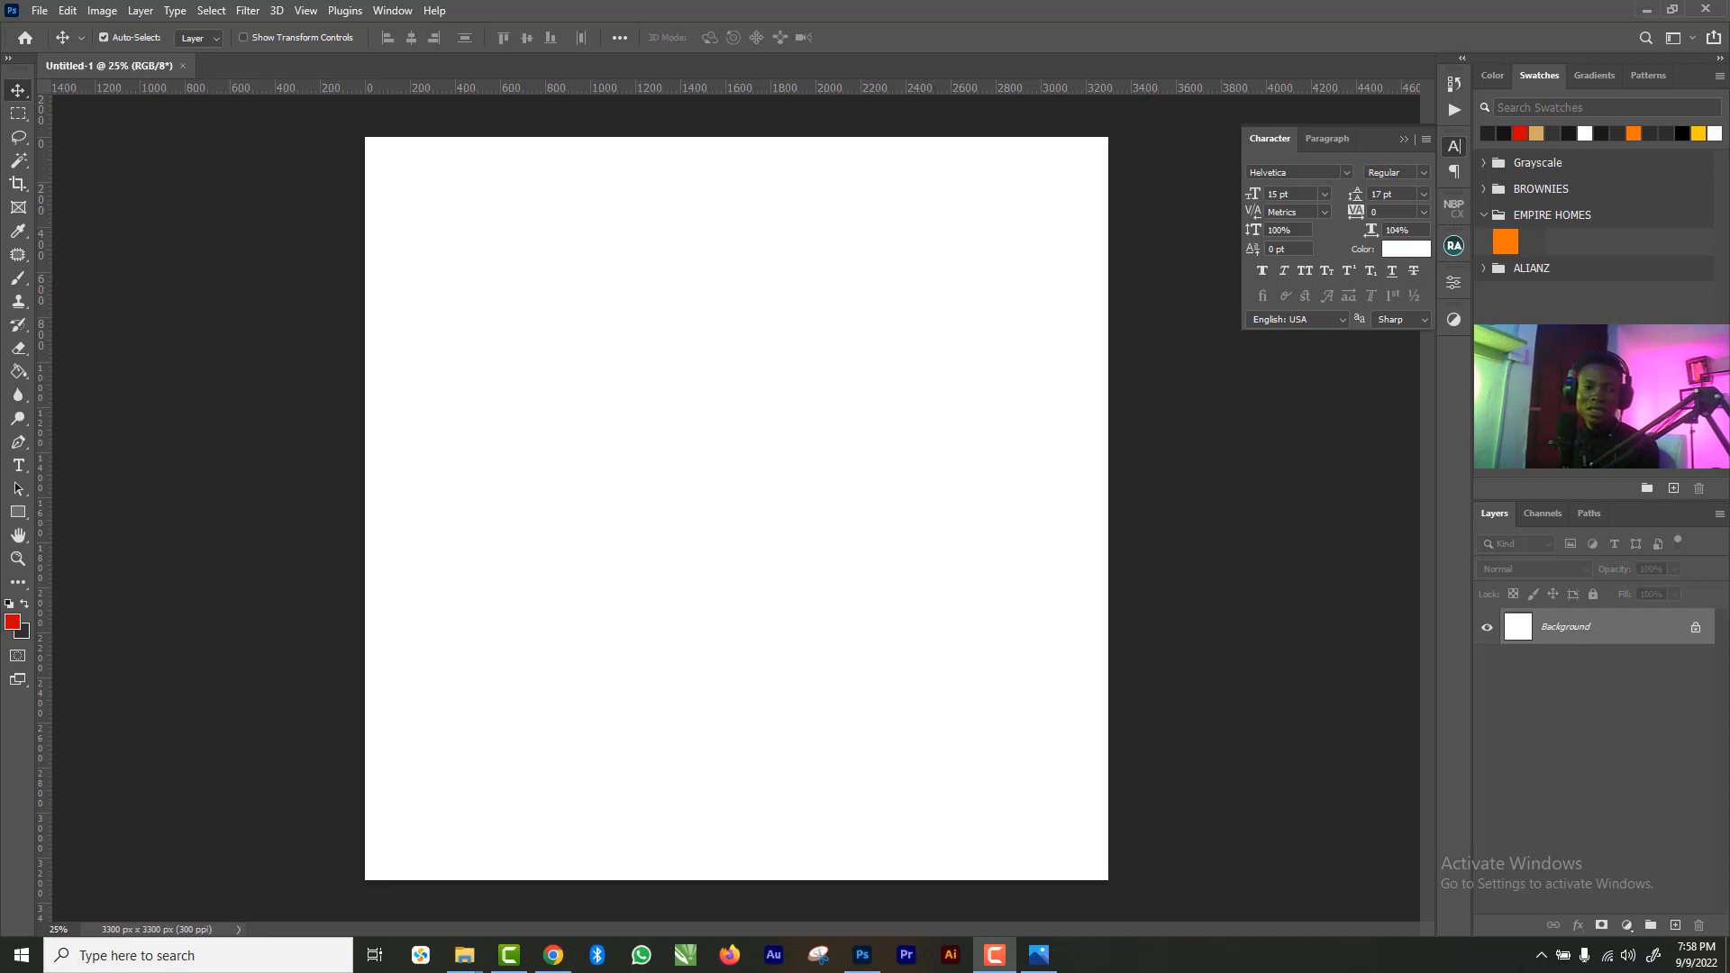
{"action": "key", "text": "super+d"}
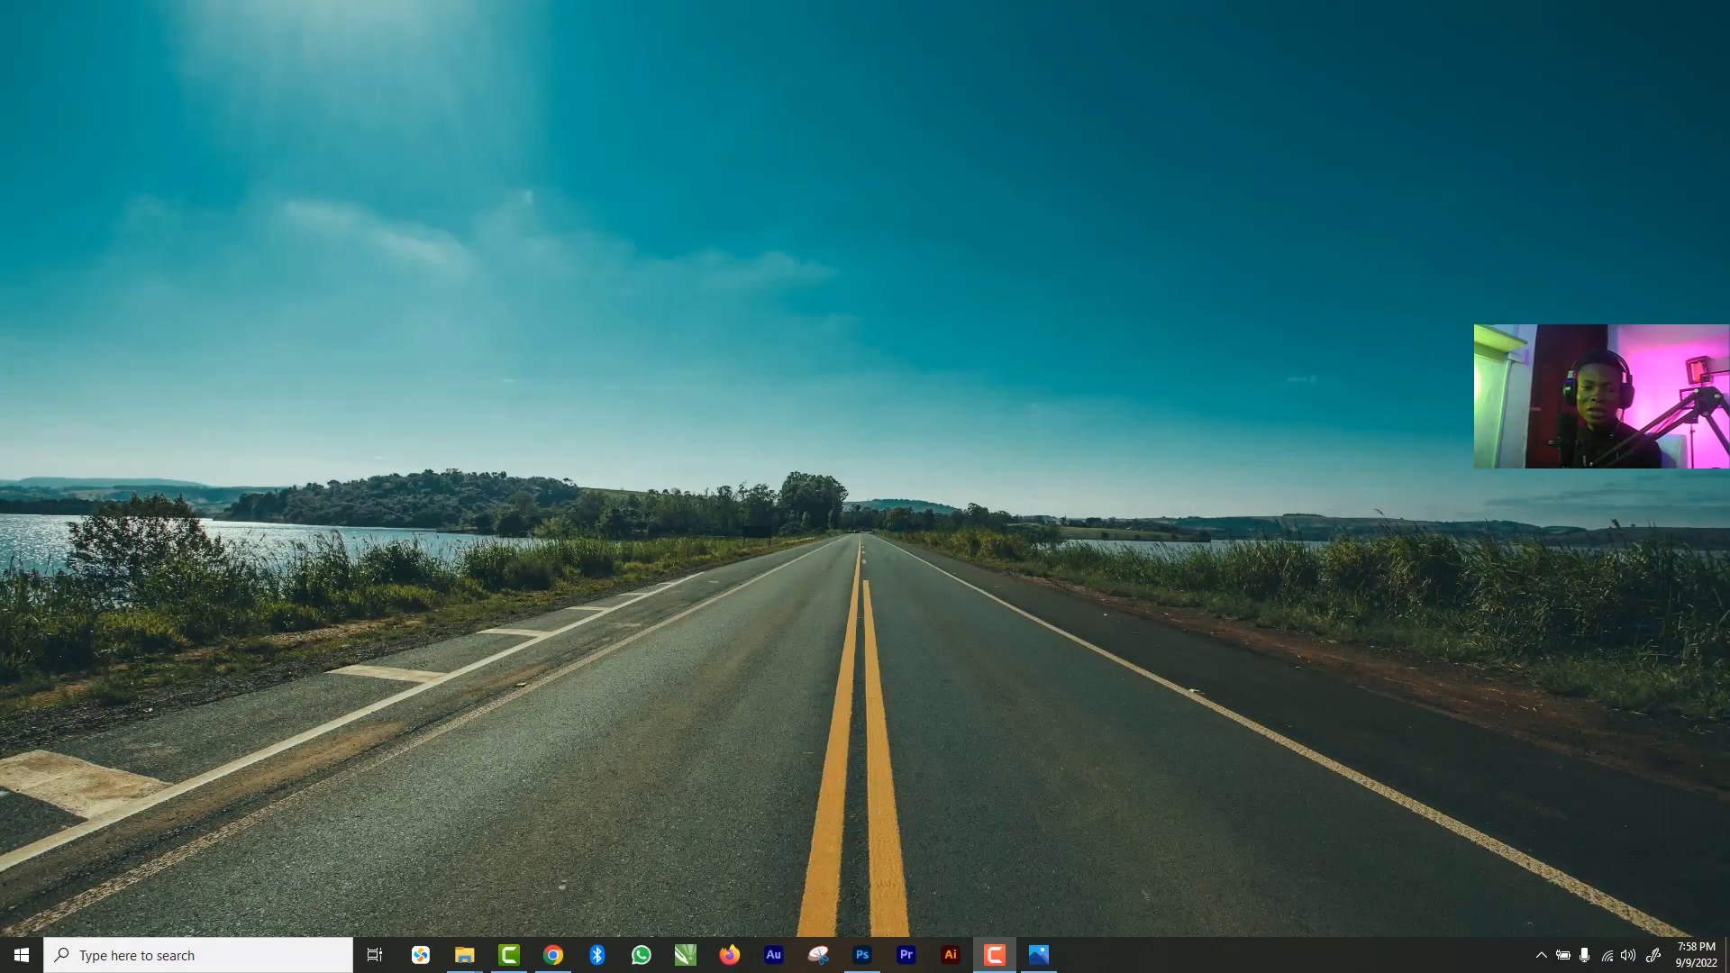
{"action": "key", "text": "super+d"}
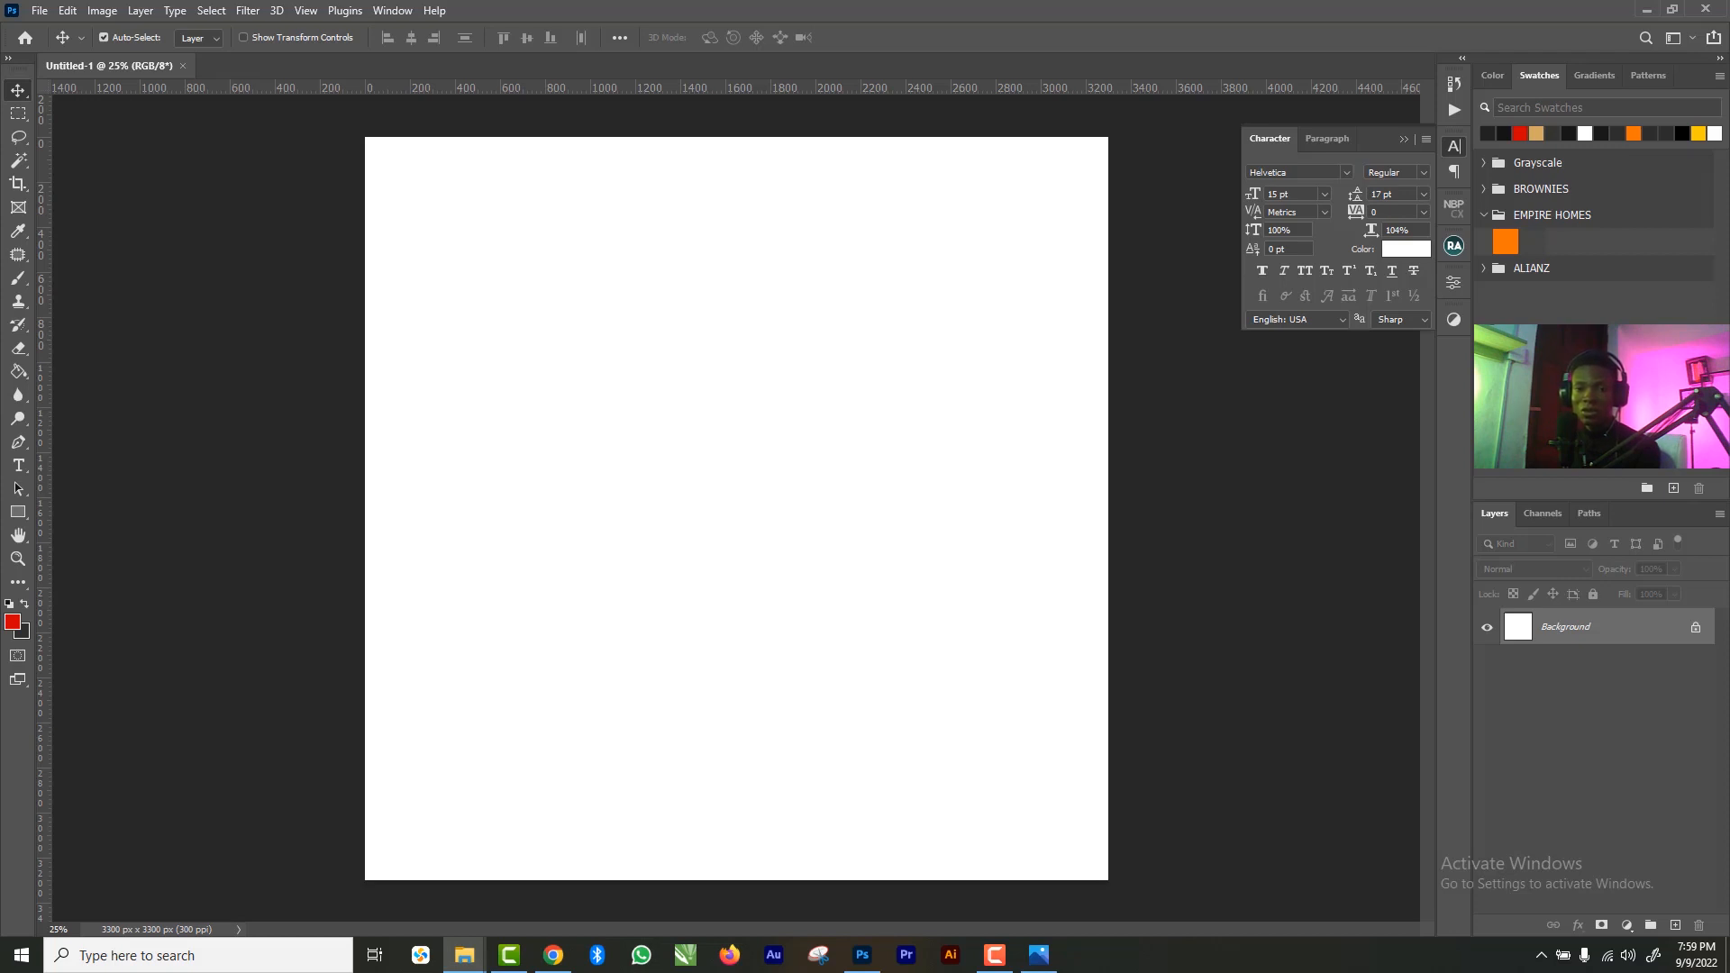
- Open the edited portrait photo as a separate document and unlock its Background layer
{"action": "left_click_drag", "start_coordinate": [2, 348], "coordinate": [421, 67]}
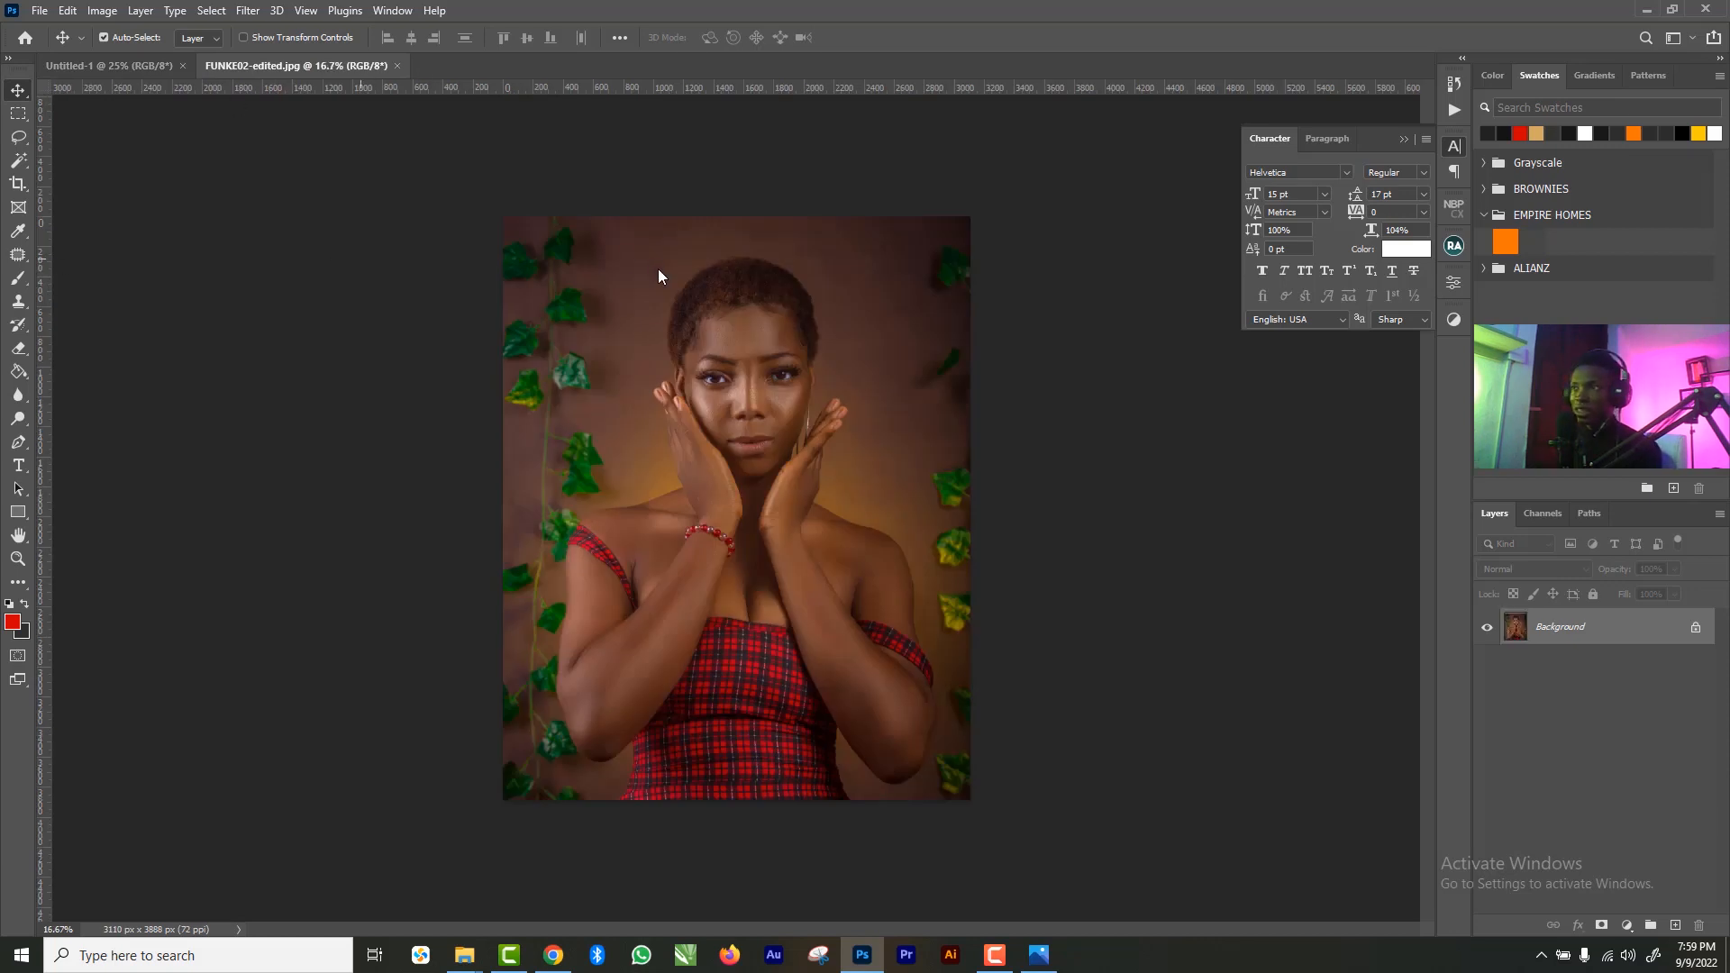
{"action": "left_click", "coordinate": [1694, 627]}
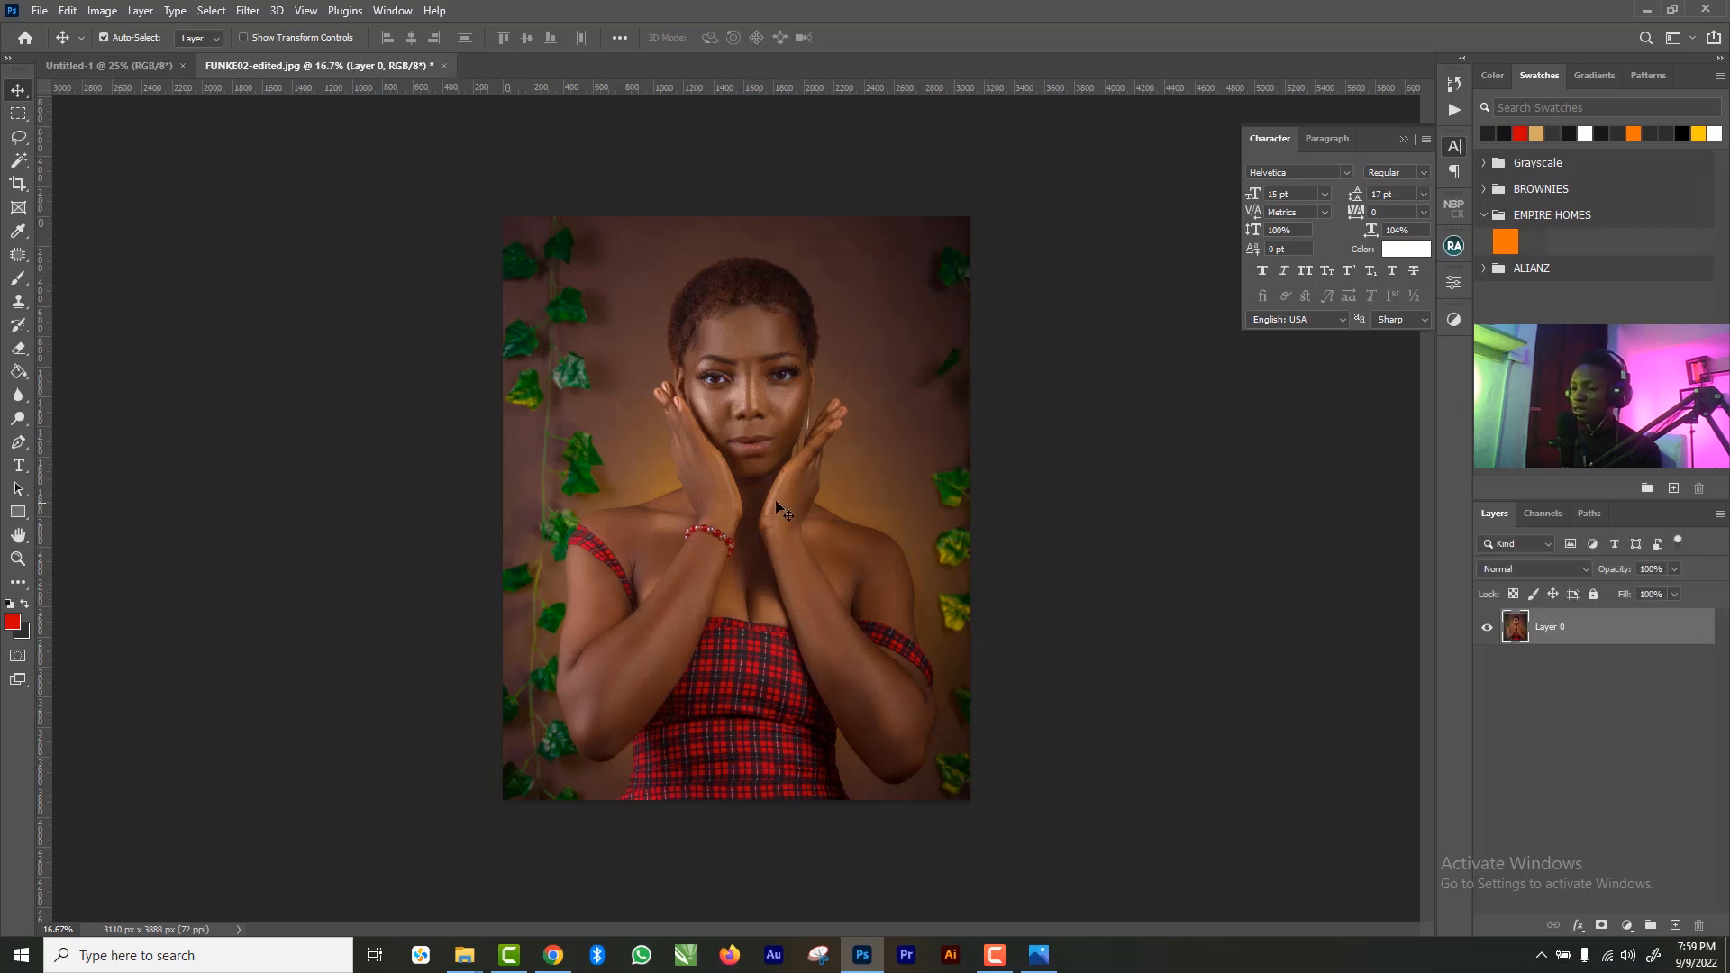
- Start a Pen tool path along the top of the image-left shoulder, up to where it meets the raised hand
{"action": "key", "text": "z"}
{"action": "left_click_drag", "start_coordinate": [804, 501], "coordinate": [803, 446]}
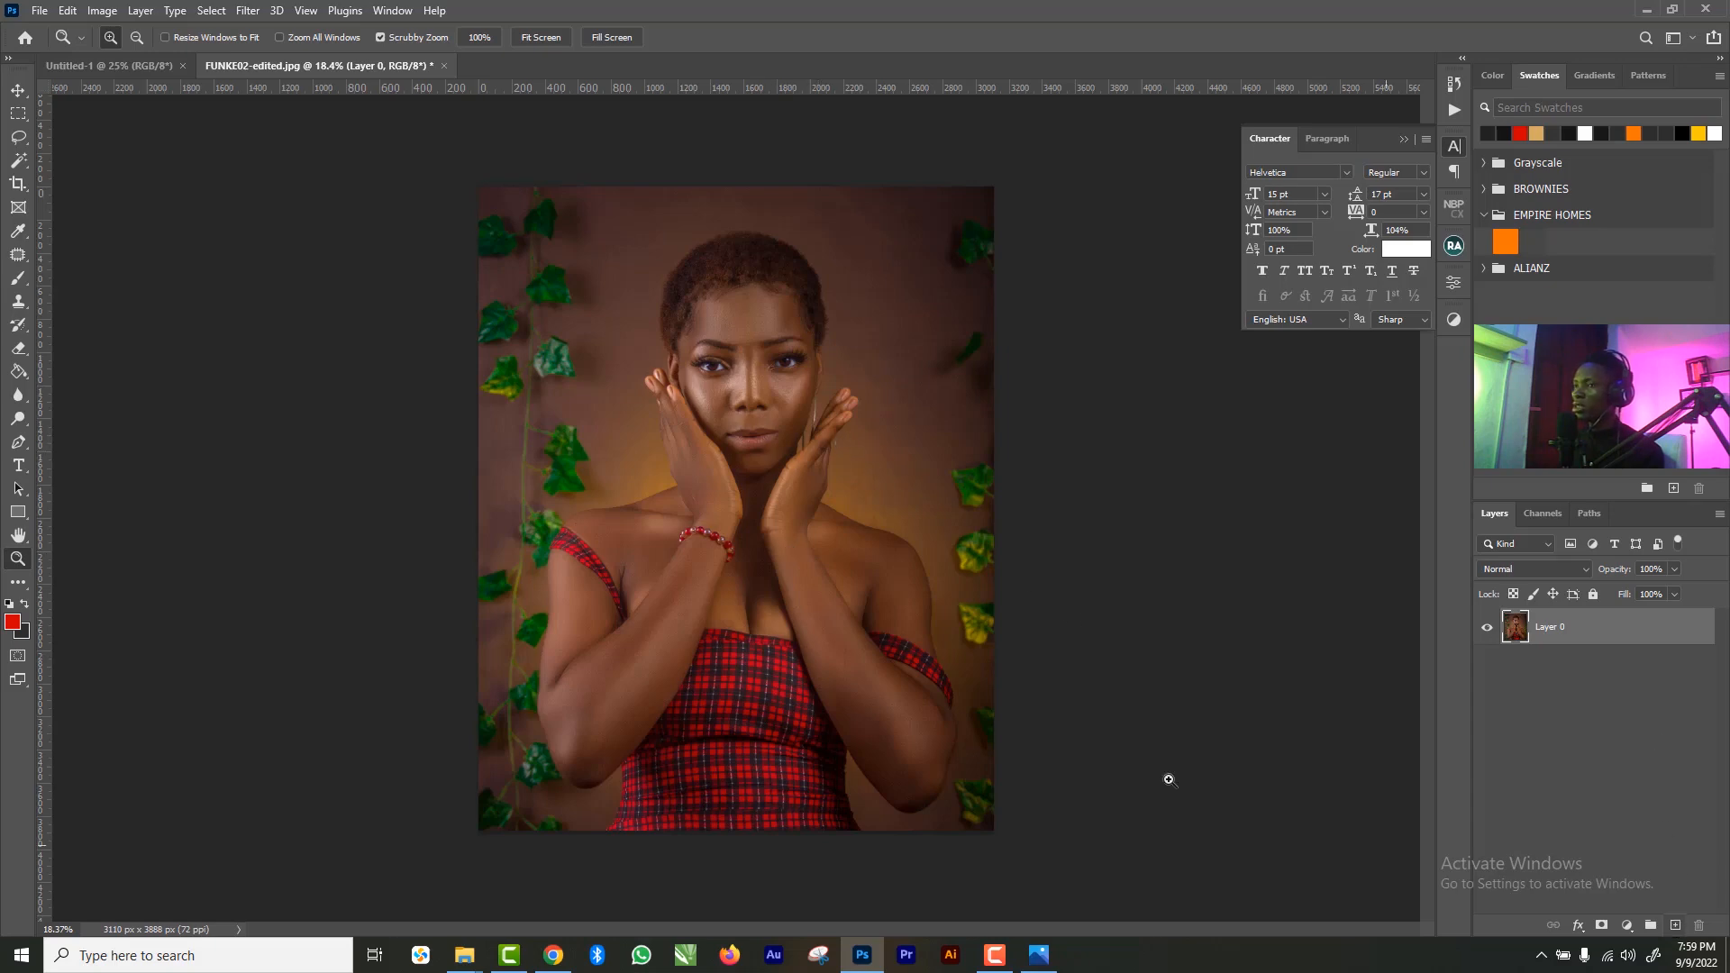
{"action": "mouse_move", "coordinate": [565, 678]}
{"action": "left_mouse_down"}
{"action": "mouse_move", "coordinate": [582, 705]}
{"action": "mouse_move", "coordinate": [566, 689]}
{"action": "left_mouse_up"}
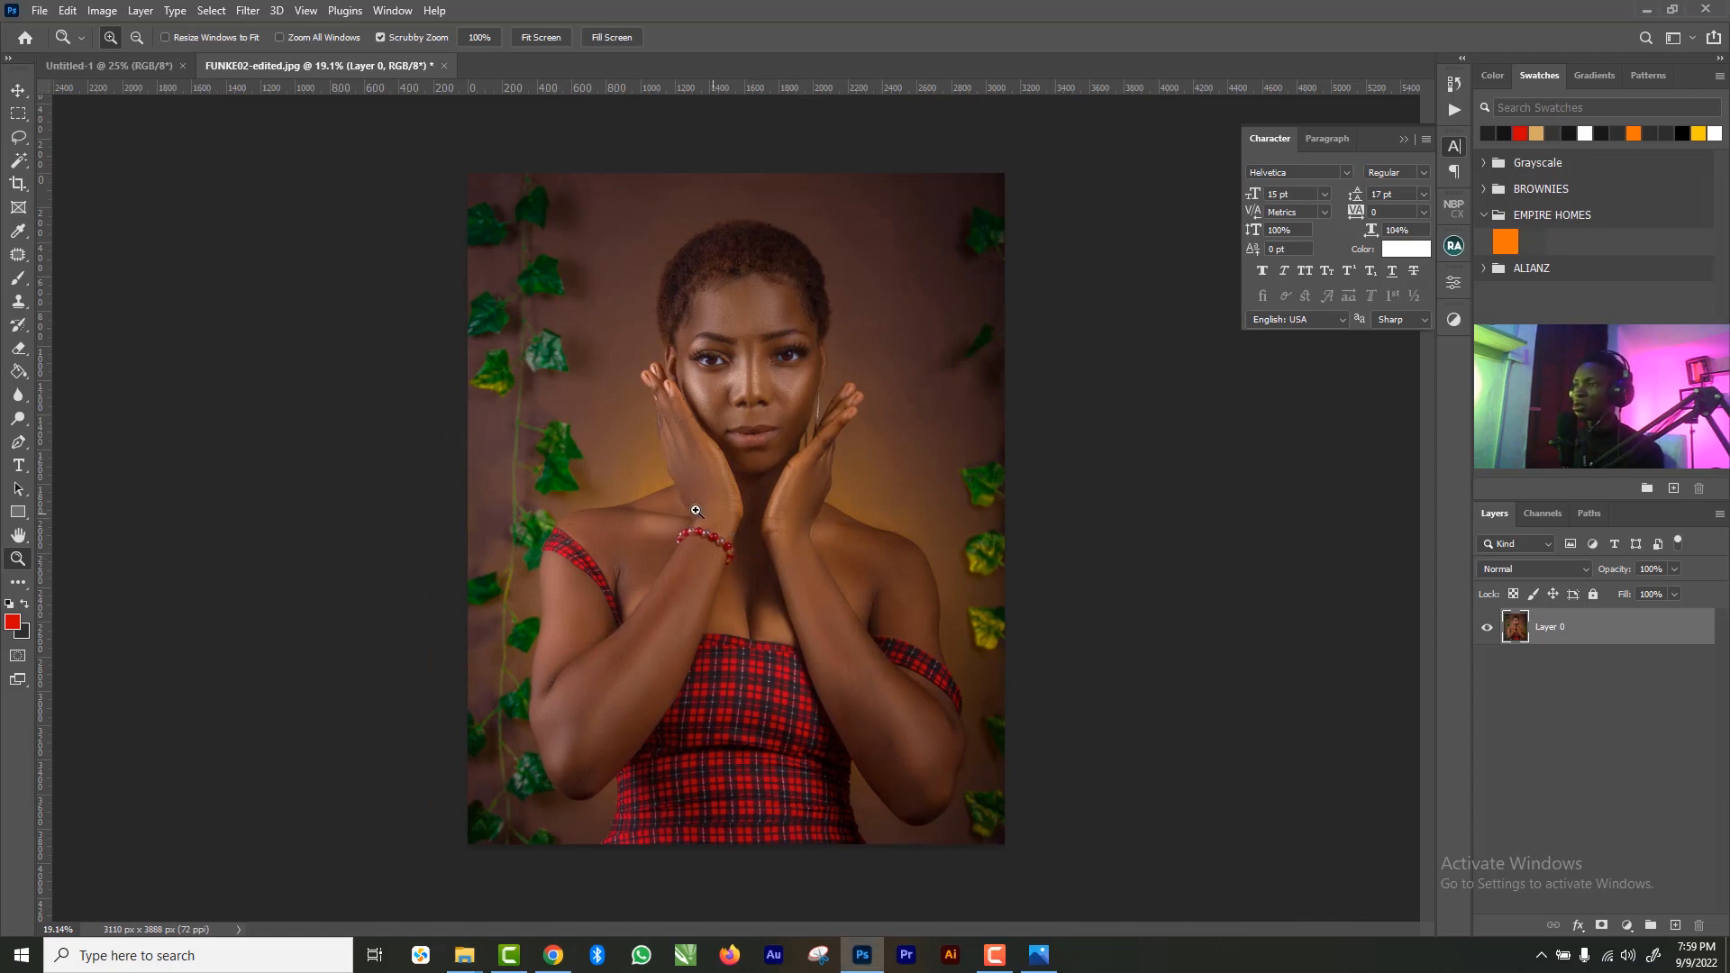
{"action": "left_click_drag", "start_coordinate": [732, 531], "coordinate": [811, 561]}
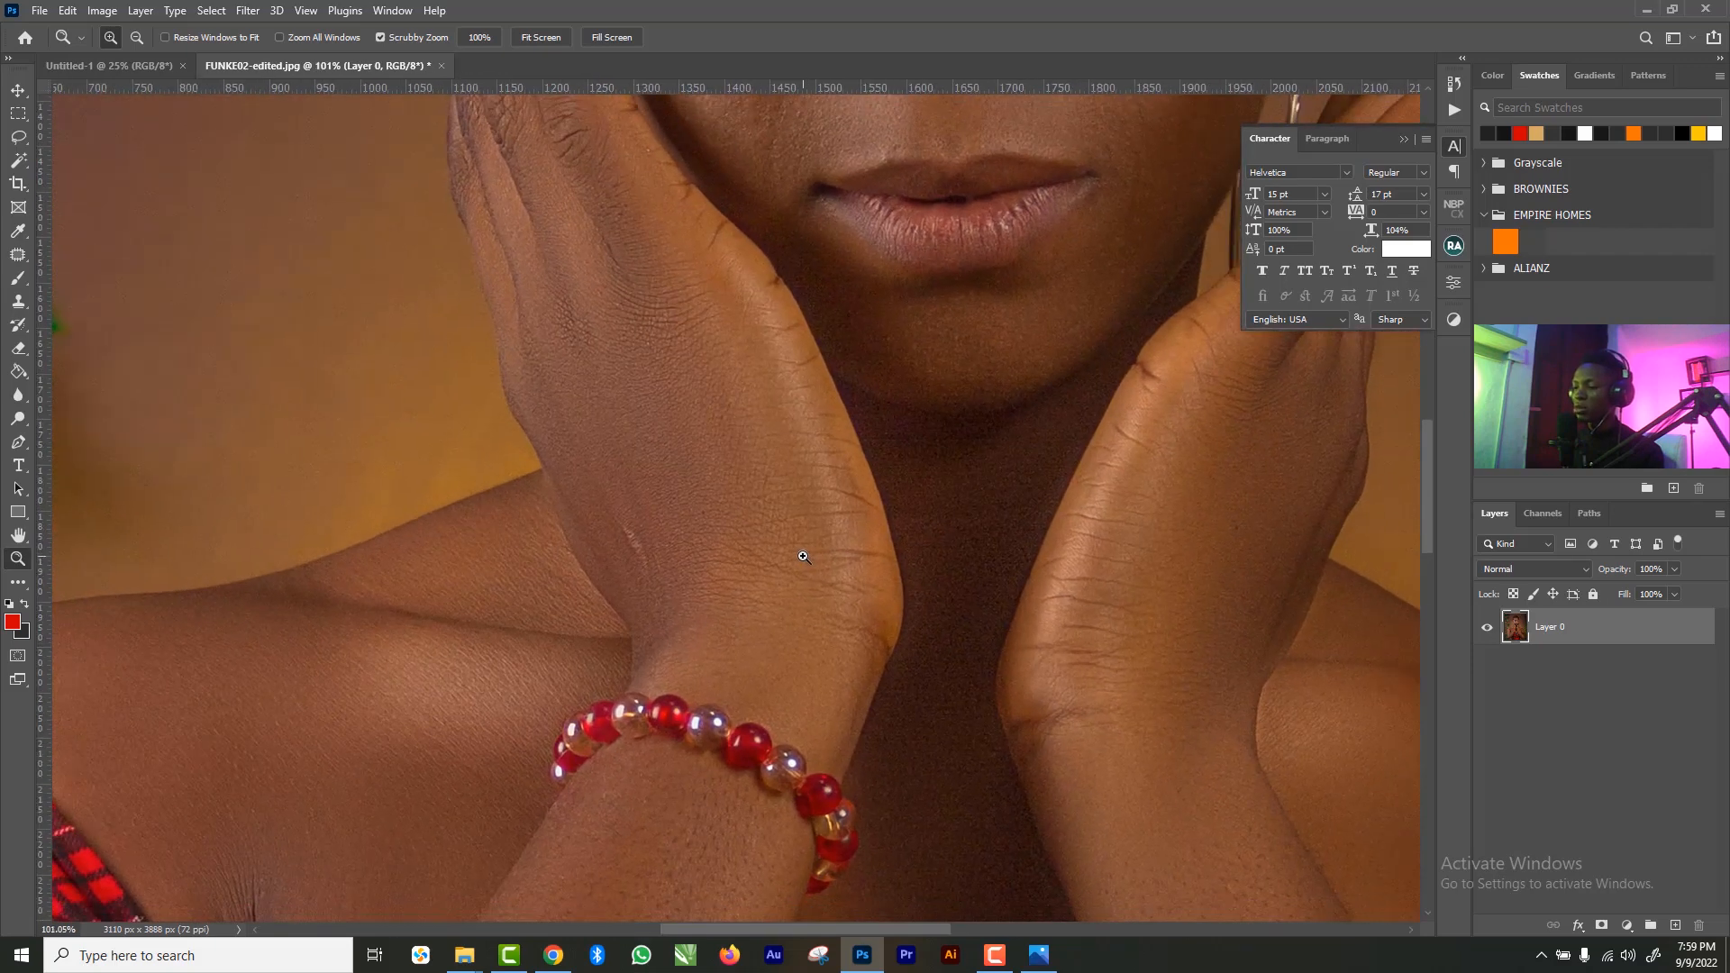
{"action": "key", "text": "p"}
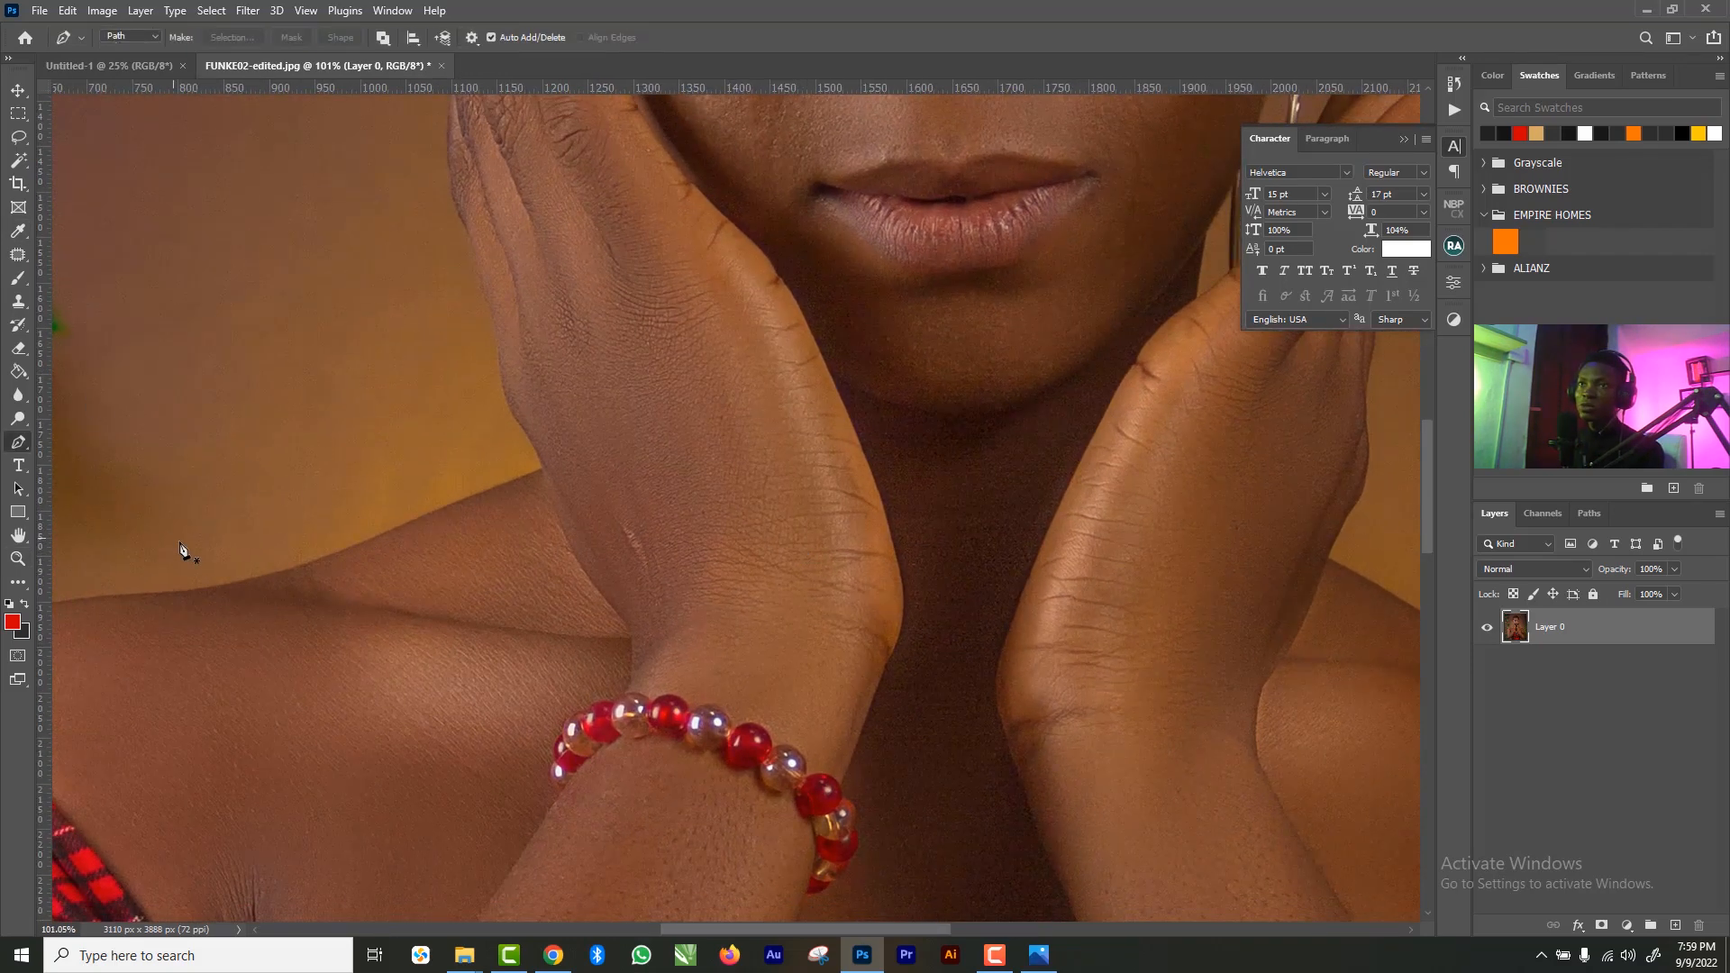
{"action": "left_click_drag", "start_coordinate": [205, 588], "coordinate": [544, 466]}
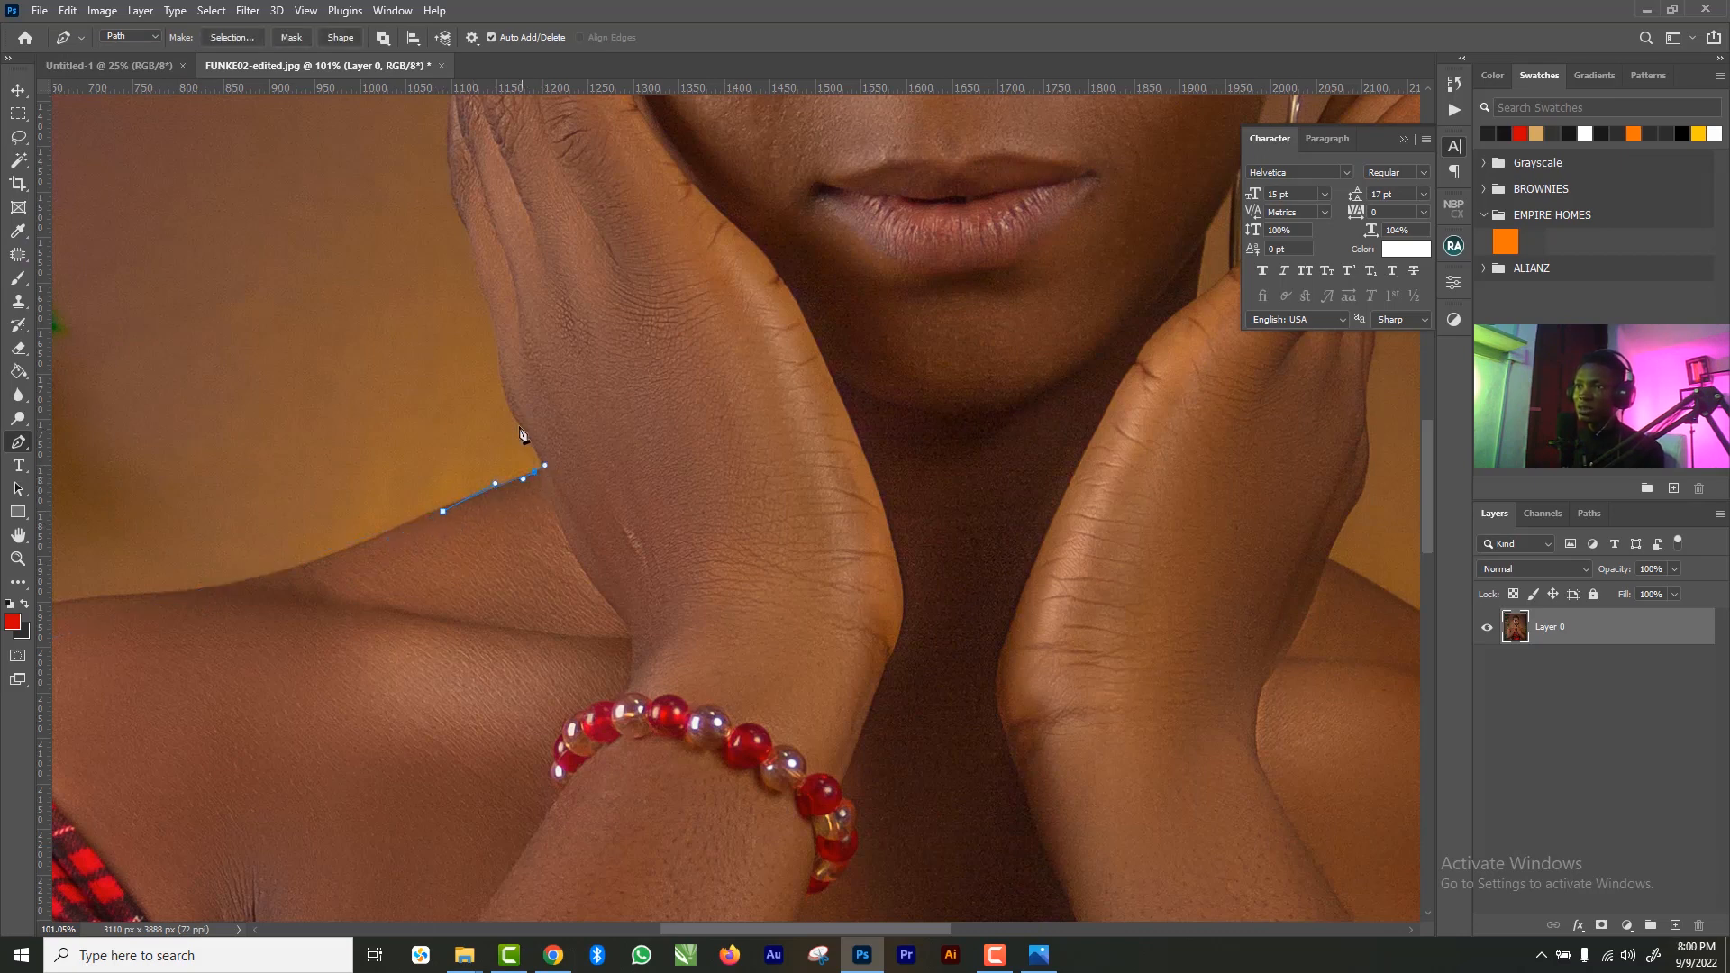
{"action": "left_click_drag", "start_coordinate": [508, 400], "coordinate": [502, 375]}
- Add a corner where the shoulder meets the hand, continue the path up the hand's outer edge, and collapse the Character panel
{"action": "key", "text": "z"}
{"action": "left_click_drag", "start_coordinate": [552, 465], "coordinate": [569, 465]}
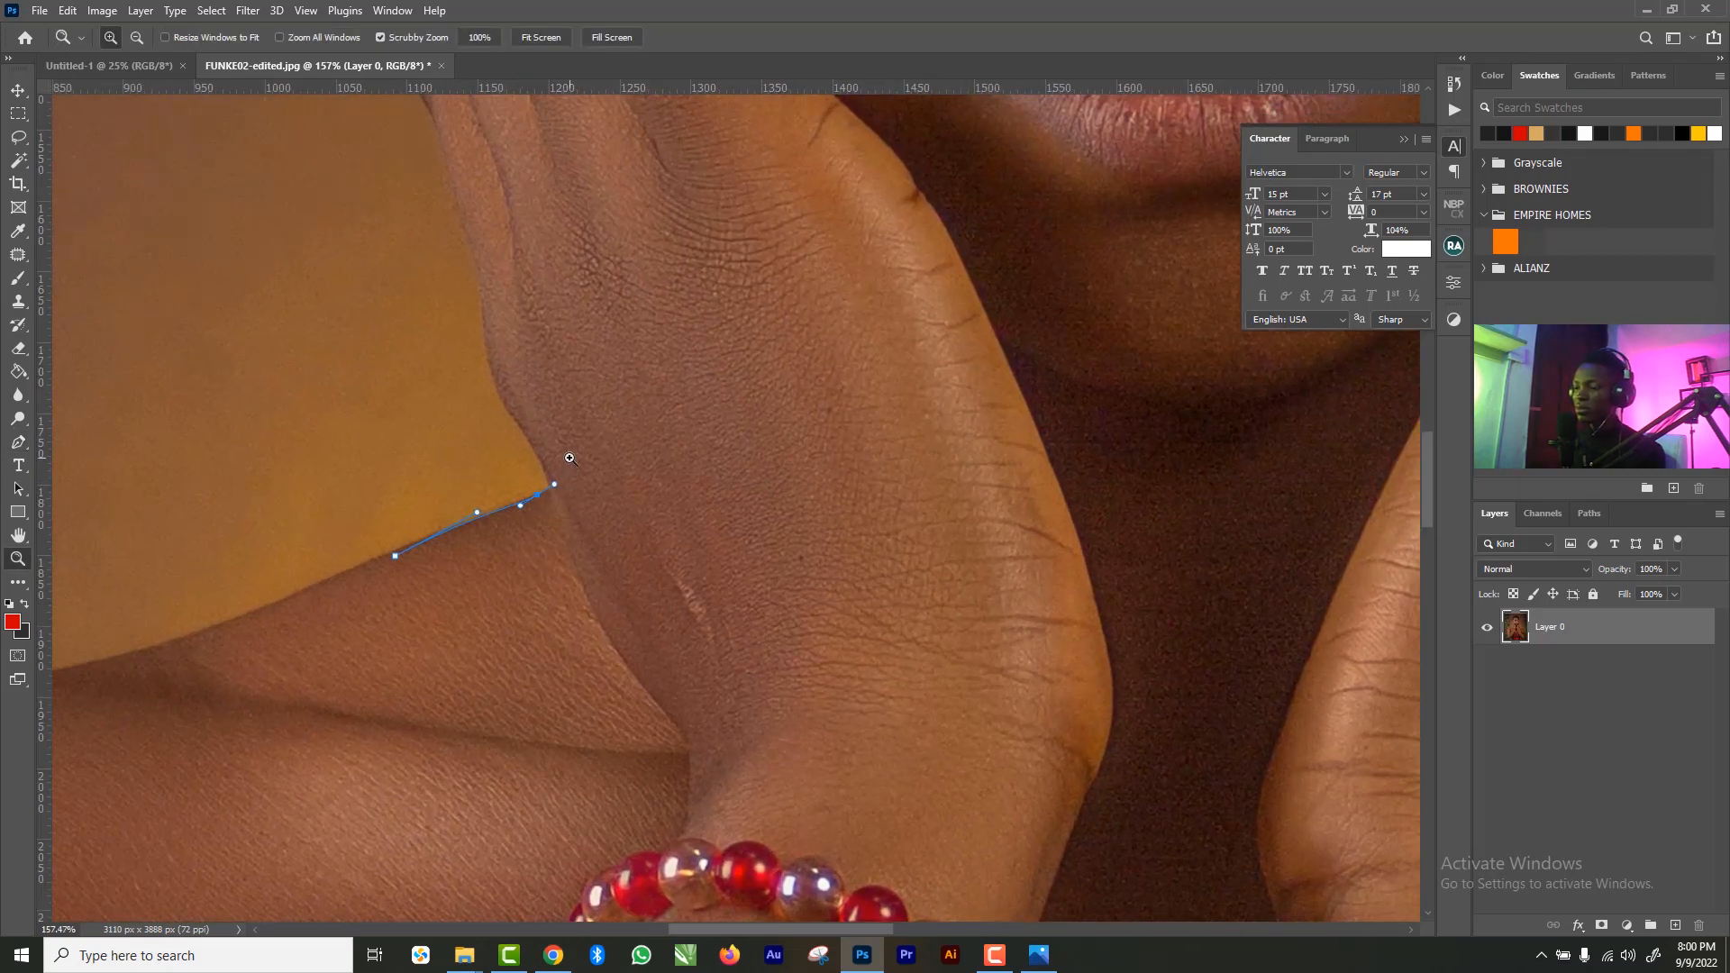
{"action": "key", "text": "p"}
{"action": "left_click", "coordinate": [549, 472]}
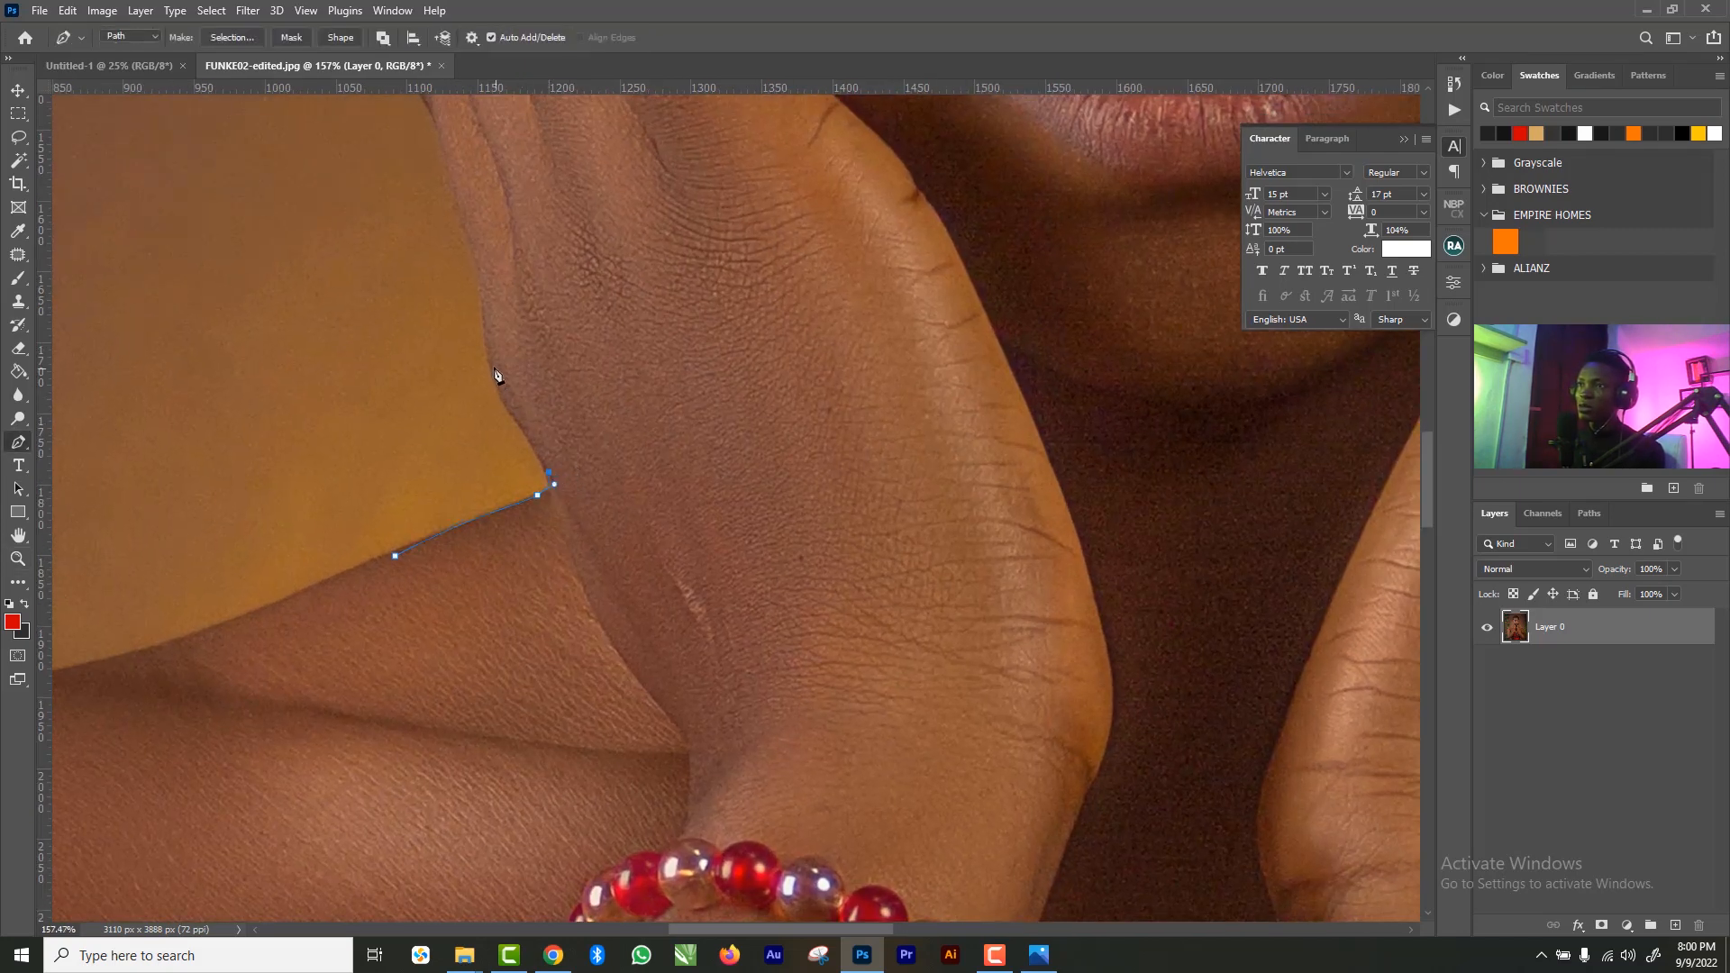
{"action": "left_click_drag", "start_coordinate": [491, 356], "coordinate": [484, 313]}
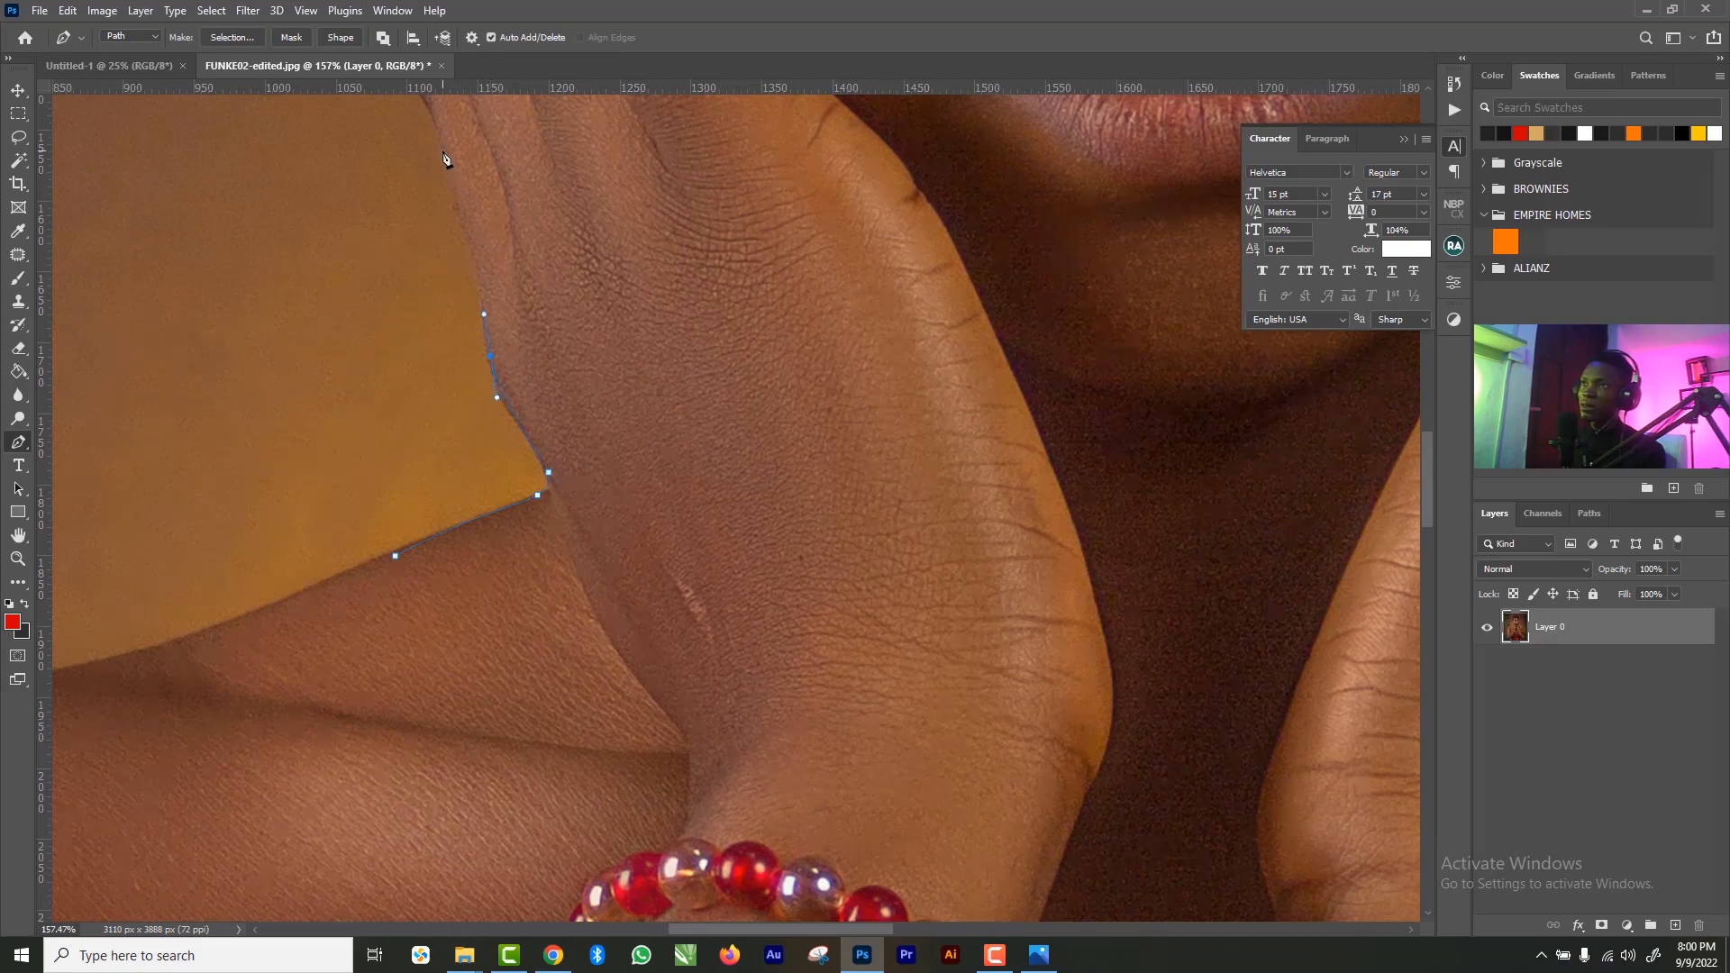
{"action": "left_click_drag", "start_coordinate": [443, 149], "coordinate": [439, 133]}
{"action": "left_click", "coordinate": [1403, 139]}
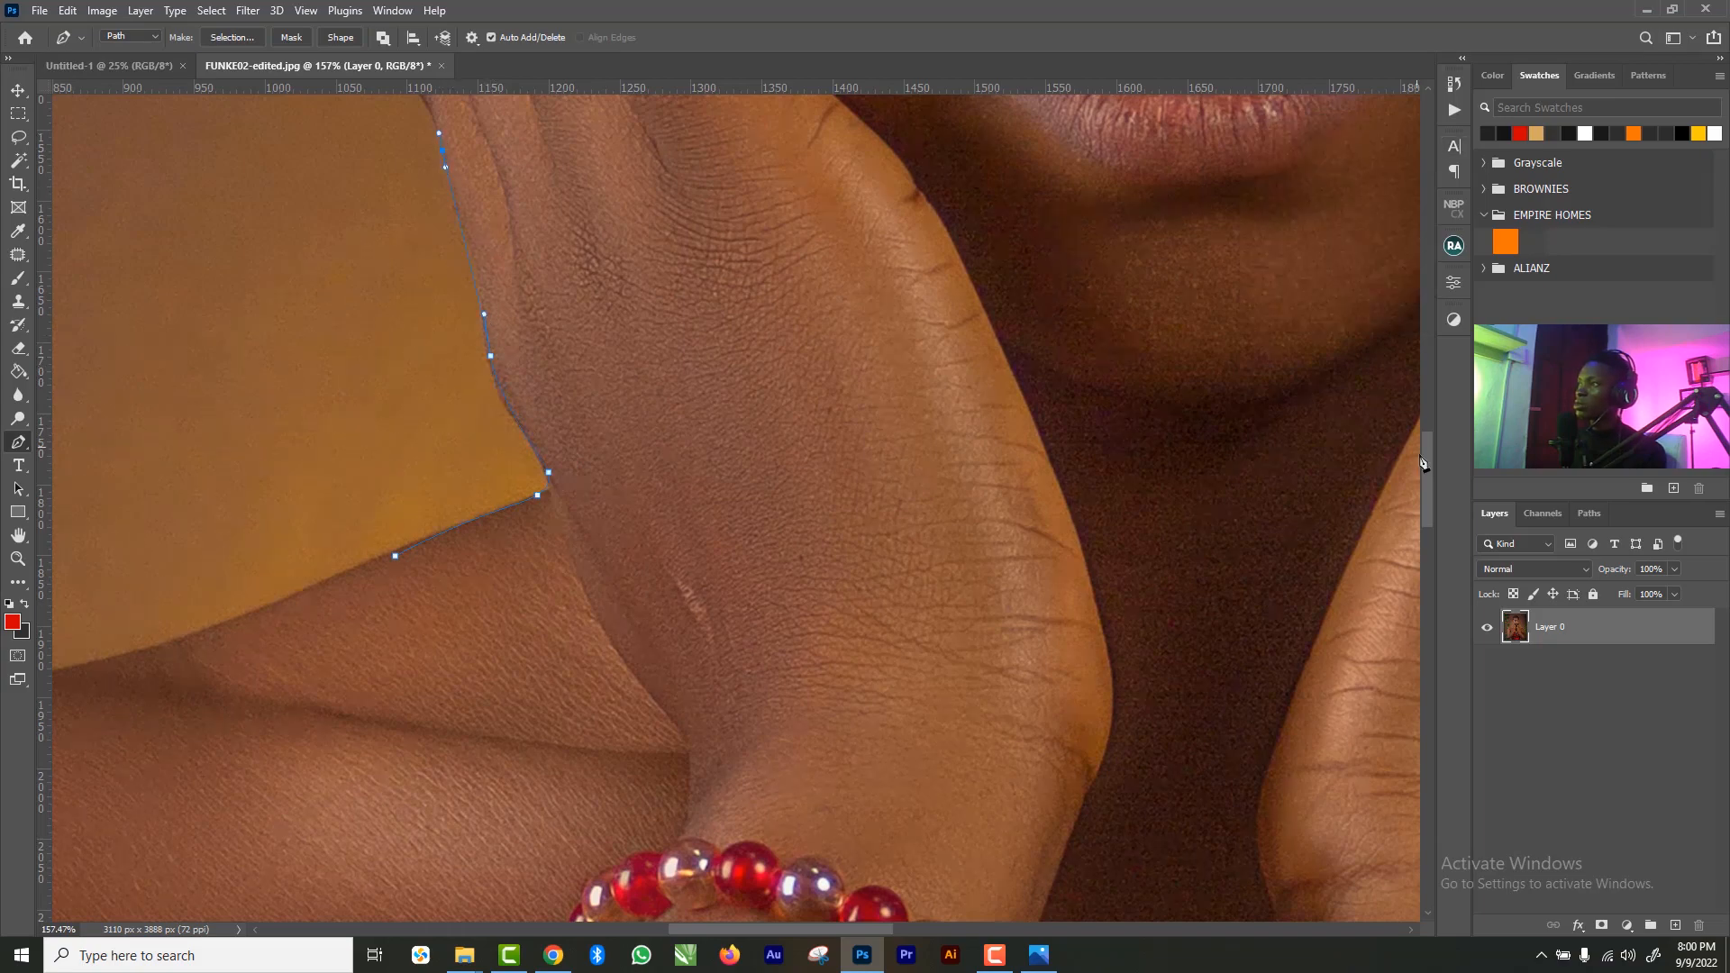
- Trace the path along the image-left fingers and around their tips to the edge of the ear
{"action": "scroll", "coordinate": [1422, 463], "scroll_direction": "up", "scroll_amount": 6}
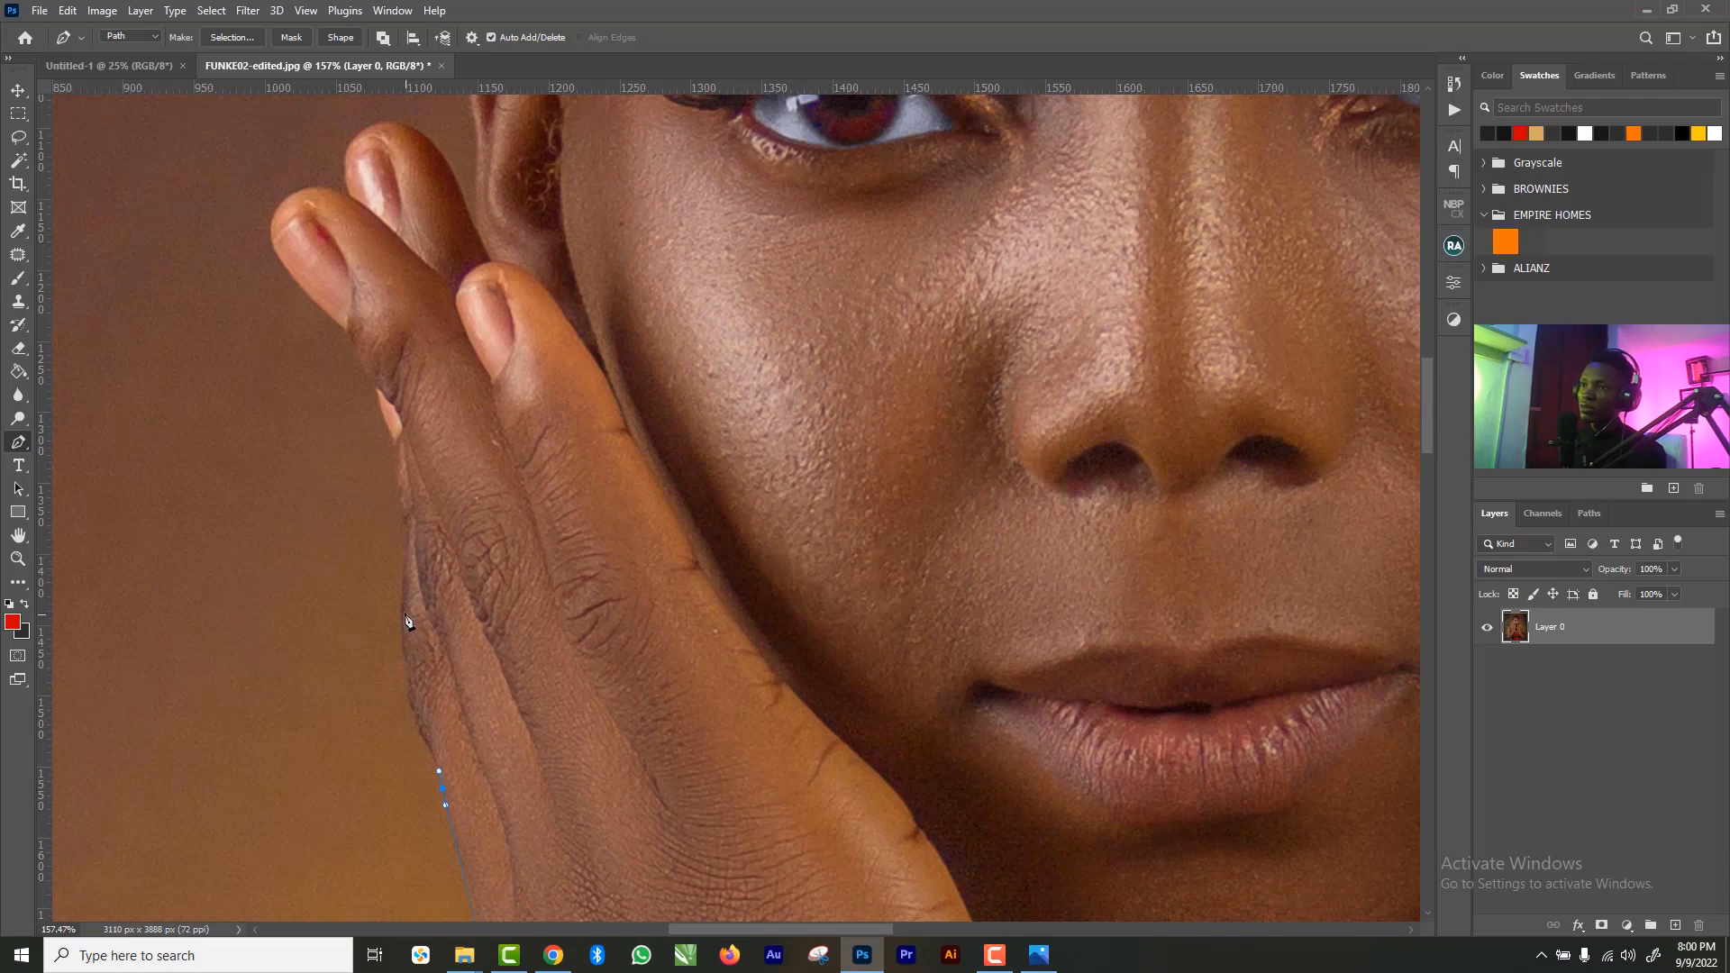
{"action": "left_click", "coordinate": [404, 616]}
{"action": "left_click", "coordinate": [399, 488]}
{"action": "left_click", "coordinate": [351, 338]}
{"action": "left_click", "coordinate": [290, 196]}
{"action": "left_click", "coordinate": [349, 188]}
{"action": "left_click", "coordinate": [421, 135]}
{"action": "left_click_drag", "start_coordinate": [480, 140], "coordinate": [475, 125]}
{"action": "left_click_drag", "start_coordinate": [1428, 405], "coordinate": [1427, 366]}
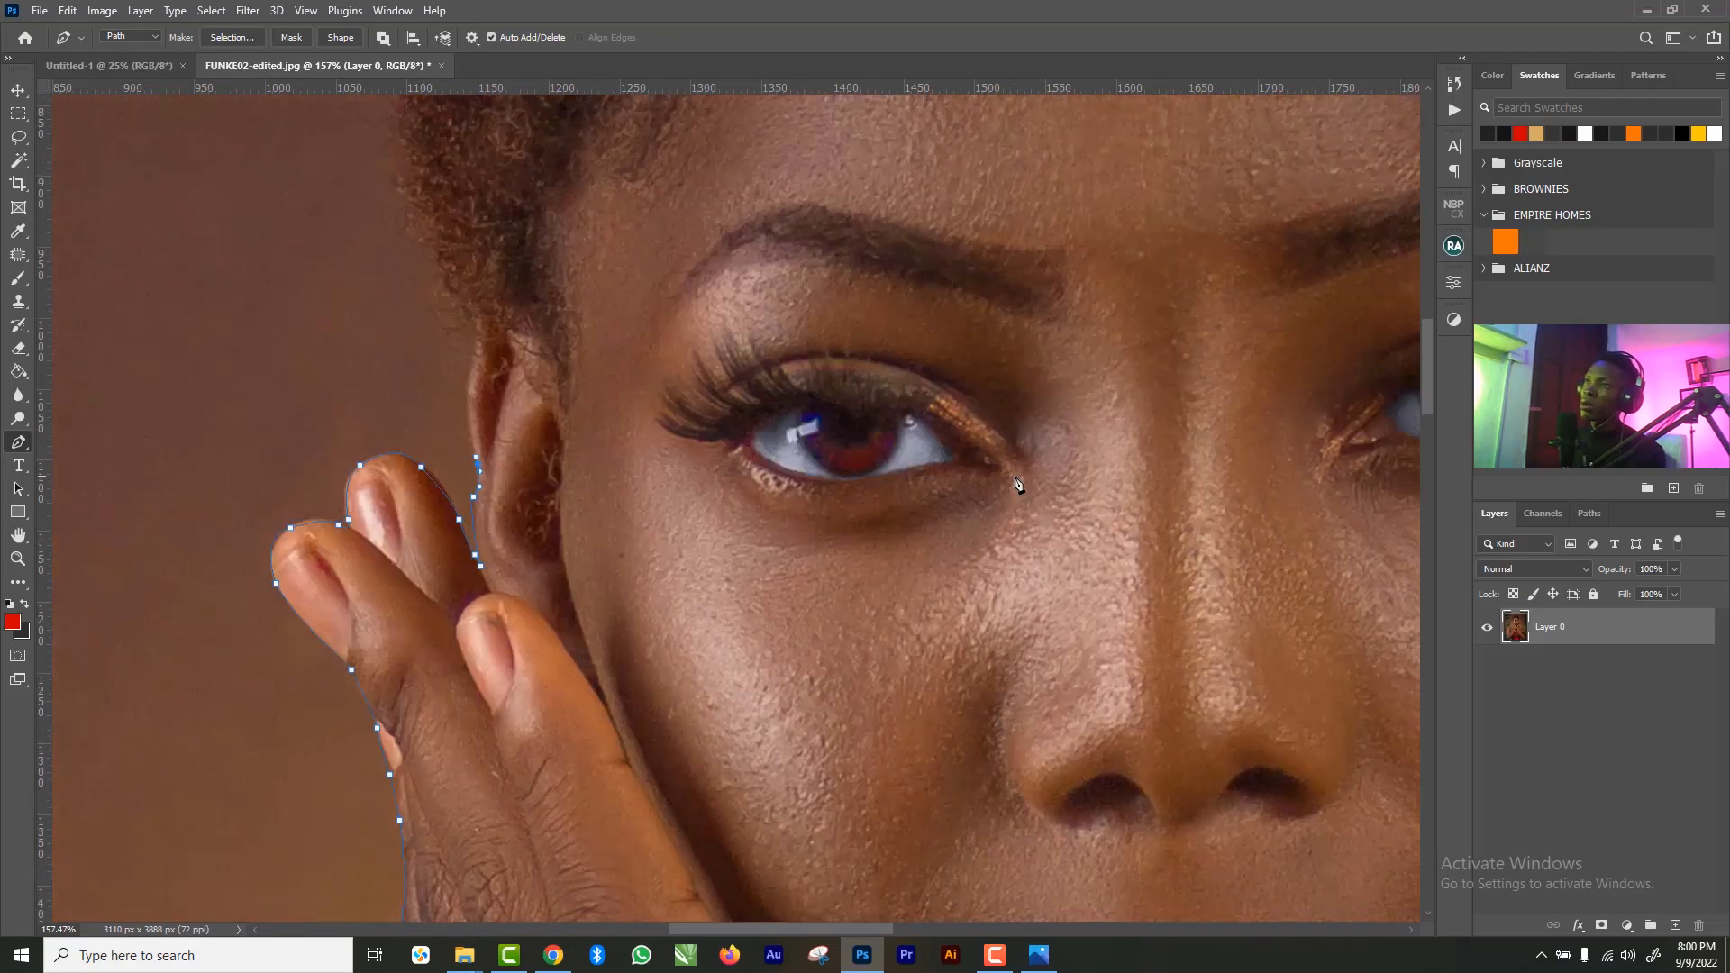
- Carry the path loosely around the hair, leaving a margin of background, to the top of the image-right ear
{"action": "scroll", "coordinate": [1018, 485], "scroll_direction": "up", "scroll_amount": 3}
{"action": "left_click_drag", "start_coordinate": [344, 444], "coordinate": [340, 320]}
{"action": "key", "text": "ctrl+minus"}
{"action": "key", "text": "ctrl+minus"}
{"action": "key", "text": "ctrl+minus"}
{"action": "left_click_drag", "start_coordinate": [1100, 224], "coordinate": [1147, 424]}
{"action": "scroll", "coordinate": [1078, 537], "scroll_direction": "up", "scroll_amount": 5}
{"action": "left_click", "coordinate": [1078, 452]}
- Trace the path down the image-right ear and the hoop earring to where it meets the fingers
{"action": "scroll", "coordinate": [1107, 577], "scroll_direction": "down", "scroll_amount": 3}
{"action": "left_click_drag", "start_coordinate": [1057, 639], "coordinate": [1054, 652]}
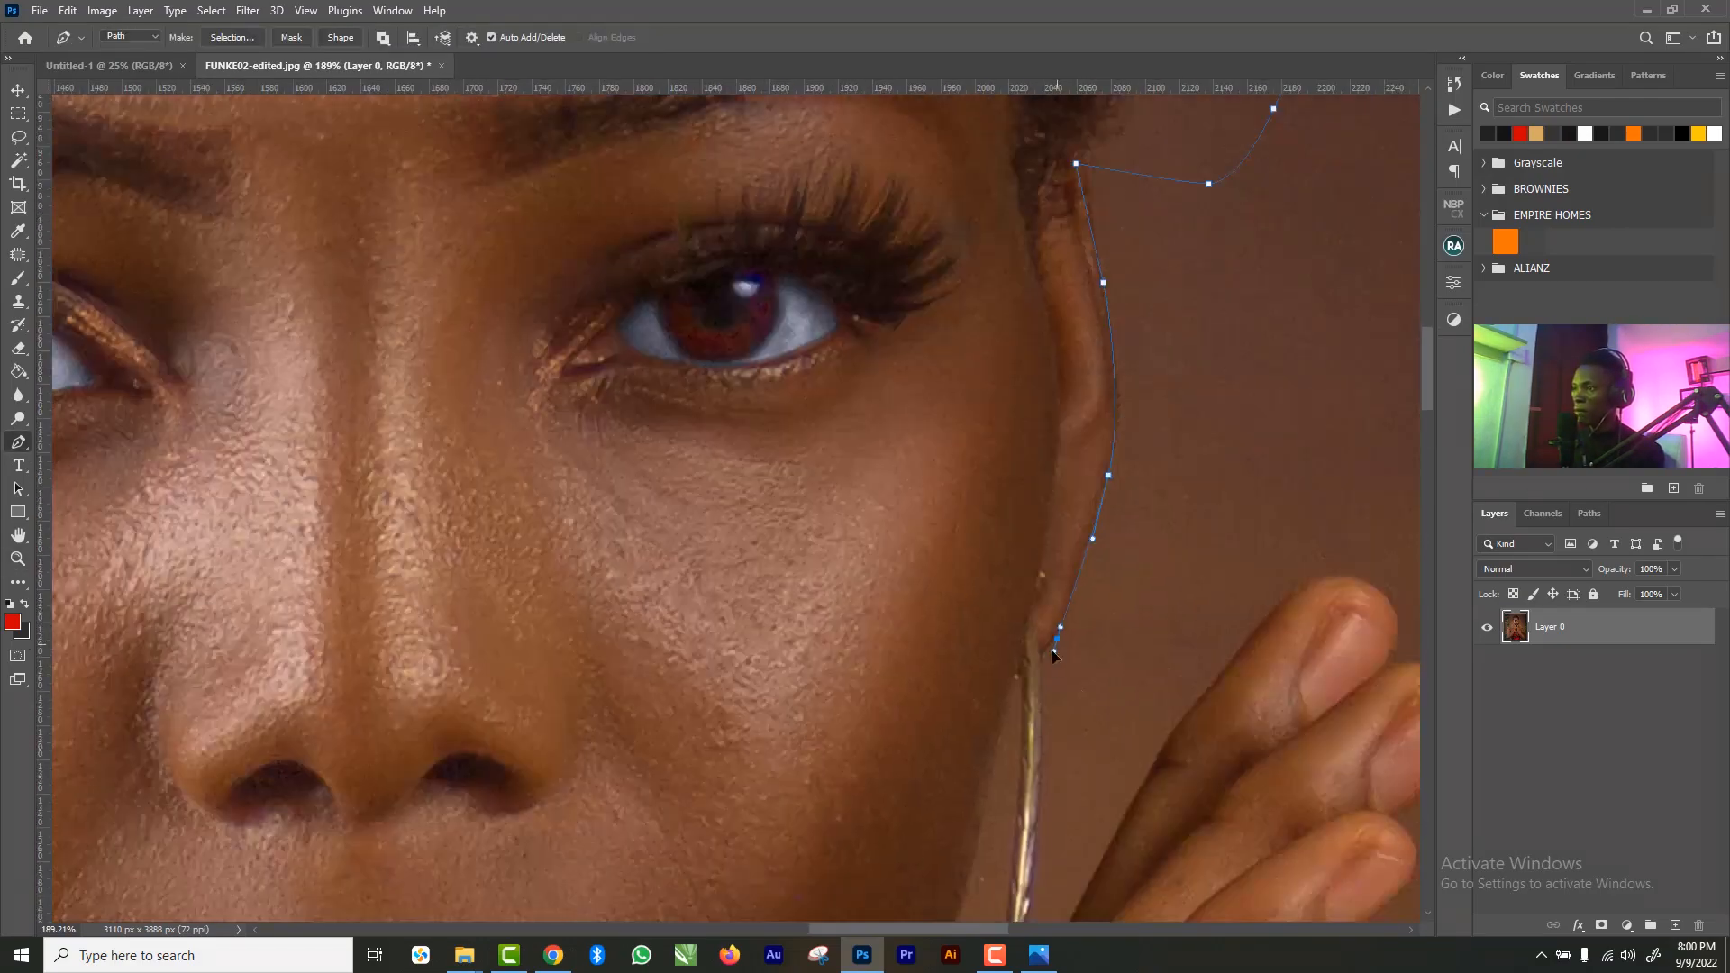
{"action": "scroll", "coordinate": [1054, 652], "scroll_direction": "down", "scroll_amount": 2}
{"action": "left_click", "coordinate": [1038, 499]}
{"action": "left_click", "coordinate": [1038, 660]}
{"action": "left_click", "coordinate": [1010, 886]}
- Trace the path up and around the three fingertips of the image-right hand
{"action": "left_click", "coordinate": [1124, 662]}
{"action": "left_click_drag", "start_coordinate": [1364, 422], "coordinate": [1384, 430]}
{"action": "left_click", "coordinate": [1384, 520]}
{"action": "left_click_drag", "start_coordinate": [892, 928], "coordinate": [987, 916]}
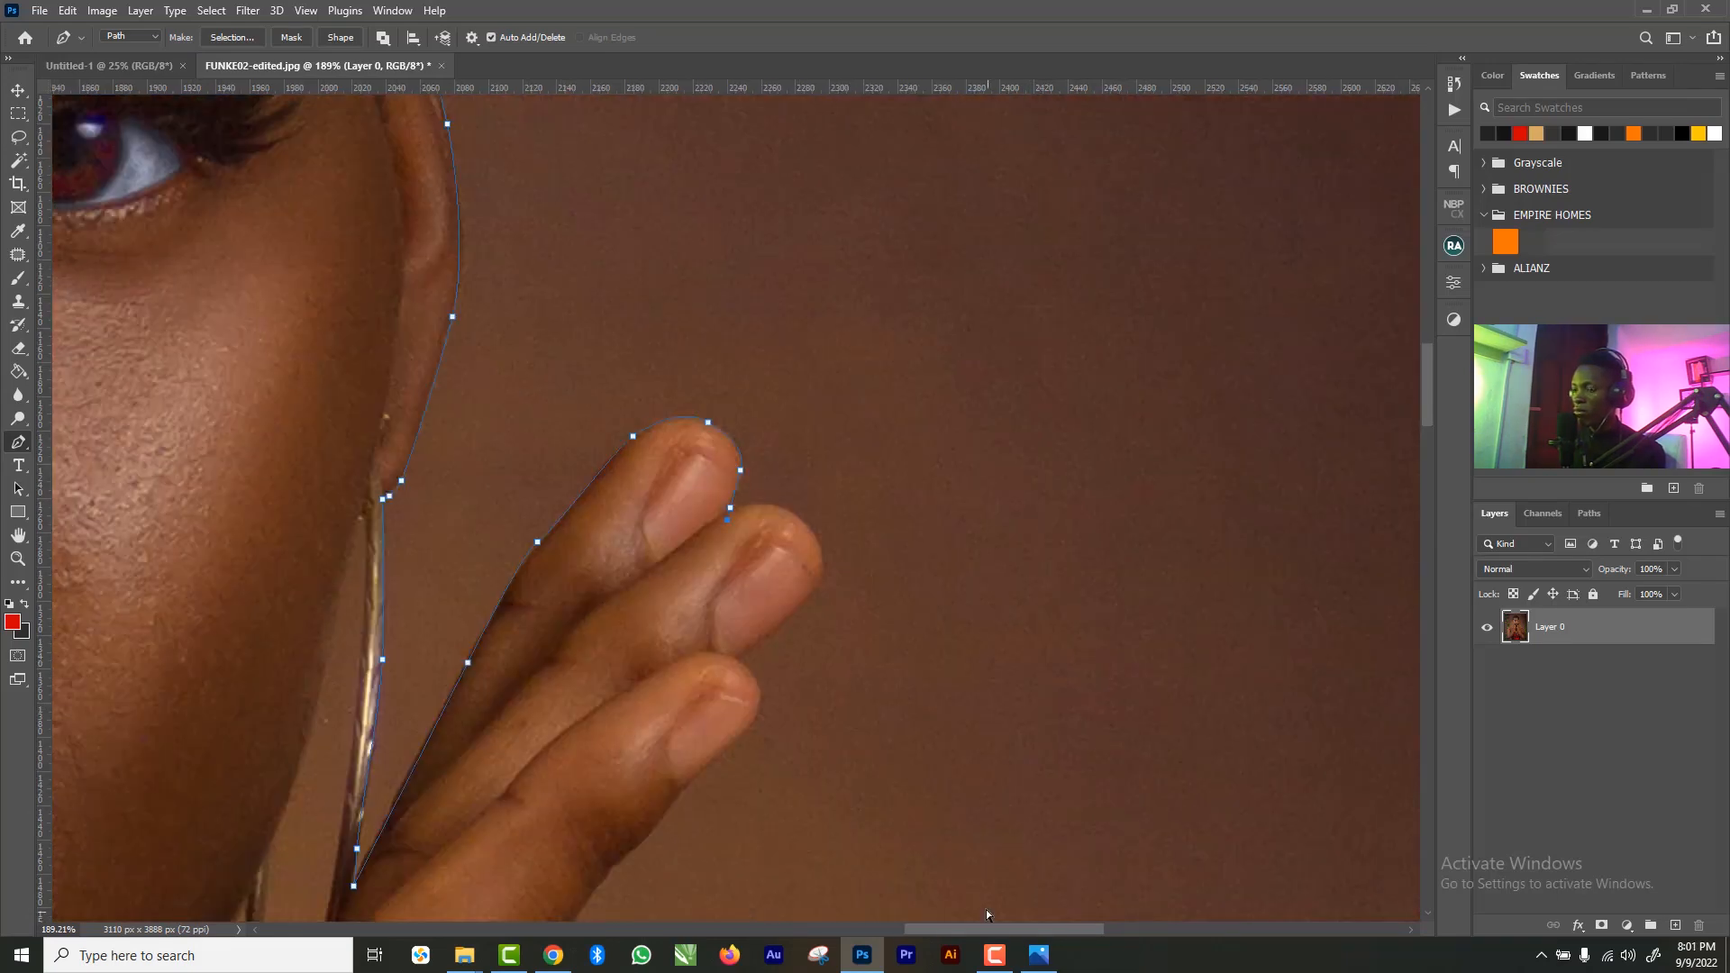
{"action": "left_click", "coordinate": [787, 510]}
{"action": "left_click", "coordinate": [824, 577]}
{"action": "left_click", "coordinate": [764, 639]}
{"action": "left_click", "coordinate": [760, 702]}
{"action": "left_click", "coordinate": [638, 847]}
- Continue the path down the back of the image-right hand to where it meets the shoulder
{"action": "left_click_drag", "start_coordinate": [612, 865], "coordinate": [773, 386]}
{"action": "left_click", "coordinate": [701, 483]}
{"action": "left_click", "coordinate": [693, 492]}
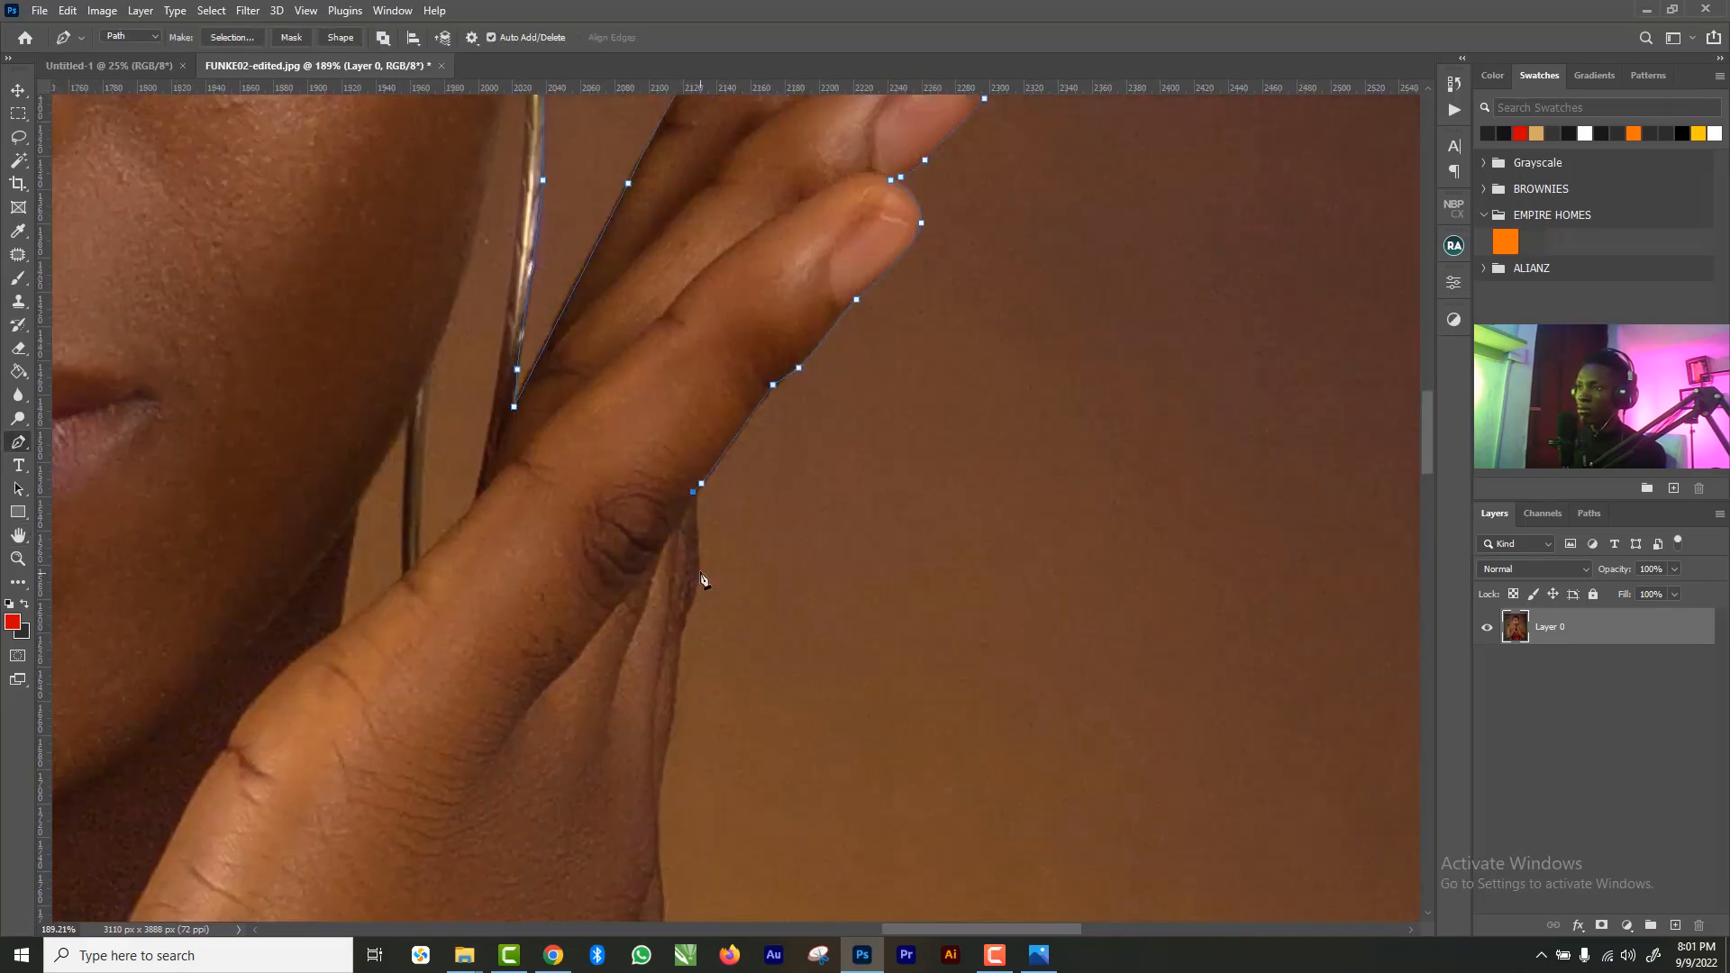
{"action": "left_click", "coordinate": [700, 572]}
{"action": "left_click_drag", "start_coordinate": [667, 746], "coordinate": [658, 809]}
{"action": "left_click_drag", "start_coordinate": [811, 781], "coordinate": [811, 389]}
{"action": "left_click_drag", "start_coordinate": [652, 591], "coordinate": [635, 627]}
- Trace the path over the curve of the image-right shoulder and down the outer upper arm
{"action": "left_click_drag", "start_coordinate": [795, 738], "coordinate": [655, 348]}
{"action": "left_click_drag", "start_coordinate": [927, 590], "coordinate": [959, 603]}
{"action": "left_click_drag", "start_coordinate": [1088, 726], "coordinate": [632, 387]}
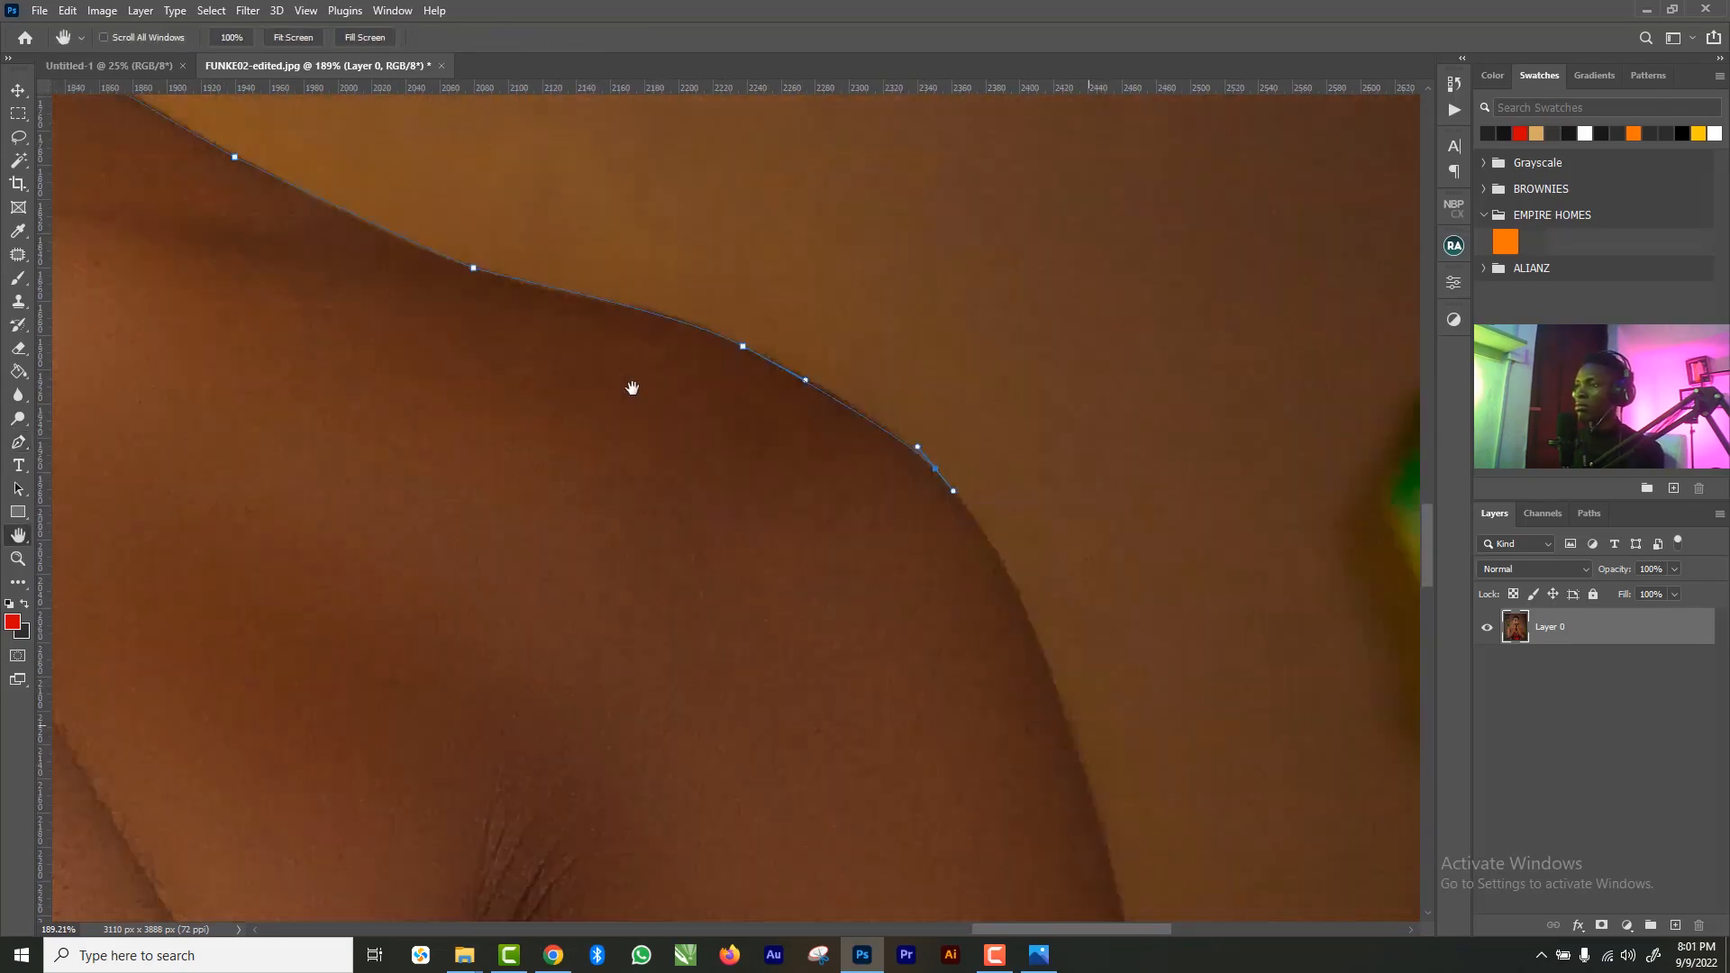
{"action": "left_click_drag", "start_coordinate": [730, 410], "coordinate": [760, 587]}
{"action": "left_click_drag", "start_coordinate": [753, 811], "coordinate": [749, 877]}
{"action": "left_click_drag", "start_coordinate": [806, 738], "coordinate": [834, 846]}
- Trace the image-right plaid sleeve edge, the elbow, and the underside of the arm back up to the dress
{"action": "left_click_drag", "start_coordinate": [698, 638], "coordinate": [661, 641]}
{"action": "left_click", "coordinate": [738, 473]}
{"action": "left_click_drag", "start_coordinate": [787, 602], "coordinate": [787, 642]}
{"action": "left_click_drag", "start_coordinate": [773, 708], "coordinate": [772, 734]}
{"action": "left_click_drag", "start_coordinate": [774, 755], "coordinate": [804, 278]}
{"action": "left_click_drag", "start_coordinate": [803, 486], "coordinate": [793, 535]}
{"action": "left_click_drag", "start_coordinate": [749, 619], "coordinate": [722, 650]}
{"action": "left_click_drag", "start_coordinate": [765, 753], "coordinate": [765, 579]}
{"action": "left_click_drag", "start_coordinate": [471, 850], "coordinate": [294, 791]}
{"action": "left_click_drag", "start_coordinate": [132, 608], "coordinate": [1016, 355]}
- Trace the path down the image-right side of the plaid dress to the bottom edge of the photo
{"action": "left_click_drag", "start_coordinate": [935, 516], "coordinate": [935, 532]}
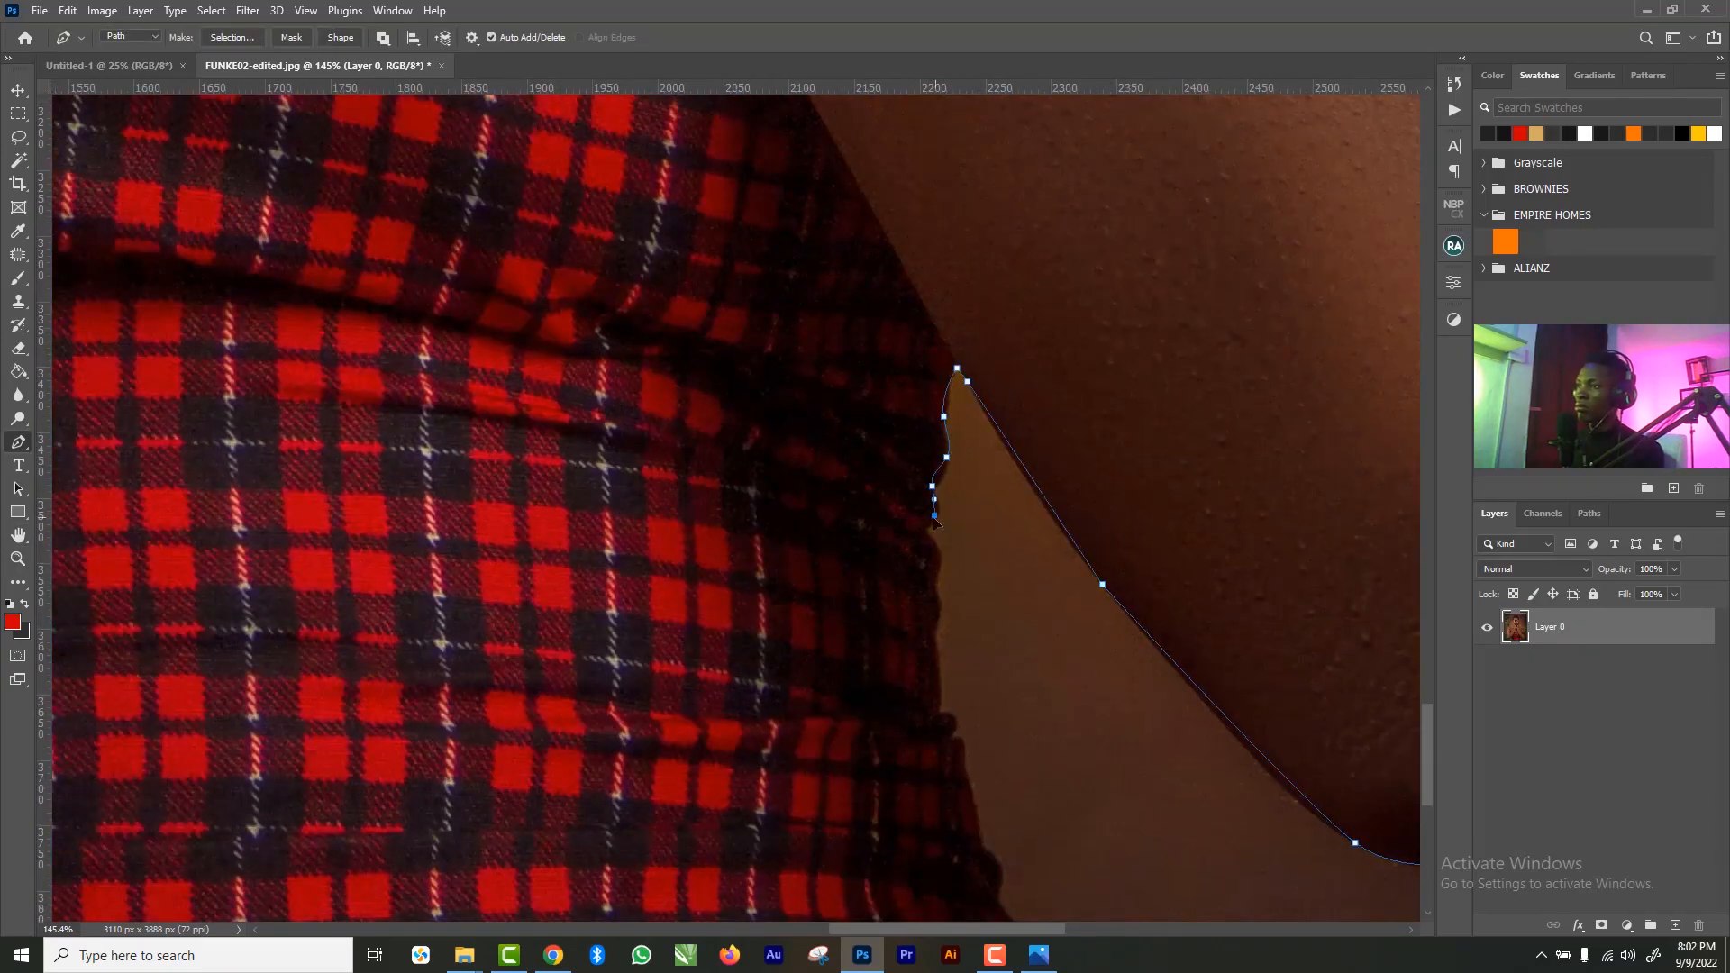
{"action": "left_click", "coordinate": [940, 561]}
{"action": "left_click", "coordinate": [953, 721]}
{"action": "left_click", "coordinate": [997, 858]}
{"action": "left_click_drag", "start_coordinate": [1070, 742], "coordinate": [1069, 495]}
{"action": "left_click", "coordinate": [1054, 765]}
- Run the path across the photo's bottom edge and up the image-left side of the dress to the arm
{"action": "left_click_drag", "start_coordinate": [556, 591], "coordinate": [1352, 545]}
{"action": "left_click", "coordinate": [527, 712]}
{"action": "left_click_drag", "start_coordinate": [654, 195], "coordinate": [647, 188]}
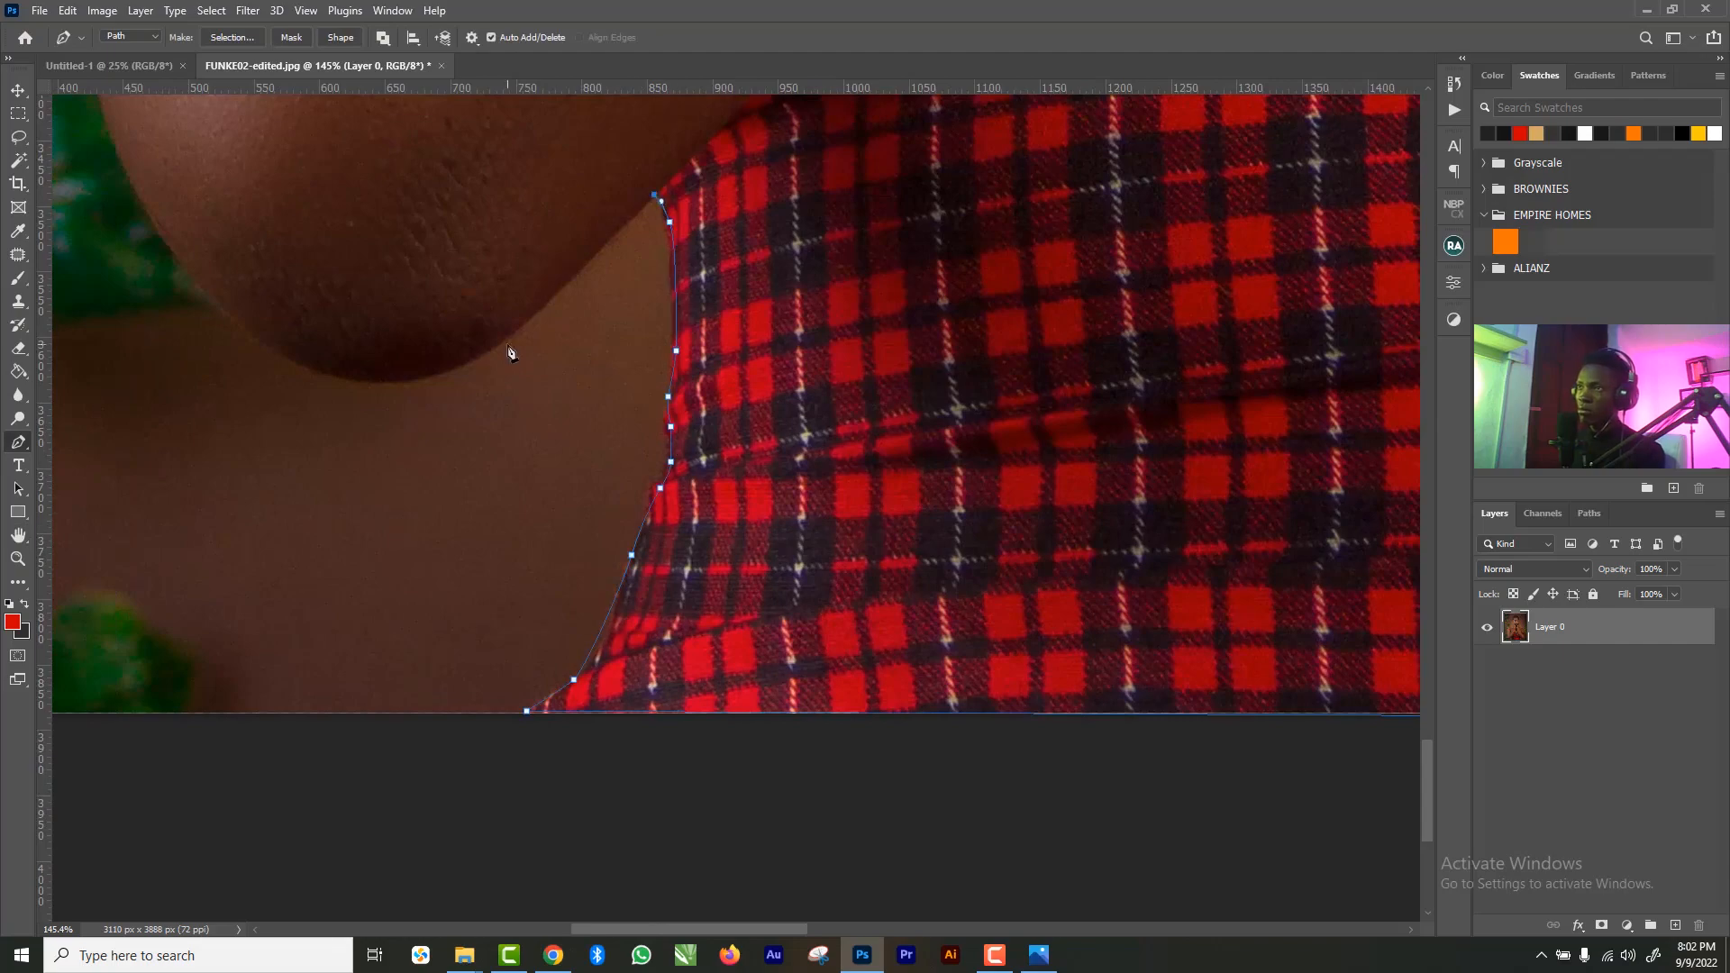
- Trace the path around the image-left elbow and up the outer edge of the arm
{"action": "left_click", "coordinate": [505, 340]}
{"action": "left_click_drag", "start_coordinate": [336, 375], "coordinate": [271, 335]}
{"action": "left_click_drag", "start_coordinate": [157, 229], "coordinate": [144, 207]}
{"action": "scroll", "coordinate": [123, 170], "scroll_direction": "up", "scroll_amount": 8}
{"action": "left_click_drag", "start_coordinate": [641, 676], "coordinate": [632, 647]}
{"action": "left_click_drag", "start_coordinate": [568, 457], "coordinate": [560, 424]}
{"action": "left_click_drag", "start_coordinate": [559, 258], "coordinate": [563, 233]}
{"action": "scroll", "coordinate": [564, 232], "scroll_direction": "up", "scroll_amount": 9}
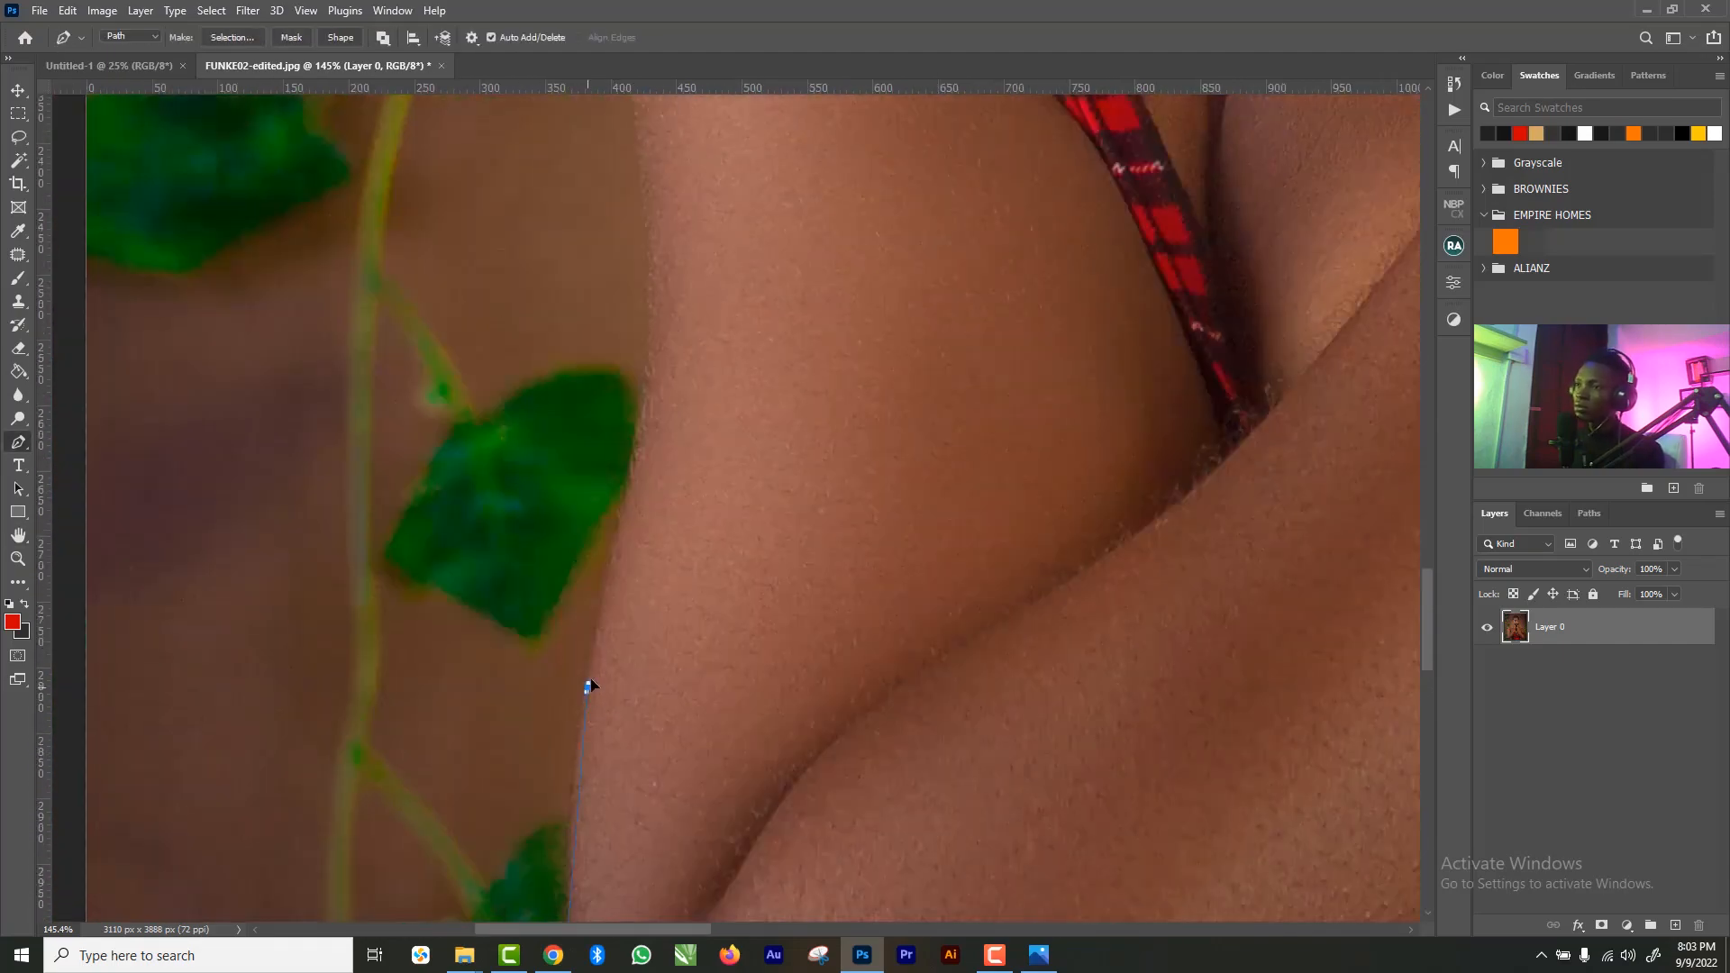
- Trace the image-left upper arm, sleeve and shoulder, and close the path at its starting point
{"action": "left_click_drag", "start_coordinate": [645, 377], "coordinate": [653, 350]}
{"action": "scroll", "coordinate": [665, 289], "scroll_direction": "up", "scroll_amount": 9}
{"action": "left_click", "coordinate": [651, 225]}
{"action": "scroll", "coordinate": [652, 227], "scroll_direction": "up", "scroll_amount": 5}
{"action": "left_click", "coordinate": [752, 282]}
{"action": "left_click_drag", "start_coordinate": [882, 166], "coordinate": [976, 147]}
{"action": "left_click_drag", "start_coordinate": [1103, 134], "coordinate": [1144, 133]}
{"action": "left_click_drag", "start_coordinate": [1275, 414], "coordinate": [755, 628]}
{"action": "left_click", "coordinate": [837, 599]}
{"action": "left_click", "coordinate": [877, 581]}
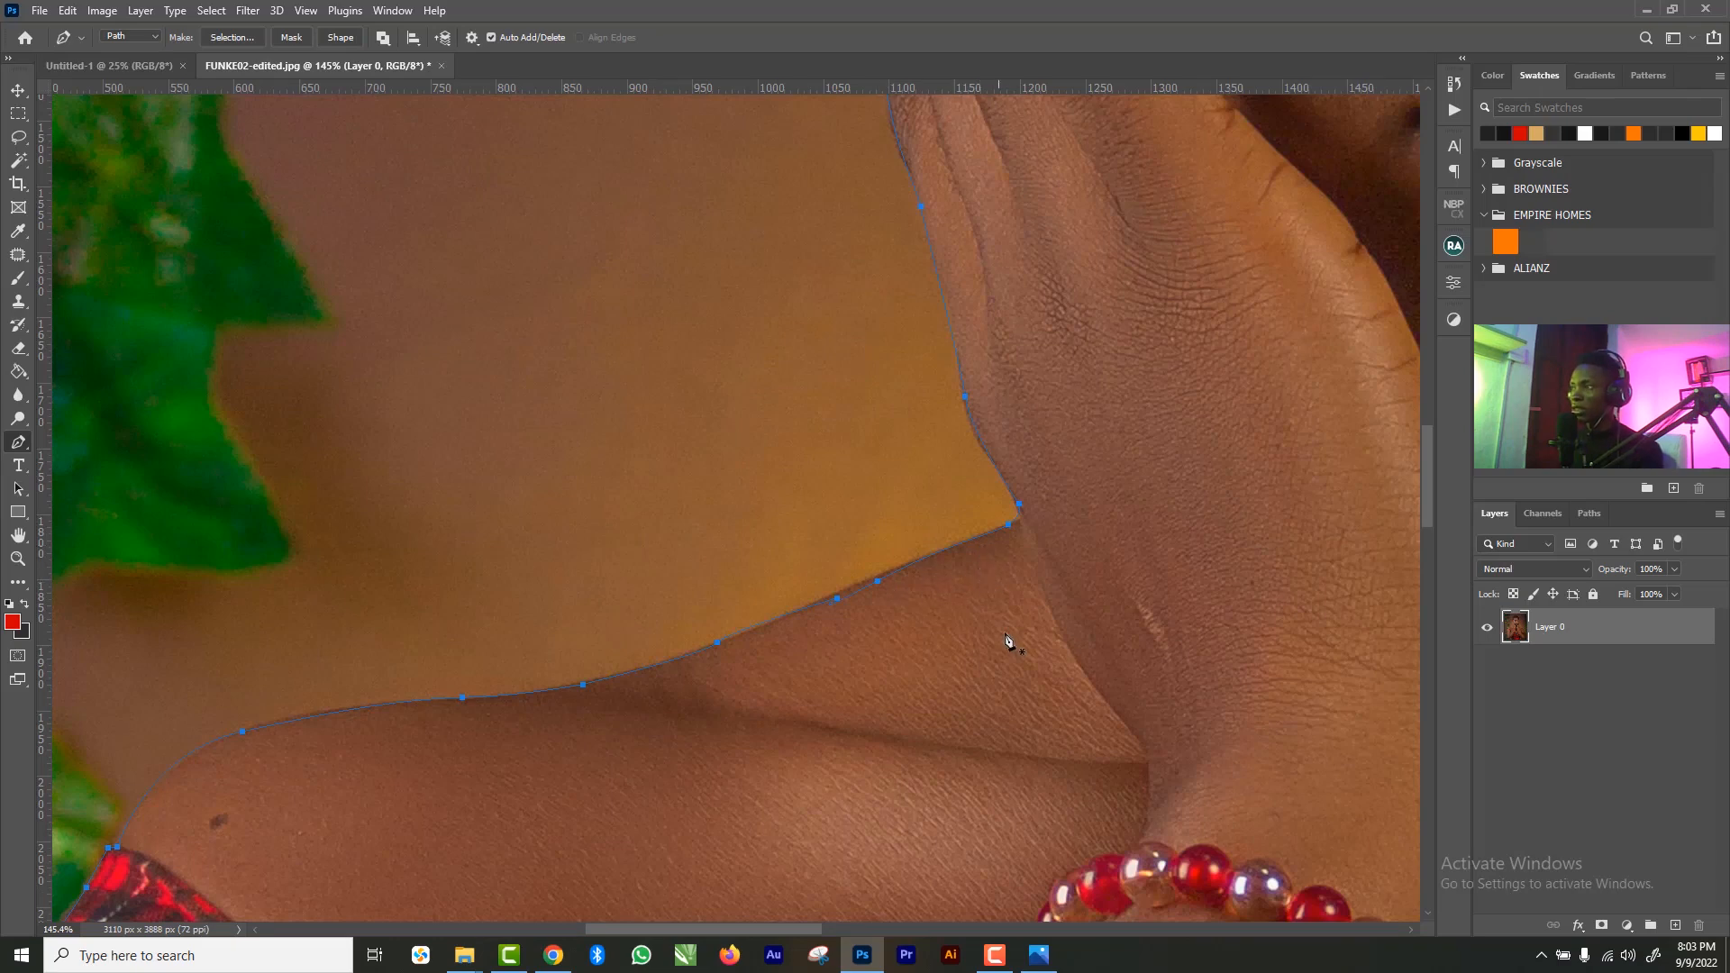
{"action": "right_click", "coordinate": [1056, 582]}
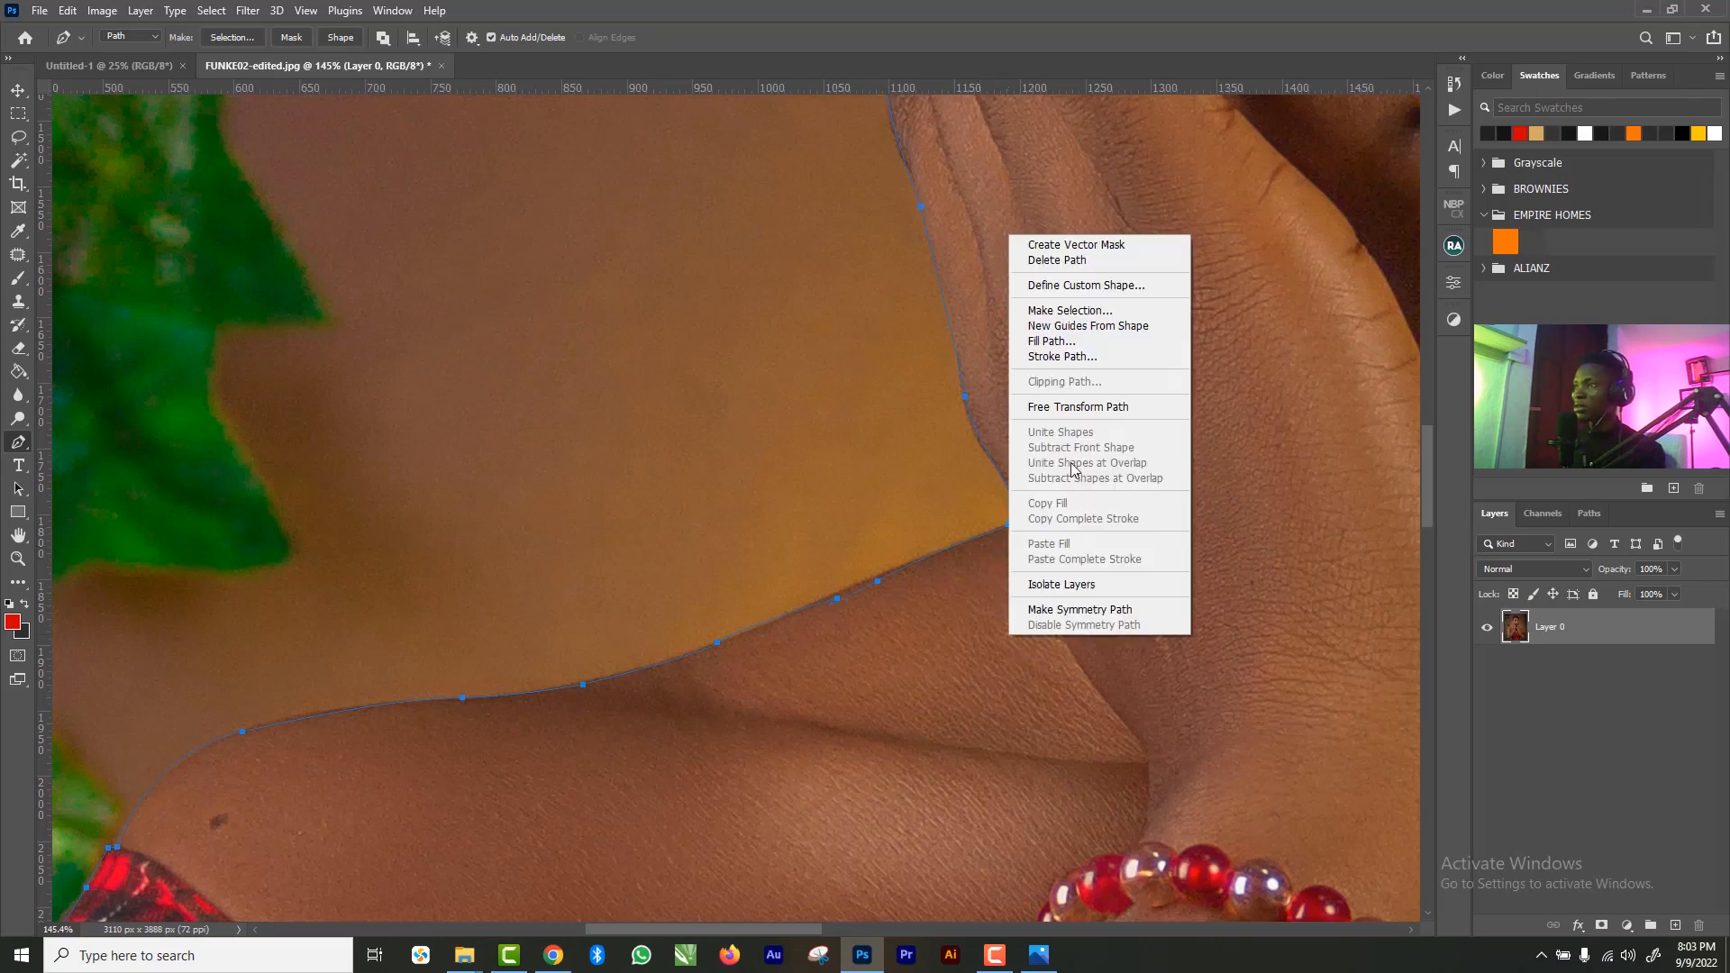
{"action": "left_click", "coordinate": [1063, 310]}
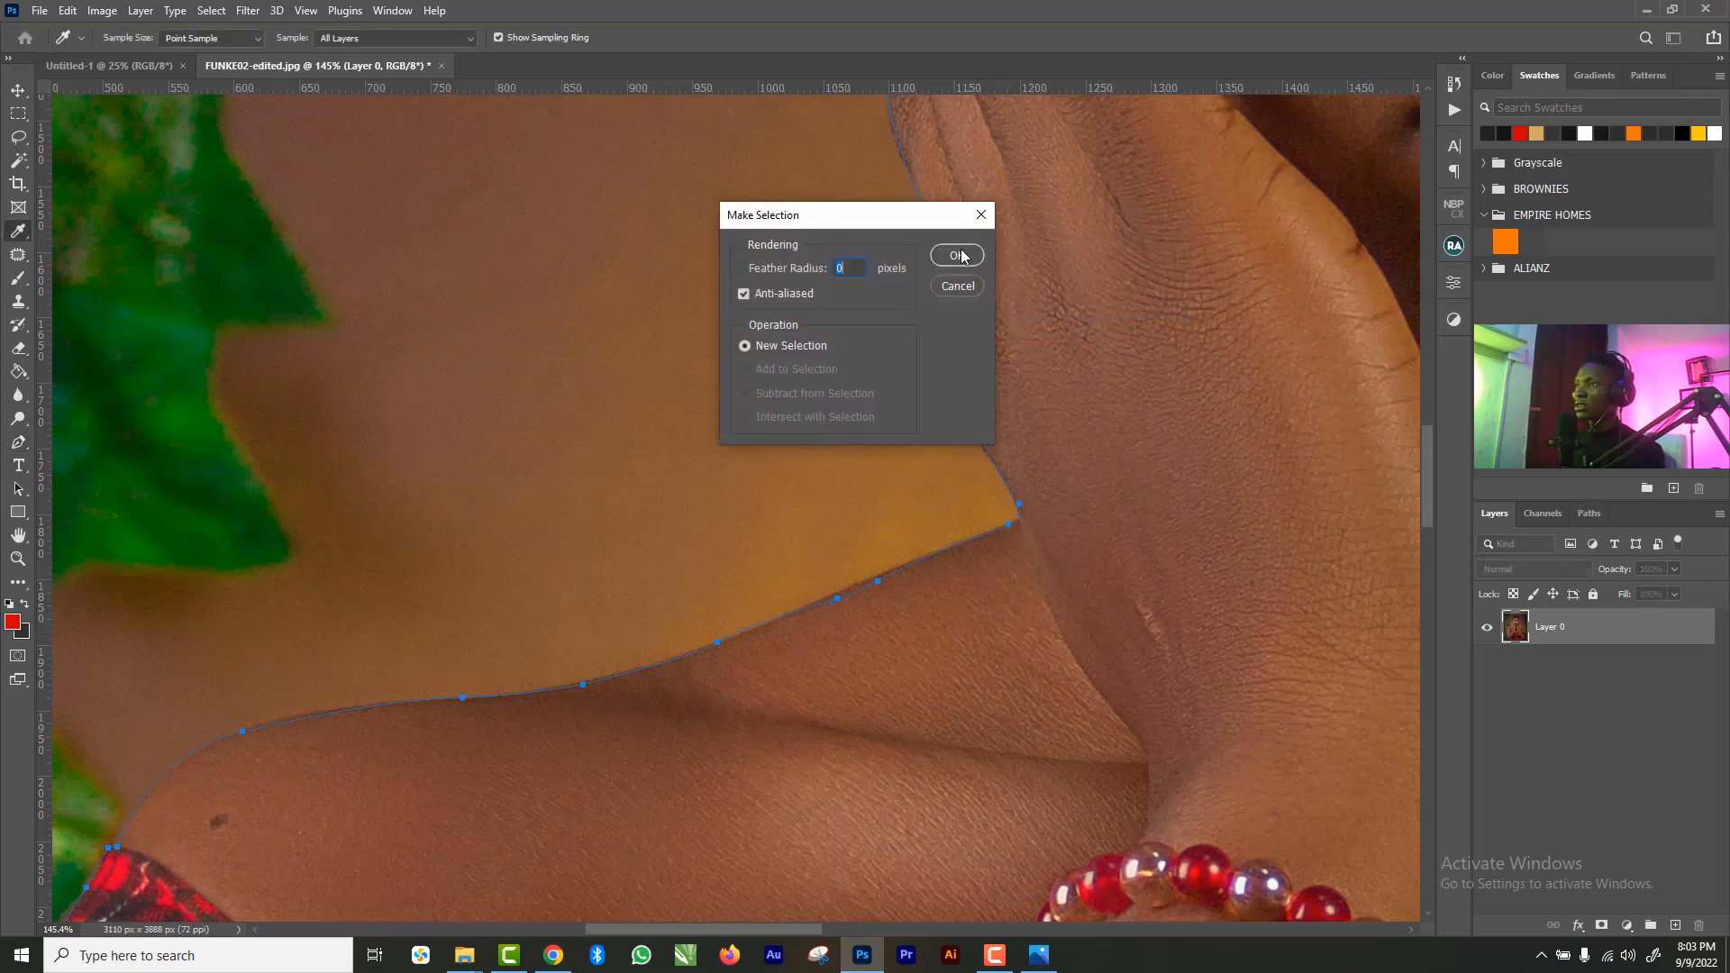
{"action": "left_click", "coordinate": [961, 256]}
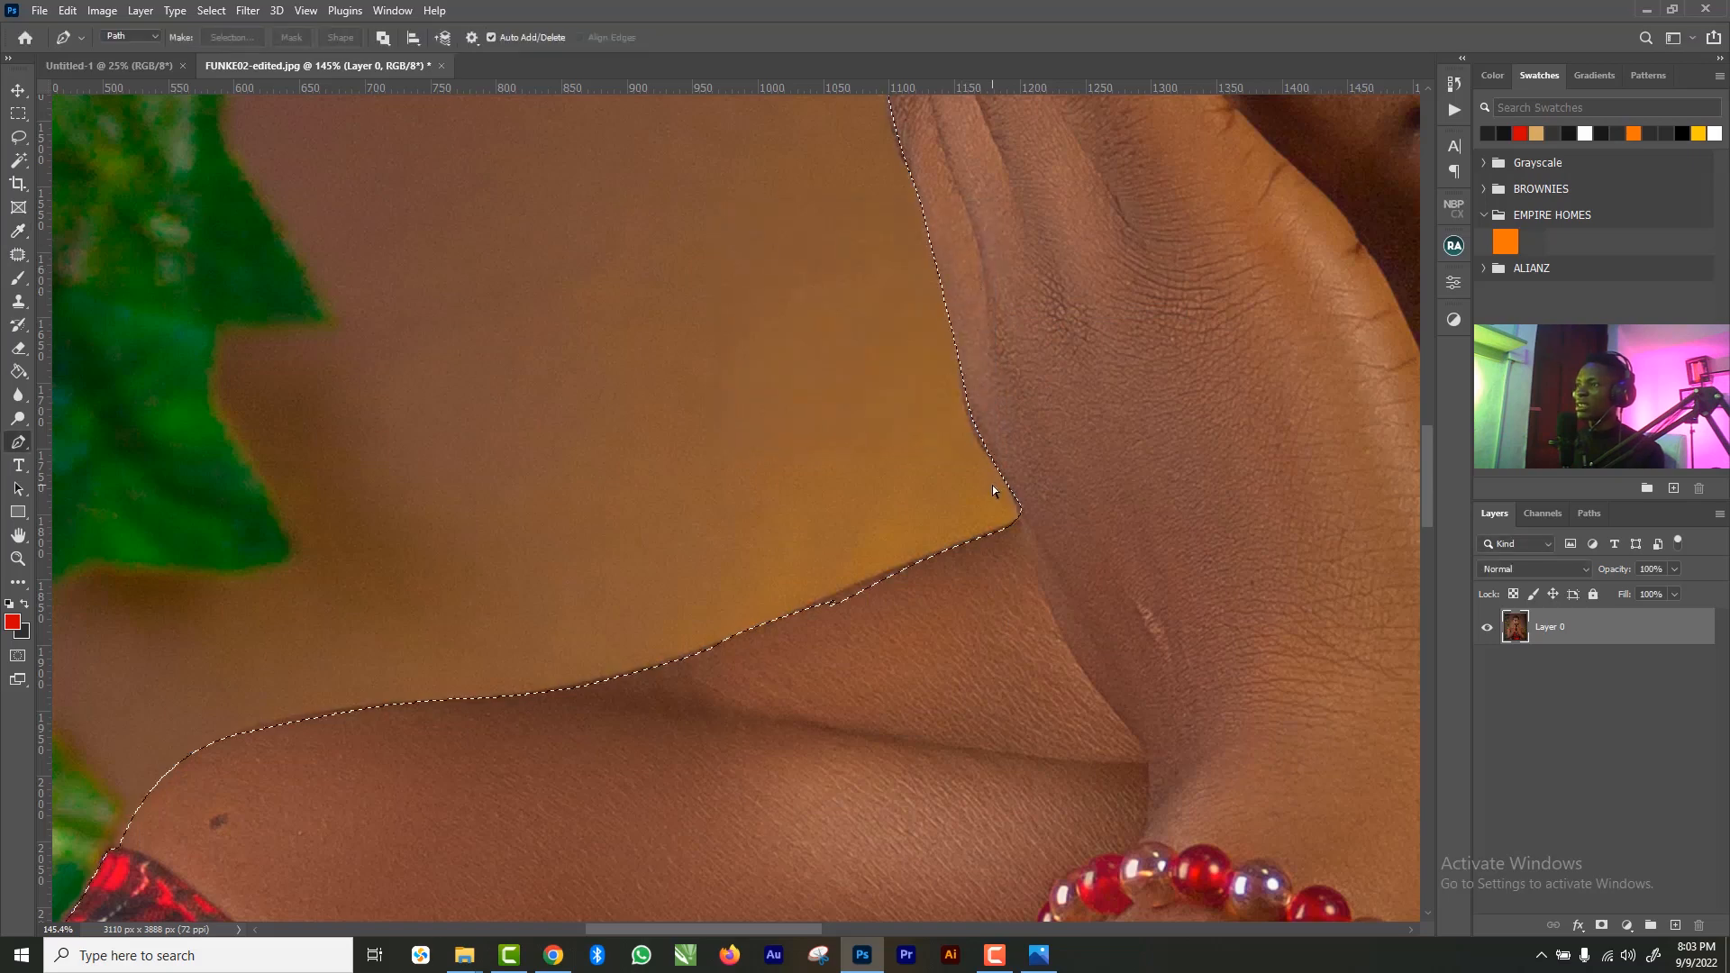
{"action": "key", "text": "ctrl+z"}
- Convert the closed path into a new anti-aliased selection with a slight feather radius
{"action": "right_click", "coordinate": [1025, 618]}
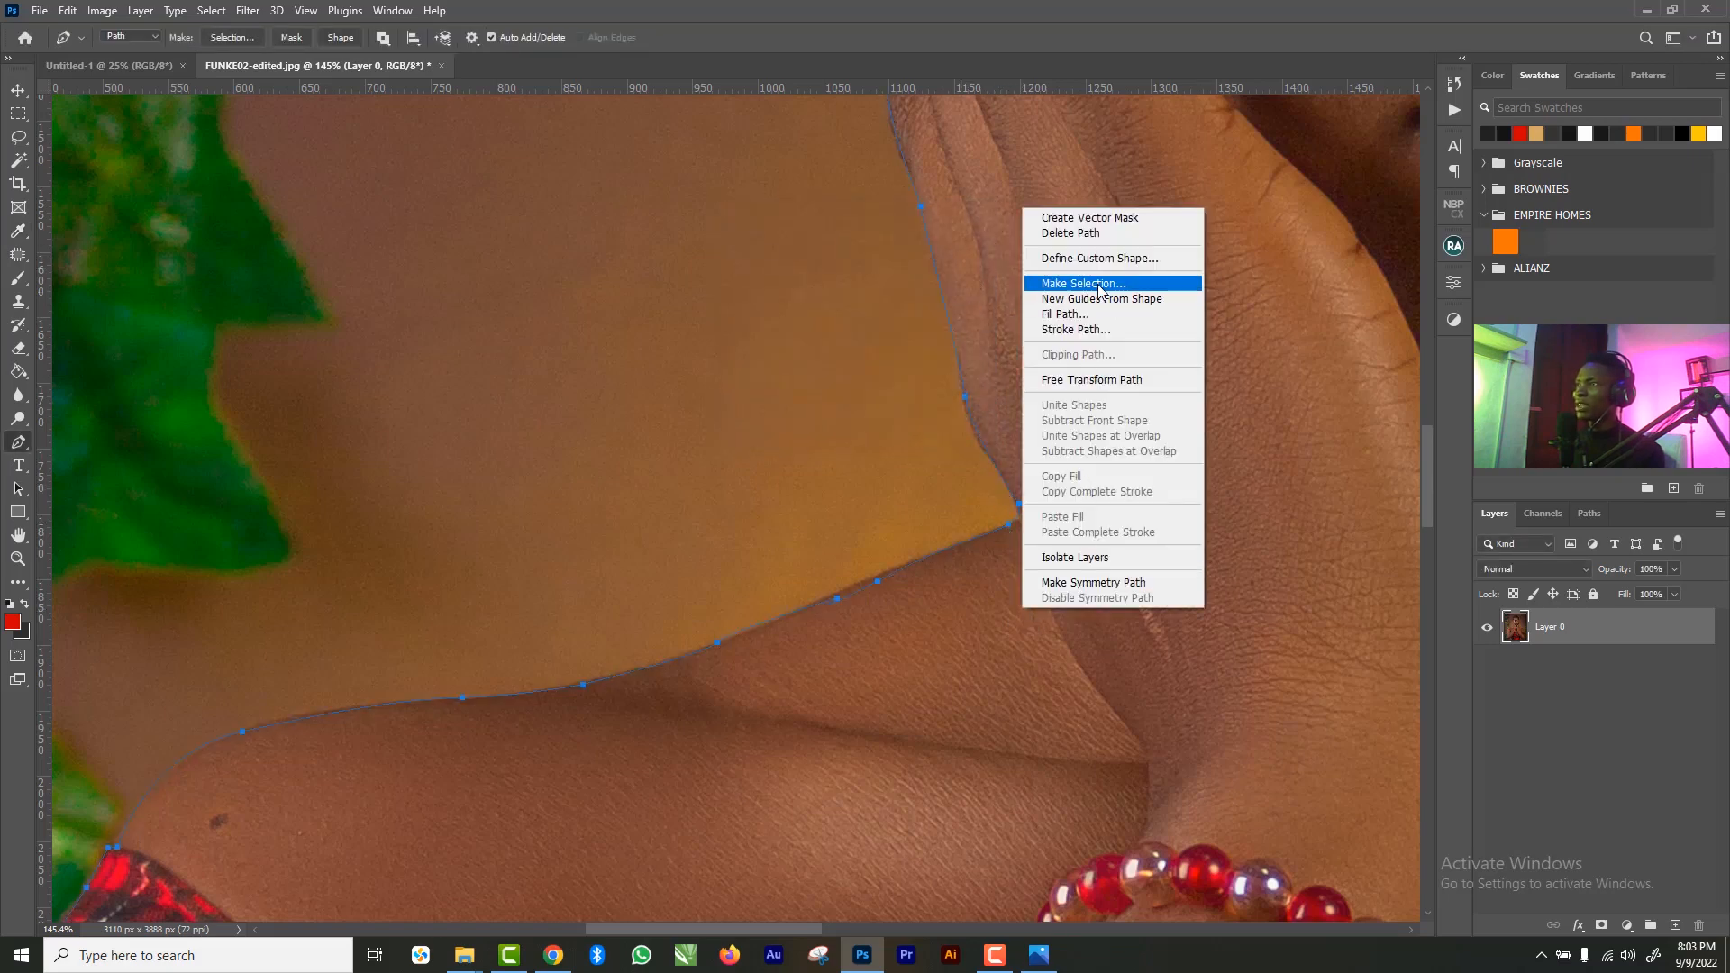
{"action": "left_click", "coordinate": [1059, 280]}
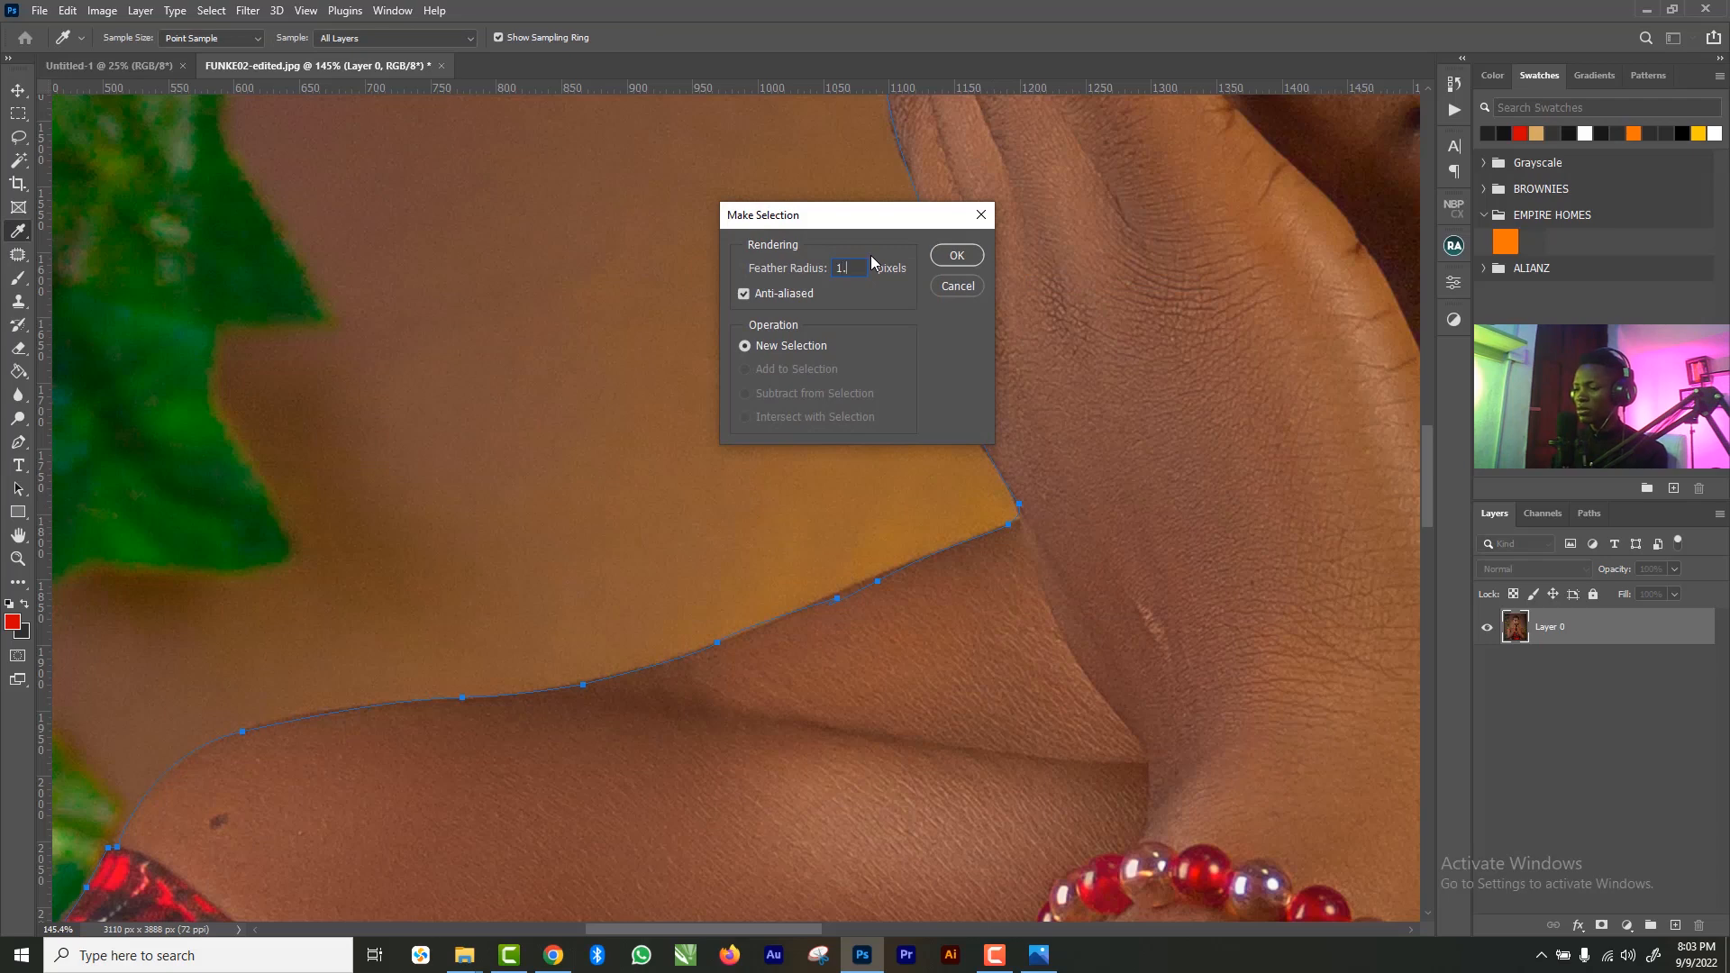
{"action": "key", "text": "Return"}
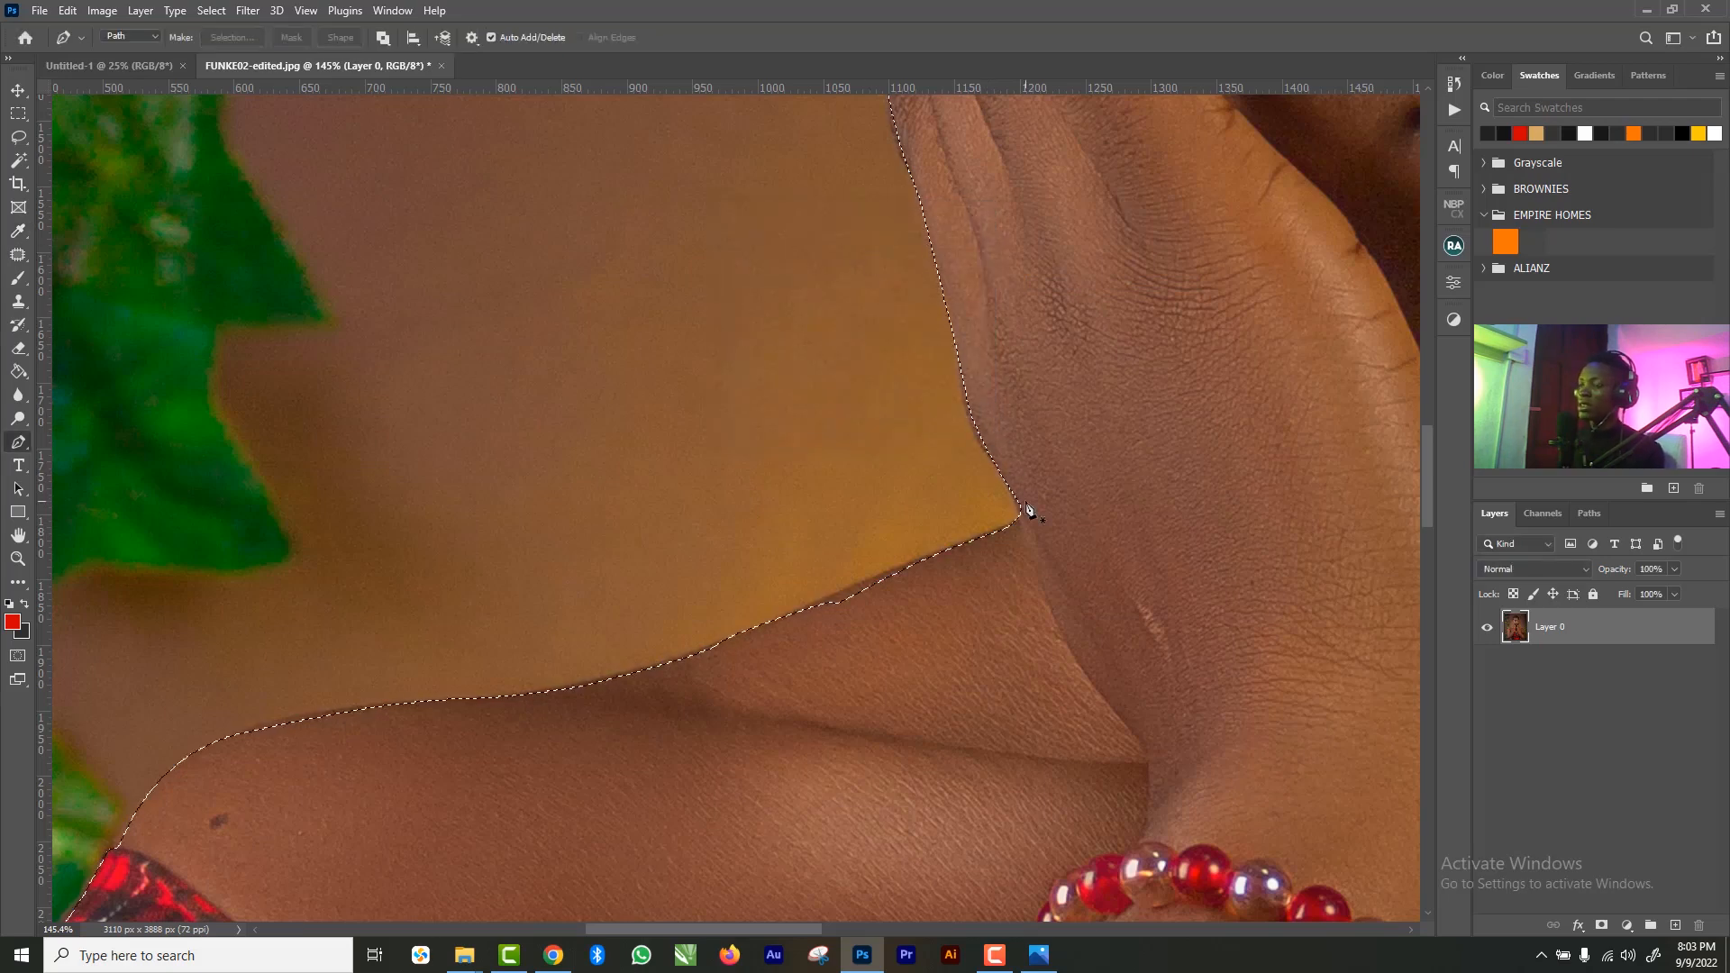
- Copy the selected woman to a new layer and hide Layer 0
{"action": "key", "text": "z"}
{"action": "left_click_drag", "start_coordinate": [1111, 631], "coordinate": [953, 523]}
{"action": "mouse_move", "coordinate": [762, 474]}
{"action": "left_mouse_down"}
{"action": "mouse_move", "coordinate": [817, 501]}
{"action": "mouse_move", "coordinate": [786, 485]}
{"action": "left_mouse_up"}
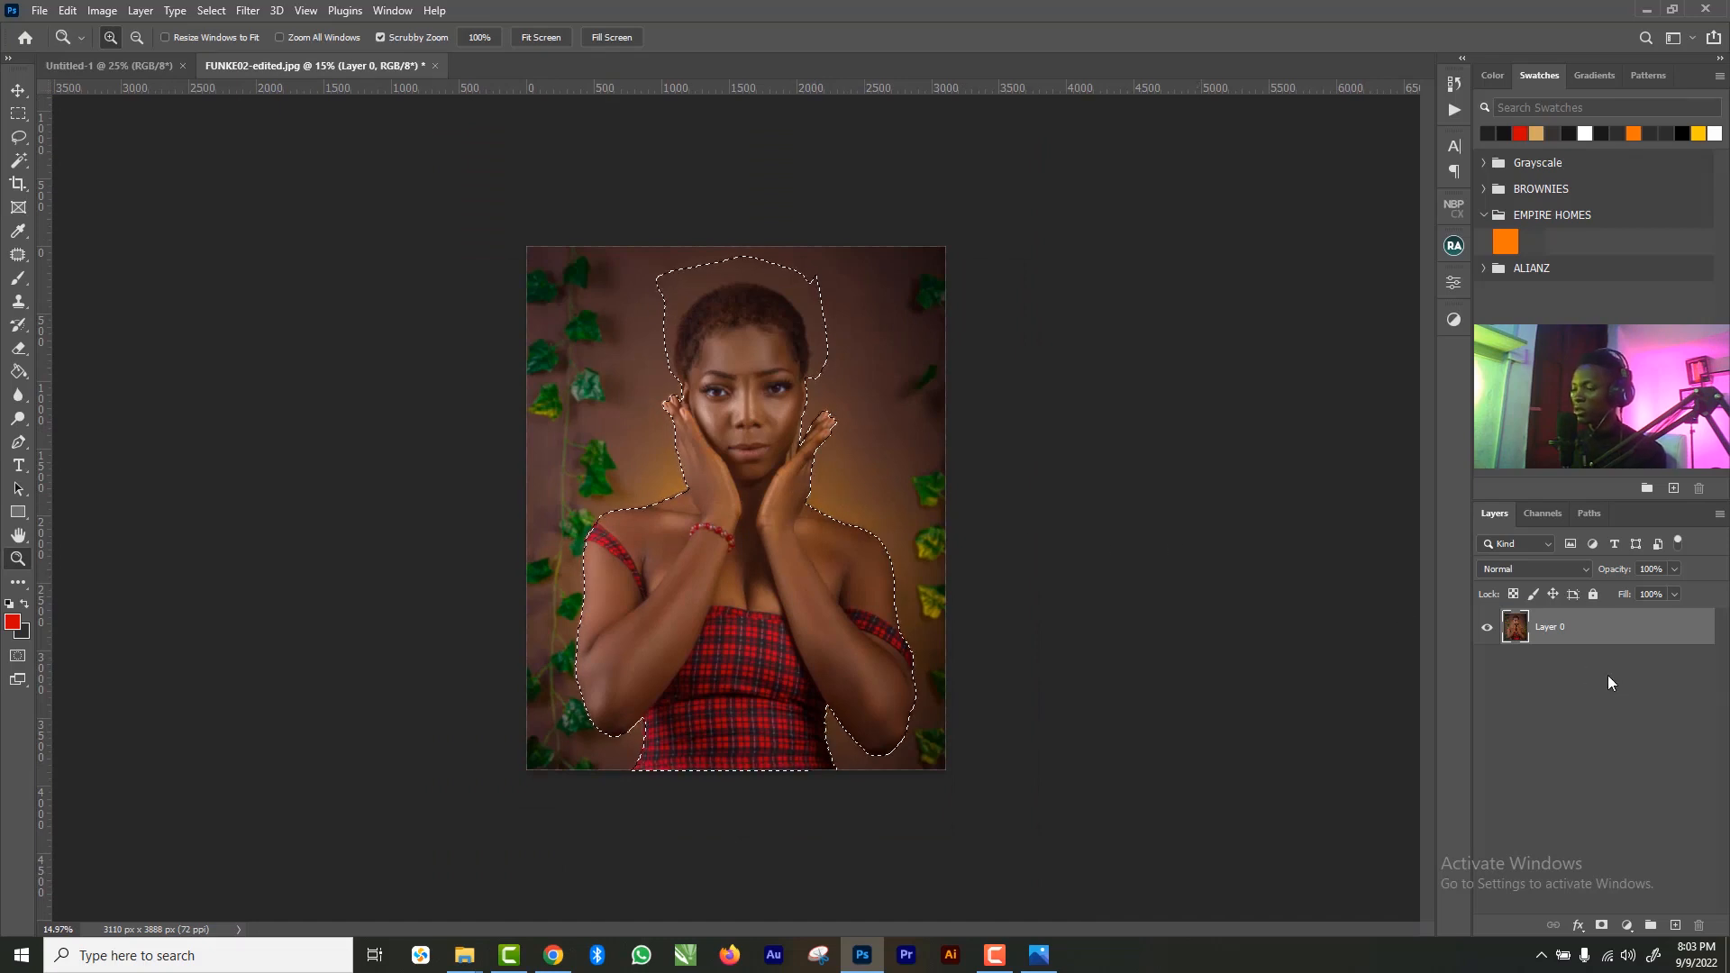
{"action": "key", "text": "ctrl+j"}
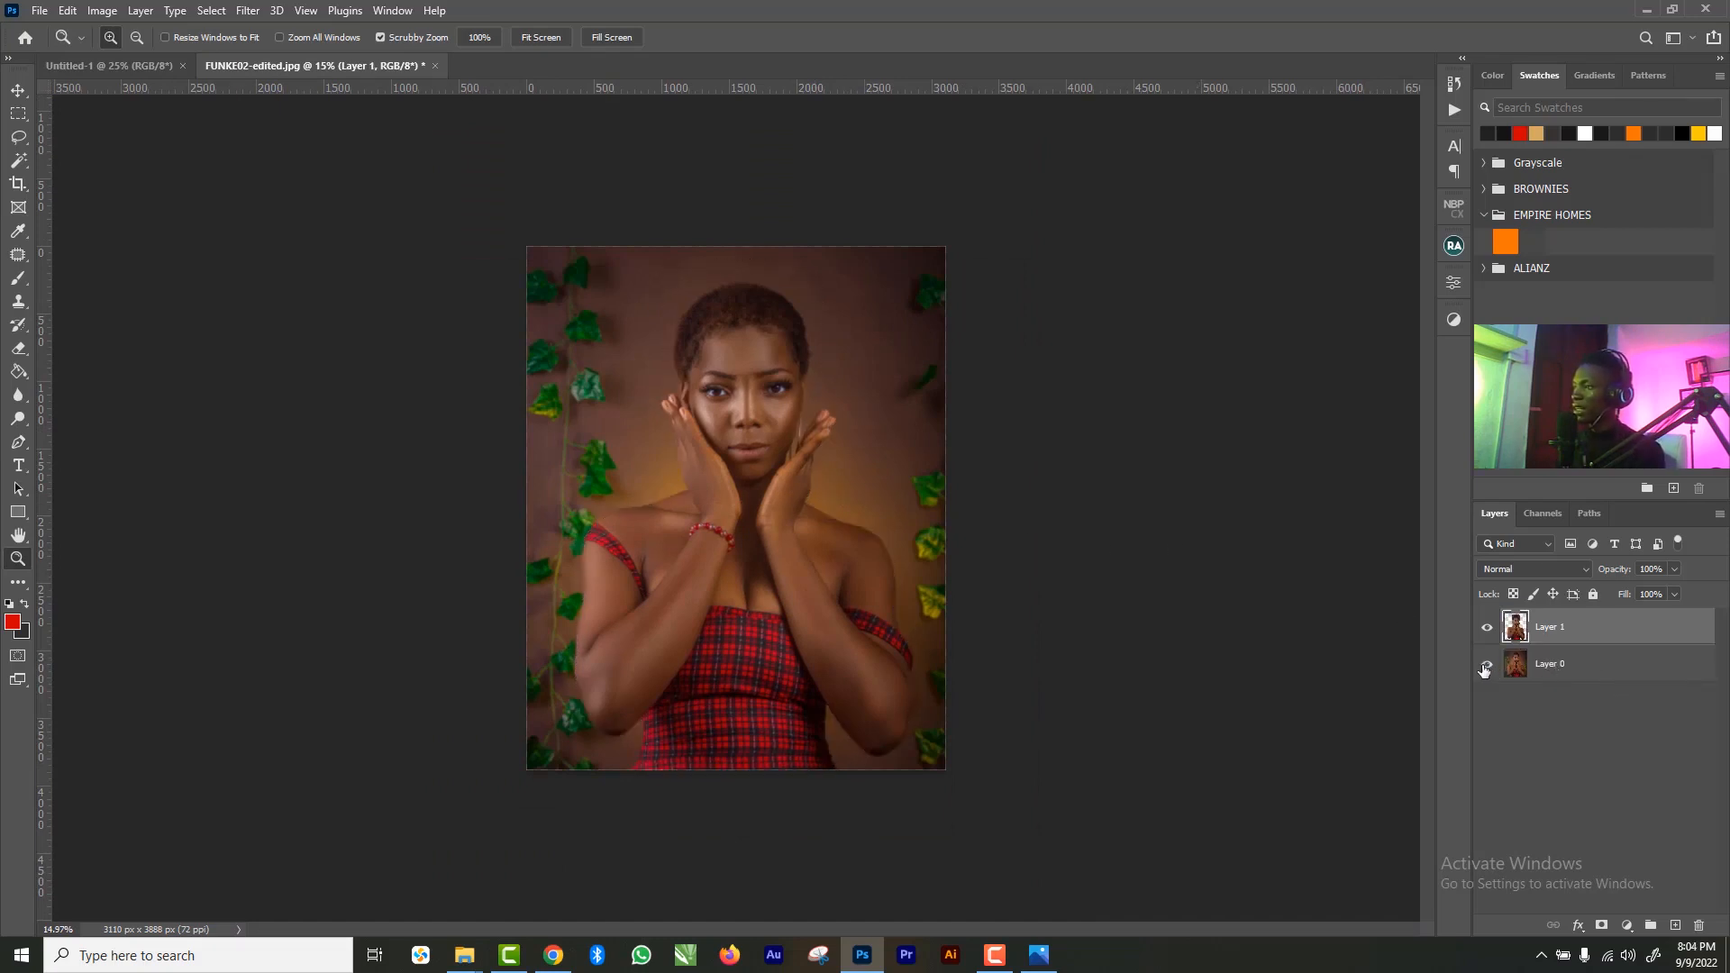
{"action": "left_click", "coordinate": [1485, 666]}
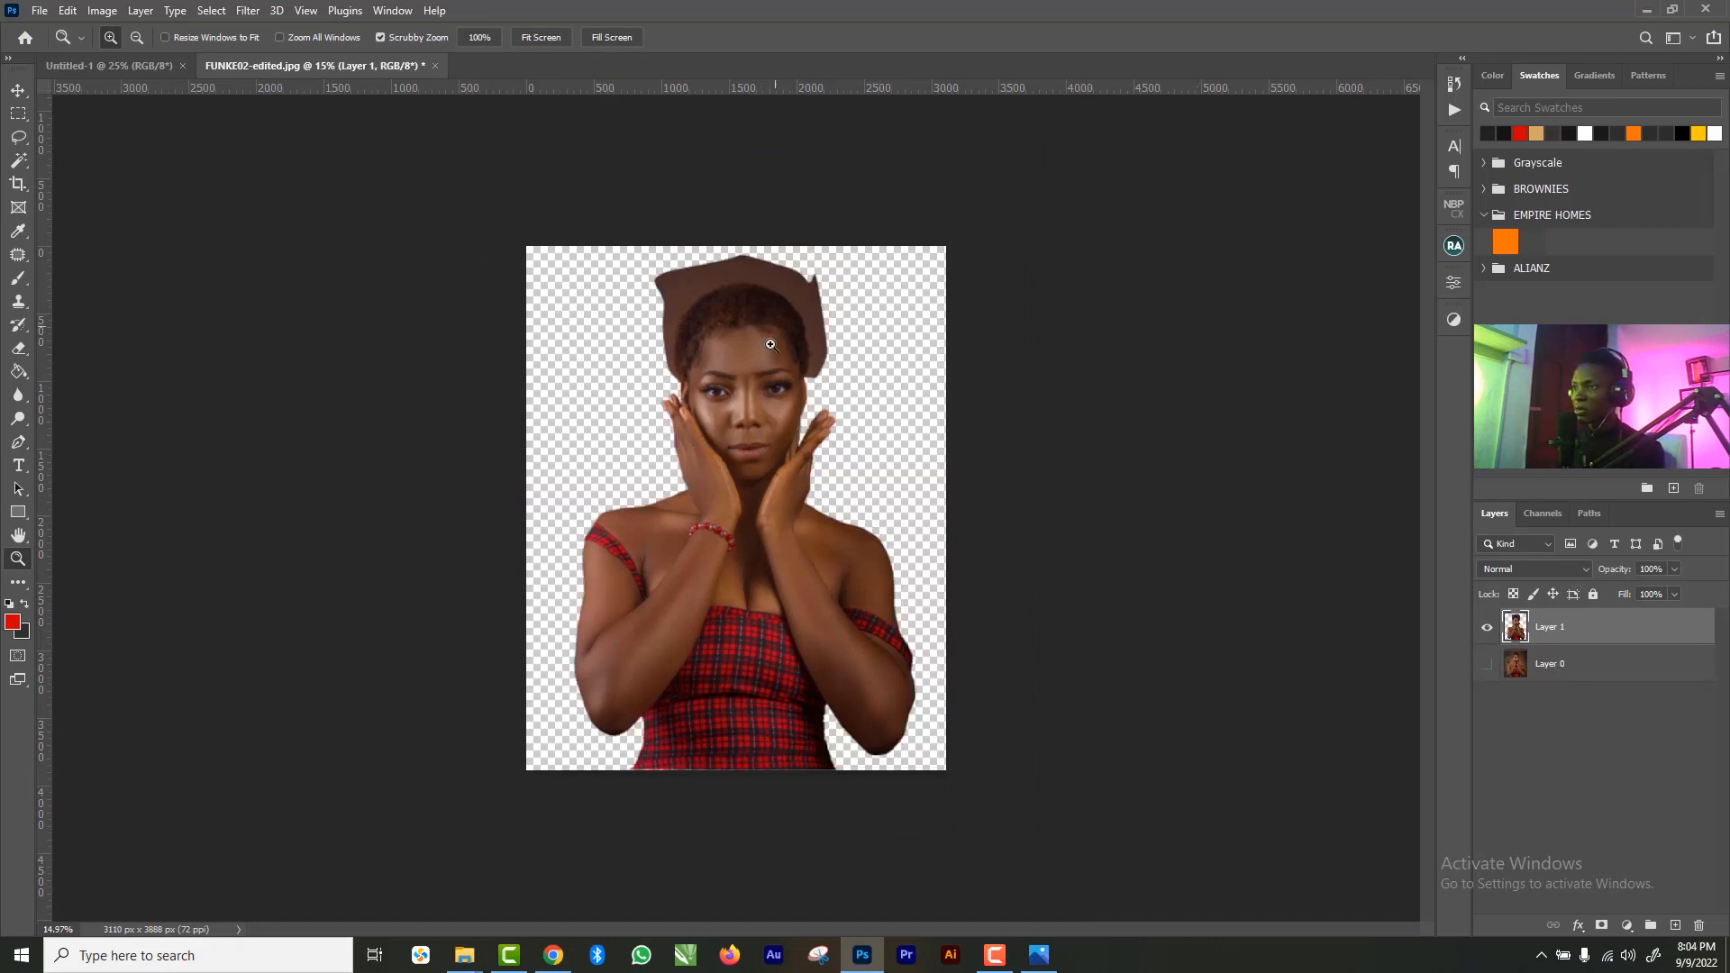
{"action": "mouse_move", "coordinate": [606, 522]}
{"action": "left_mouse_down"}
{"action": "mouse_move", "coordinate": [753, 583]}
{"action": "mouse_move", "coordinate": [625, 494]}
{"action": "left_mouse_up"}
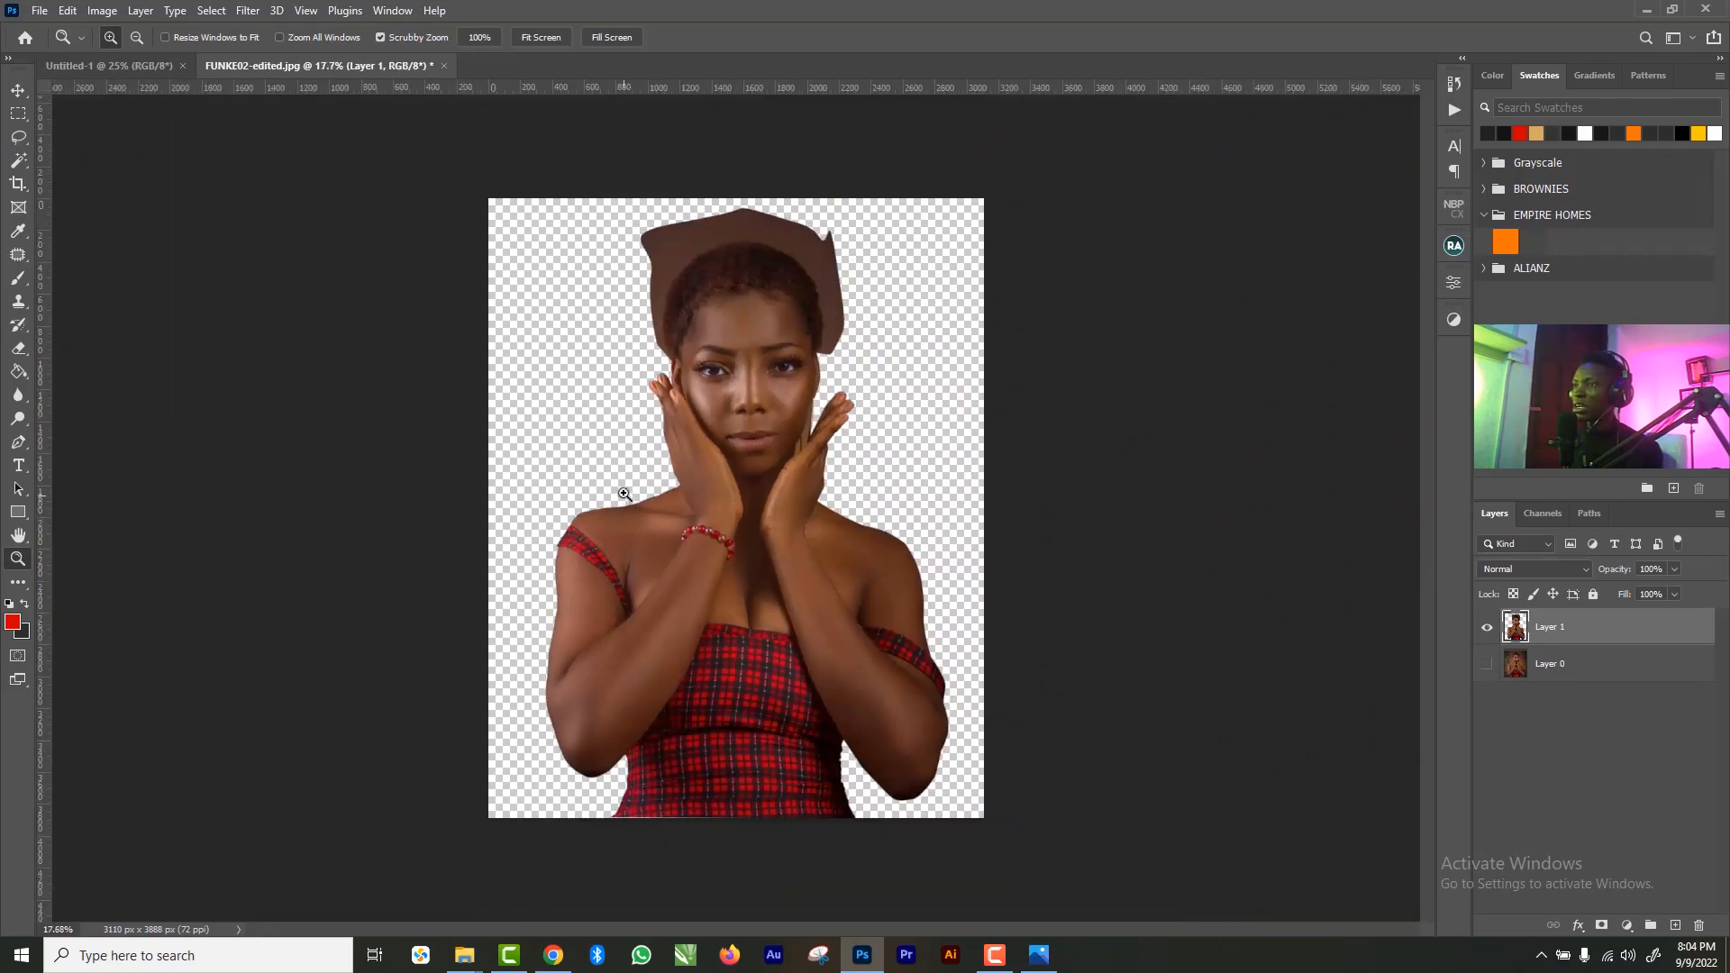
{"action": "left_click_drag", "start_coordinate": [745, 260], "coordinate": [844, 322]}
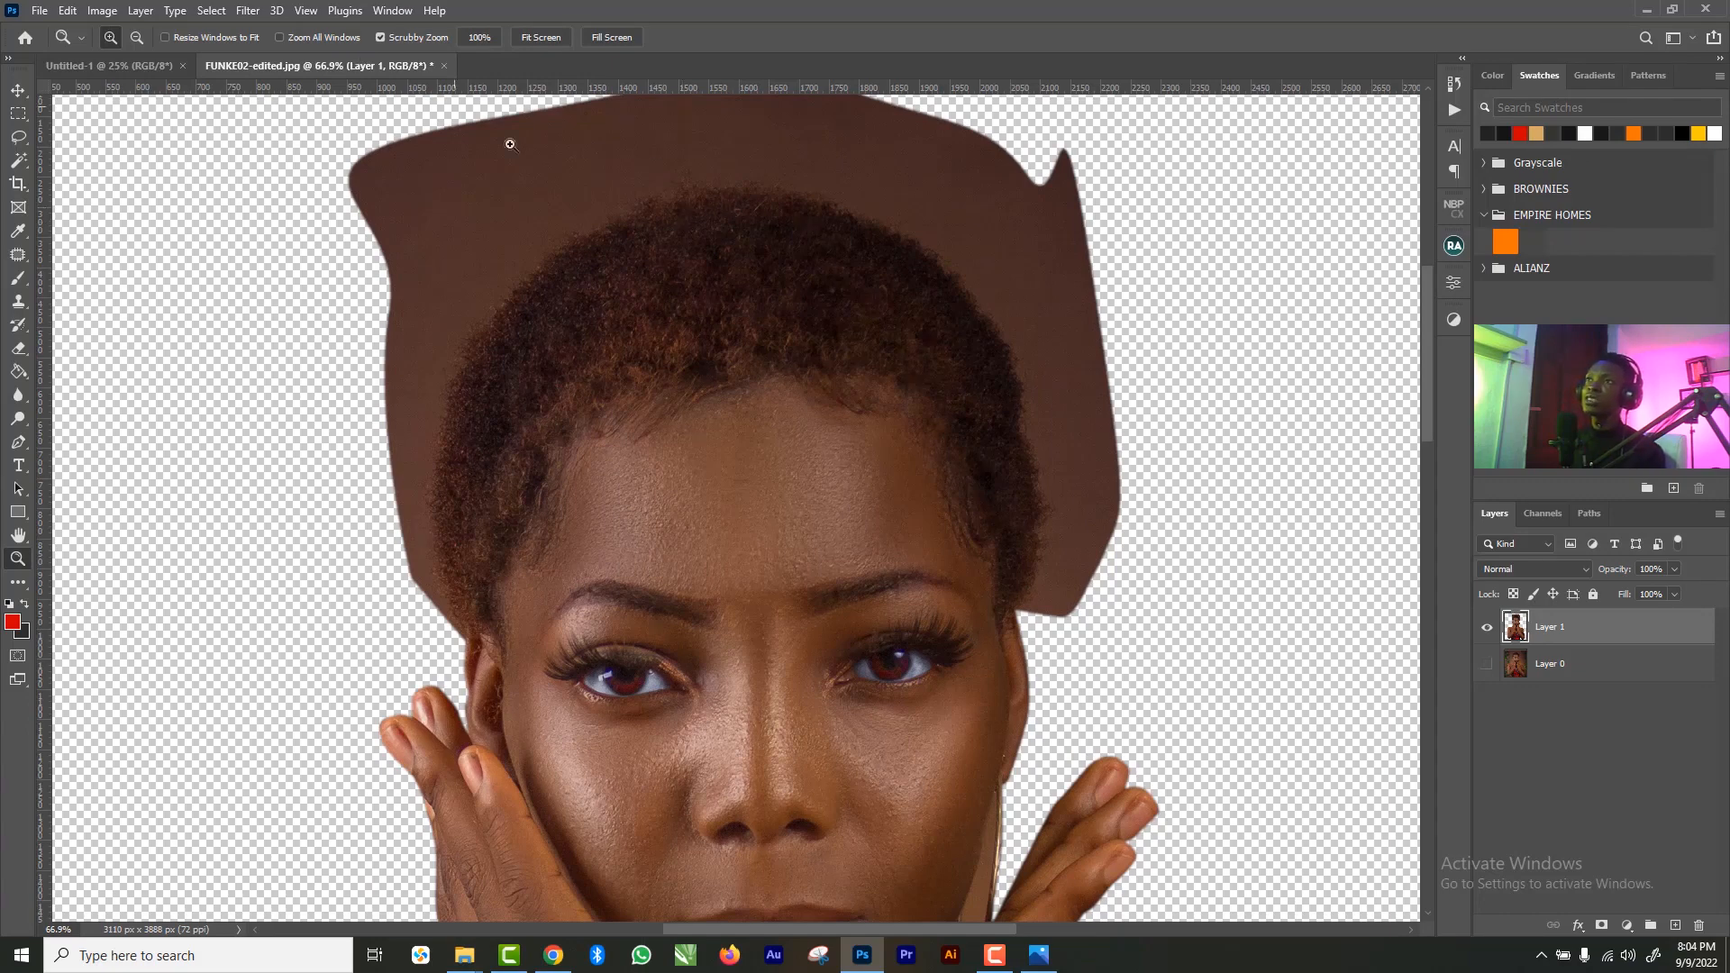
{"action": "left_click_drag", "start_coordinate": [767, 371], "coordinate": [732, 347]}
{"action": "key", "text": "ctrl+0"}
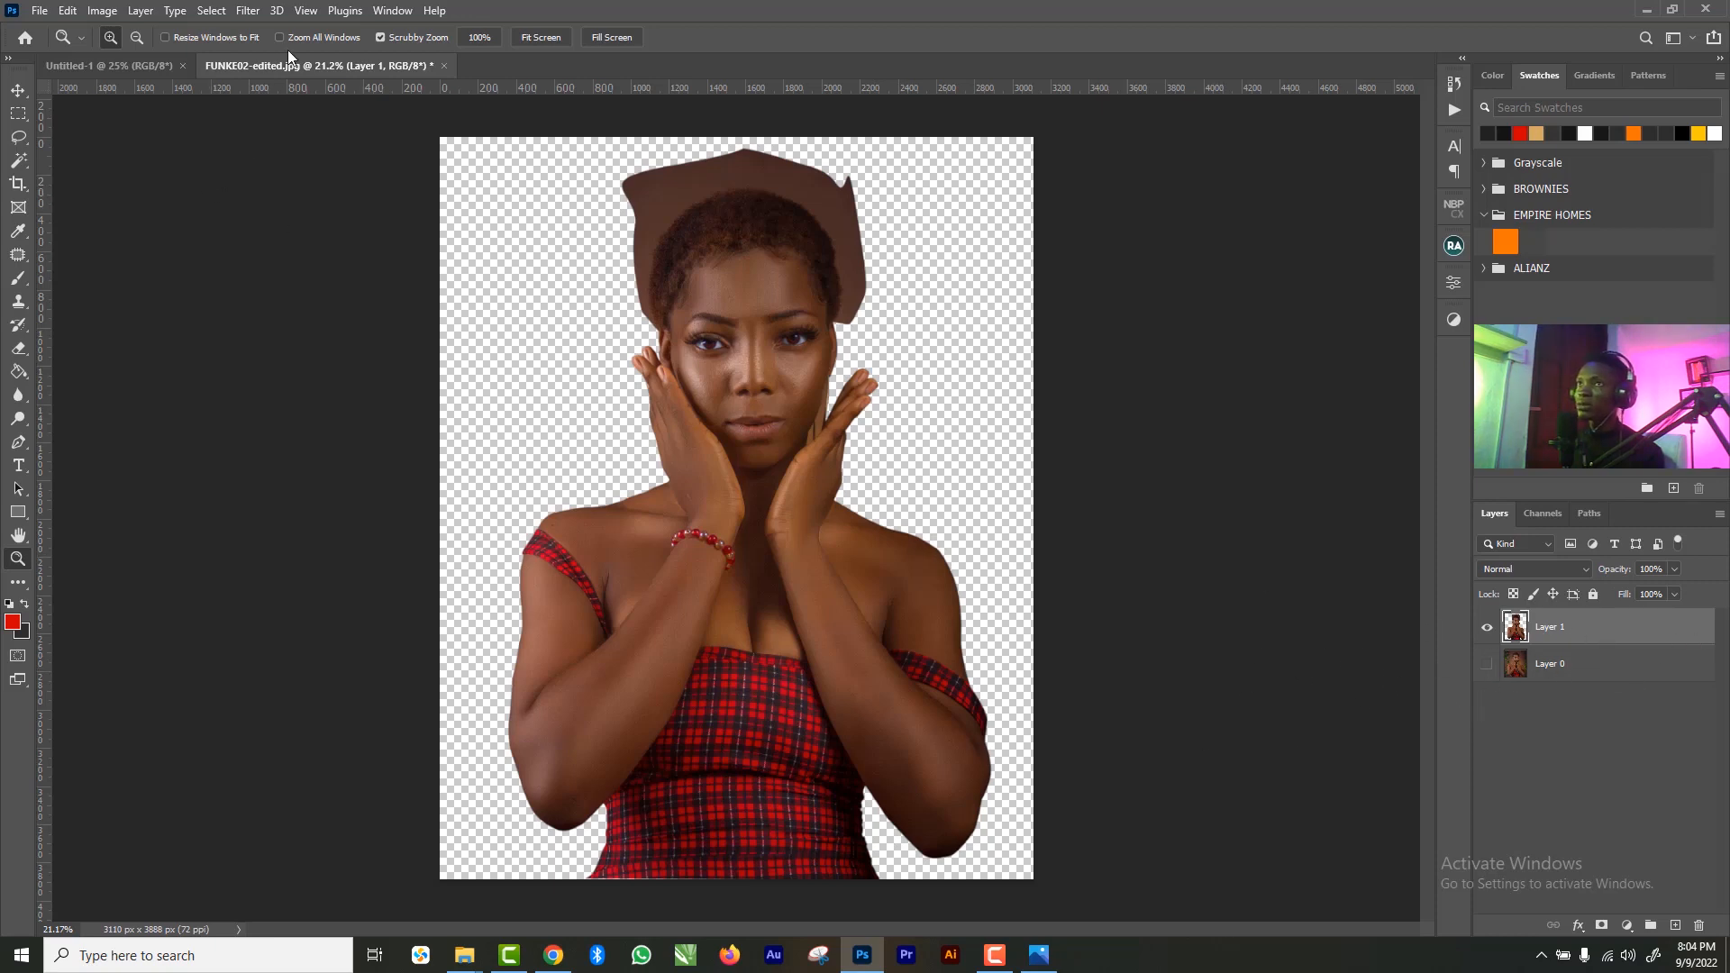
- Open Select and Mask for the cutout layer and set the view mode to Overlay
{"action": "left_click", "coordinate": [211, 10]}
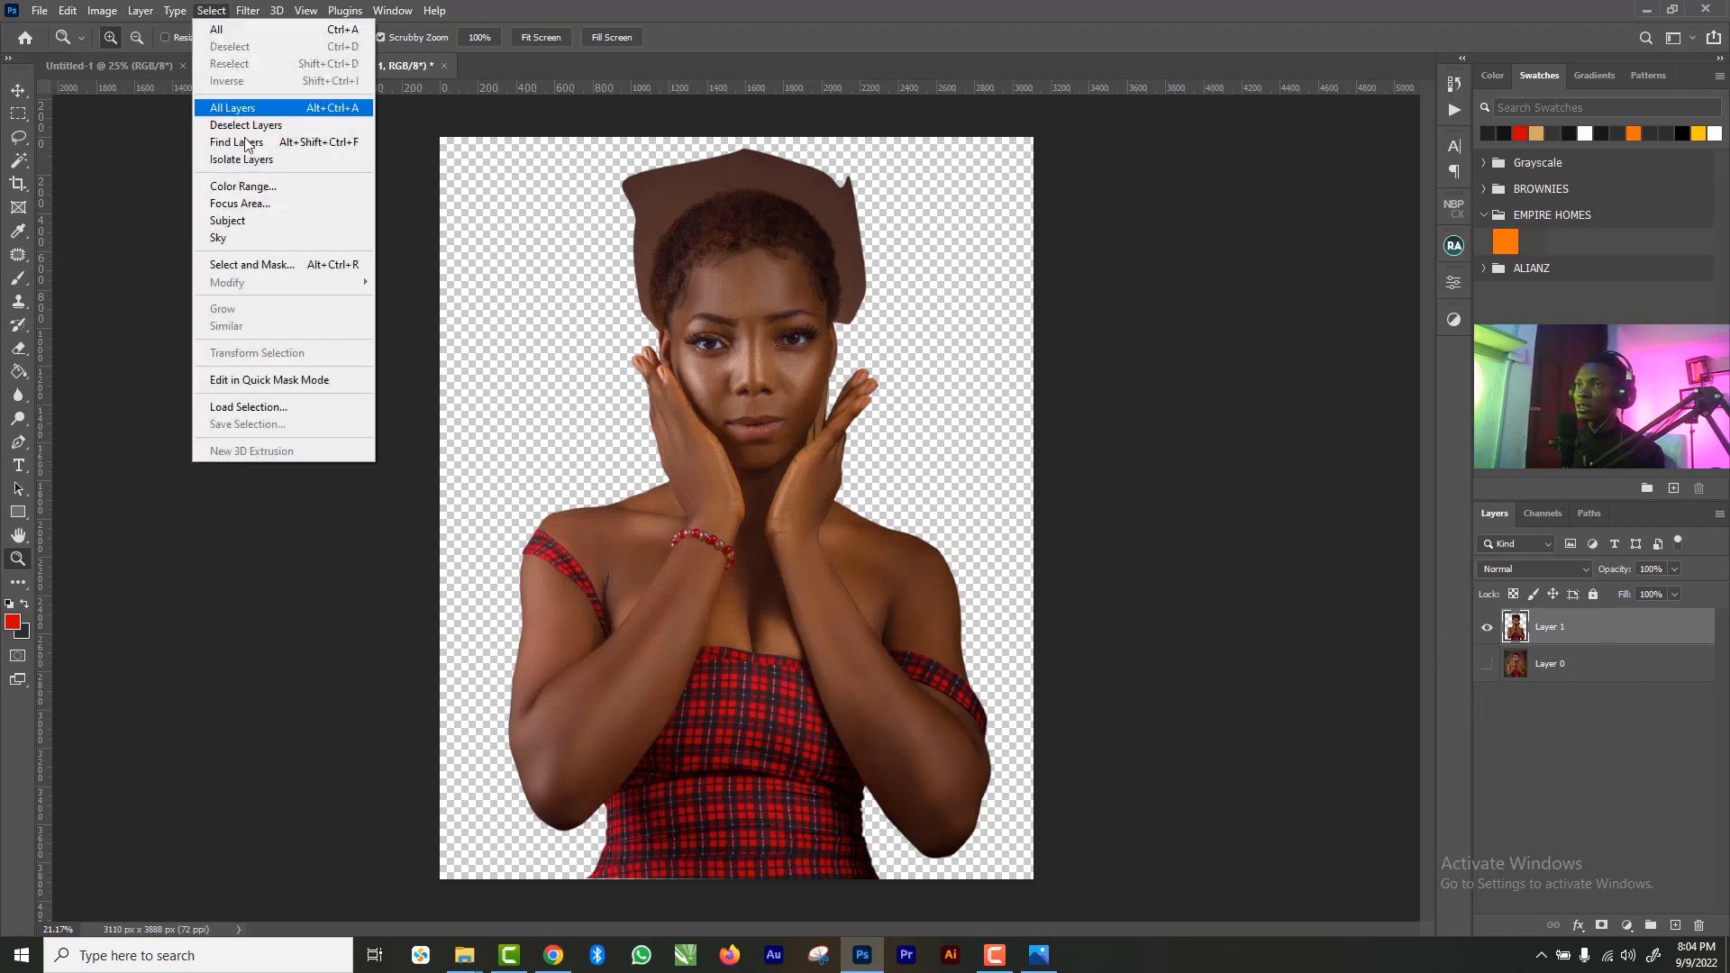
{"action": "left_click", "coordinate": [274, 263]}
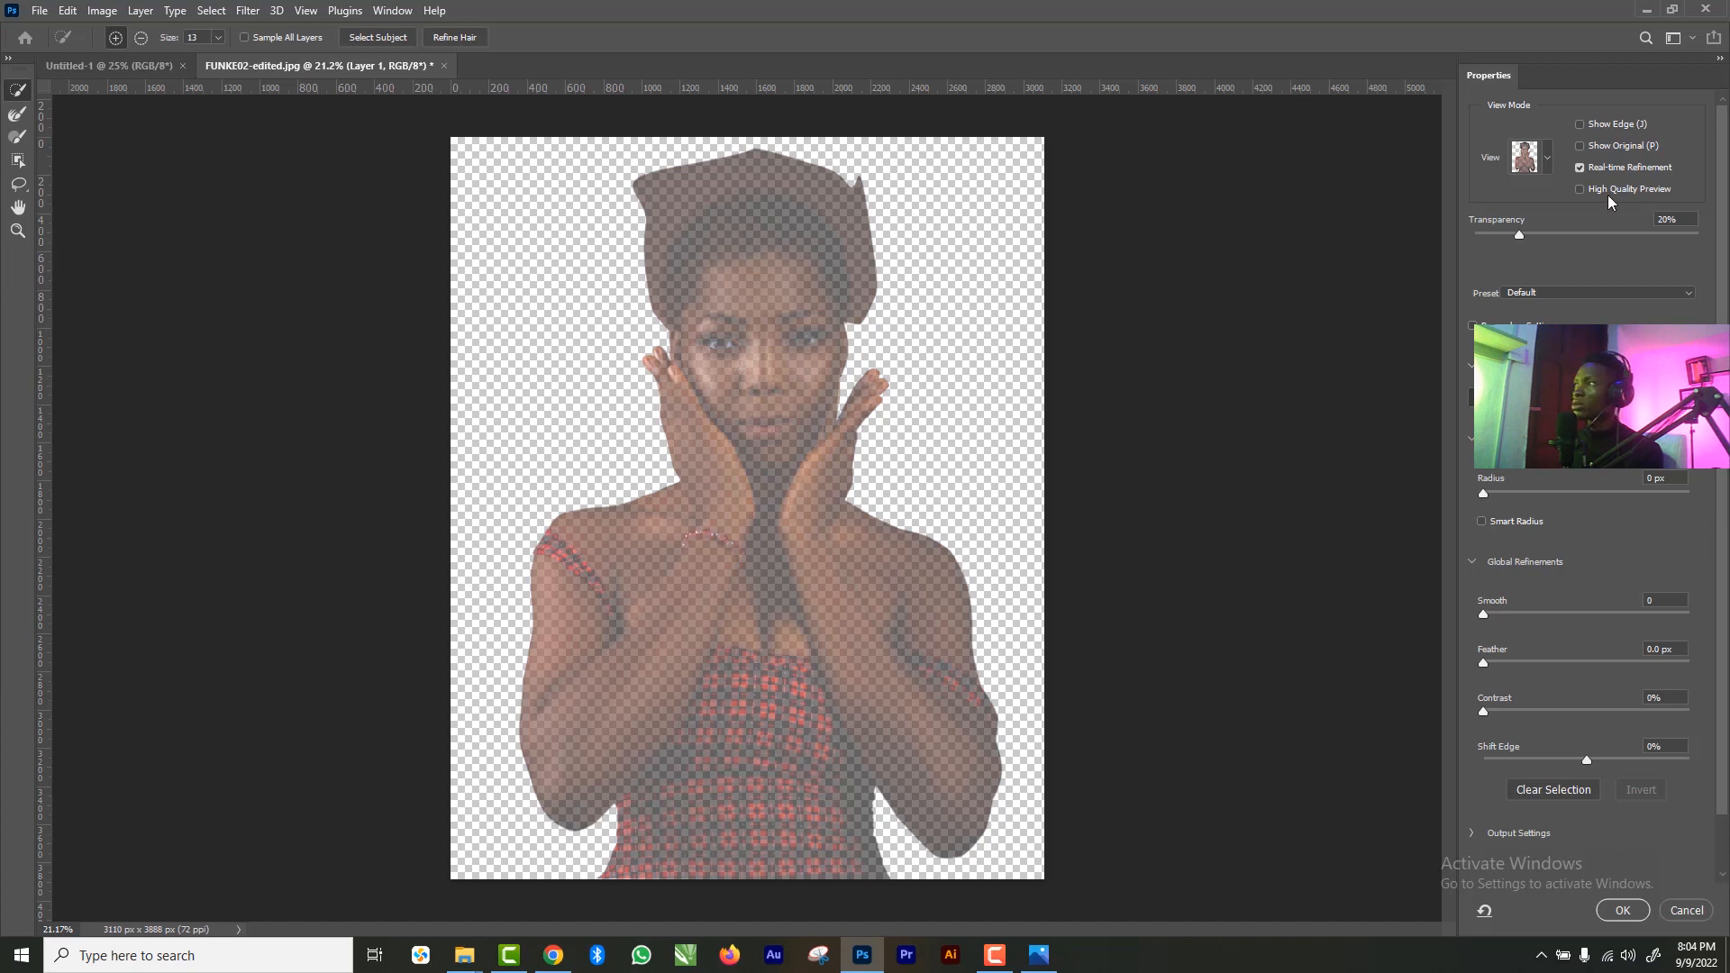
{"action": "left_click", "coordinate": [1543, 159]}
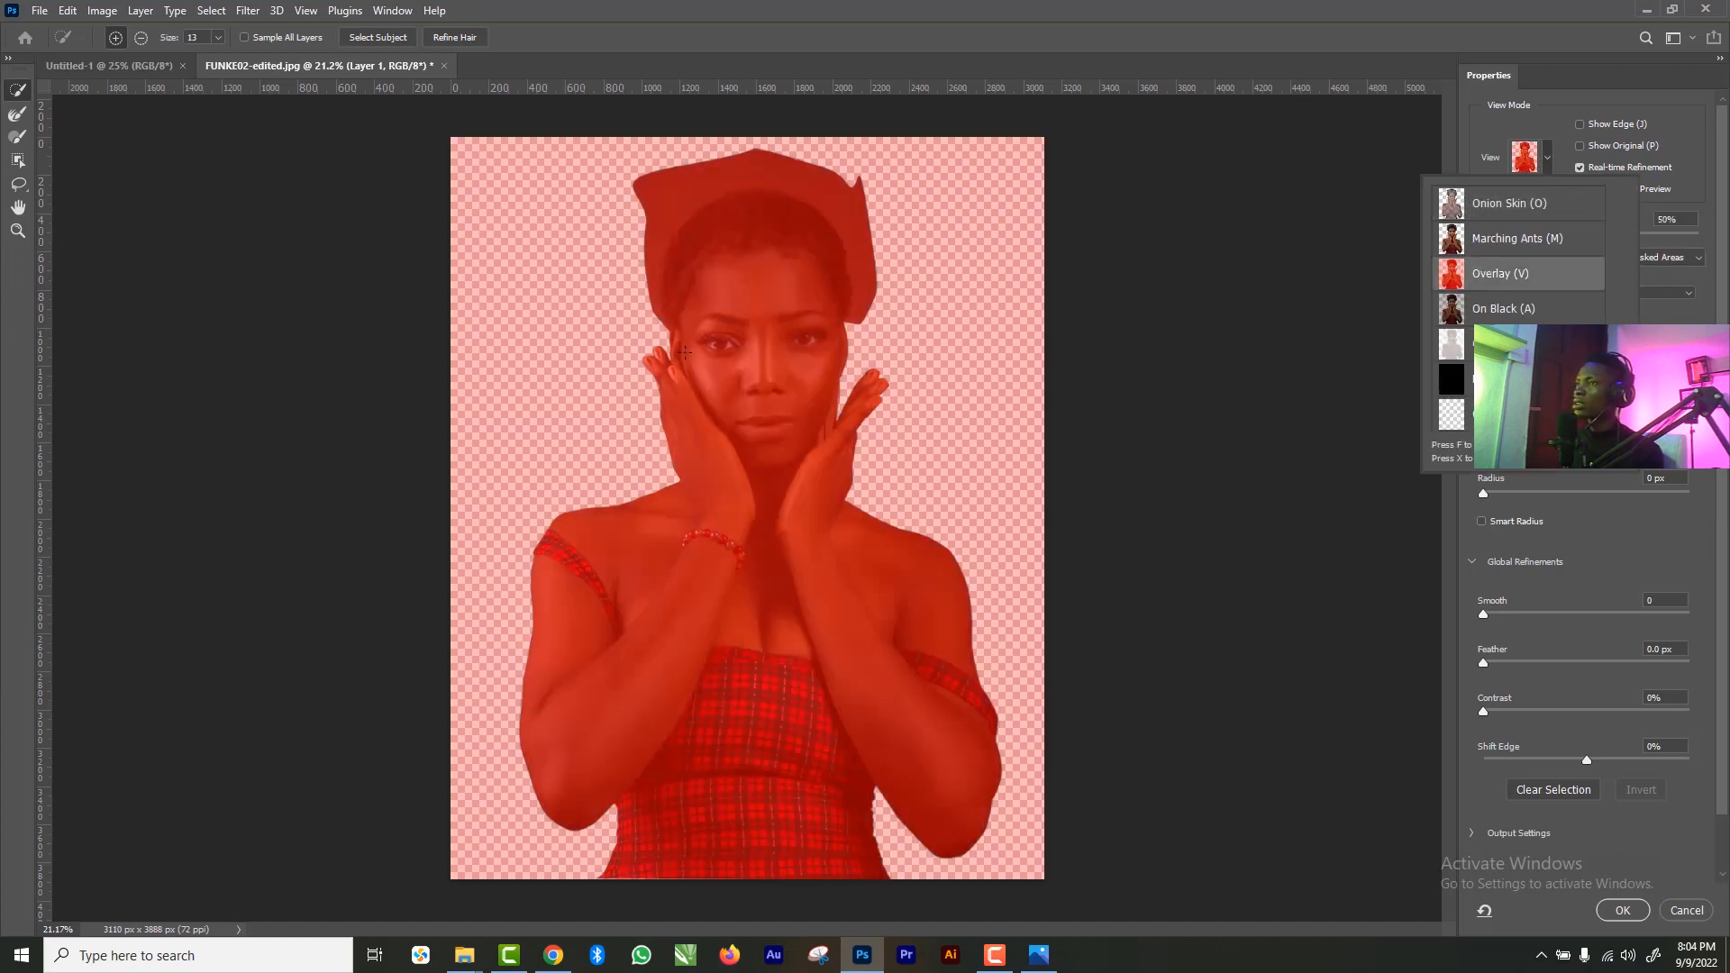
{"action": "left_click", "coordinate": [795, 337]}
{"action": "key", "text": "w"}
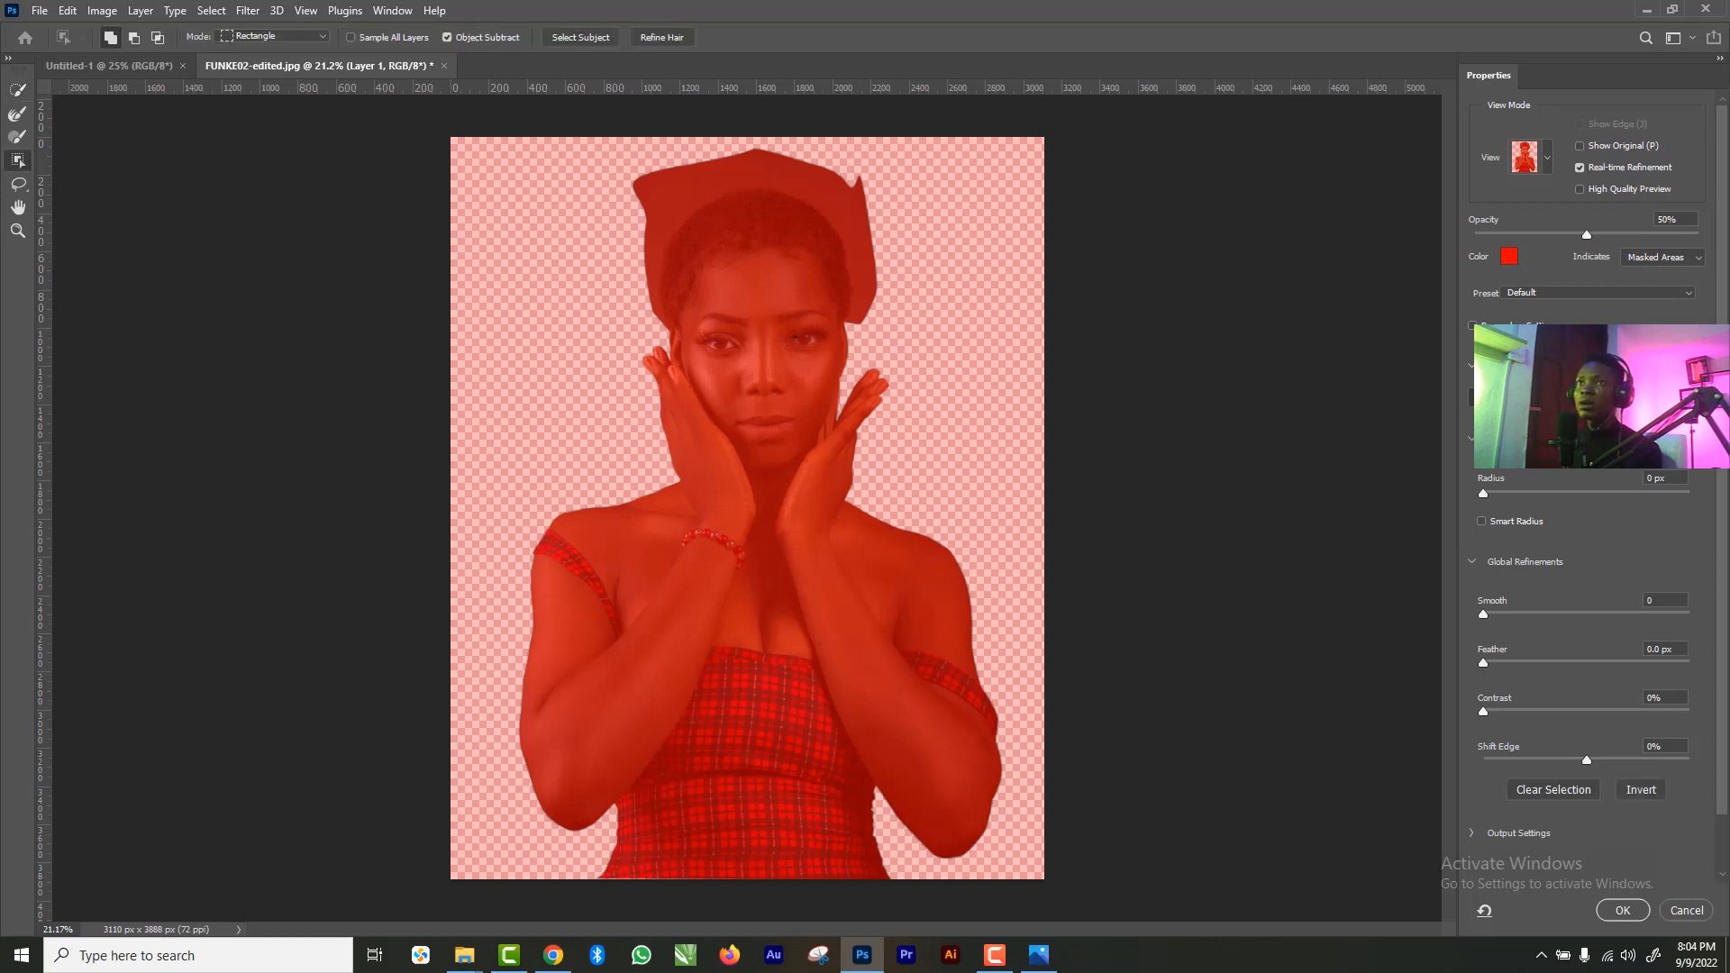
- Paint over the woman's face, arms and dress with the Quick Selection tool at size 200 to include her whole figure
{"action": "left_click", "coordinate": [18, 91]}
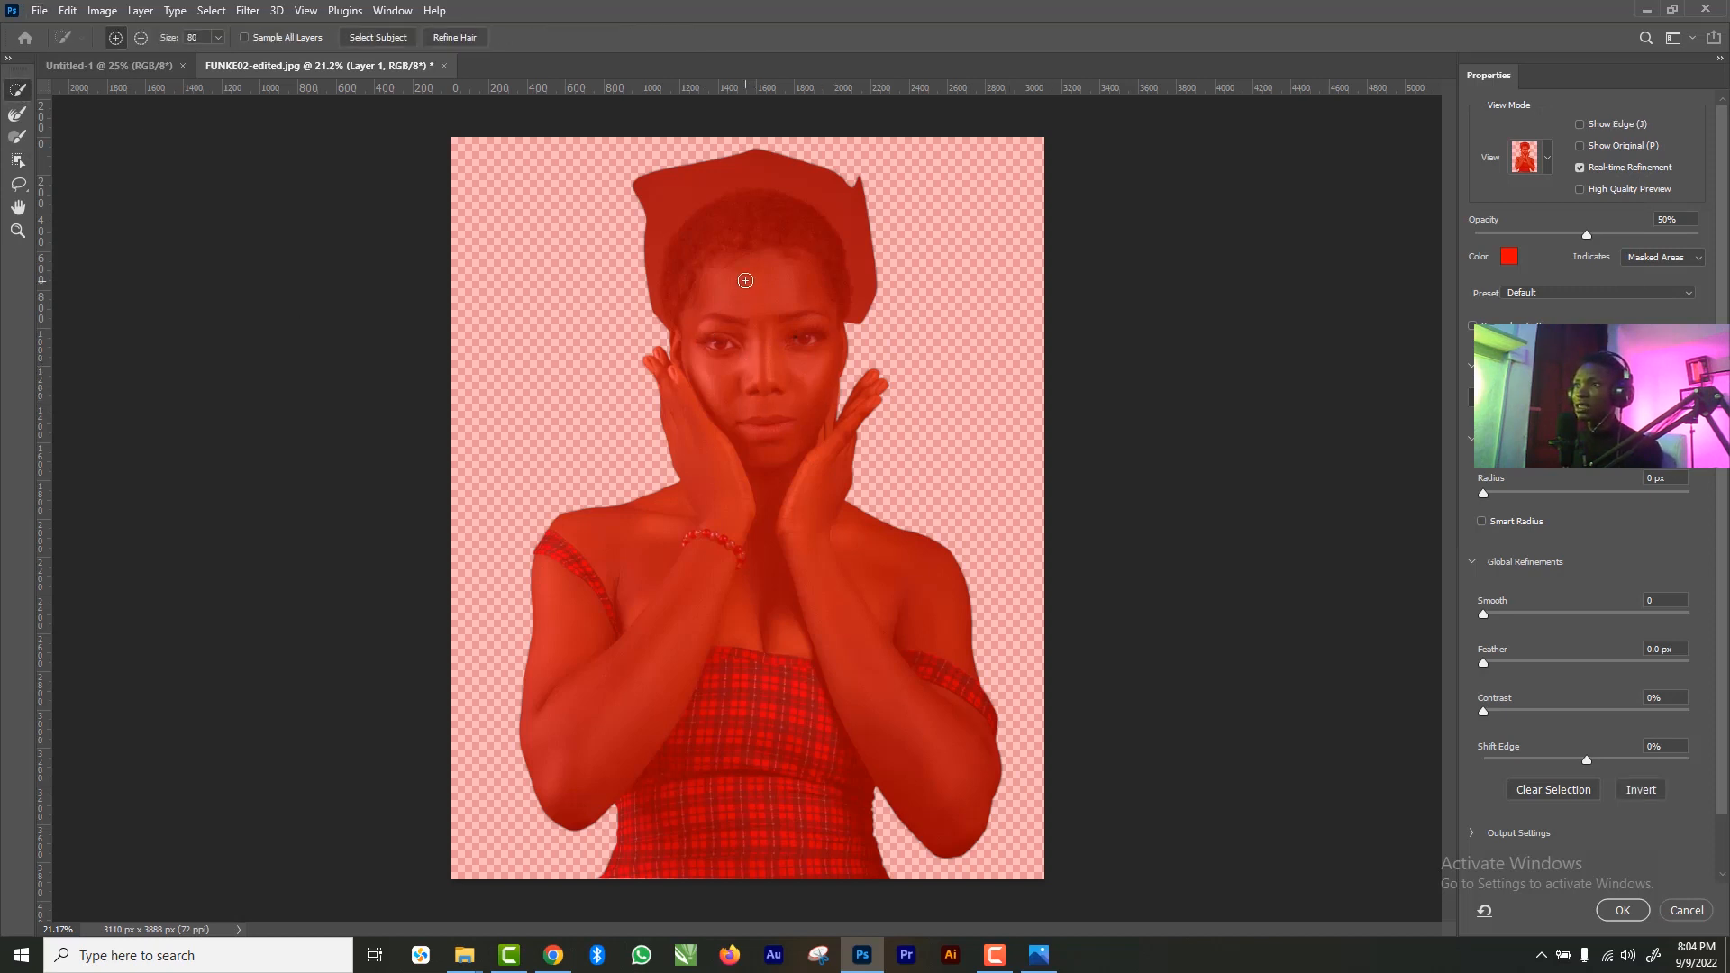
{"action": "mouse_move", "coordinate": [756, 303]}
{"action": "left_mouse_down"}
{"action": "mouse_move", "coordinate": [748, 541]}
{"action": "mouse_move", "coordinate": [699, 585]}
{"action": "mouse_move", "coordinate": [600, 615]}
{"action": "mouse_move", "coordinate": [623, 709]}
{"action": "mouse_move", "coordinate": [761, 811]}
{"action": "mouse_move", "coordinate": [815, 815]}
{"action": "mouse_move", "coordinate": [881, 691]}
{"action": "mouse_move", "coordinate": [922, 712]}
{"action": "left_mouse_up"}
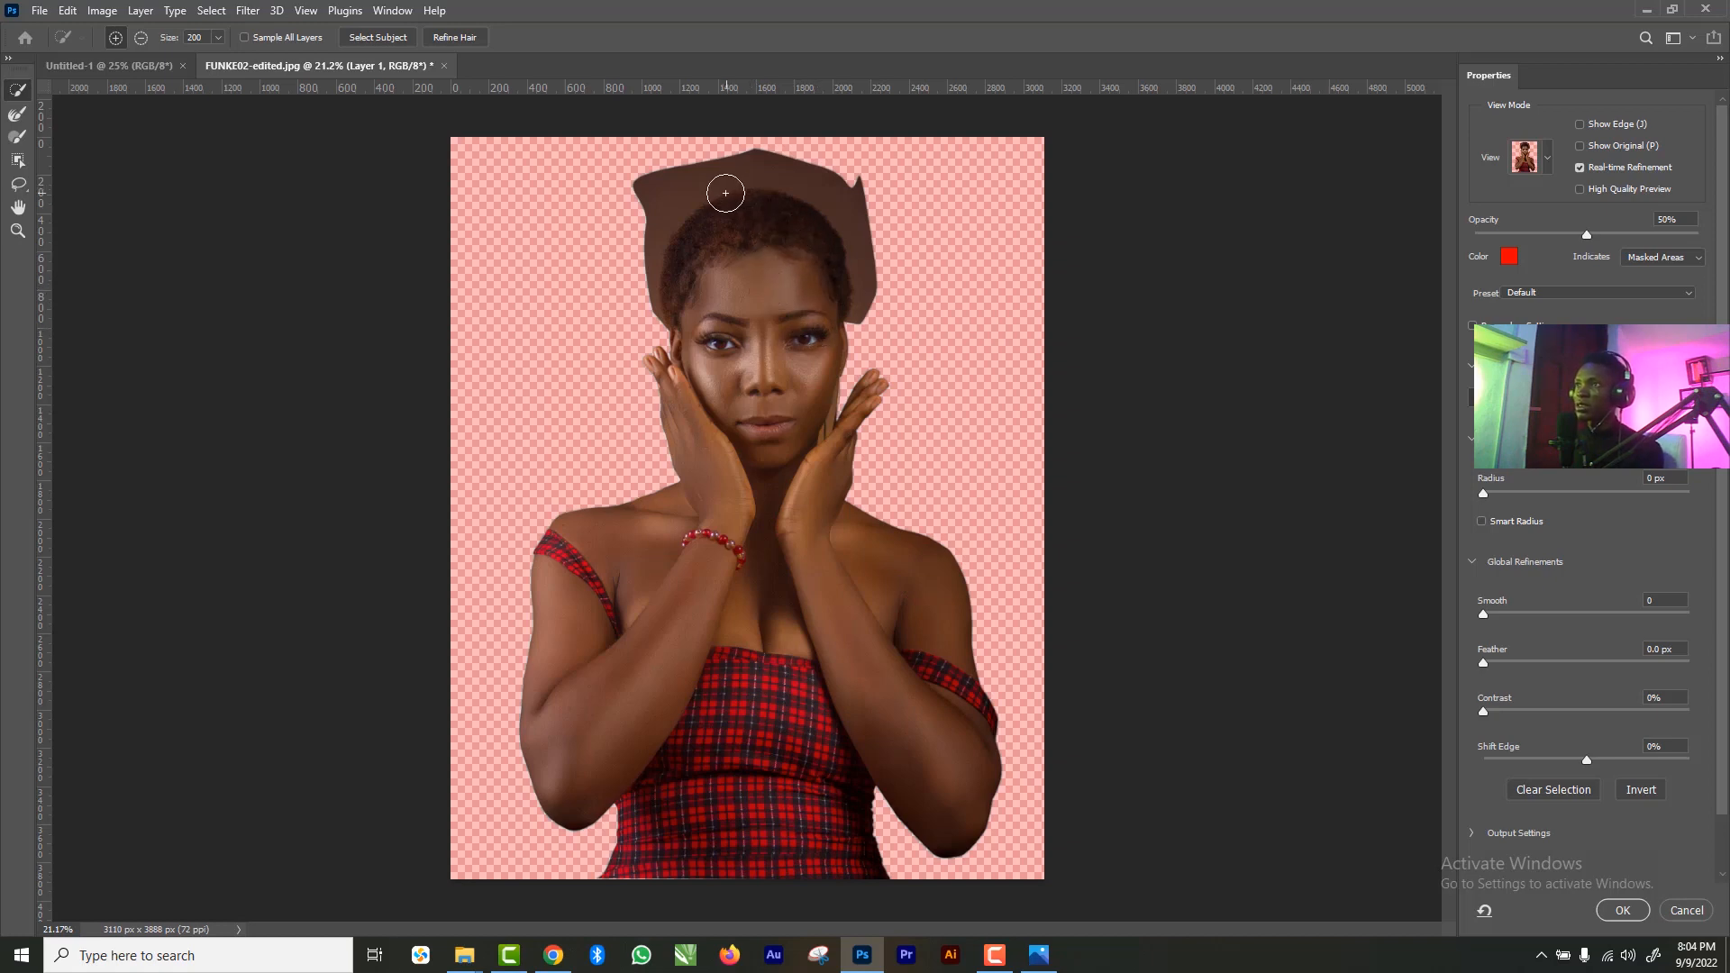
{"action": "key", "text": "y"}
{"action": "key", "text": "v"}
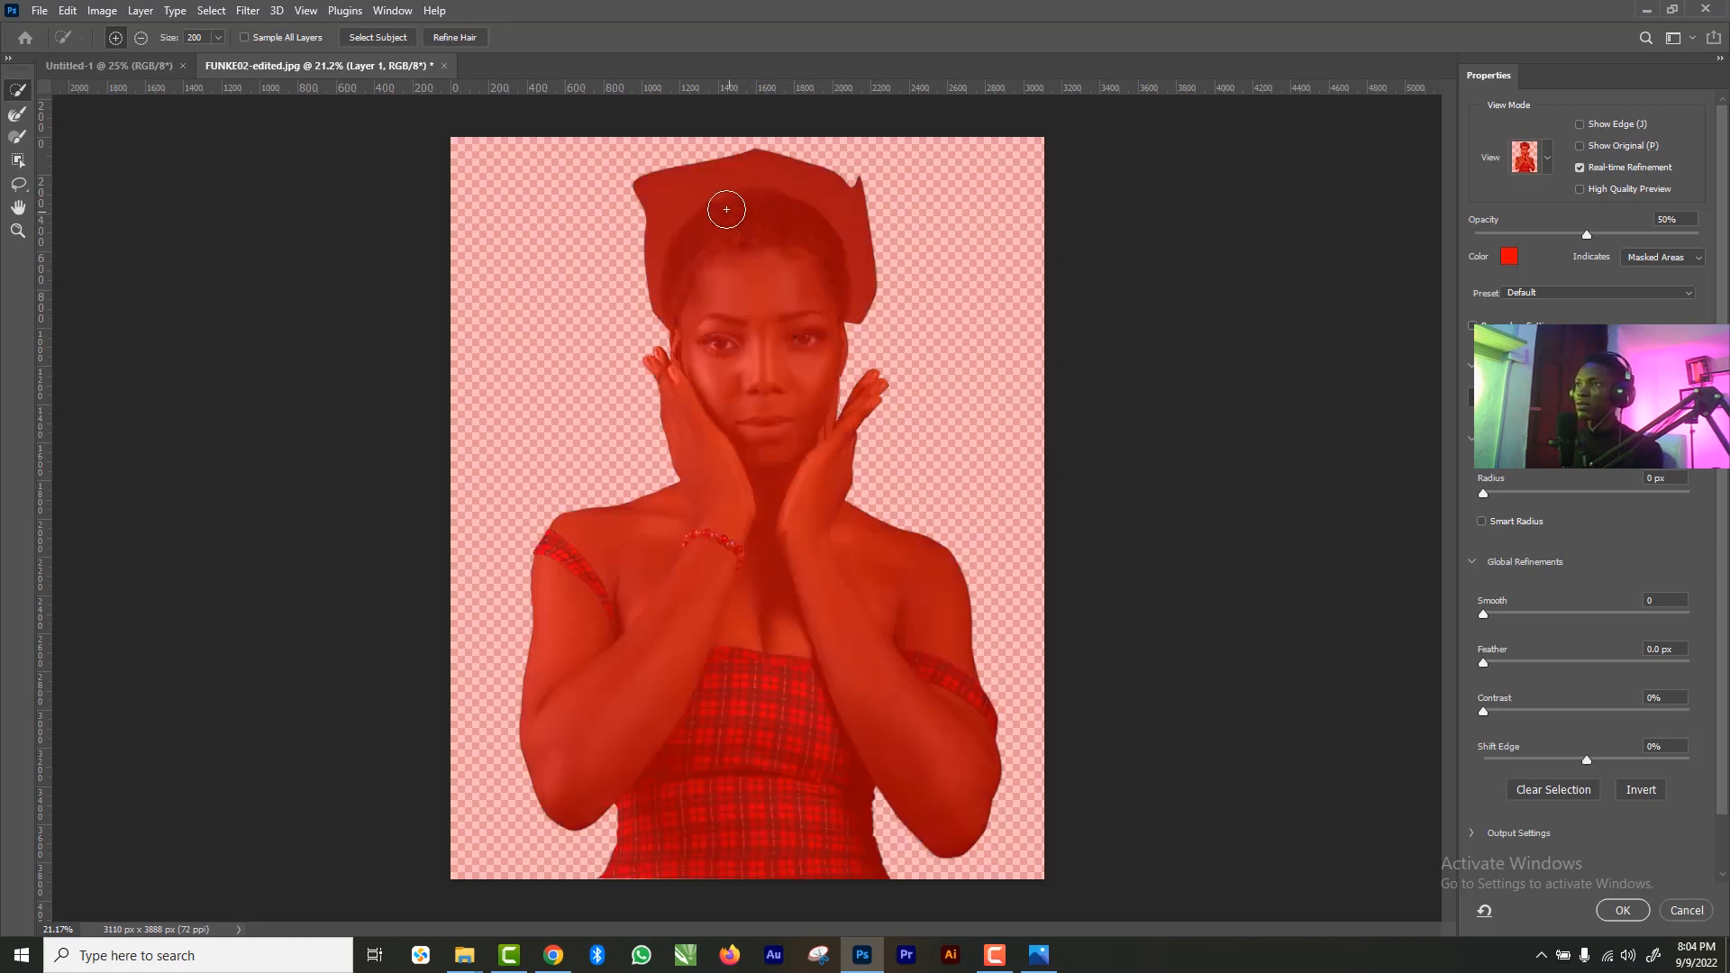
{"action": "mouse_move", "coordinate": [738, 252]}
{"action": "left_mouse_down"}
{"action": "mouse_move", "coordinate": [764, 457]}
{"action": "mouse_move", "coordinate": [746, 667]}
{"action": "mouse_move", "coordinate": [639, 596]}
{"action": "left_mouse_up"}
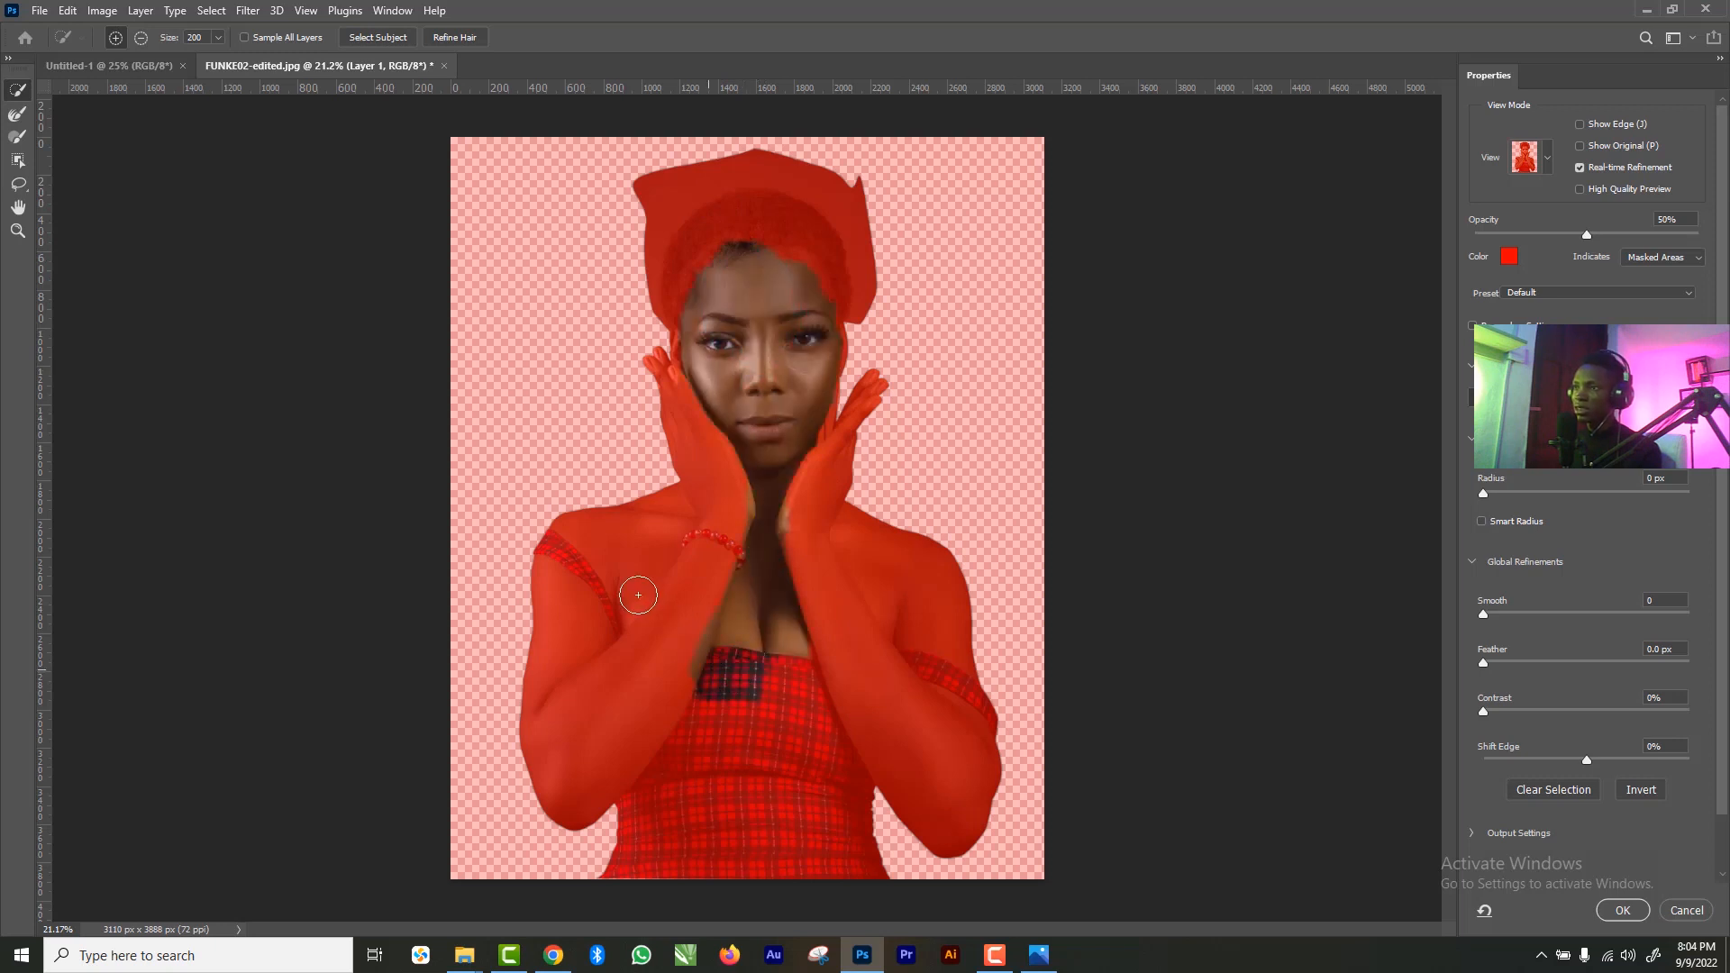
{"action": "mouse_move", "coordinate": [799, 796]}
{"action": "left_mouse_down"}
{"action": "mouse_move", "coordinate": [825, 707]}
{"action": "mouse_move", "coordinate": [878, 677]}
{"action": "left_mouse_up"}
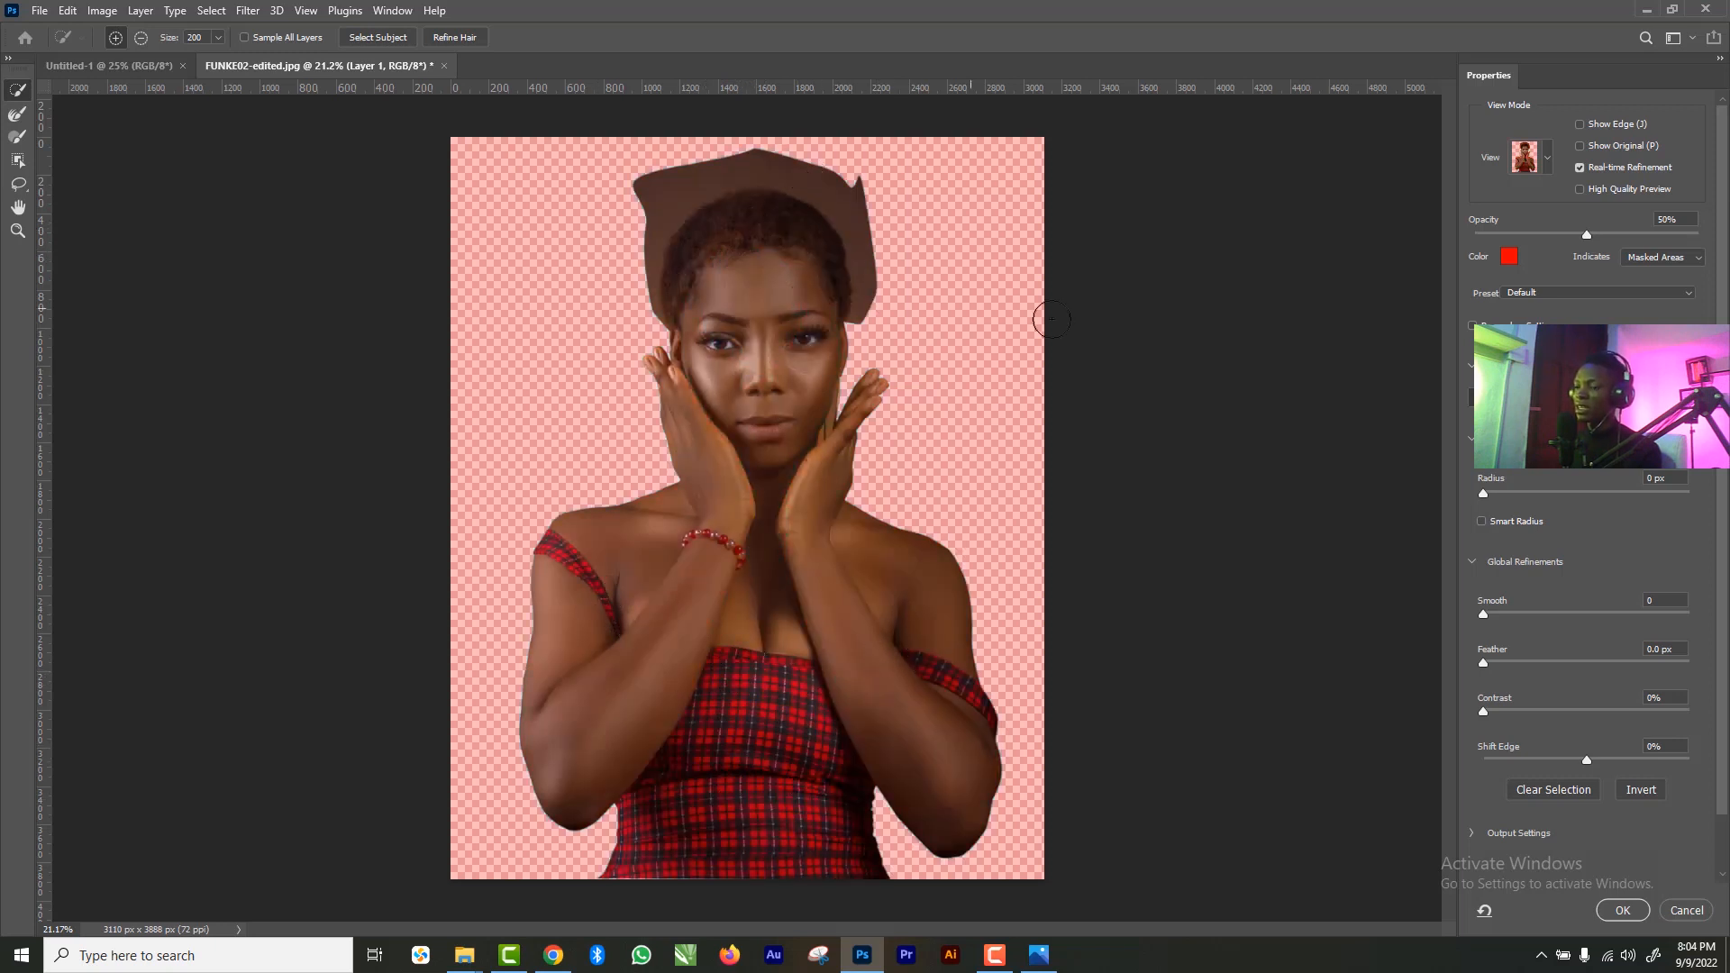
- Subtract the leftover background on the image-left side of the hair with the Quick Selection brush at size 100
{"action": "key", "text": "z"}
{"action": "left_click_drag", "start_coordinate": [792, 251], "coordinate": [1132, 426]}
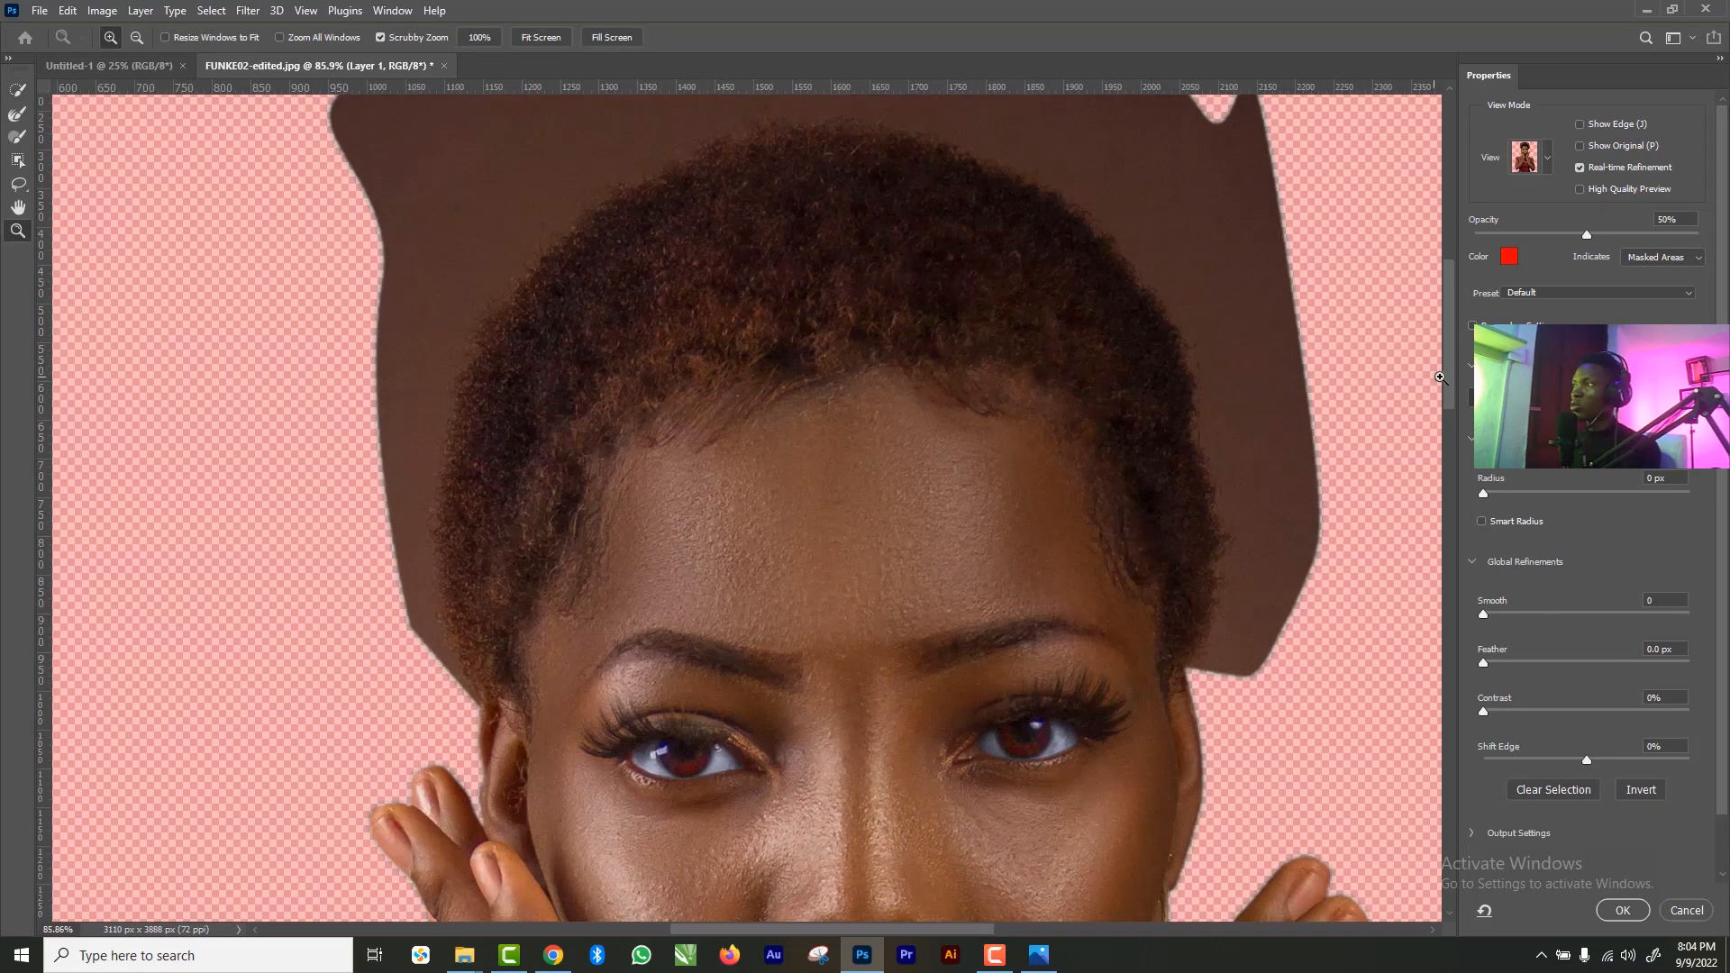
{"action": "scroll", "coordinate": [1440, 378], "scroll_direction": "up", "scroll_amount": 5}
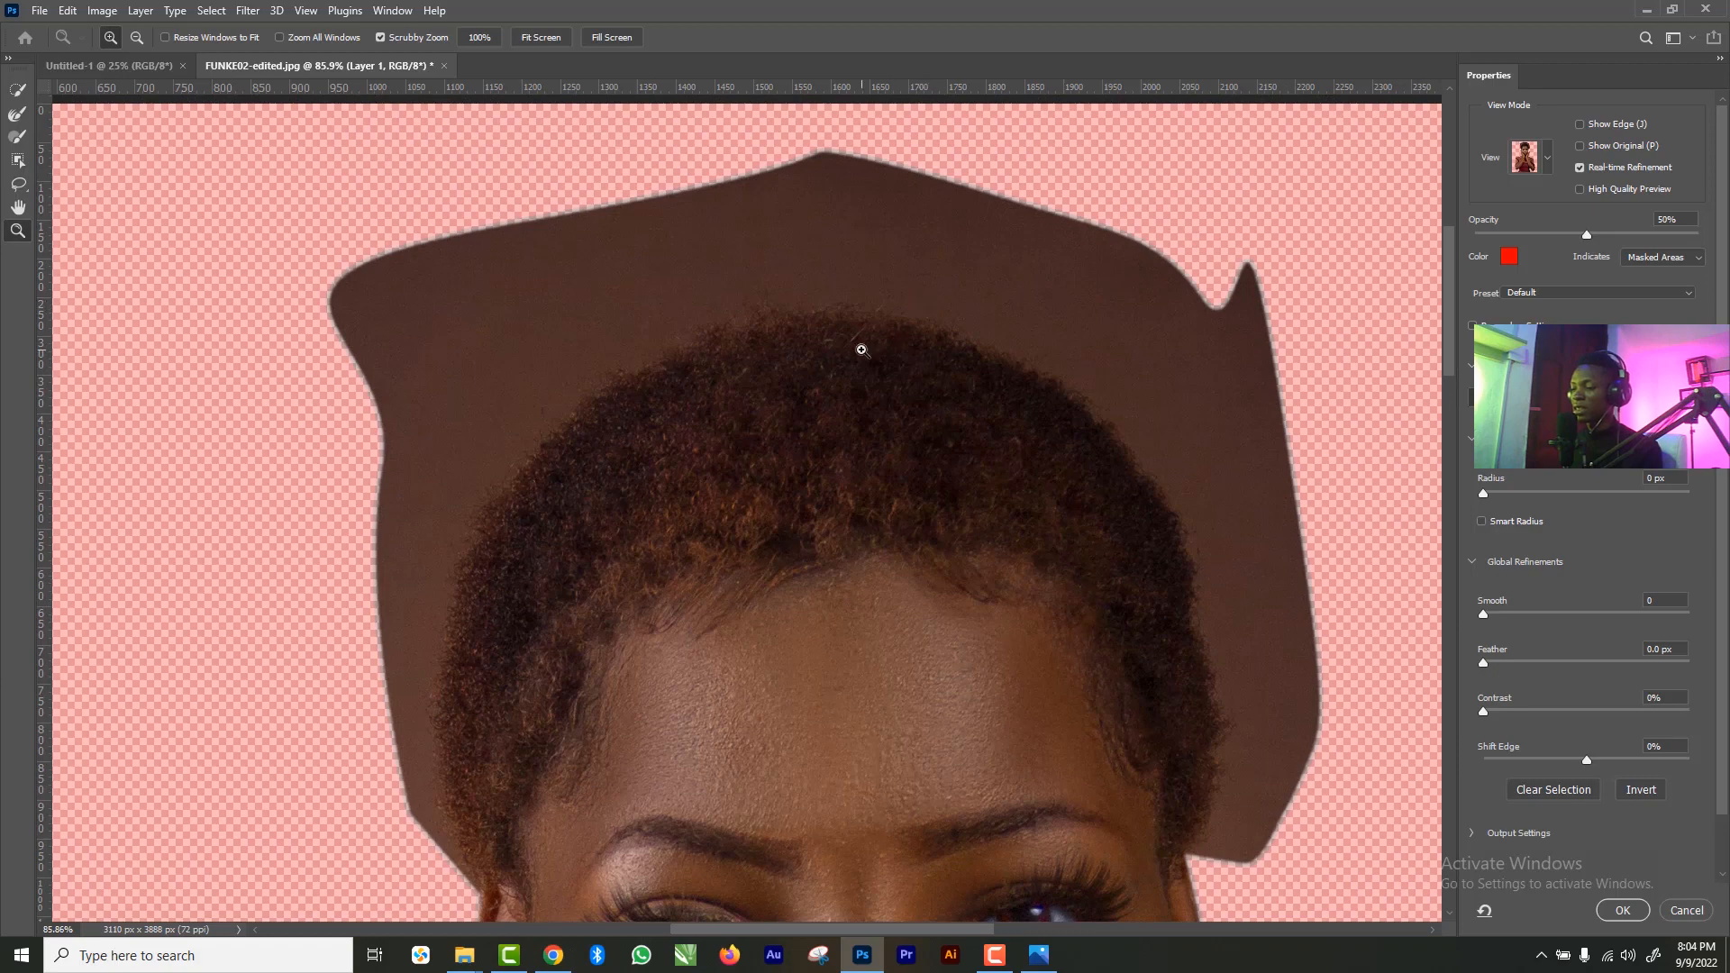
{"action": "left_click", "coordinate": [17, 90]}
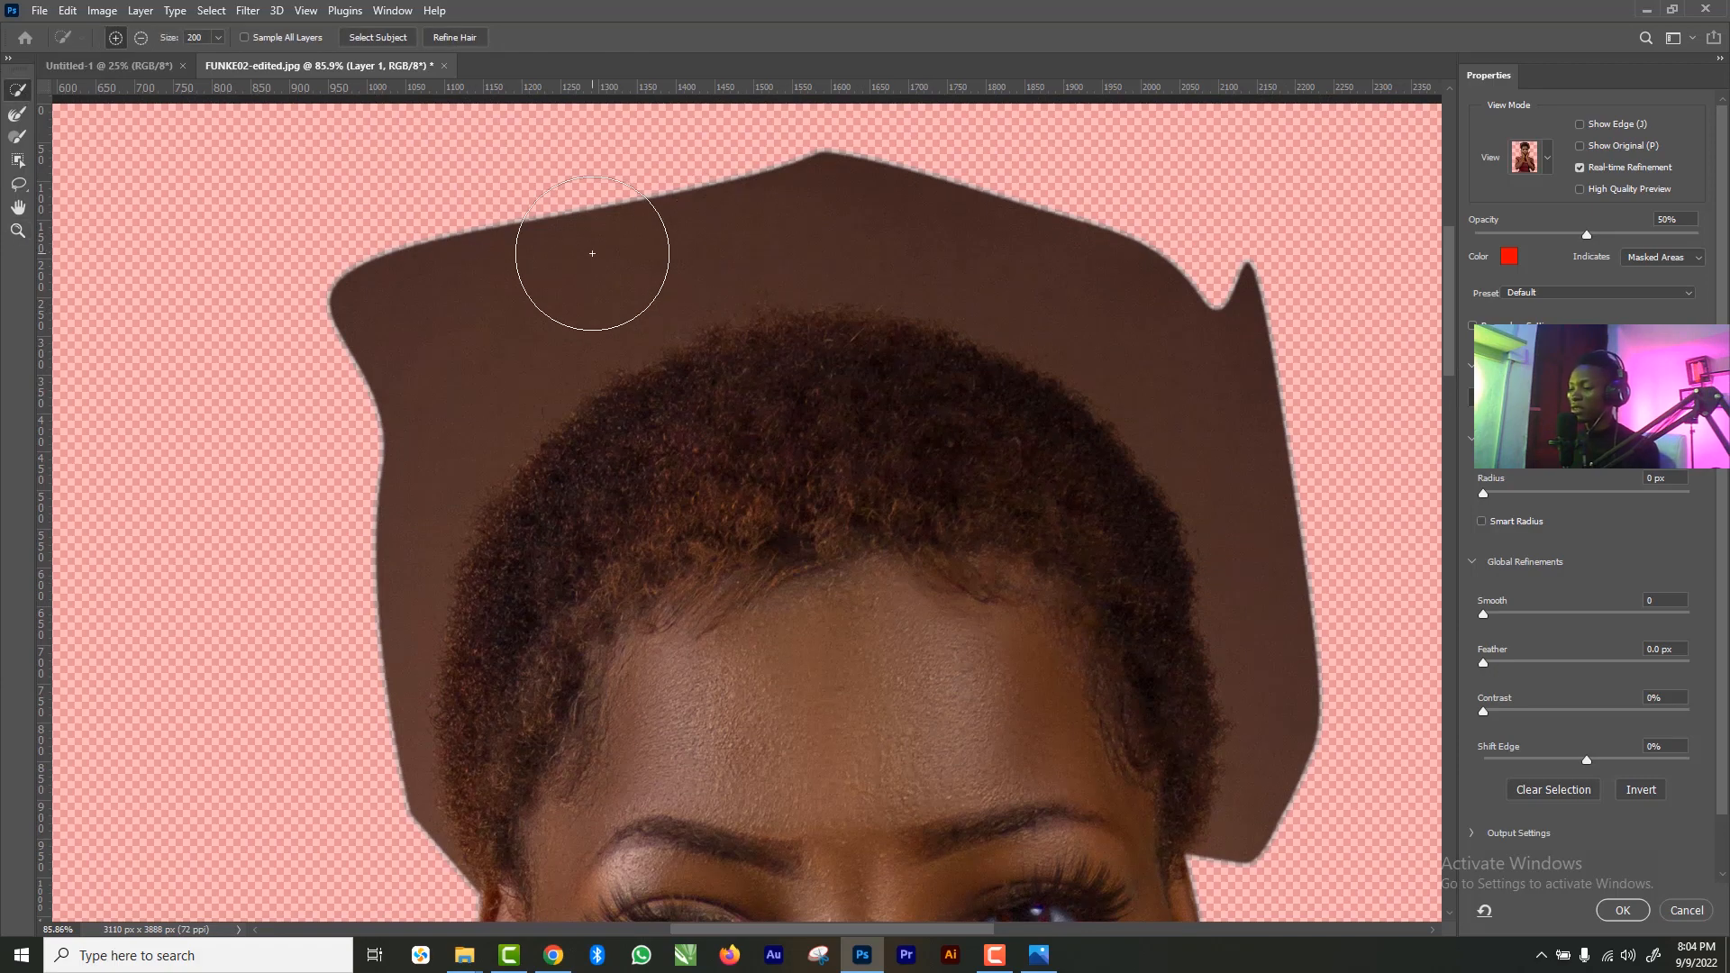
{"action": "key", "text": "bracketleft"}
{"action": "key", "text": "bracketleft"}
{"action": "mouse_move", "coordinate": [552, 258]}
{"action": "left_mouse_down"}
{"action": "mouse_move", "coordinate": [425, 328]}
{"action": "mouse_move", "coordinate": [310, 270]}
{"action": "left_mouse_up"}
{"action": "left_click_drag", "start_coordinate": [346, 371], "coordinate": [379, 485]}
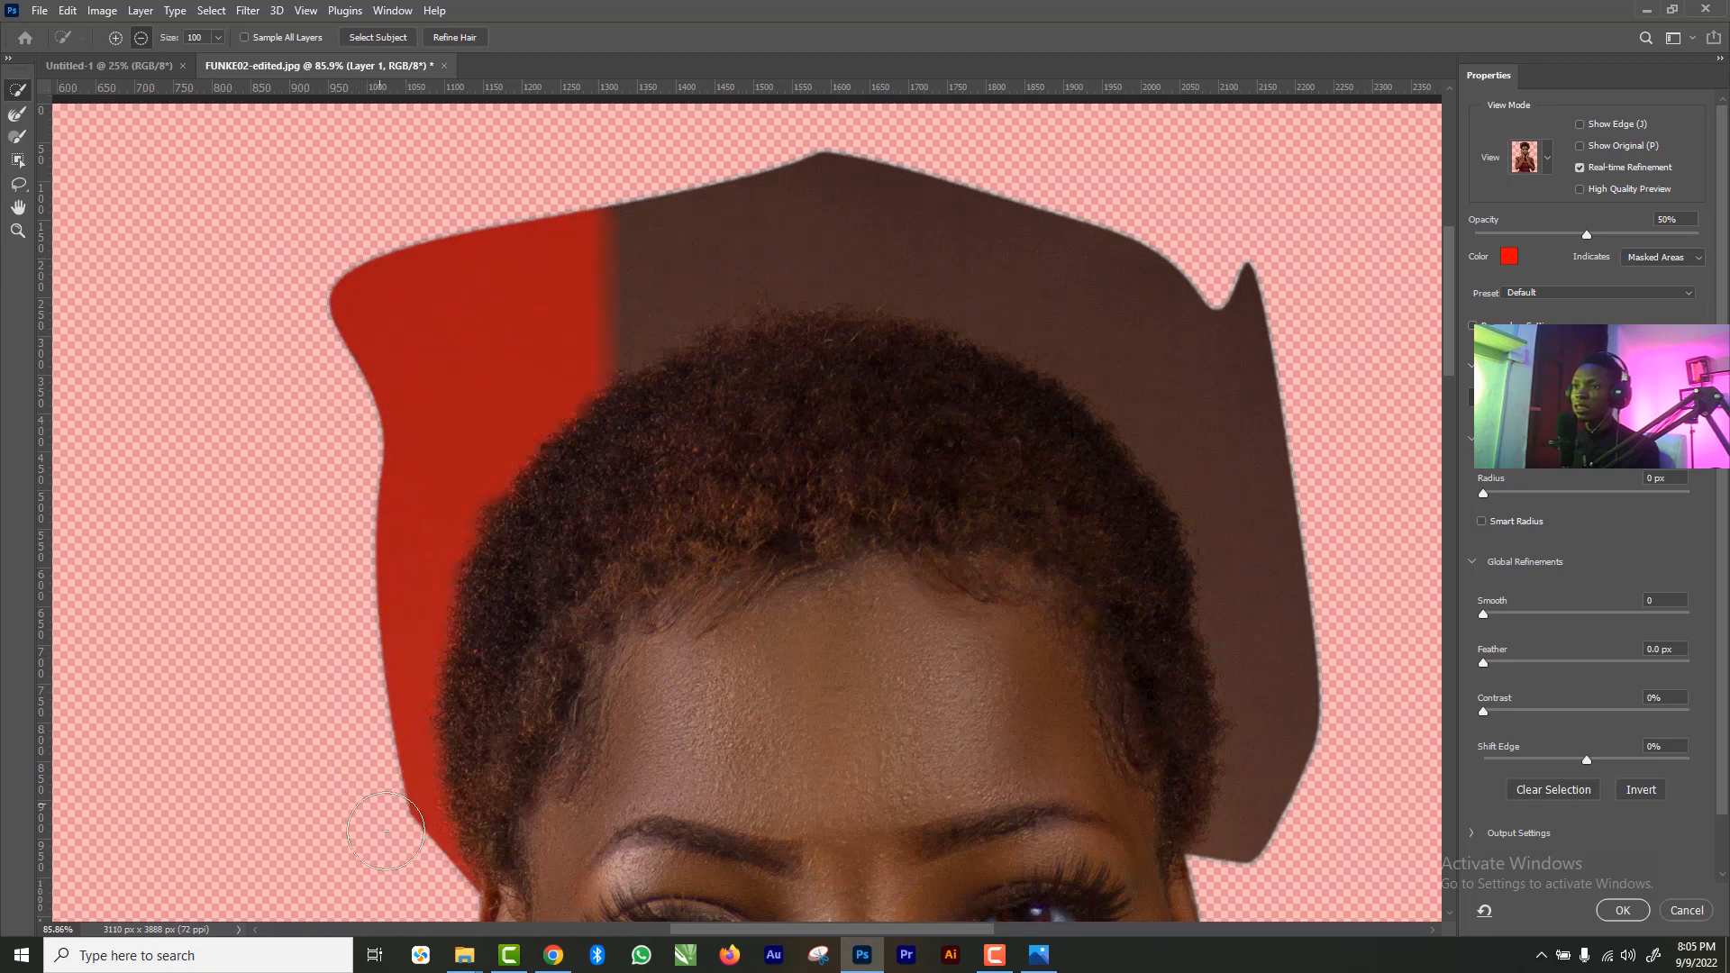
- Subtract the leftover background above and on the image-right side of the hair, undoing the stroke that also removes the hair
{"action": "mouse_move", "coordinate": [564, 266]}
{"action": "left_mouse_down"}
{"action": "mouse_move", "coordinate": [765, 205]}
{"action": "mouse_move", "coordinate": [846, 204]}
{"action": "mouse_move", "coordinate": [1085, 270]}
{"action": "mouse_move", "coordinate": [1186, 347]}
{"action": "mouse_move", "coordinate": [1233, 417]}
{"action": "mouse_move", "coordinate": [1267, 579]}
{"action": "mouse_move", "coordinate": [1287, 798]}
{"action": "mouse_move", "coordinate": [1276, 843]}
{"action": "mouse_move", "coordinate": [1244, 863]}
{"action": "left_mouse_up"}
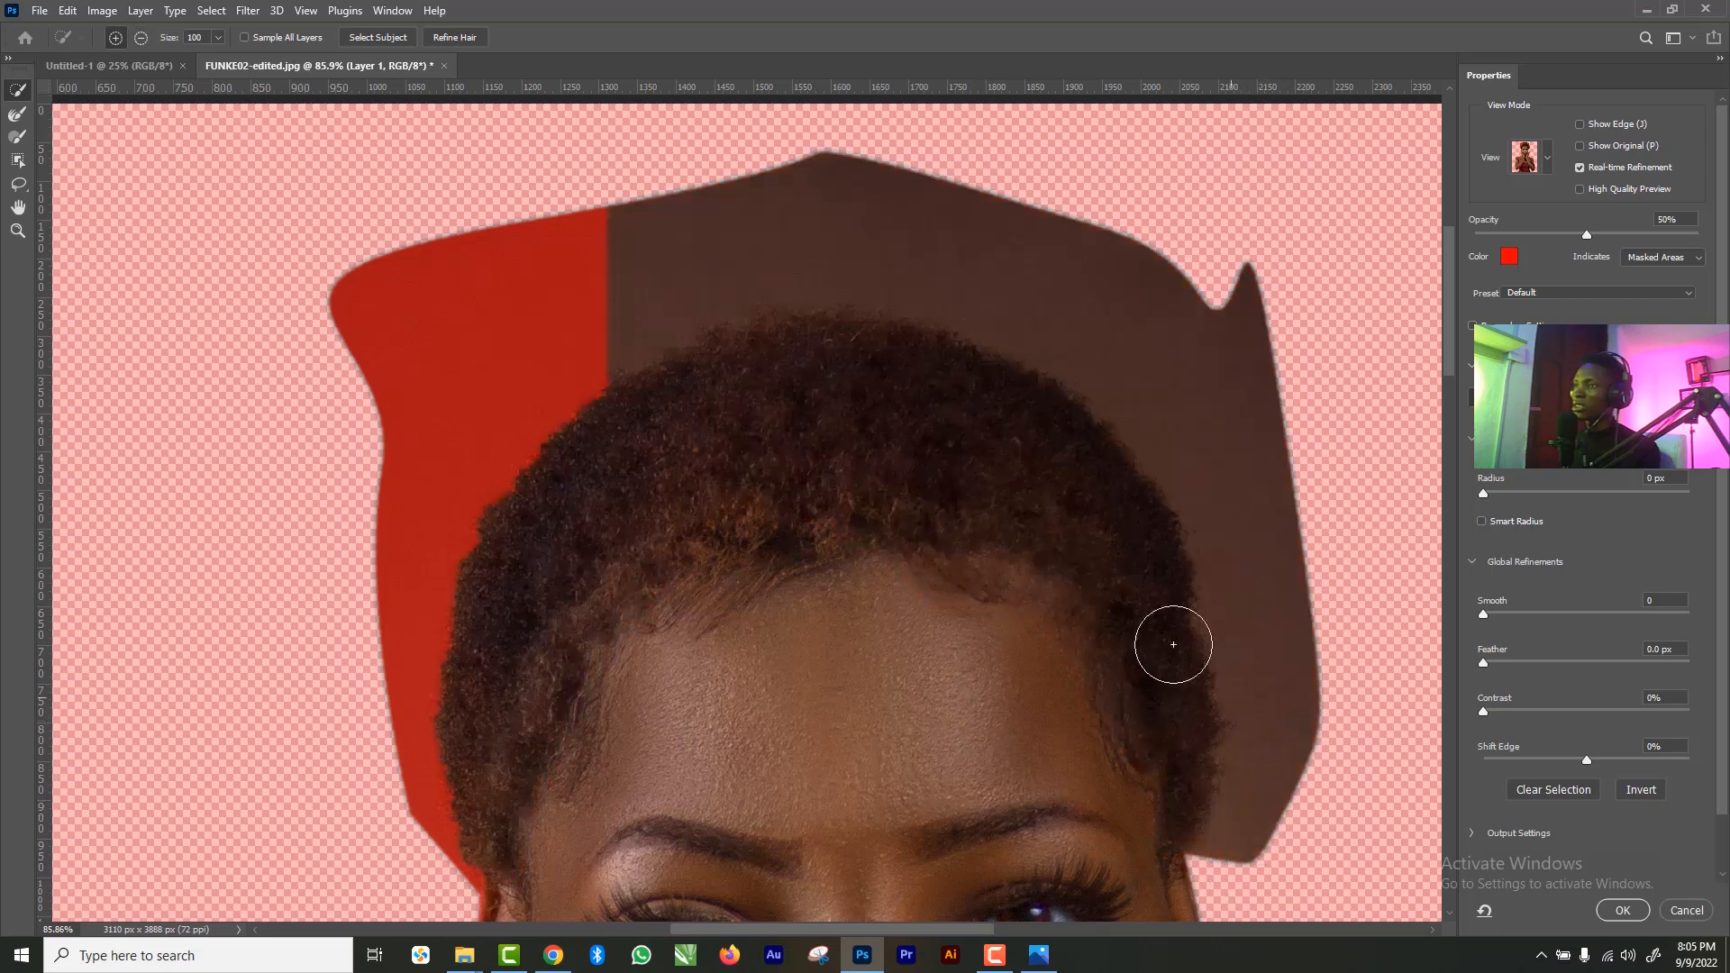
{"action": "key", "text": "alt"}
{"action": "mouse_move", "coordinate": [634, 282]}
{"action": "left_mouse_down"}
{"action": "mouse_move", "coordinate": [746, 236]}
{"action": "mouse_move", "coordinate": [849, 220]}
{"action": "mouse_move", "coordinate": [950, 240]}
{"action": "mouse_move", "coordinate": [1051, 279]}
{"action": "mouse_move", "coordinate": [1208, 397]}
{"action": "mouse_move", "coordinate": [1305, 770]}
{"action": "mouse_move", "coordinate": [1294, 761]}
{"action": "mouse_move", "coordinate": [1297, 805]}
{"action": "mouse_move", "coordinate": [1228, 842]}
{"action": "mouse_move", "coordinate": [1244, 853]}
{"action": "left_mouse_up"}
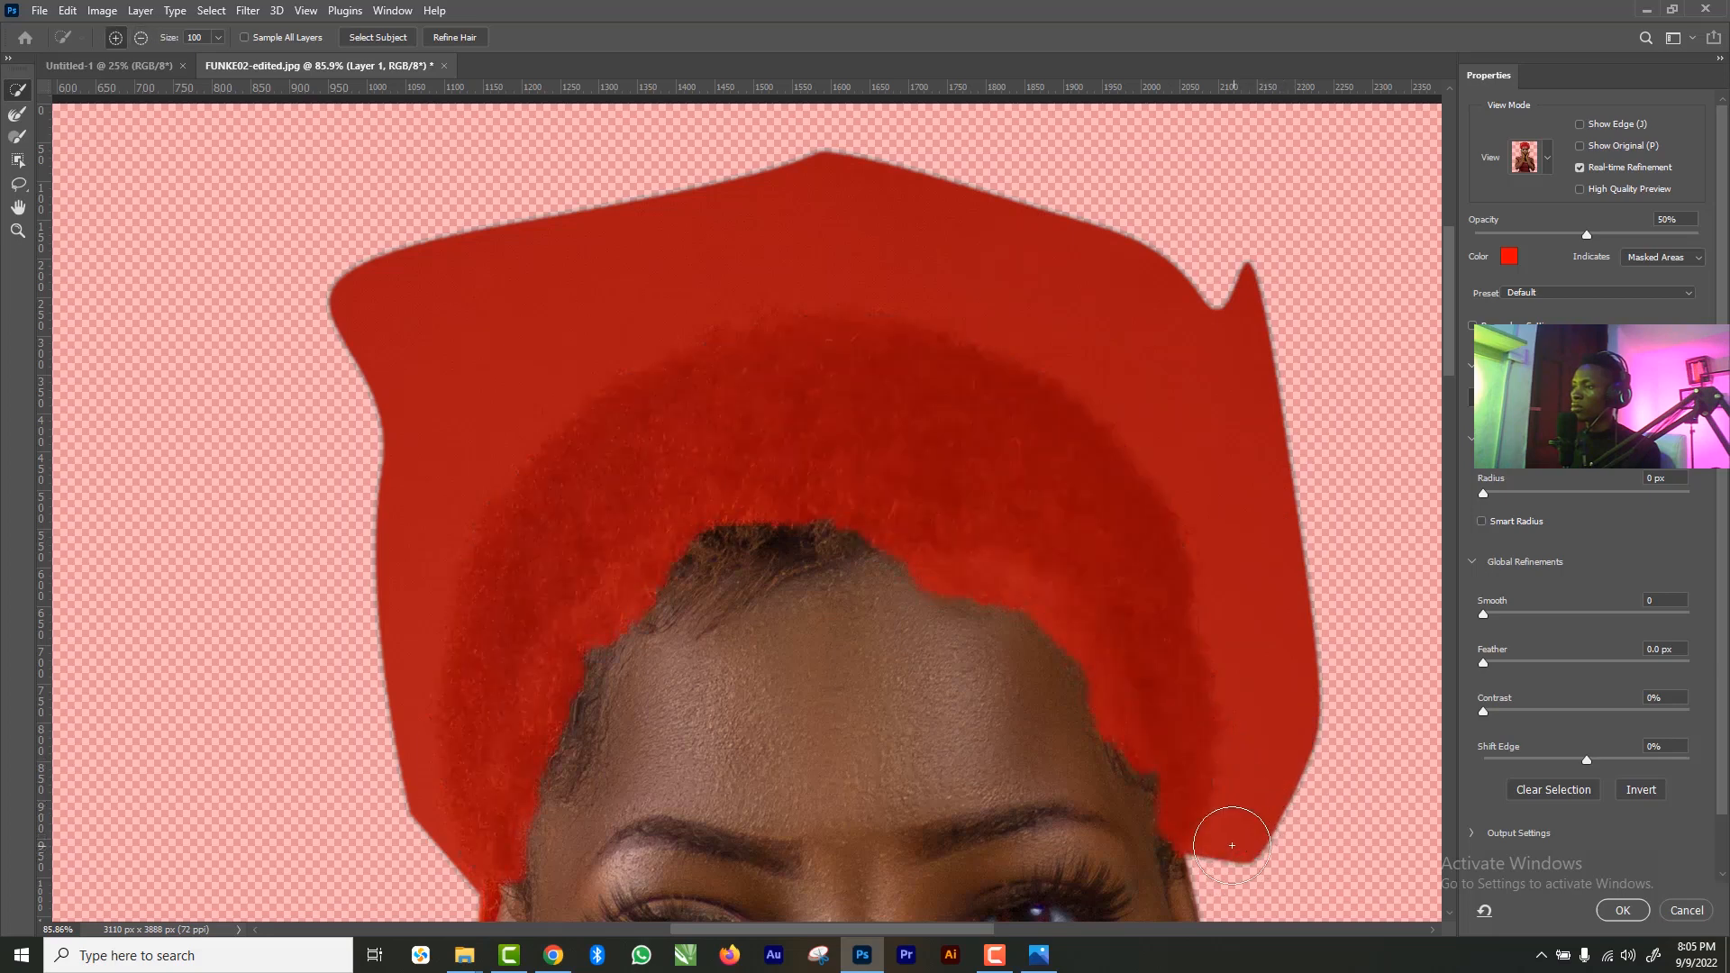
{"action": "key", "text": "ctrl+z"}
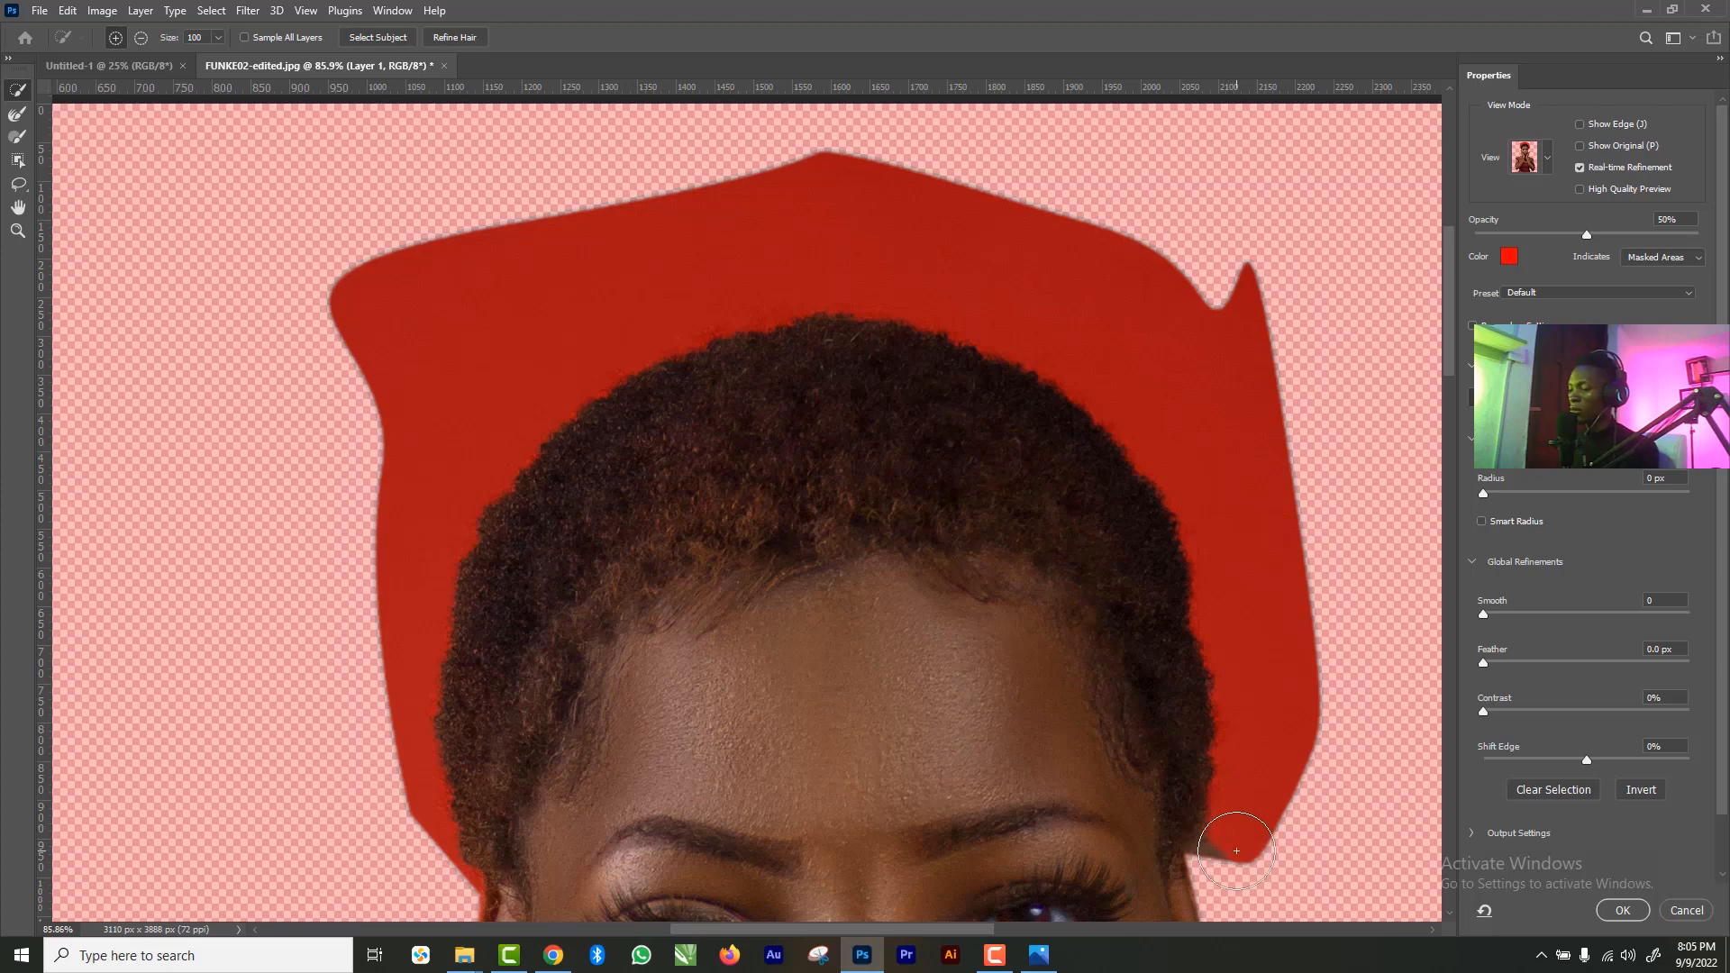
- Reduce the brush to size 35 and subtract the remaining background fragment beside the lower image-right hairline
{"action": "key", "text": "bracketleft"}
{"action": "key", "text": "bracketleft"}
{"action": "key", "text": "bracketleft"}
{"action": "key", "text": "bracketleft"}
{"action": "key", "text": "bracketleft"}
{"action": "key", "text": "bracketleft"}
{"action": "left_click_drag", "start_coordinate": [1228, 877], "coordinate": [1221, 851]}
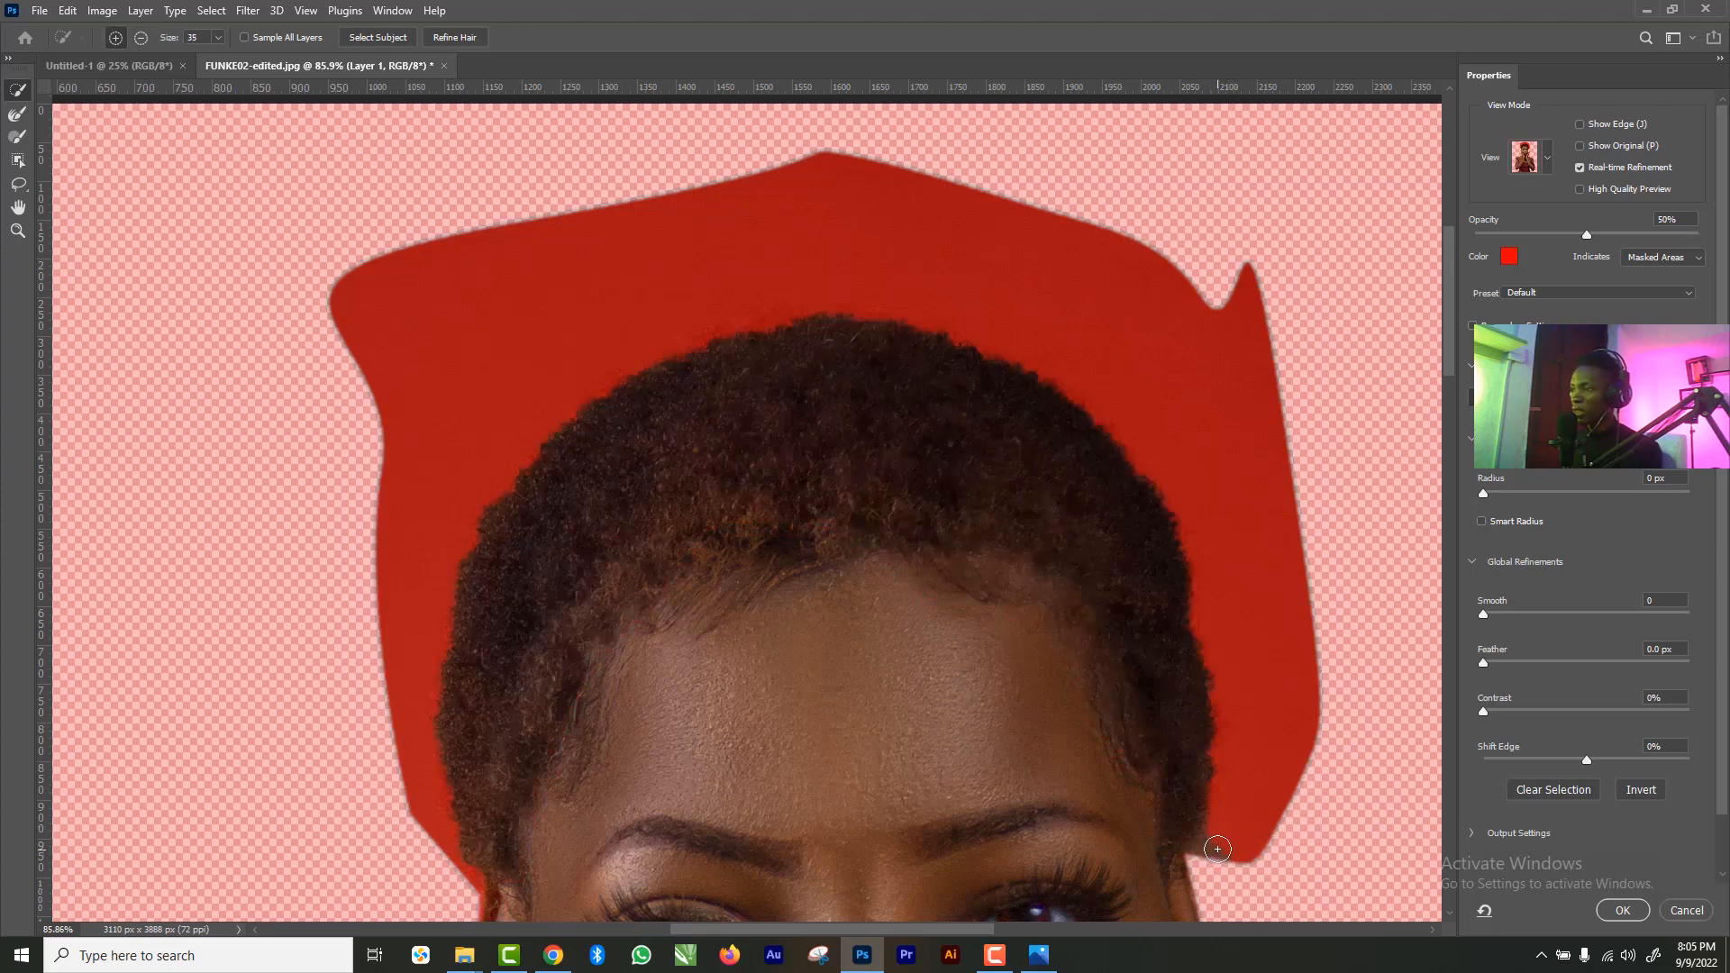
{"action": "left_click", "coordinate": [1210, 850], "text": "alt"}
{"action": "left_click_drag", "start_coordinate": [1229, 835], "coordinate": [1222, 842]}
{"action": "left_click", "coordinate": [1239, 834], "text": "alt"}
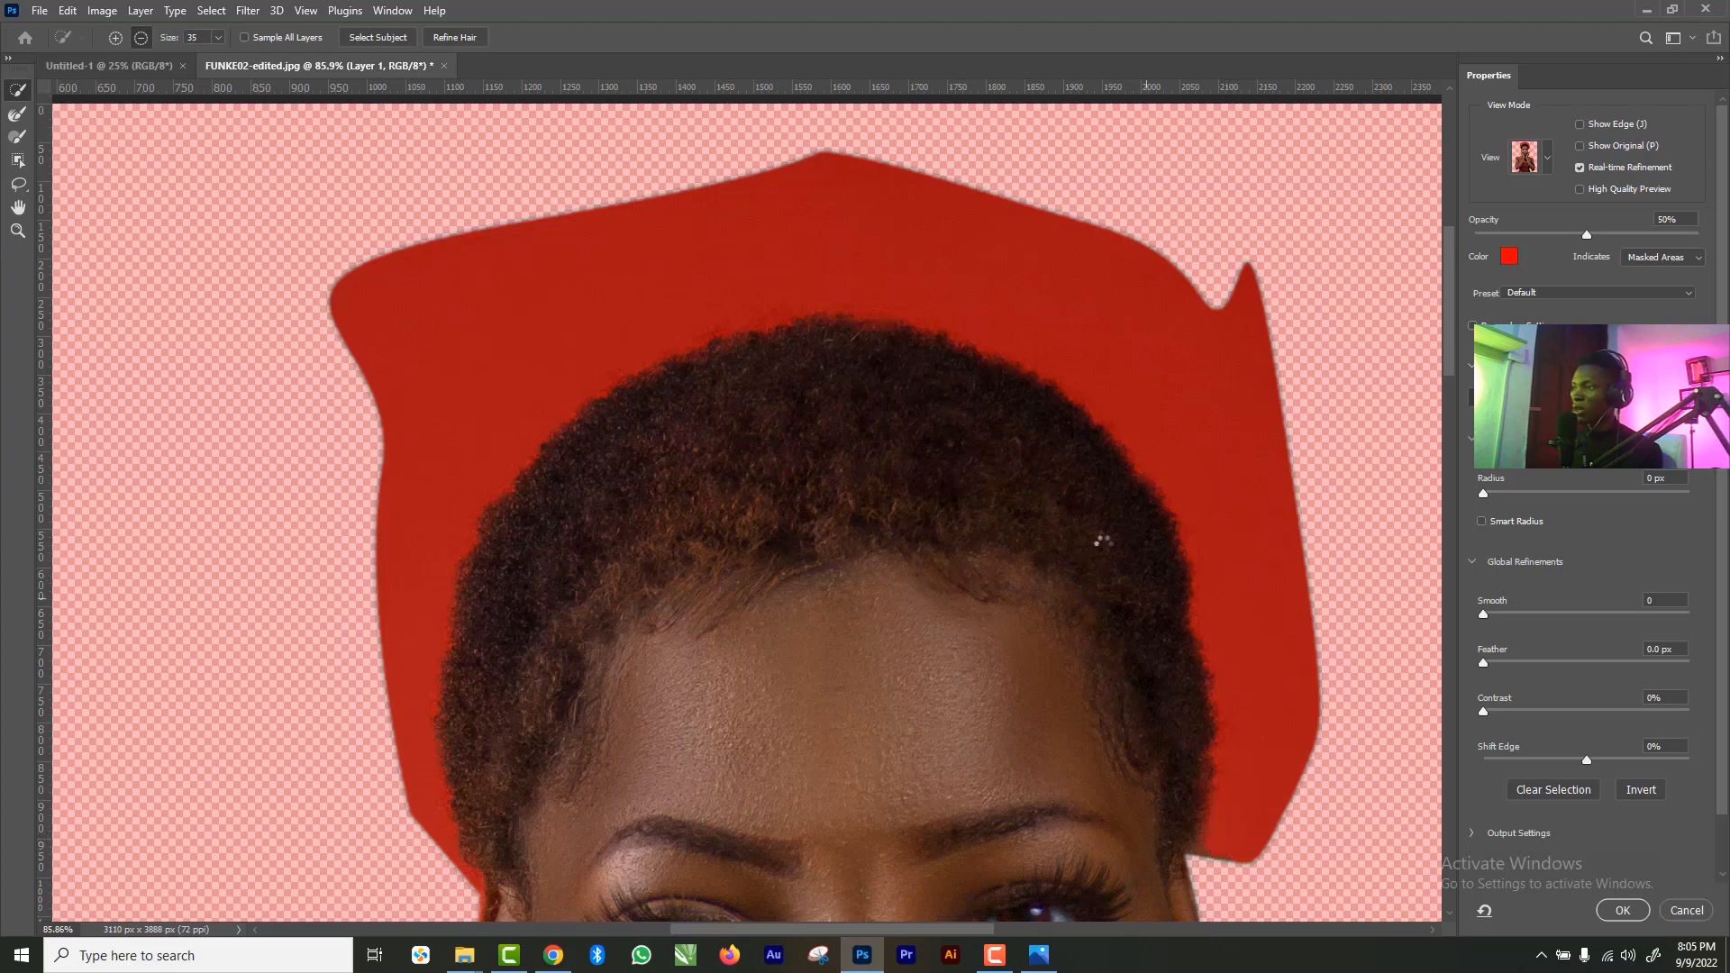
- Brush along the hair outline with the Refine Edge Brush at size 60 to pick up fine strands
{"action": "left_click", "coordinate": [20, 117]}
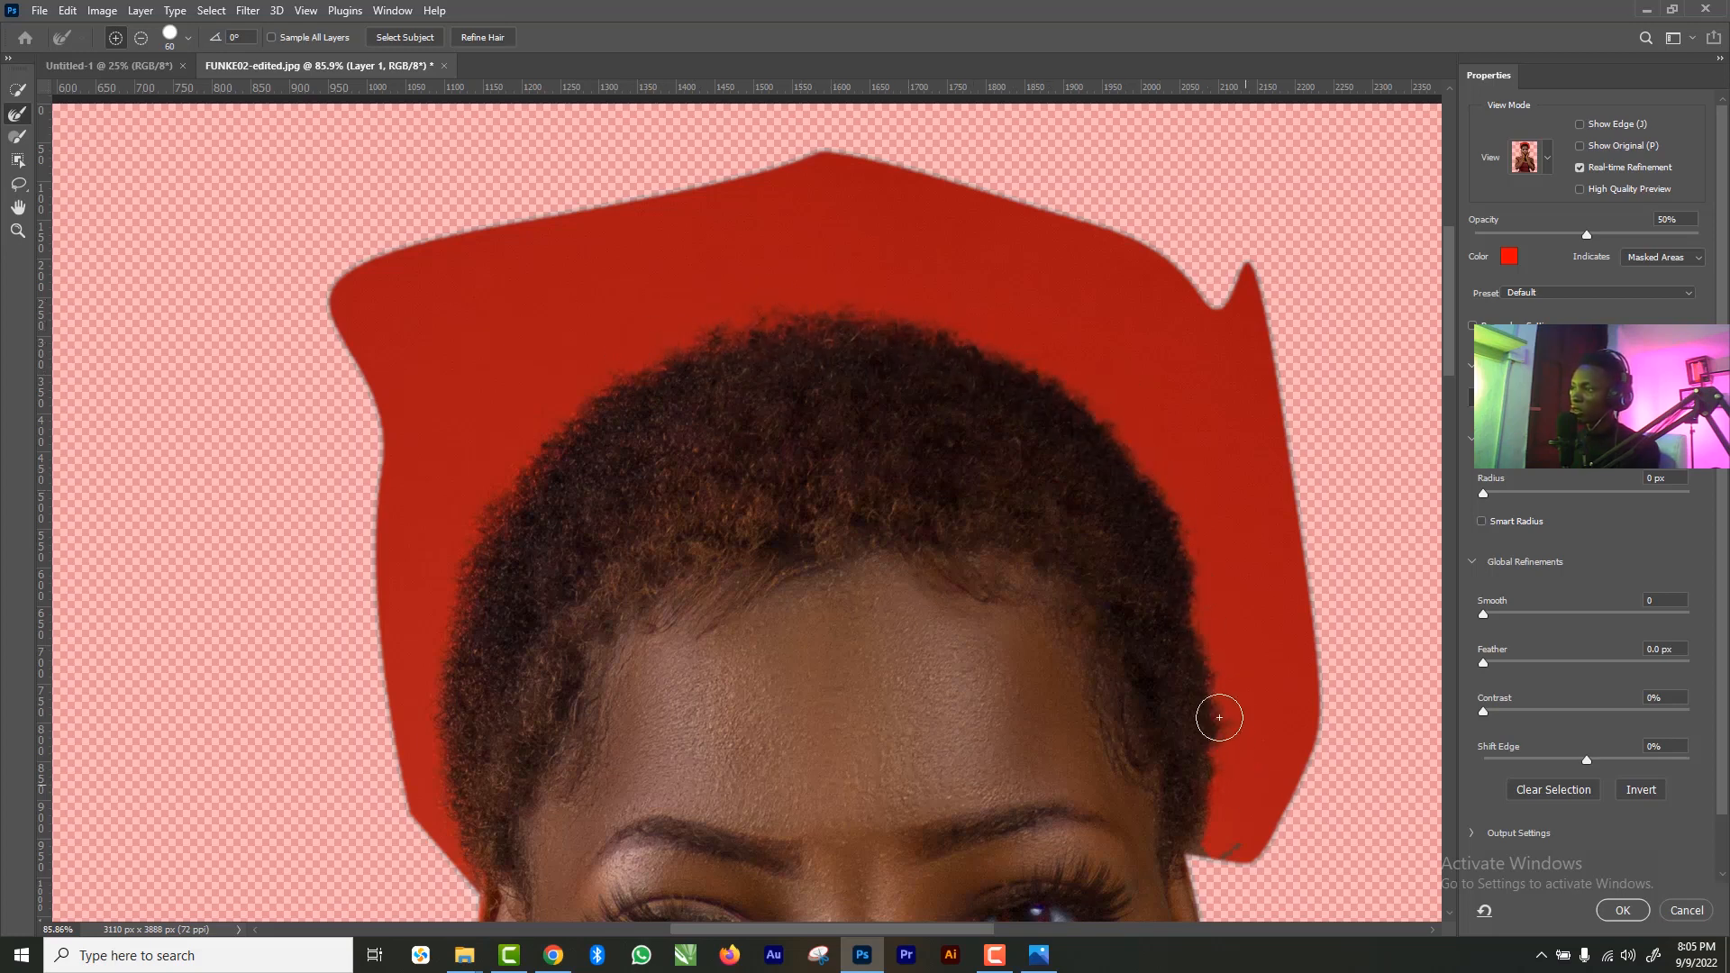
{"action": "left_click_drag", "start_coordinate": [1212, 815], "coordinate": [1211, 838]}
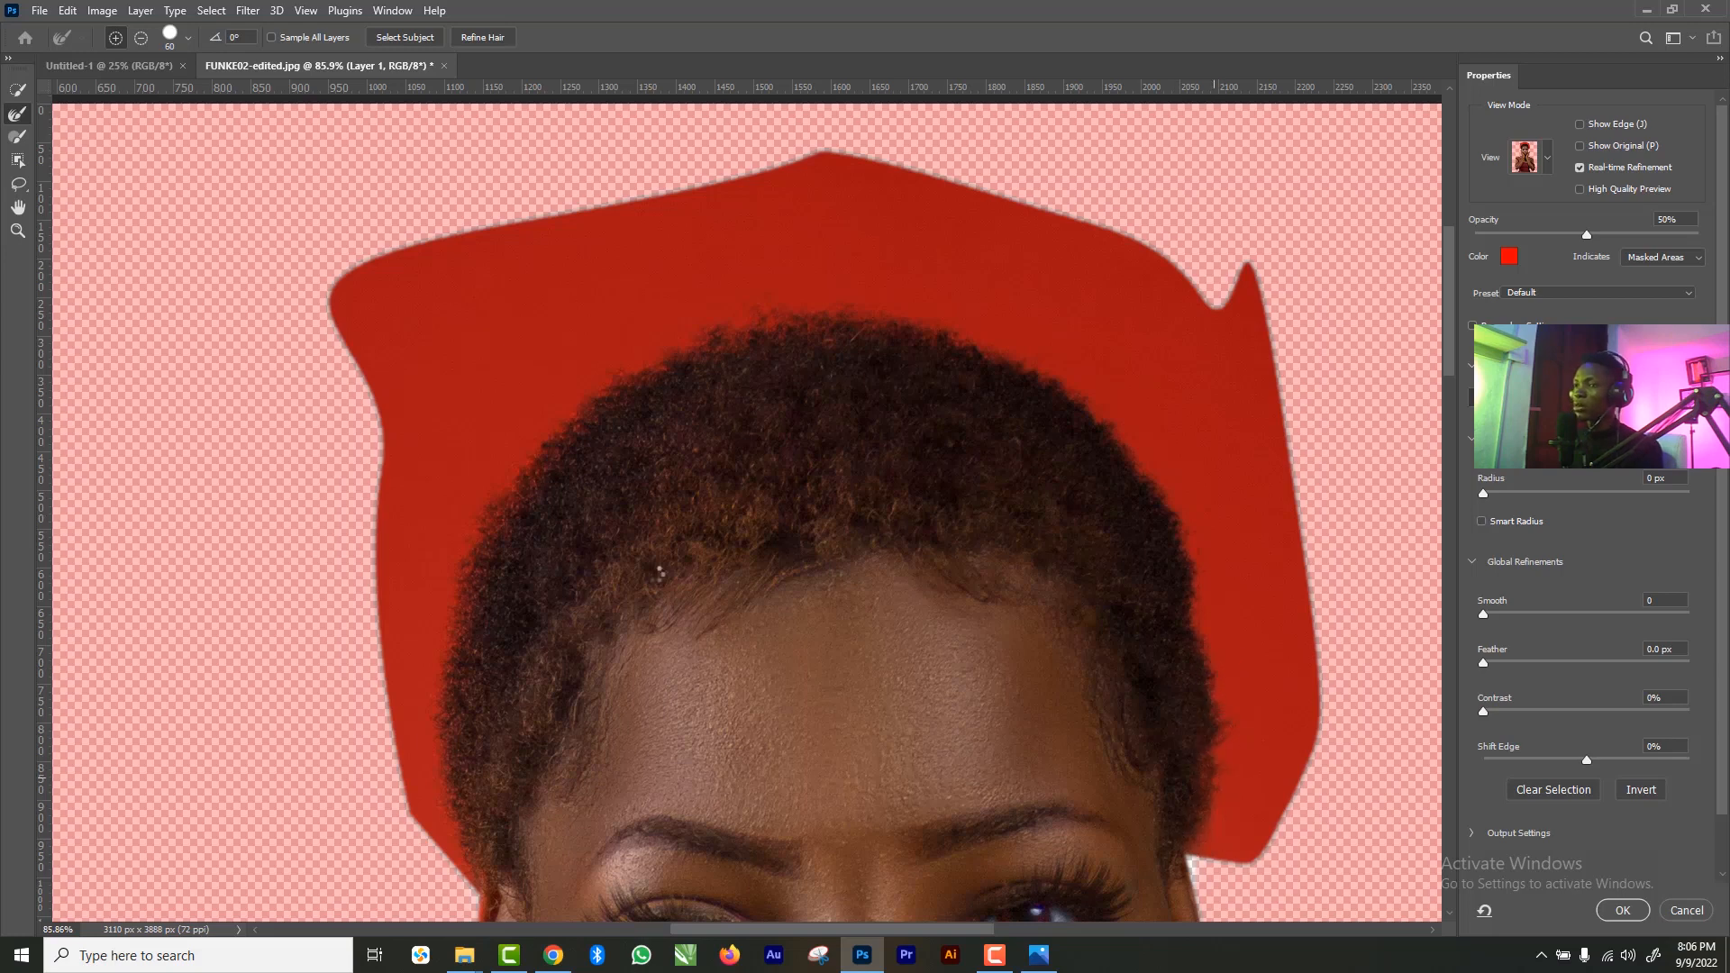
- Examine the selection edge around the image-left hairline and ear, then around the shoulders and arms
{"action": "key", "text": "z"}
{"action": "left_click_drag", "start_coordinate": [900, 689], "coordinate": [854, 615]}
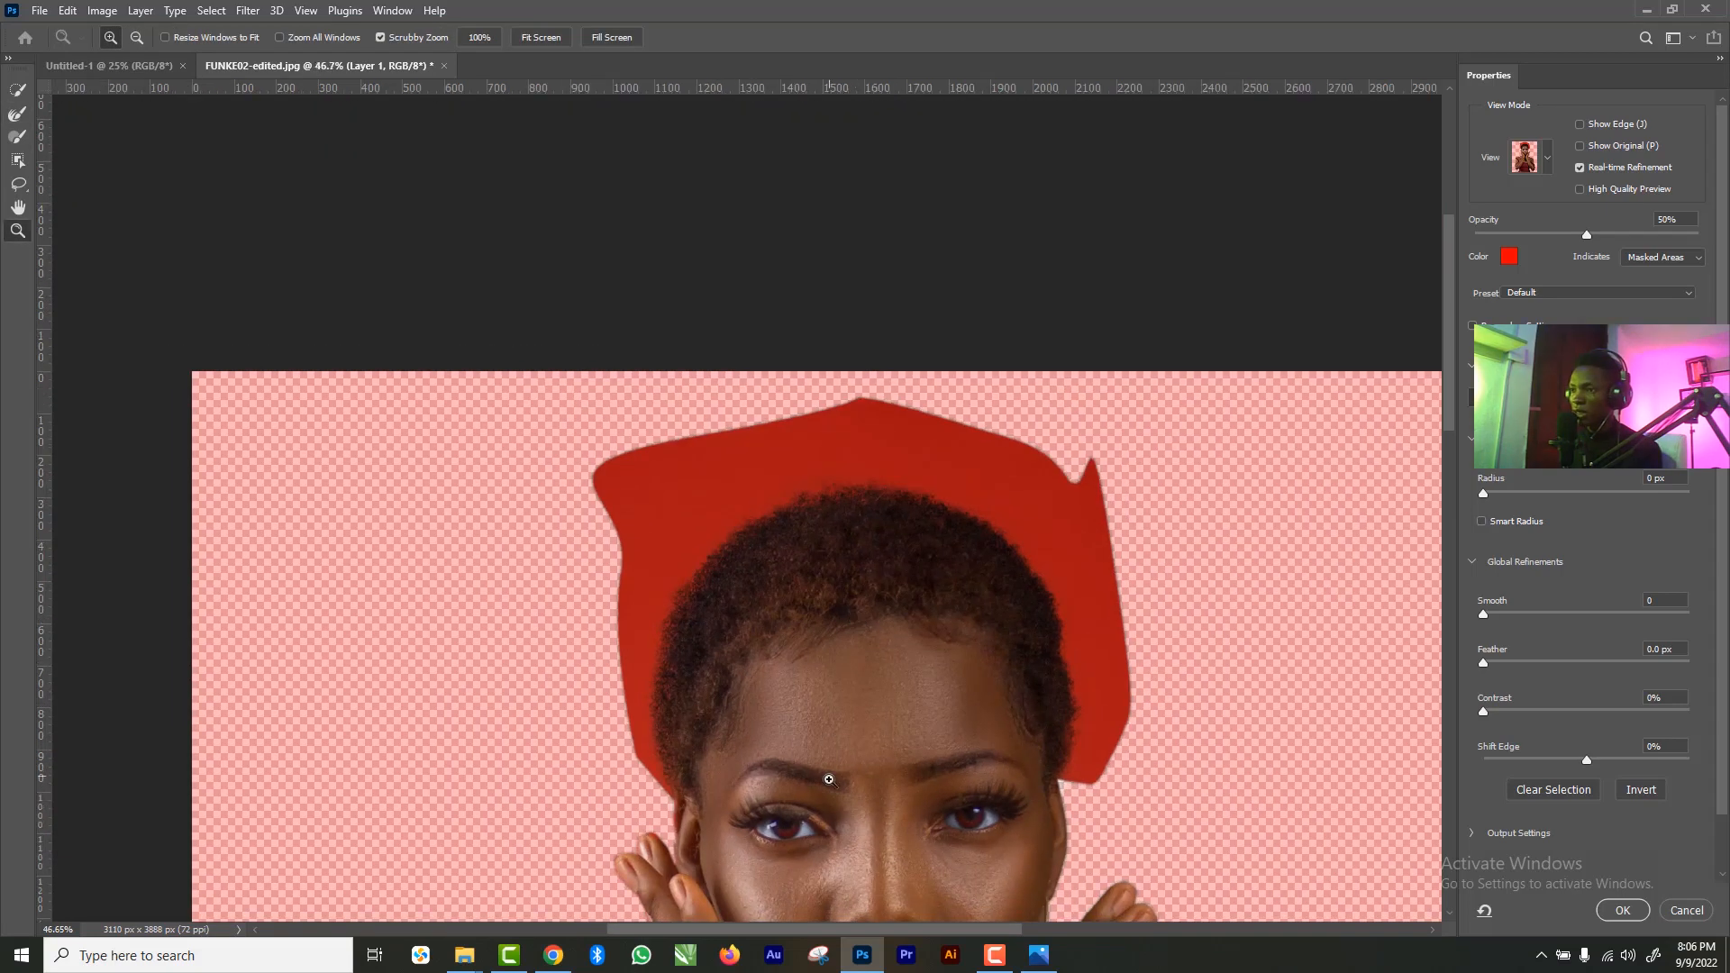
{"action": "left_click_drag", "start_coordinate": [827, 779], "coordinate": [757, 766]}
{"action": "left_click_drag", "start_coordinate": [688, 818], "coordinate": [833, 883]}
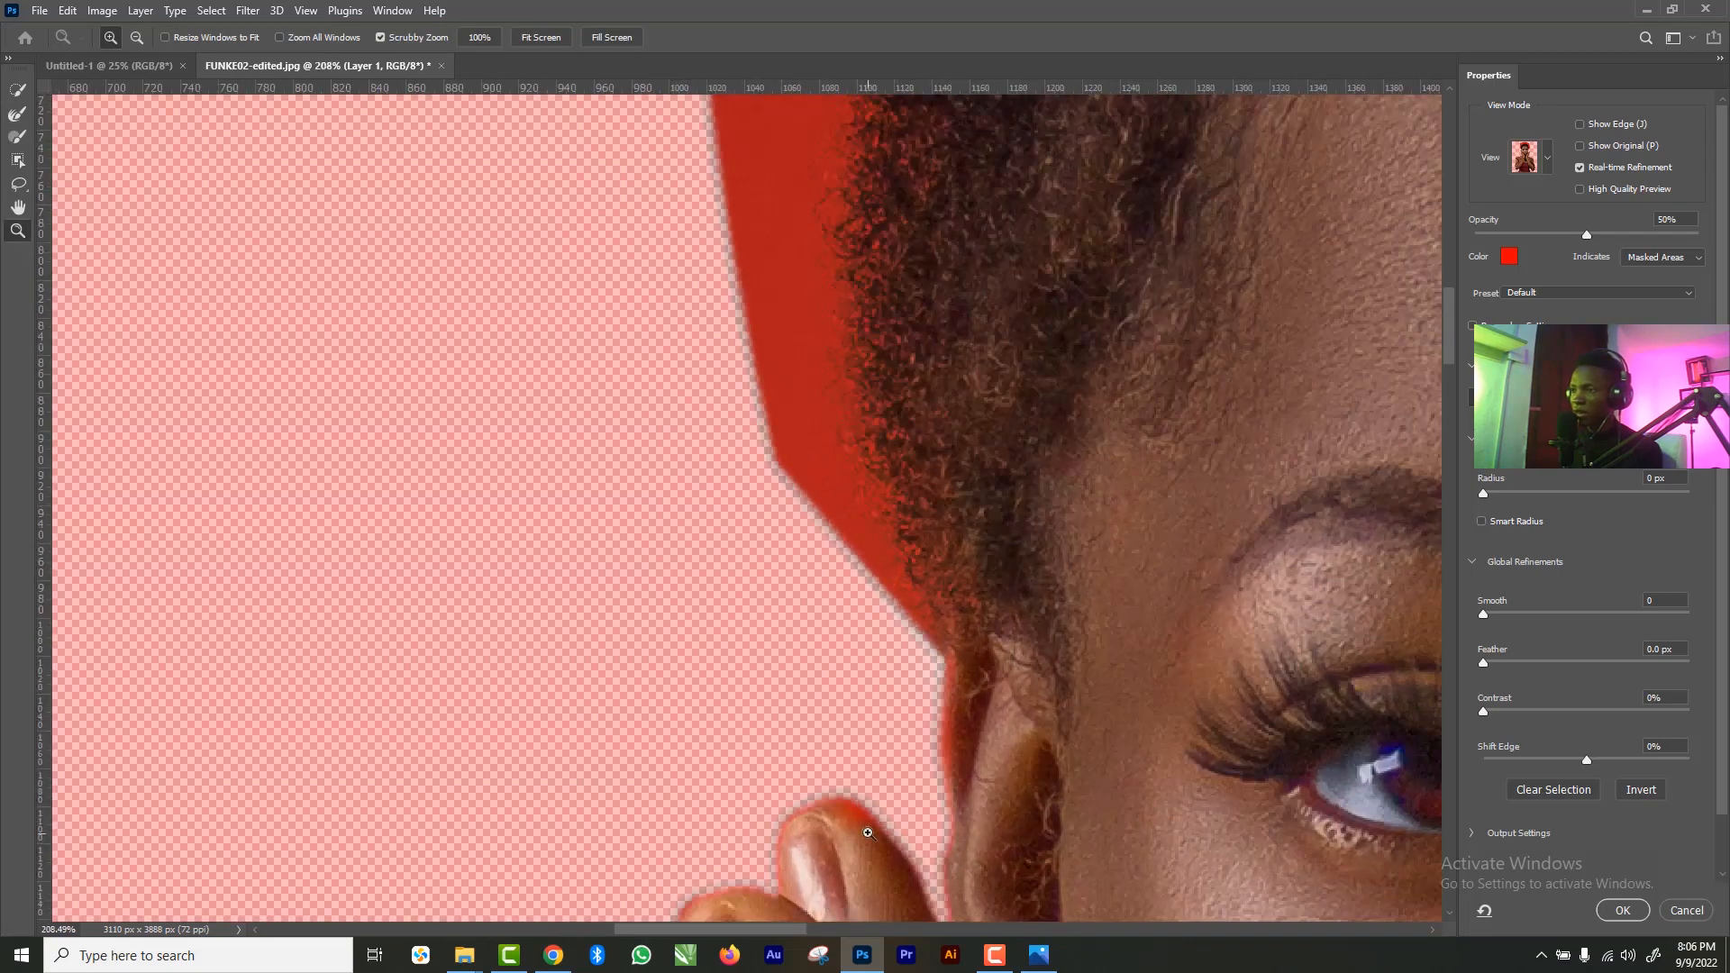
{"action": "left_click", "coordinate": [16, 90]}
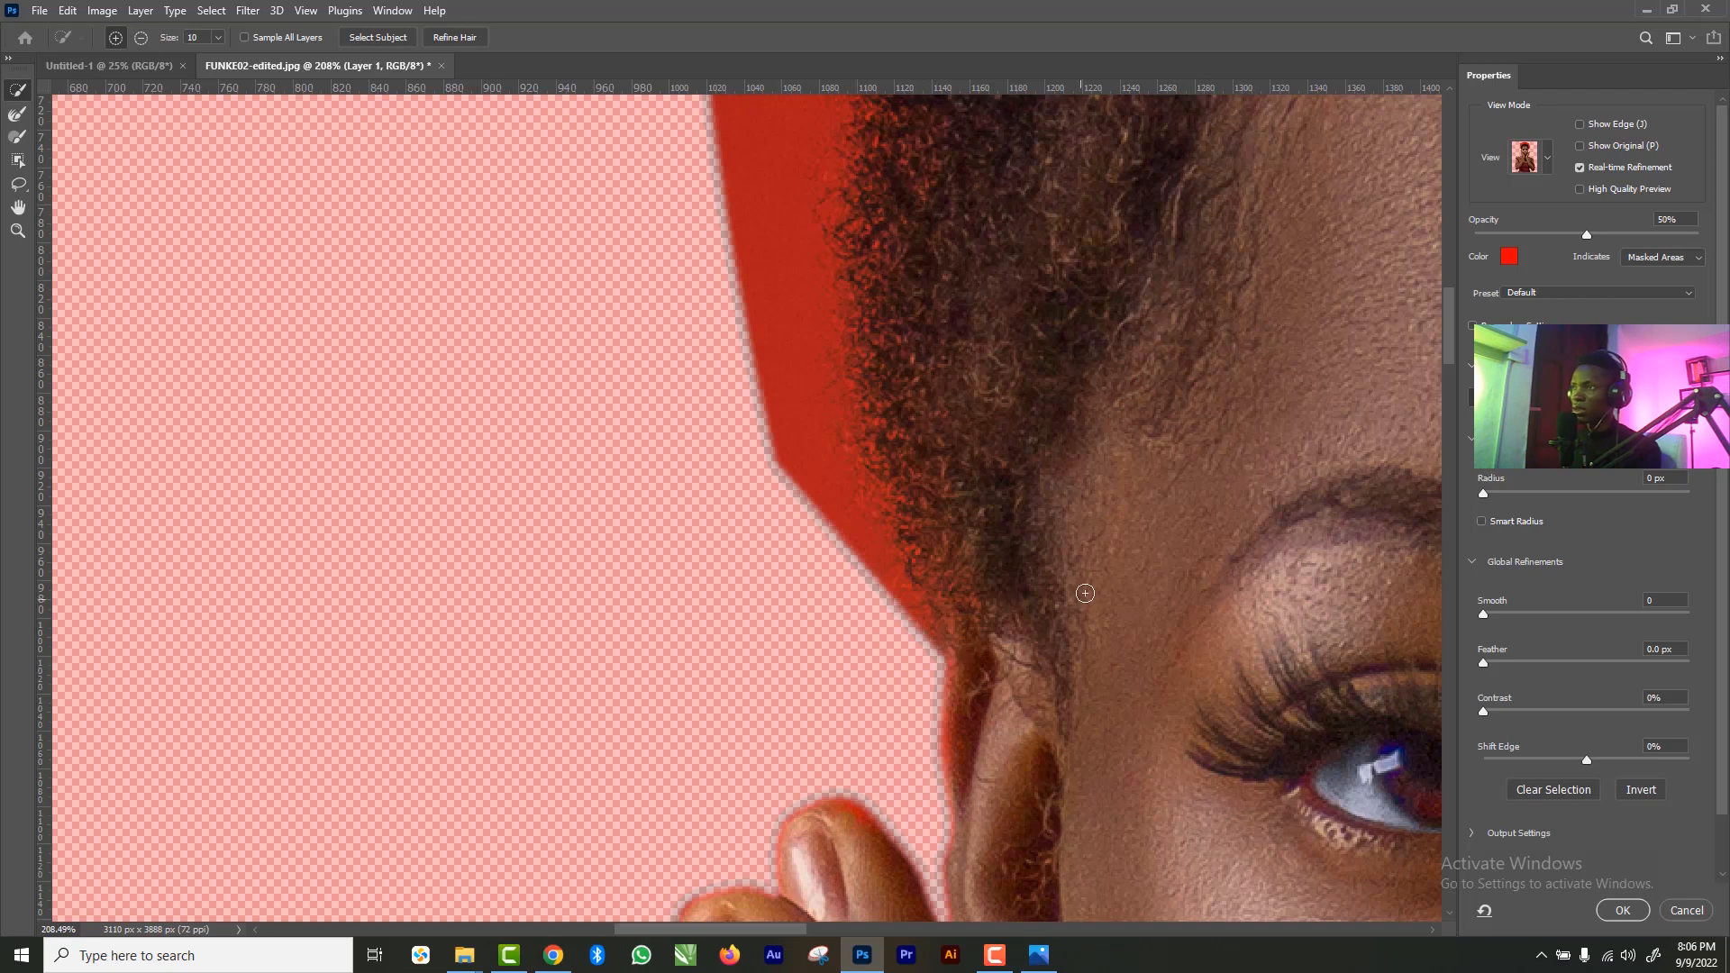
{"action": "key", "text": "z"}
{"action": "left_click_drag", "start_coordinate": [1175, 663], "coordinate": [1032, 644]}
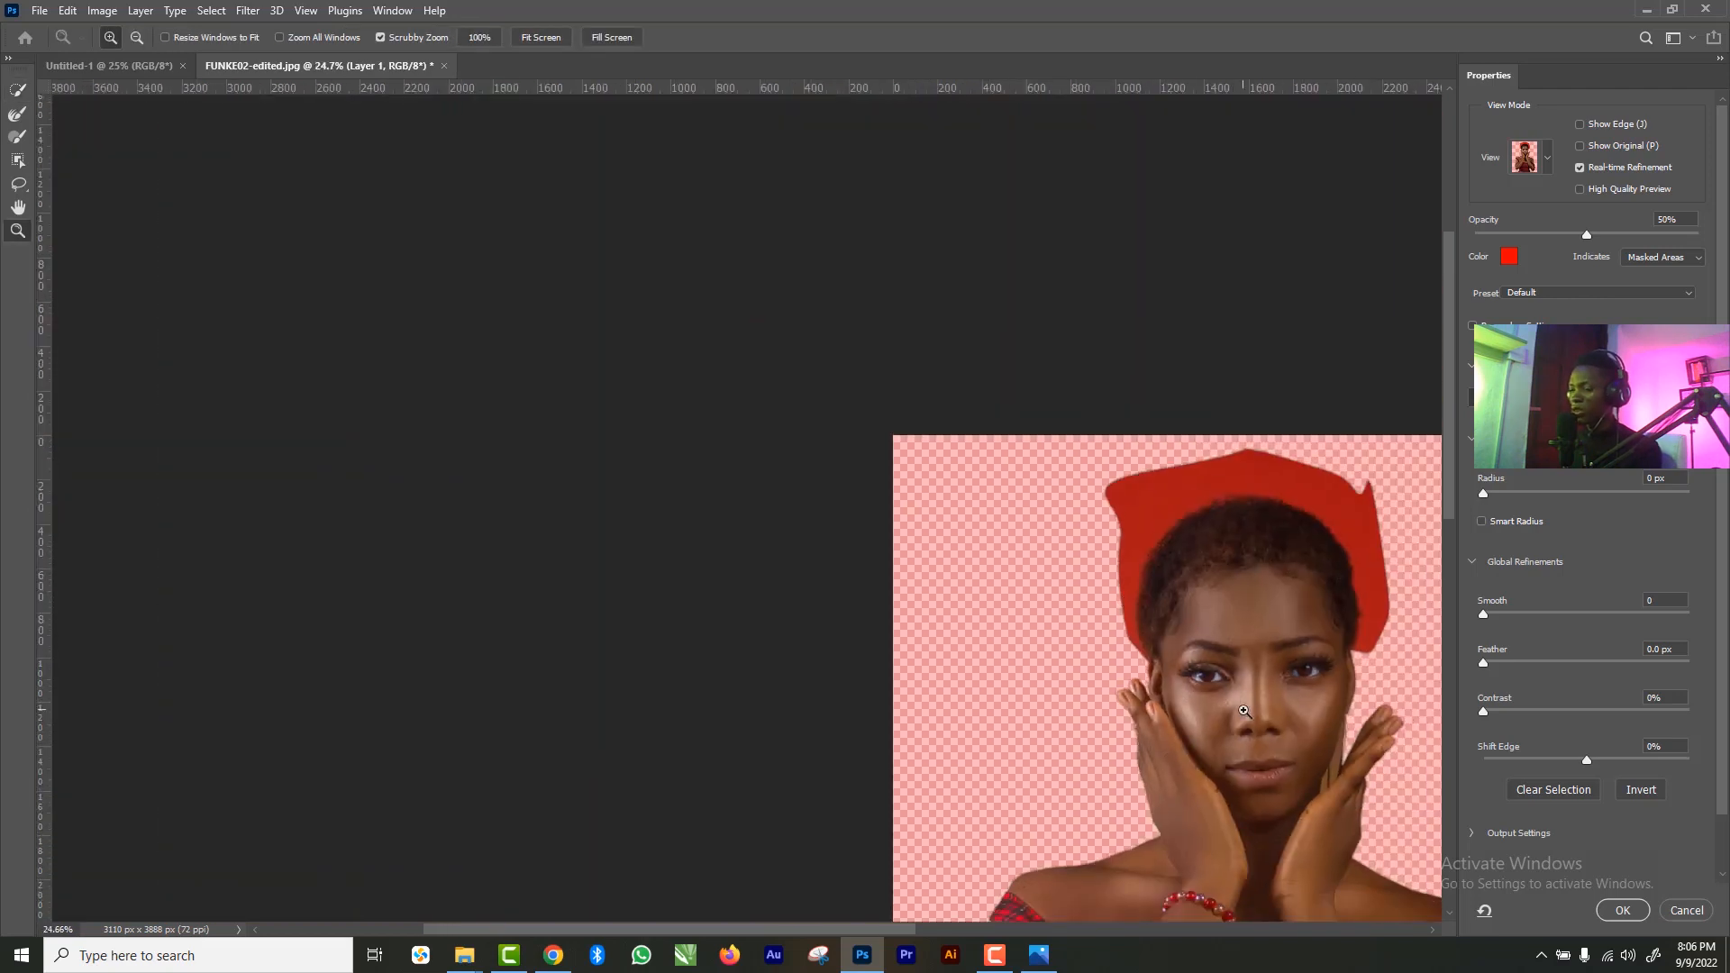
{"action": "key", "text": "h"}
{"action": "left_click_drag", "start_coordinate": [1244, 712], "coordinate": [695, 248]}
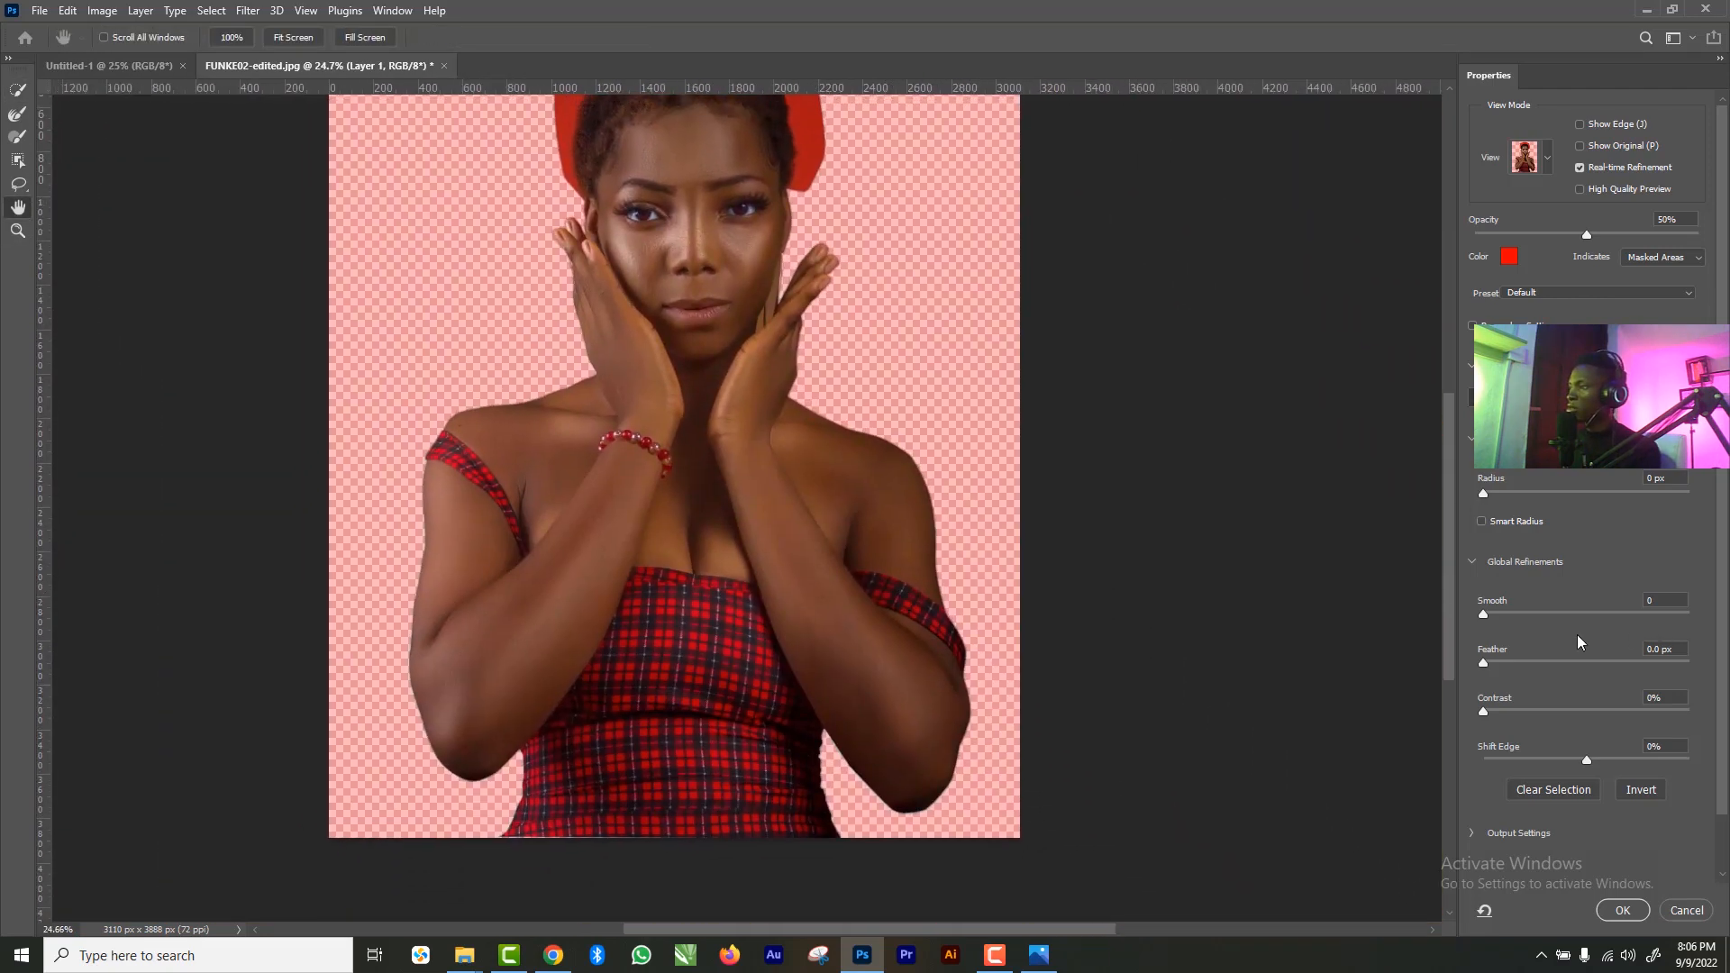
- Set the edge detection radius to 1 px and the feather to 0.5 px
{"action": "left_click", "coordinate": [1489, 494]}
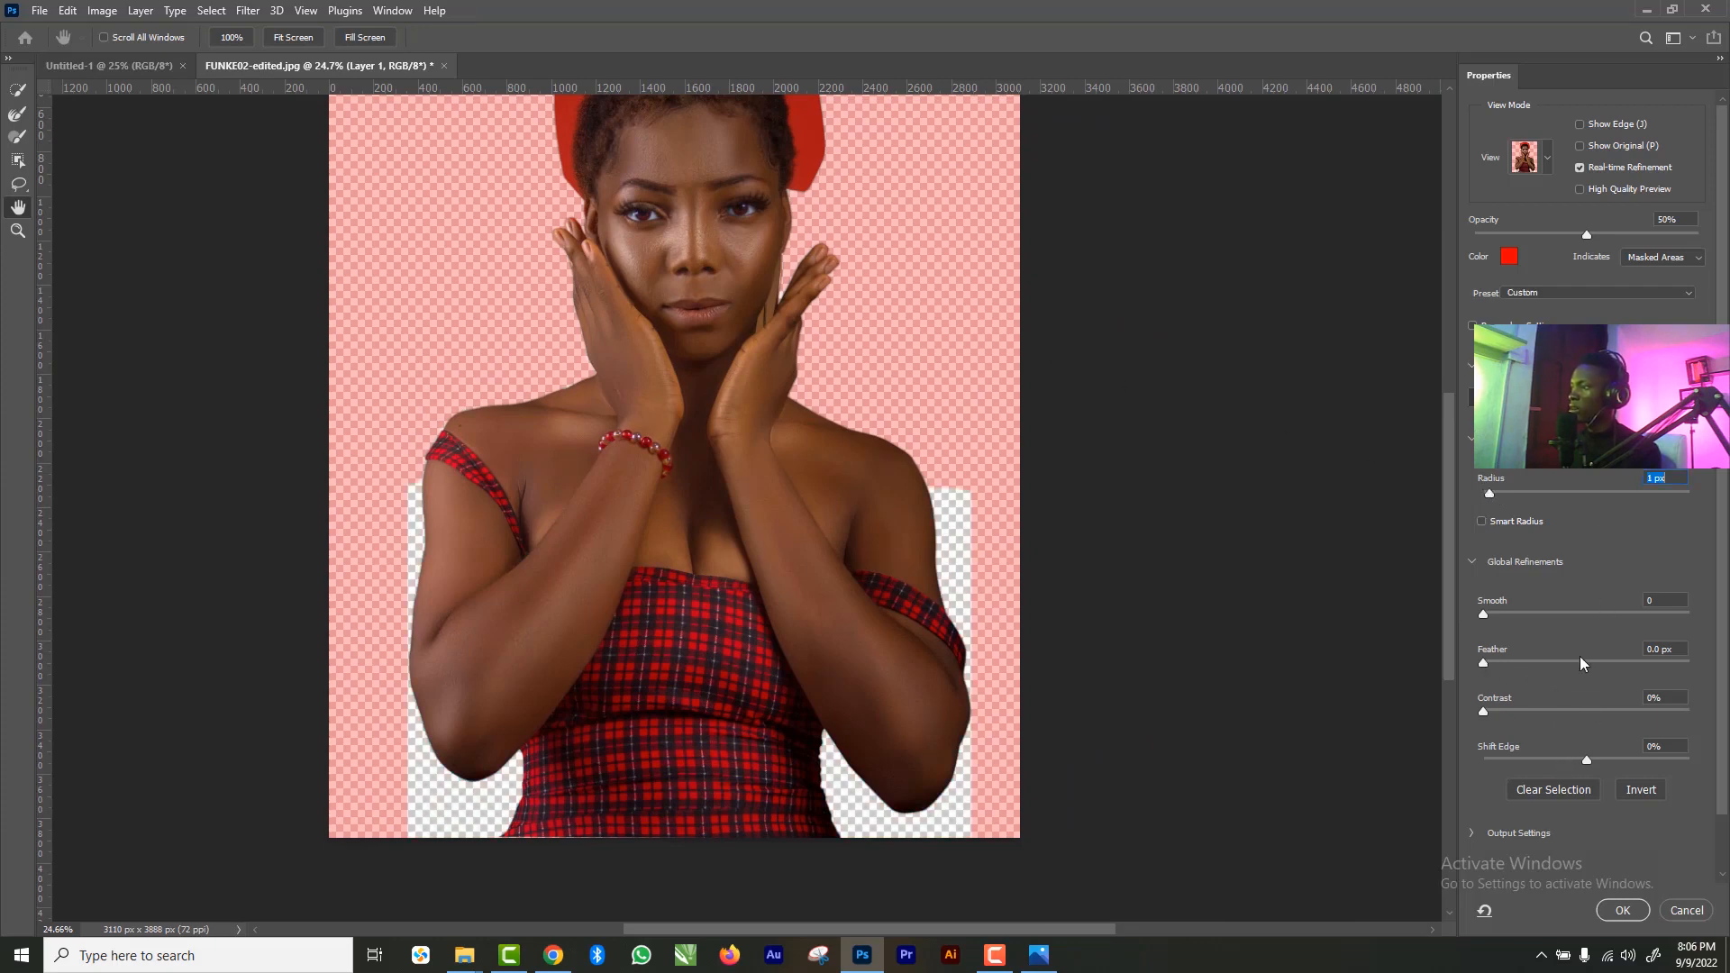
{"action": "left_click_drag", "start_coordinate": [1640, 645], "coordinate": [1632, 645]}
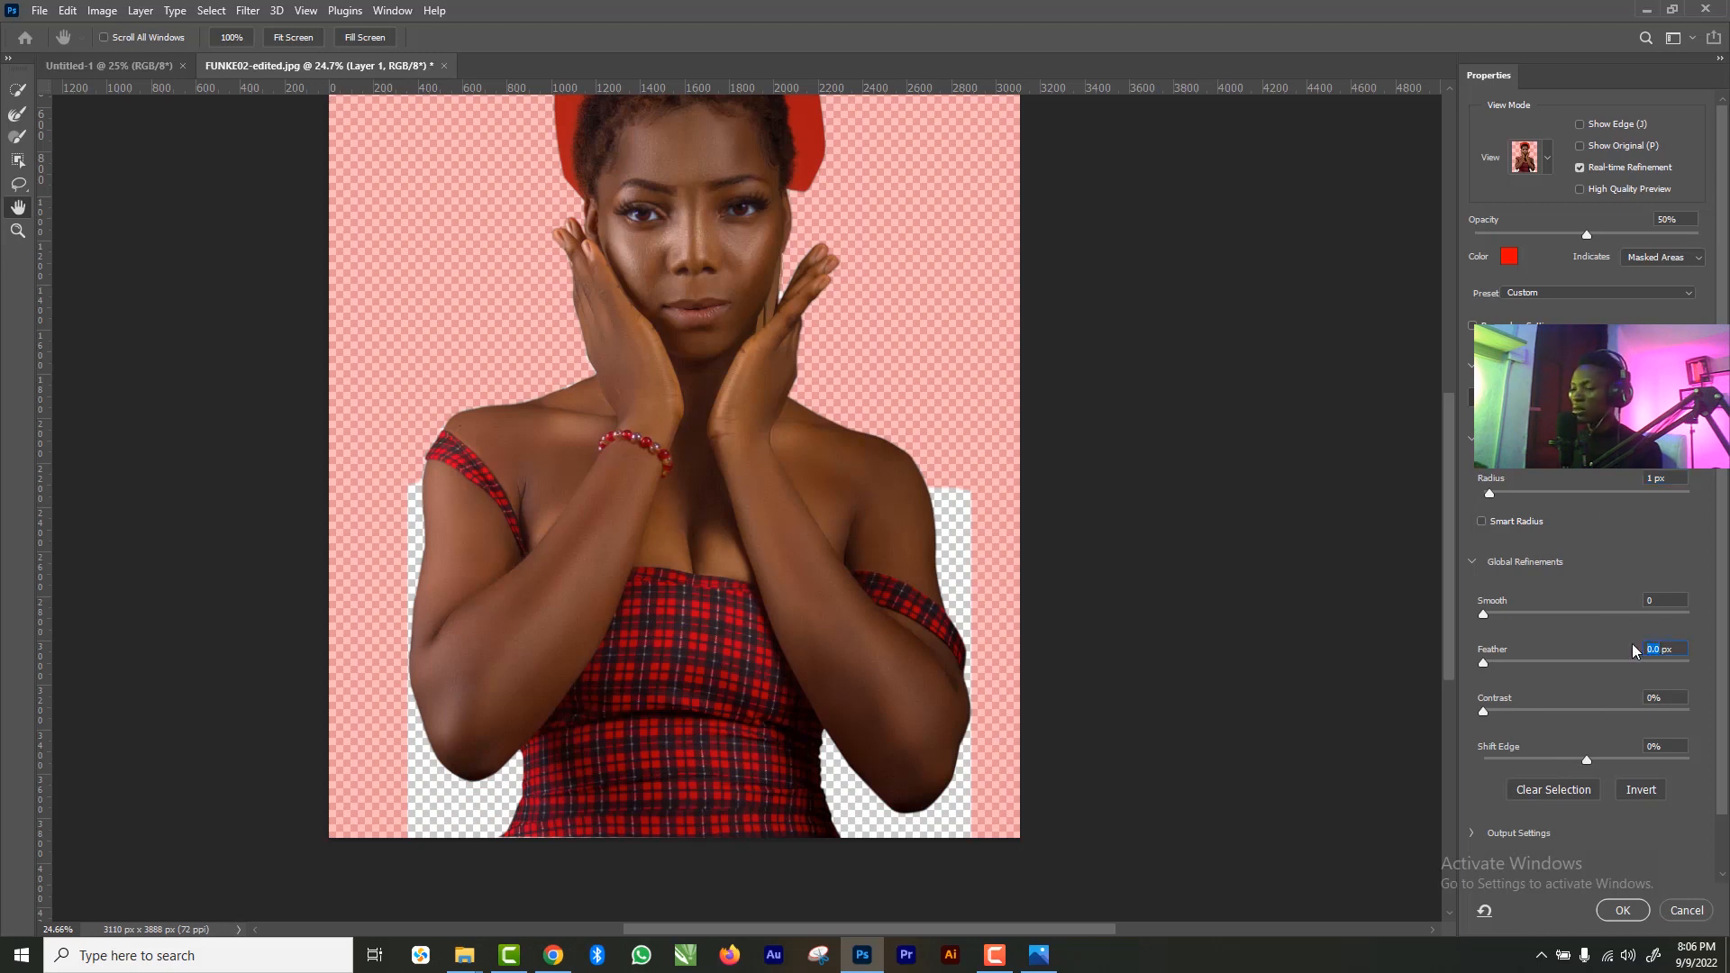
{"action": "type", "text": "0.5"}
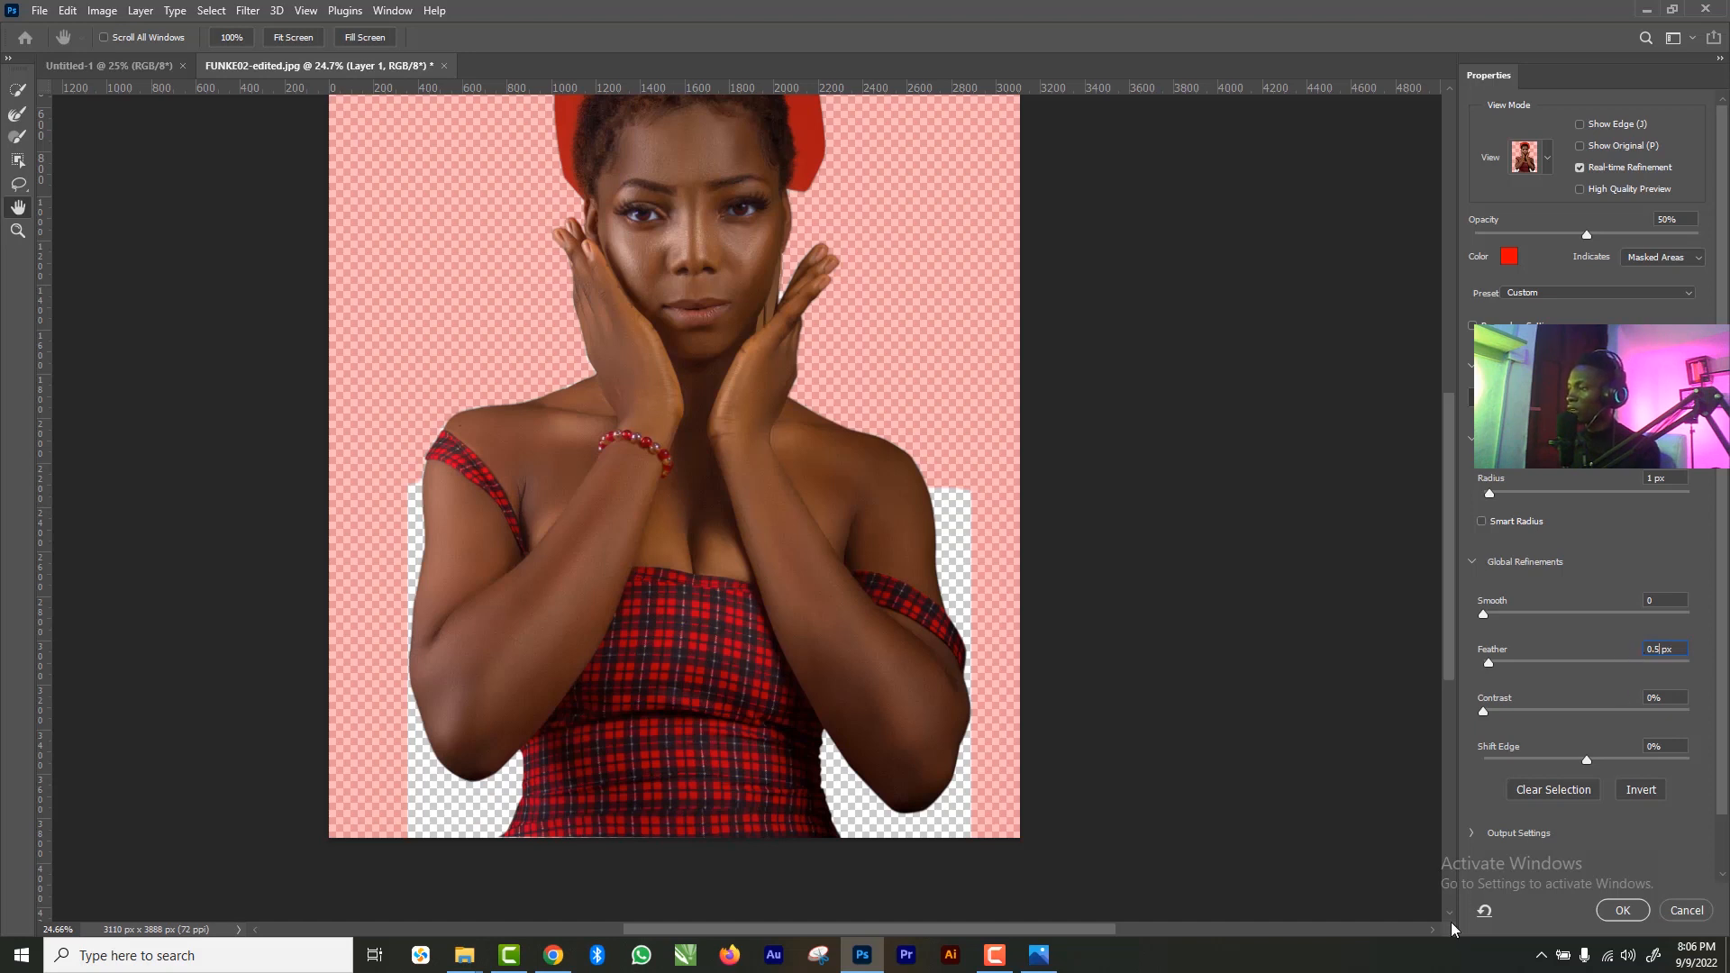
- Enable Decontaminate Colors at 100% and output the refined selection to a new layer with a layer mask
{"action": "left_click", "coordinate": [1471, 832]}
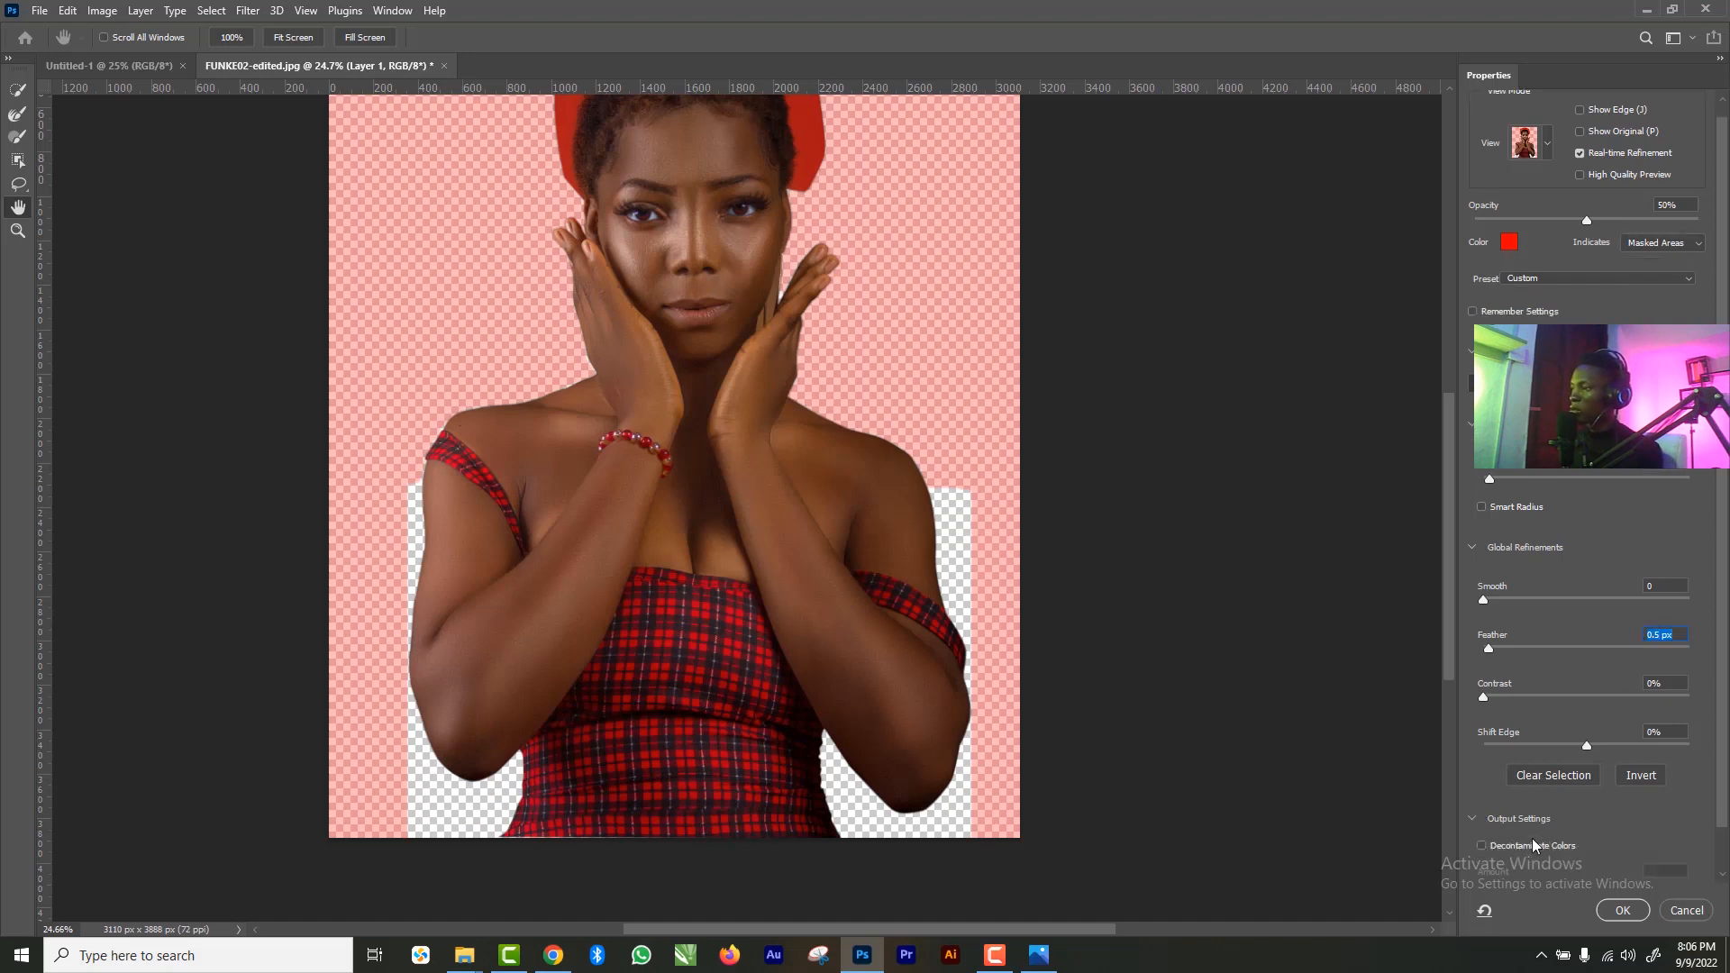
{"action": "left_click", "coordinate": [1480, 846]}
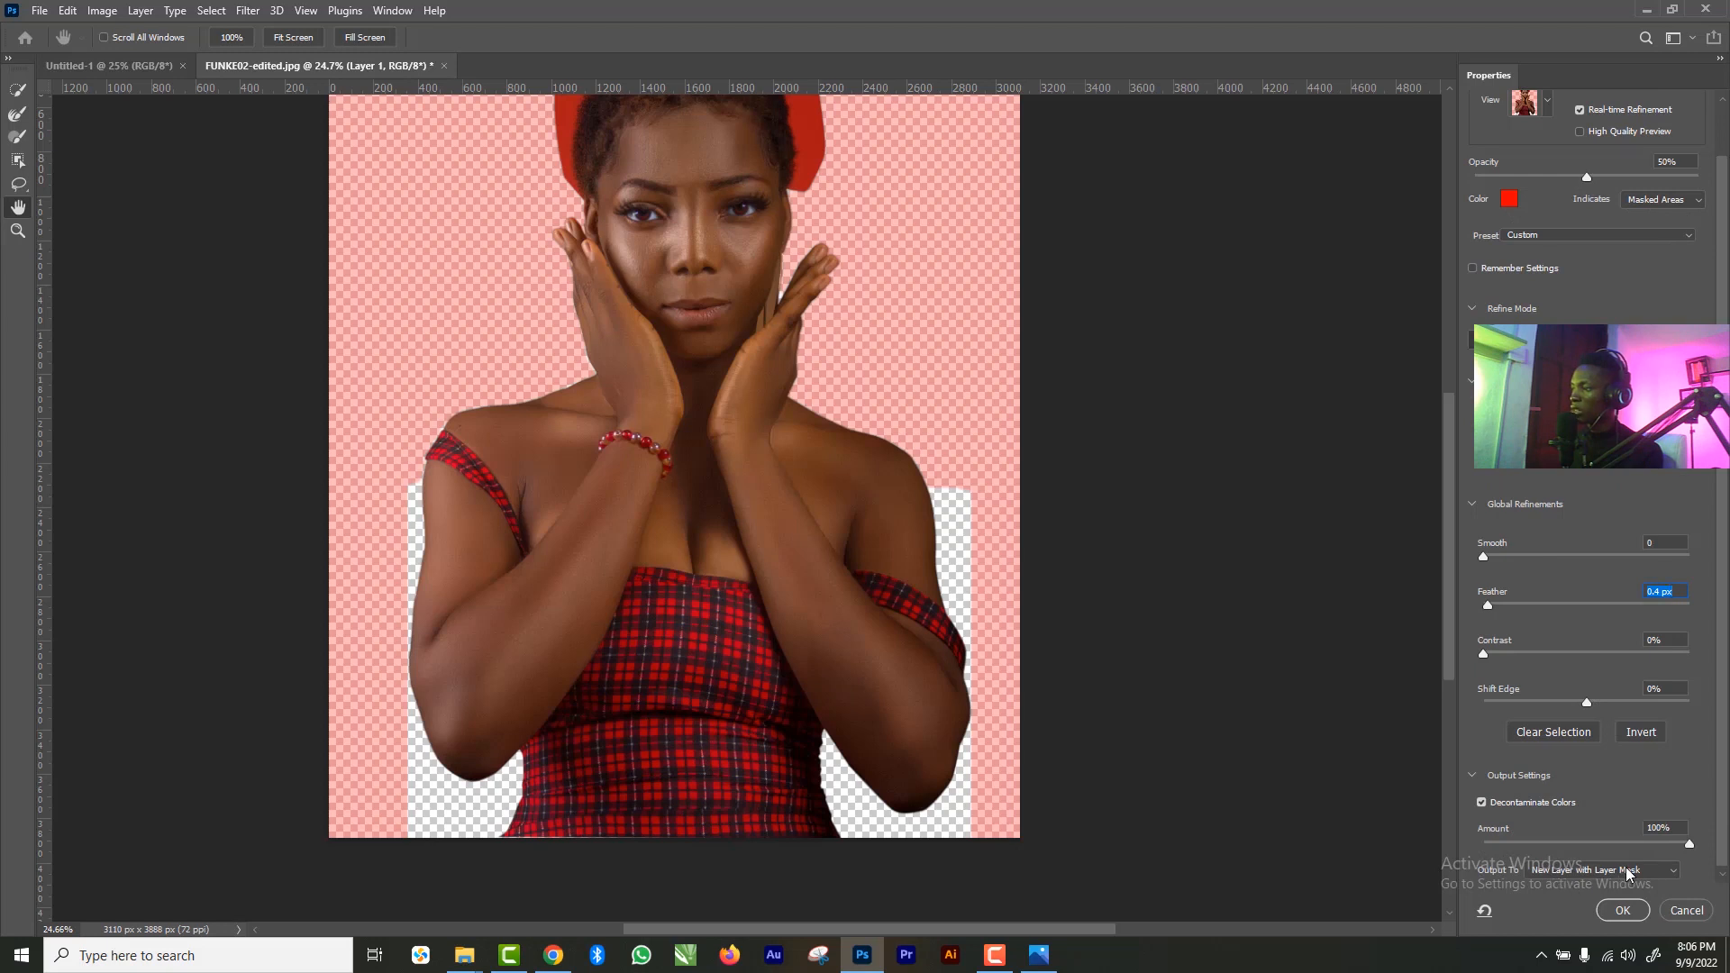
{"action": "left_click", "coordinate": [1622, 912]}
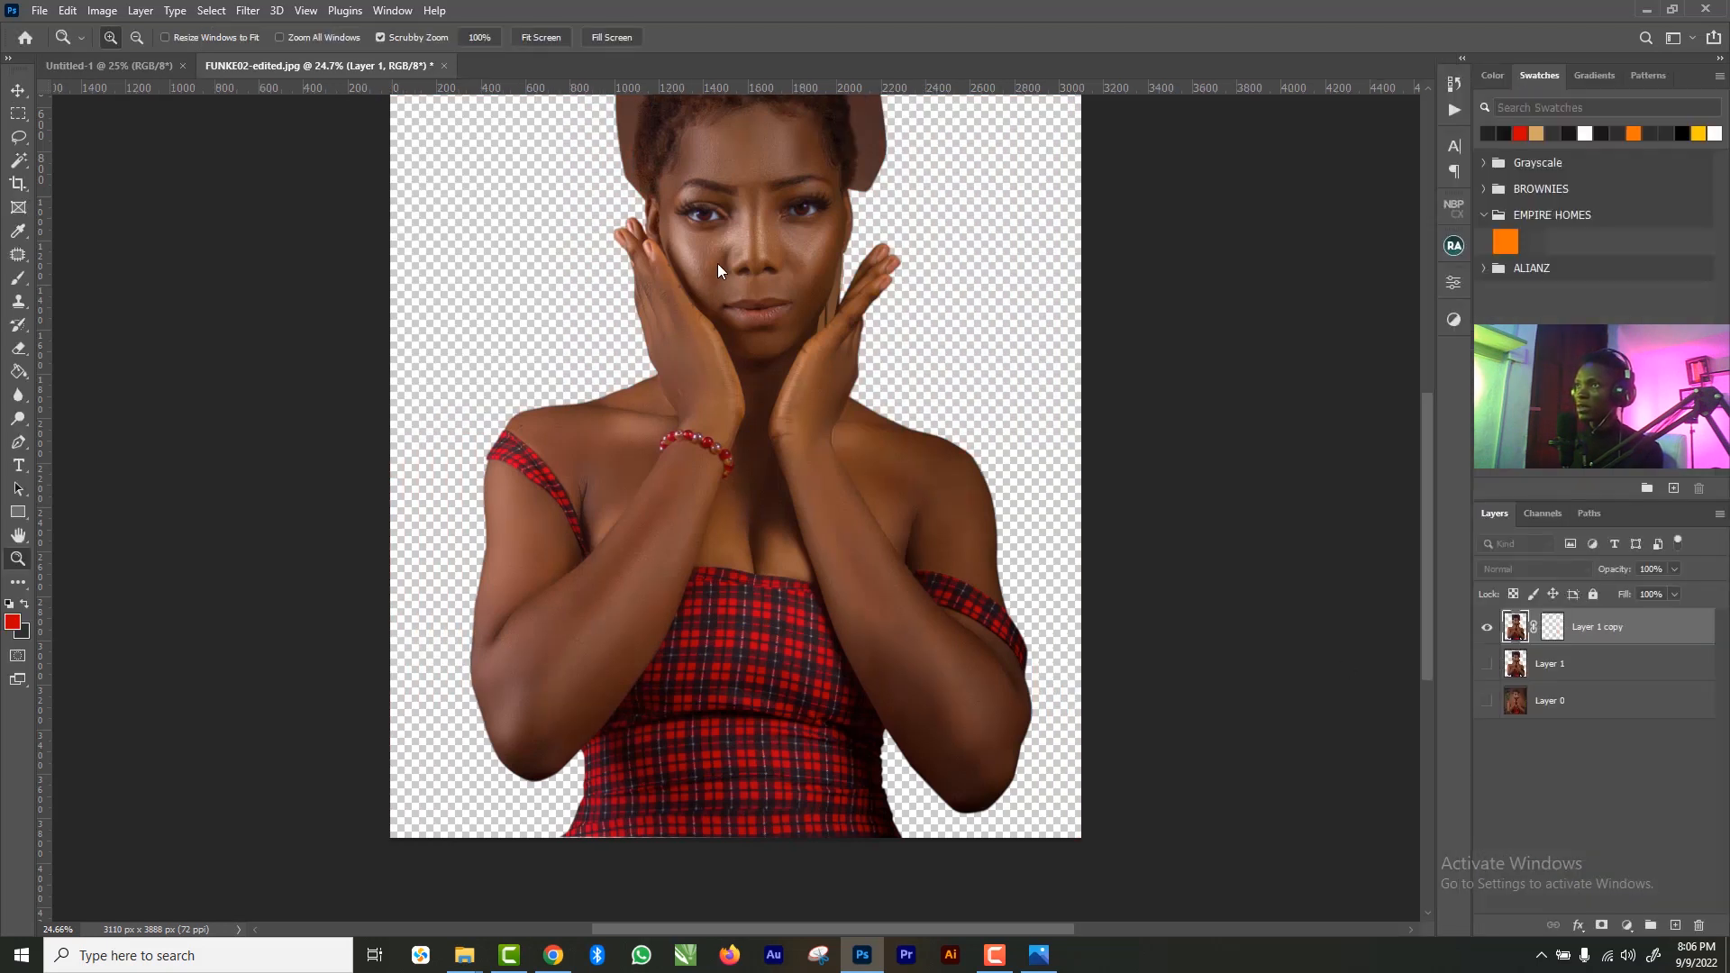
- Examine the masked cutout around the face and hair, toggling Layer 1's visibility to compare it with the unrefined version
{"action": "left_click_drag", "start_coordinate": [741, 204], "coordinate": [884, 279]}
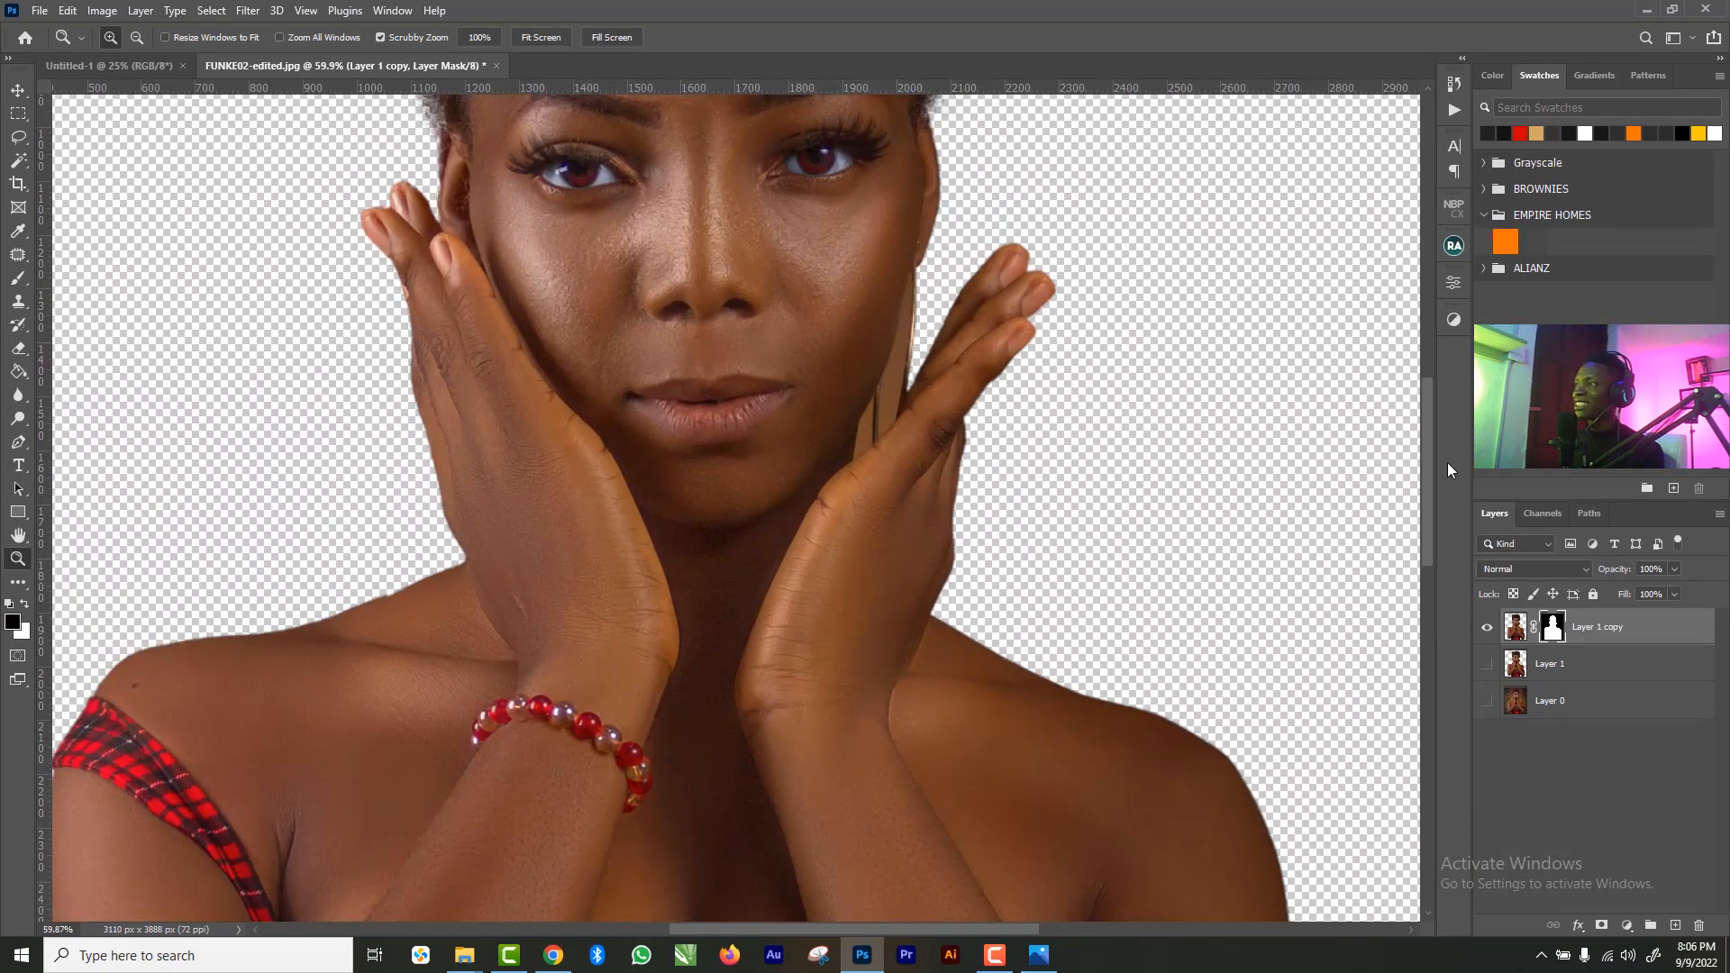
{"action": "left_click_drag", "start_coordinate": [1428, 467], "coordinate": [1423, 362]}
{"action": "left_click_drag", "start_coordinate": [831, 403], "coordinate": [731, 337]}
{"action": "left_click", "coordinate": [1487, 664]}
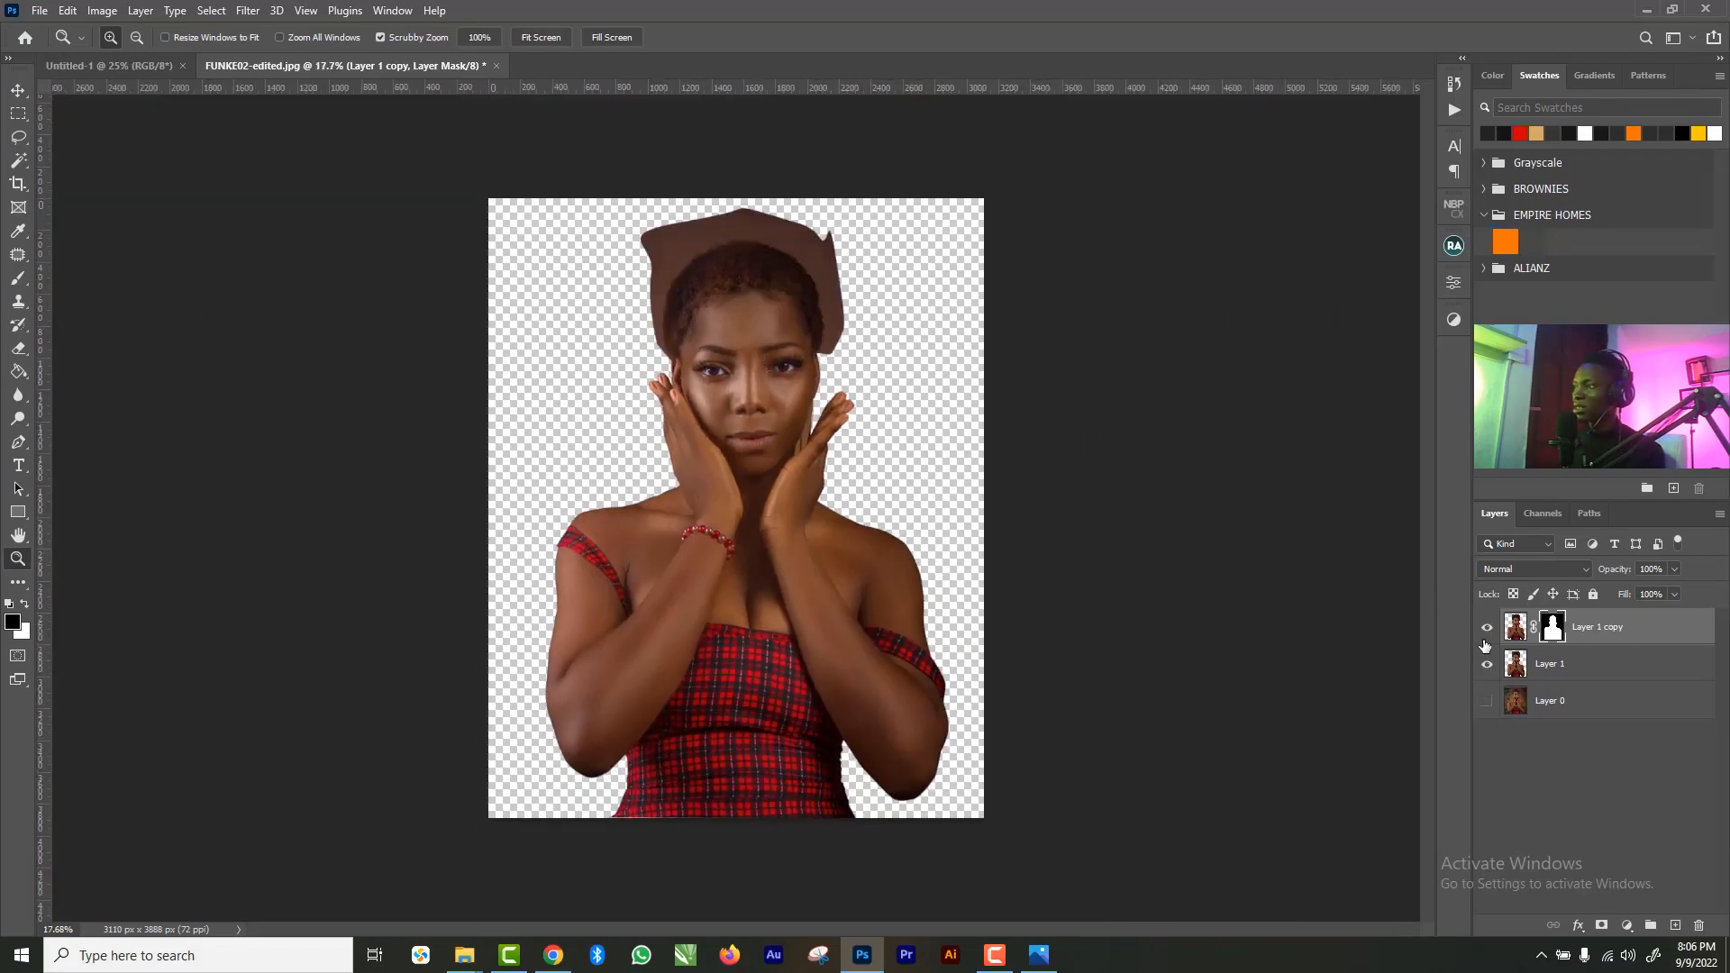
{"action": "left_click", "coordinate": [1486, 662]}
{"action": "left_click", "coordinate": [1487, 658]}
{"action": "left_click", "coordinate": [1488, 664]}
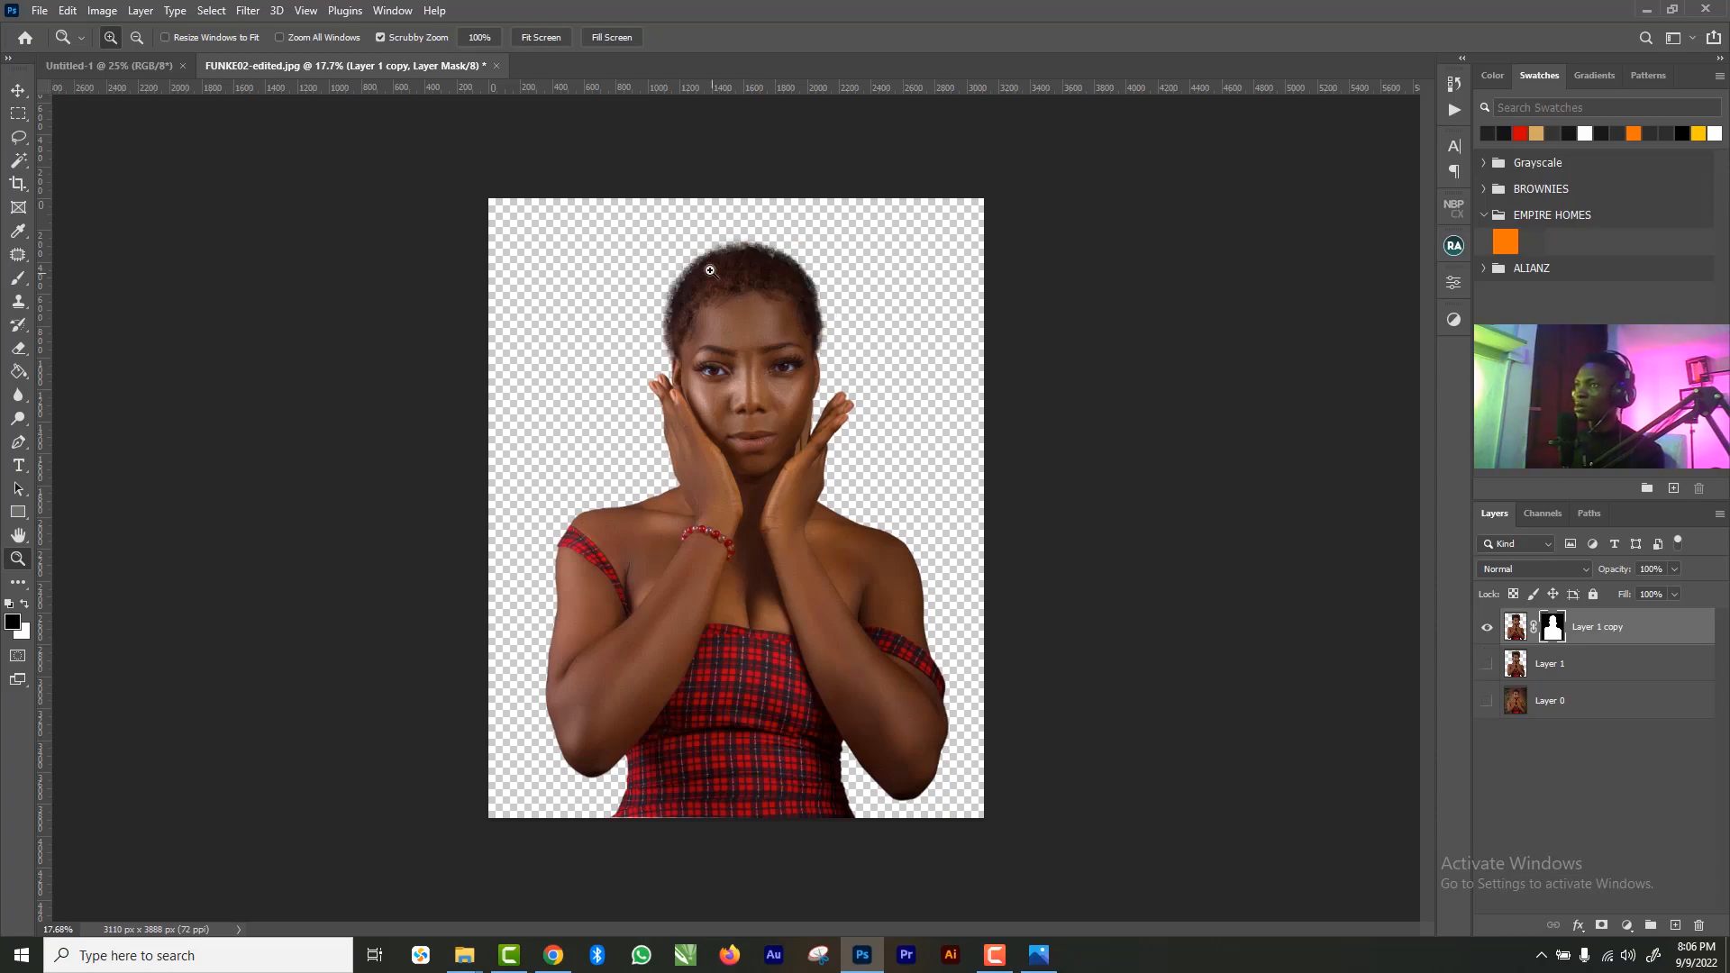
{"action": "left_click_drag", "start_coordinate": [711, 262], "coordinate": [821, 341]}
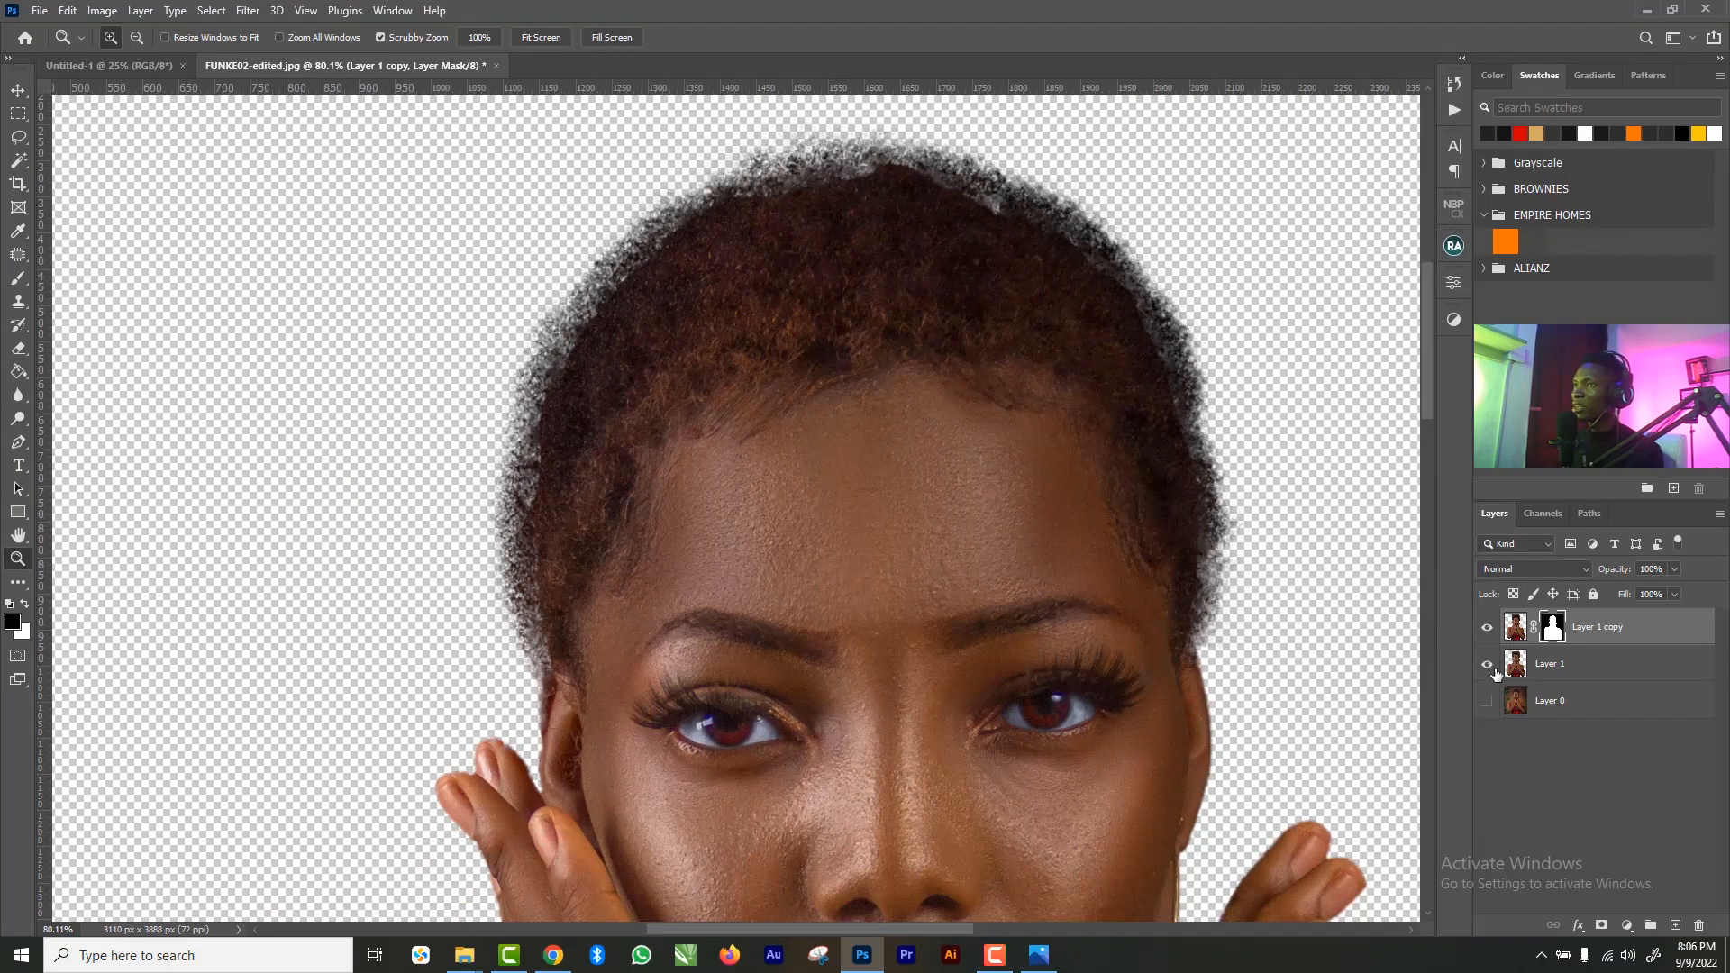
- Show Layer 1 beneath the cutout and reduce the Brush tool's size to 70 px
{"action": "left_click", "coordinate": [1488, 665]}
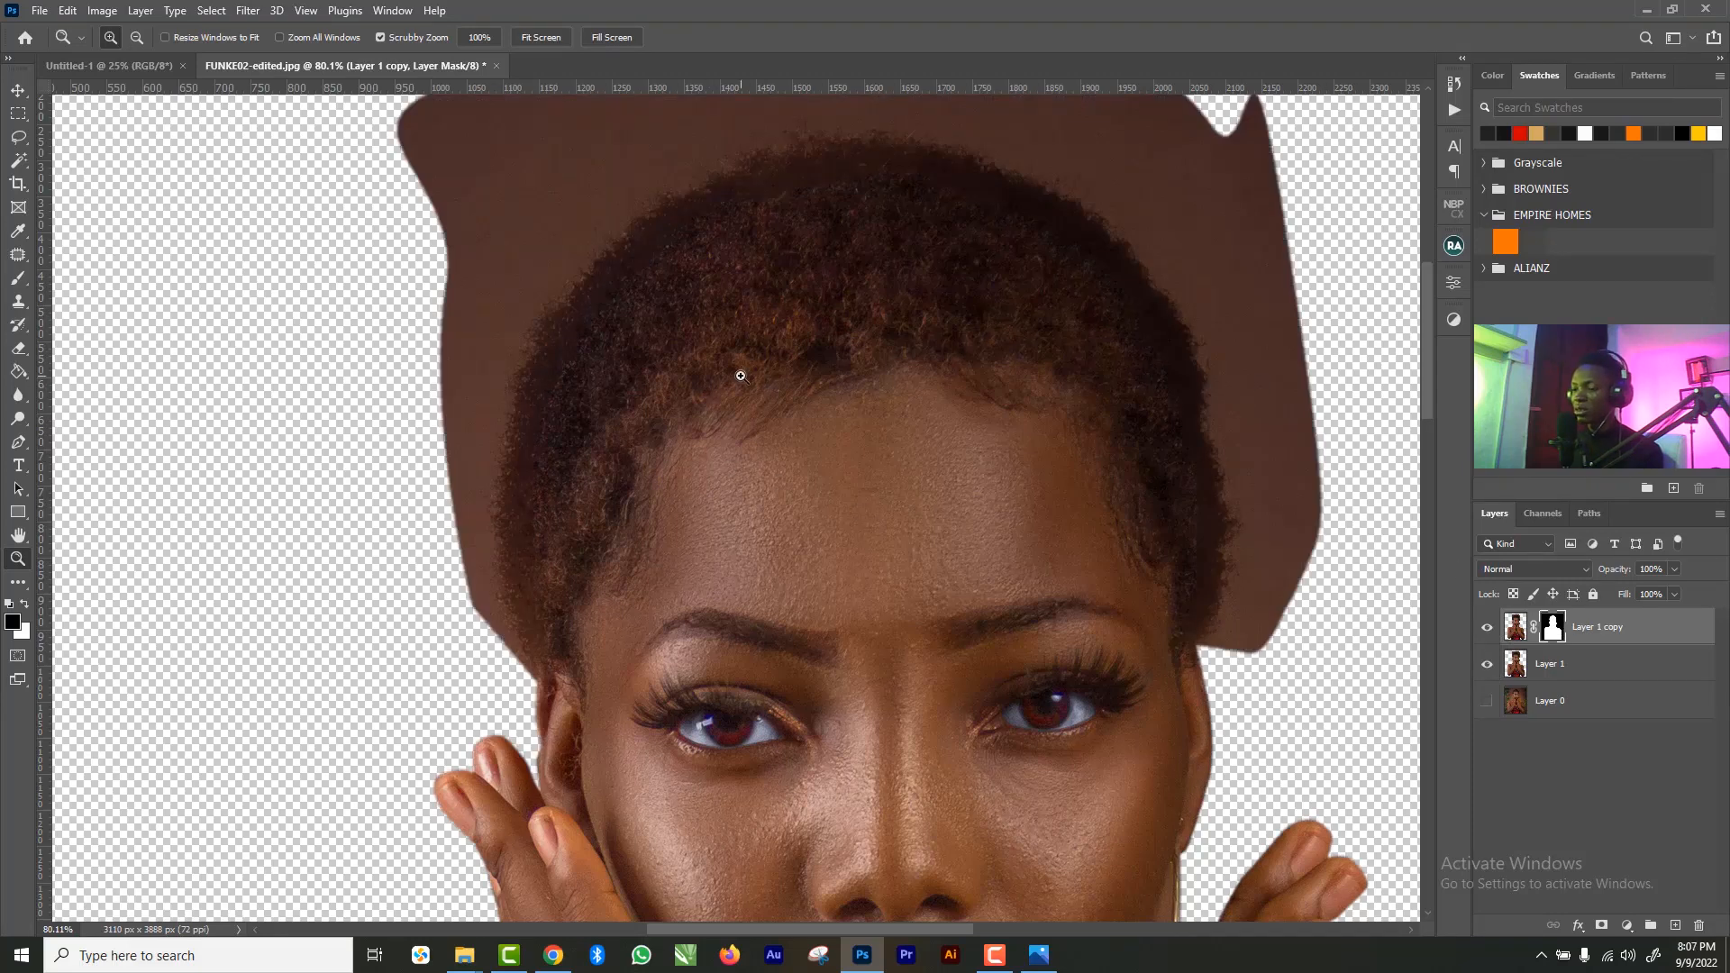
{"action": "key", "text": "b"}
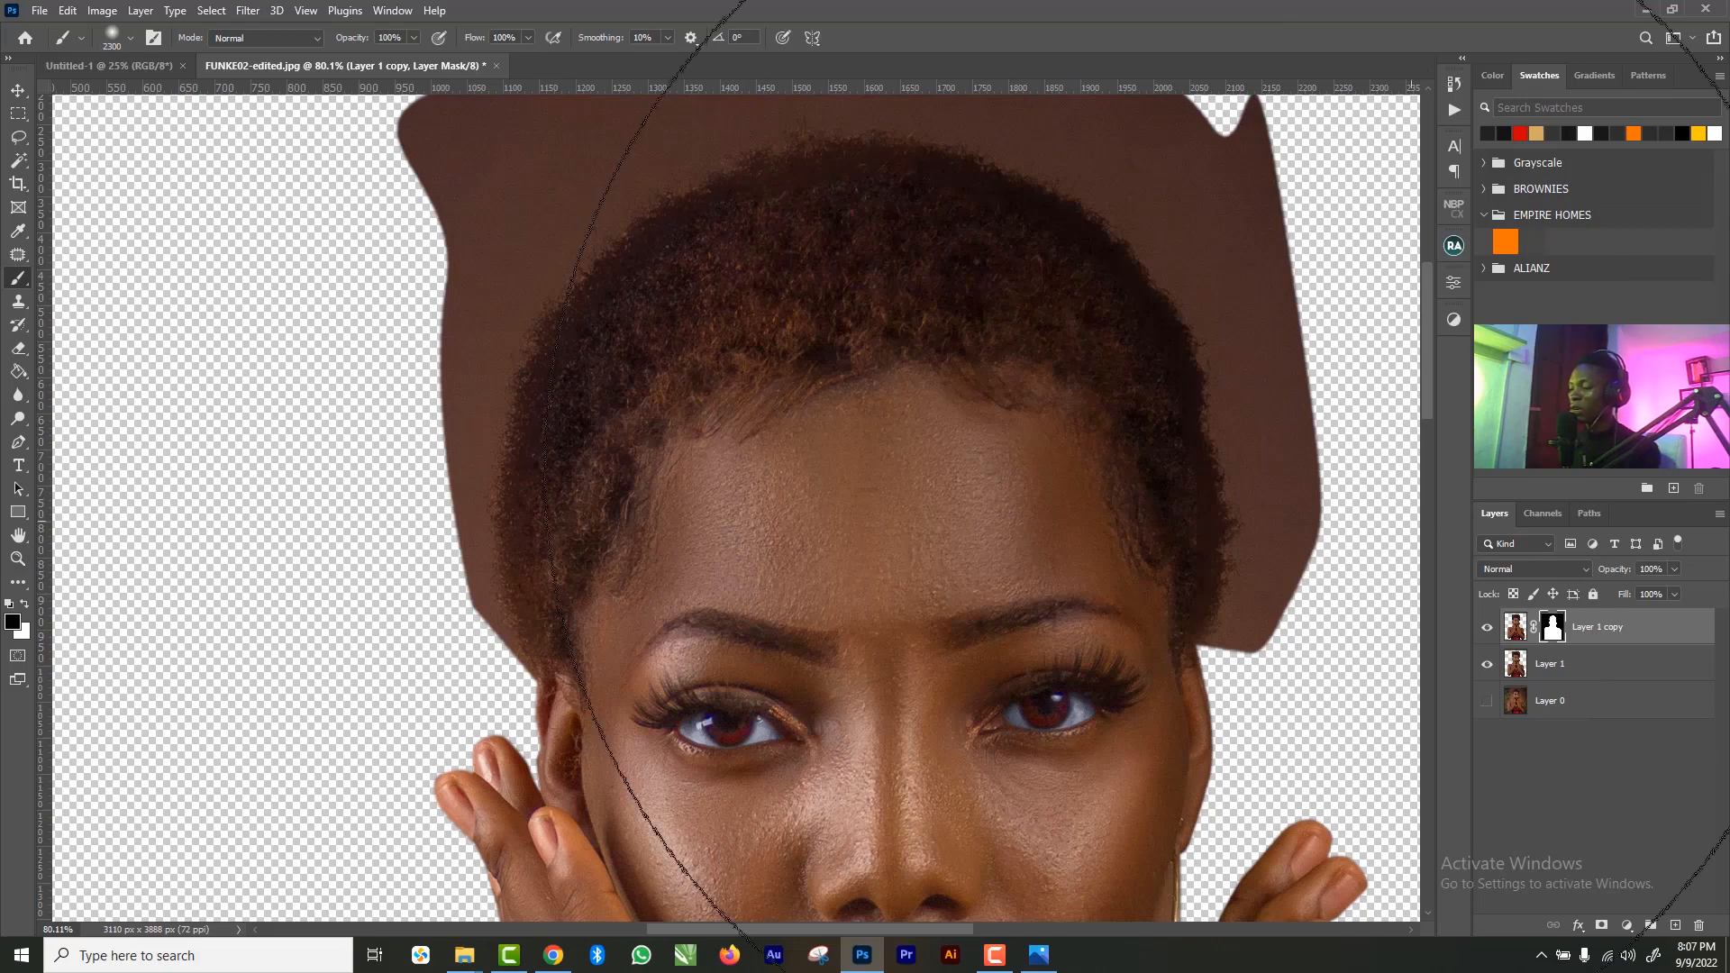
{"action": "key", "text": "bracketleft"}
{"action": "key", "text": "bracketleft"}
{"action": "key", "text": "bracketleft"}
{"action": "key", "text": "bracketleft"}
{"action": "key", "text": "bracketleft"}
{"action": "key", "text": "bracketleft"}
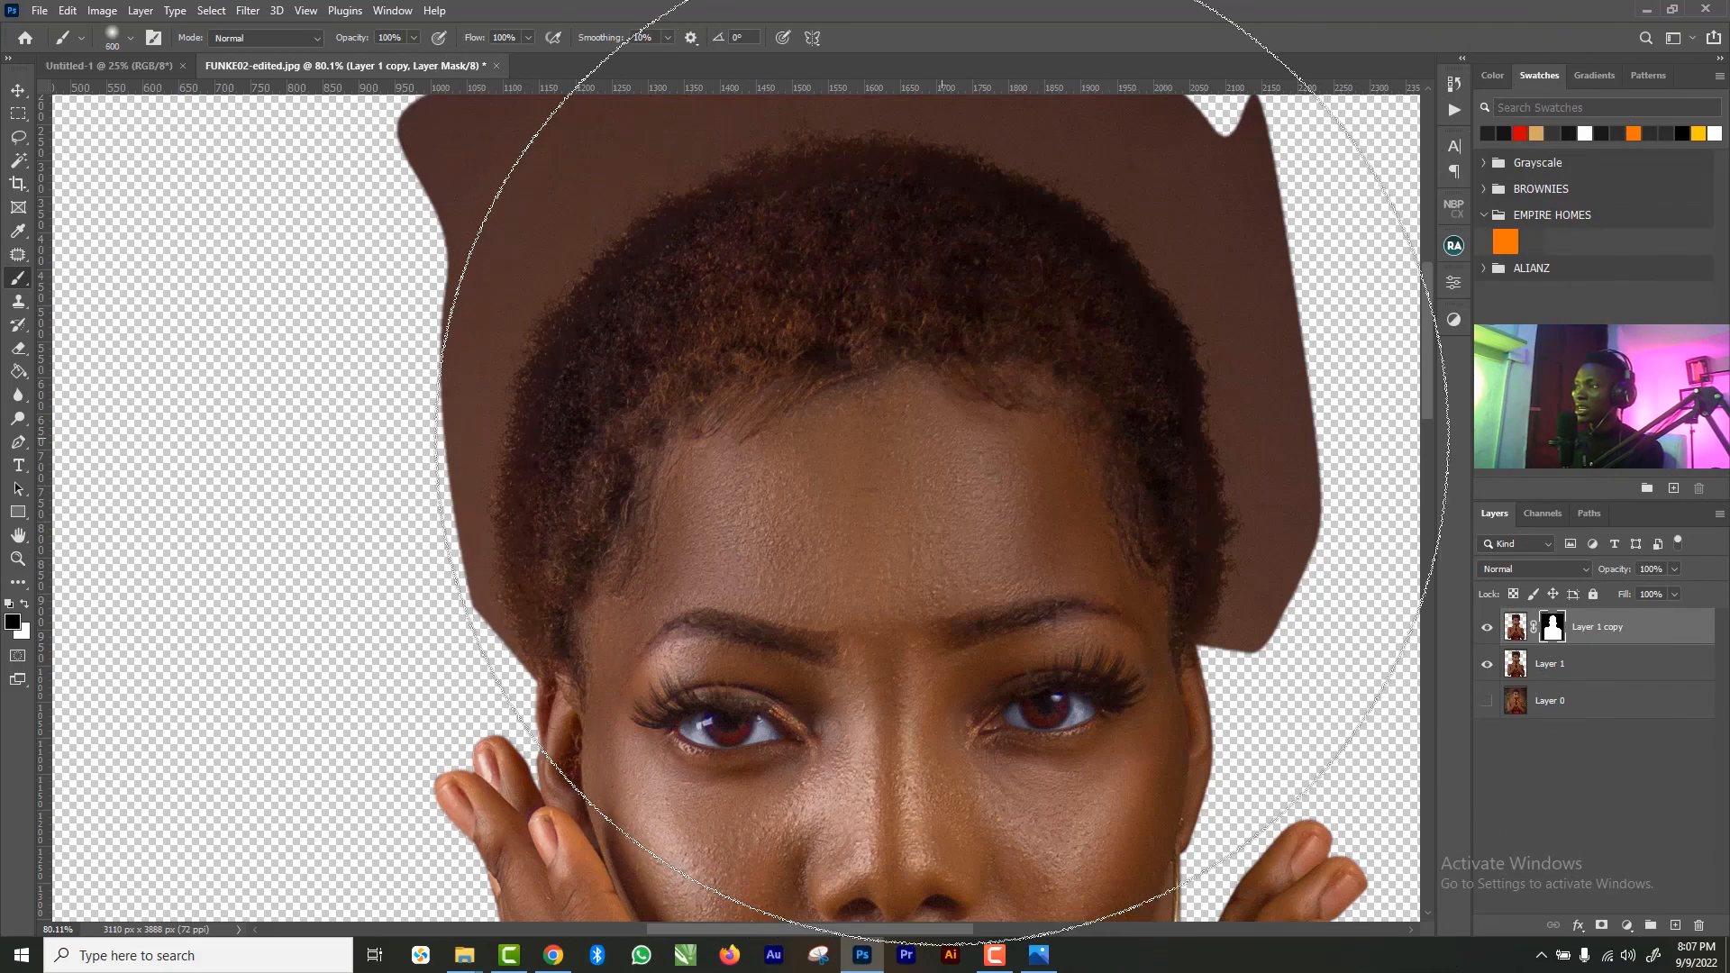
{"action": "key", "text": "bracketleft"}
{"action": "key", "text": "bracketleft"}
{"action": "key", "text": "bracketleft"}
{"action": "key", "text": "bracketleft"}
{"action": "key", "text": "bracketleft"}
{"action": "key", "text": "bracketleft"}
{"action": "key", "text": "bracketleft"}
{"action": "key", "text": "bracketleft"}
{"action": "key", "text": "bracketleft"}
{"action": "key", "text": "bracketleft"}
{"action": "key", "text": "bracketleft"}
{"action": "key", "text": "bracketleft"}
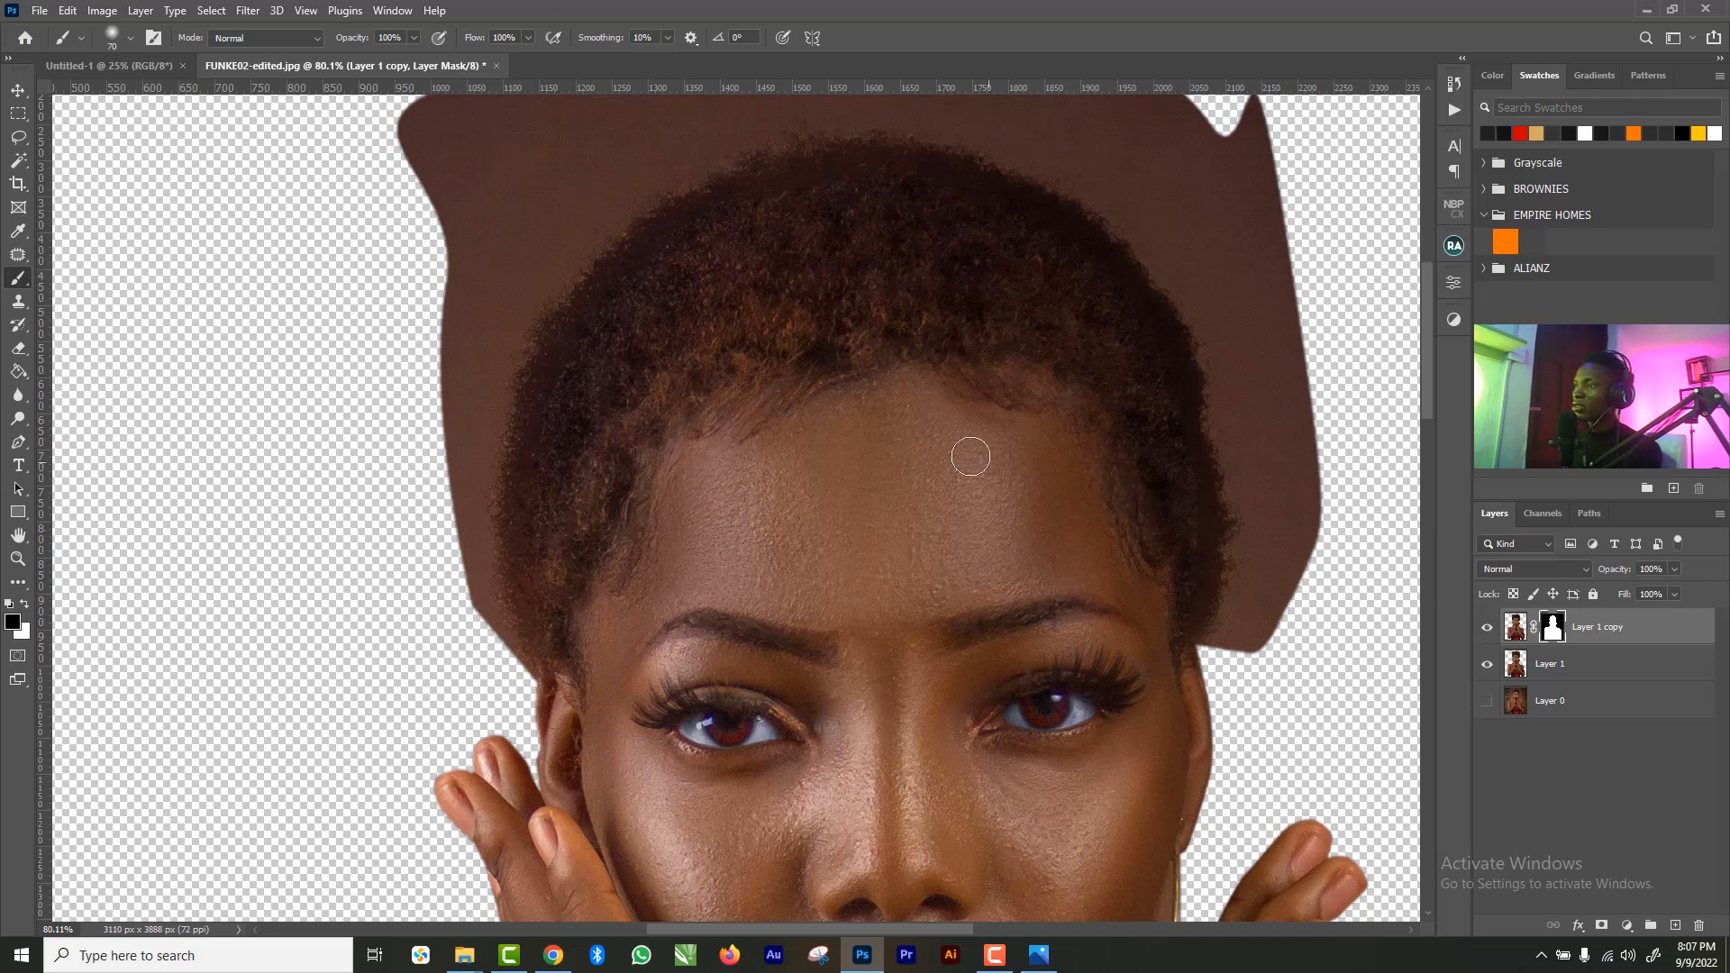
- Hide Layer 1 and paint white on the Layer 1 copy mask along the whole hair outline, from ear to ear
{"action": "key", "text": "x"}
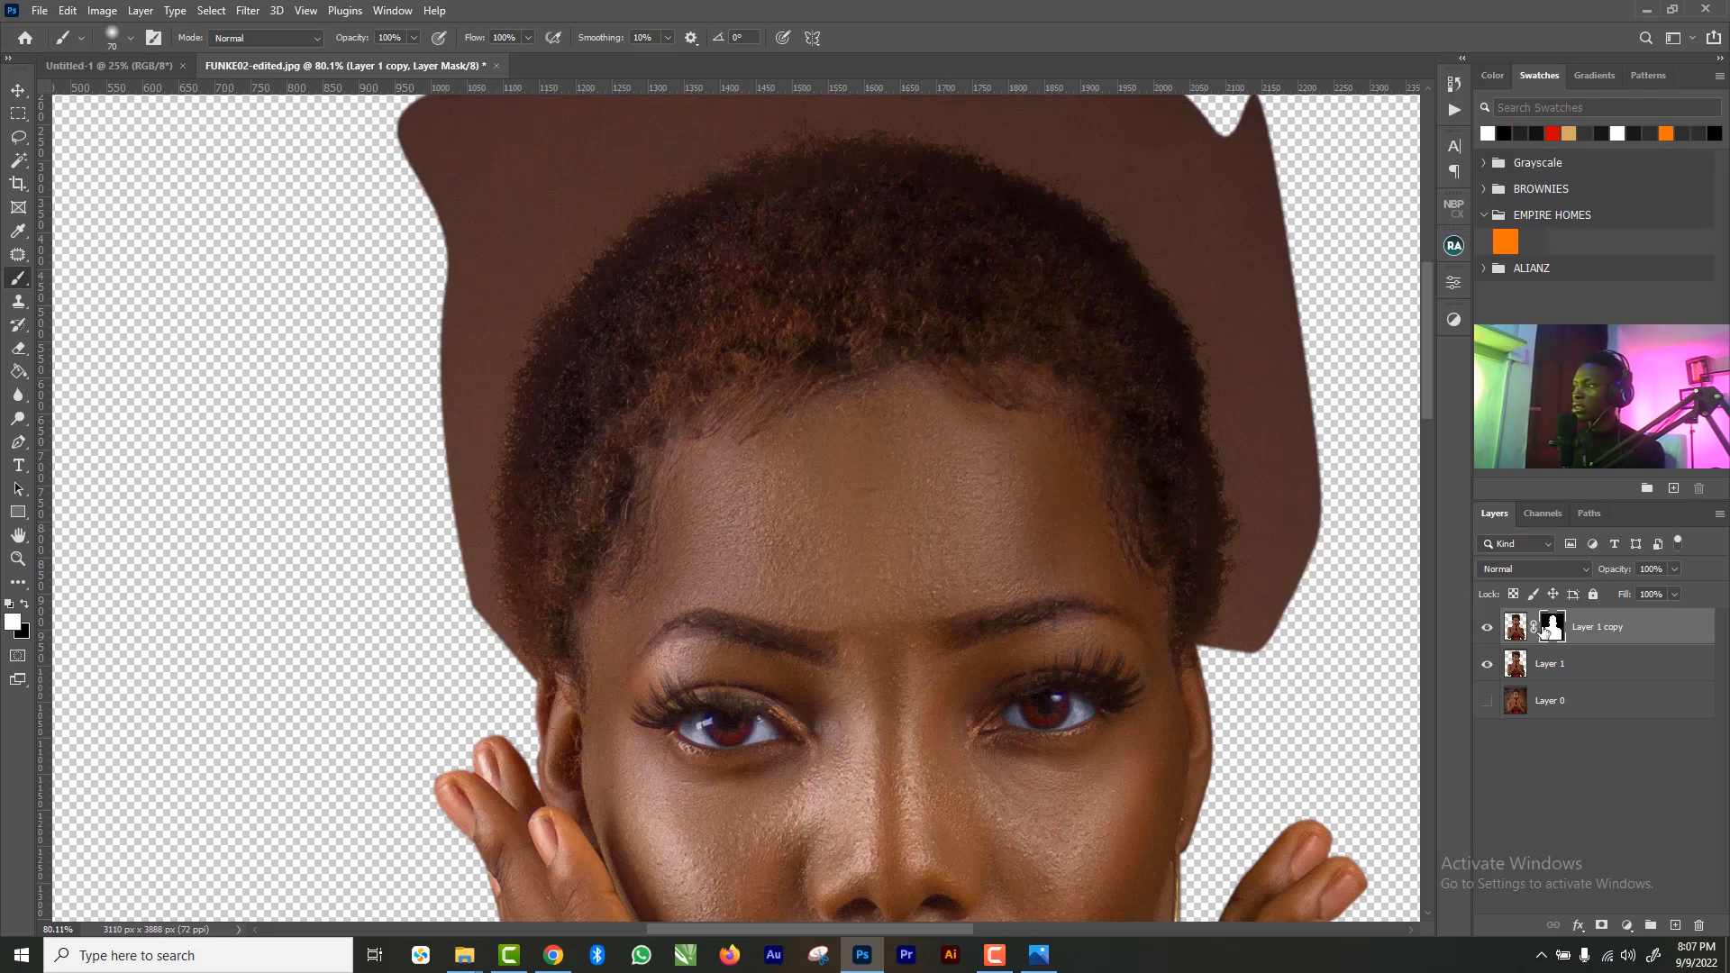
{"action": "left_click", "coordinate": [1486, 665]}
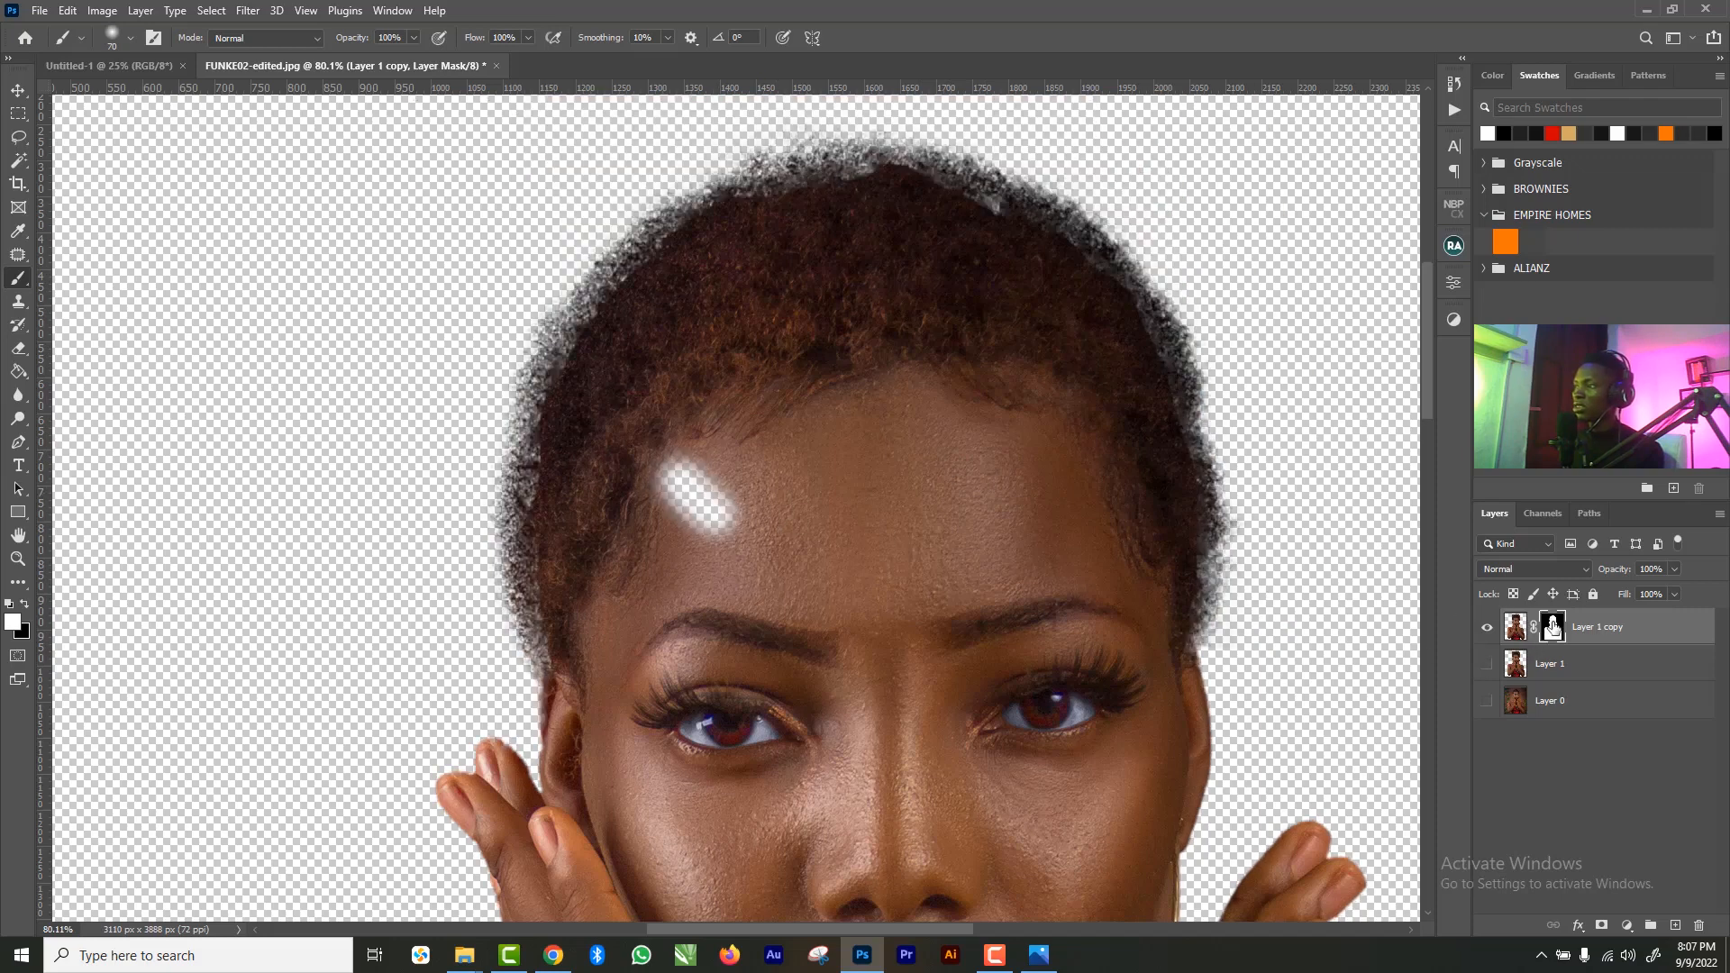
{"action": "mouse_move", "coordinate": [699, 513]}
{"action": "left_mouse_down"}
{"action": "mouse_move", "coordinate": [790, 544]}
{"action": "mouse_move", "coordinate": [698, 481]}
{"action": "mouse_move", "coordinate": [705, 516]}
{"action": "mouse_move", "coordinate": [688, 466]}
{"action": "mouse_move", "coordinate": [589, 519]}
{"action": "left_mouse_up"}
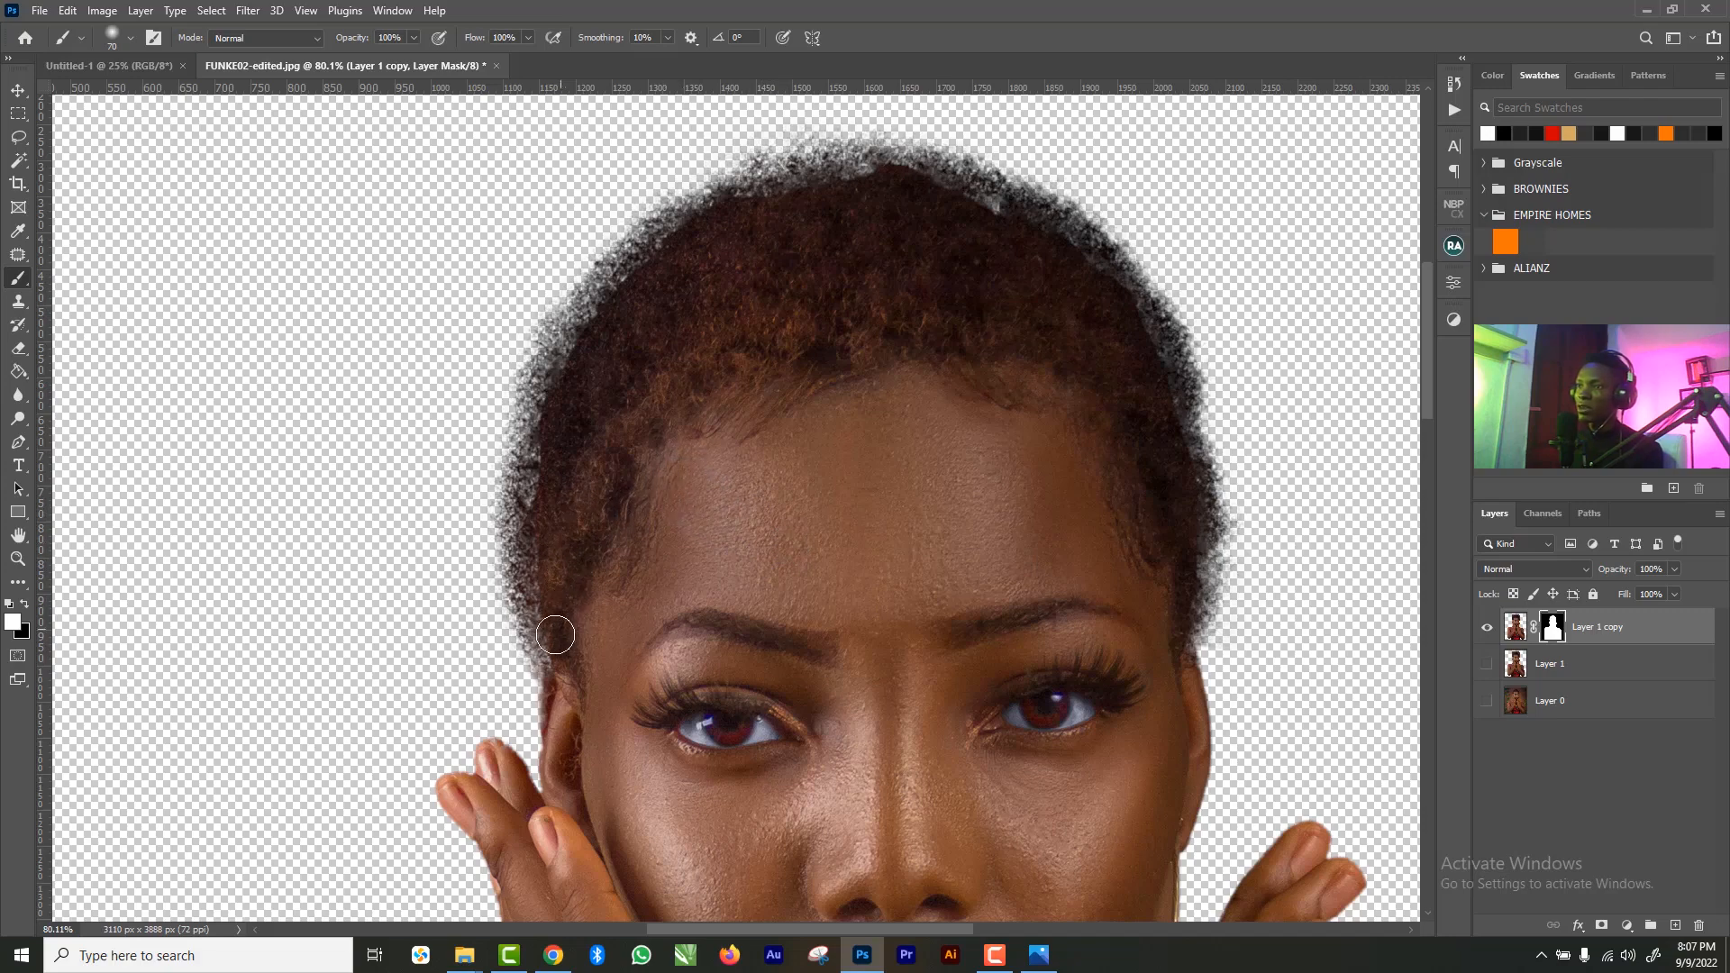
{"action": "mouse_move", "coordinate": [555, 634]}
{"action": "left_mouse_down"}
{"action": "mouse_move", "coordinate": [532, 464]}
{"action": "mouse_move", "coordinate": [590, 309]}
{"action": "mouse_move", "coordinate": [727, 201]}
{"action": "mouse_move", "coordinate": [862, 167]}
{"action": "mouse_move", "coordinate": [974, 182]}
{"action": "mouse_move", "coordinate": [1124, 289]}
{"action": "mouse_move", "coordinate": [1170, 375]}
{"action": "mouse_move", "coordinate": [1198, 506]}
{"action": "mouse_move", "coordinate": [1180, 628]}
{"action": "left_mouse_up"}
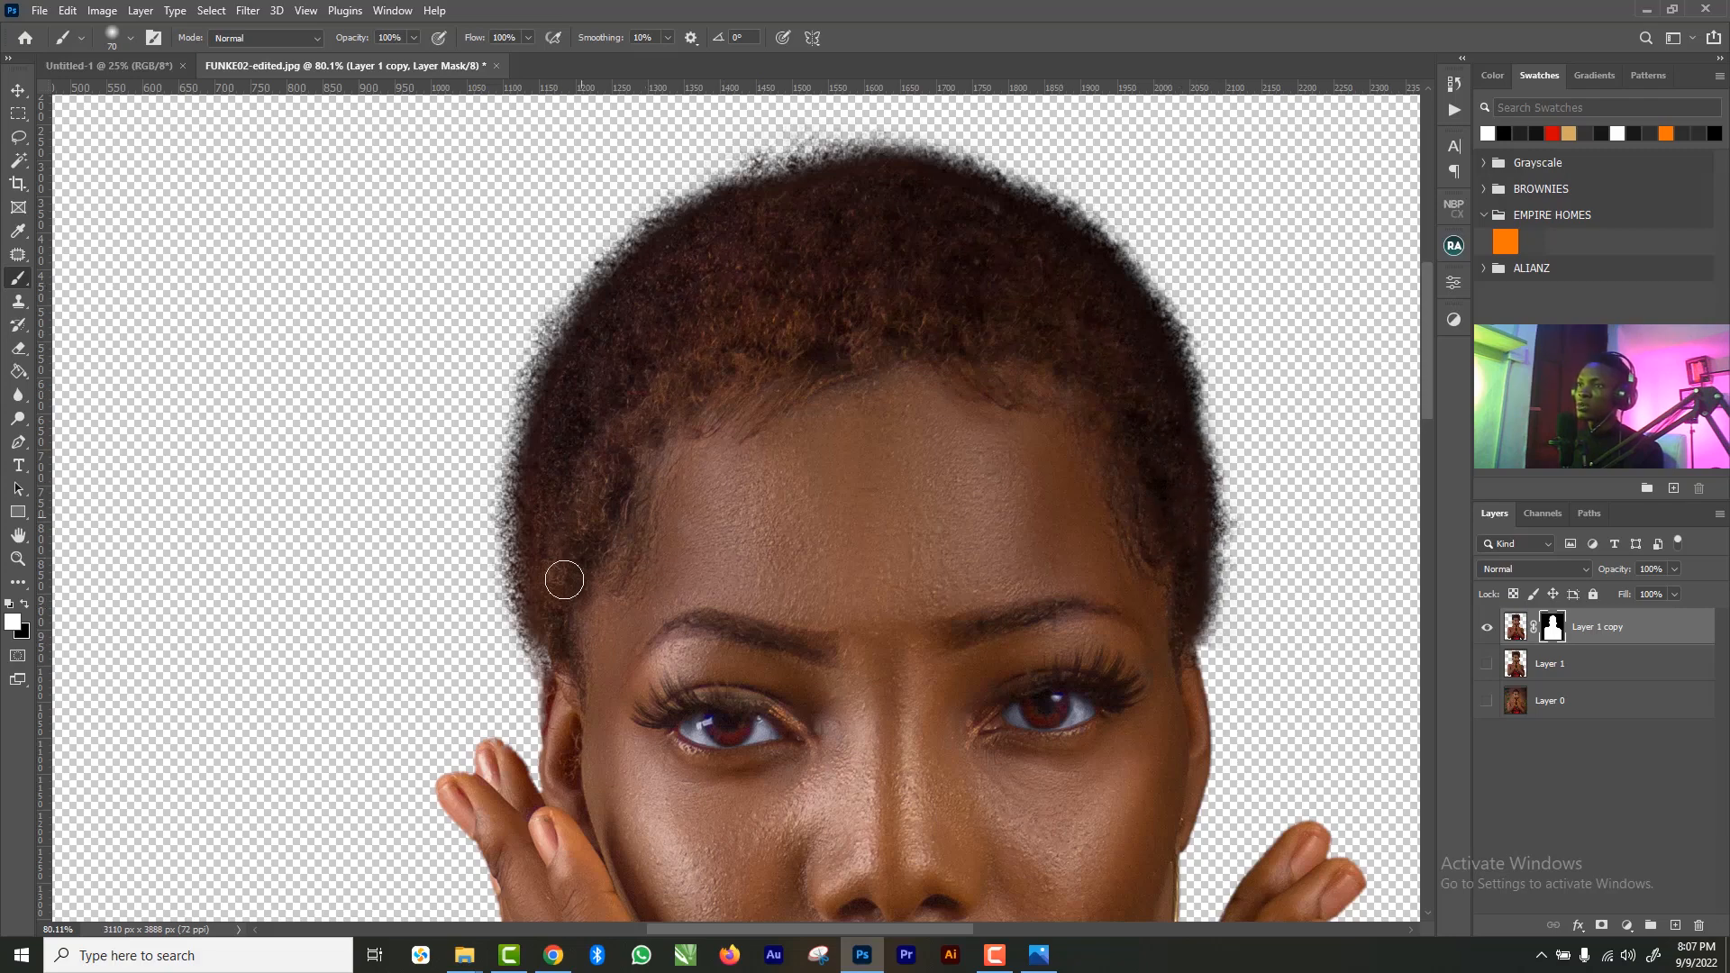
- Check the full cutout, then convert Layer 1 copy to a smart object
{"action": "key", "text": "z"}
{"action": "left_click_drag", "start_coordinate": [869, 707], "coordinate": [764, 605]}
{"action": "key", "text": "v"}
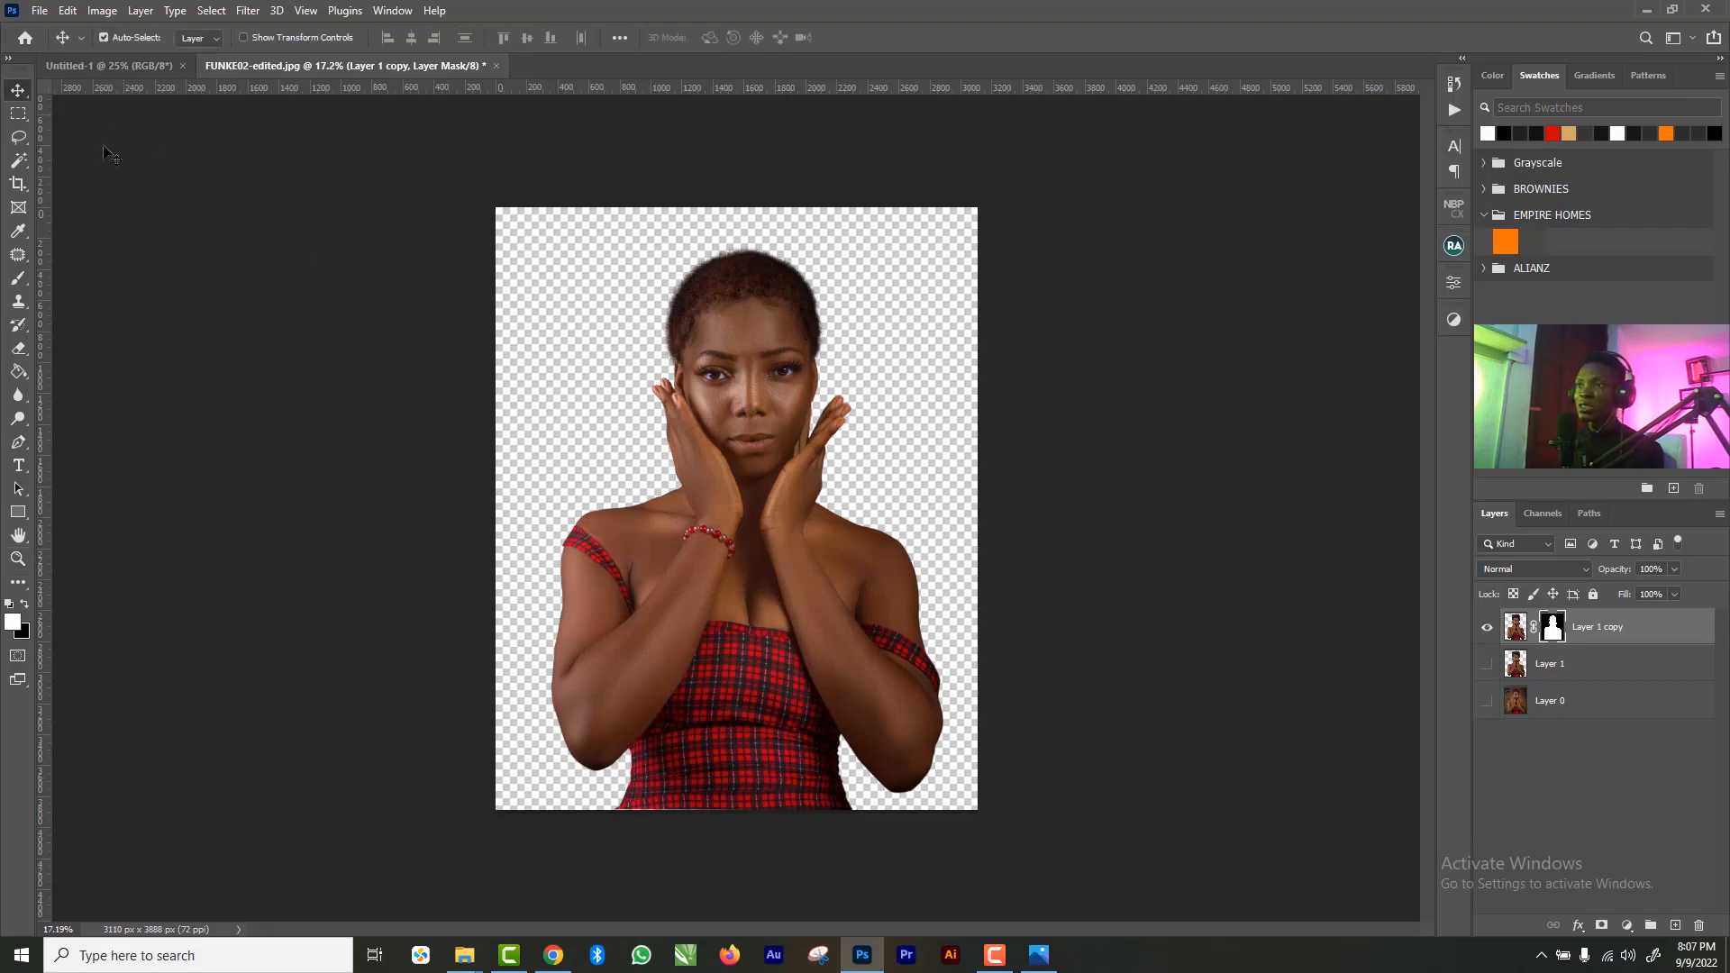
{"action": "key", "text": "z"}
{"action": "left_click_drag", "start_coordinate": [565, 657], "coordinate": [750, 515]}
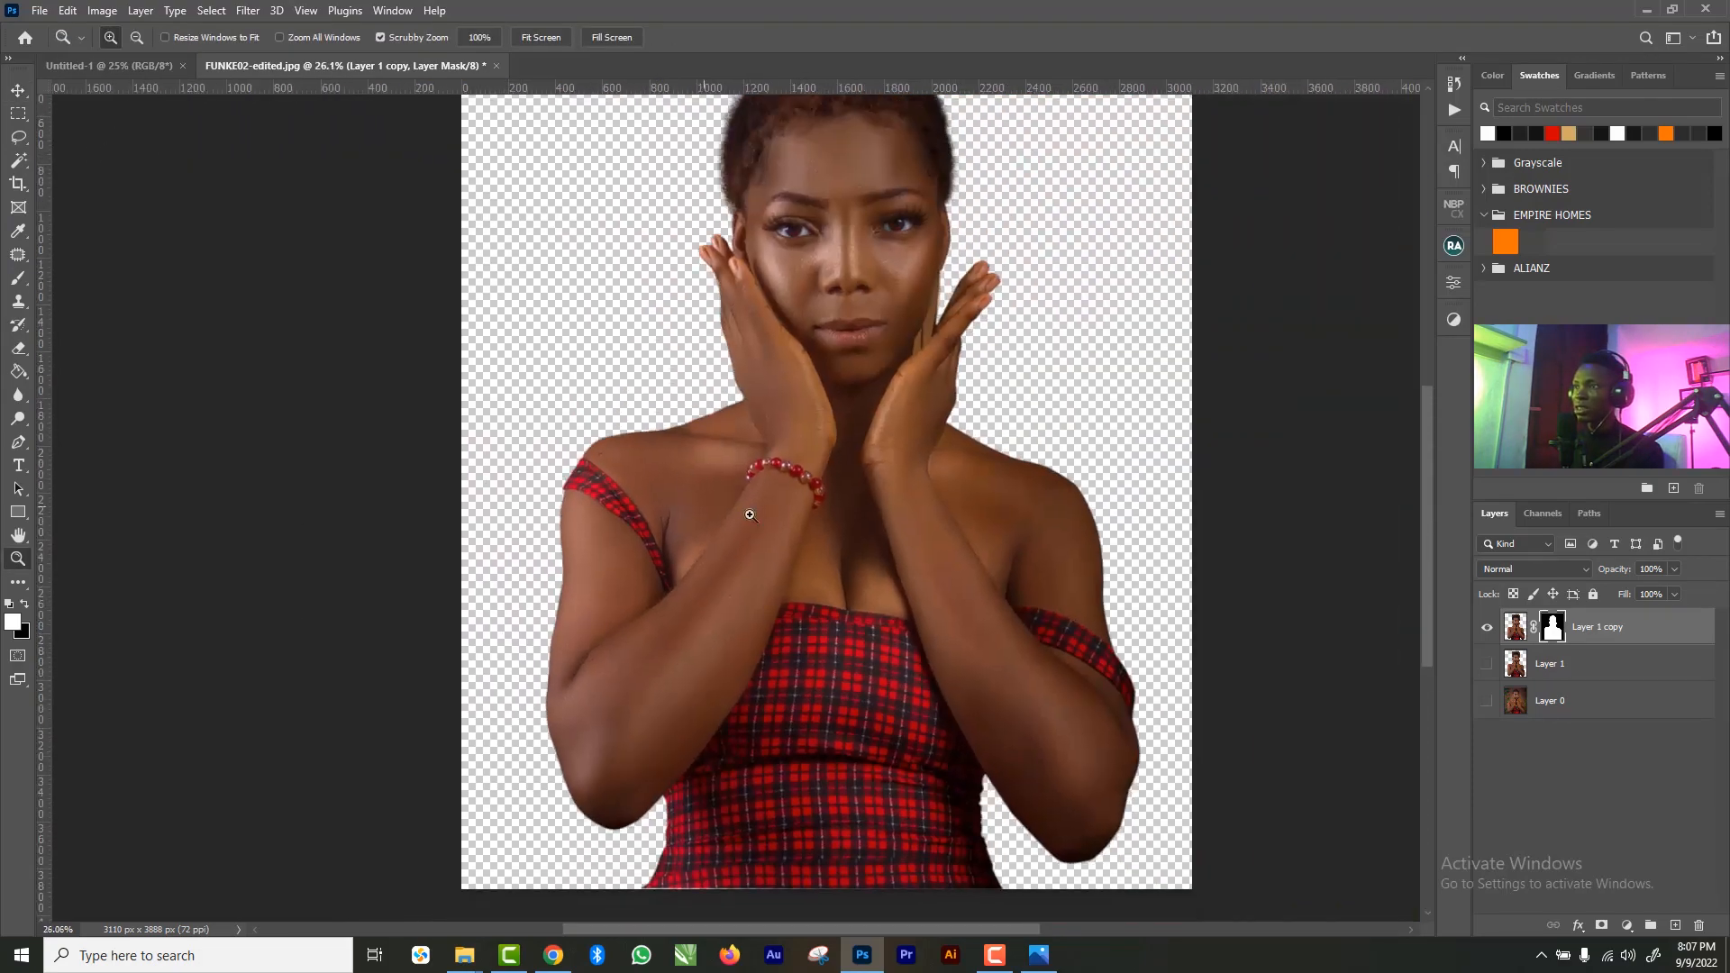
{"action": "right_click", "coordinate": [1619, 635]}
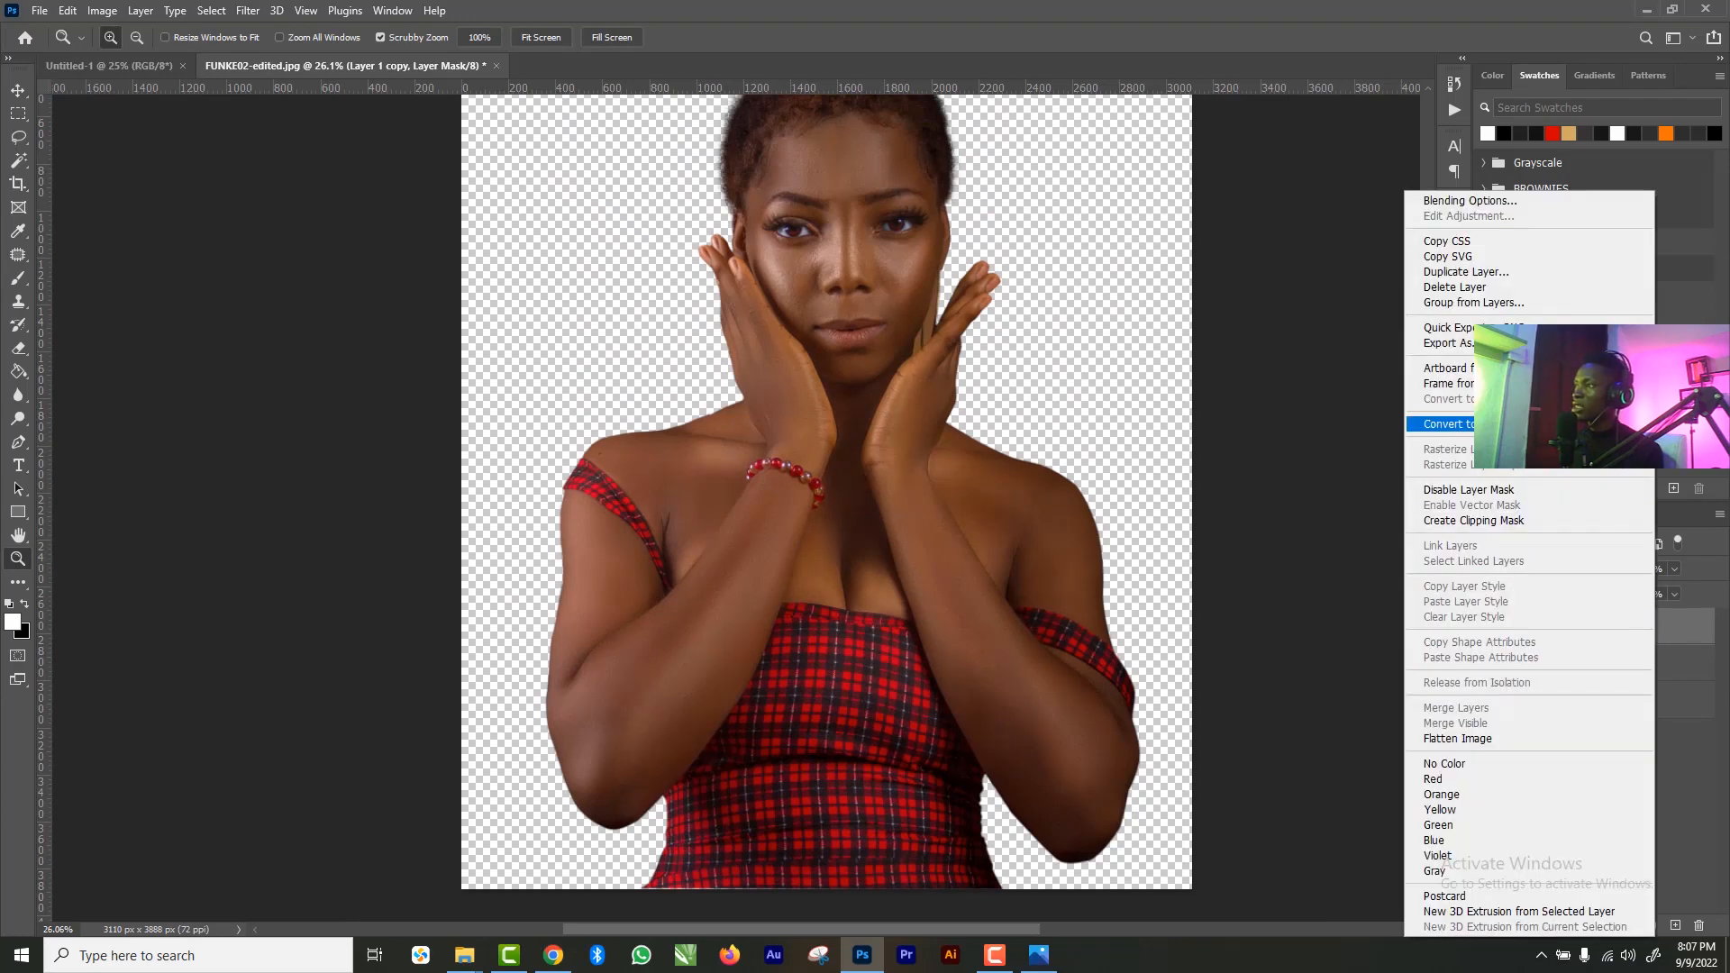
{"action": "left_click", "coordinate": [1586, 423]}
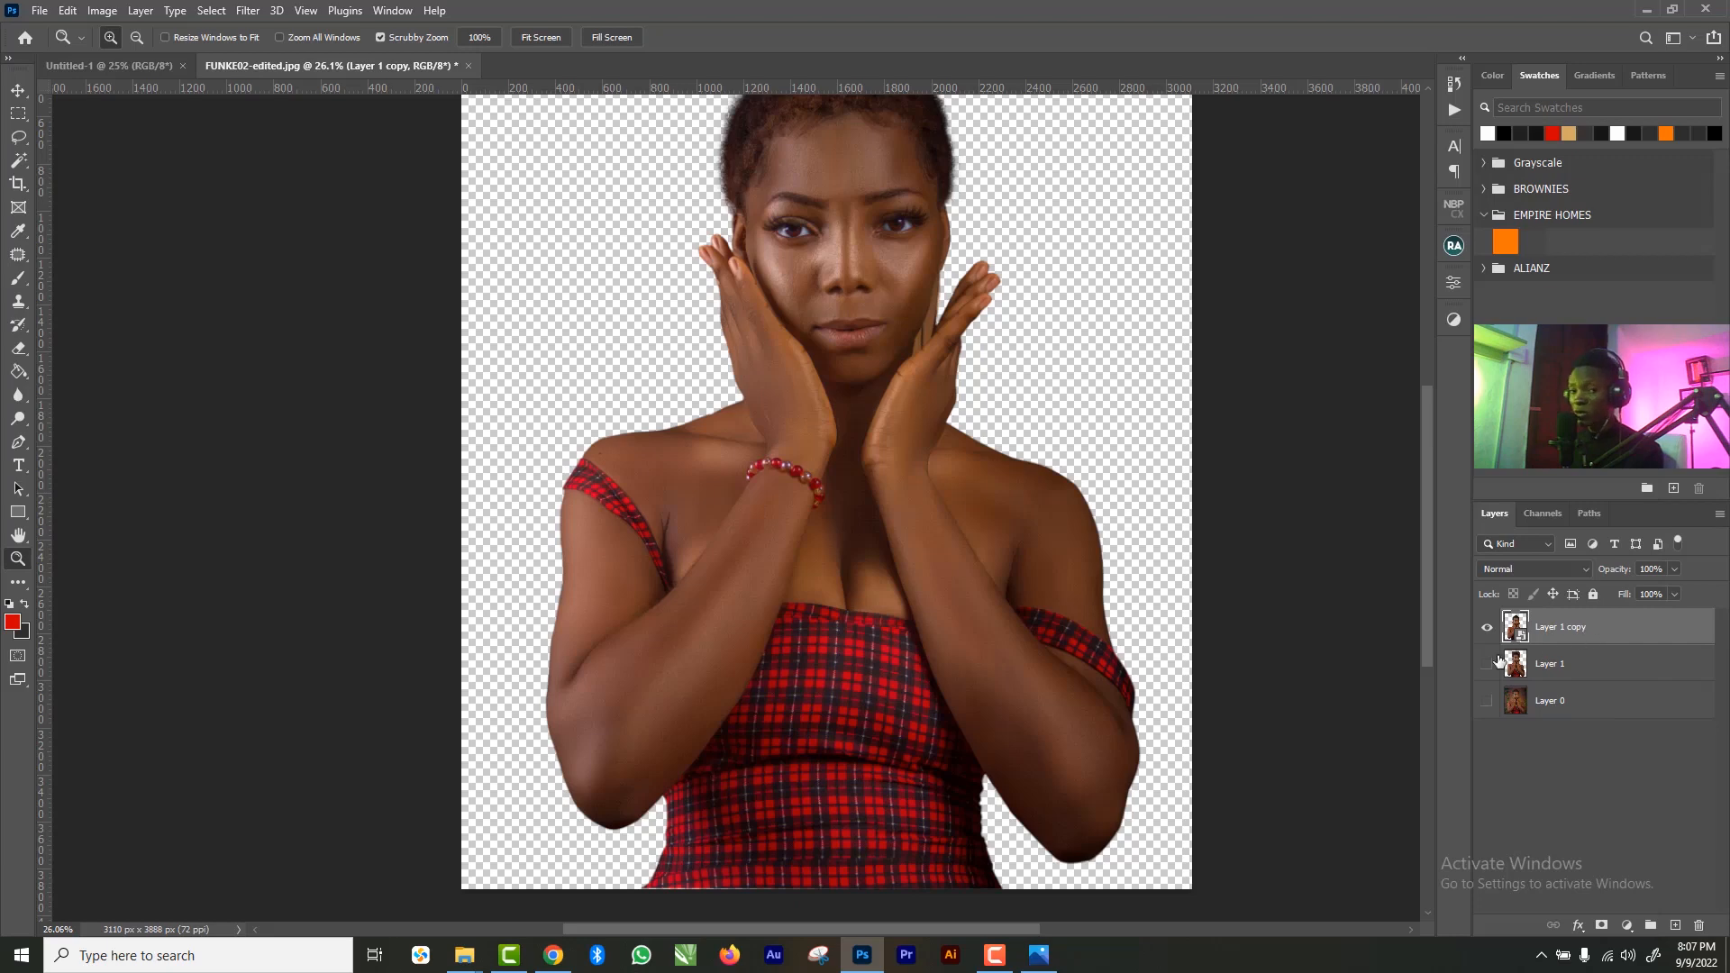
- Load the woman's cutout as a selection and contract it by 1 pixel
{"action": "scroll", "coordinate": [819, 501], "scroll_direction": "down", "scroll_amount": 4}
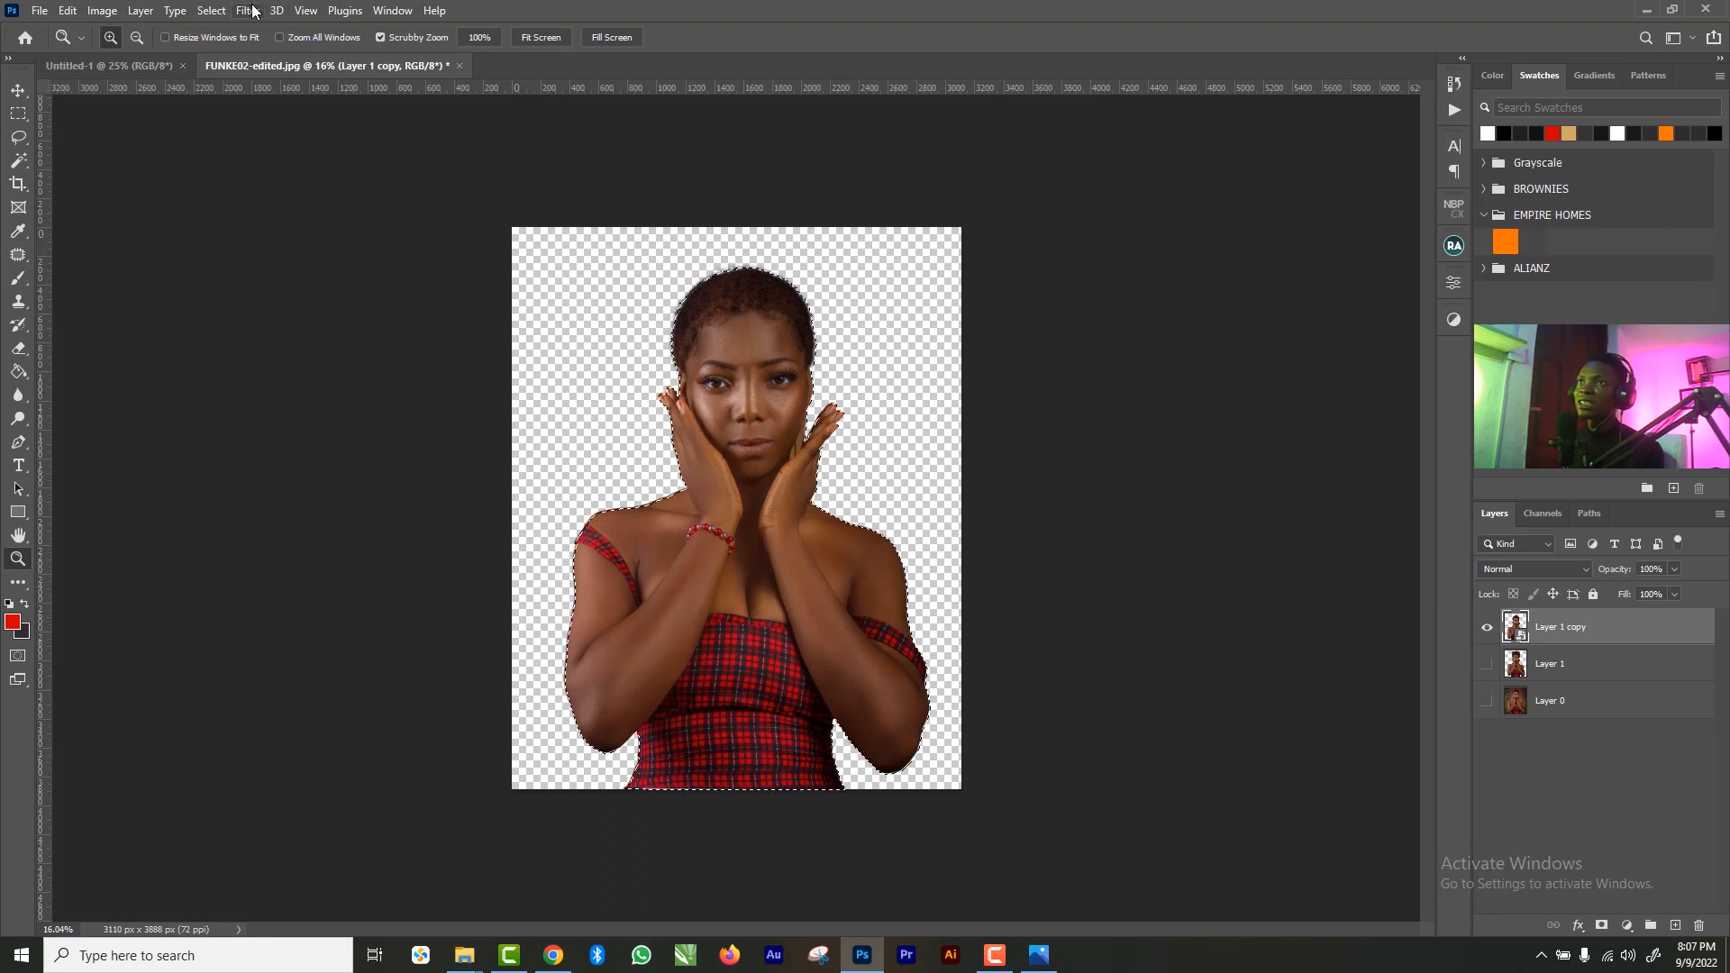
{"action": "left_click", "coordinate": [210, 10]}
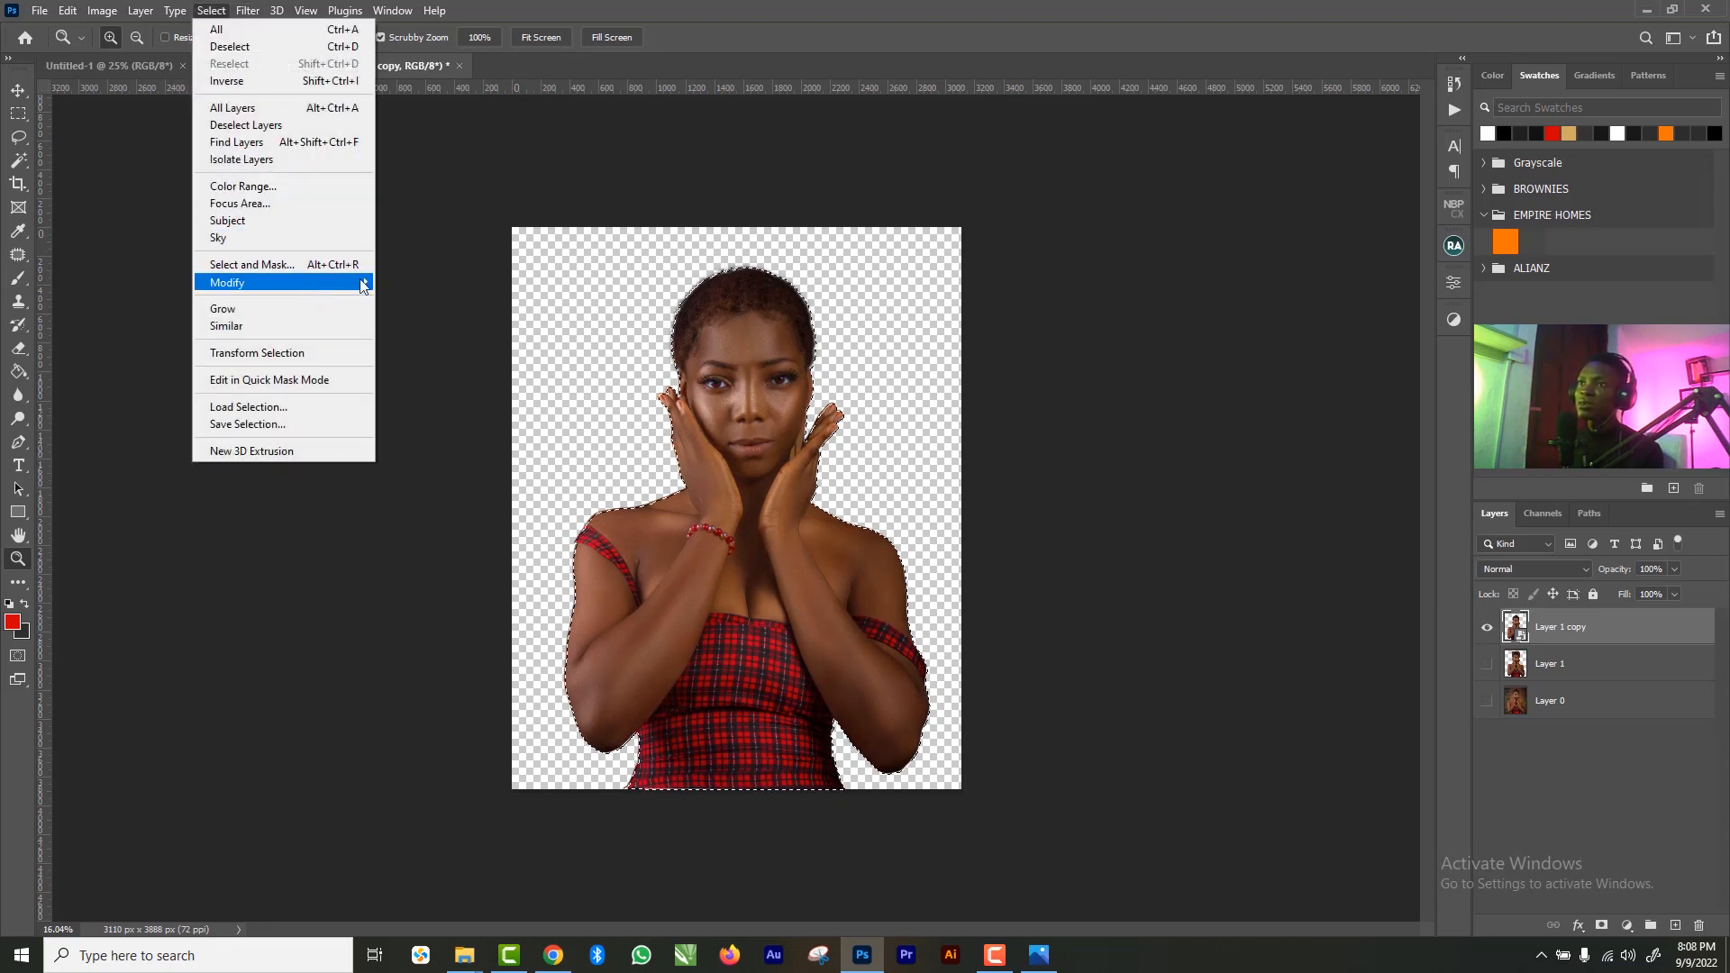
{"action": "mouse_move", "coordinate": [356, 283]}
{"action": "left_click", "coordinate": [417, 332]}
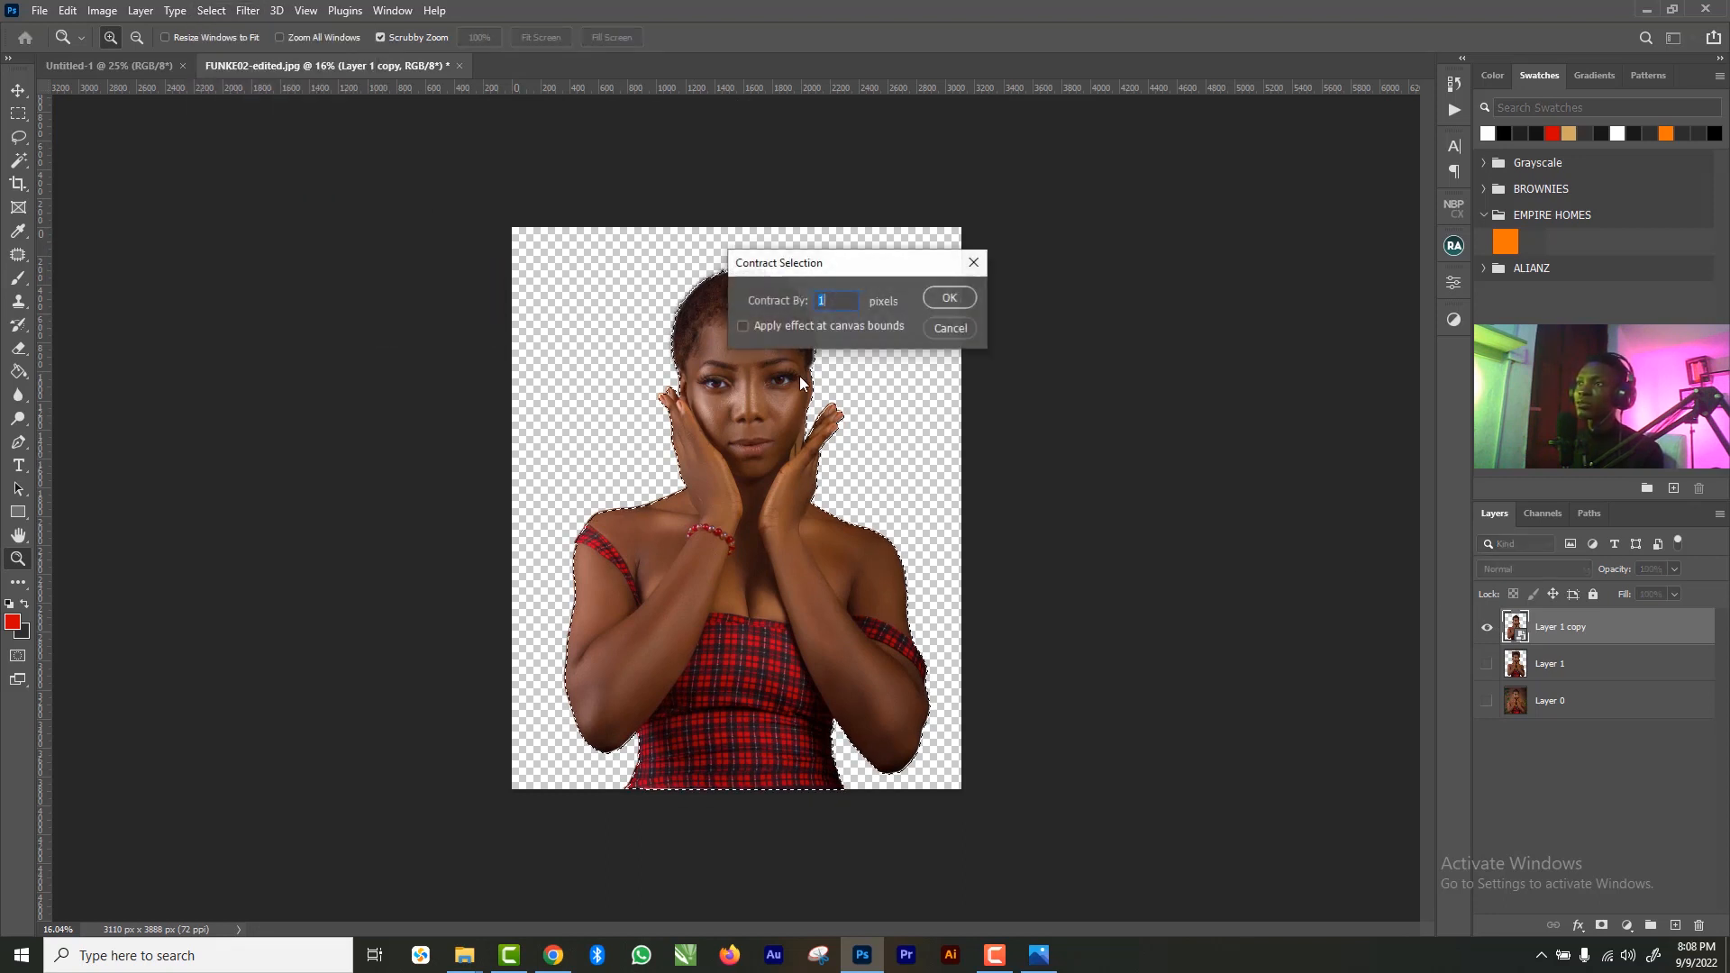
{"action": "left_click", "coordinate": [933, 298]}
- Feather the selection by 1.5 pixels and add it as a layer mask on Layer 1 copy
{"action": "left_click", "coordinate": [247, 10]}
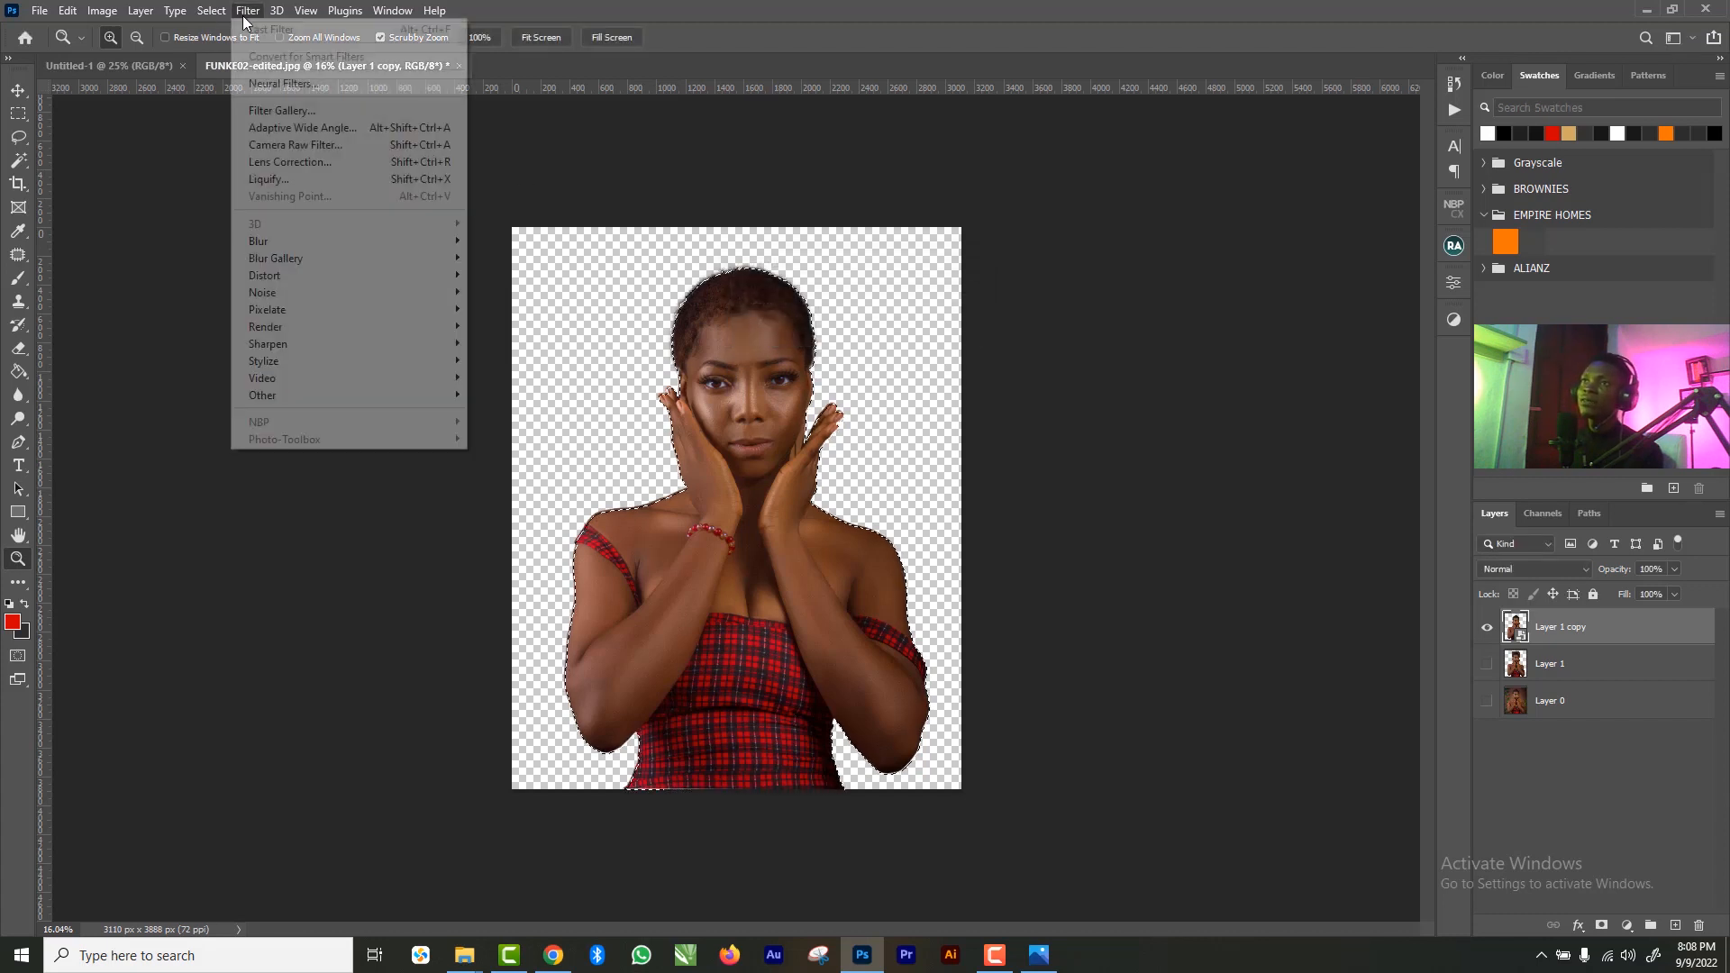
{"action": "mouse_move", "coordinate": [211, 10]}
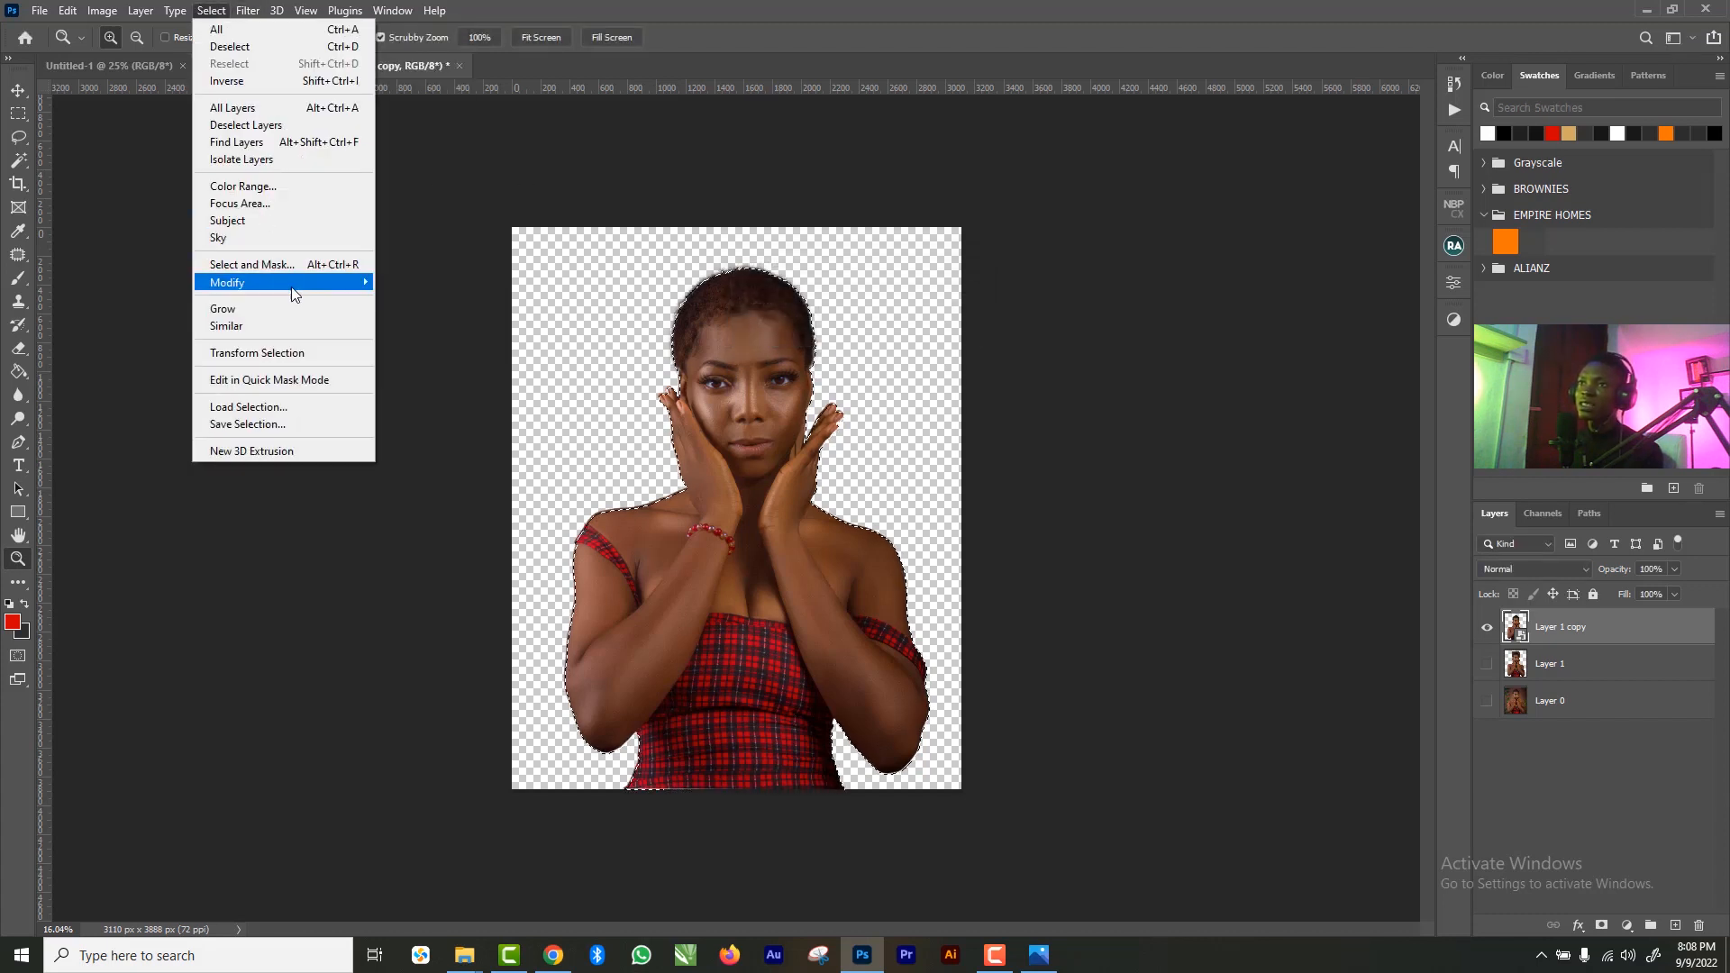
{"action": "mouse_move", "coordinate": [354, 289]}
{"action": "left_click", "coordinate": [416, 349]}
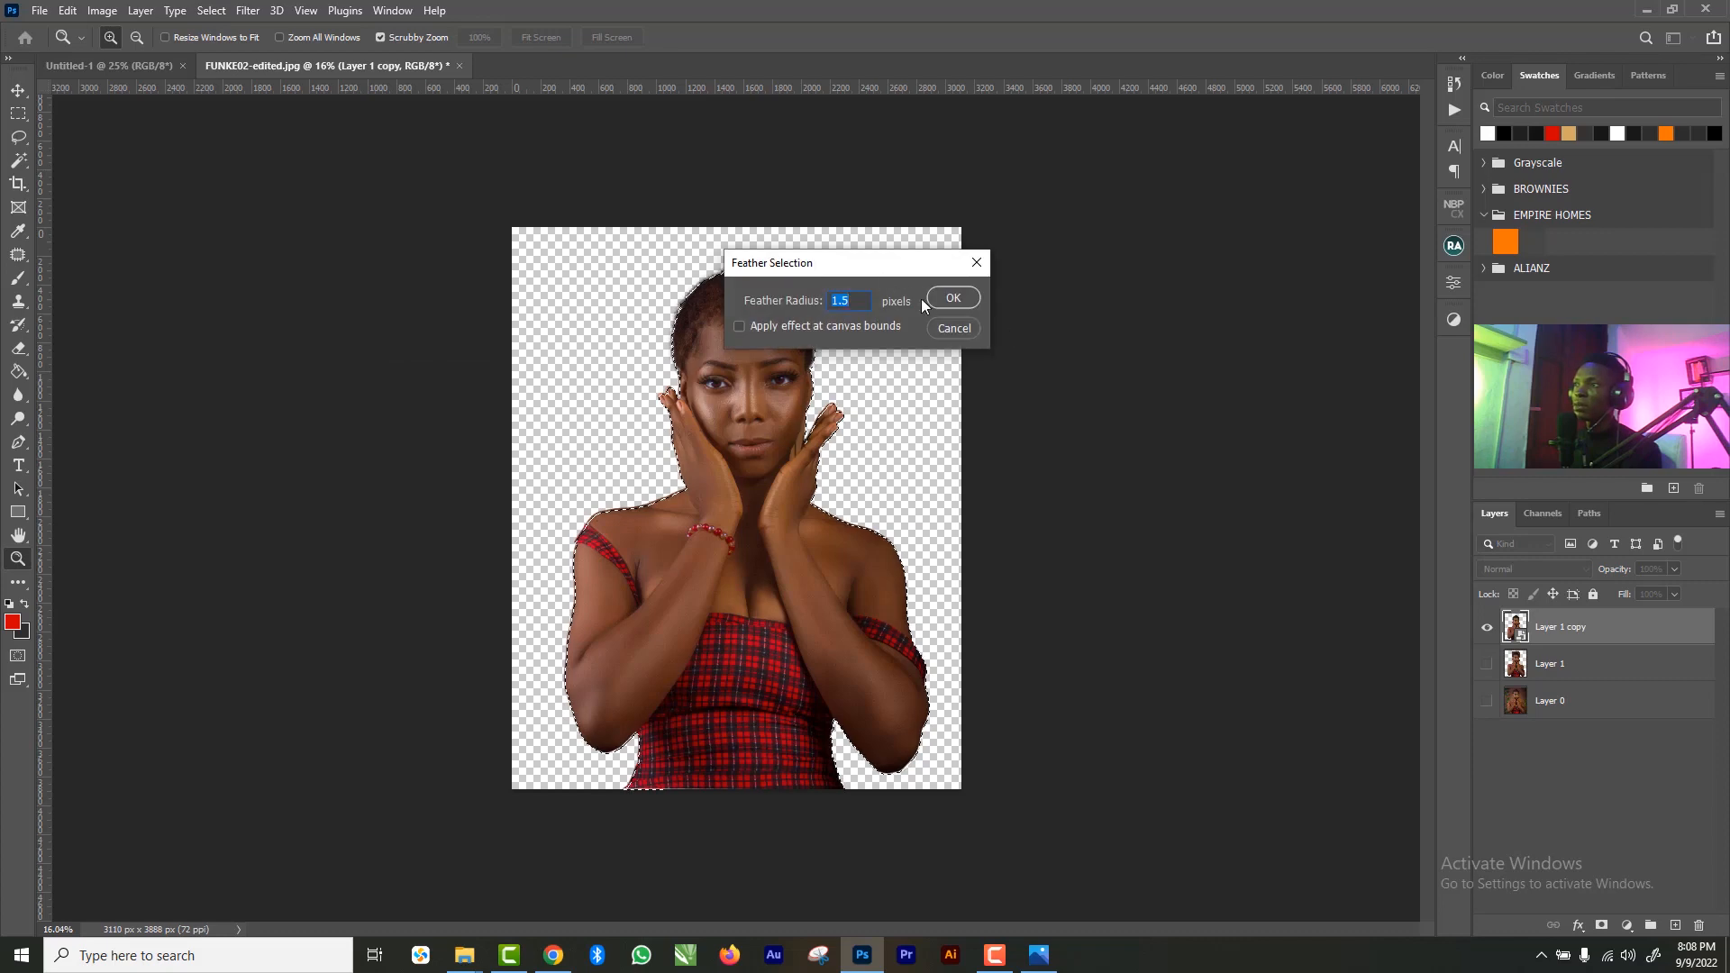
{"action": "left_click", "coordinate": [951, 298]}
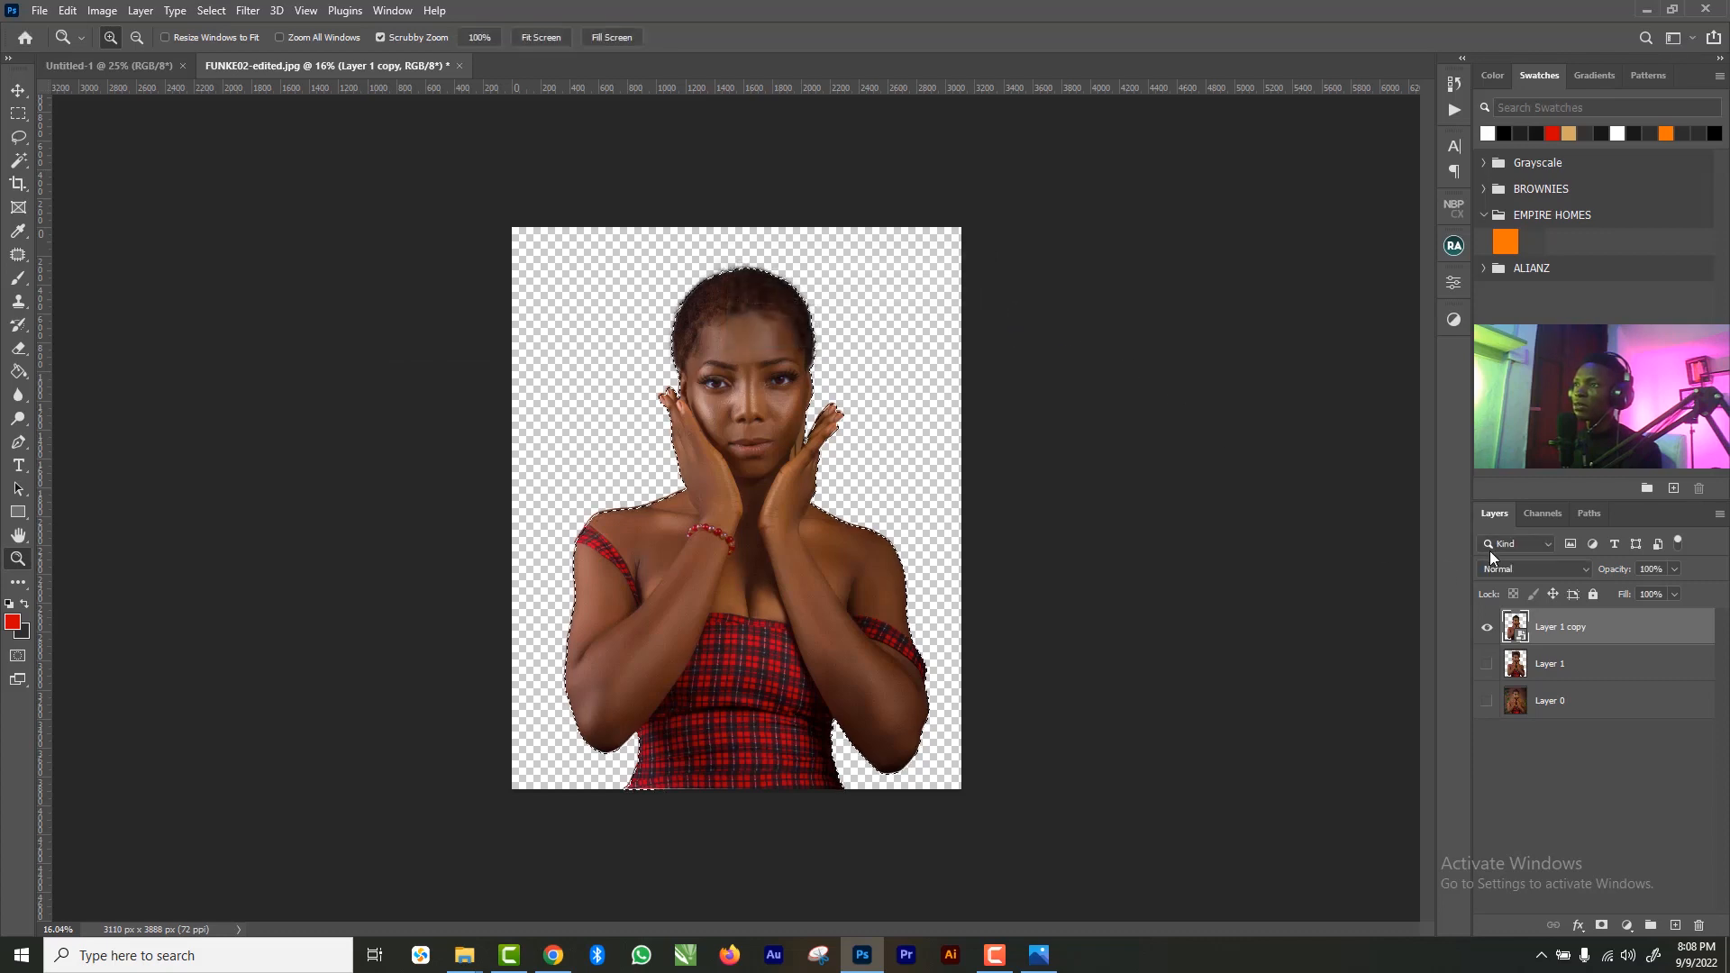
{"action": "left_click", "coordinate": [1601, 926]}
{"action": "mouse_move", "coordinate": [613, 553]}
{"action": "left_mouse_down"}
{"action": "mouse_move", "coordinate": [654, 590]}
{"action": "mouse_move", "coordinate": [606, 547]}
{"action": "left_mouse_up"}
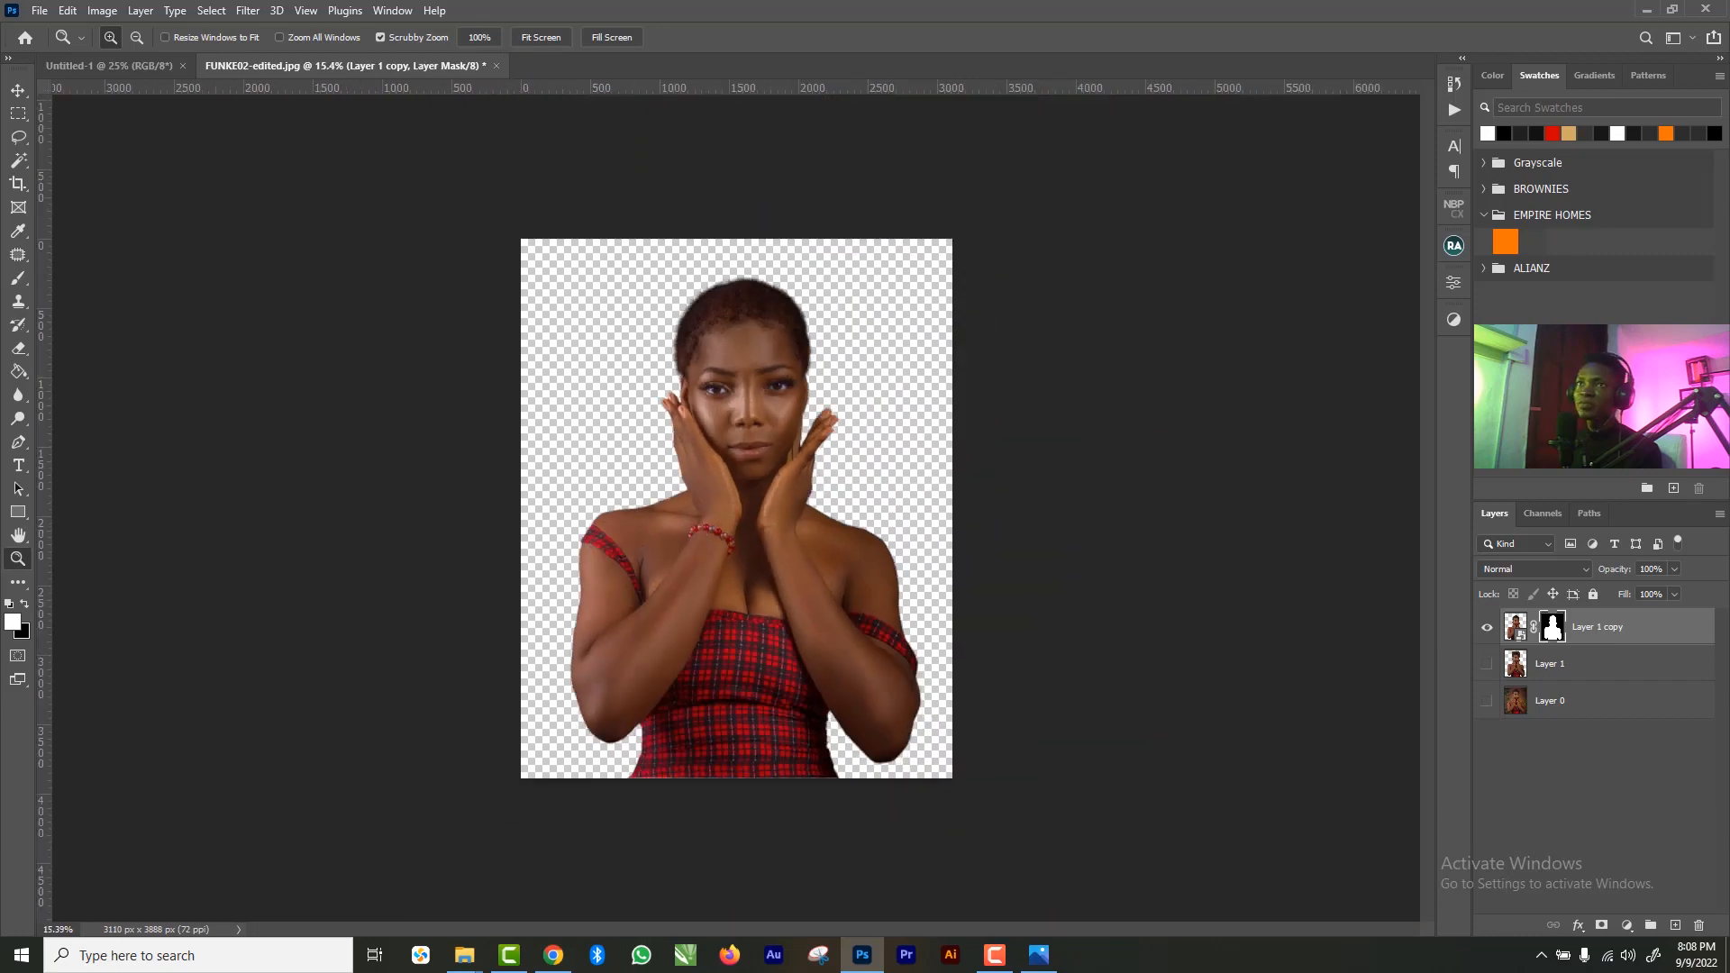
- Bring the masked woman from FUNKE02-edited.jpg into the blank white Untitled-1 document
{"action": "left_click", "coordinate": [18, 90]}
{"action": "left_click", "coordinate": [127, 67]}
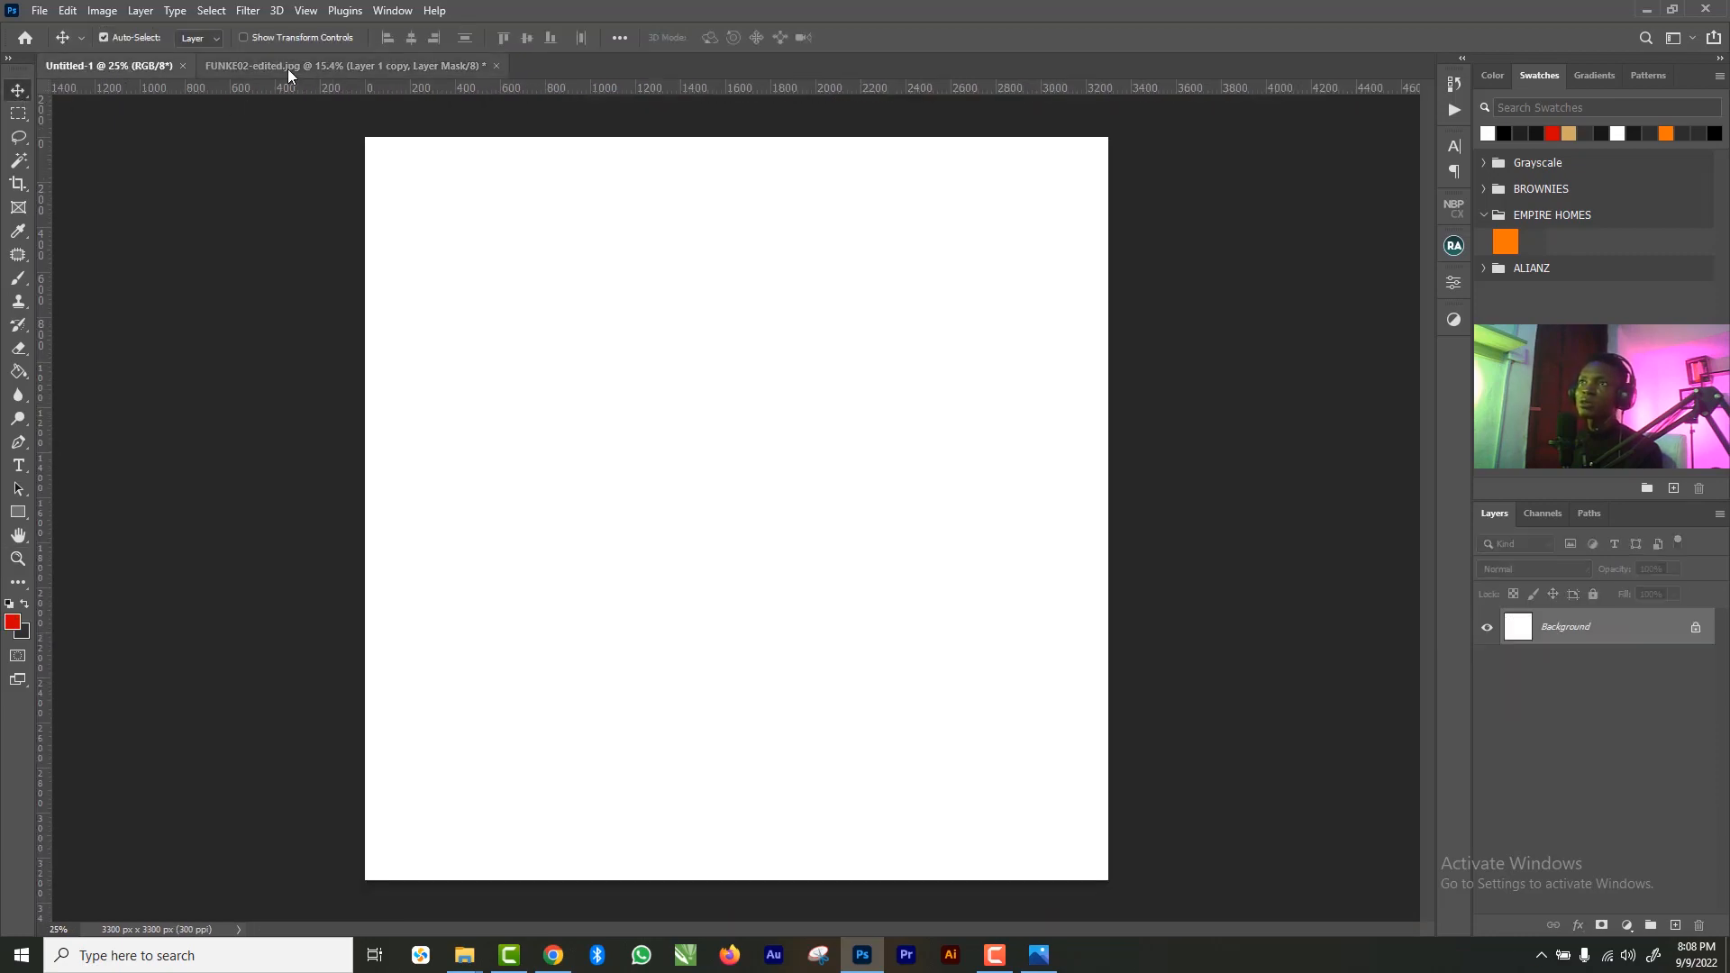
{"action": "left_click", "coordinate": [288, 69]}
{"action": "left_click_drag", "start_coordinate": [721, 560], "coordinate": [791, 635]}
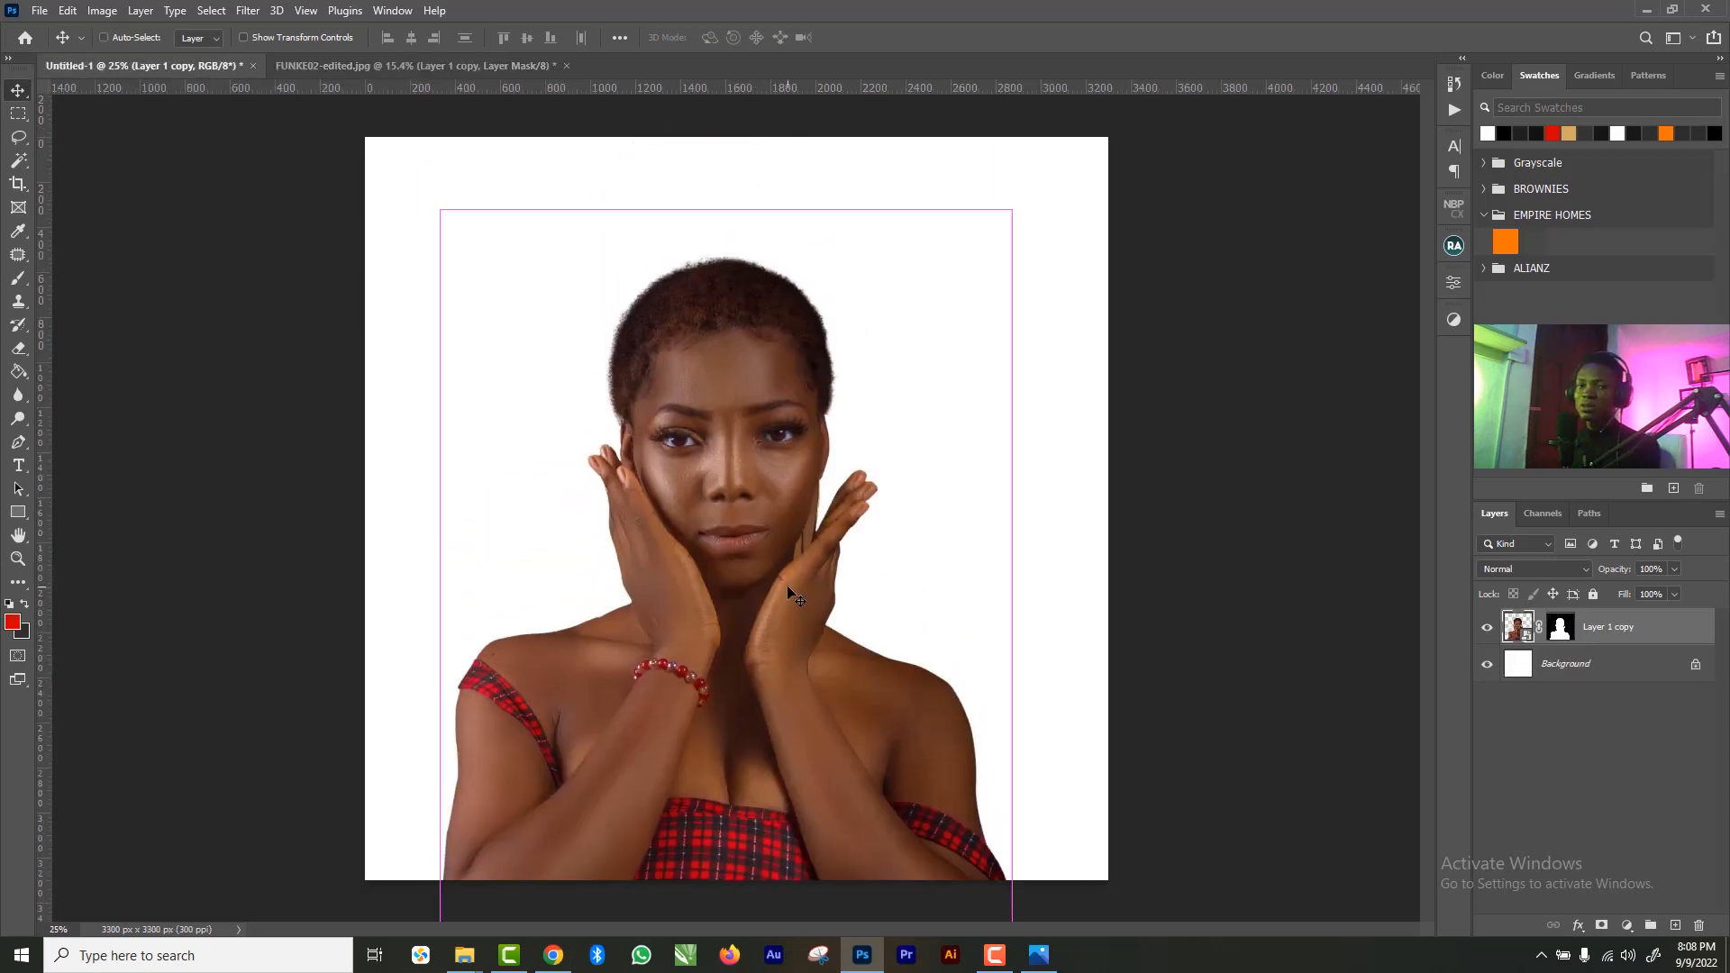
- Scale the woman up proportionally to about 108% and position her against the lower edge of the white canvas
{"action": "key", "text": "ctrl+t"}
{"action": "left_click_drag", "start_coordinate": [1012, 211], "coordinate": [1059, 137]}
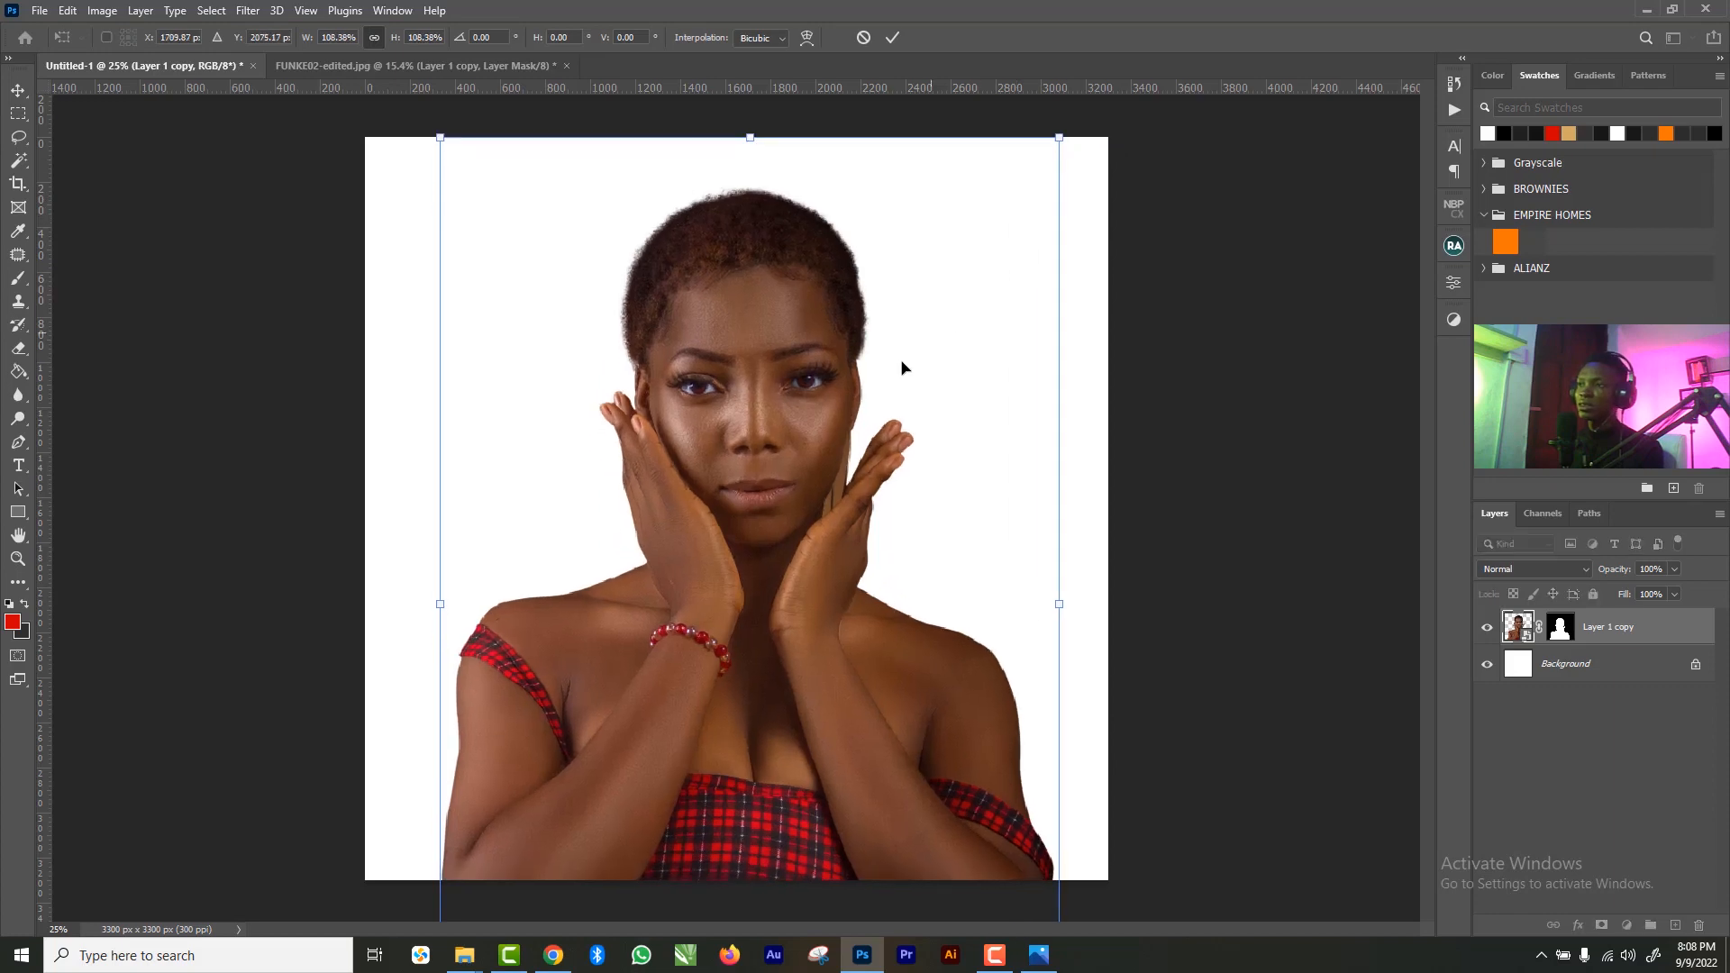
{"action": "left_click_drag", "start_coordinate": [902, 367], "coordinate": [897, 440]}
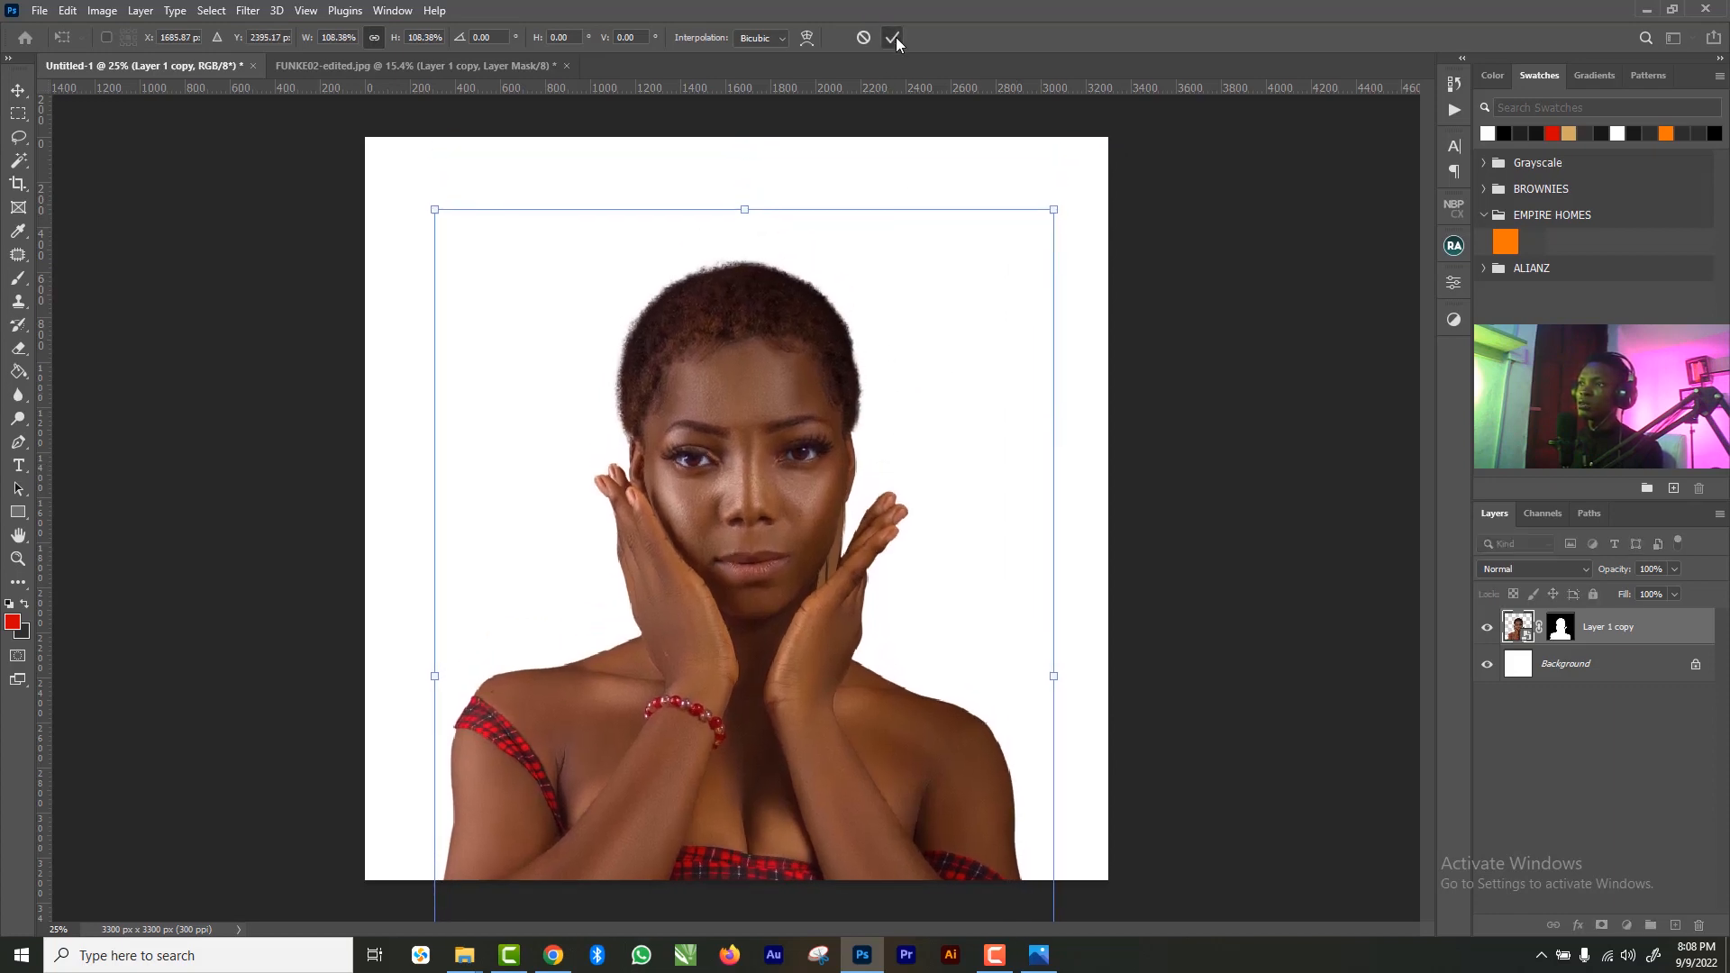
{"action": "left_click", "coordinate": [893, 37]}
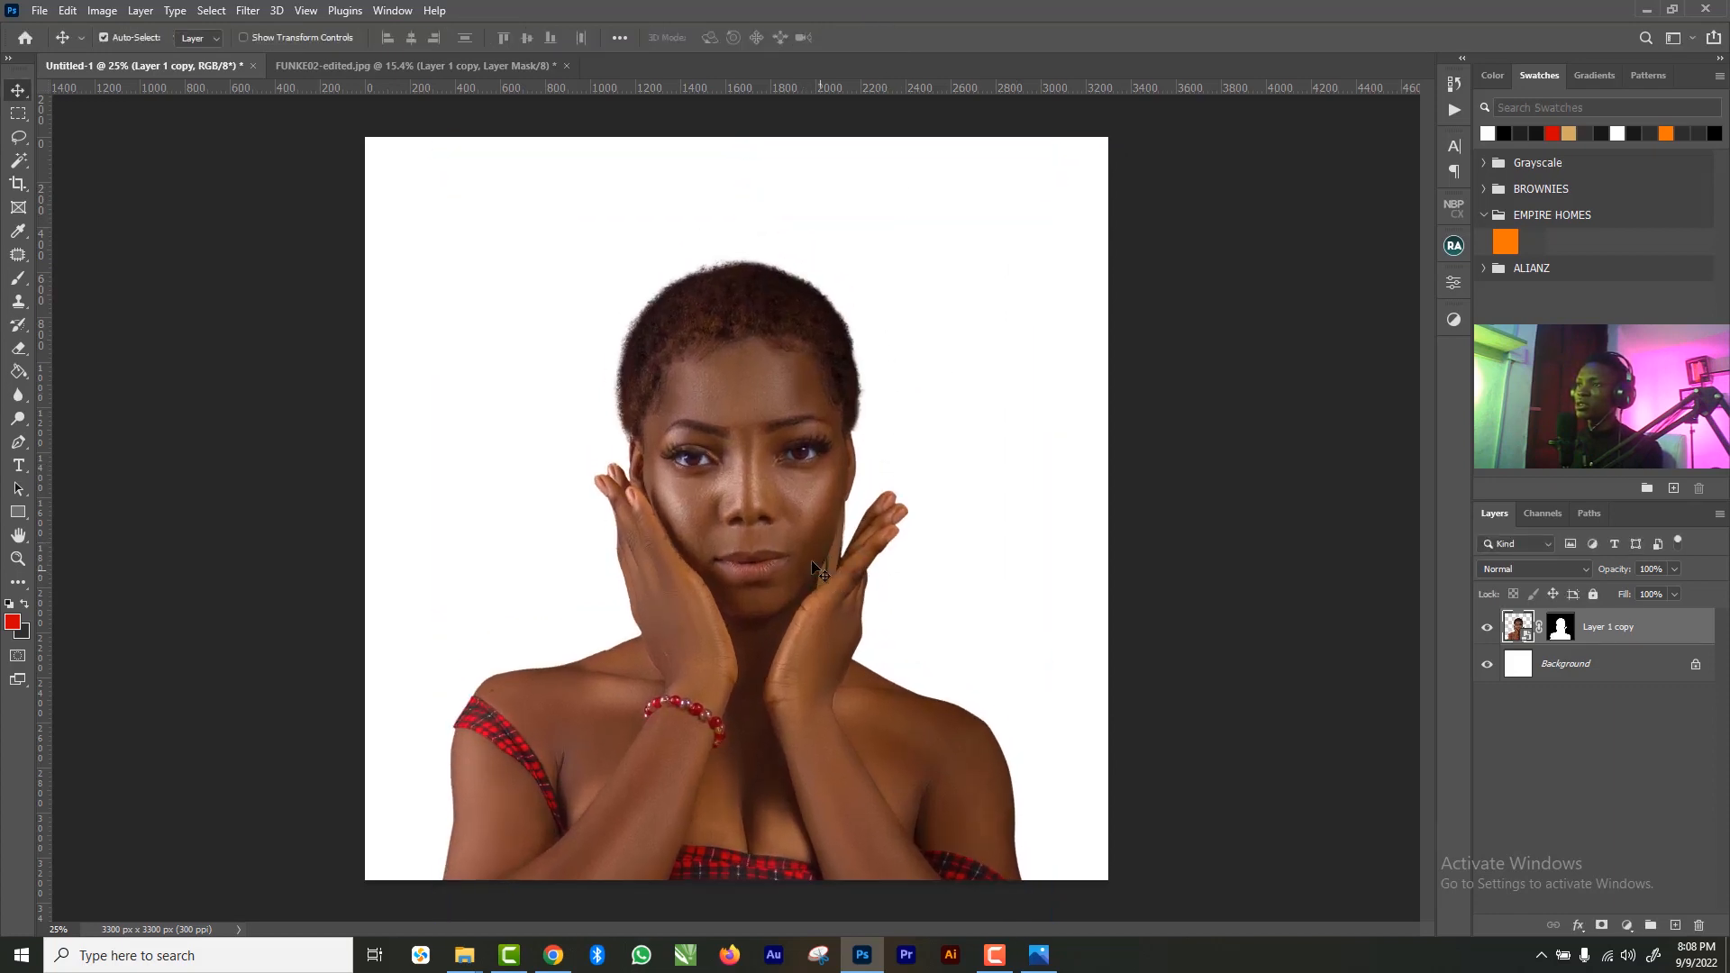
- Rasterize Layer 1 copy and apply its layer mask permanently
{"action": "key", "text": "z"}
{"action": "left_click_drag", "start_coordinate": [814, 568], "coordinate": [977, 581]}
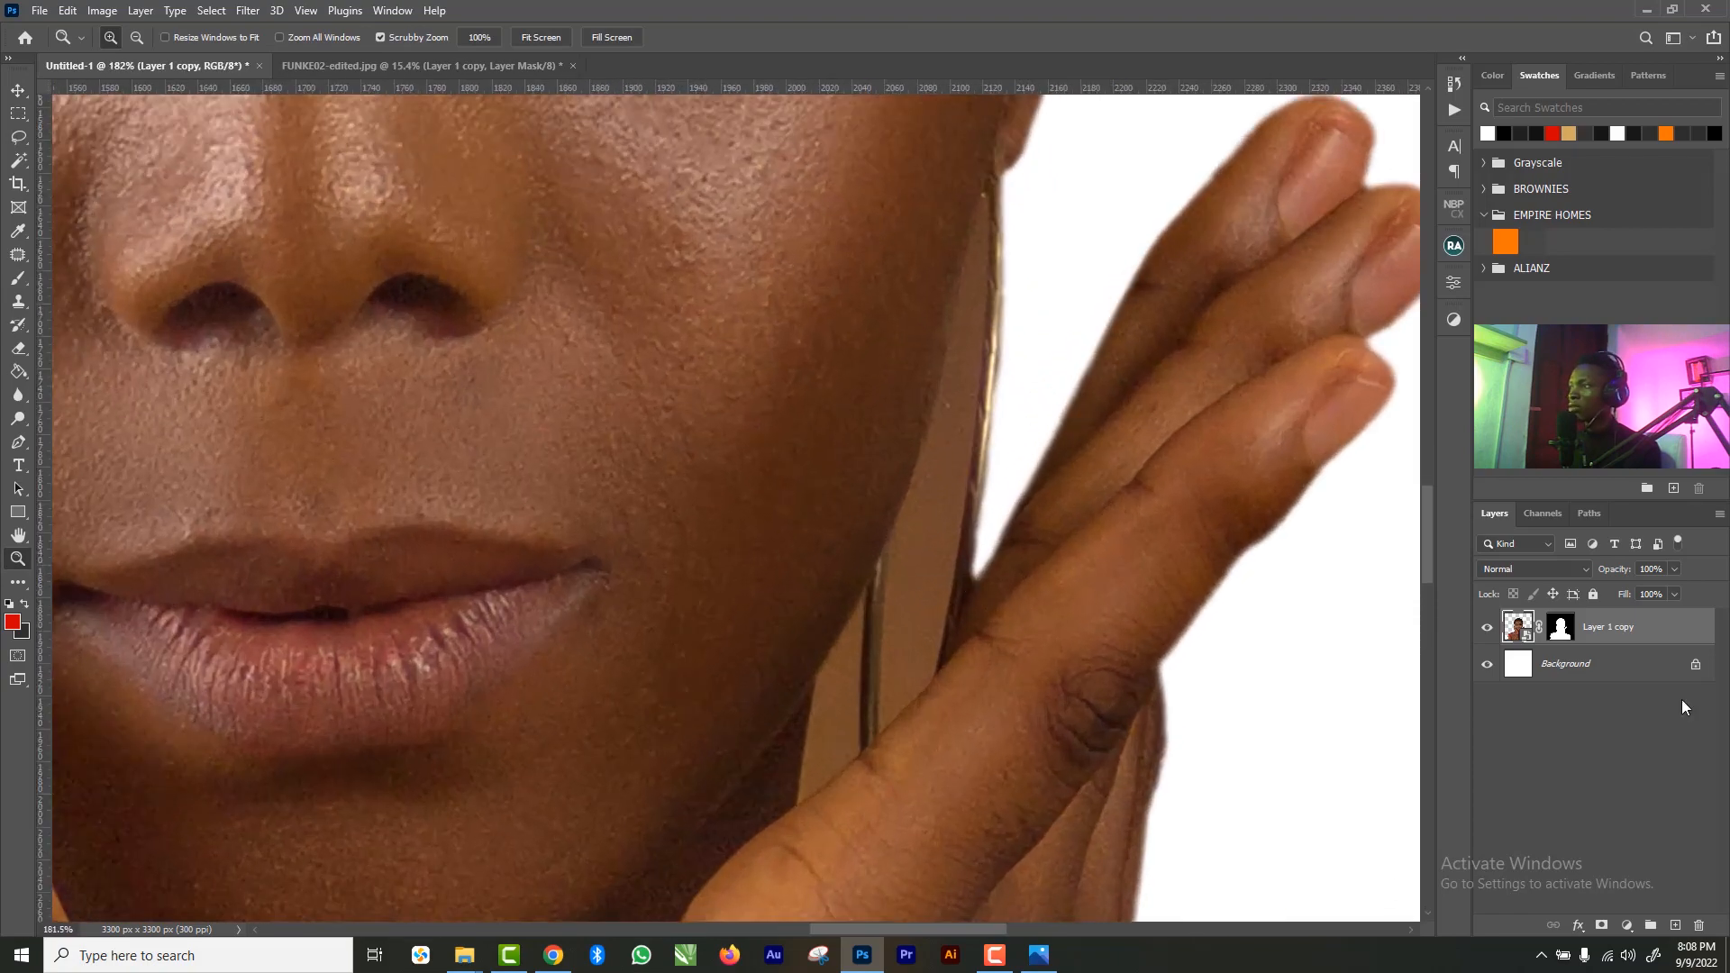
{"action": "right_click", "coordinate": [1633, 634]}
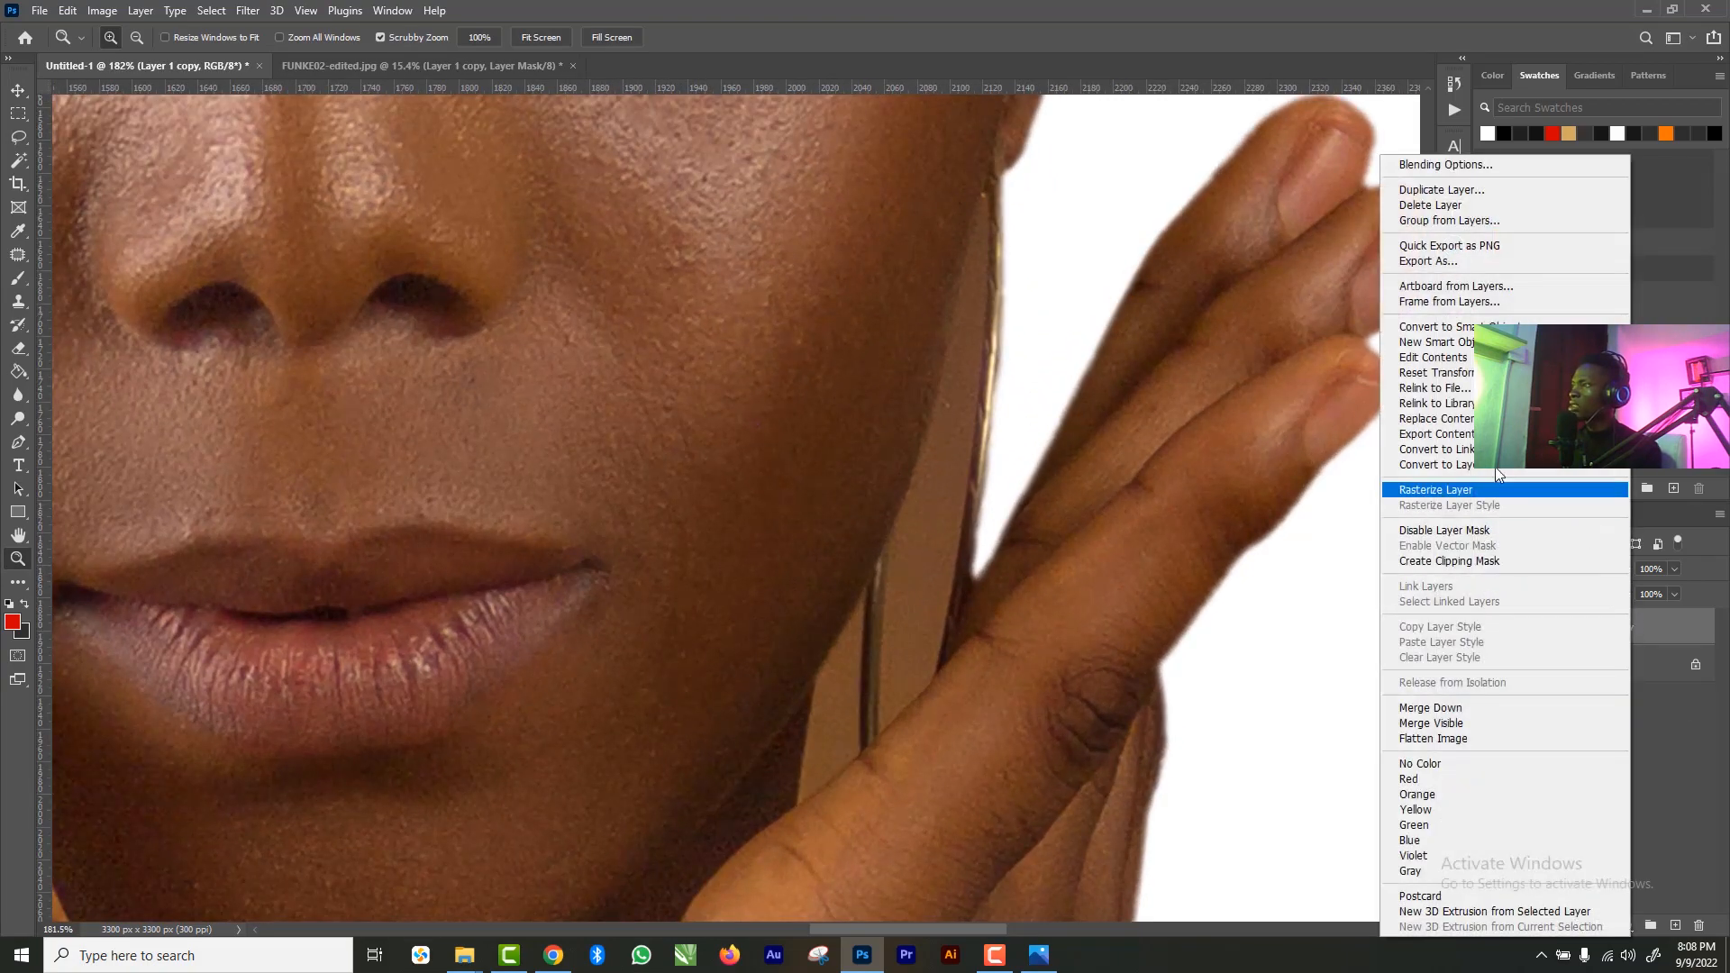
{"action": "left_click", "coordinate": [1423, 489]}
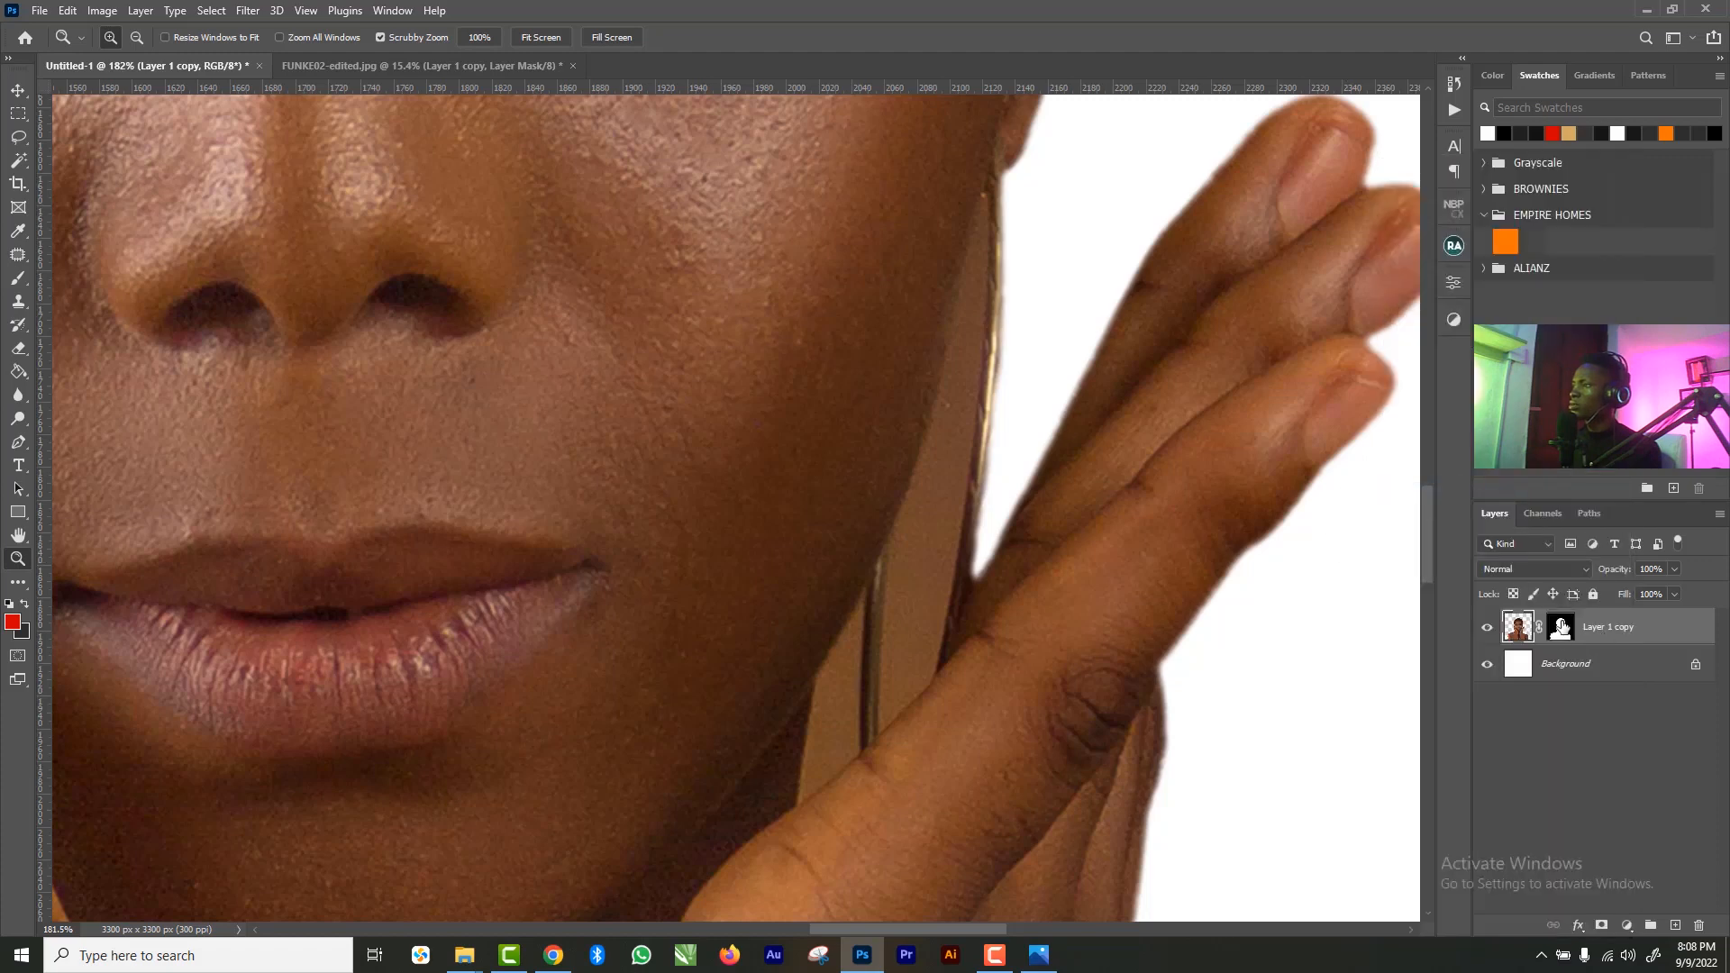
{"action": "left_click_drag", "start_coordinate": [1562, 624], "coordinate": [1699, 925]}
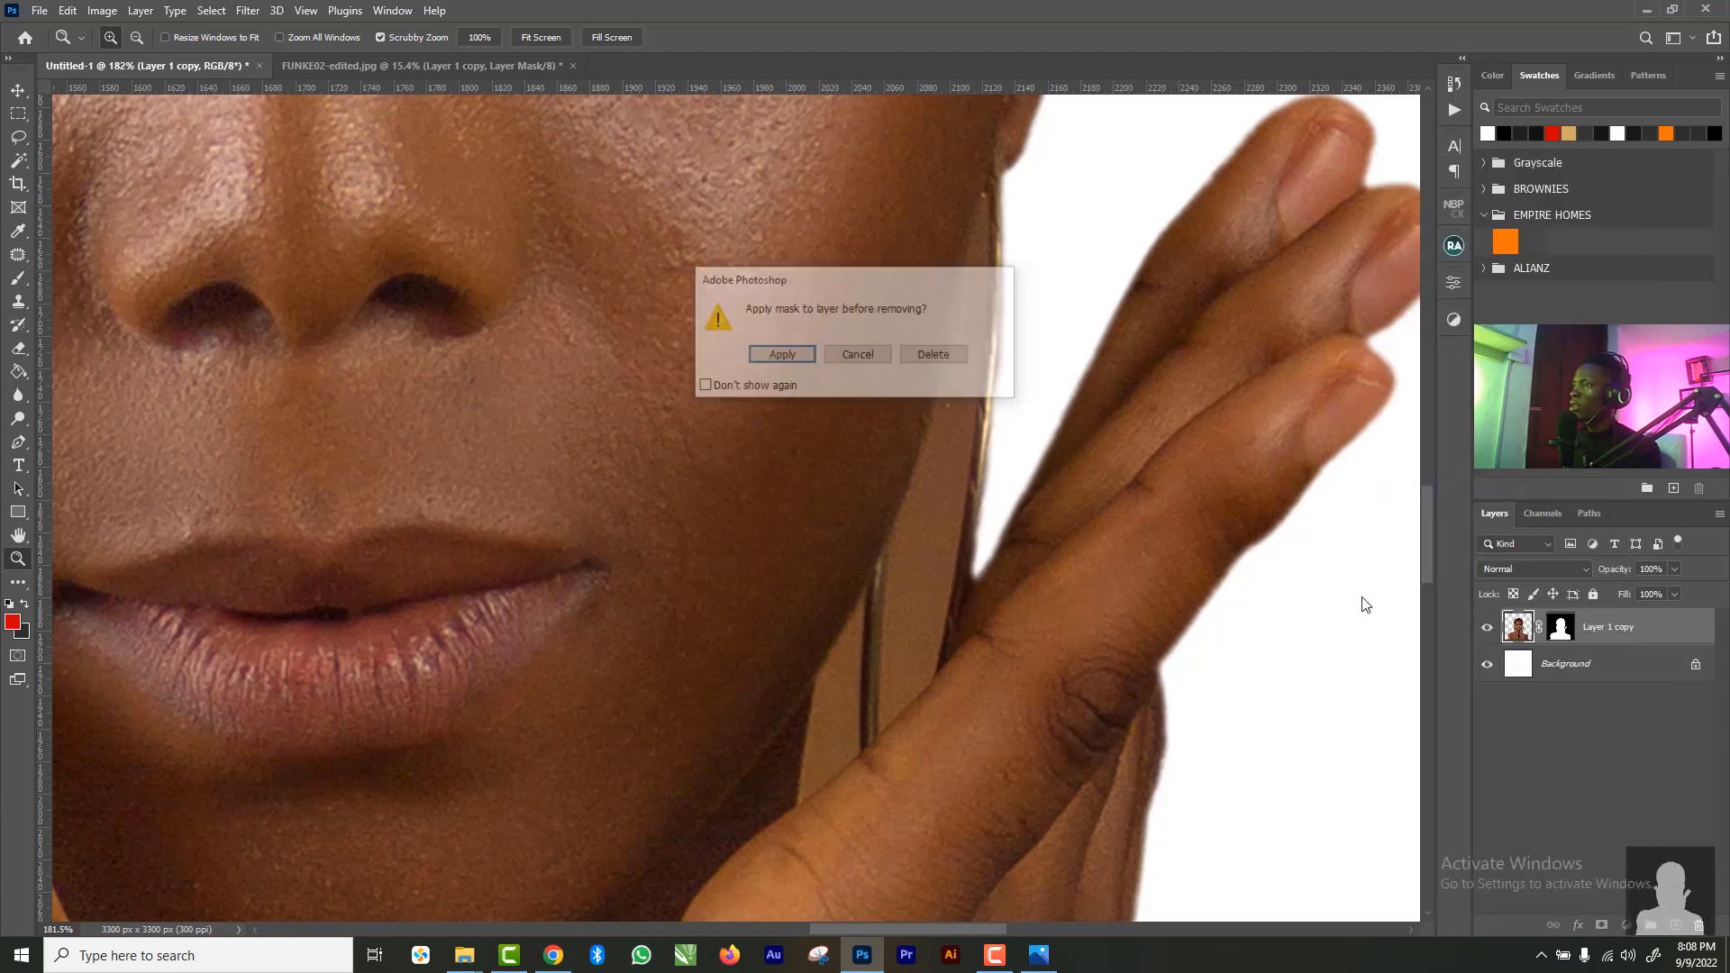
{"action": "left_click", "coordinate": [780, 356]}
- Cut out the leftover background between the cheek and the earring using a closed Pen path and a selection feathered by 1.5 pixels
{"action": "key", "text": "p"}
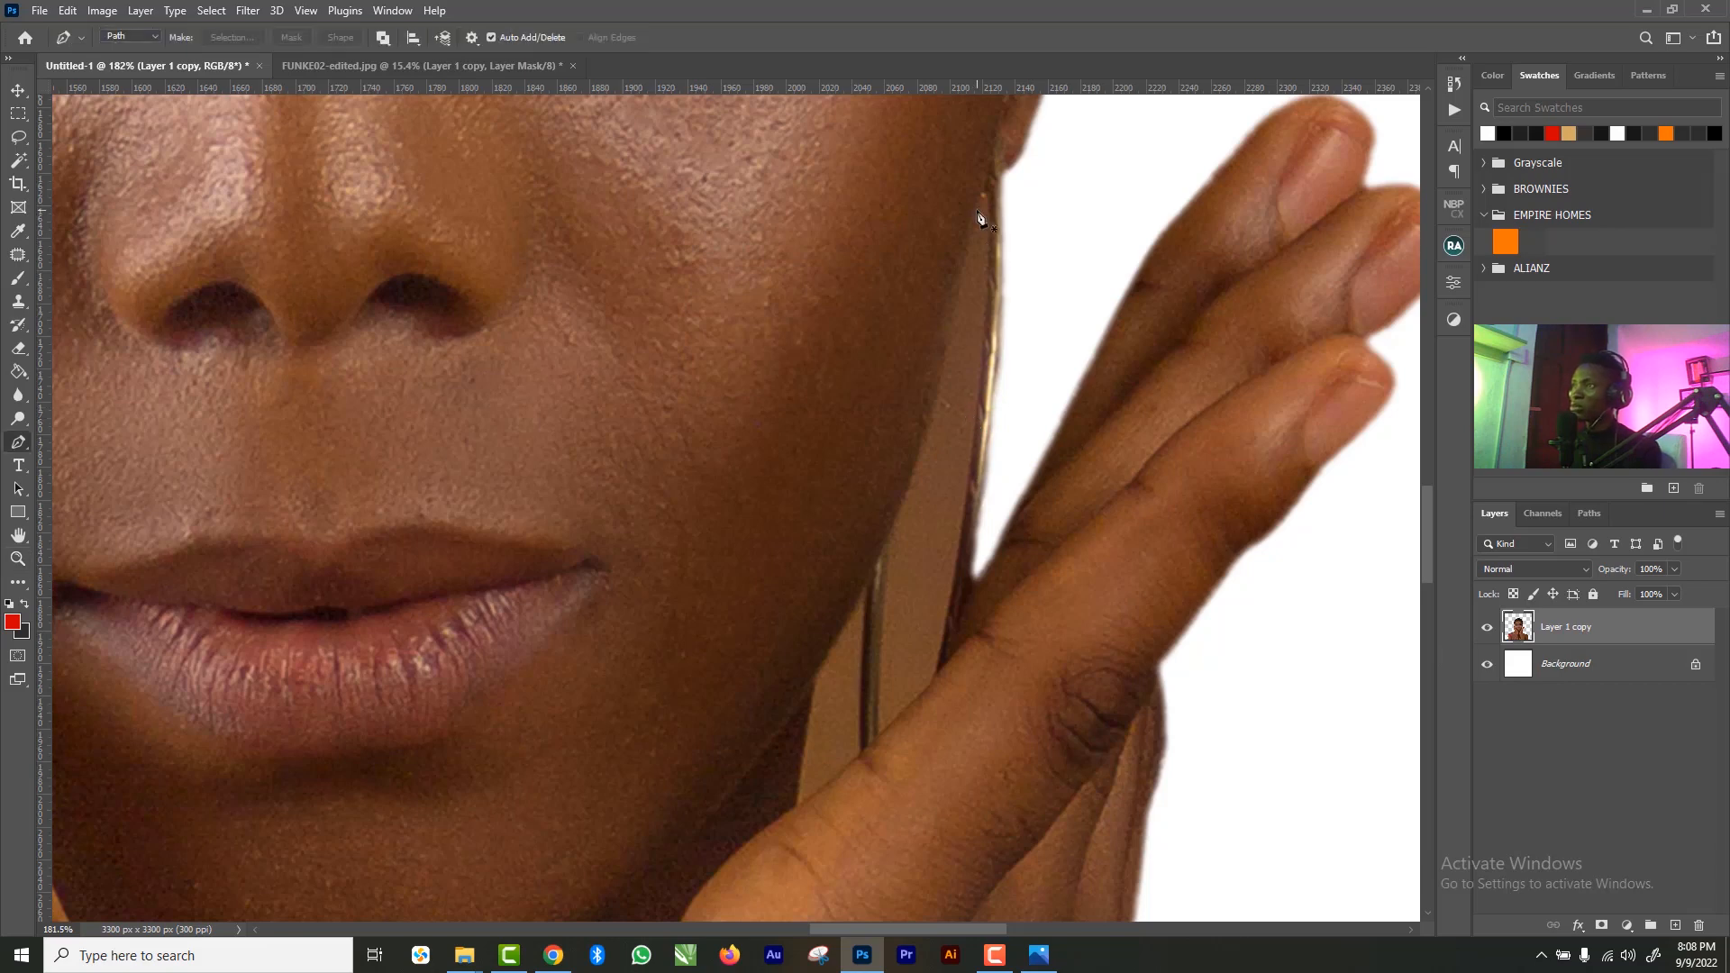
{"action": "left_click", "coordinate": [982, 192]}
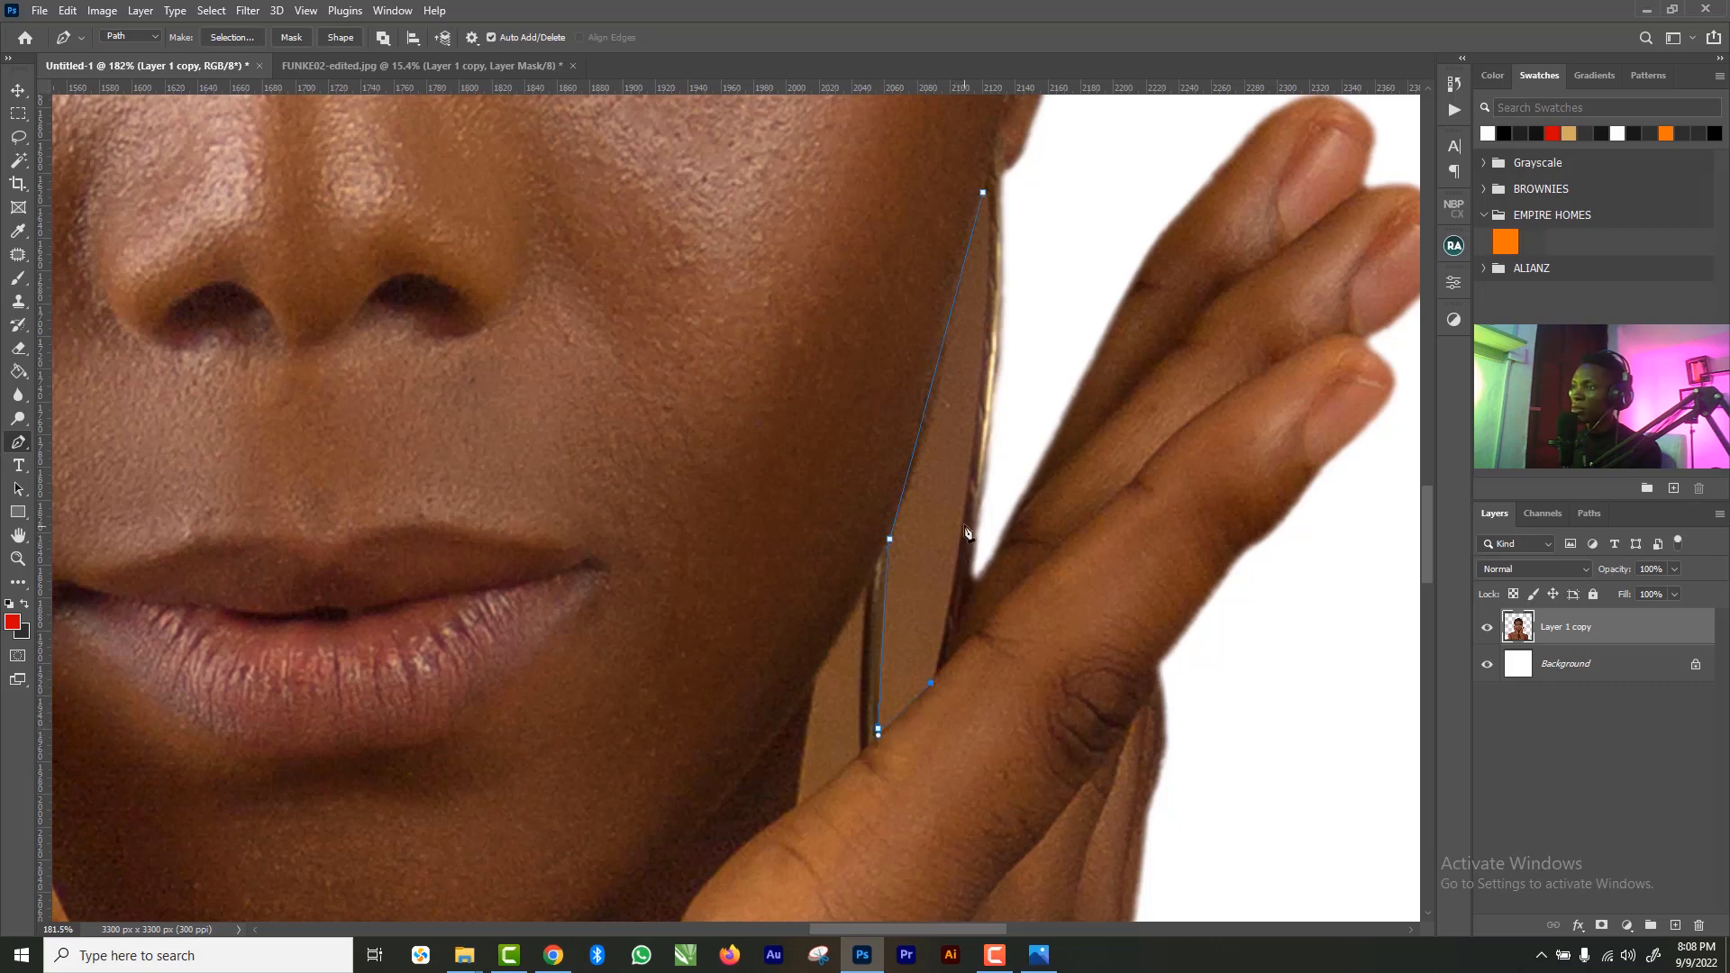
{"action": "left_click_drag", "start_coordinate": [964, 509], "coordinate": [969, 479]}
{"action": "right_click", "coordinate": [985, 261]}
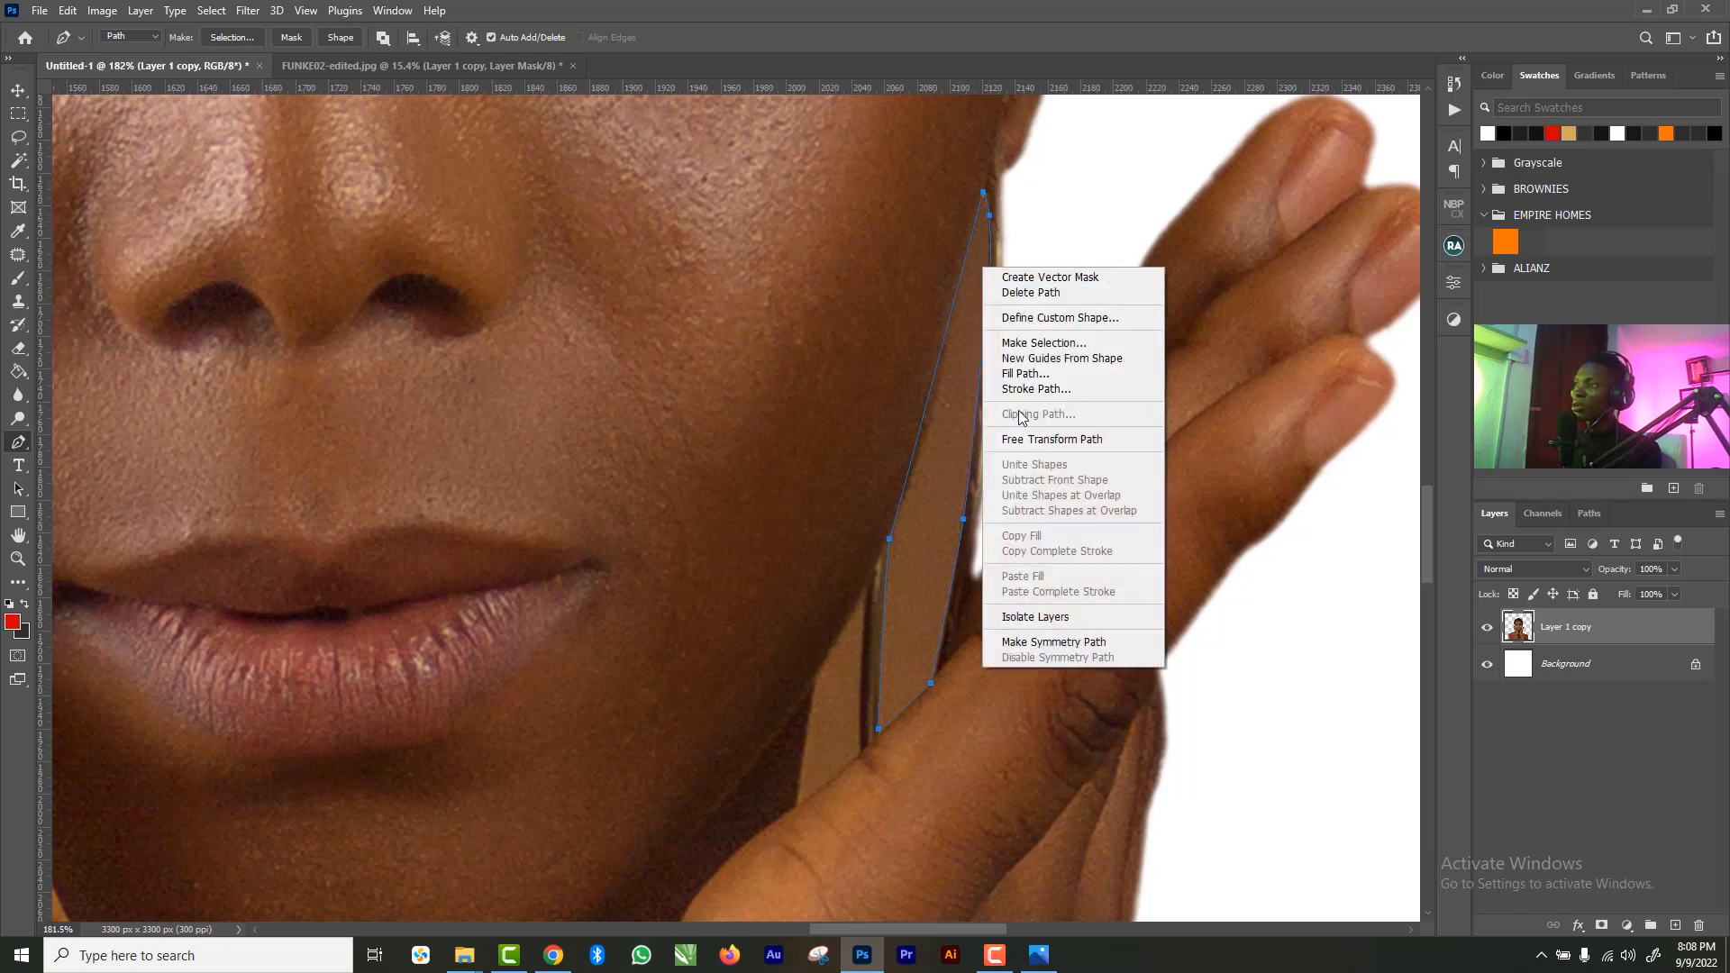
{"action": "left_click", "coordinate": [1024, 350]}
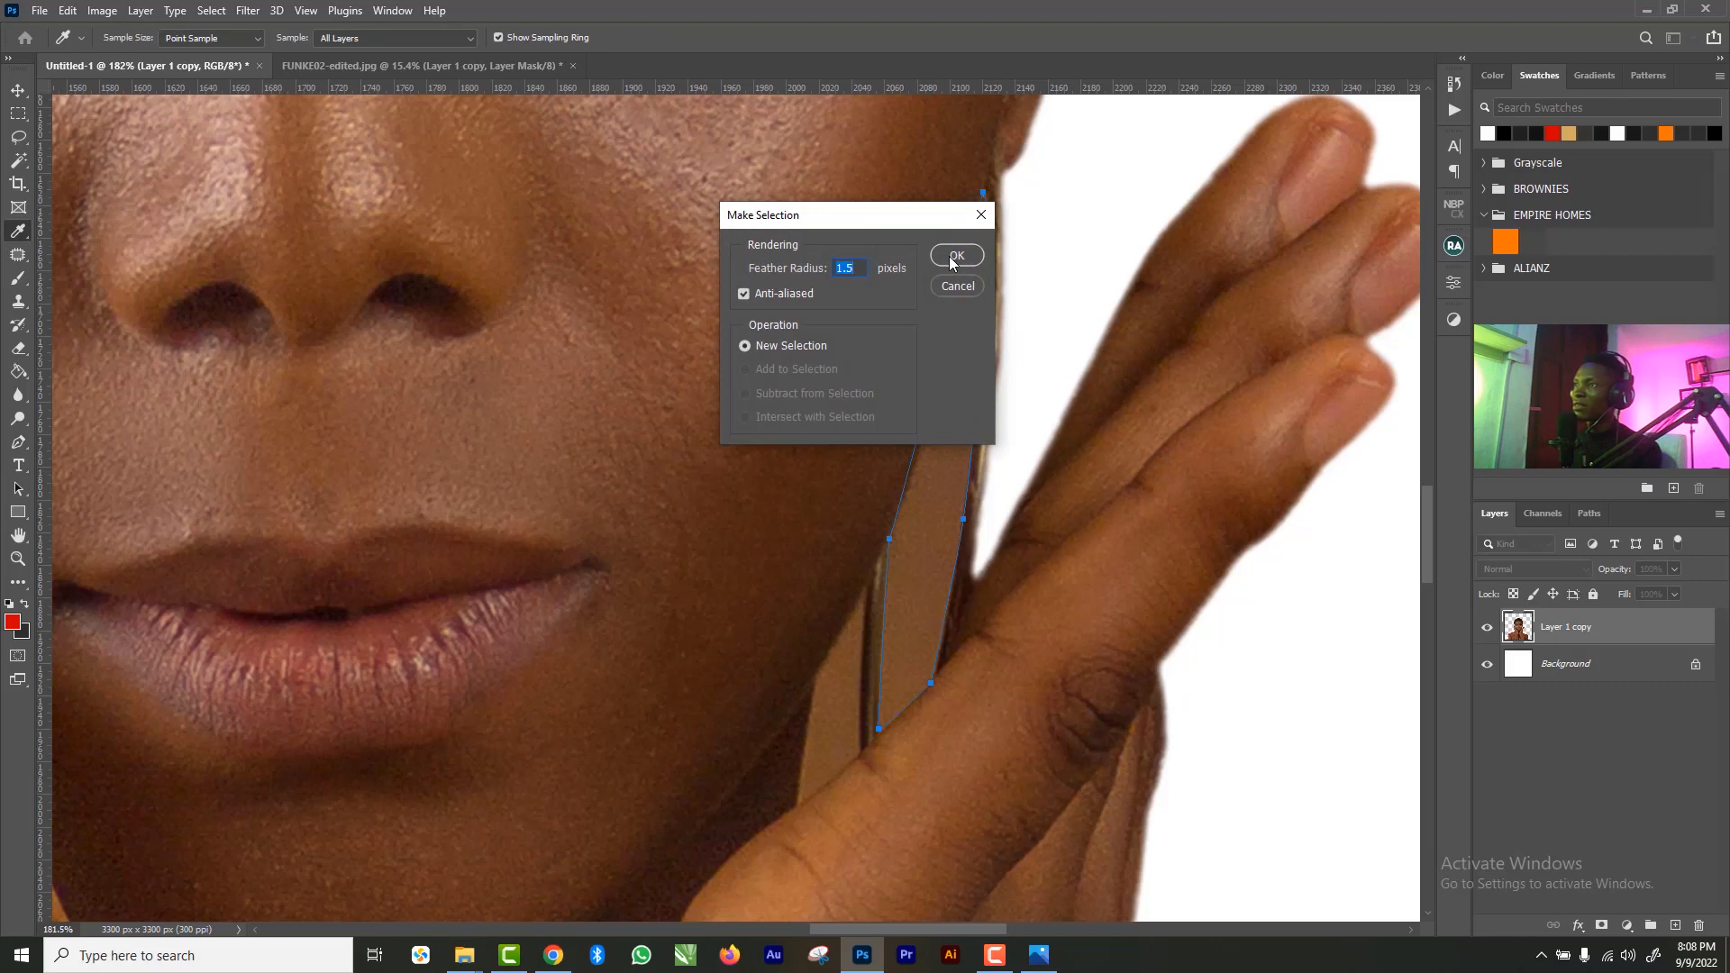
{"action": "left_click", "coordinate": [953, 257]}
{"action": "key", "text": "Delete"}
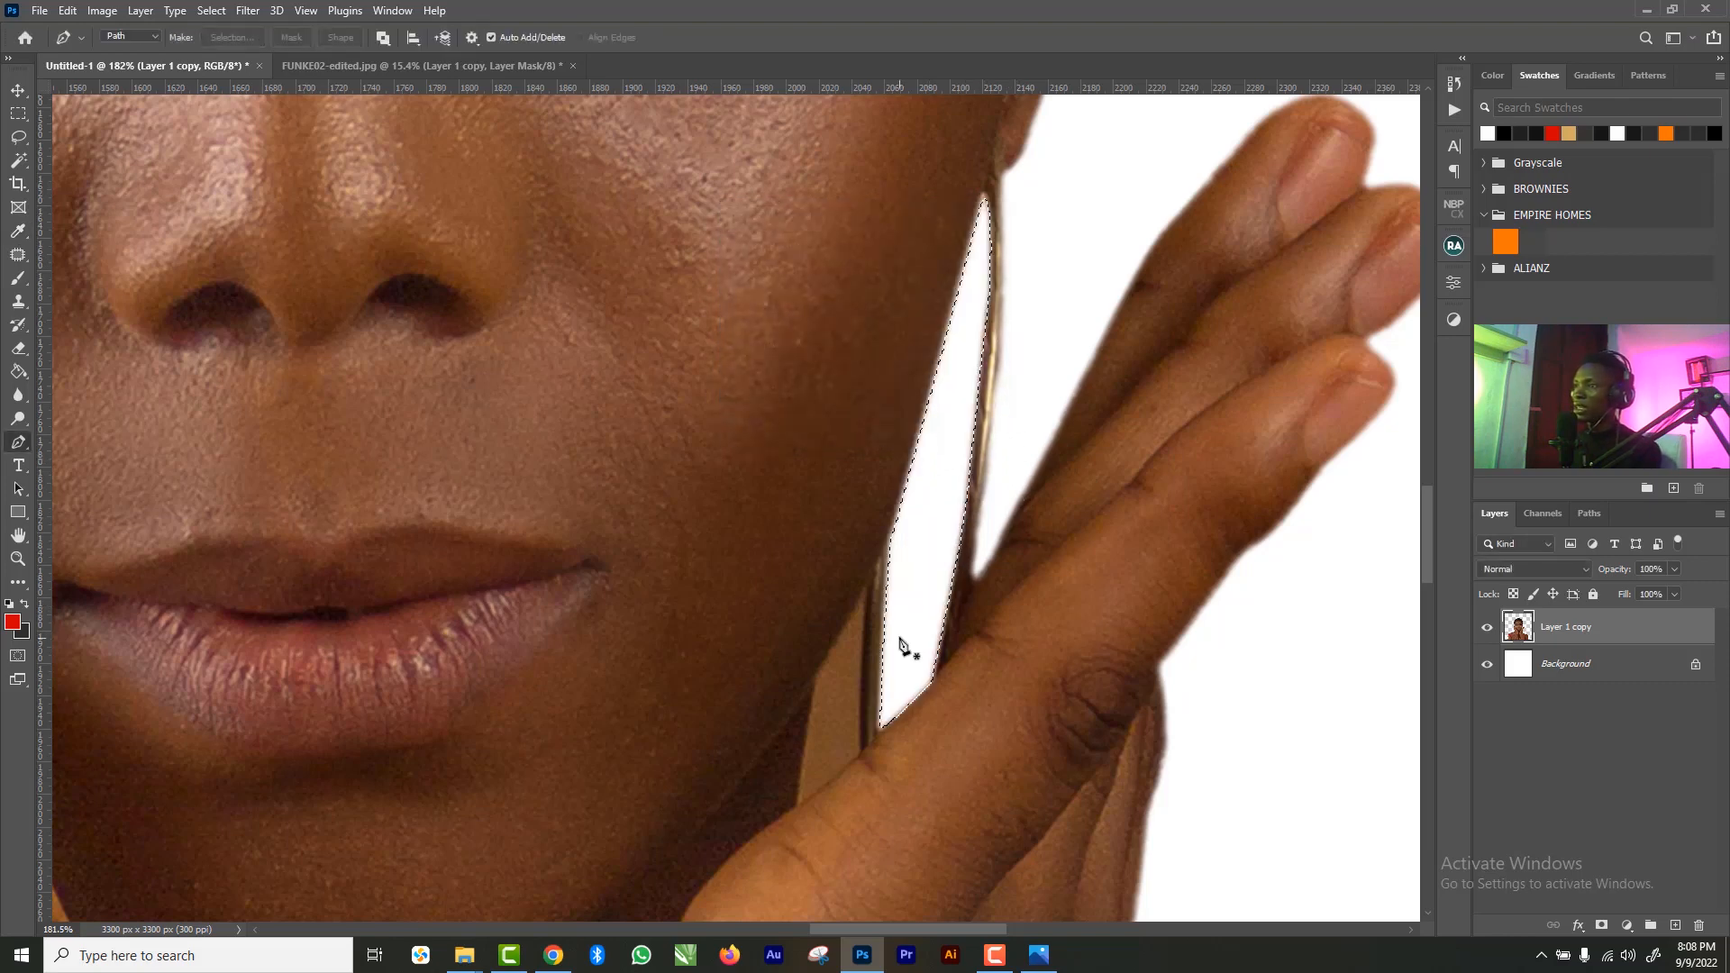
{"action": "left_click_drag", "start_coordinate": [849, 648], "coordinate": [863, 597]}
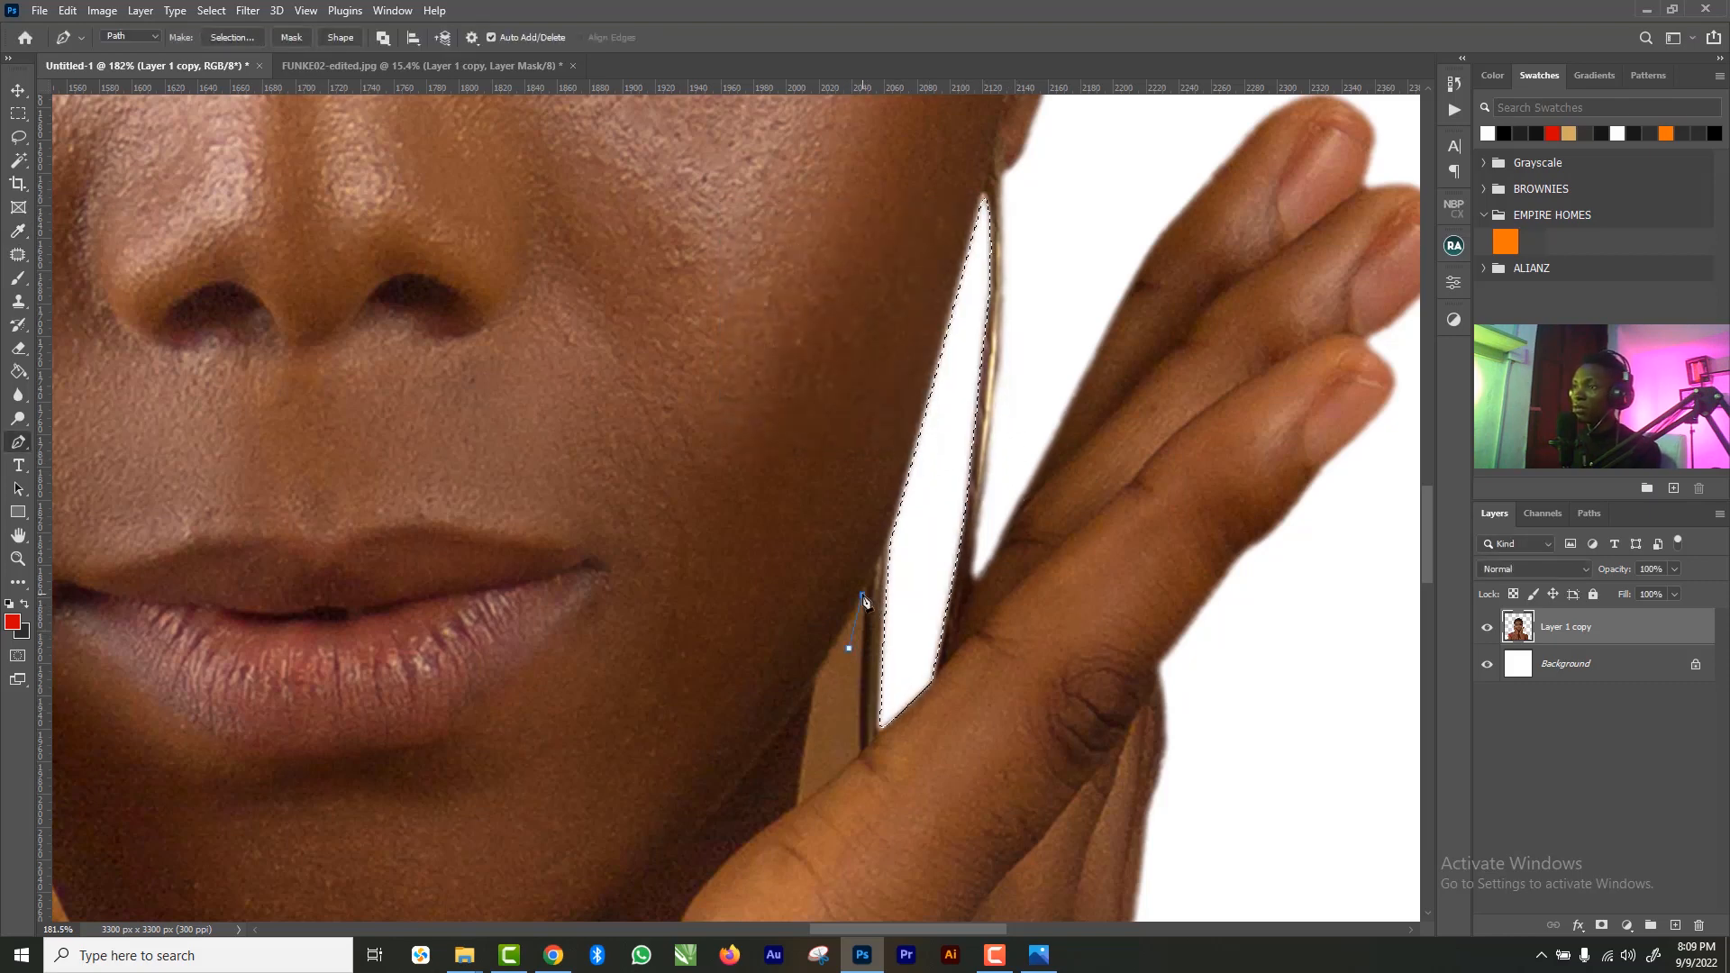
{"action": "key", "text": "ctrl+z"}
{"action": "key", "text": "ctrl+z"}
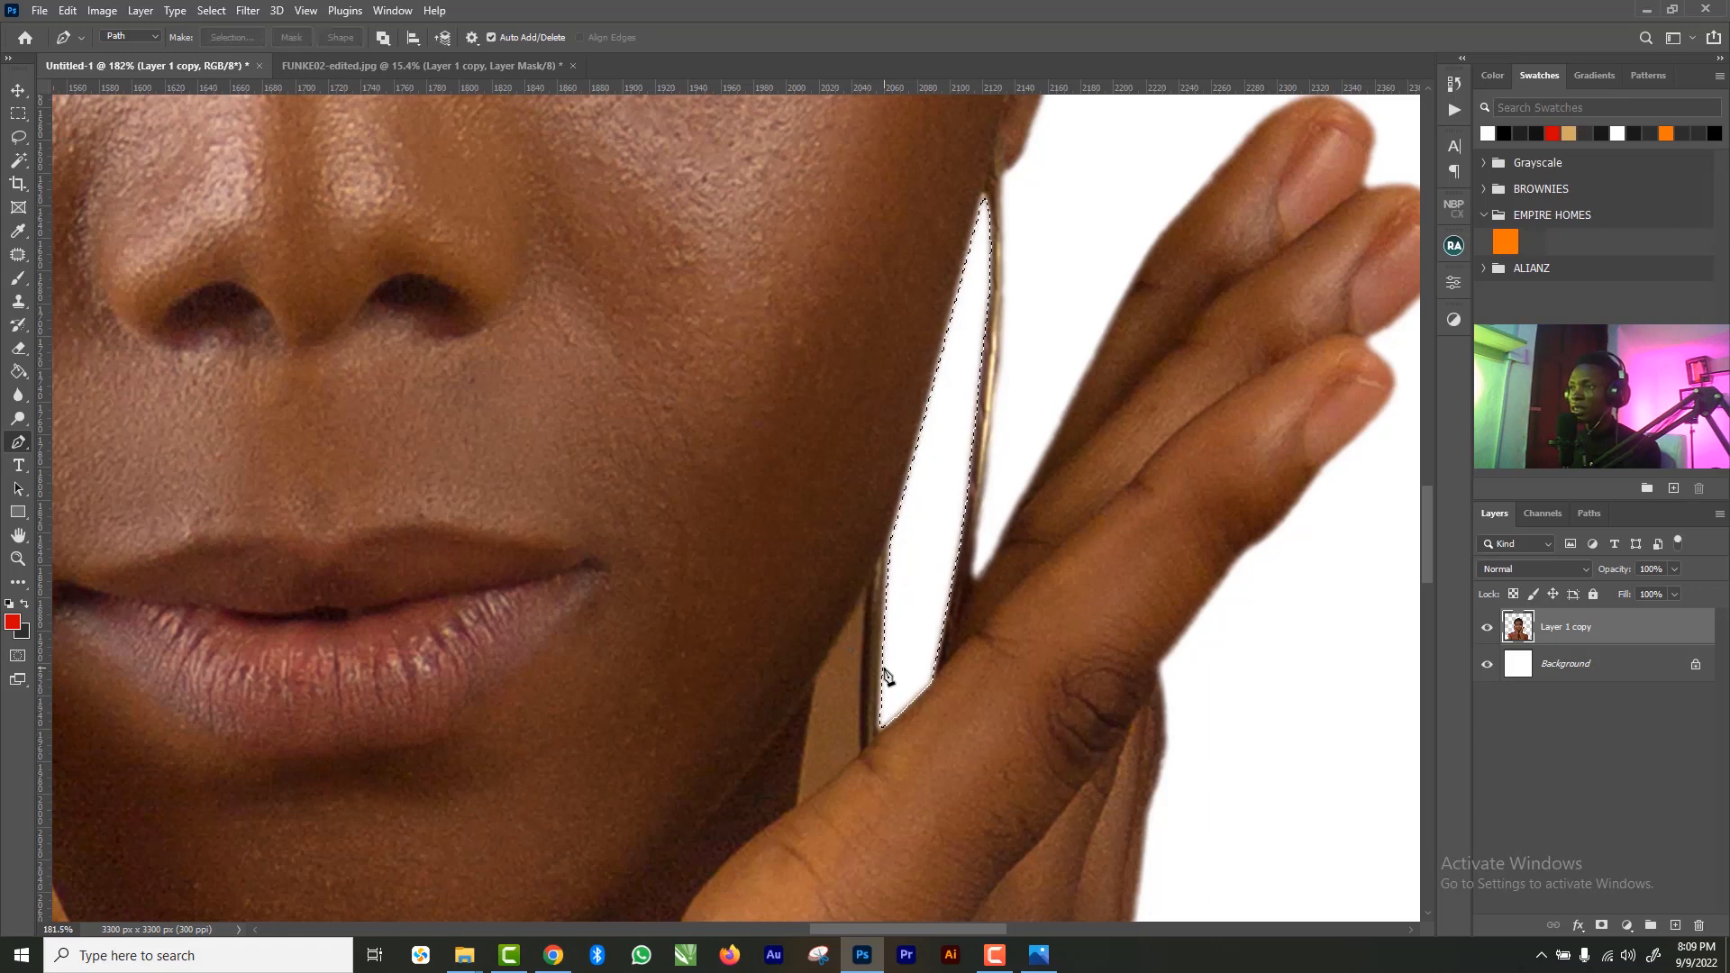
- Cut out the leftover background below the jaw beside the earring using a closed Pen path and a selection feathered by 1.5 pixels
{"action": "left_click", "coordinate": [862, 592]}
{"action": "left_click", "coordinate": [816, 675]}
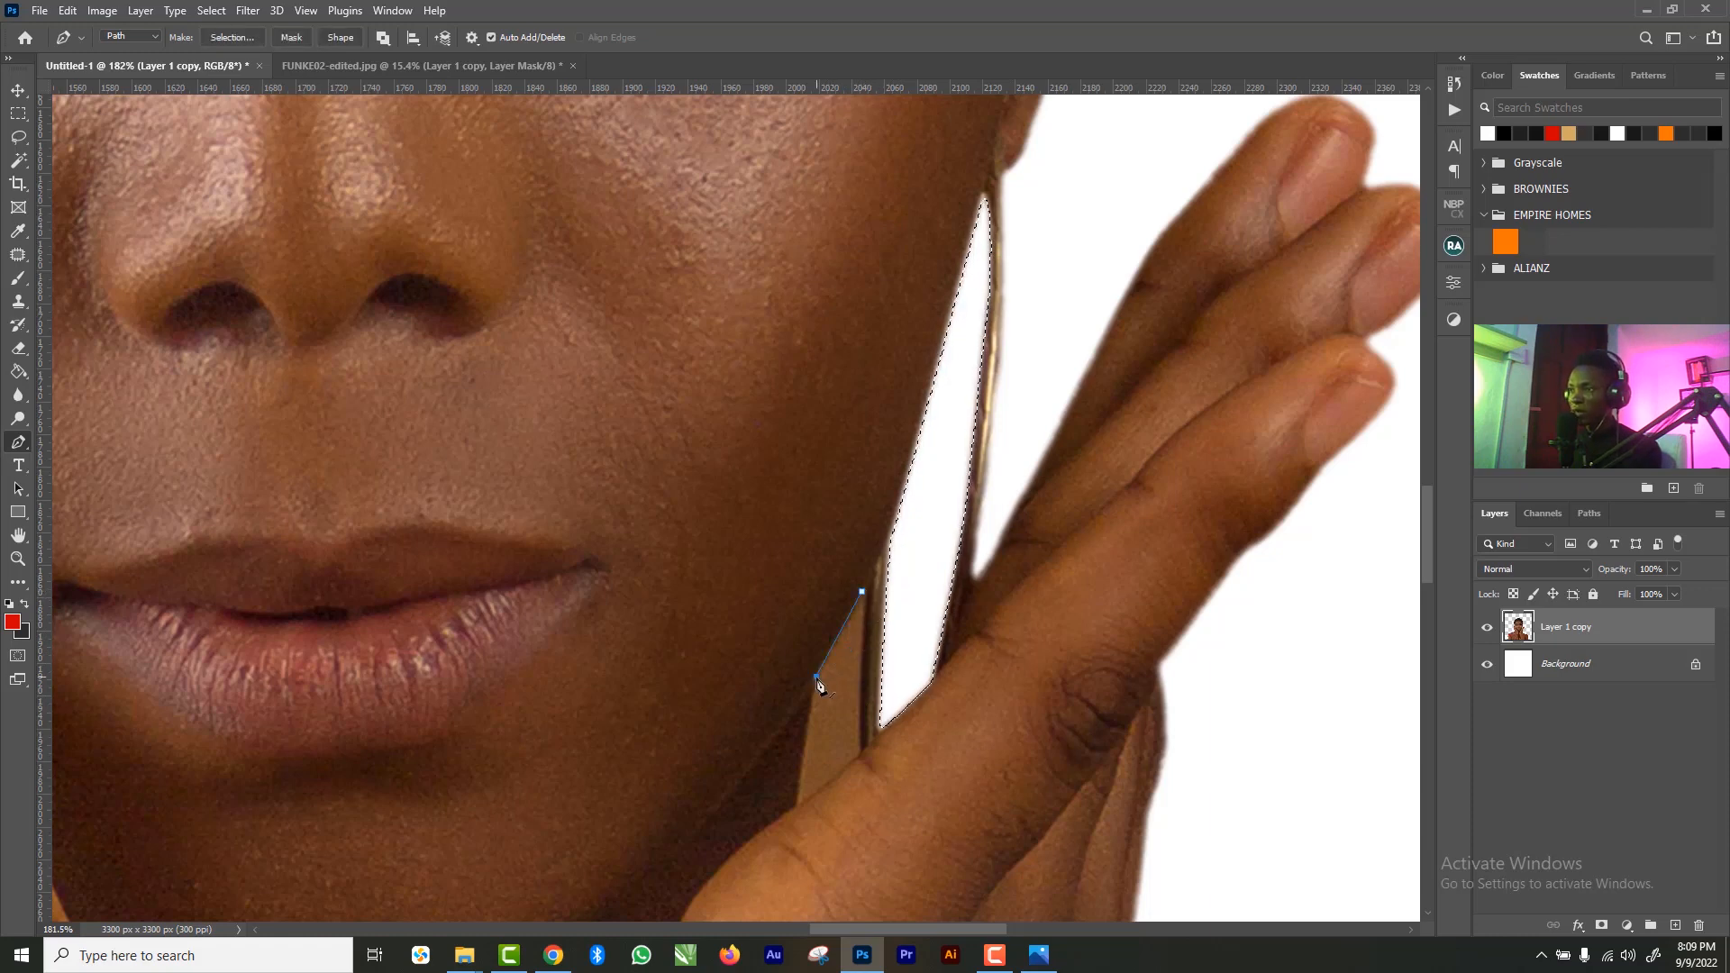
{"action": "left_click", "coordinate": [797, 806]}
{"action": "left_click", "coordinate": [863, 755]}
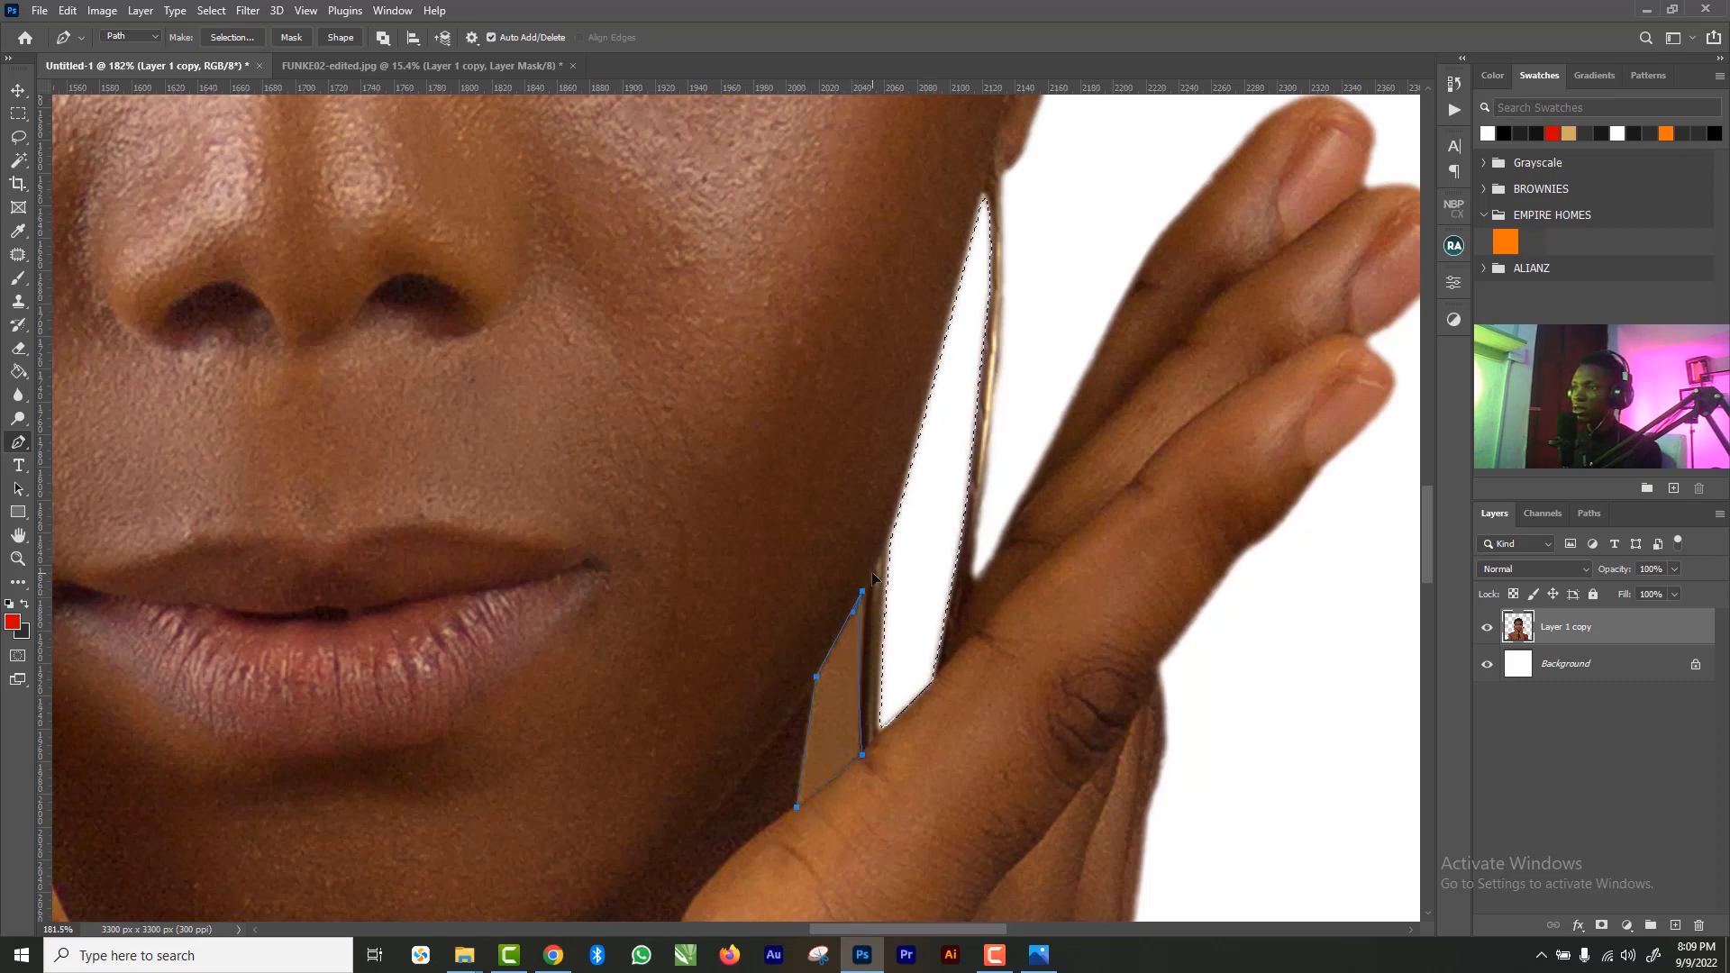
{"action": "left_click_drag", "start_coordinate": [862, 556], "coordinate": [857, 553]}
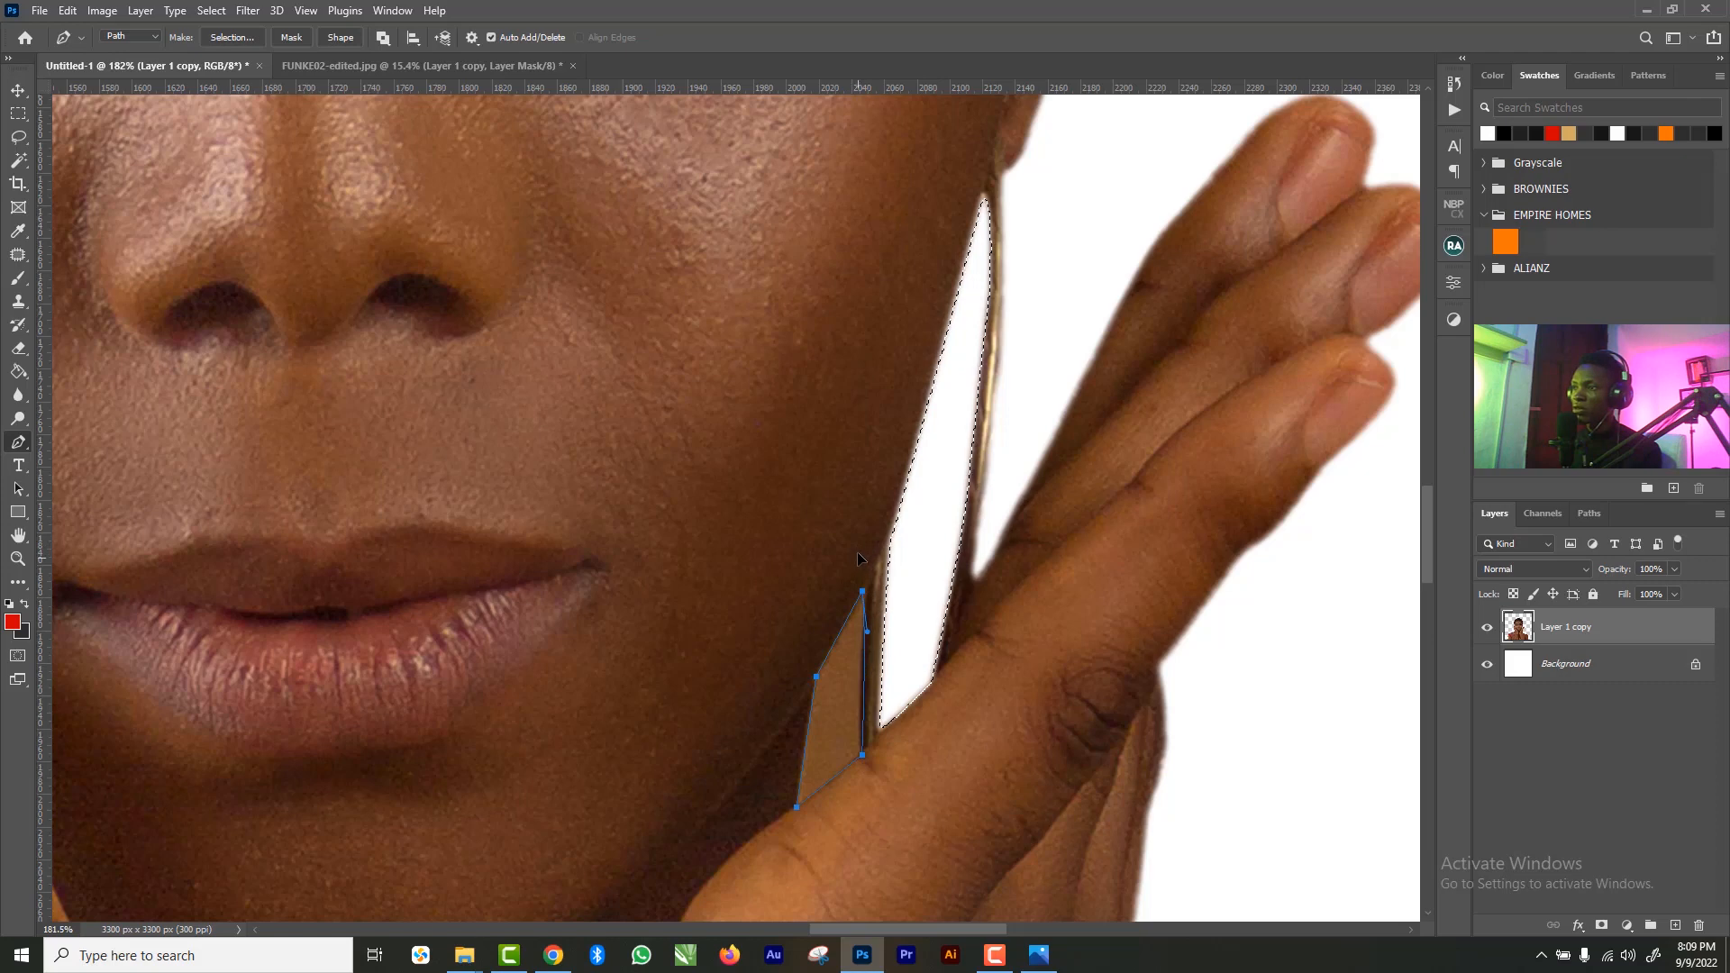
{"action": "right_click", "coordinate": [867, 698]}
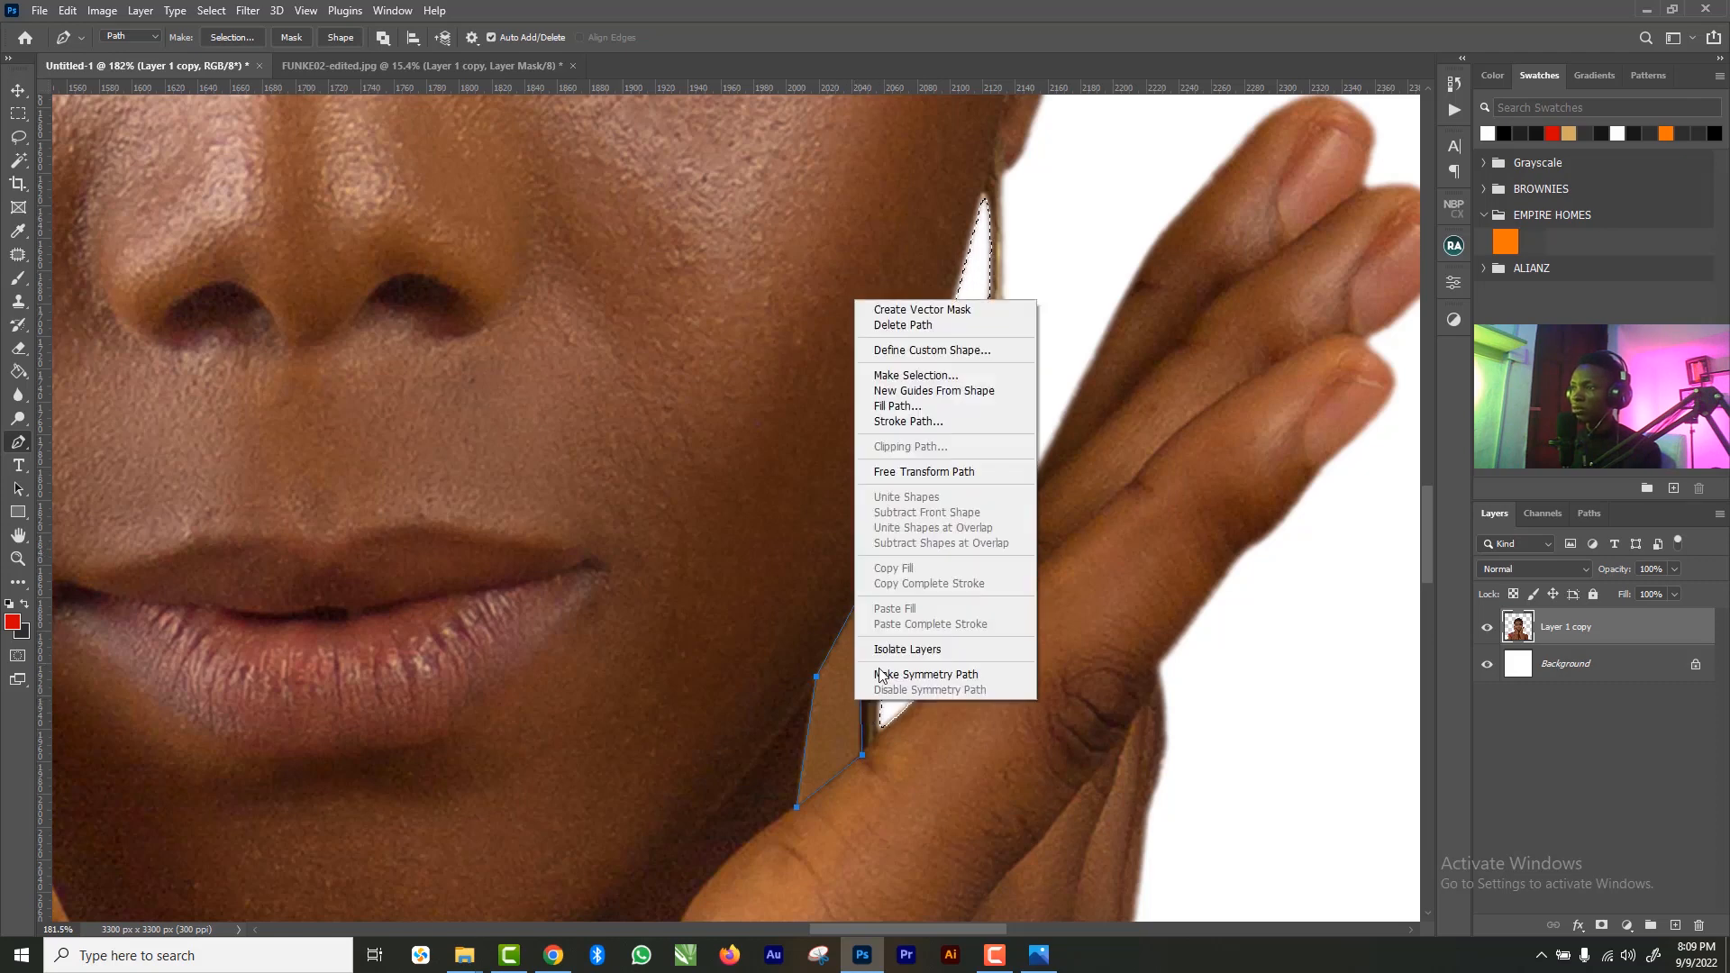
{"action": "left_click", "coordinate": [918, 377]}
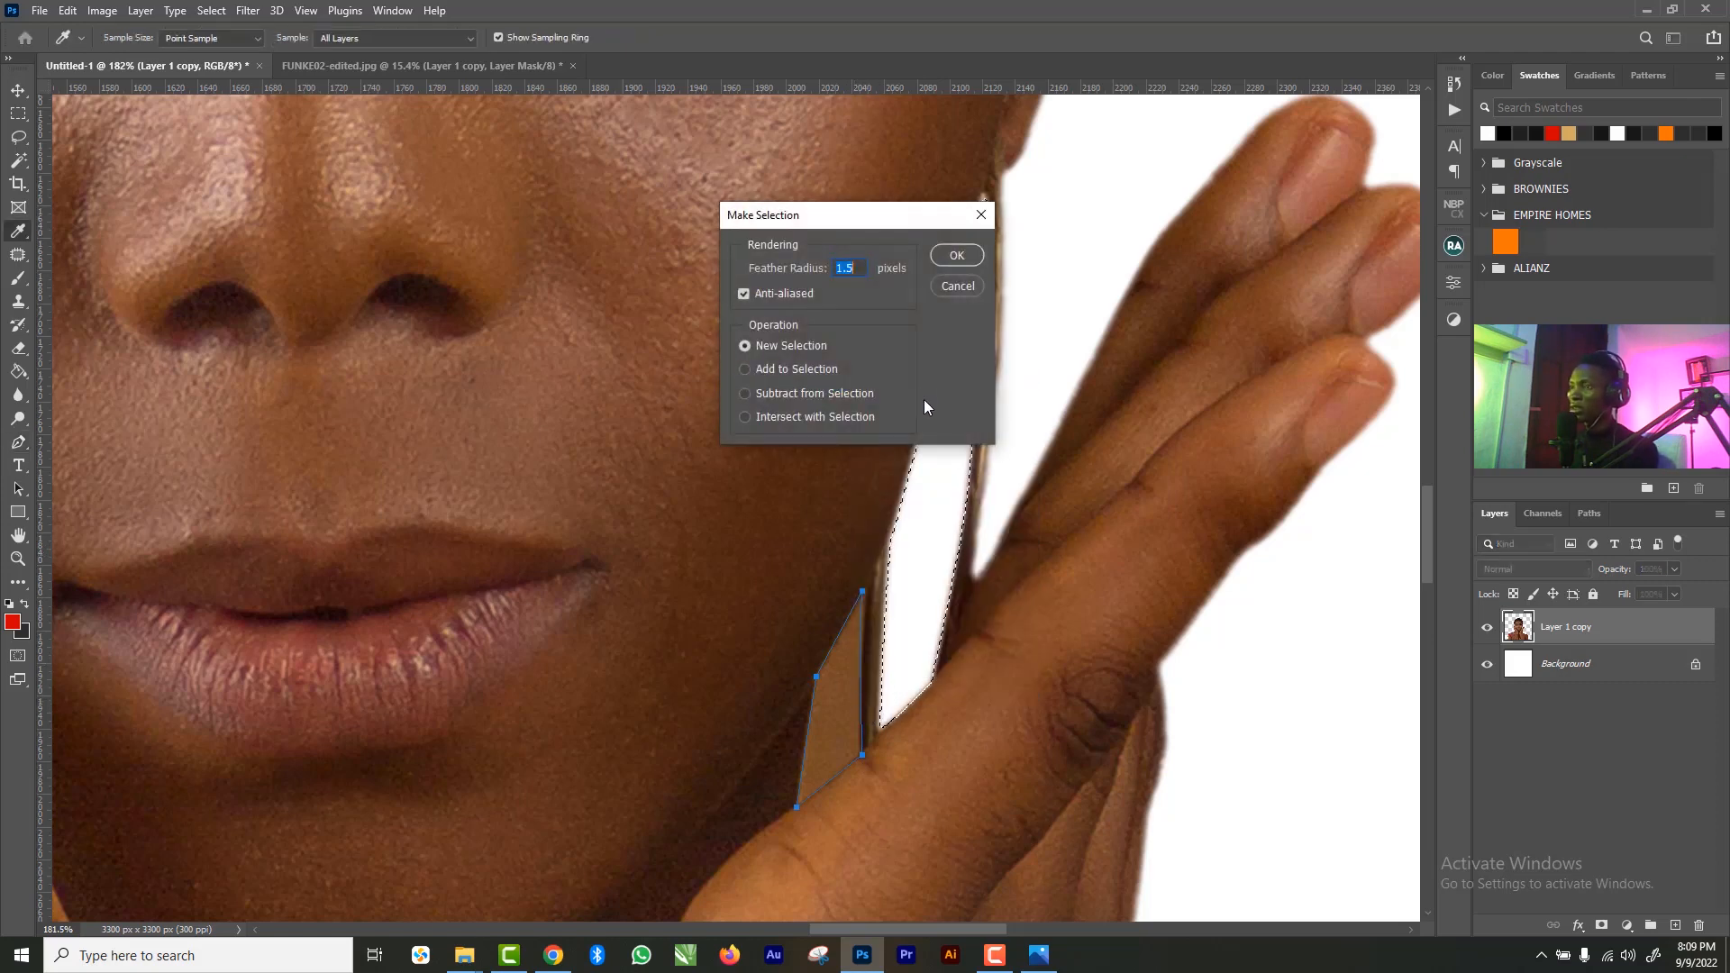
{"action": "key", "text": "Return"}
{"action": "key", "text": "Delete"}
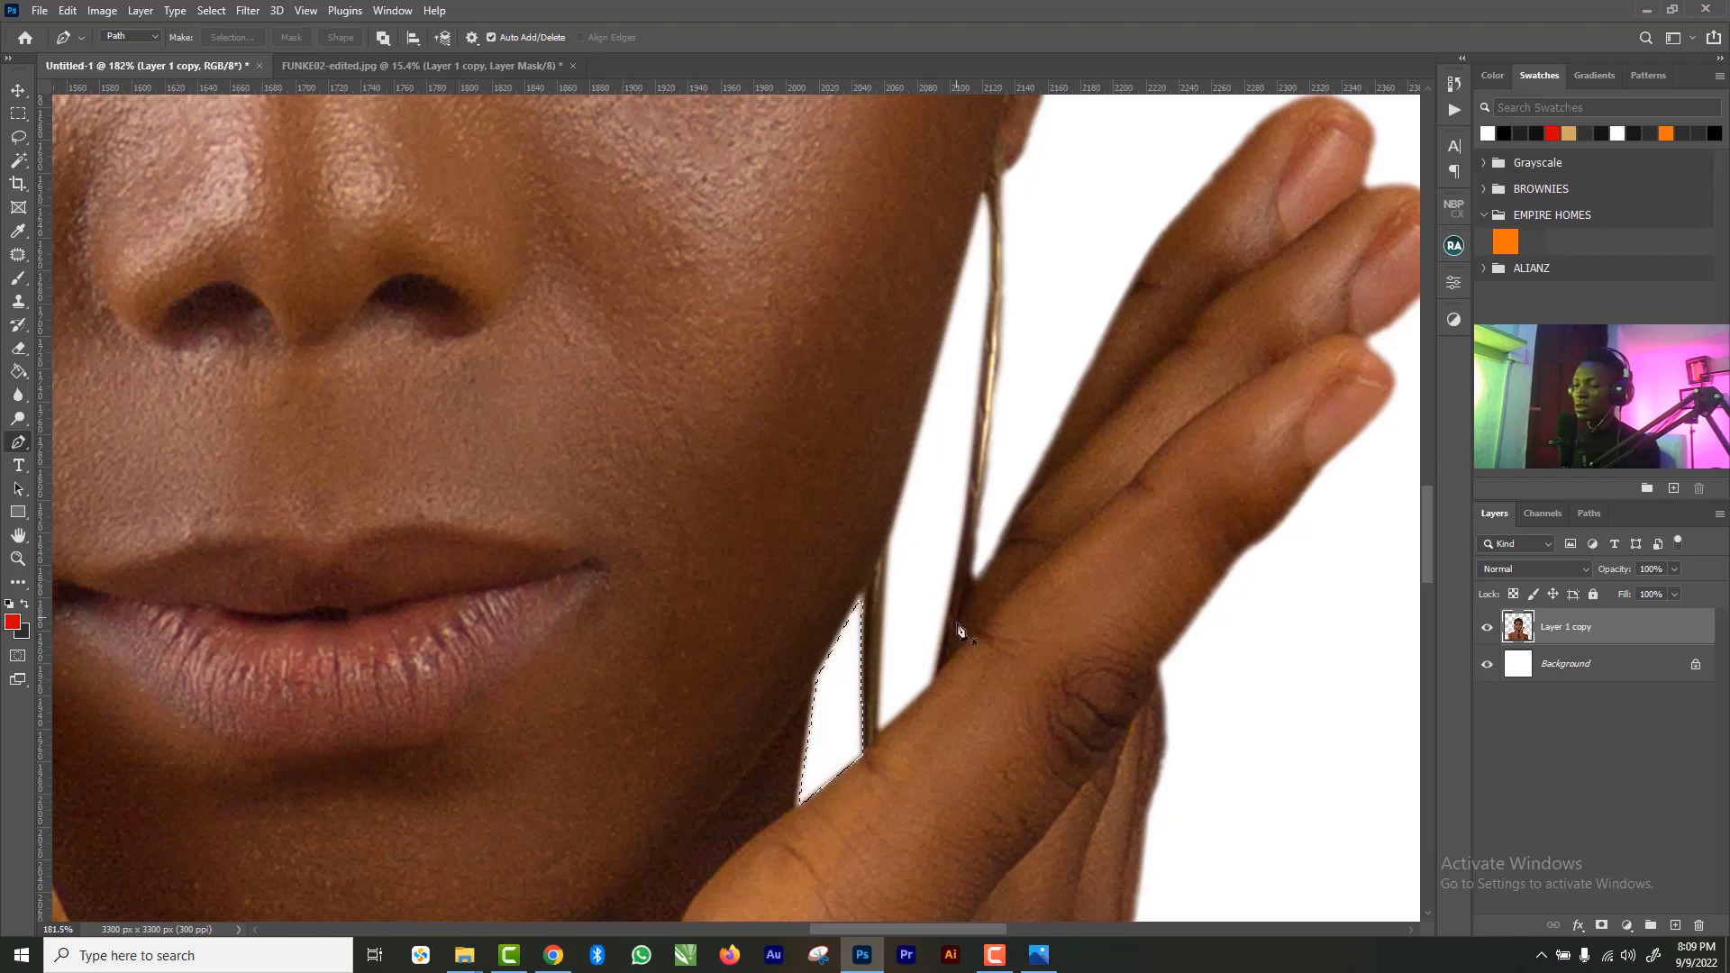
- Soften the cutout edge along the upper arm and shoulder with the plaid strap using the Blur tool at brush size 90
{"action": "key", "text": "z"}
{"action": "left_click_drag", "start_coordinate": [973, 618], "coordinate": [869, 527]}
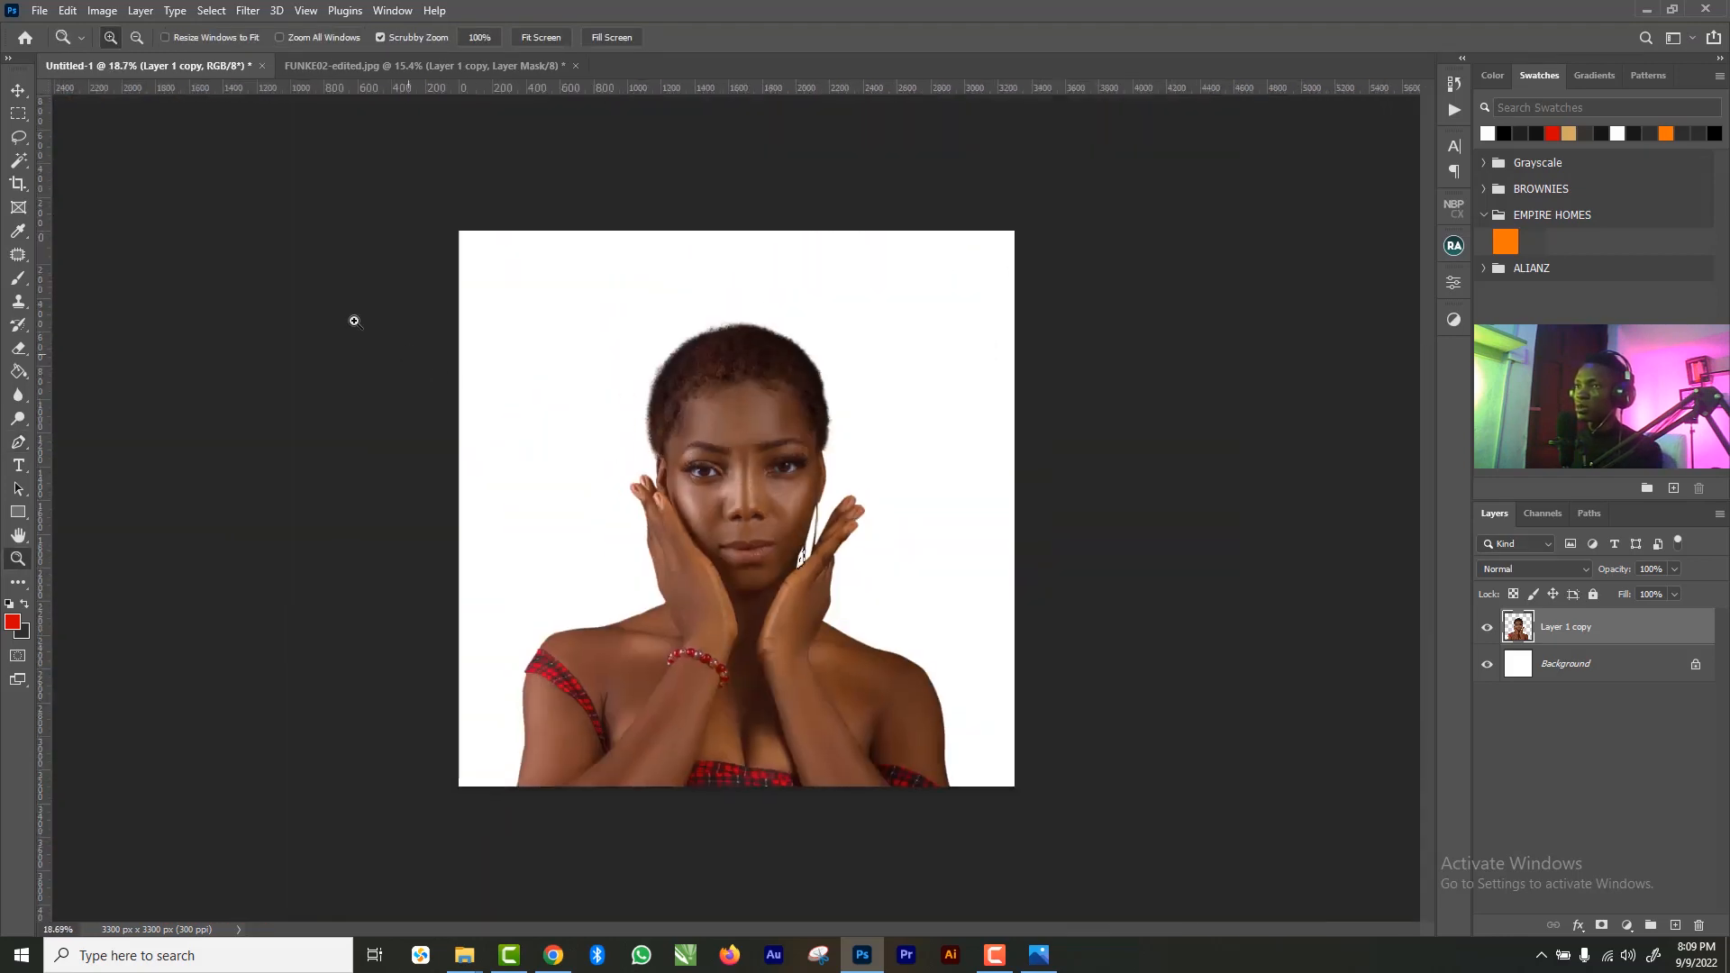
{"action": "key", "text": "v"}
{"action": "key", "text": "z"}
{"action": "left_click_drag", "start_coordinate": [523, 698], "coordinate": [641, 744]}
{"action": "left_click", "coordinate": [18, 394]}
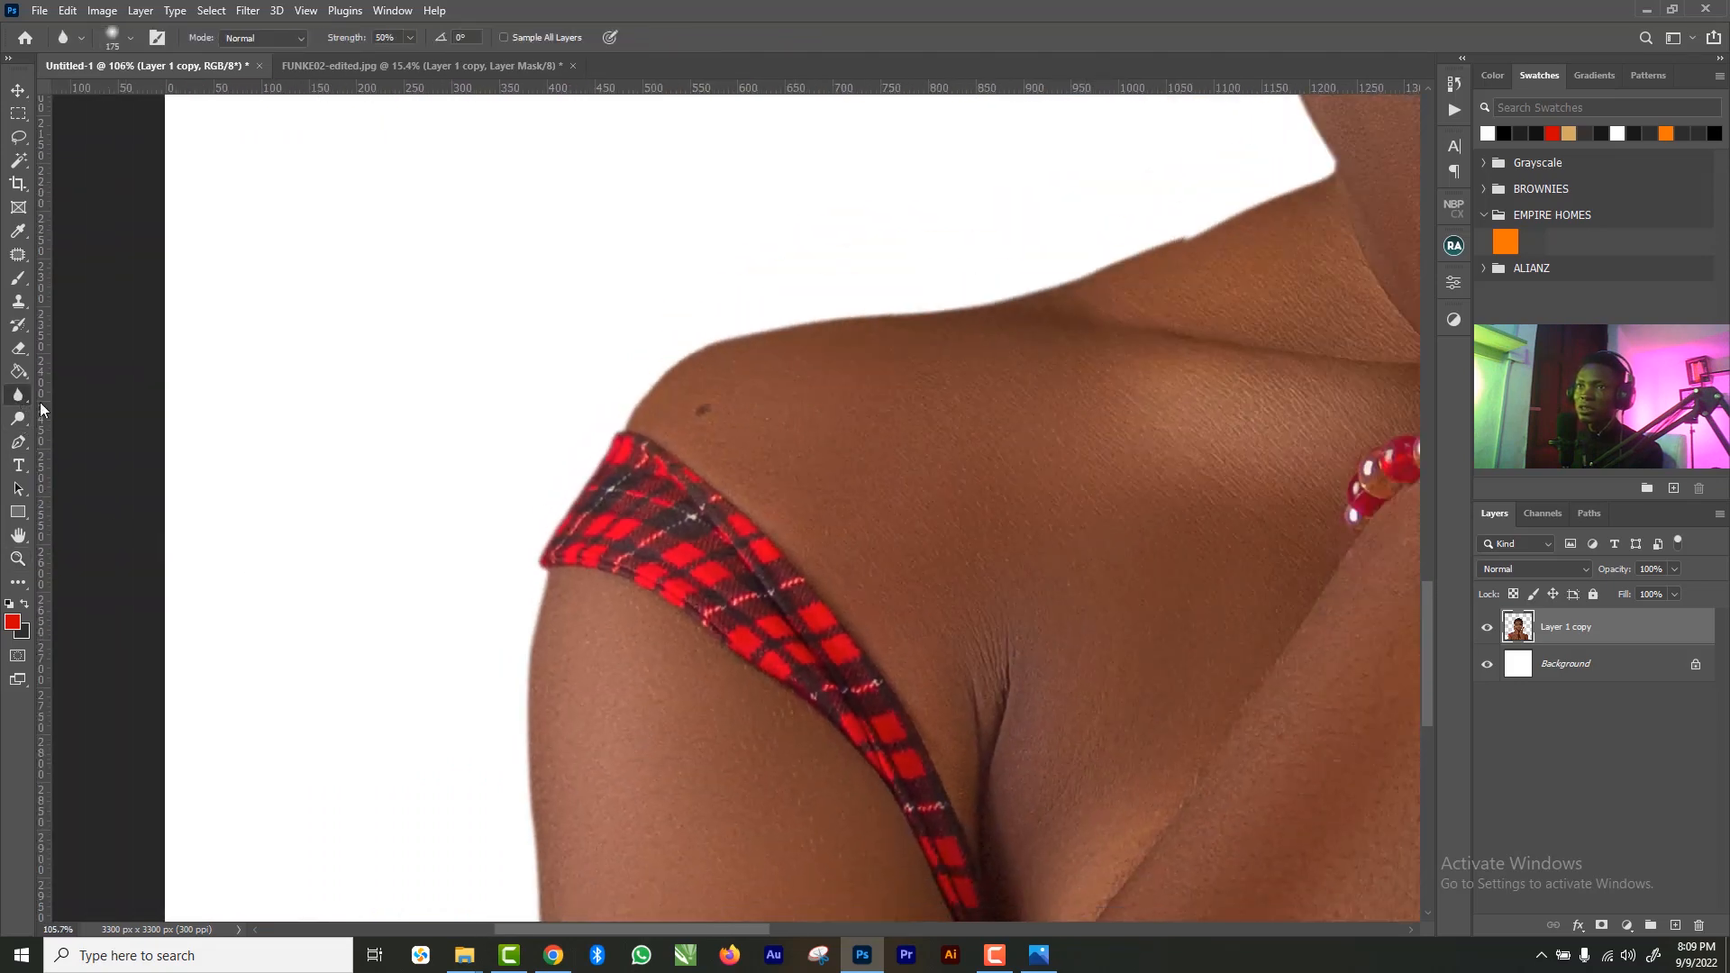
{"action": "key", "text": "bracketleft"}
{"action": "key", "text": "bracketleft"}
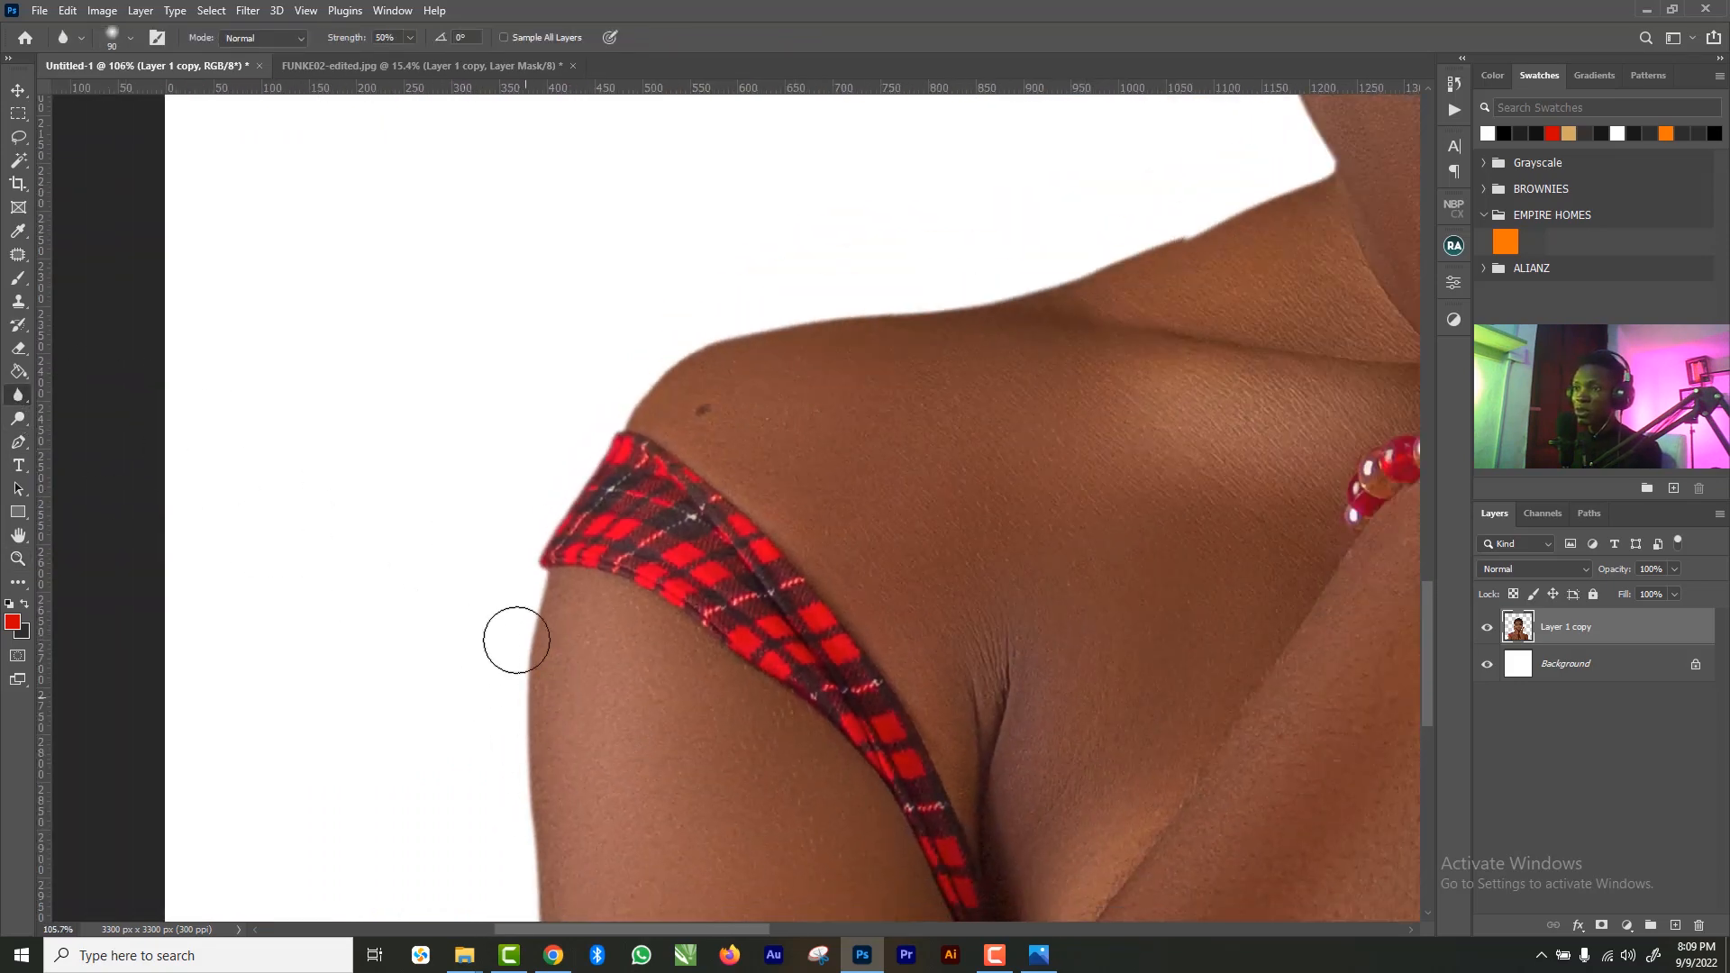
{"action": "scroll", "coordinate": [547, 816], "scroll_direction": "down", "scroll_amount": 1}
{"action": "scroll", "coordinate": [548, 816], "scroll_direction": "down", "scroll_amount": 1}
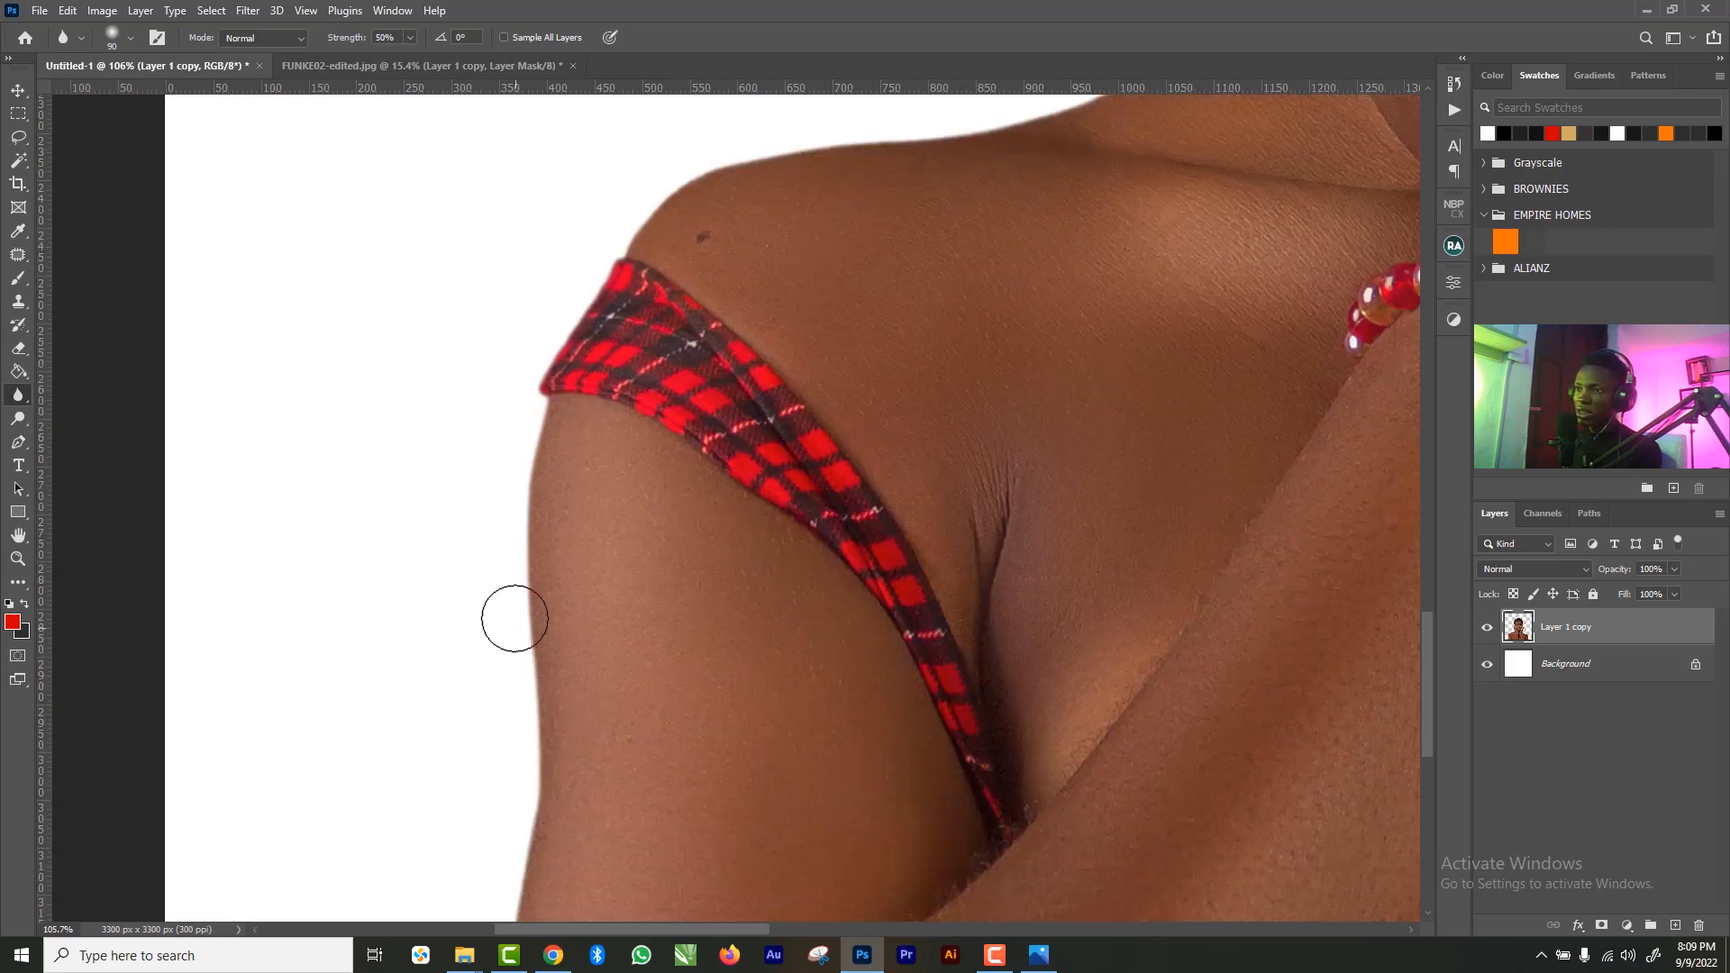
{"action": "scroll", "coordinate": [533, 808], "scroll_direction": "down", "scroll_amount": 2}
{"action": "scroll", "coordinate": [536, 811], "scroll_direction": "down", "scroll_amount": 1}
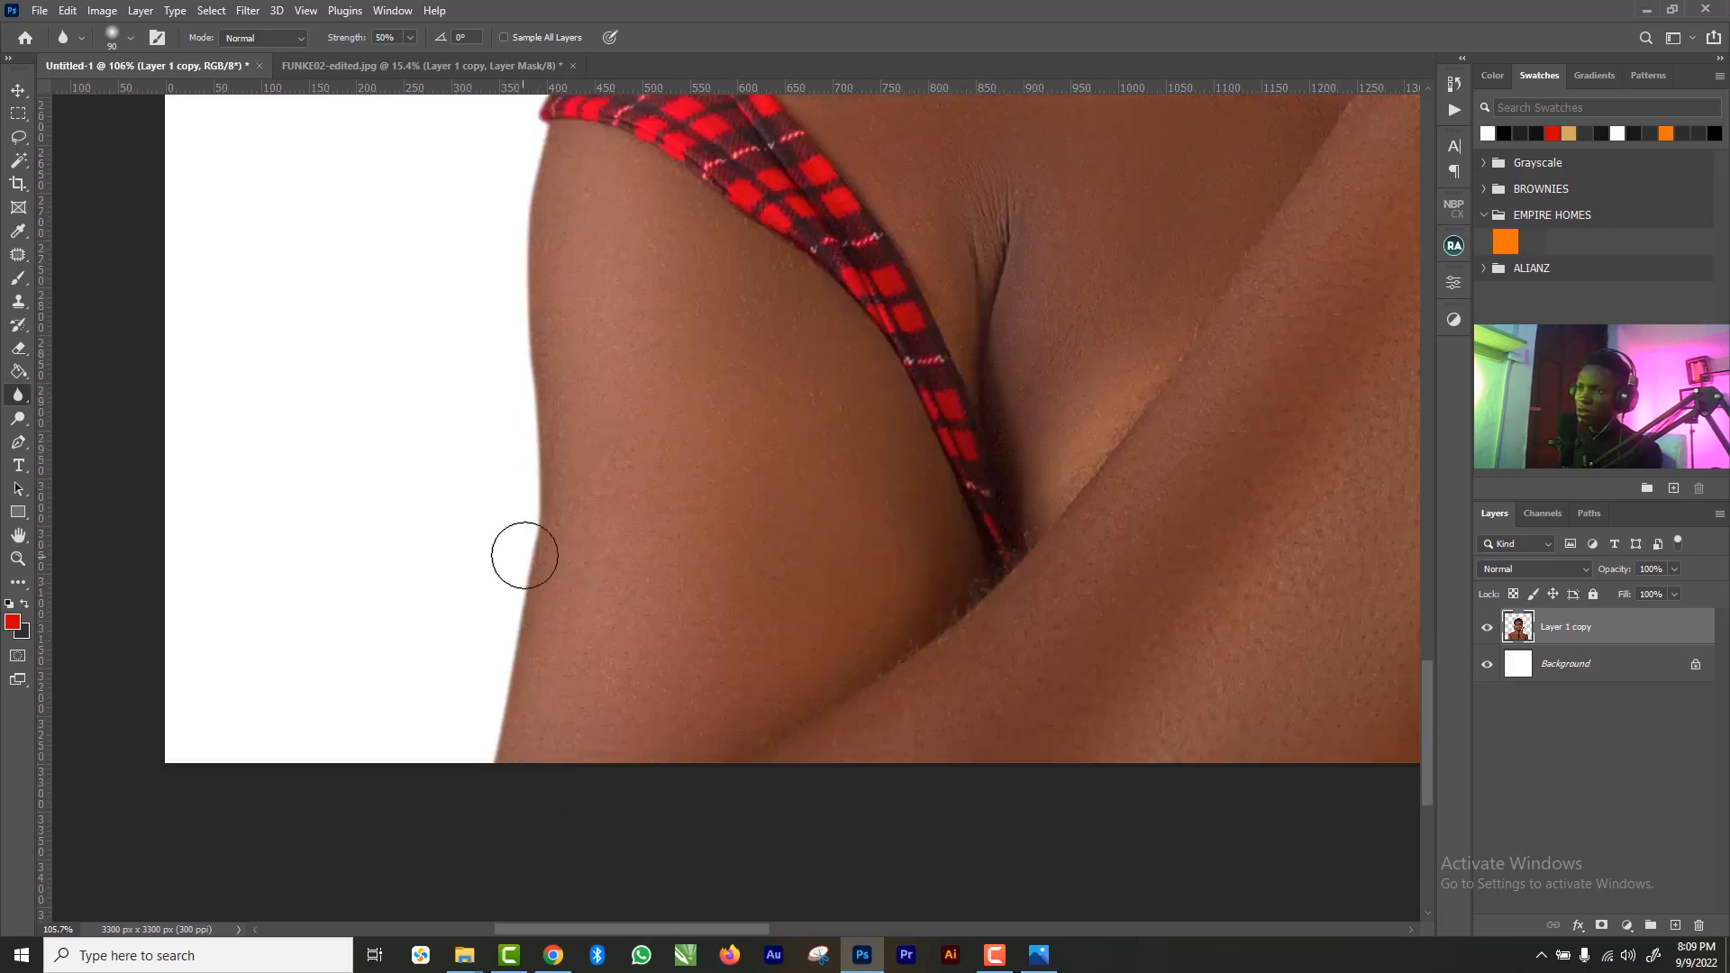
{"action": "scroll", "coordinate": [512, 568], "scroll_direction": "up", "scroll_amount": 2}
{"action": "scroll", "coordinate": [504, 563], "scroll_direction": "up", "scroll_amount": 2}
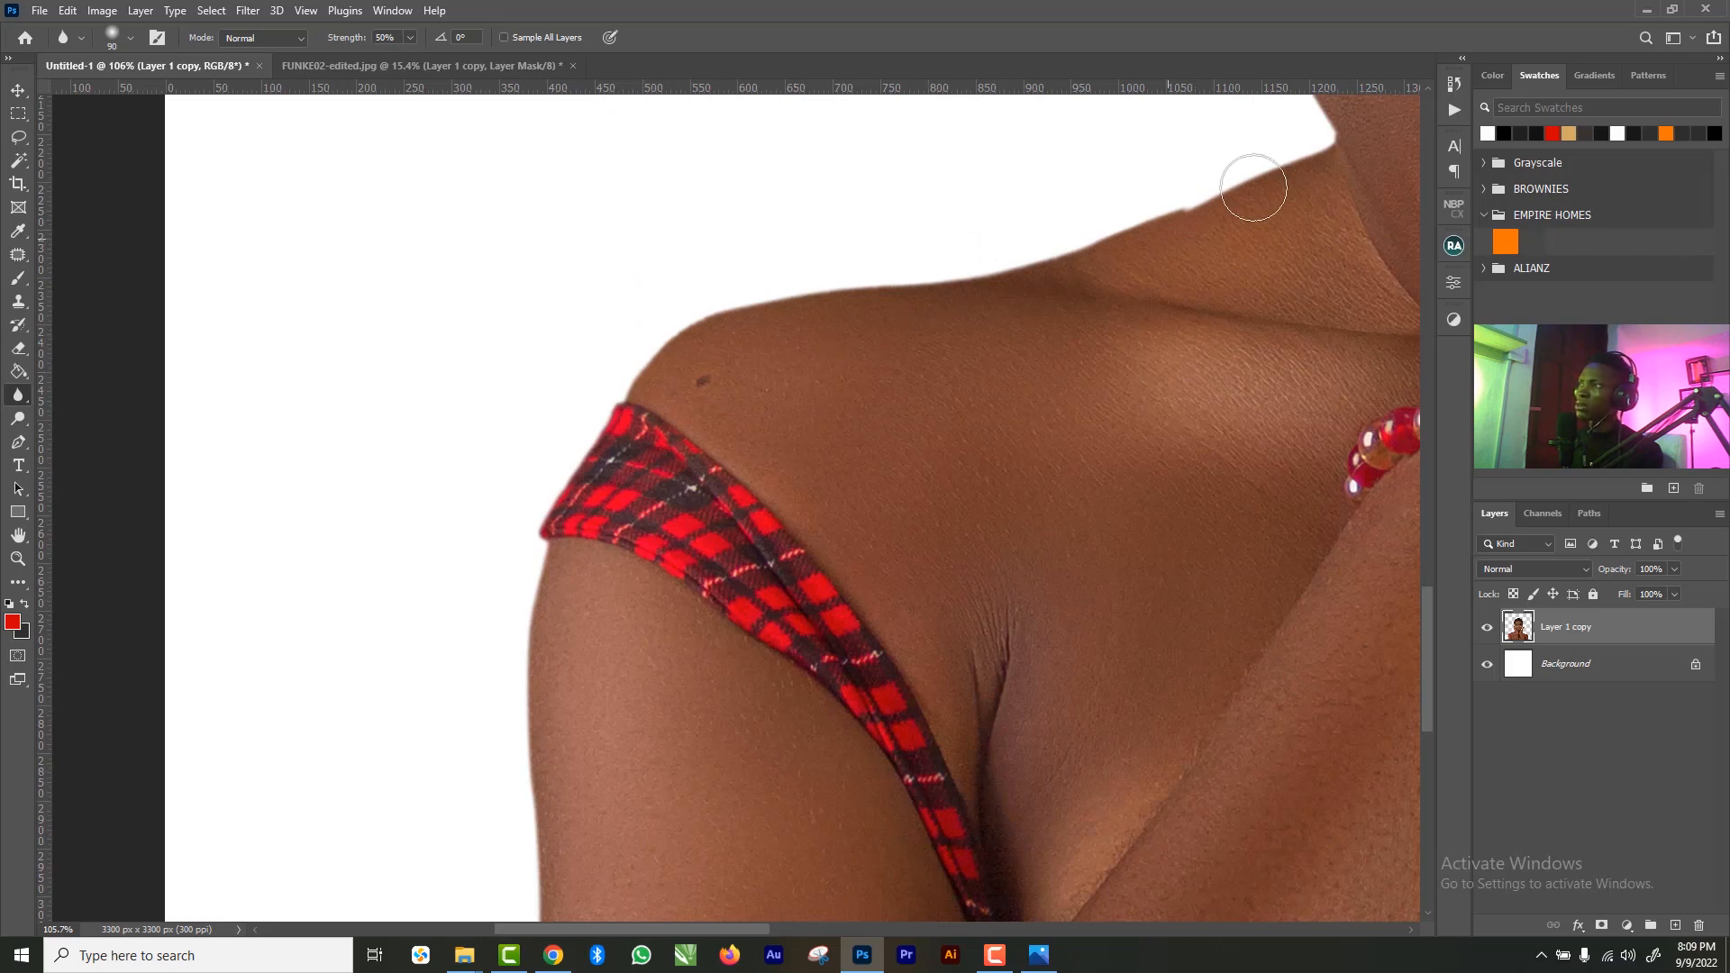
- Blur the outer edge of the neck and the hand above the plaid-strapped shoulder
{"action": "scroll", "coordinate": [1262, 261], "scroll_direction": "up", "scroll_amount": 1}
{"action": "key", "text": "space"}
{"action": "left_click_drag", "start_coordinate": [1245, 335], "coordinate": [840, 637]}
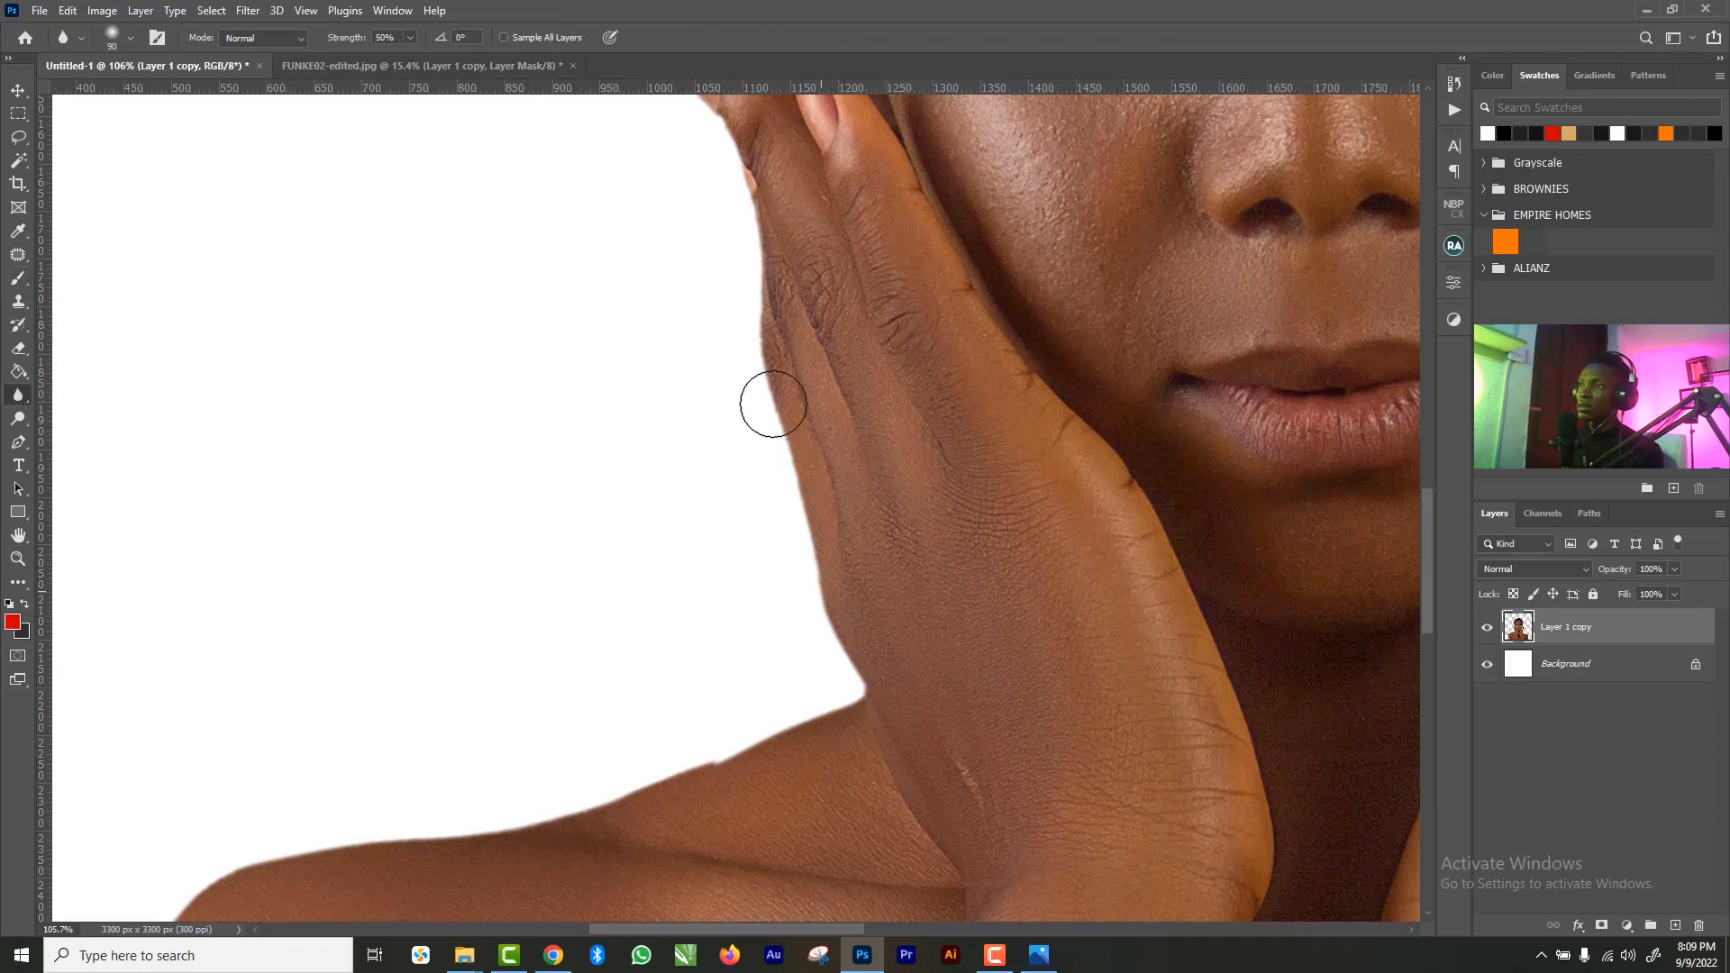
- Clear the selection and blur the outer edges of the fingers, hand and shoulder on the earring side
{"action": "key", "text": "space"}
{"action": "left_click_drag", "start_coordinate": [1182, 377], "coordinate": [837, 465]}
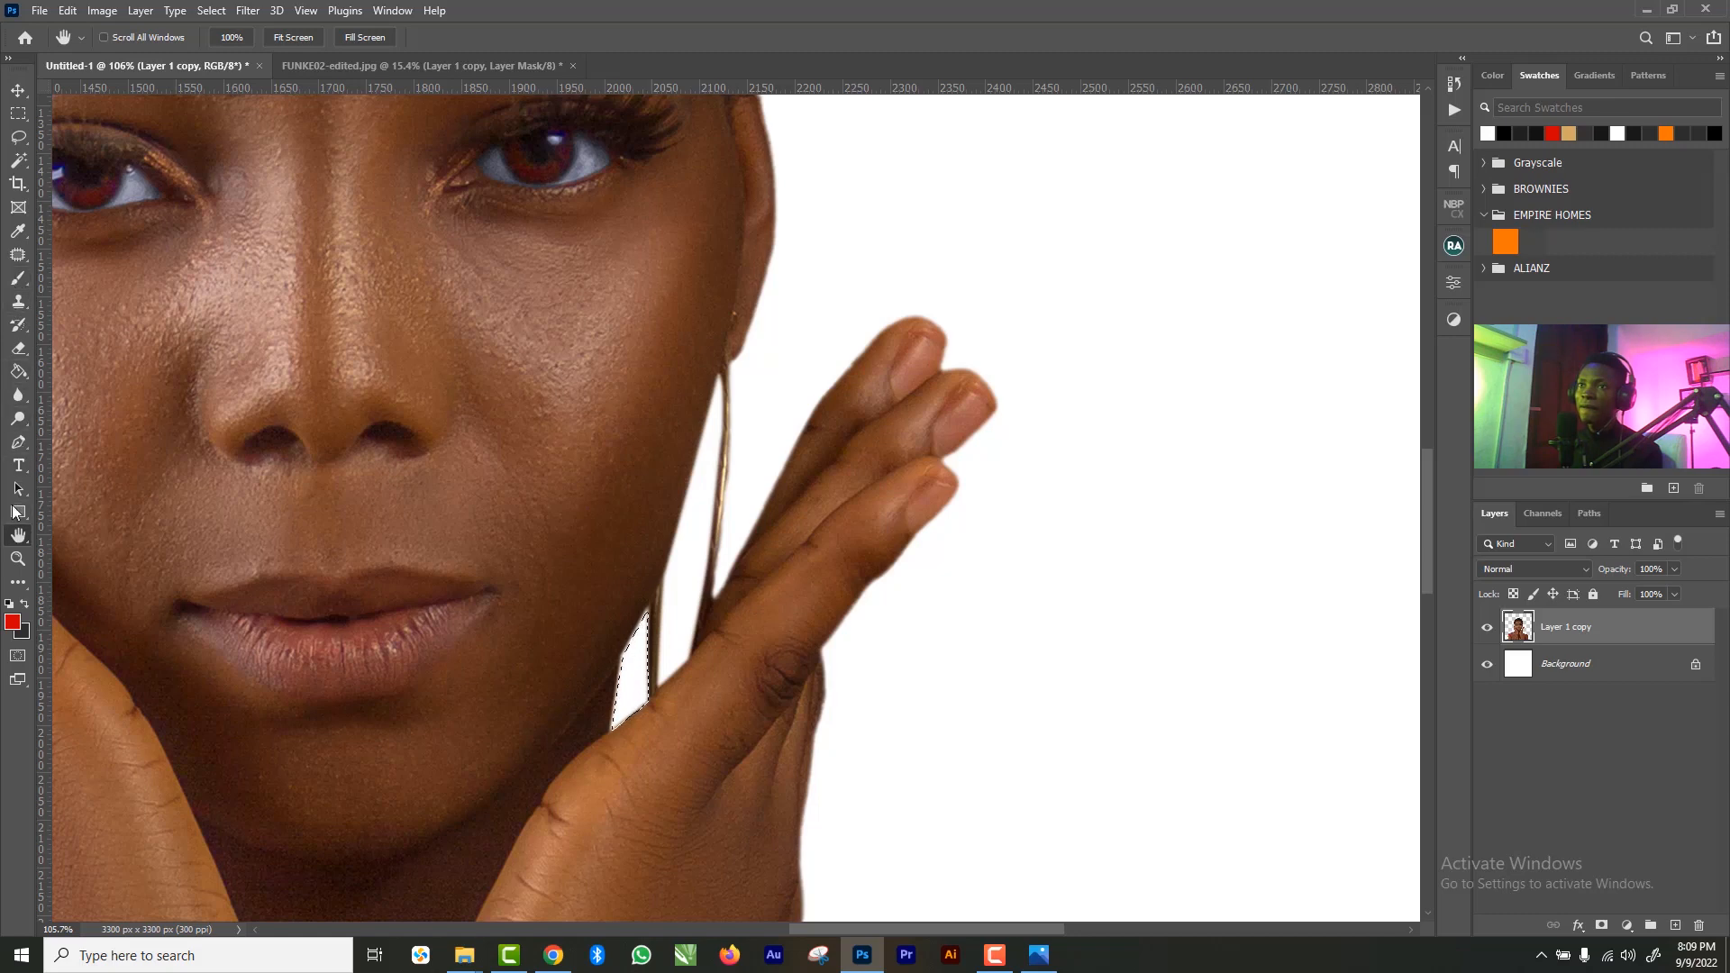
{"action": "left_click", "coordinate": [18, 395]}
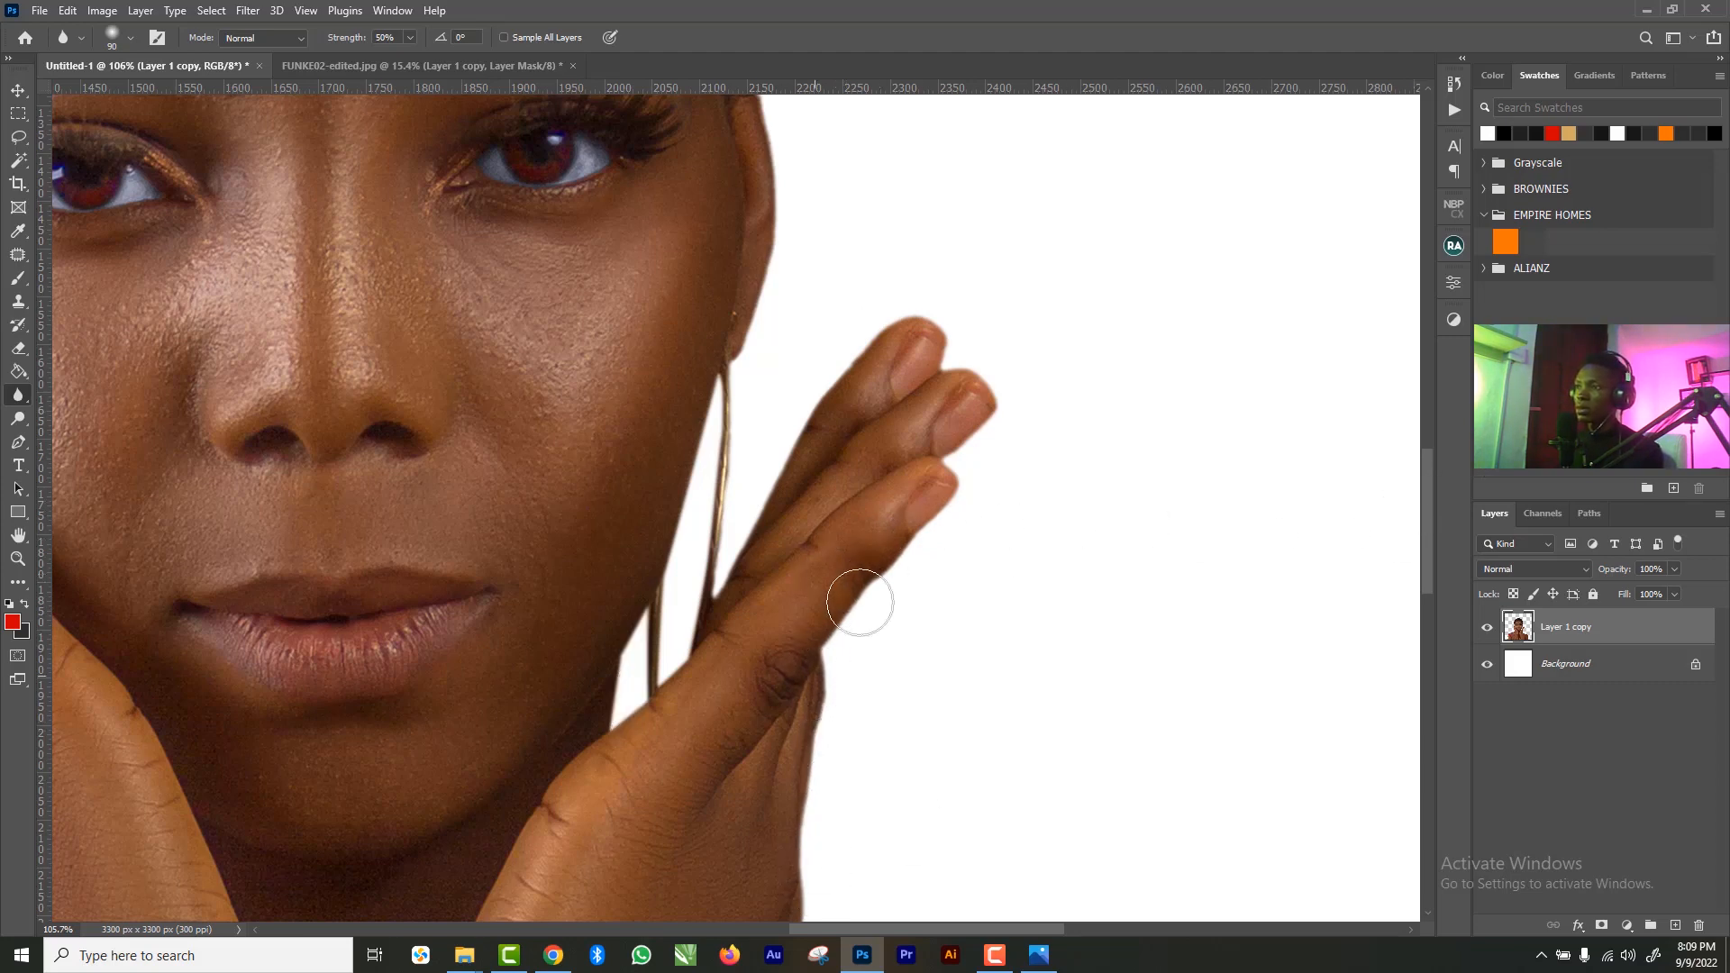
{"action": "scroll", "coordinate": [1418, 521], "scroll_direction": "down", "scroll_amount": 10}
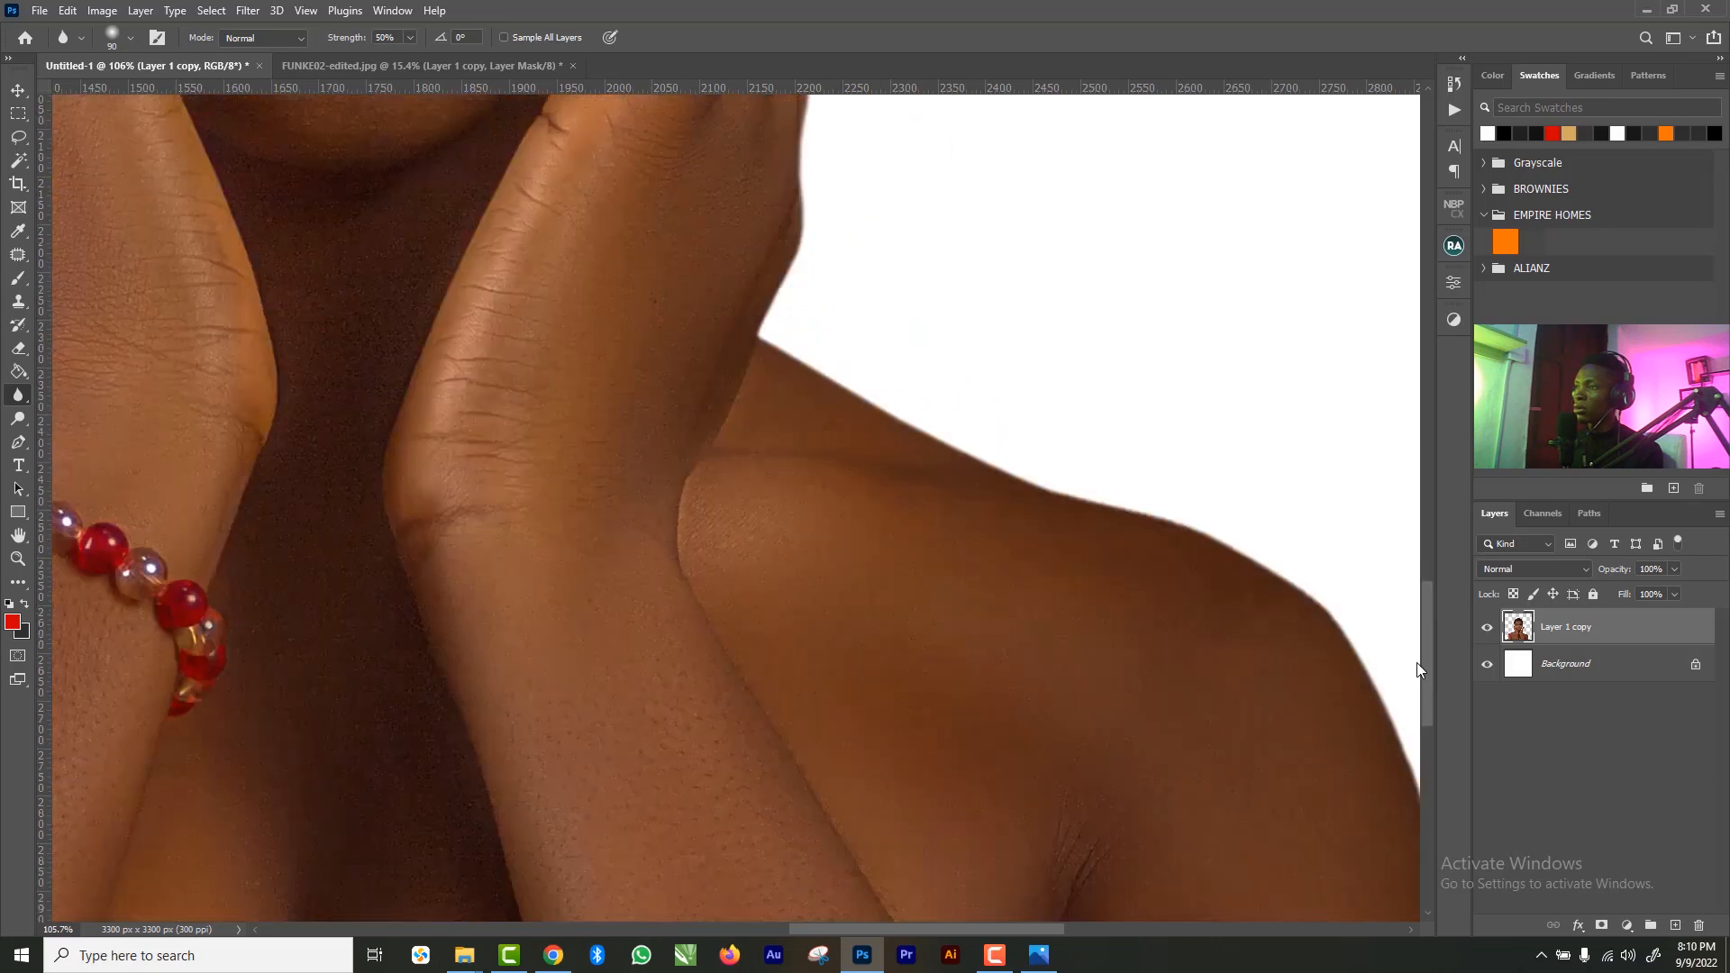
{"action": "mouse_move", "coordinate": [760, 253]}
{"action": "left_mouse_down"}
{"action": "mouse_move", "coordinate": [946, 352]}
{"action": "mouse_move", "coordinate": [1201, 448]}
{"action": "mouse_move", "coordinate": [1309, 524]}
{"action": "mouse_move", "coordinate": [1380, 608]}
{"action": "mouse_move", "coordinate": [1392, 661]}
{"action": "left_mouse_up"}
{"action": "key", "text": "z"}
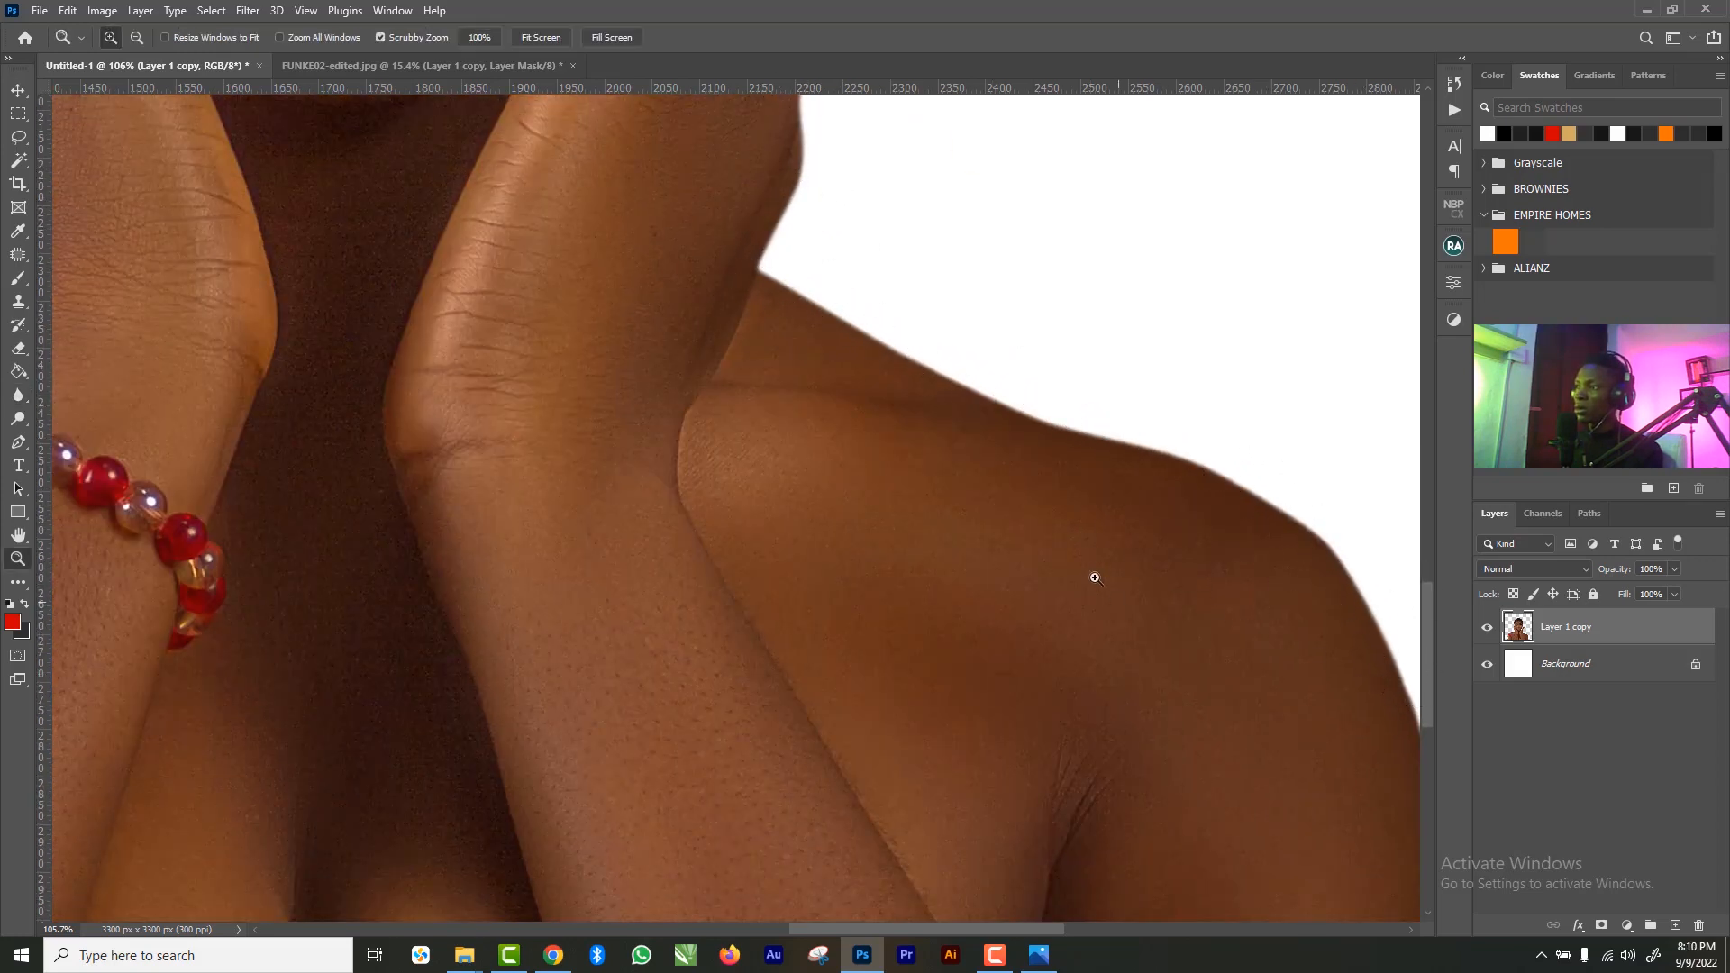
{"action": "left_click_drag", "start_coordinate": [1093, 577], "coordinate": [968, 519]}
{"action": "left_click_drag", "start_coordinate": [702, 613], "coordinate": [728, 660]}
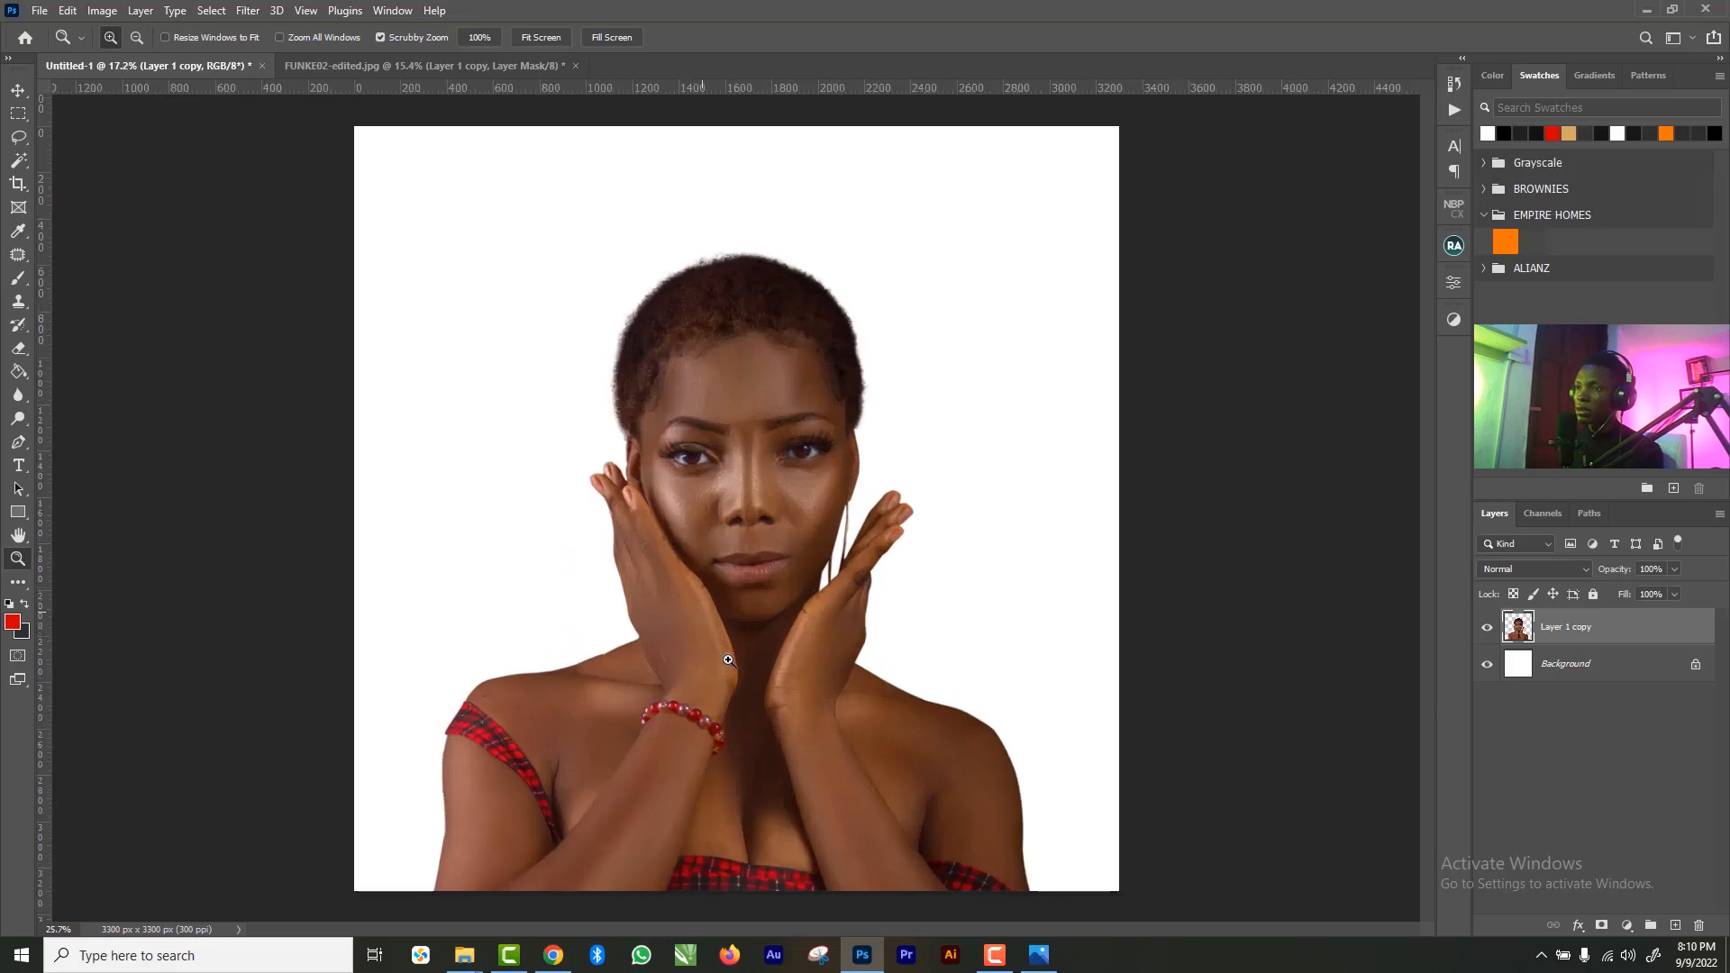
{"action": "left_click", "coordinate": [18, 395]}
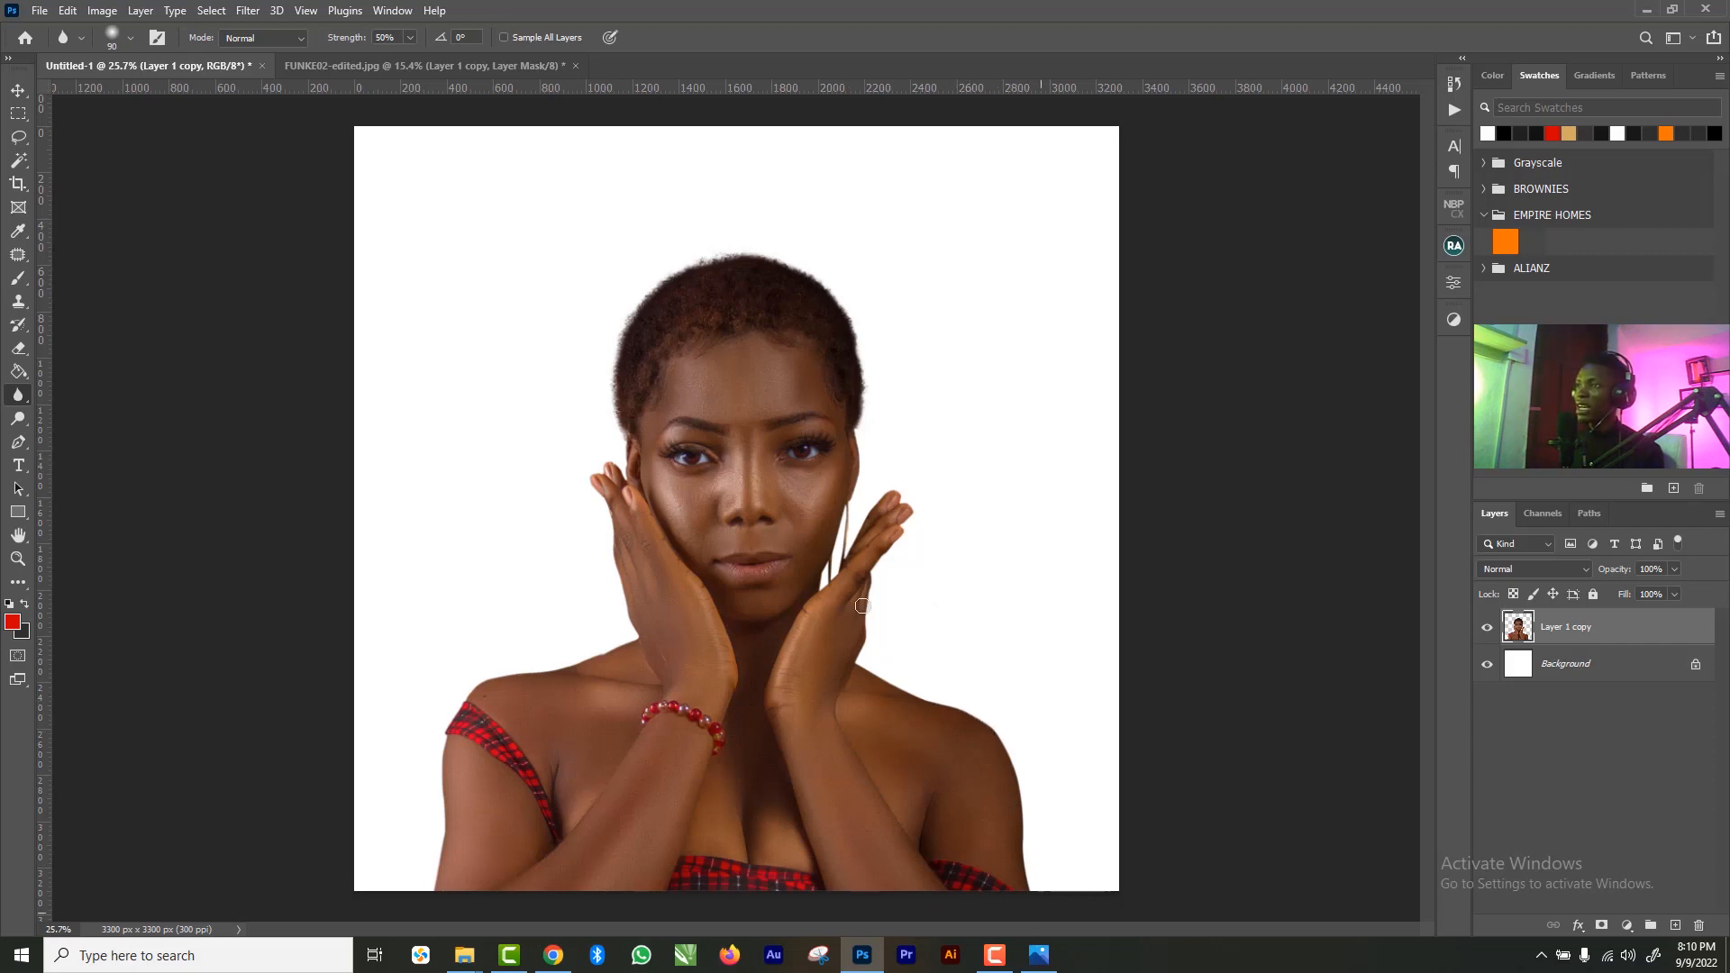
{"action": "key", "text": "v"}
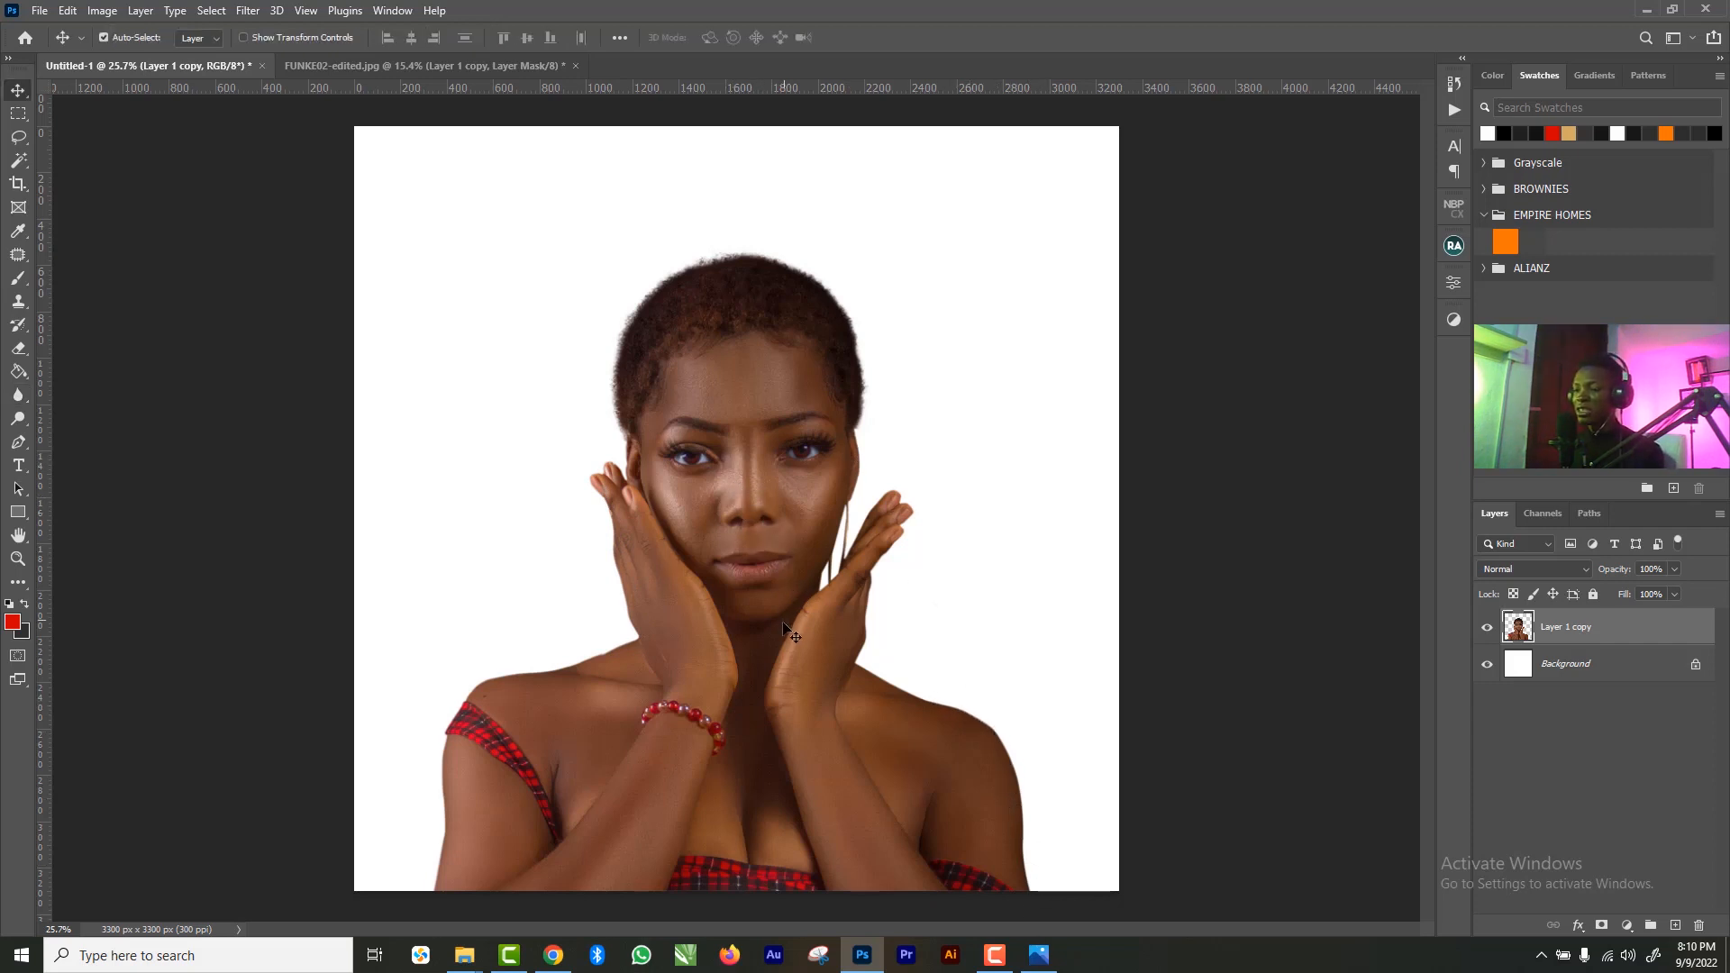
- Open Layer 1 copy in the Camera Raw Filter and set the Detail sharpening to 32
{"action": "key", "text": "z"}
{"action": "left_click_drag", "start_coordinate": [786, 622], "coordinate": [765, 590]}
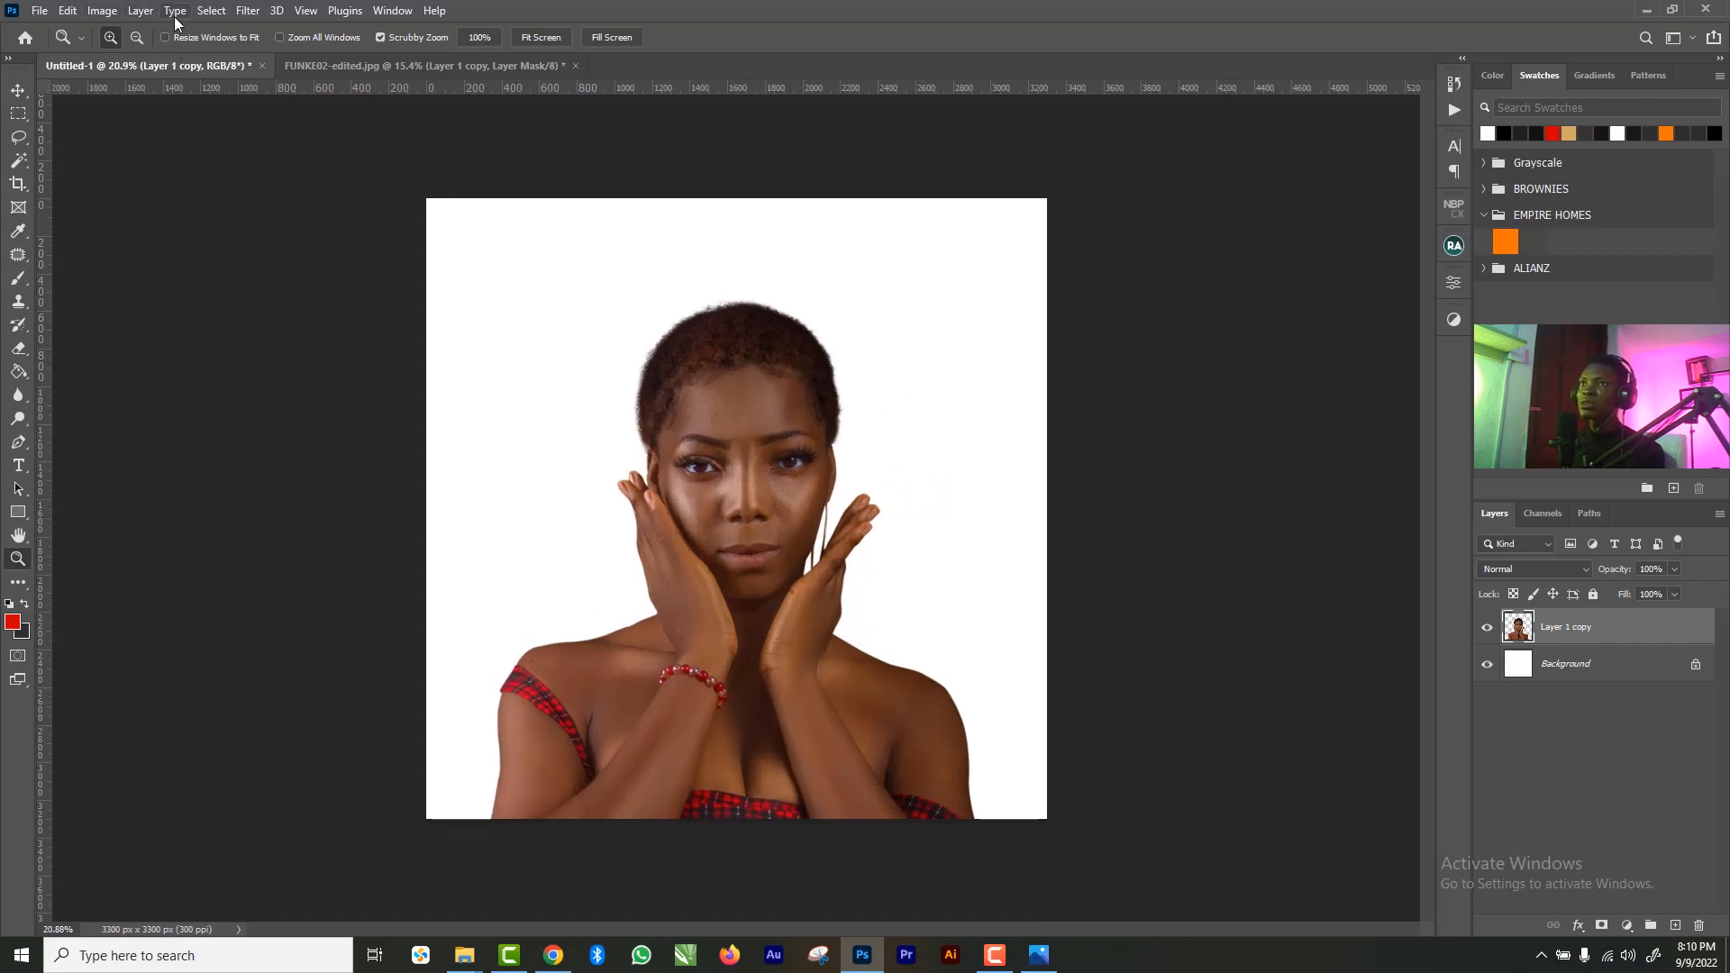
{"action": "left_click", "coordinate": [248, 11]}
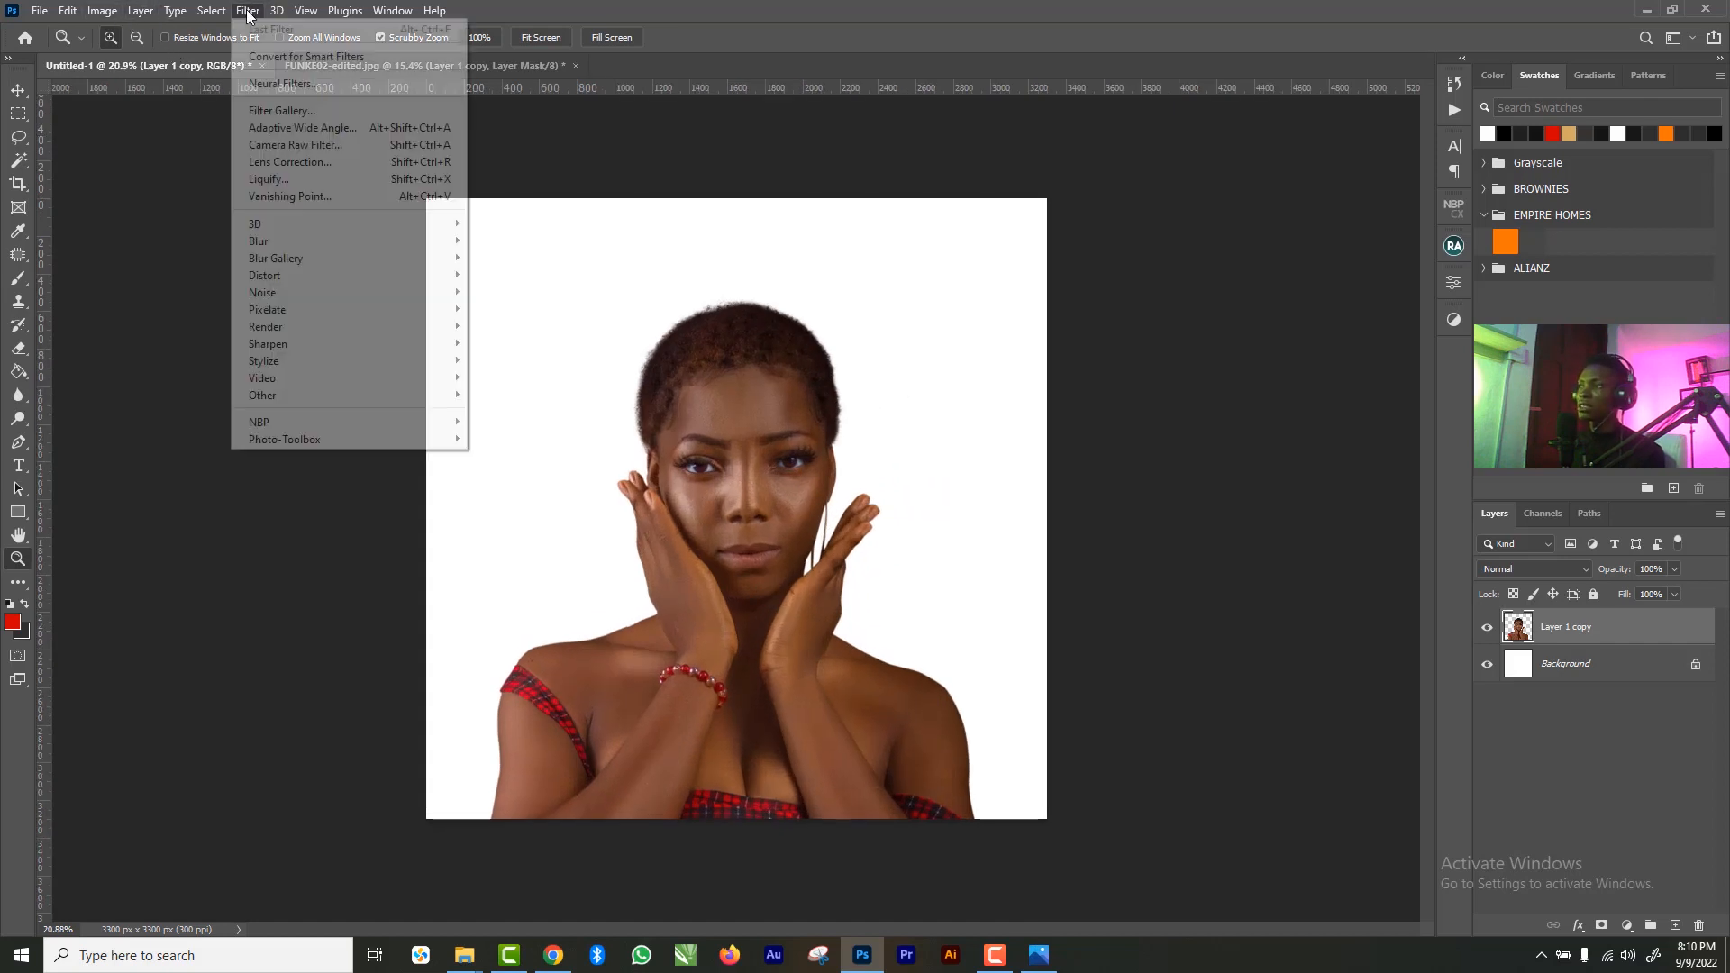
{"action": "left_click", "coordinate": [312, 146]}
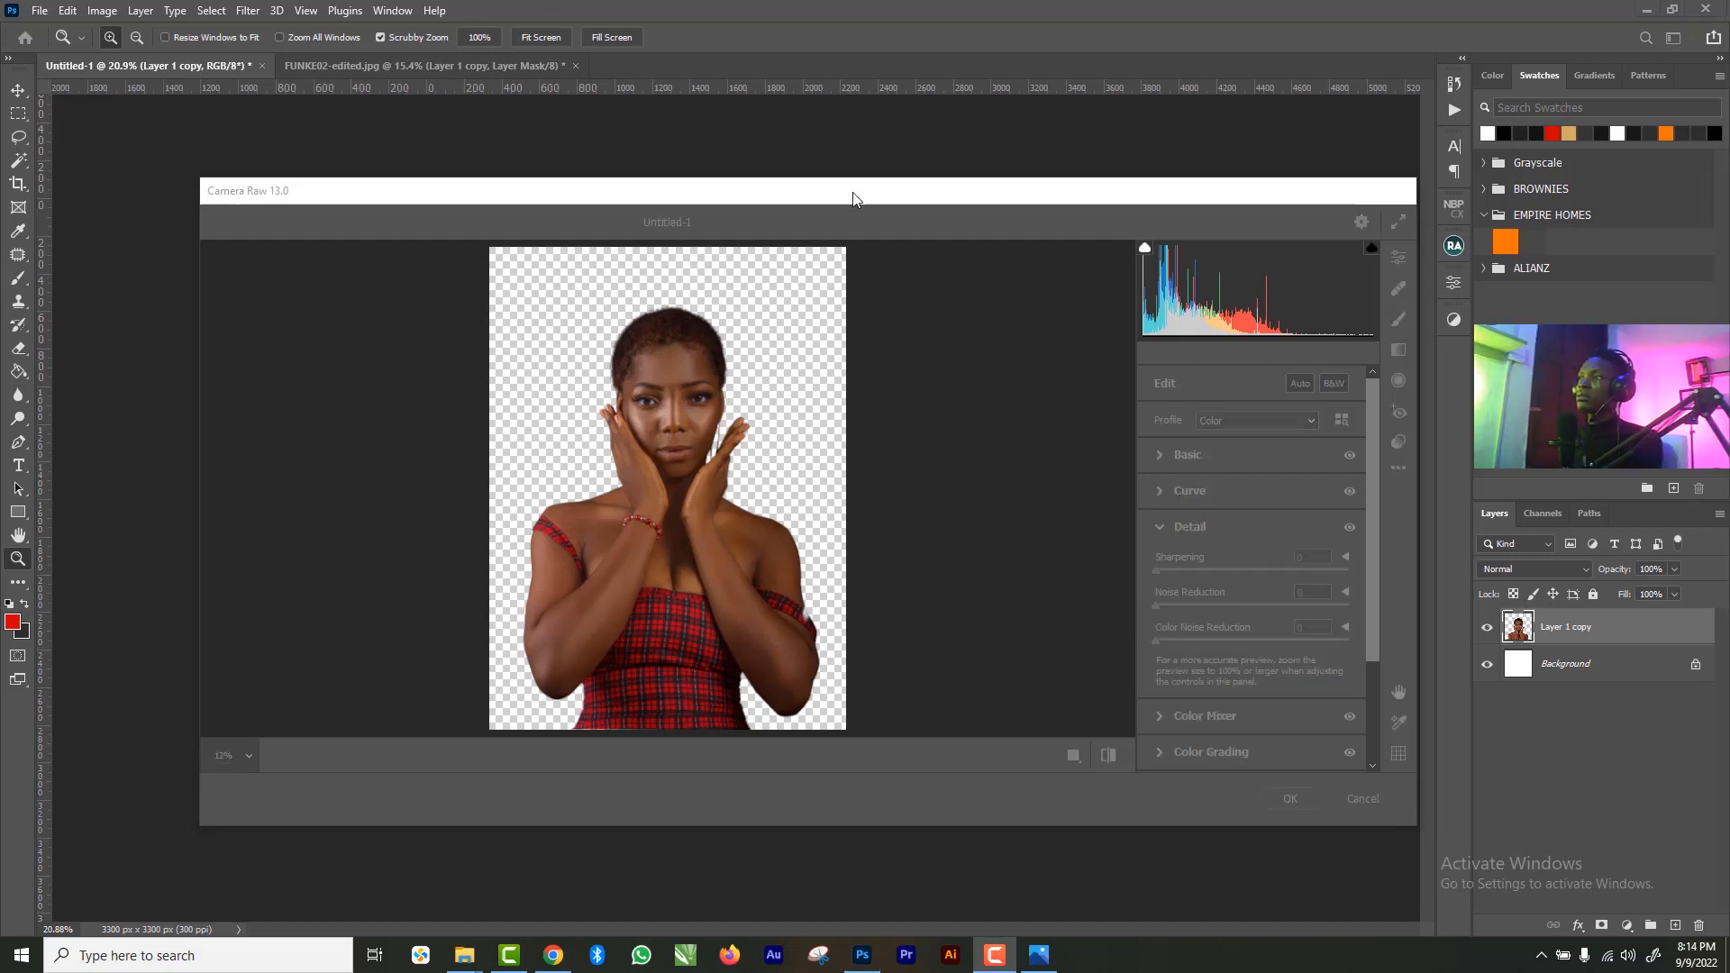
{"action": "left_click", "coordinate": [854, 198]}
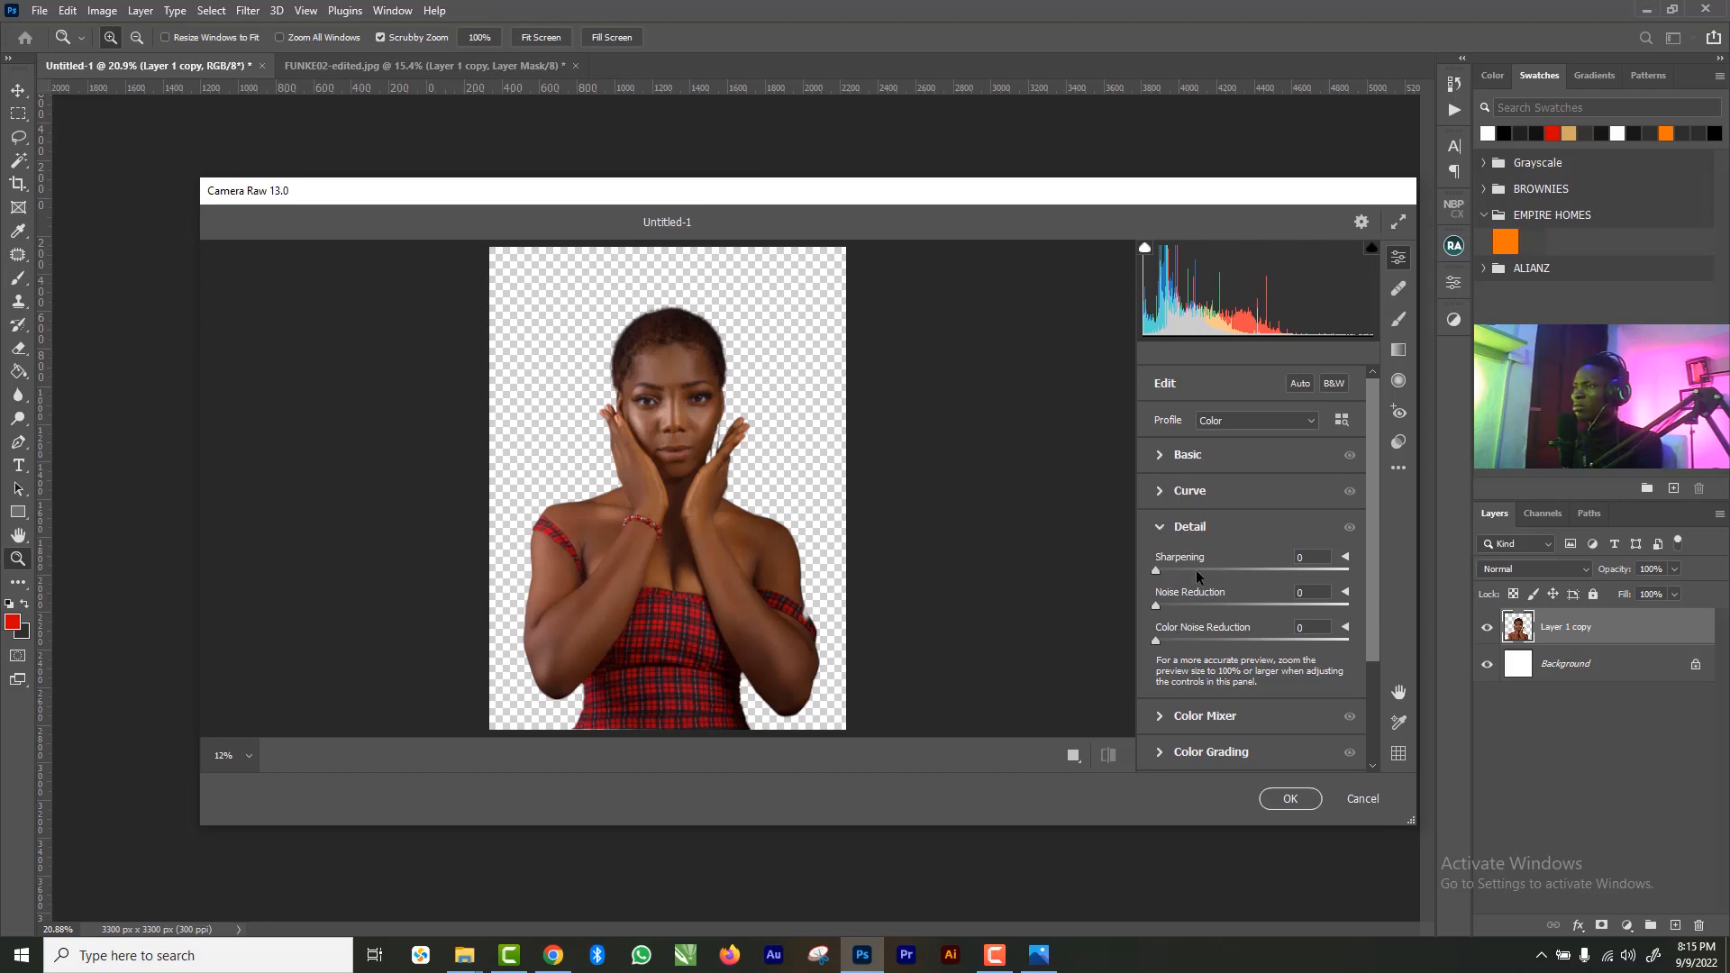
{"action": "left_click_drag", "start_coordinate": [687, 401], "coordinate": [716, 421]}
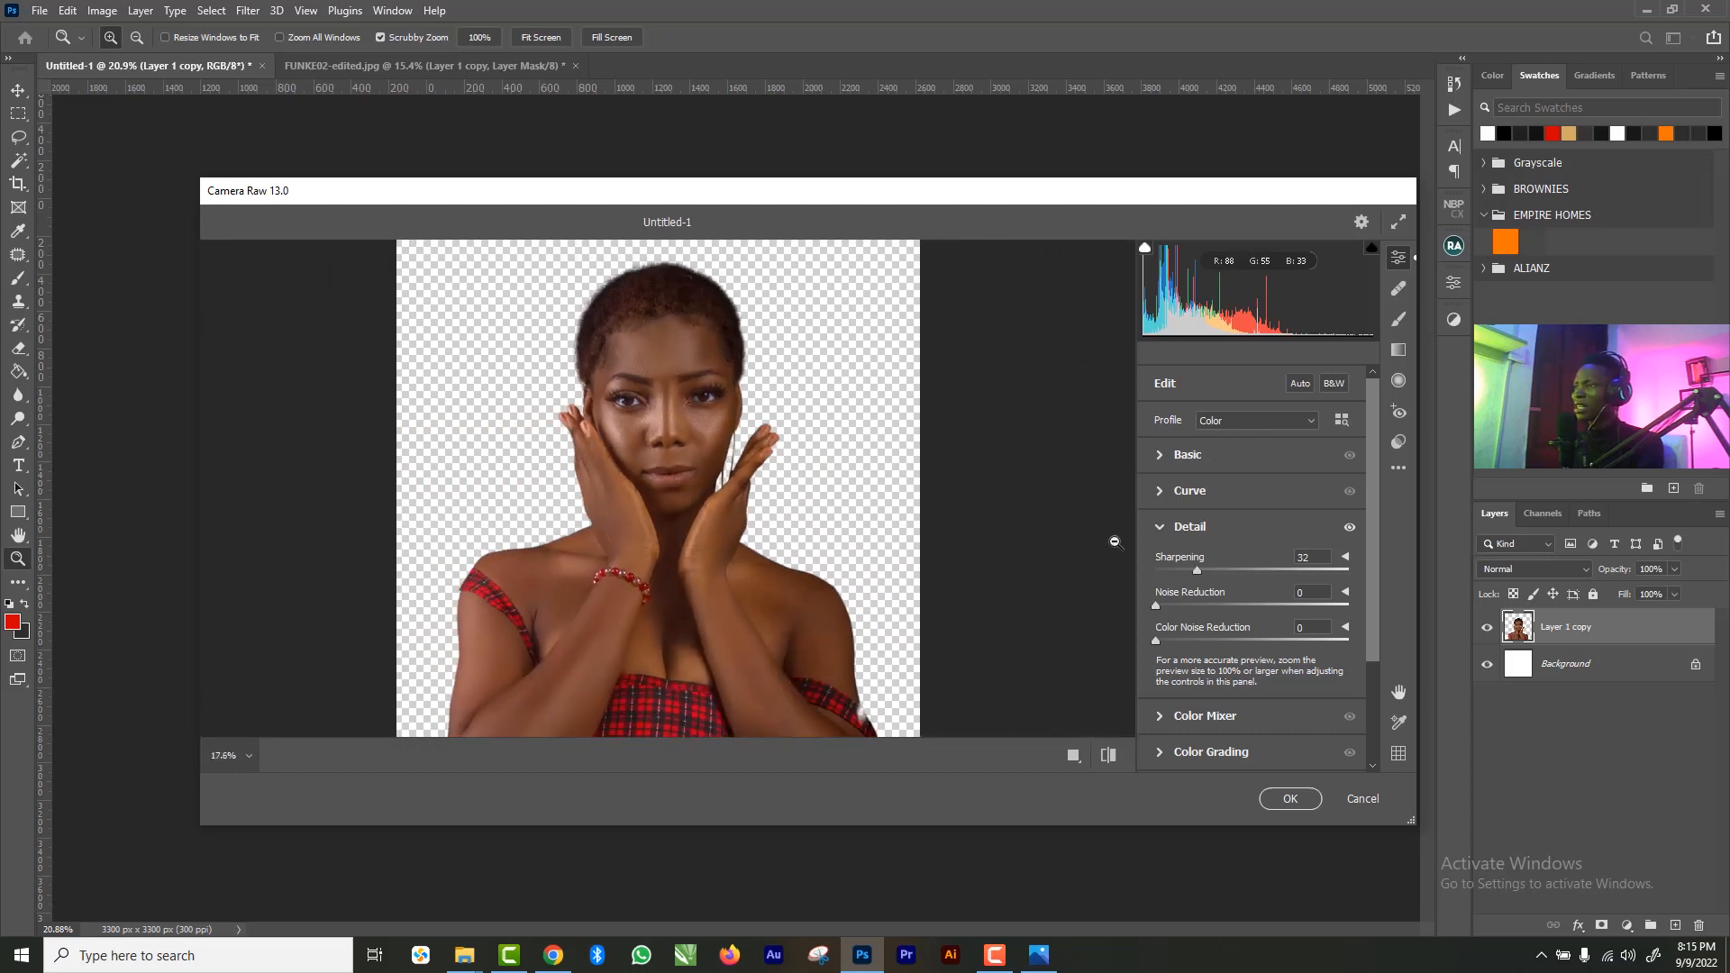
{"action": "left_click", "coordinate": [1160, 528]}
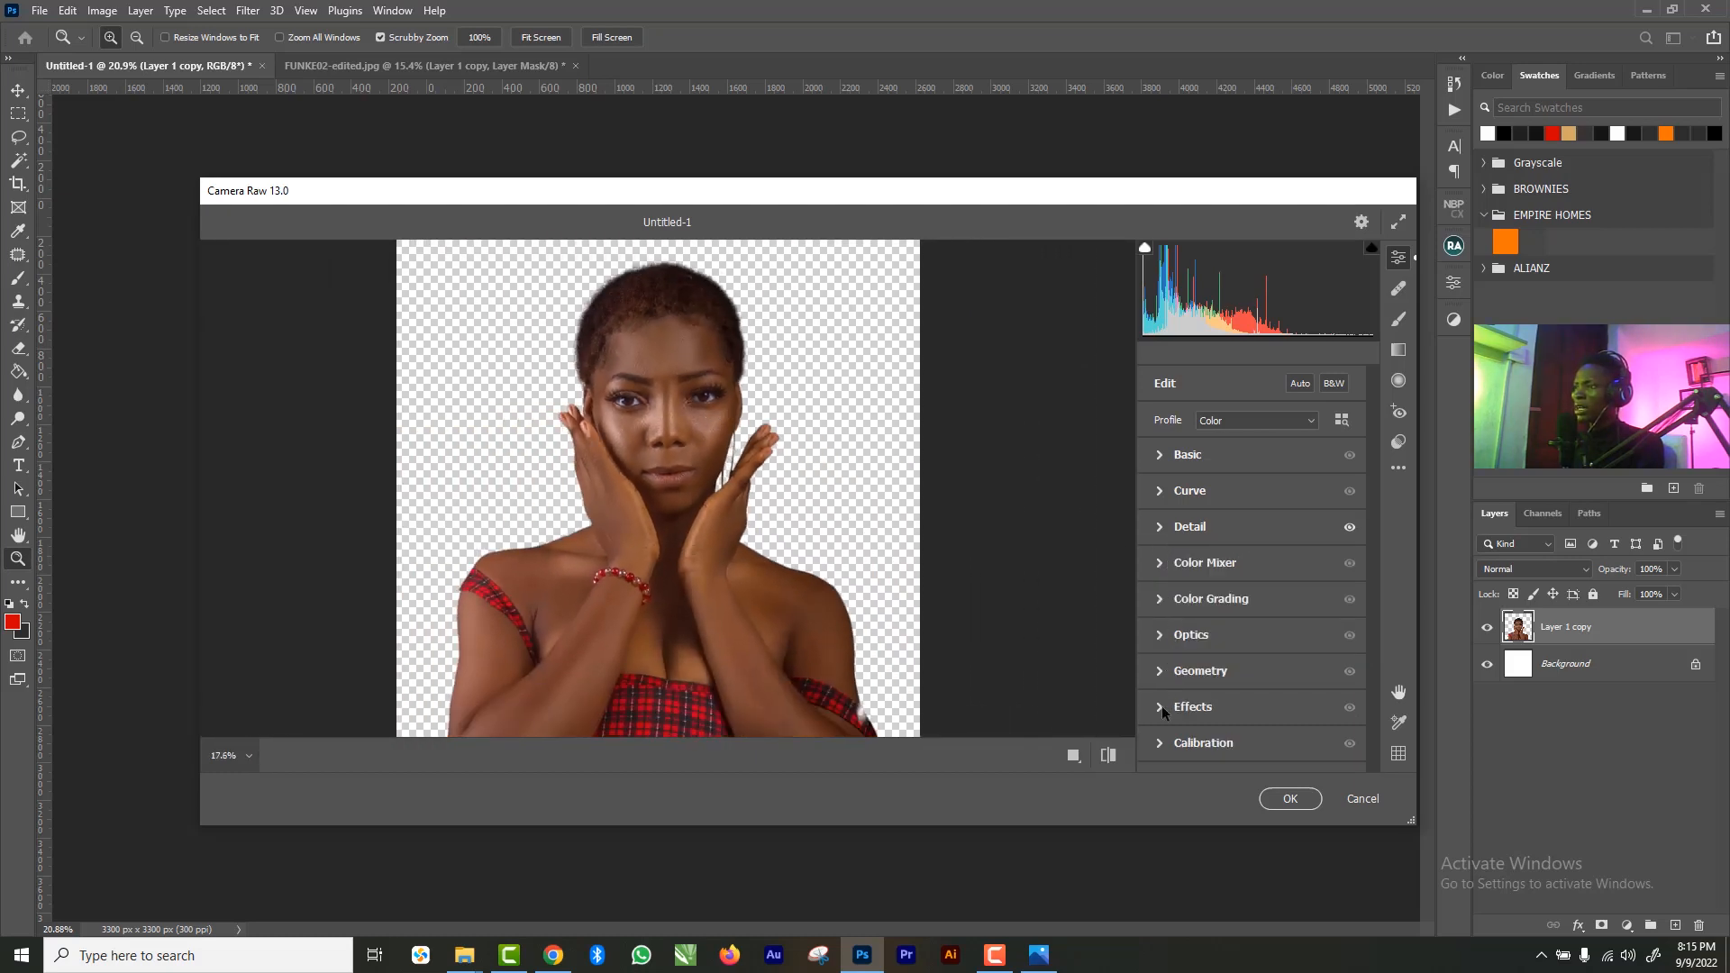
- Raise the Basic shadows to +100 and apply the Camera Raw adjustments
{"action": "left_click", "coordinate": [1158, 456]}
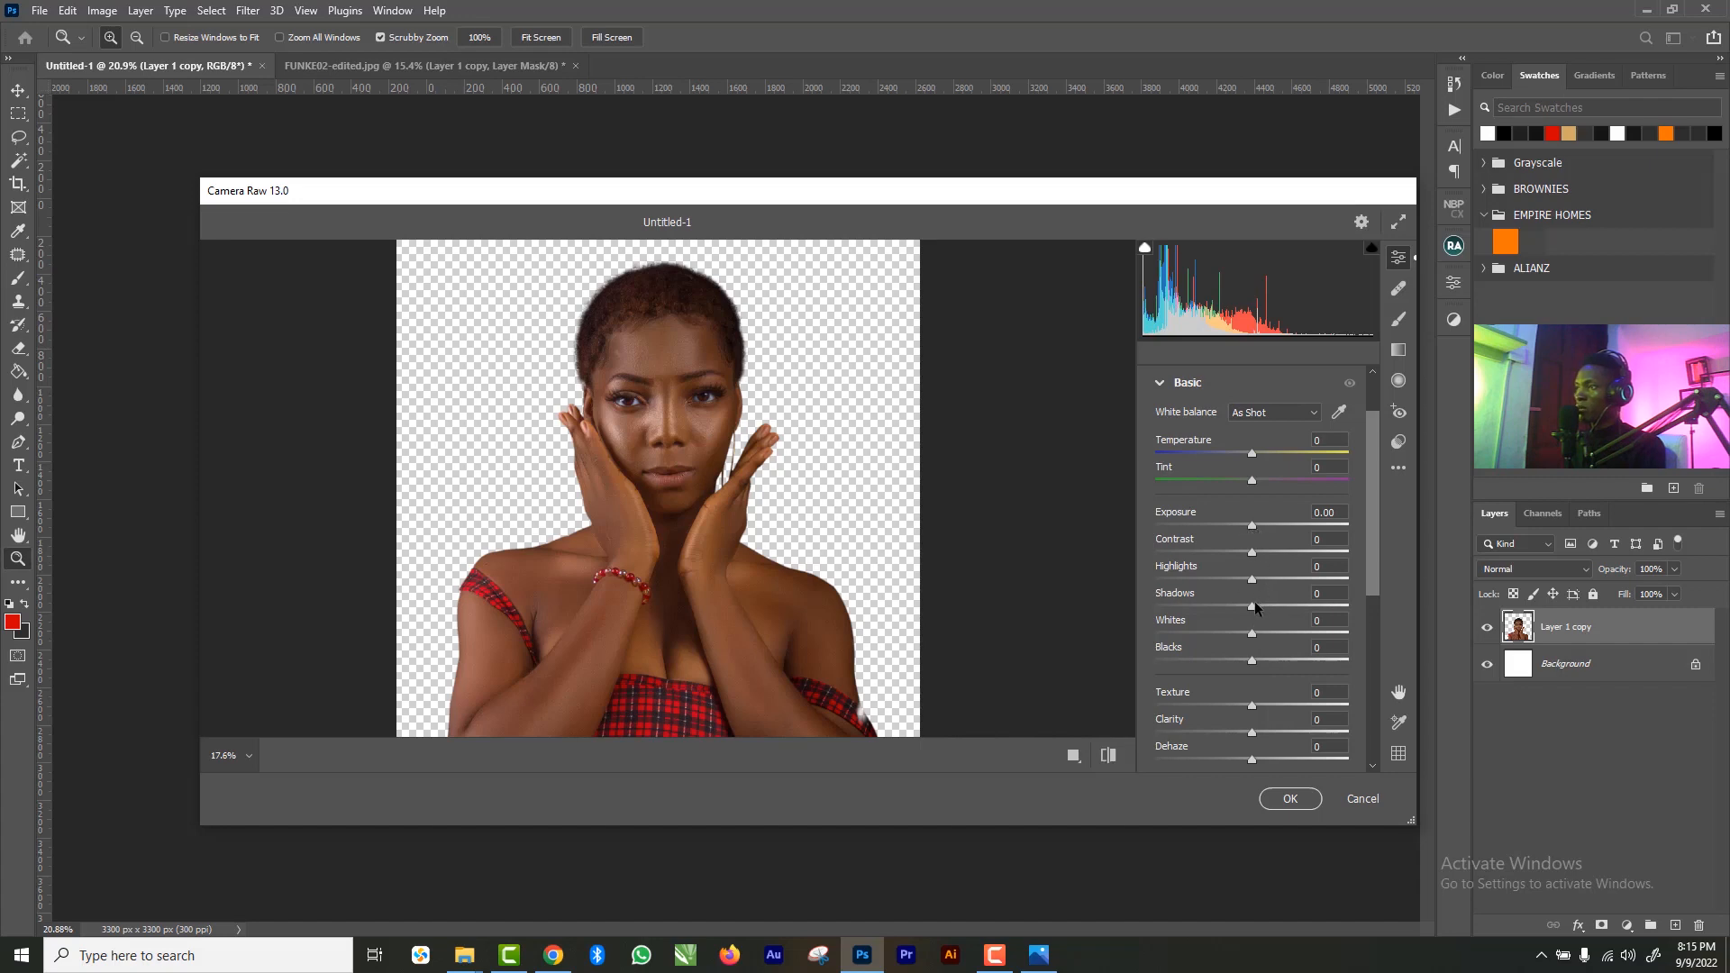
{"action": "left_click_drag", "start_coordinate": [1294, 611], "coordinate": [1367, 622]}
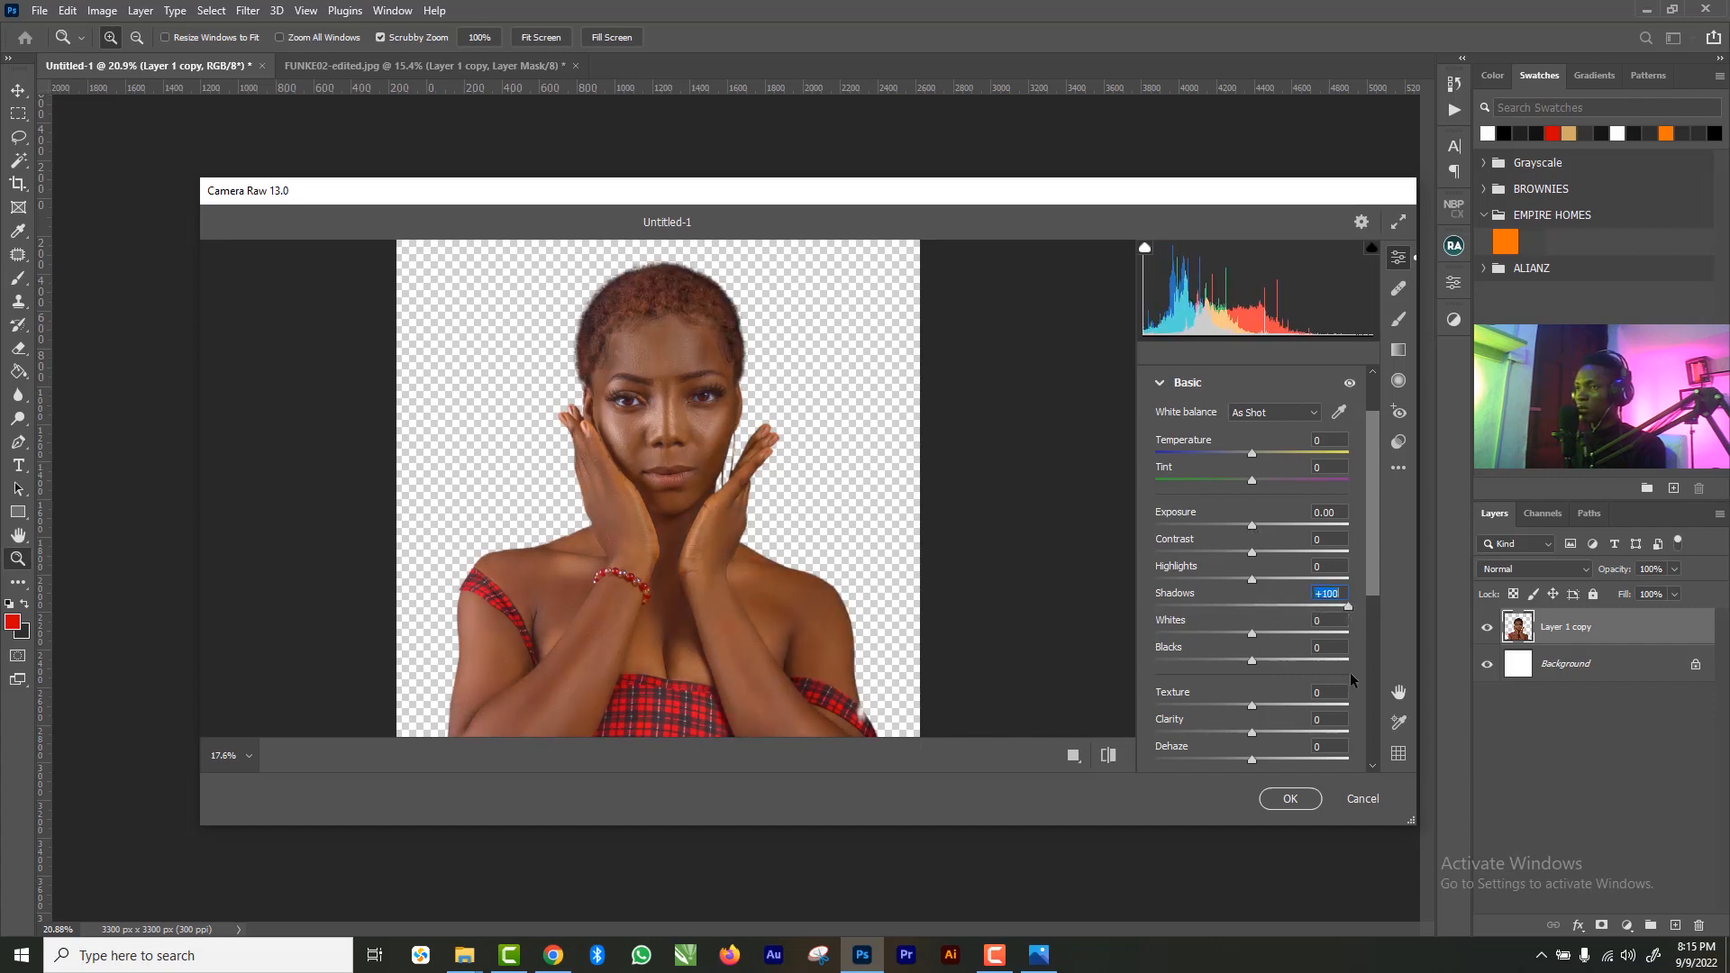
{"action": "left_click", "coordinate": [1291, 798]}
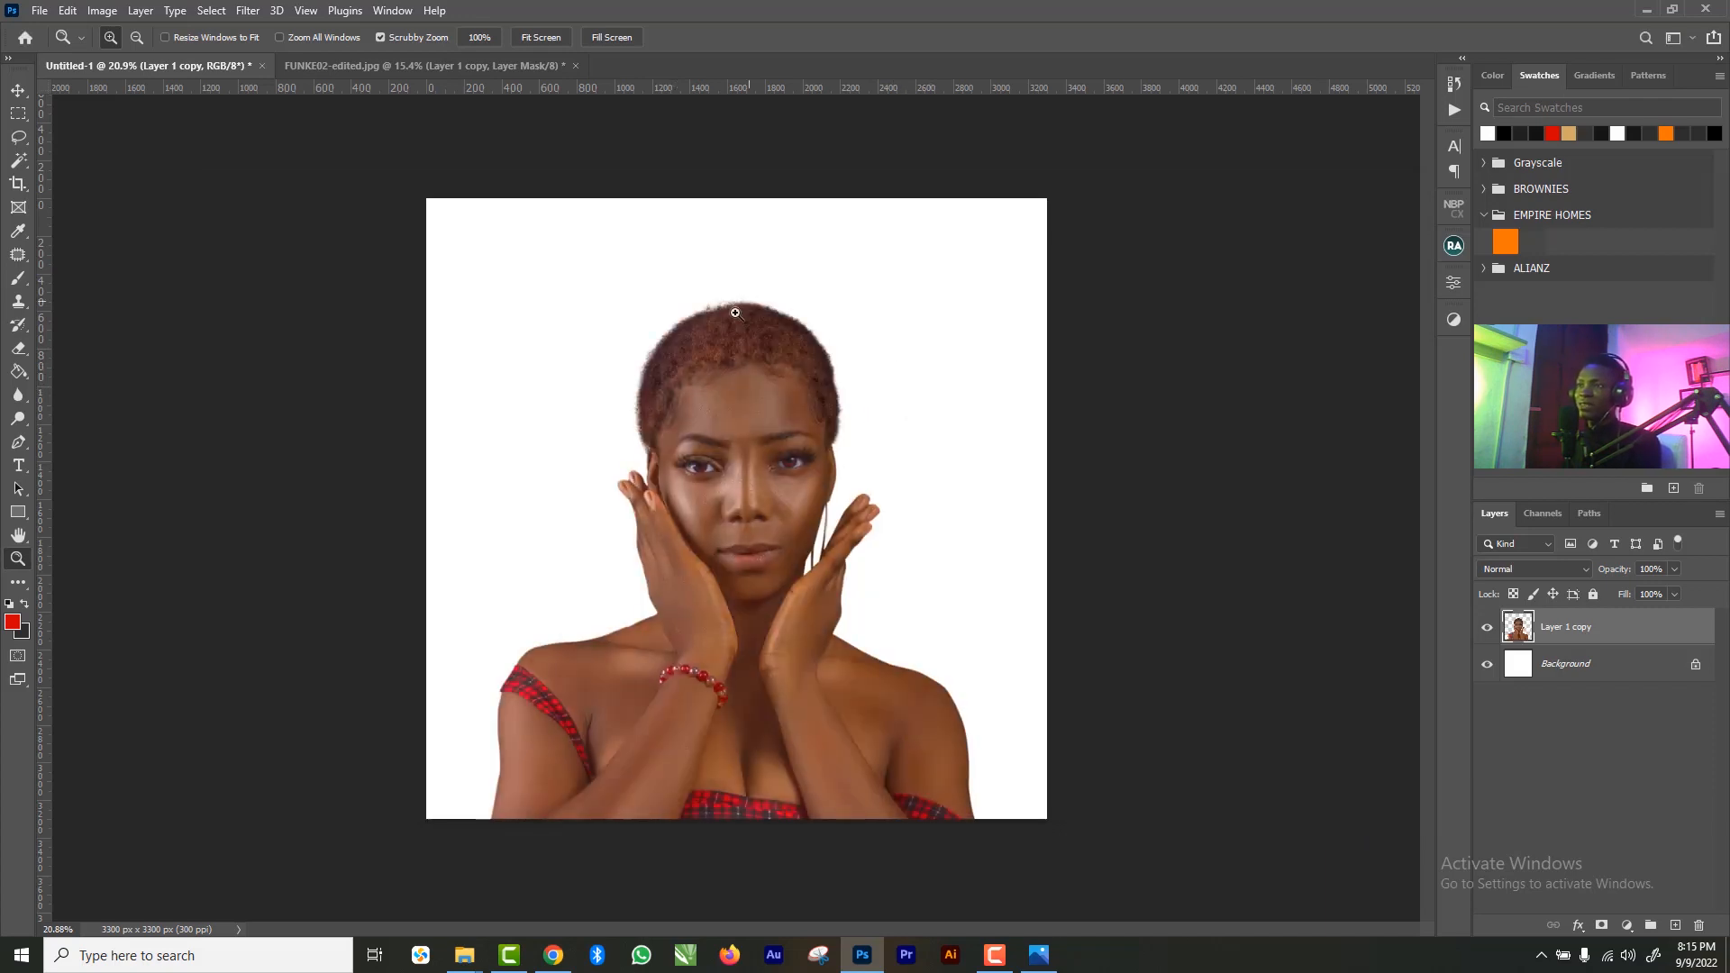
- Add a Black & White adjustment layer above the woman and set its Reds to 2
{"action": "left_click", "coordinate": [1625, 923]}
{"action": "left_click", "coordinate": [1636, 773]}
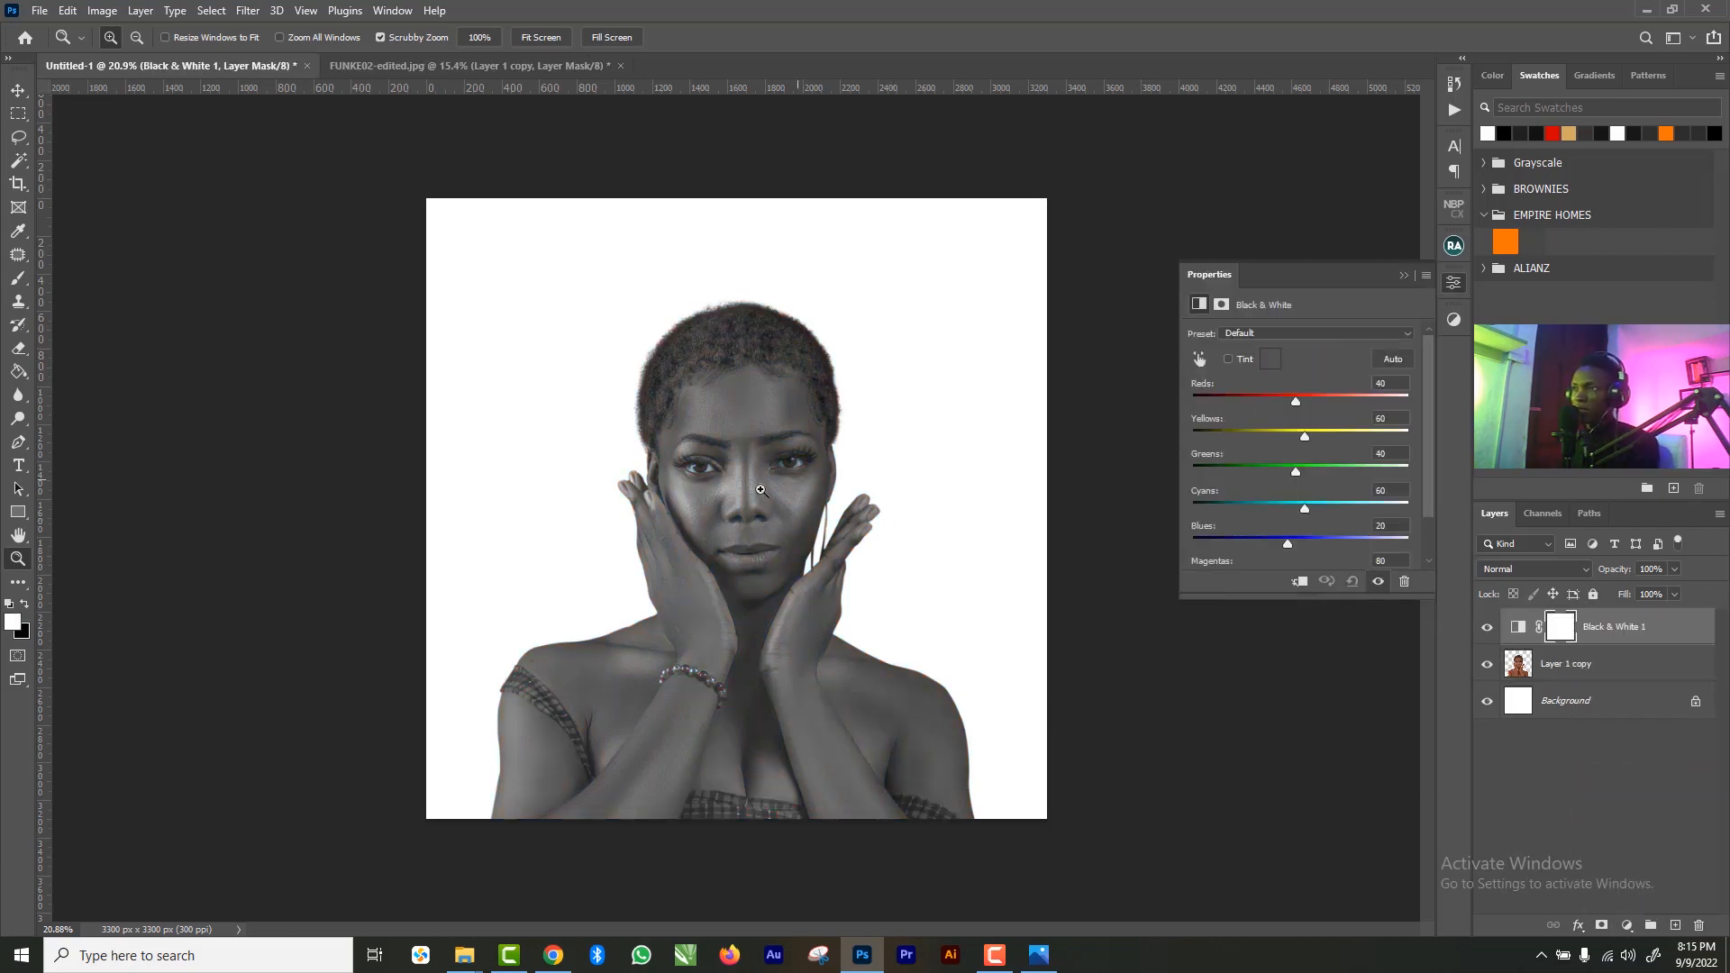
{"action": "left_click_drag", "start_coordinate": [1296, 400], "coordinate": [1280, 400]}
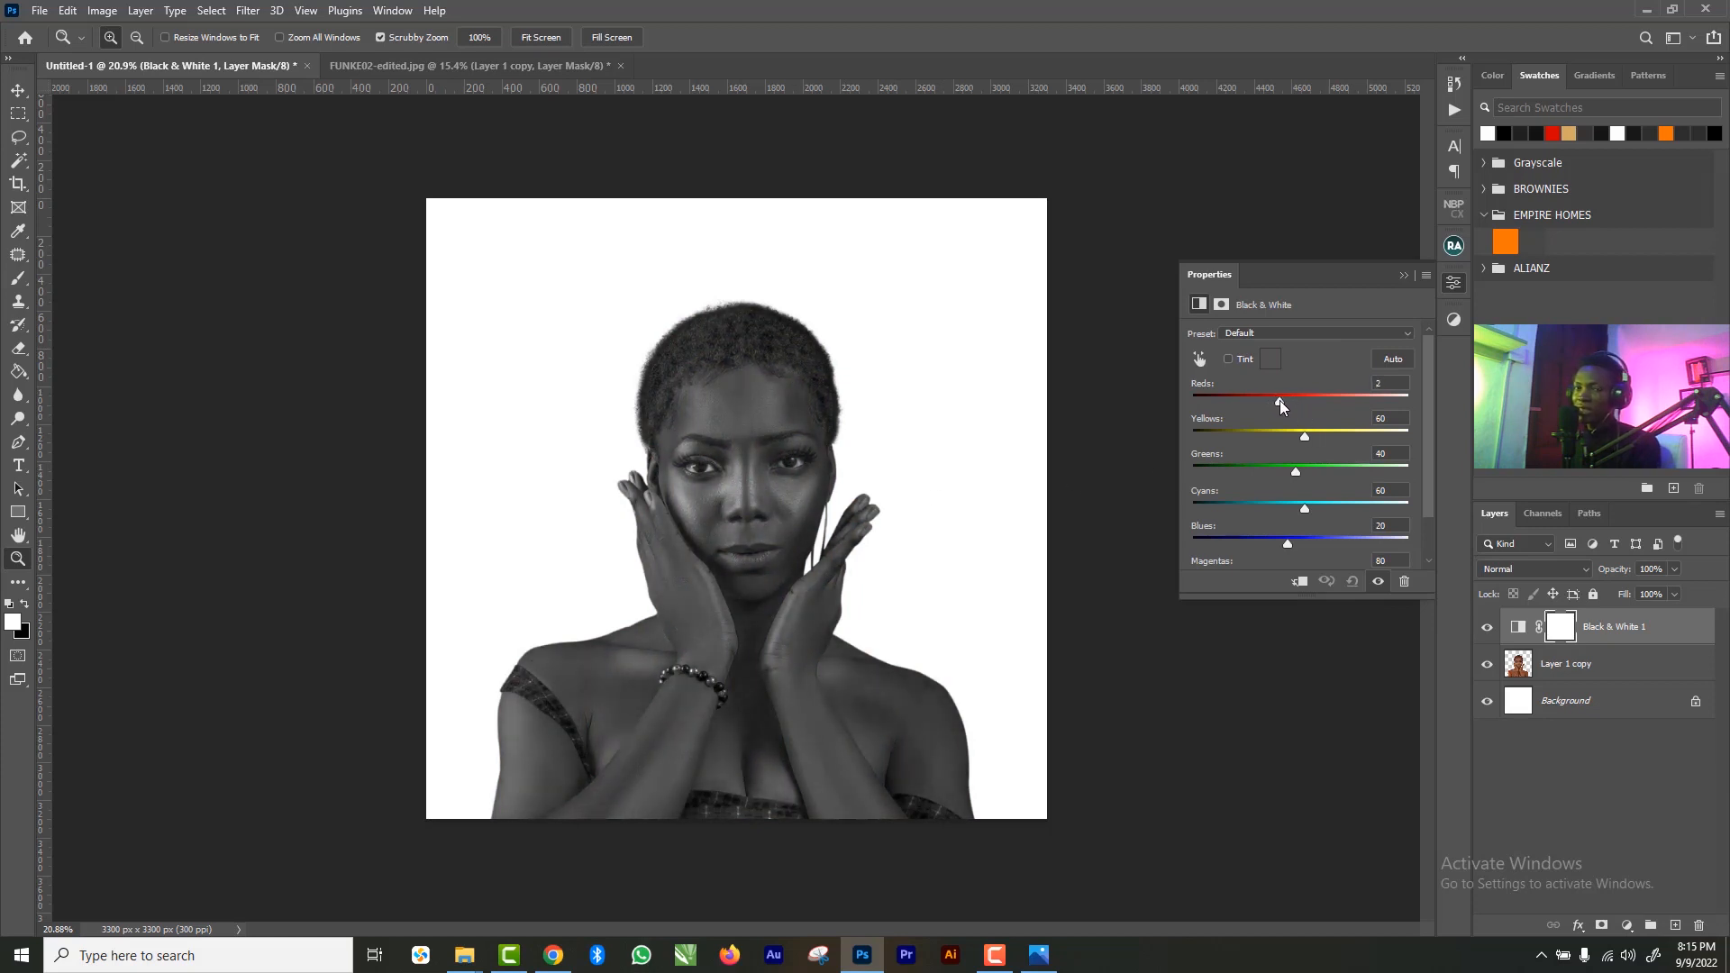
{"action": "left_click", "coordinate": [1406, 275]}
- Group the Black & White adjustment with Layer 1 copy and convert the group to a Smart Object
{"action": "left_click", "coordinate": [1590, 665], "text": "shift"}
{"action": "key", "text": "ctrl+g"}
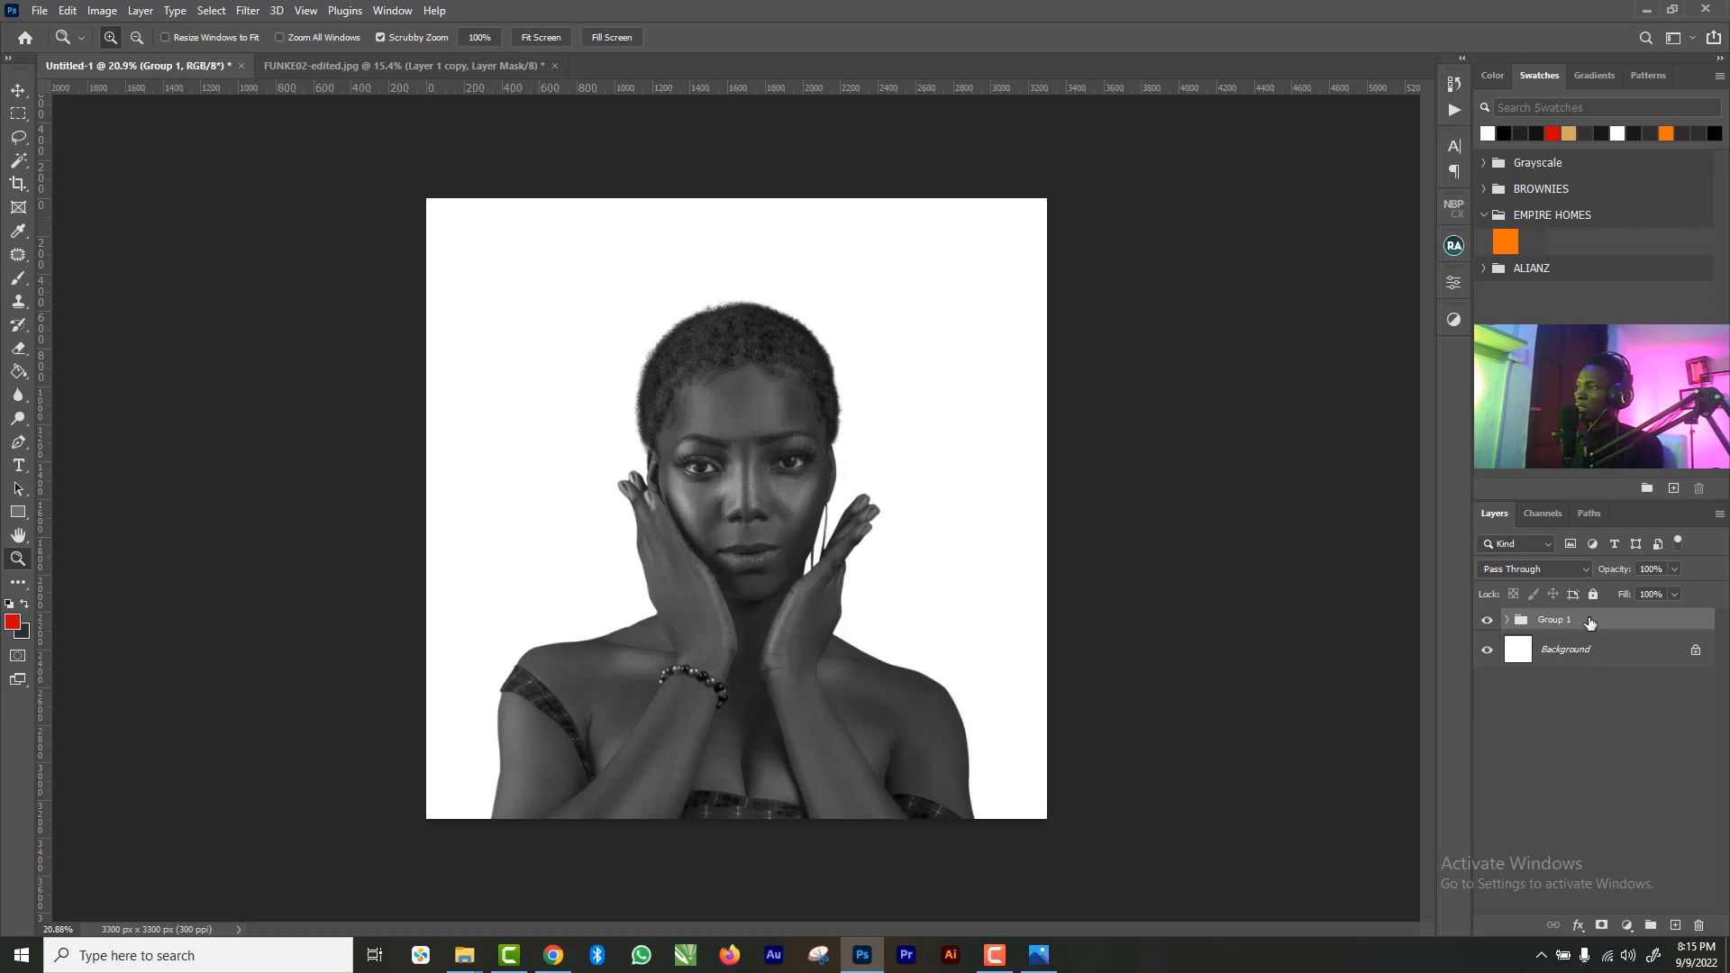
{"action": "right_click", "coordinate": [1589, 623]}
{"action": "key", "text": "Escape"}
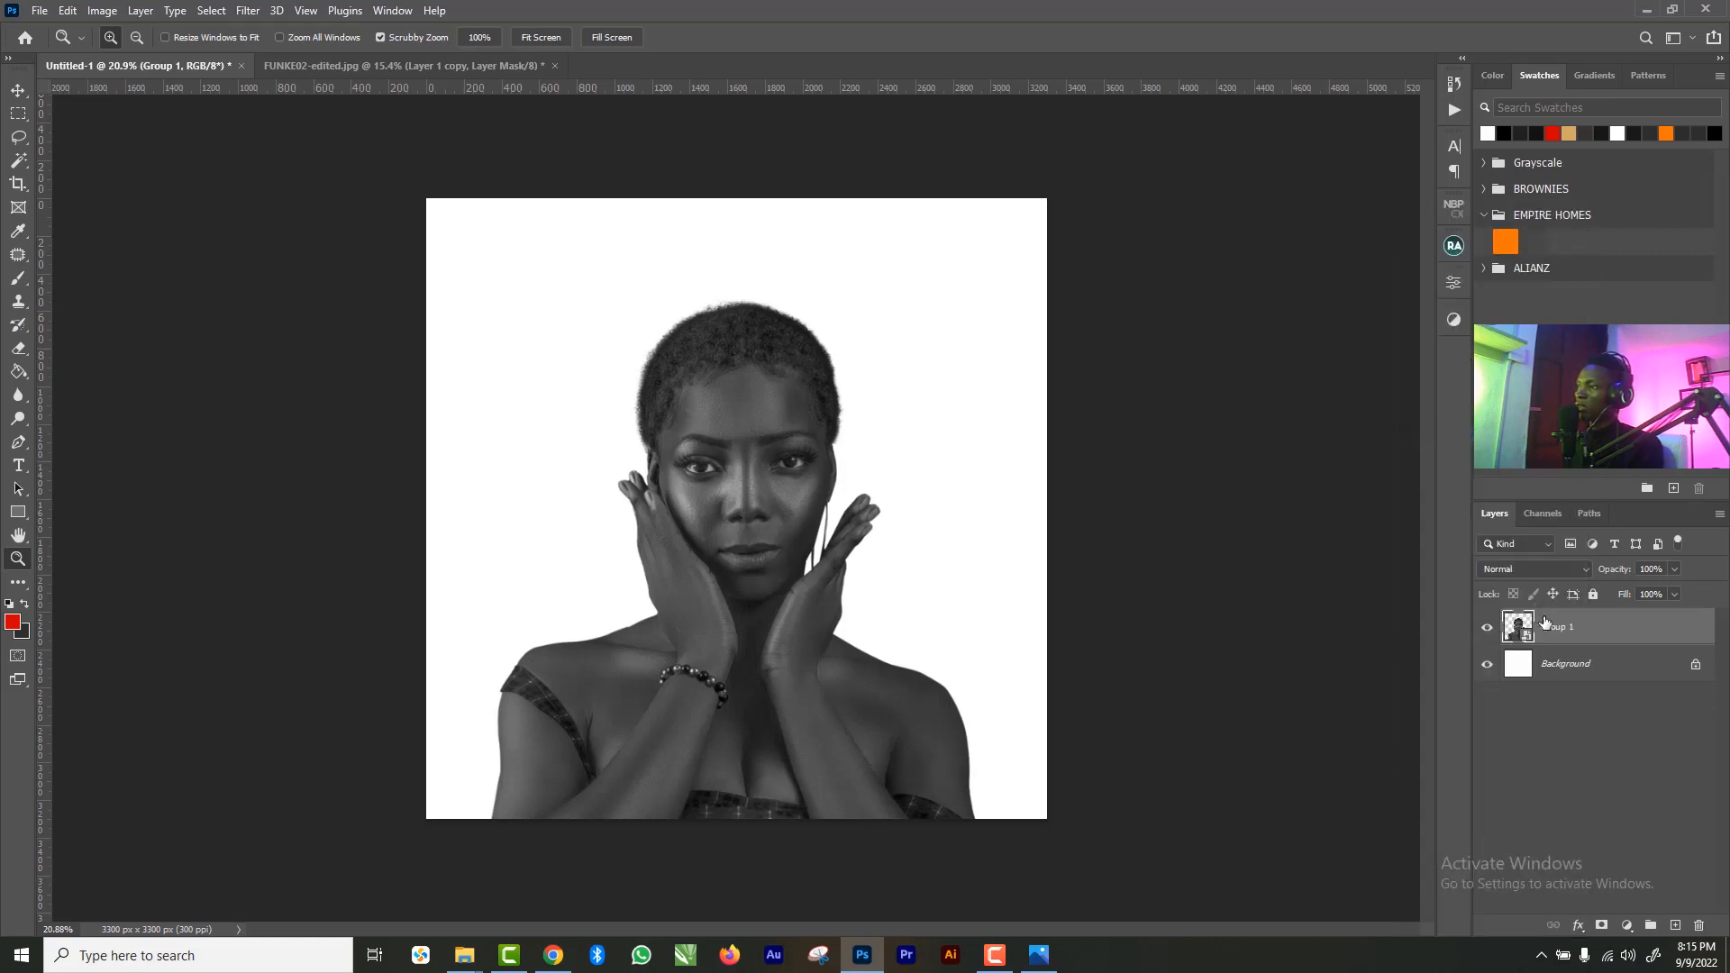
- Rename the woman's Smart Object layer as moidel
{"action": "double_click", "coordinate": [1556, 626]}
{"action": "type", "text": "mode"}
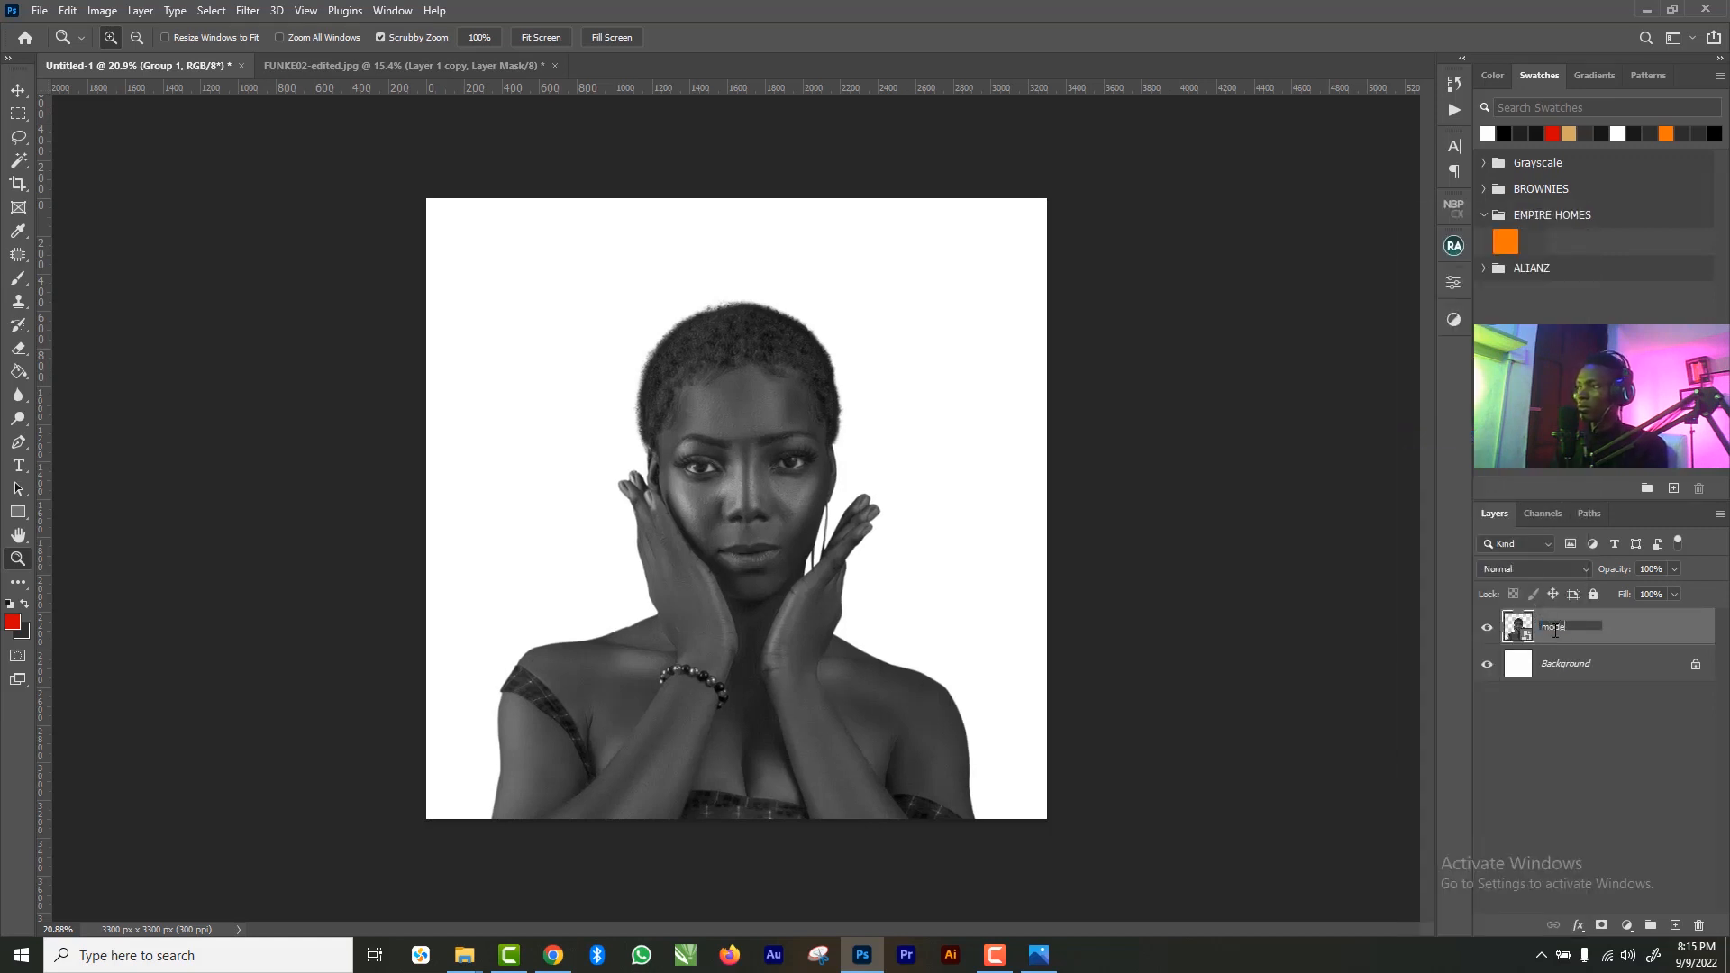
{"action": "type", "text": ";"}
{"action": "key", "text": "Return"}
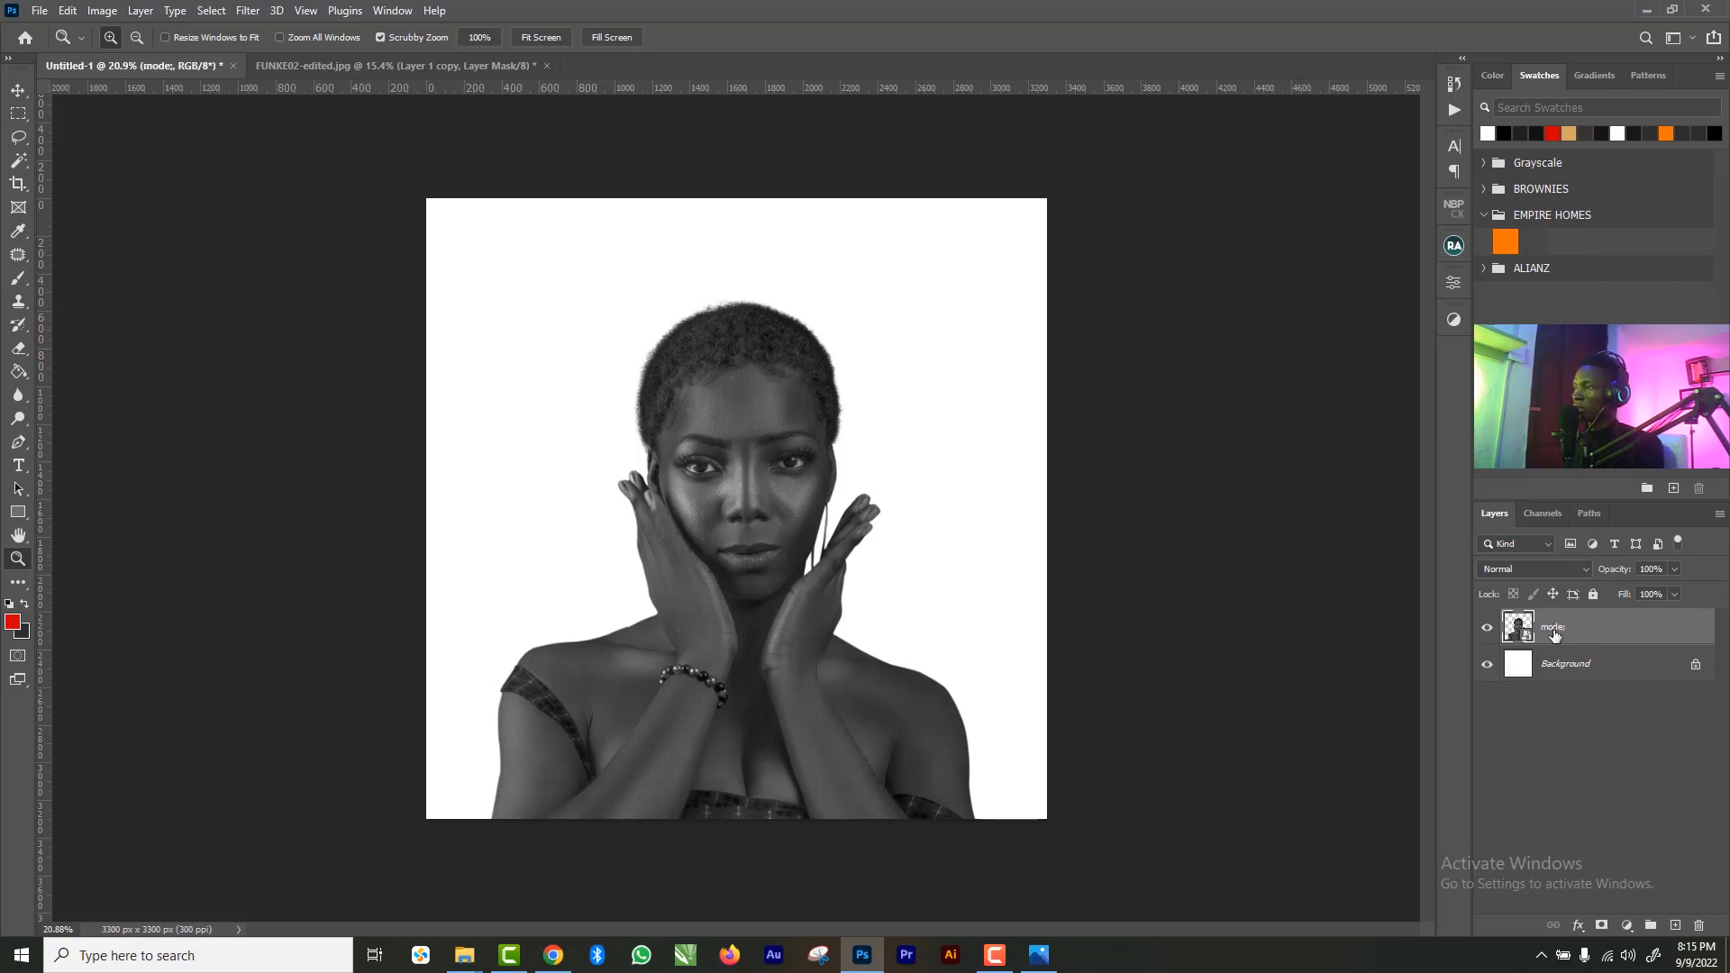
{"action": "double_click", "coordinate": [1553, 627]}
{"action": "key", "text": "BackSpace"}
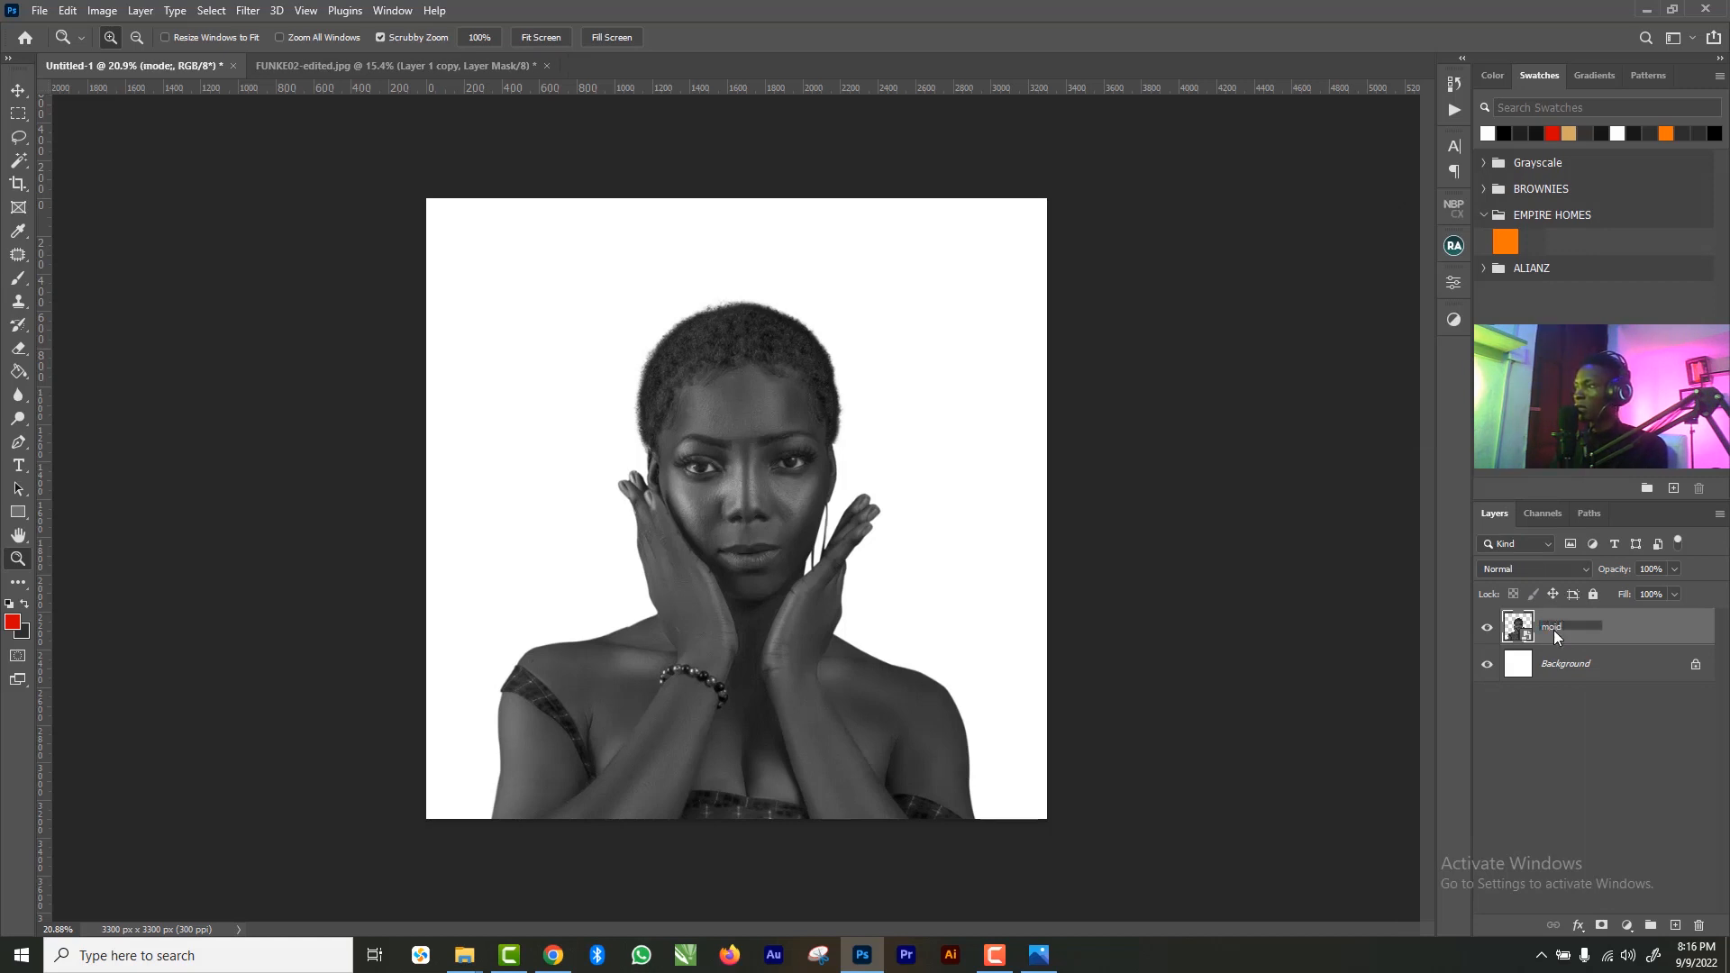
{"action": "type", "text": "moidel"}
{"action": "key", "text": "Return"}
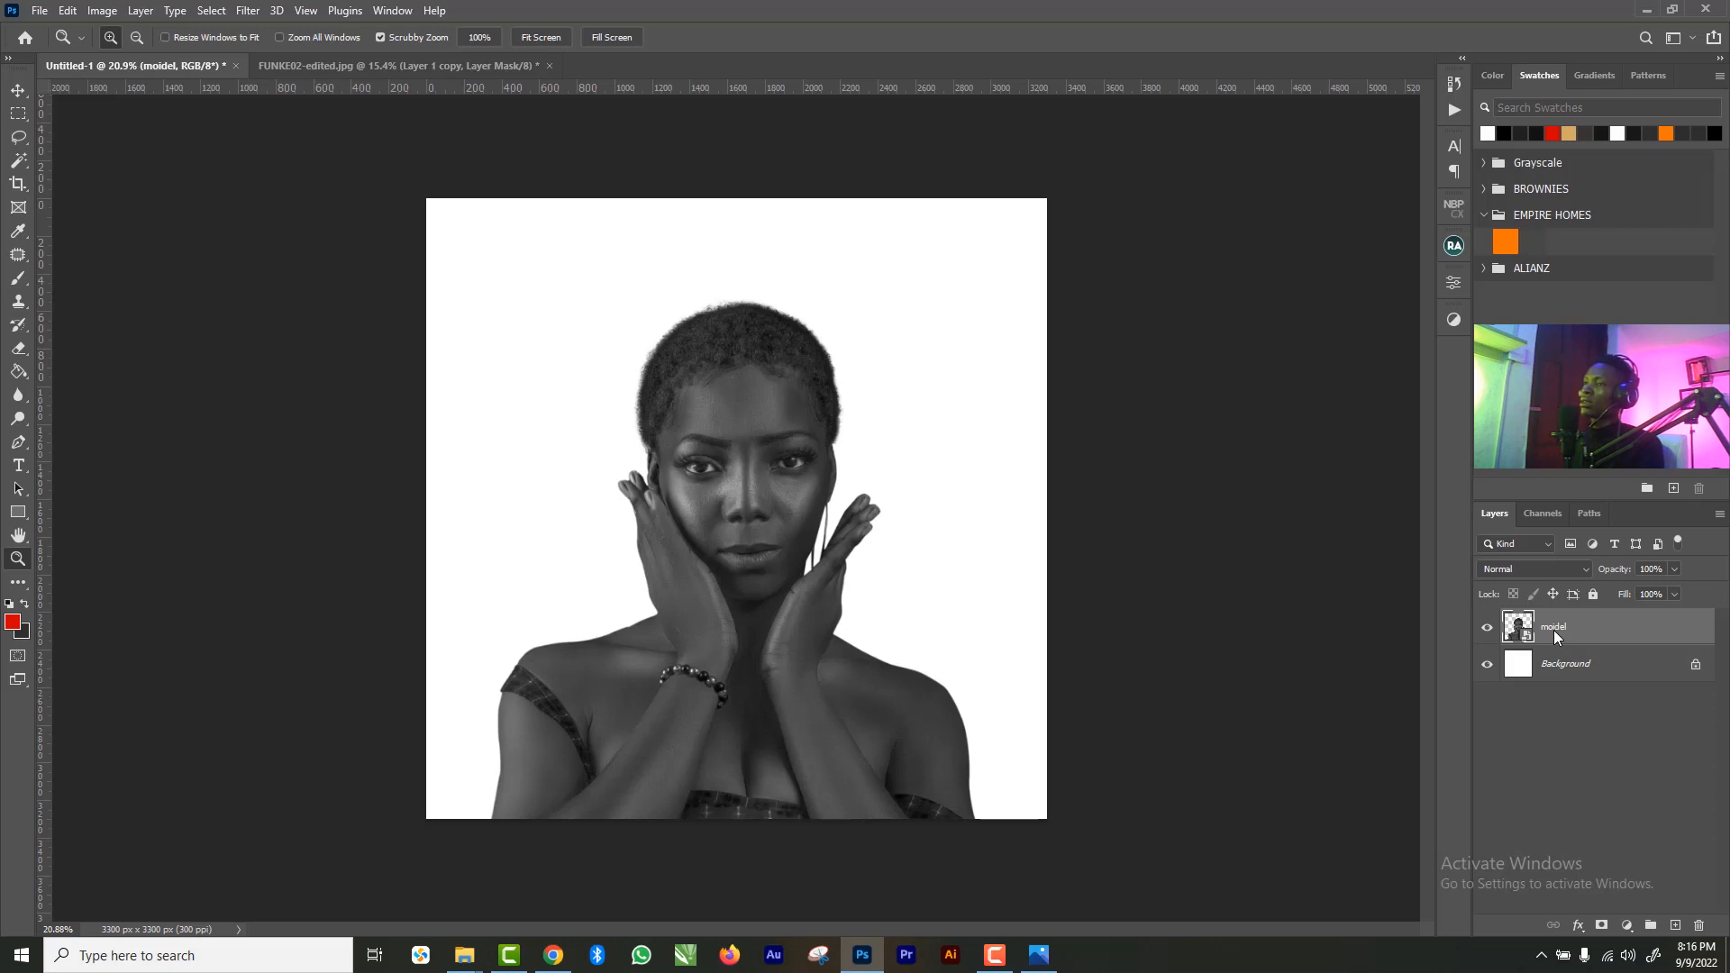
{"action": "left_click", "coordinate": [18, 90]}
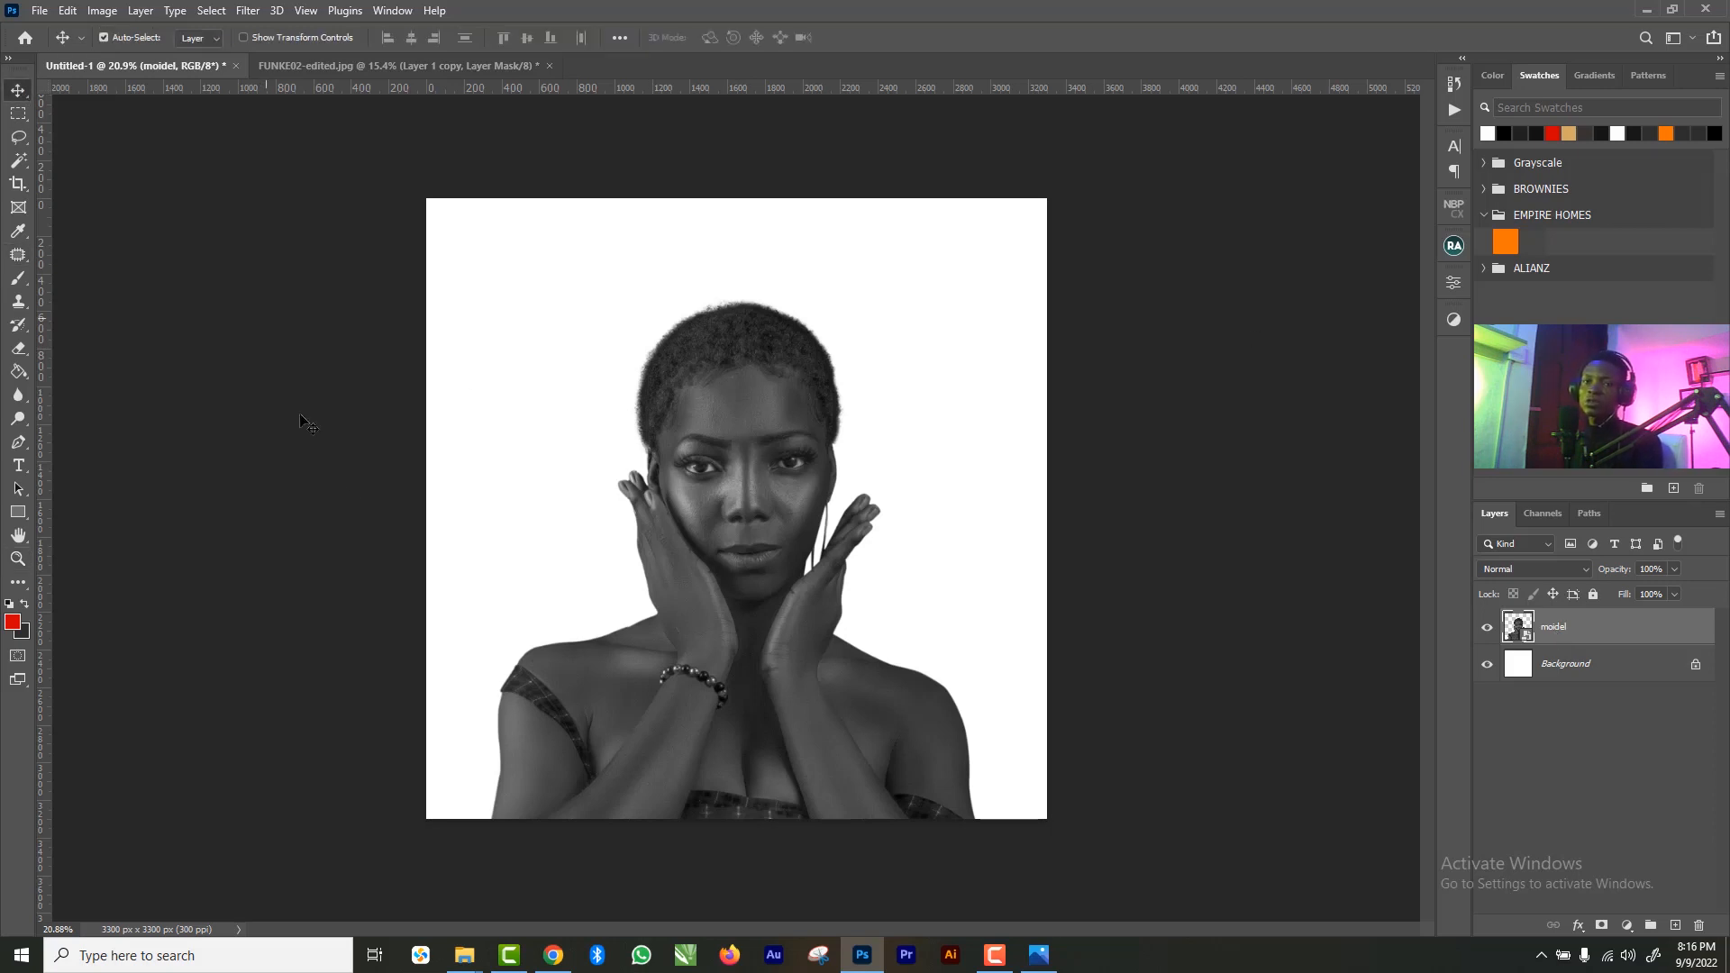
- Unlock the Background layer and add a dark red Solid Color fill layer (#a00606) directly above it
{"action": "left_click", "coordinate": [1697, 667]}
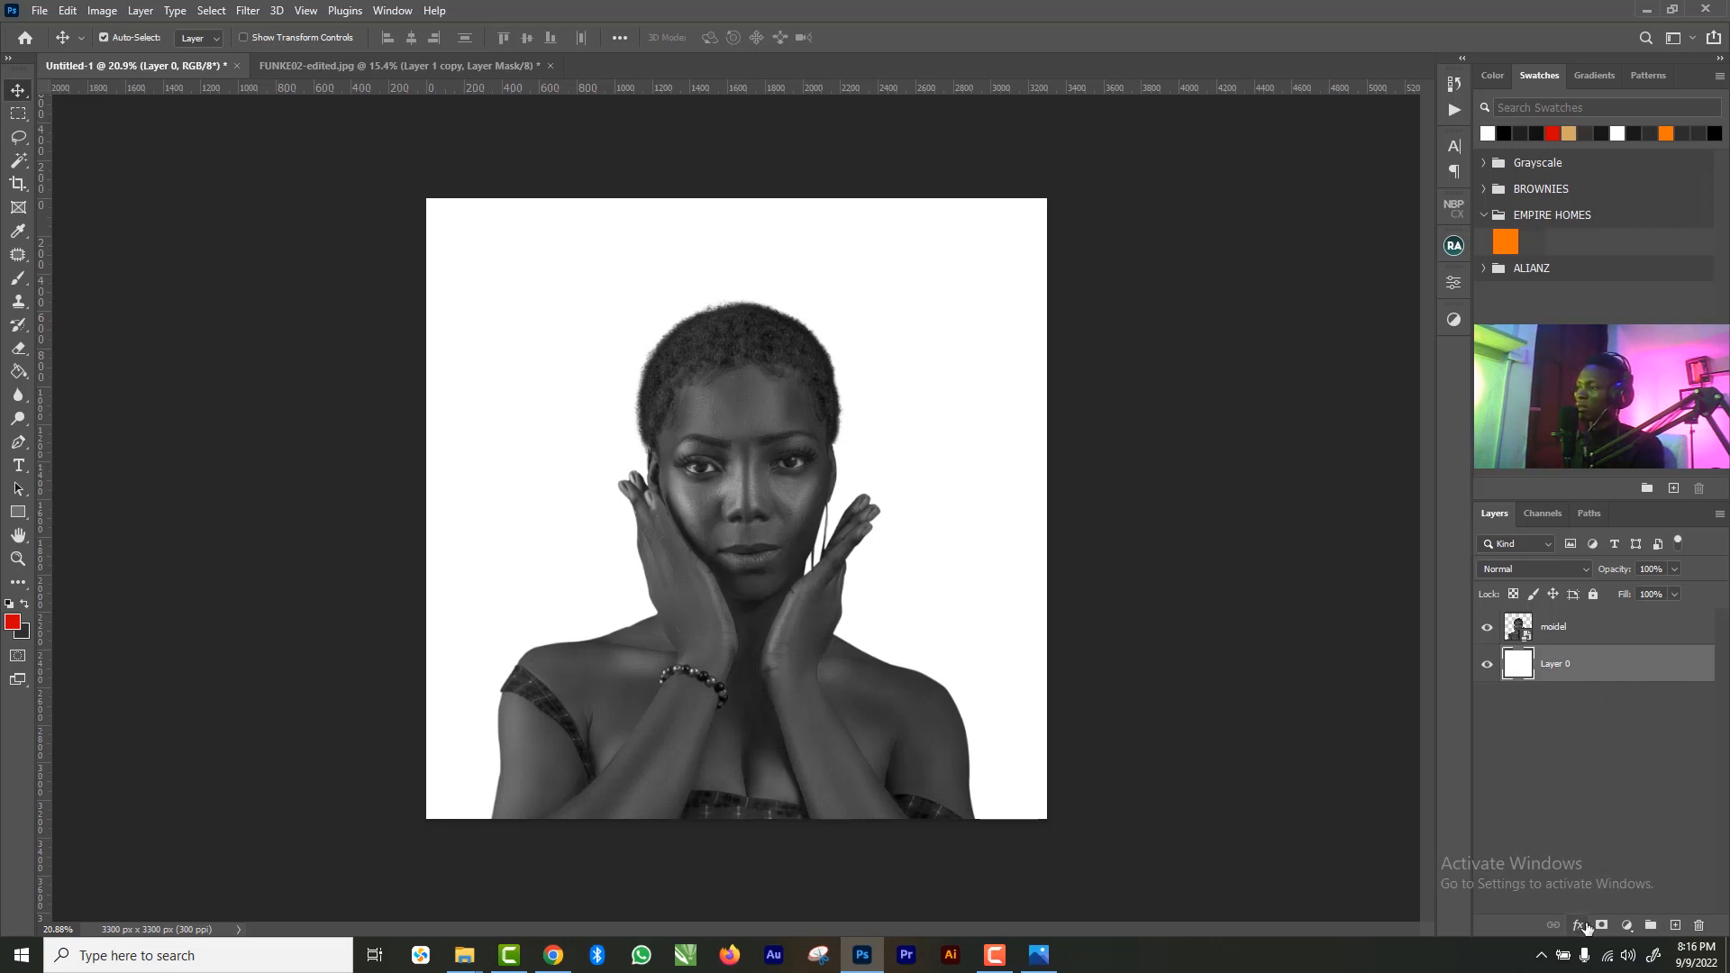
{"action": "left_click", "coordinate": [1626, 925]}
{"action": "left_click", "coordinate": [1622, 614]}
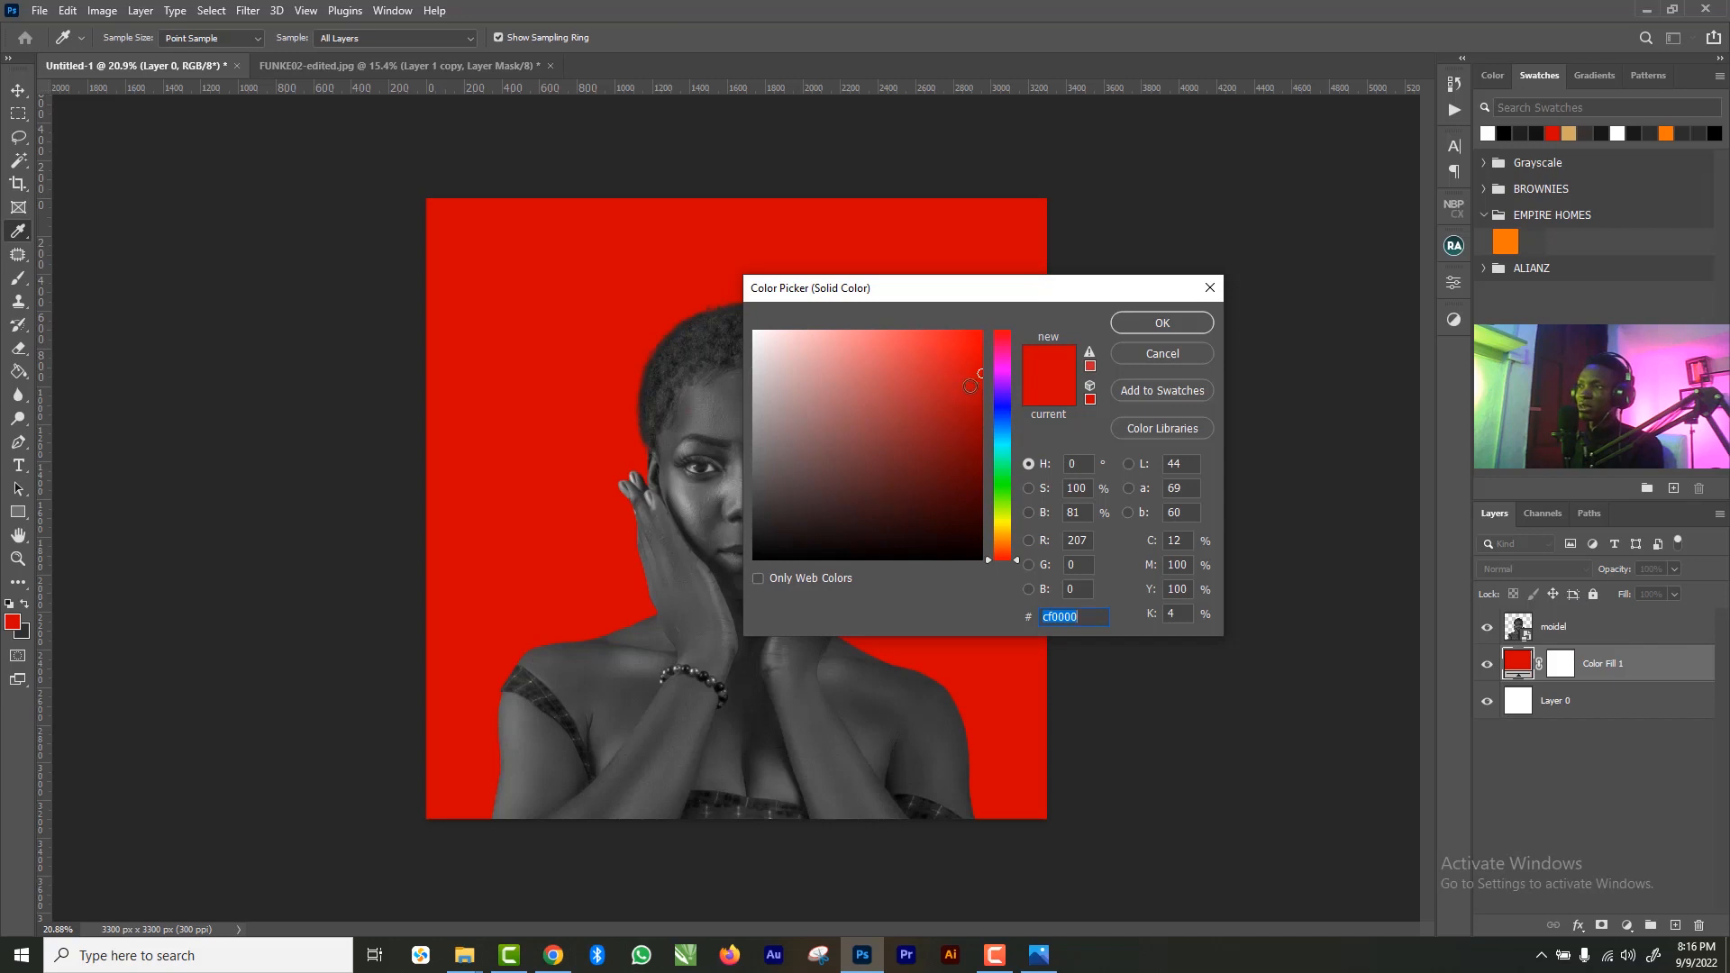
{"action": "left_click", "coordinate": [972, 417]}
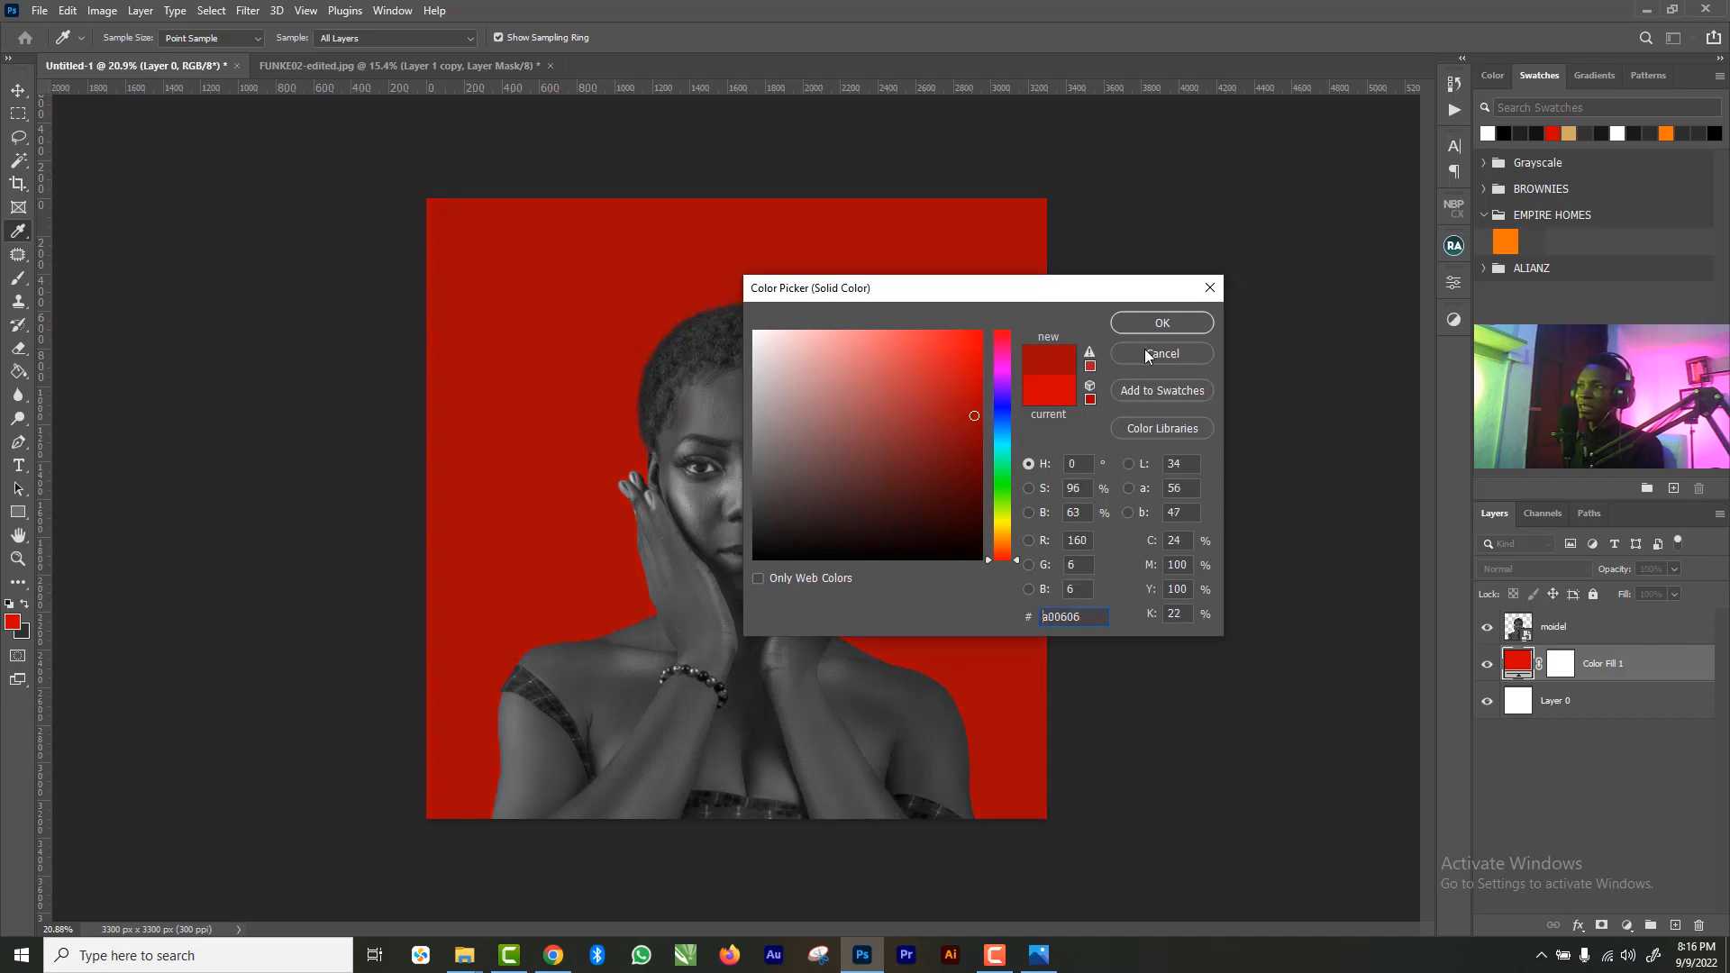
{"action": "left_click", "coordinate": [1153, 324]}
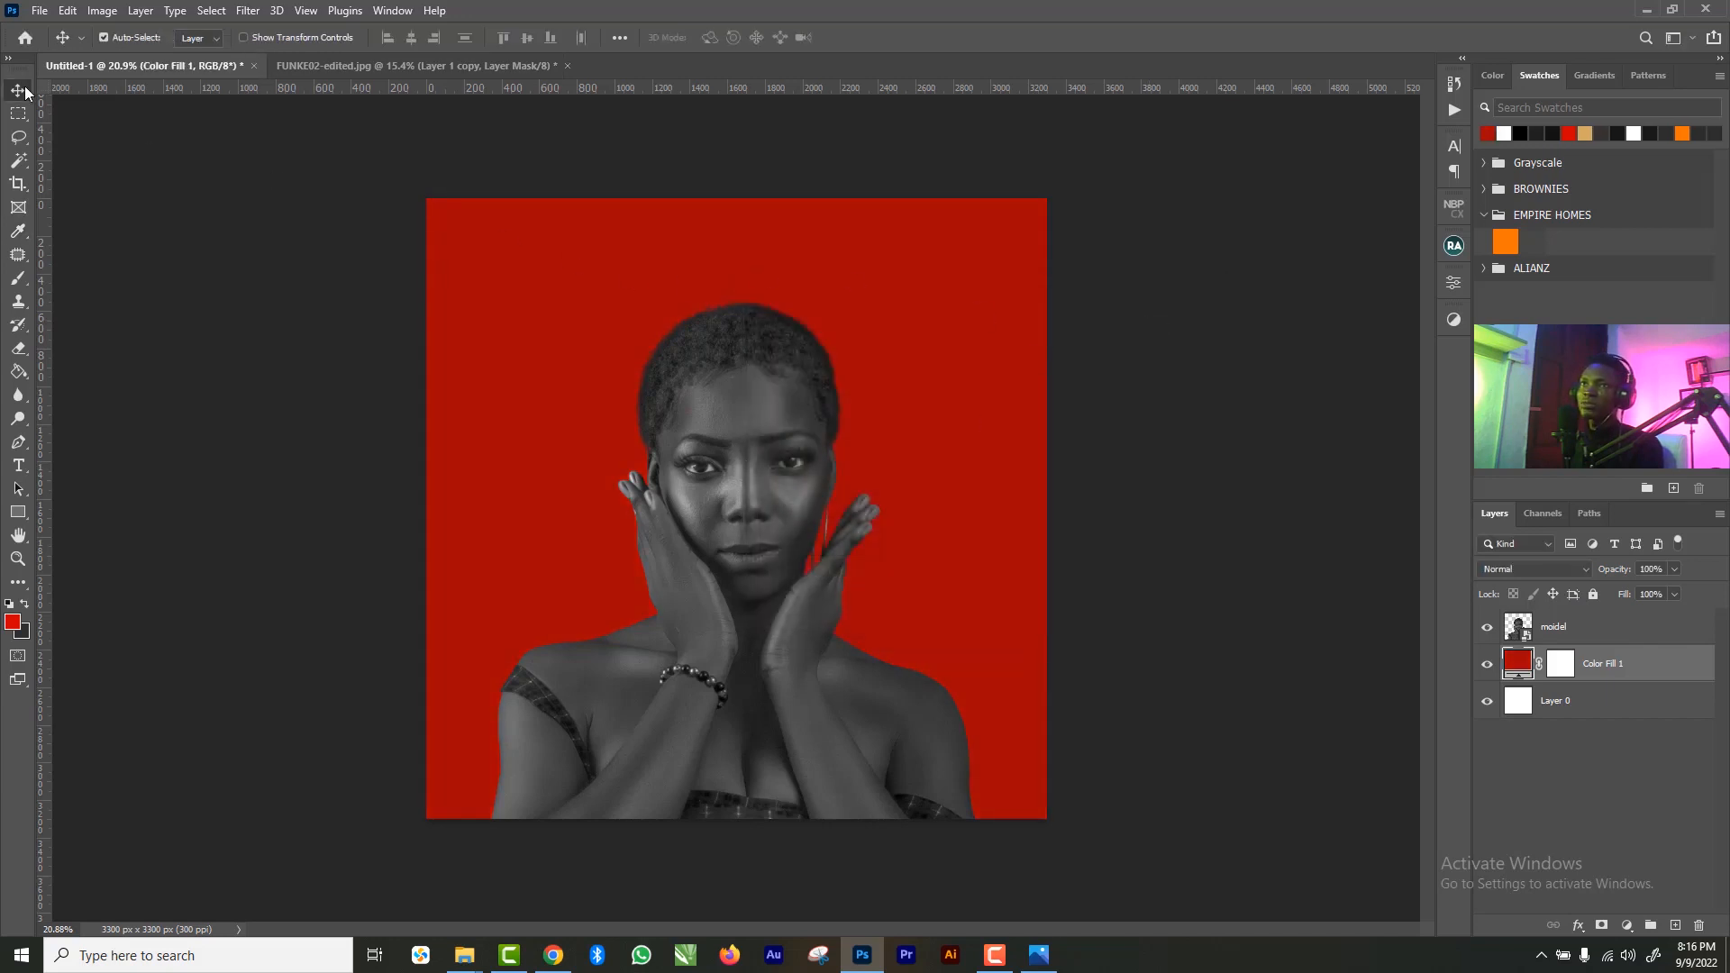
- Duplicate the moidel layer and rasterize the original moidel layer underneath the copy
{"action": "left_click", "coordinate": [731, 371]}
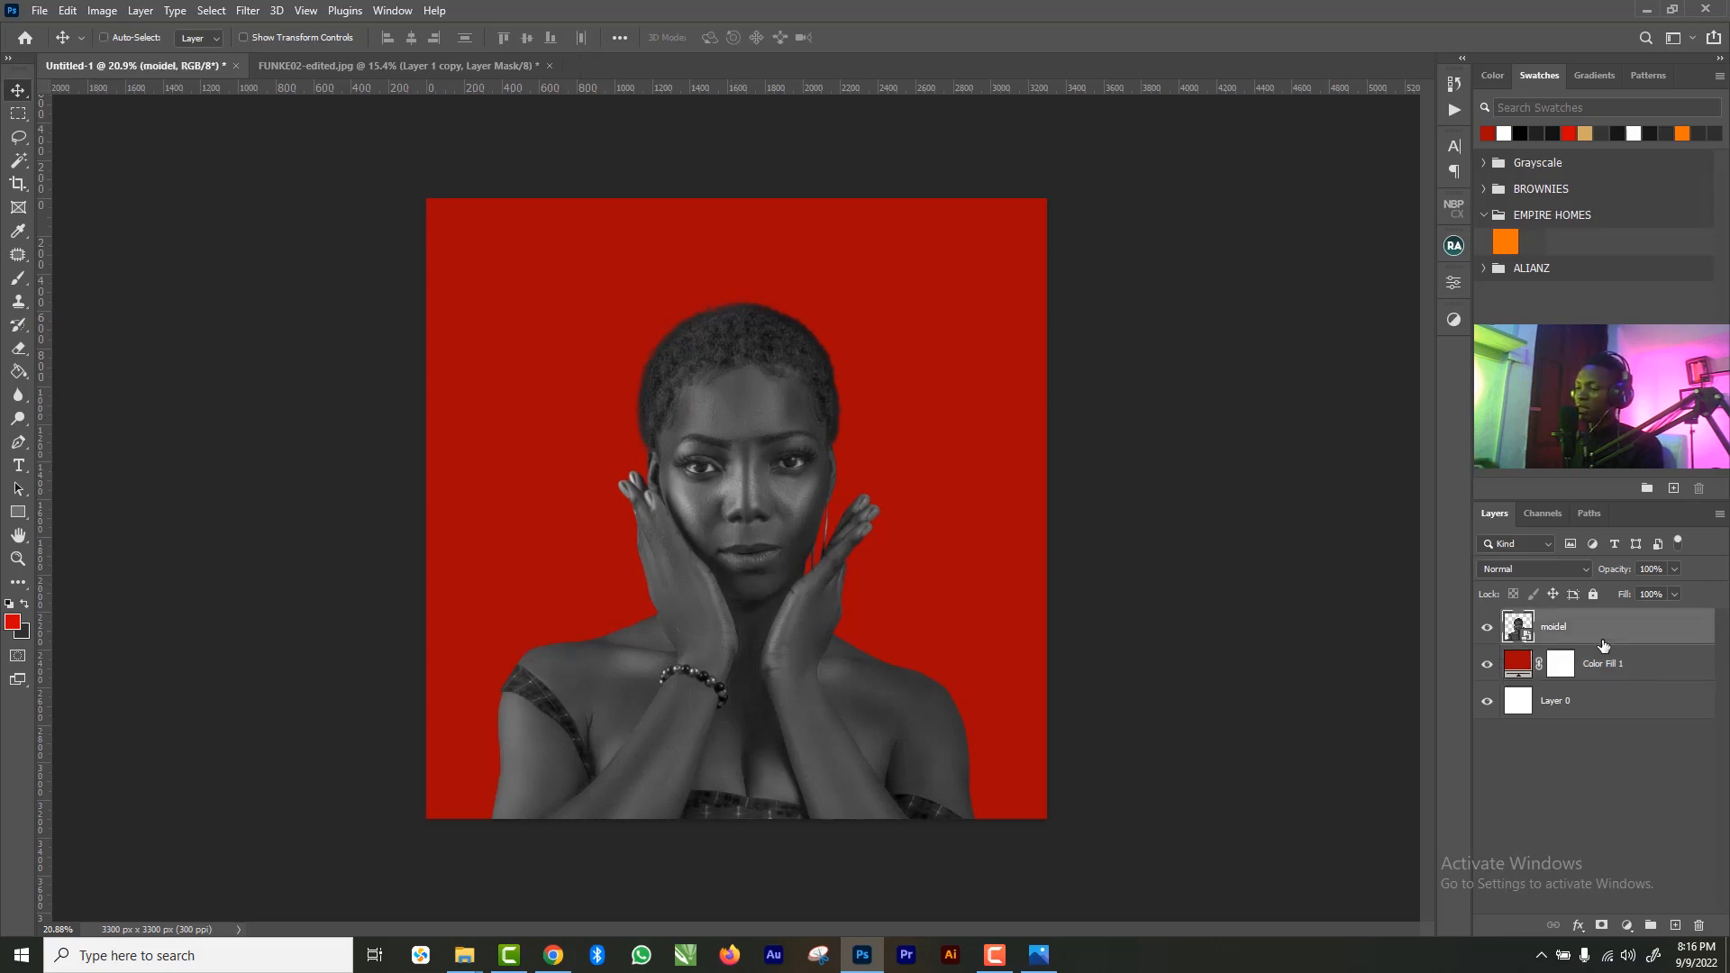
{"action": "key", "text": "ctrl+j"}
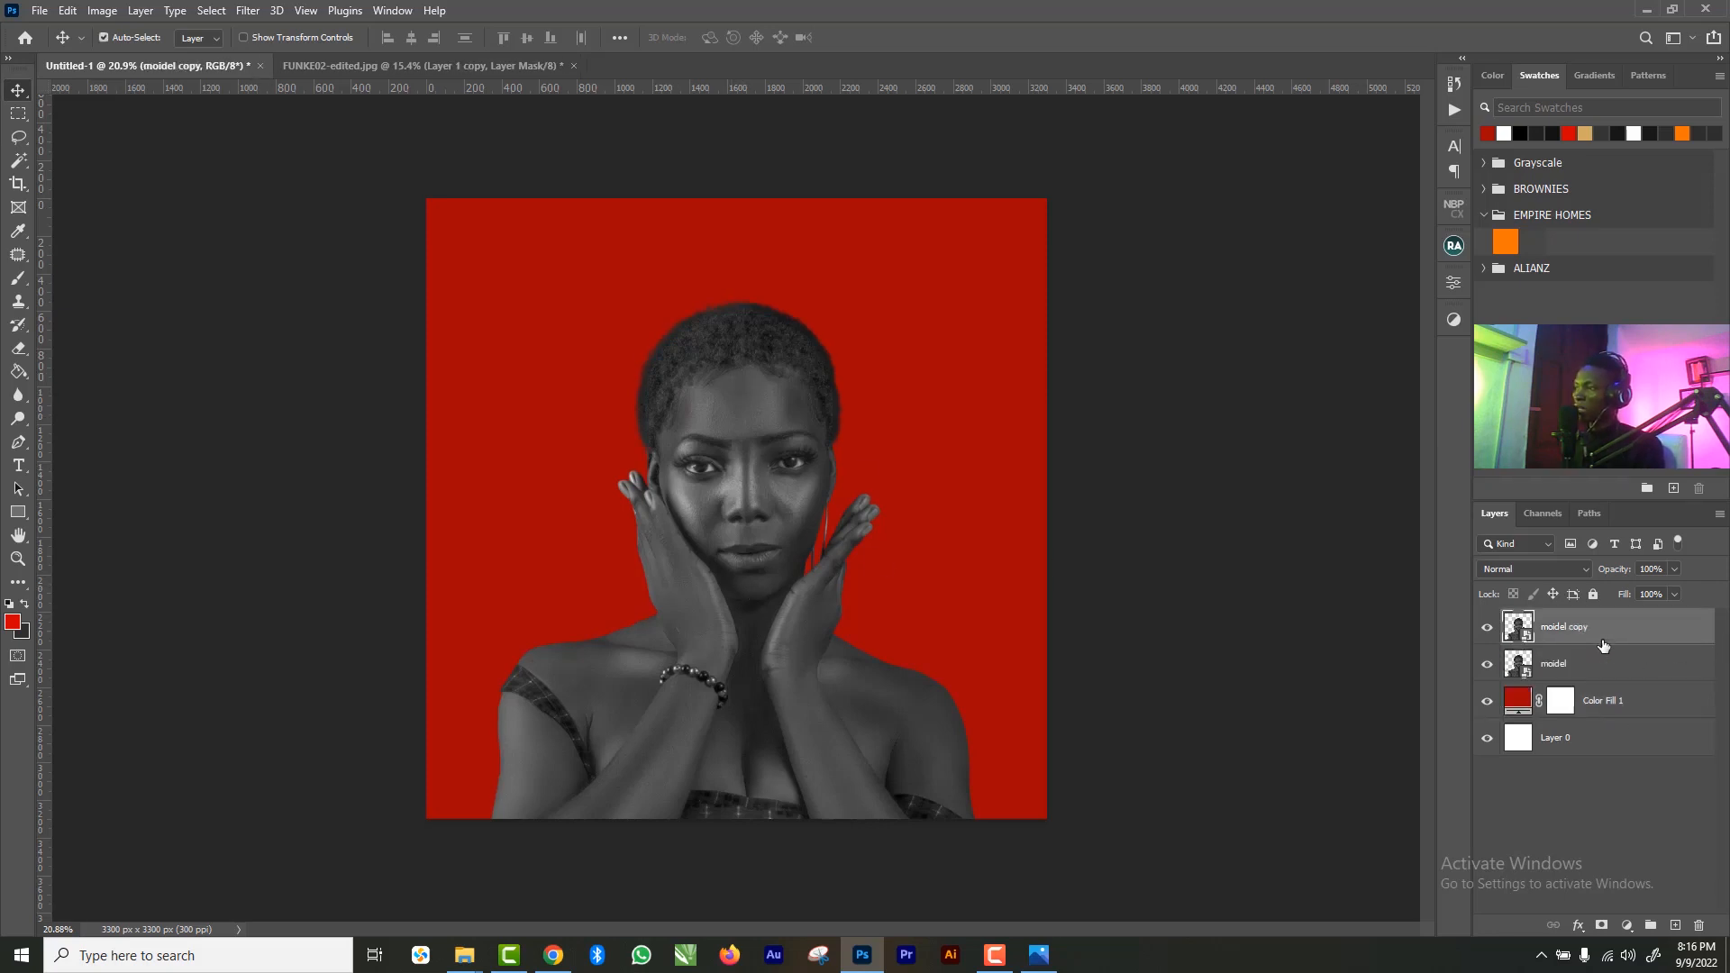
{"action": "left_click", "coordinate": [1565, 666]}
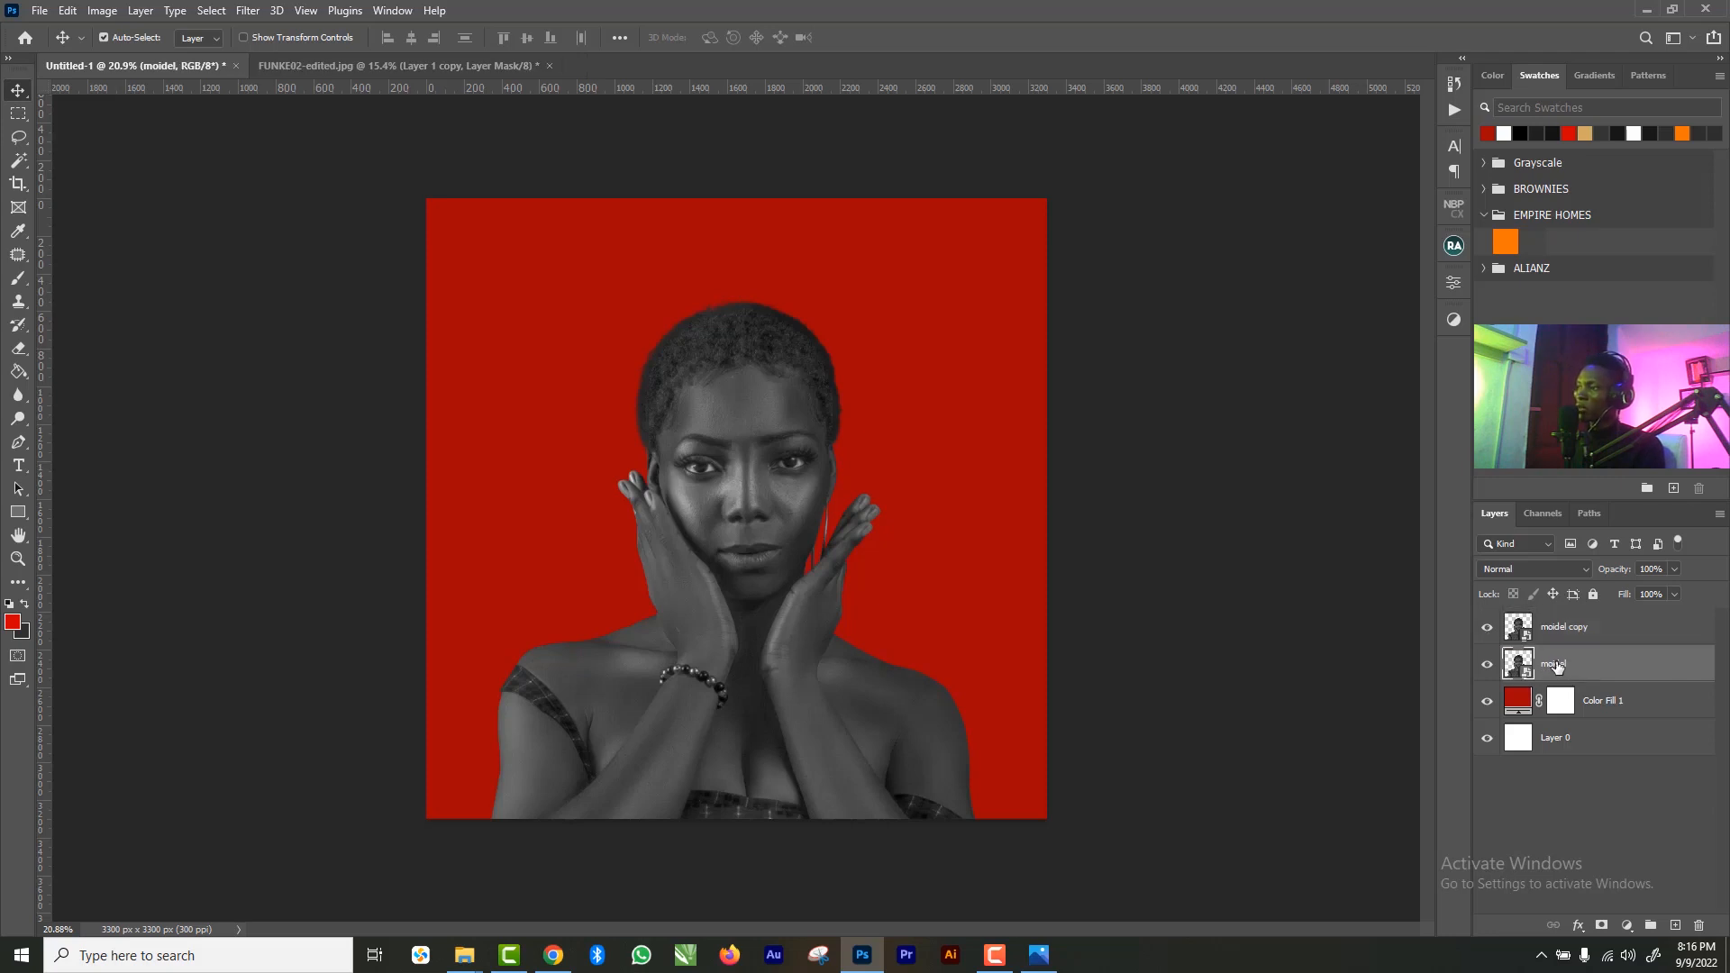
{"action": "right_click", "coordinate": [1618, 669]}
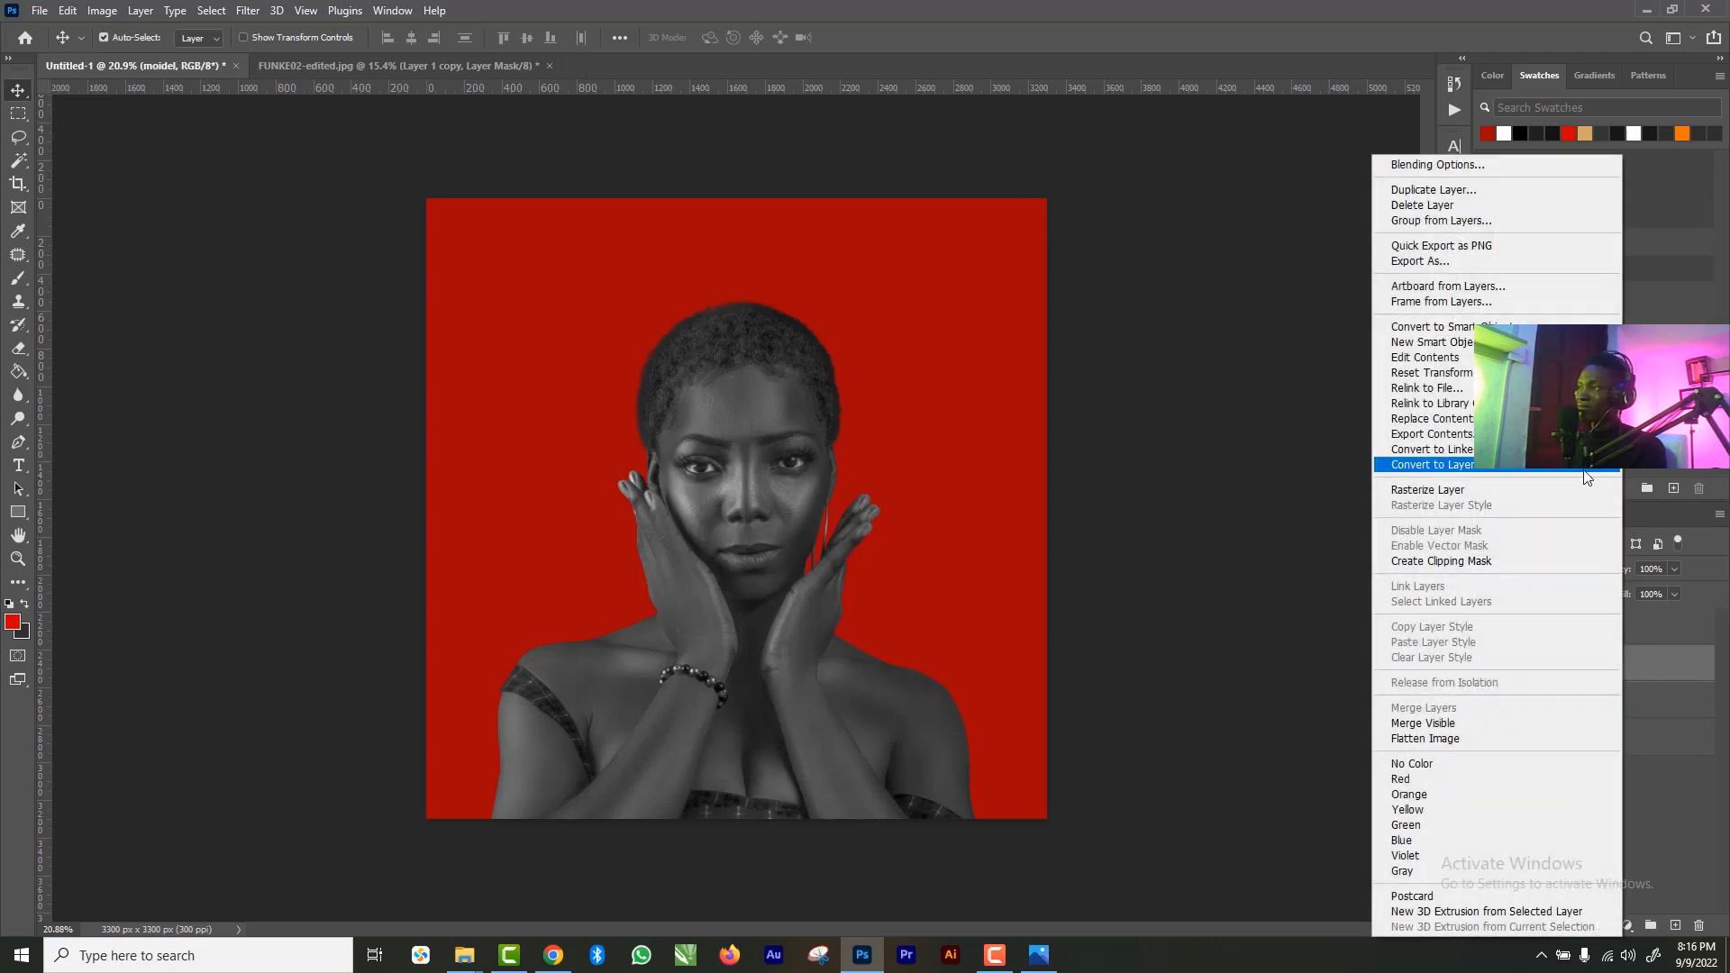
{"action": "left_click", "coordinate": [1449, 490]}
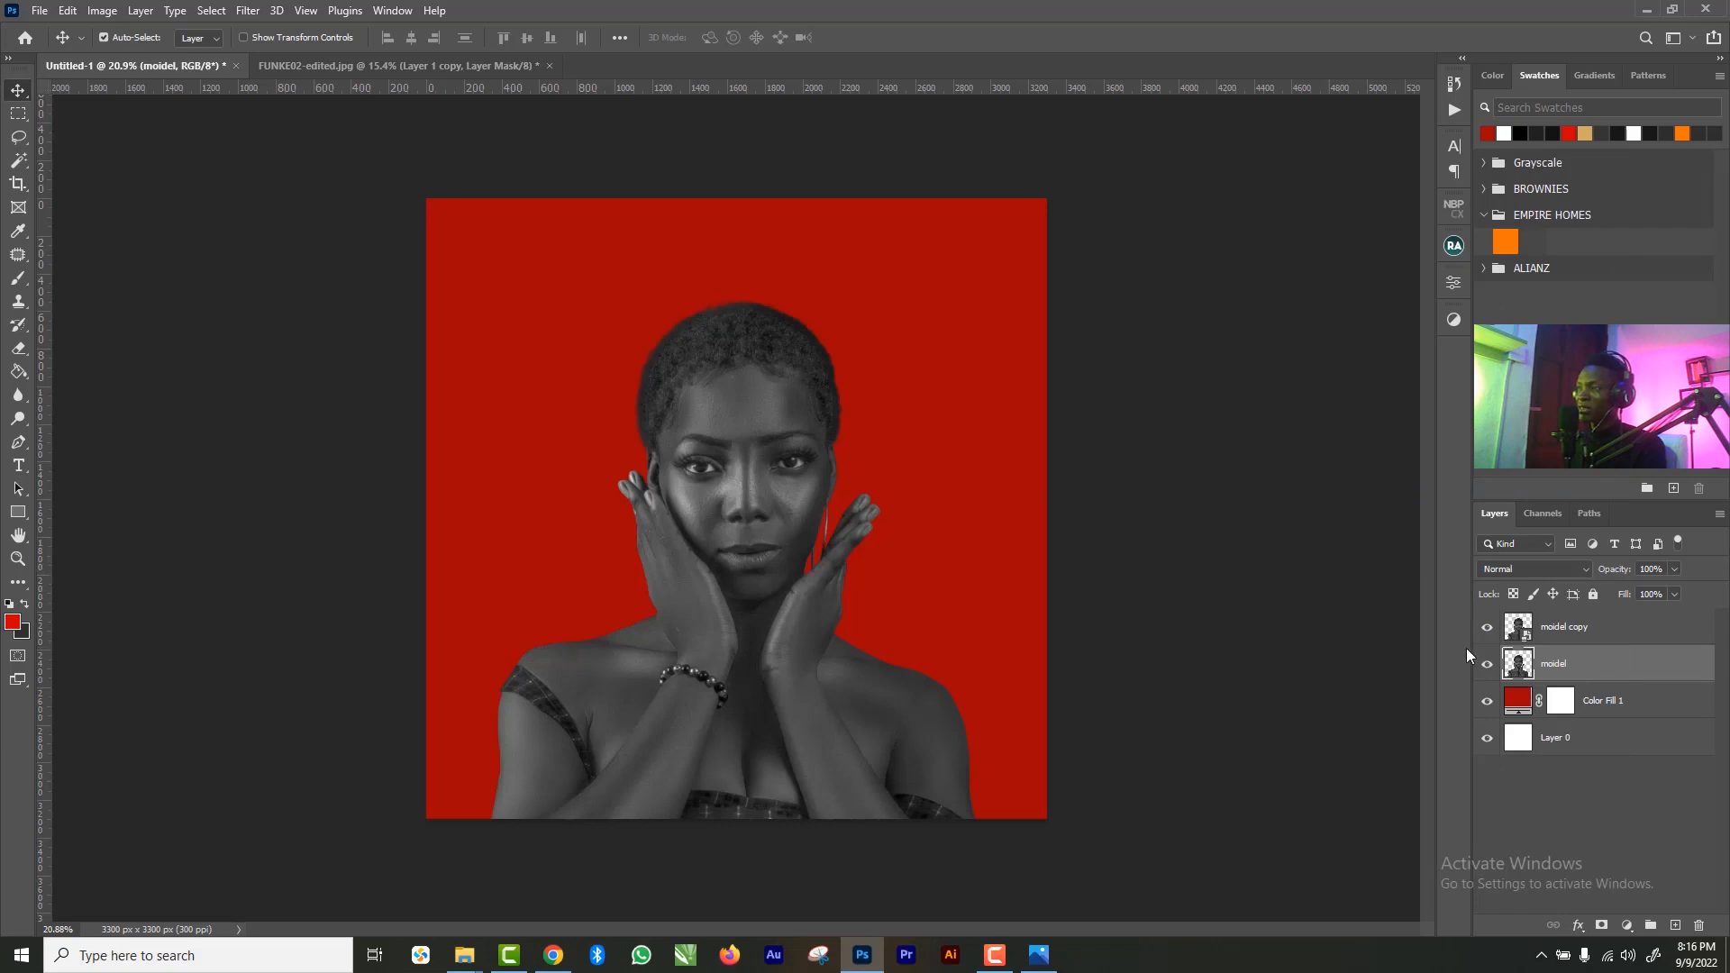
- Hide the moidel copy layer and apply a white (#ffffff) Color Overlay to the moidel layer
{"action": "left_click", "coordinate": [1488, 628]}
{"action": "left_click", "coordinate": [1488, 631]}
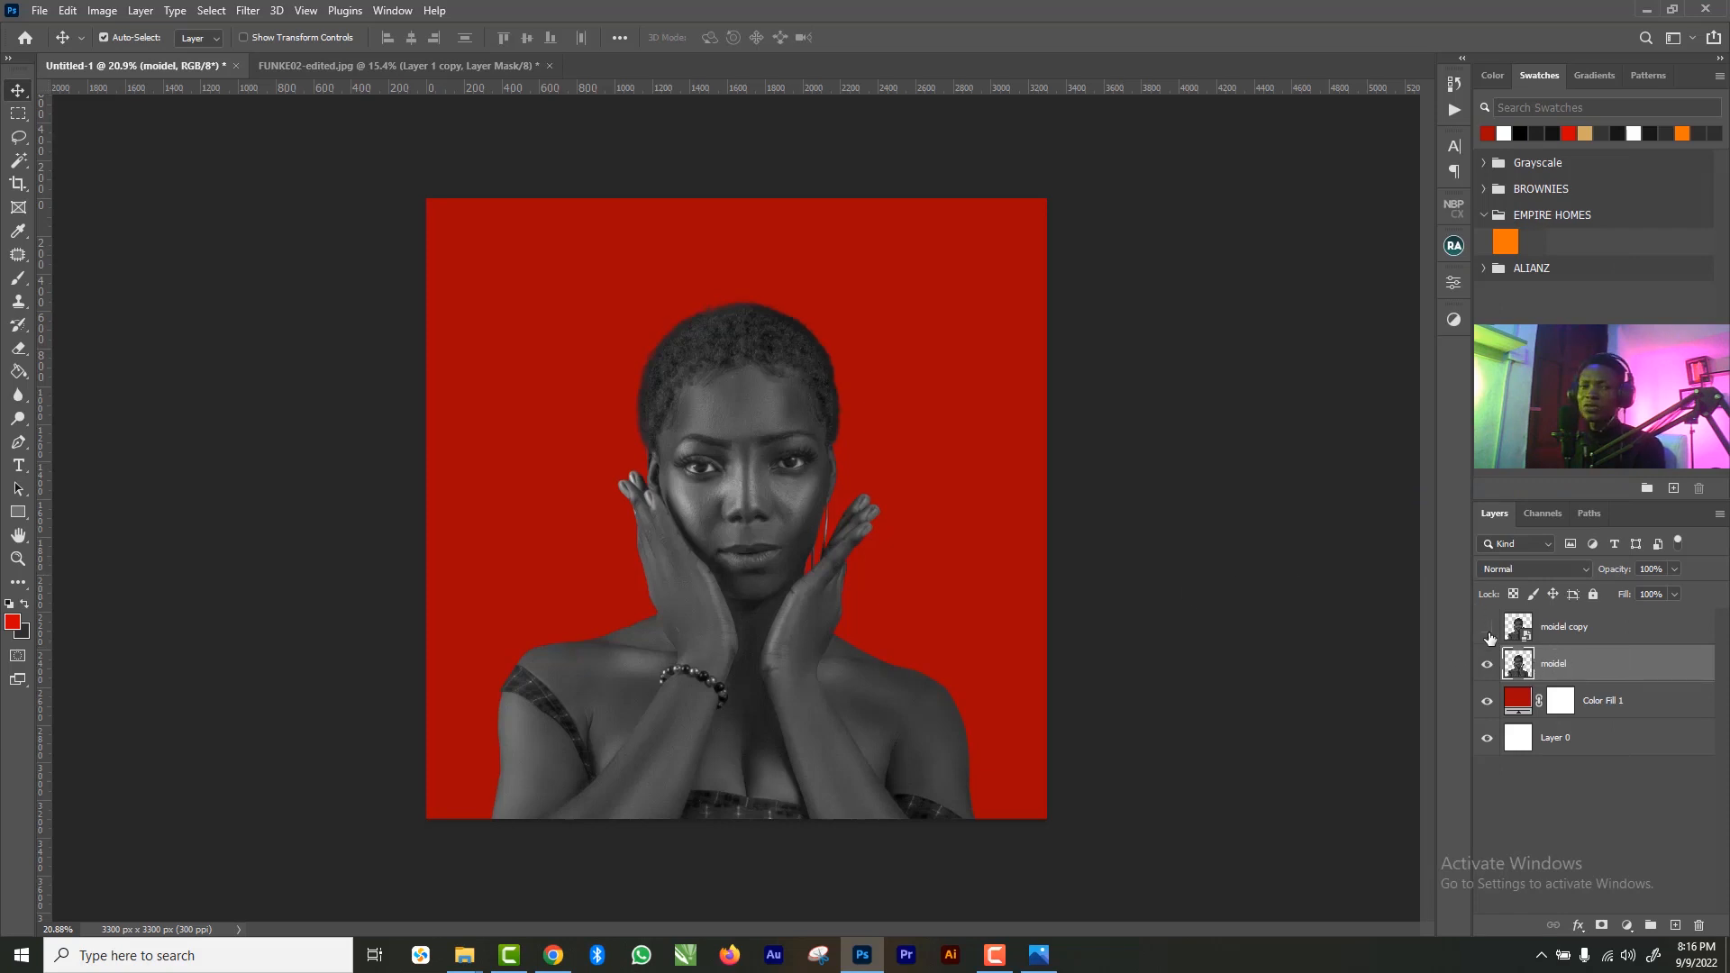
{"action": "left_click", "coordinate": [1579, 926]}
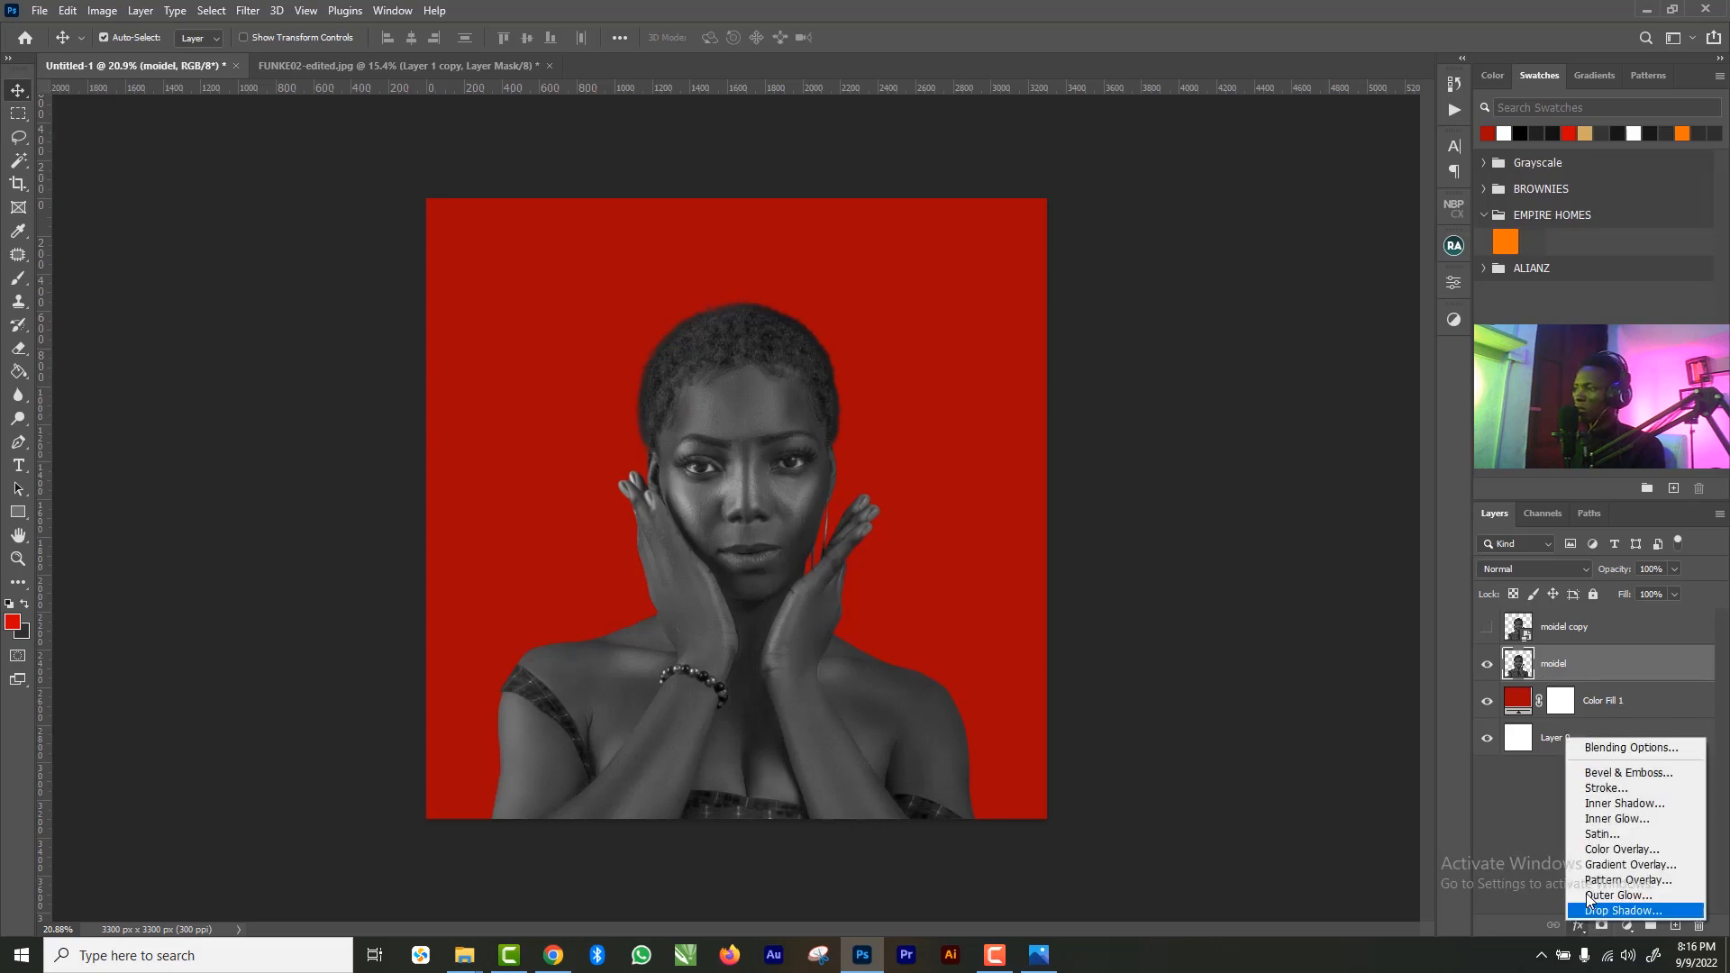
{"action": "left_click", "coordinate": [1610, 850]}
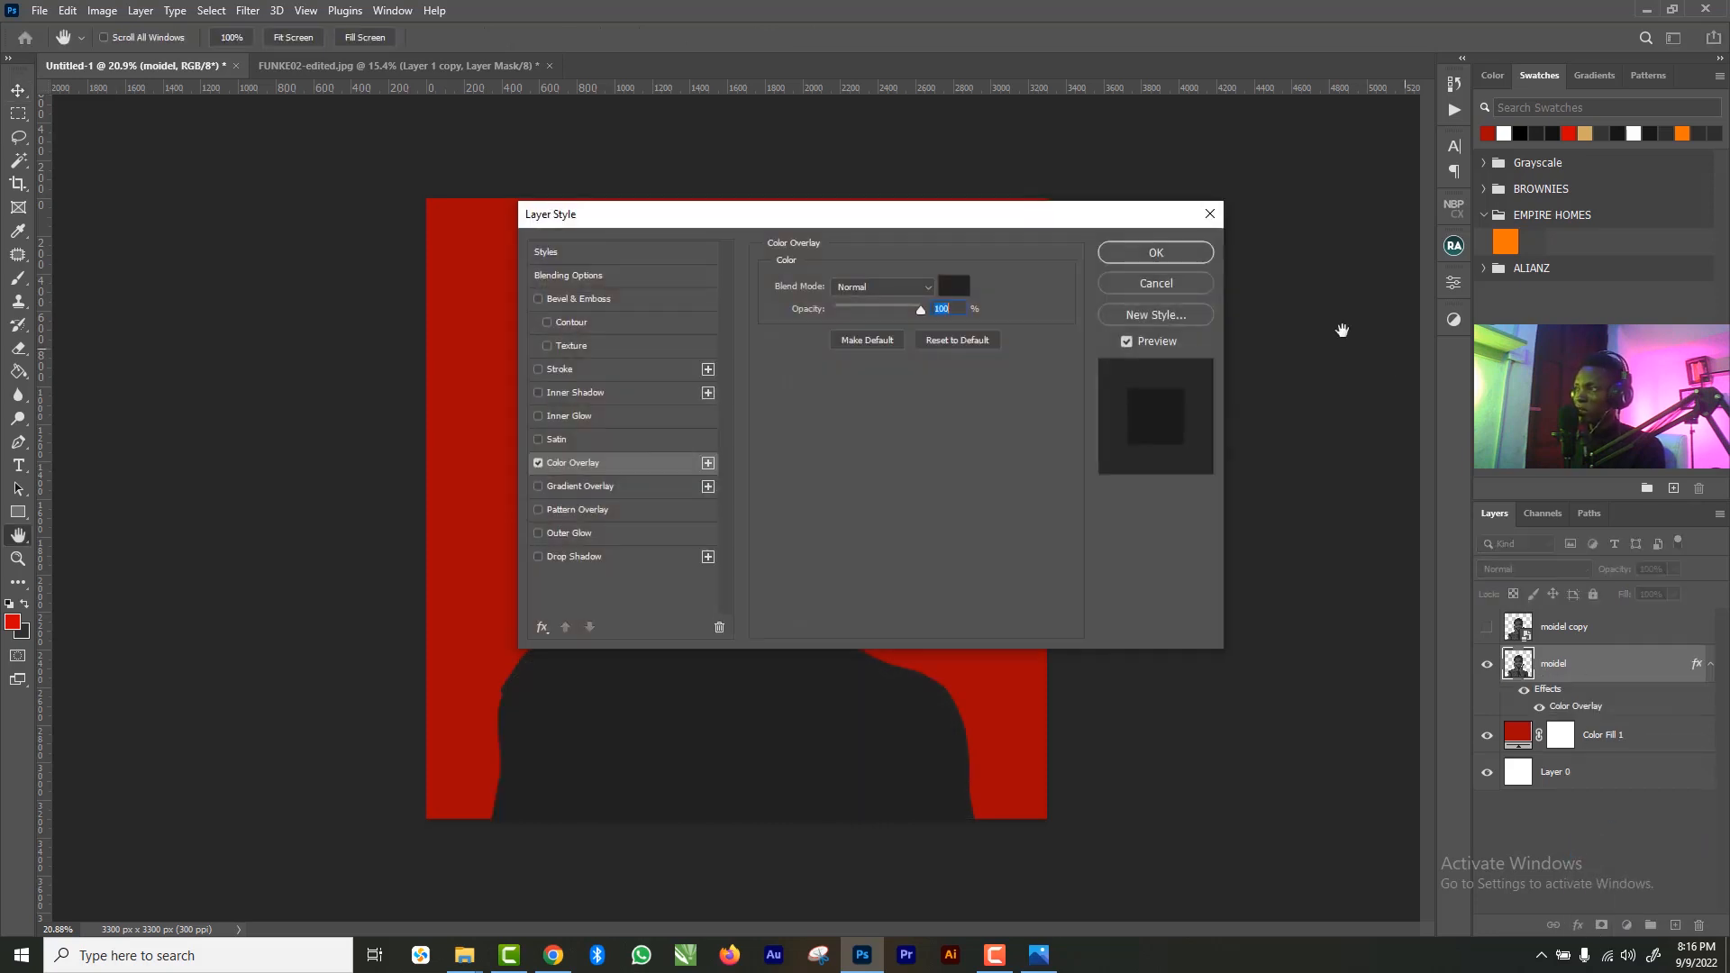
{"action": "left_click", "coordinate": [953, 286]}
{"action": "type", "text": "ffffff"}
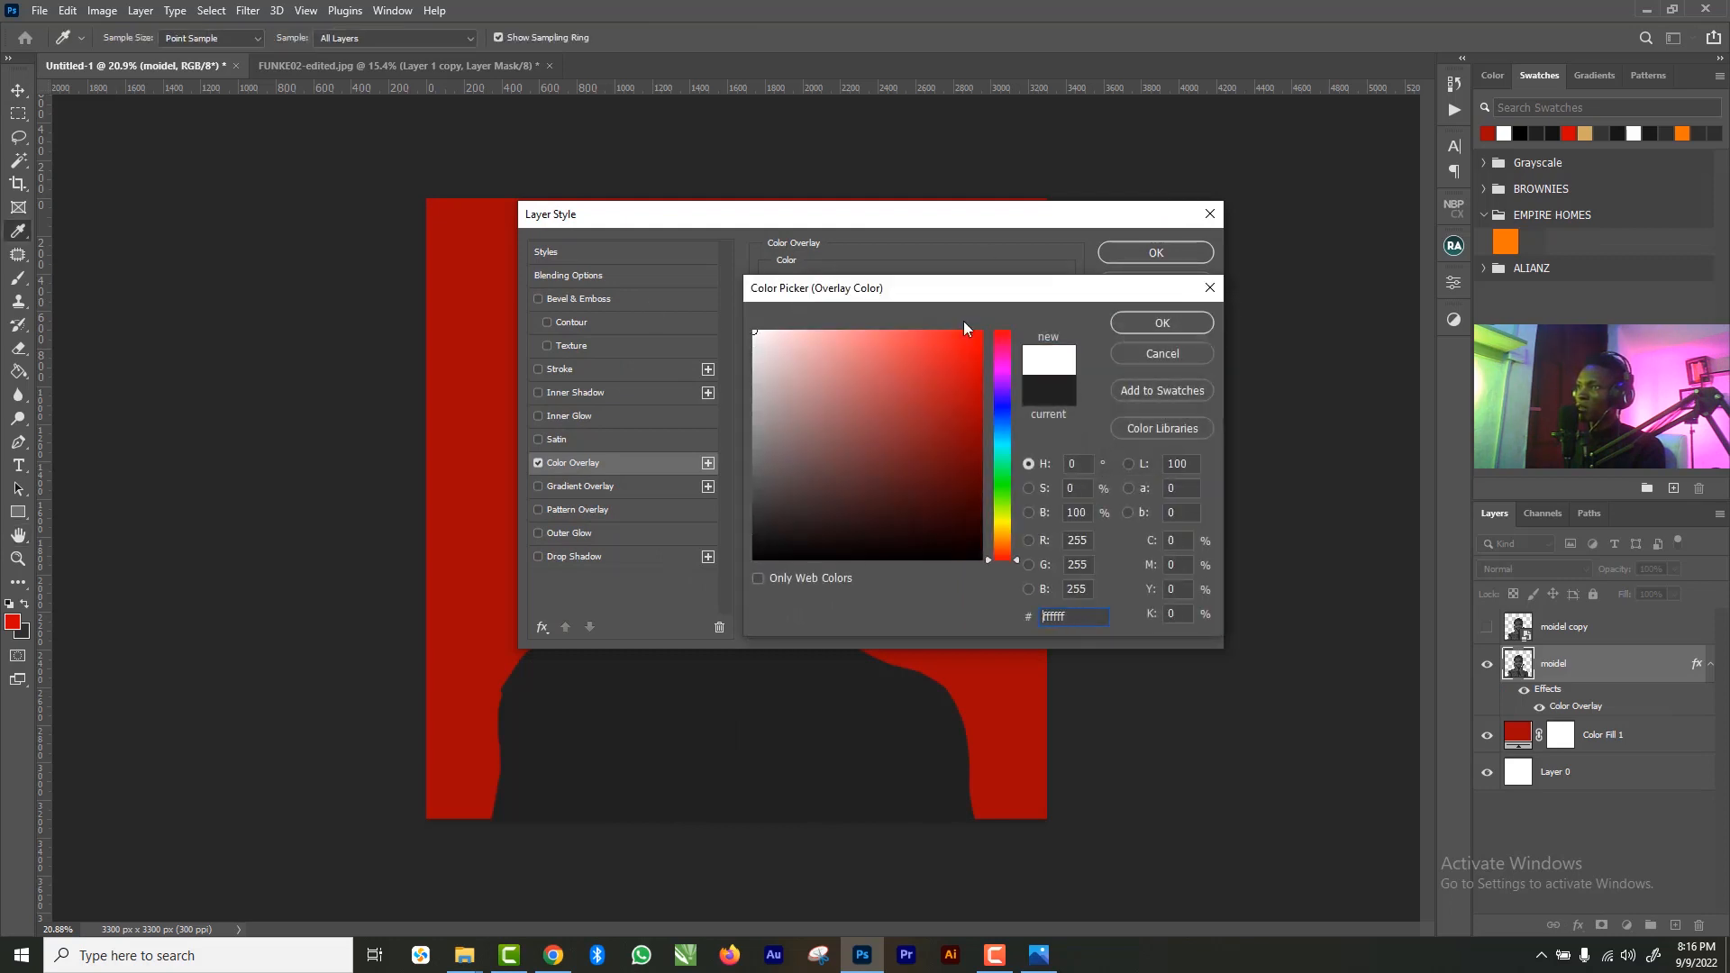
{"action": "left_click", "coordinate": [1161, 322]}
{"action": "left_click", "coordinate": [1159, 255]}
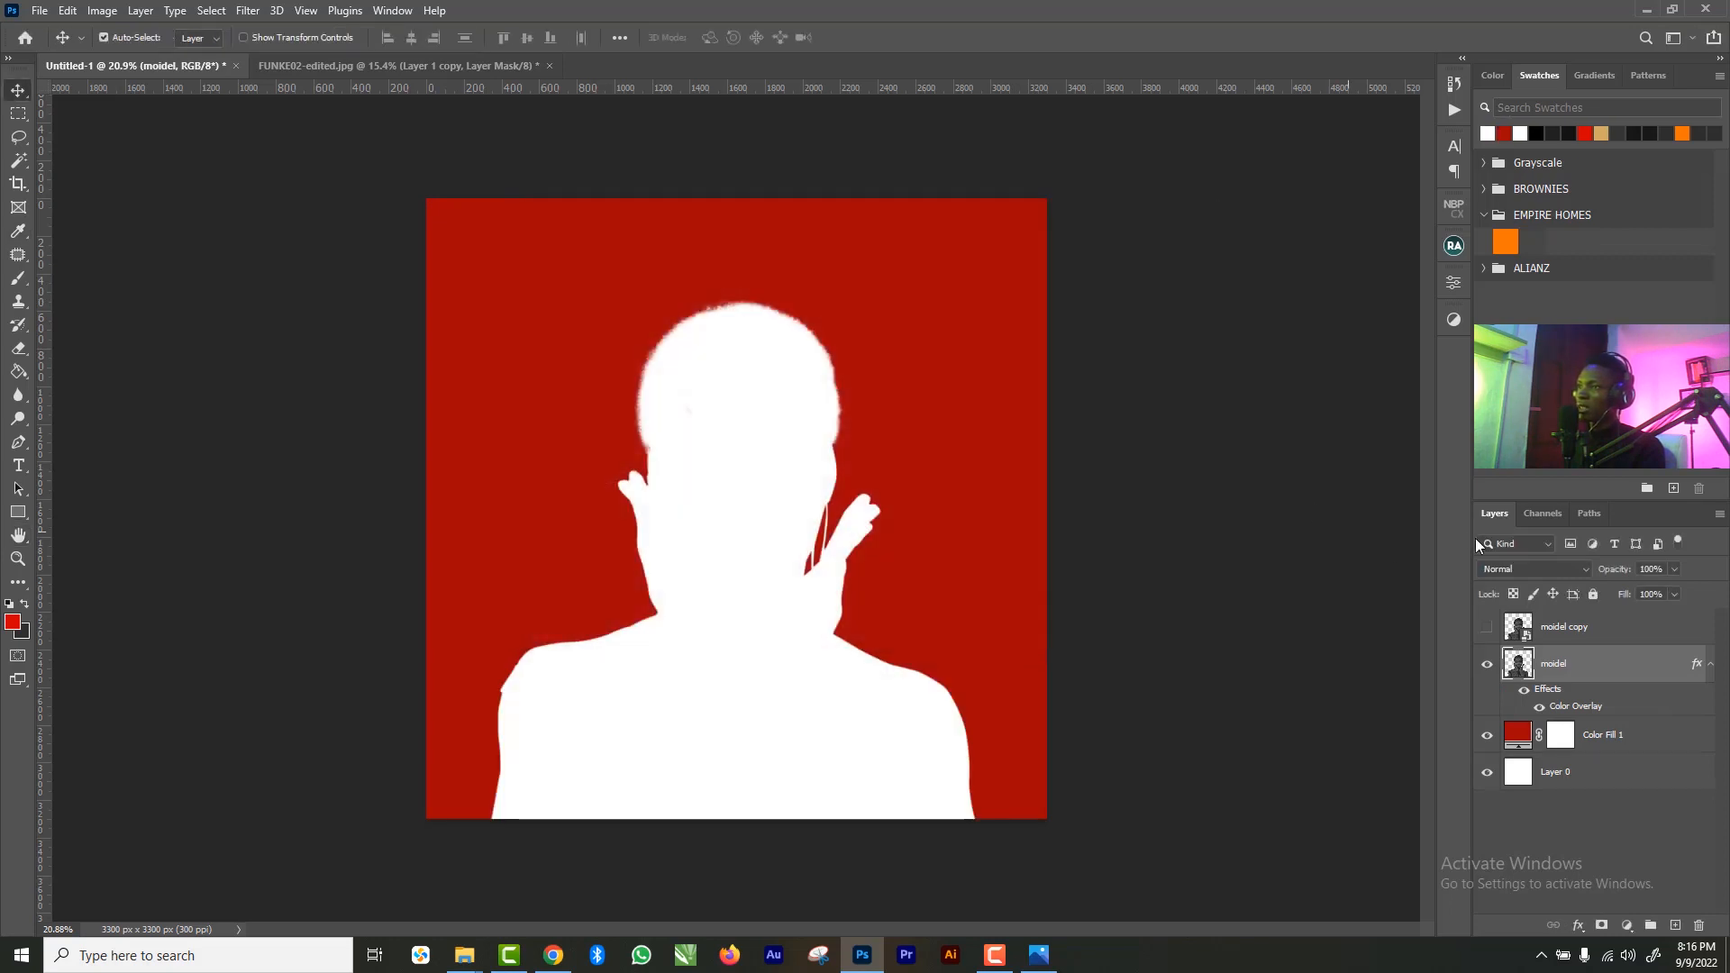
- Show moidel copy again and scale the white moidel layer to 101.68%, extending it up and left behind the woman as a rim
{"action": "left_click", "coordinate": [1488, 628]}
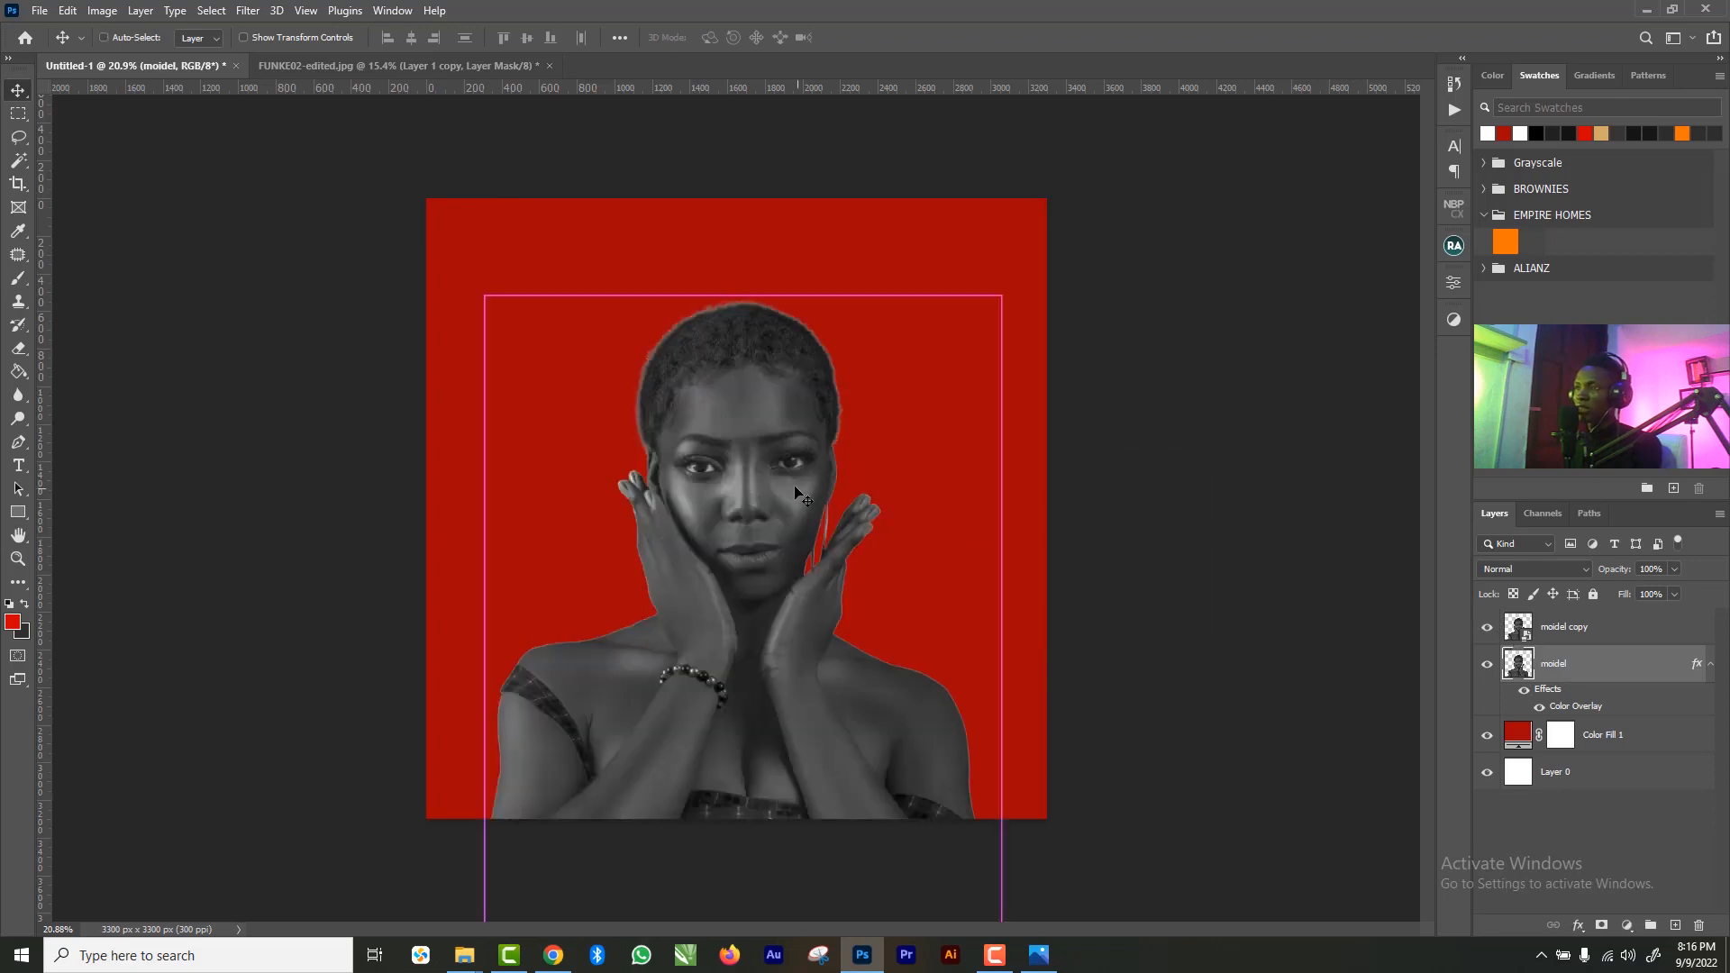
{"action": "key", "text": "ctrl+t"}
{"action": "left_click_drag", "start_coordinate": [1003, 295], "coordinate": [960, 324]}
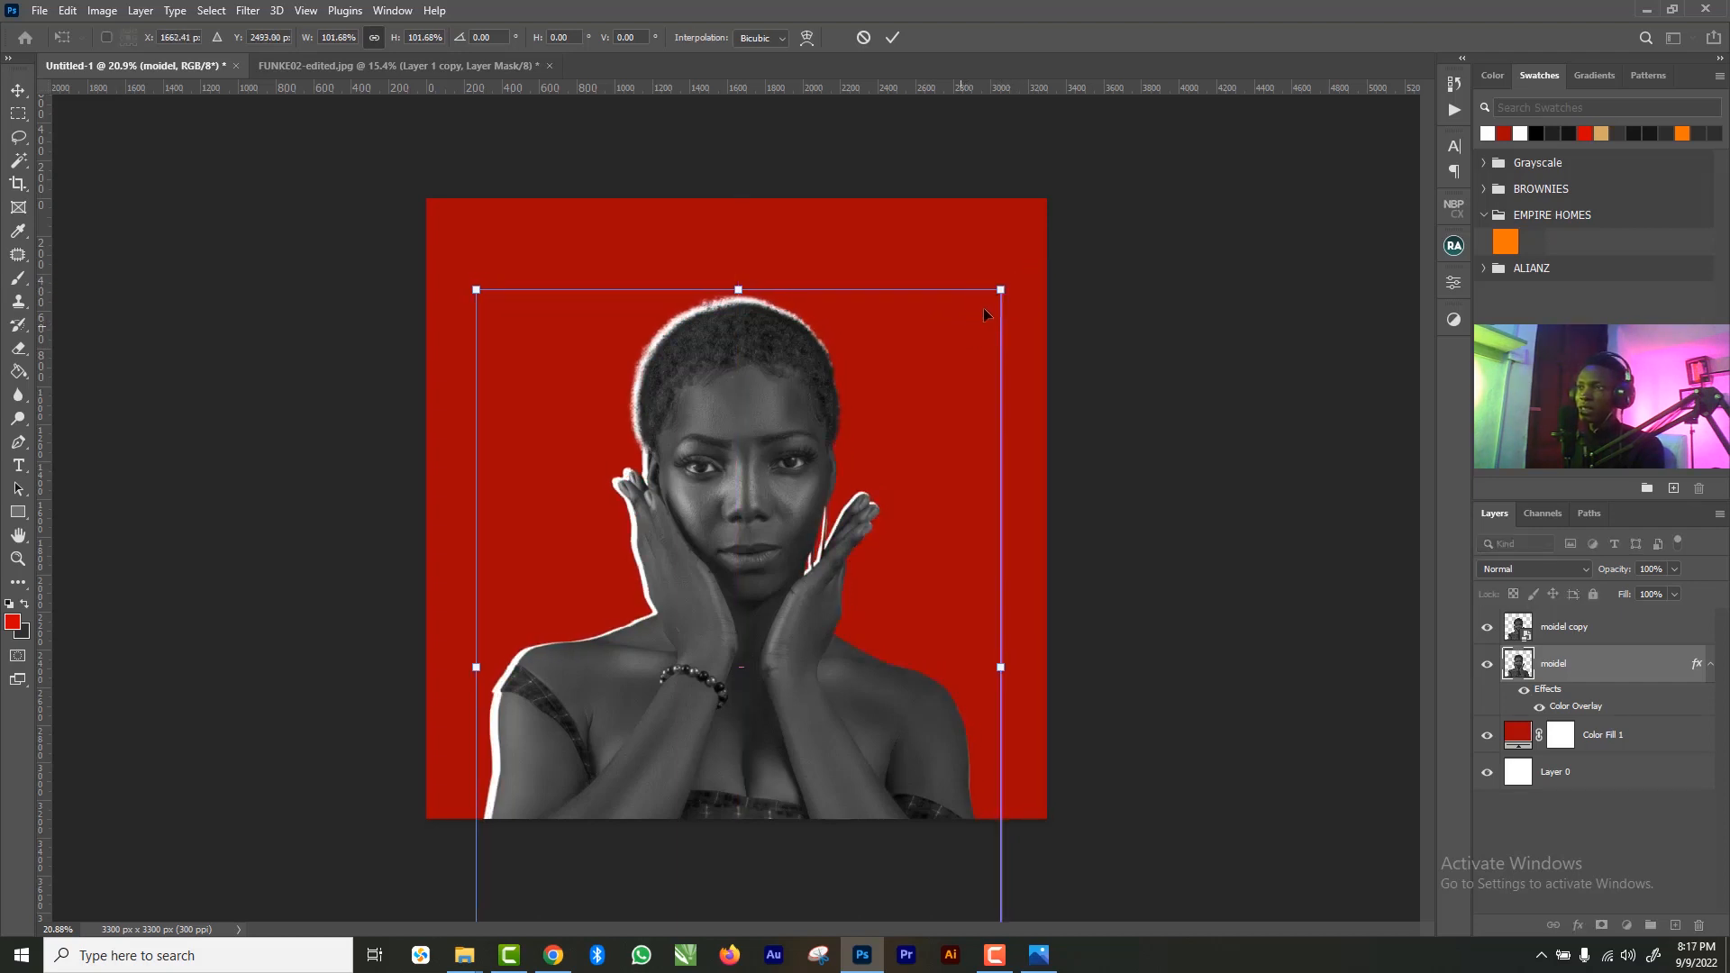
{"action": "left_click", "coordinate": [895, 37]}
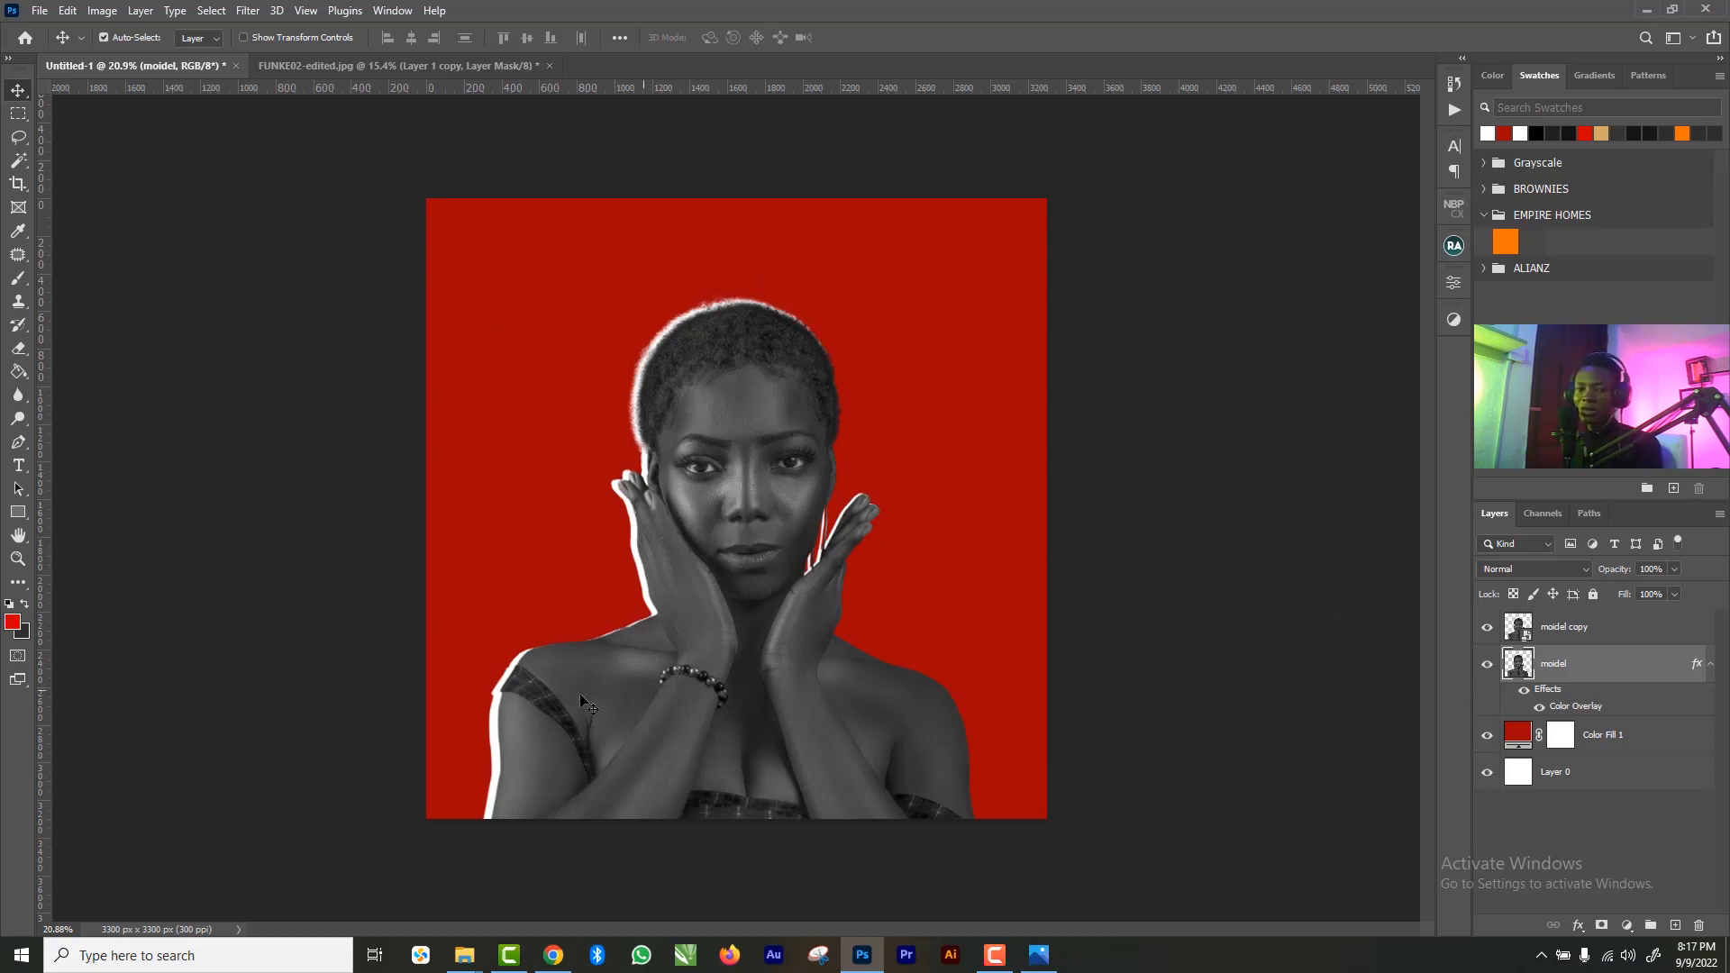
{"action": "key", "text": "e"}
{"action": "mouse_move", "coordinate": [514, 695]}
{"action": "left_mouse_down"}
{"action": "mouse_move", "coordinate": [473, 724]}
{"action": "mouse_move", "coordinate": [456, 830]}
{"action": "left_mouse_up"}
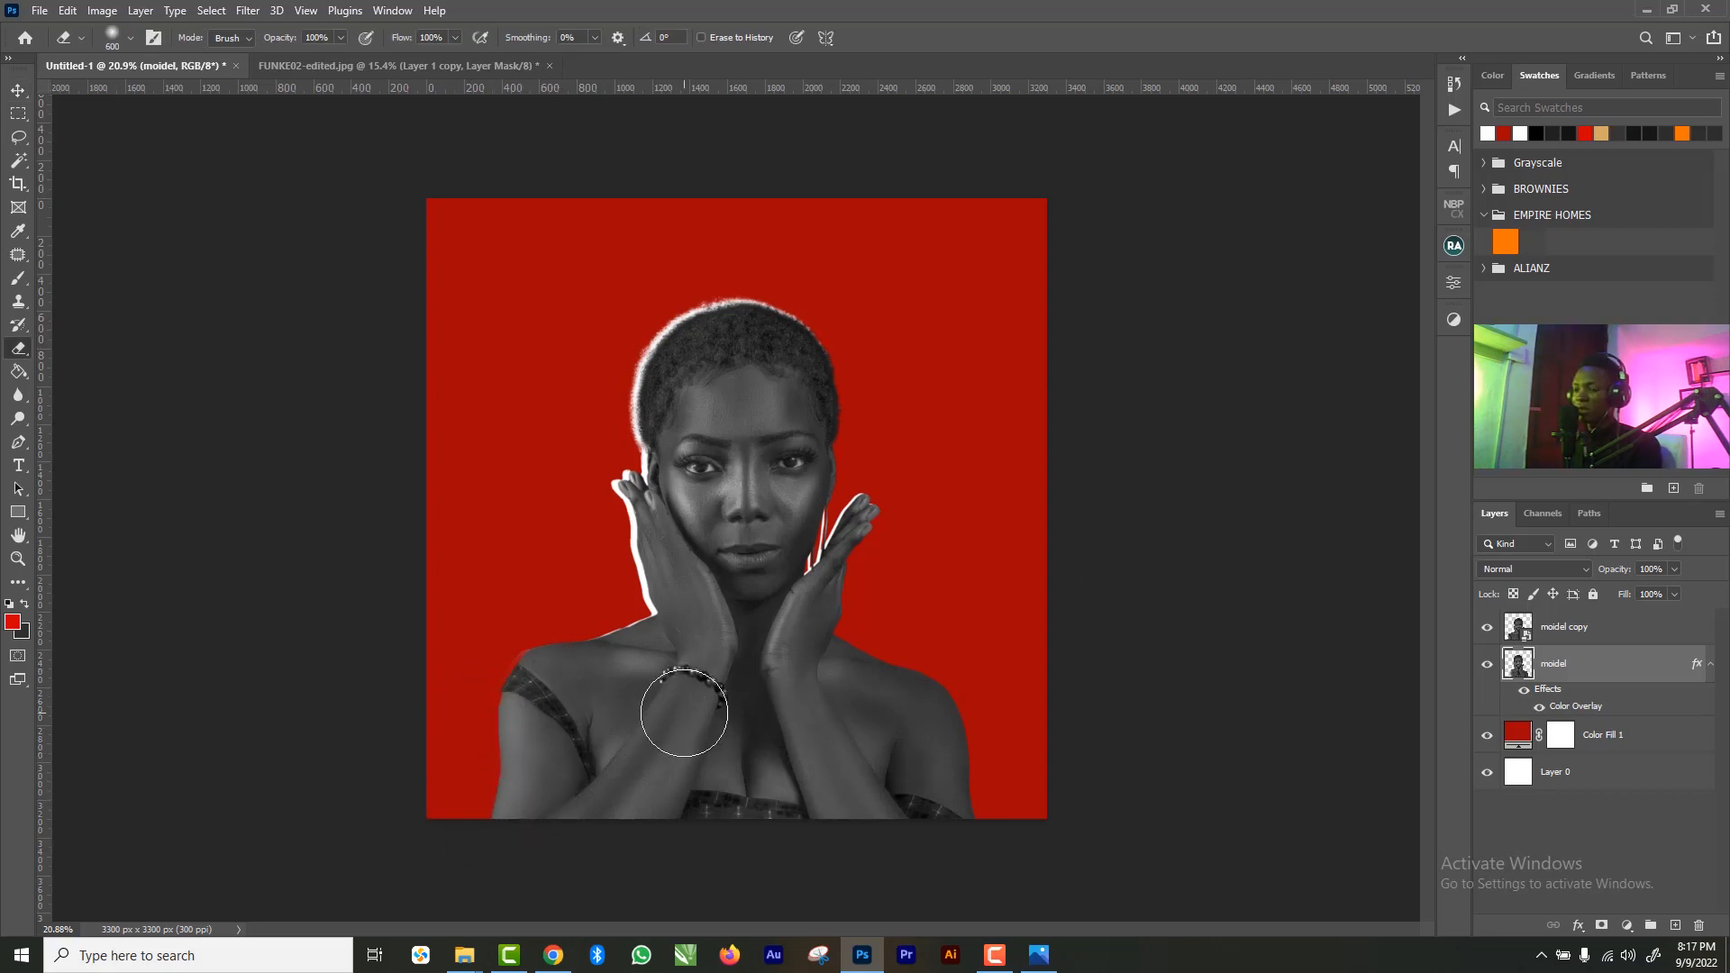
{"action": "key", "text": "ctrl+z"}
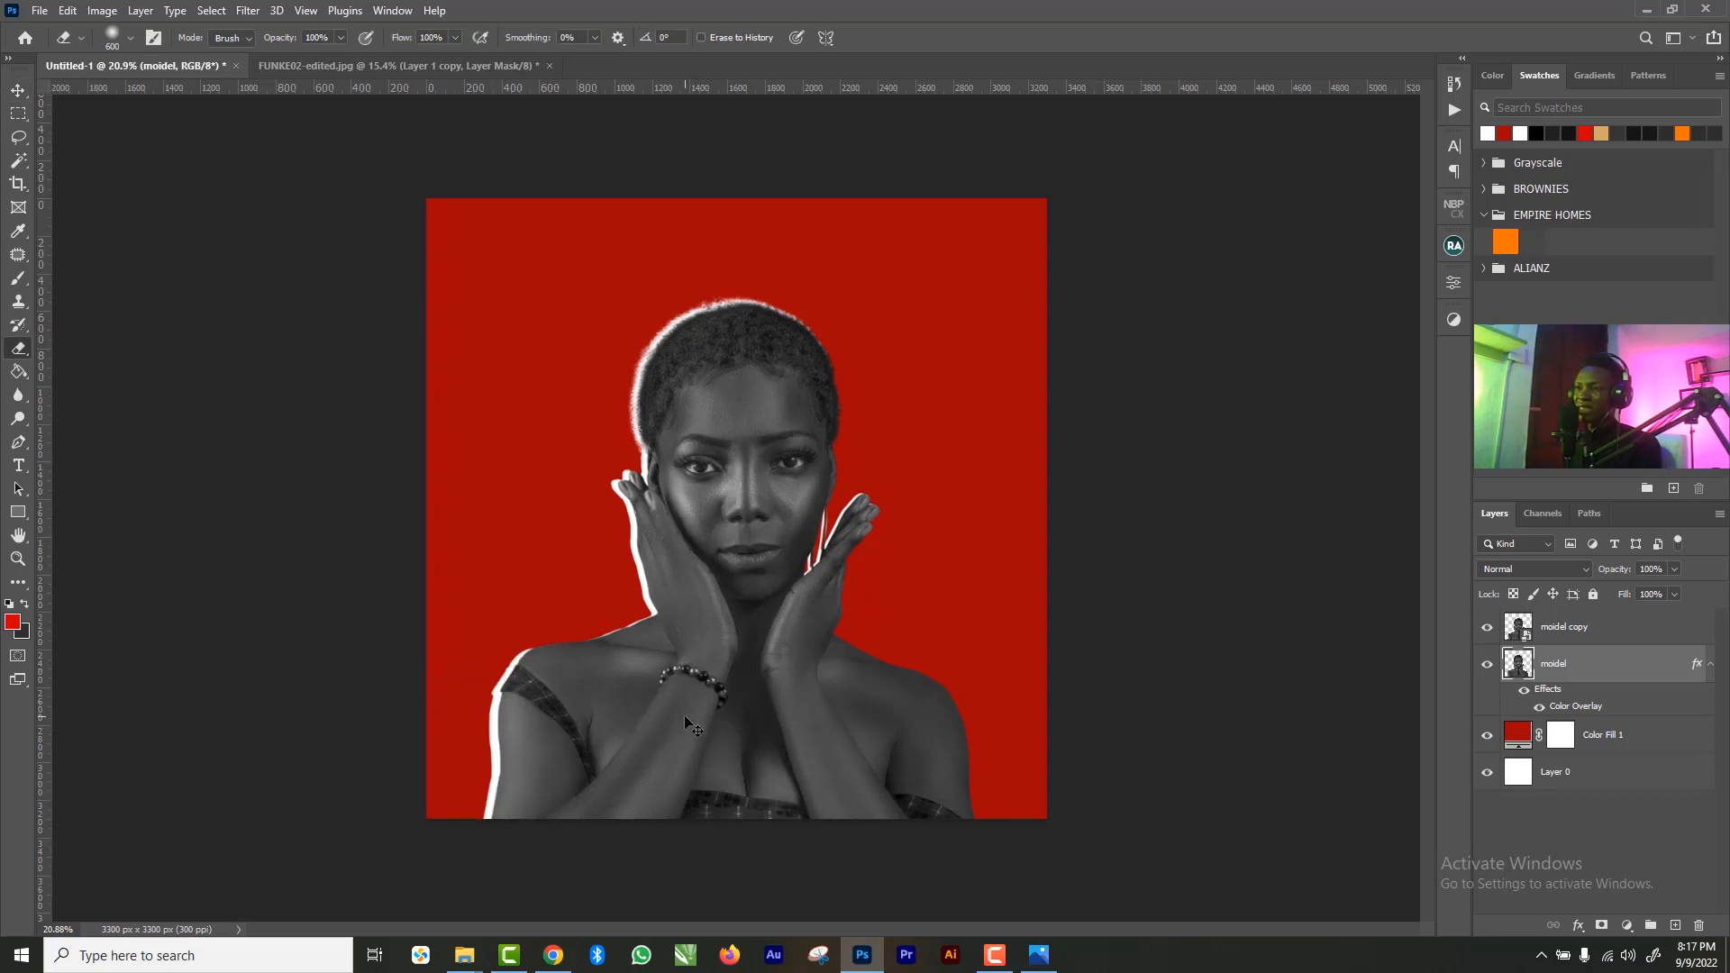
{"action": "left_click", "coordinate": [18, 90]}
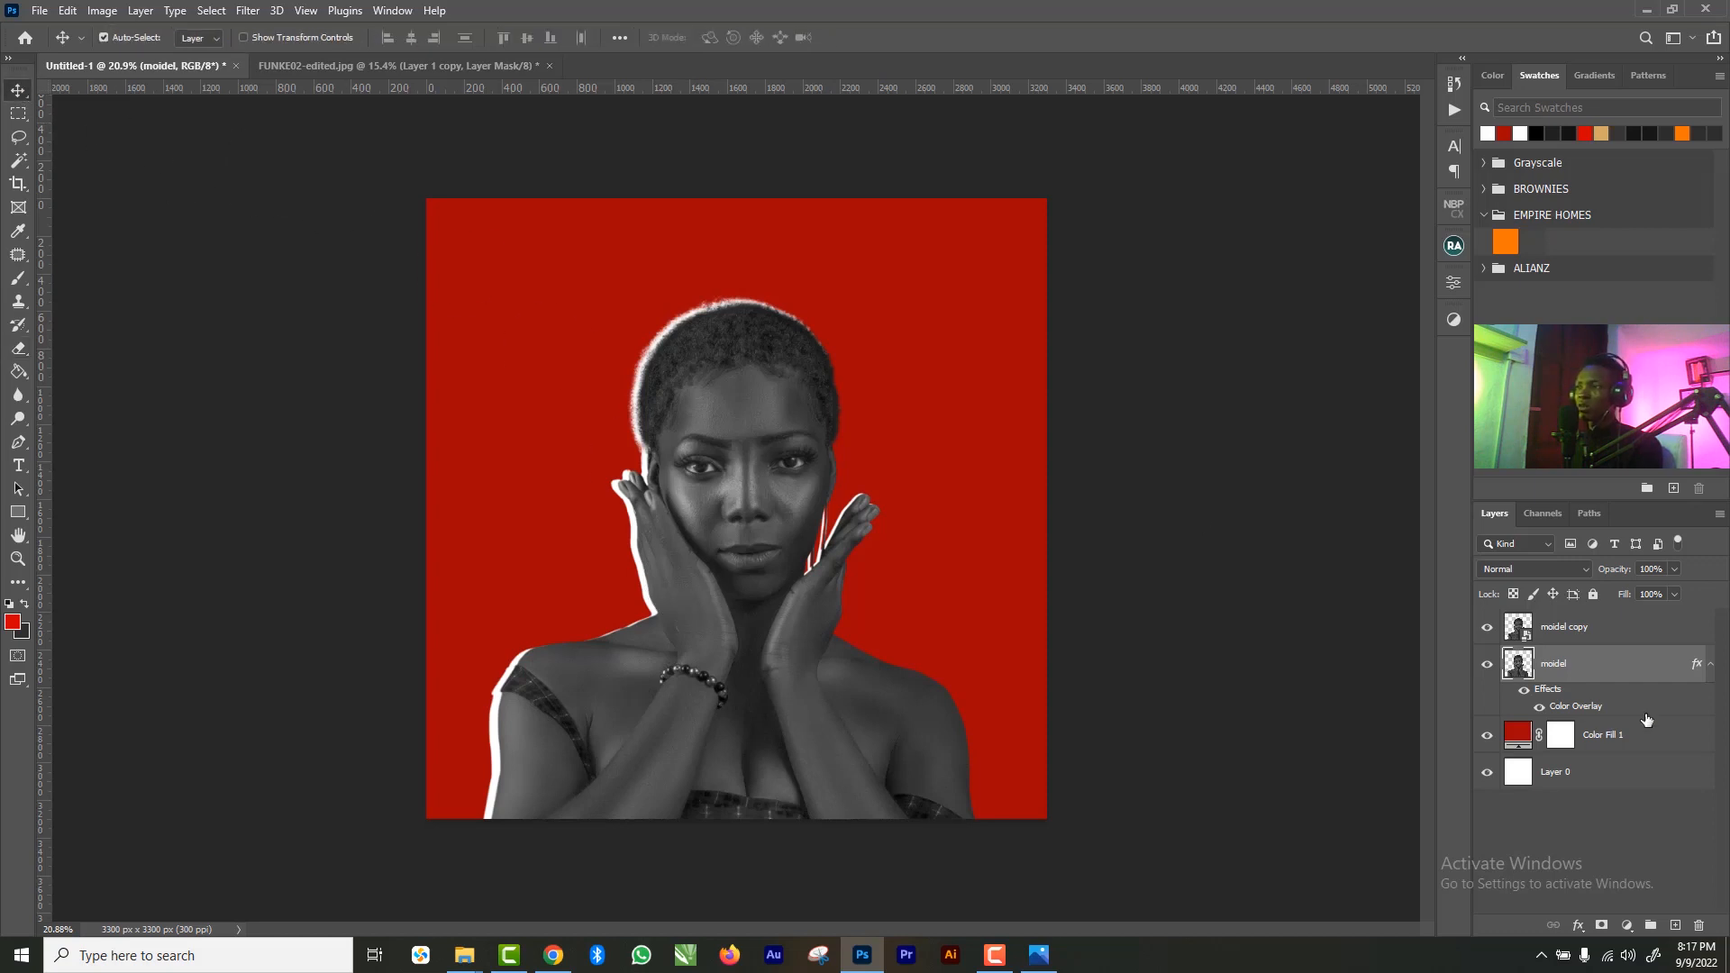
- Group the moidel and moidel copy layers and name the group model
{"action": "left_click", "coordinate": [1584, 634], "text": "ctrl"}
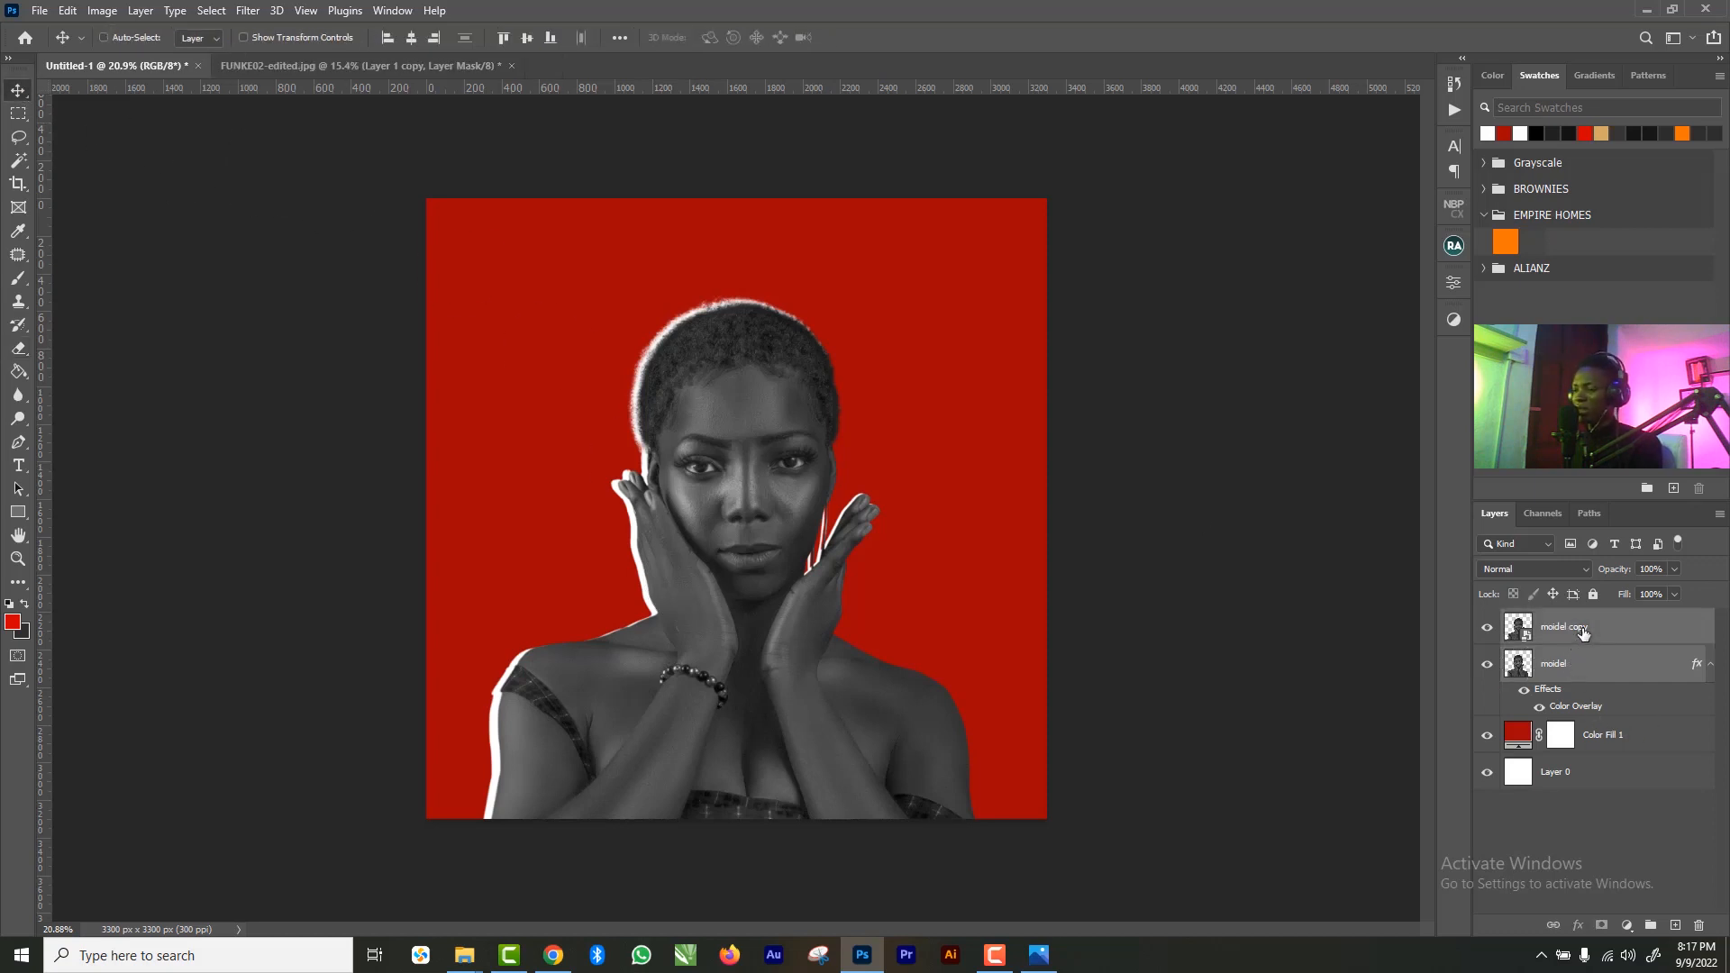
{"action": "key", "text": "ctrl+g"}
{"action": "double_click", "coordinate": [1543, 619]}
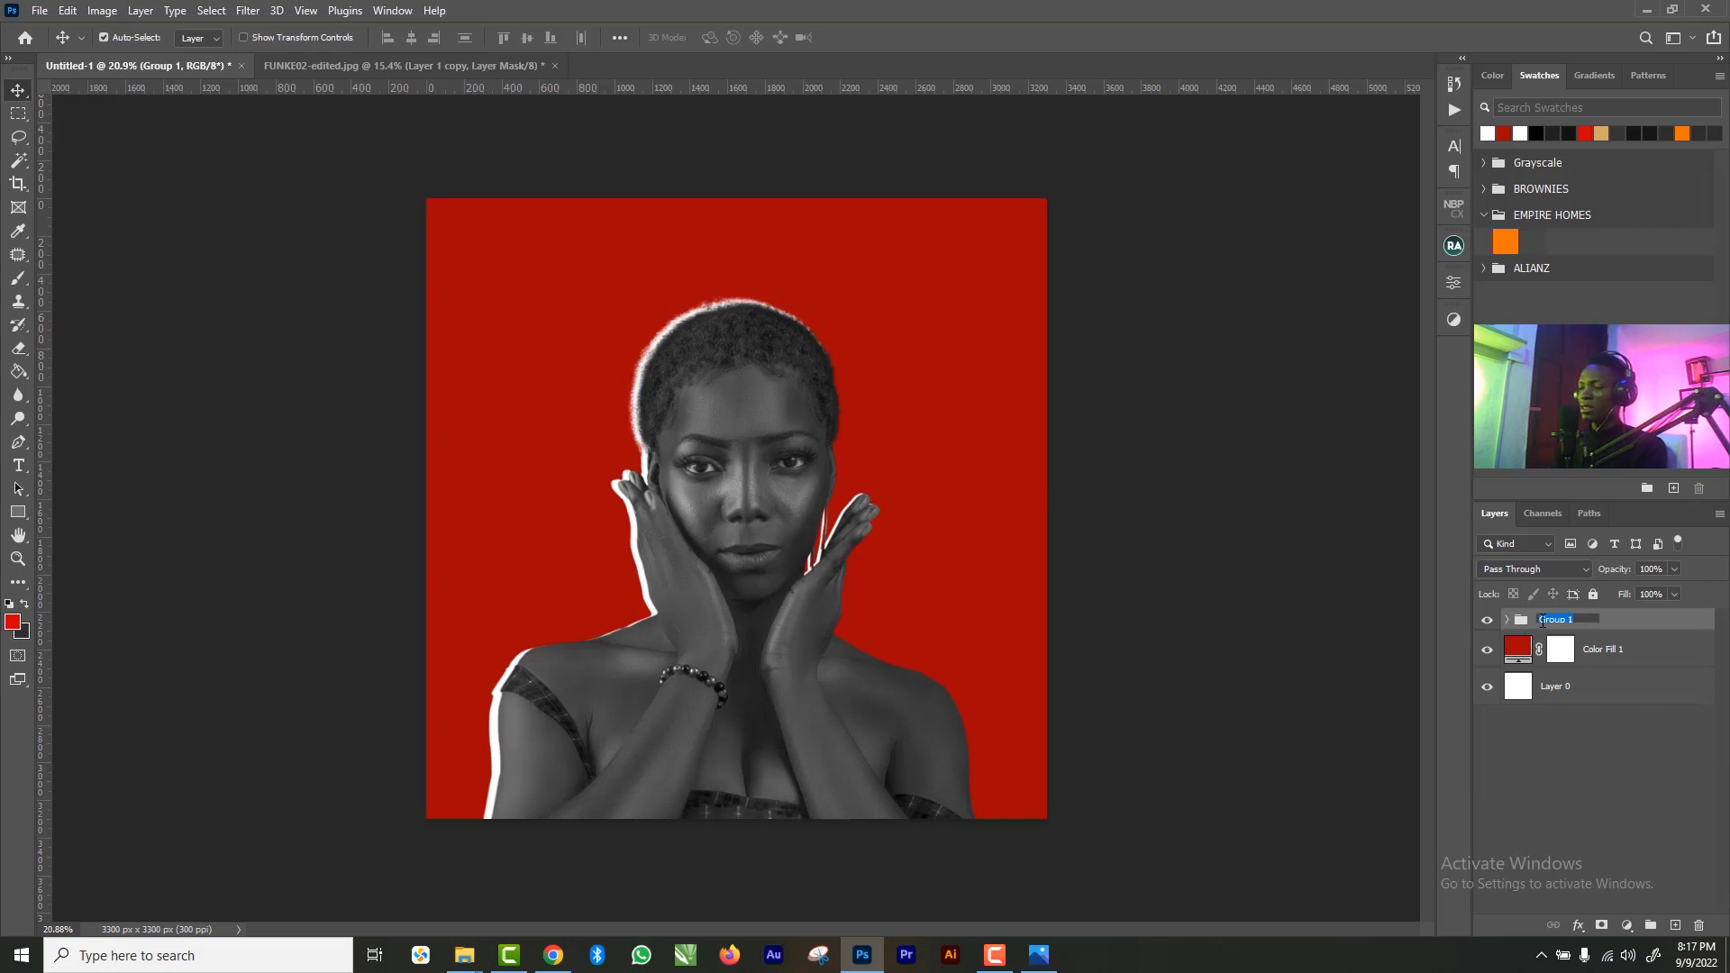
{"action": "key", "text": "BackSpace"}
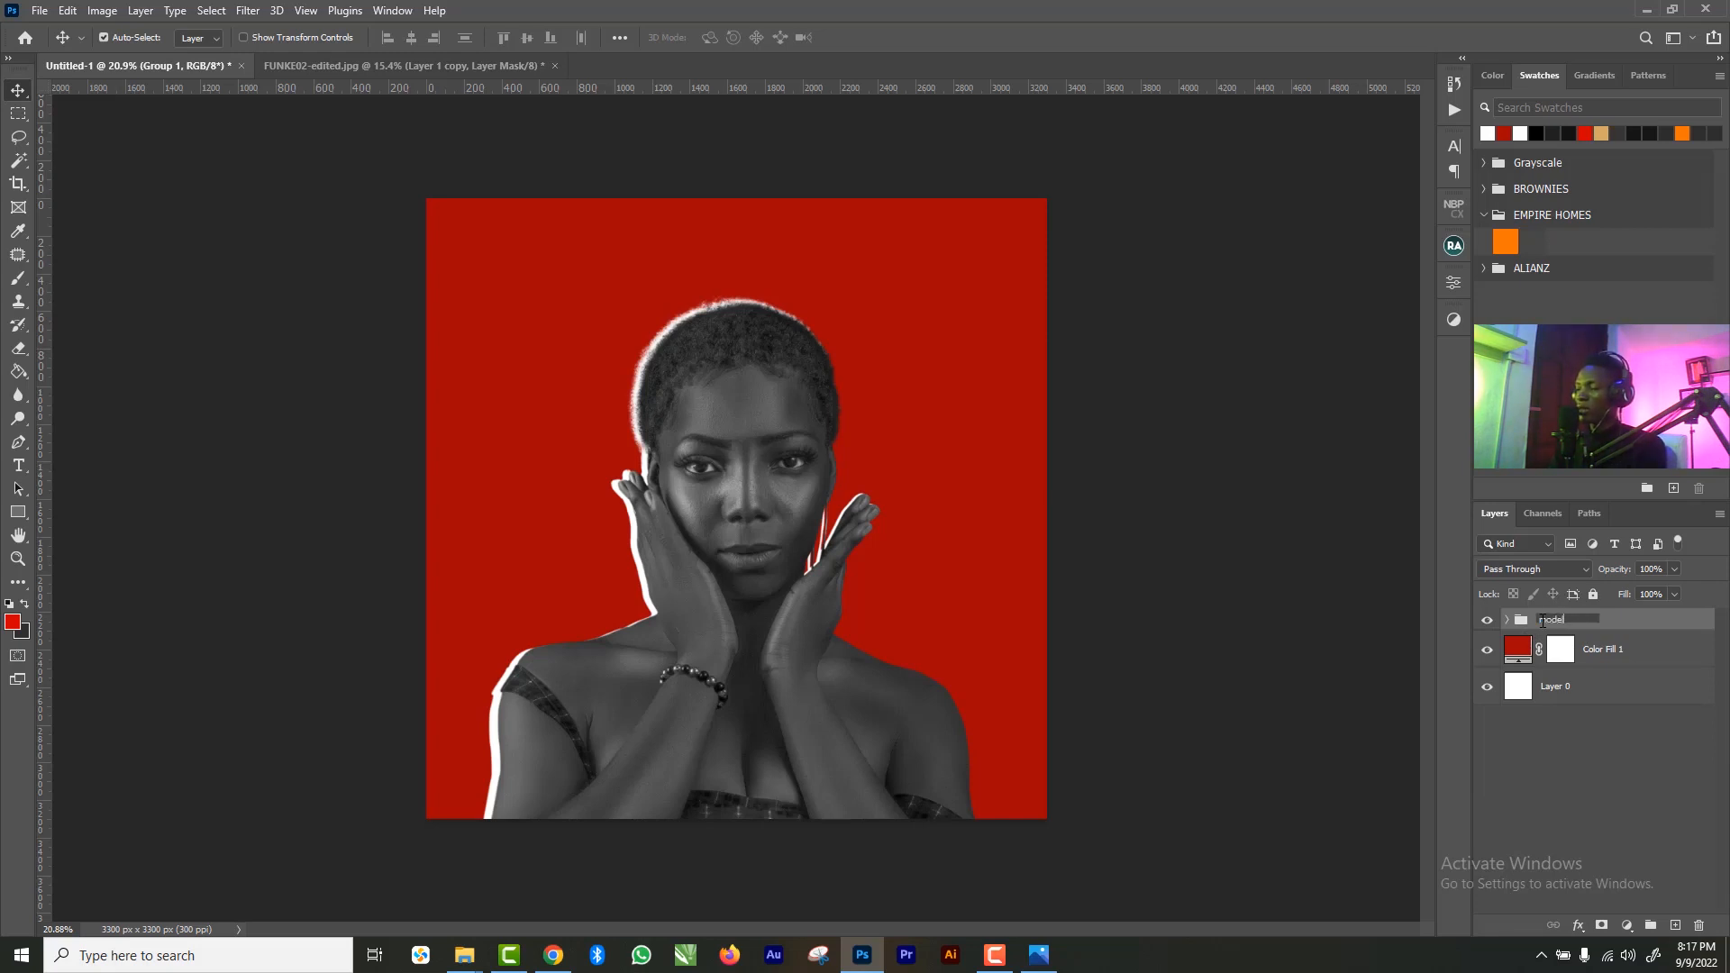
{"action": "key", "text": "Return"}
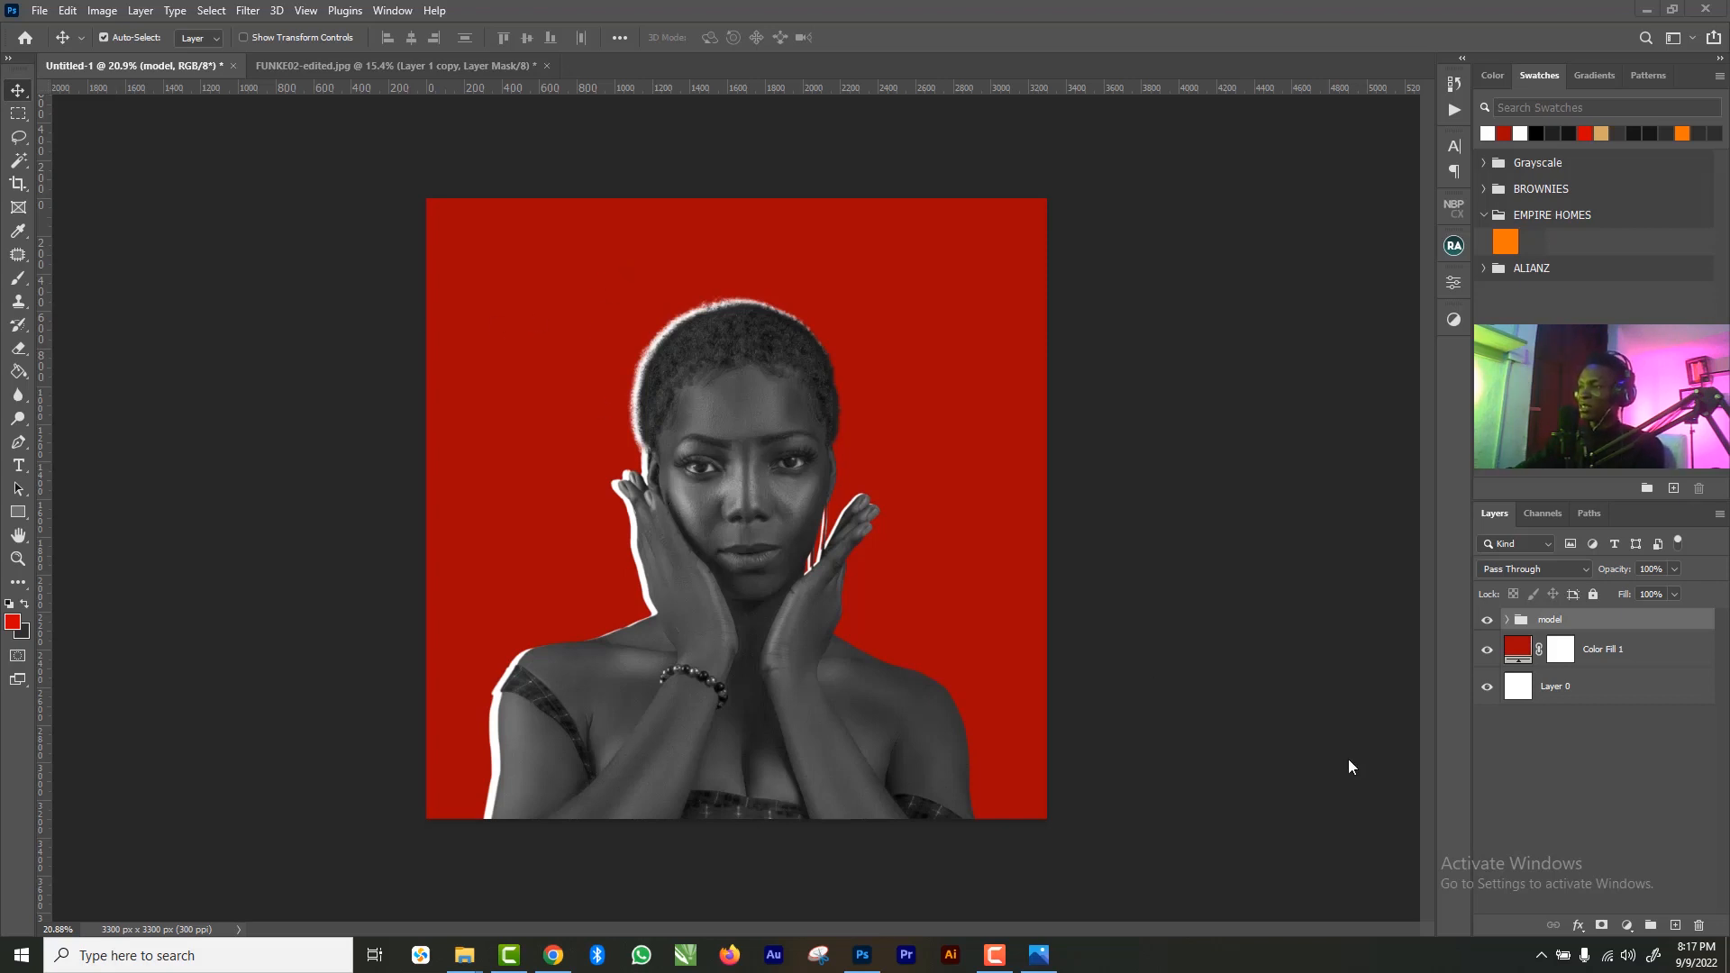
- Add a new empty layer between the model group and the red fill, and set the foreground color to white (#ffffff)
{"action": "left_click", "coordinate": [1676, 928]}
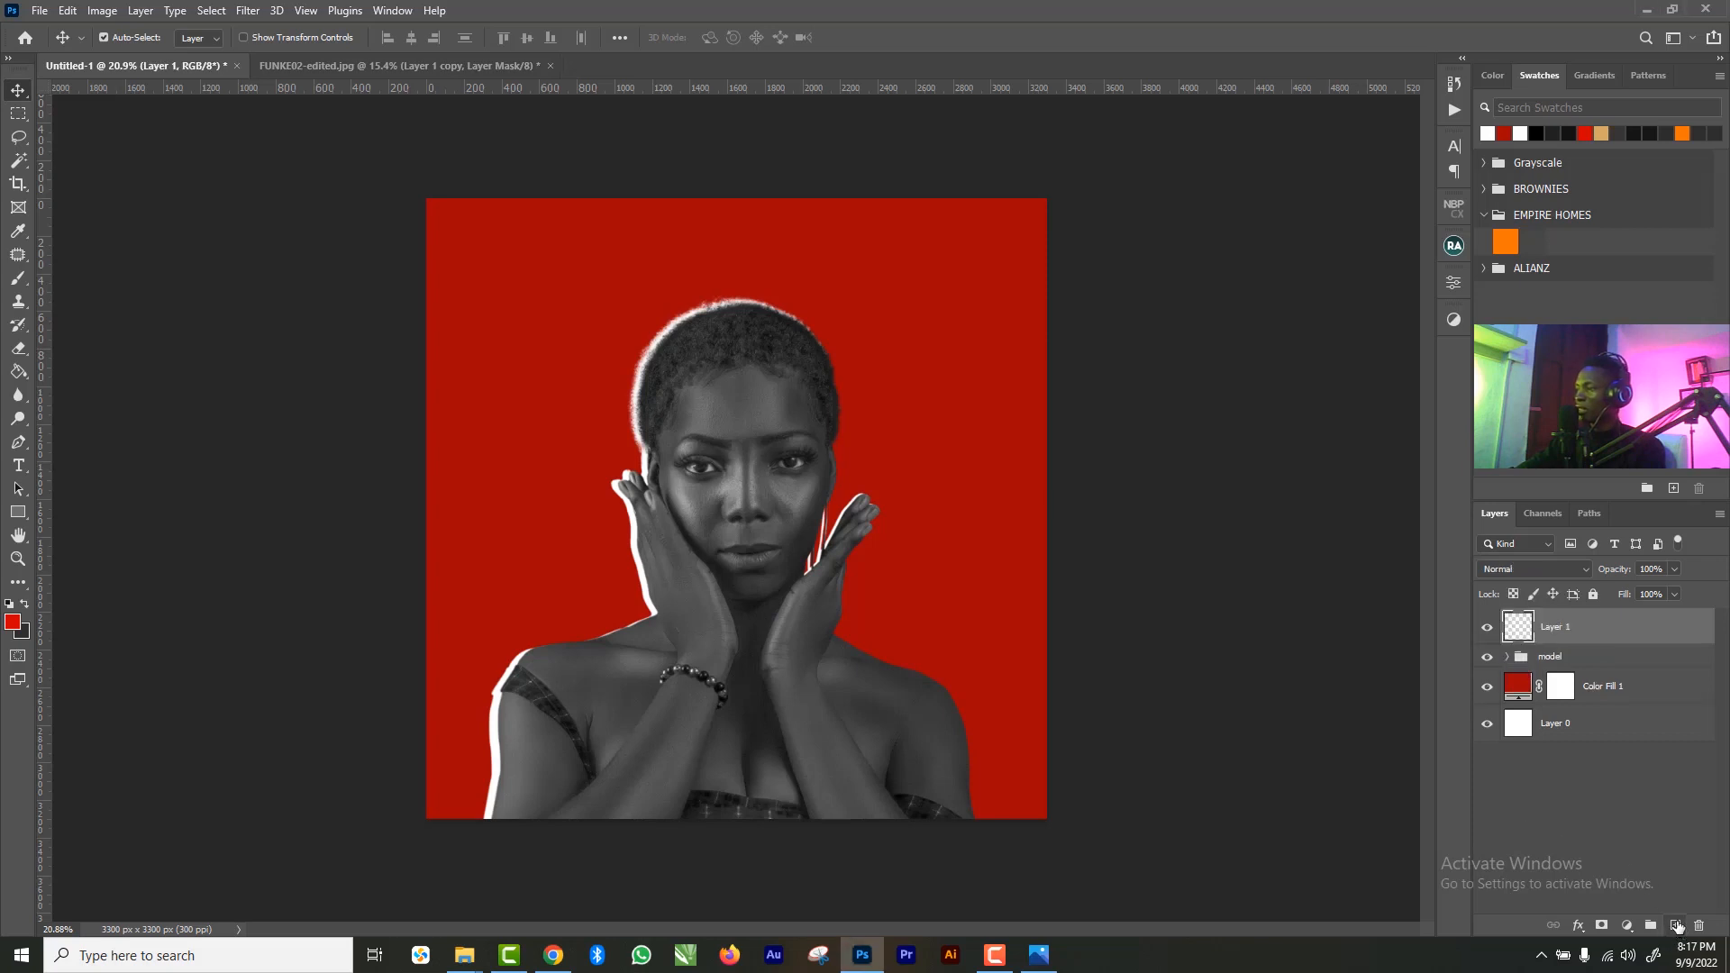
{"action": "left_click_drag", "start_coordinate": [1561, 630], "coordinate": [1601, 694]}
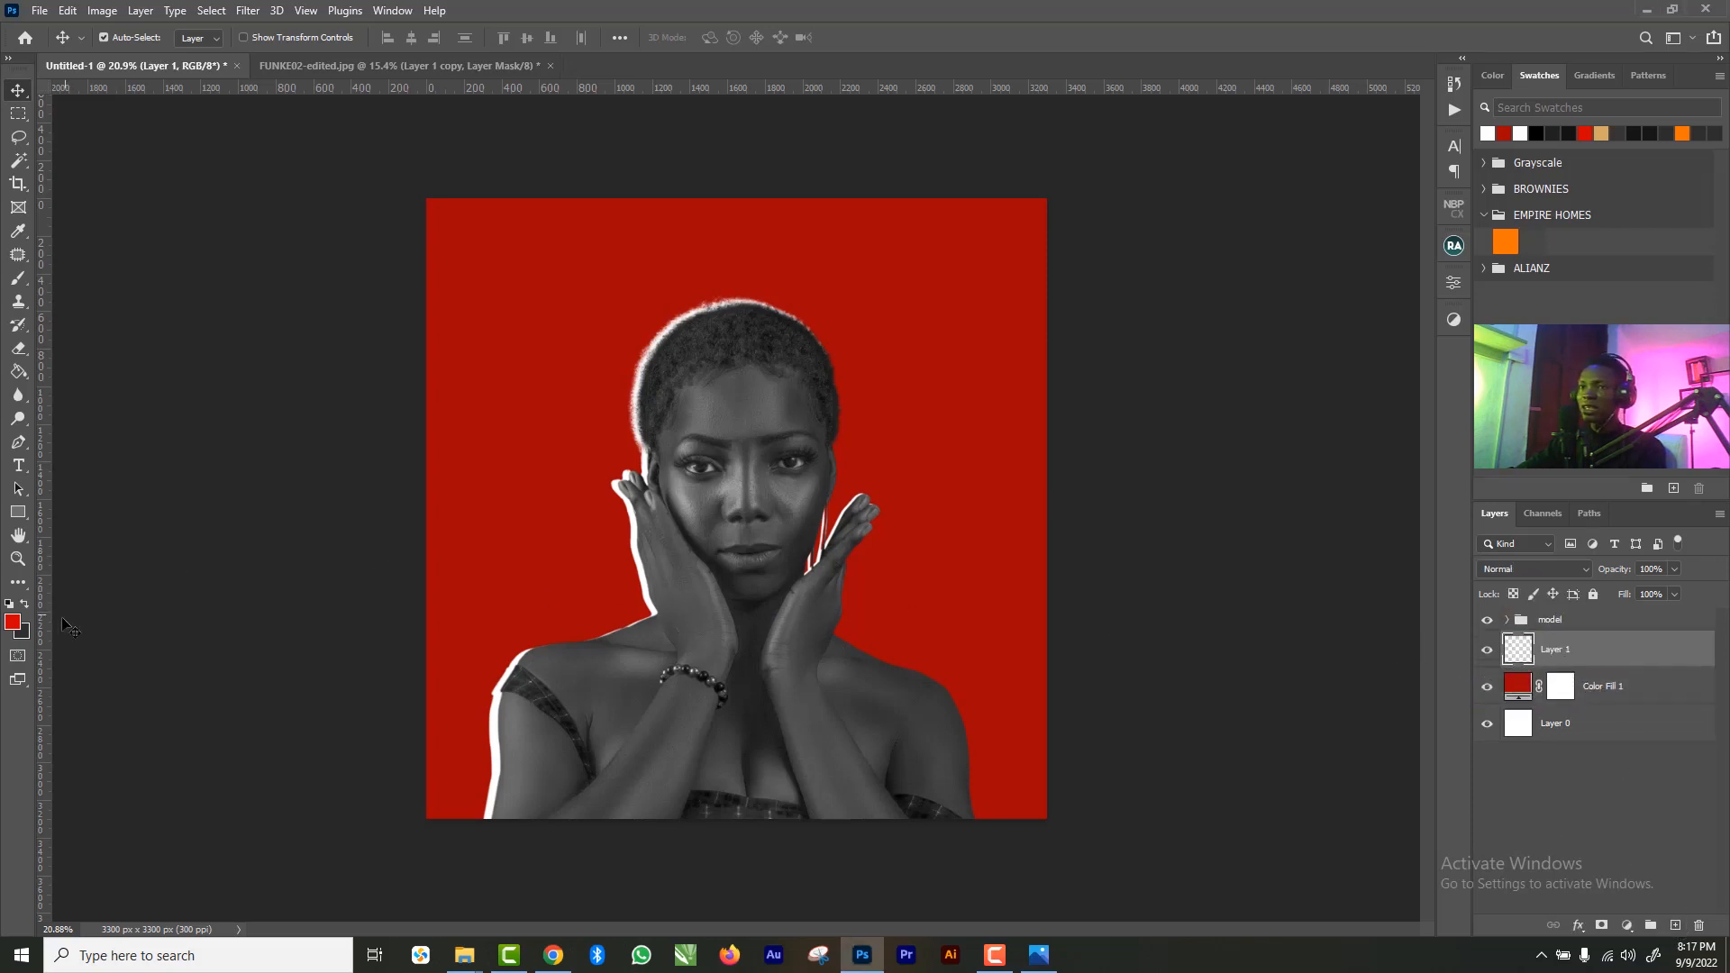
{"action": "left_click", "coordinate": [19, 623]}
{"action": "left_click", "coordinate": [755, 332]}
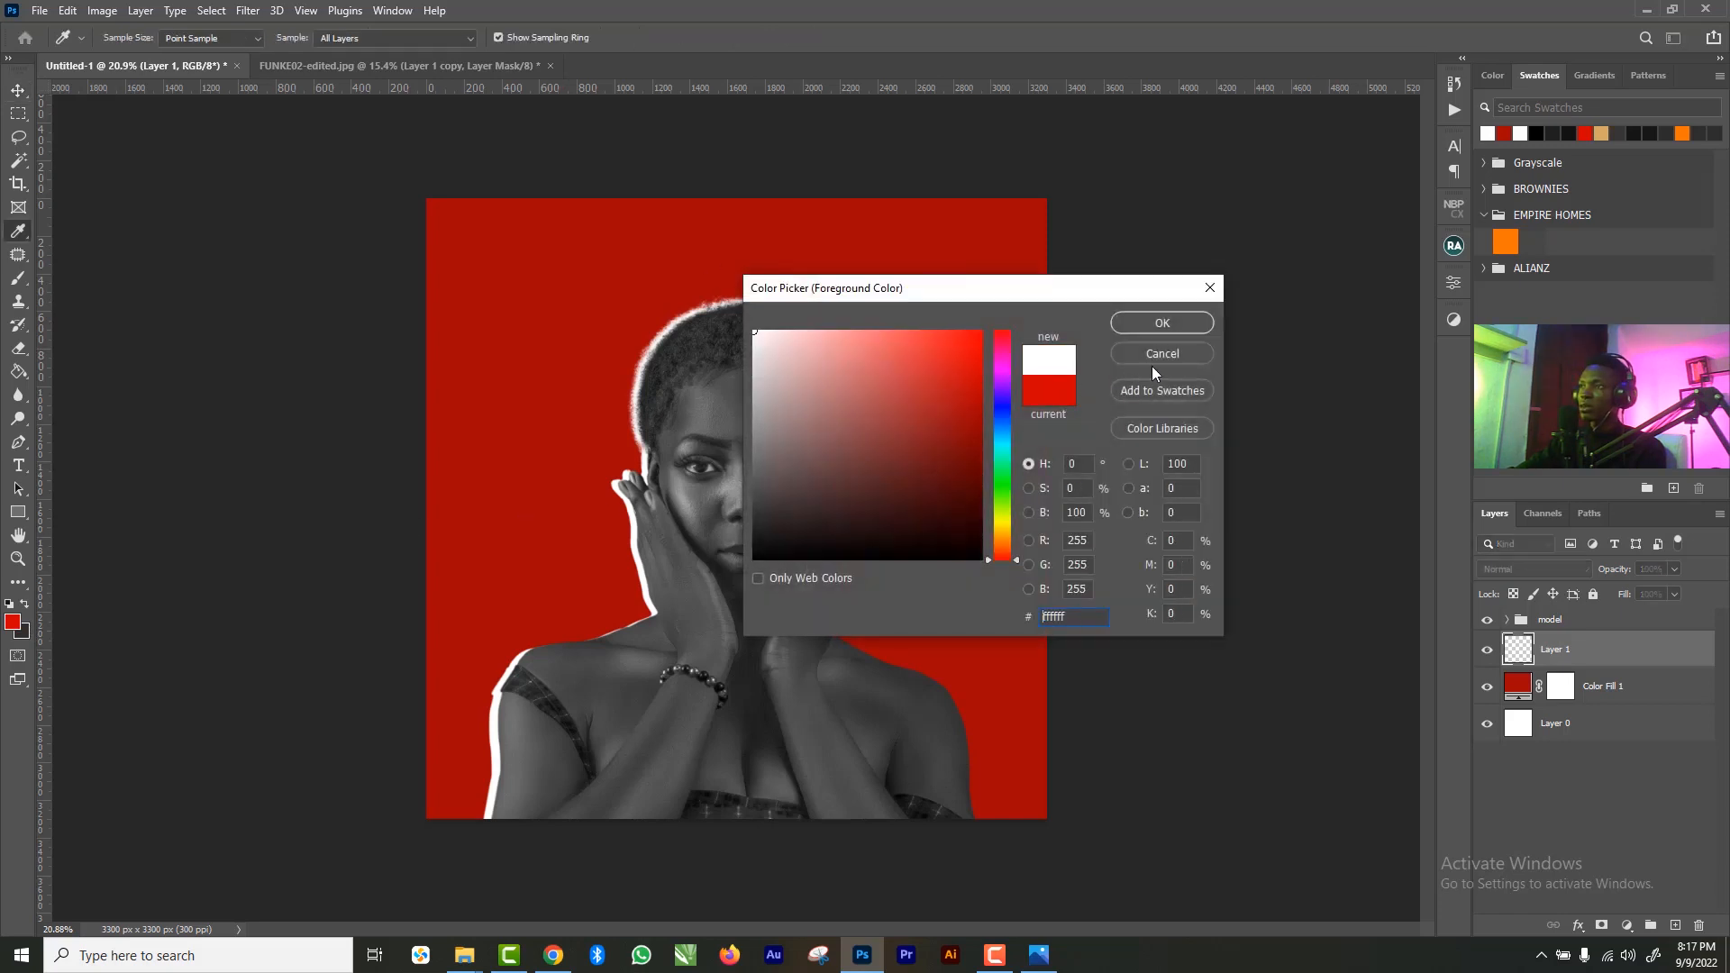
{"action": "left_click", "coordinate": [1161, 322]}
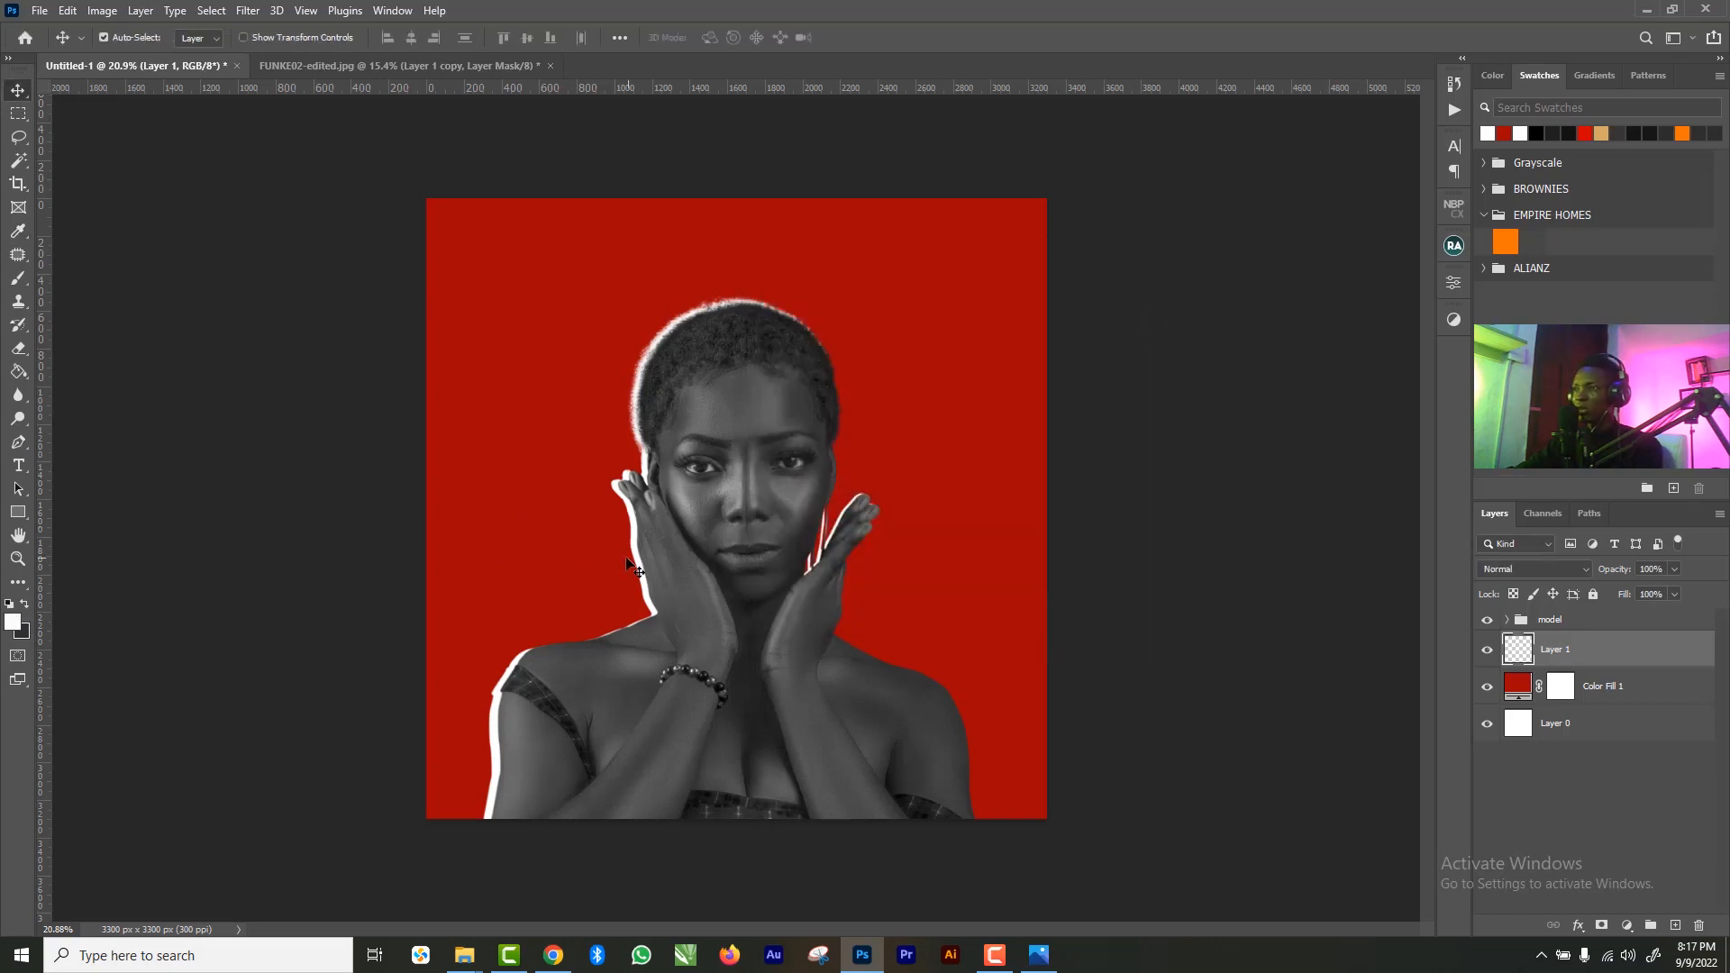
{"action": "key", "text": "b"}
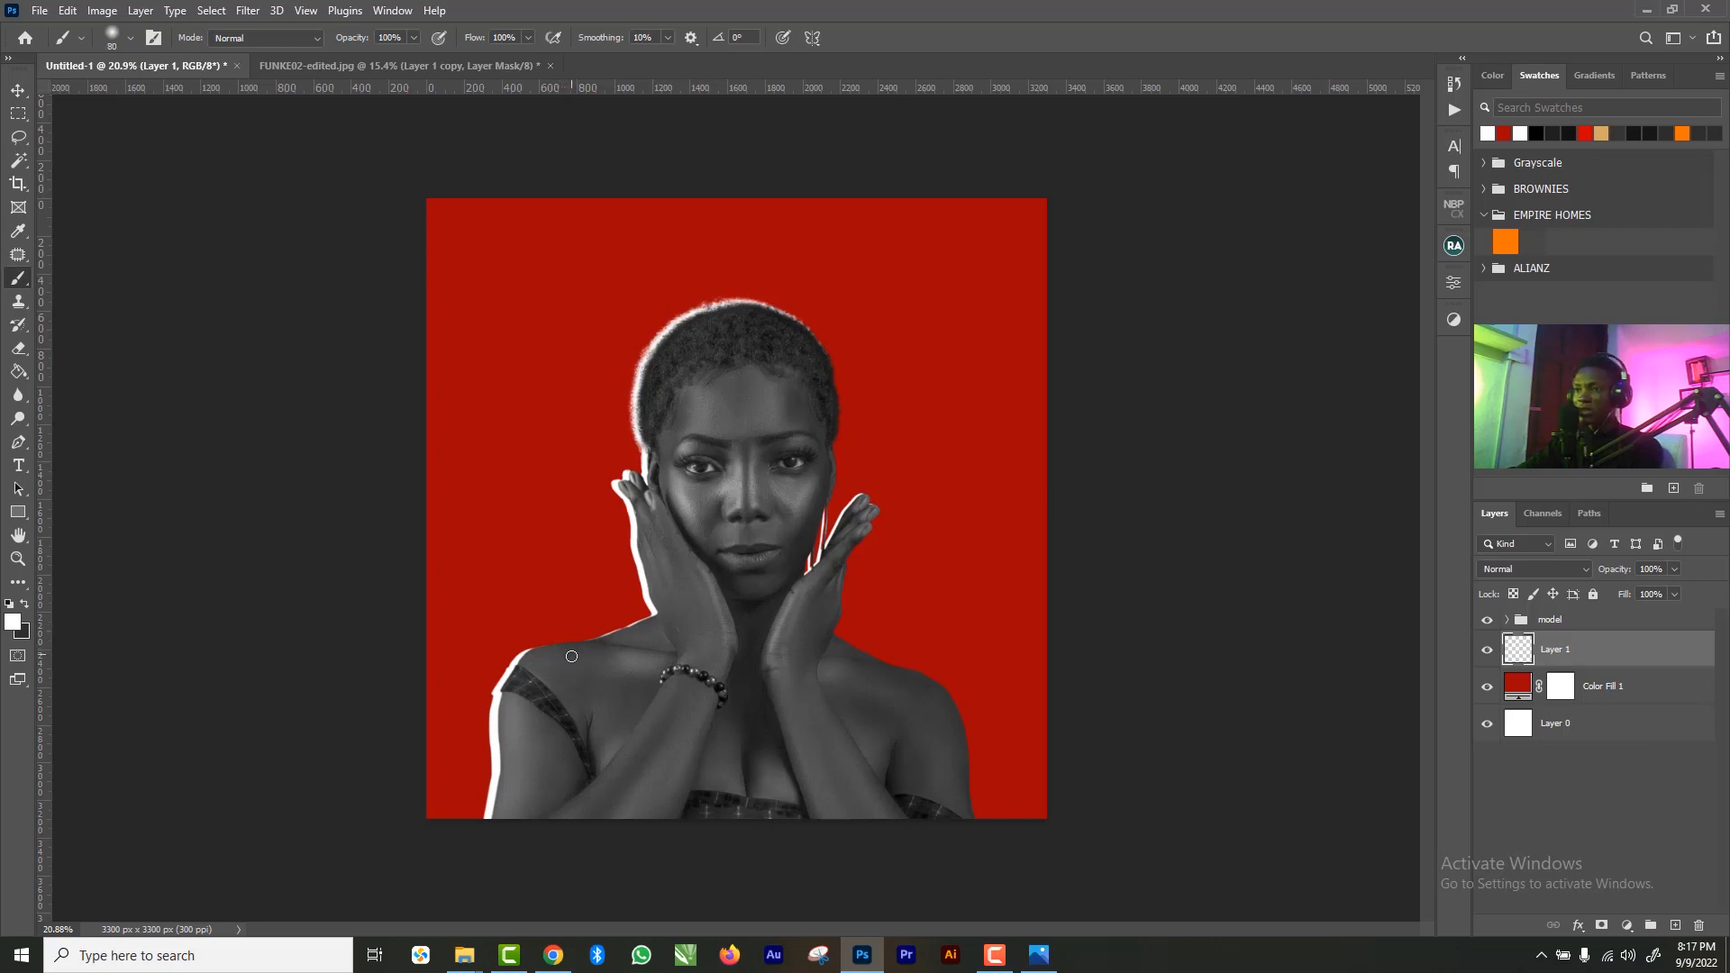
{"action": "key", "text": "bracketright"}
{"action": "key", "text": "bracketright"}
{"action": "key", "text": "bracketright"}
{"action": "key", "text": "bracketright"}
{"action": "left_click_drag", "start_coordinate": [579, 635], "coordinate": [569, 579]}
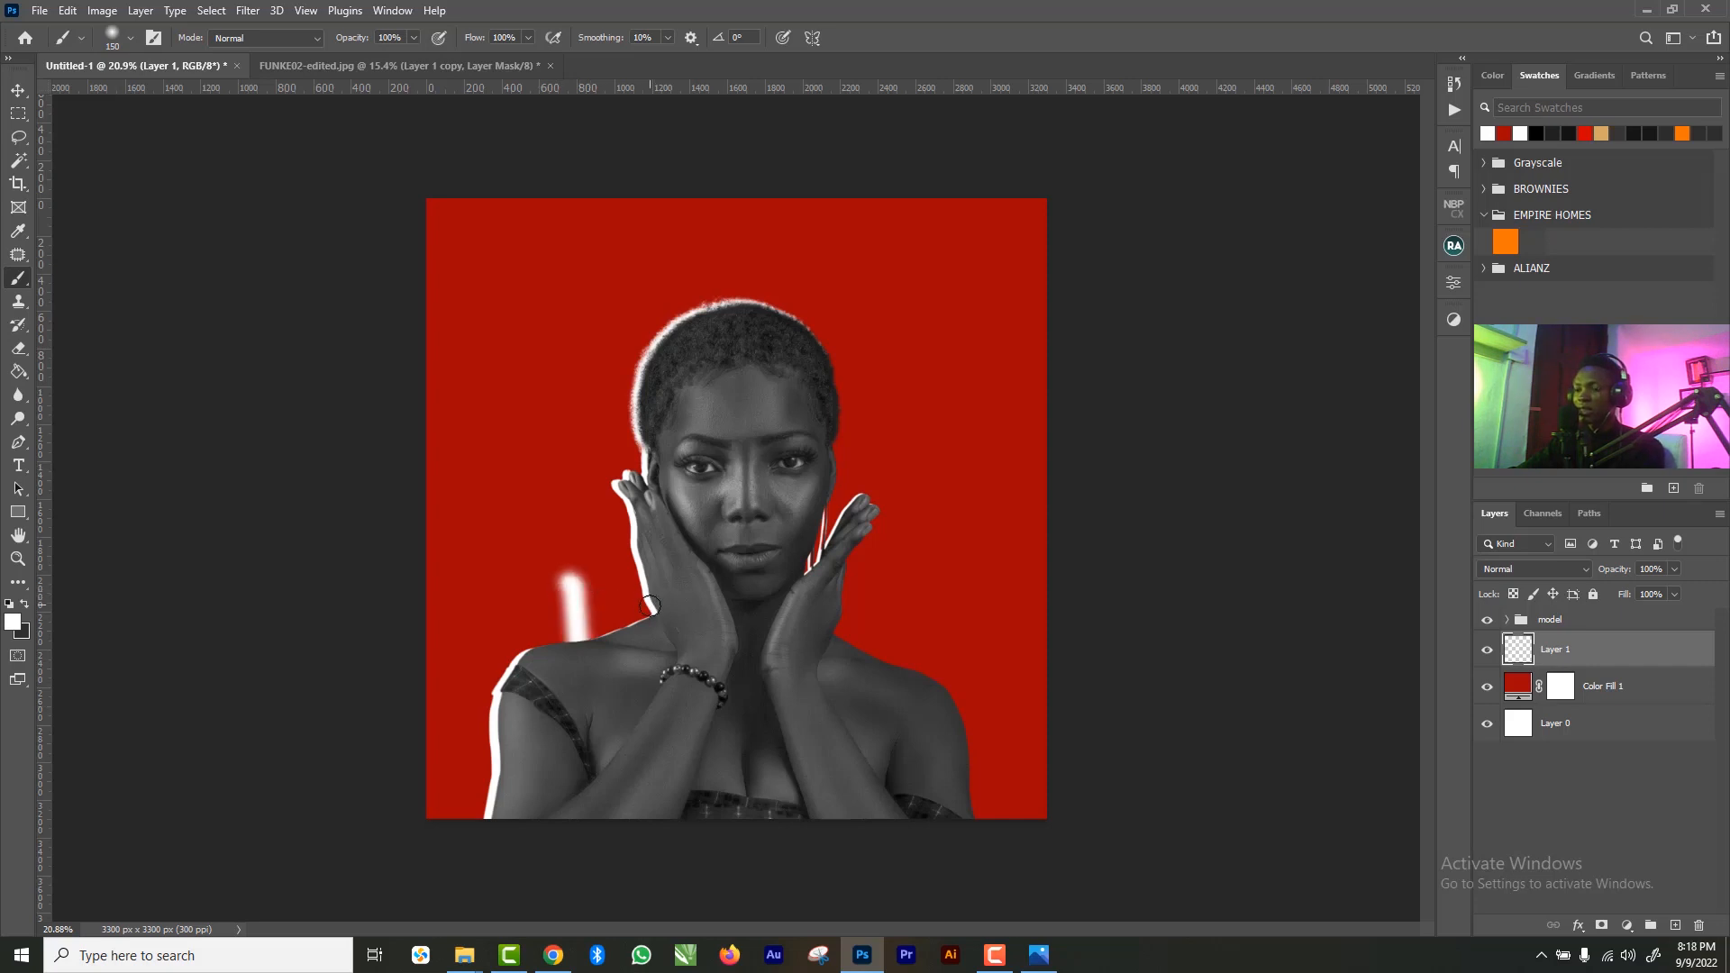
{"action": "key", "text": "ctrl+z"}
- Set the brush hardness to 100% for crisp-edged strokes
{"action": "left_click", "coordinate": [129, 41]}
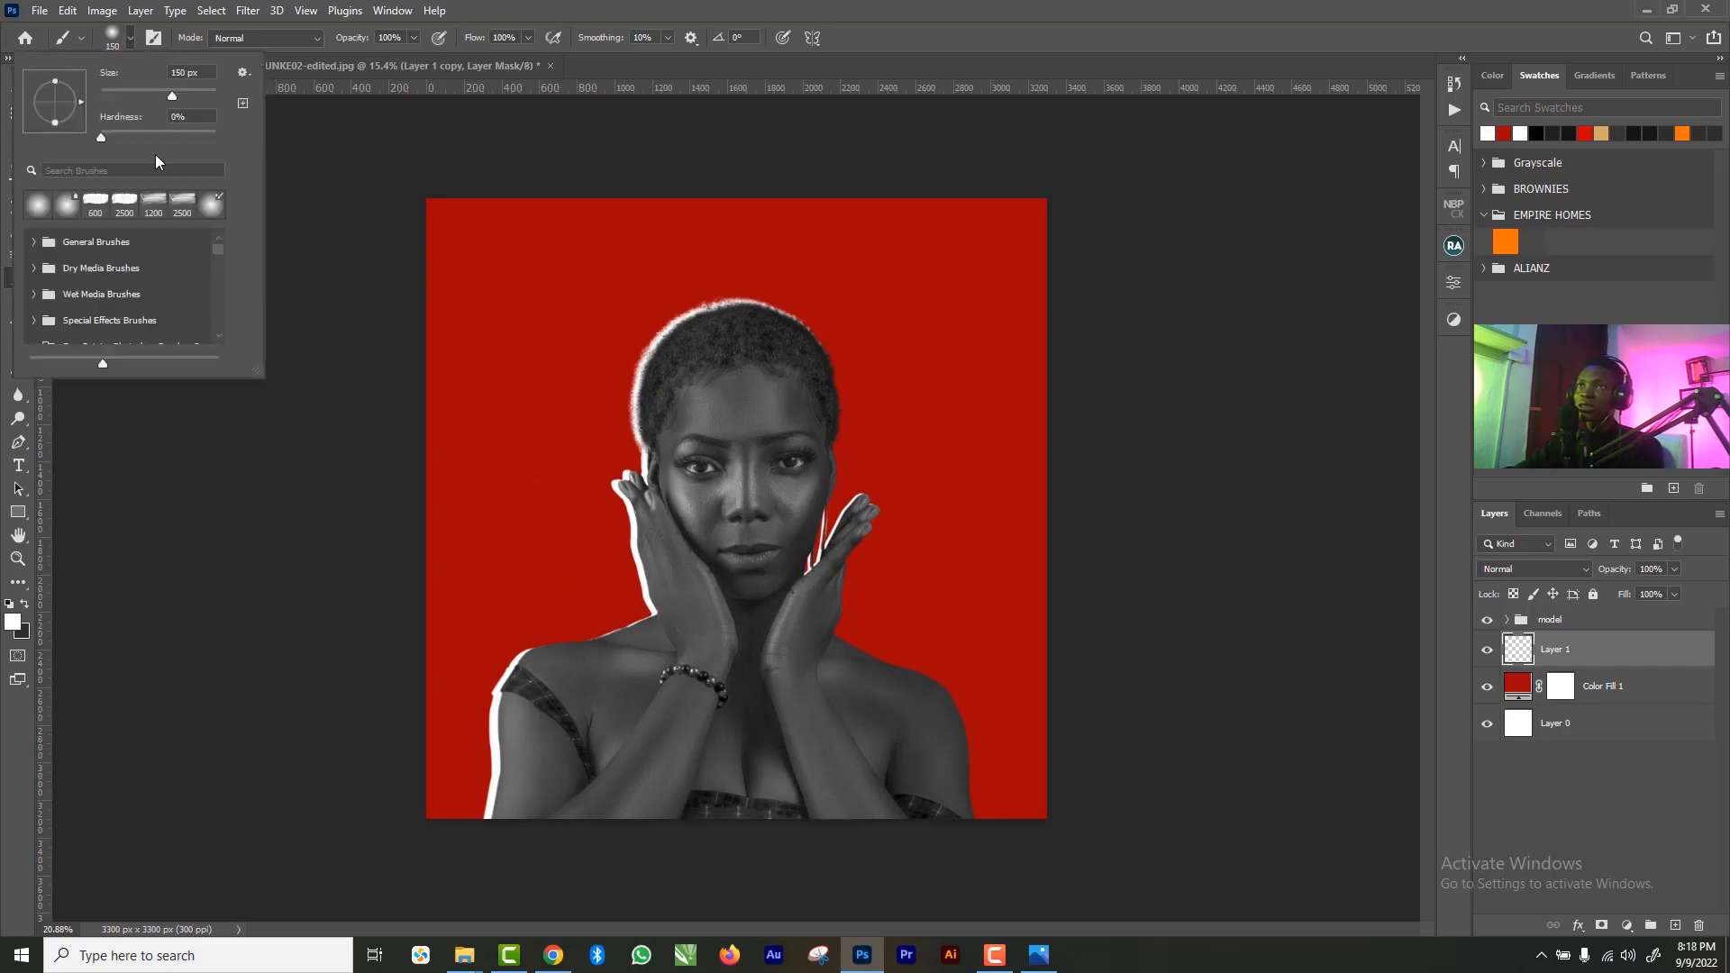
{"action": "left_click_drag", "start_coordinate": [103, 138], "coordinate": [283, 123]}
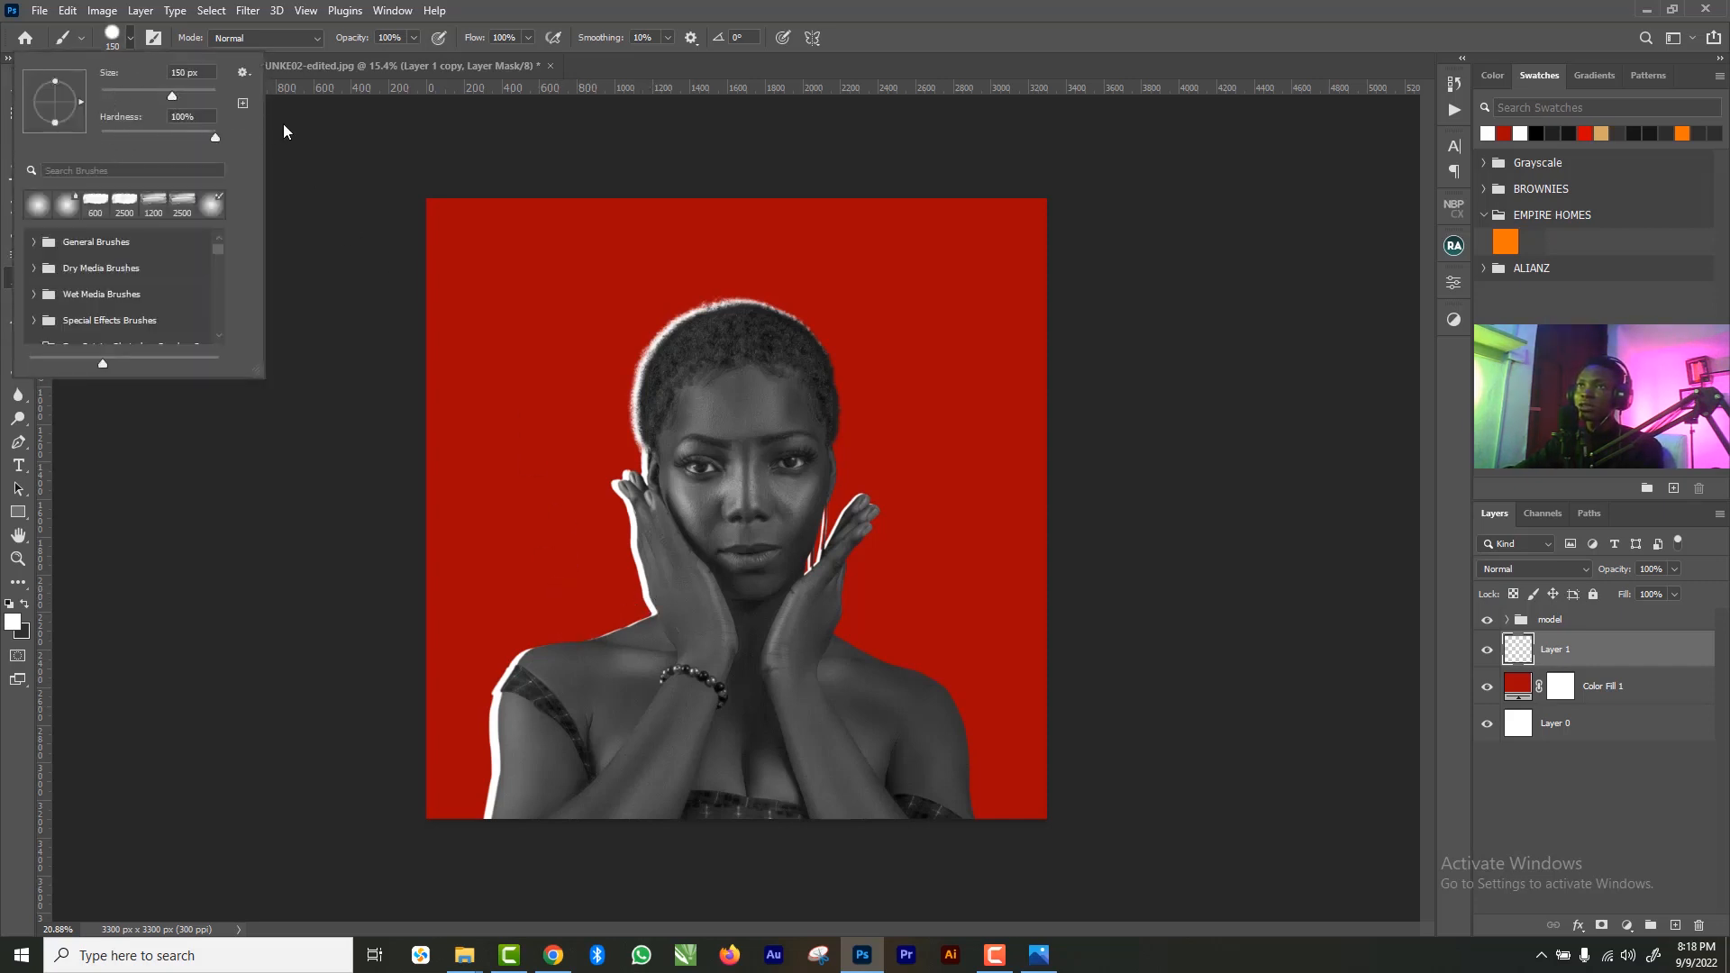
{"action": "left_click", "coordinate": [541, 638]}
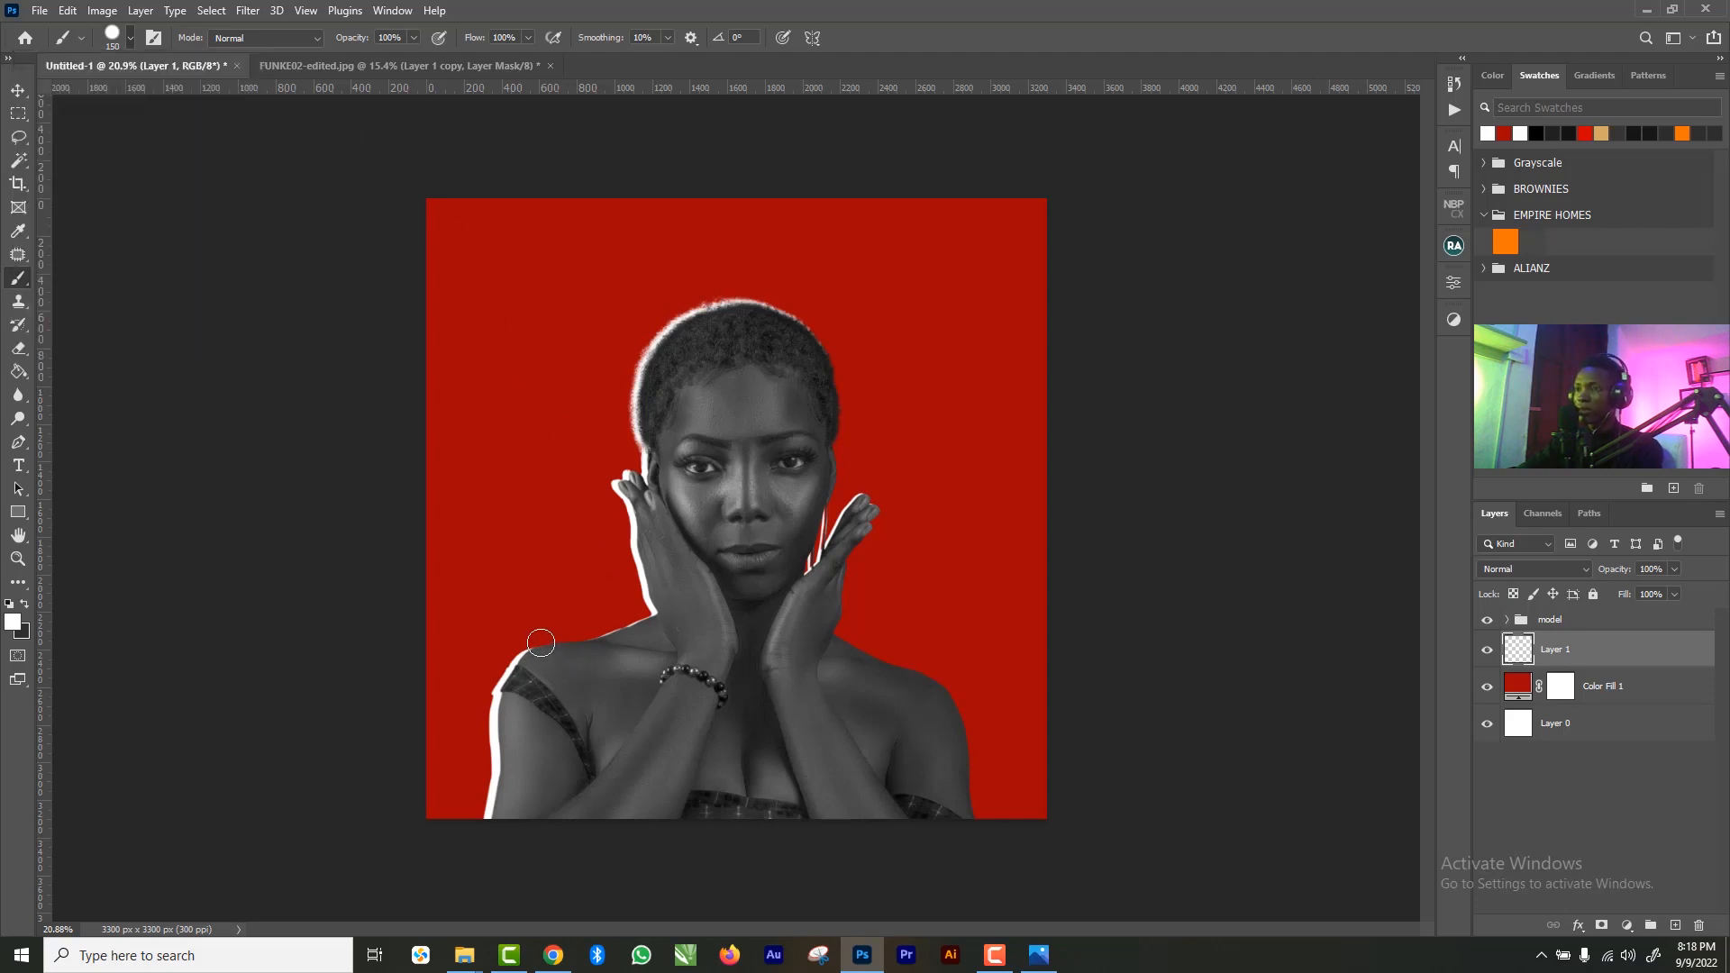
{"action": "key", "text": "ctrl+z"}
- Hide the model group and paint a white squared spiral with an 80 px brush in the canvas's lower-left corner, ending in a tail to the right
{"action": "left_click", "coordinate": [1486, 621]}
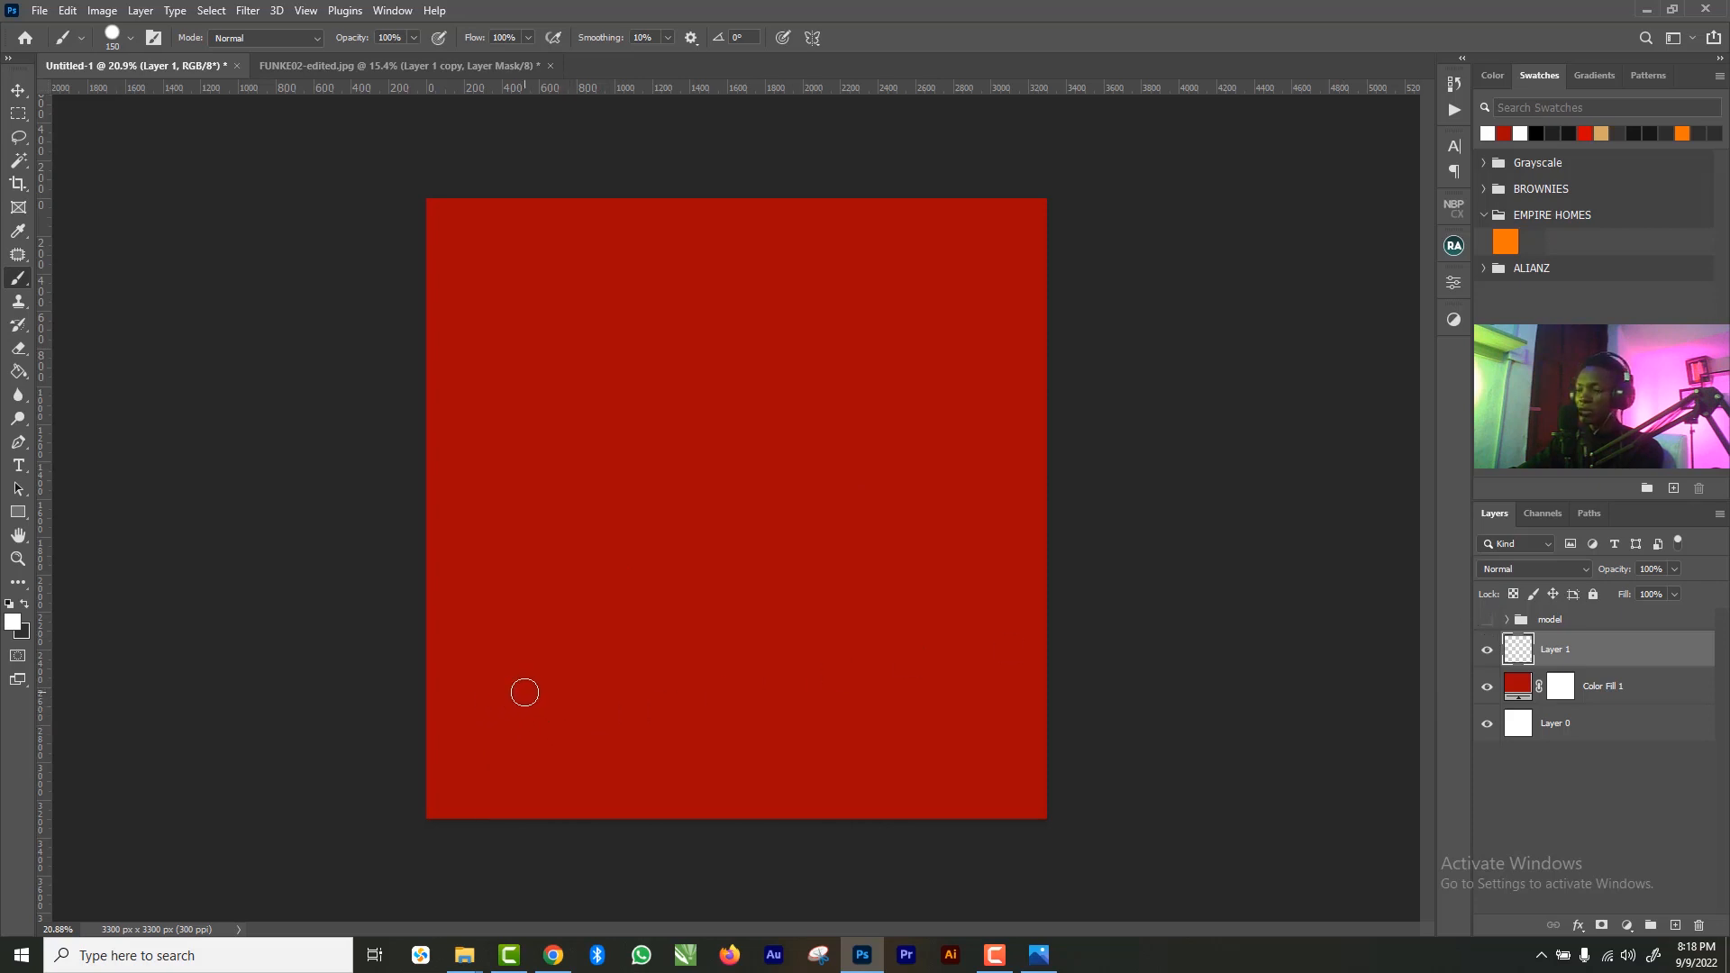
{"action": "key", "text": "bracketleft"}
{"action": "key", "text": "bracketleft"}
{"action": "key", "text": "bracketleft"}
{"action": "key", "text": "bracketleft"}
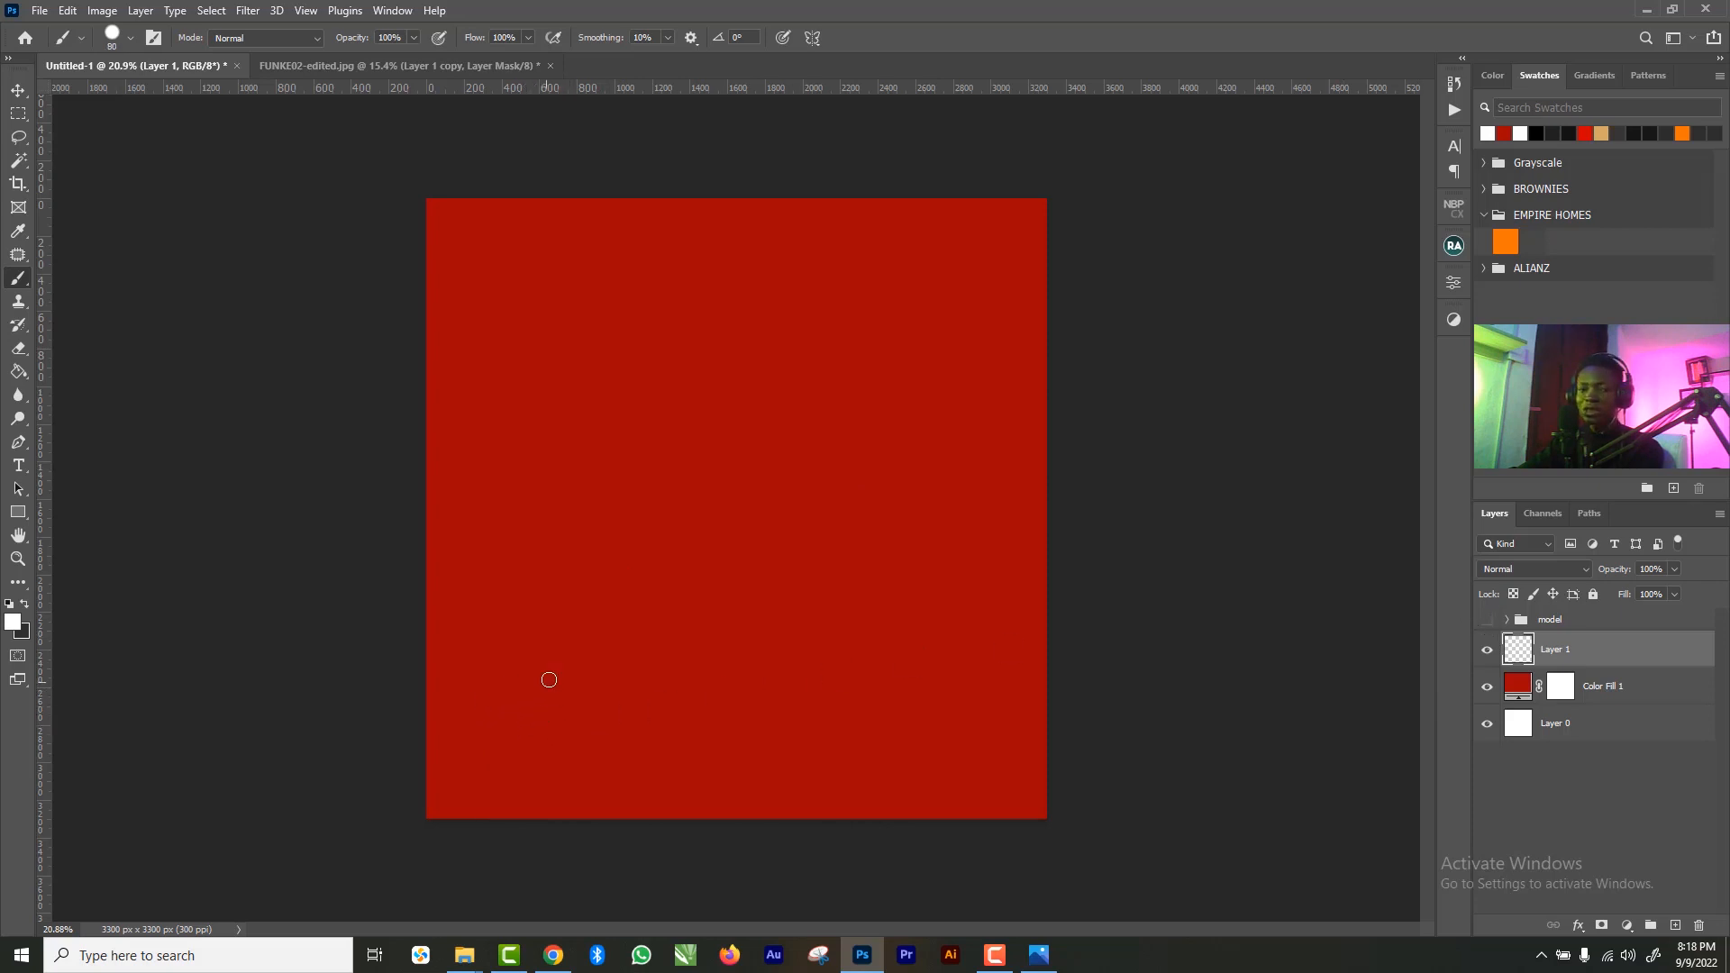
{"action": "mouse_move", "coordinate": [538, 693]}
{"action": "left_mouse_down"}
{"action": "mouse_move", "coordinate": [582, 717]}
{"action": "mouse_move", "coordinate": [575, 670]}
{"action": "mouse_move", "coordinate": [515, 673]}
{"action": "mouse_move", "coordinate": [514, 744]}
{"action": "mouse_move", "coordinate": [601, 750]}
{"action": "mouse_move", "coordinate": [594, 647]}
{"action": "mouse_move", "coordinate": [492, 649]}
{"action": "mouse_move", "coordinate": [490, 772]}
{"action": "mouse_move", "coordinate": [636, 778]}
{"action": "mouse_move", "coordinate": [647, 645]}
{"action": "mouse_move", "coordinate": [622, 621]}
{"action": "mouse_move", "coordinate": [462, 626]}
{"action": "mouse_move", "coordinate": [449, 739]}
{"action": "mouse_move", "coordinate": [466, 795]}
{"action": "mouse_move", "coordinate": [747, 777]}
{"action": "left_mouse_up"}
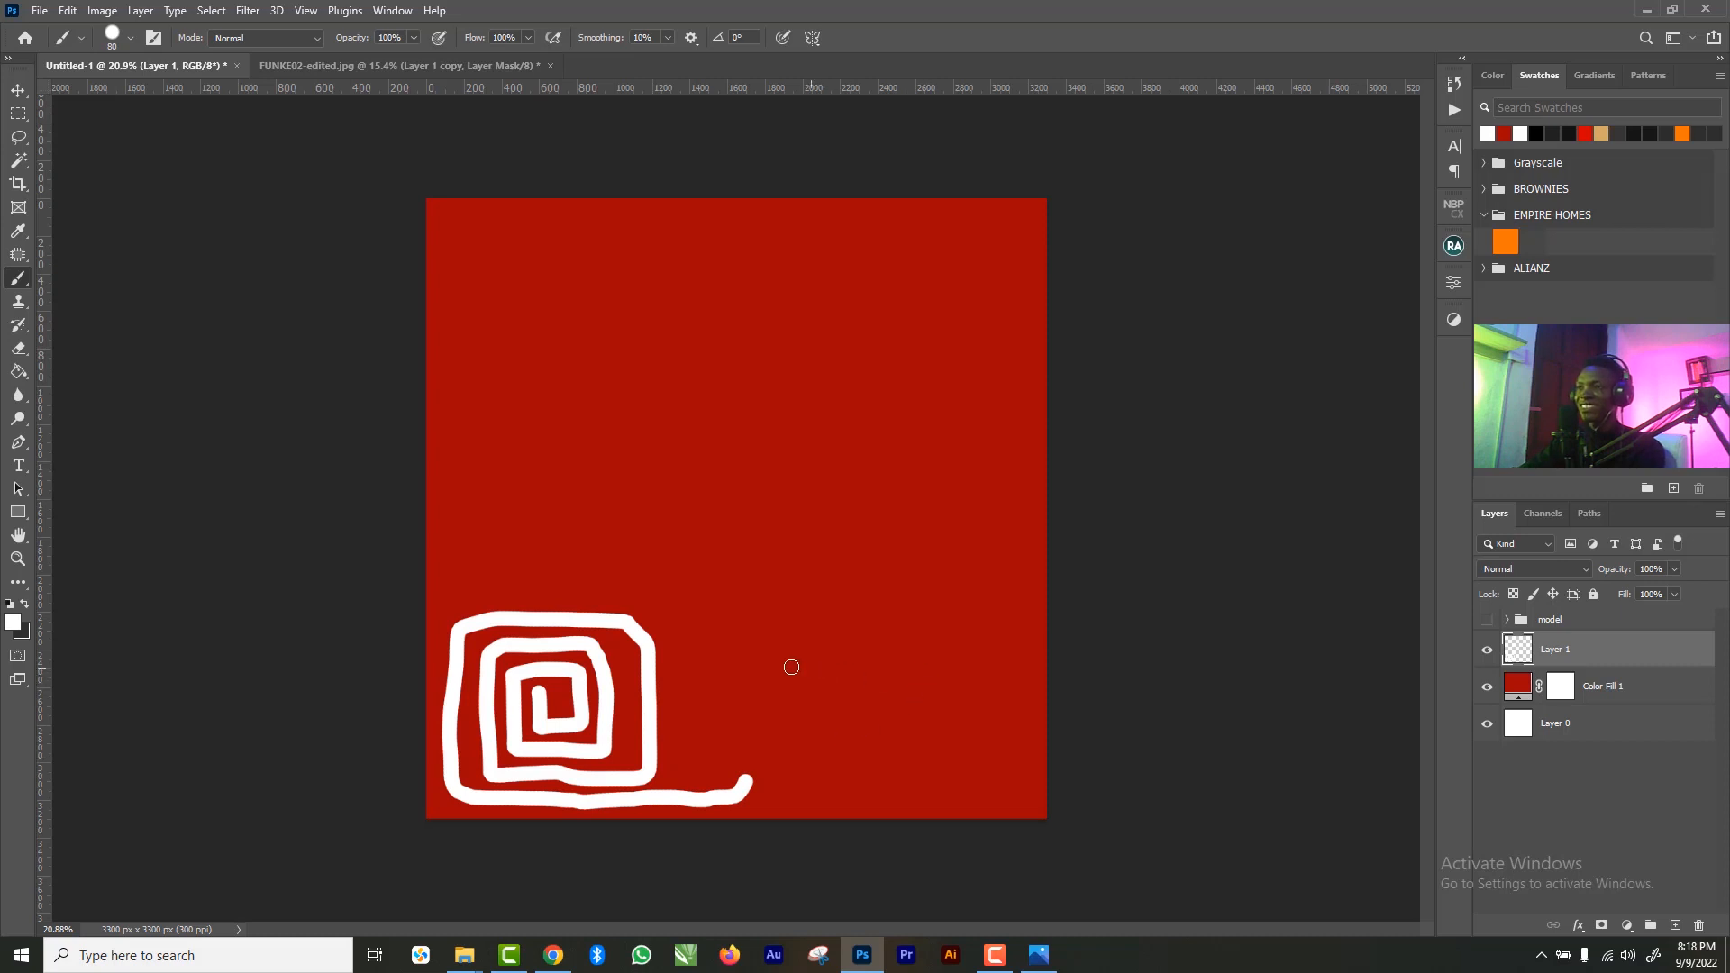
- Duplicate the spiral layer twice, placing the copies side by side to the right as a continuous row
{"action": "left_click", "coordinate": [17, 92]}
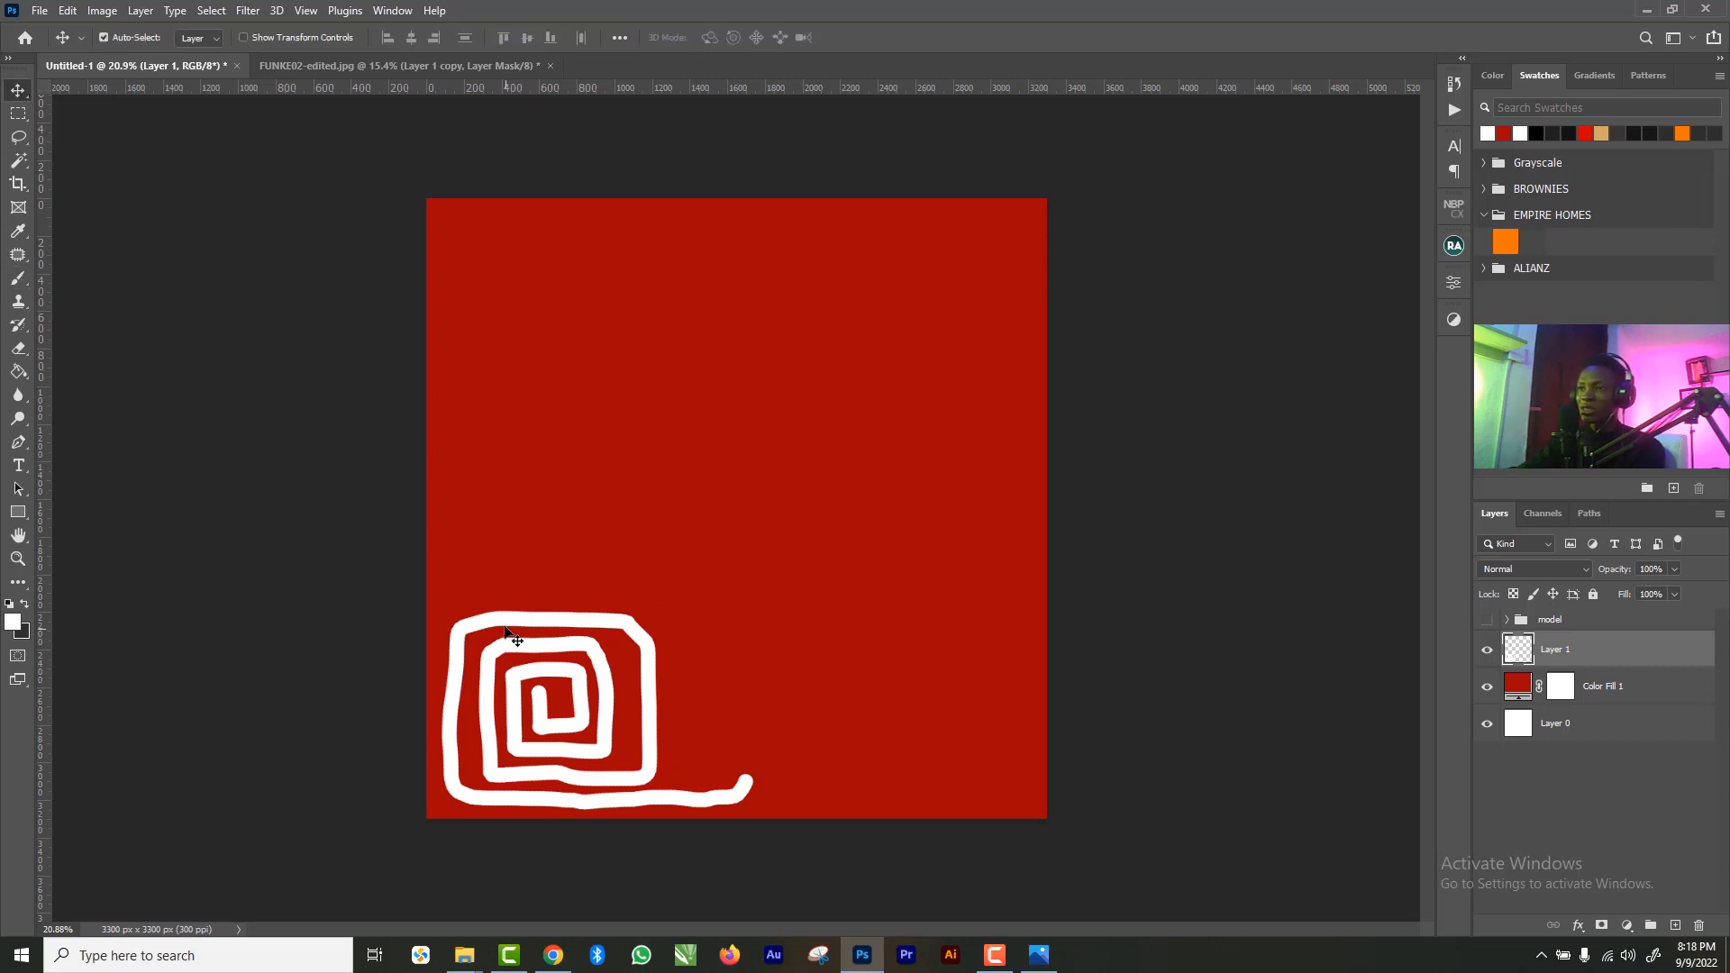
{"action": "mouse_move", "coordinate": [507, 608]}
{"action": "left_mouse_down"}
{"action": "mouse_move", "coordinate": [497, 622]}
{"action": "mouse_move", "coordinate": [514, 609]}
{"action": "mouse_move", "coordinate": [577, 648]}
{"action": "mouse_move", "coordinate": [956, 665]}
{"action": "mouse_move", "coordinate": [1031, 649]}
{"action": "left_mouse_up"}
- Select the three spiral layers and scale them together to 83.67%, keeping the row along the canvas's lower edge
{"action": "left_click", "coordinate": [1604, 726], "text": "shift"}
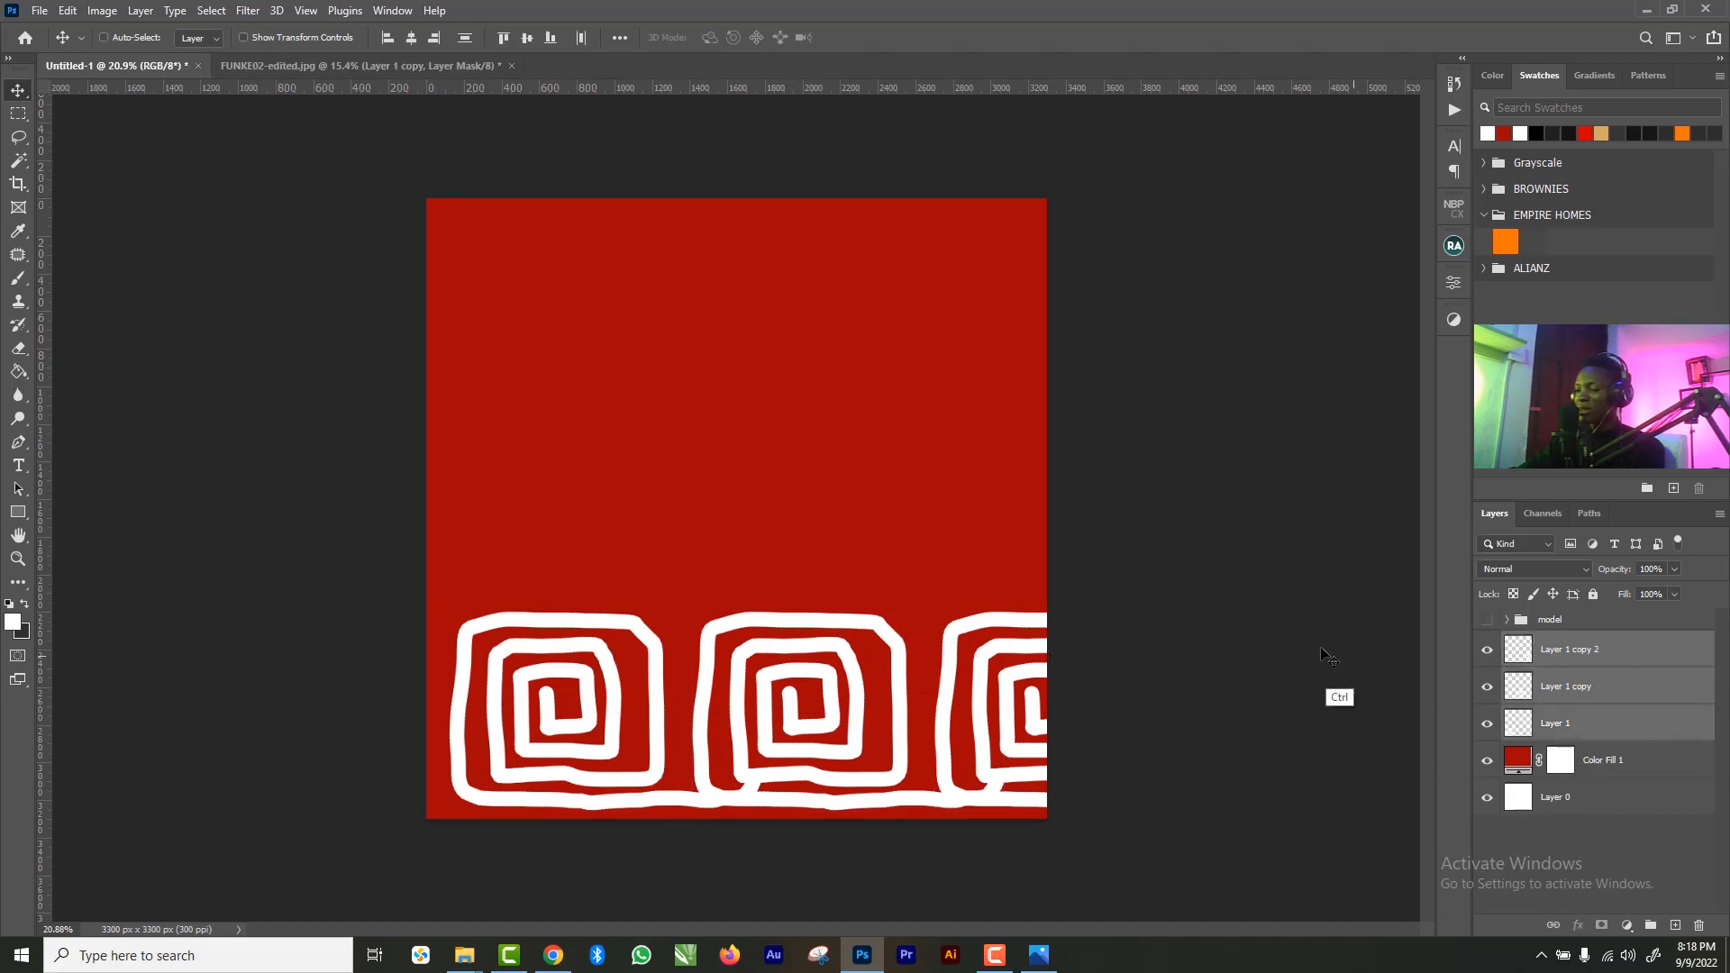
{"action": "key", "text": "ctrl+t"}
{"action": "left_click_drag", "start_coordinate": [1249, 621], "coordinate": [1199, 631]}
{"action": "left_click_drag", "start_coordinate": [916, 667], "coordinate": [879, 663]}
{"action": "left_click_drag", "start_coordinate": [872, 667], "coordinate": [873, 667]}
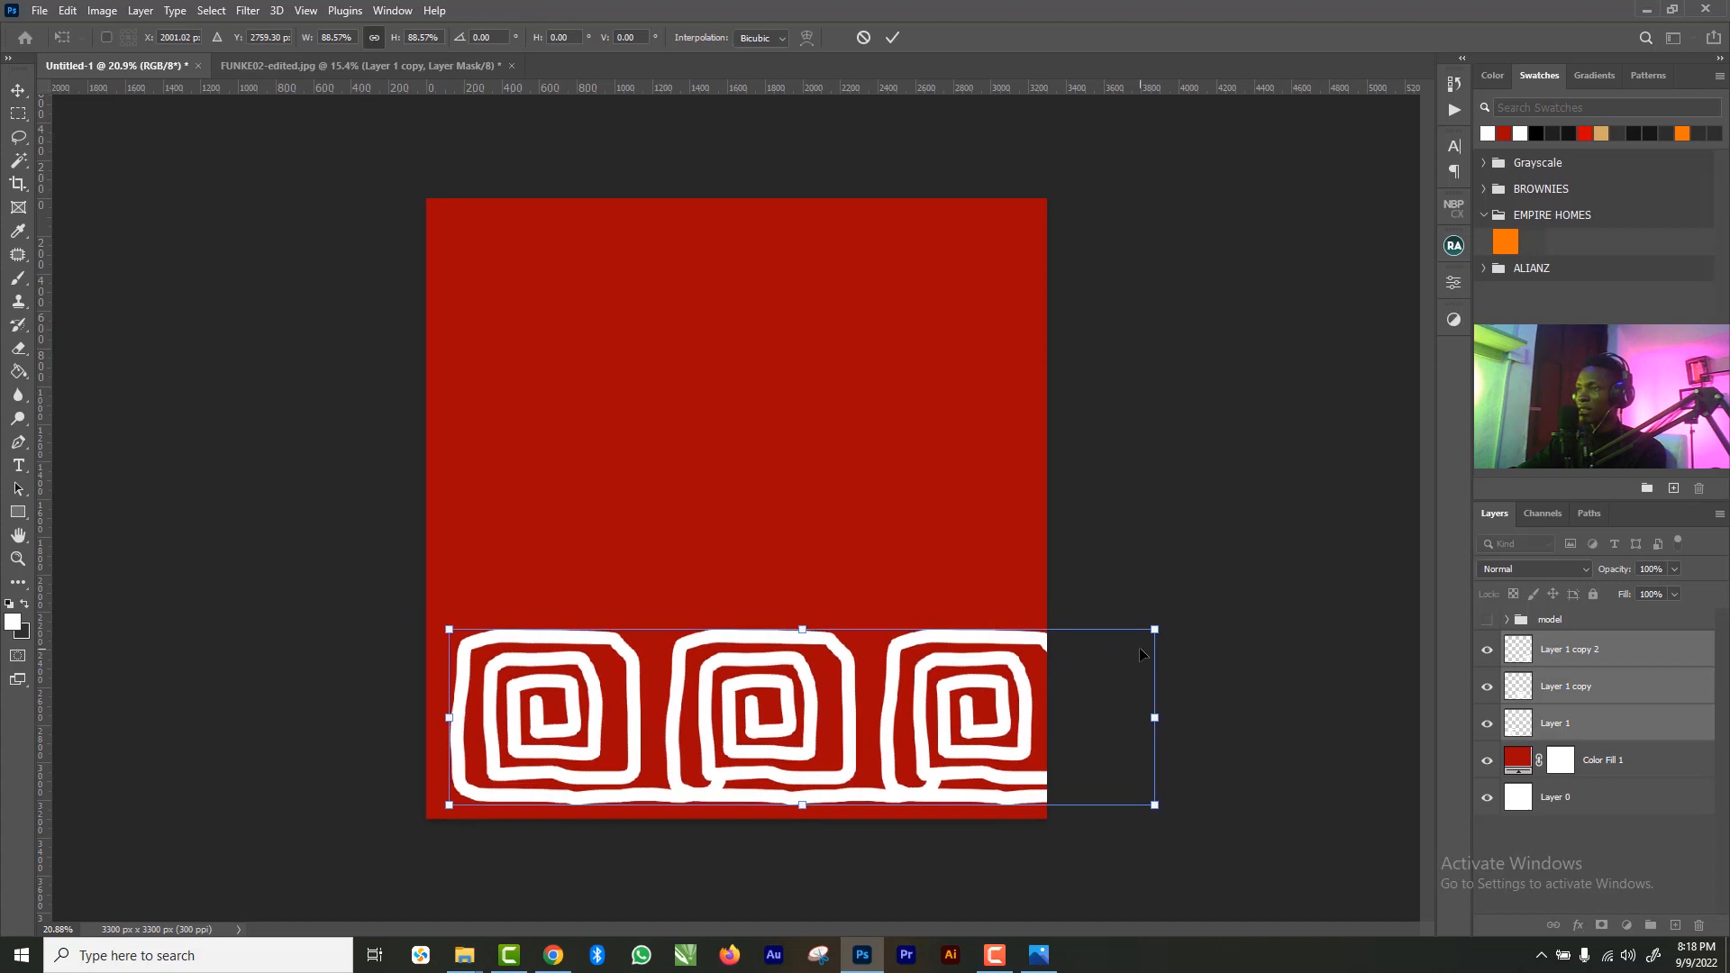
{"action": "left_click_drag", "start_coordinate": [1157, 632], "coordinate": [1115, 638]}
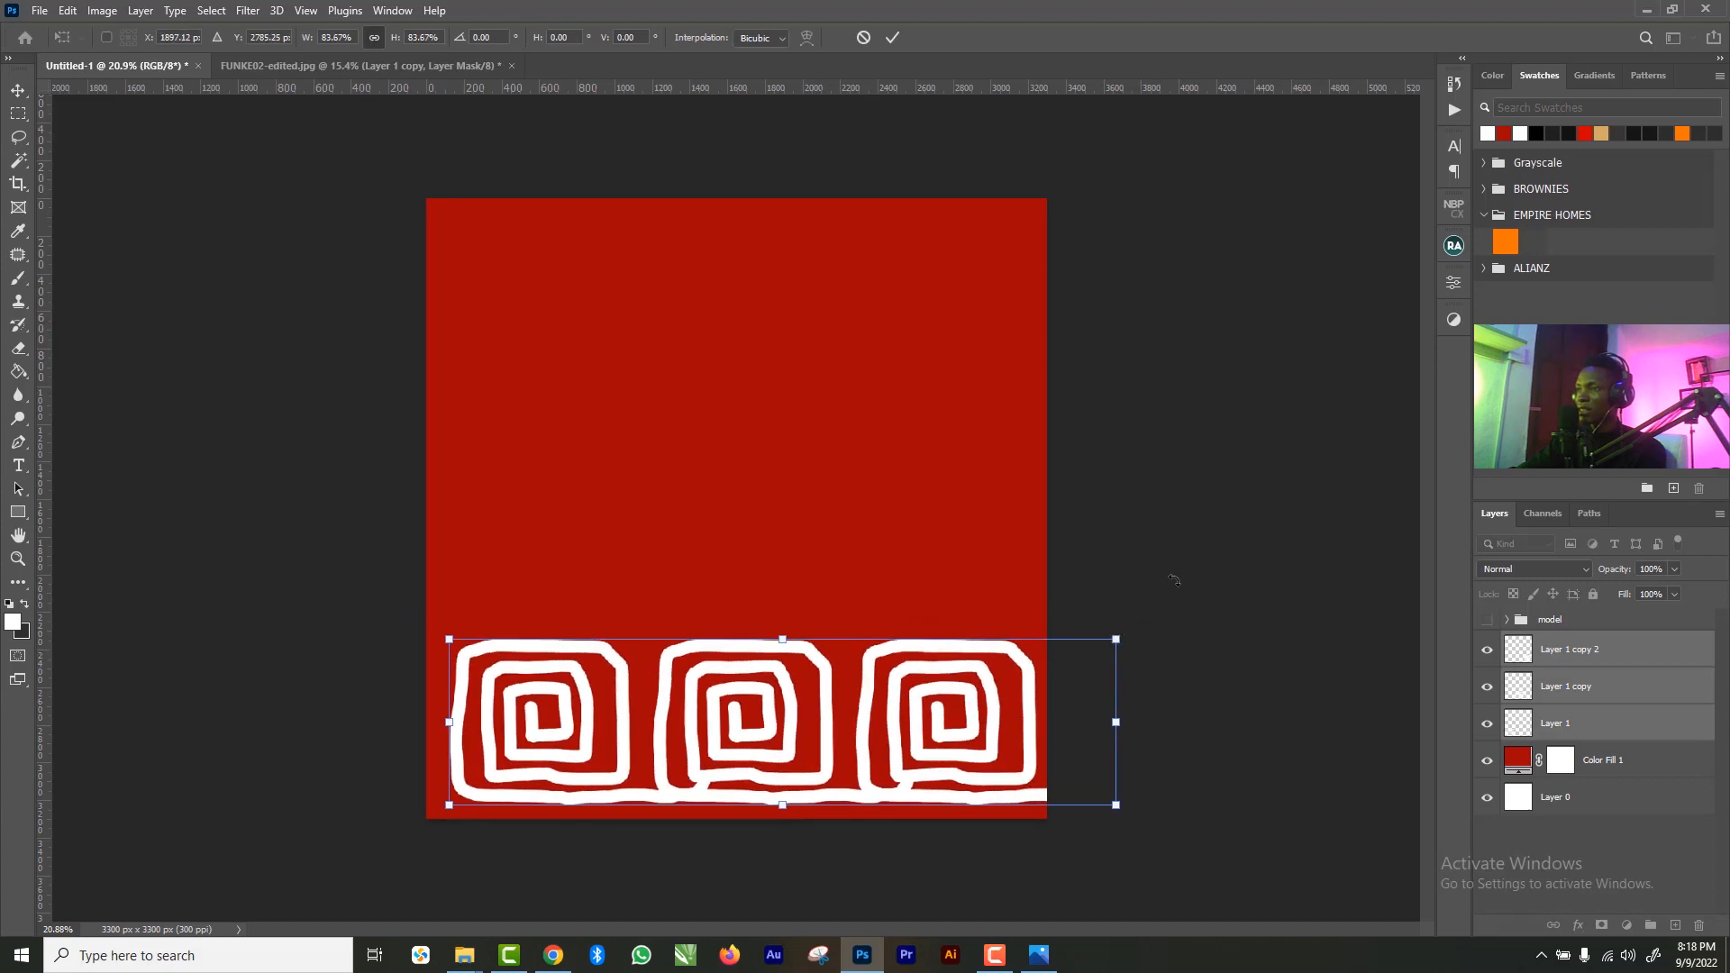
{"action": "left_click", "coordinate": [892, 37]}
- Show the model group, scale it to 93.57% and move it up so the woman stays centred over the spirals
{"action": "left_click", "coordinate": [1487, 619]}
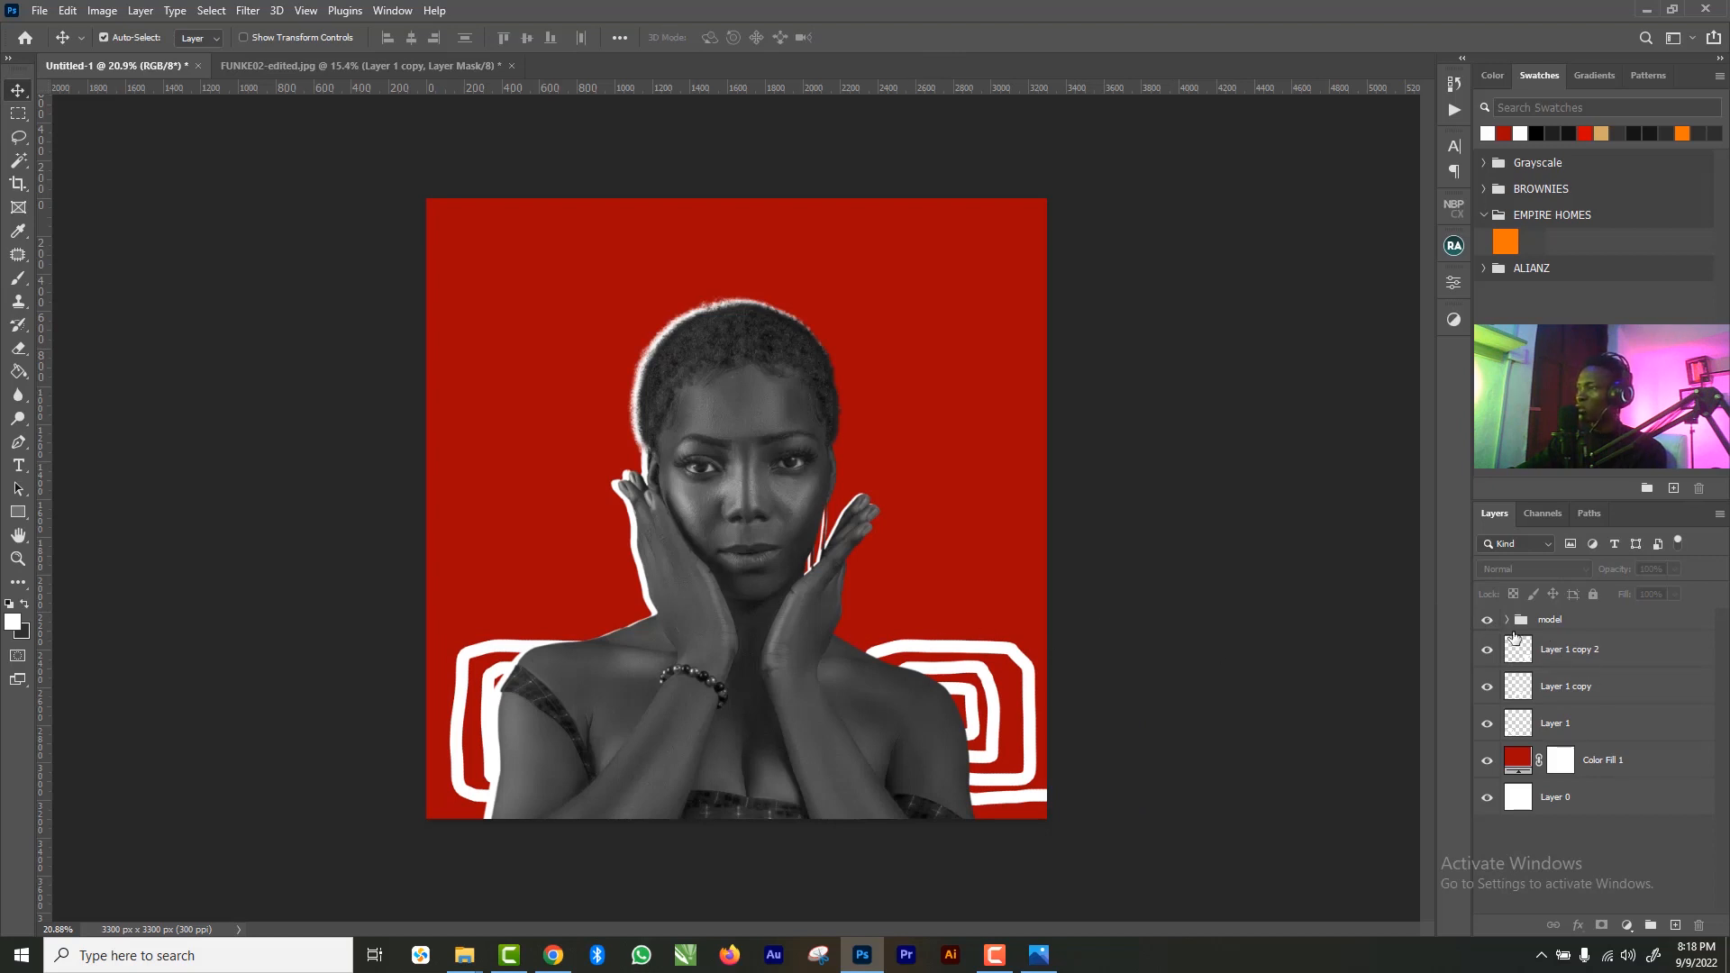
{"action": "left_click", "coordinate": [1546, 631]}
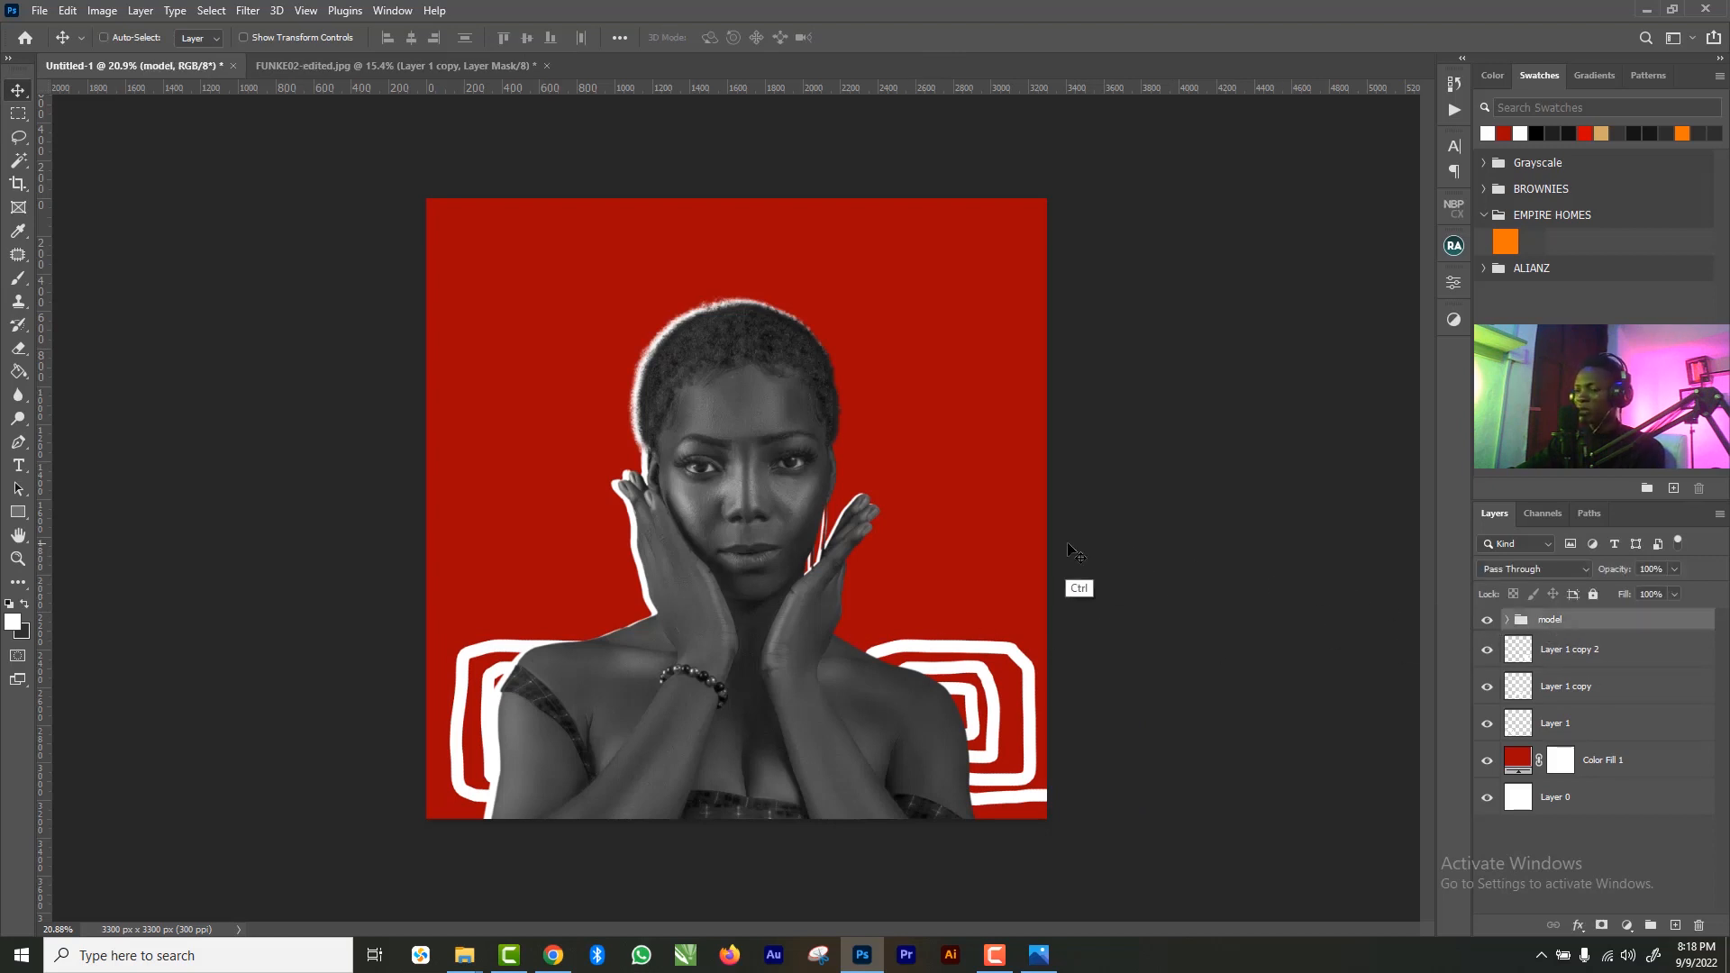
{"action": "key", "text": "ctrl+t"}
{"action": "left_click_drag", "start_coordinate": [483, 290], "coordinate": [506, 339]}
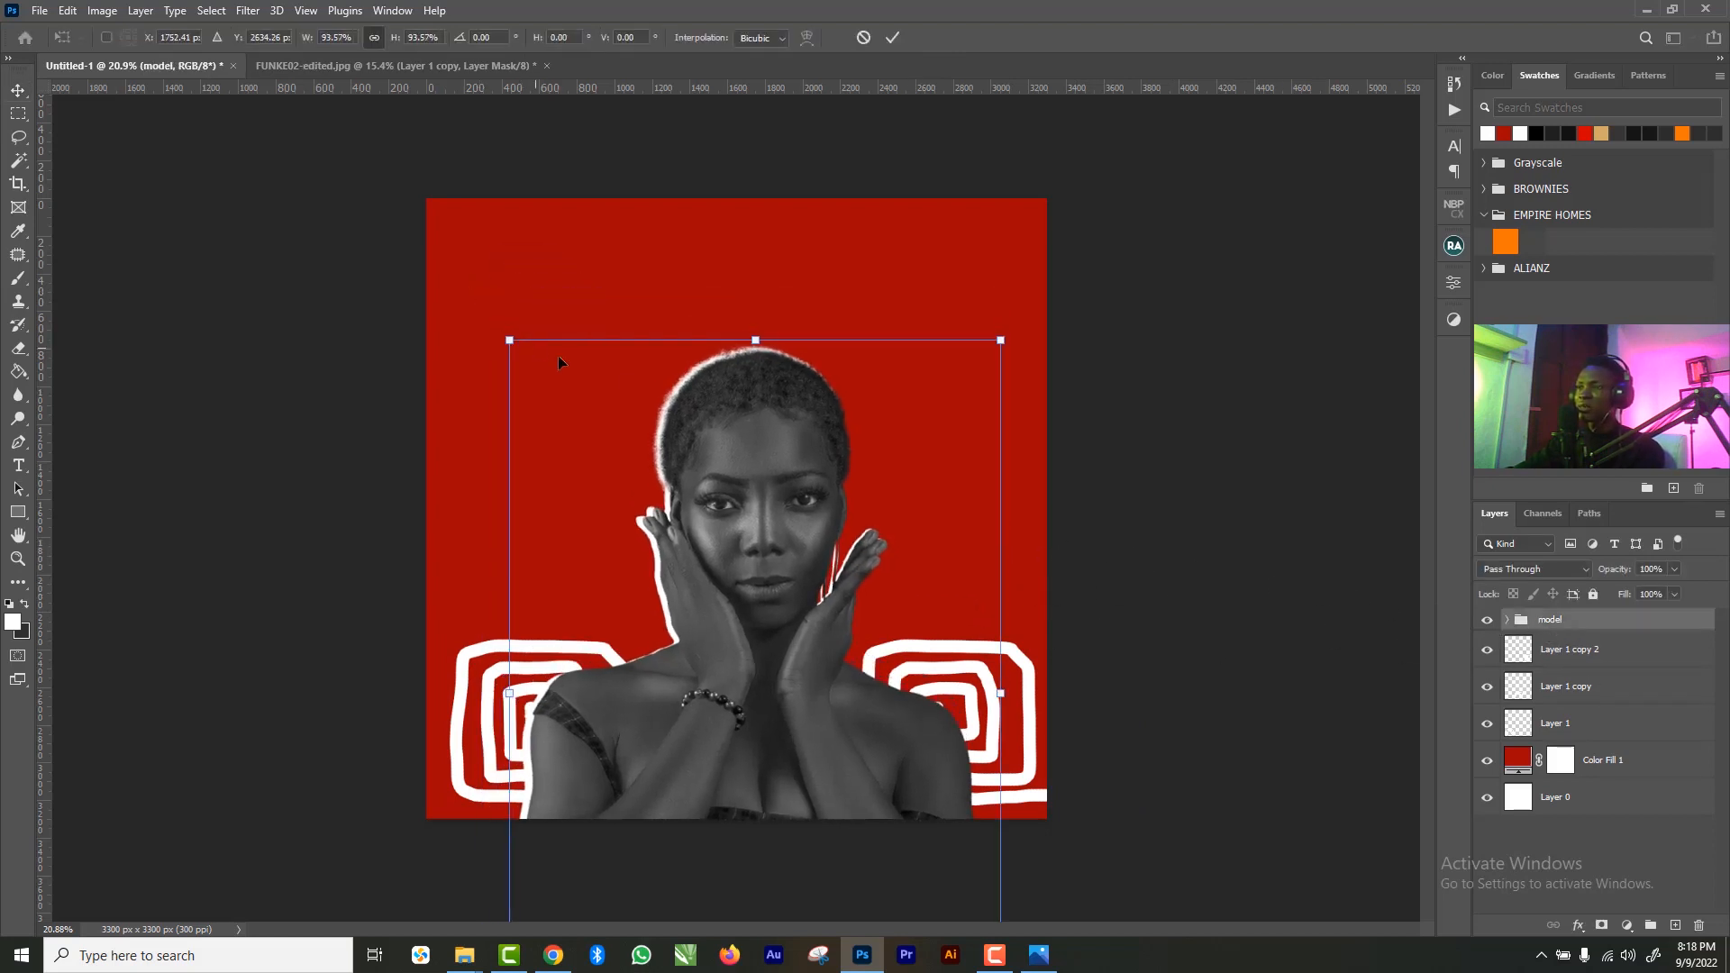
{"action": "left_click_drag", "start_coordinate": [782, 530], "coordinate": [786, 483]}
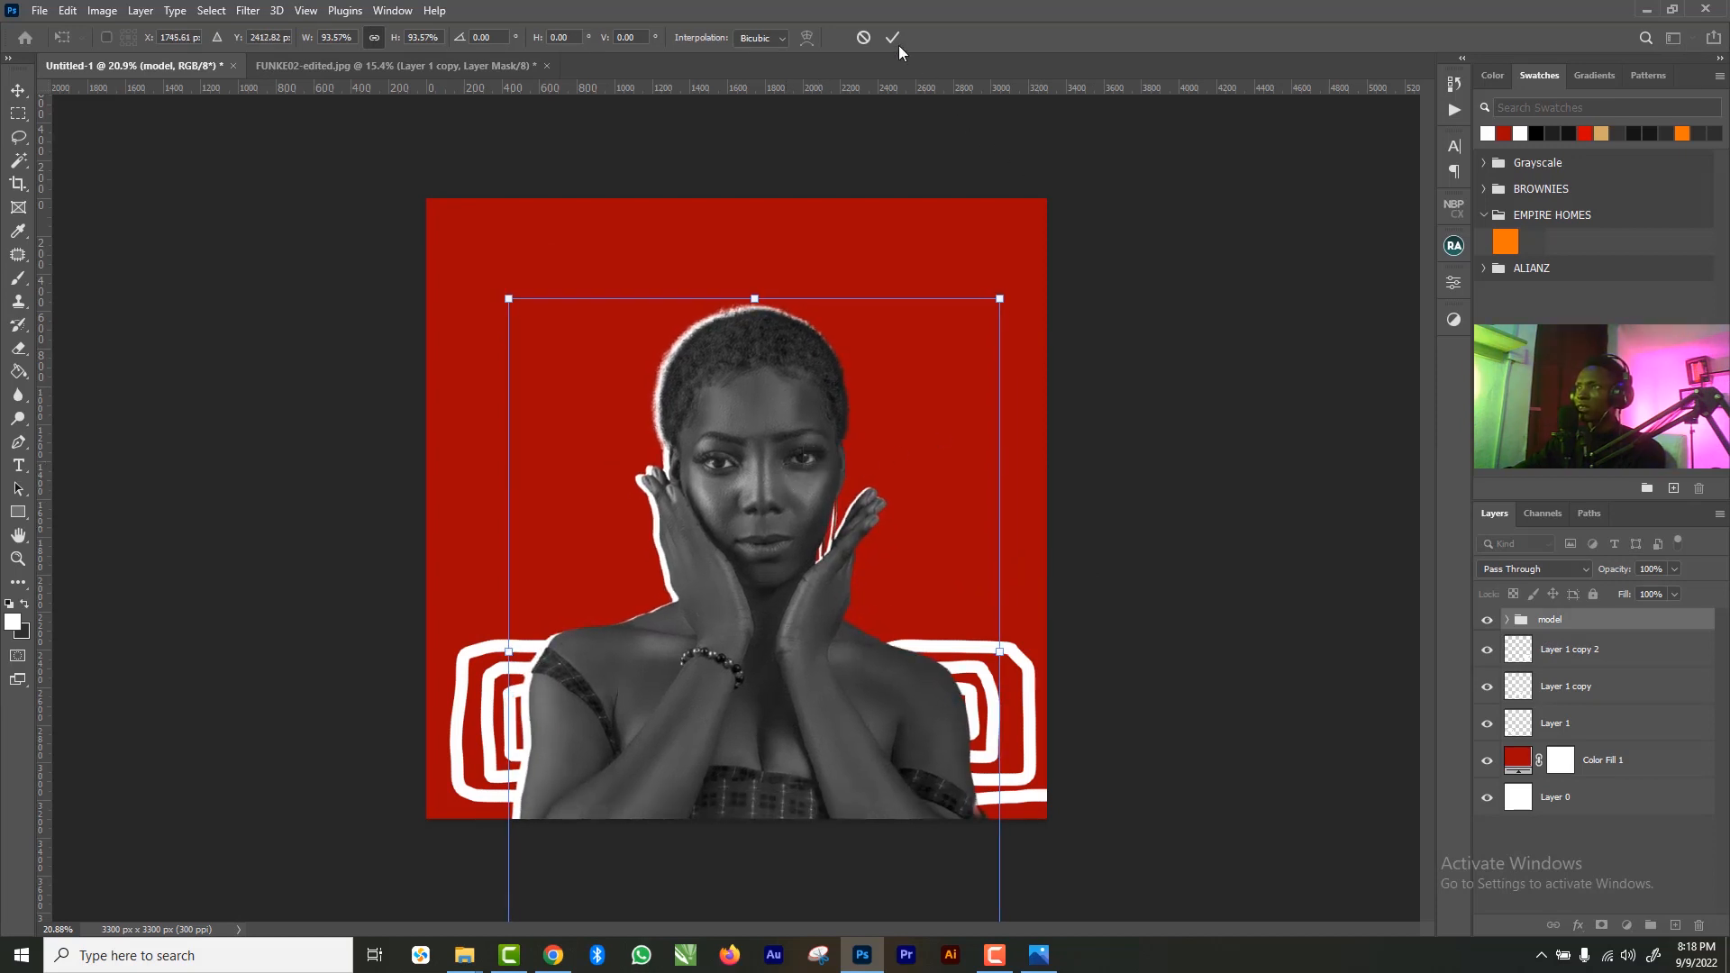
{"action": "left_click", "coordinate": [893, 37]}
- Merge the three spiral layers into one layer
{"action": "left_click", "coordinate": [1568, 723]}
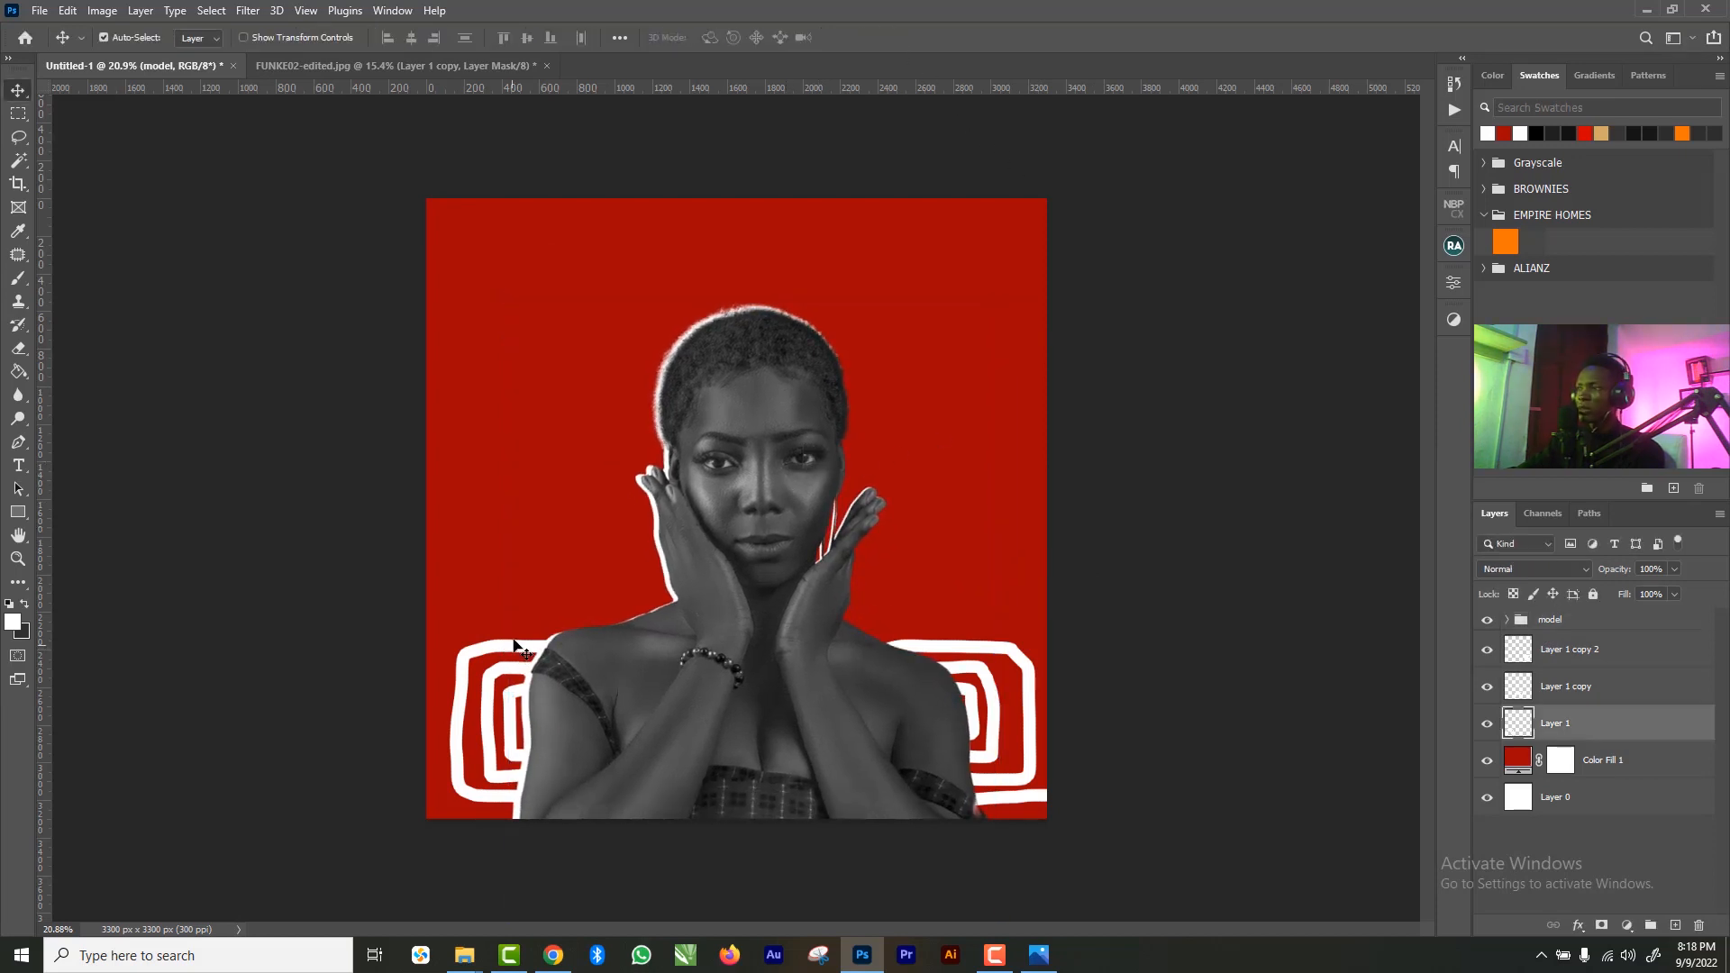
{"action": "left_click", "coordinate": [1592, 653], "text": "shift"}
{"action": "key", "text": "ctrl+e"}
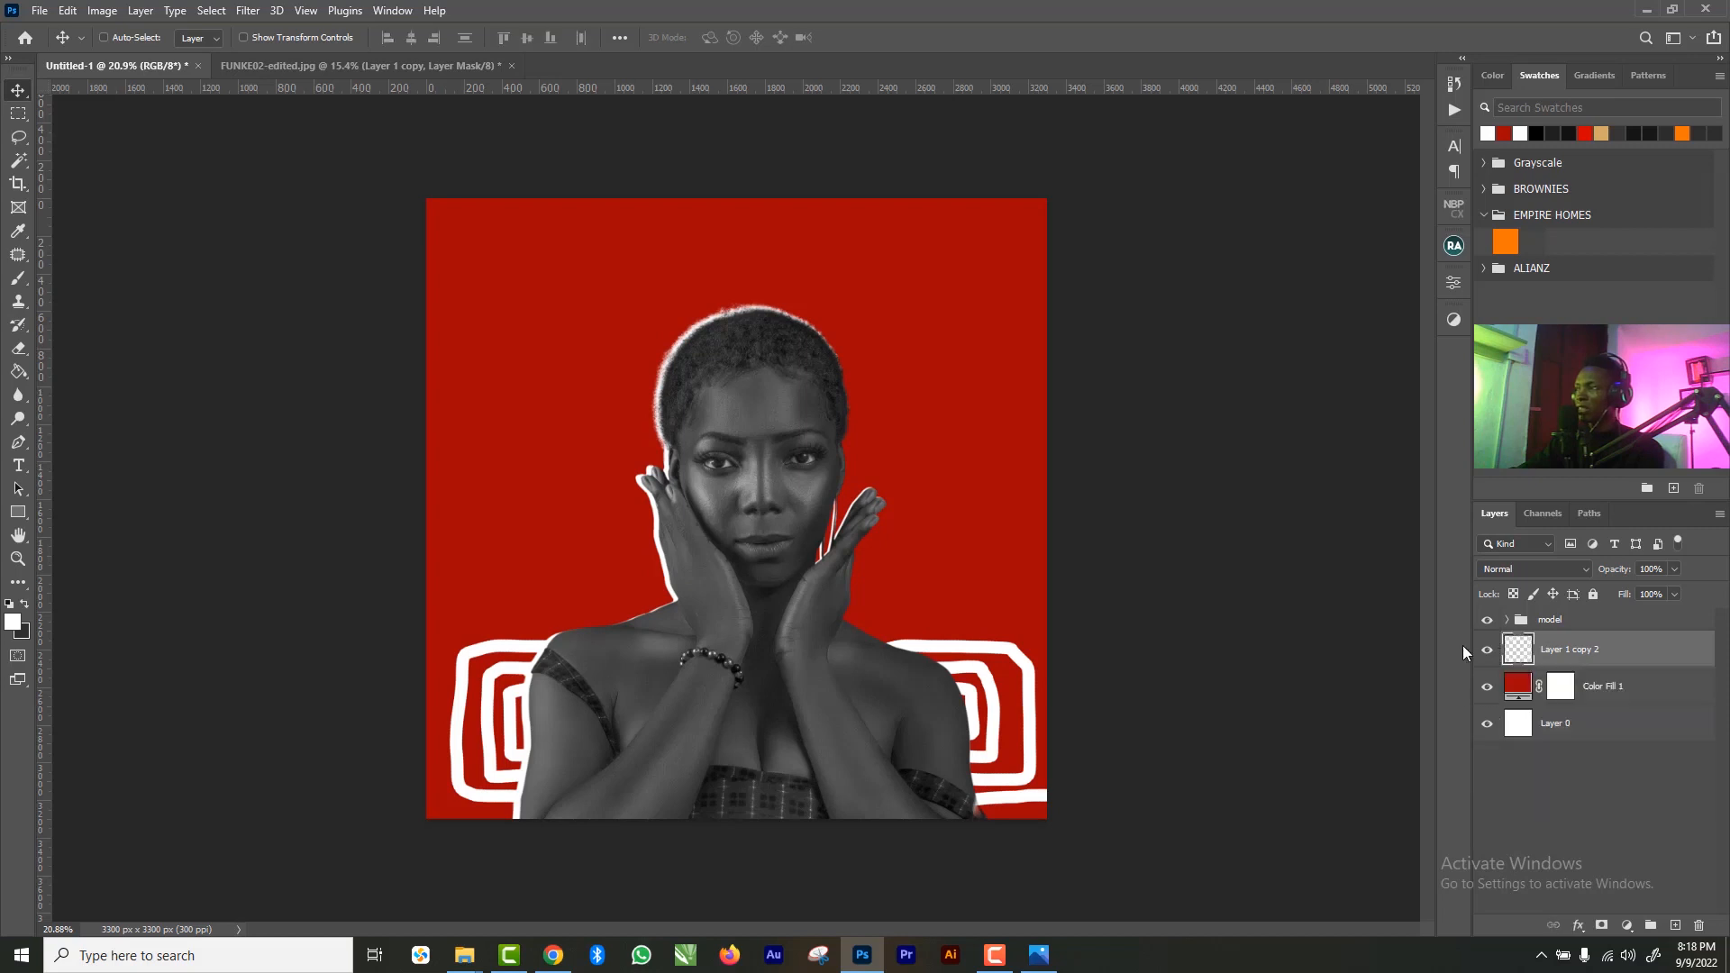
- Scale the merged spiral layer to 110.39% and lower it so the row runs past the canvas's side and lower edges
{"action": "key", "text": "ctrl+t"}
{"action": "left_click_drag", "start_coordinate": [449, 639], "coordinate": [380, 622]}
{"action": "left_click_drag", "start_coordinate": [515, 654], "coordinate": [525, 708]}
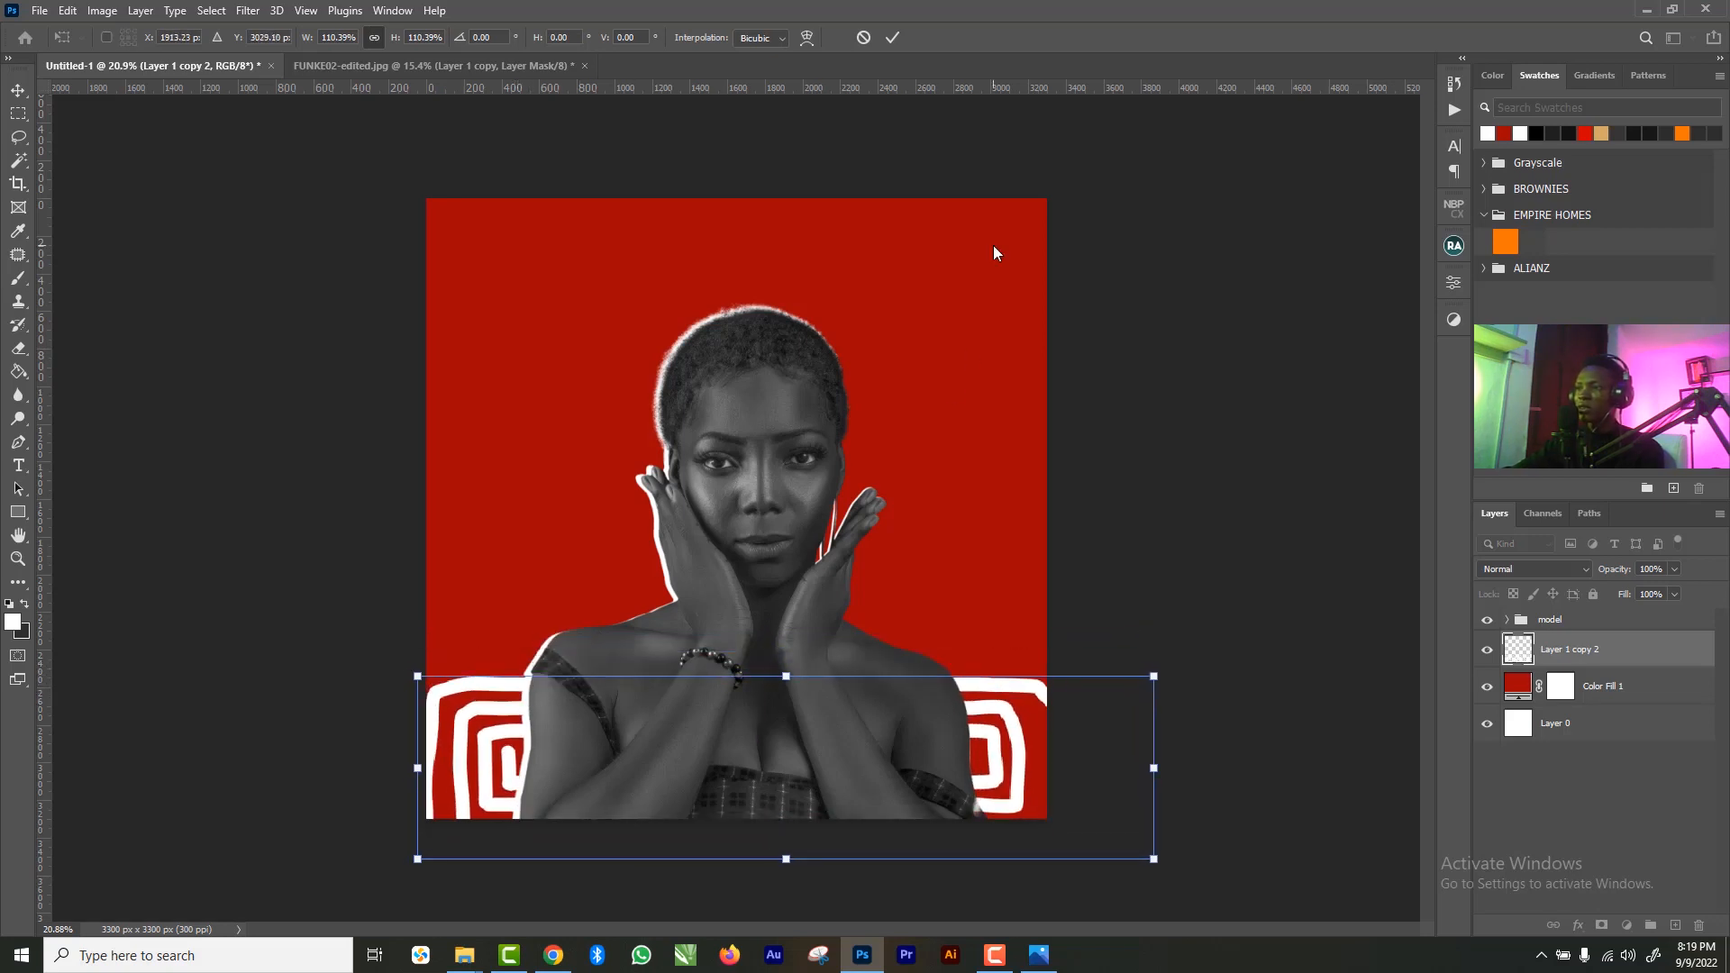
{"action": "left_click", "coordinate": [892, 37]}
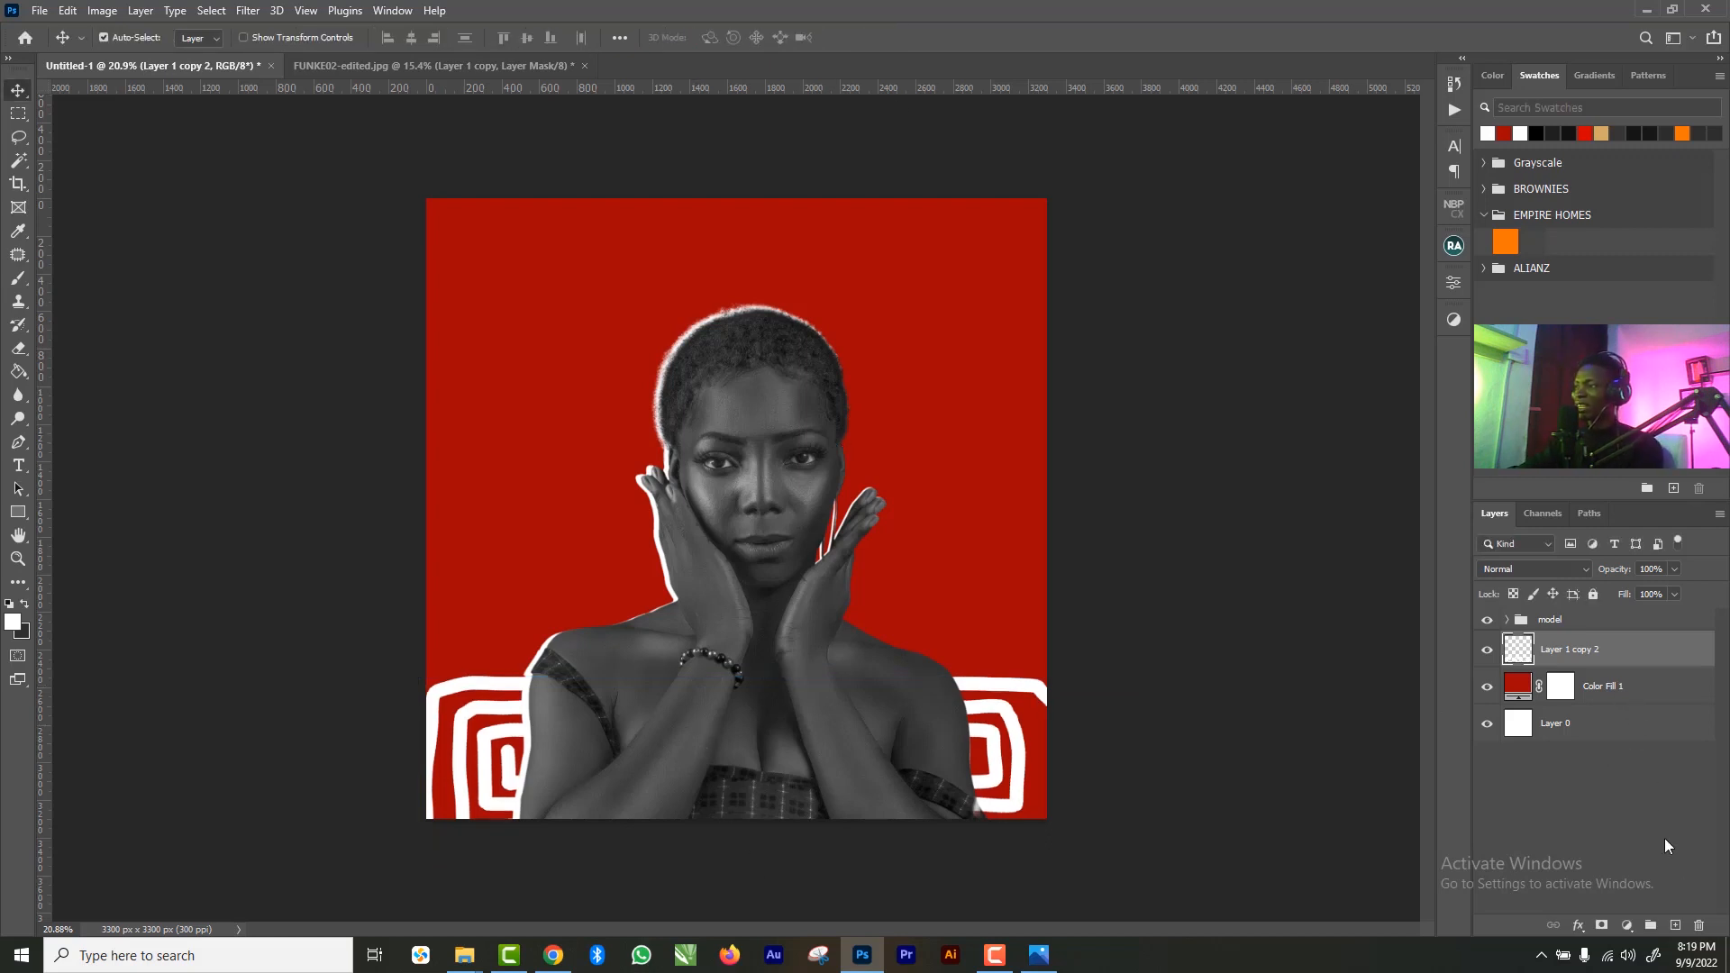
- Add a new layer above the spirals and paint a white textured stroke beside the woman's left-hand side with the 1200 px dry brush
{"action": "left_click", "coordinate": [1675, 926]}
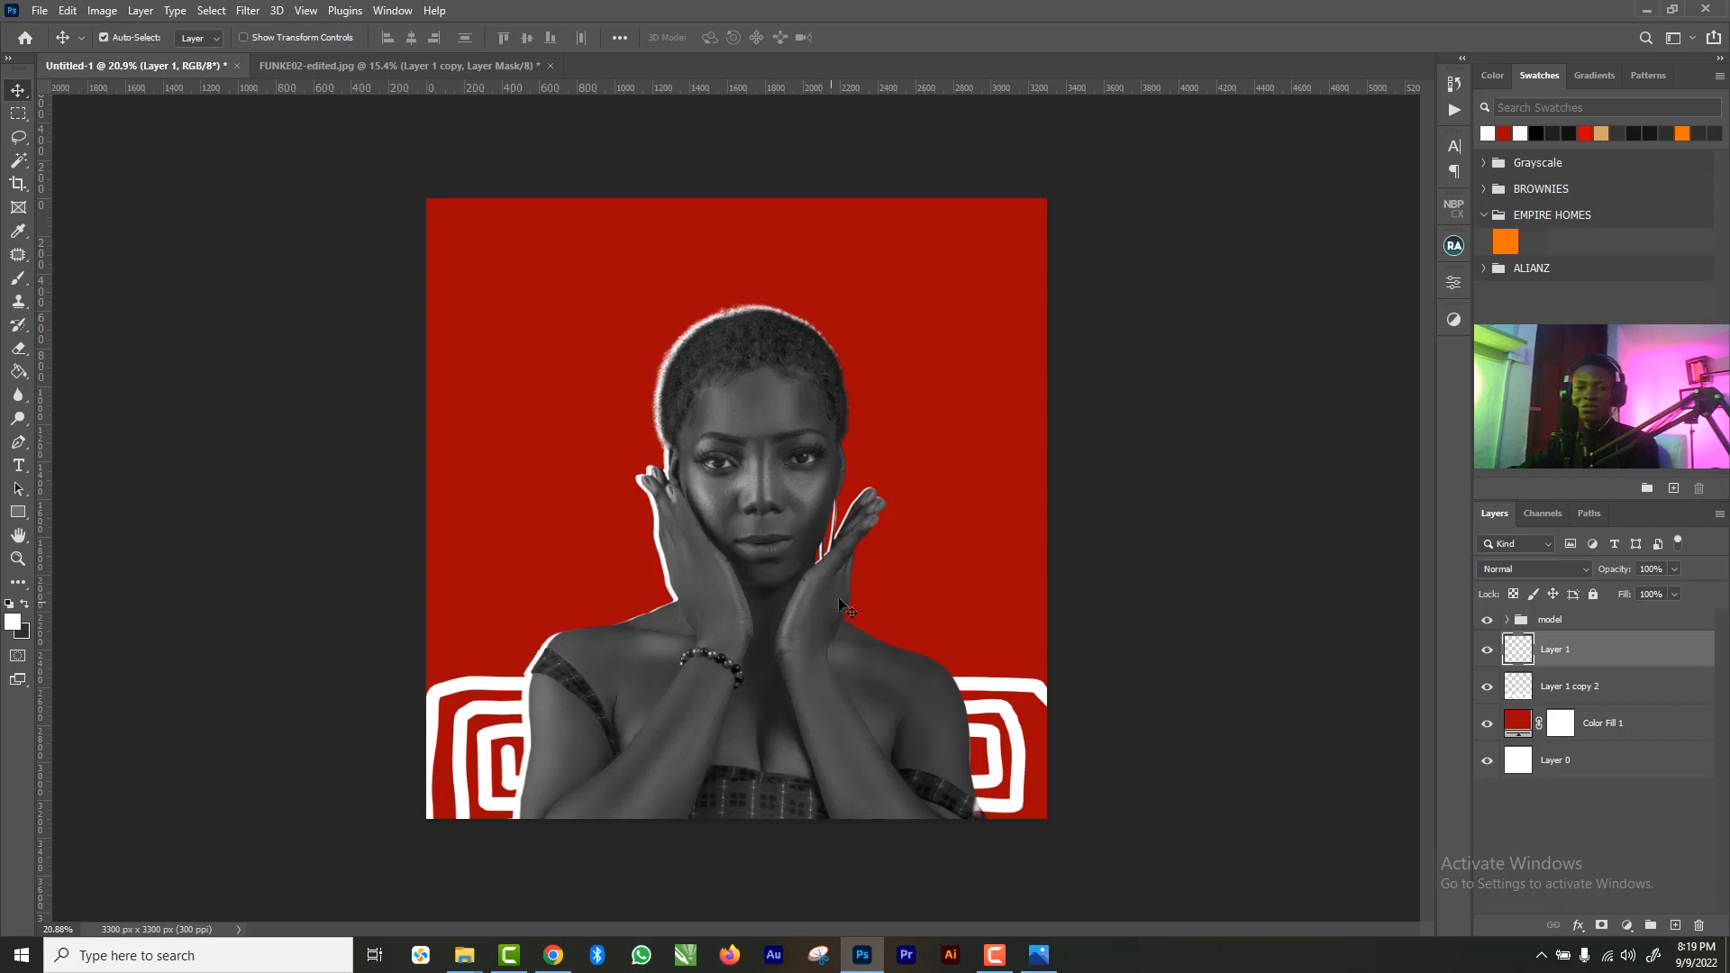
{"action": "key", "text": "b"}
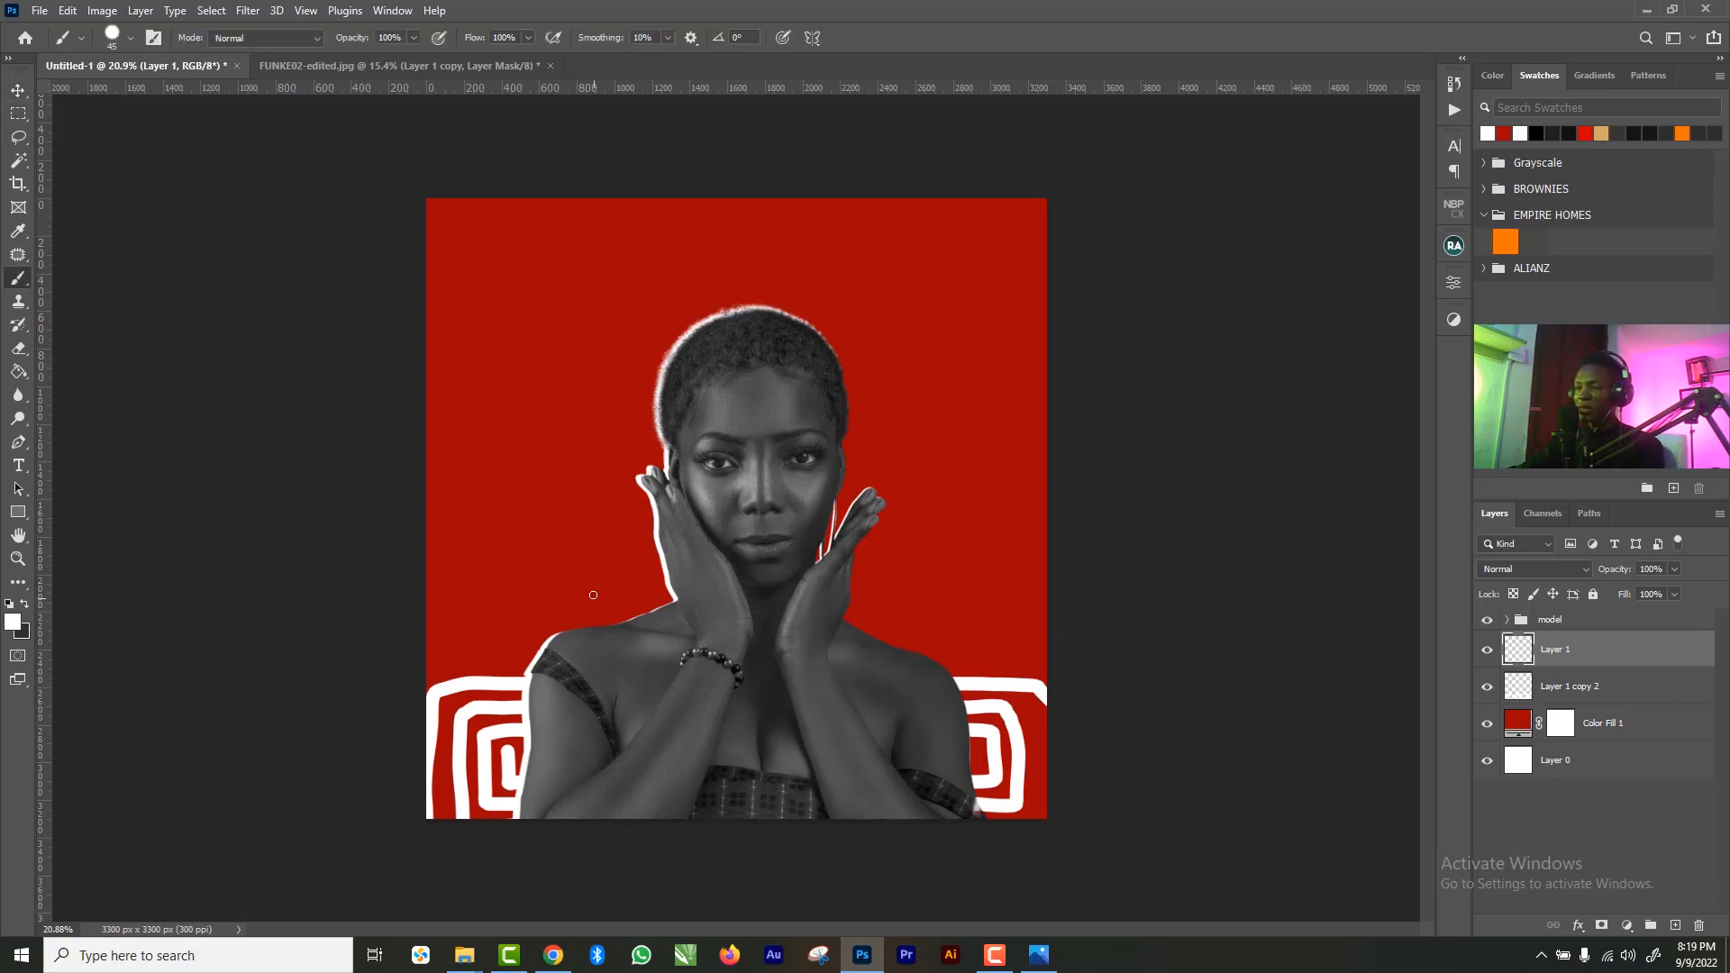
{"action": "key", "text": "z"}
{"action": "left_click_drag", "start_coordinate": [633, 579], "coordinate": [649, 586]}
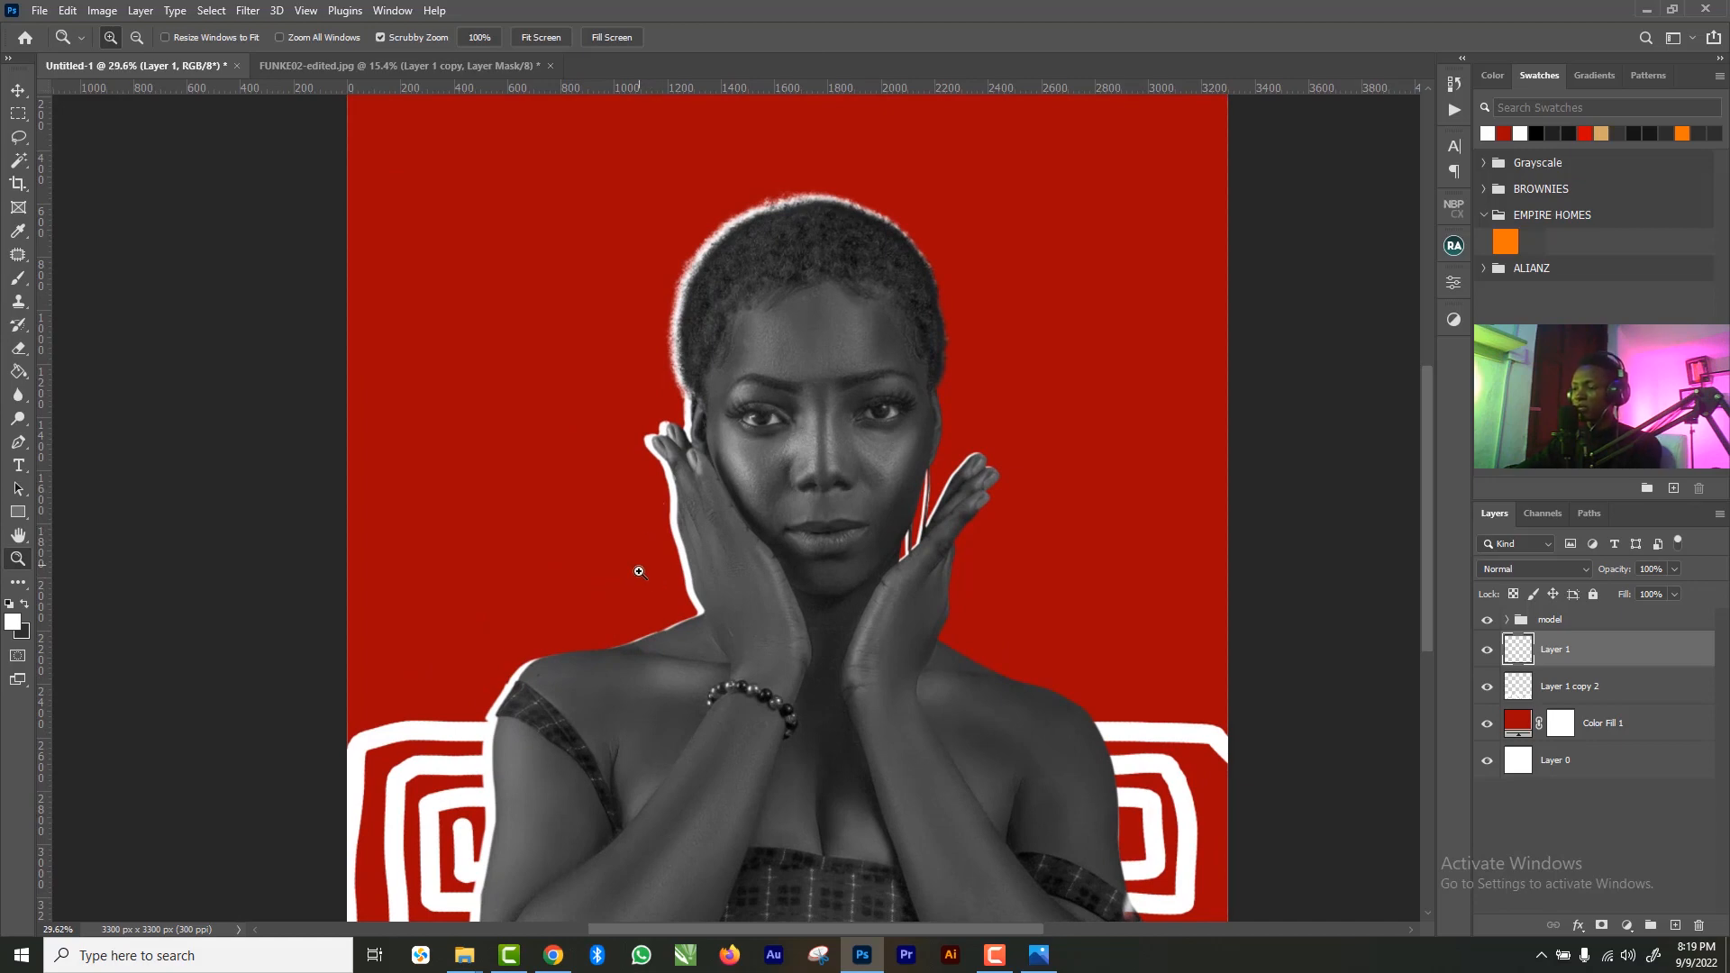
{"action": "key", "text": "b"}
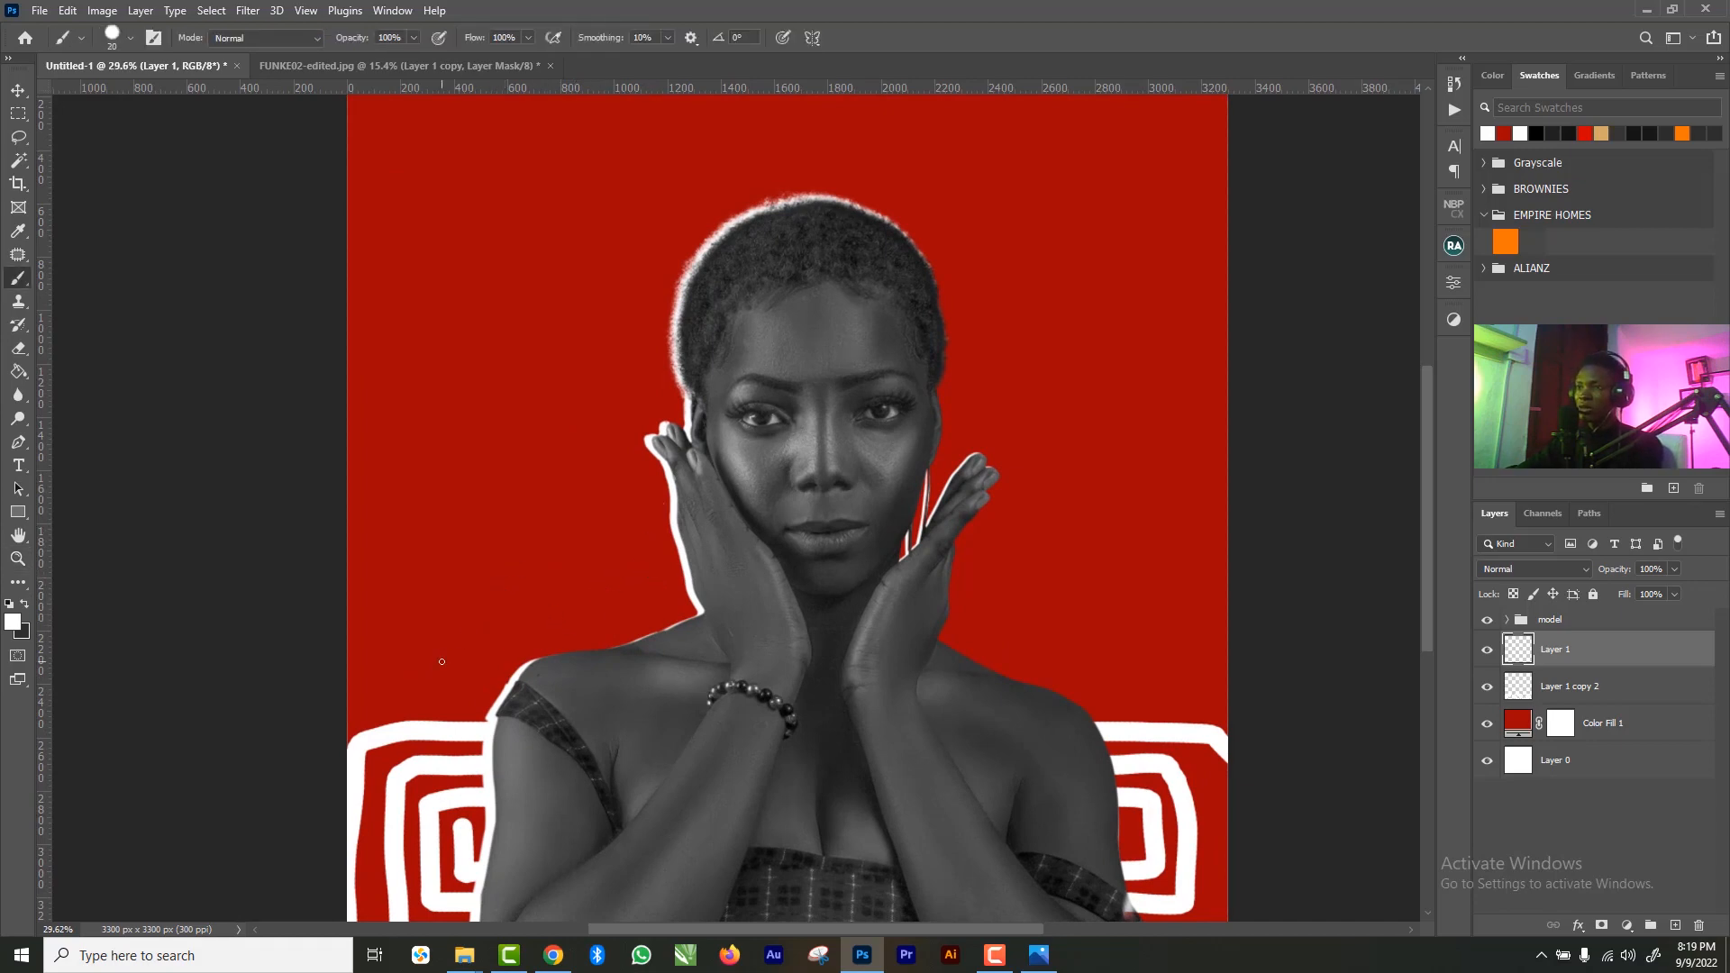
{"action": "left_click", "coordinate": [115, 46]}
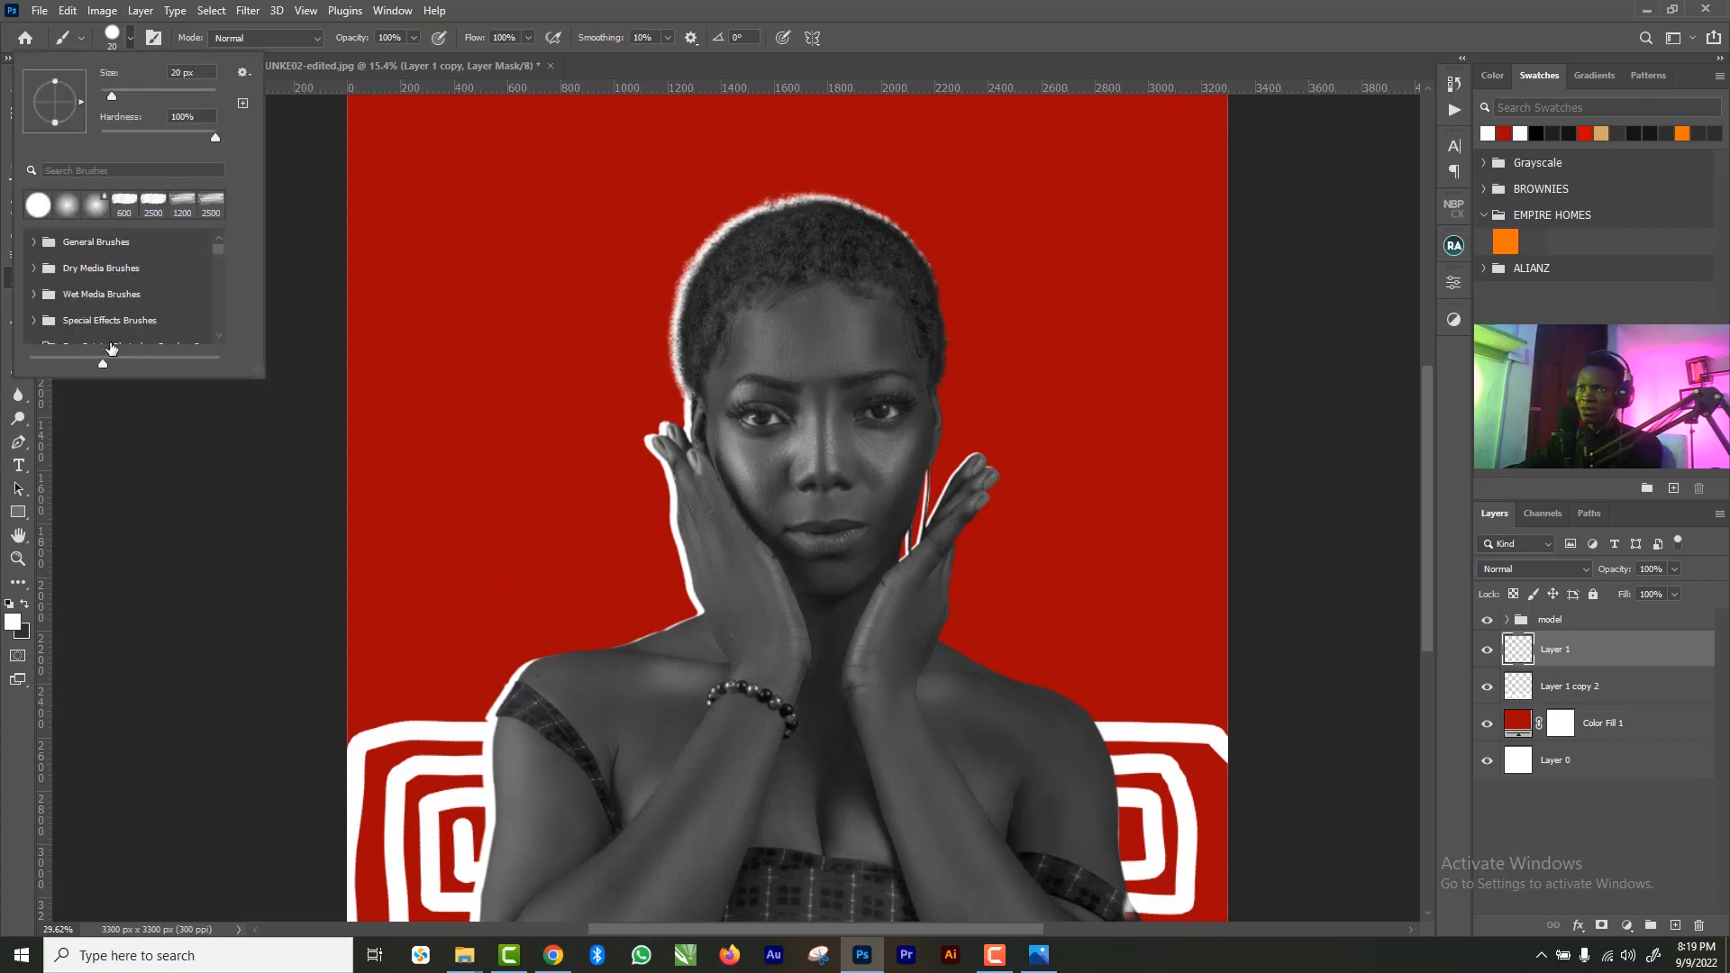
{"action": "left_click", "coordinate": [181, 203]}
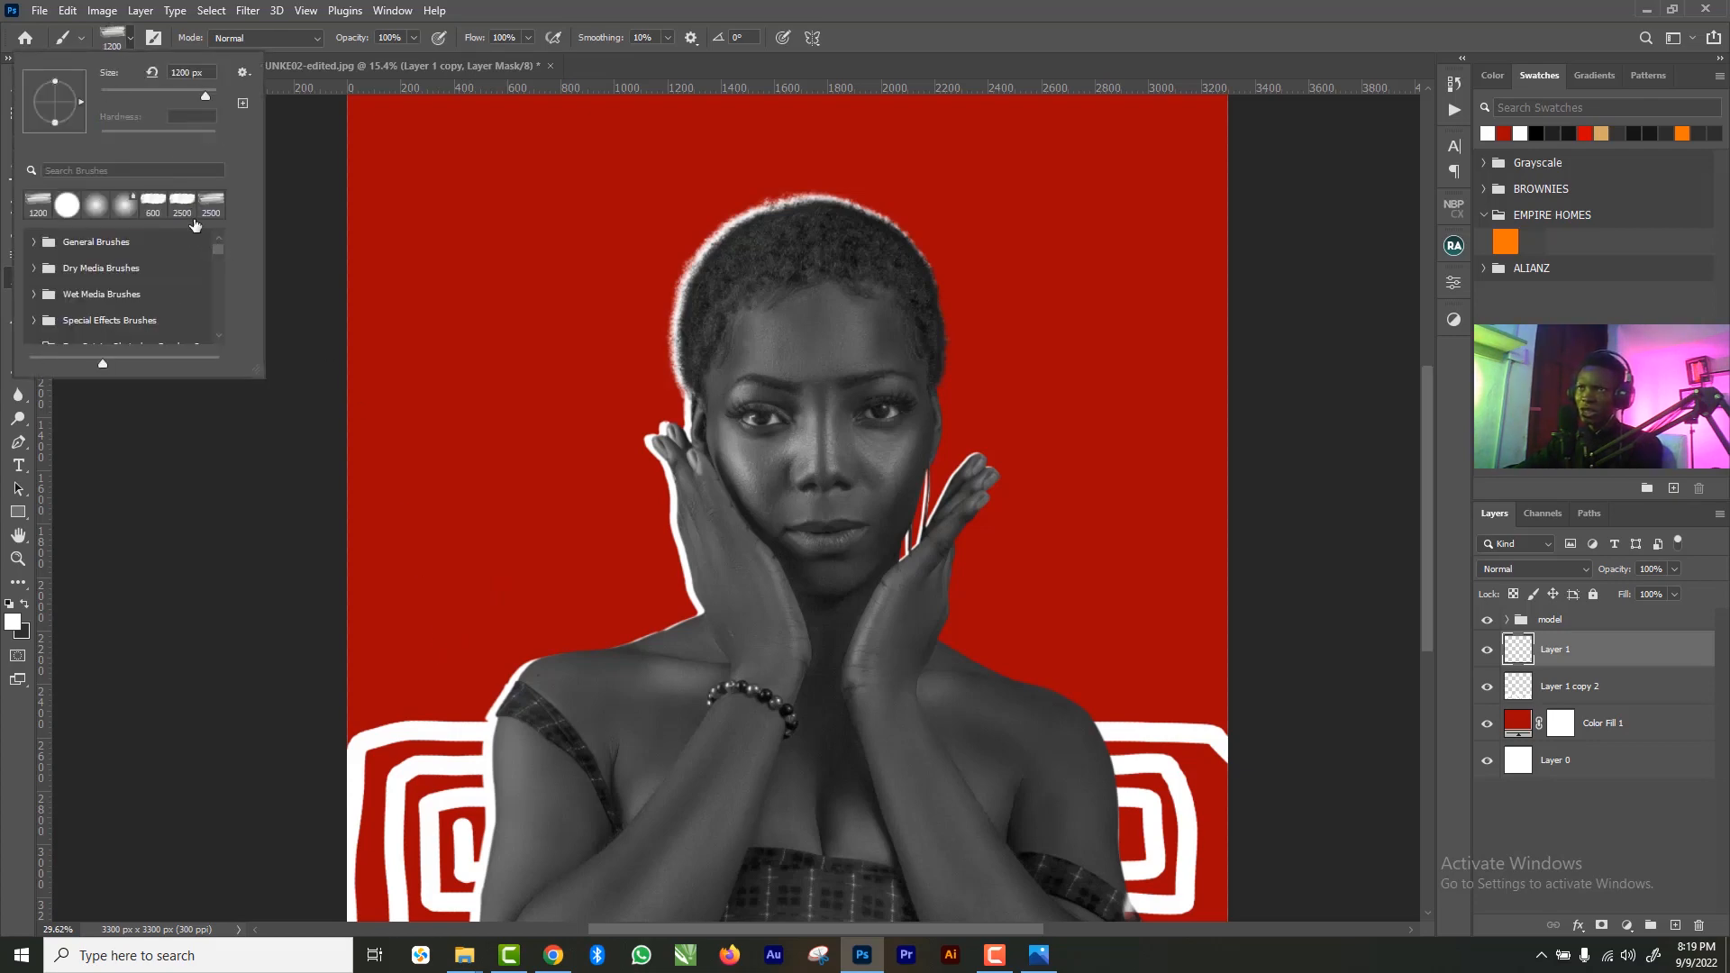
{"action": "left_click", "coordinate": [590, 551]}
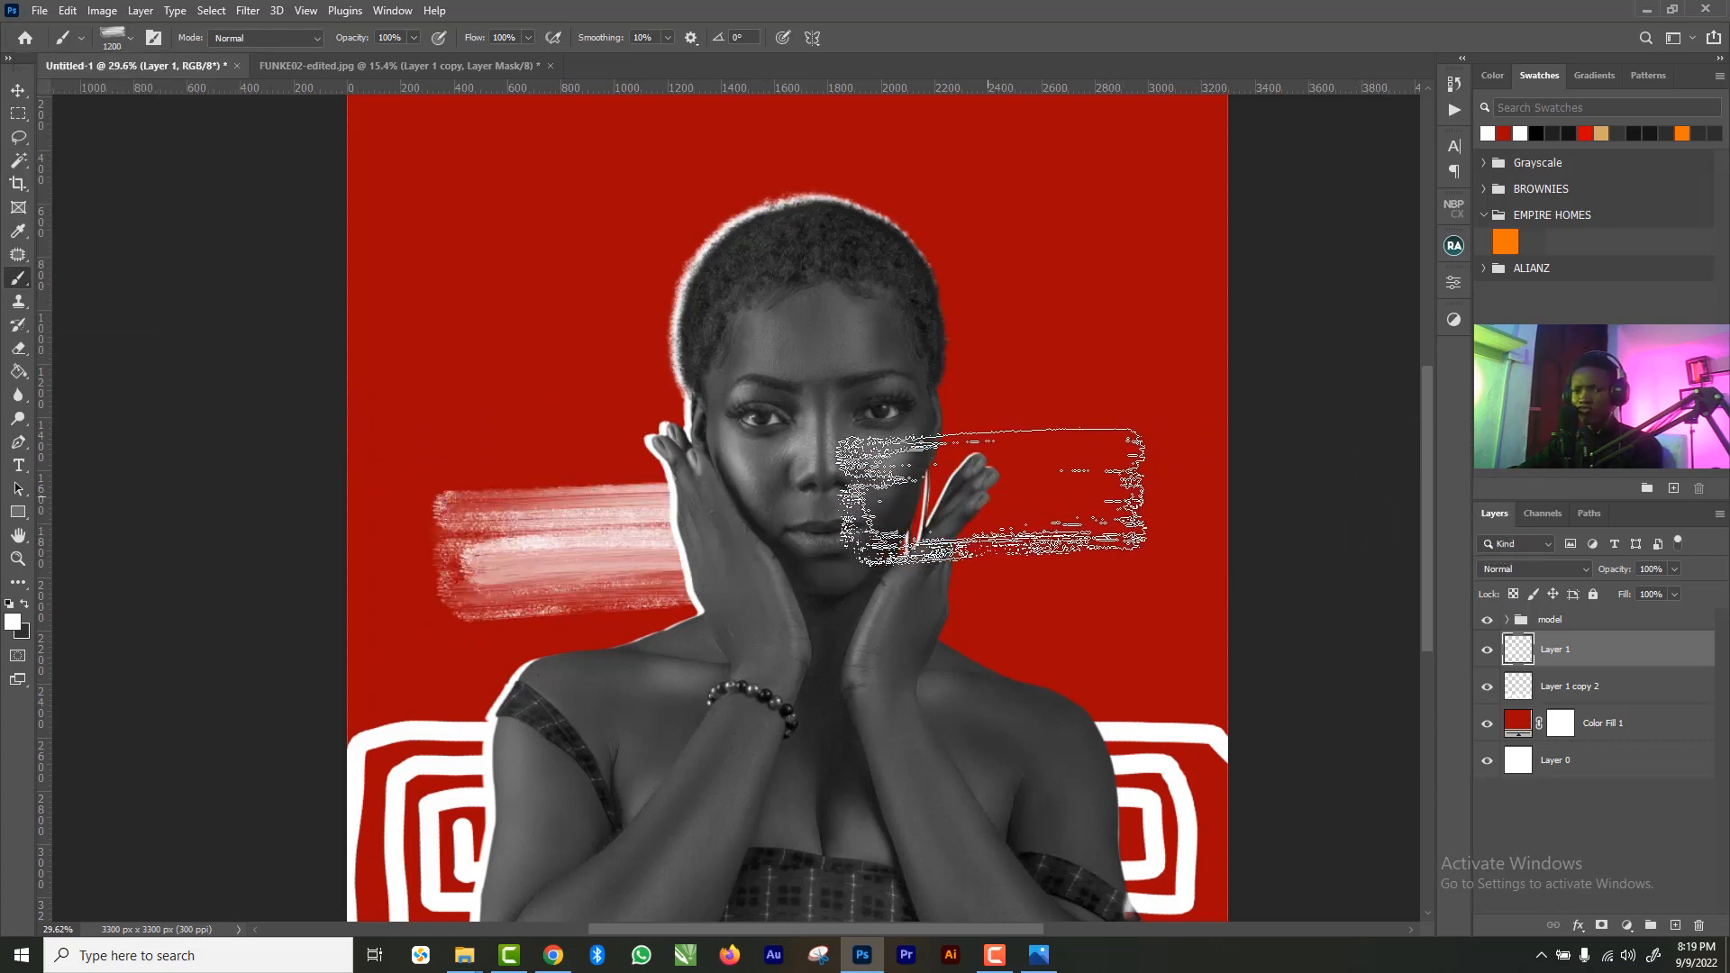
- Set the textured stroke layer's blend mode to Overlay and its opacity to 40%
{"action": "left_click", "coordinate": [1557, 567]}
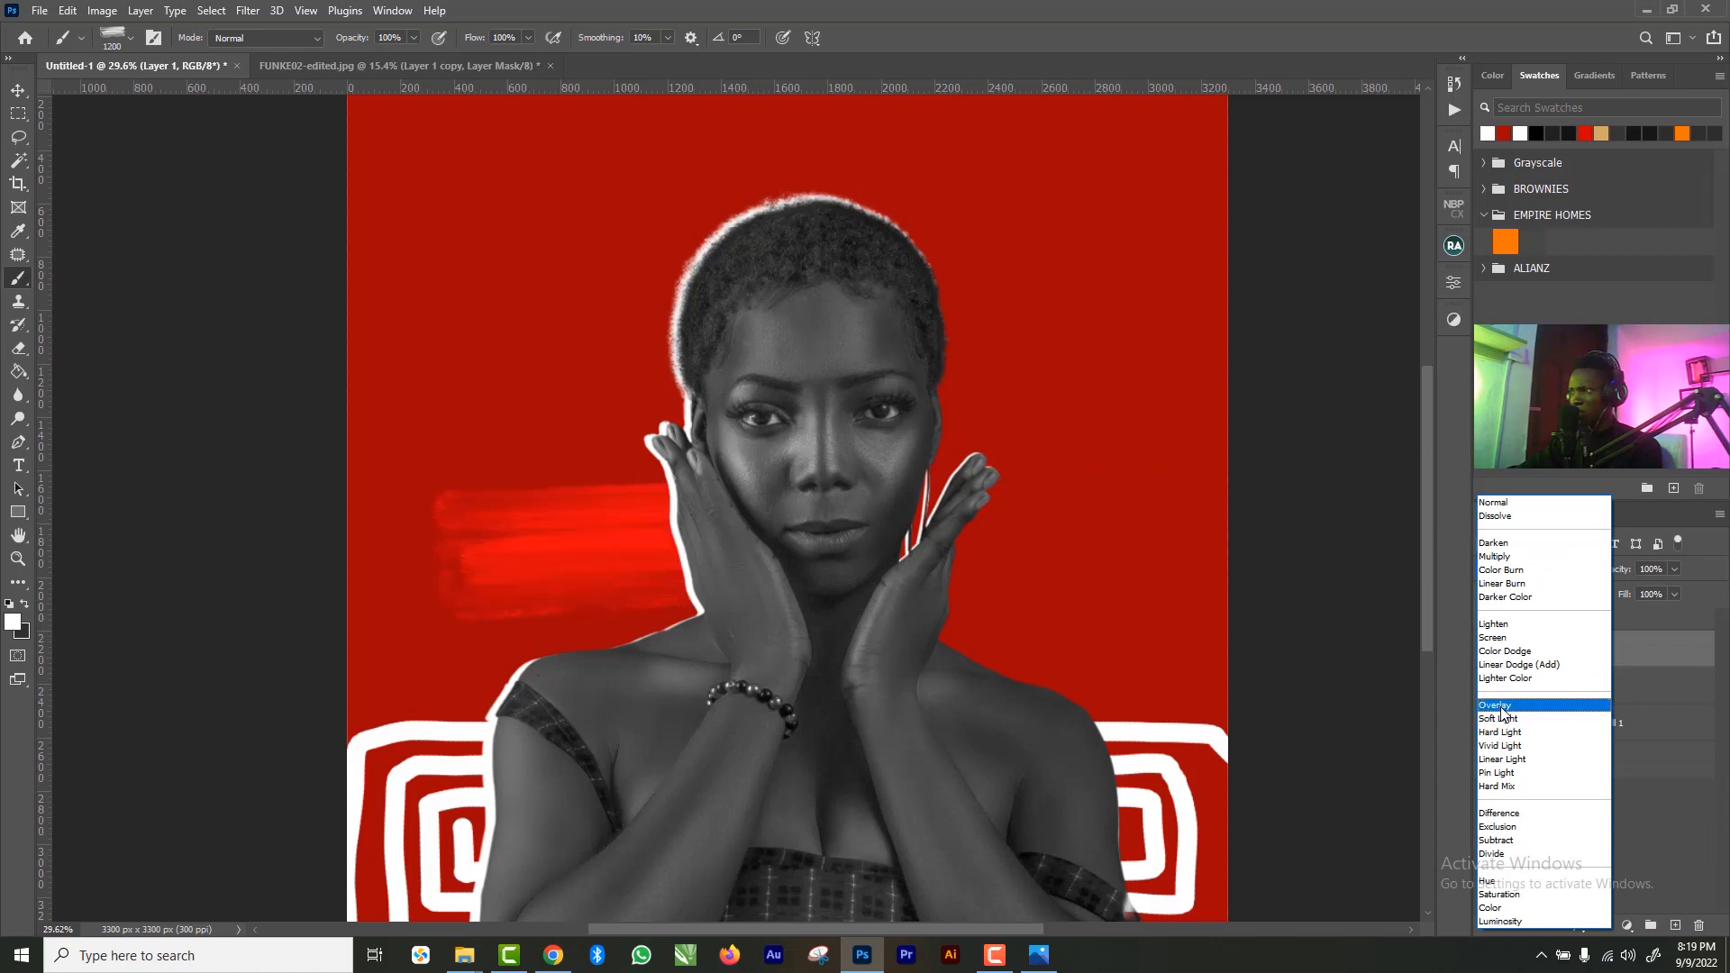
{"action": "left_click", "coordinate": [1505, 707]}
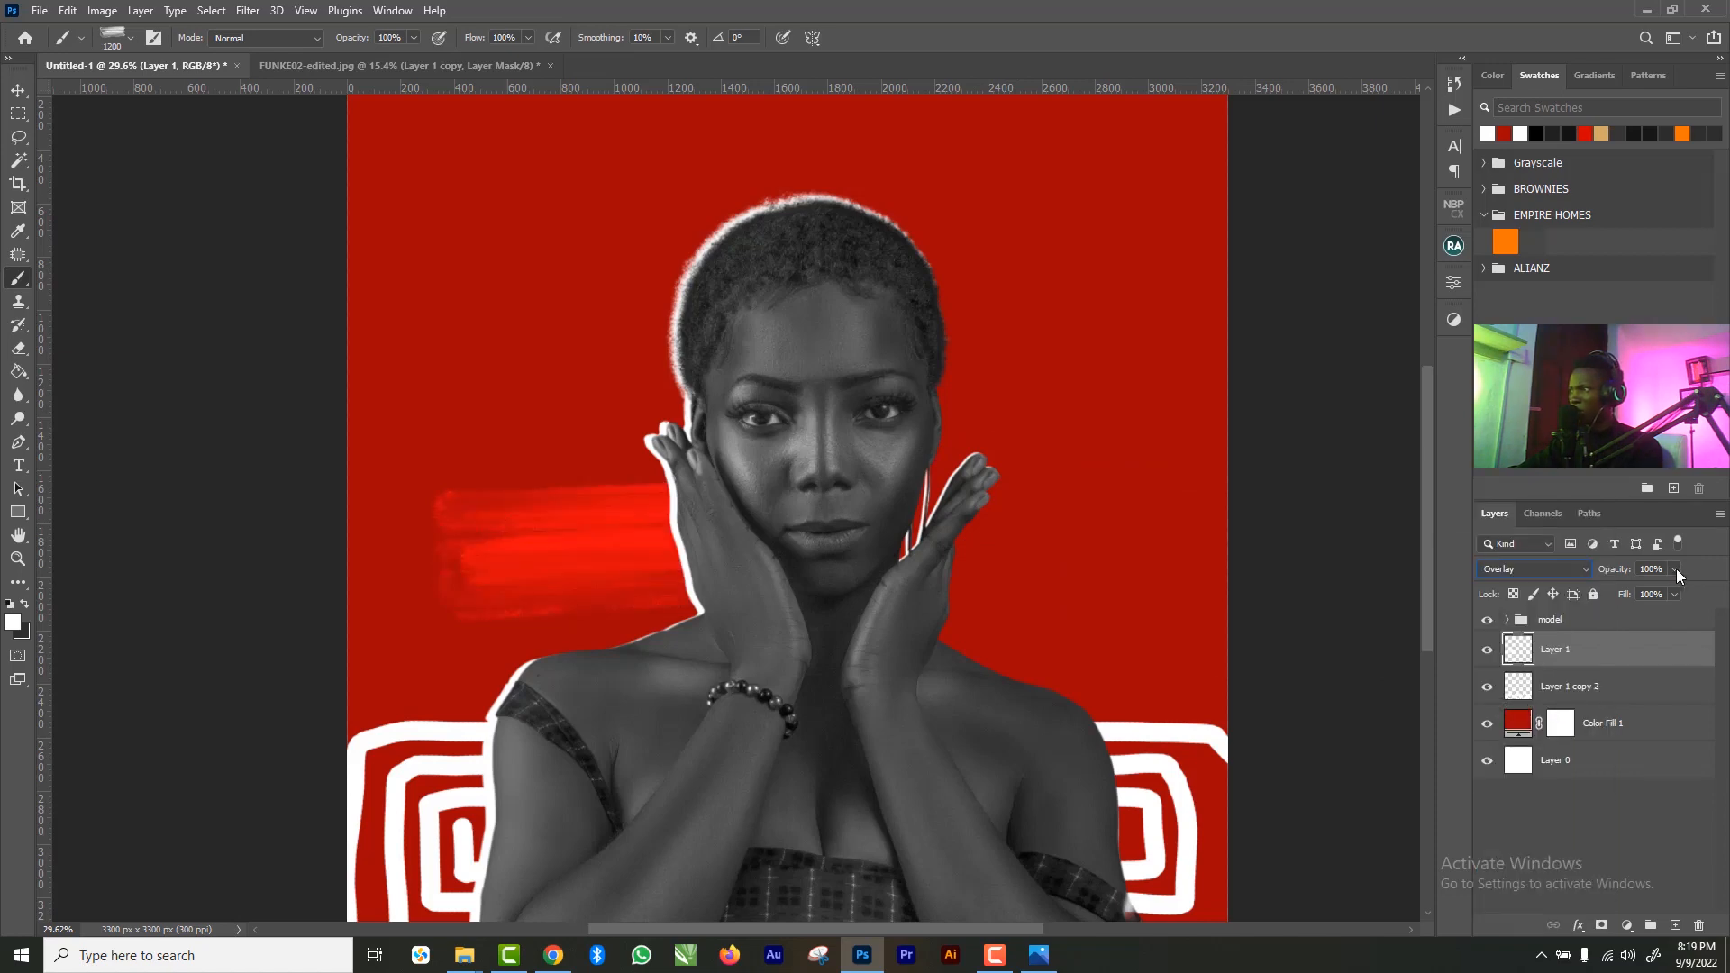
{"action": "left_click_drag", "start_coordinate": [1616, 589], "coordinate": [1616, 589]}
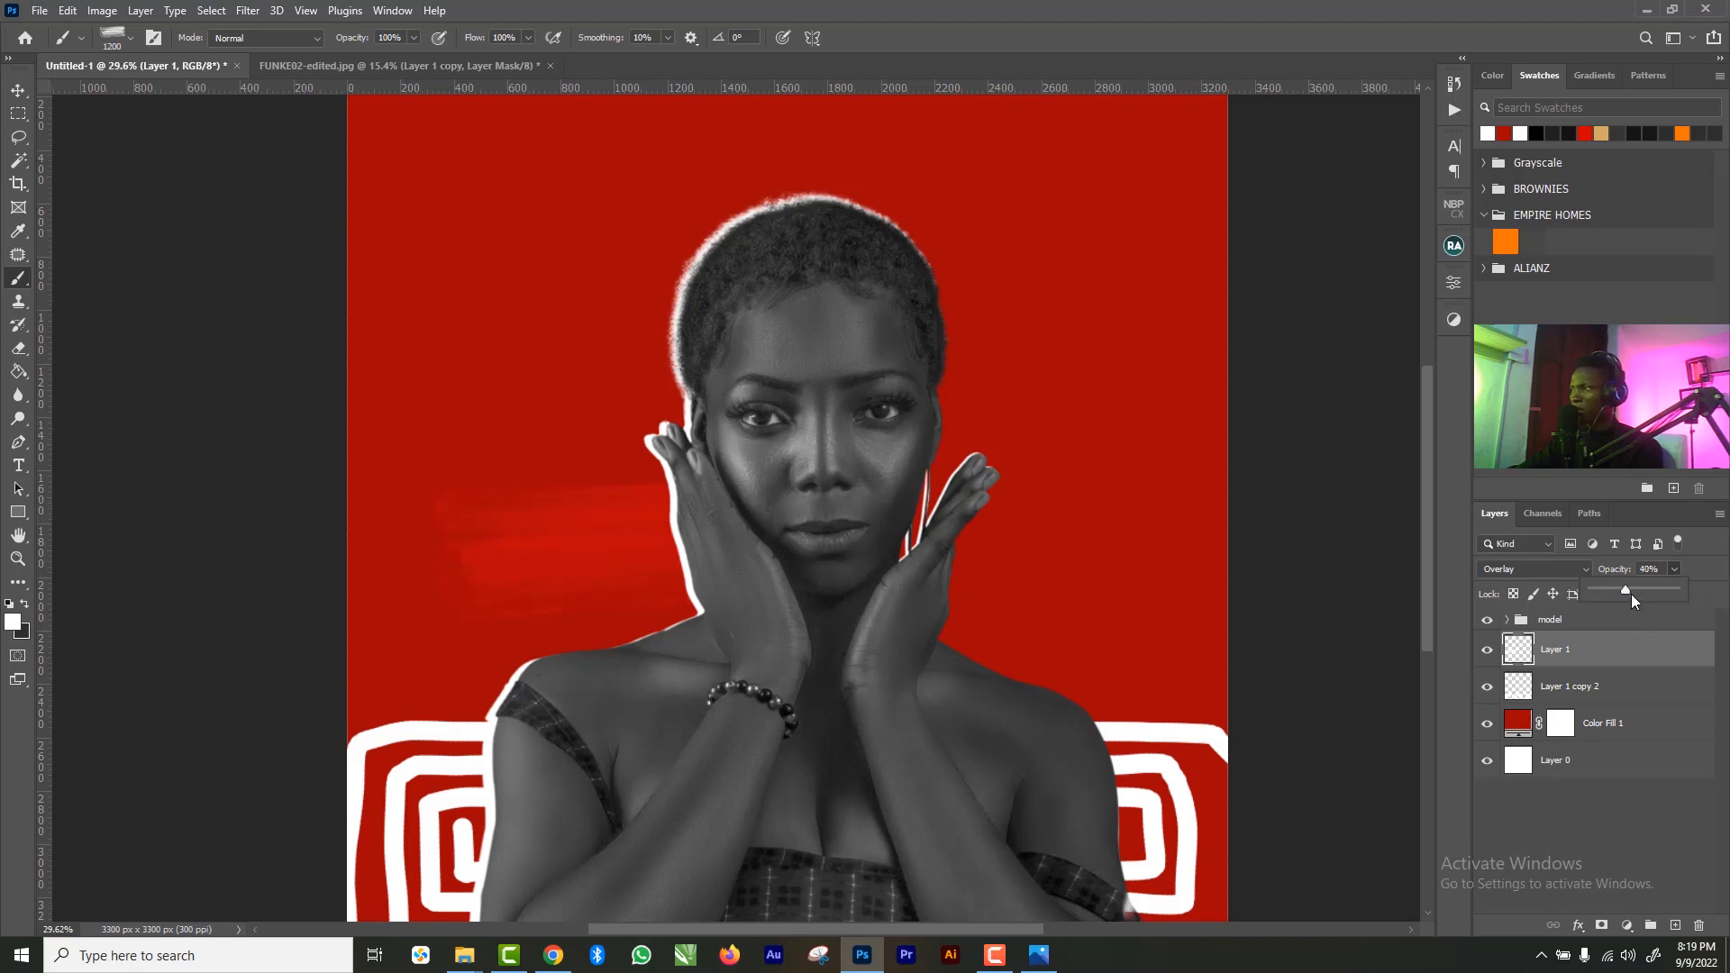
- Add a new layer above the textured stroke and set up a hard round brush at 40 px
{"action": "left_click", "coordinate": [1675, 926]}
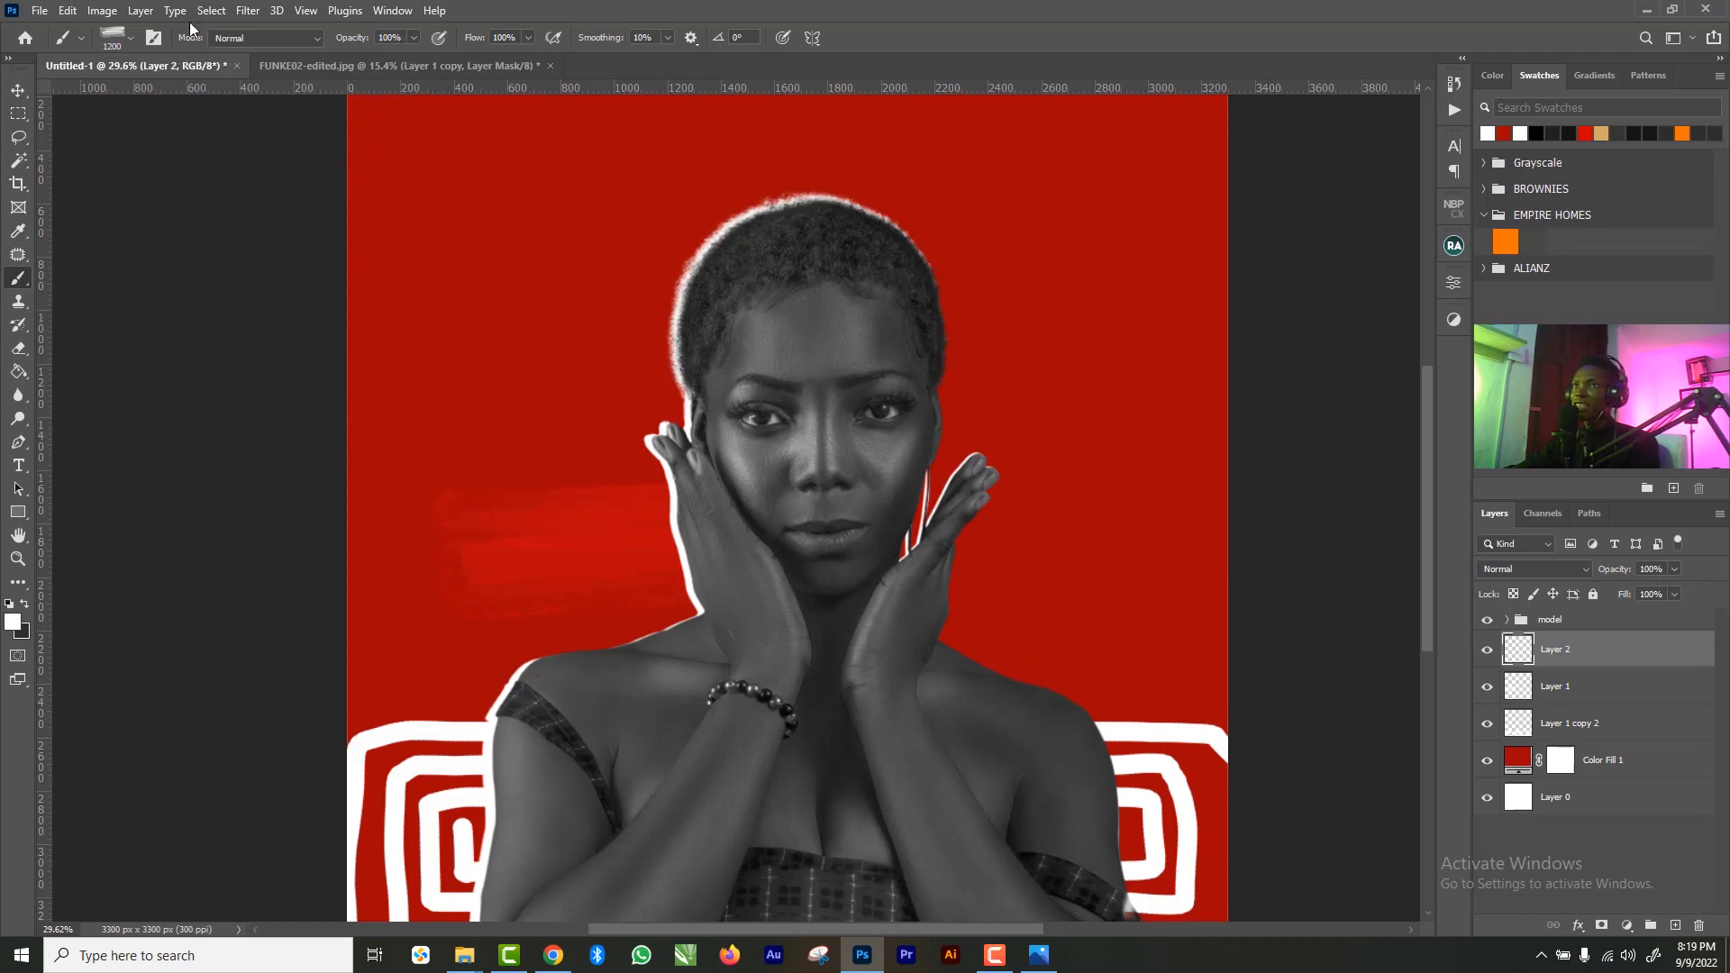
{"action": "left_click", "coordinate": [134, 39]}
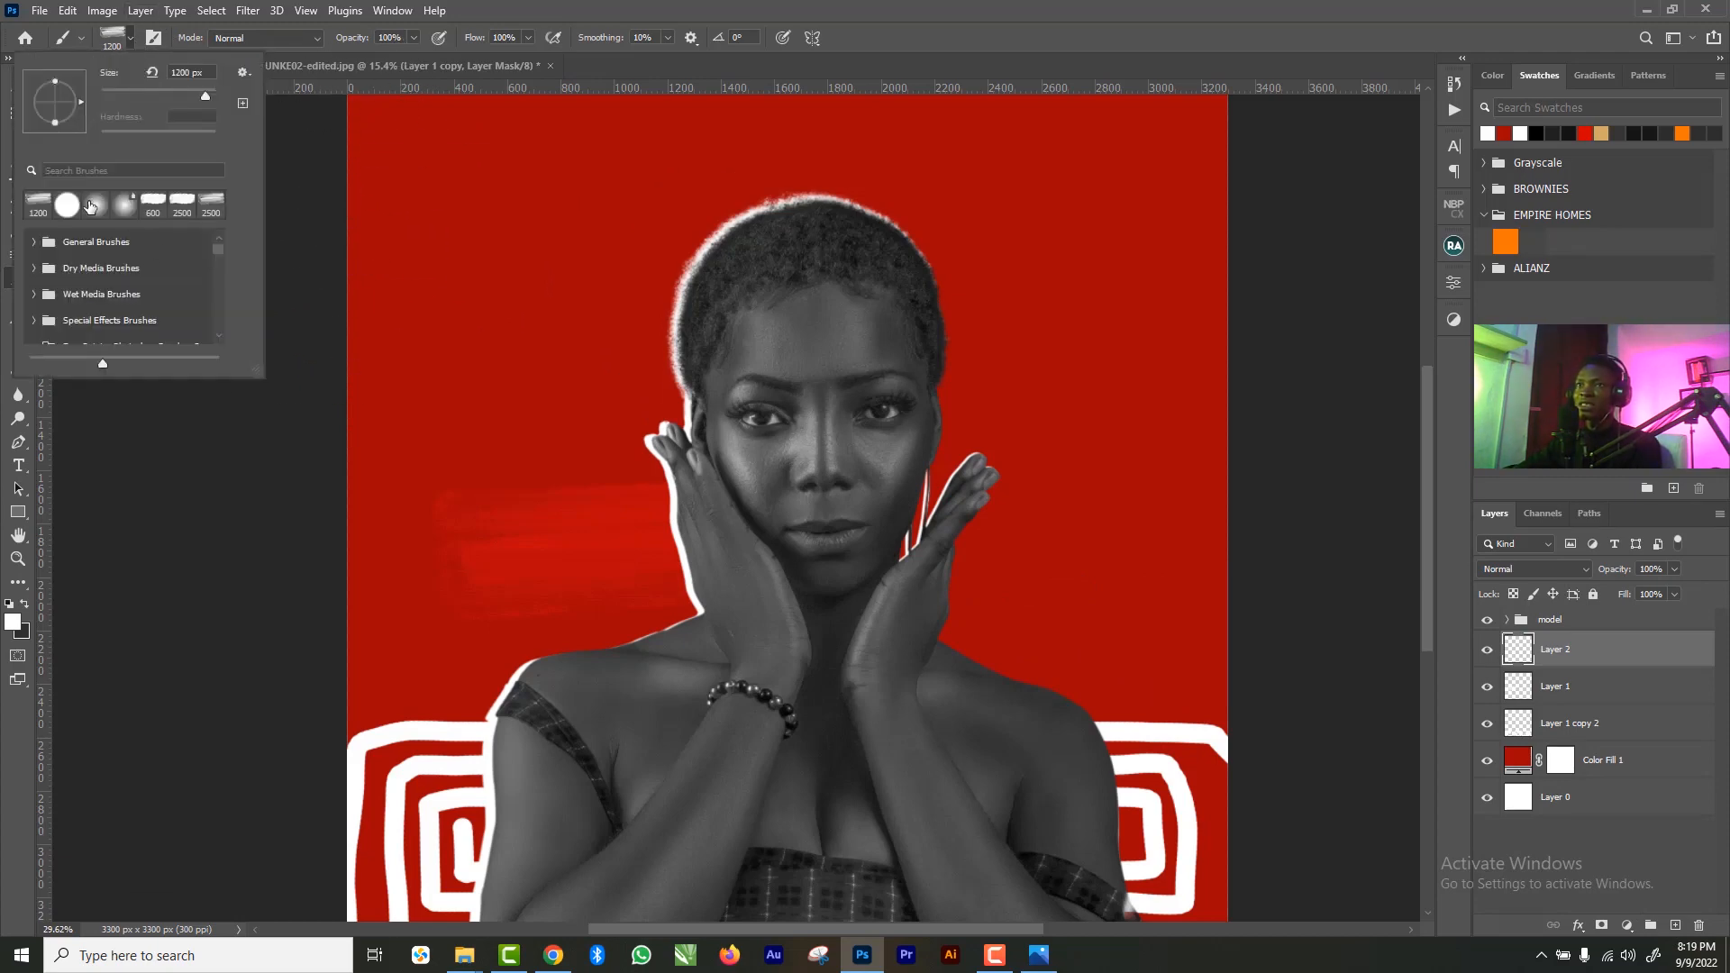
{"action": "left_click", "coordinate": [68, 205]}
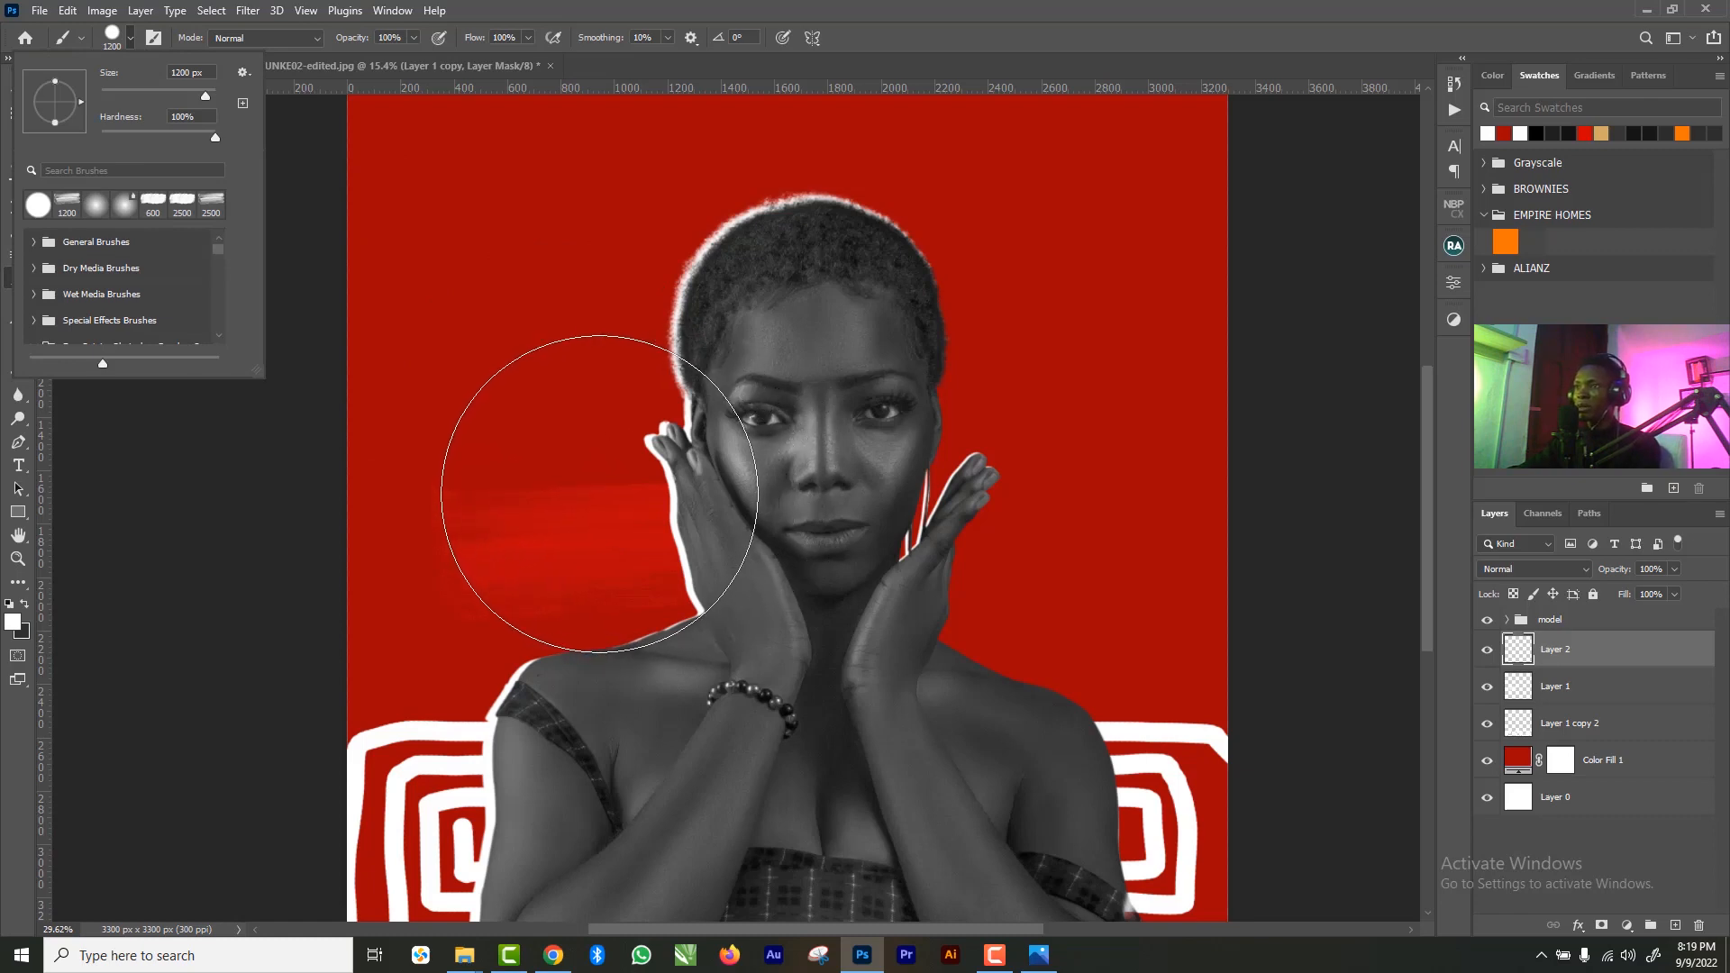
{"action": "left_click", "coordinate": [599, 494]}
{"action": "key", "text": "ctrl+z"}
{"action": "key", "text": "bracketleft"}
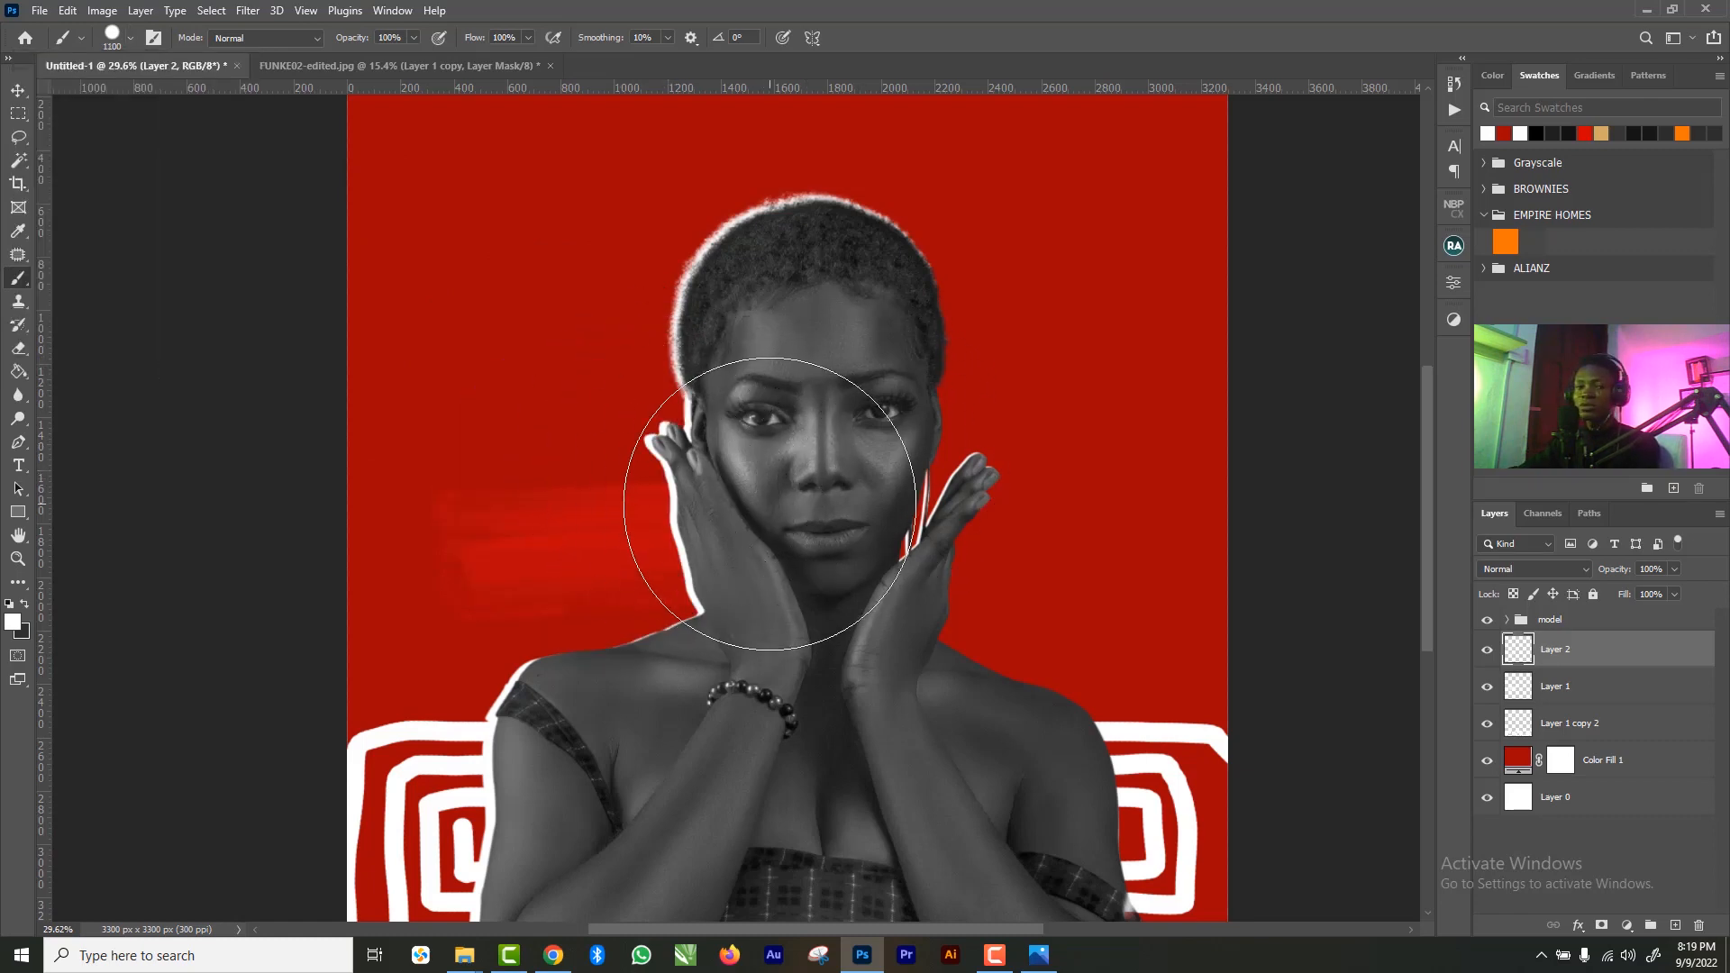
{"action": "key", "text": "bracketleft"}
{"action": "key", "text": "bracketleft"}
{"action": "key", "text": "bracketleft"}
{"action": "key", "text": "bracketleft"}
{"action": "key", "text": "bracketleft"}
{"action": "key", "text": "bracketleft"}
{"action": "key", "text": "bracketleft"}
{"action": "key", "text": "bracketleft"}
{"action": "key", "text": "bracketleft"}
{"action": "key", "text": "bracketleft"}
{"action": "key", "text": "bracketleft"}
{"action": "key", "text": "bracketleft"}
{"action": "key", "text": "bracketleft"}
{"action": "key", "text": "bracketleft"}
{"action": "key", "text": "bracketleft"}
{"action": "key", "text": "bracketleft"}
{"action": "key", "text": "bracketleft"}
{"action": "key", "text": "bracketleft"}
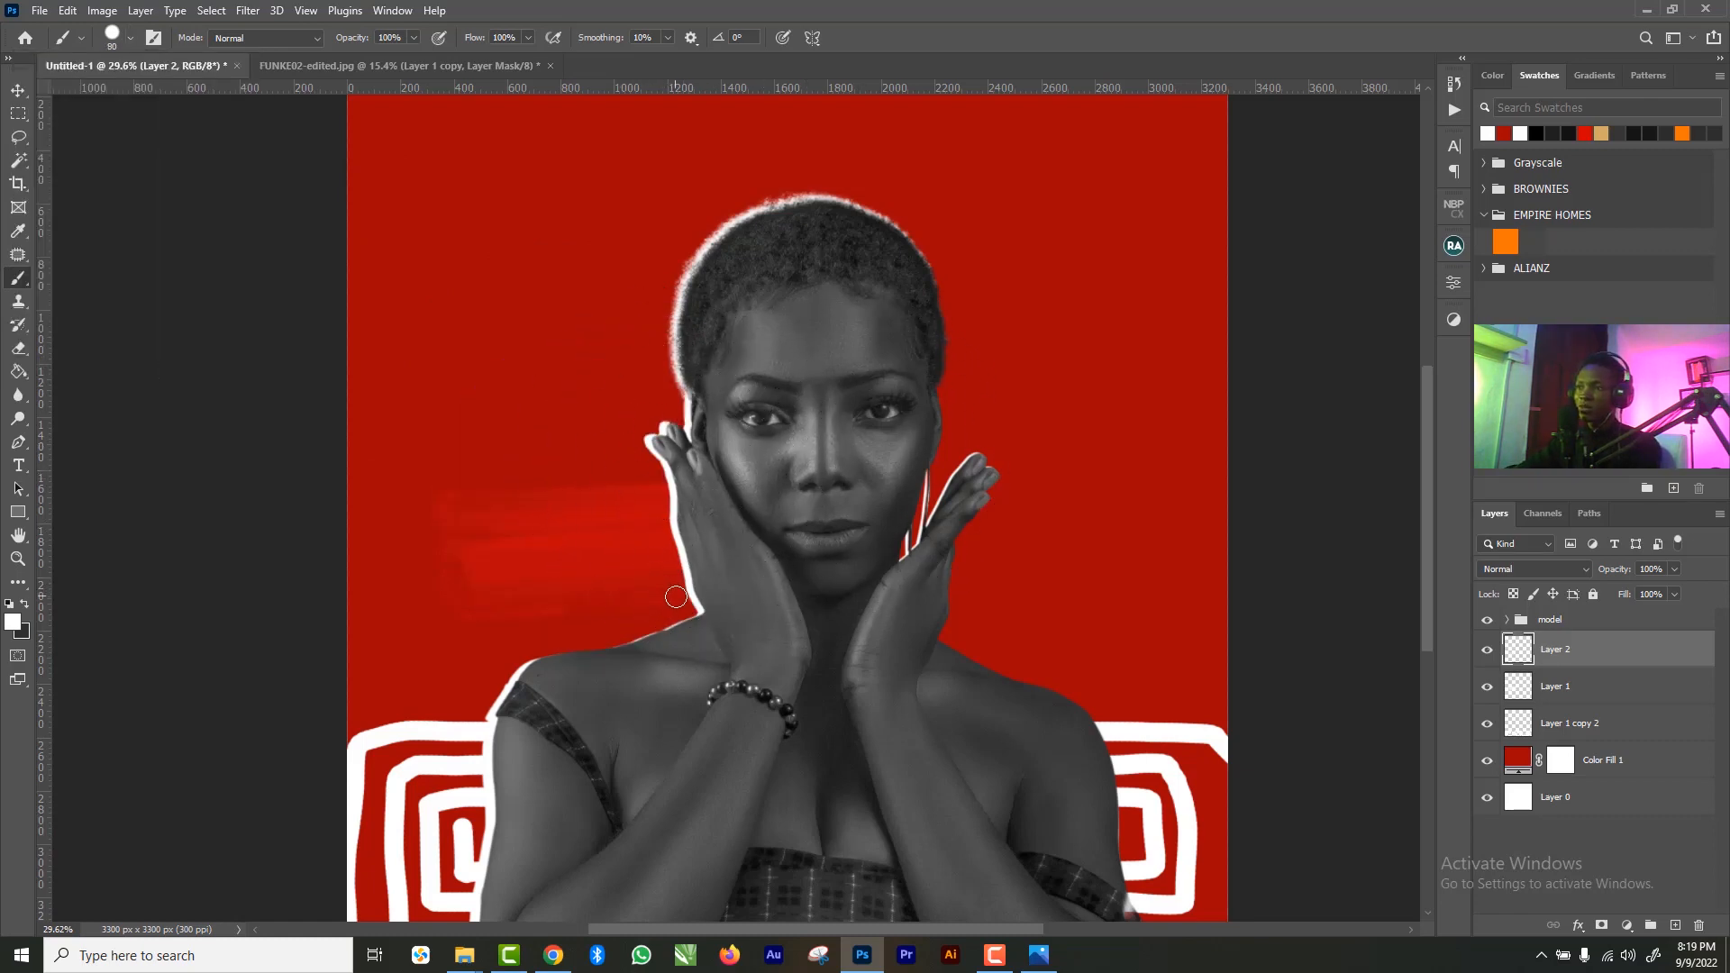
{"action": "key", "text": "bracketleft"}
{"action": "key", "text": "bracketleft"}
{"action": "key", "text": "bracketleft"}
- Paint trails of white dots around the outside of her raised hands and along her shoulder beside the earring
{"action": "left_click", "coordinate": [655, 565]}
{"action": "left_click", "coordinate": [651, 522]}
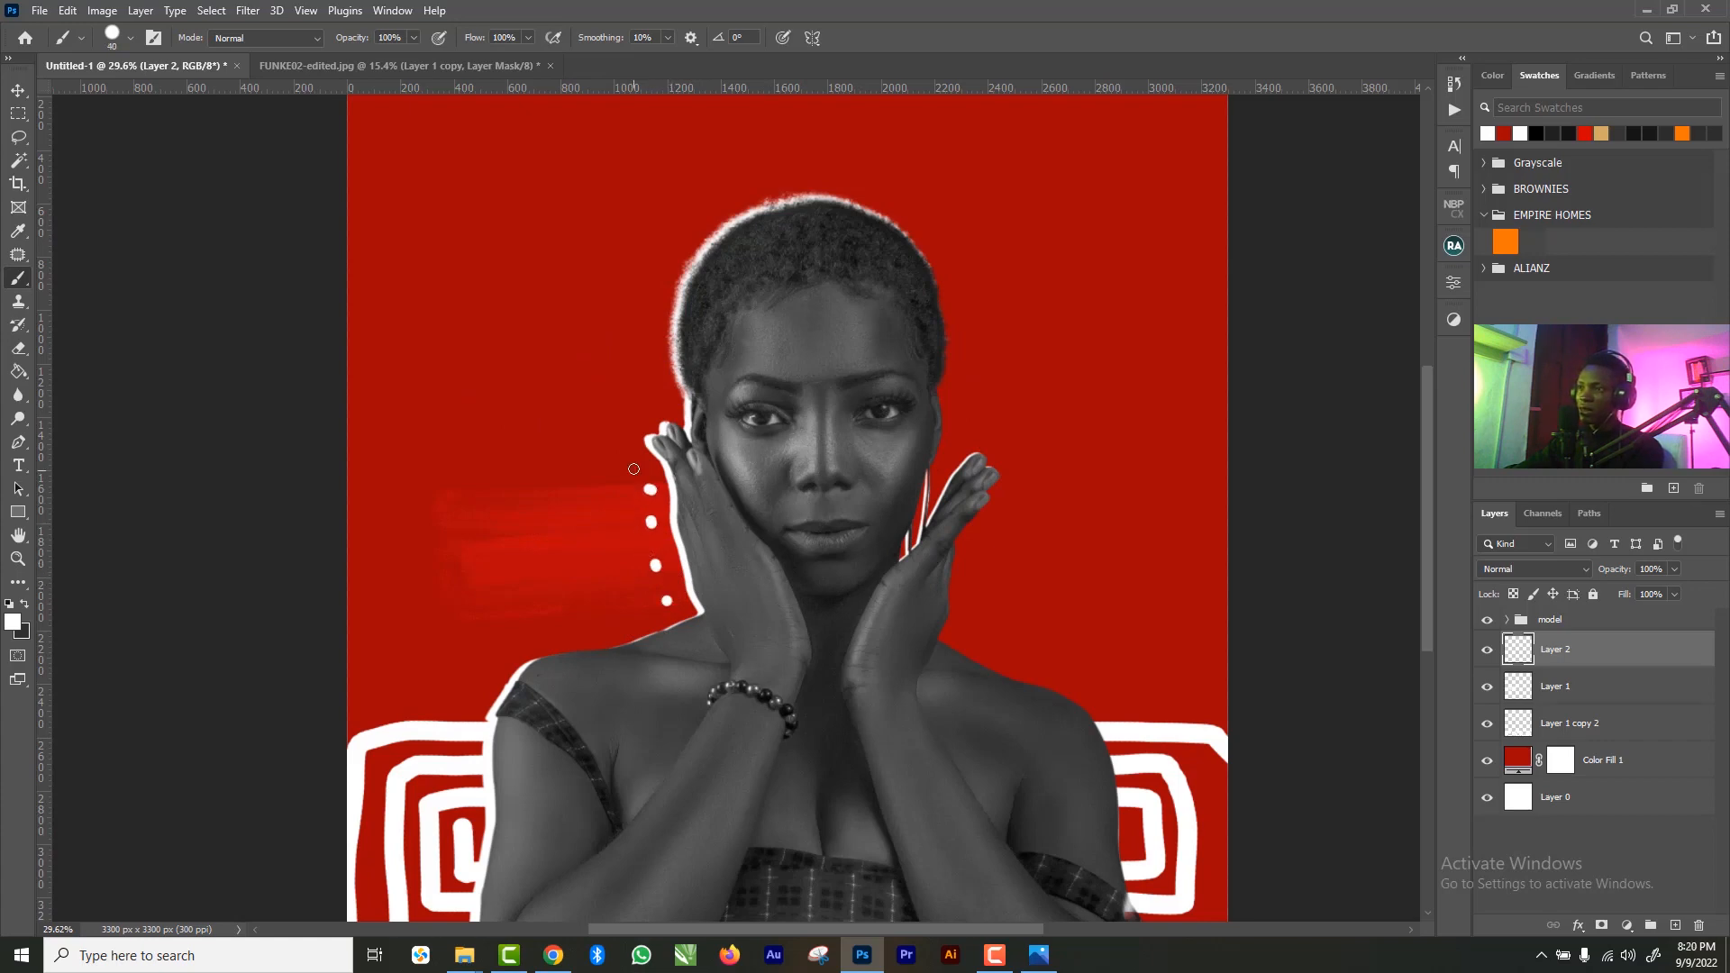
{"action": "left_click", "coordinate": [634, 468]}
{"action": "left_click", "coordinate": [630, 434]}
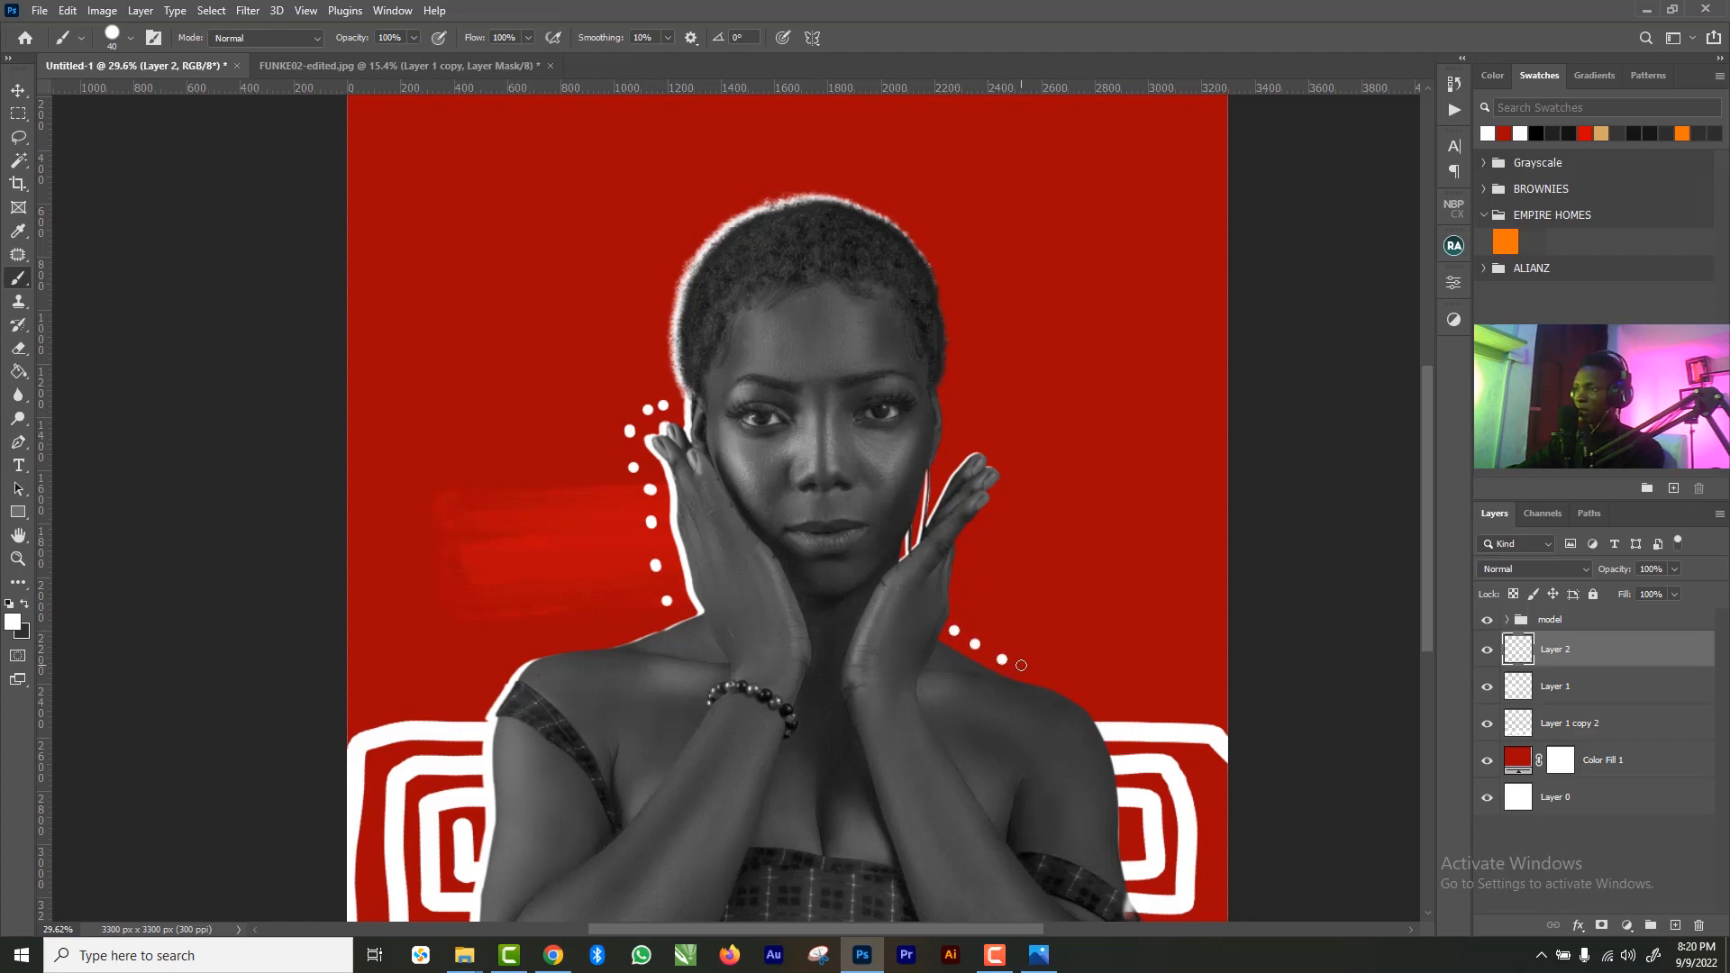
{"action": "left_click", "coordinate": [1060, 680]}
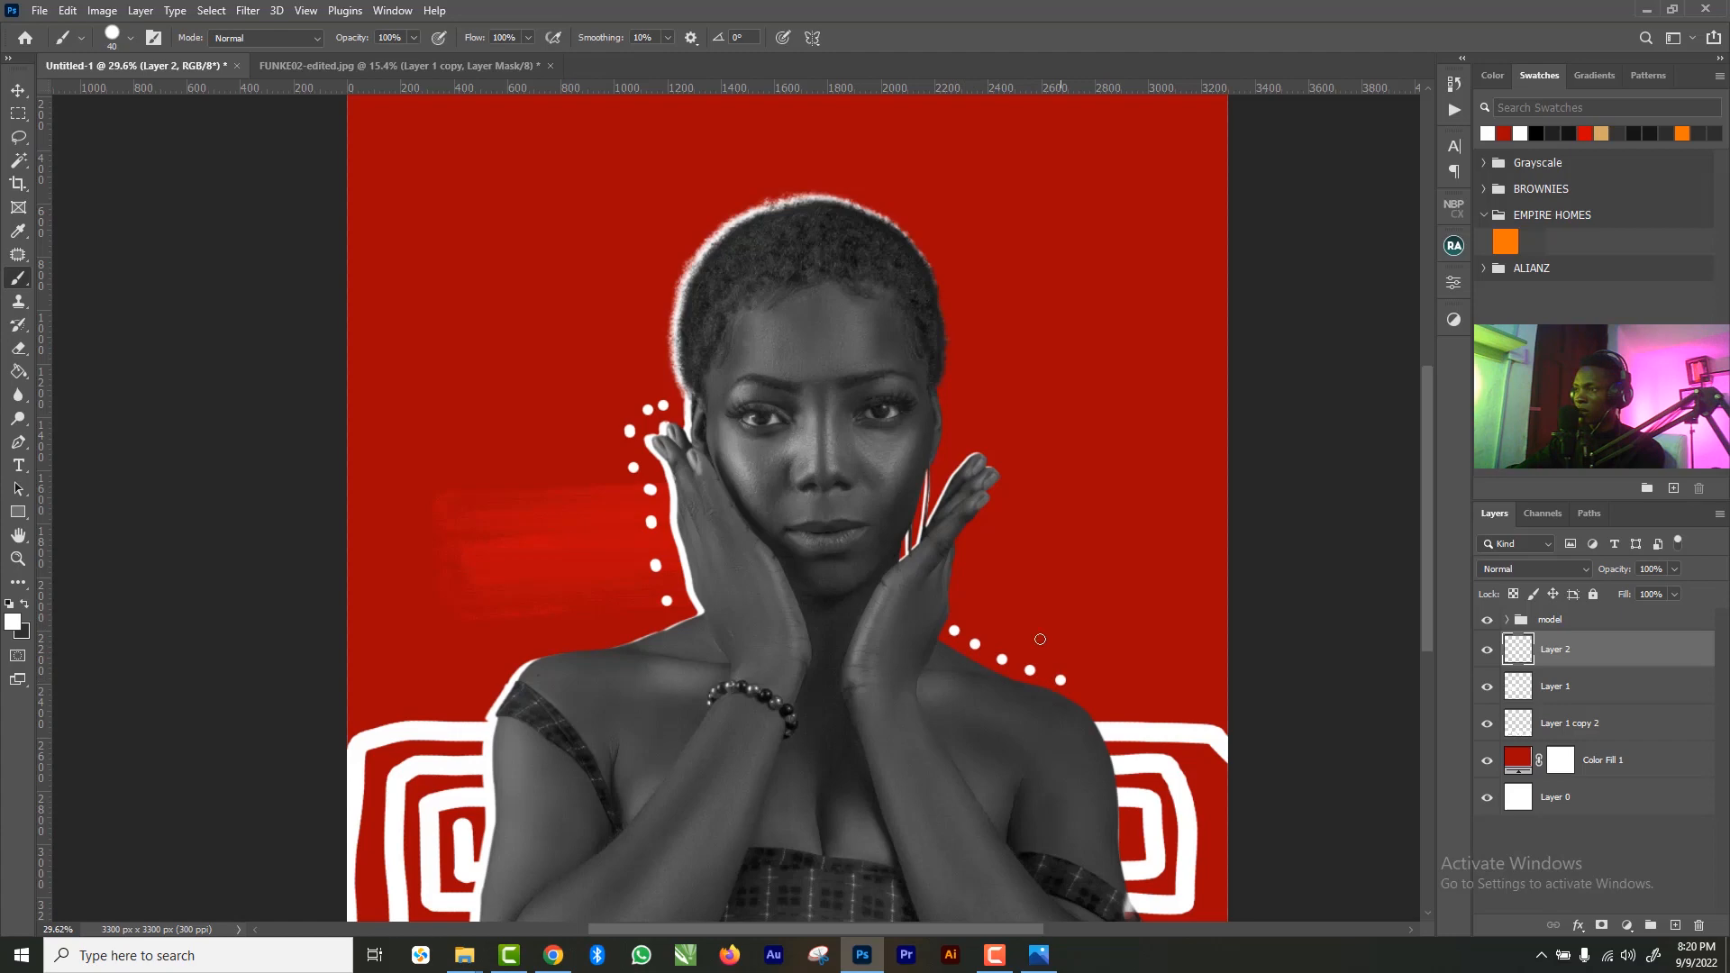
{"action": "left_click", "coordinate": [966, 571]}
{"action": "left_click", "coordinate": [968, 542]}
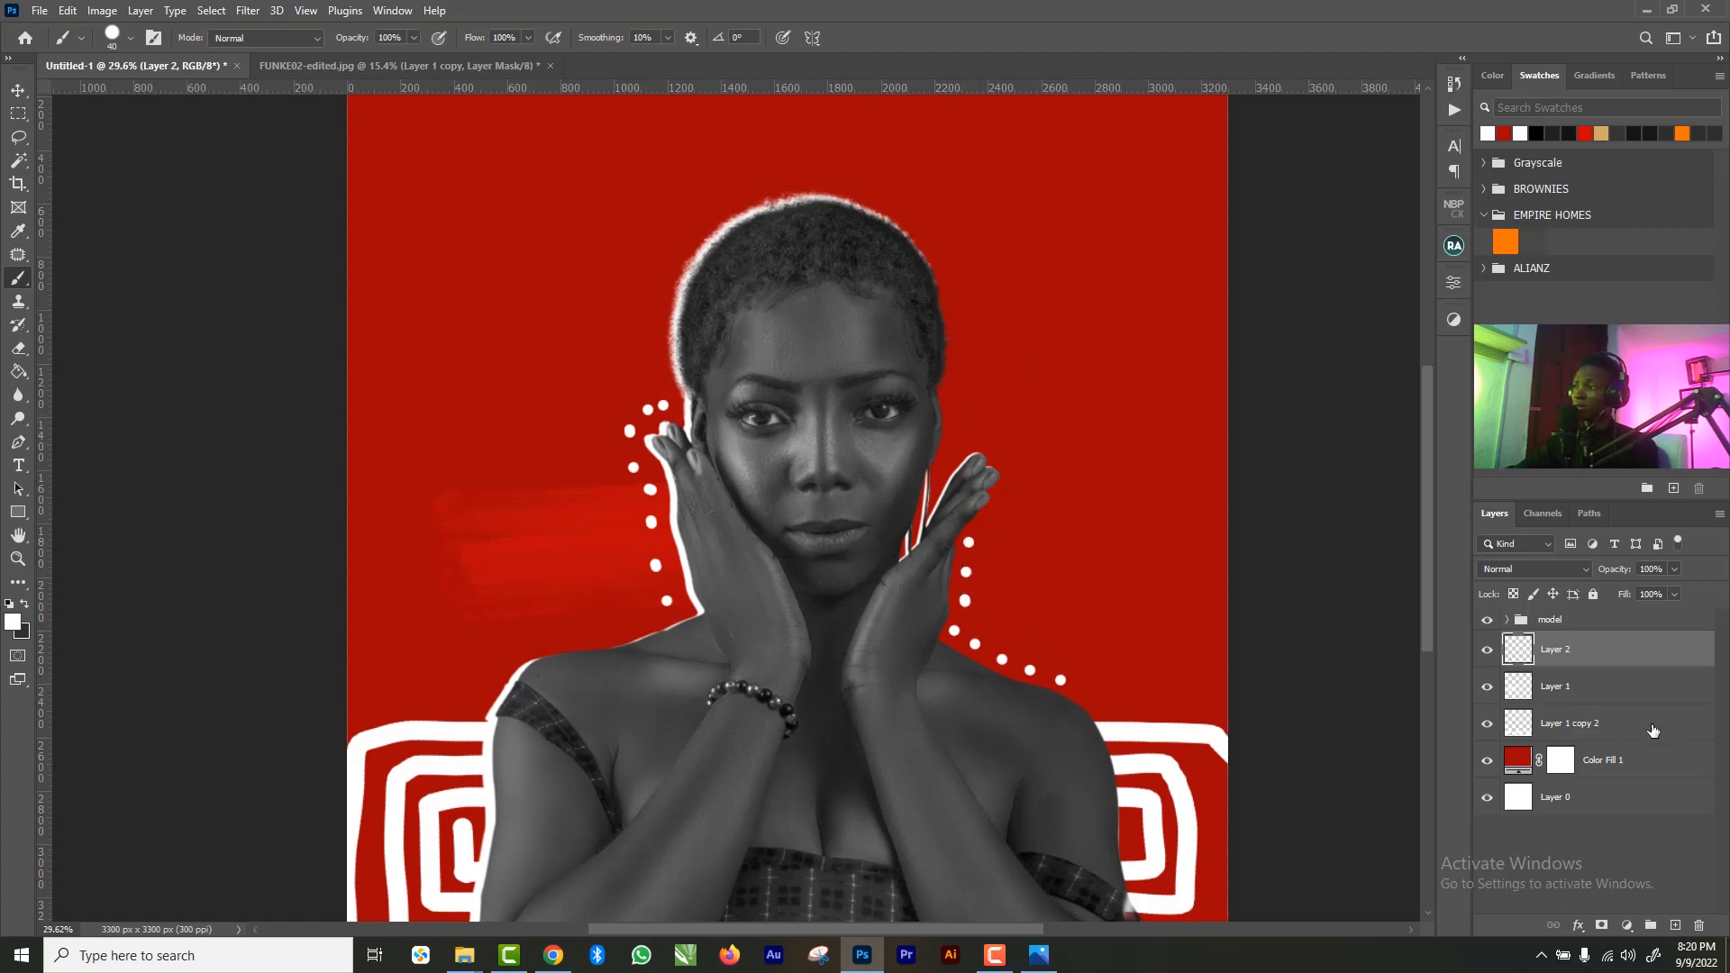
- Add a new layer and paint short and long white rays fanning out from the crown and white-rimmed side of her hair
{"action": "left_click", "coordinate": [1676, 925]}
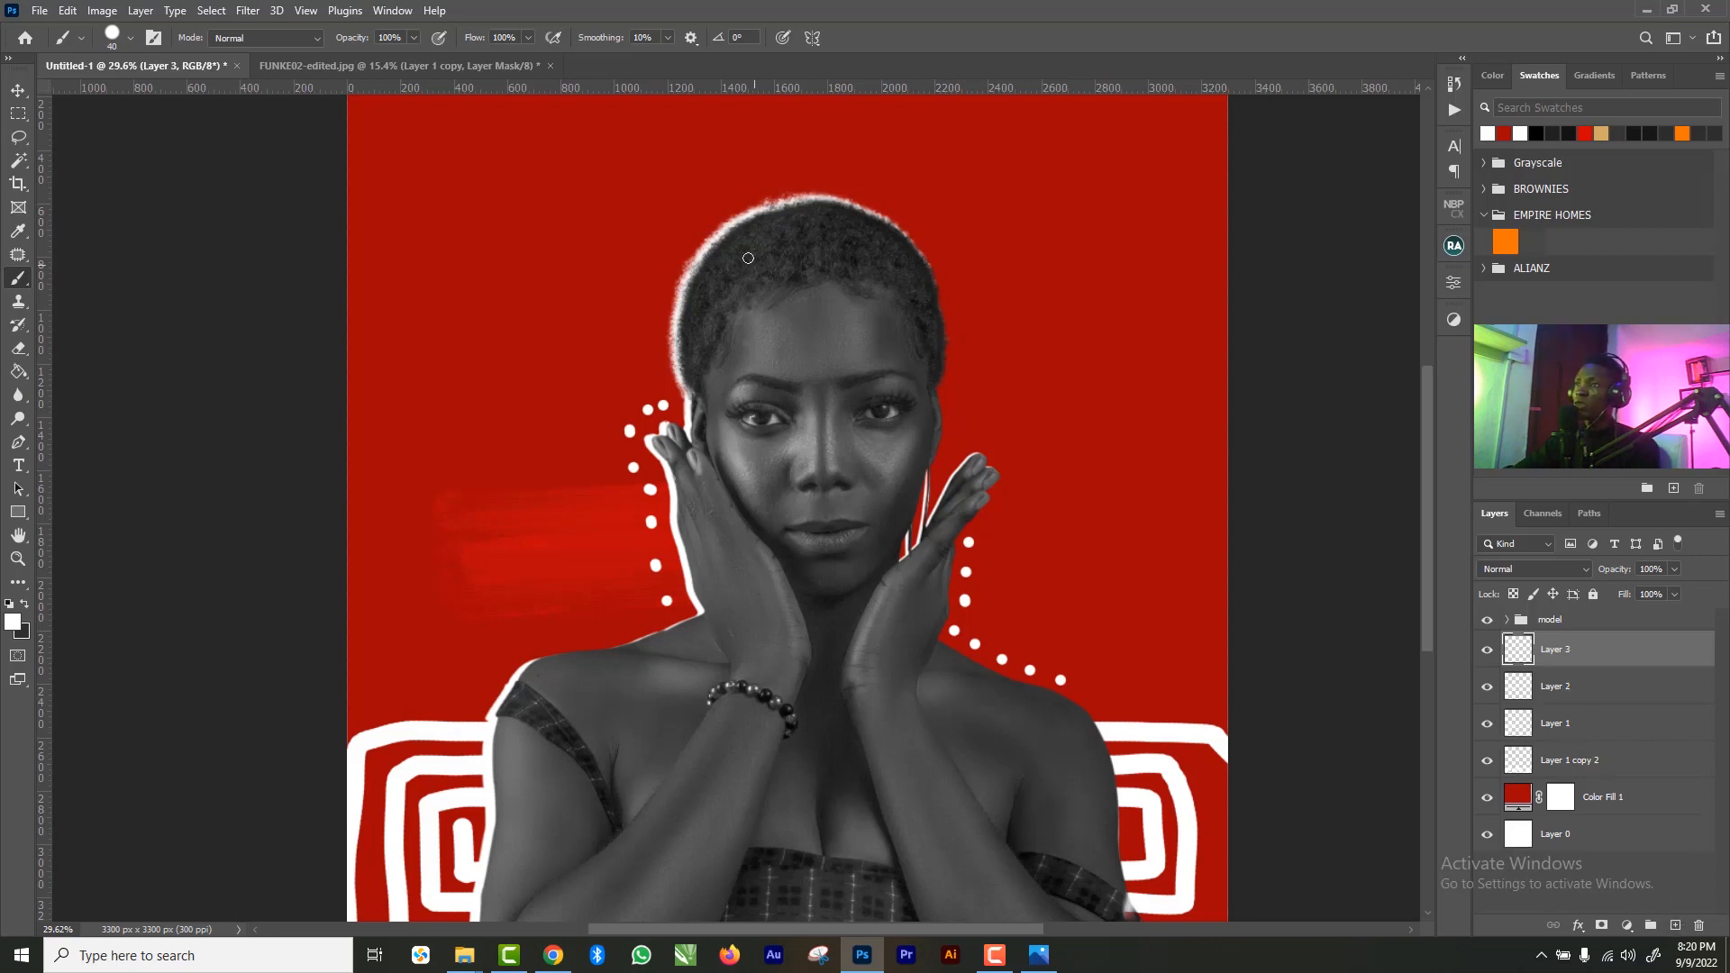
{"action": "mouse_move", "coordinate": [678, 296]}
{"action": "left_mouse_down"}
{"action": "mouse_move", "coordinate": [626, 259]}
{"action": "mouse_move", "coordinate": [663, 240]}
{"action": "mouse_move", "coordinate": [636, 222]}
{"action": "mouse_move", "coordinate": [663, 200]}
{"action": "mouse_move", "coordinate": [718, 202]}
{"action": "left_mouse_up"}
{"action": "key", "text": "ctrl+z"}
{"action": "left_click_drag", "start_coordinate": [749, 220], "coordinate": [741, 206]}
{"action": "mouse_move", "coordinate": [763, 209]}
{"action": "left_mouse_down"}
{"action": "mouse_move", "coordinate": [796, 178]}
{"action": "mouse_move", "coordinate": [832, 192]}
{"action": "mouse_move", "coordinate": [832, 227]}
{"action": "mouse_move", "coordinate": [837, 170]}
{"action": "left_mouse_up"}
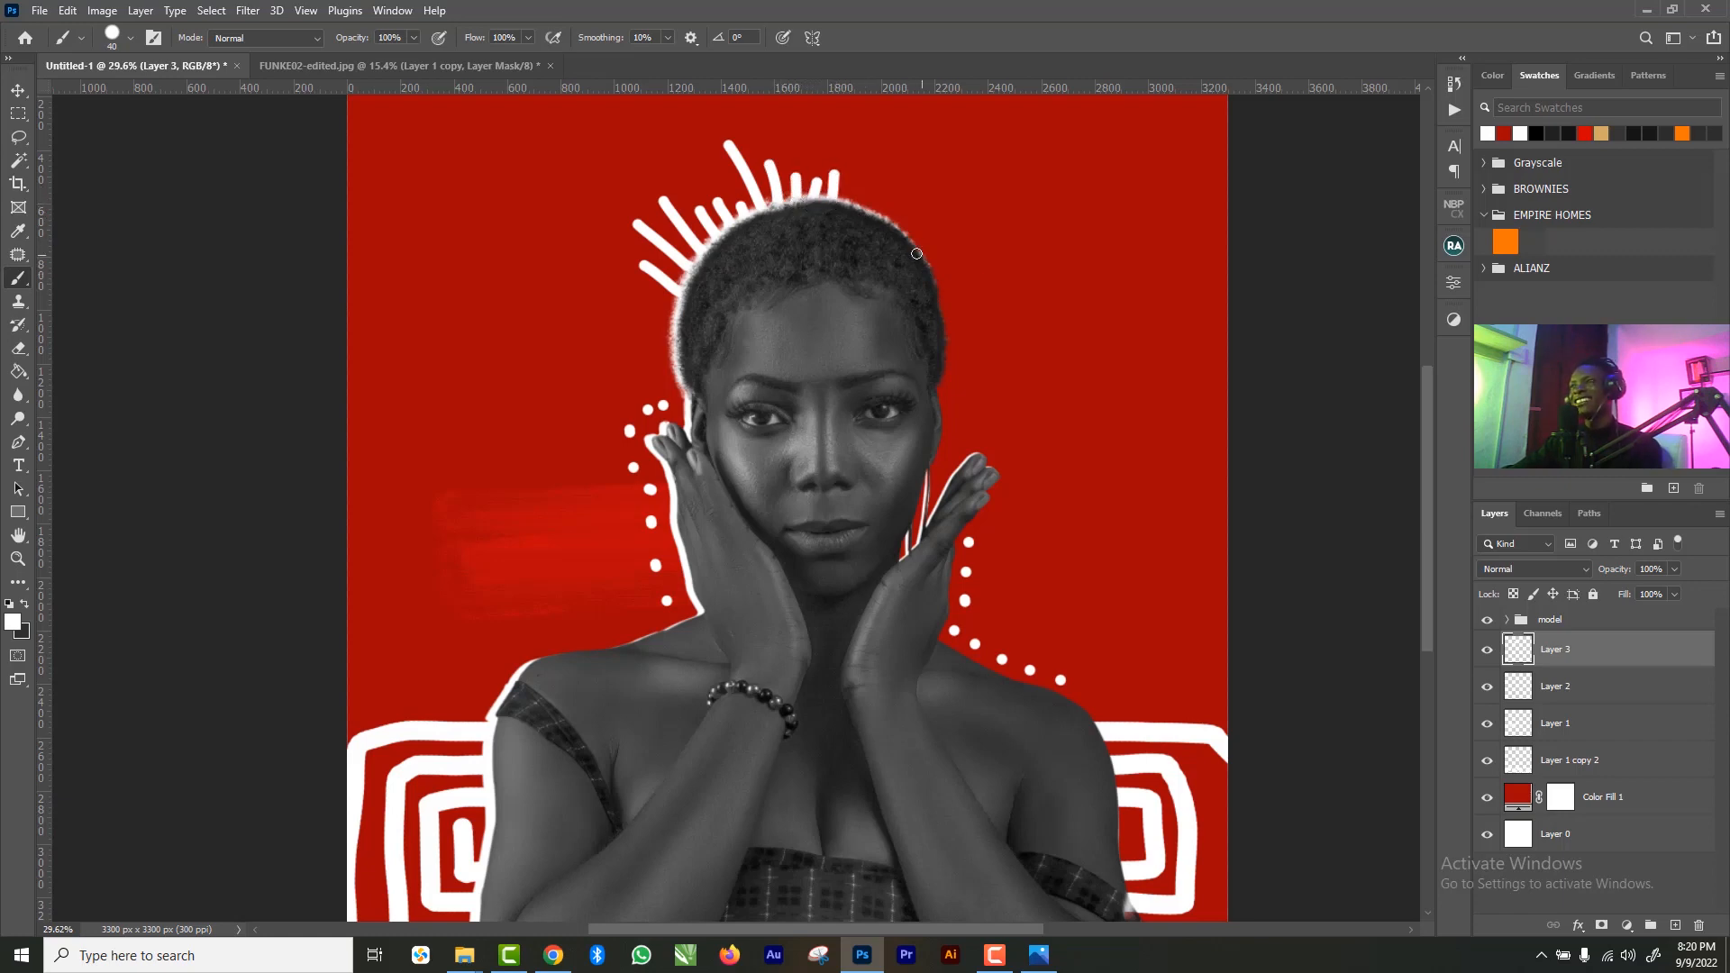
- Paint matching white rays along the other side of her head and trim the longest ray's tip with a 100 px eraser
{"action": "mouse_move", "coordinate": [909, 236]}
{"action": "left_mouse_down"}
{"action": "mouse_move", "coordinate": [929, 223]}
{"action": "mouse_move", "coordinate": [982, 242]}
{"action": "mouse_move", "coordinate": [963, 276]}
{"action": "left_mouse_up"}
{"action": "mouse_move", "coordinate": [942, 305]}
{"action": "left_mouse_down"}
{"action": "mouse_move", "coordinate": [966, 298]}
{"action": "mouse_move", "coordinate": [965, 334]}
{"action": "mouse_move", "coordinate": [1023, 342]}
{"action": "left_mouse_up"}
{"action": "mouse_move", "coordinate": [938, 377]}
{"action": "left_mouse_down"}
{"action": "mouse_move", "coordinate": [962, 372]}
{"action": "mouse_move", "coordinate": [994, 413]}
{"action": "left_mouse_up"}
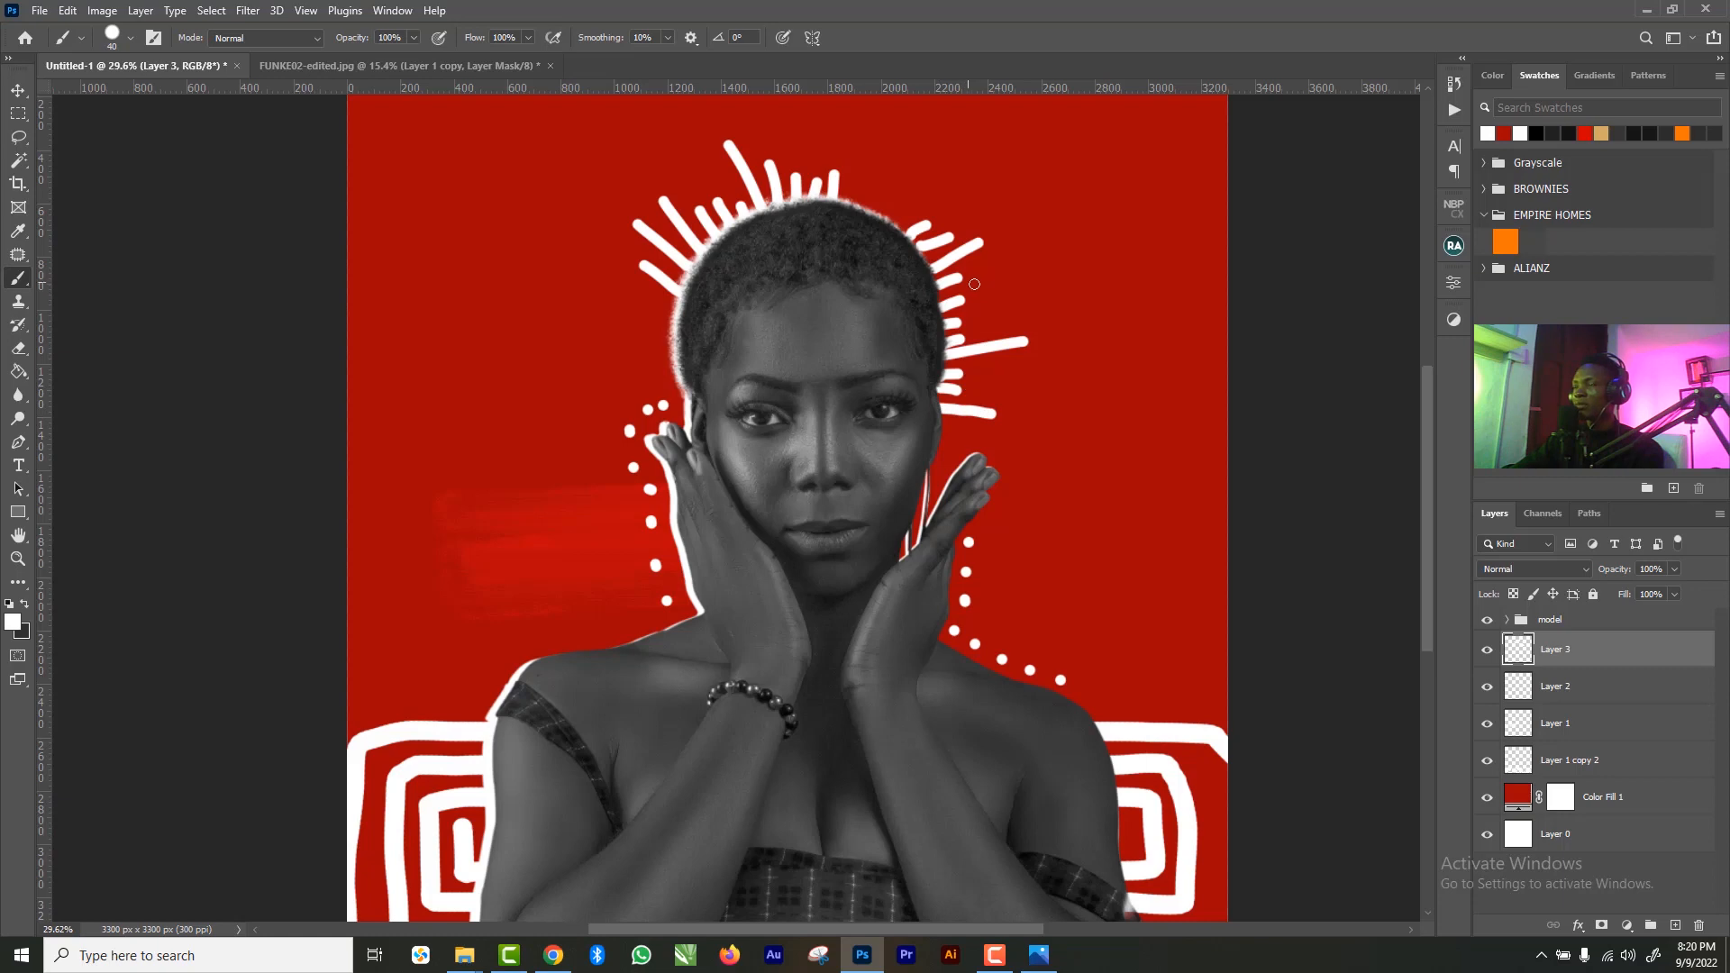
{"action": "key", "text": "e"}
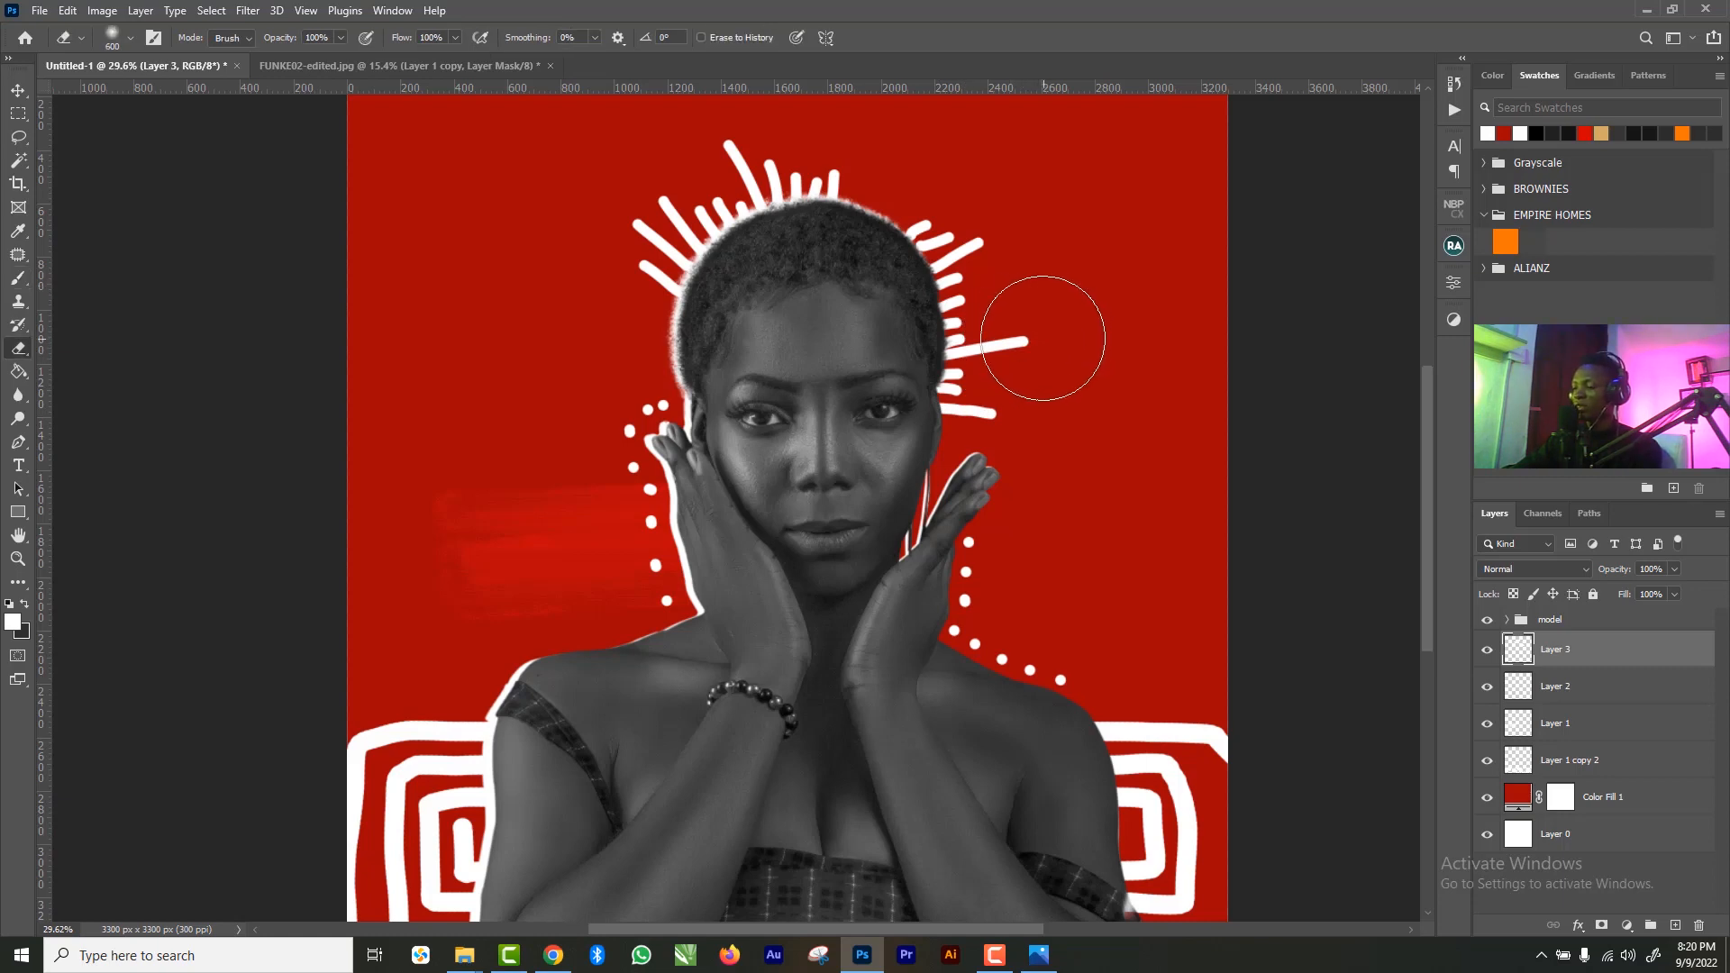
{"action": "key", "text": "bracketleft"}
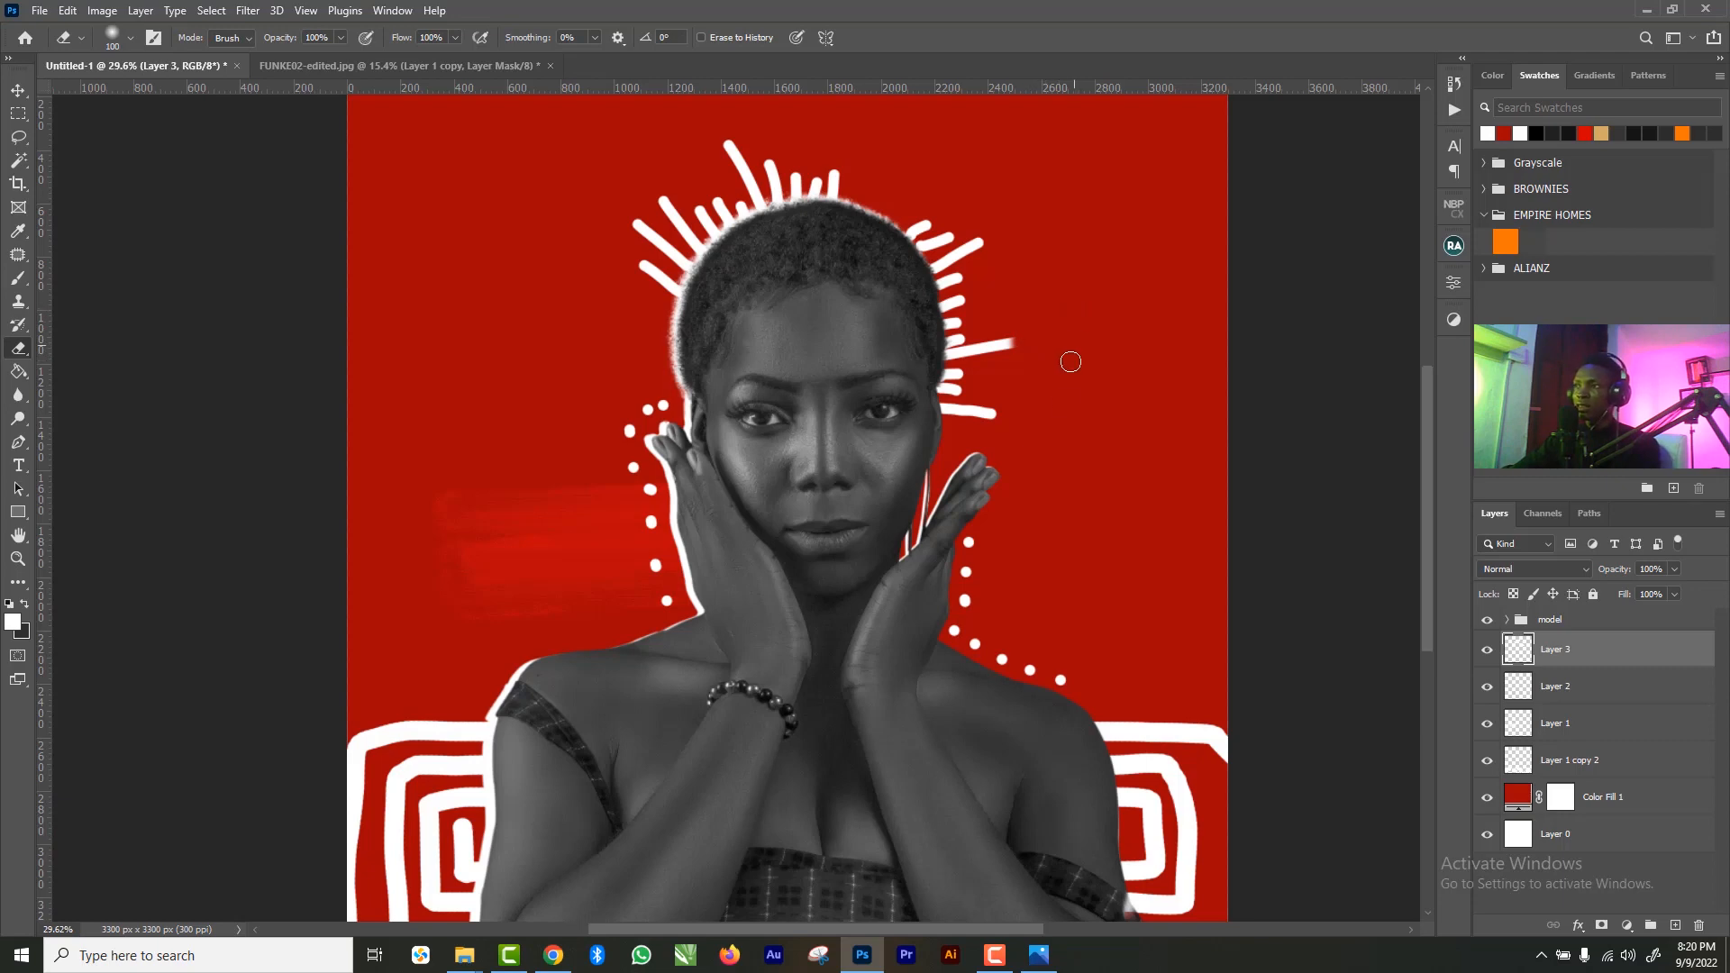
- On a new layer, paint a white vertical branch motif on one side of her and a slanted row of white crosses over the textured stroke
{"action": "key", "text": "z"}
{"action": "left_click_drag", "start_coordinate": [890, 459], "coordinate": [788, 428]}
{"action": "left_click", "coordinate": [1676, 925]}
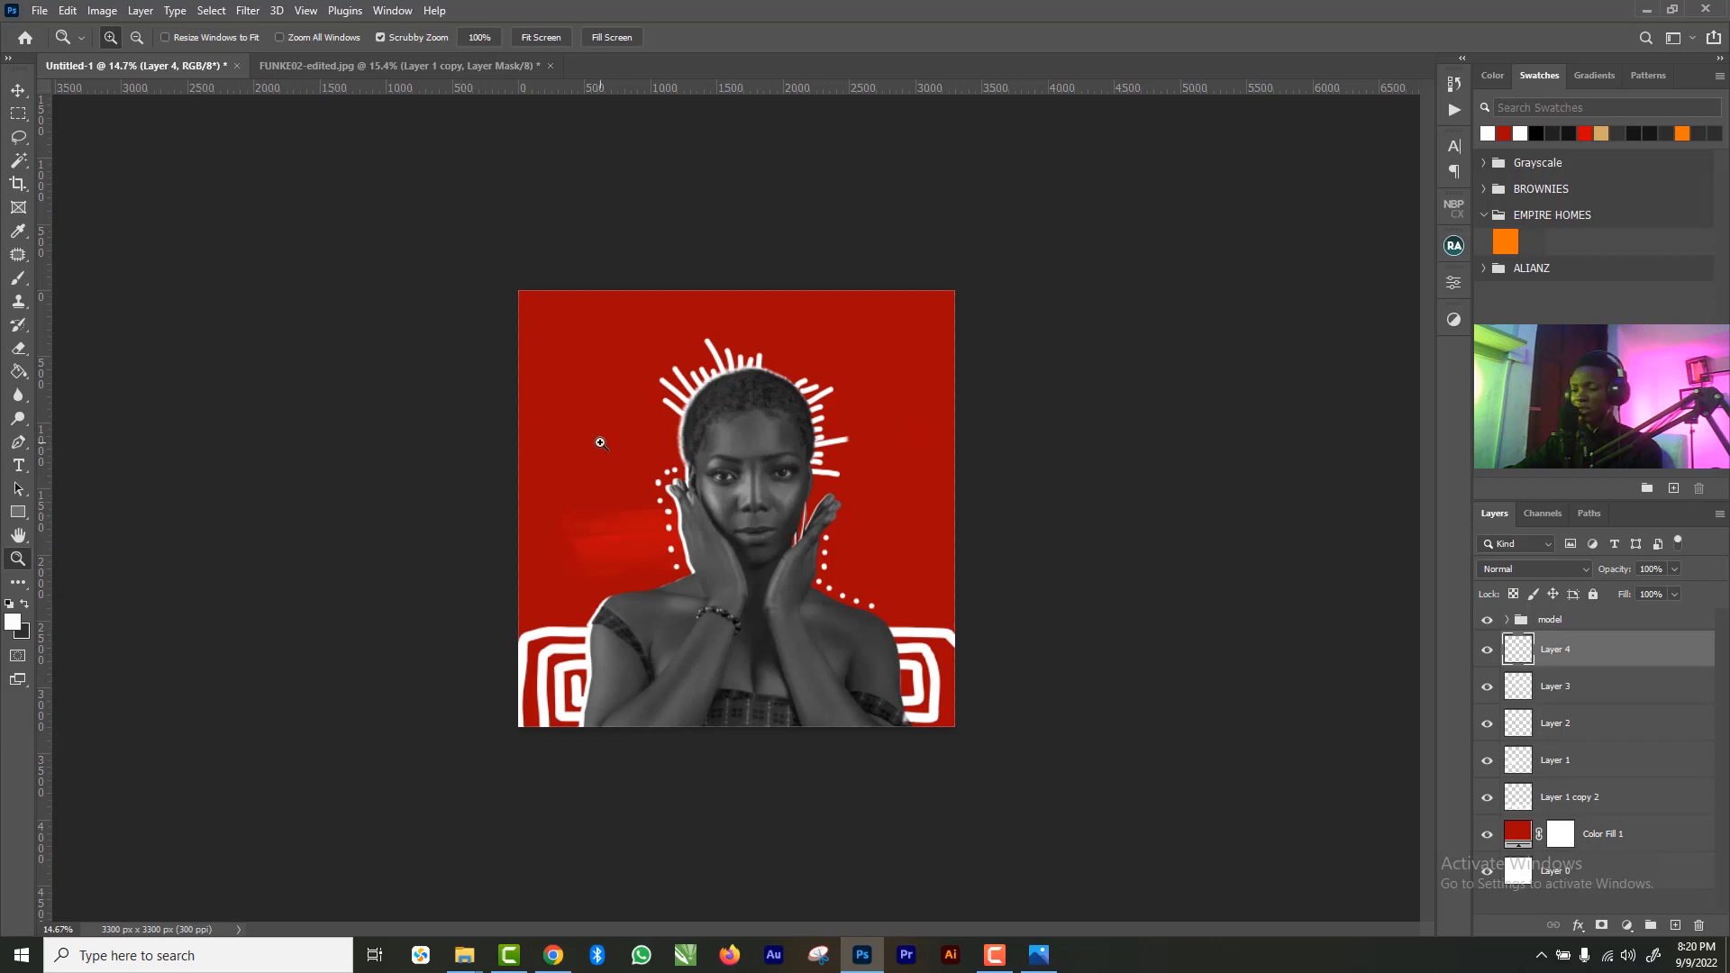
{"action": "key", "text": "b"}
{"action": "key", "text": "z"}
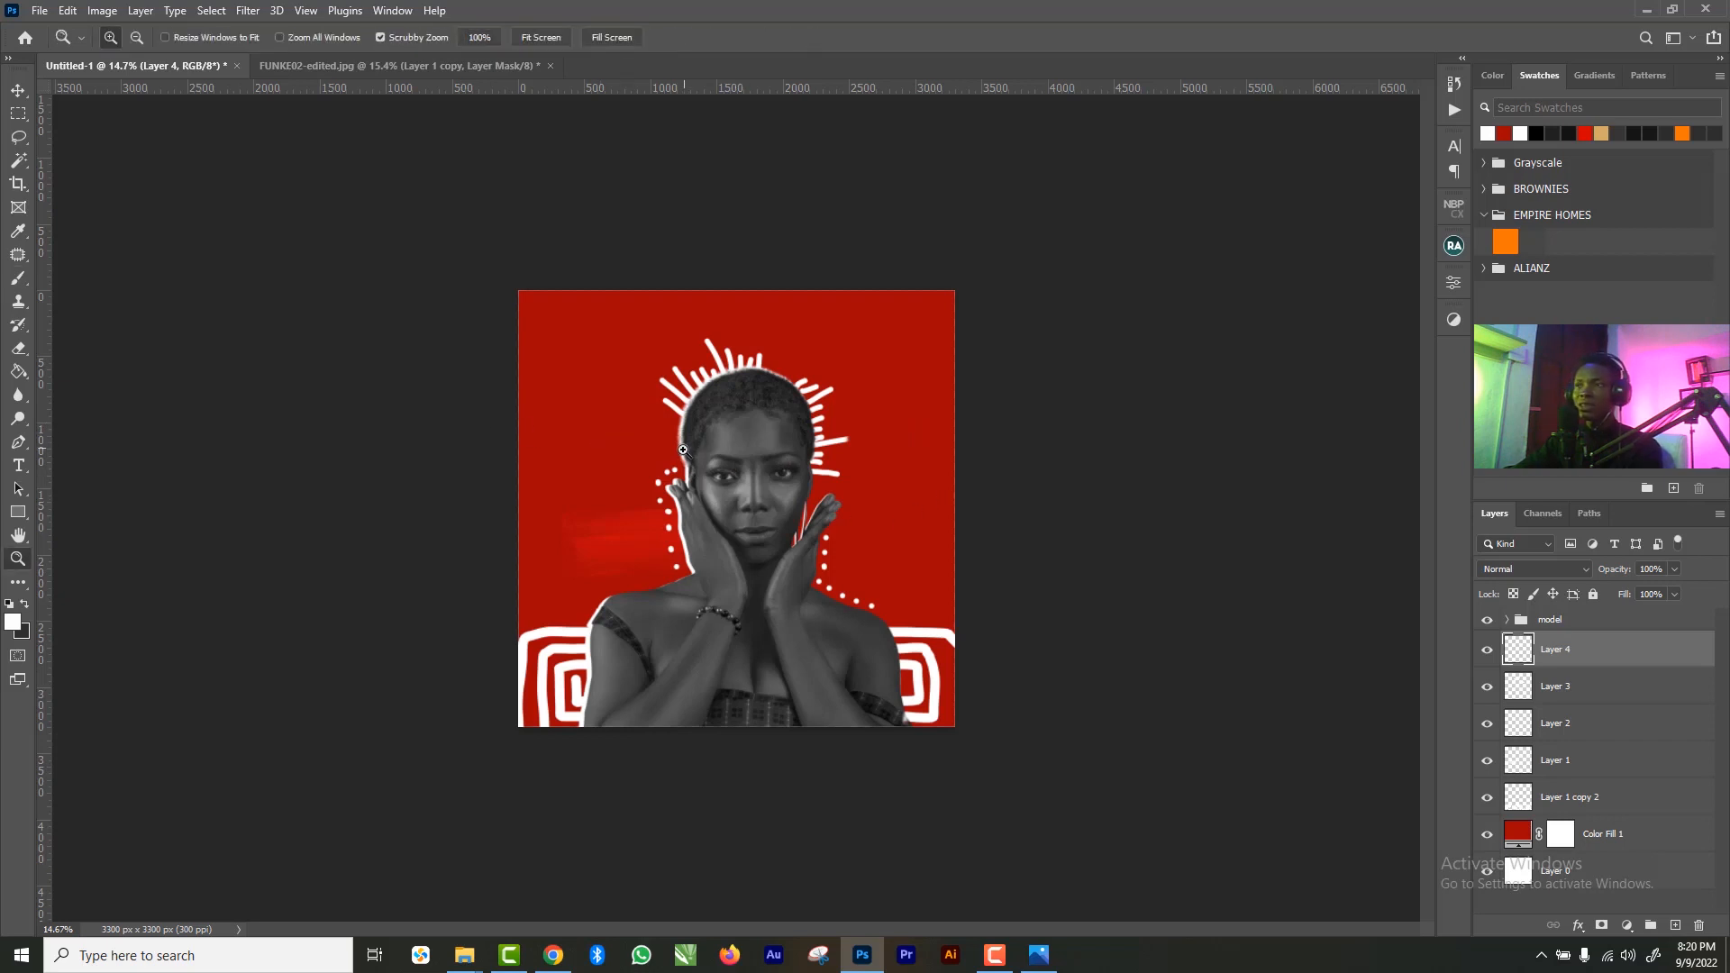
{"action": "left_click_drag", "start_coordinate": [690, 449], "coordinate": [943, 454]}
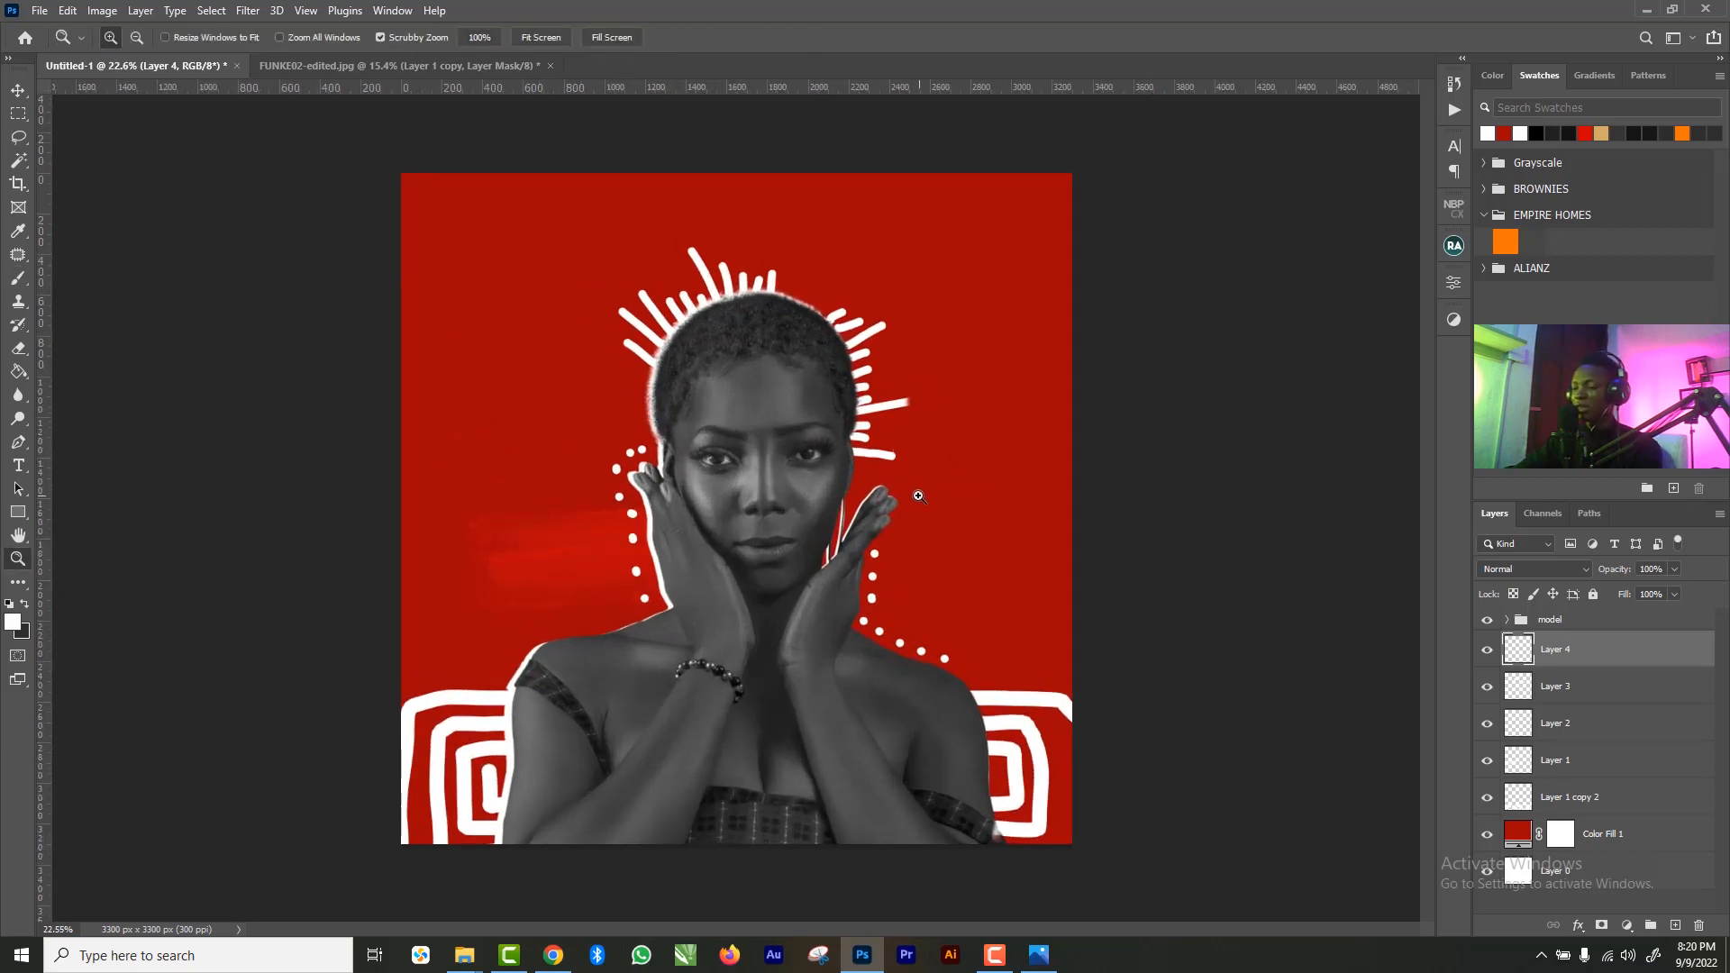
{"action": "key", "text": "b"}
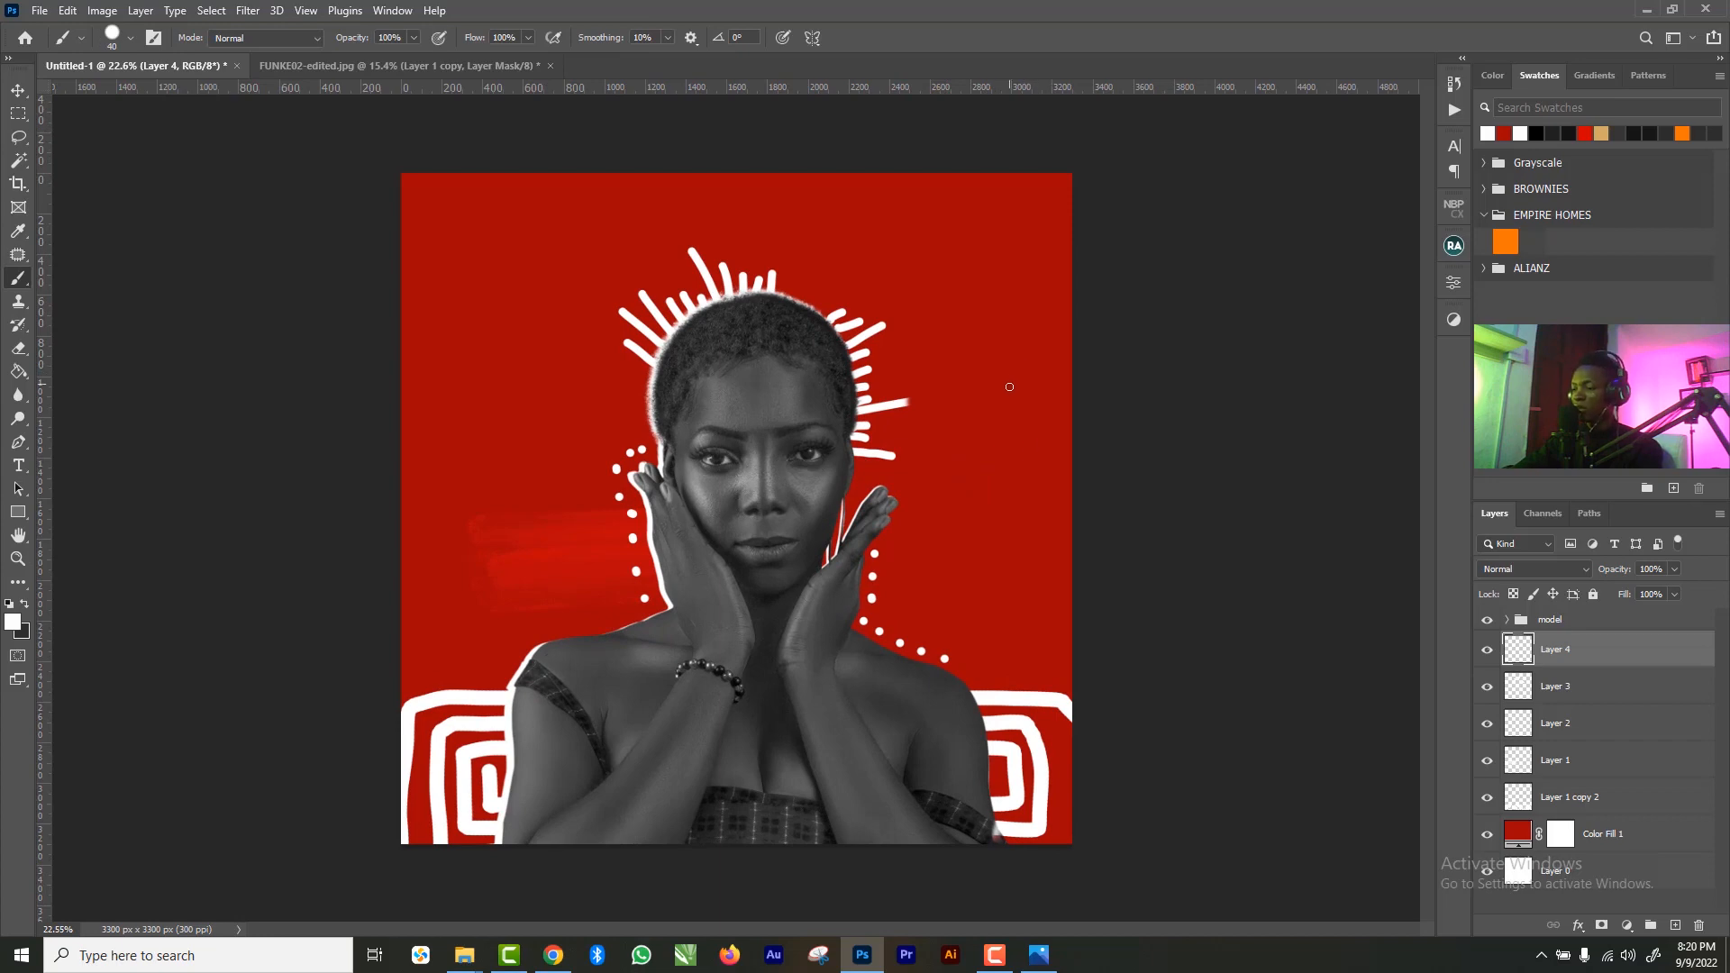
{"action": "left_click_drag", "start_coordinate": [1006, 421], "coordinate": [998, 550]}
{"action": "left_click_drag", "start_coordinate": [995, 433], "coordinate": [1006, 423]}
{"action": "left_click_drag", "start_coordinate": [1021, 432], "coordinate": [1008, 441]}
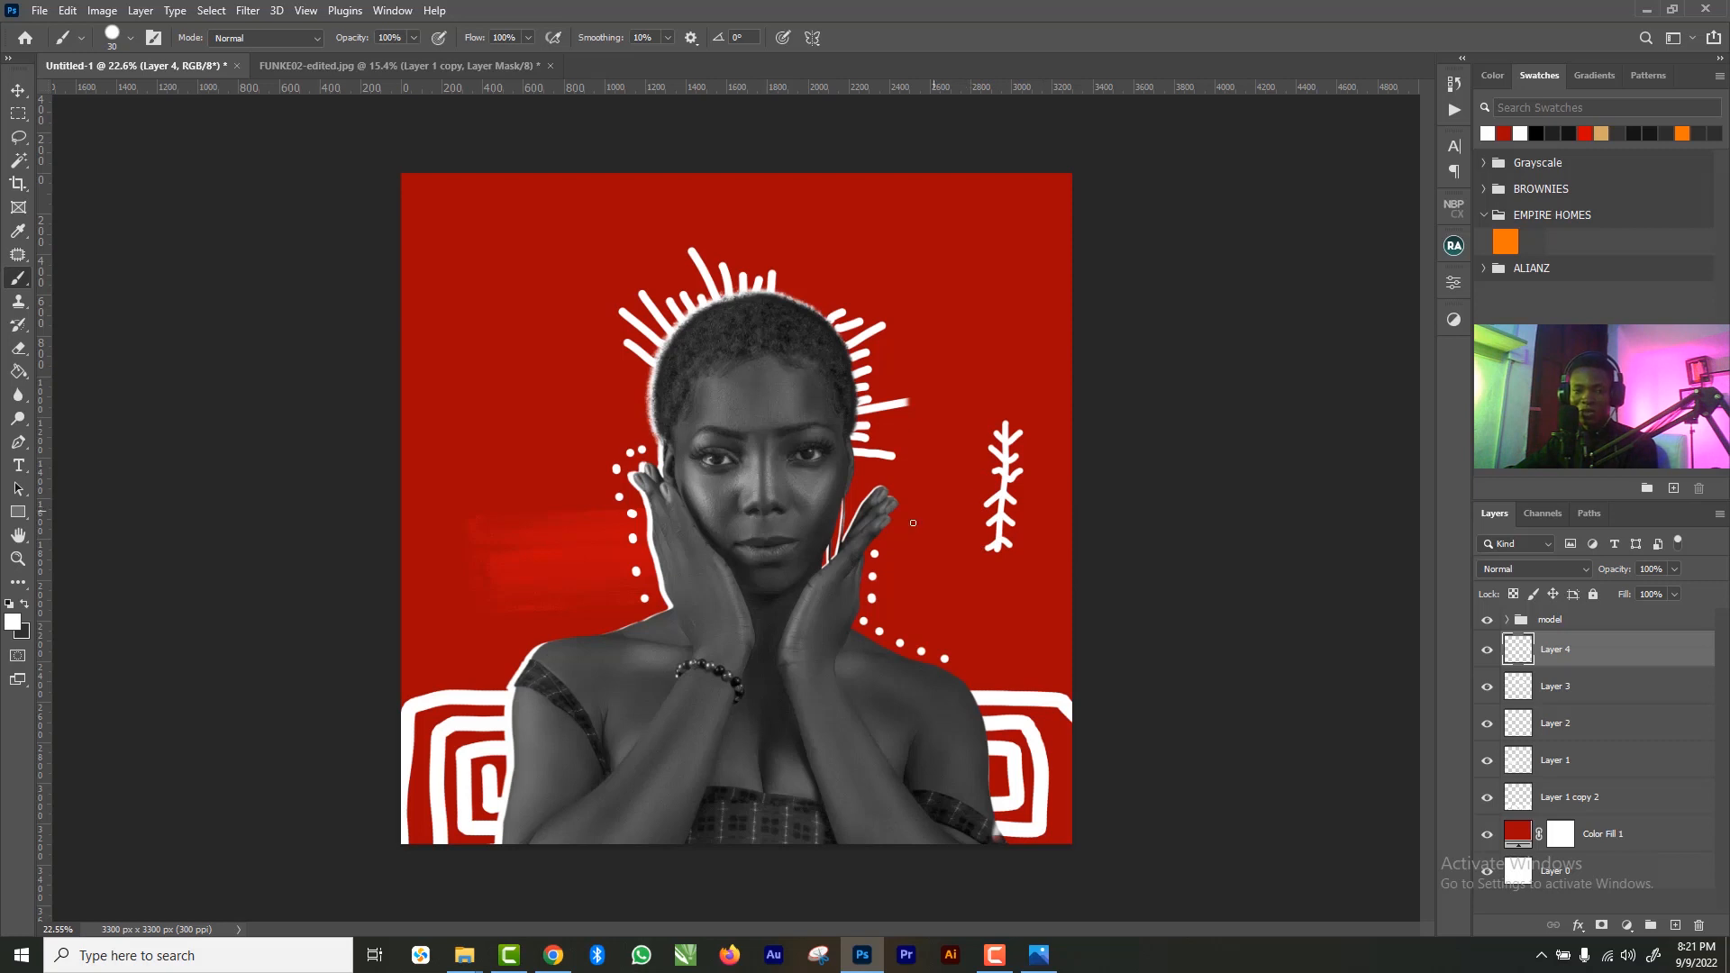
{"action": "mouse_move", "coordinate": [475, 588]}
{"action": "left_mouse_down"}
{"action": "mouse_move", "coordinate": [500, 586]}
{"action": "mouse_move", "coordinate": [473, 606]}
{"action": "mouse_move", "coordinate": [590, 546]}
{"action": "left_mouse_up"}
{"action": "left_click_drag", "start_coordinate": [572, 548], "coordinate": [585, 566]}
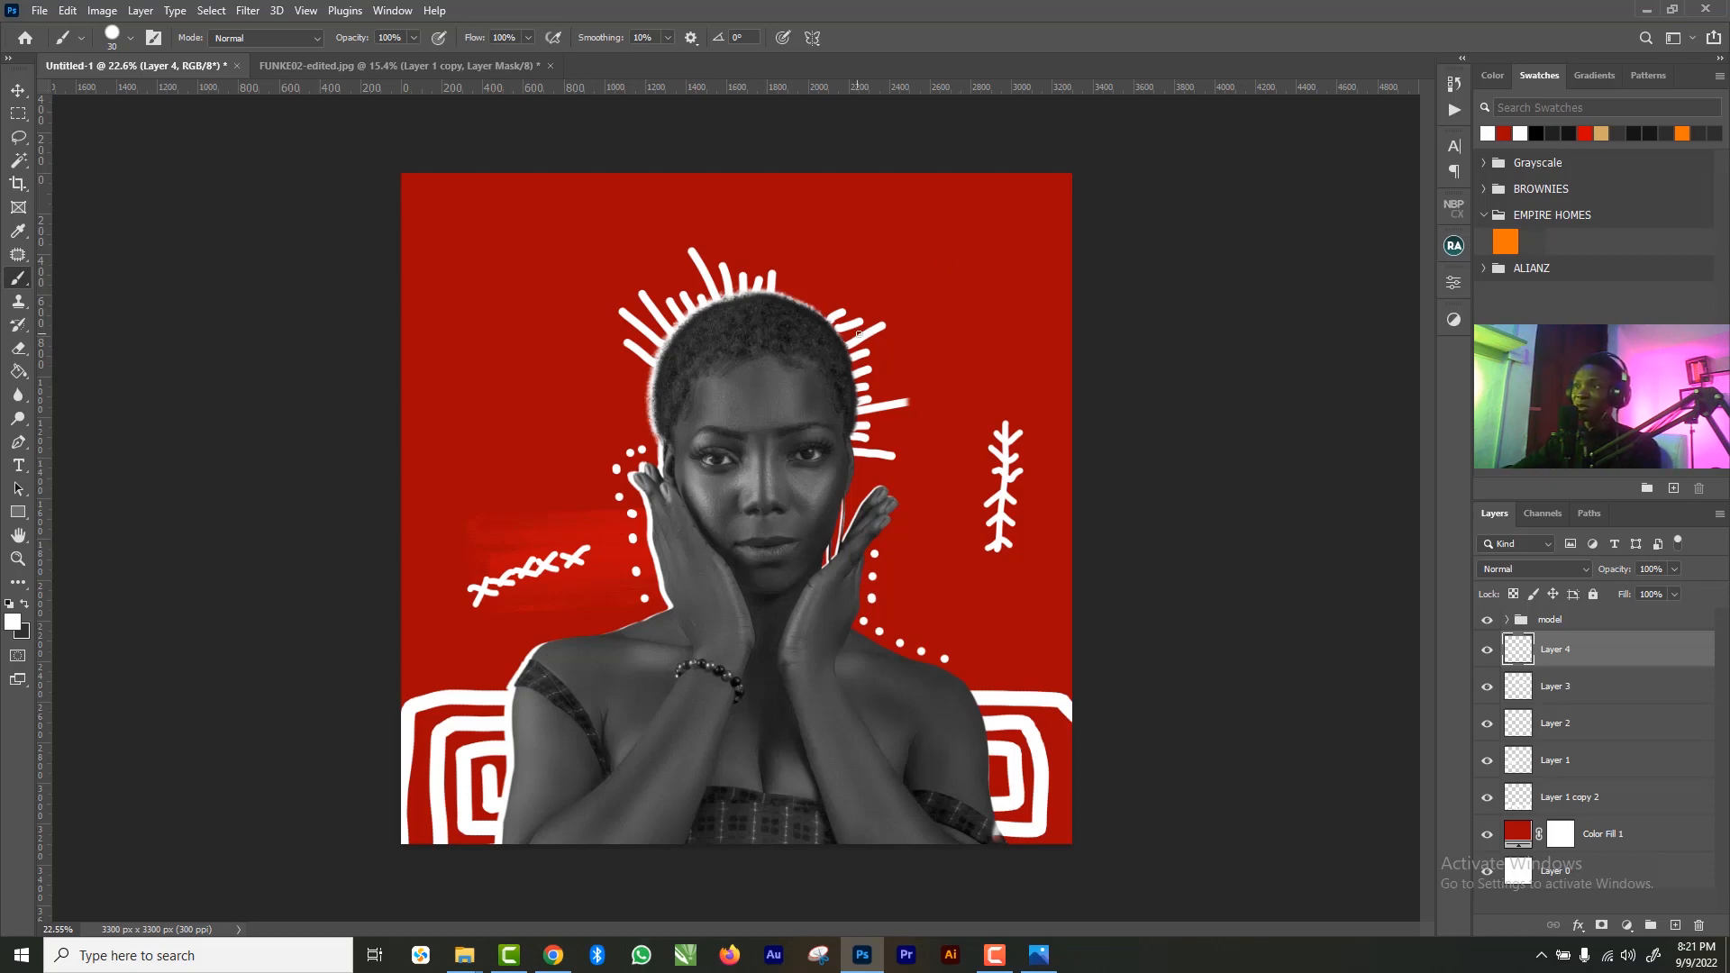
- Add a new layer and paint thin wavy lines from her shoulder to her raised hand and from her hair toward the canvas's upper corner
{"action": "left_click", "coordinate": [1675, 926]}
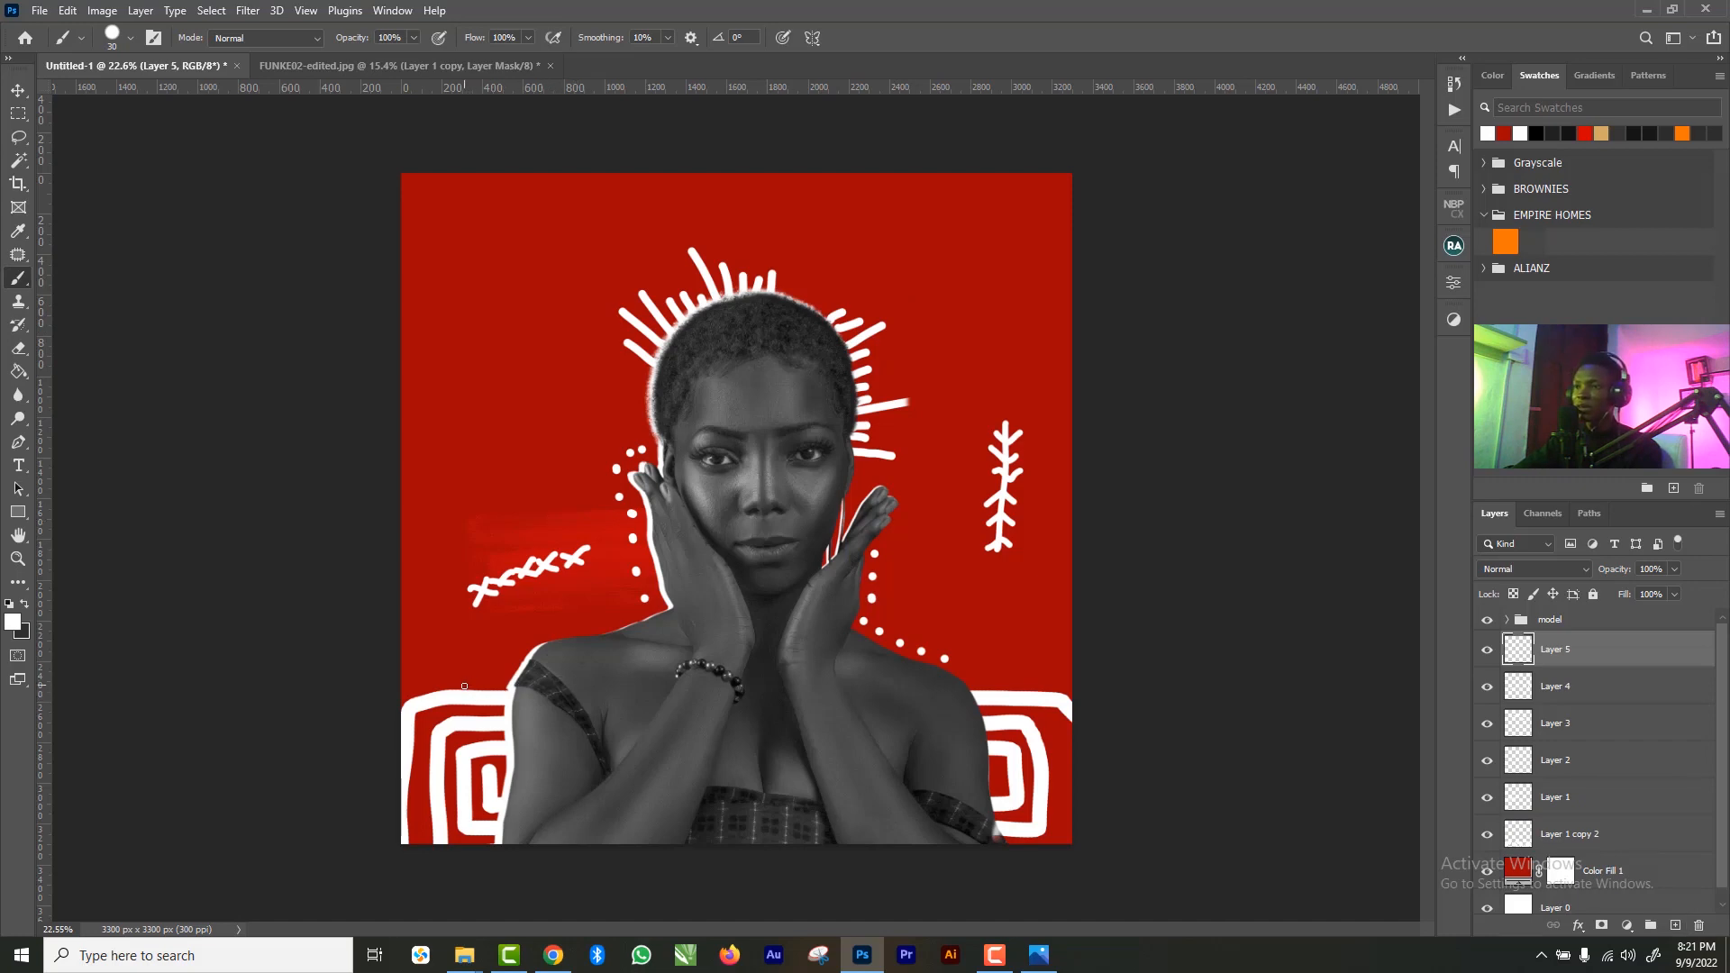
{"action": "mouse_move", "coordinate": [472, 676]}
{"action": "left_mouse_down"}
{"action": "mouse_move", "coordinate": [572, 589]}
{"action": "mouse_move", "coordinate": [630, 493]}
{"action": "left_mouse_up"}
{"action": "left_click_drag", "start_coordinate": [854, 341], "coordinate": [1056, 225]}
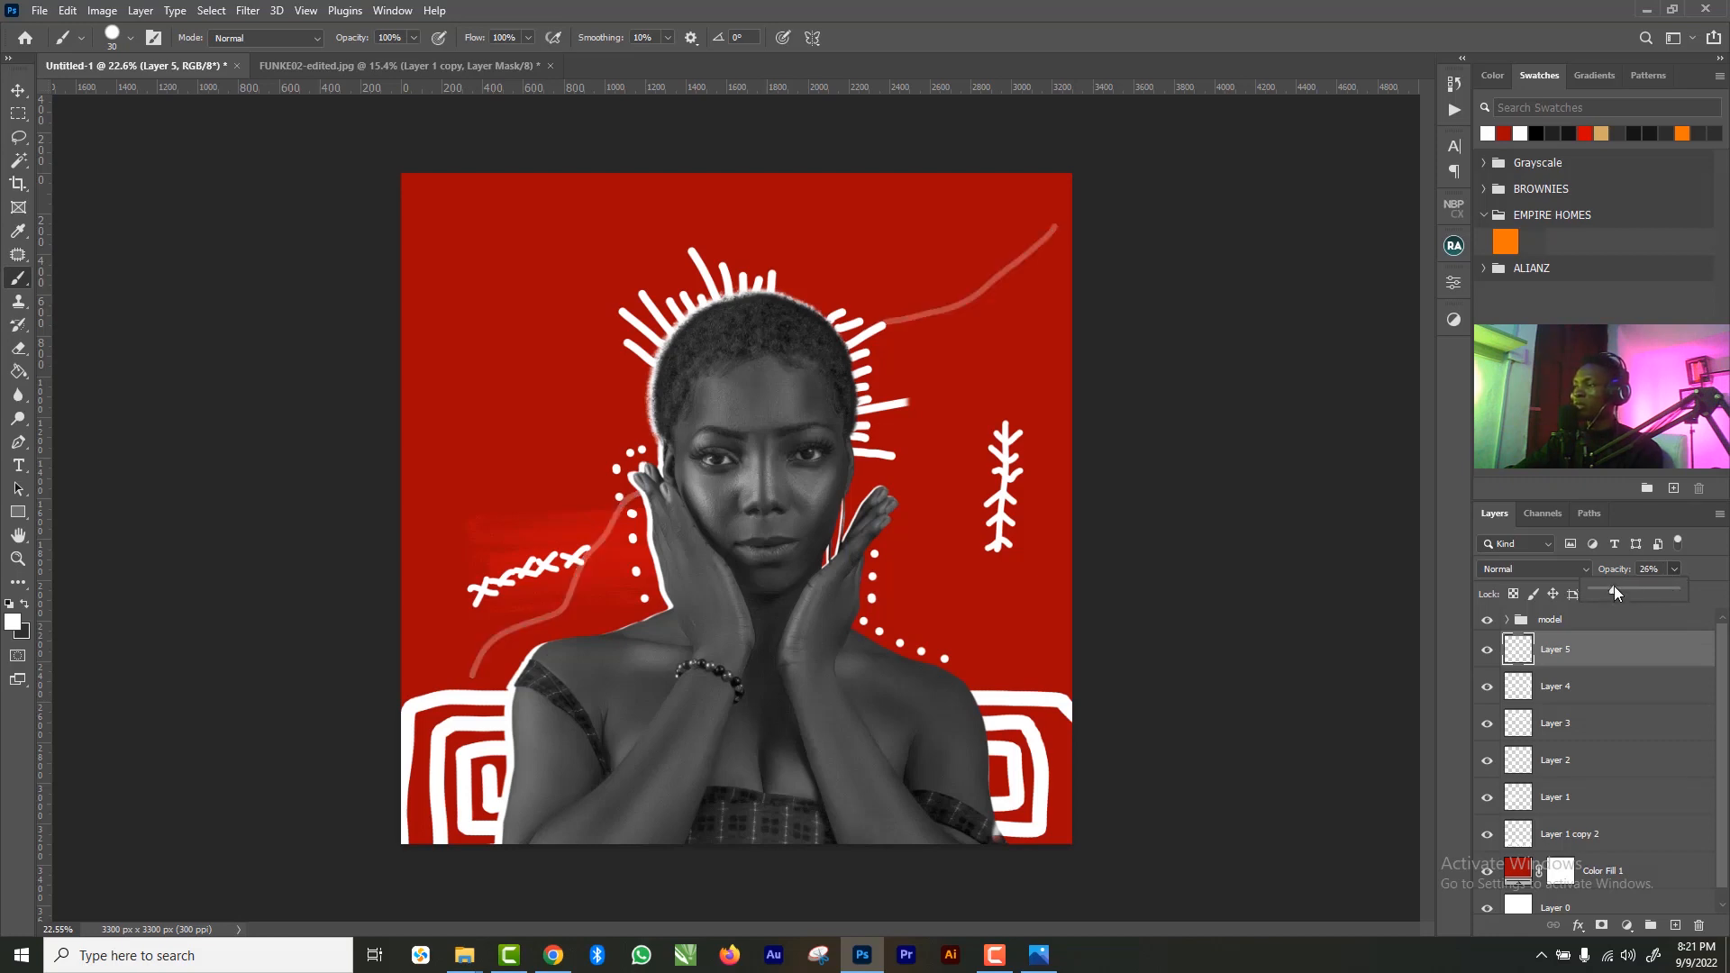
- Set the wavy line layer's blend mode to Overlay and its opacity to 27%
{"action": "left_click", "coordinate": [1531, 569]}
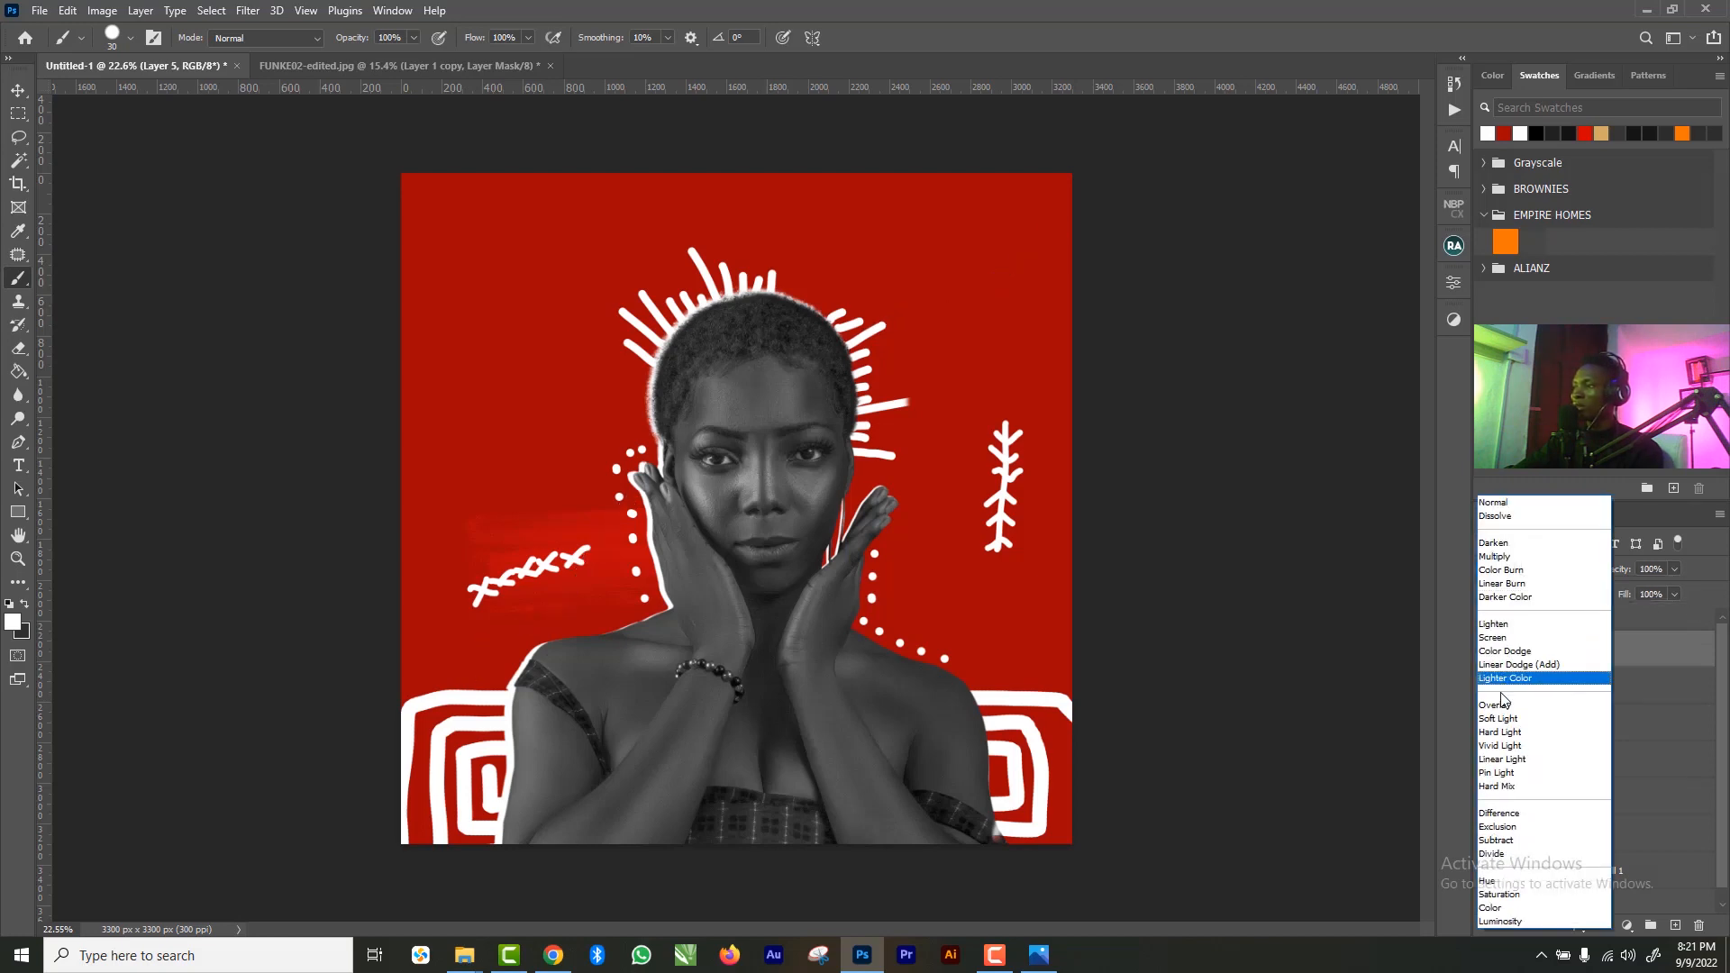
{"action": "left_click", "coordinate": [1550, 696]}
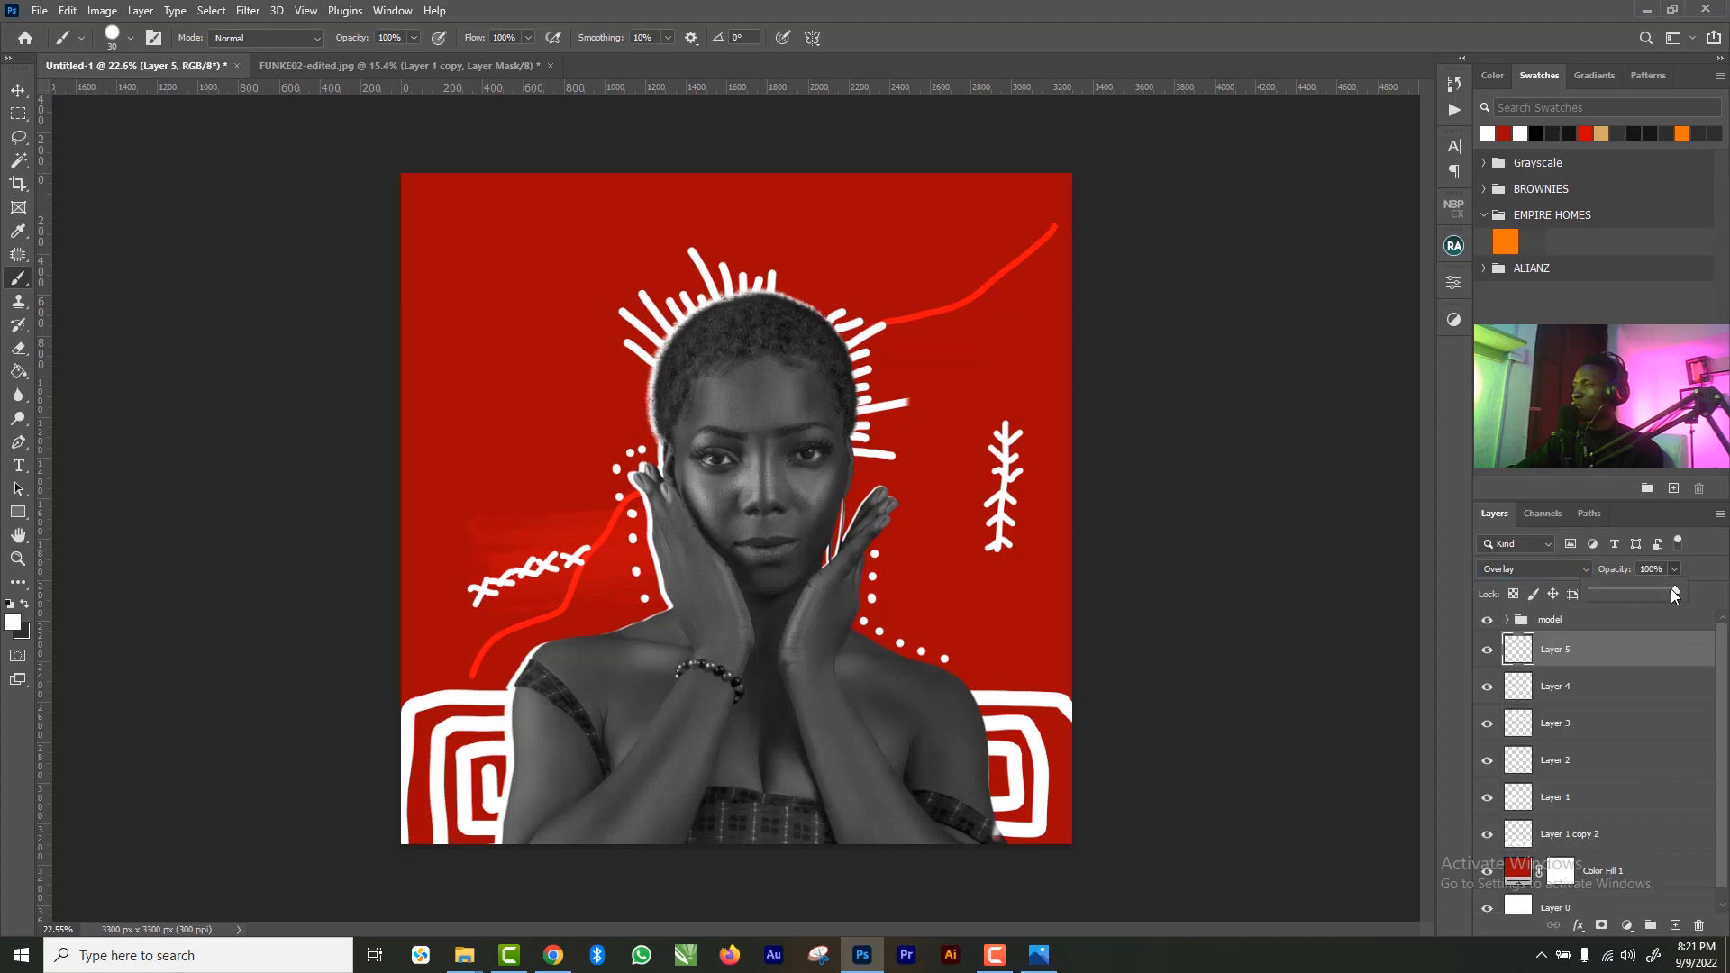
{"action": "left_click_drag", "start_coordinate": [1609, 592], "coordinate": [1615, 589]}
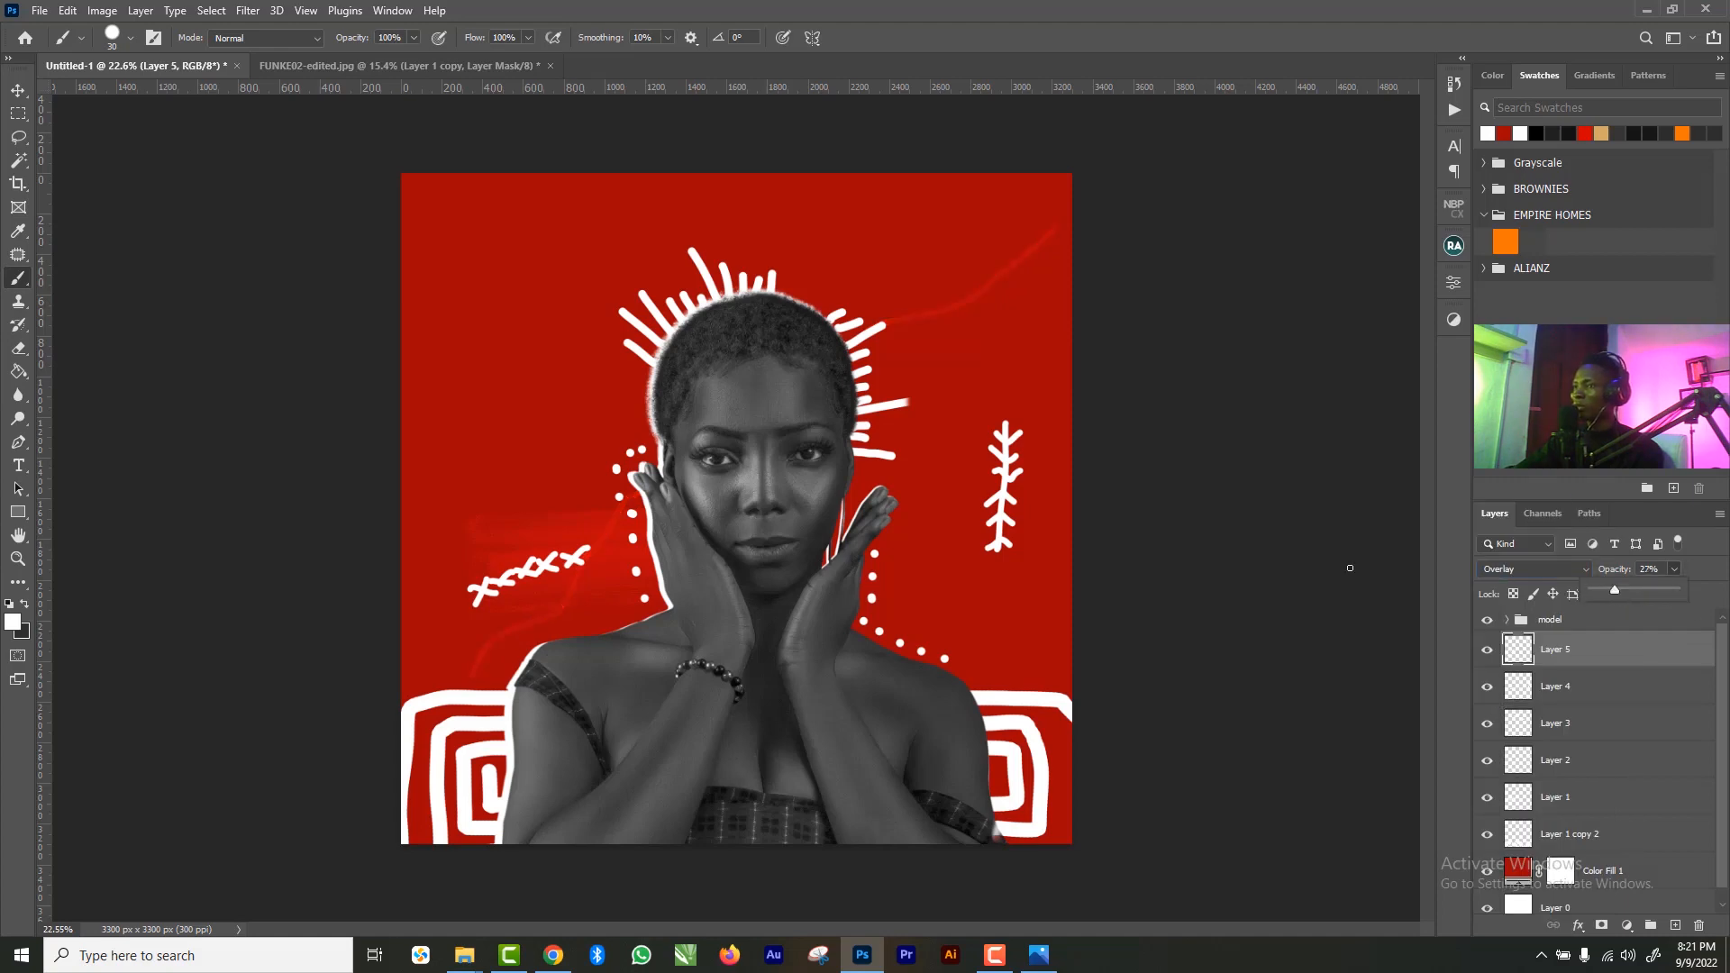
- Add the text "Golden Melanin" on two lines in the empty red area beside her head and select all of it
{"action": "key", "text": "z"}
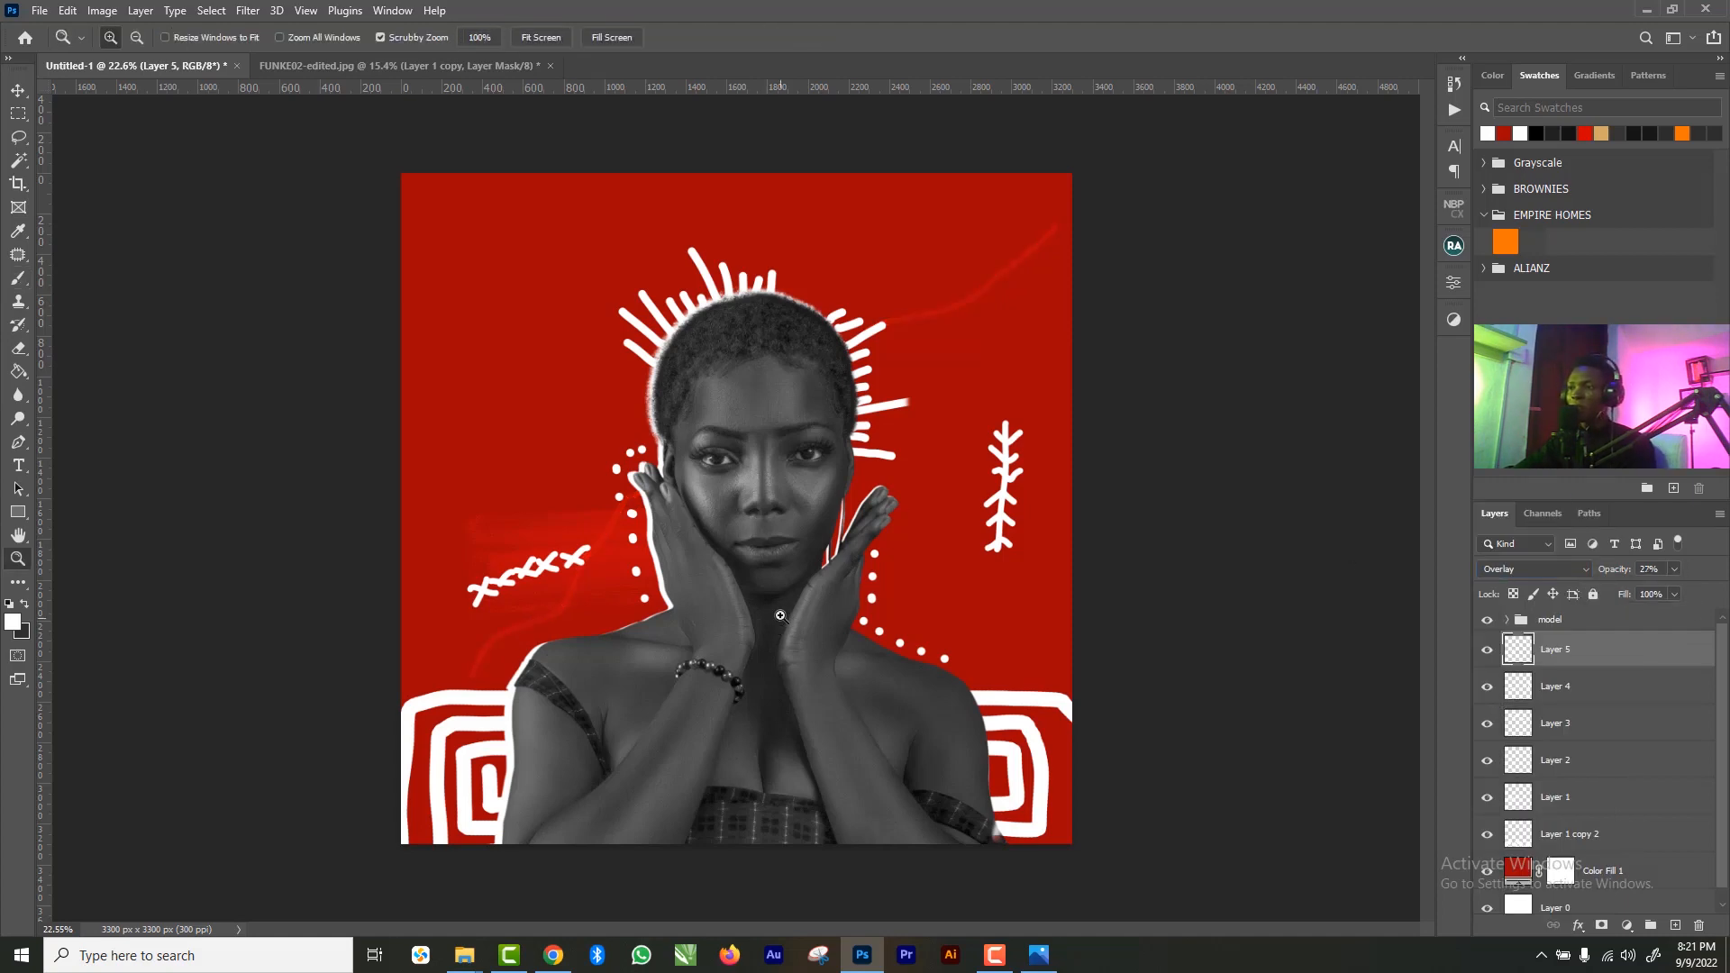
{"action": "mouse_move", "coordinate": [780, 615]}
{"action": "left_mouse_down"}
{"action": "mouse_move", "coordinate": [712, 485]}
{"action": "mouse_move", "coordinate": [788, 550]}
{"action": "mouse_move", "coordinate": [753, 491]}
{"action": "mouse_move", "coordinate": [800, 526]}
{"action": "left_mouse_up"}
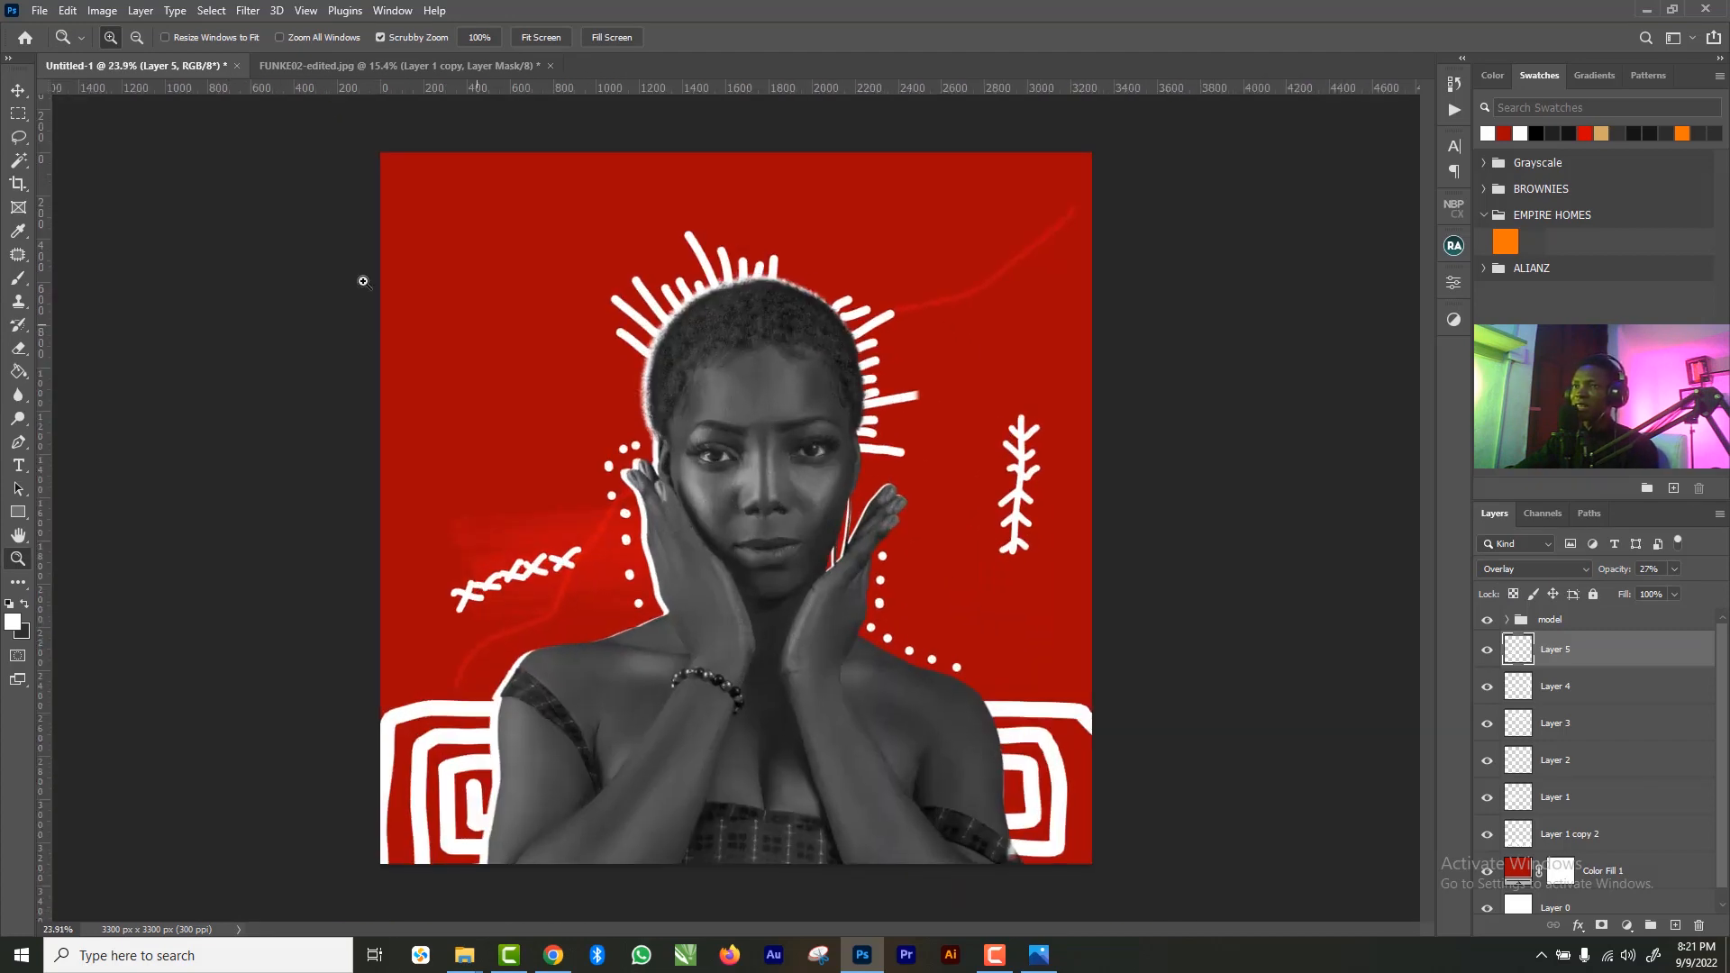
{"action": "left_click", "coordinate": [18, 90]}
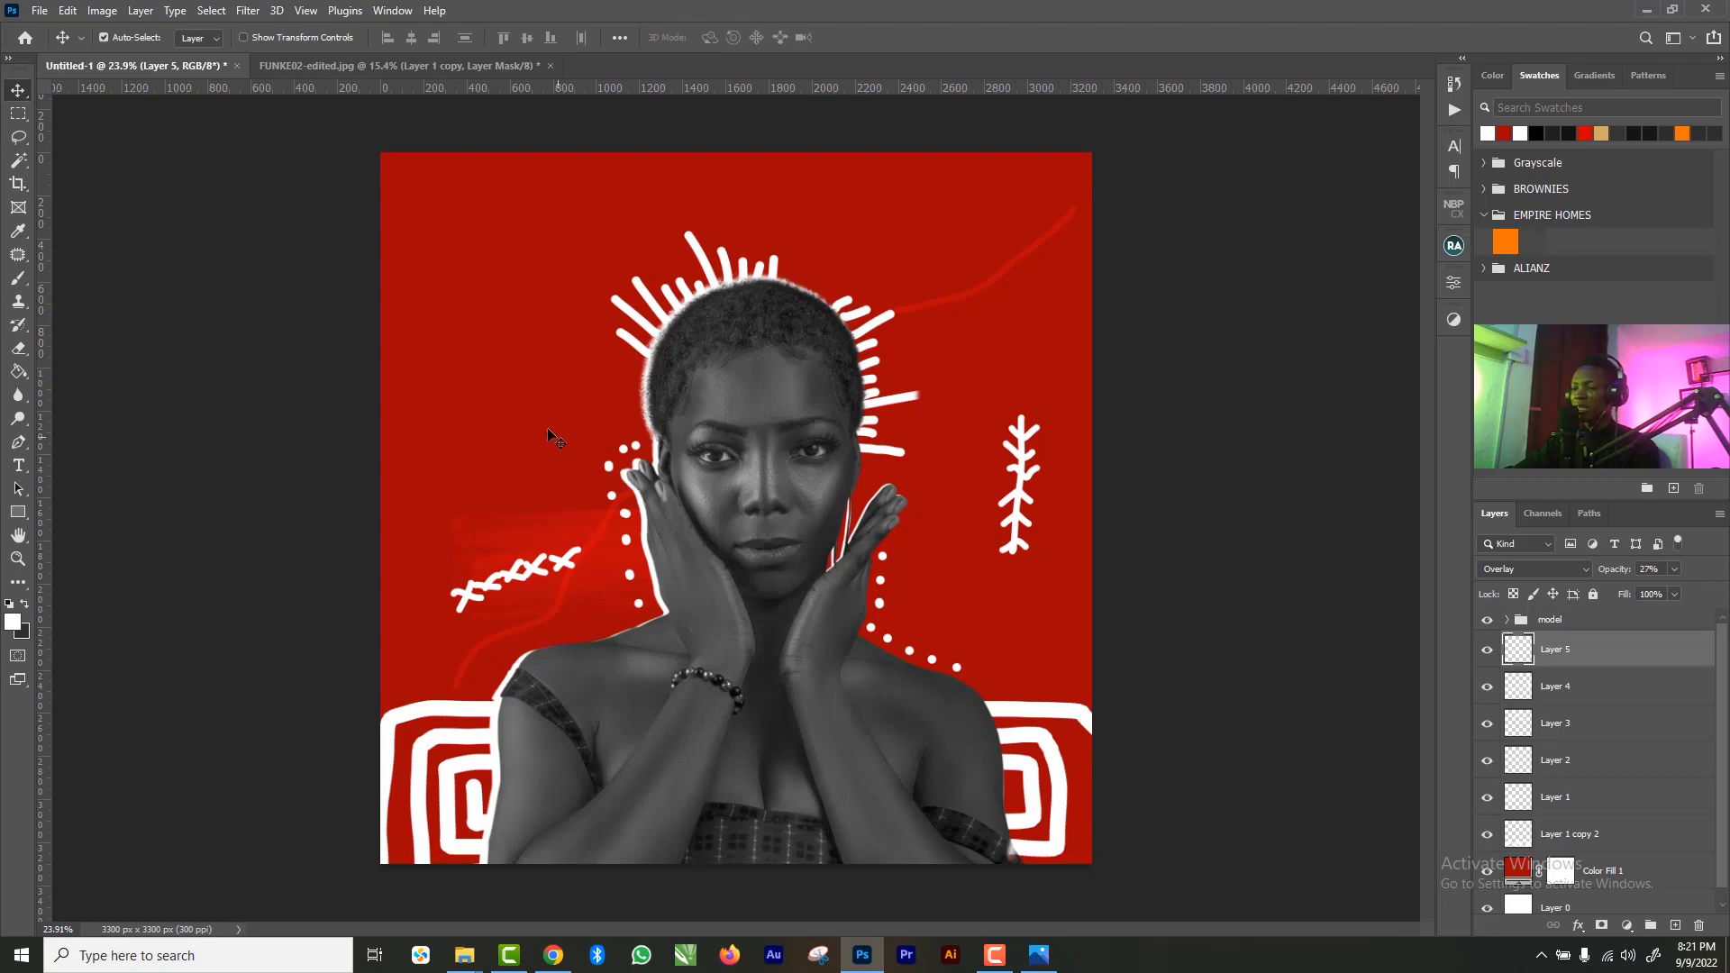
{"action": "key", "text": "t"}
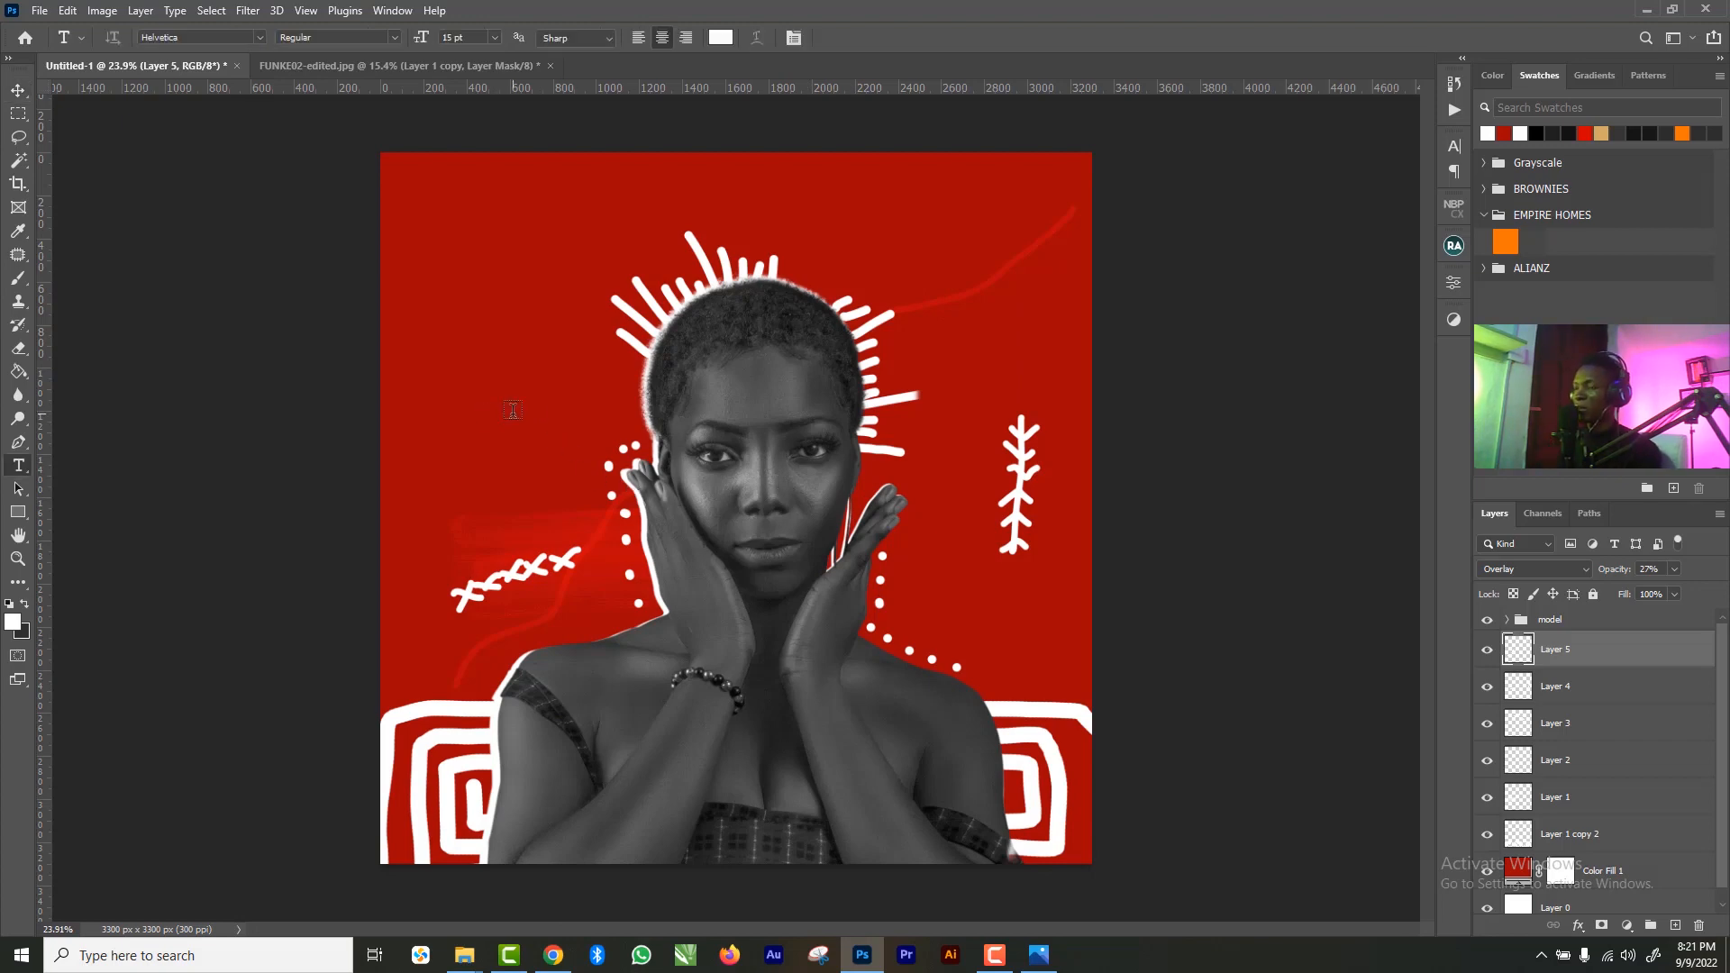
{"action": "left_click", "coordinate": [513, 410]}
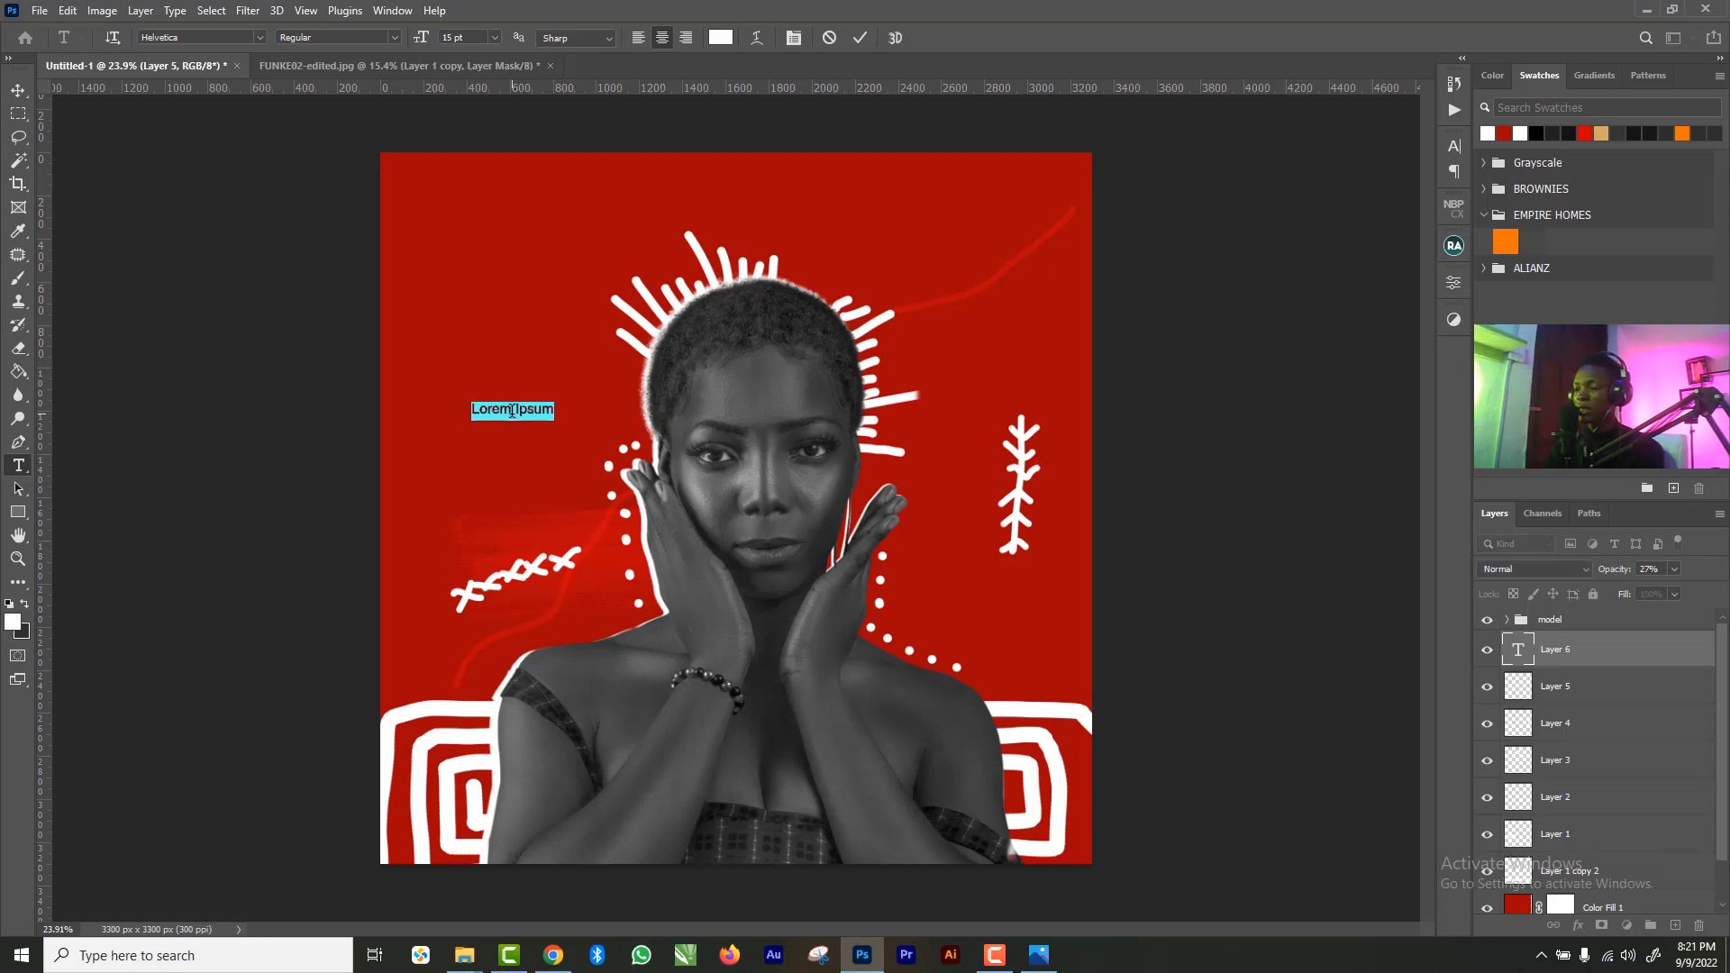
{"action": "type", "text": "Golden "}
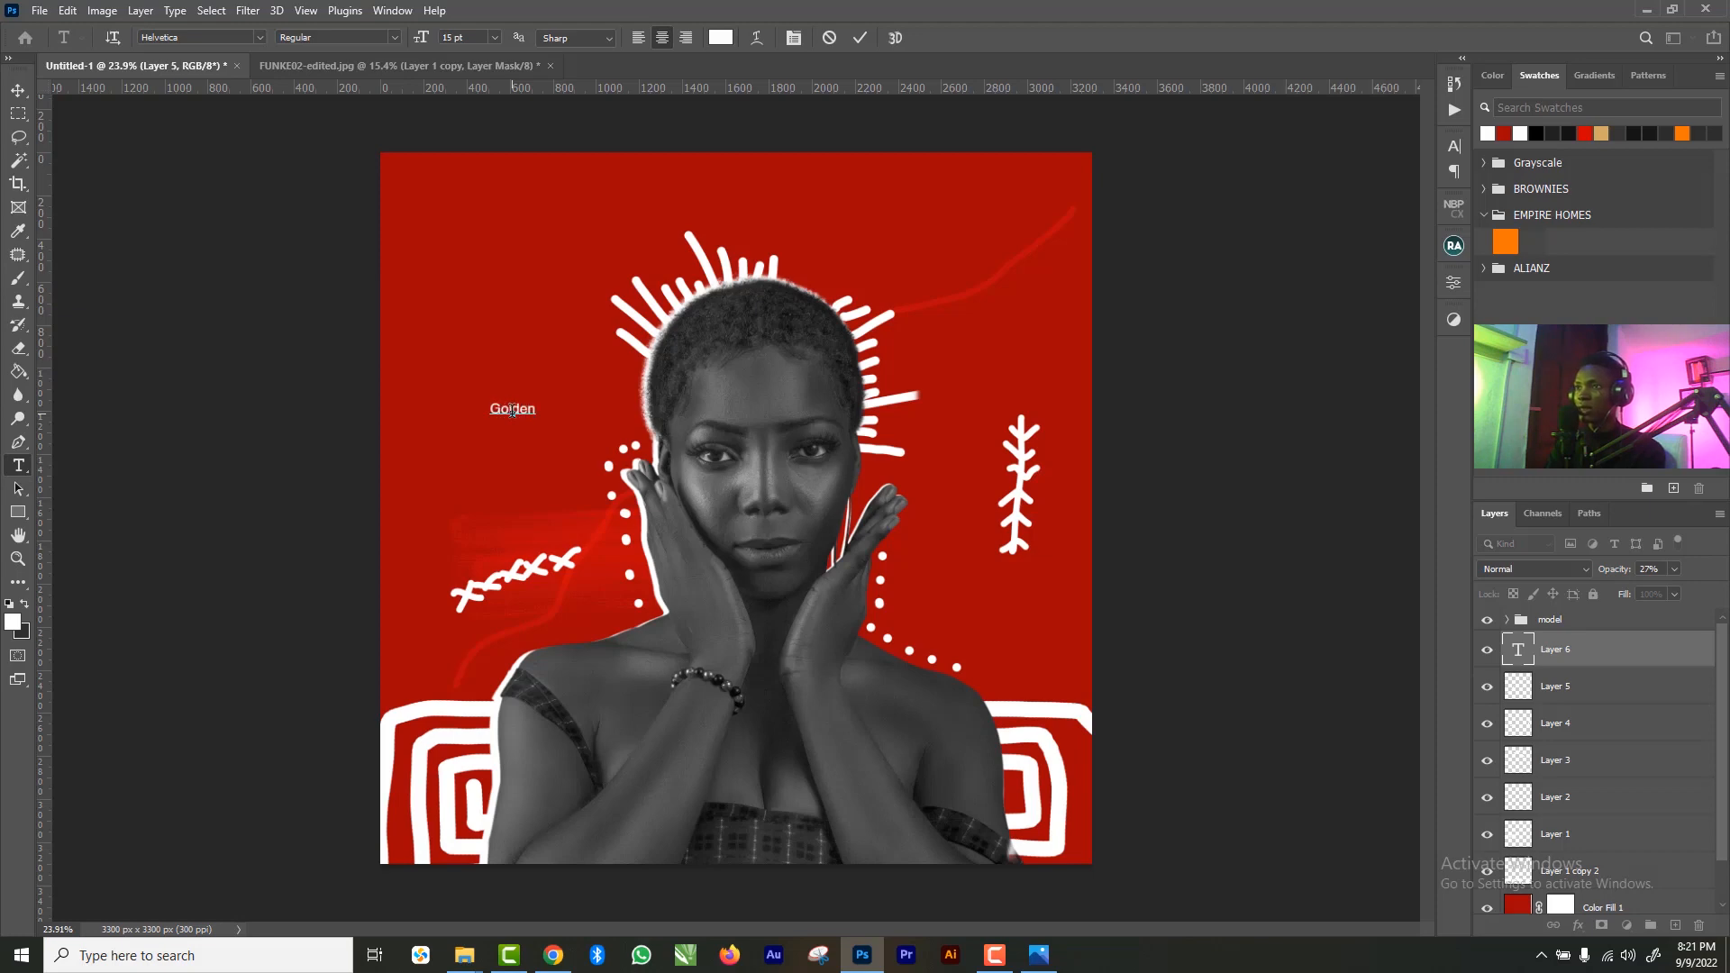
{"action": "type", "text": "Melanin"}
{"action": "key", "text": "ctrl+a"}
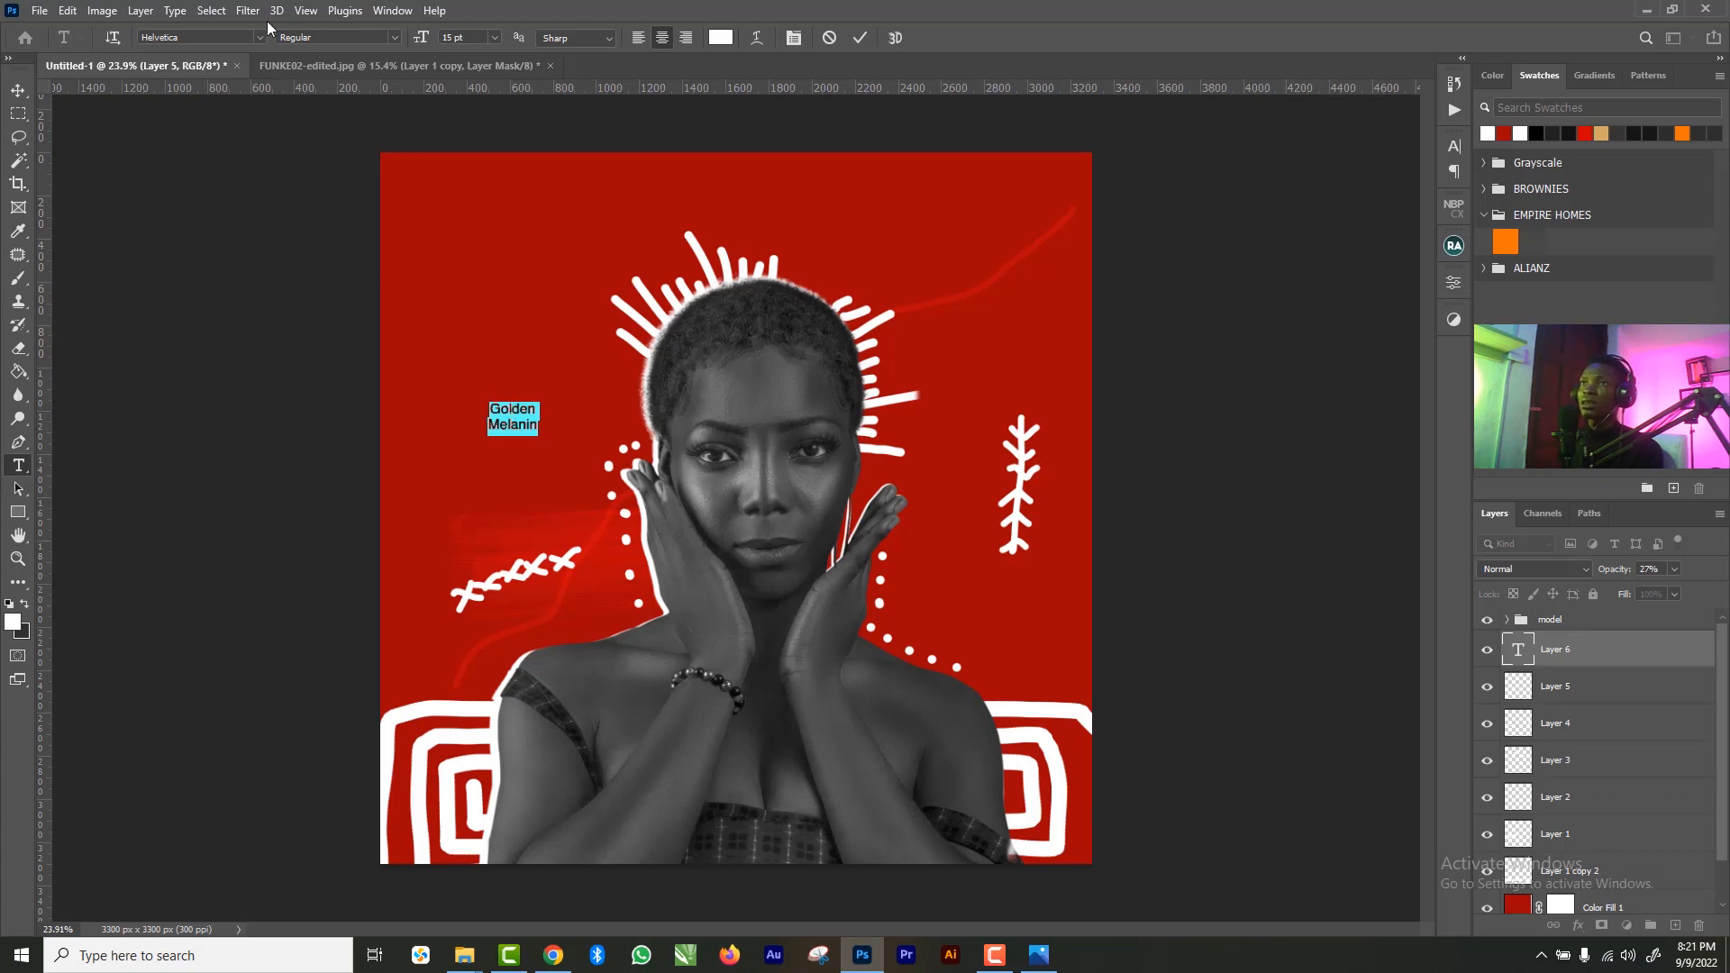
- Set the "Golden Melanin" lettering in the Autograf PERSONAL USE ONLY font at 116 pt with 83 pt leading
{"action": "left_click", "coordinate": [260, 40]}
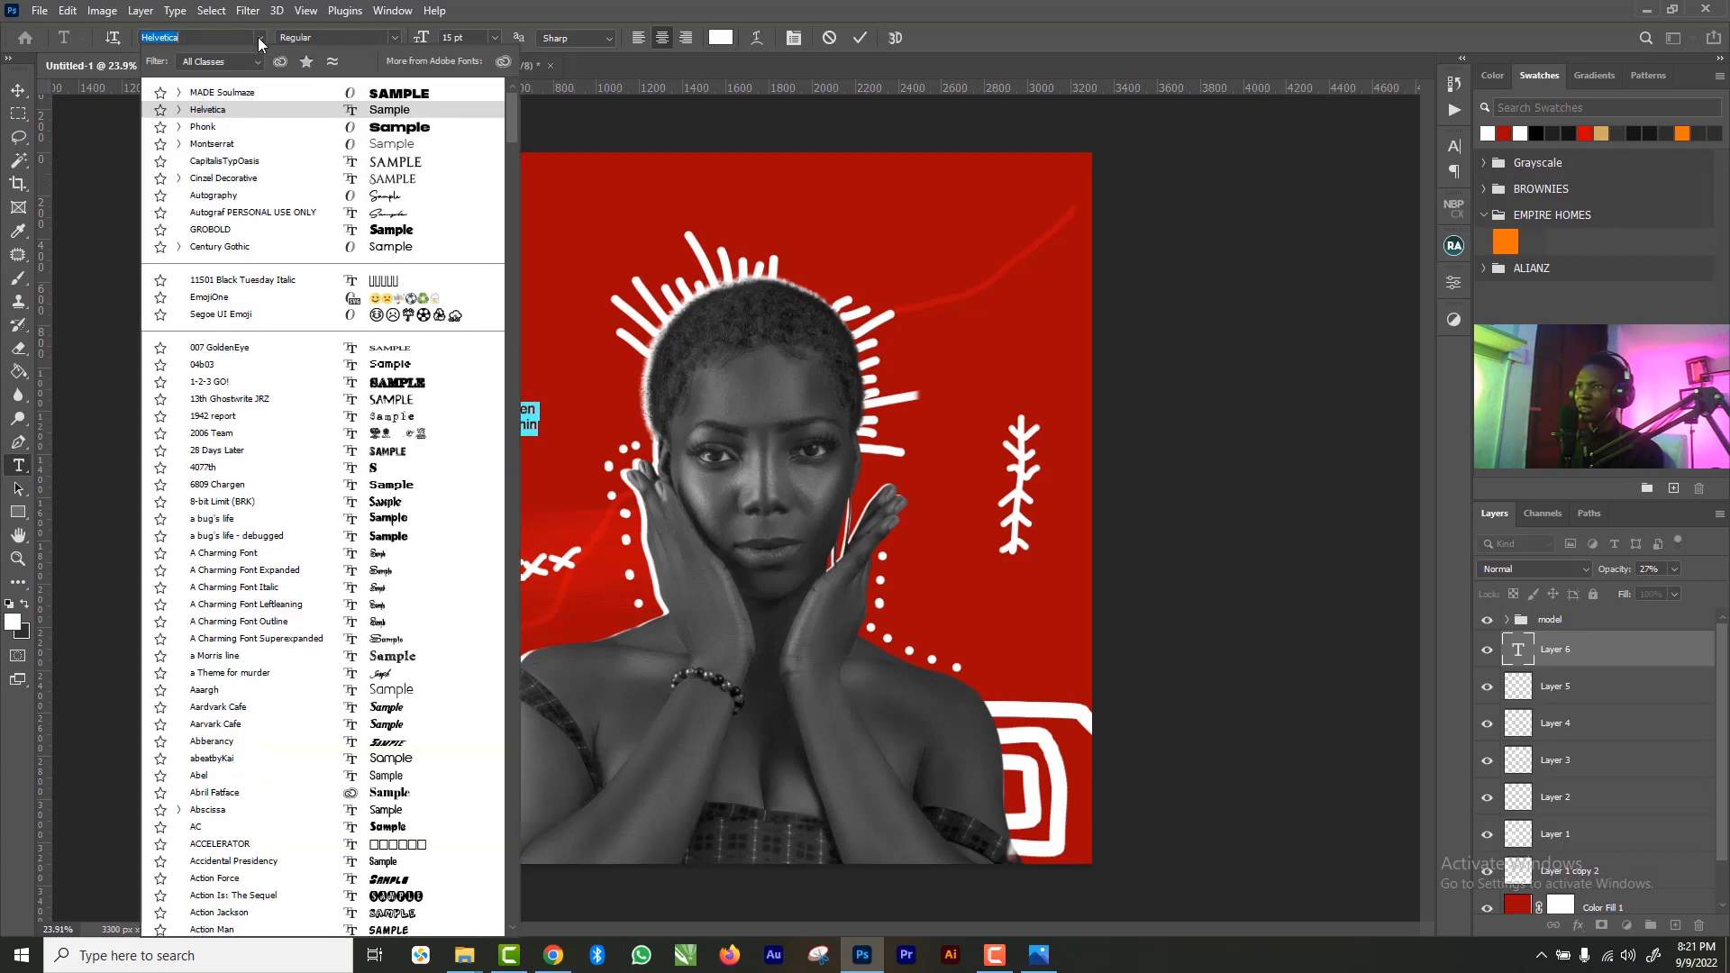
{"action": "left_click", "coordinate": [288, 211]}
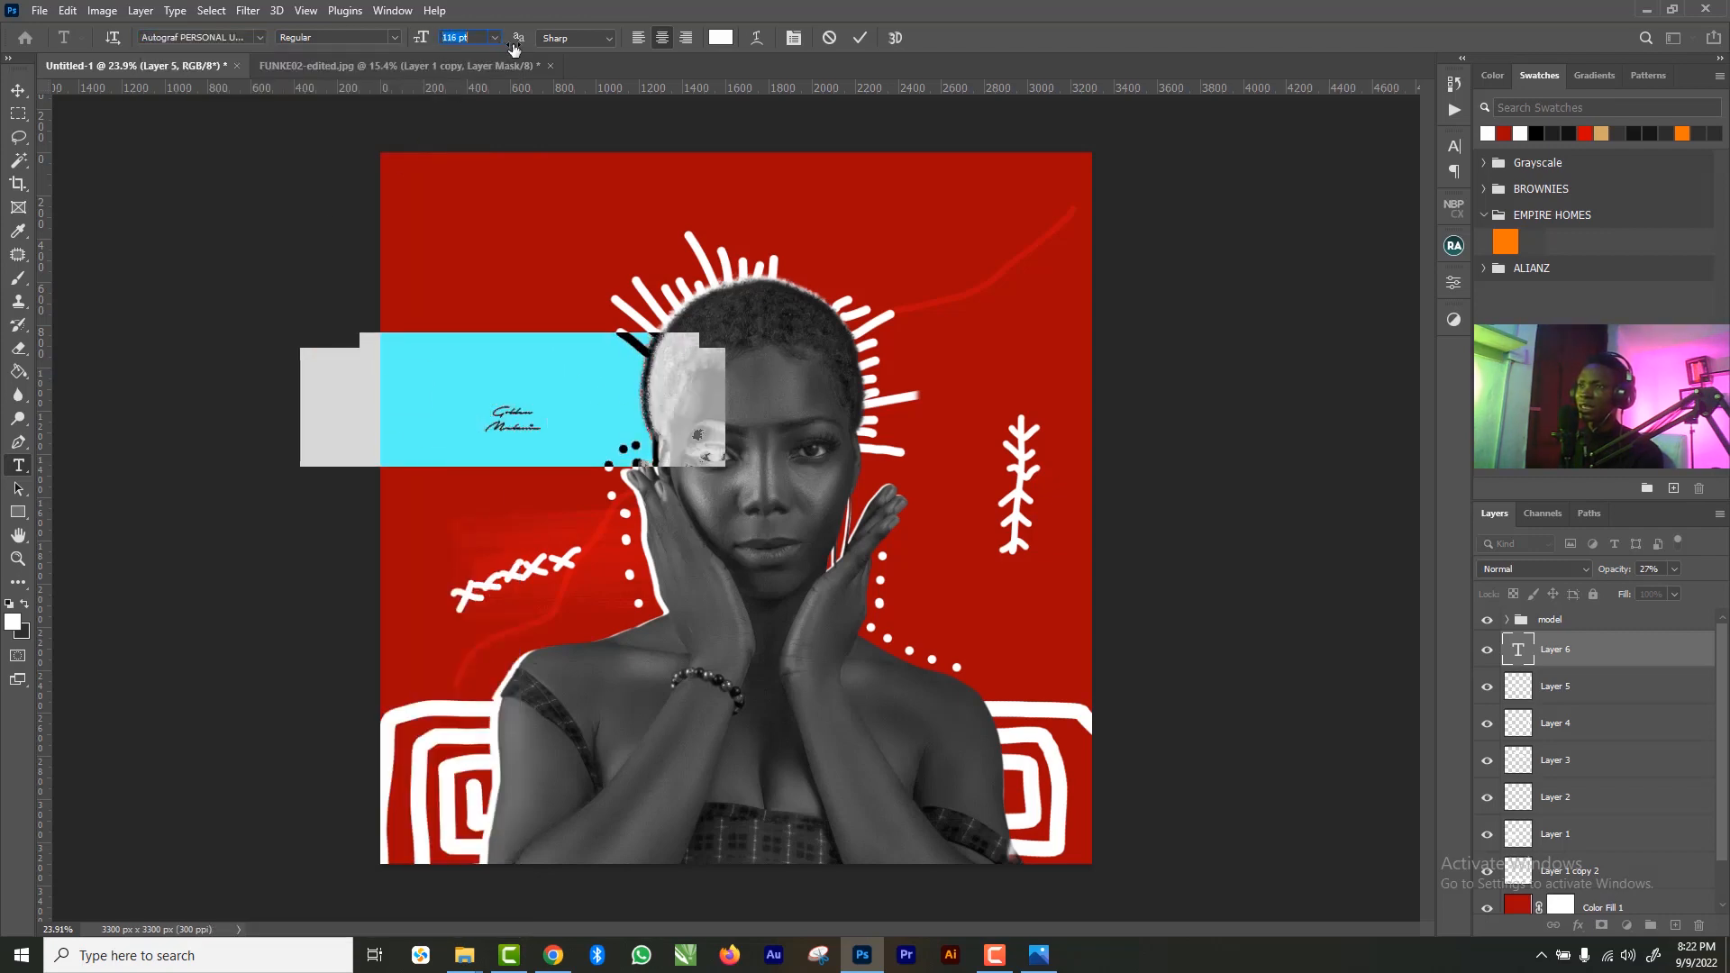
{"action": "key", "text": "Return"}
{"action": "left_click", "coordinate": [1454, 146]}
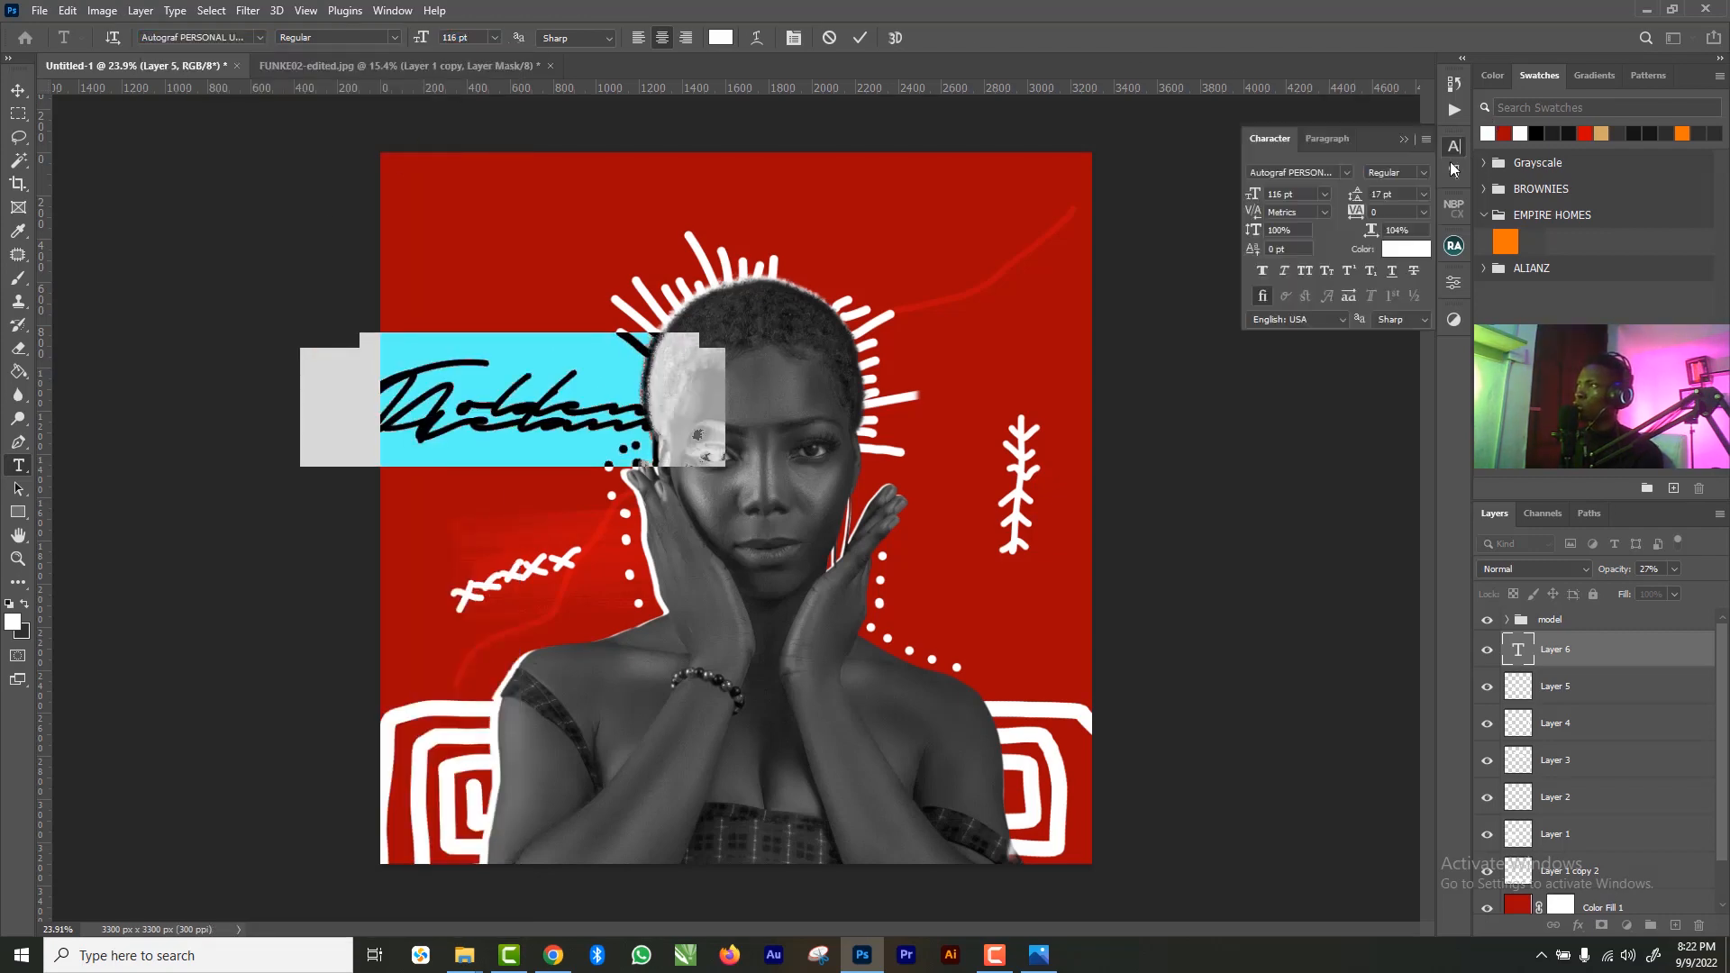
{"action": "mouse_move", "coordinate": [1356, 198]}
{"action": "left_mouse_down"}
{"action": "mouse_move", "coordinate": [1406, 196]}
{"action": "mouse_move", "coordinate": [1370, 216]}
{"action": "mouse_move", "coordinate": [1369, 195]}
{"action": "mouse_move", "coordinate": [1316, 195]}
{"action": "left_mouse_up"}
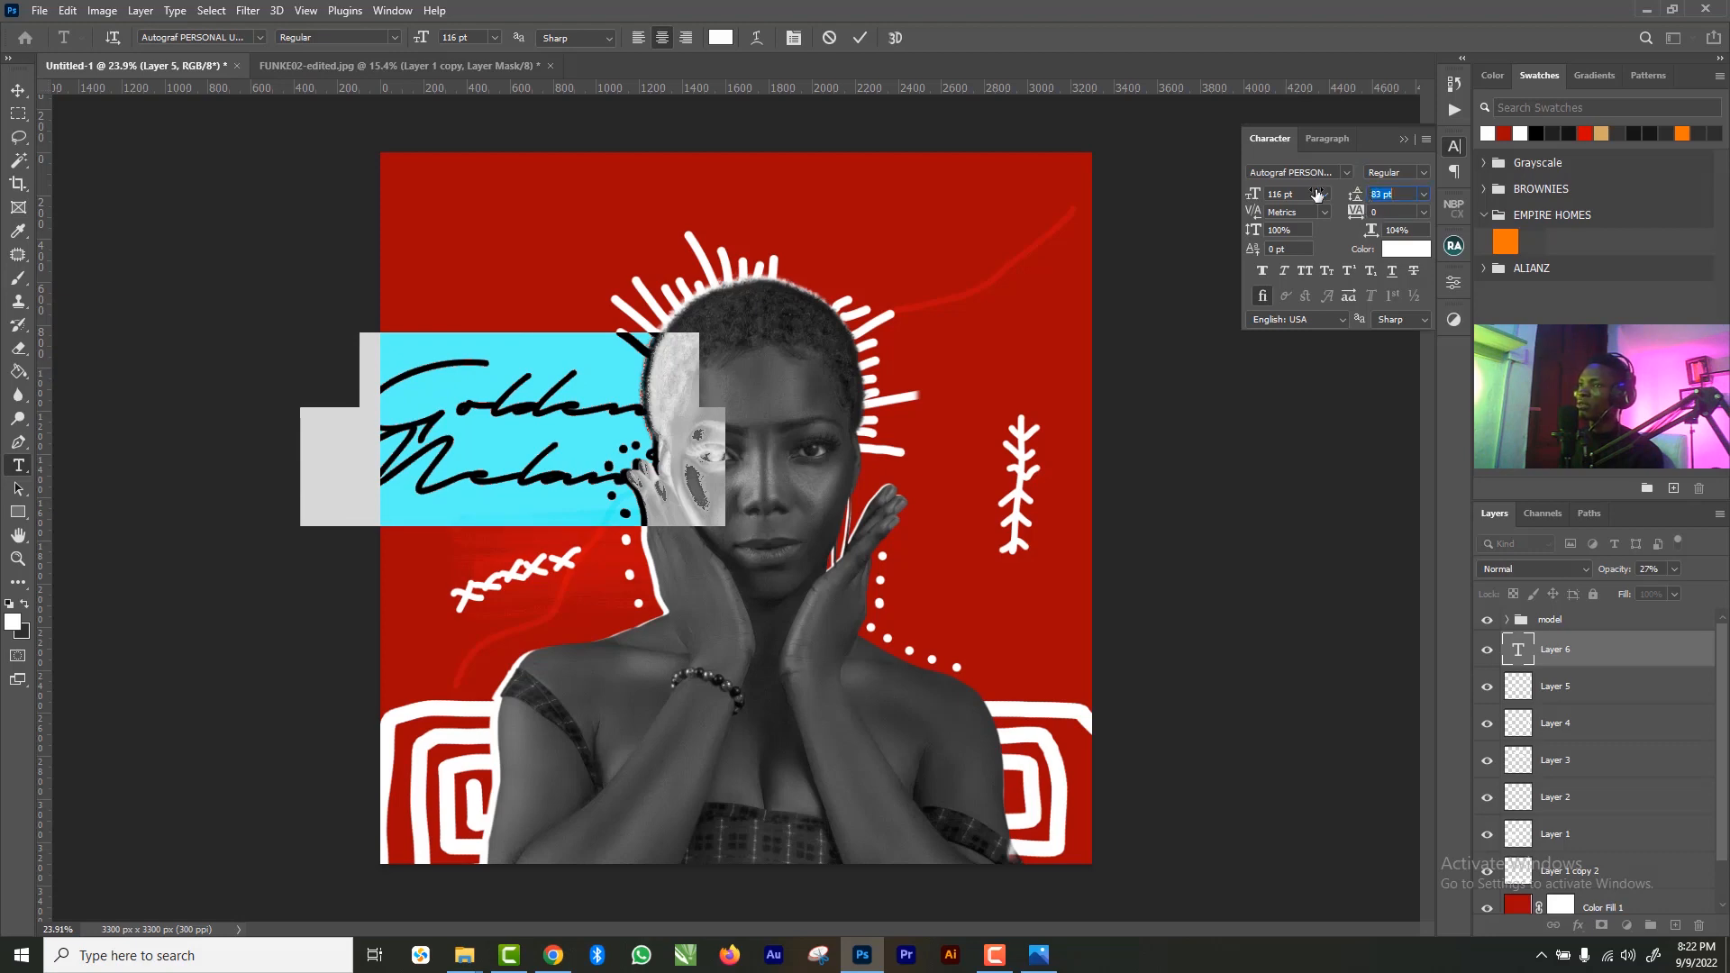
{"action": "left_click", "coordinate": [860, 37]}
- Scale the lettering to 48.57%, rotate it -9.20°, and place it in the red area beside her head, above the row of crosses
{"action": "key", "text": "v"}
{"action": "left_click_drag", "start_coordinate": [543, 420], "coordinate": [698, 352]}
{"action": "key", "text": "ctrl+t"}
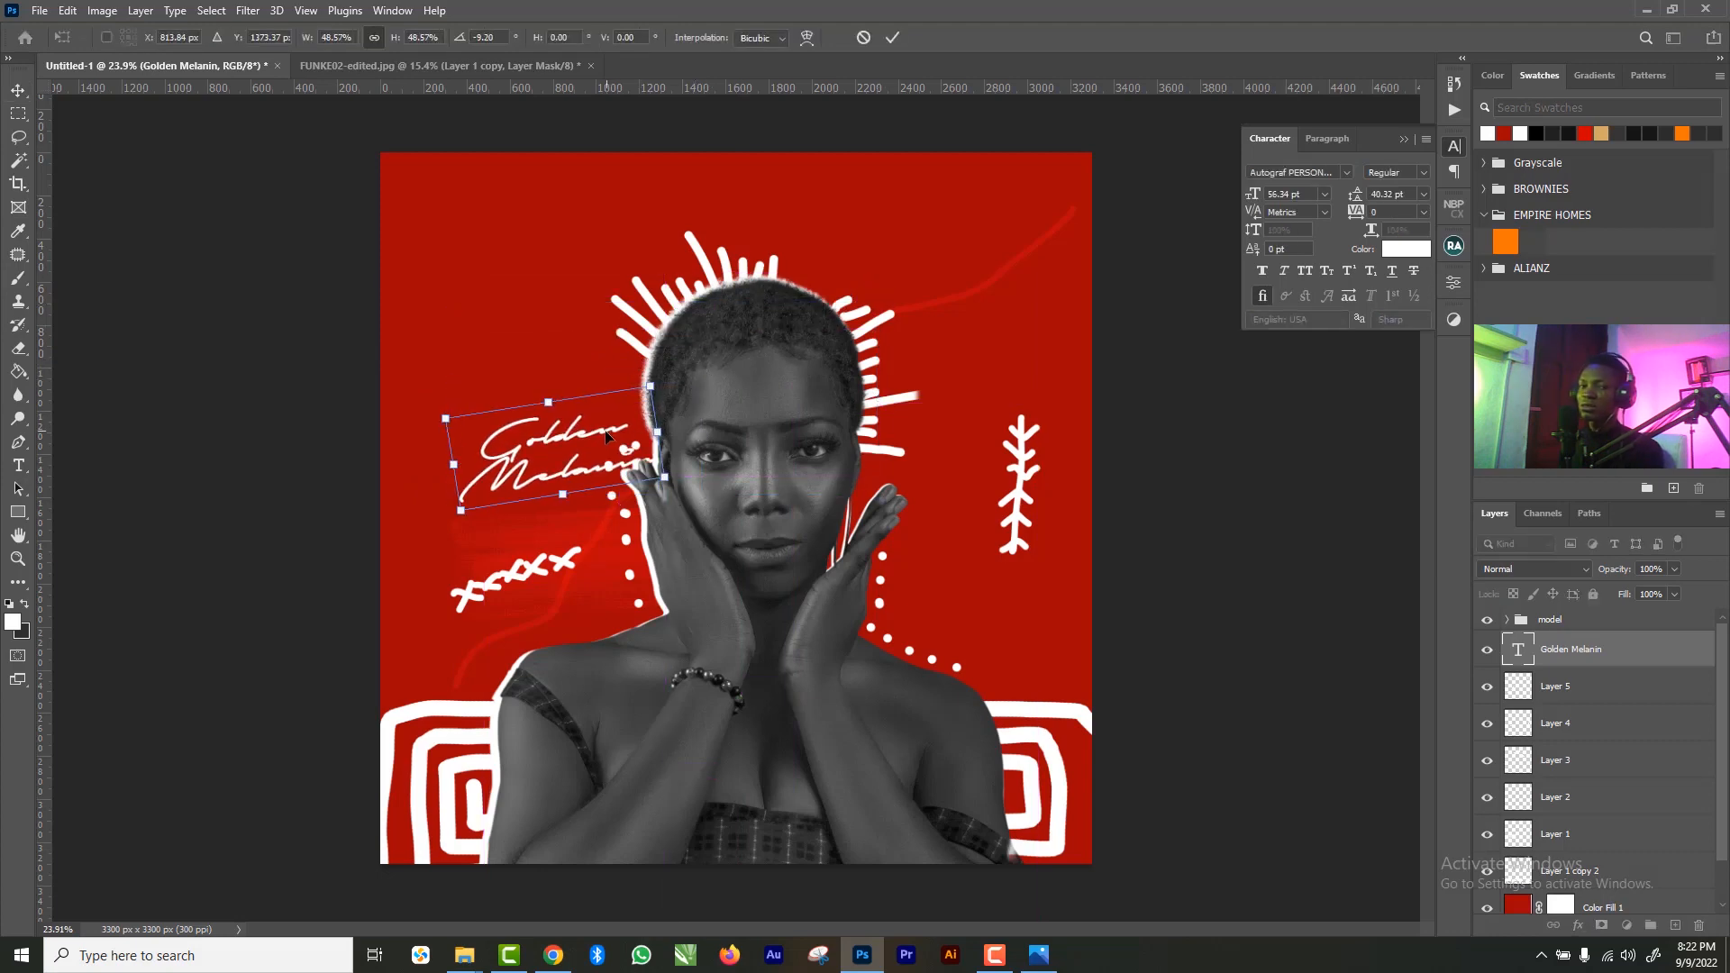
{"action": "left_click_drag", "start_coordinate": [616, 420], "coordinate": [566, 399]}
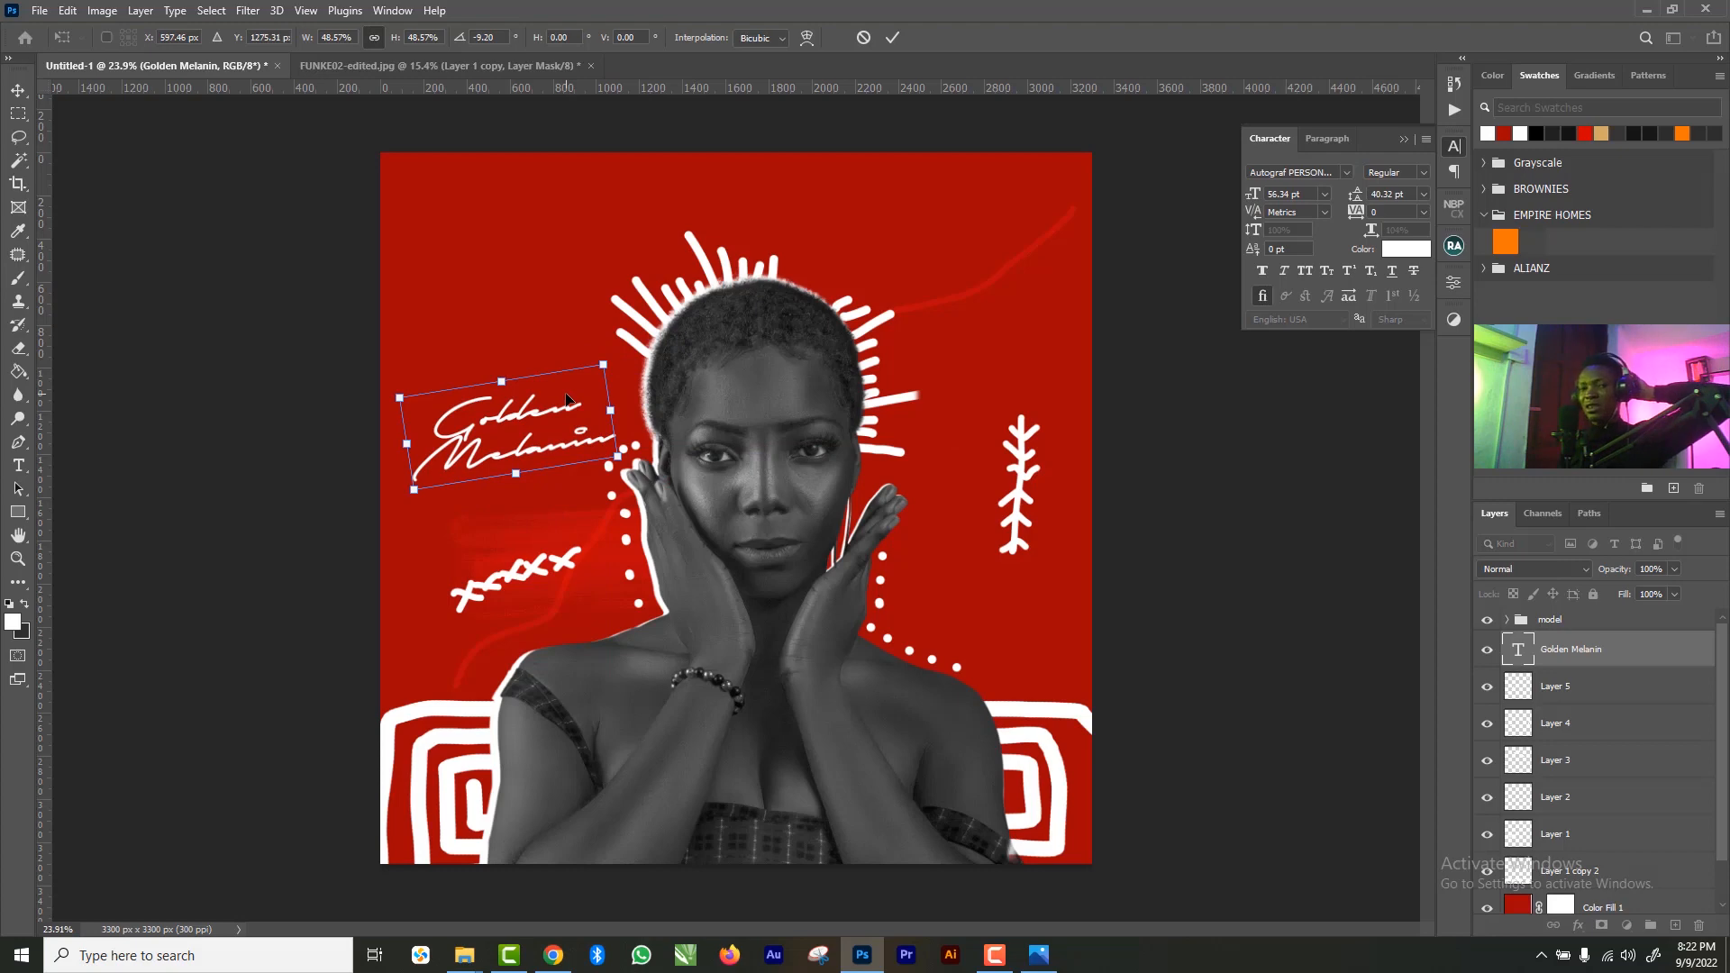
{"action": "left_click", "coordinate": [893, 37]}
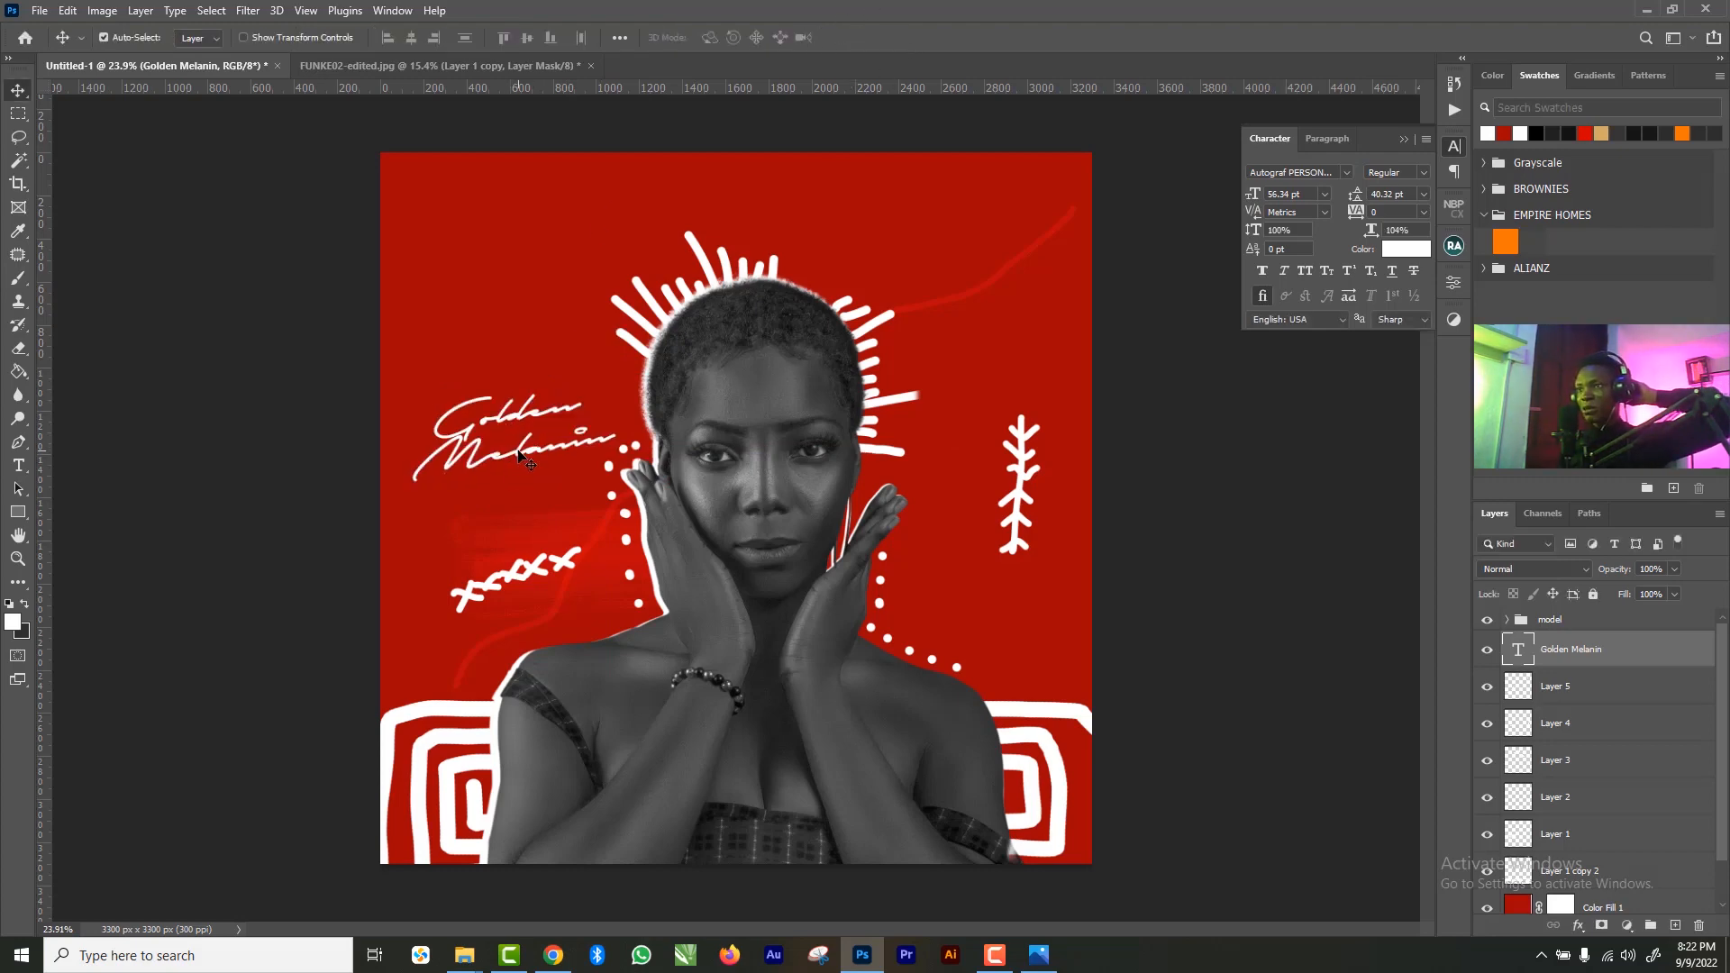
{"action": "left_click_drag", "start_coordinate": [519, 453], "coordinate": [519, 448]}
{"action": "key", "text": "z"}
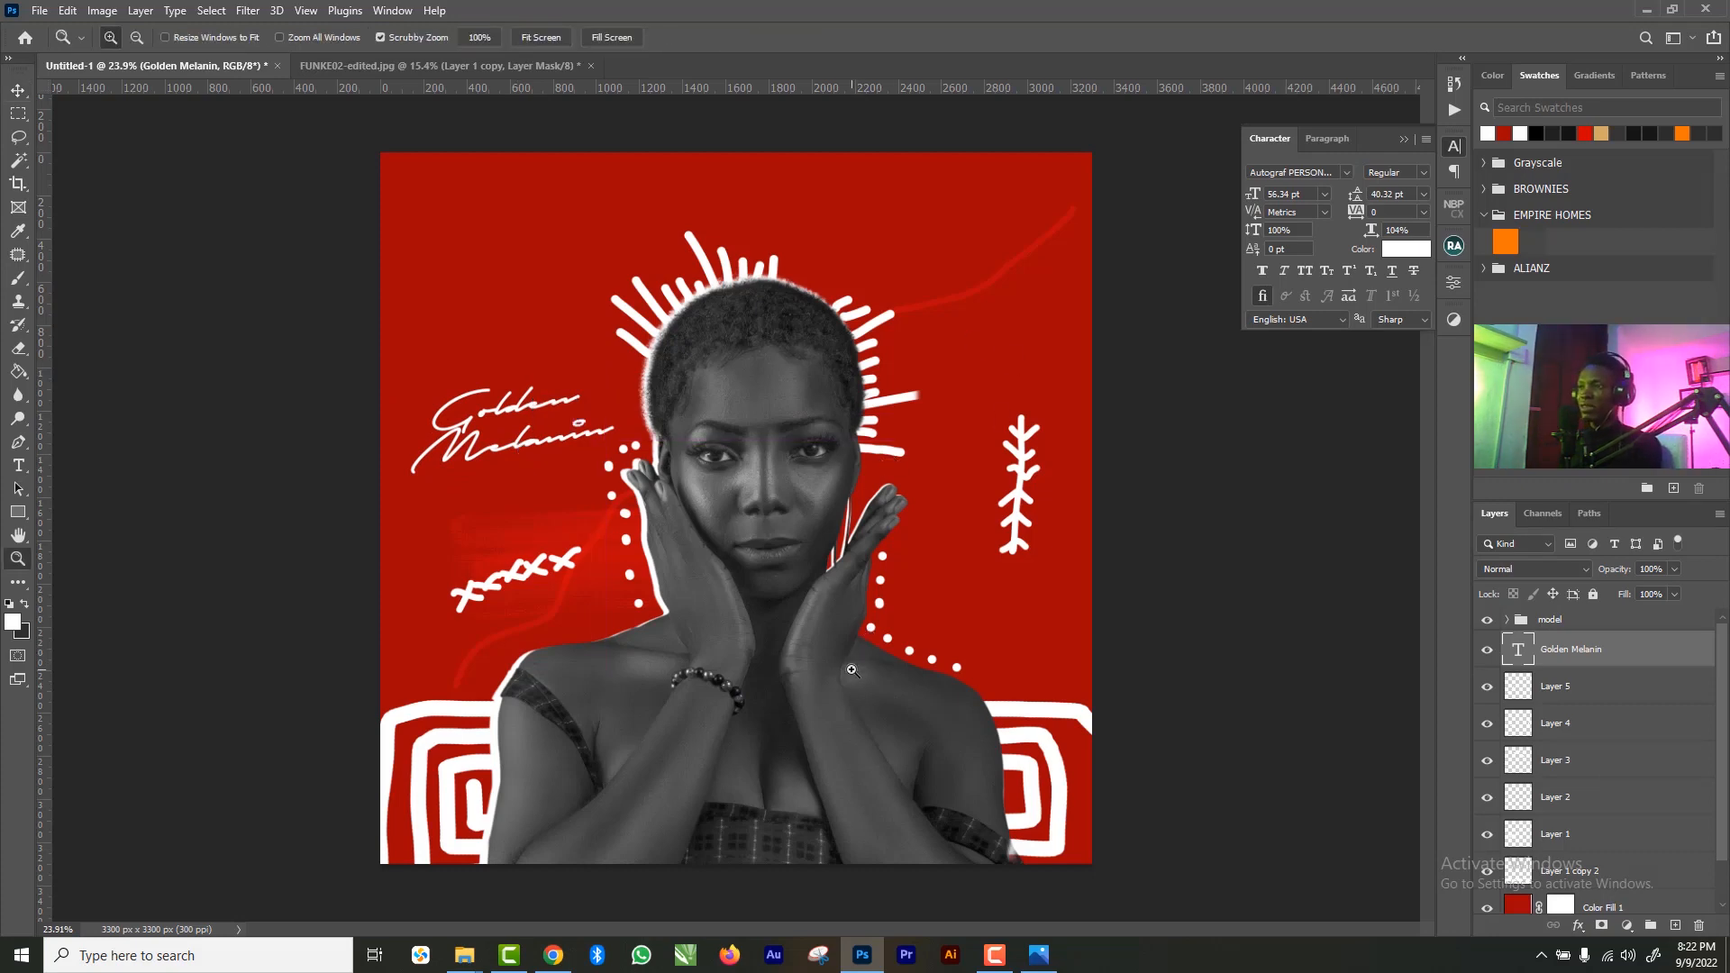
{"action": "left_click_drag", "start_coordinate": [859, 626], "coordinate": [809, 623]}
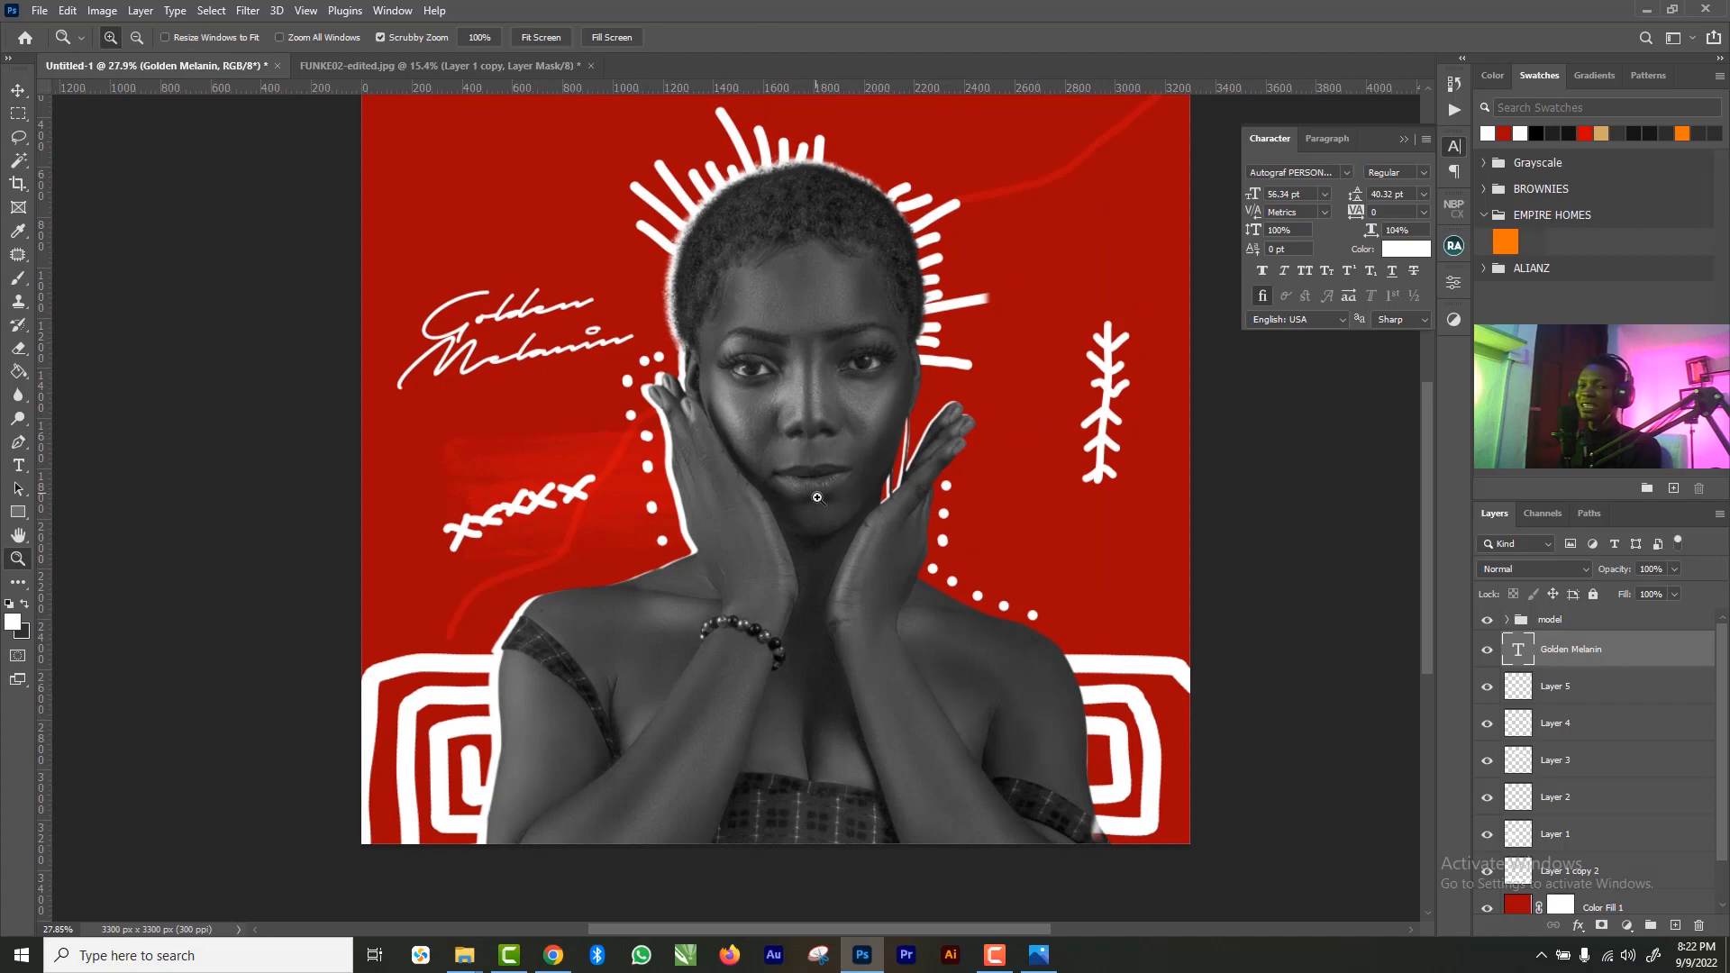
{"action": "left_click_drag", "start_coordinate": [838, 532], "coordinate": [804, 503]}
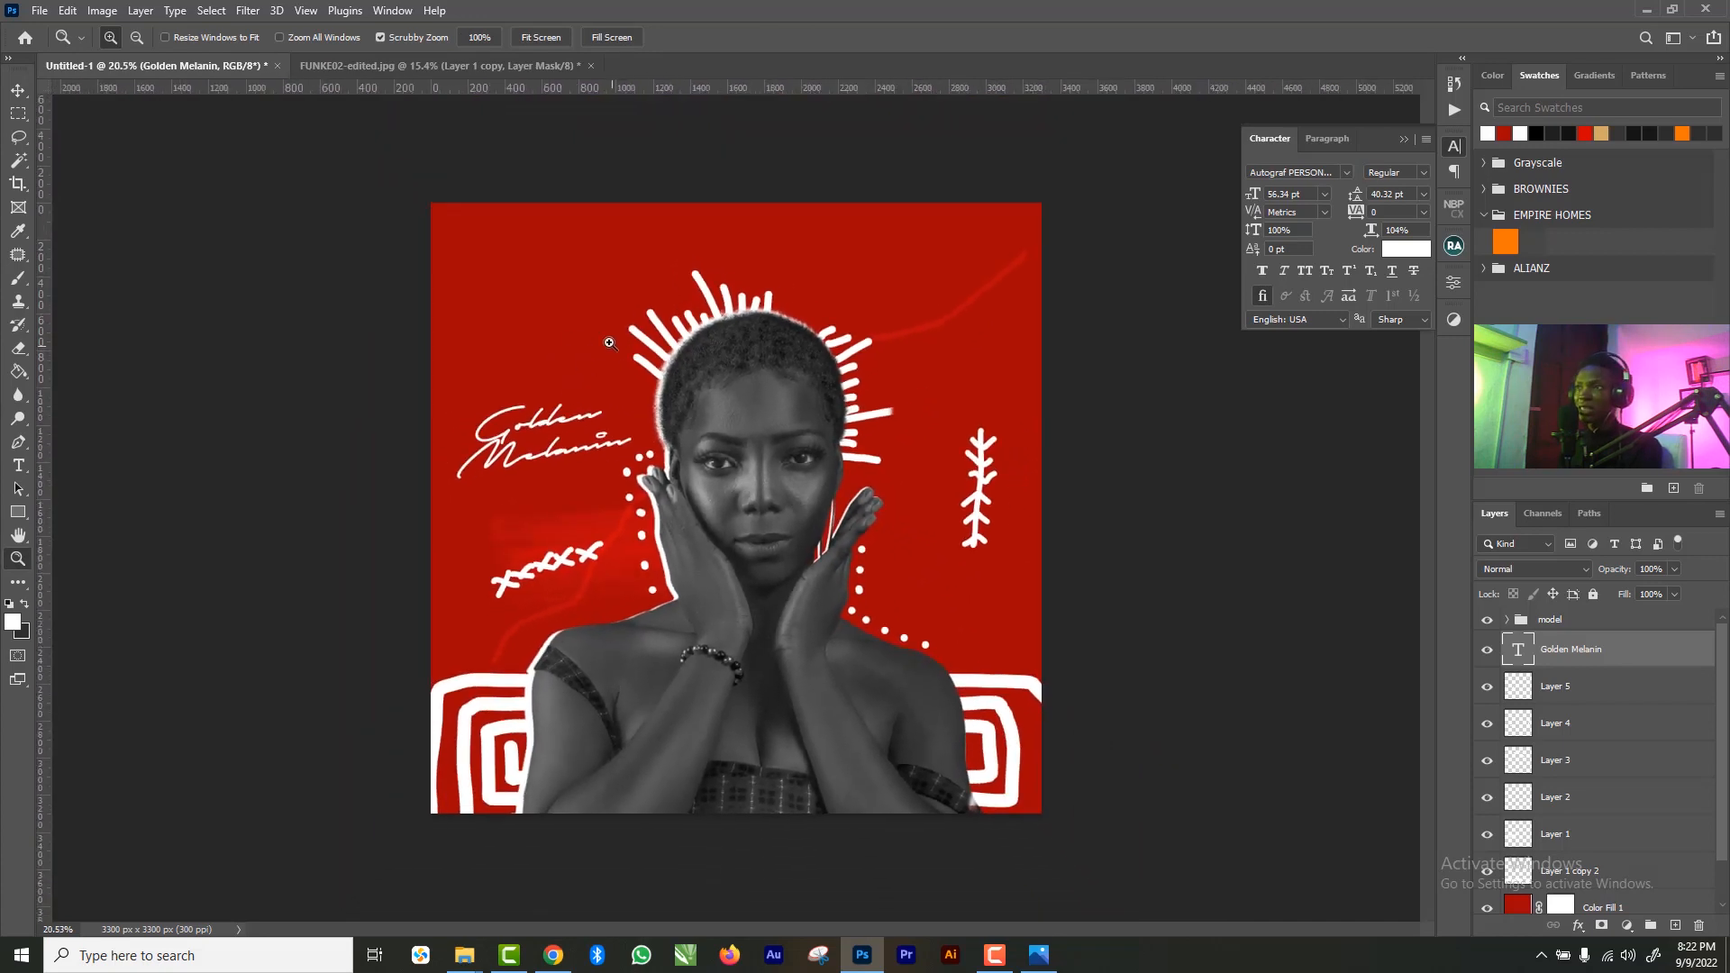
- Start a new text layer in the red area above the Golden Melanin title, using Helvetica Regular at 14 pt
{"action": "key", "text": "t"}
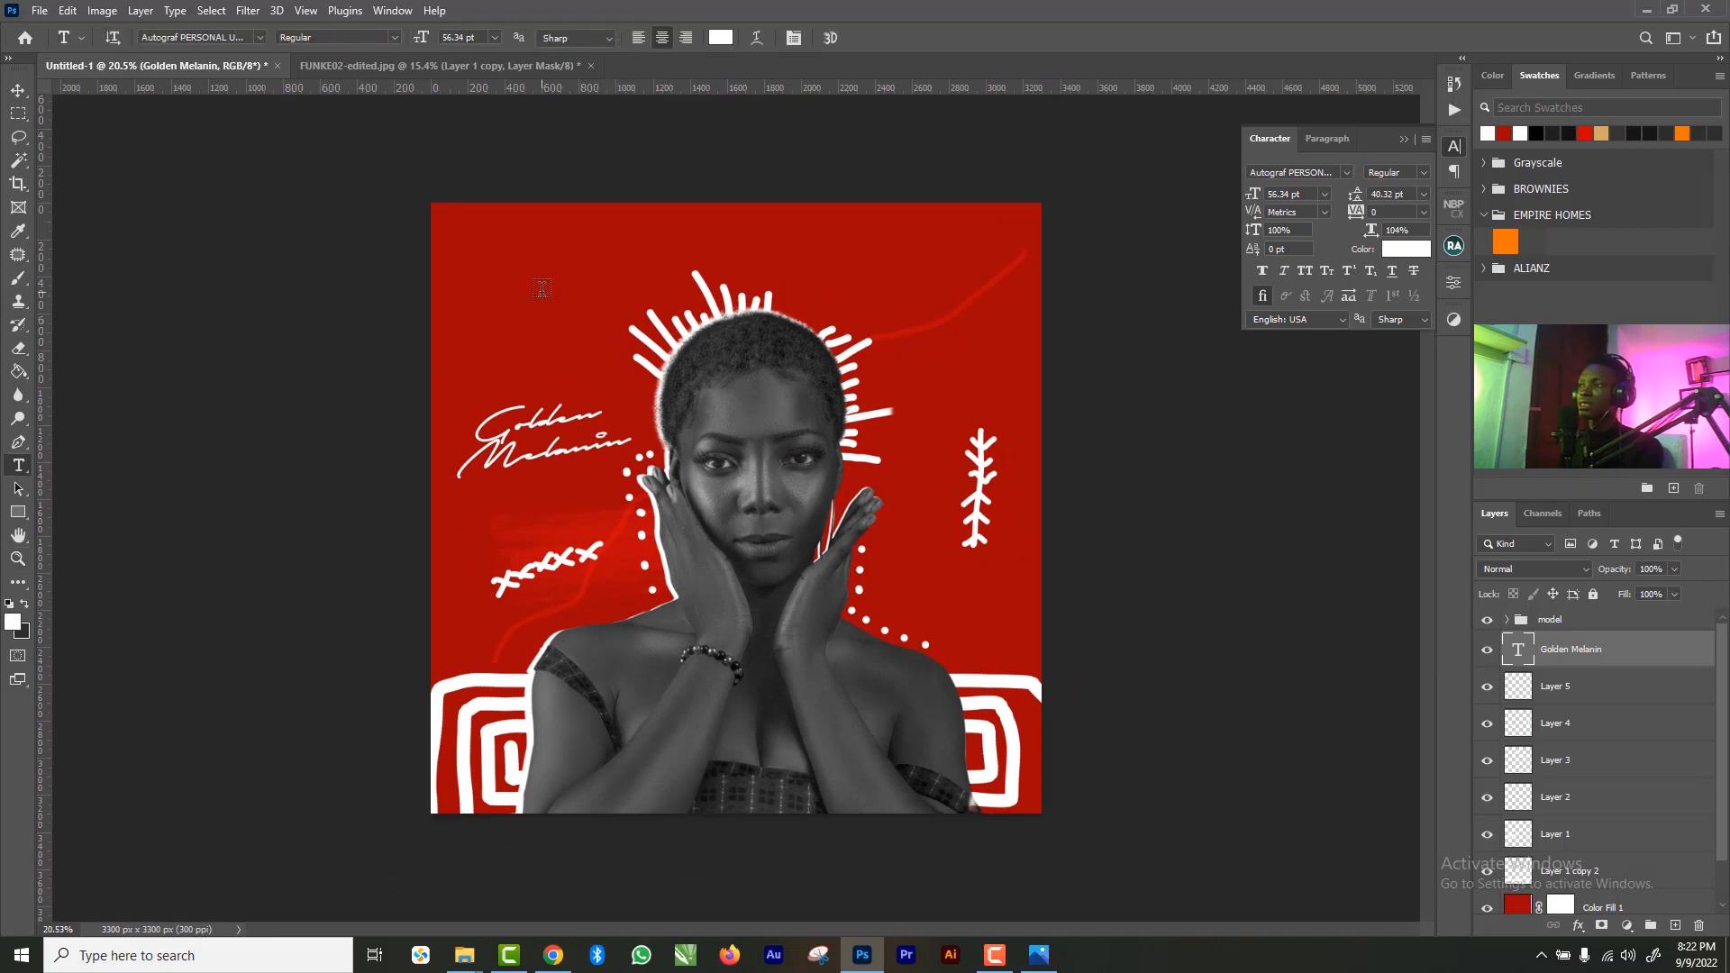
{"action": "left_click", "coordinate": [541, 289]}
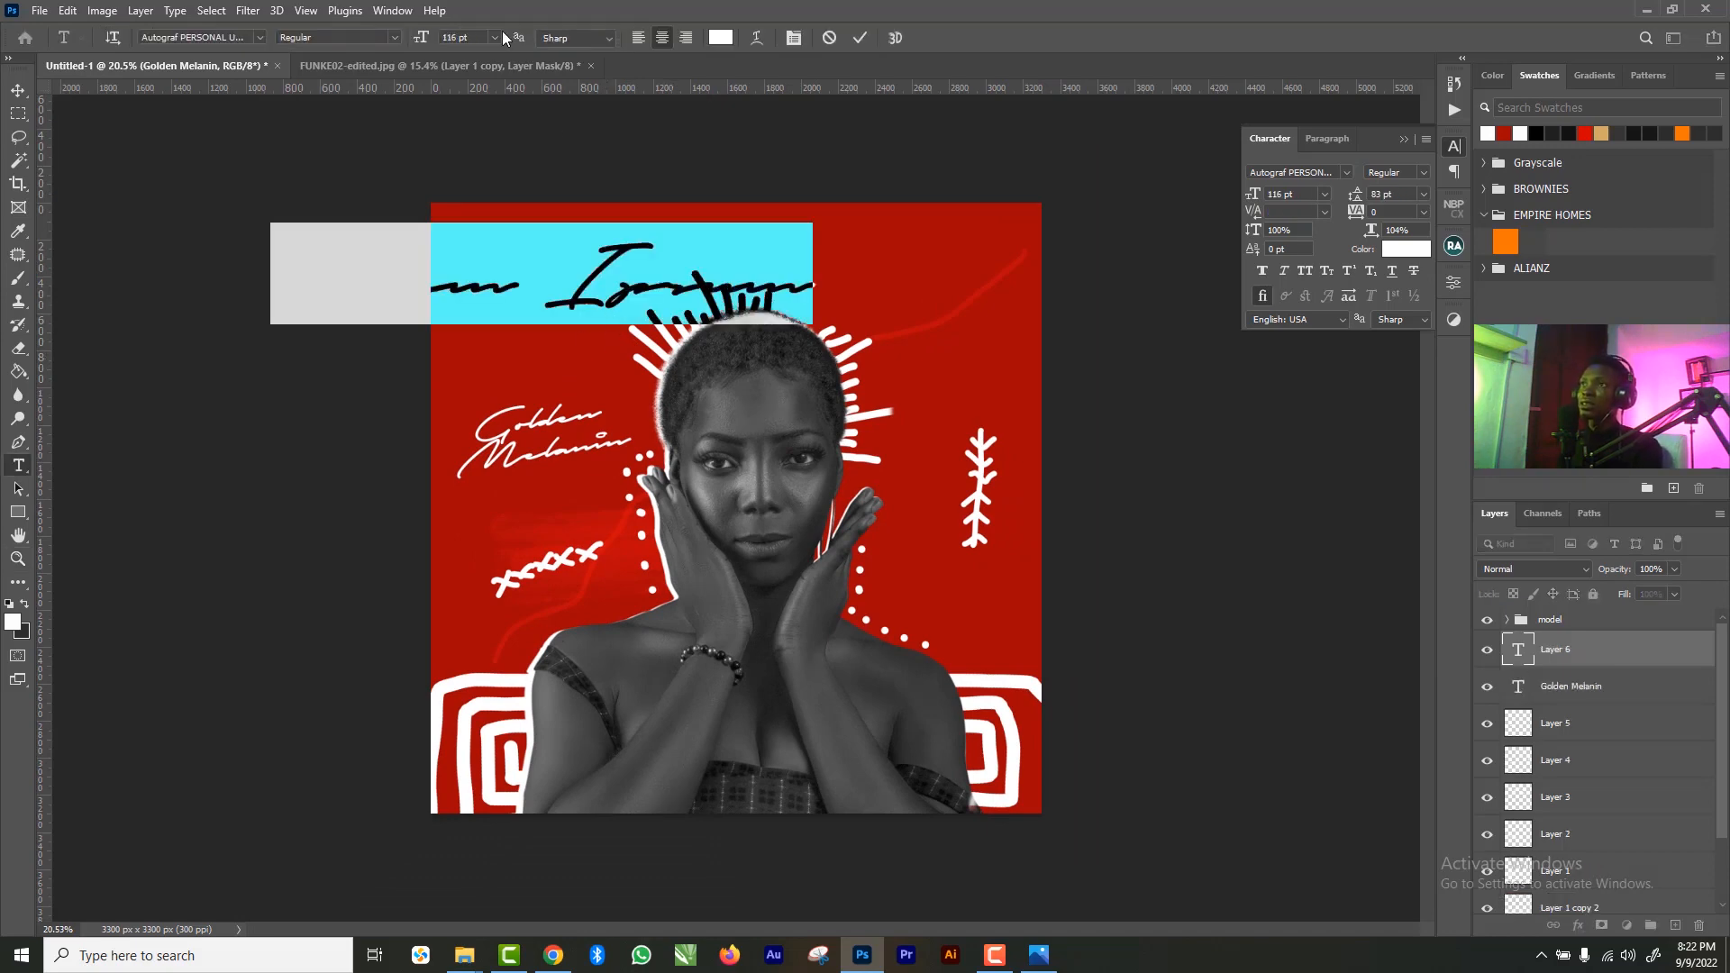
{"action": "mouse_move", "coordinate": [425, 37]}
{"action": "left_mouse_down"}
{"action": "mouse_move", "coordinate": [347, 40]}
{"action": "mouse_move", "coordinate": [424, 71]}
{"action": "left_mouse_up"}
{"action": "left_click", "coordinate": [257, 37]}
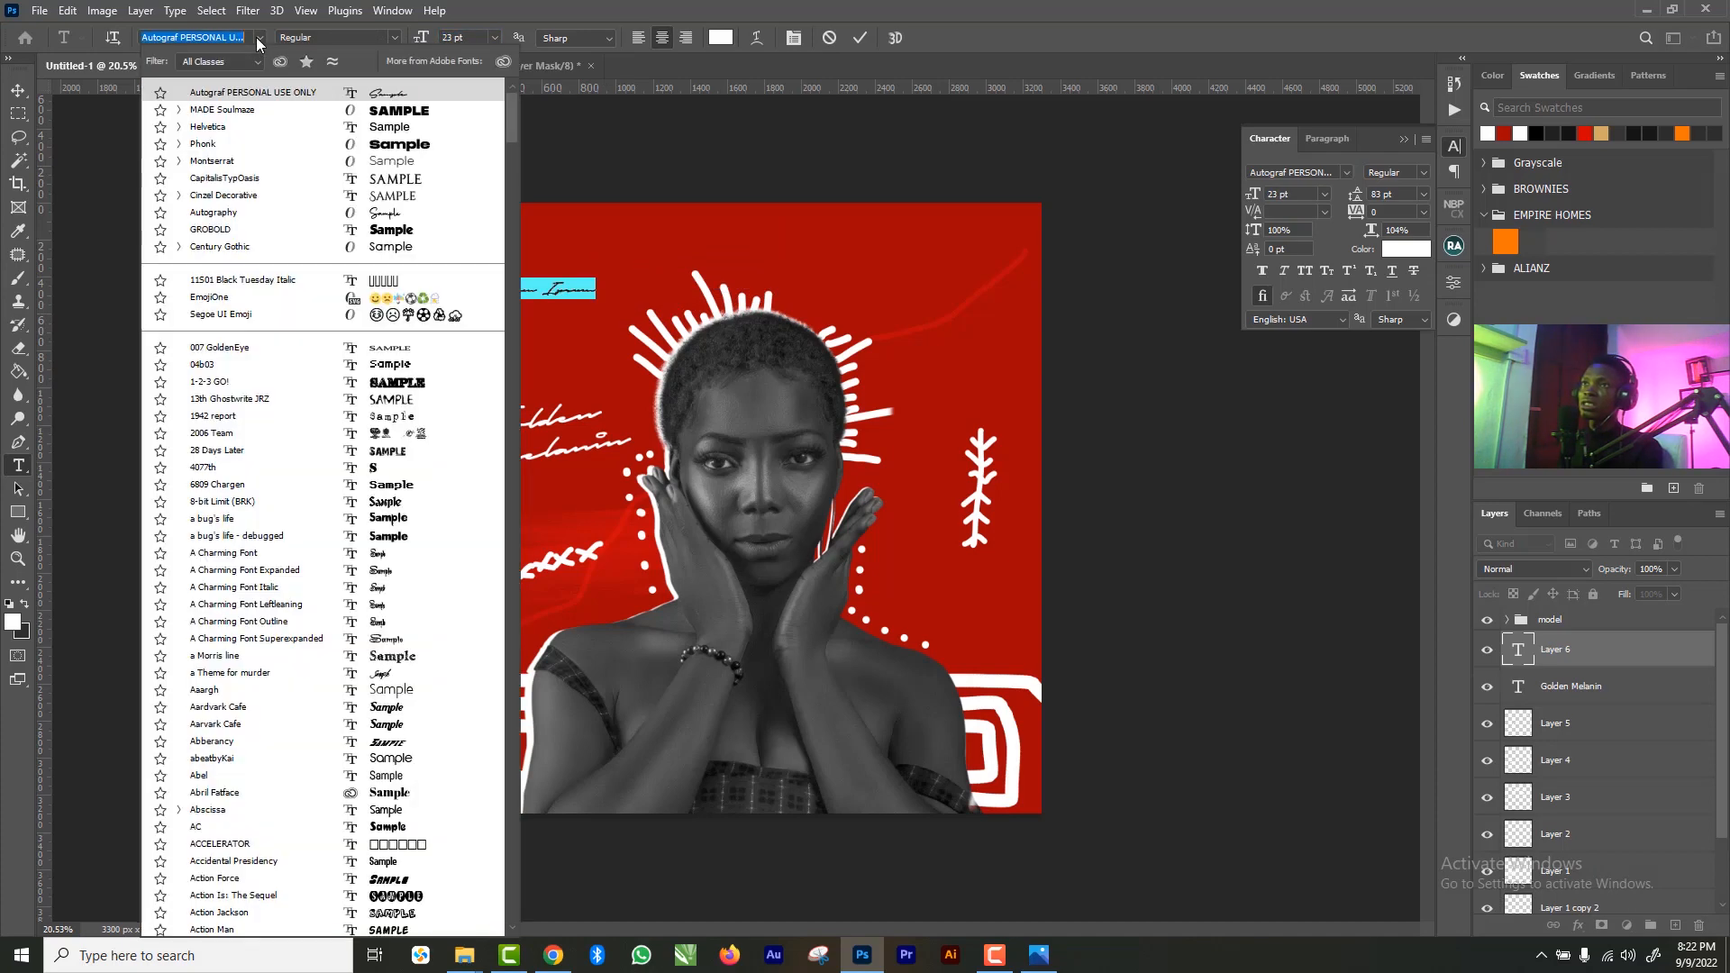
{"action": "left_click", "coordinate": [250, 128]}
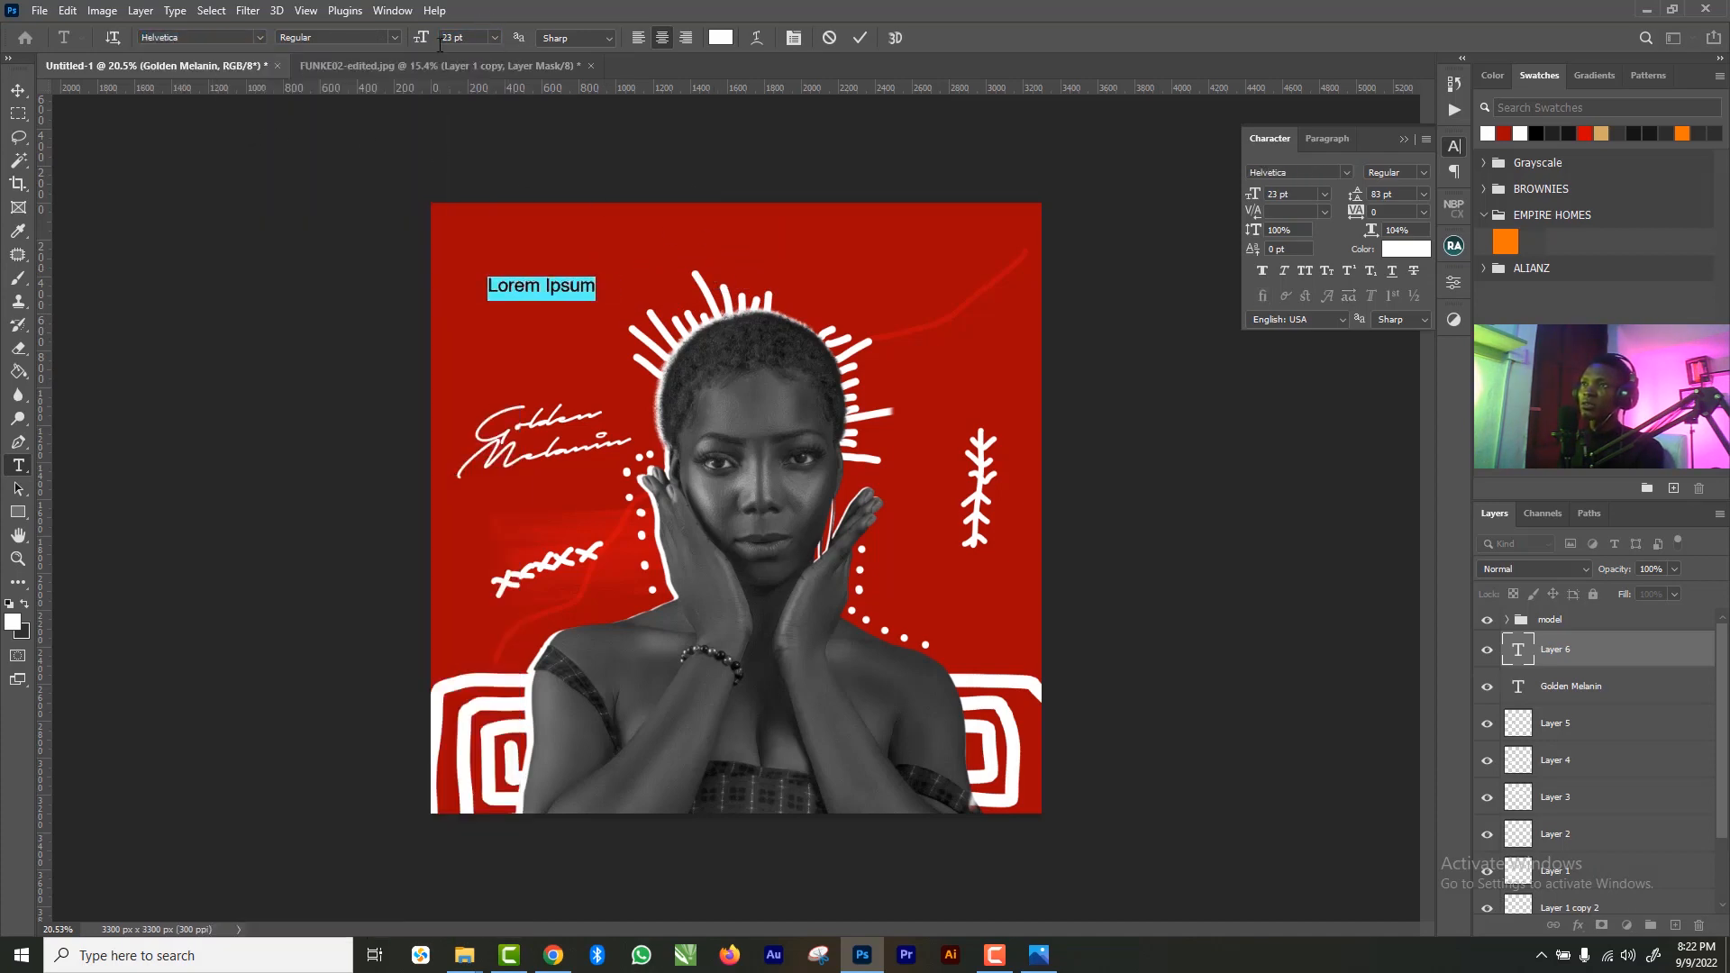
{"action": "left_click_drag", "start_coordinate": [420, 43], "coordinate": [413, 44]}
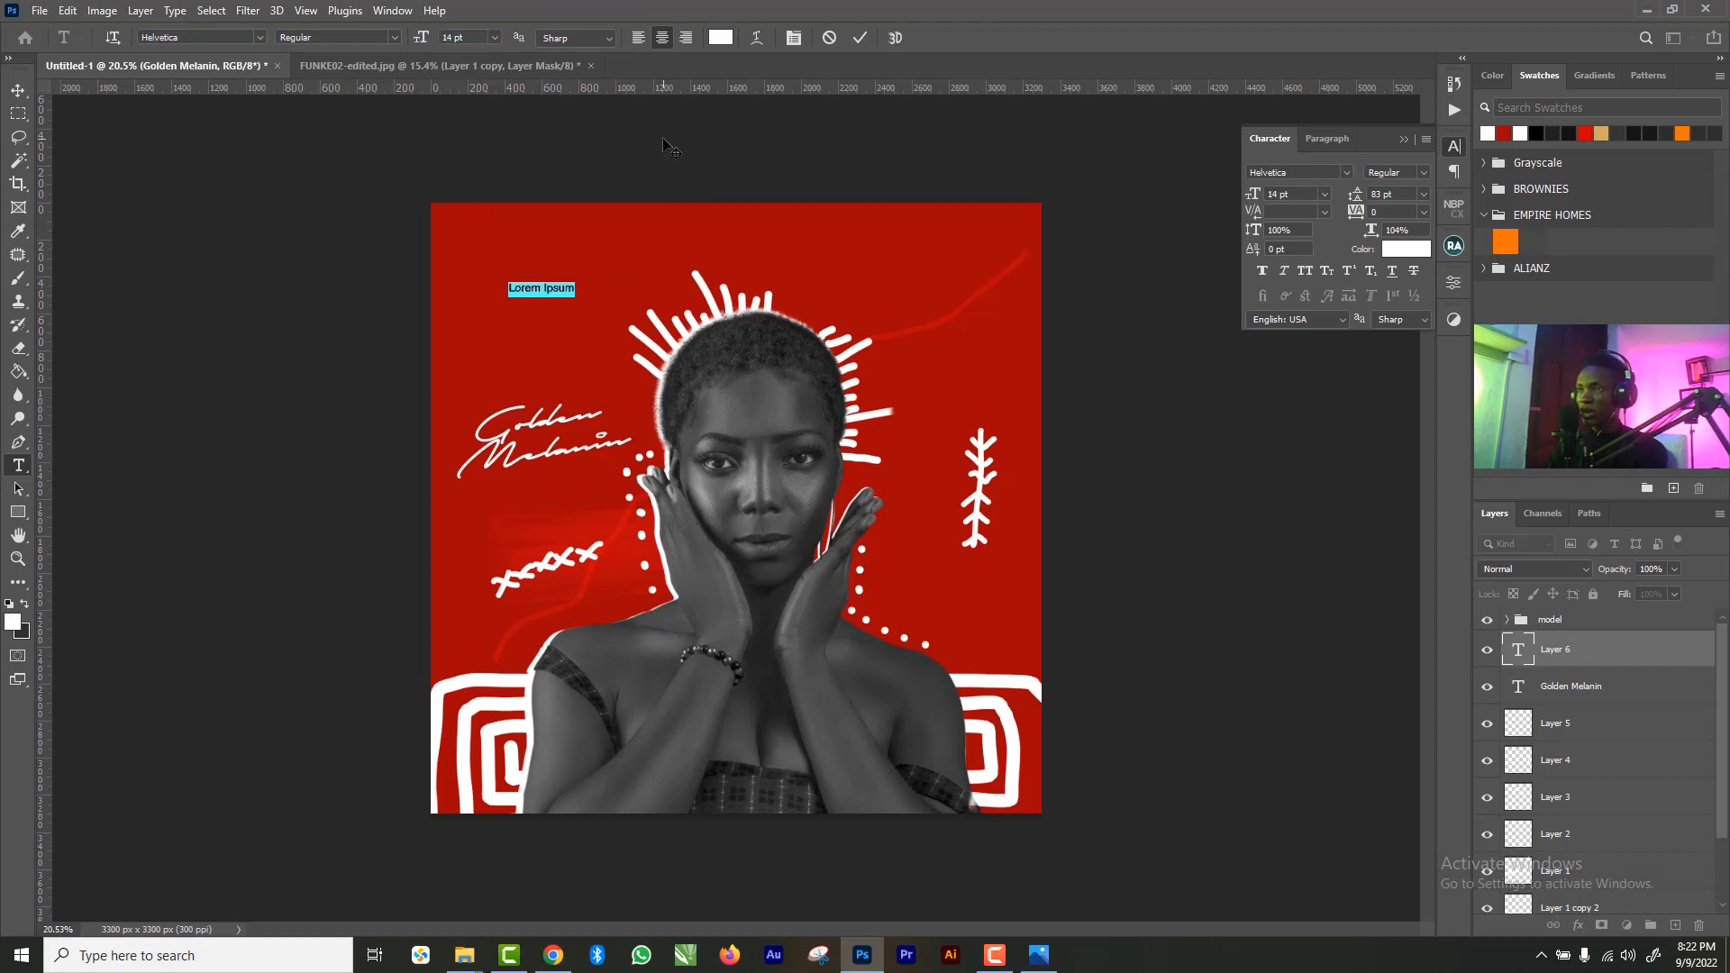
- Replace the placeholder with three lines: "I'm in the fashion industry not just / as another regular model, but one / with a better agenda and plans"
{"action": "key", "text": "BackSpace"}
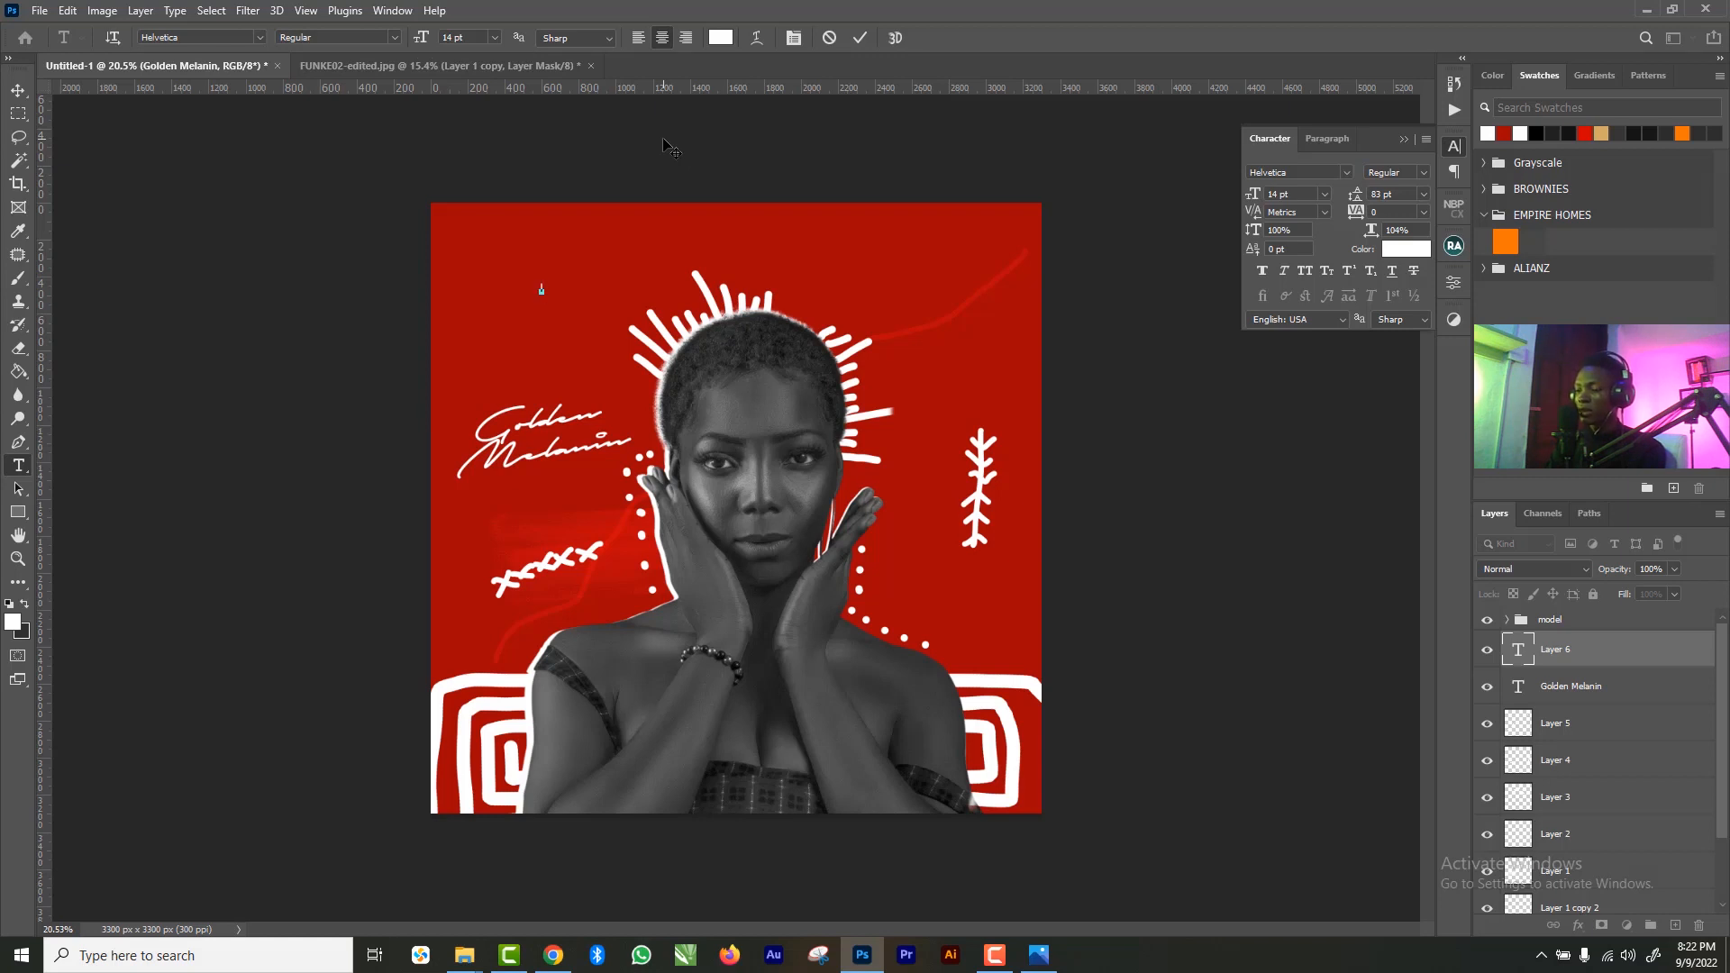
{"action": "type", "text": "I'm in the fashion"}
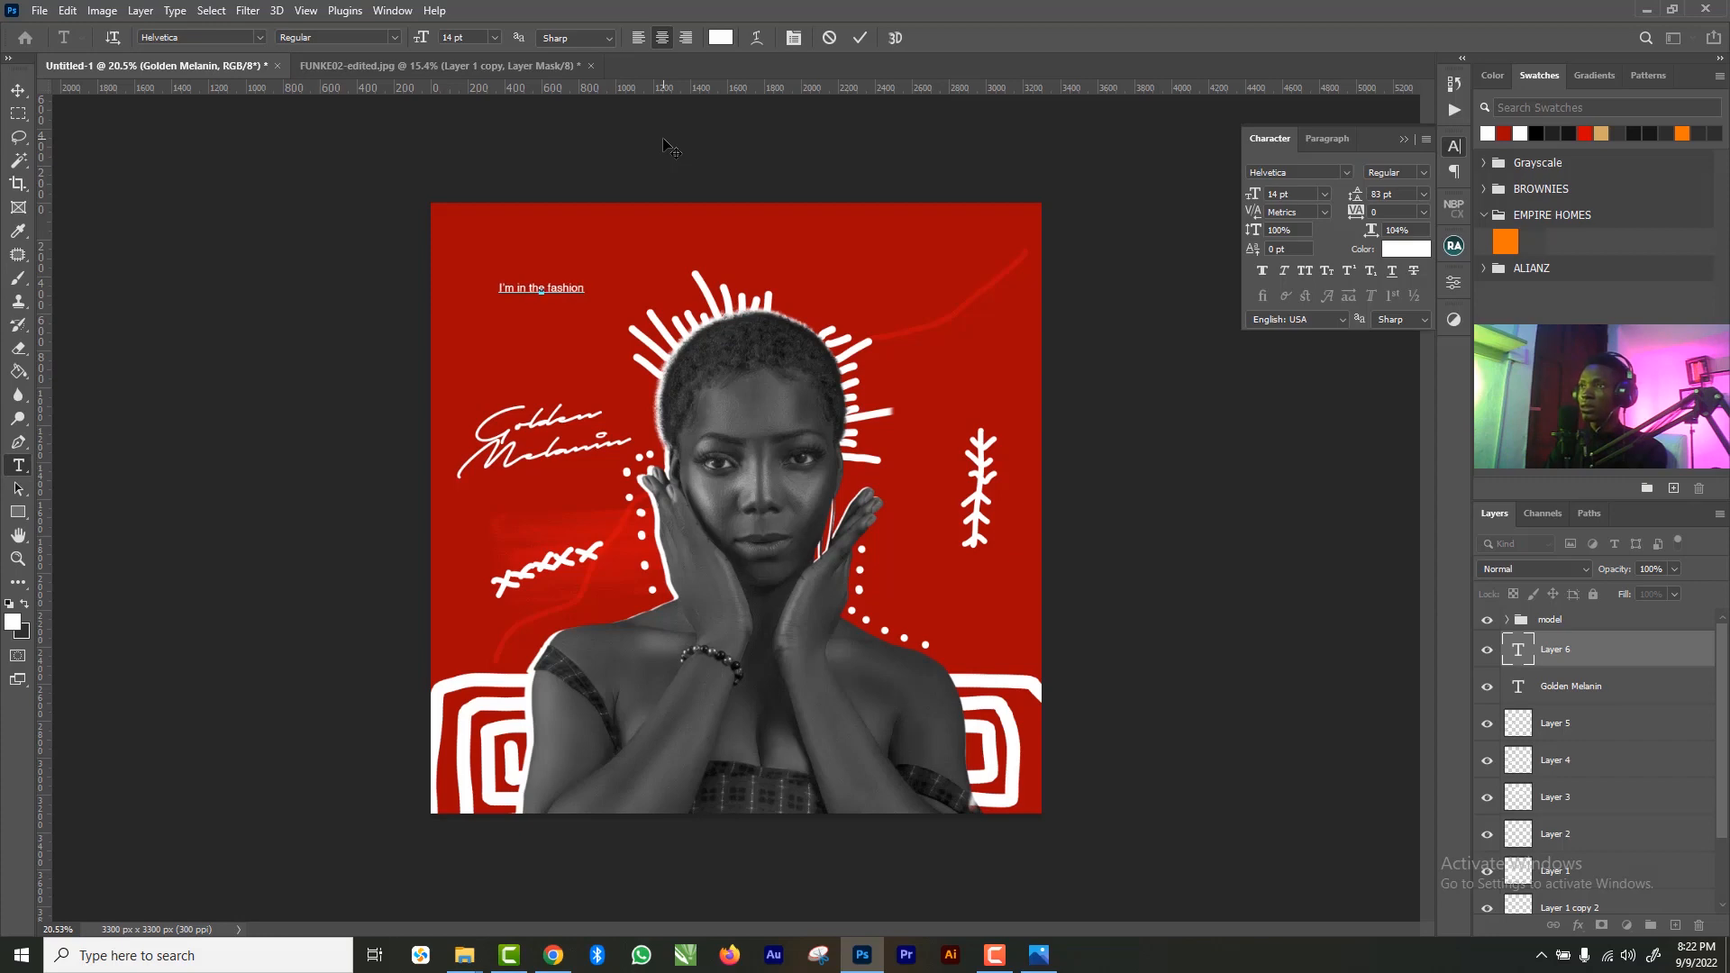
{"action": "type", "text": " industry not"}
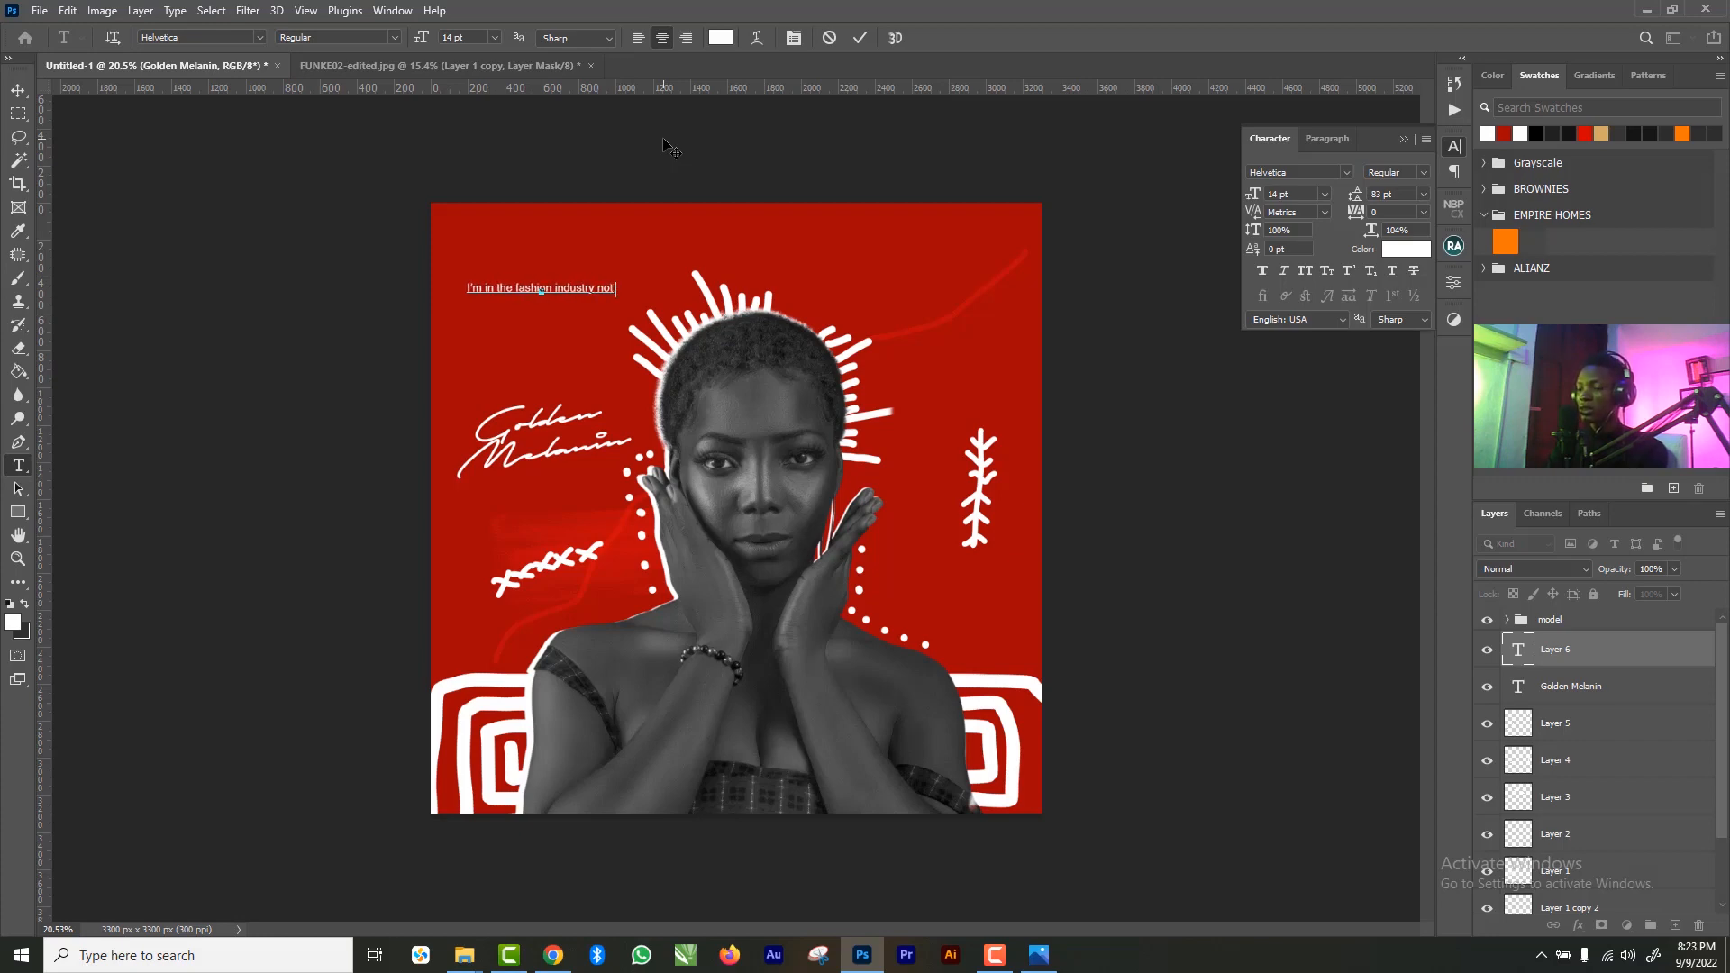
{"action": "type", "text": " just "}
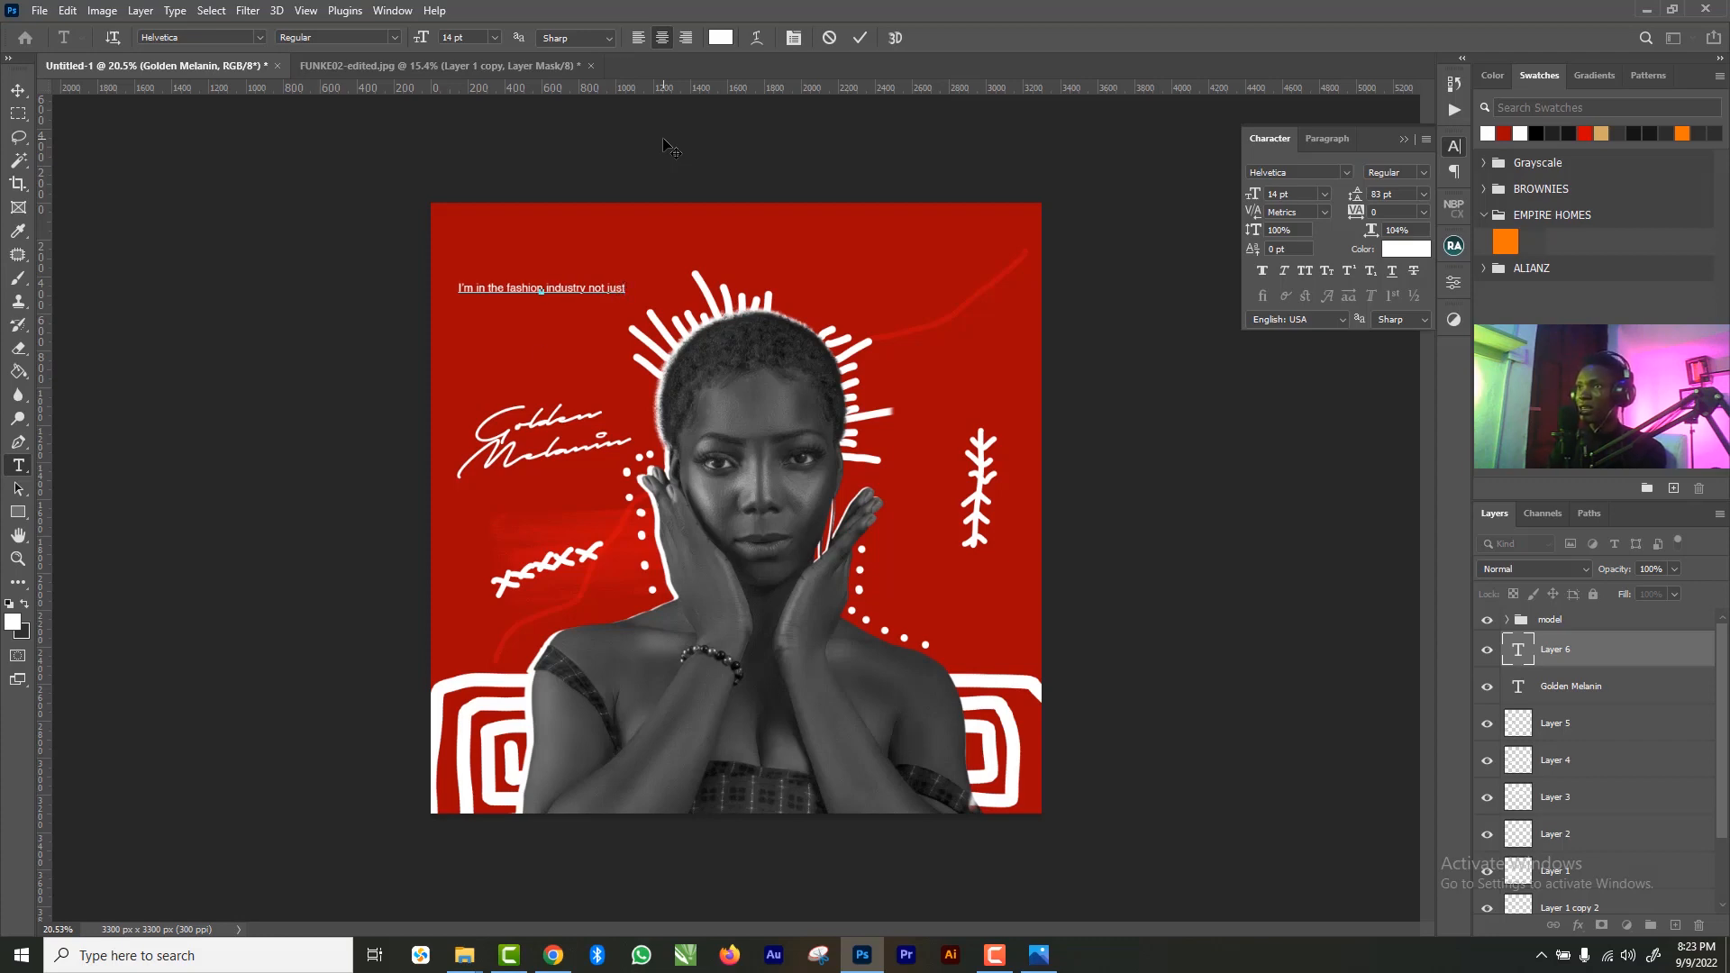
{"action": "type", "text": "as another regular m"}
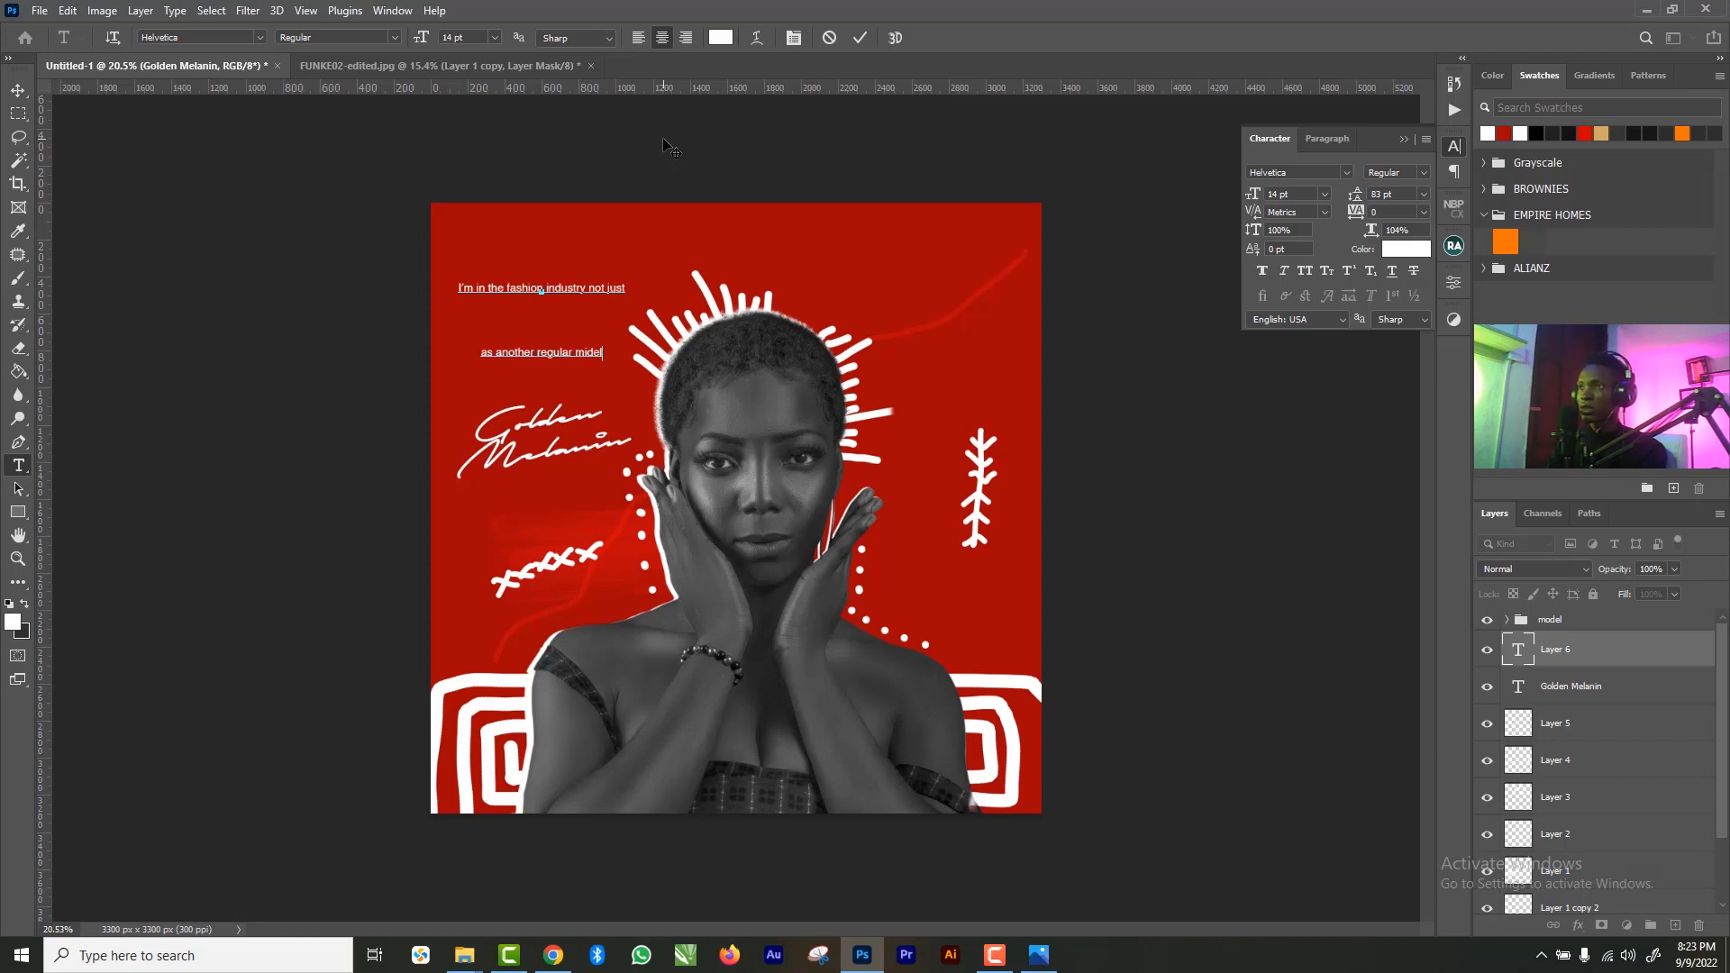
{"action": "type", "text": "i"}
{"action": "key", "text": "BackSpace"}
{"action": "type", "text": "odel, but on"}
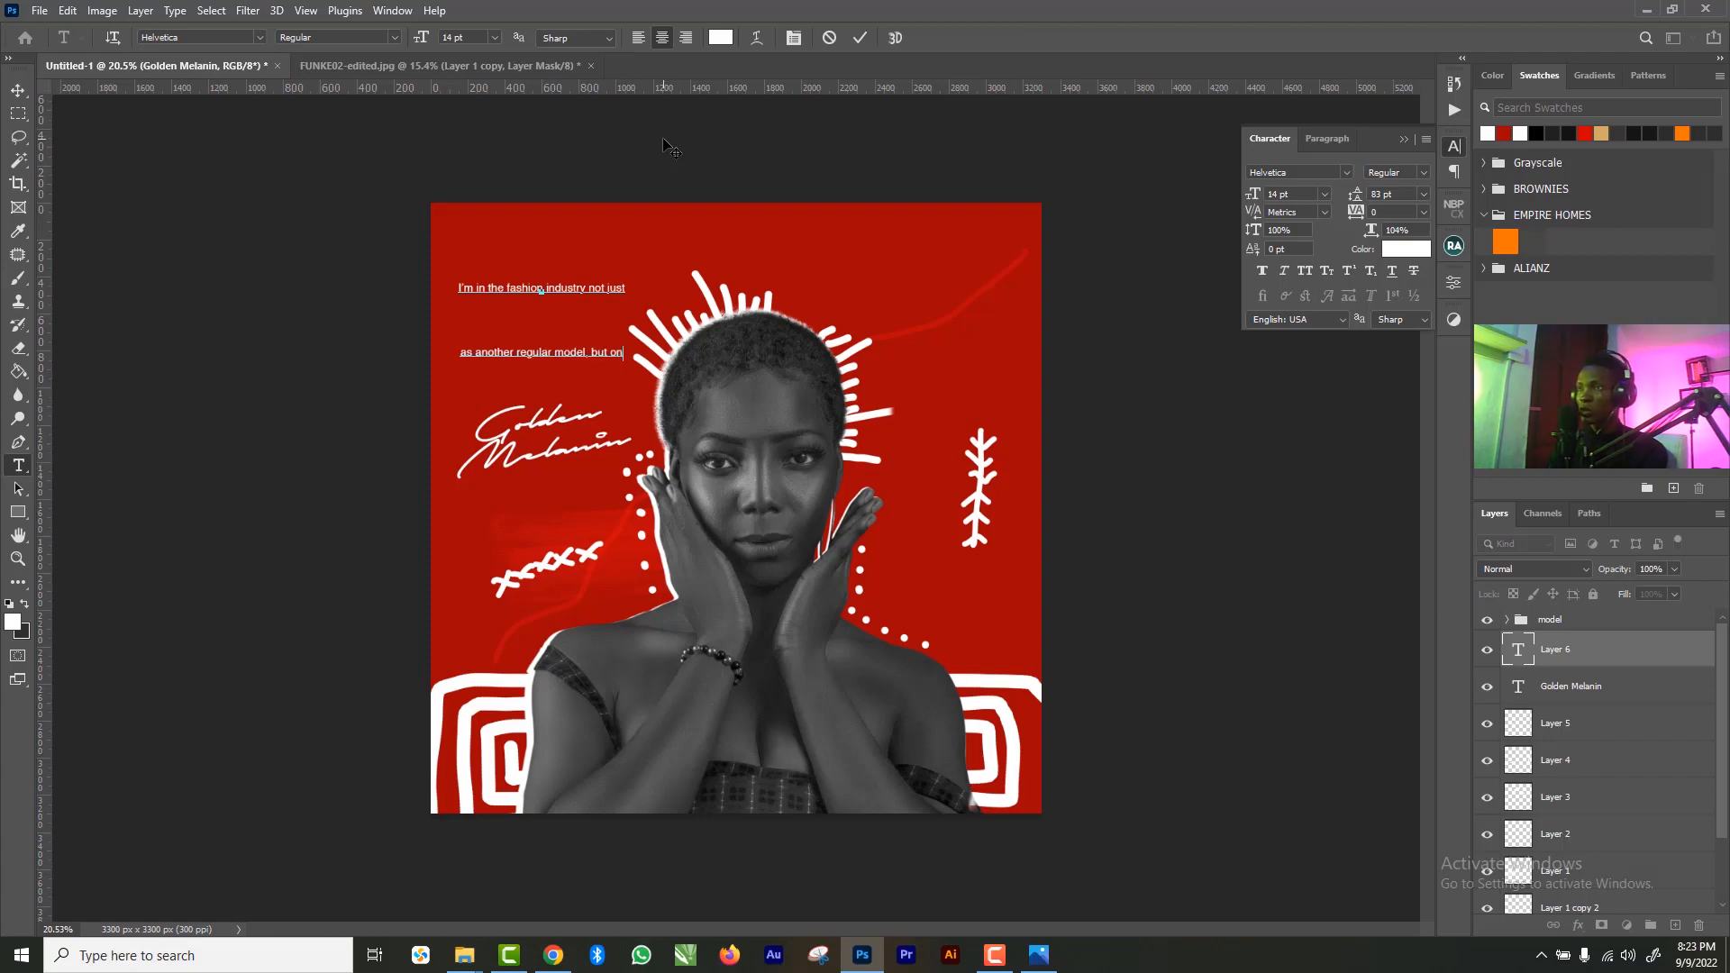
{"action": "type", "text": "e with a better"}
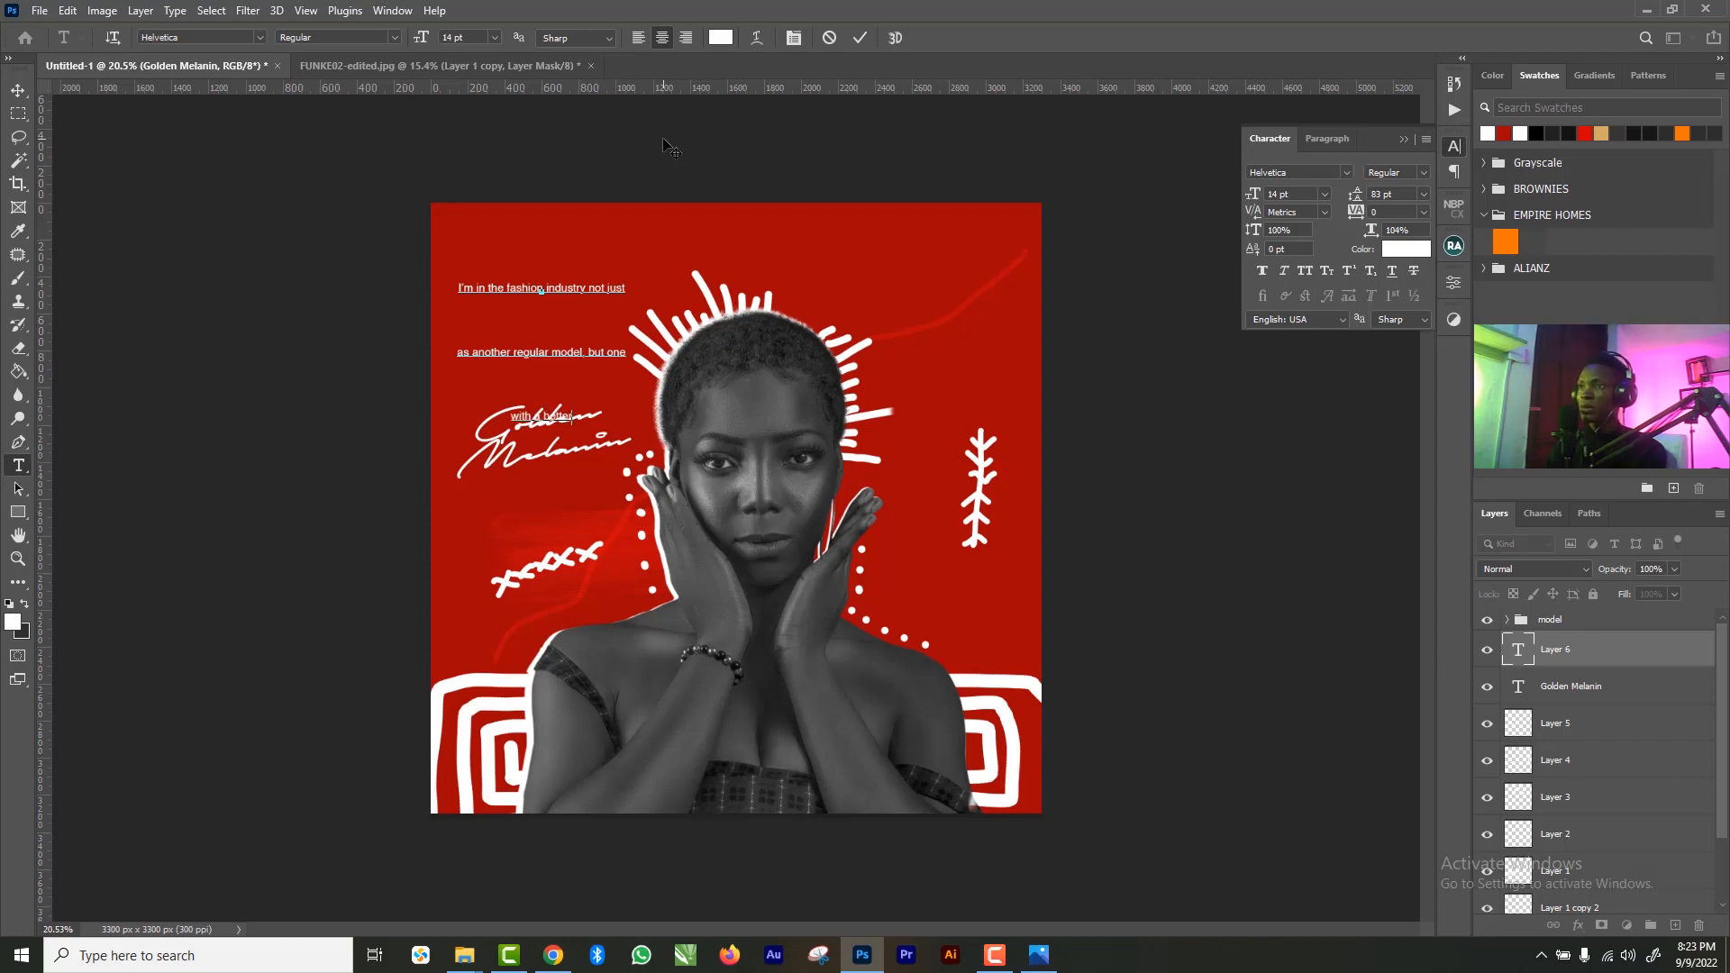
{"action": "type", "text": " agenda and"}
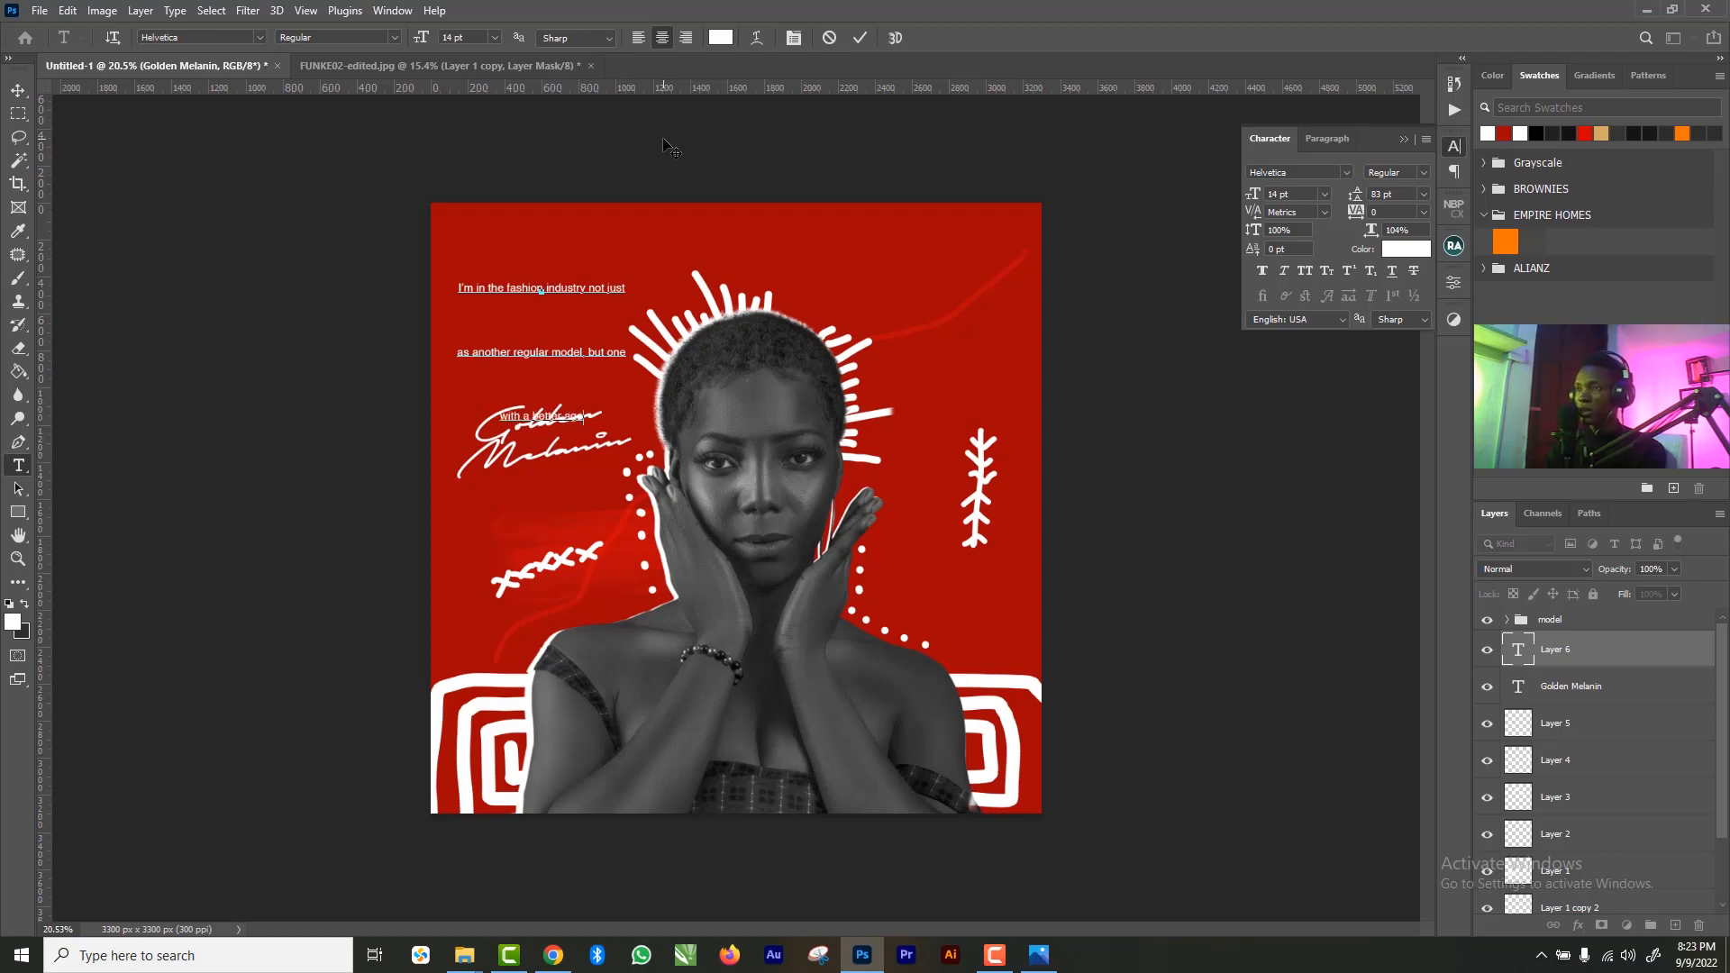
{"action": "type", "text": " plans"}
- Set the whole paragraph's leading to 17 pt and align it left
{"action": "key", "text": "ctrl+a"}
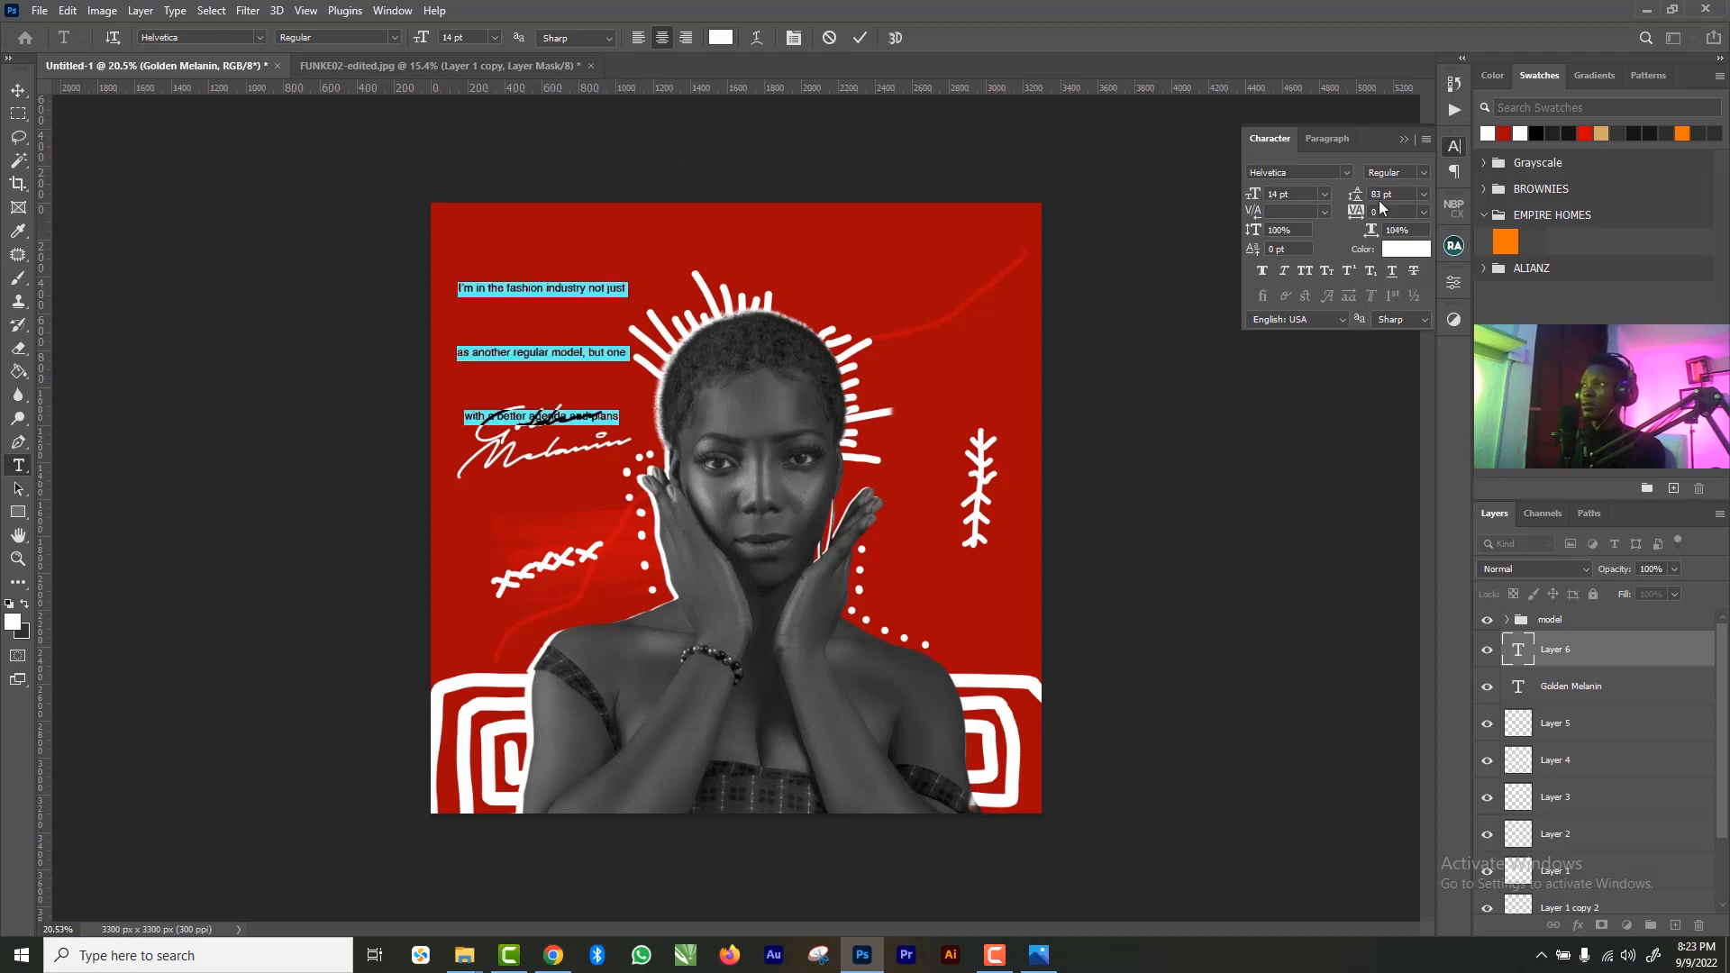
{"action": "left_click_drag", "start_coordinate": [1356, 193], "coordinate": [1294, 174]}
{"action": "left_click", "coordinate": [638, 37]}
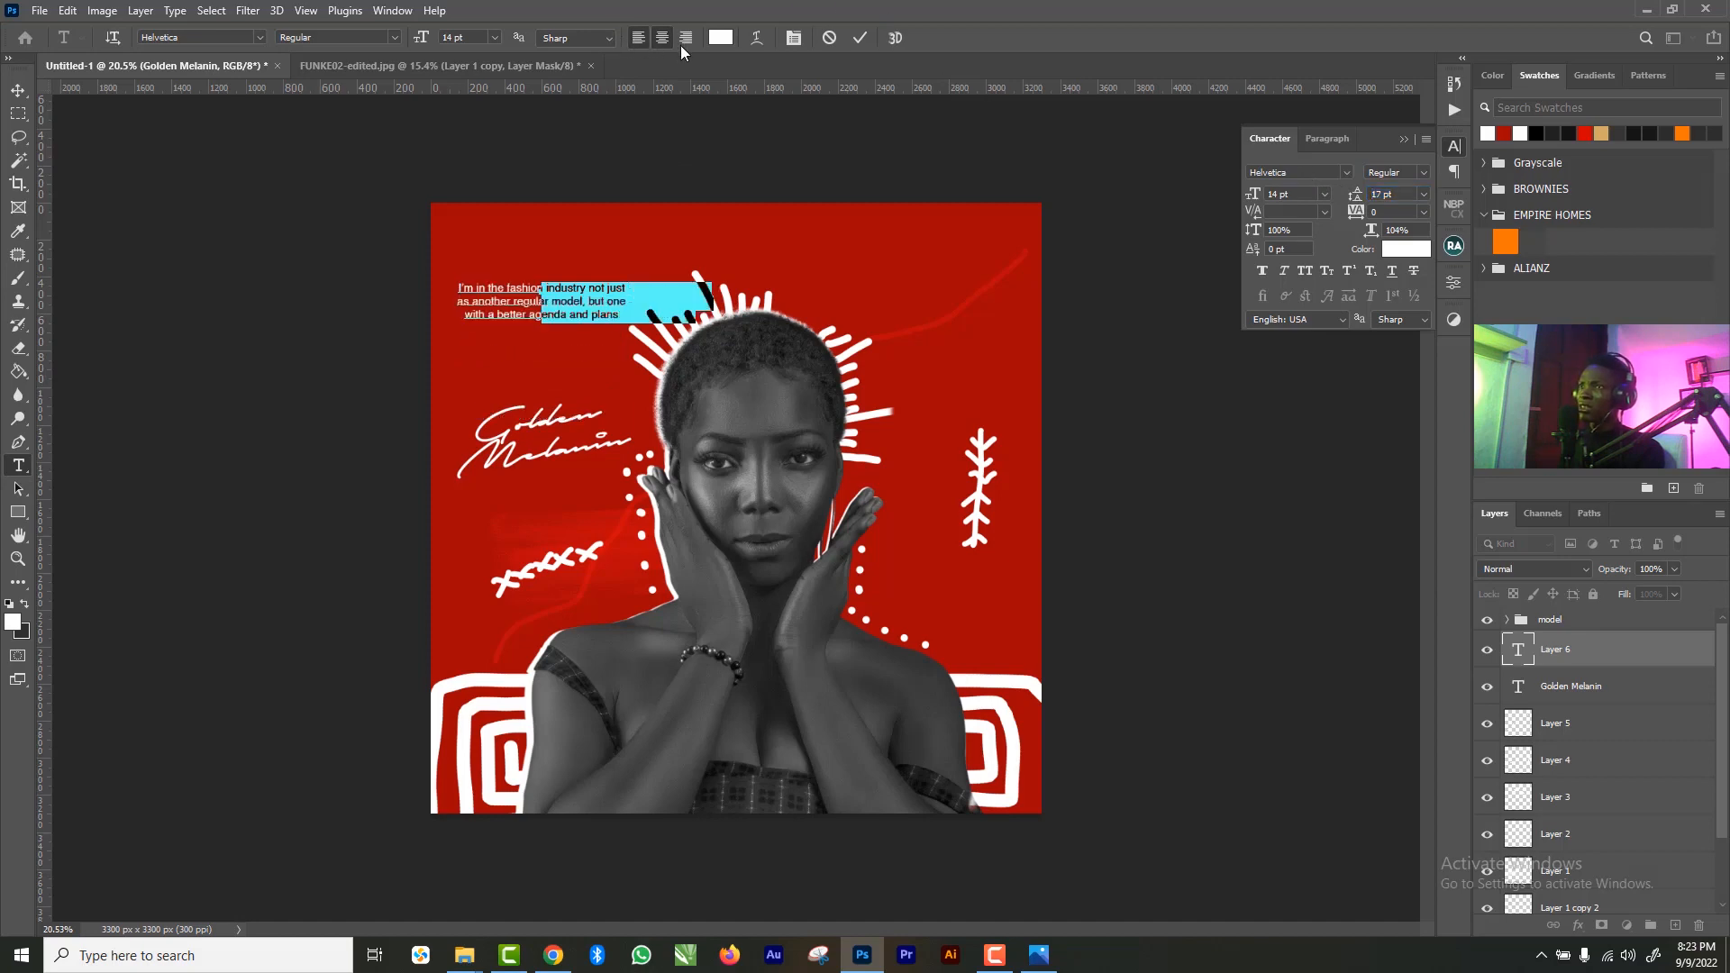
{"action": "left_click", "coordinate": [860, 38]}
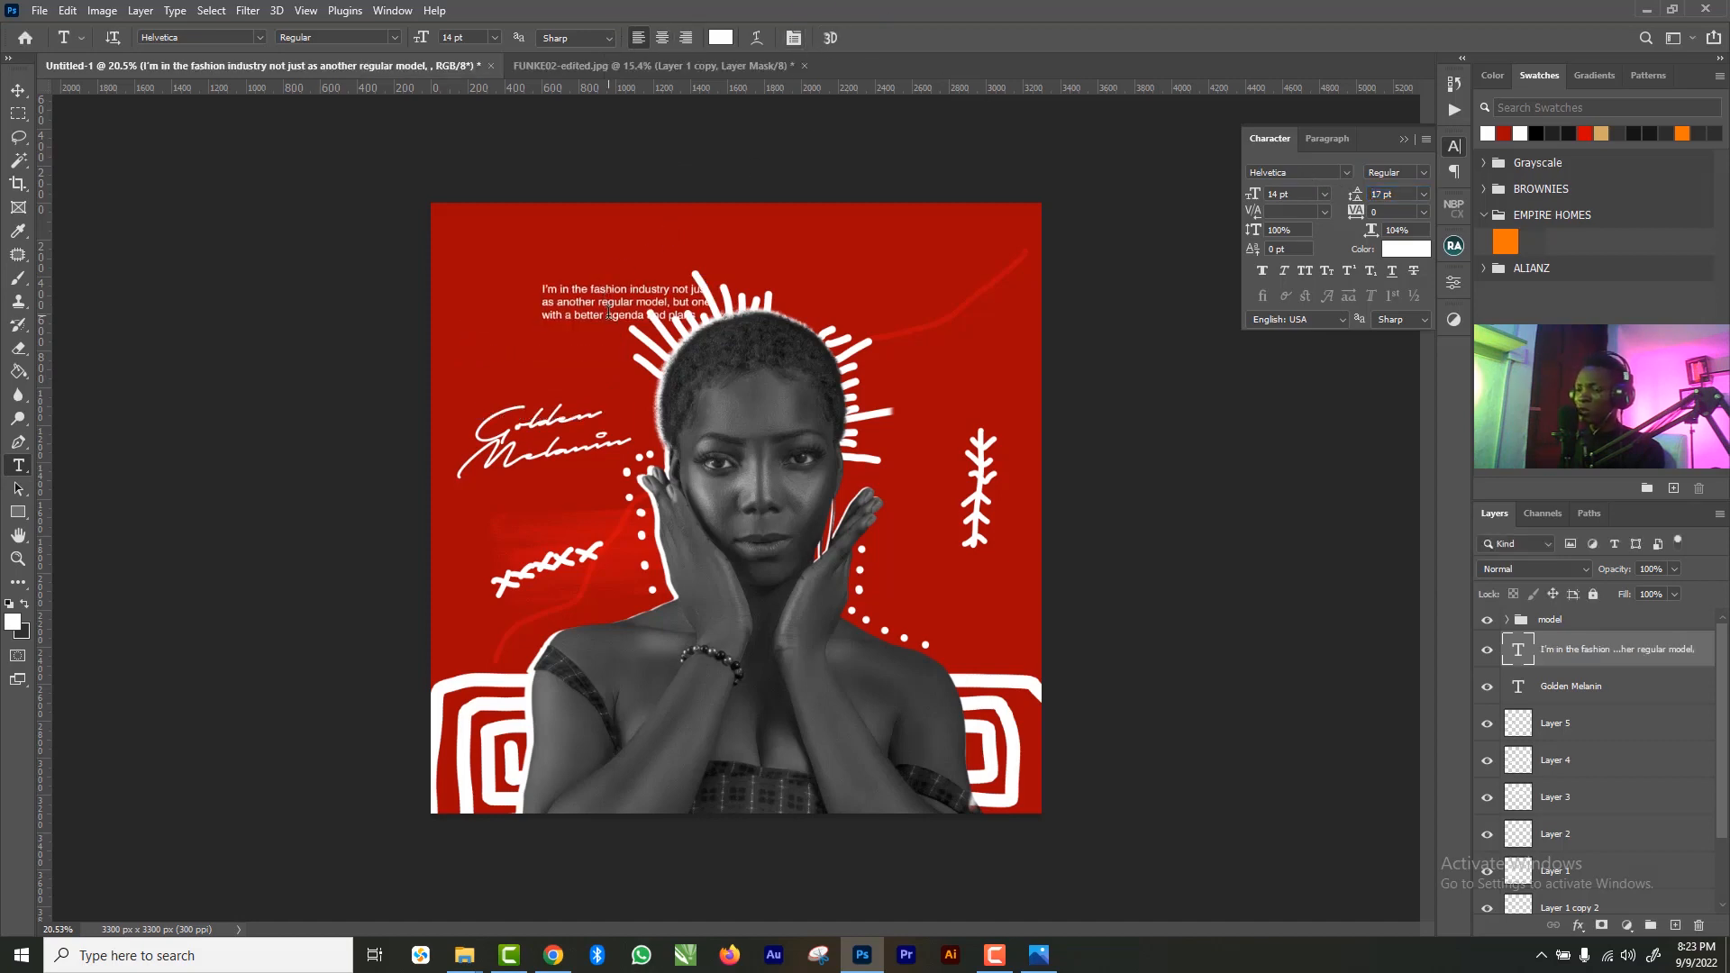
- Scale the paragraph down below the Golden Melanin title, and place a duplicate scaled to 135.30% above the title
{"action": "key", "text": "v"}
{"action": "key", "text": "ctrl+t"}
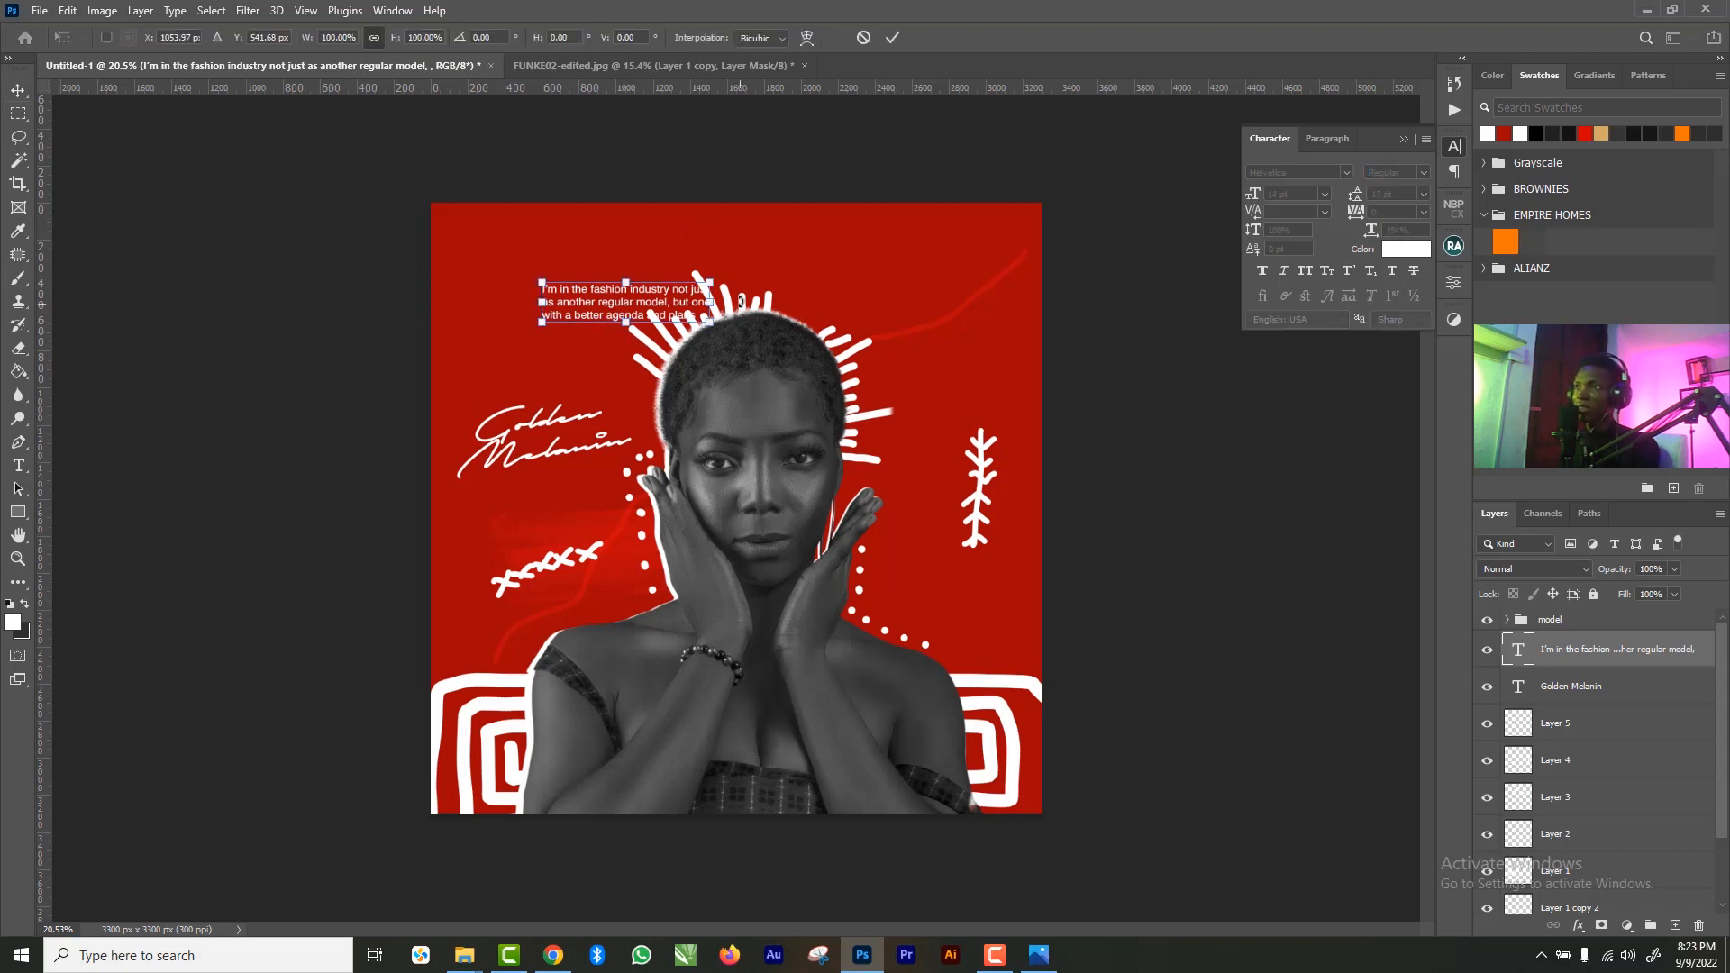
{"action": "left_click_drag", "start_coordinate": [712, 287], "coordinate": [643, 326]}
{"action": "left_click", "coordinate": [893, 38]}
{"action": "key", "text": "ctrl+t"}
{"action": "left_click", "coordinate": [892, 38]}
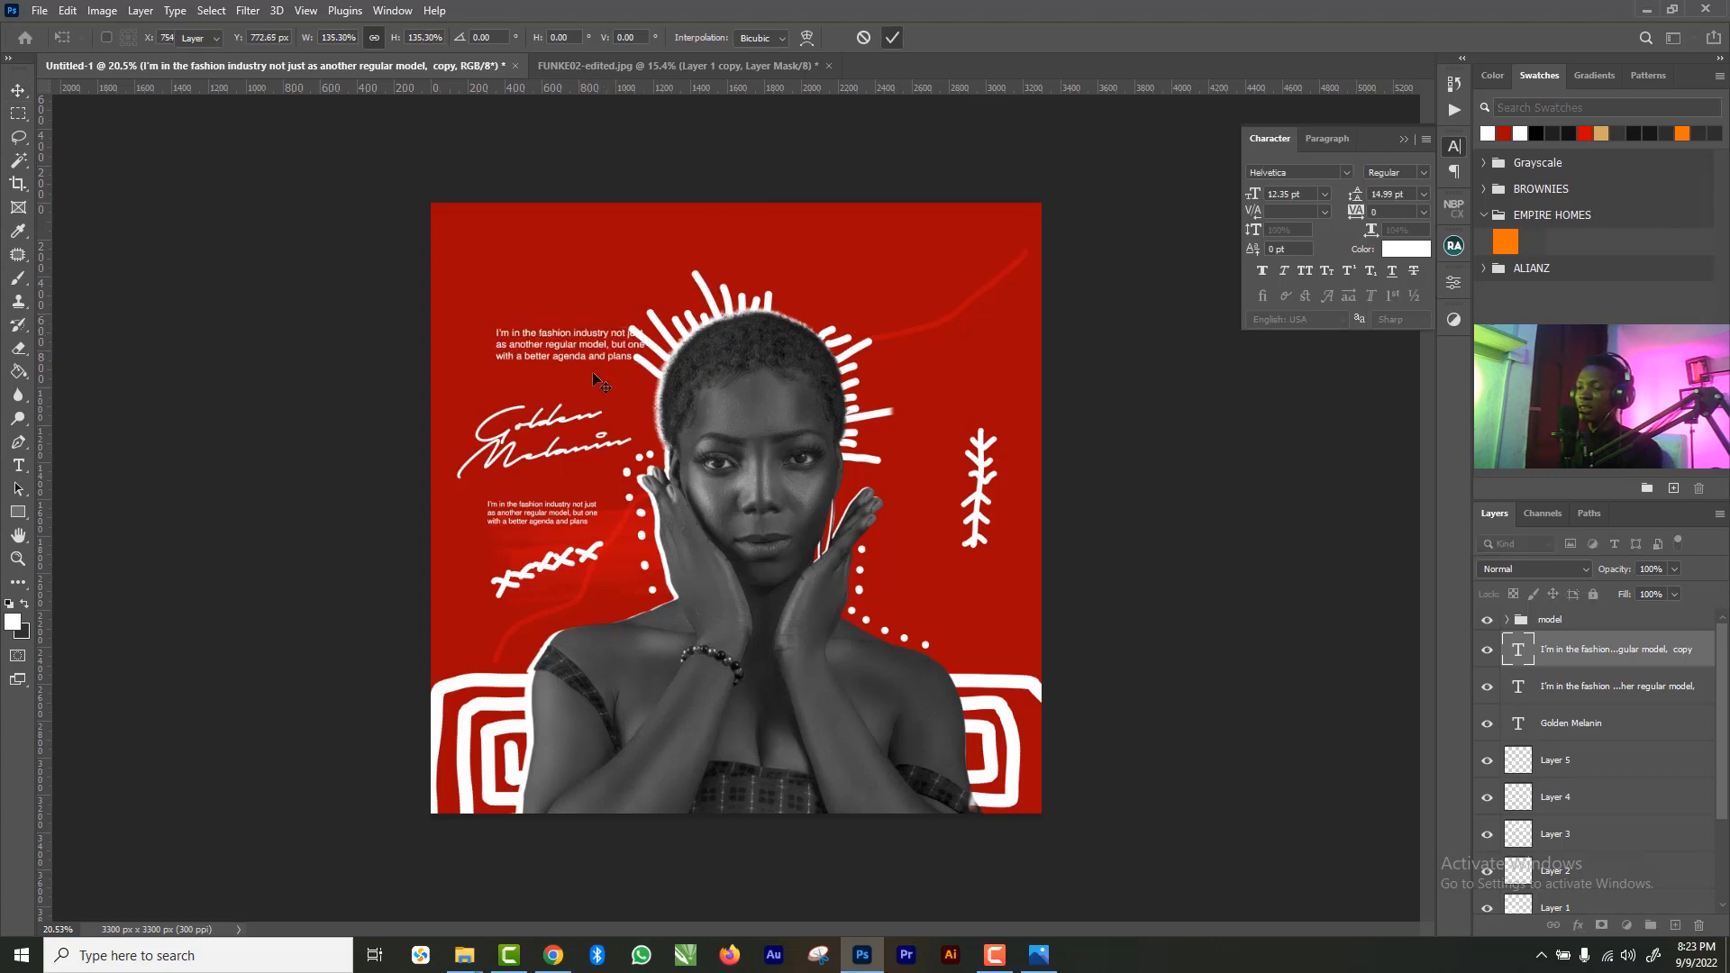
- Replace the duplicate's text with "Do you know that aside from being a Professional model, i'm also a good fashion designer and my designs are the industries topnotch designs"
{"action": "key", "text": "t"}
{"action": "left_click", "coordinate": [548, 335]}
{"action": "key", "text": "ctrl+a"}
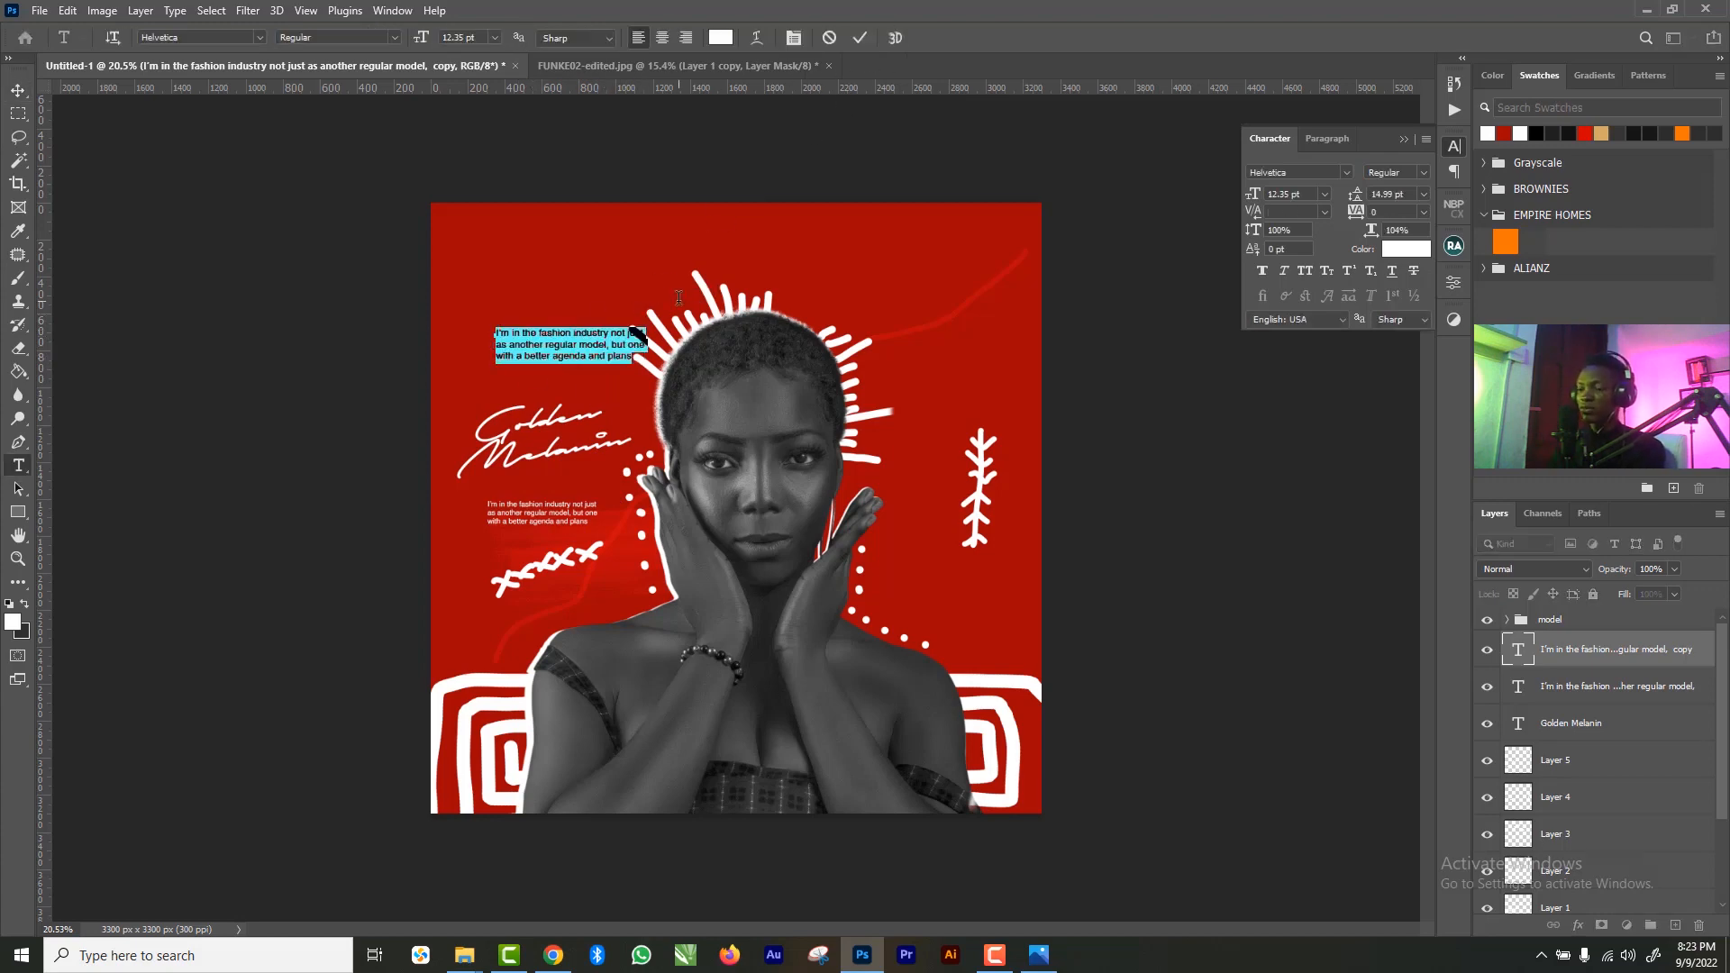
{"action": "type", "text": "Dn yn"}
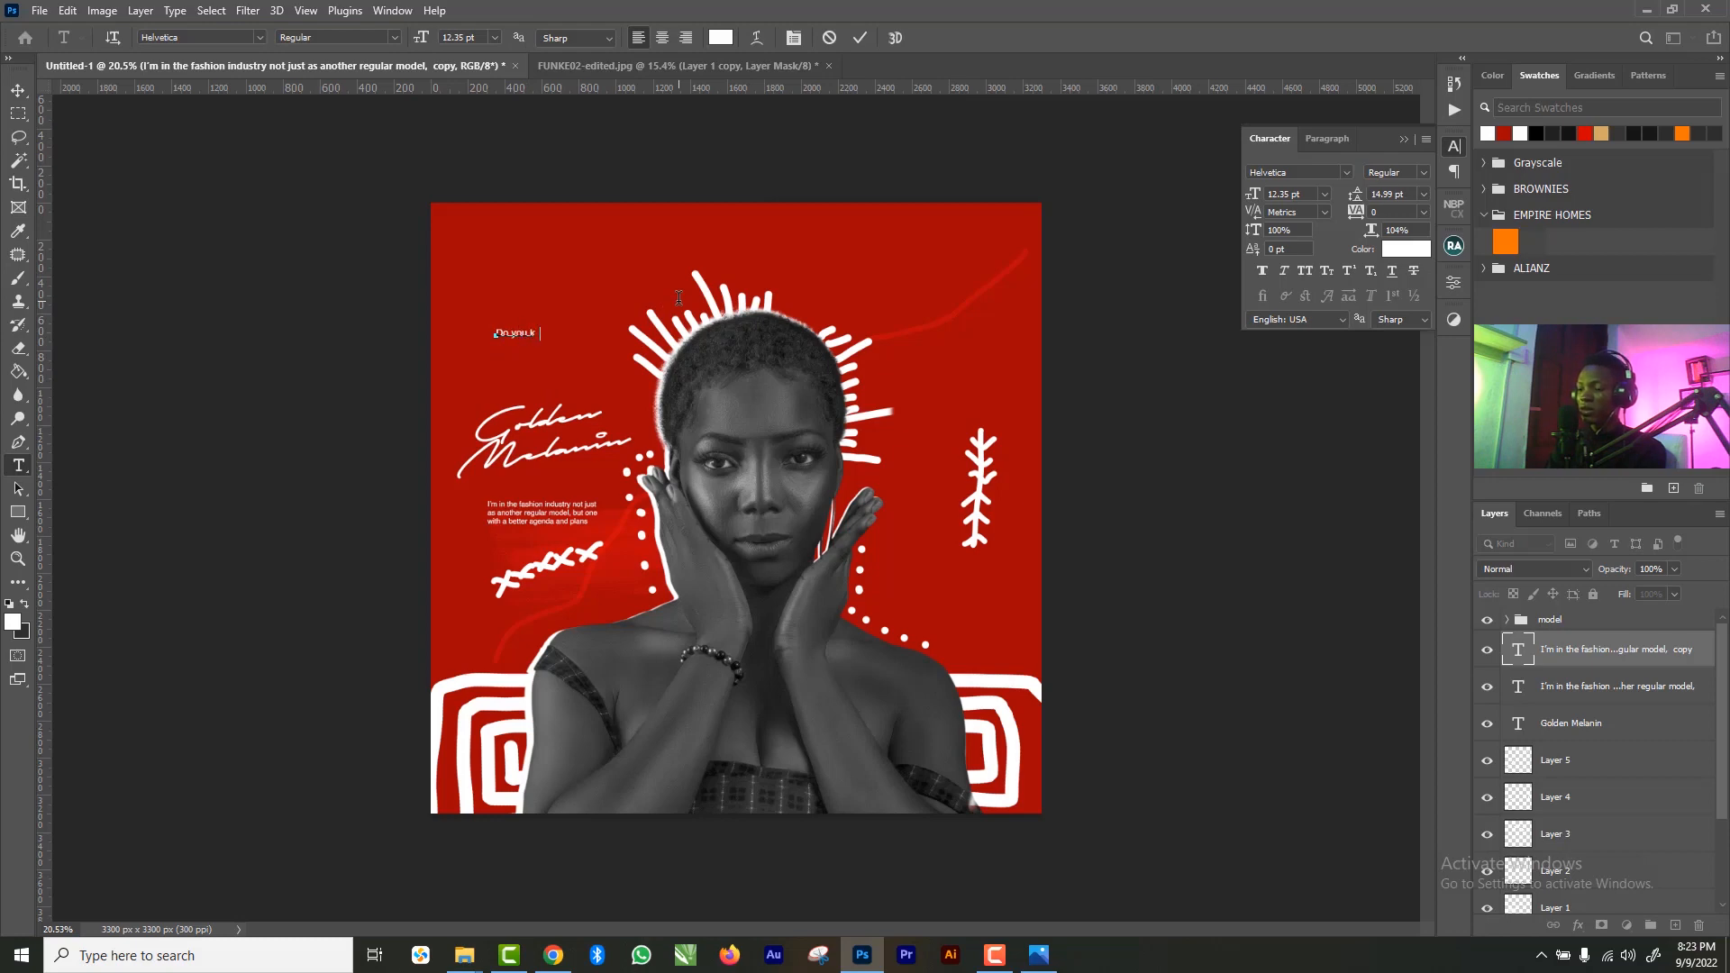
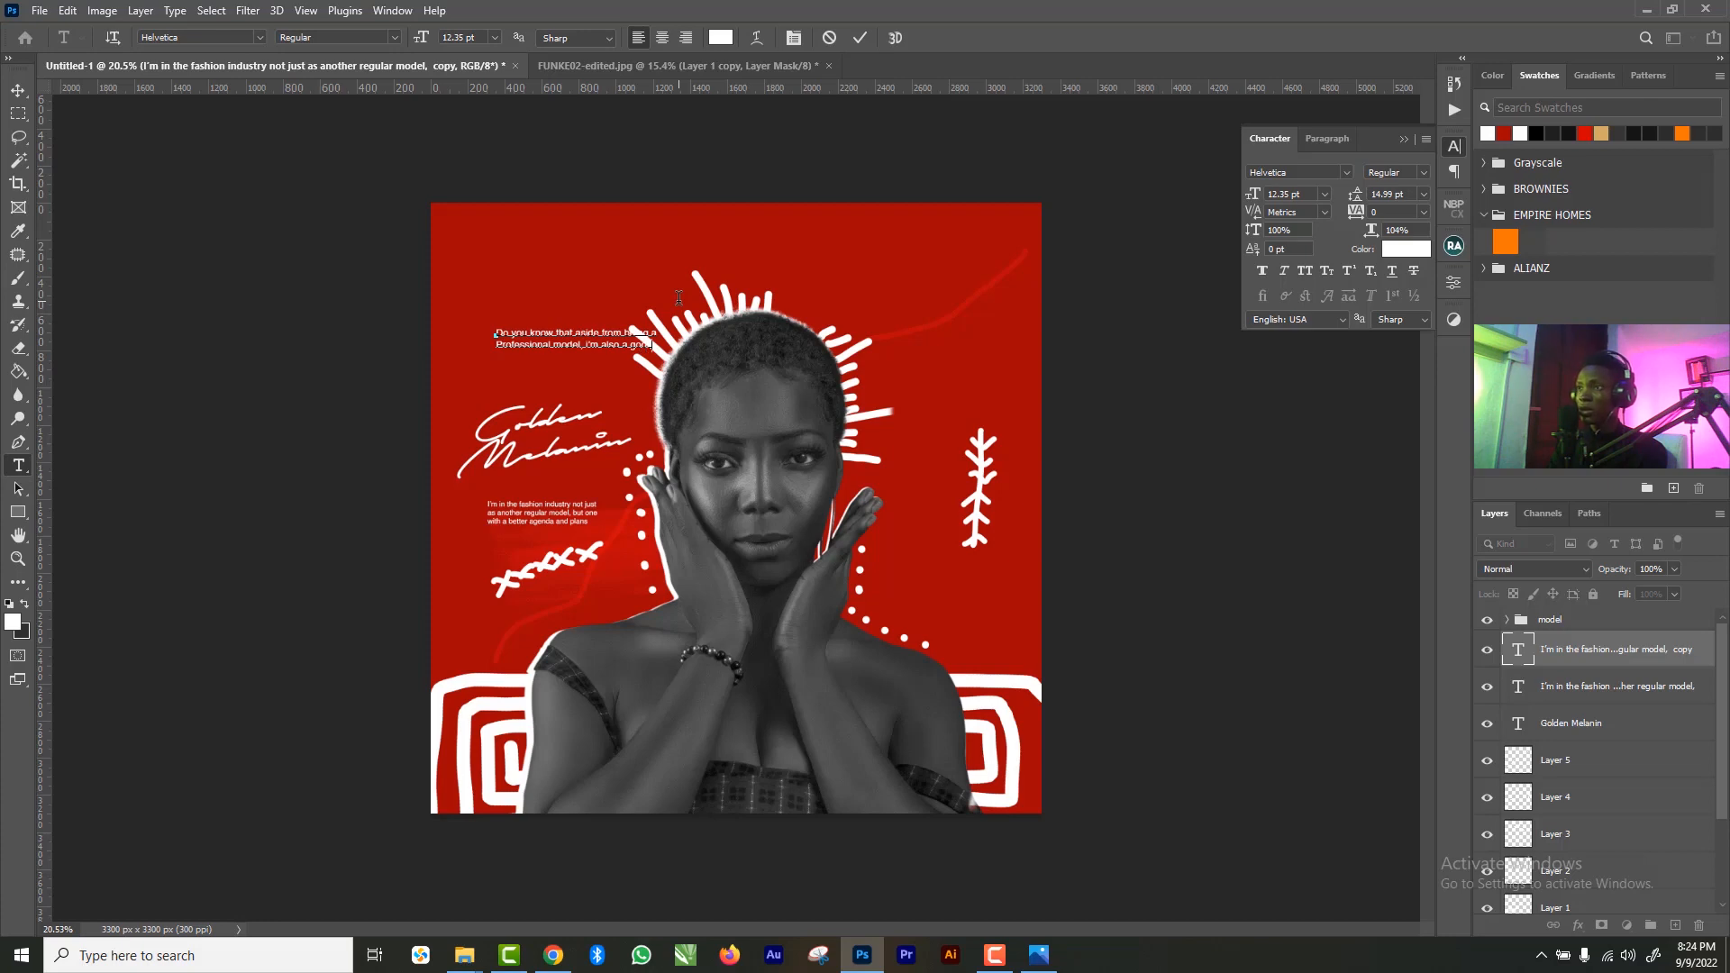
{"action": "type", "text": "fashion designer and my design"}
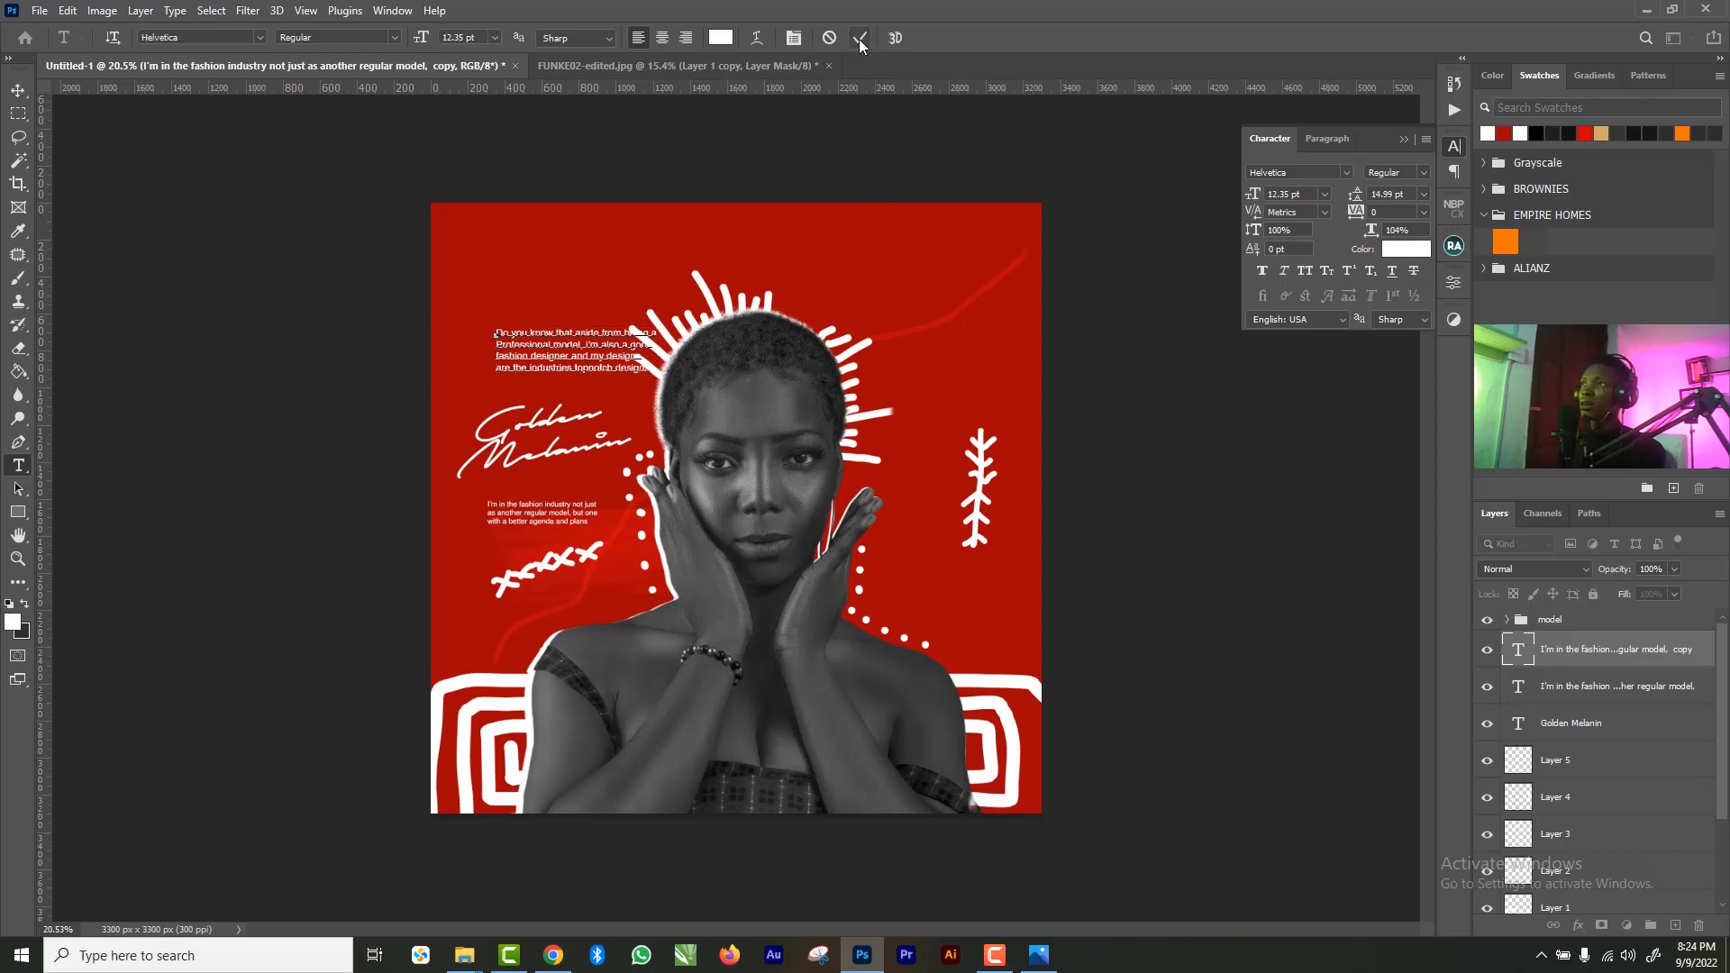
- Scale the "Do you know" paragraph down to 8.36 pt above the Golden Melanin title
{"action": "key", "text": "v"}
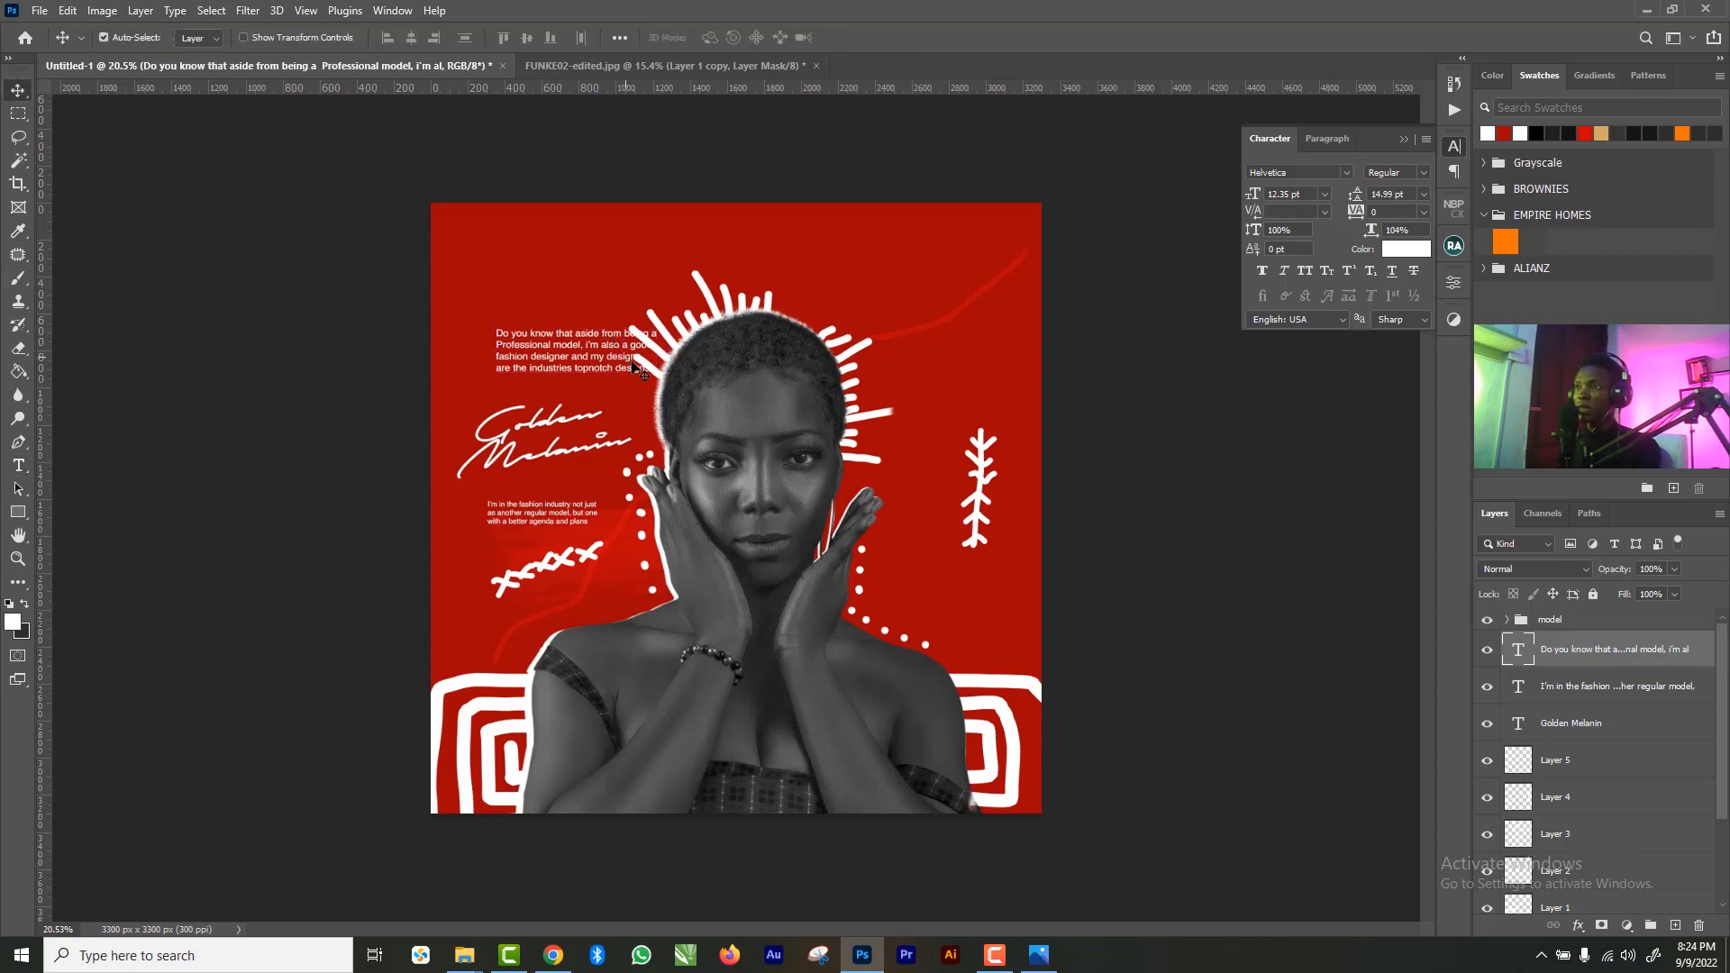
{"action": "key", "text": "ctrl+t"}
{"action": "left_click_drag", "start_coordinate": [659, 326], "coordinate": [691, 434]}
{"action": "left_click", "coordinate": [892, 38]}
- Rewrap the "Do you know" paragraph into three lines, ending the first after "Professional" and the second after "my designs"
{"action": "key", "text": "z"}
{"action": "key", "text": "t"}
{"action": "left_click", "coordinate": [433, 345]}
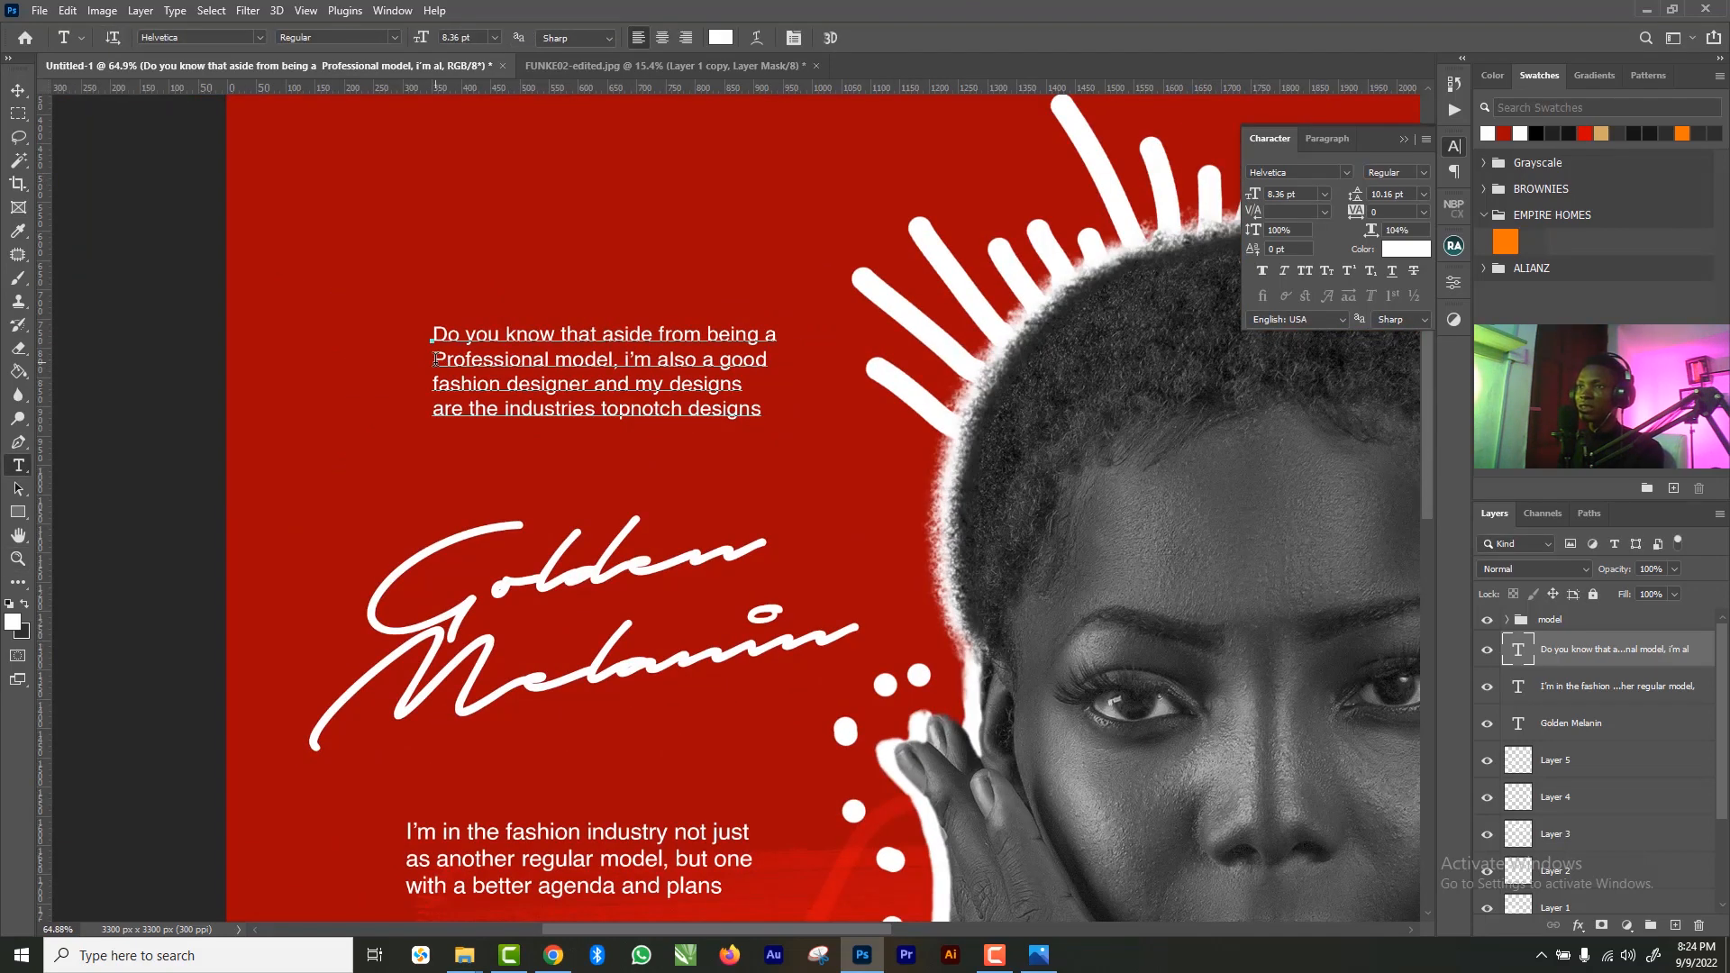
{"action": "key", "text": "BackSpace"}
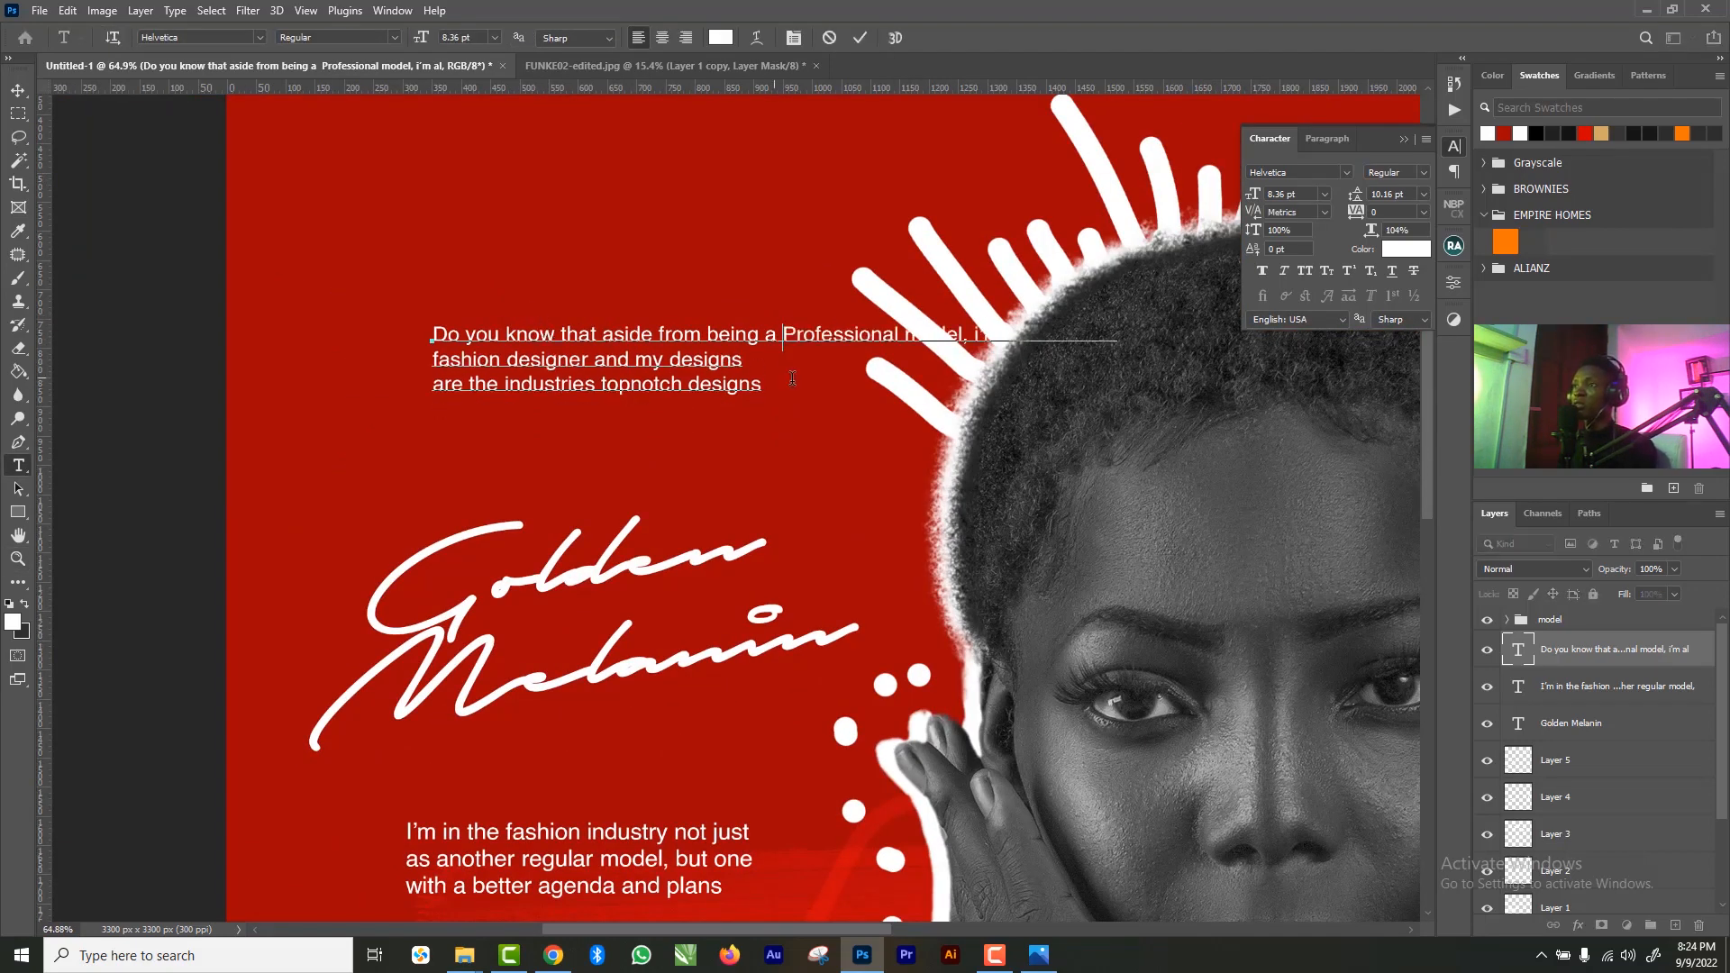
{"action": "left_click", "coordinate": [906, 338]}
{"action": "key", "text": "Return"}
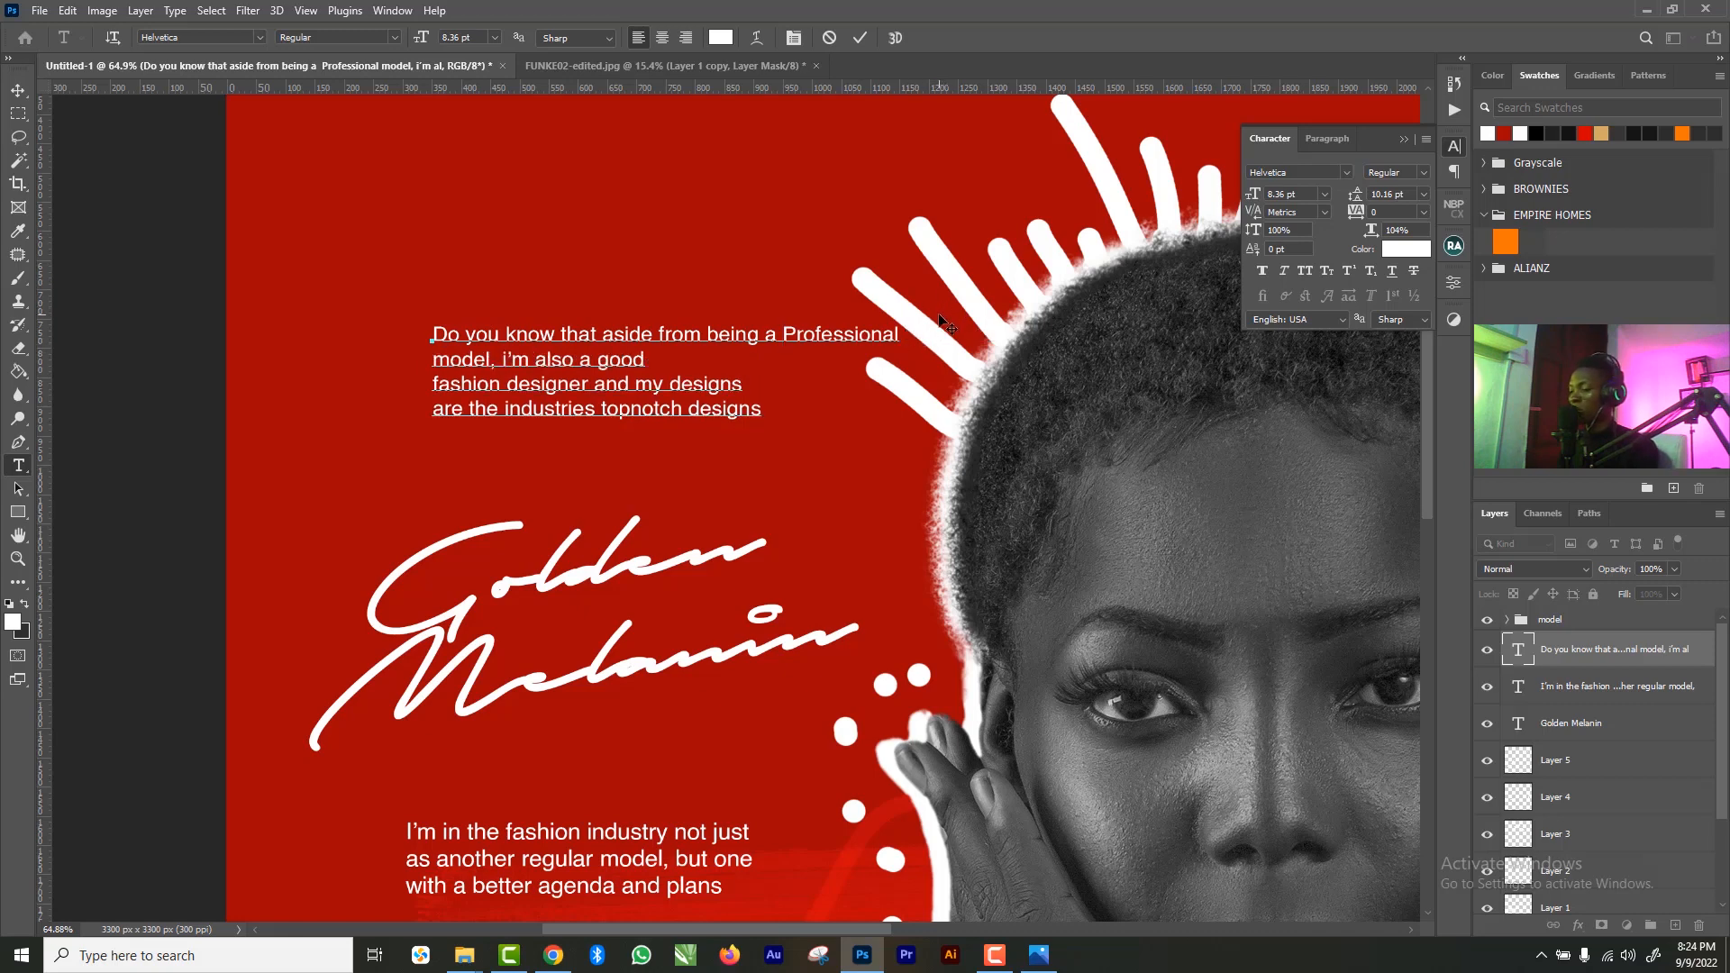
{"action": "key", "text": "End"}
{"action": "key", "text": "Delete"}
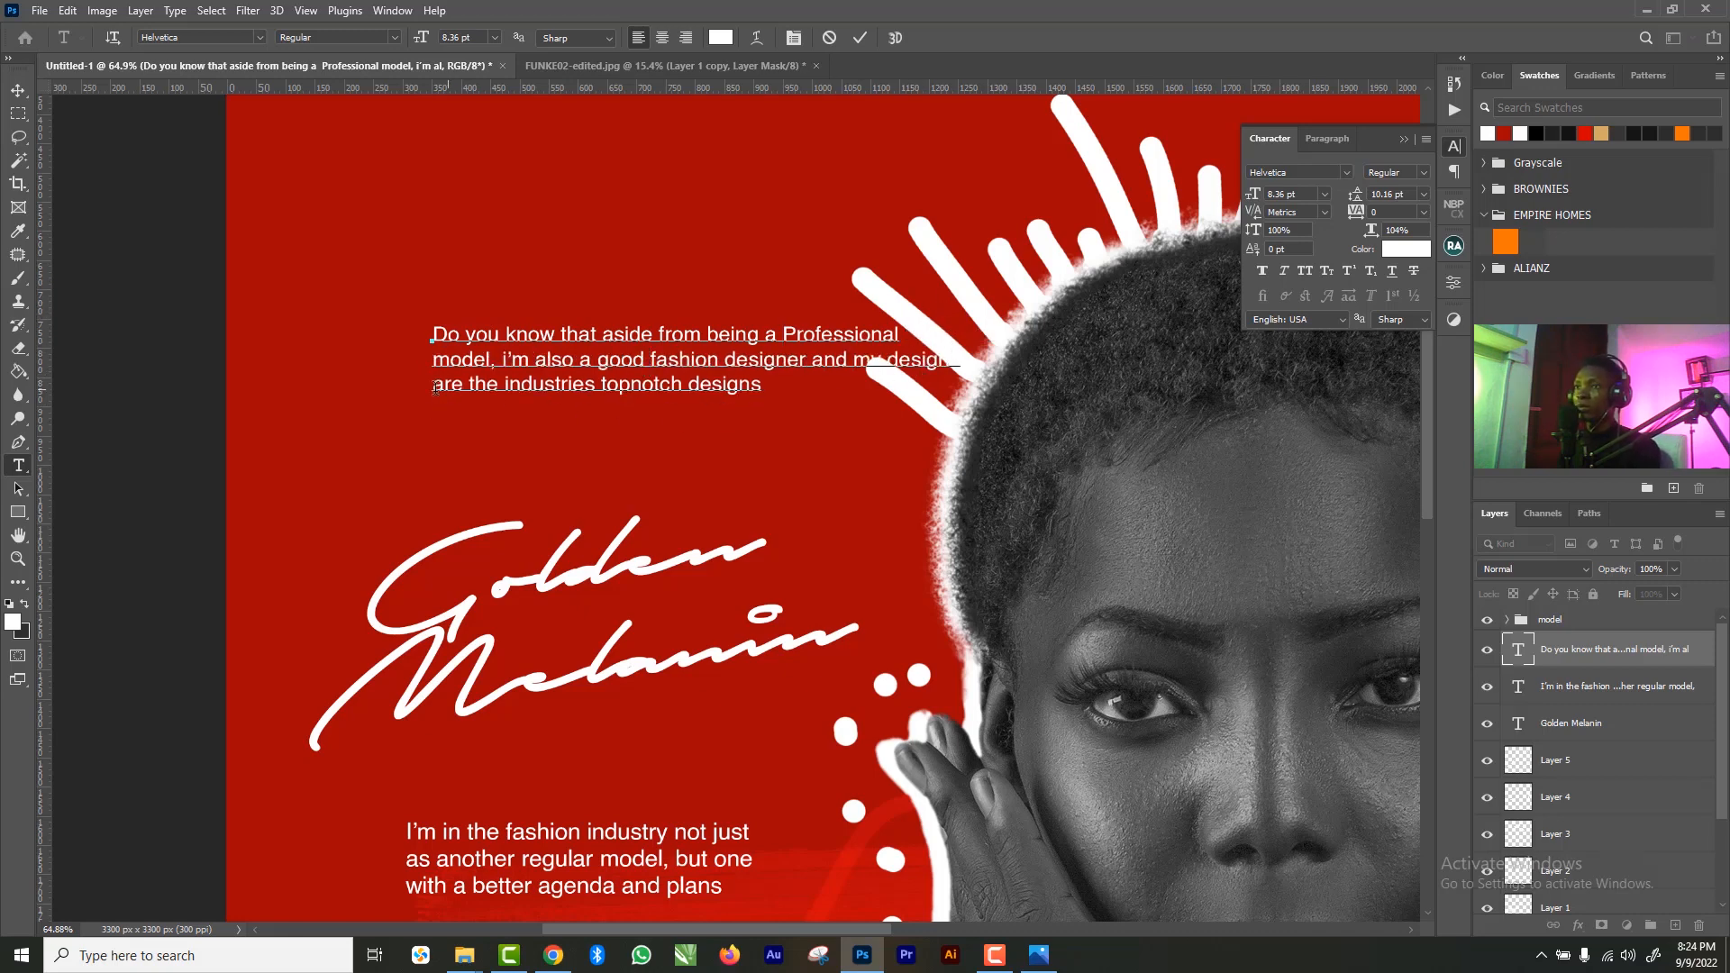
{"action": "left_click", "coordinate": [860, 37]}
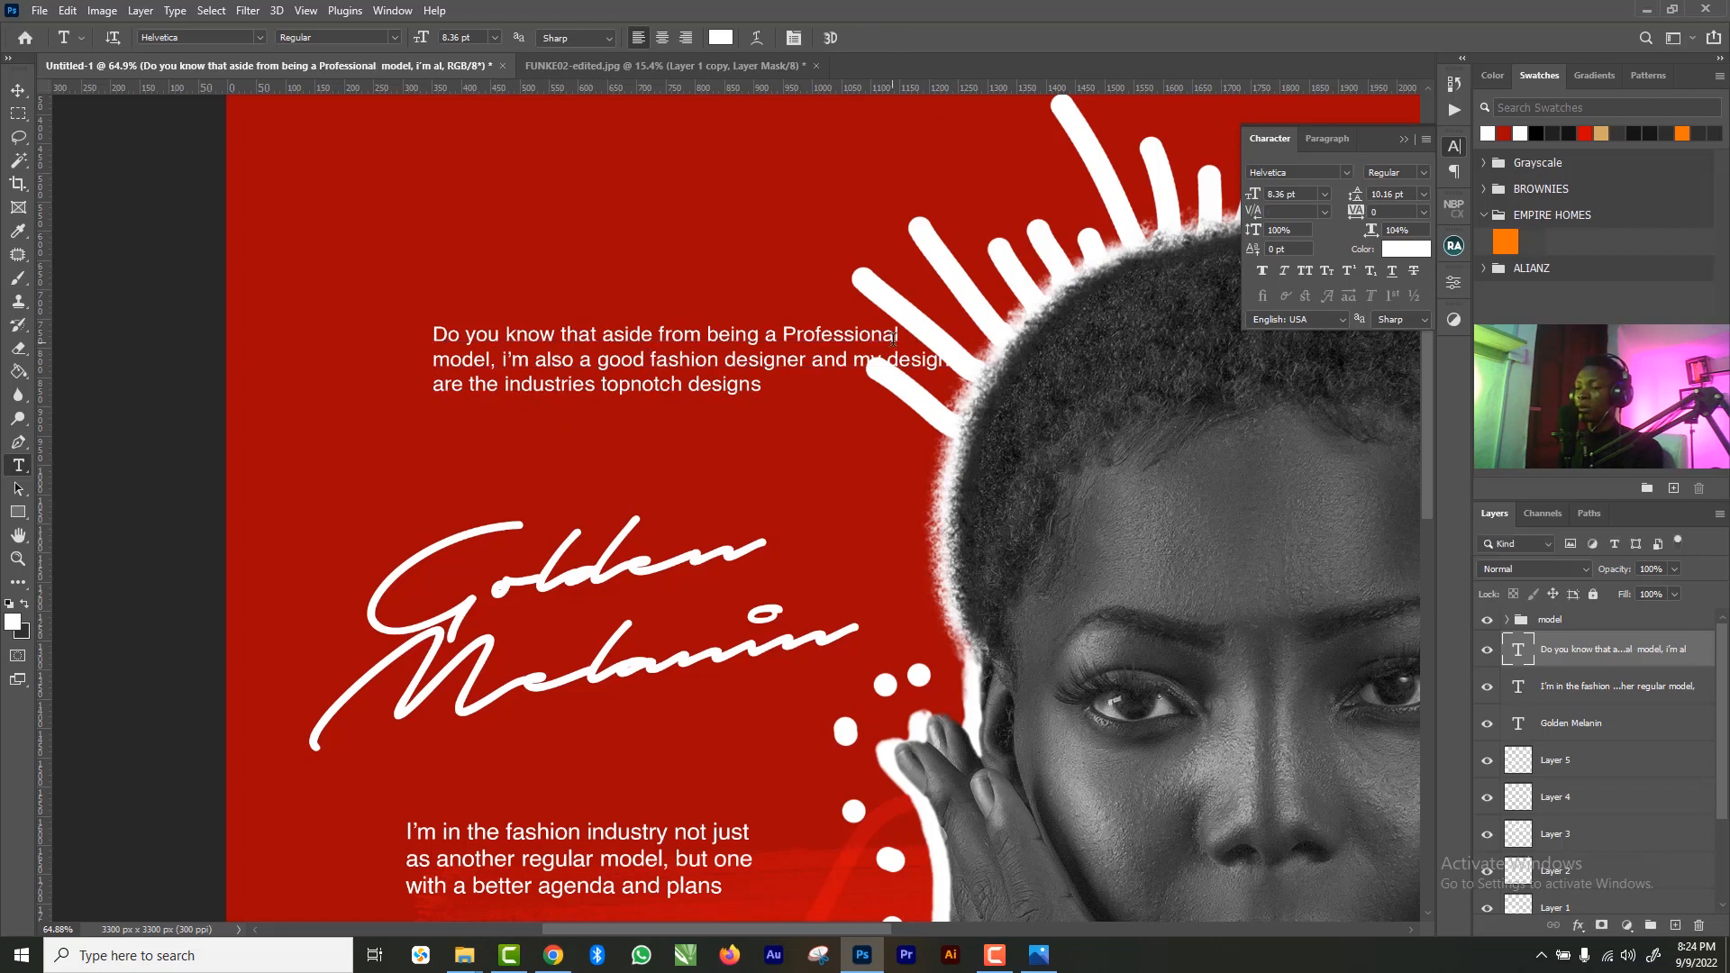
- Rotate the "Do you know" paragraph to -90 degrees so it reads vertically upward
{"action": "key", "text": "z"}
{"action": "left_click_drag", "start_coordinate": [949, 402], "coordinate": [865, 356]}
{"action": "key", "text": "v"}
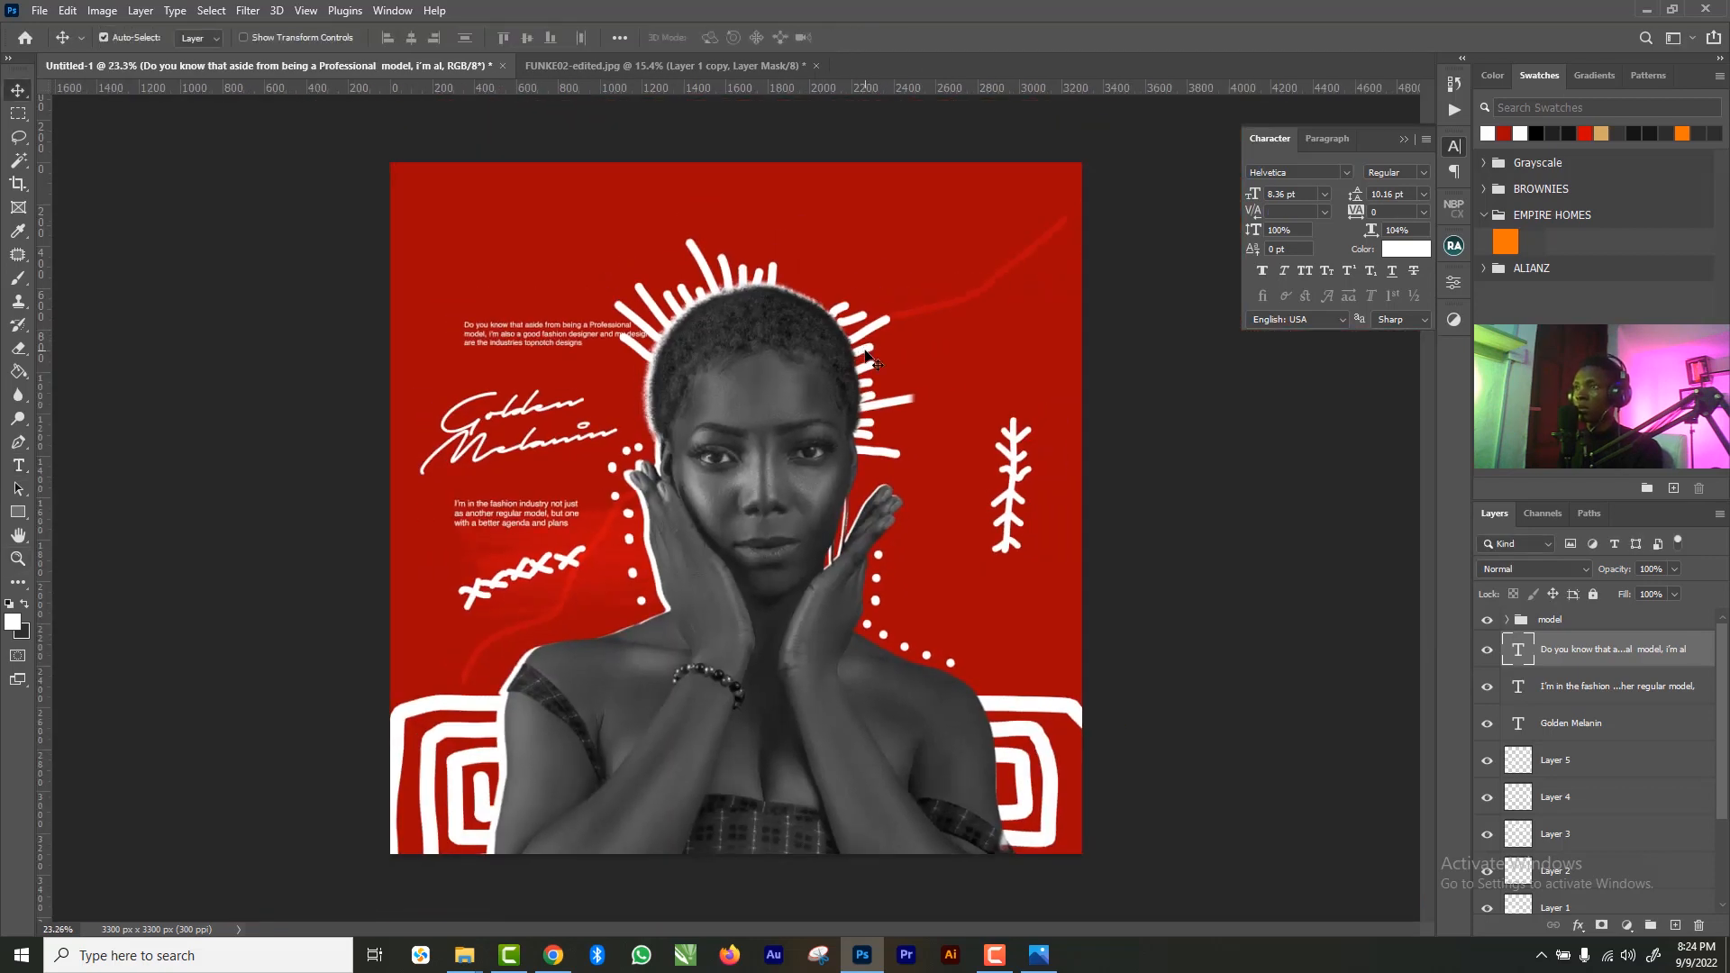
{"action": "key", "text": "ctrl+t"}
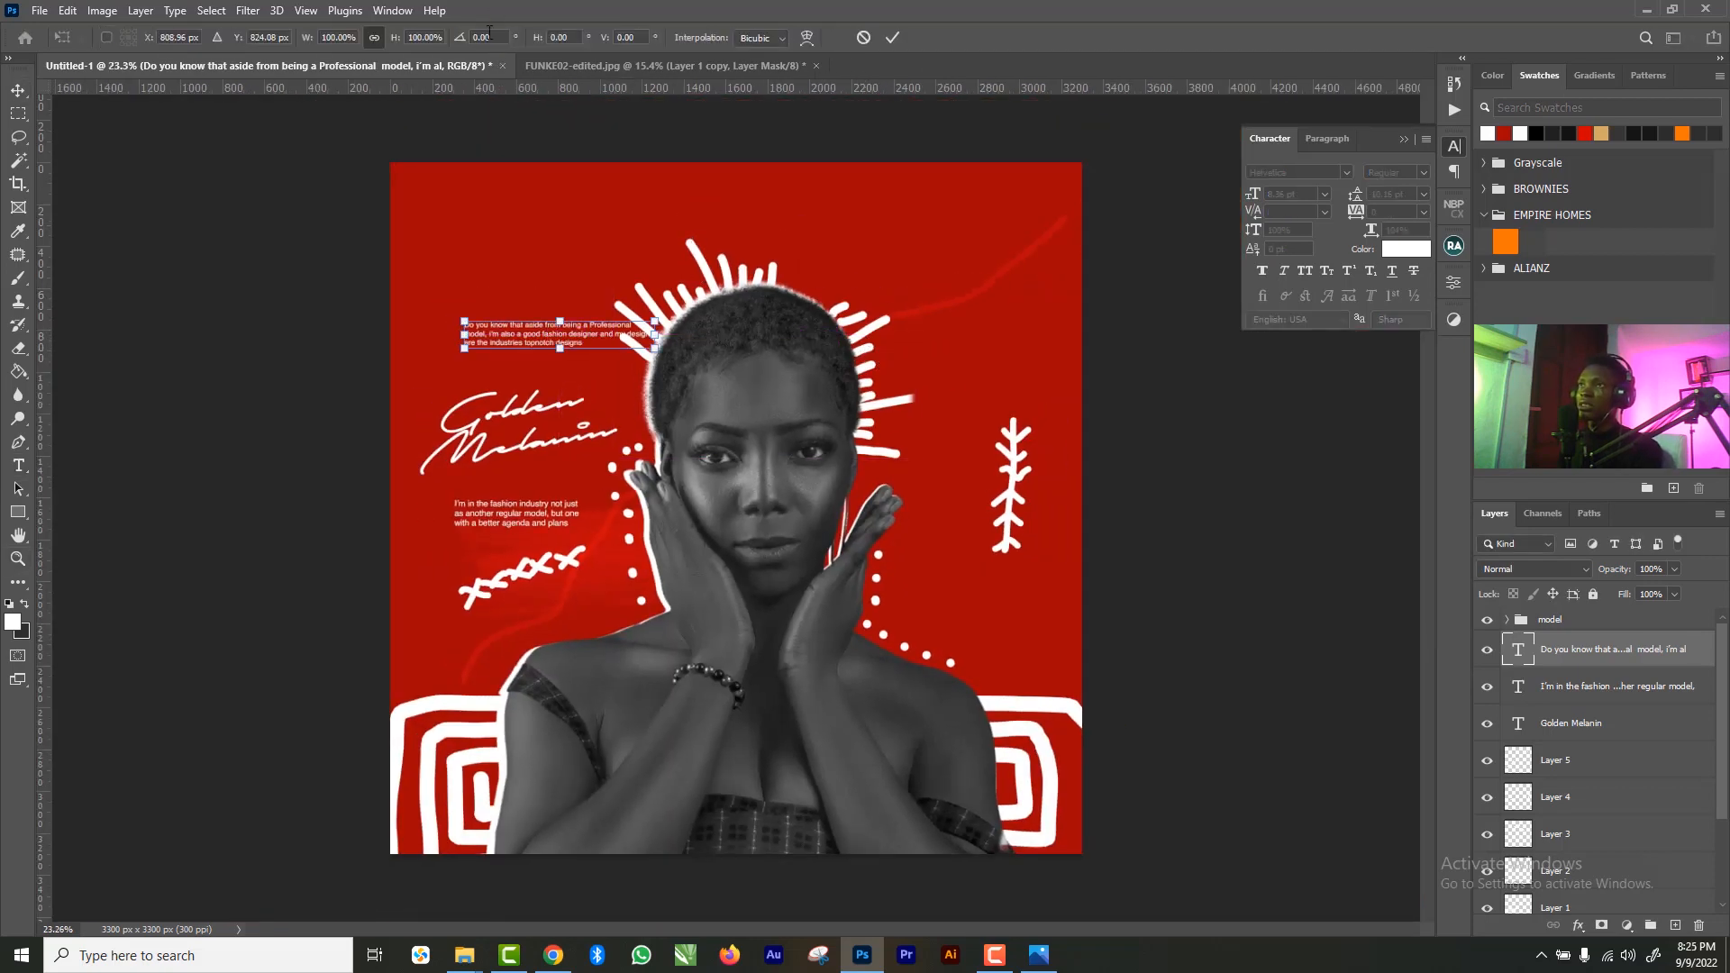
{"action": "left_click", "coordinate": [482, 37]}
{"action": "type", "text": "90"}
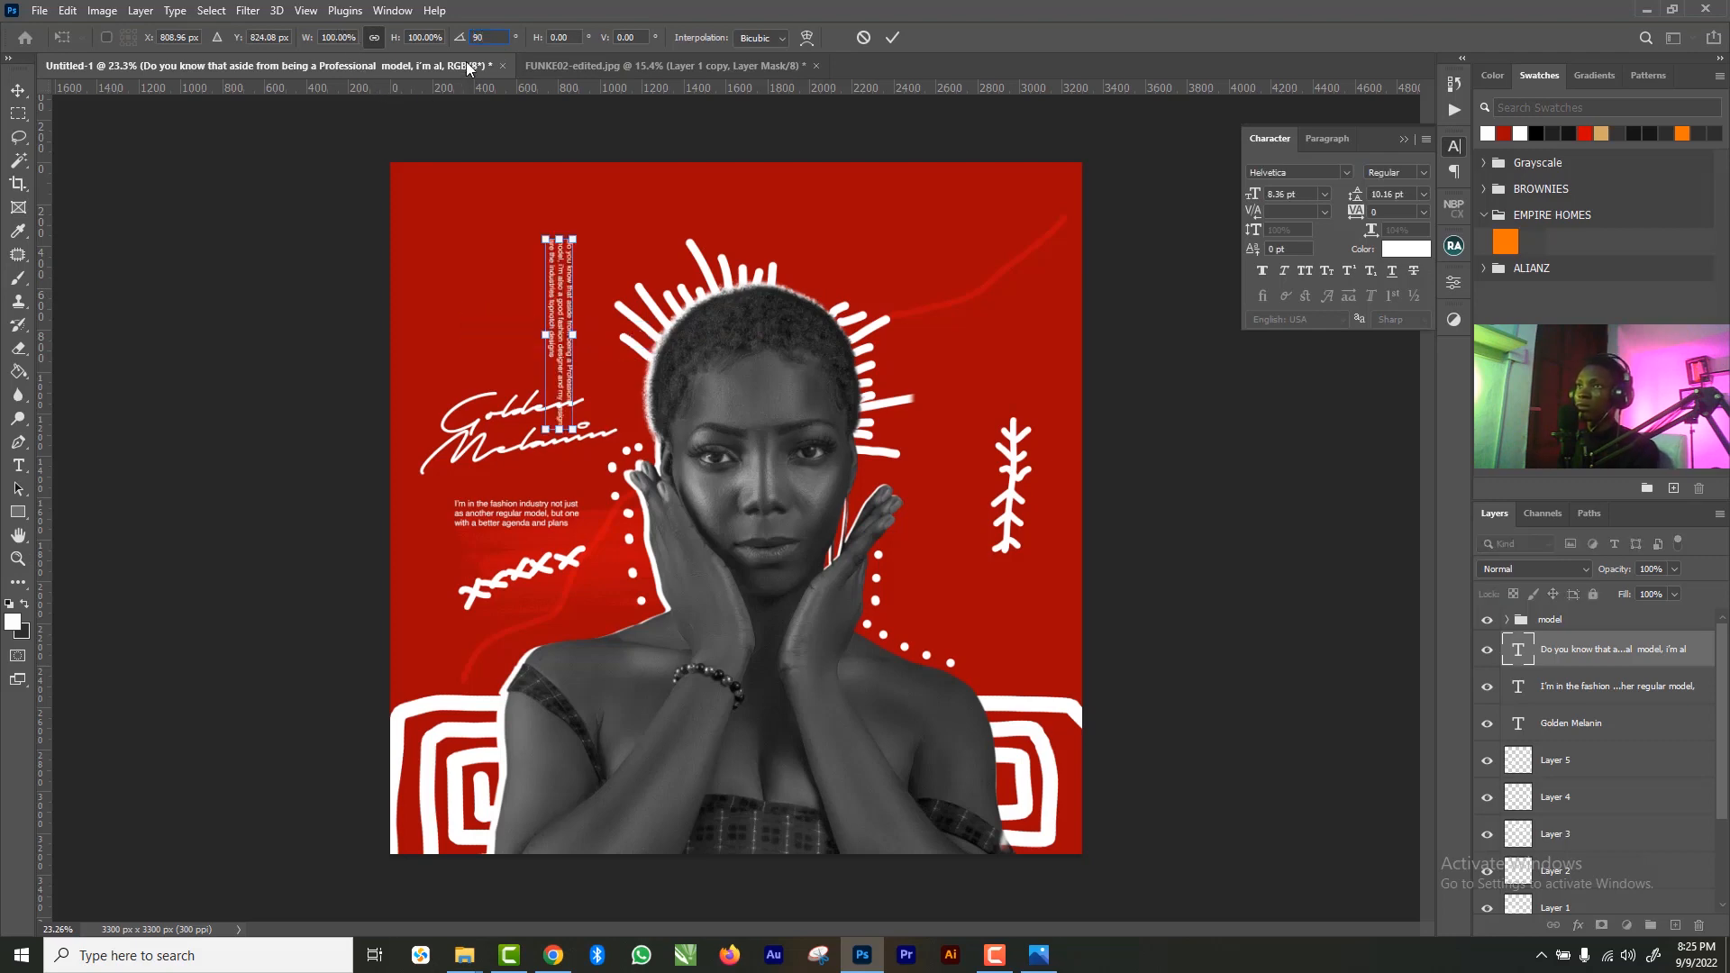
{"action": "left_click_drag", "start_coordinate": [497, 37], "coordinate": [453, 41]}
{"action": "type", "text": "-90"}
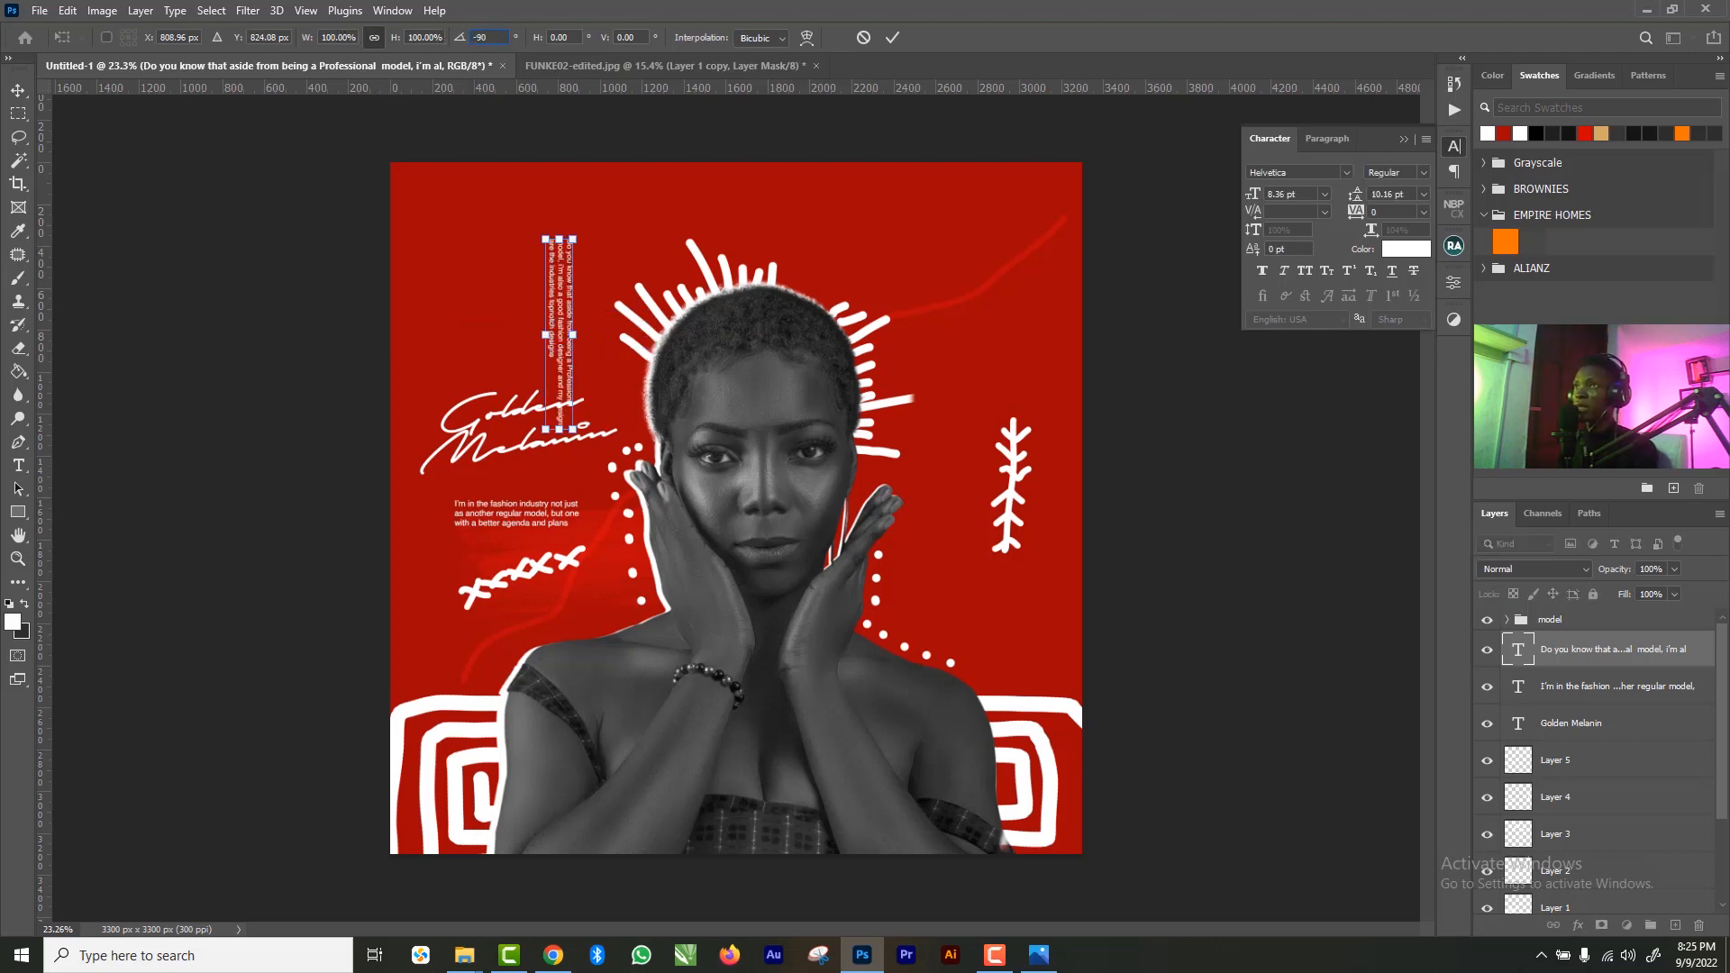
{"action": "left_click", "coordinate": [892, 37]}
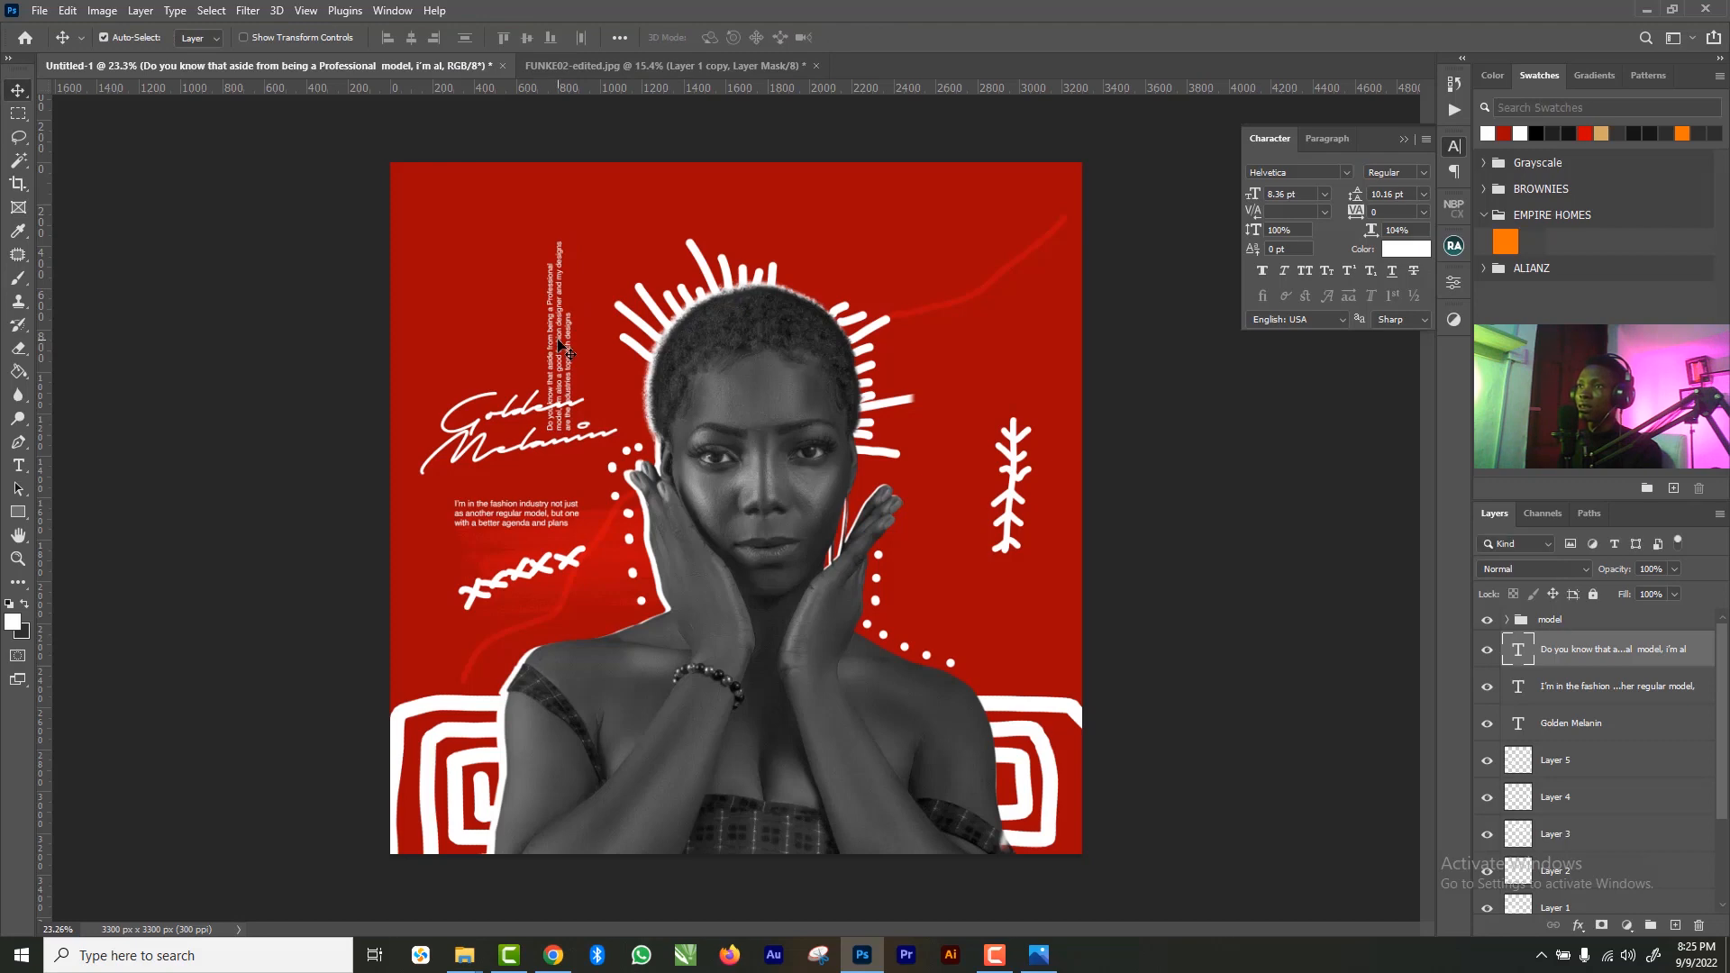
- Move the vertical paragraph just above the Golden Melanin title and the "I'm in the fashion industry" paragraph beneath the white branch-shaped doodle
{"action": "left_click_drag", "start_coordinate": [569, 337], "coordinate": [599, 291]}
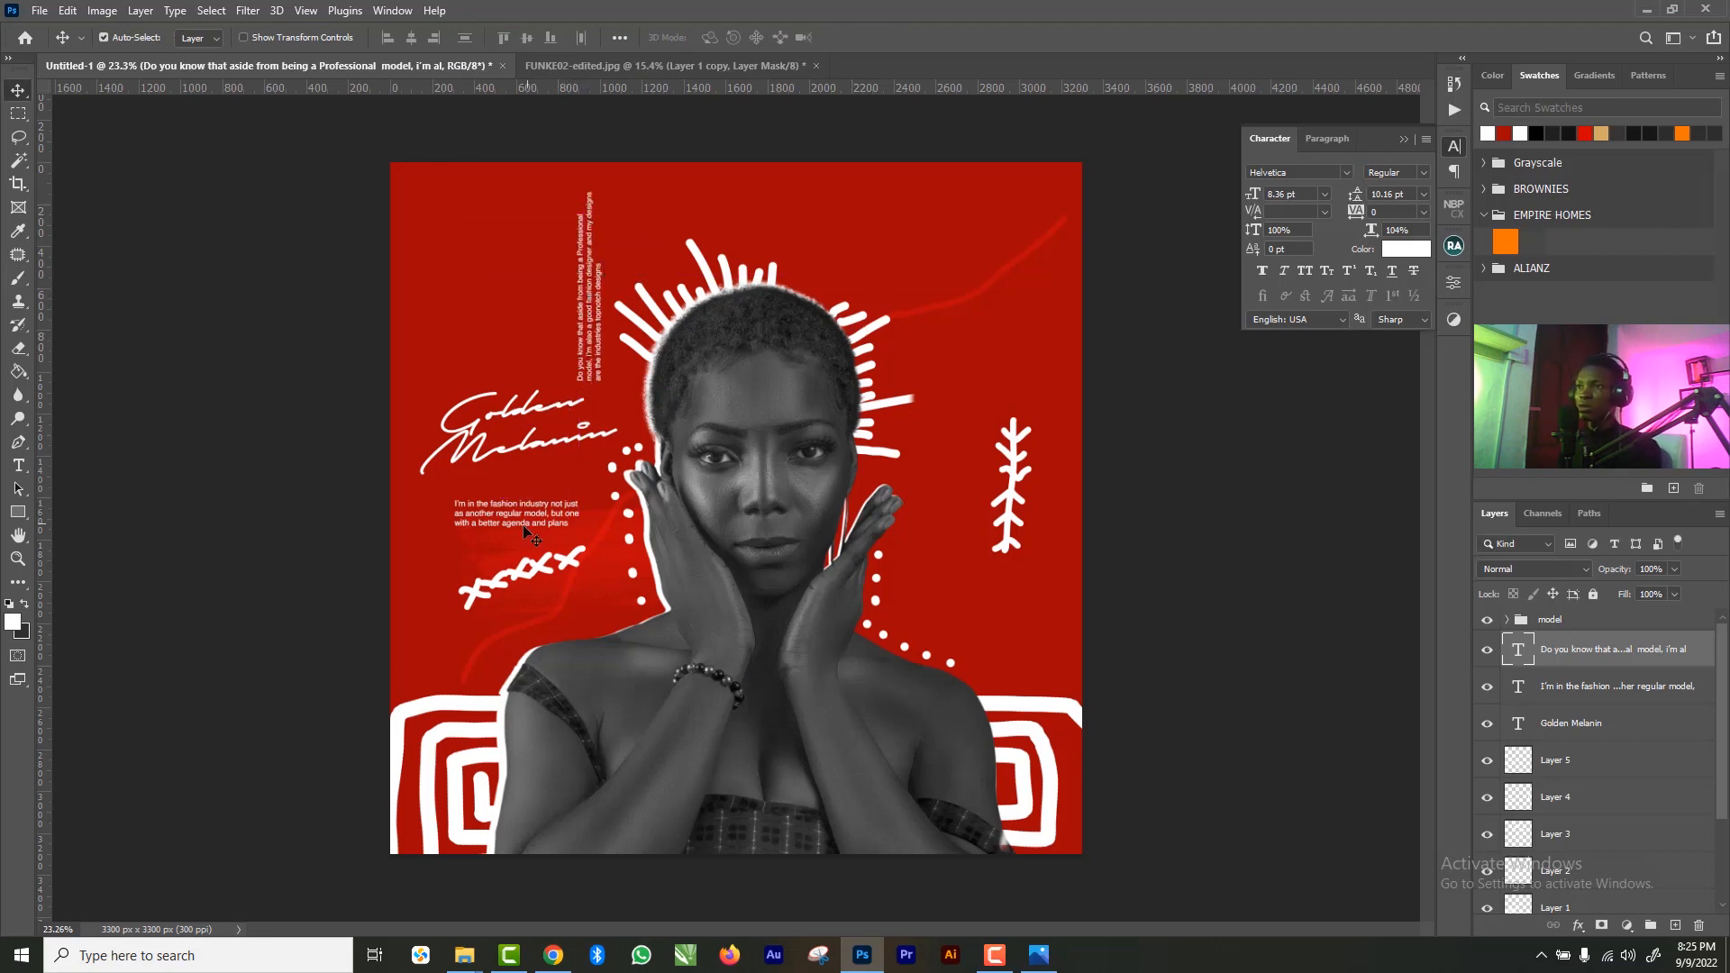
{"action": "left_click_drag", "start_coordinate": [541, 510], "coordinate": [1006, 606]}
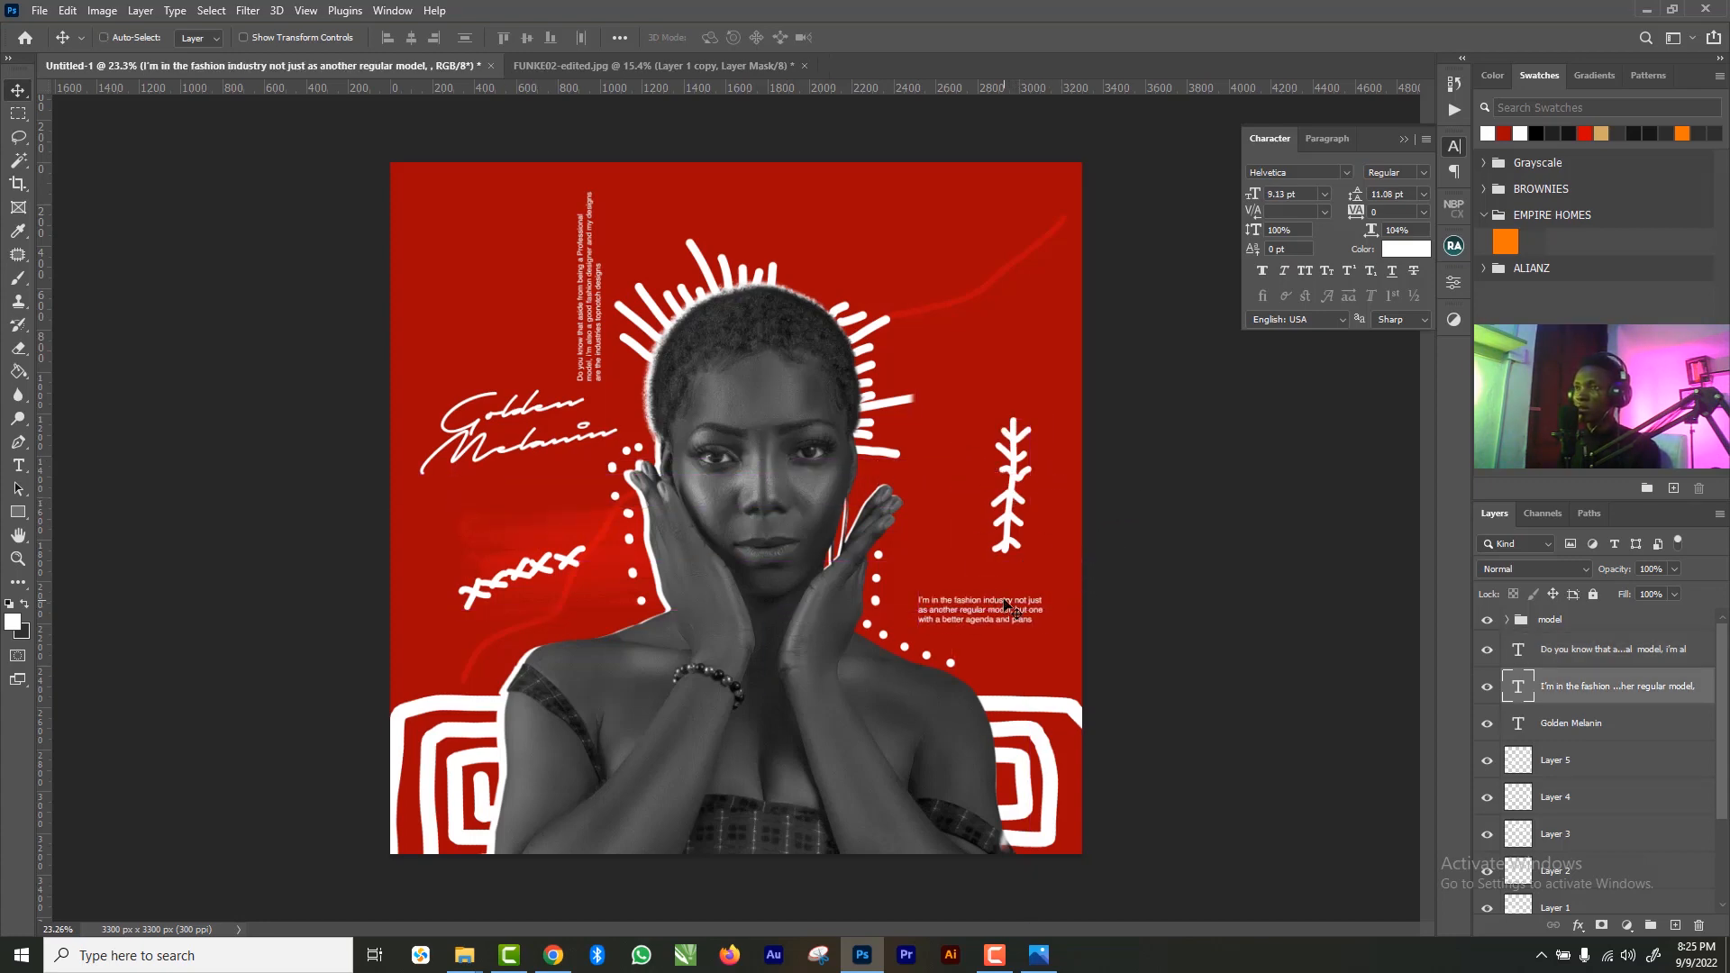
- Undo the last move of the "I'm in the fashion industry" paragraph and place a copy of it beneath the white branch-shaped doodle
{"action": "key", "text": "ctrl+z"}
{"action": "left_click_drag", "start_coordinate": [530, 510], "coordinate": [992, 596]}
- Replace the copied paragraph's text with "The Golden Melanin is the CEO and lead designer at", breaking the line after "CEO"
{"action": "key", "text": "t"}
{"action": "left_click", "coordinate": [985, 581]}
{"action": "key", "text": "ctrl+a"}
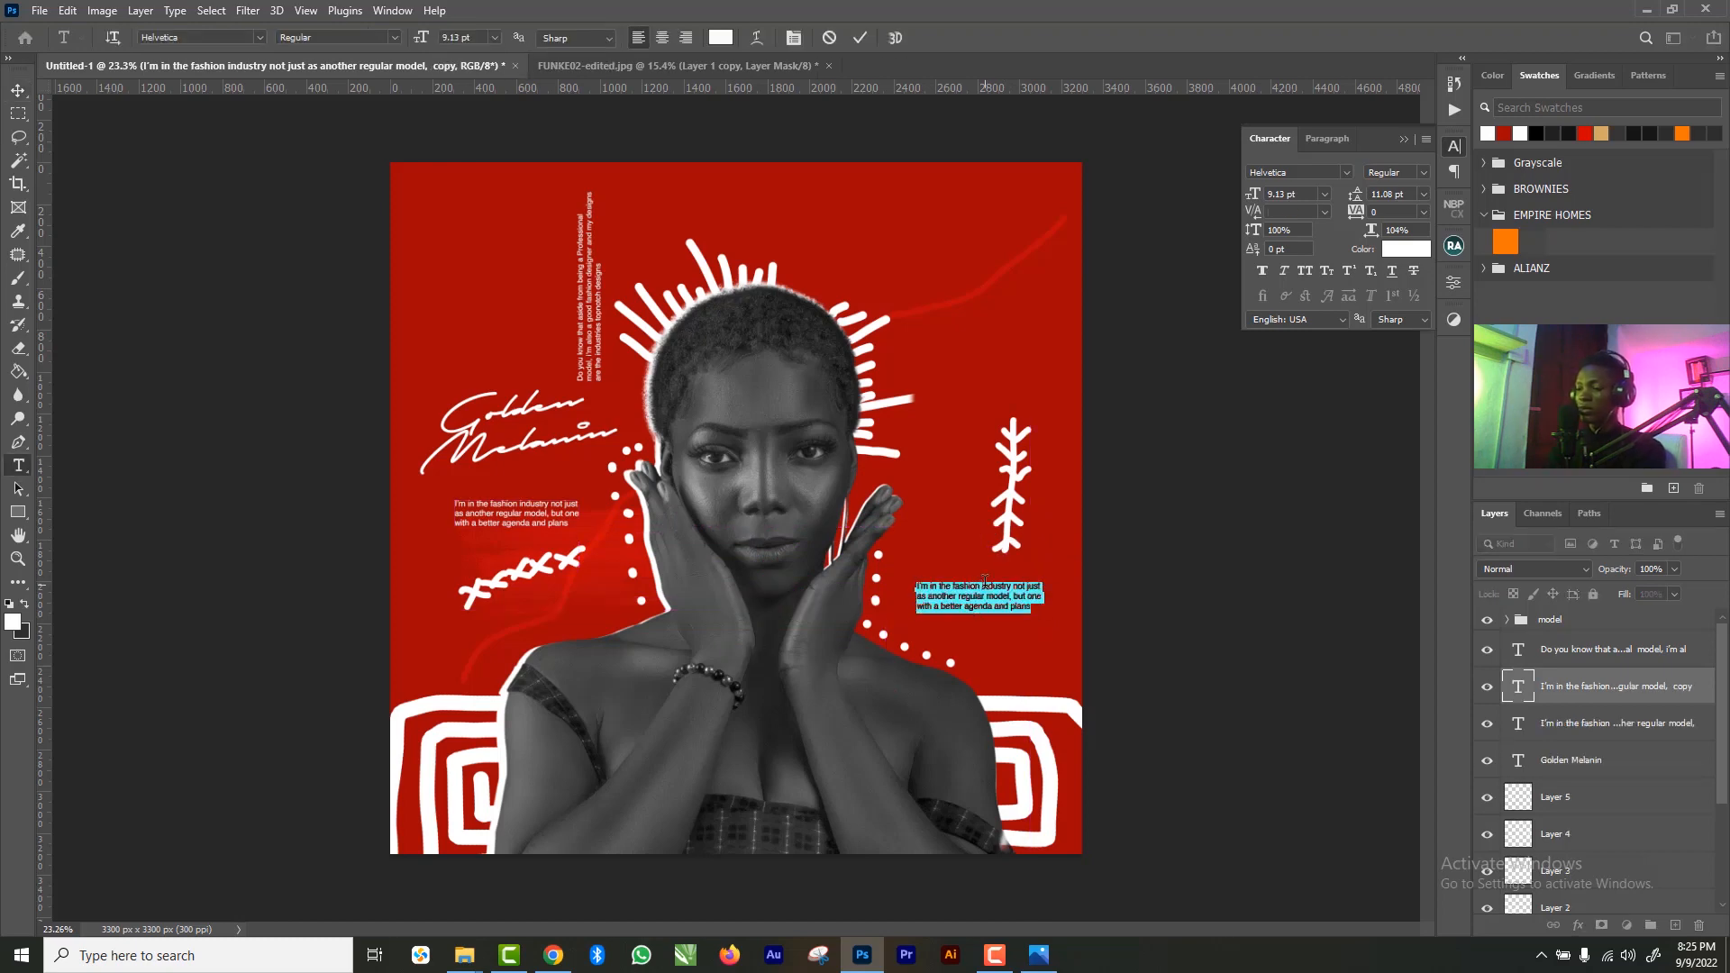
{"action": "key", "text": "BackSpace"}
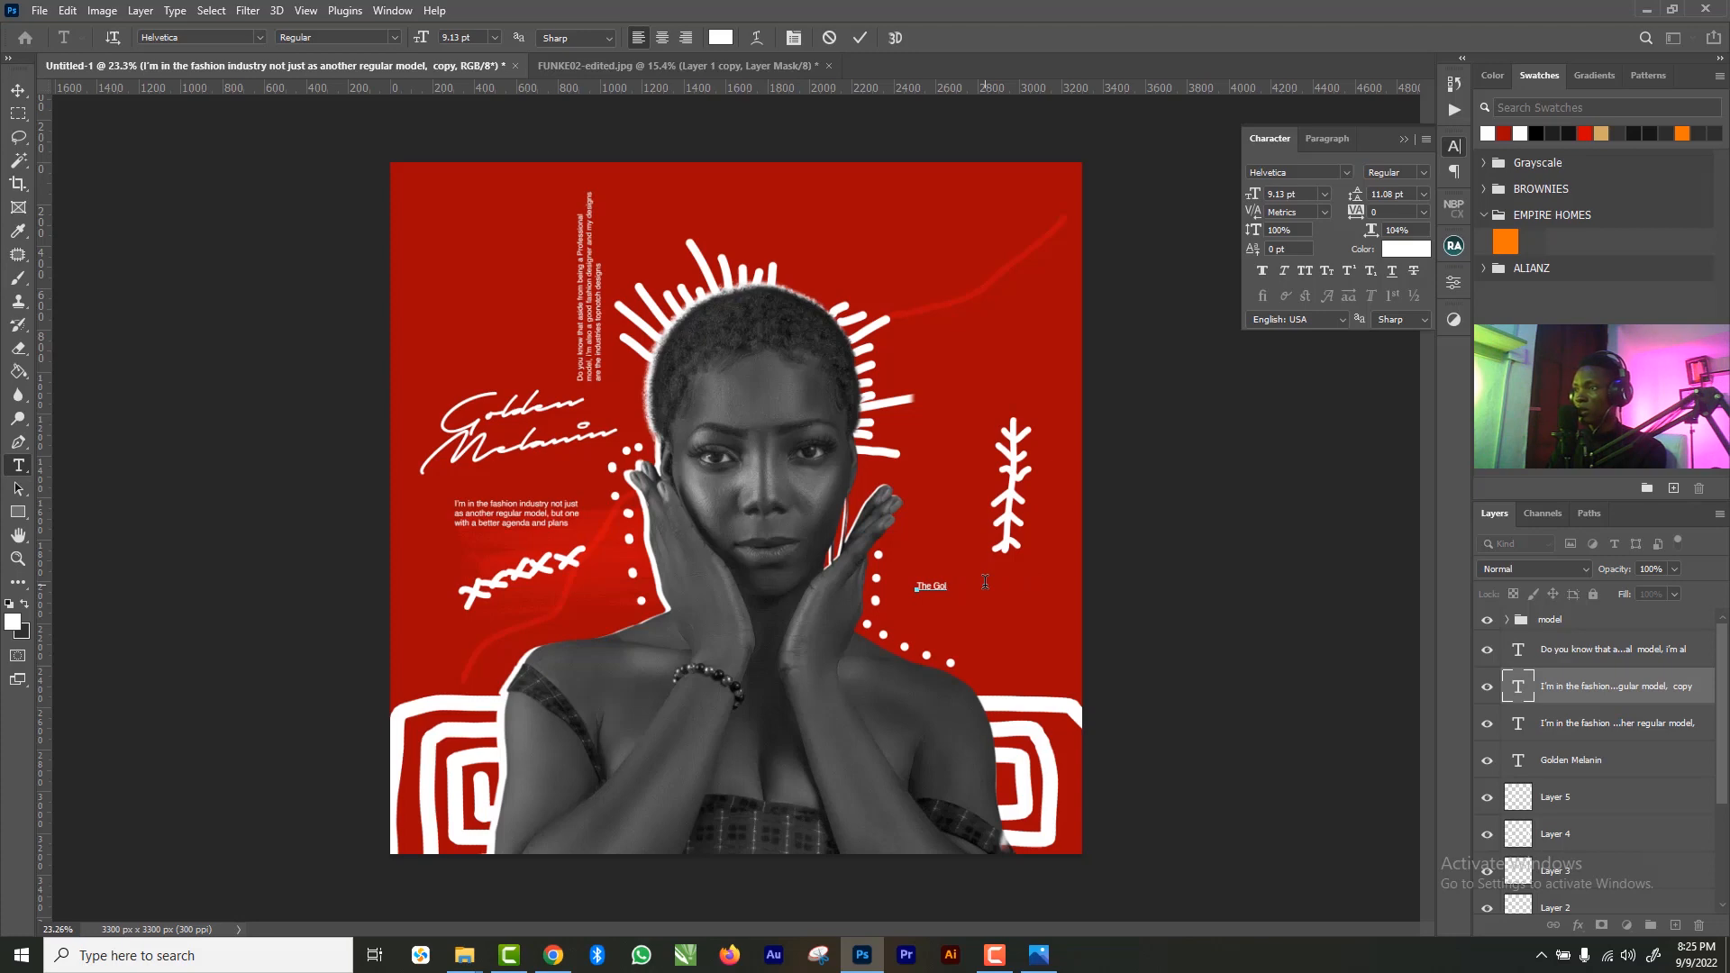
{"action": "type", "text": "d"}
{"action": "type", "text": "den"}
{"action": "type", "text": " Me"}
{"action": "type", "text": "lanin is"}
{"action": "type", "text": " the C"}
{"action": "type", "text": "EO and lead designer a"}
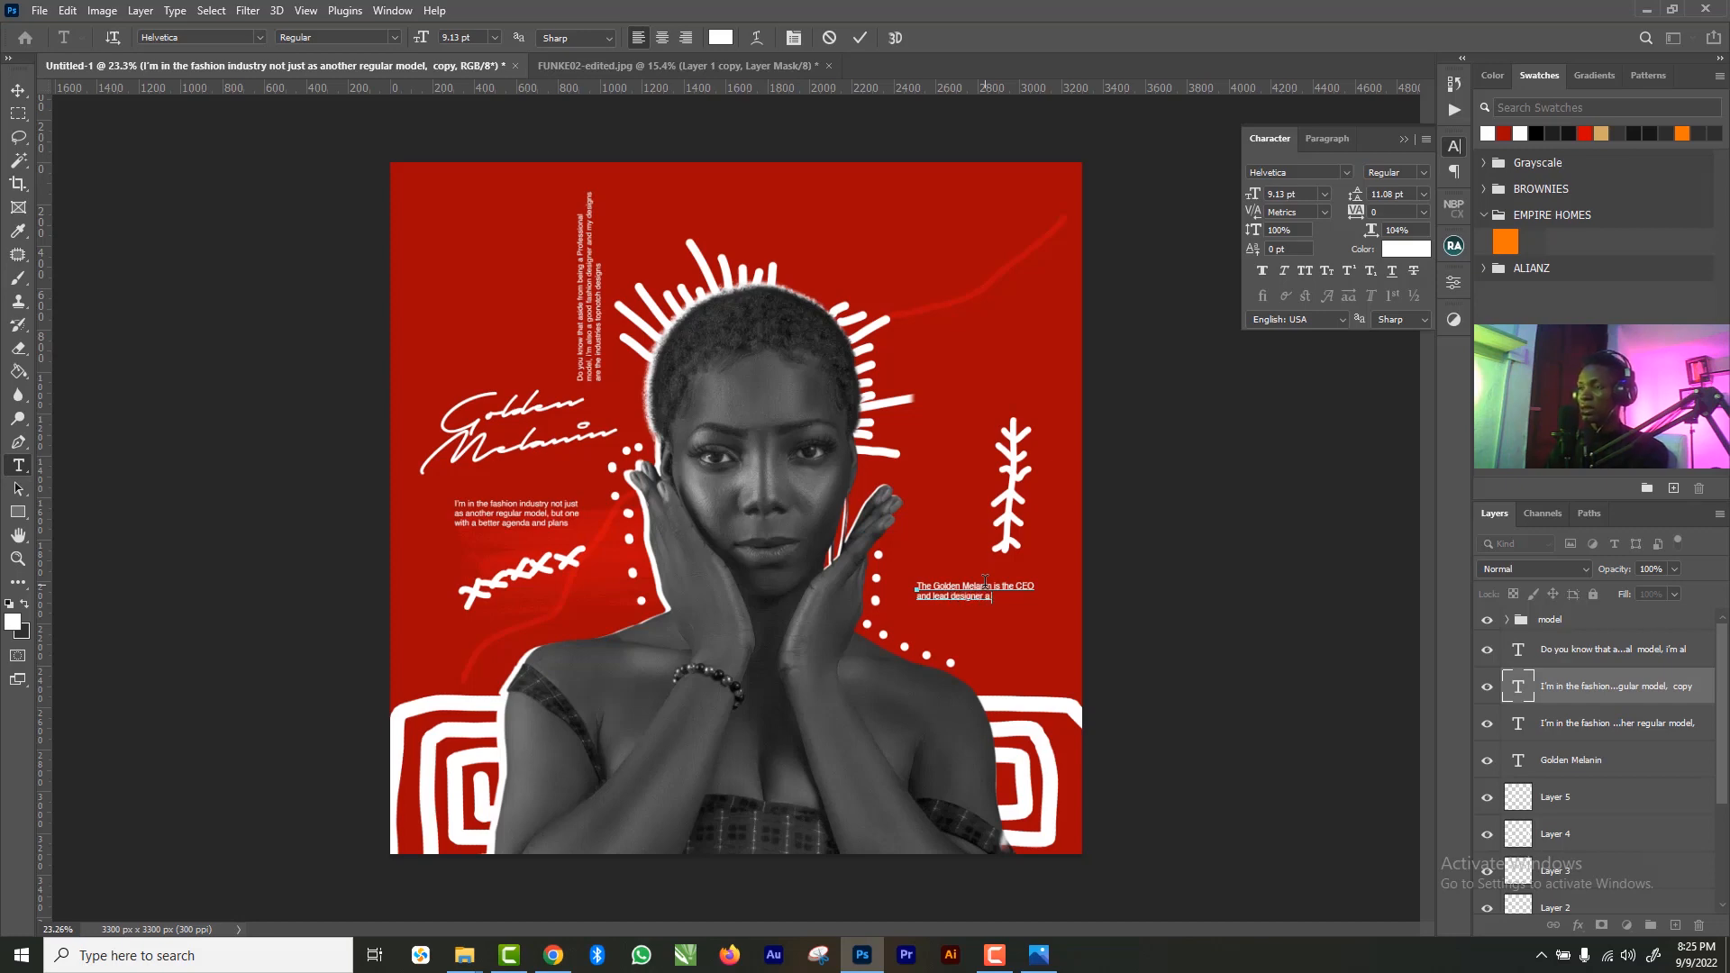
- Complete the paragraph with "Meddi Wears with quite a number of gratefully satisfied customers from around the globe."
{"action": "type", "text": "t MEd"}
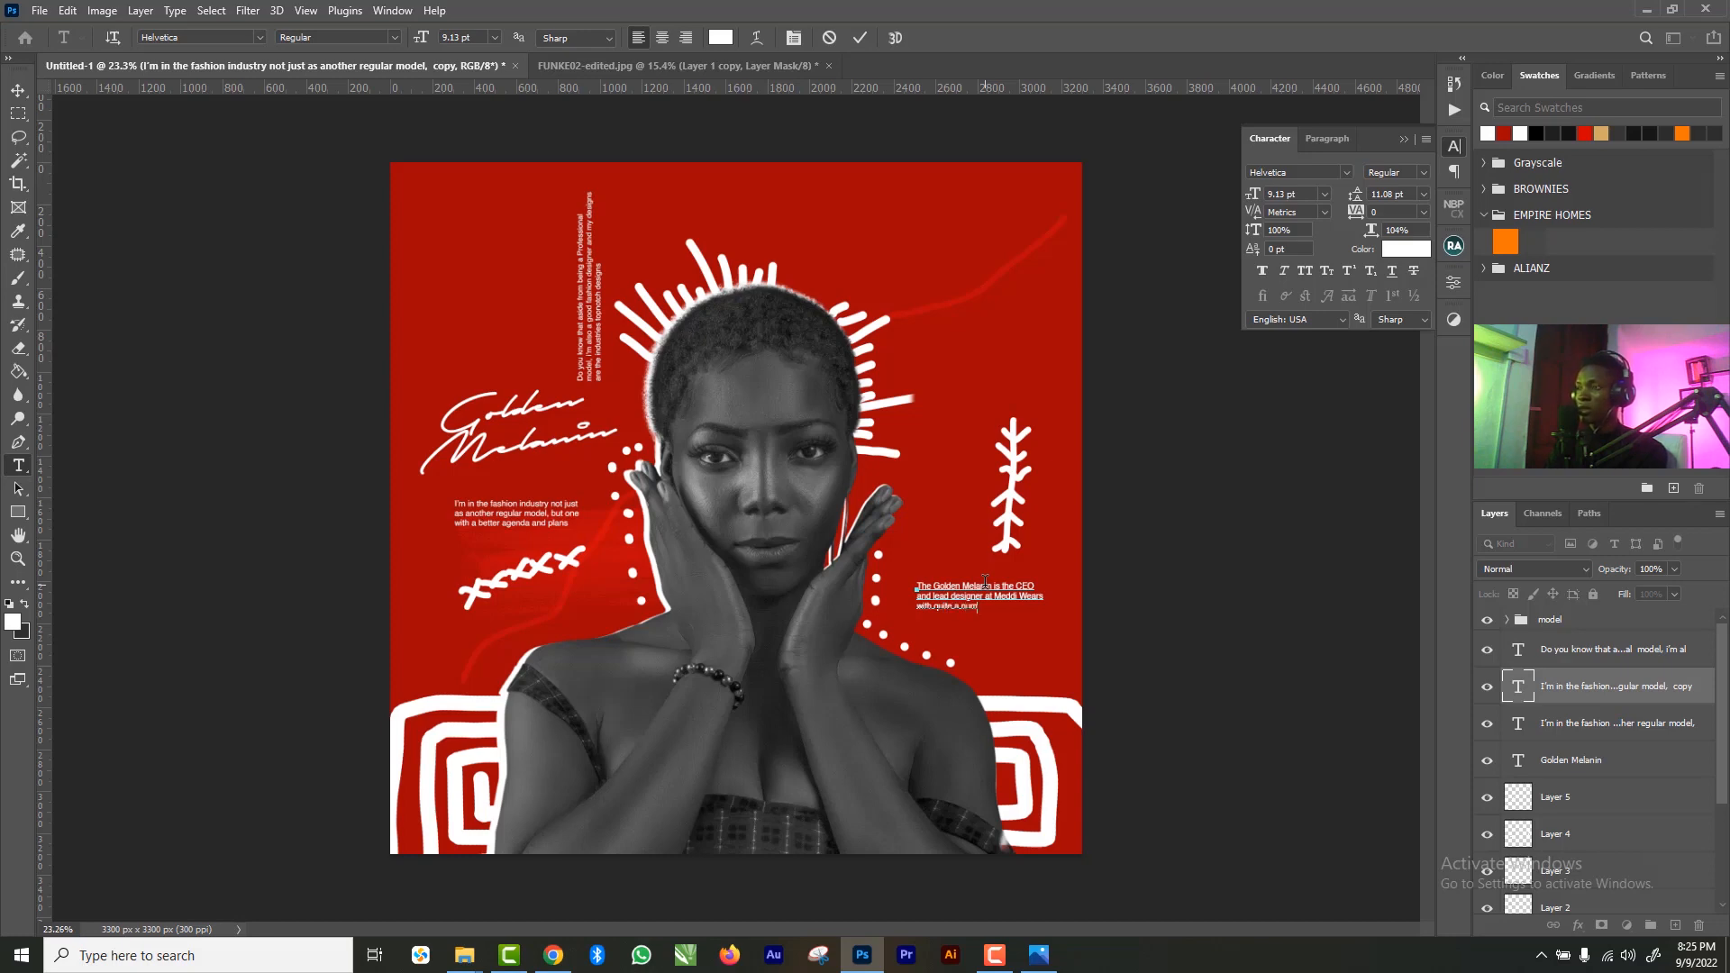
{"action": "type", "text": "ber of"}
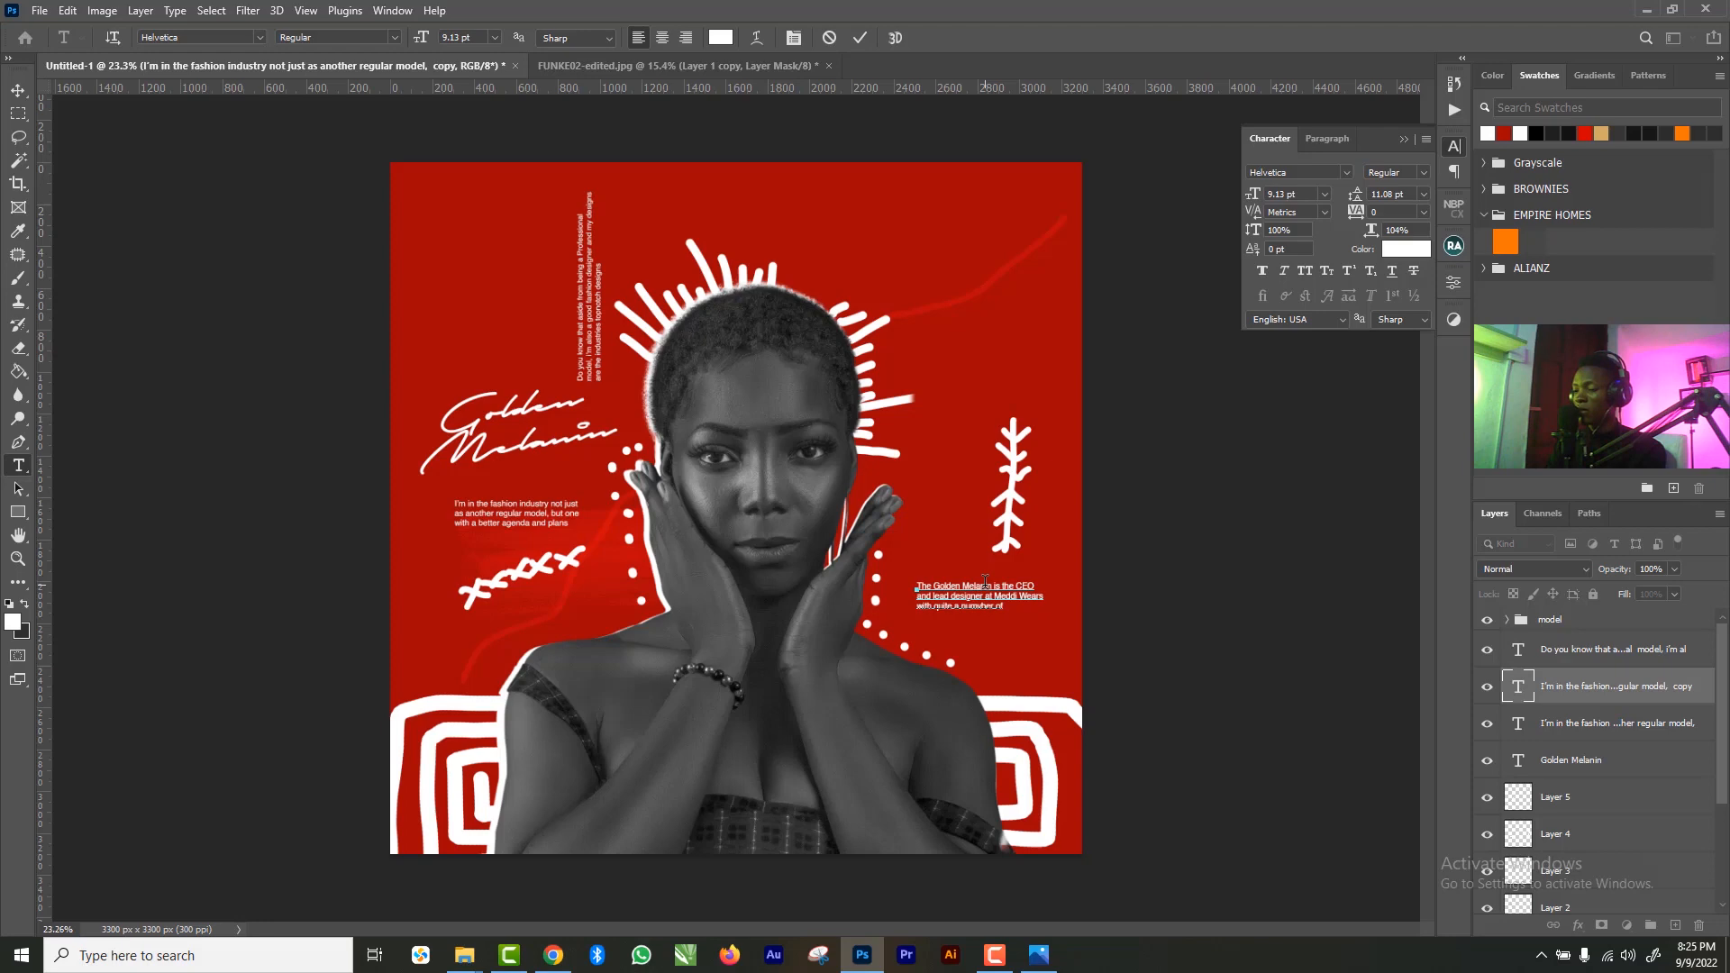
{"action": "type", "text": " good"}
{"action": "type", "text": "mers."}
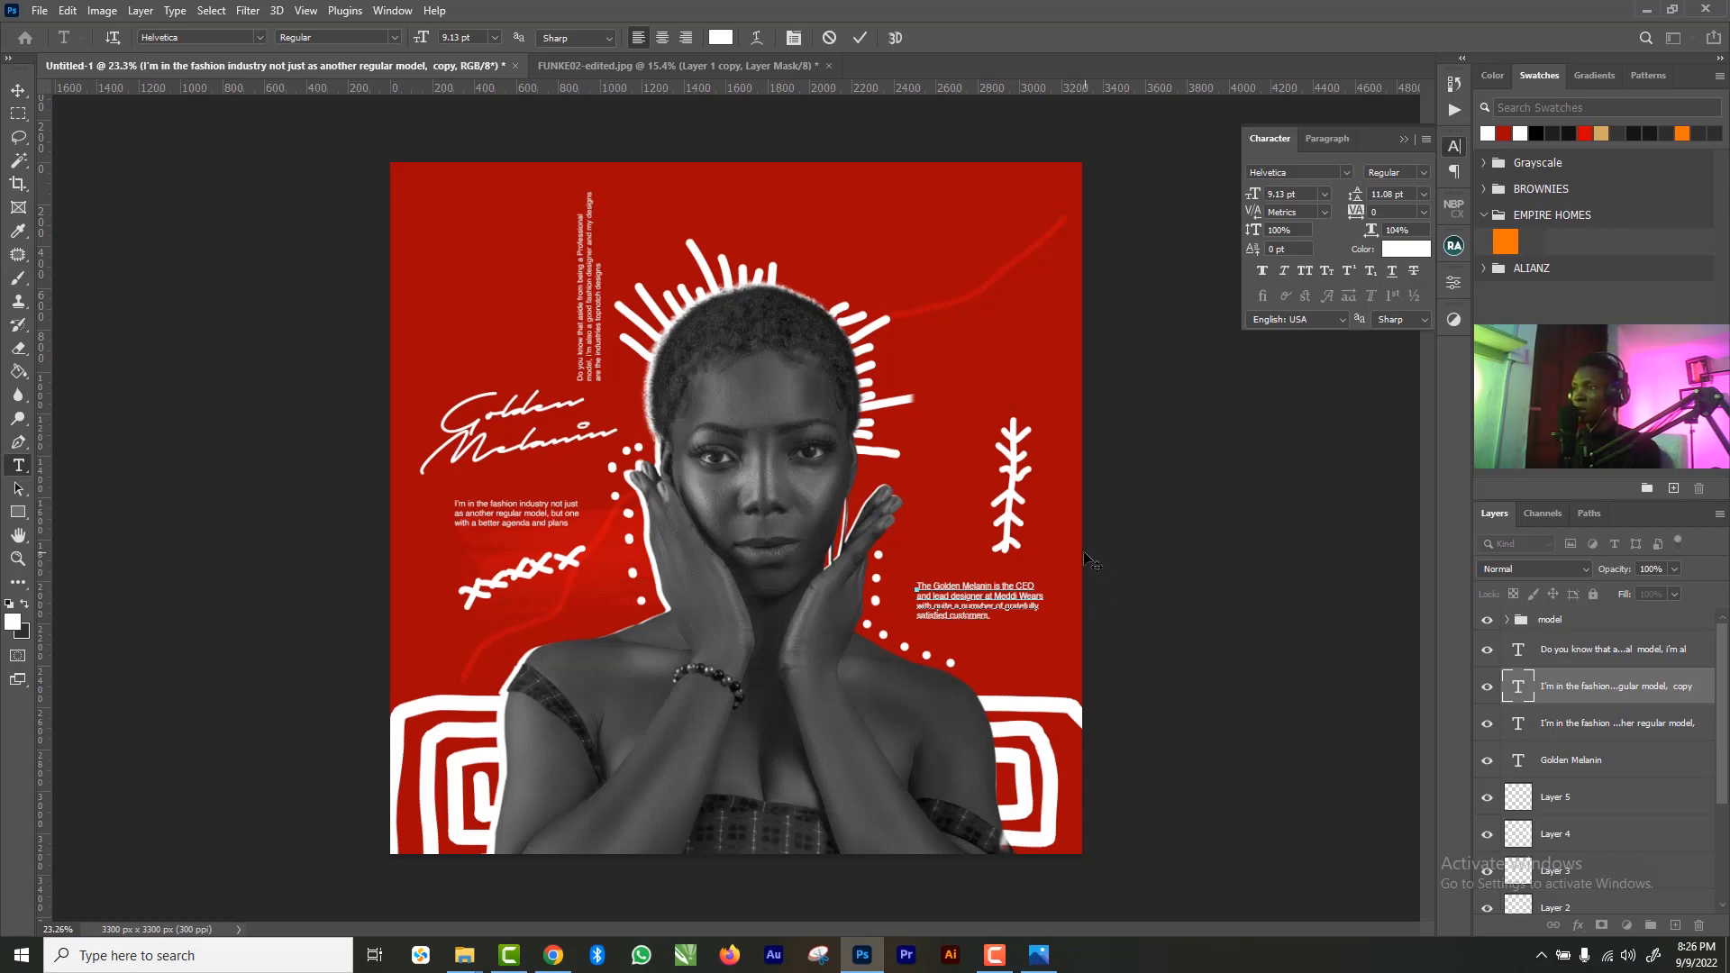
{"action": "type", "text": "s form"}
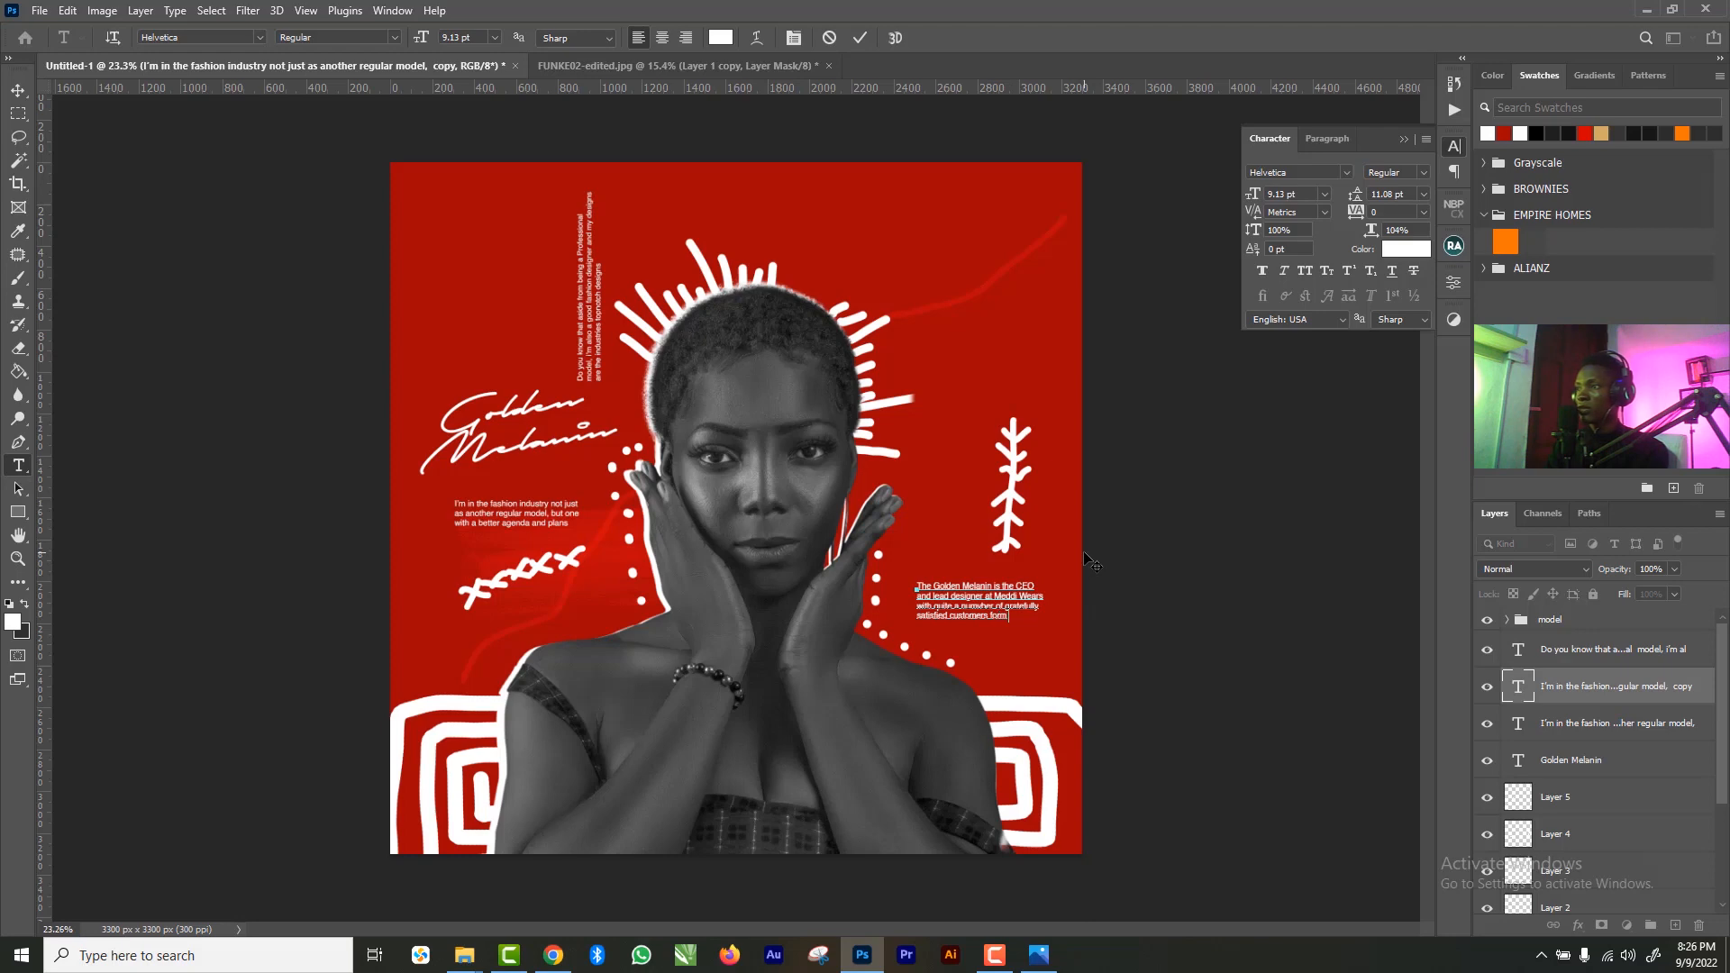
{"action": "type", "text": " around the"}
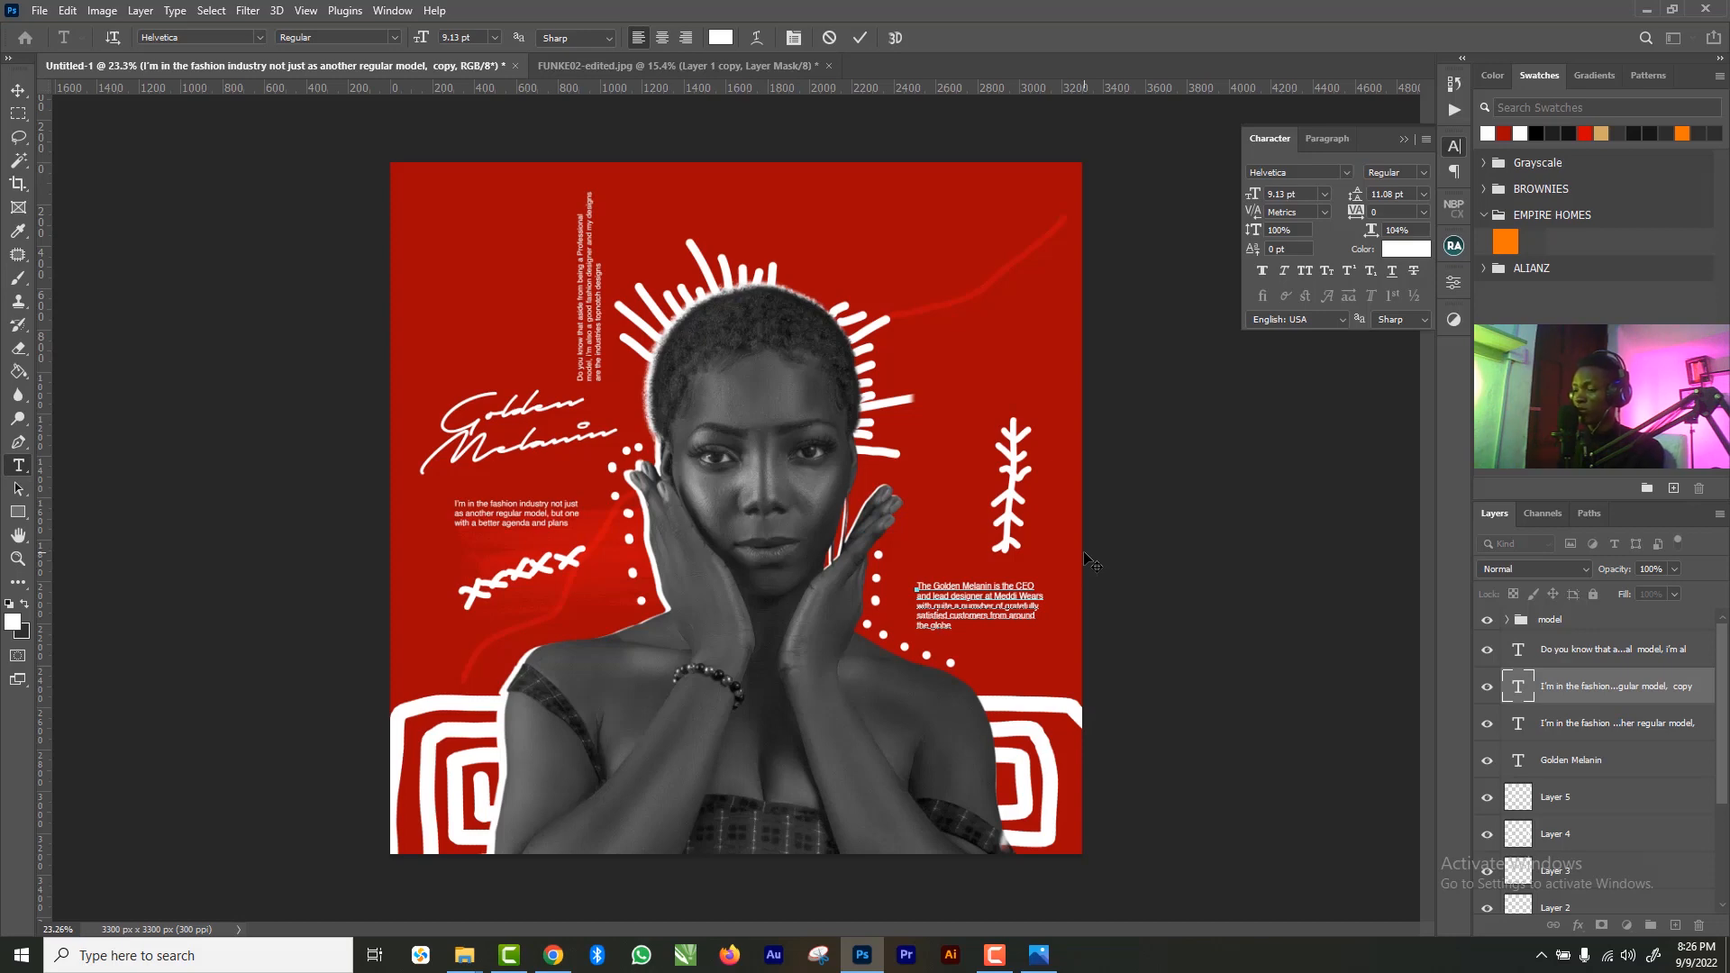
{"action": "left_click", "coordinate": [863, 38]}
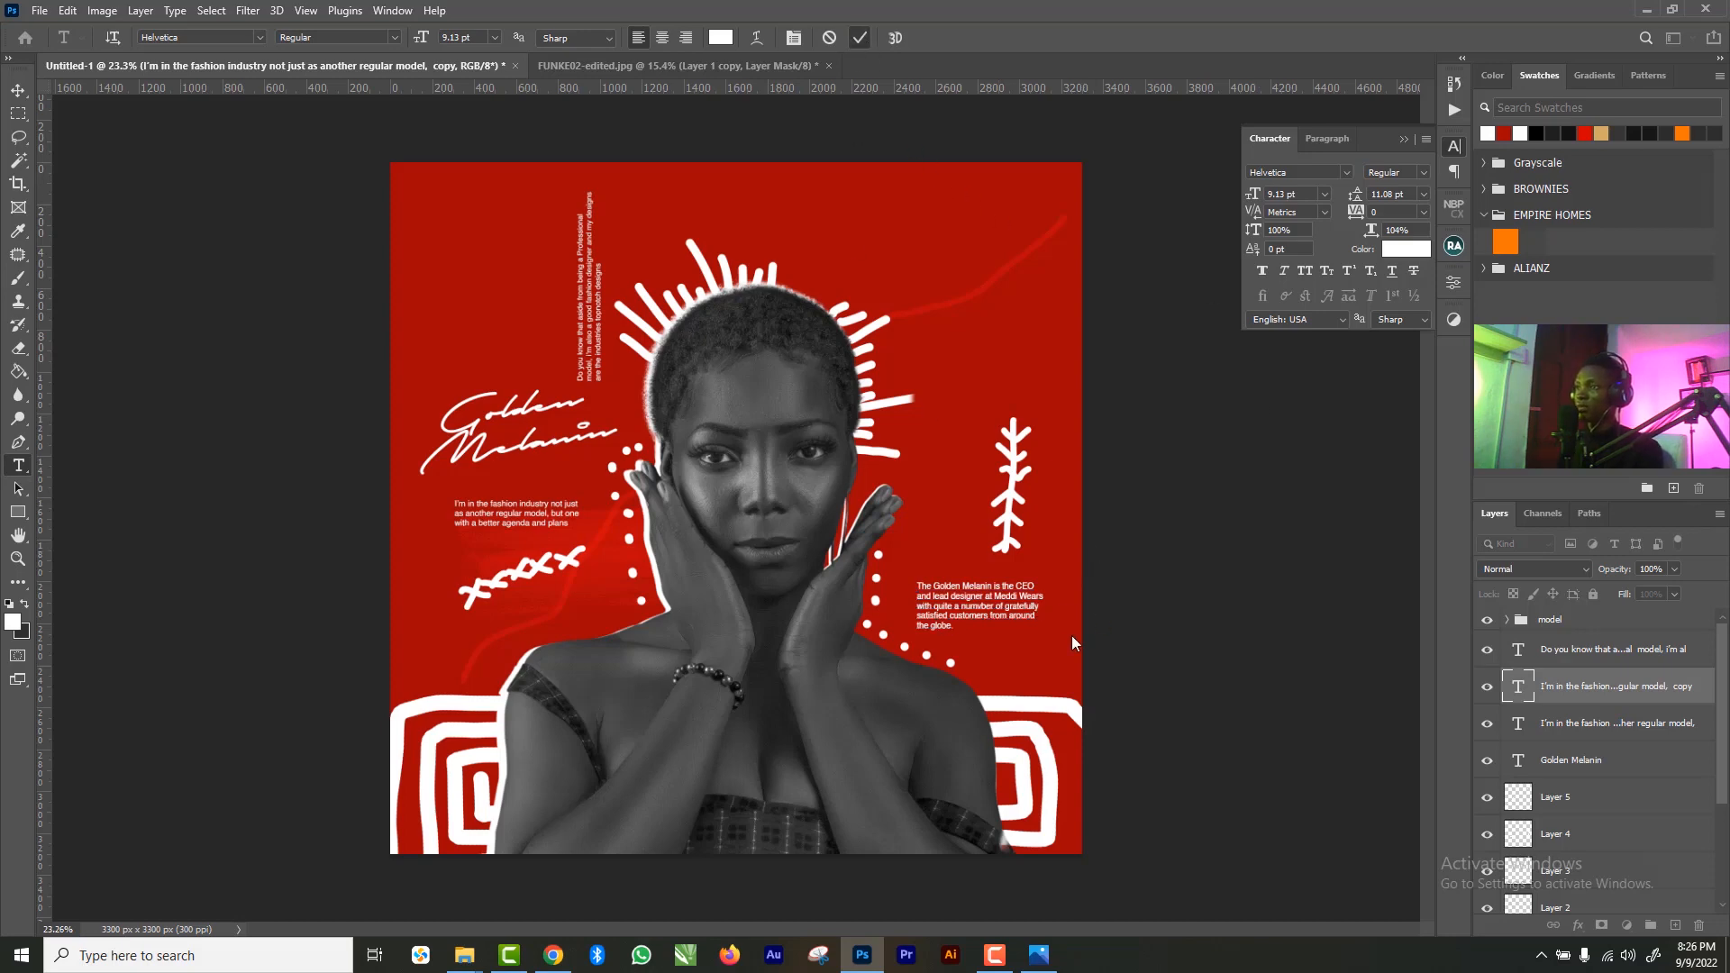
- Duplicate the "CEO" paragraph above the branch doodle, rotate the copy about -23 degrees, and set it along the diagonal red brush stroke
{"action": "key", "text": "z"}
{"action": "left_click_drag", "start_coordinate": [995, 620], "coordinate": [948, 376]}
{"action": "key", "text": "v"}
{"action": "key", "text": "ctrl+t"}
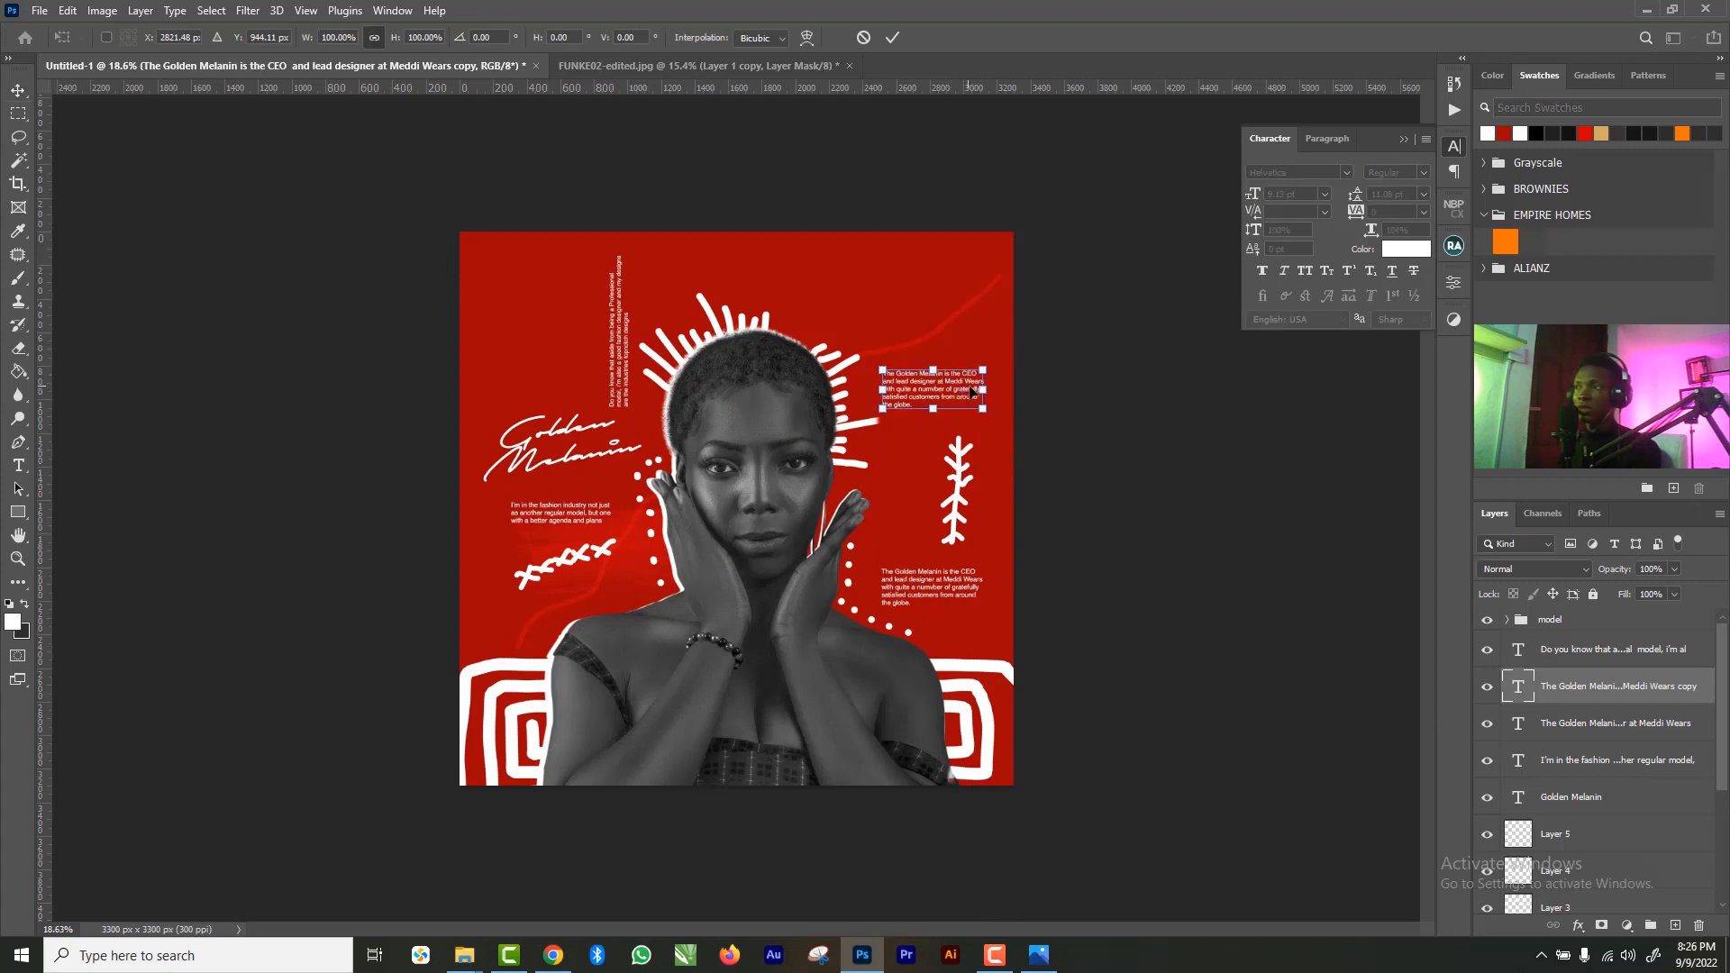
{"action": "left_click_drag", "start_coordinate": [1035, 332], "coordinate": [1013, 315]}
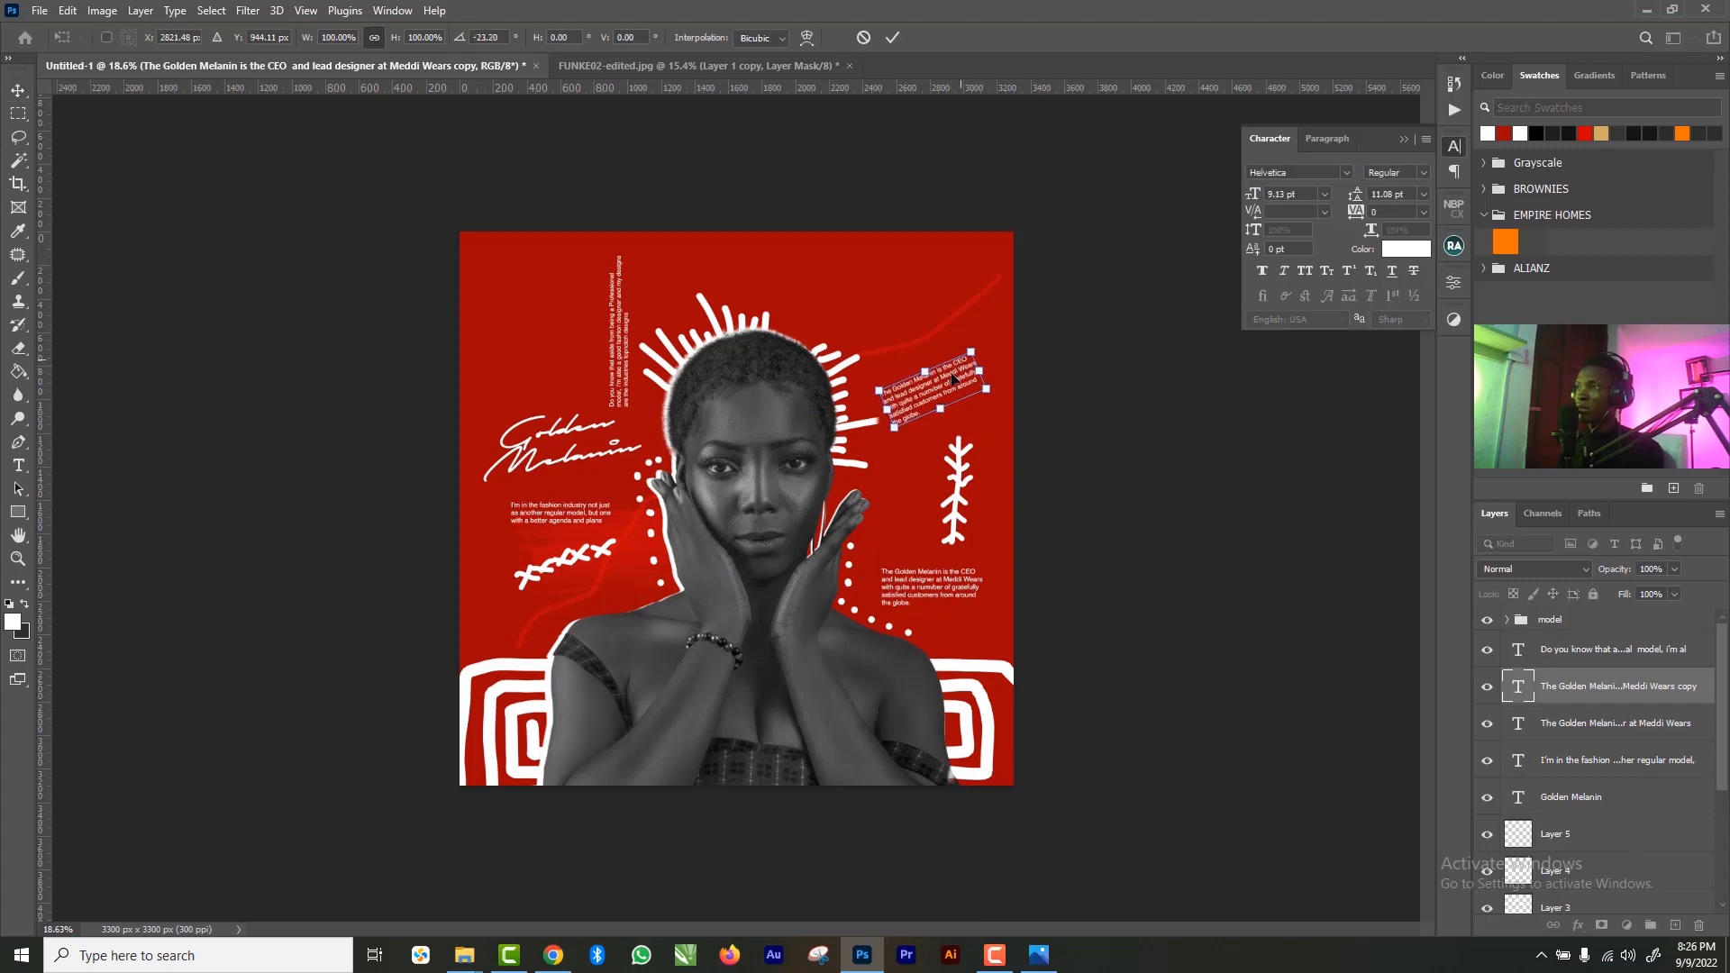
{"action": "left_click_drag", "start_coordinate": [954, 379], "coordinate": [934, 335]}
{"action": "left_click", "coordinate": [892, 37]}
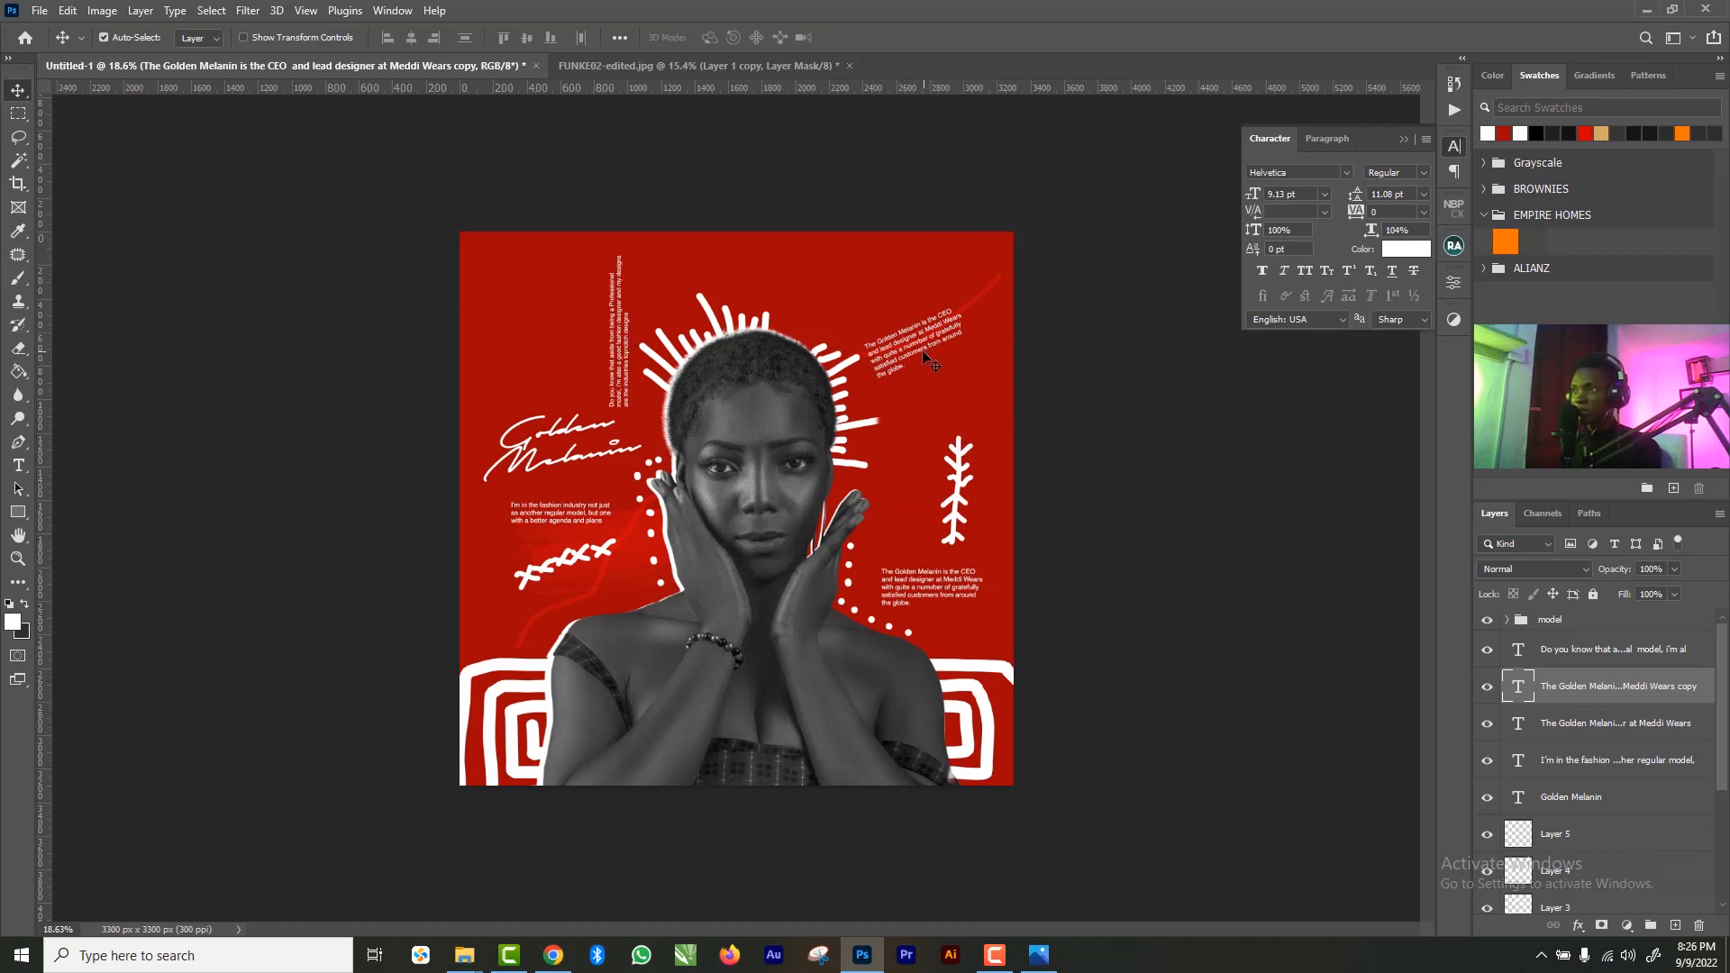
- Duplicate the tilted paragraph just below itself and rotate the copy about 22.8 degrees so it reads horizontally
{"action": "left_click_drag", "start_coordinate": [920, 350], "coordinate": [947, 403], "text": "alt"}
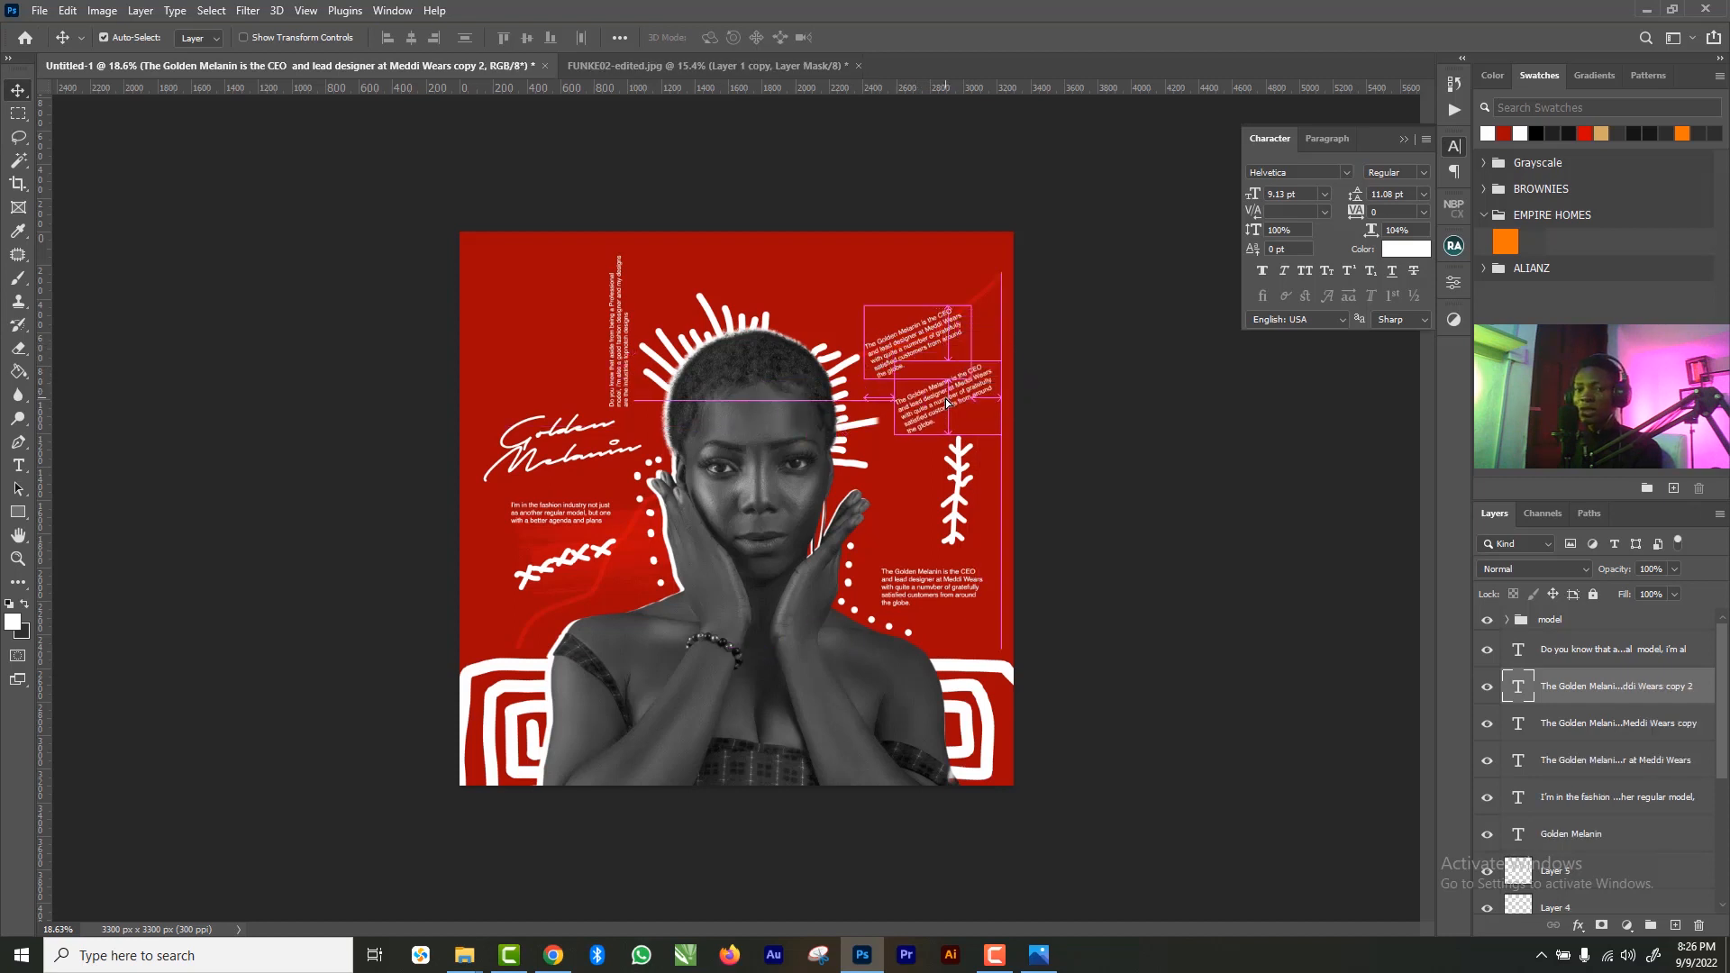
{"action": "key", "text": "ctrl+t"}
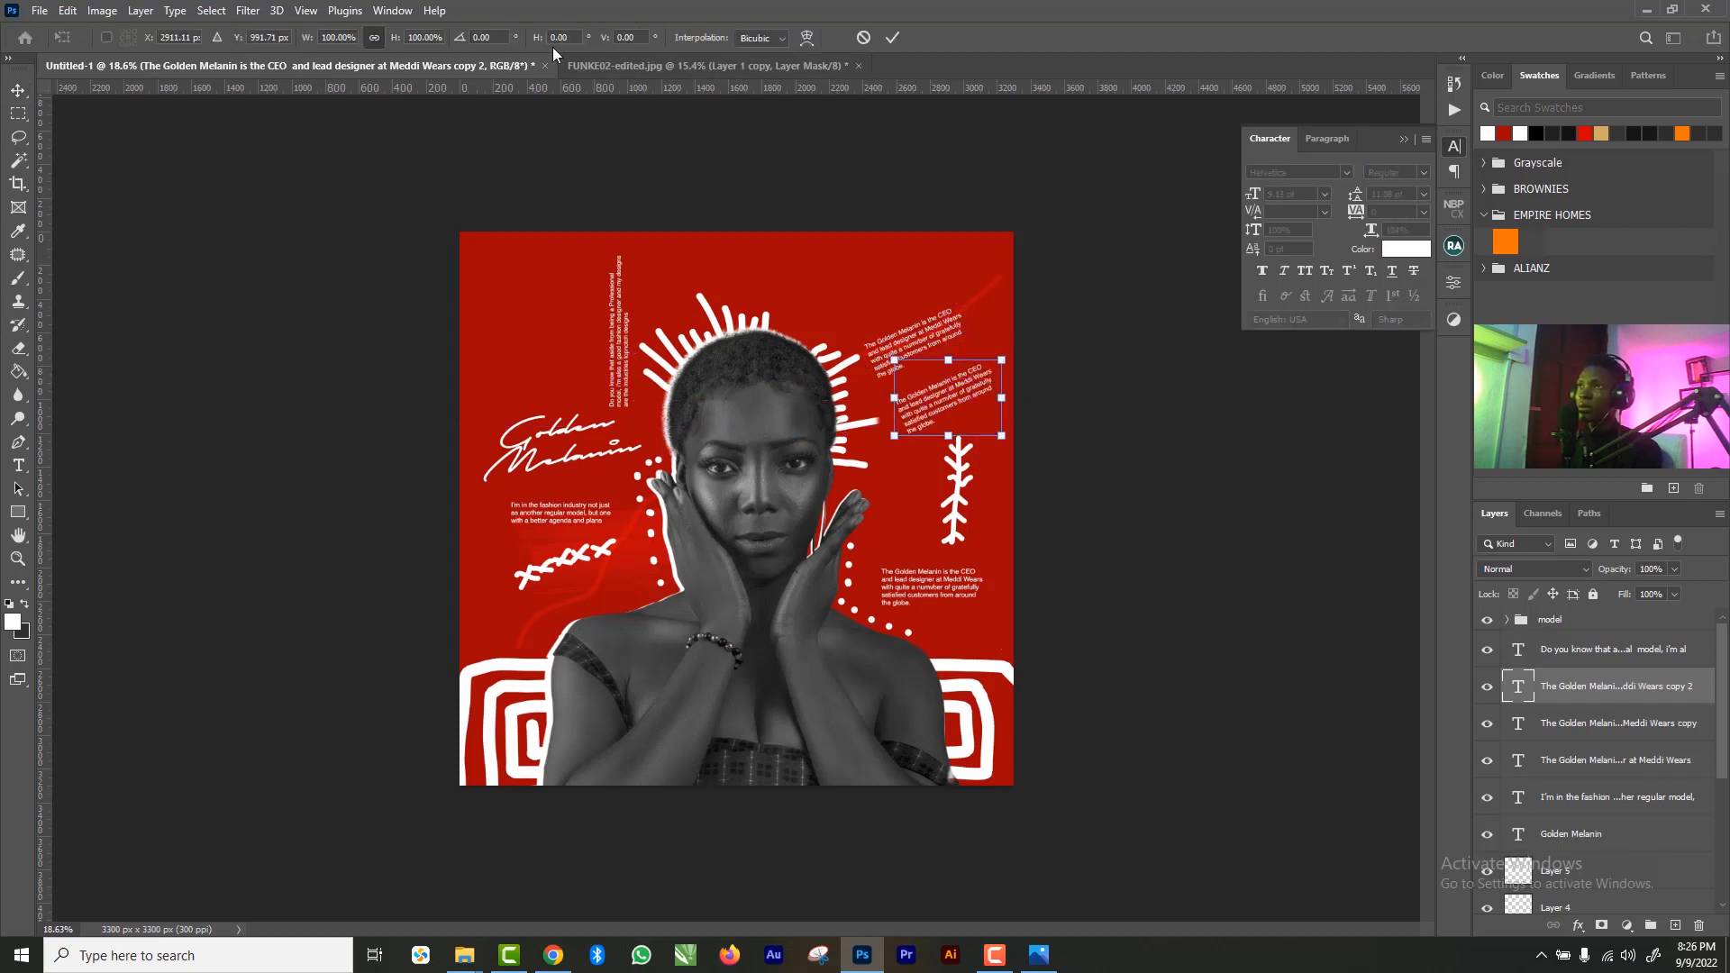
{"action": "left_click_drag", "start_coordinate": [1028, 360], "coordinate": [1062, 360]}
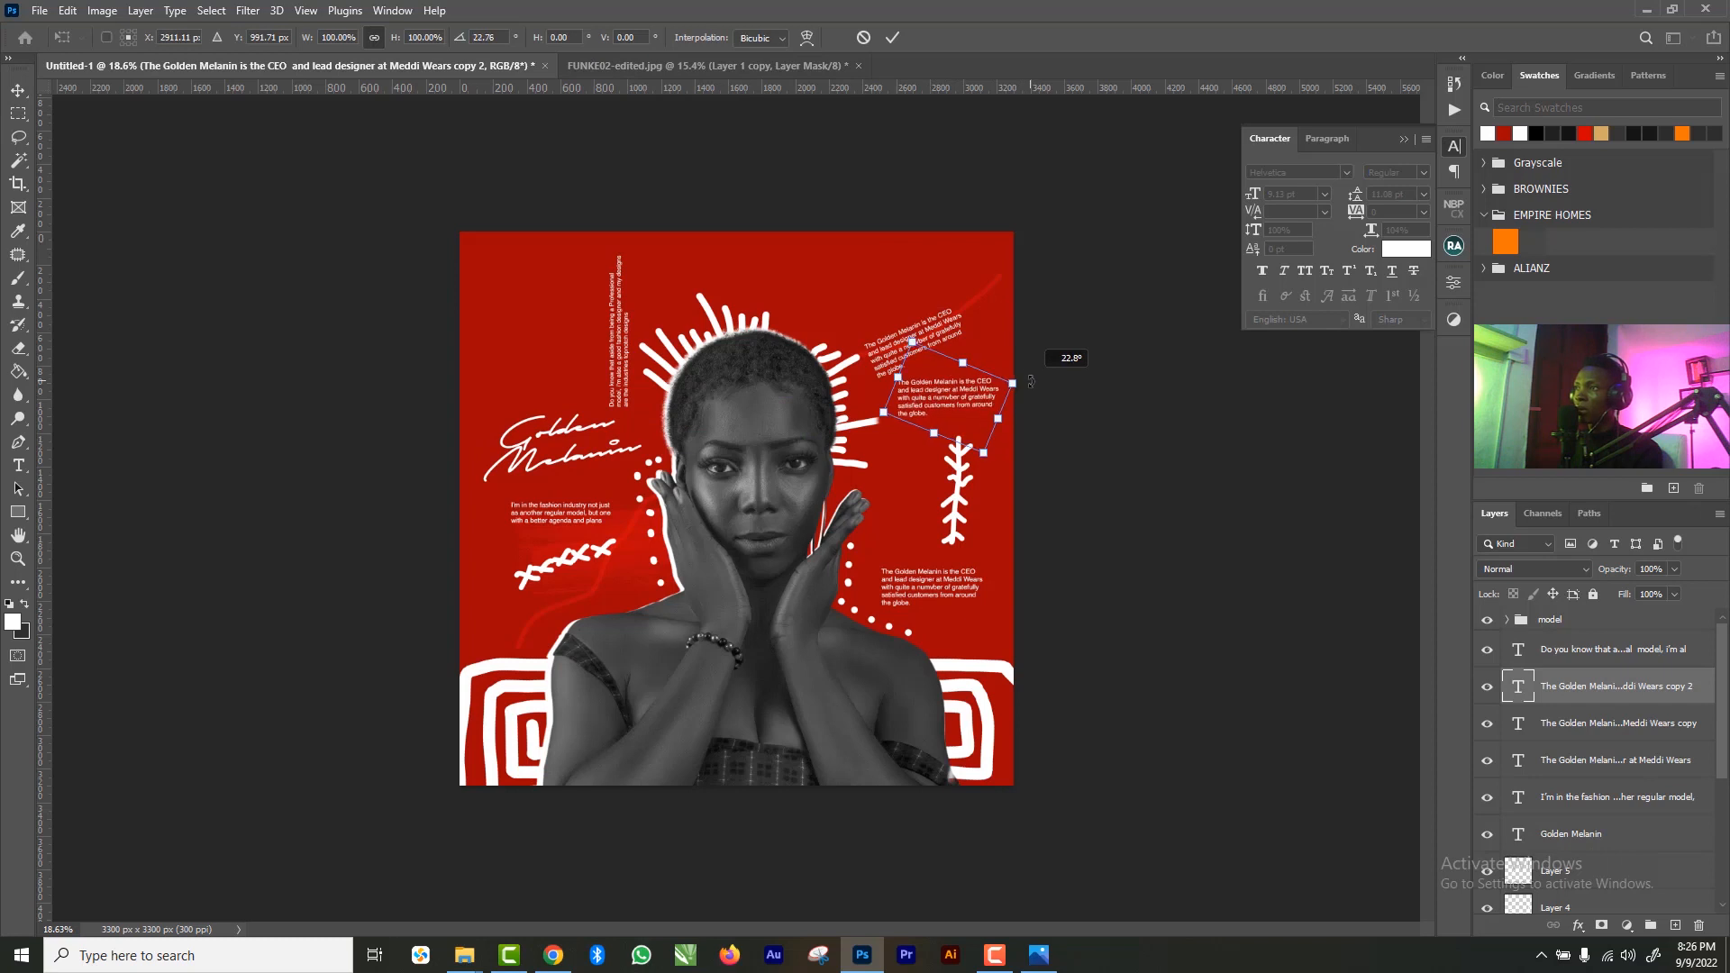
{"action": "left_click", "coordinate": [892, 37]}
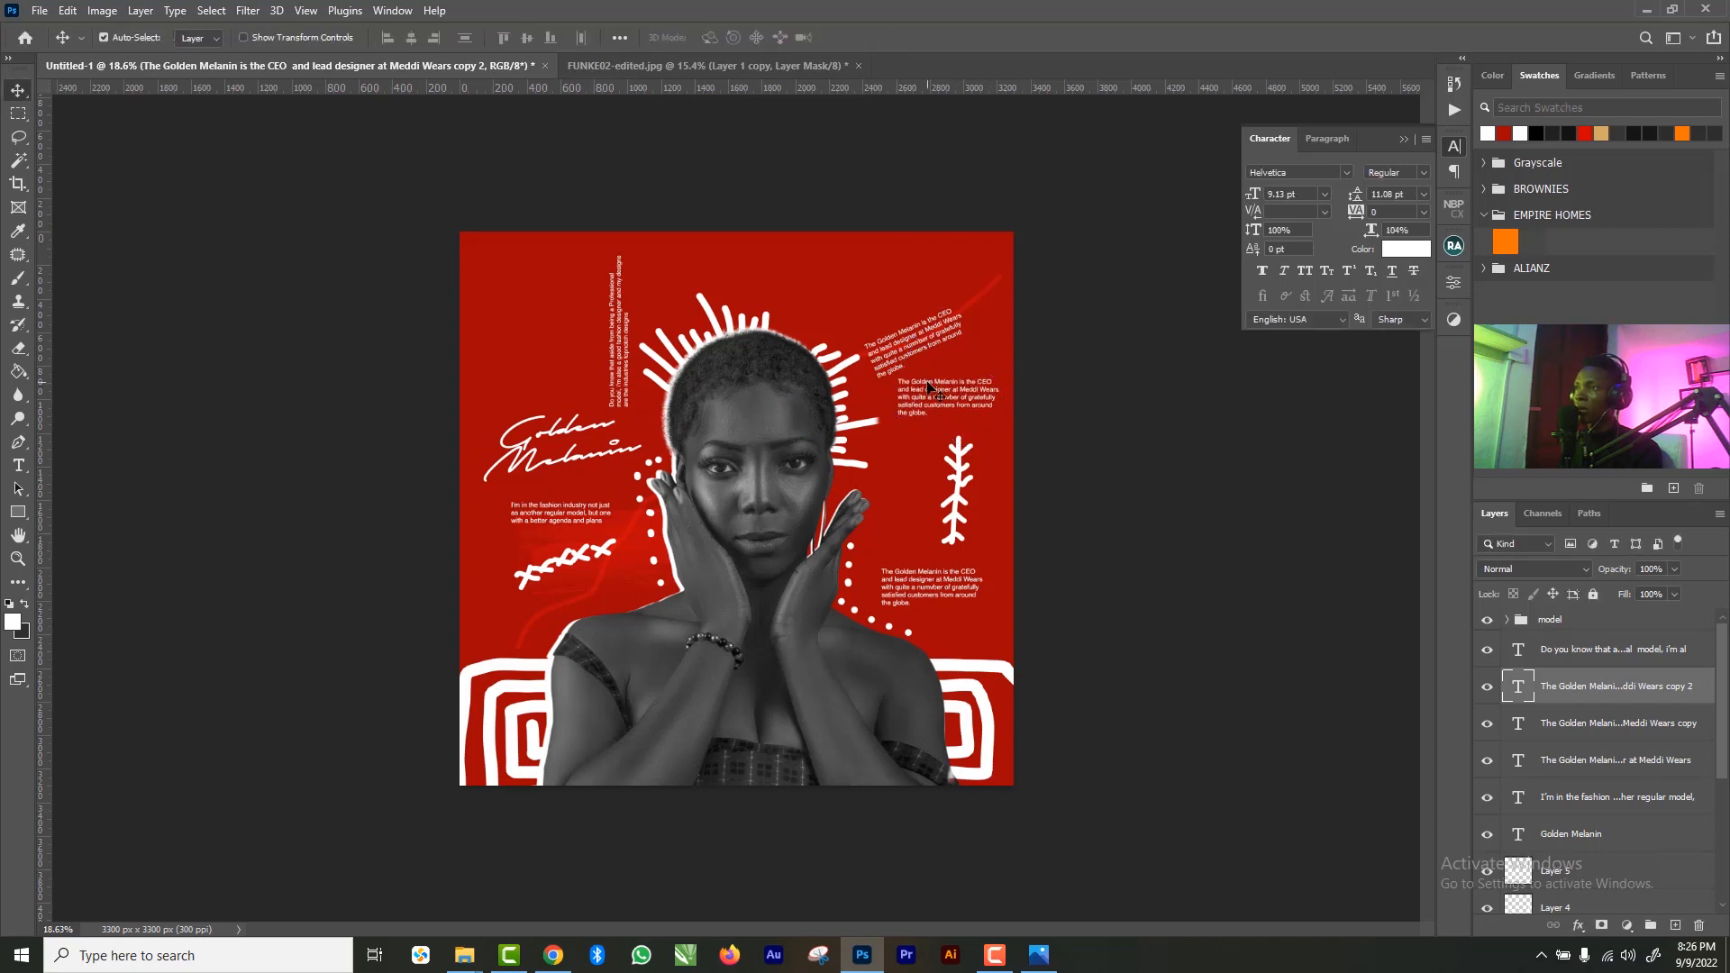
- Replace the horizontal copy's text with the quotation "I look forward to being the best in my craft", including its quotation marks
{"action": "double_click", "coordinate": [942, 392]}
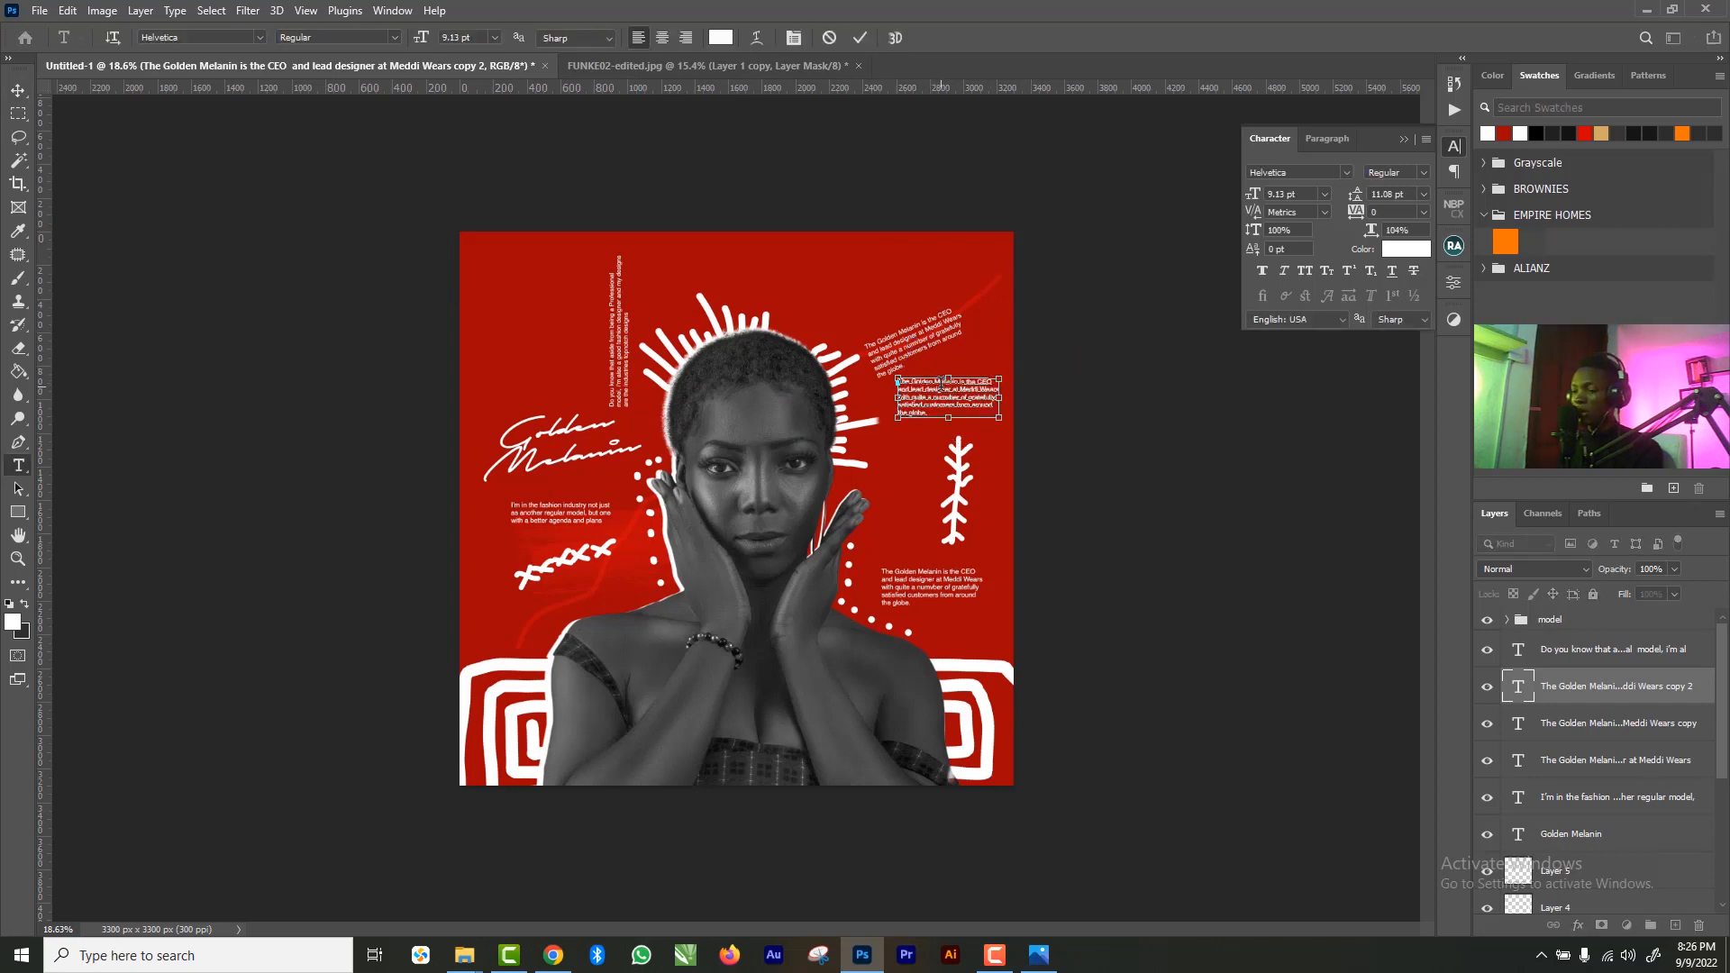
{"action": "key", "text": "BackSpace"}
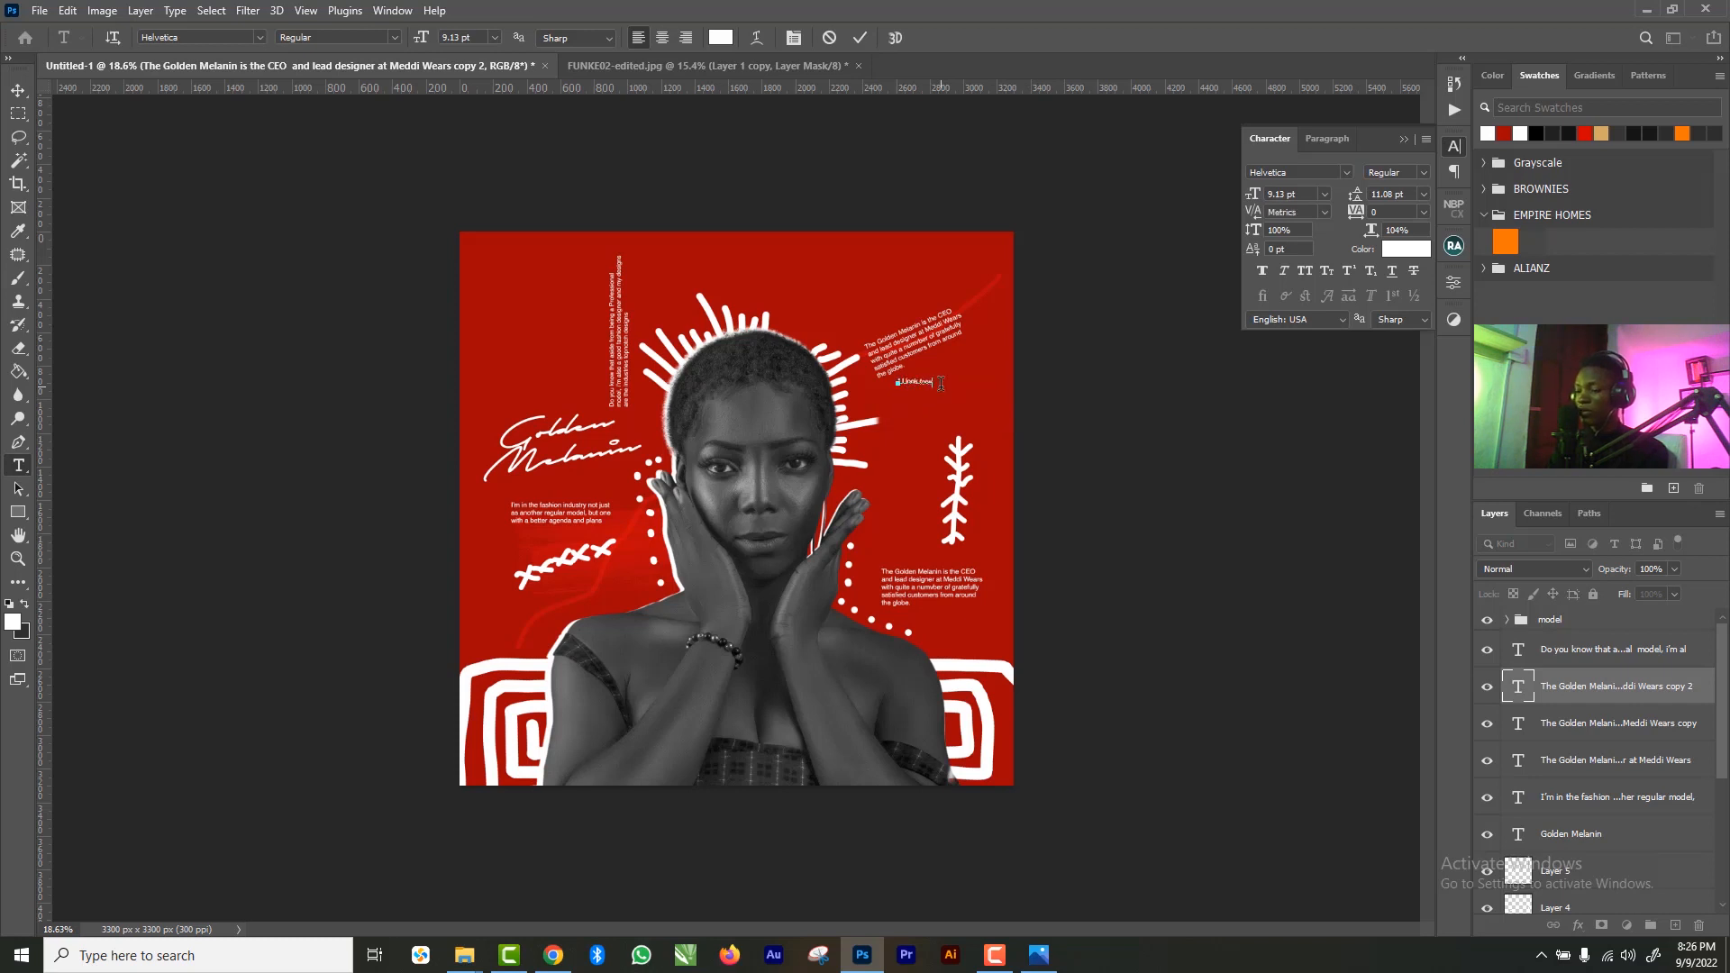
{"action": "type", "text": "I Look forward to being the"}
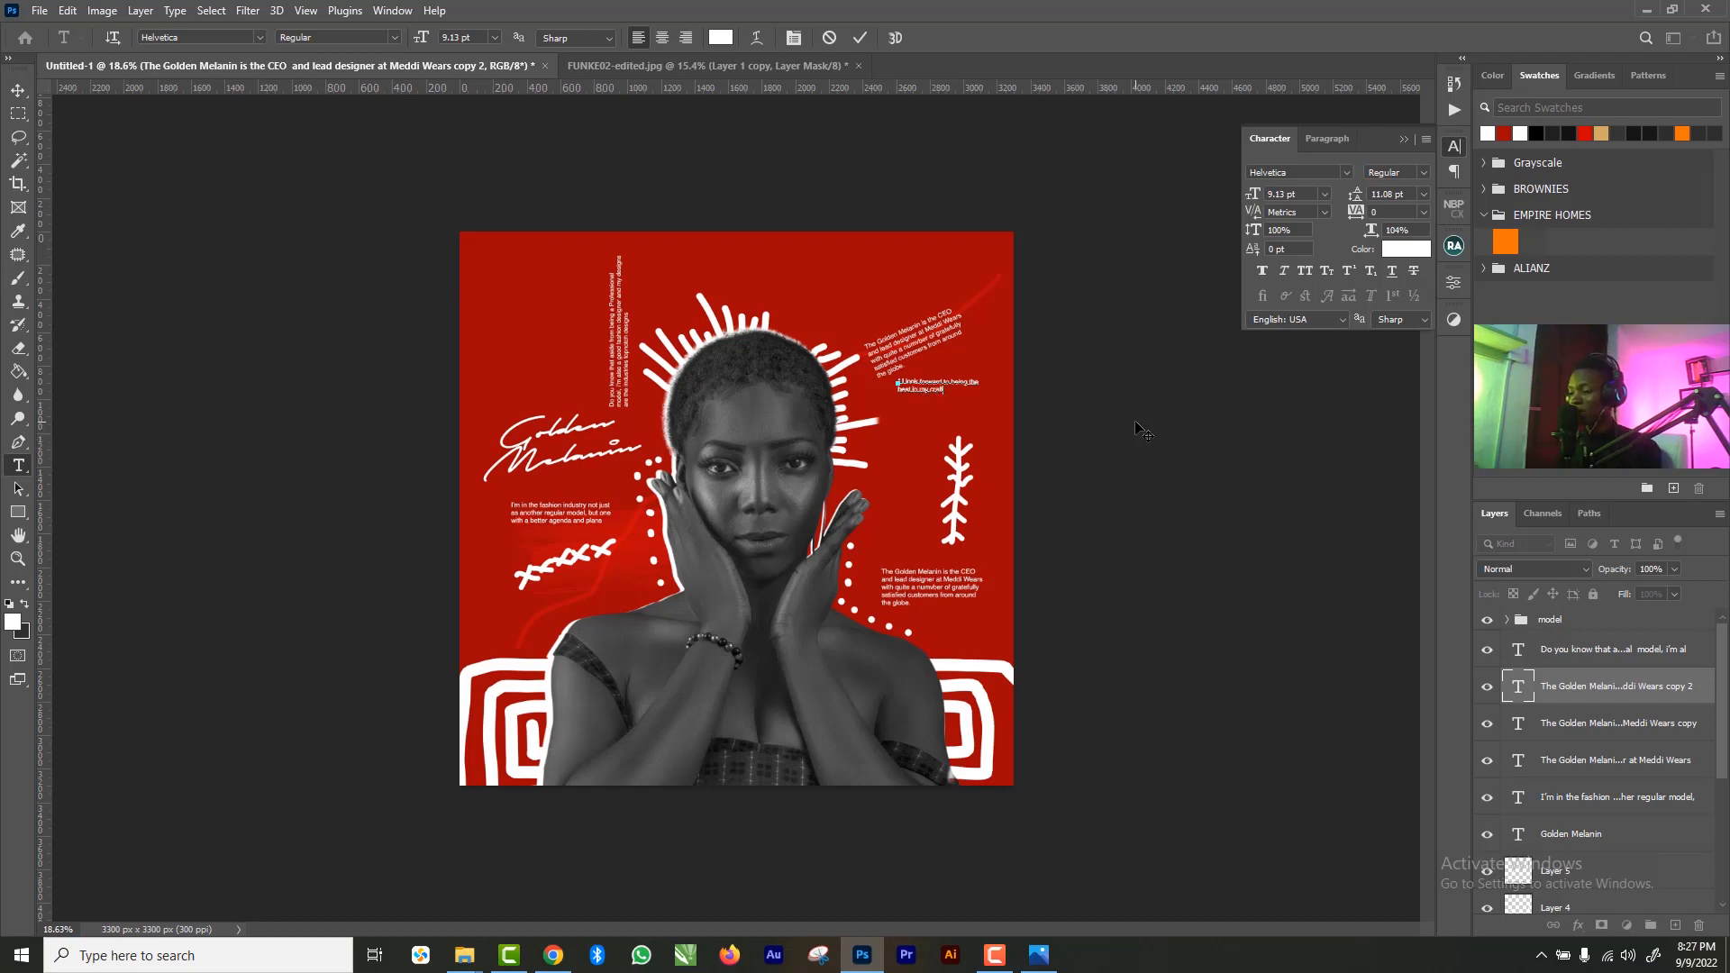
{"action": "key", "text": "ctrl+a"}
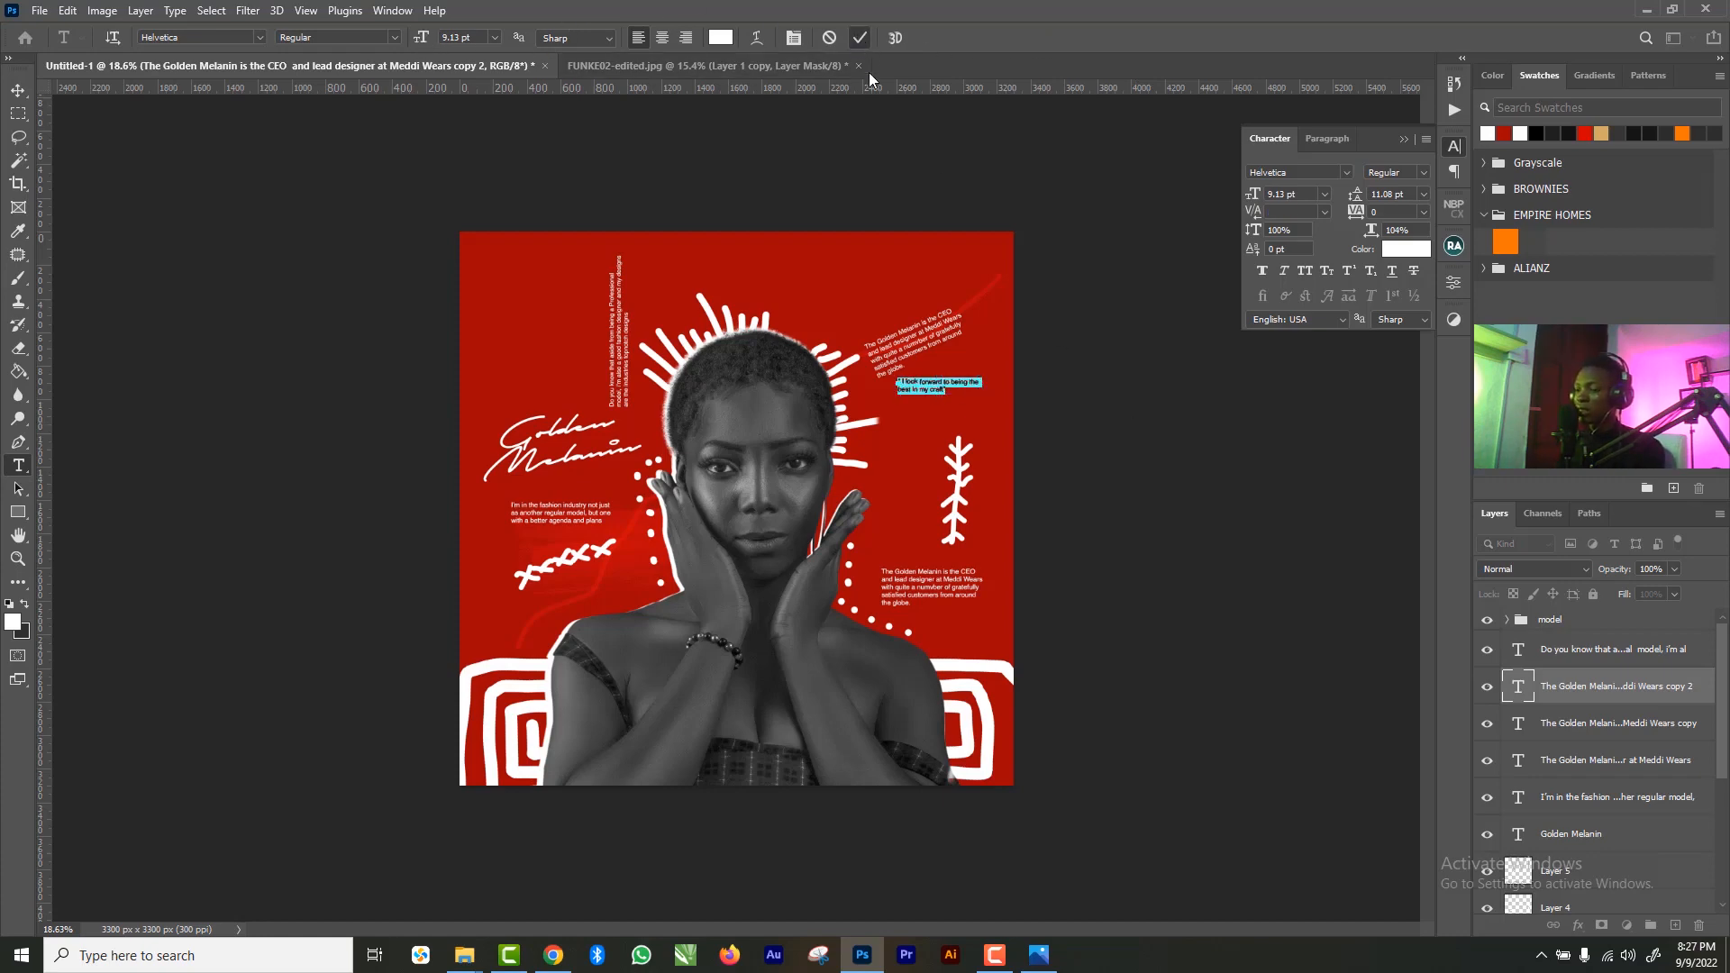
{"action": "left_click", "coordinate": [859, 37]}
- Scale the quotation up to 13.64 pt and position it just above the branch doodle
{"action": "key", "text": "v"}
{"action": "key", "text": "ctrl+t"}
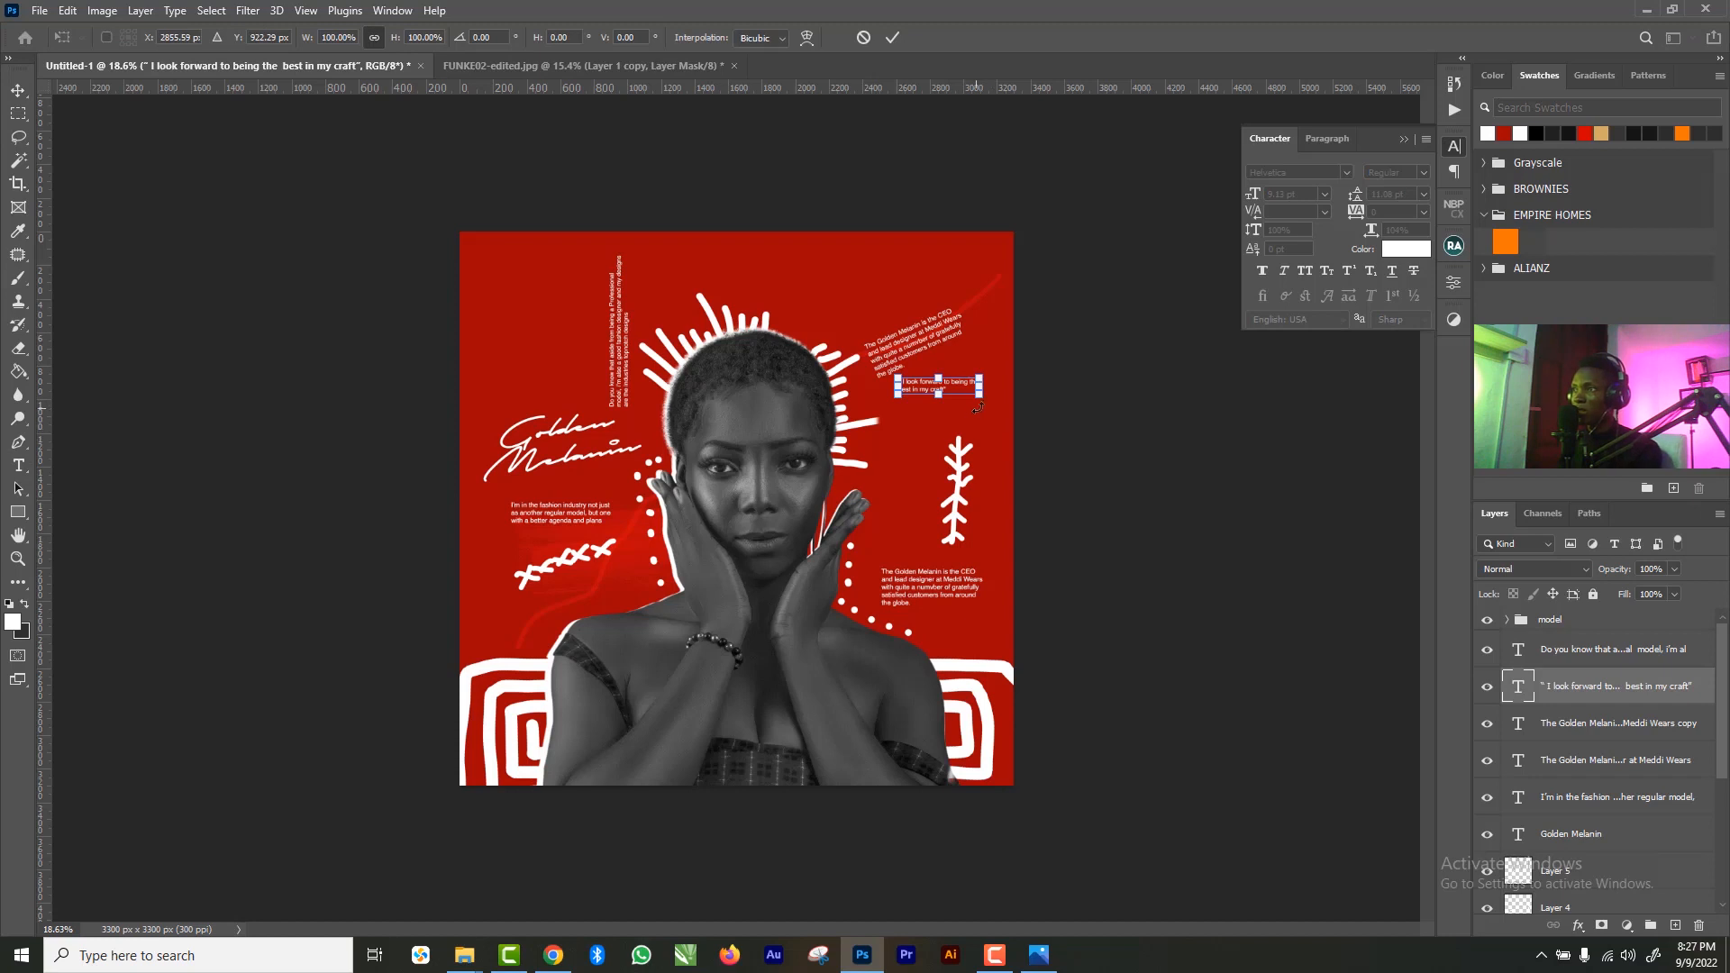
{"action": "left_click_drag", "start_coordinate": [979, 395], "coordinate": [931, 411]}
{"action": "left_click", "coordinate": [892, 40]}
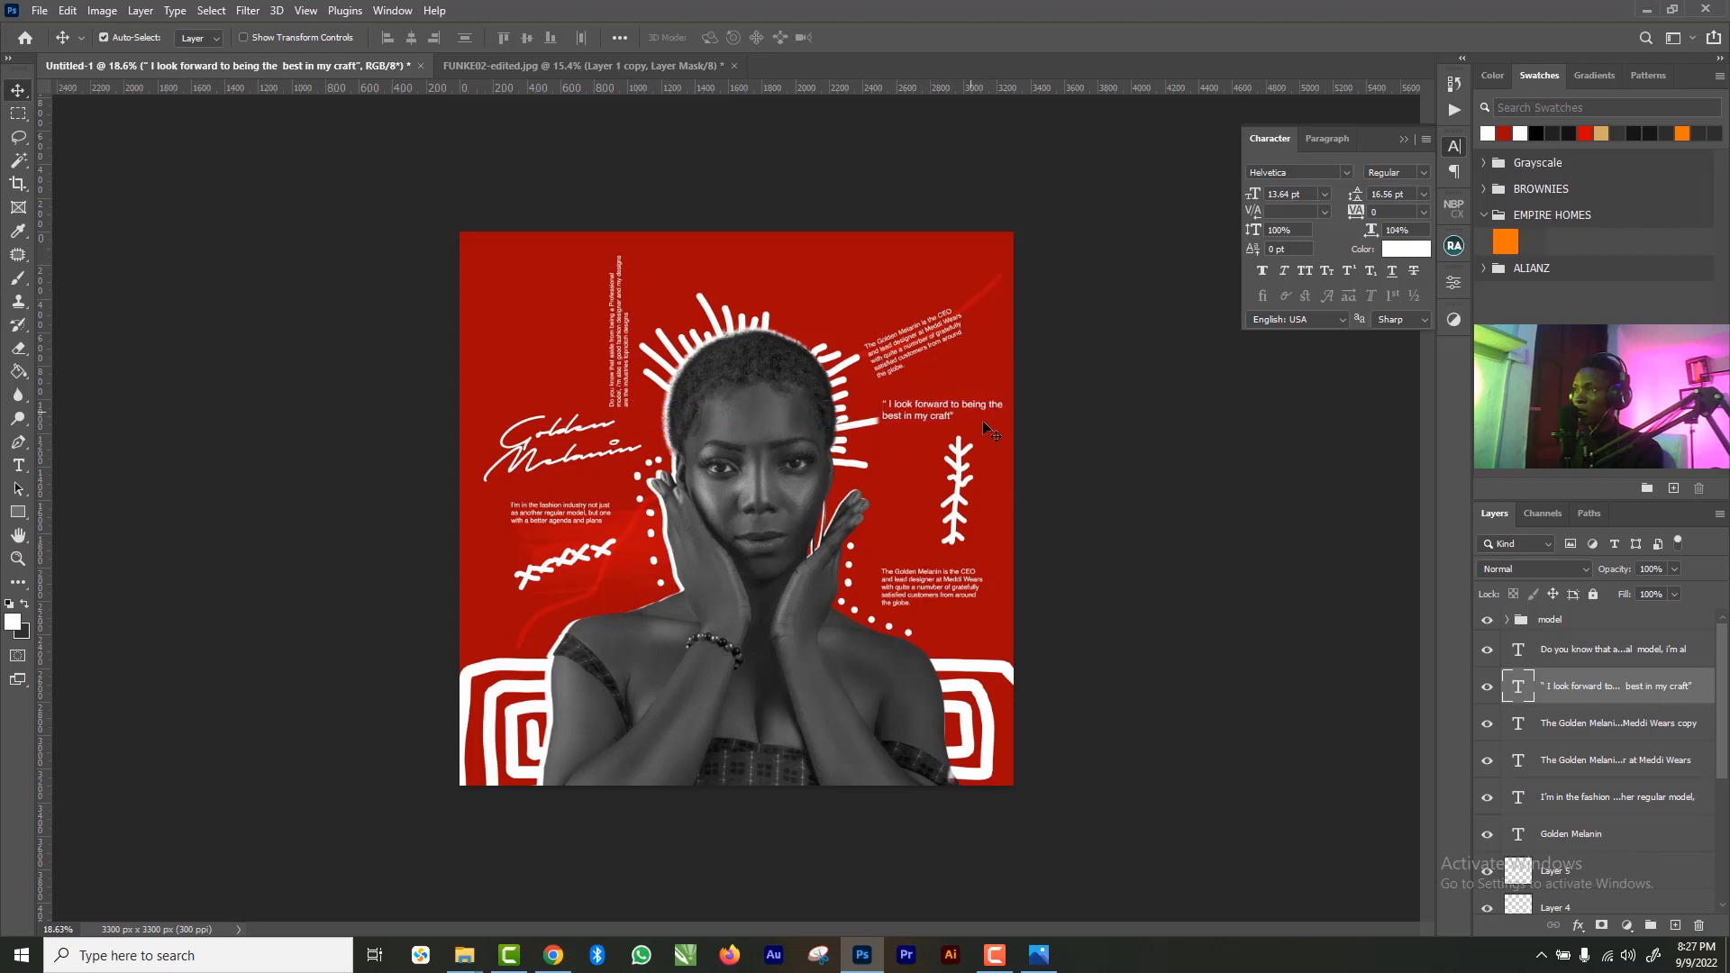
- Rewrap the quotation so that its second line reads "the best in my craft"
{"action": "key", "text": "t"}
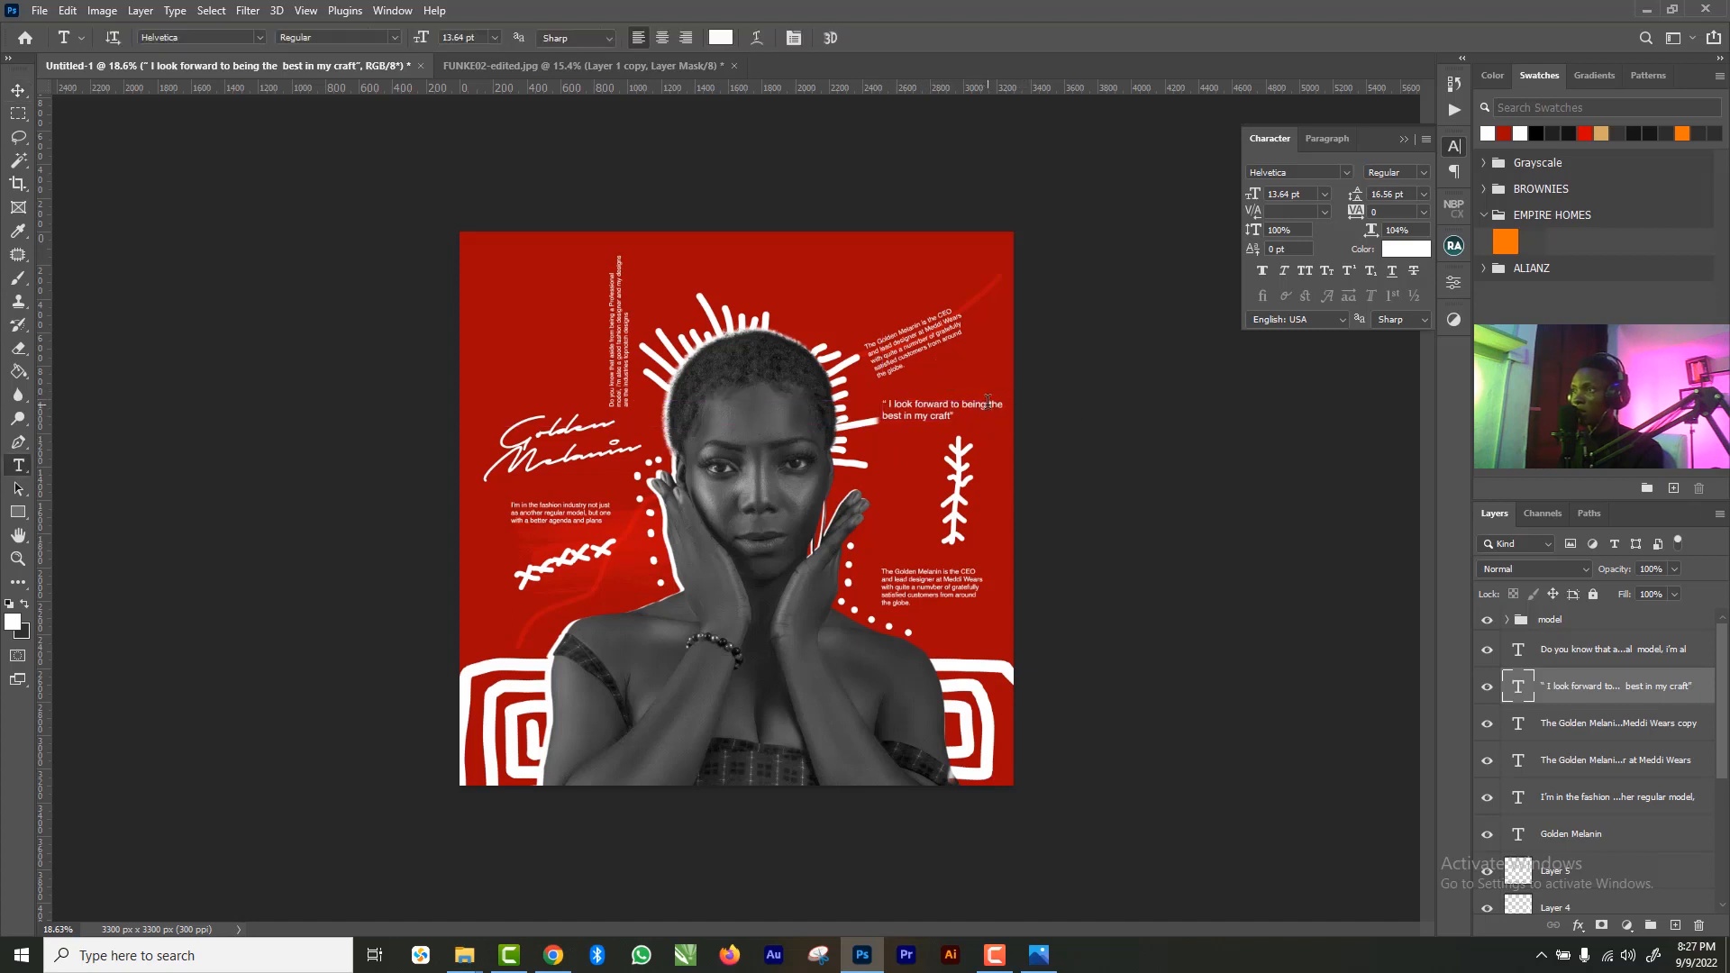
{"action": "left_click", "coordinate": [988, 401]}
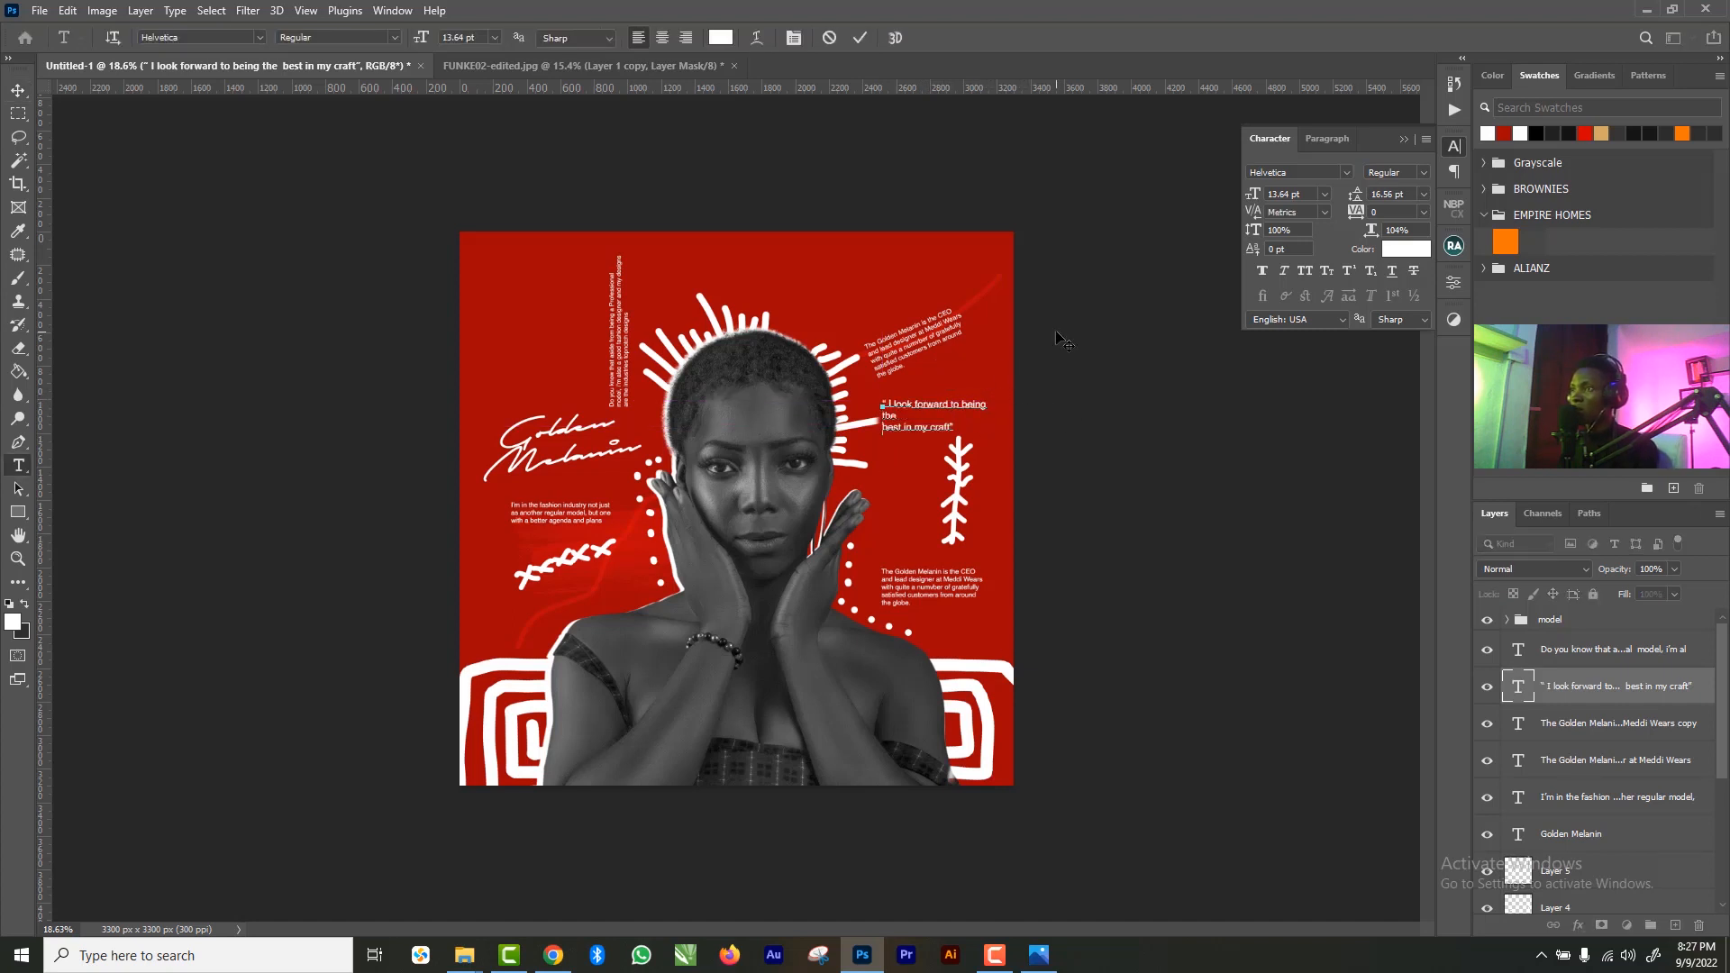
{"action": "key", "text": "BackSpace"}
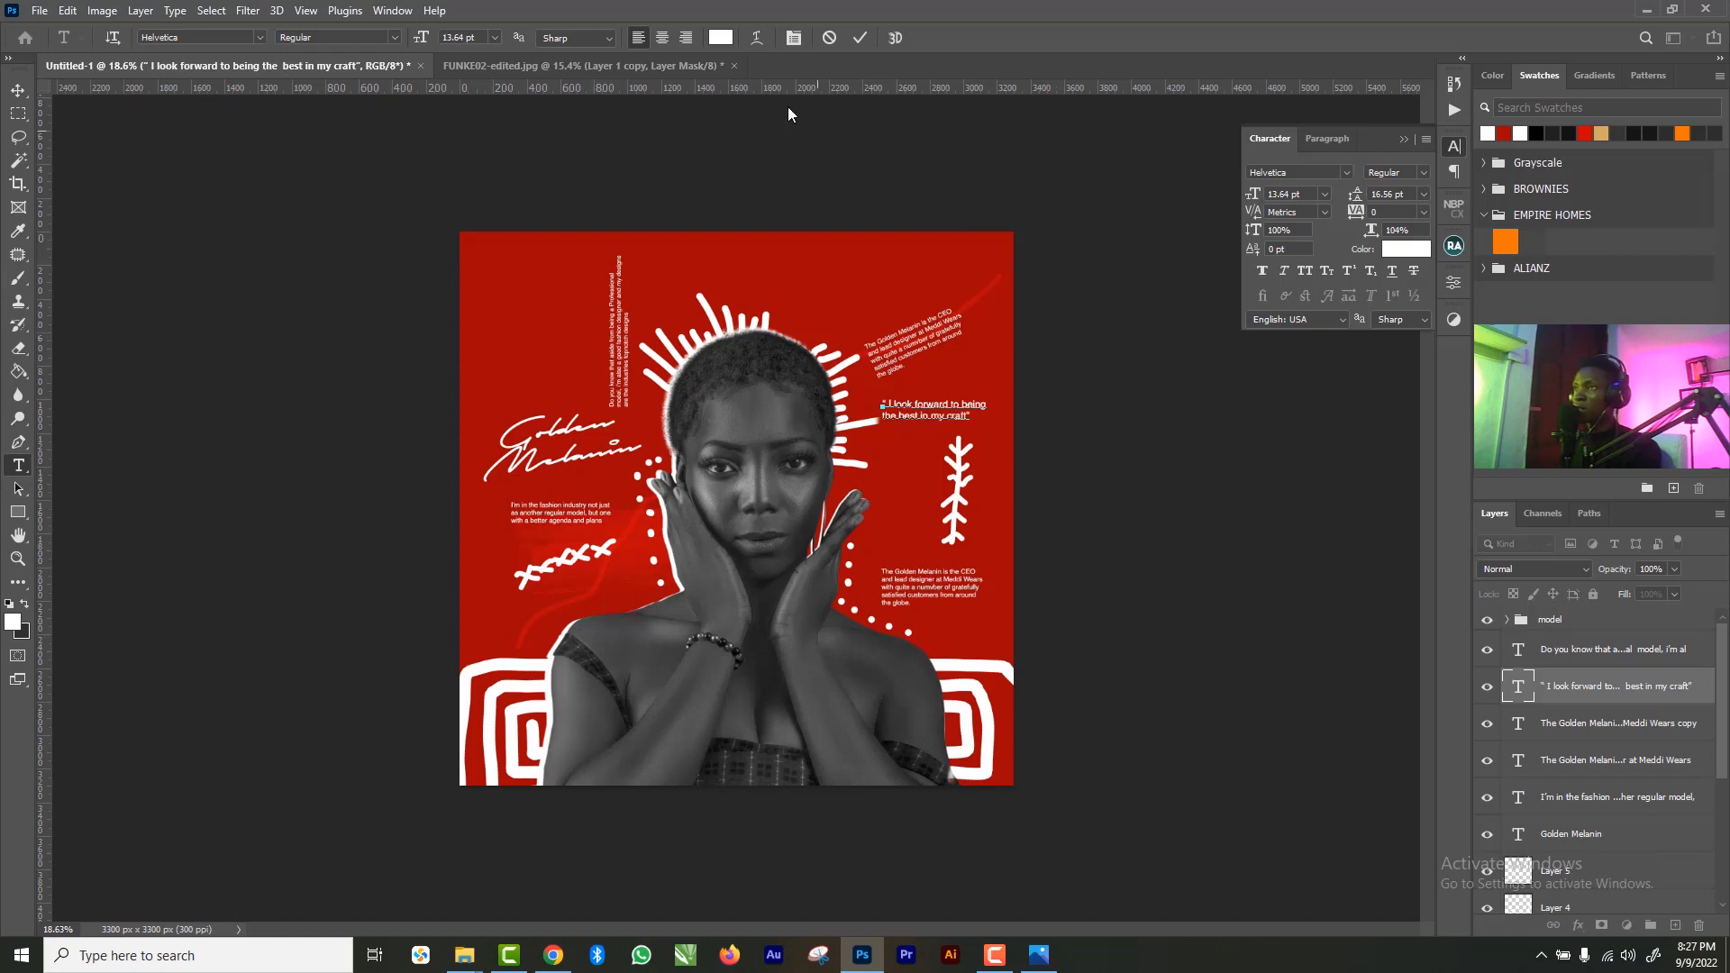
{"action": "left_click", "coordinate": [859, 37]}
- Center-align the quotation's two lines and reposition it above the branch doodle, clear of the model's head
{"action": "key", "text": "v"}
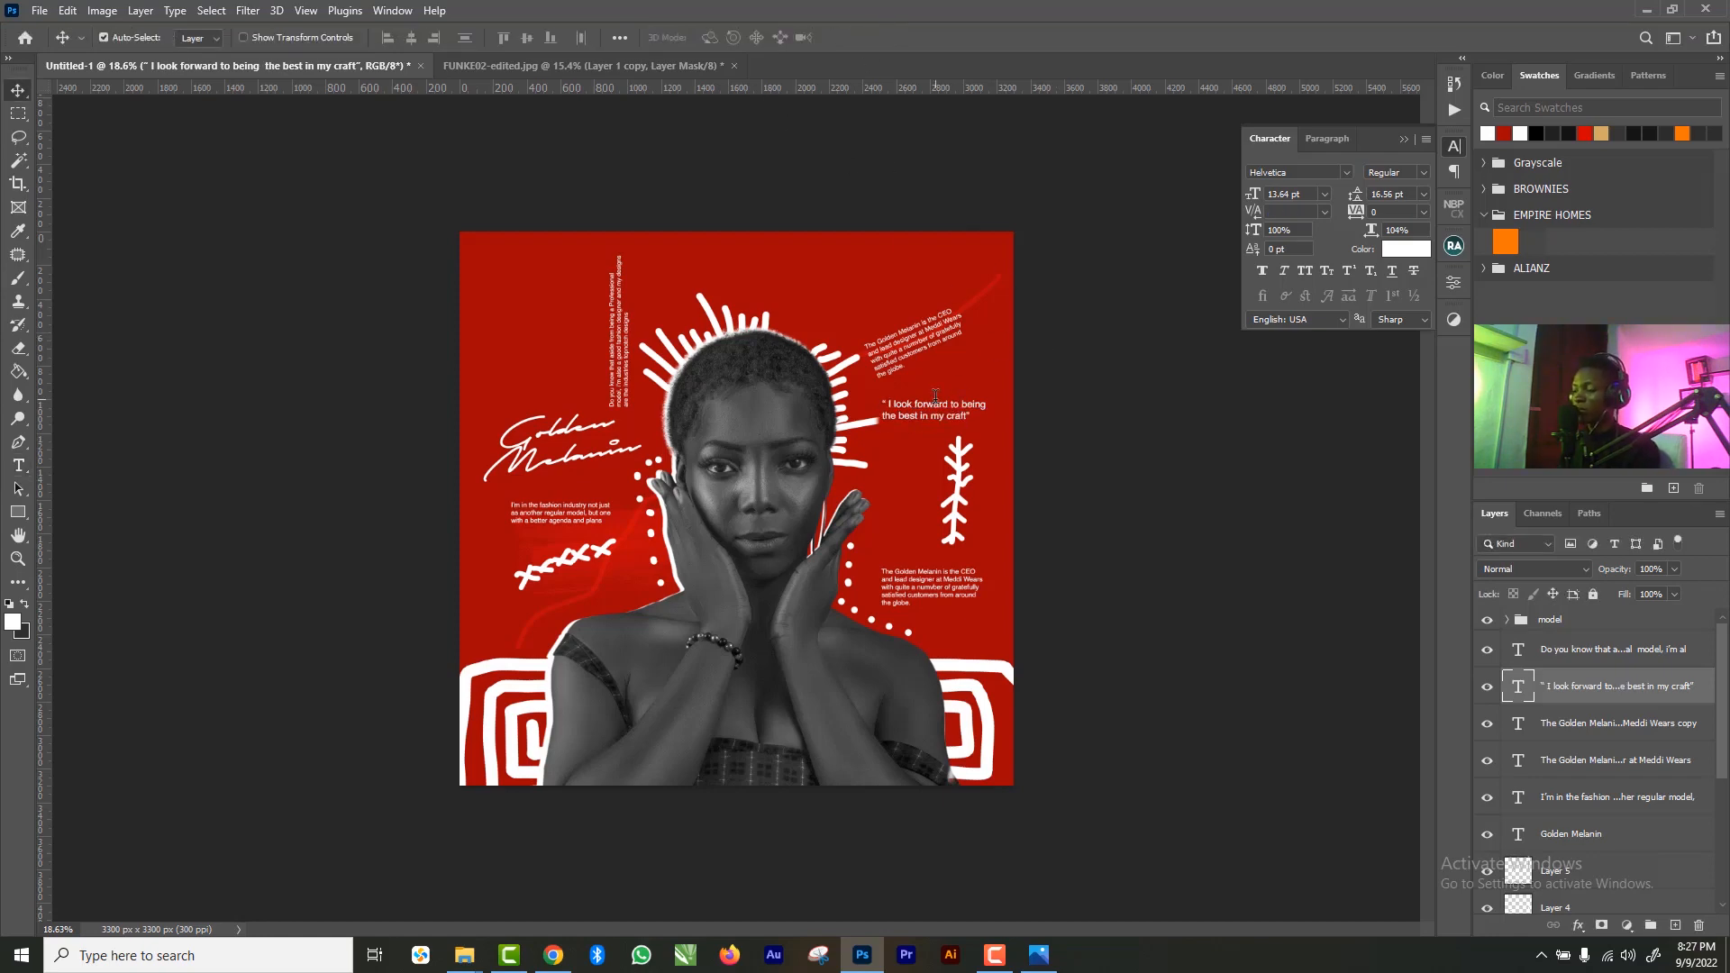
{"action": "left_click_drag", "start_coordinate": [935, 395], "coordinate": [944, 395]}
{"action": "double_click", "coordinate": [948, 410]}
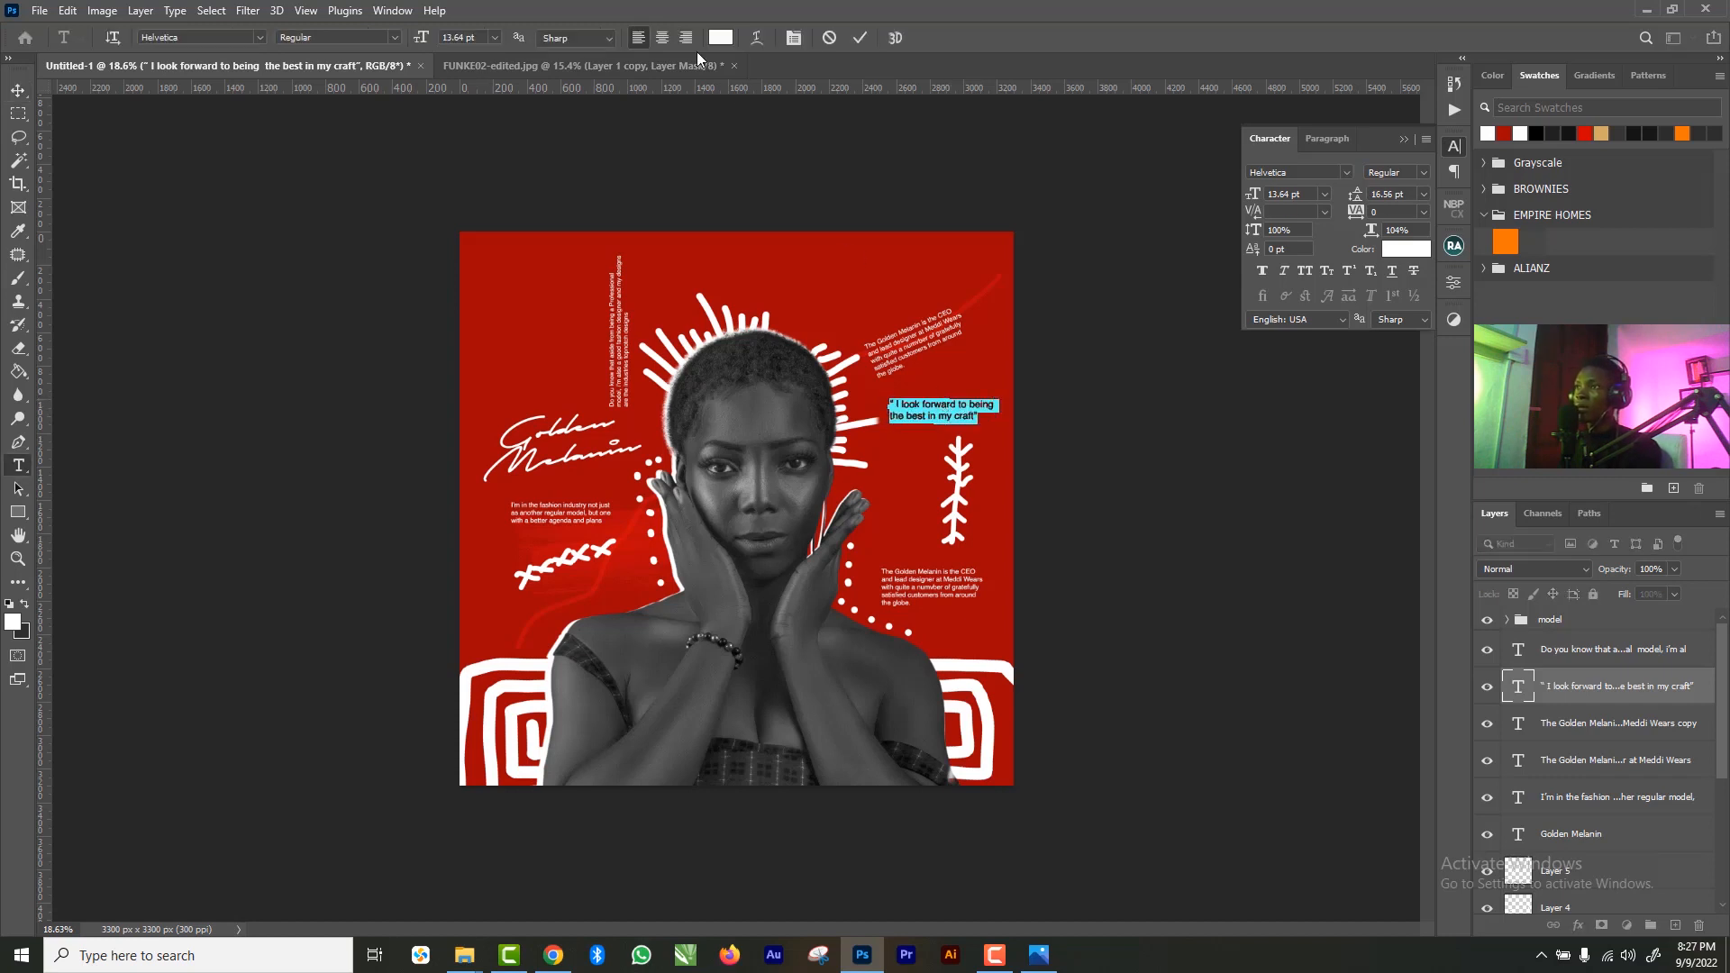
{"action": "left_click", "coordinate": [662, 38]}
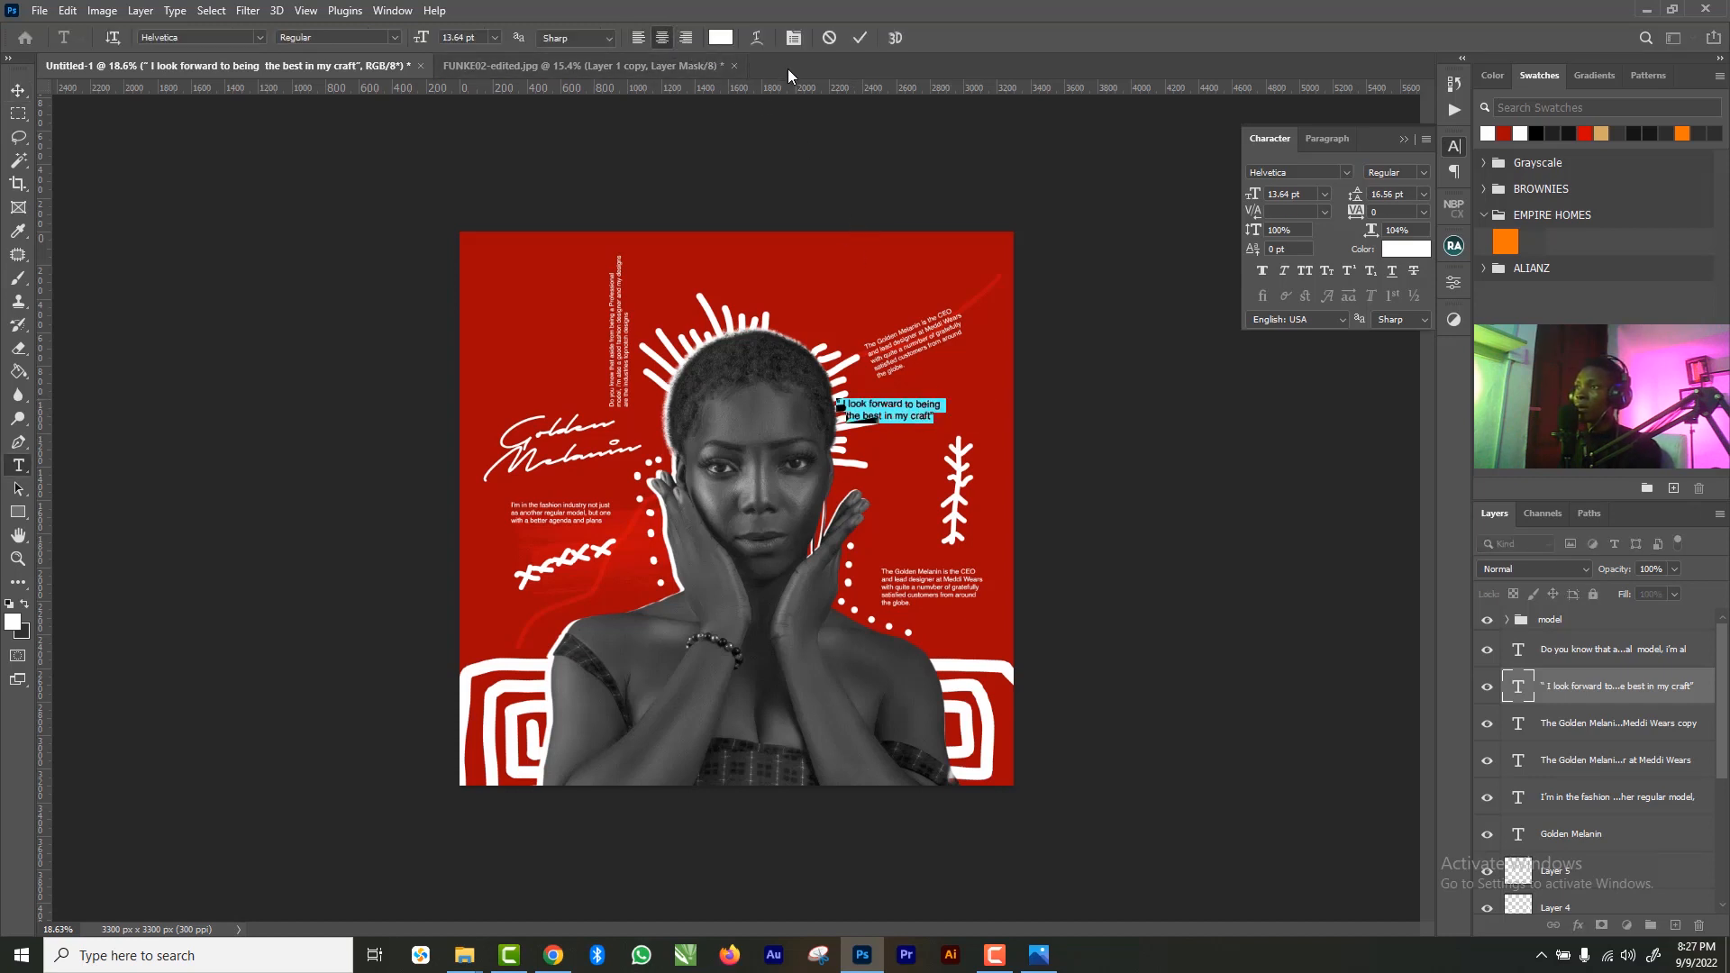
{"action": "left_click", "coordinate": [860, 37]}
{"action": "key", "text": "v"}
{"action": "left_click_drag", "start_coordinate": [906, 410], "coordinate": [950, 410]}
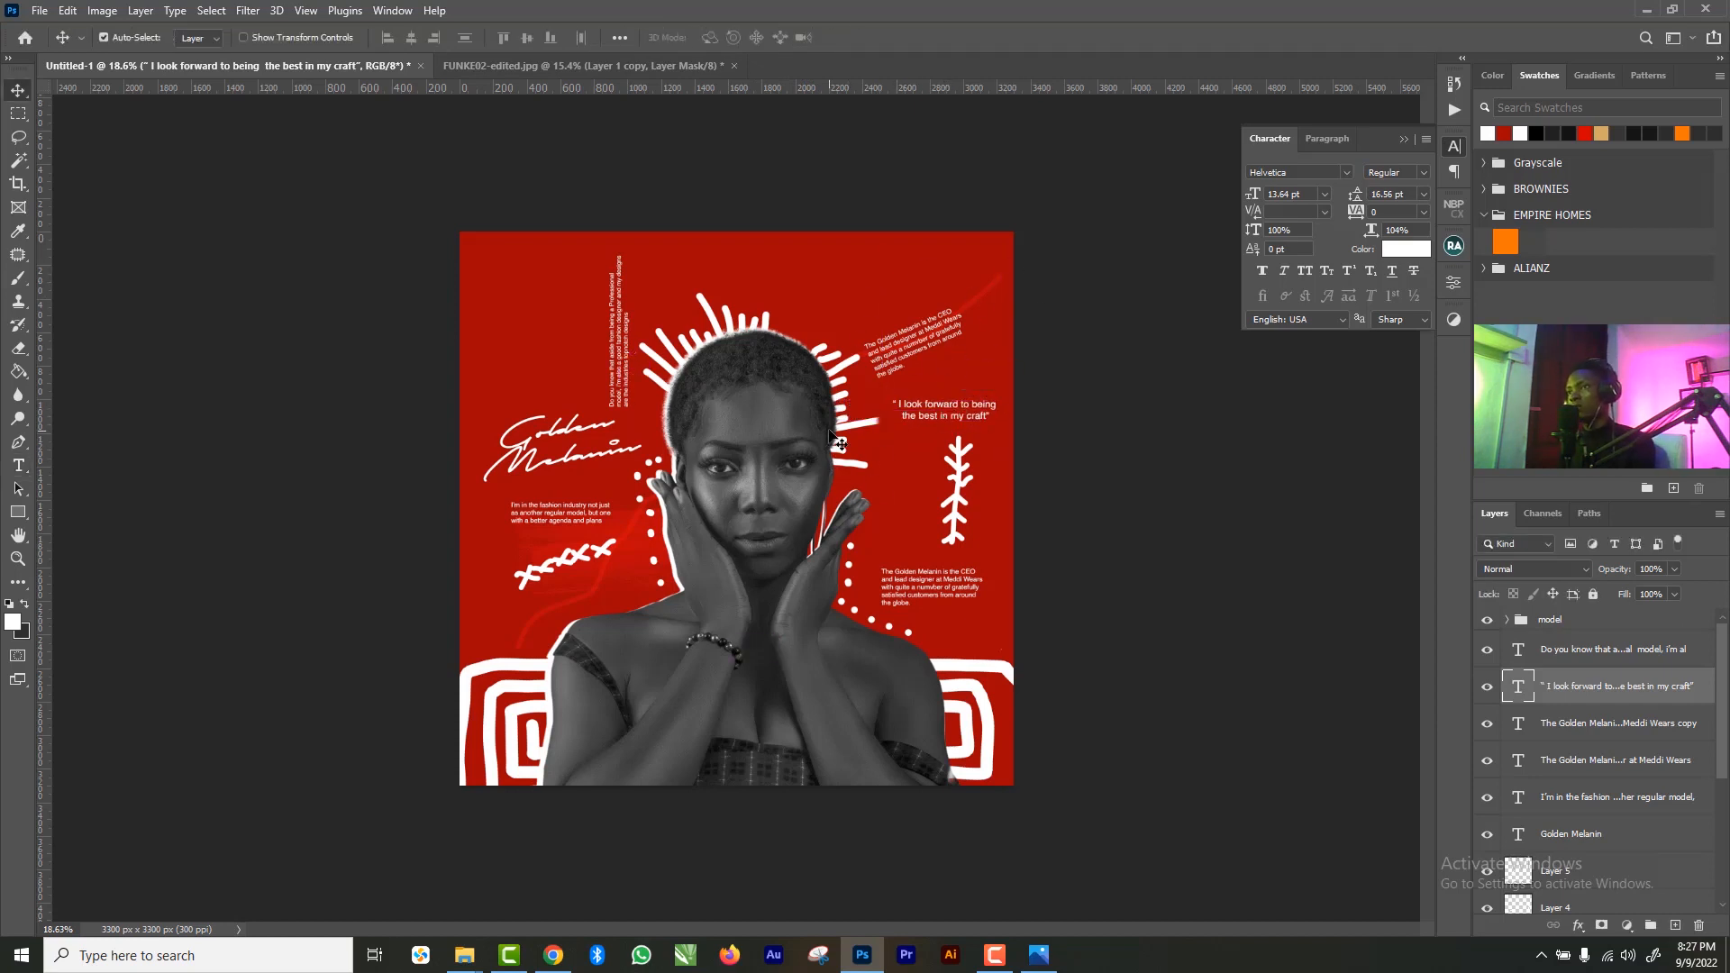
- Combine the model group's contents into a single layer
{"action": "left_click", "coordinate": [771, 386]}
{"action": "left_click", "coordinate": [1620, 696]}
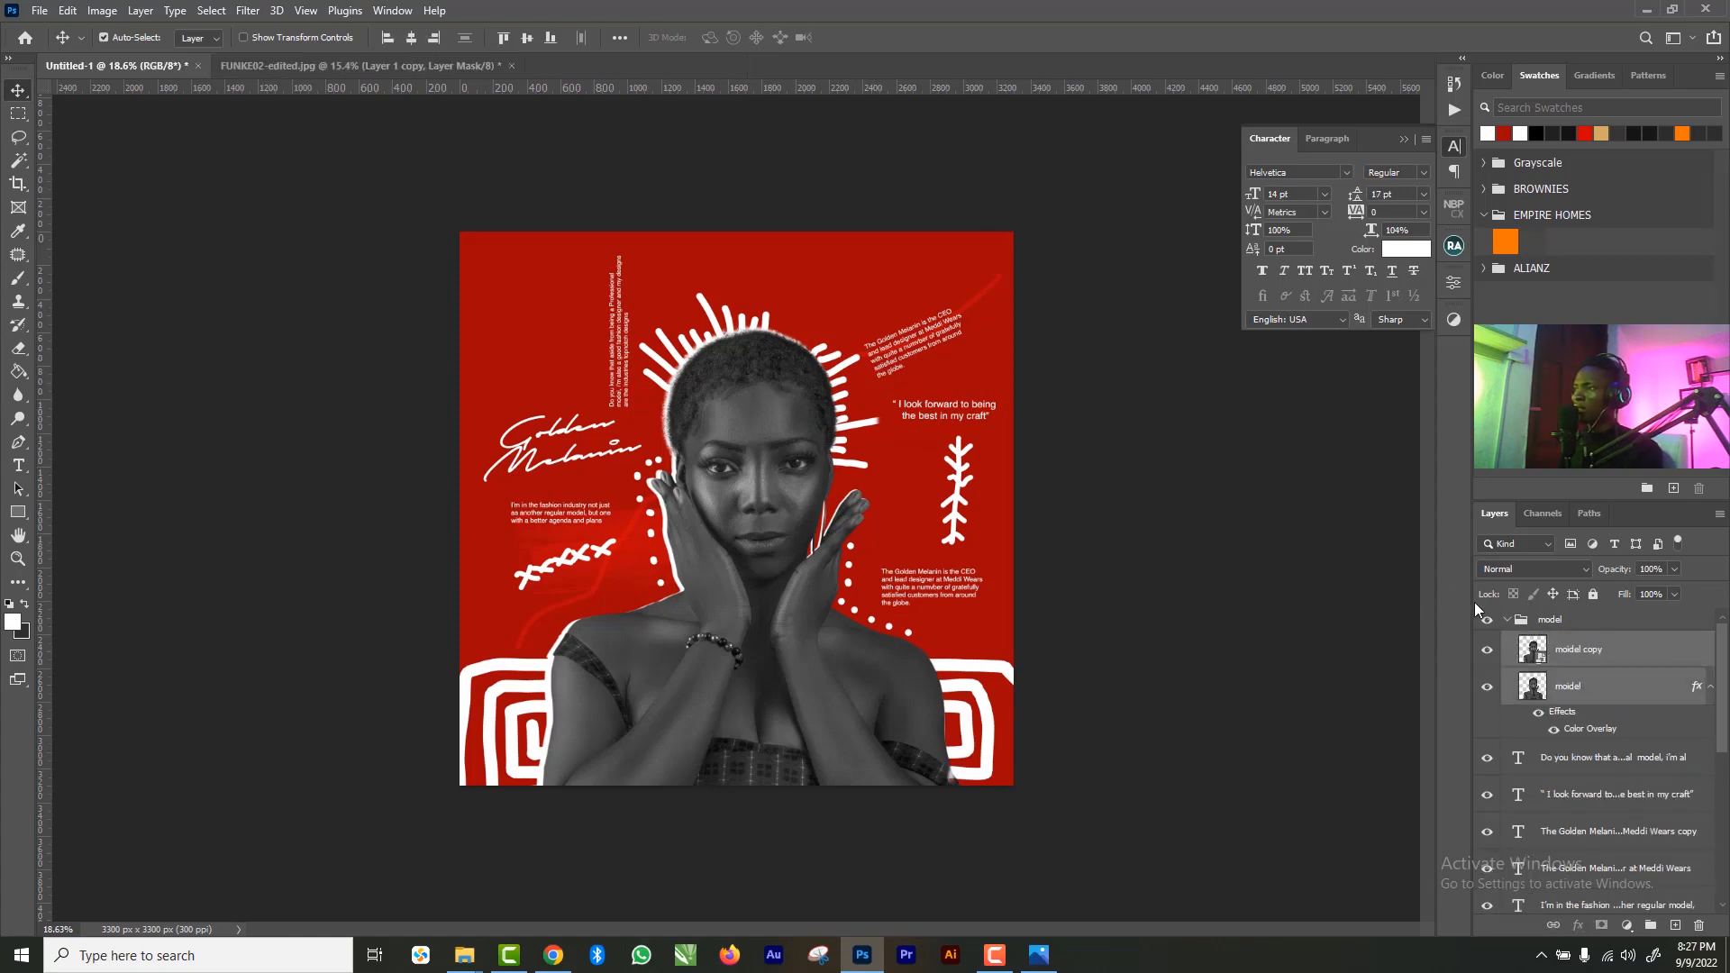
{"action": "left_click", "coordinate": [1507, 620]}
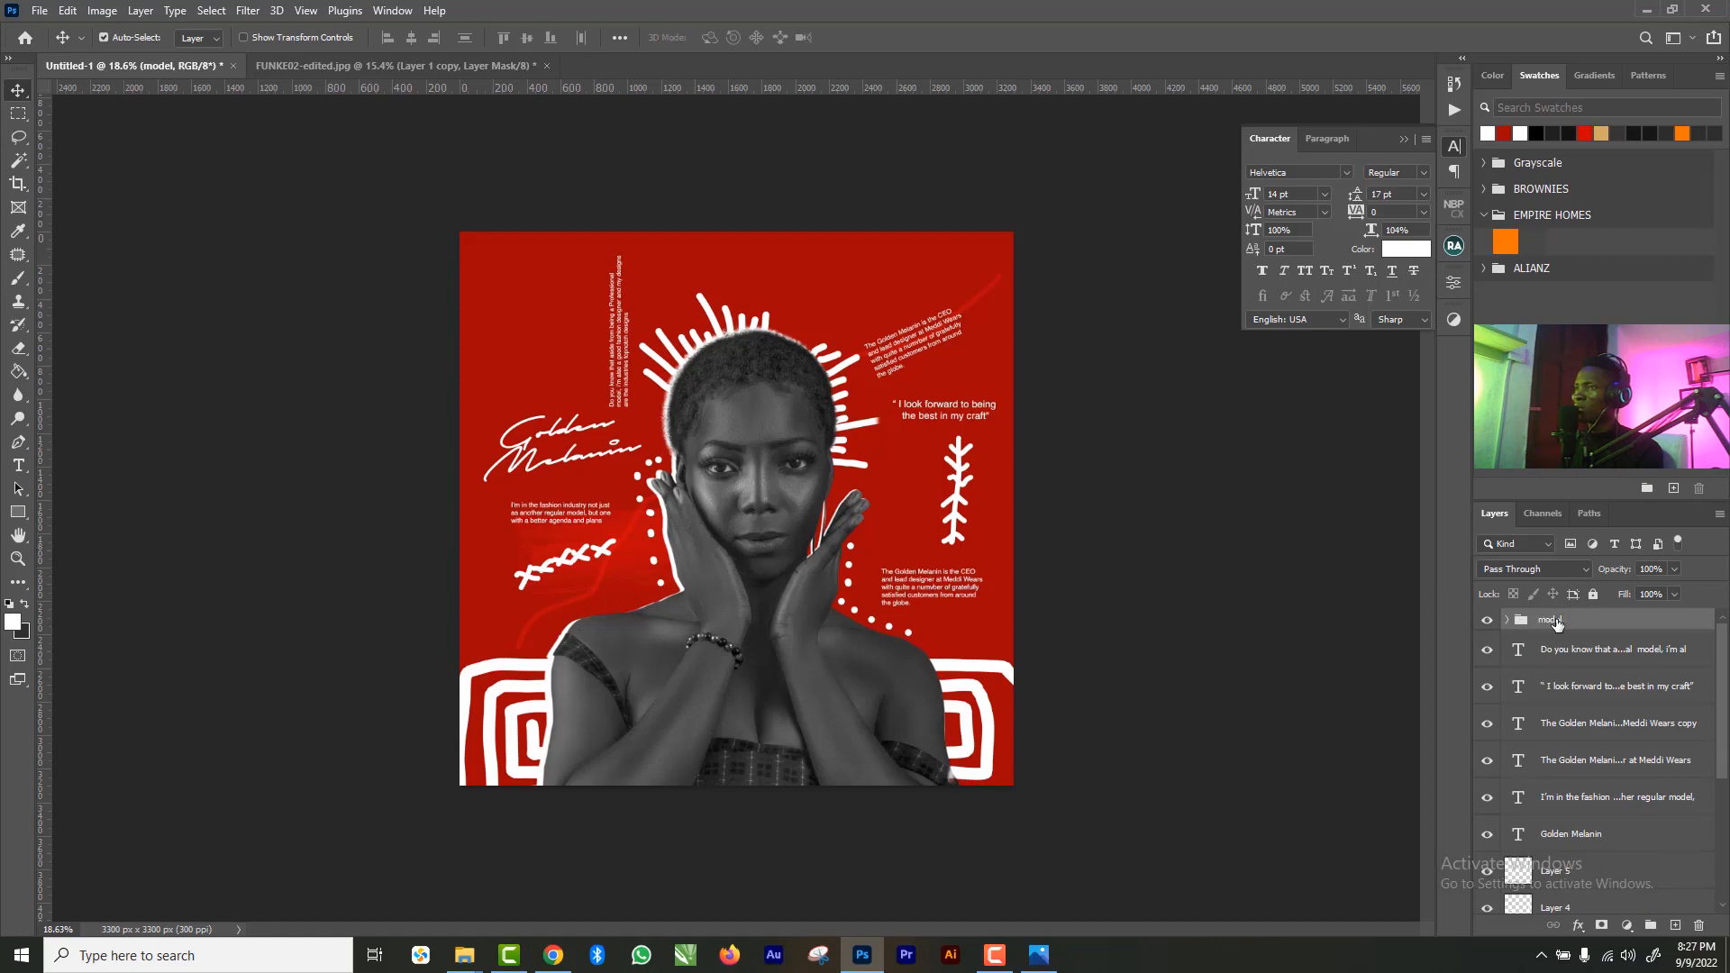
{"action": "right_click", "coordinate": [1555, 621]}
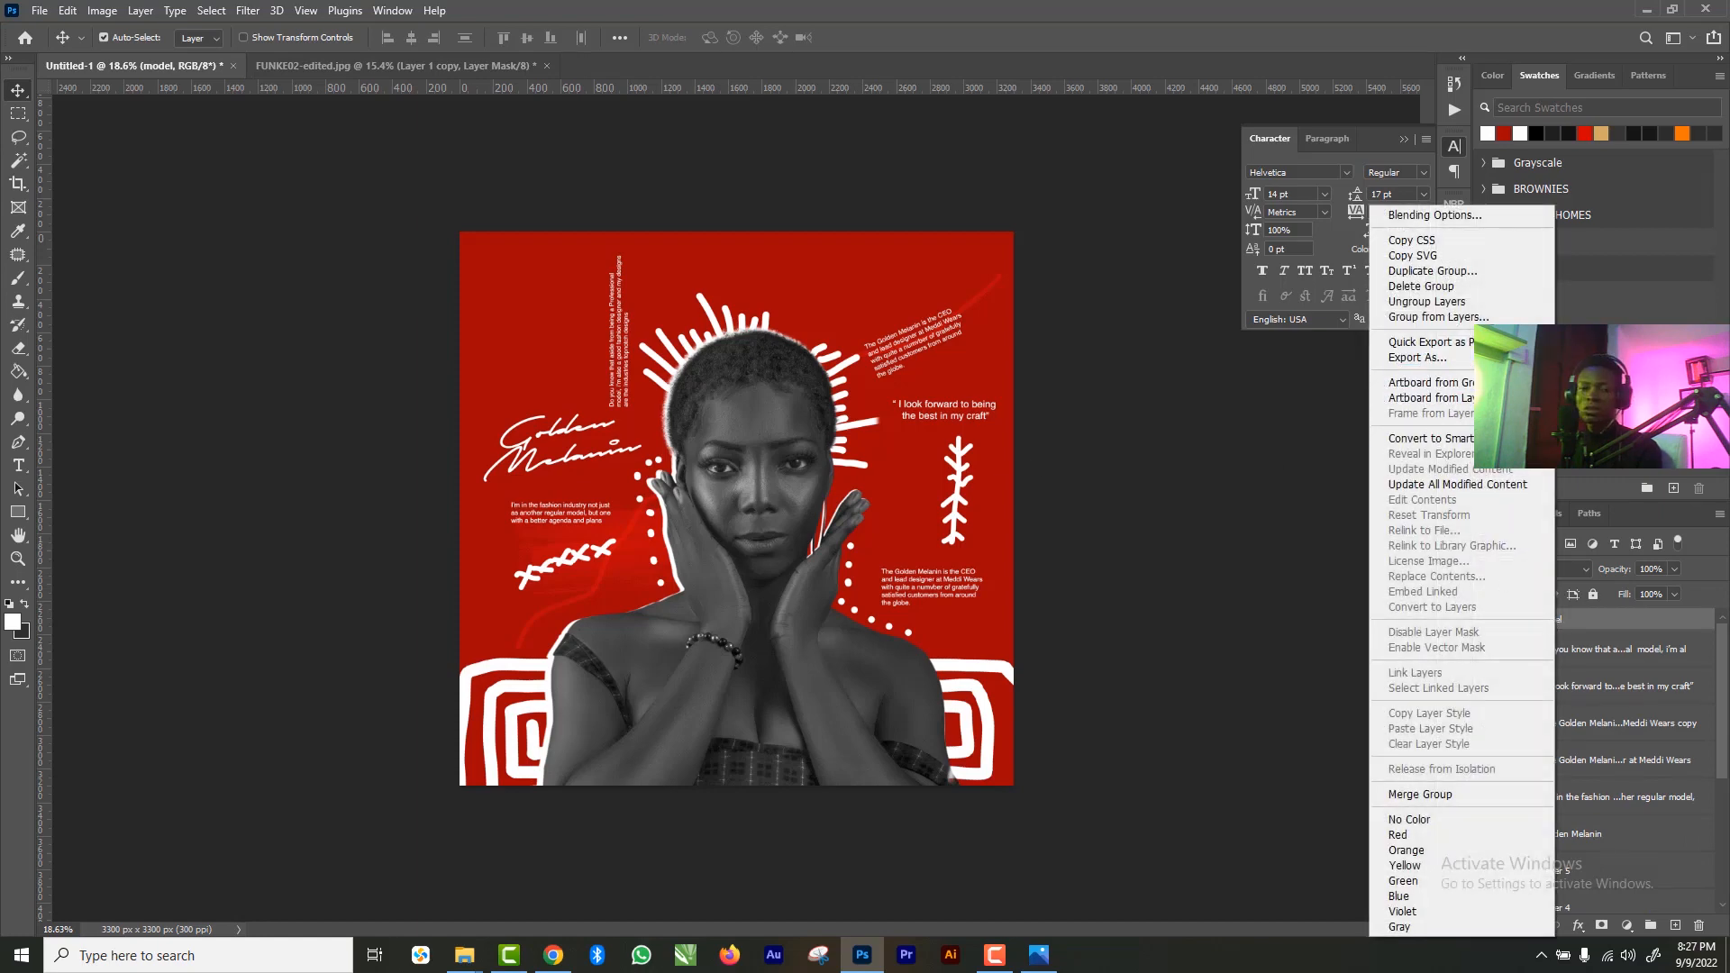
{"action": "key", "text": "Escape"}
{"action": "key", "text": "ctrl+e"}
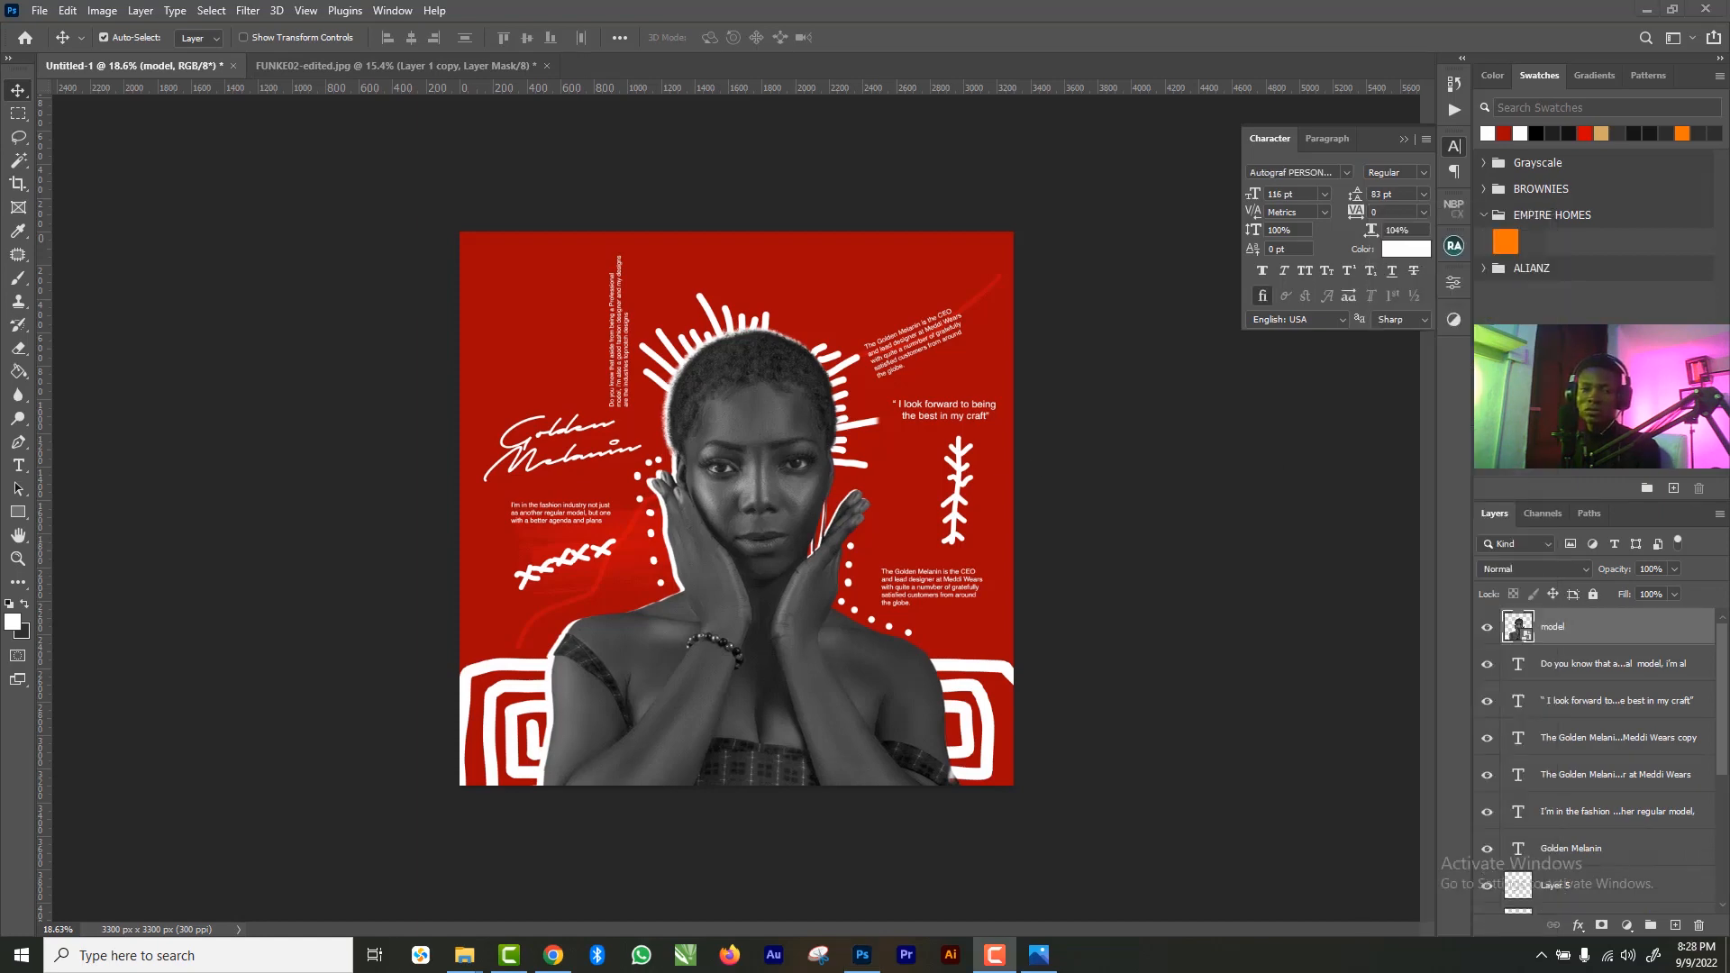
- Group the model layer with Layer 3 and Layer 2, the white rays and dotted doodles around her head and hands
{"action": "left_click", "coordinate": [701, 368]}
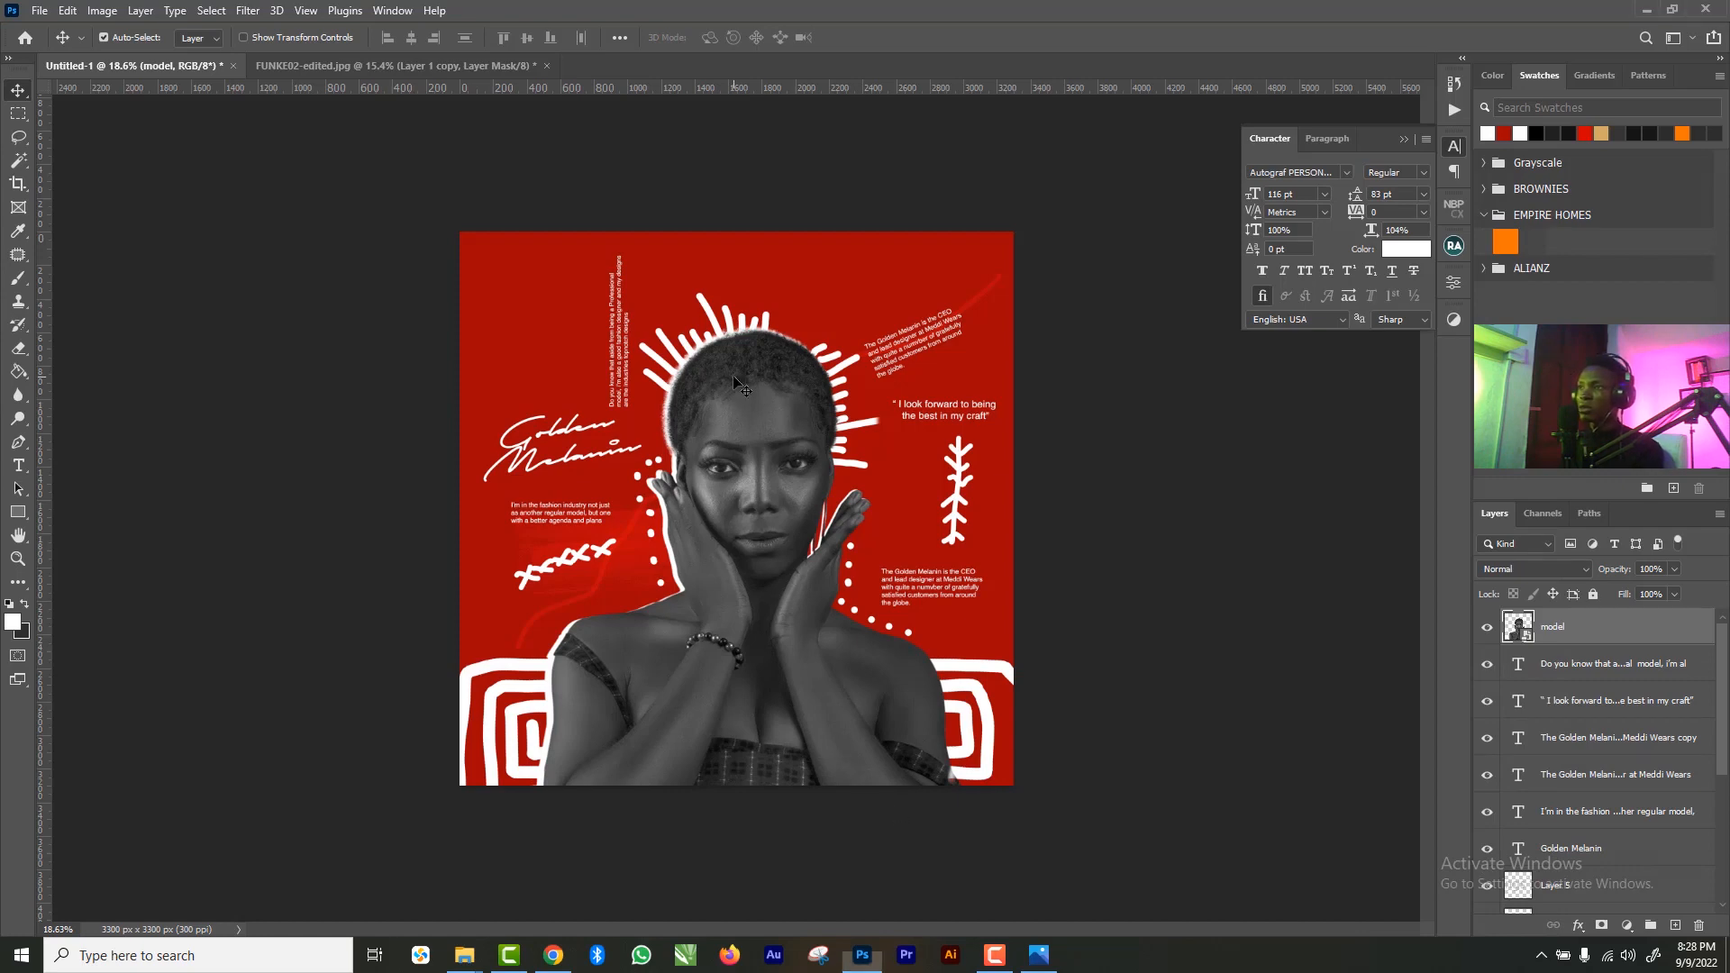
{"action": "left_click", "coordinate": [710, 316], "text": "shift"}
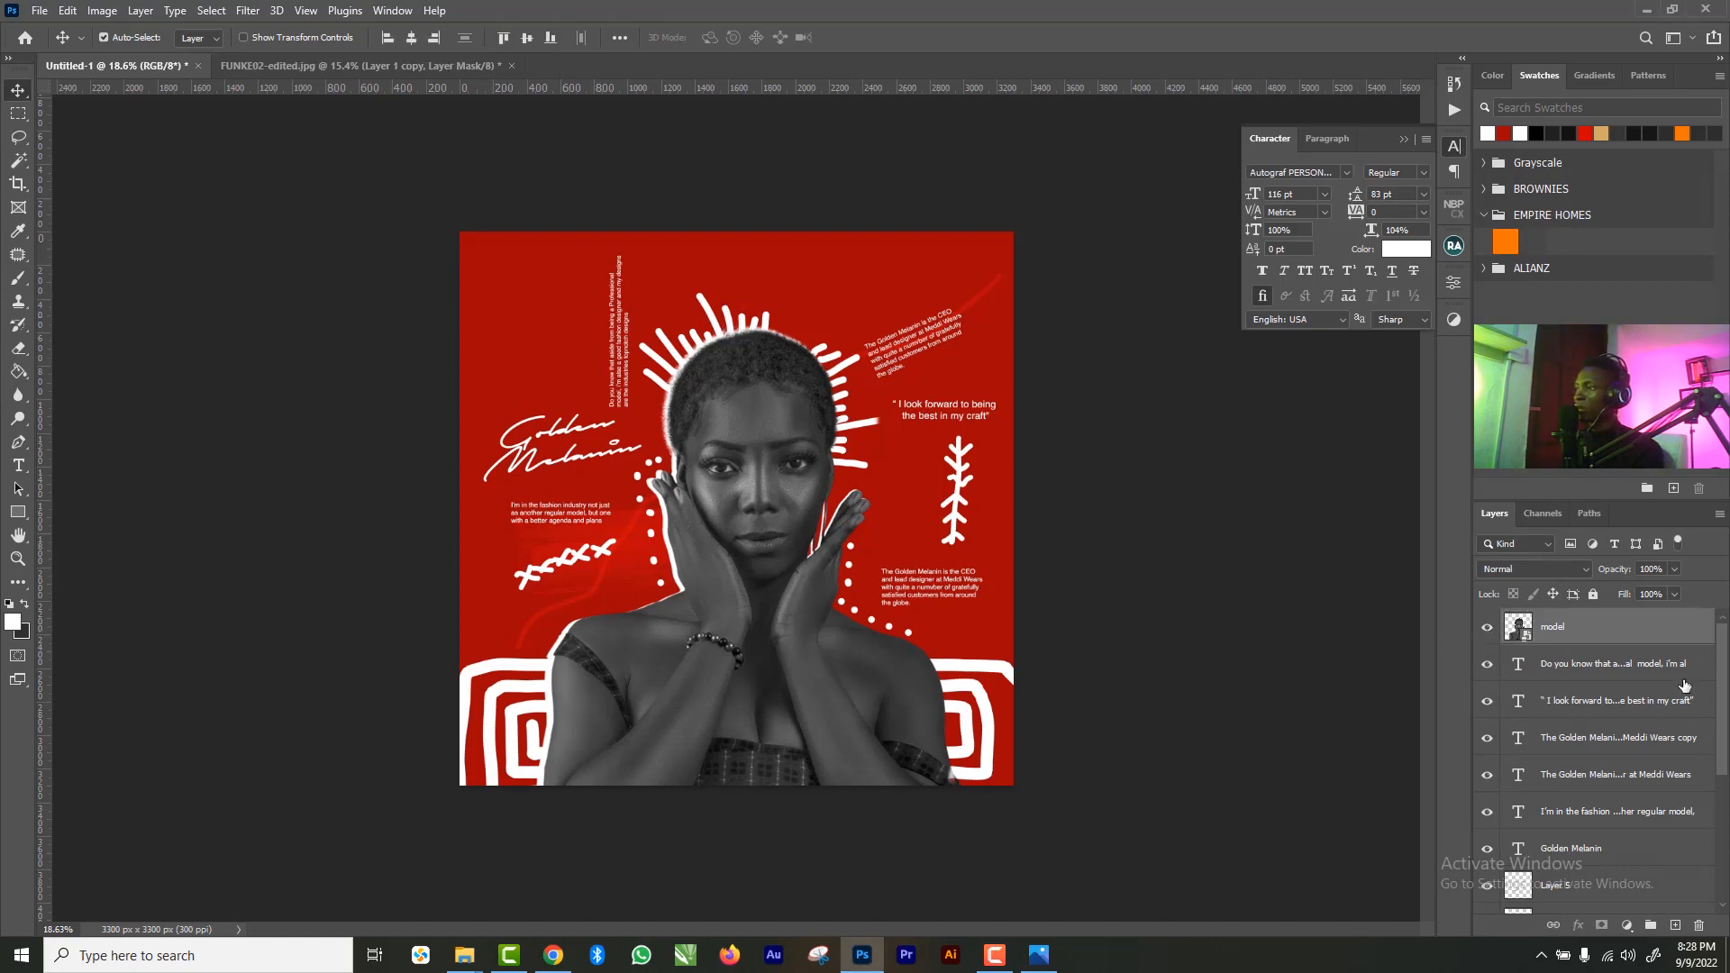
{"action": "left_click_drag", "start_coordinate": [1722, 698], "coordinate": [1722, 827]}
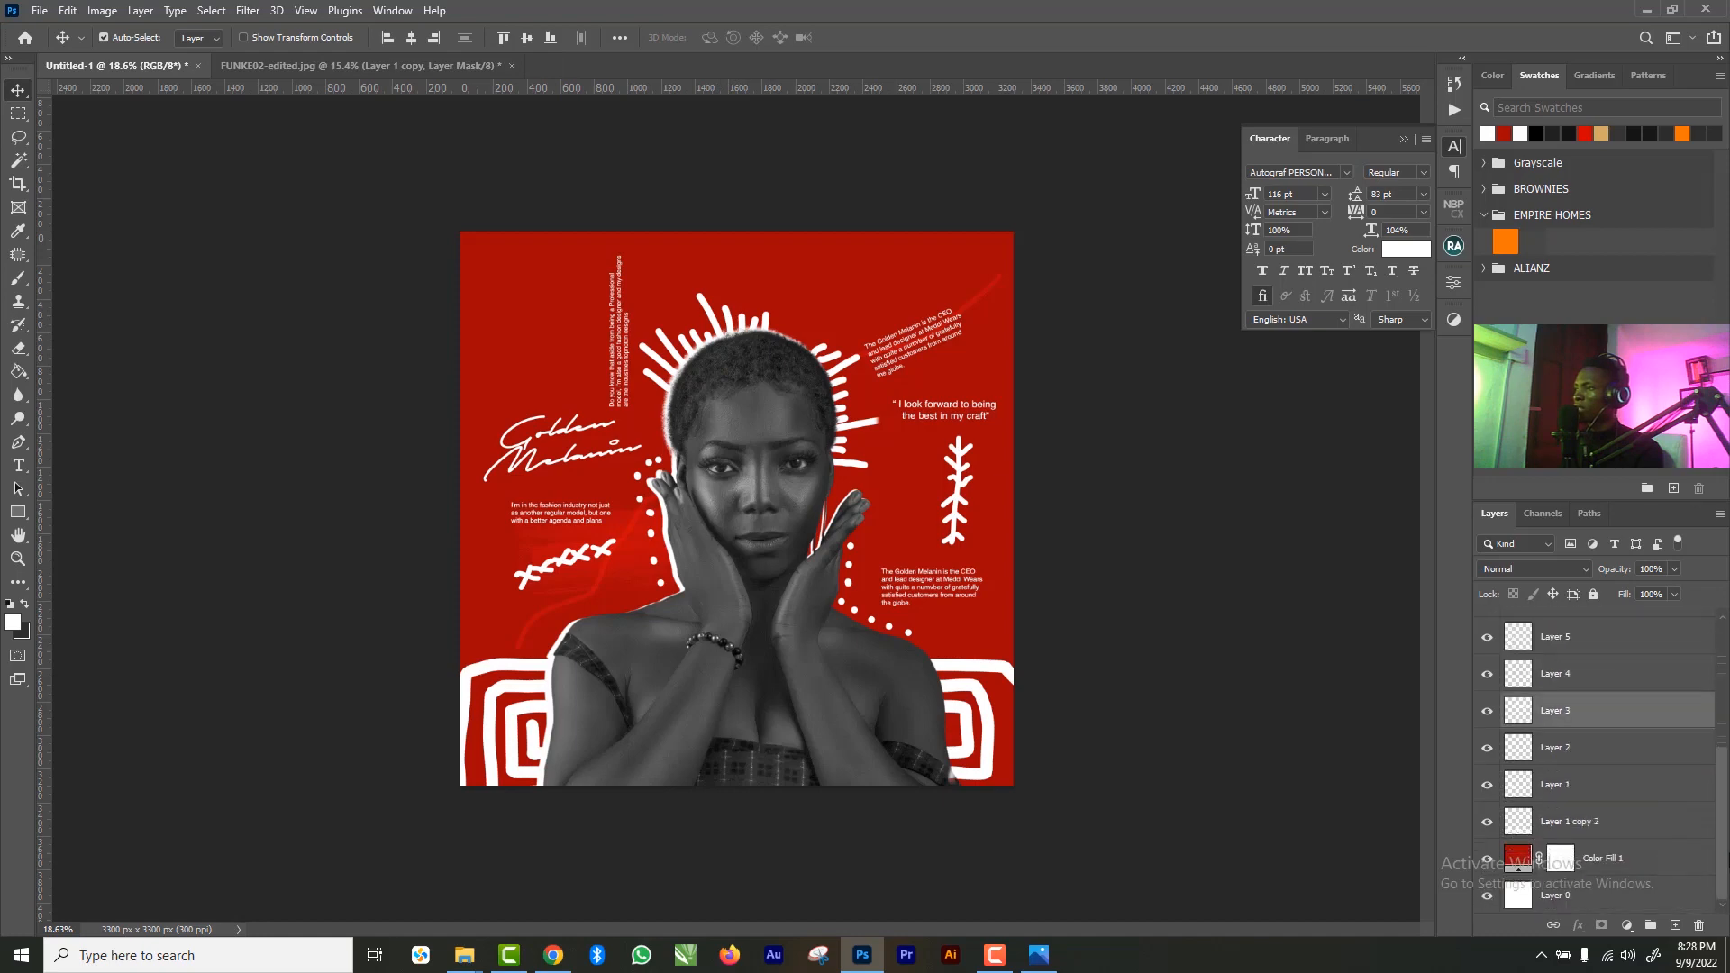
{"action": "left_click", "coordinate": [1489, 712]}
{"action": "left_click", "coordinate": [1488, 712]}
{"action": "left_click", "coordinate": [637, 477], "text": "shift"}
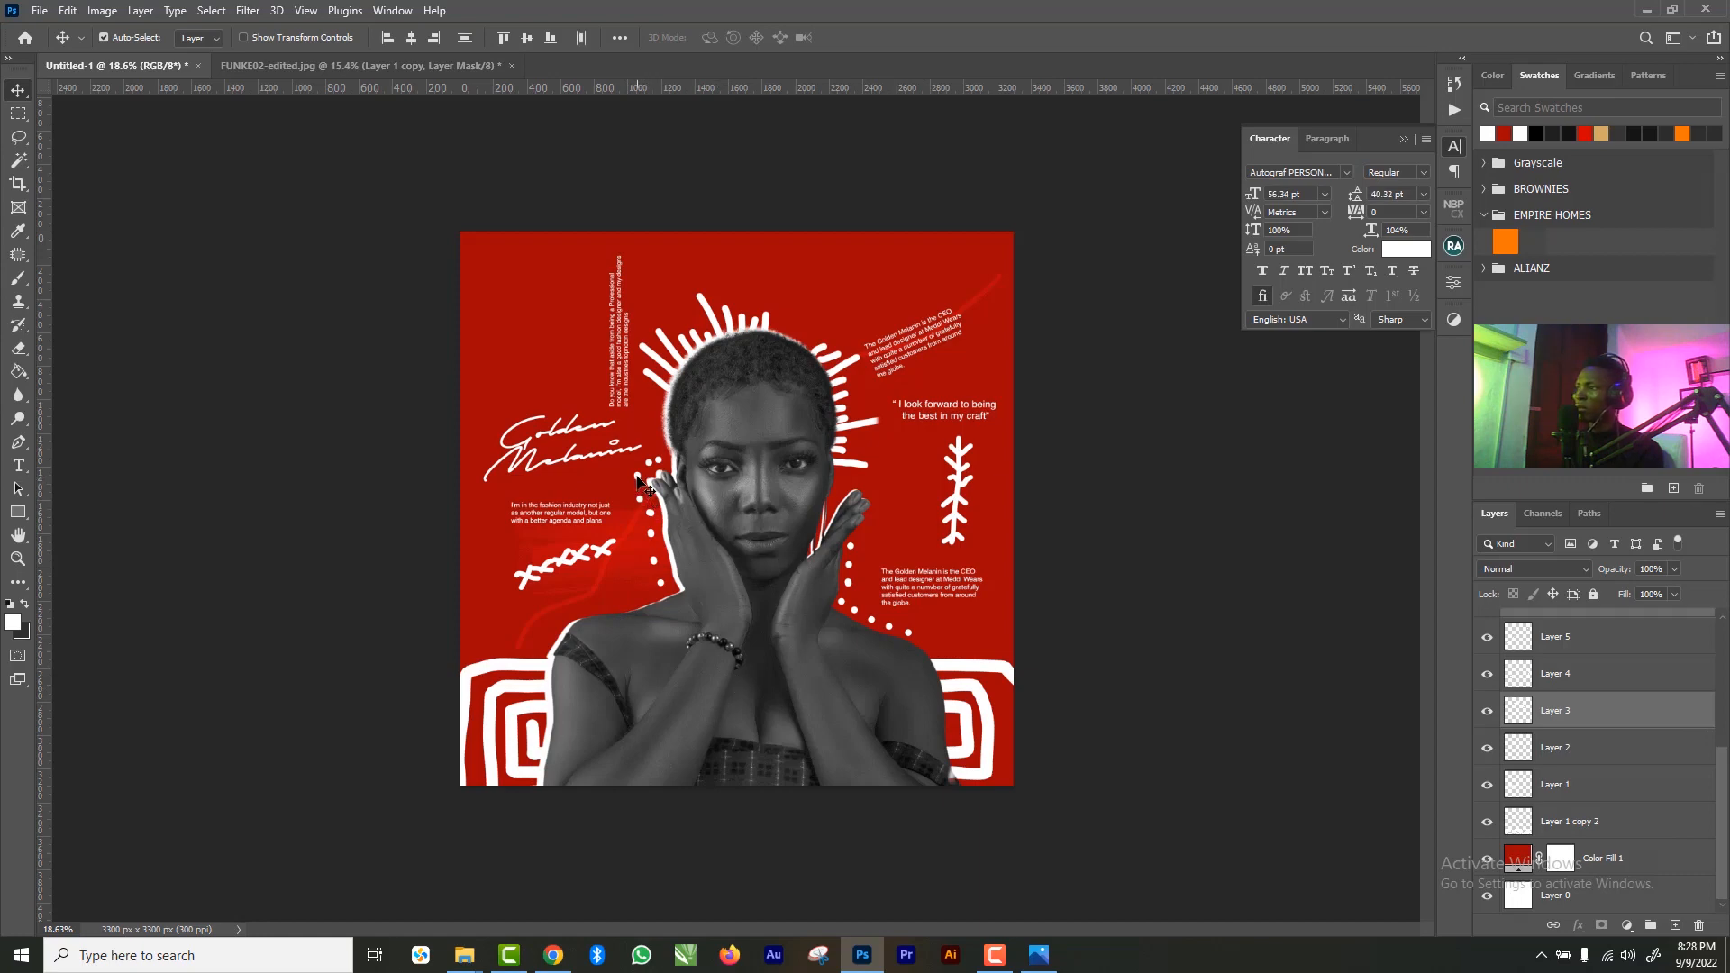
{"action": "left_click_drag", "start_coordinate": [1725, 786], "coordinate": [1724, 766]}
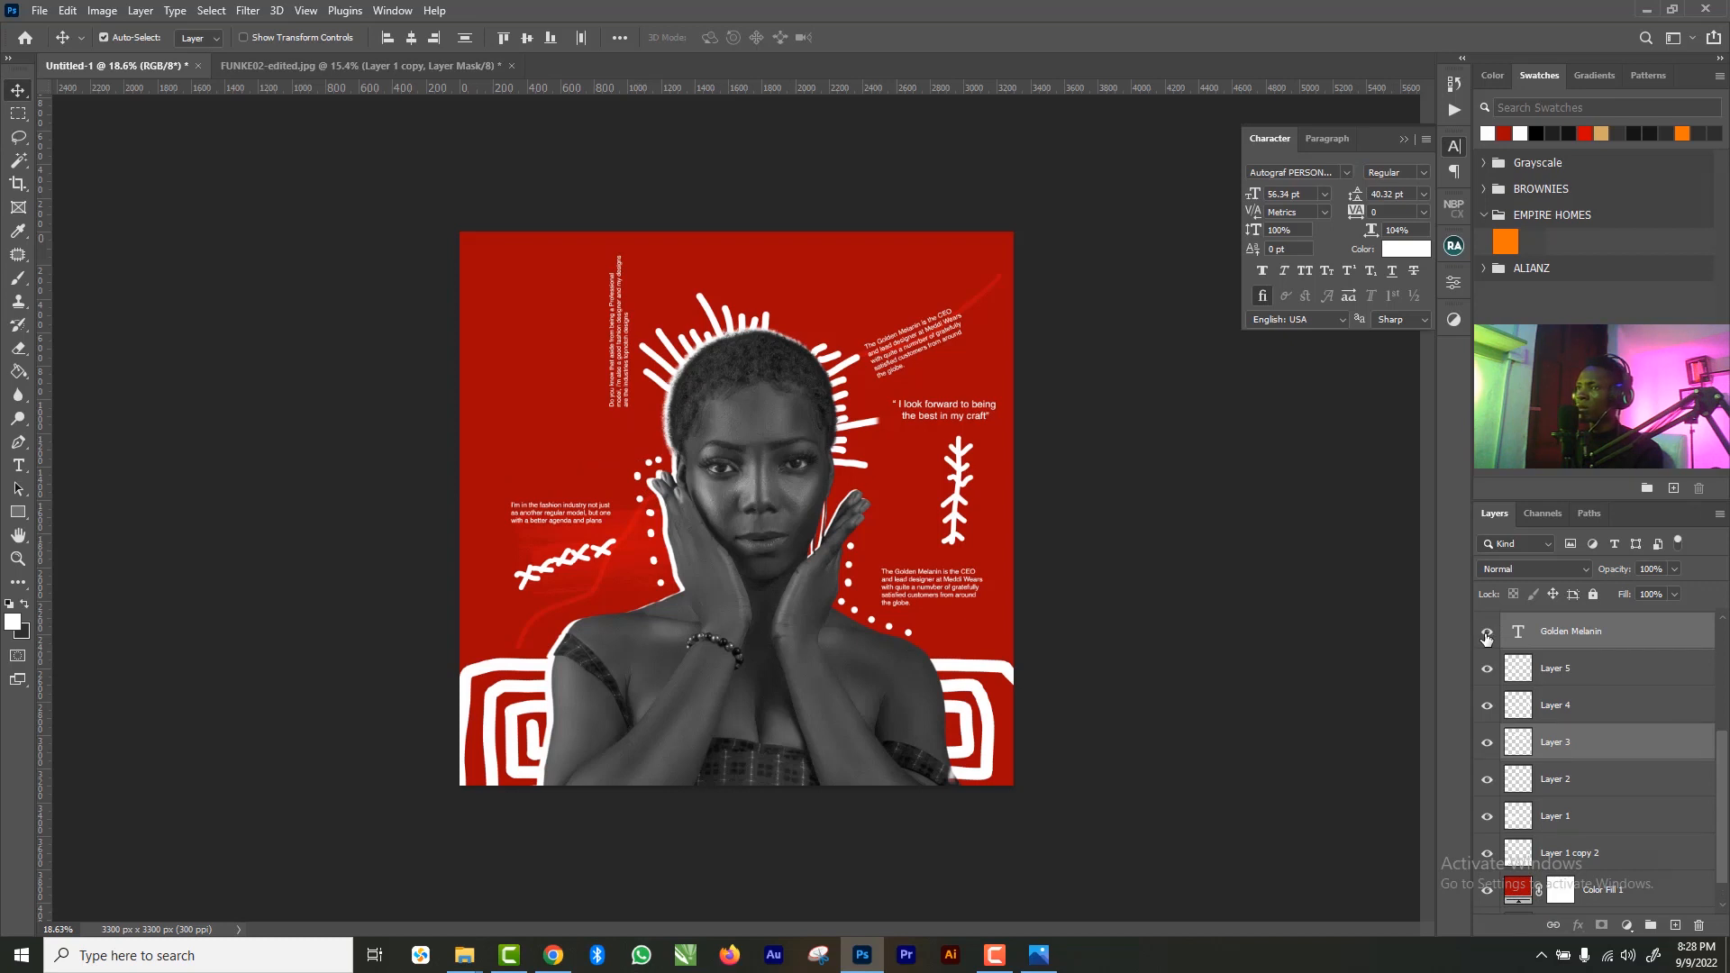
{"action": "left_click", "coordinate": [1487, 638]}
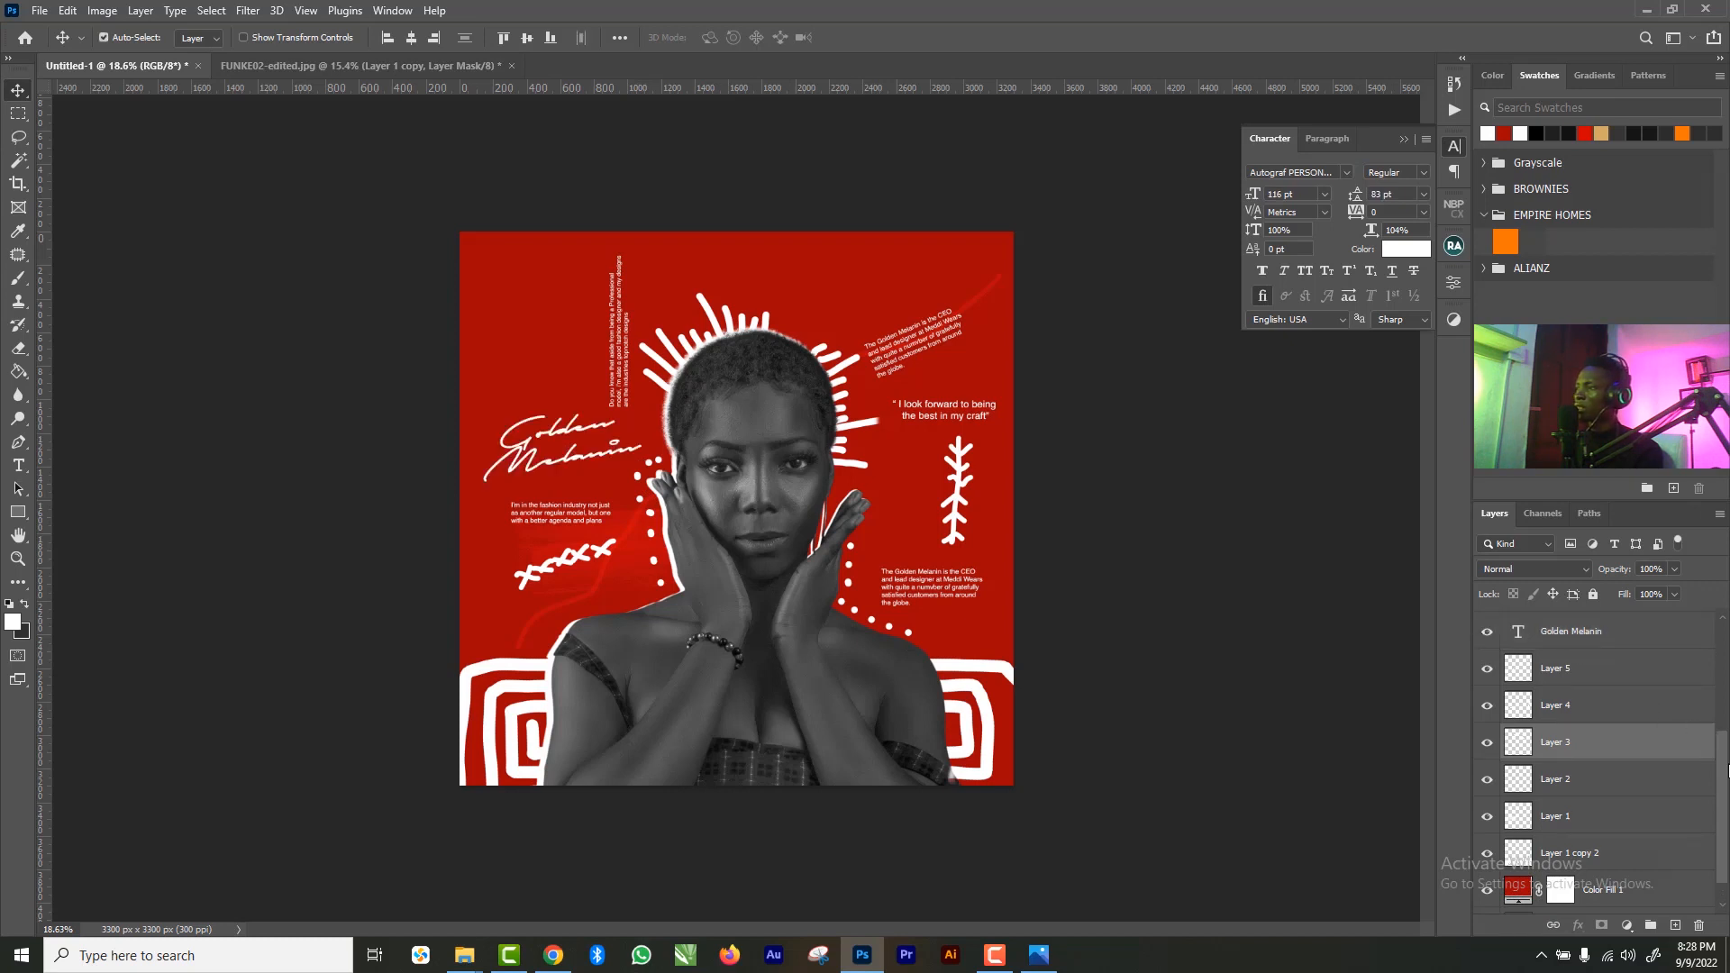
{"action": "left_click_drag", "start_coordinate": [692, 591], "coordinate": [663, 584]}
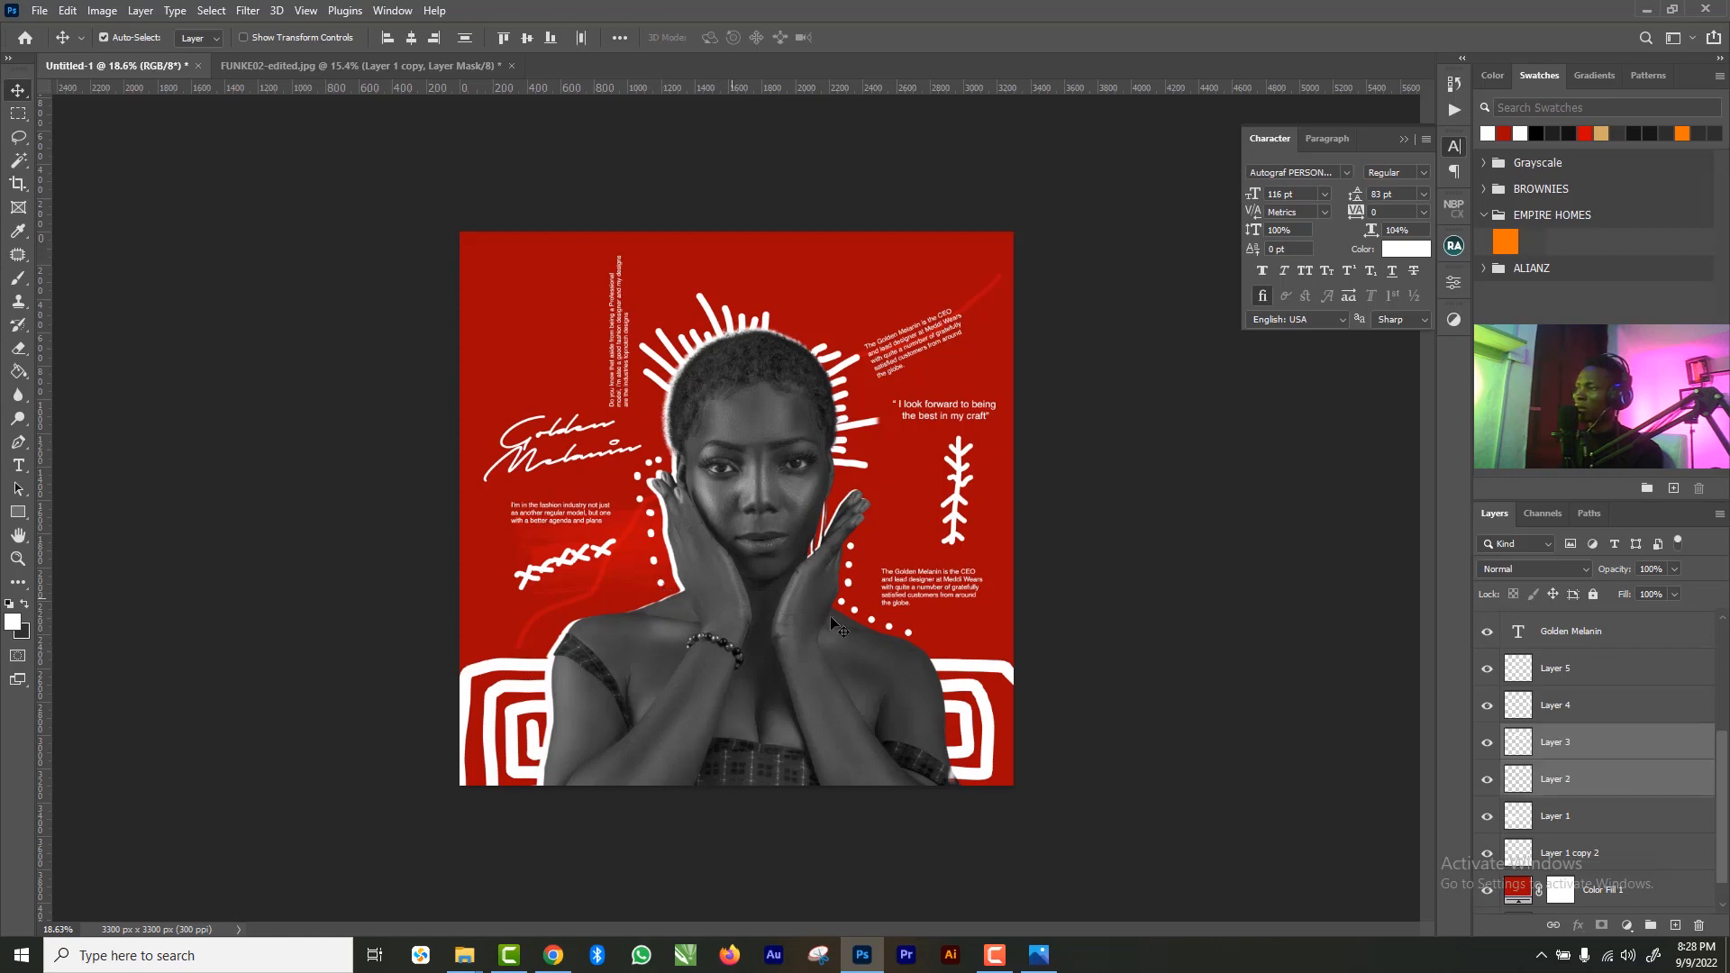
{"action": "left_click", "coordinate": [1488, 780]}
{"action": "left_click", "coordinate": [1488, 779]}
{"action": "key", "text": "ctrl+g"}
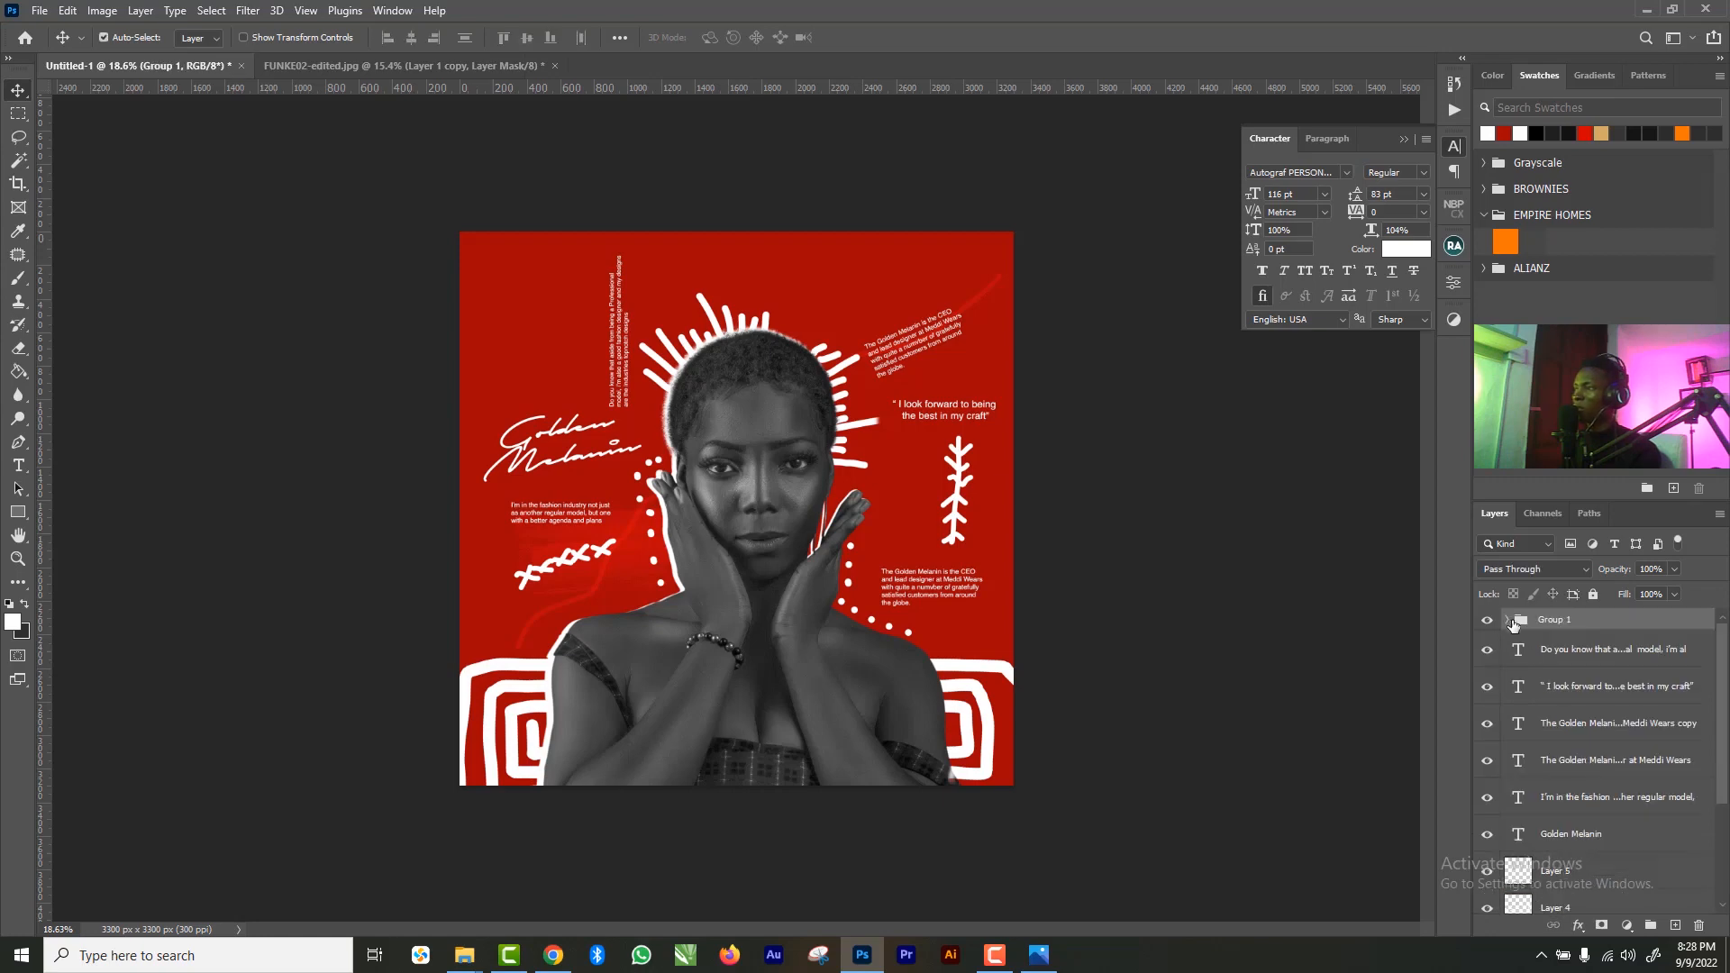
- Transform the grouped model and doodles, enlarging them to 131.16% and centering them horizontally on the poster
{"action": "left_click", "coordinate": [1487, 621]}
{"action": "left_click", "coordinate": [1487, 621]}
{"action": "key", "text": "ctrl+t"}
{"action": "mouse_move", "coordinate": [755, 485]}
{"action": "left_mouse_down"}
{"action": "mouse_move", "coordinate": [759, 520]}
{"action": "mouse_move", "coordinate": [755, 500]}
{"action": "left_mouse_up"}
{"action": "mouse_move", "coordinate": [758, 402]}
{"action": "left_mouse_down"}
{"action": "mouse_move", "coordinate": [755, 419]}
{"action": "mouse_move", "coordinate": [750, 392]}
{"action": "left_mouse_up"}
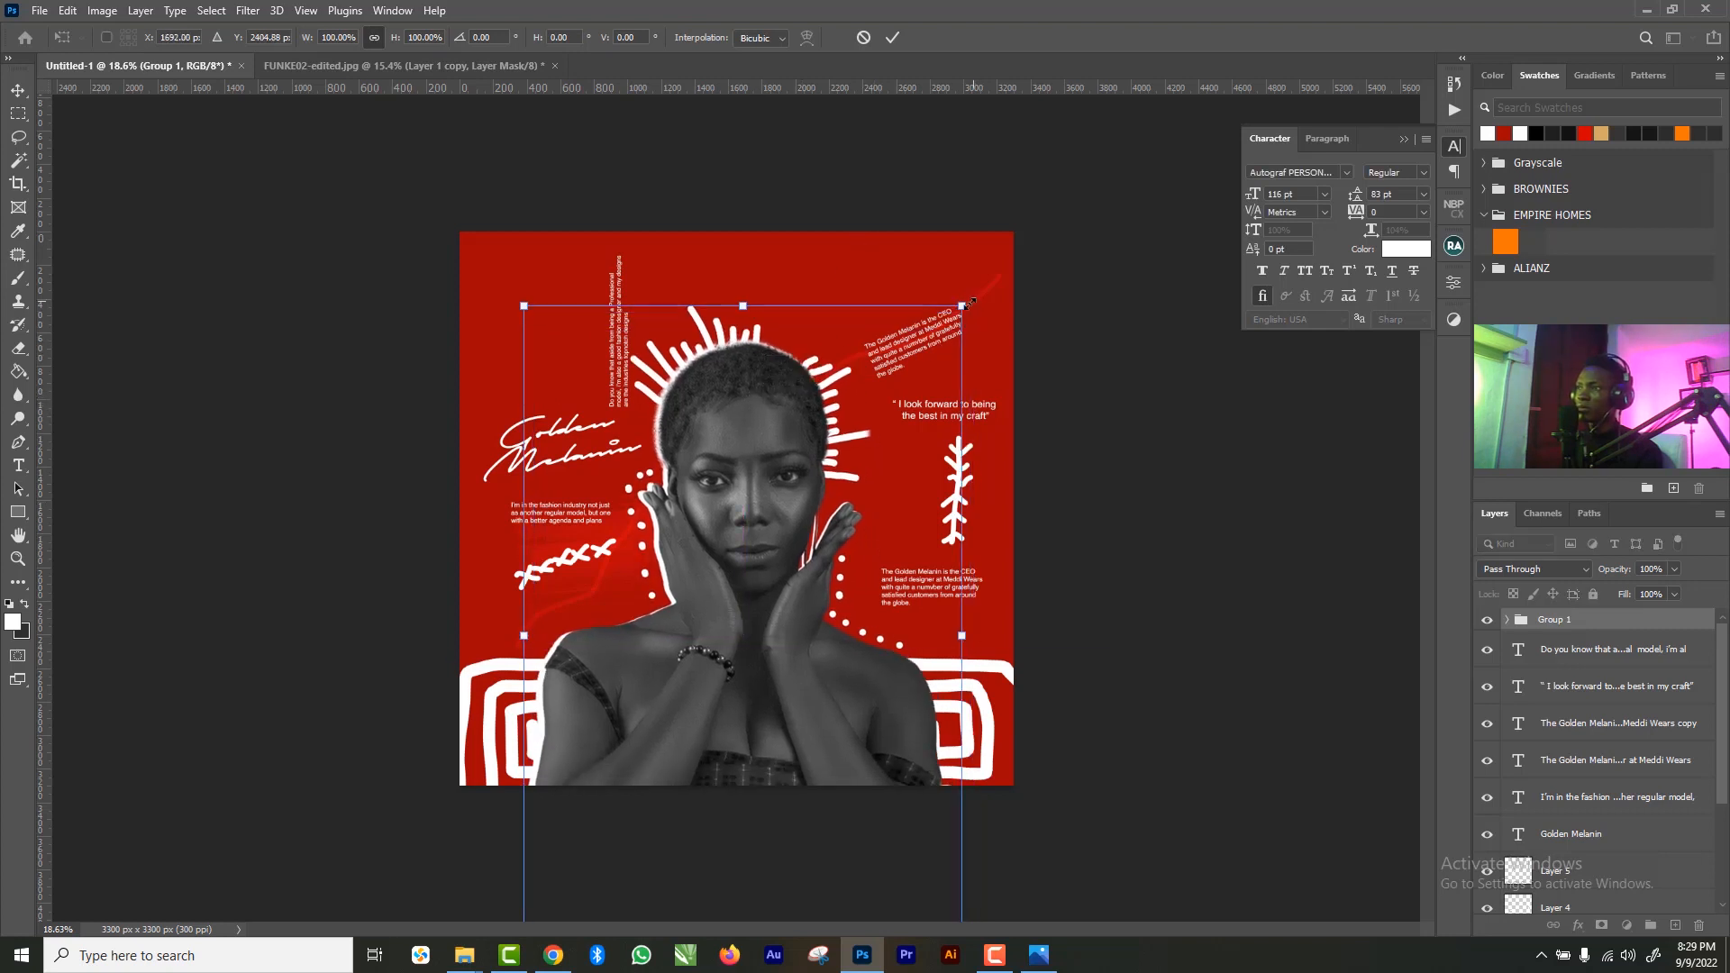
{"action": "left_click_drag", "start_coordinate": [966, 305], "coordinate": [948, 317]}
{"action": "left_click_drag", "start_coordinate": [791, 436], "coordinate": [802, 426]}
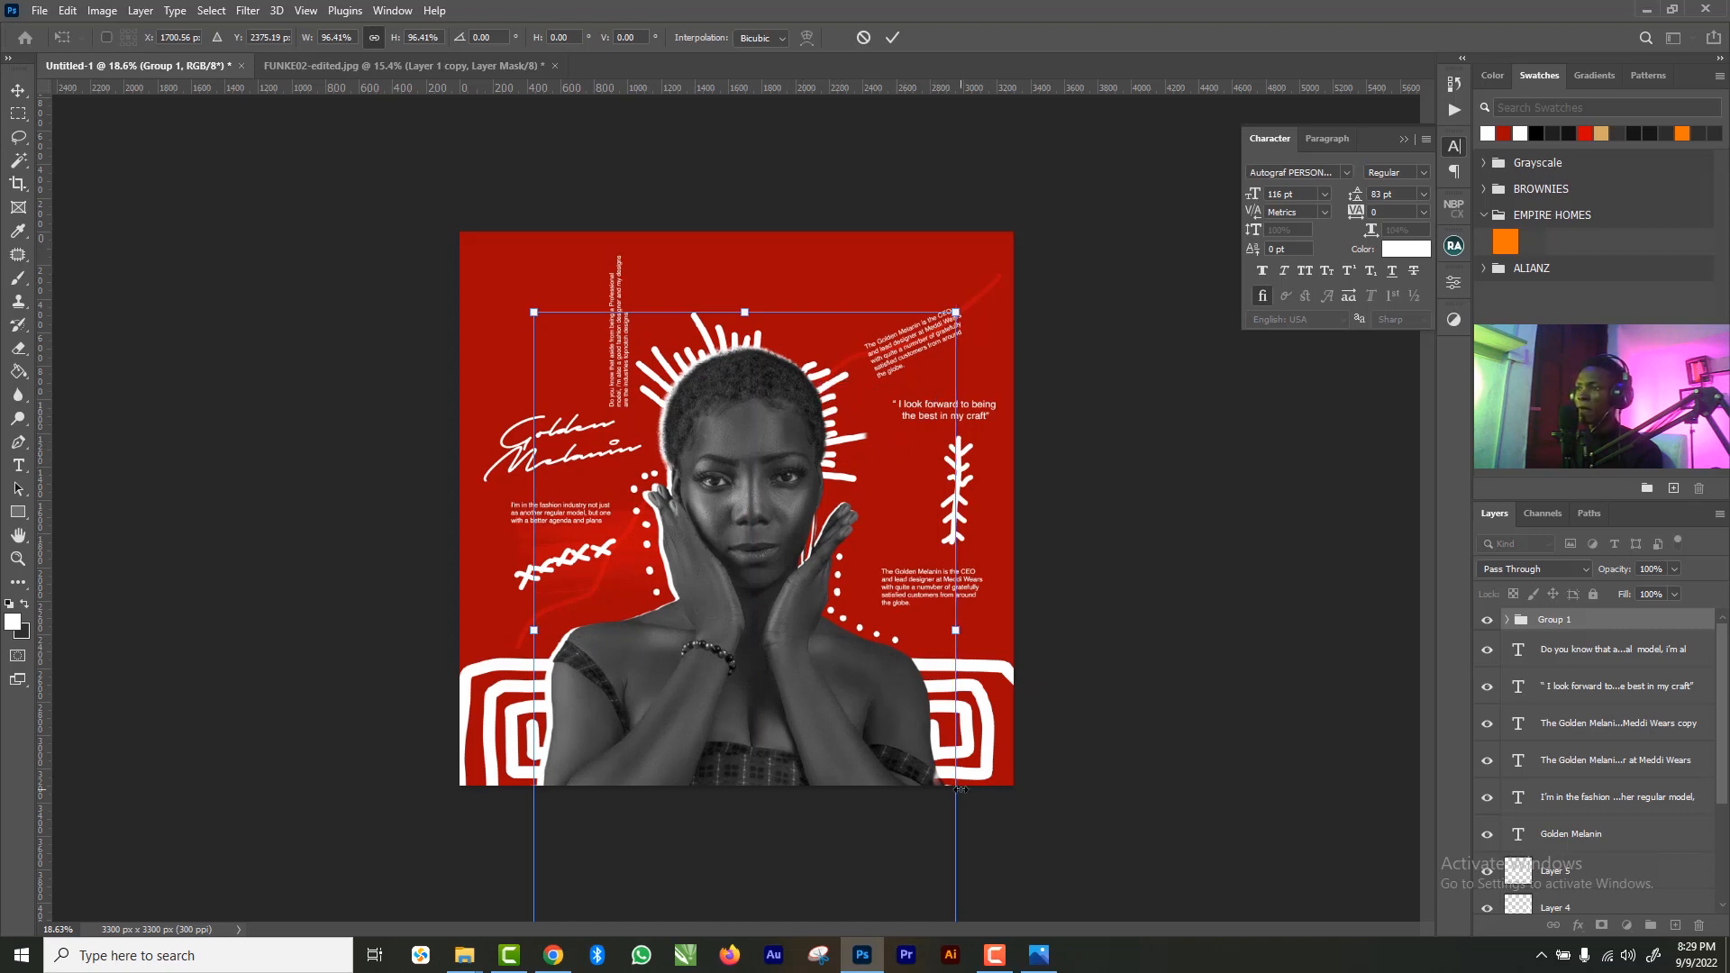
{"action": "left_click_drag", "start_coordinate": [955, 630], "coordinate": [1108, 625]}
{"action": "left_click_drag", "start_coordinate": [841, 691], "coordinate": [777, 757]}
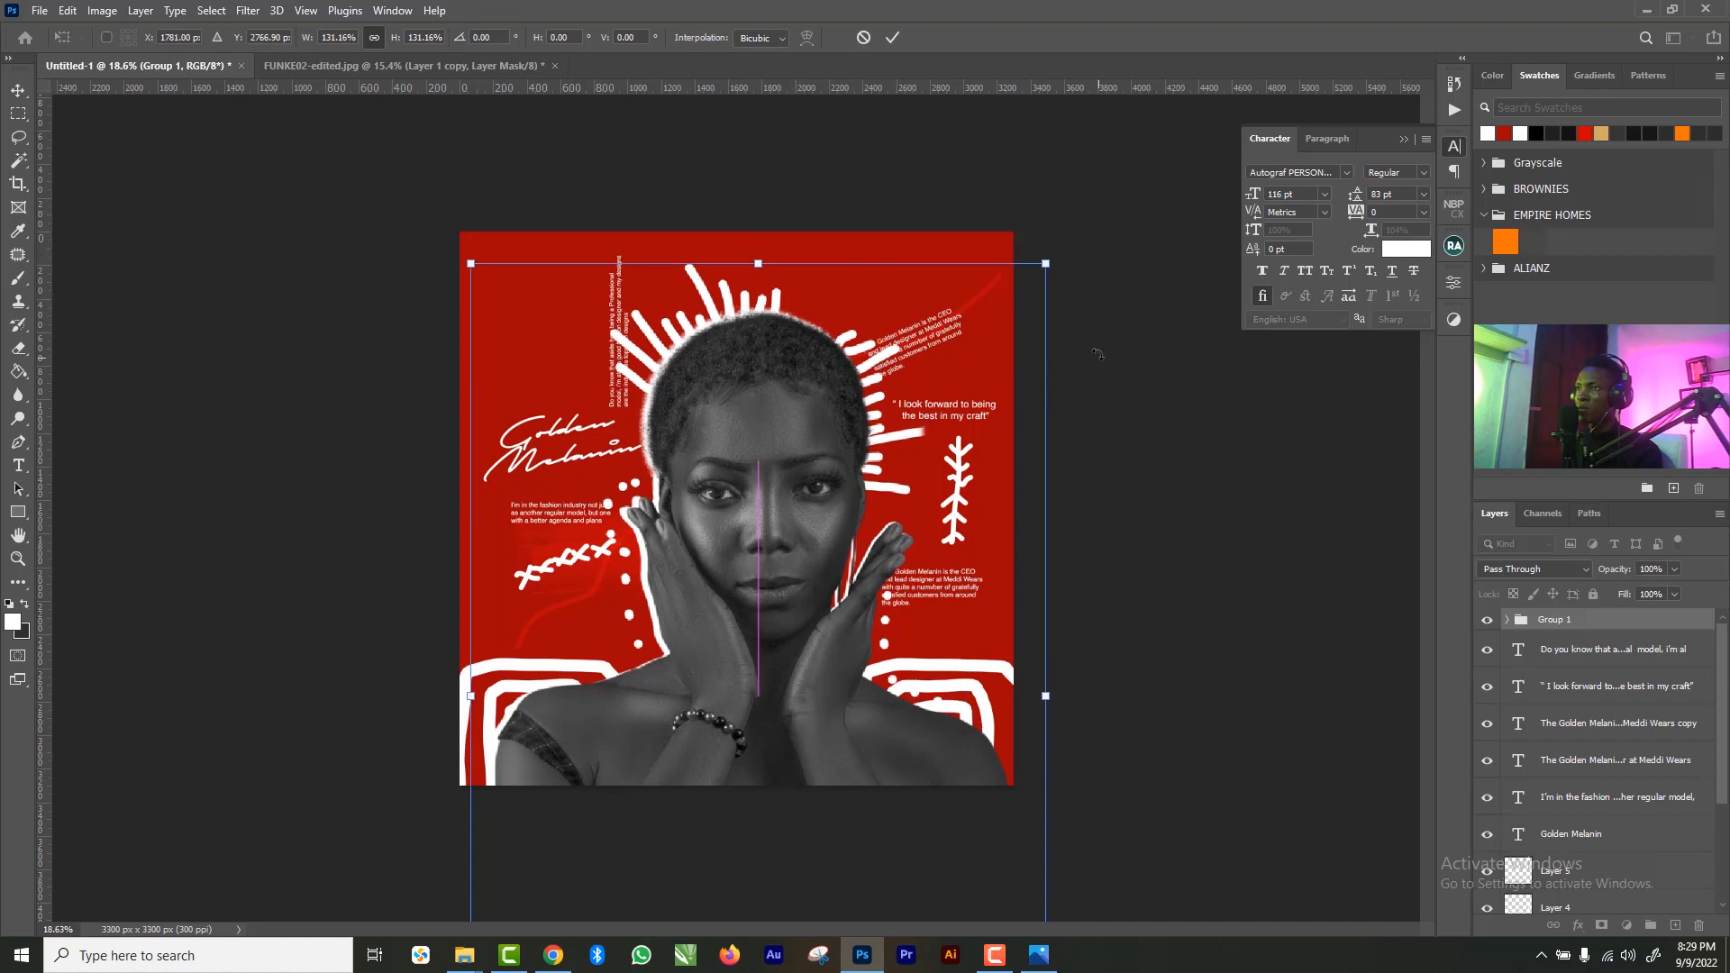
- Reduce the group's scale to 109.60%, position it slightly left of the poster's centre with the shoulders filling the bottom, and apply the transform
{"action": "left_click_drag", "start_coordinate": [1046, 263], "coordinate": [1010, 290]}
{"action": "left_click_drag", "start_coordinate": [749, 475], "coordinate": [763, 501]}
{"action": "left_click_drag", "start_coordinate": [485, 294], "coordinate": [532, 367]}
{"action": "left_click_drag", "start_coordinate": [747, 526], "coordinate": [724, 503]}
{"action": "left_click_drag", "start_coordinate": [509, 345], "coordinate": [521, 356]}
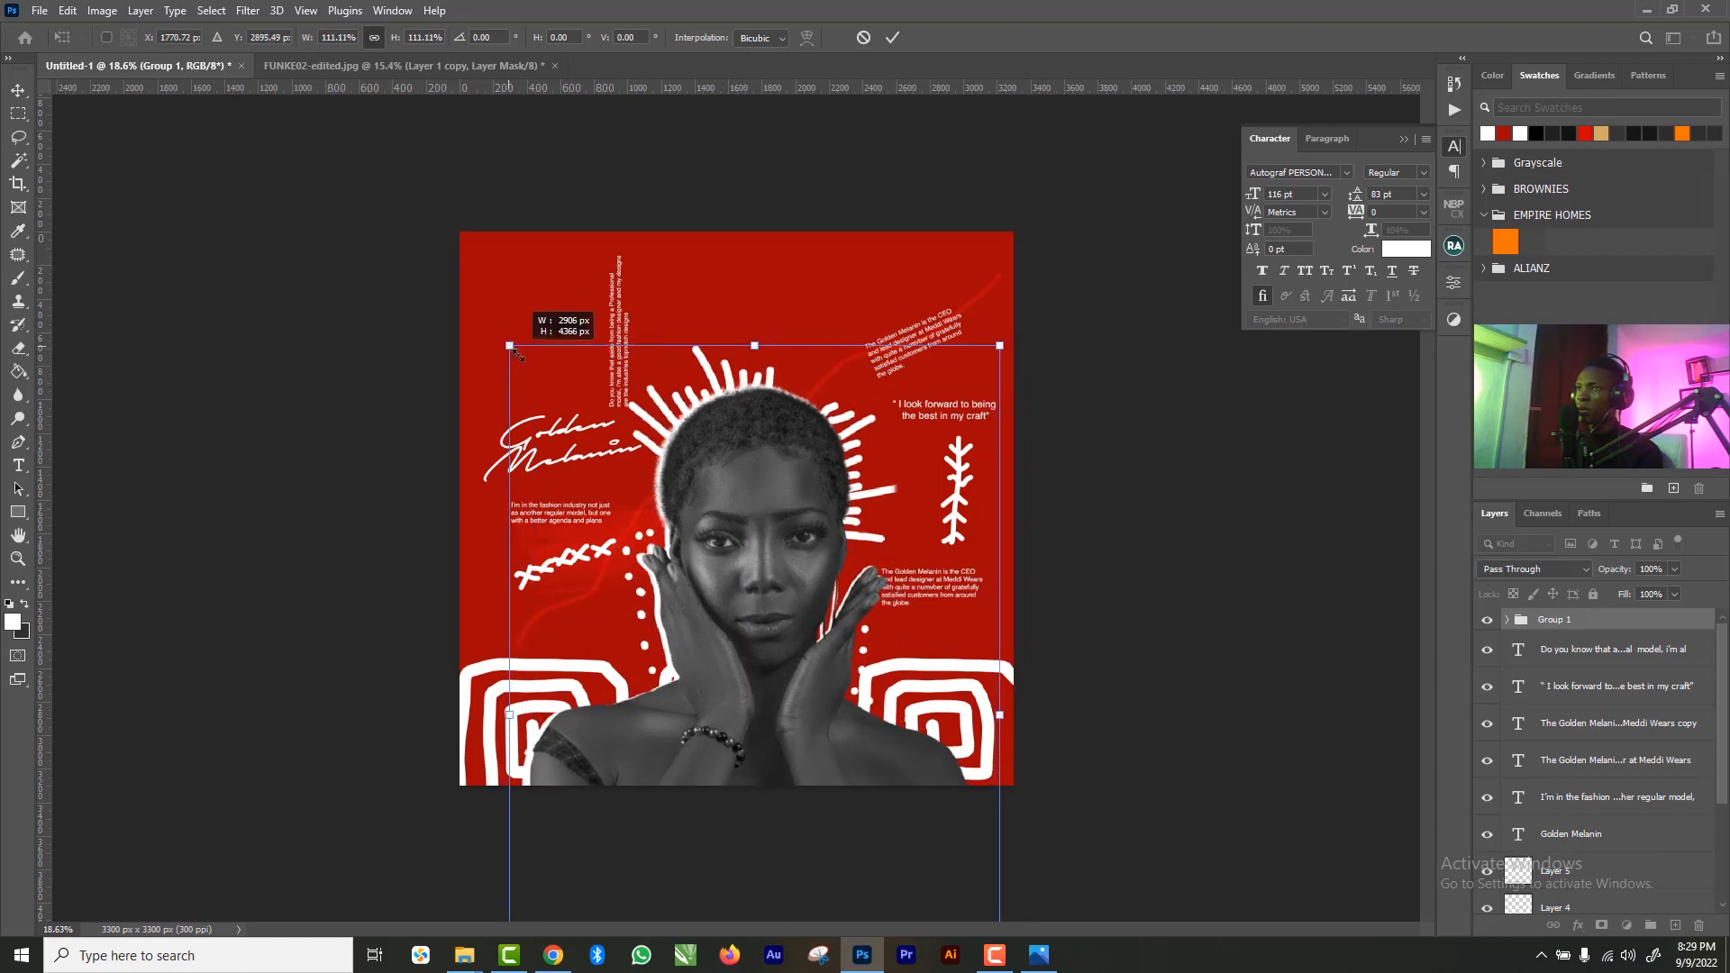
{"action": "left_click_drag", "start_coordinate": [725, 505], "coordinate": [745, 432]}
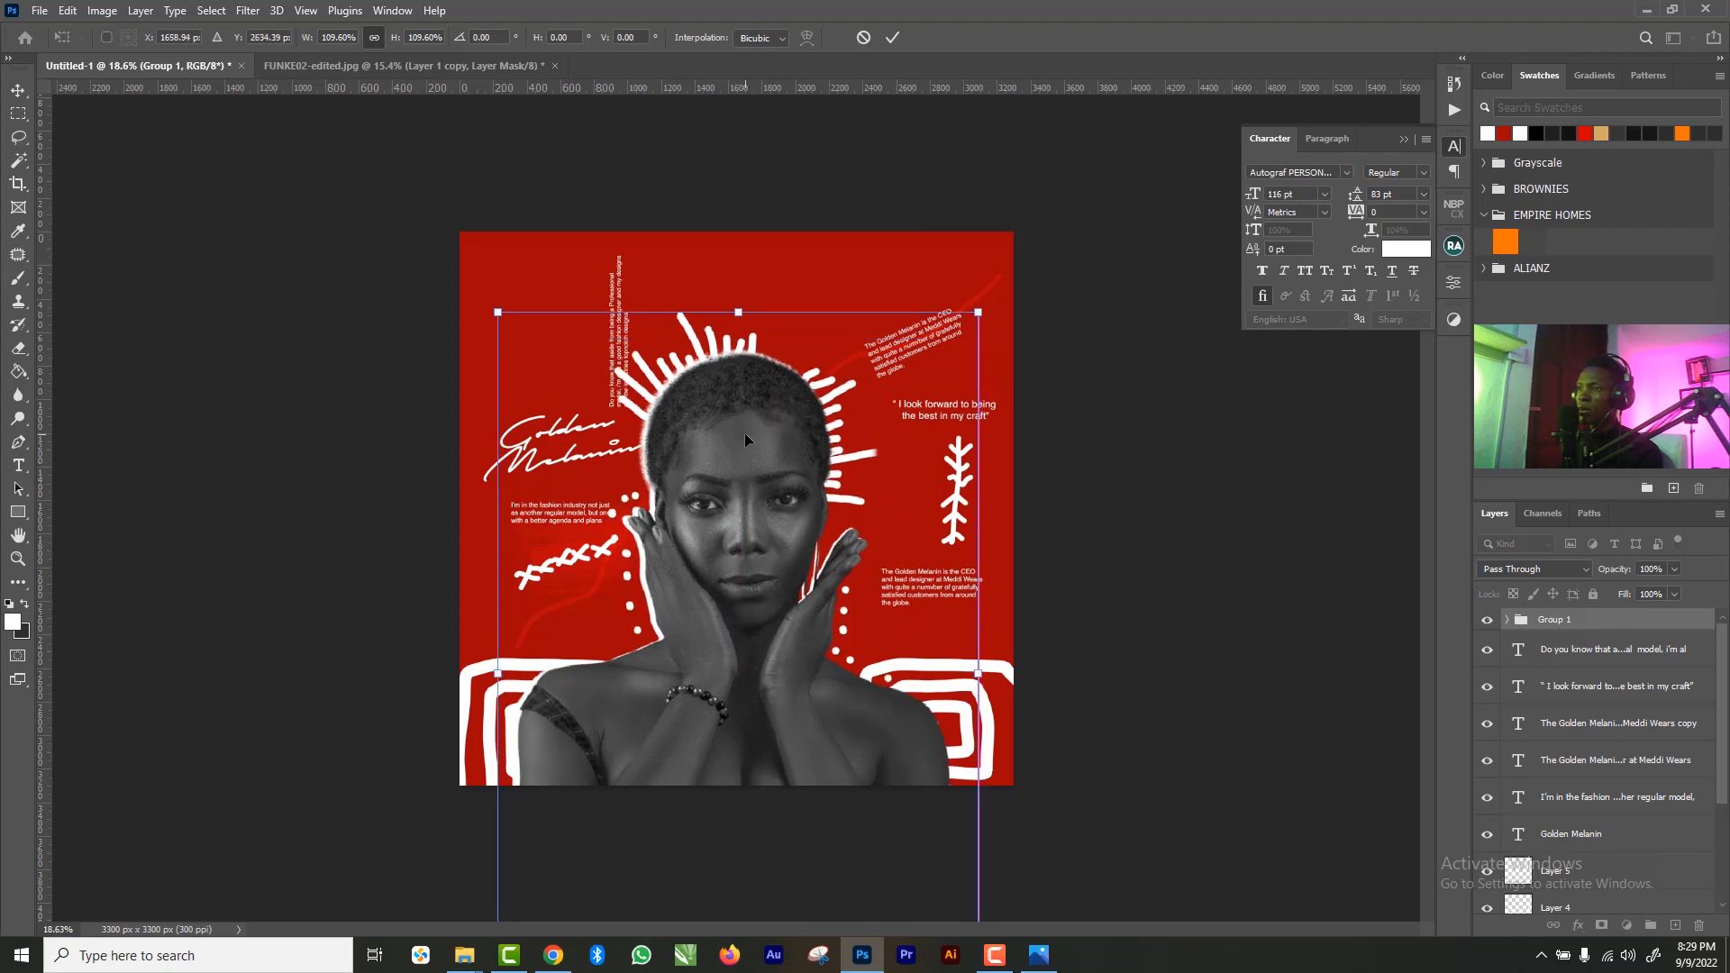
{"action": "left_click", "coordinate": [892, 37]}
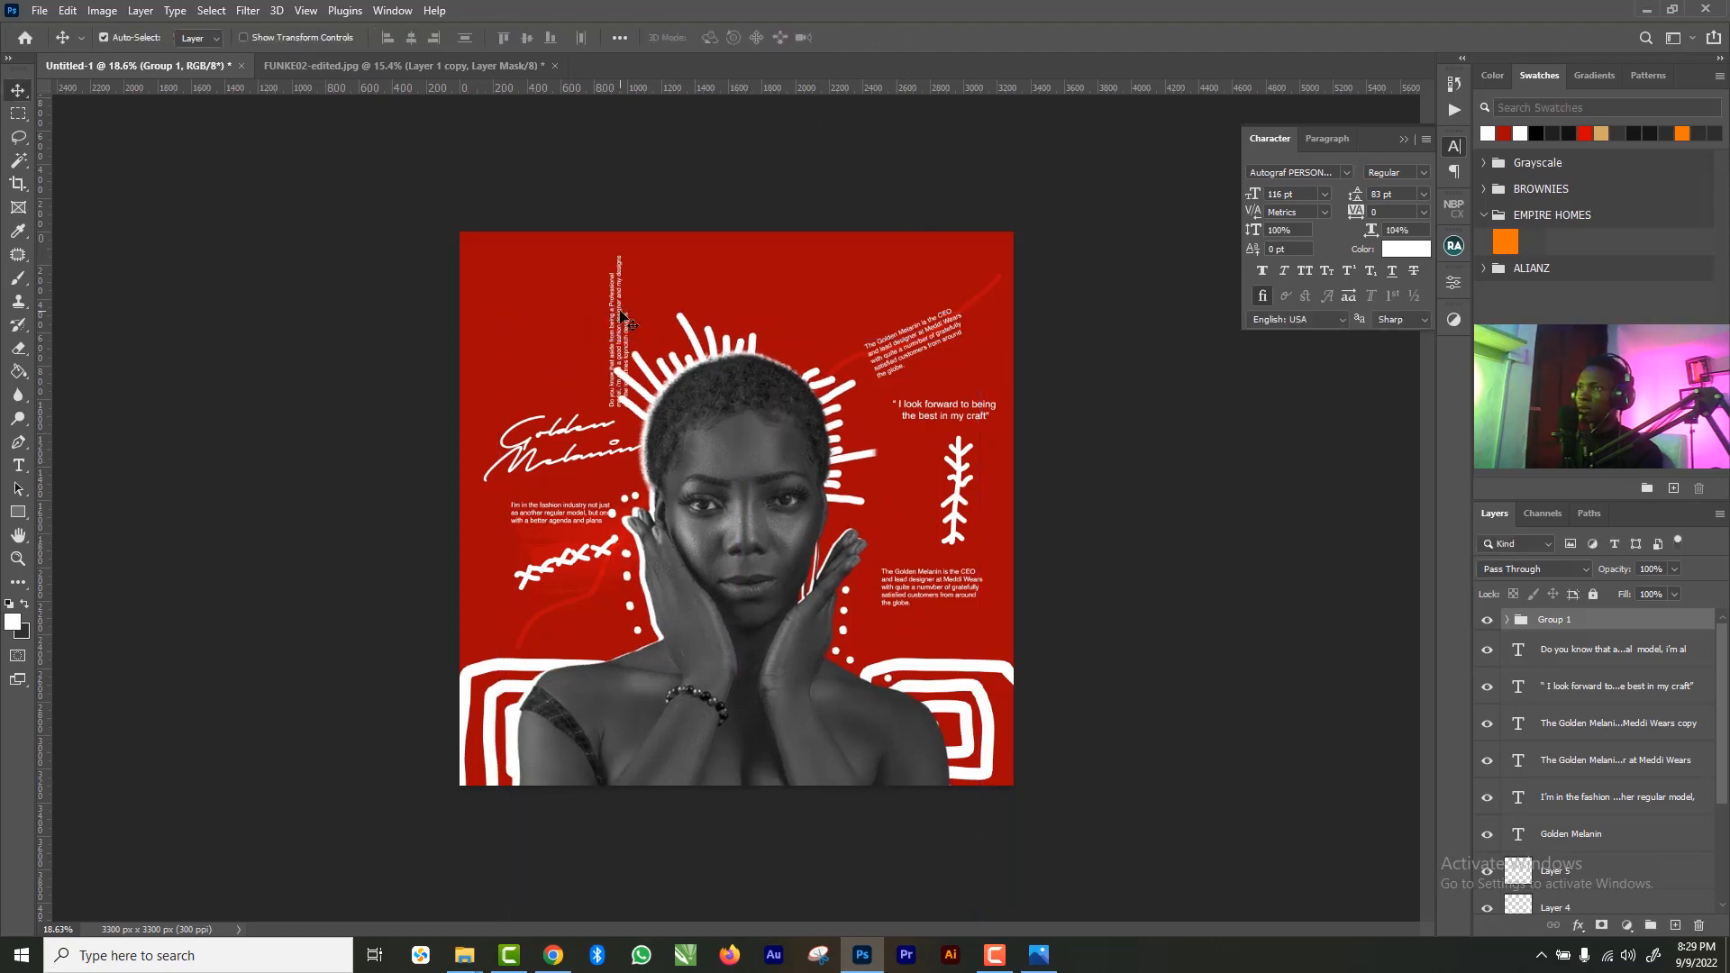
- Shift the vertical paragraph and the Golden Melanin title left, clear of the model, and nudge the cross and branch doodles slightly down
{"action": "left_click_drag", "start_coordinate": [621, 322], "coordinate": [595, 315]}
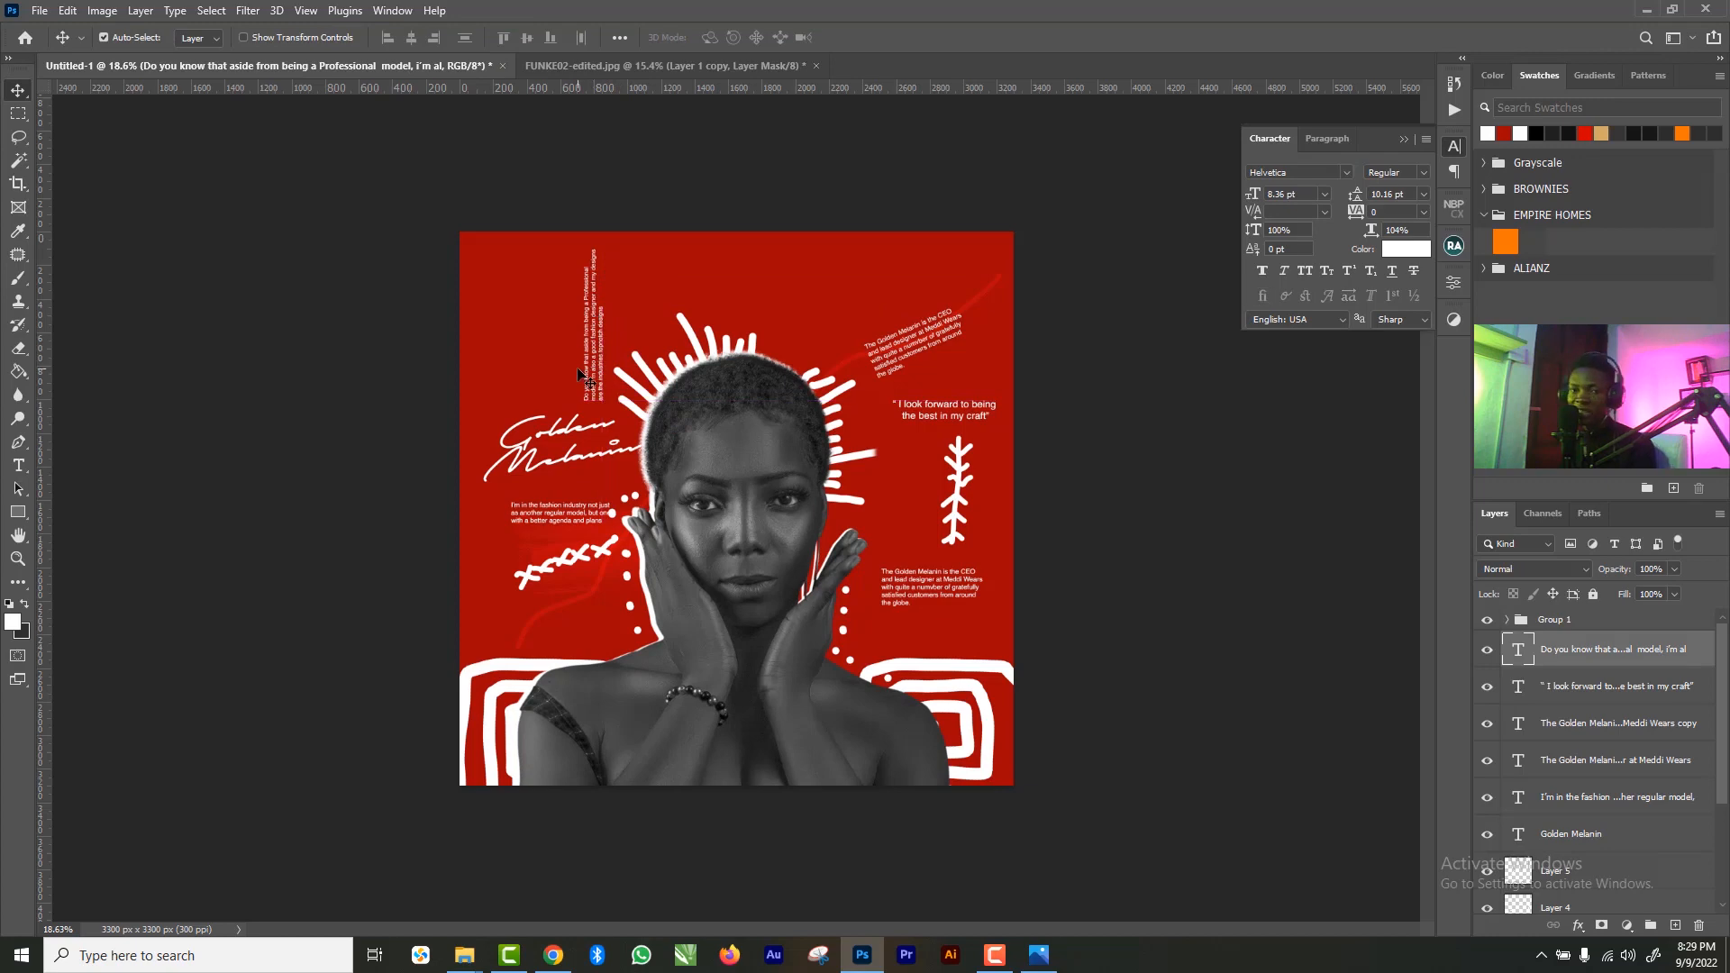
{"action": "left_click_drag", "start_coordinate": [582, 437], "coordinate": [565, 446]}
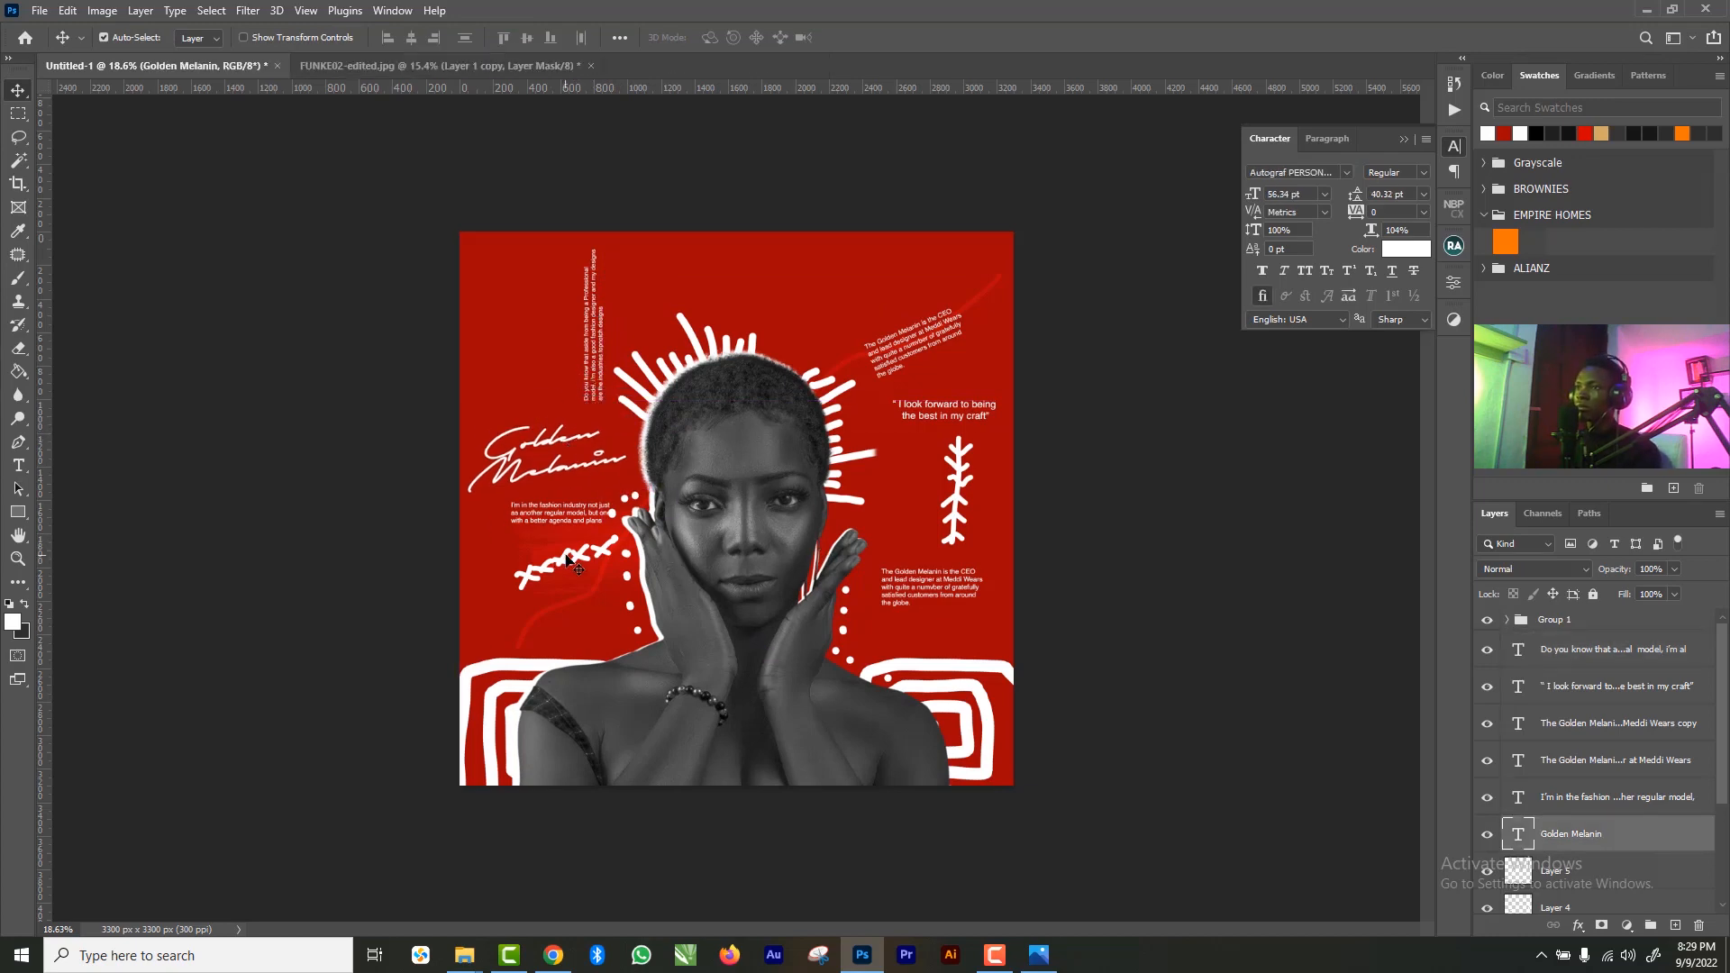
{"action": "left_click_drag", "start_coordinate": [581, 563], "coordinate": [578, 570]}
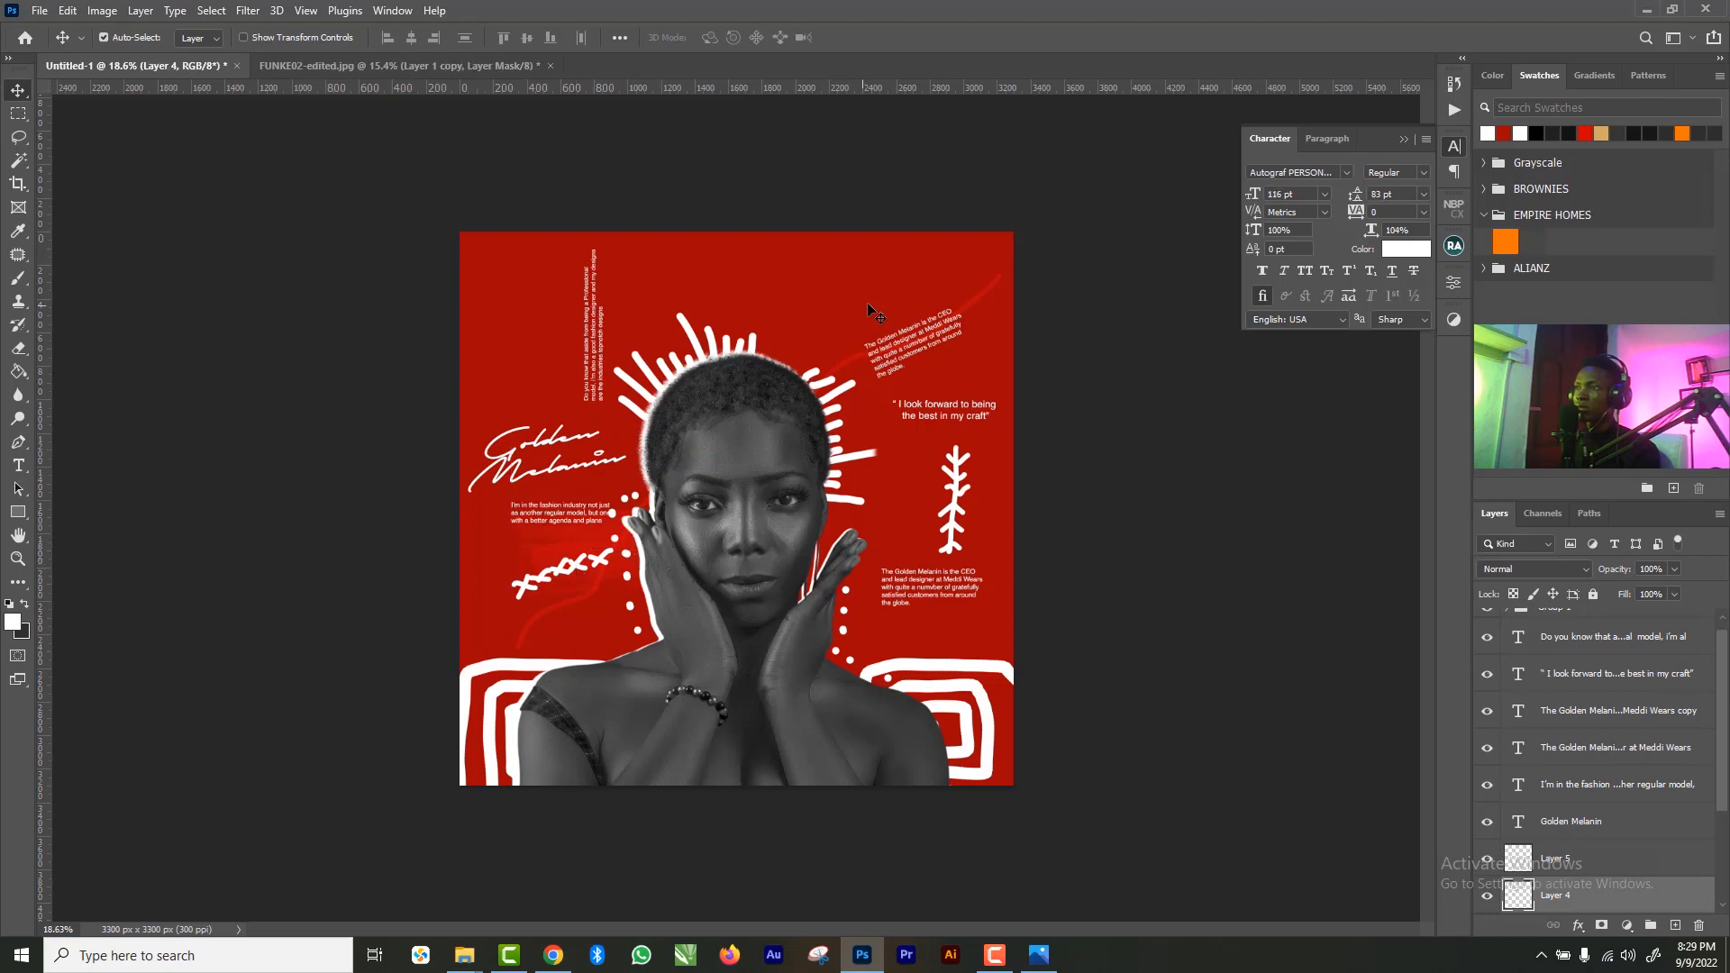
- Add a new text line reading "Trendy" at the top of the poster, above the model's head
{"action": "left_click", "coordinate": [18, 465]}
{"action": "left_click", "coordinate": [808, 273]}
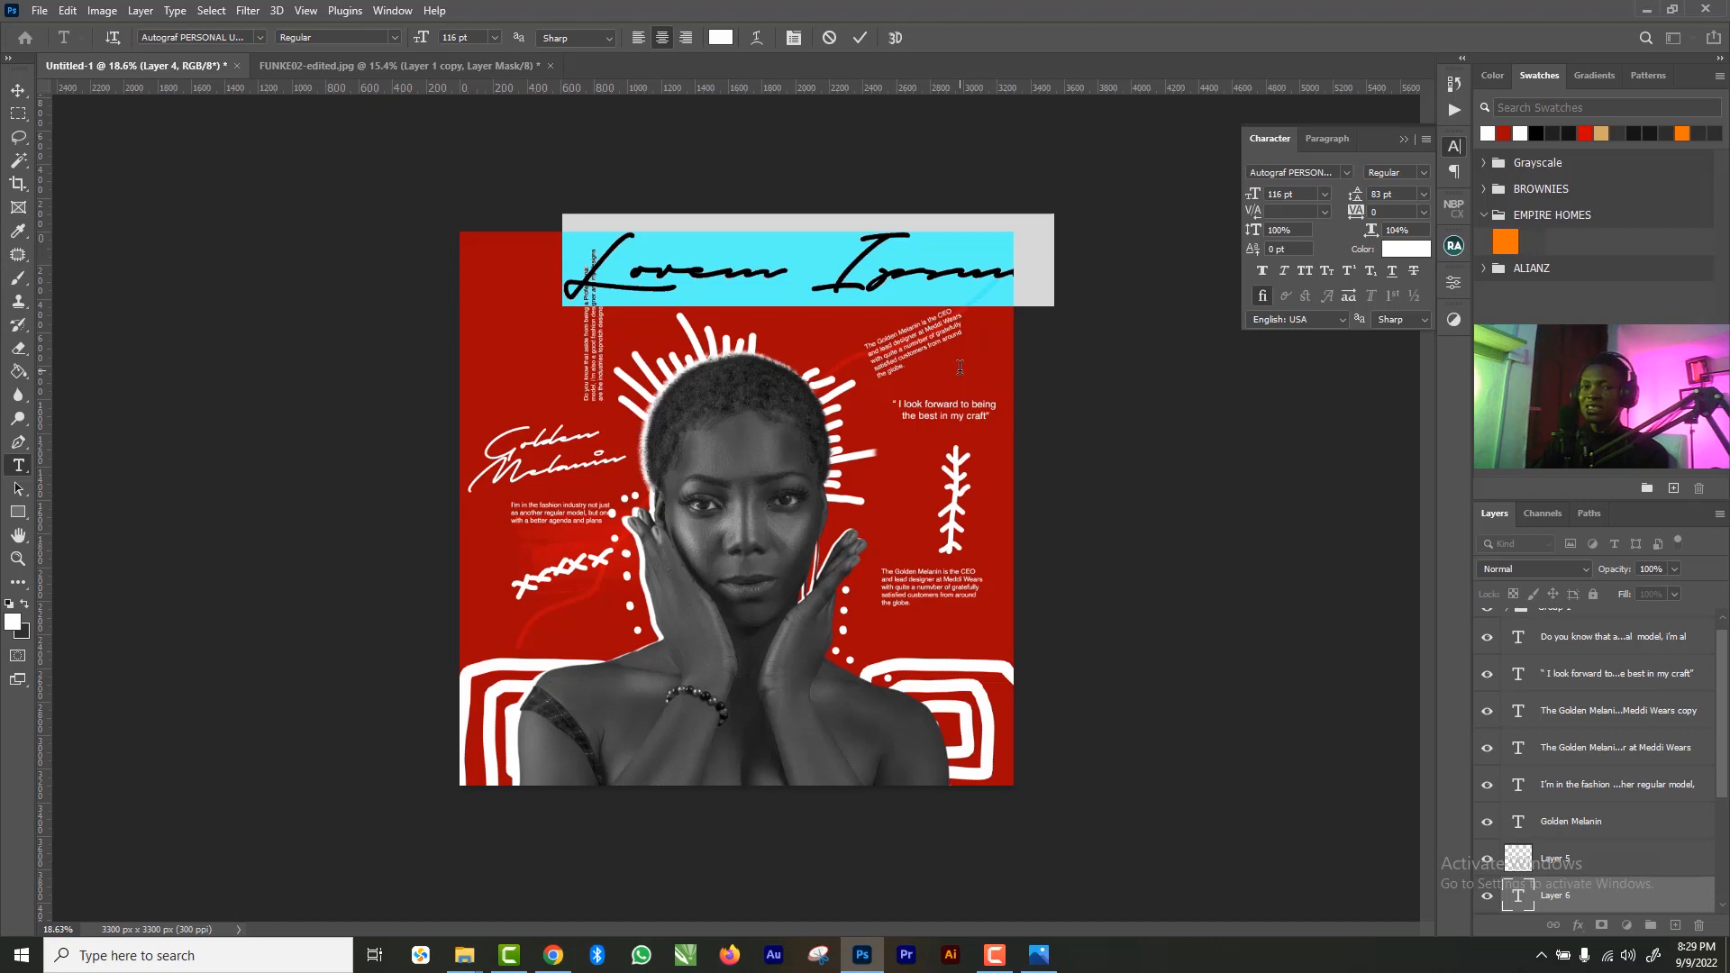
{"action": "key", "text": "BackSpace"}
{"action": "type", "text": "Tre"}
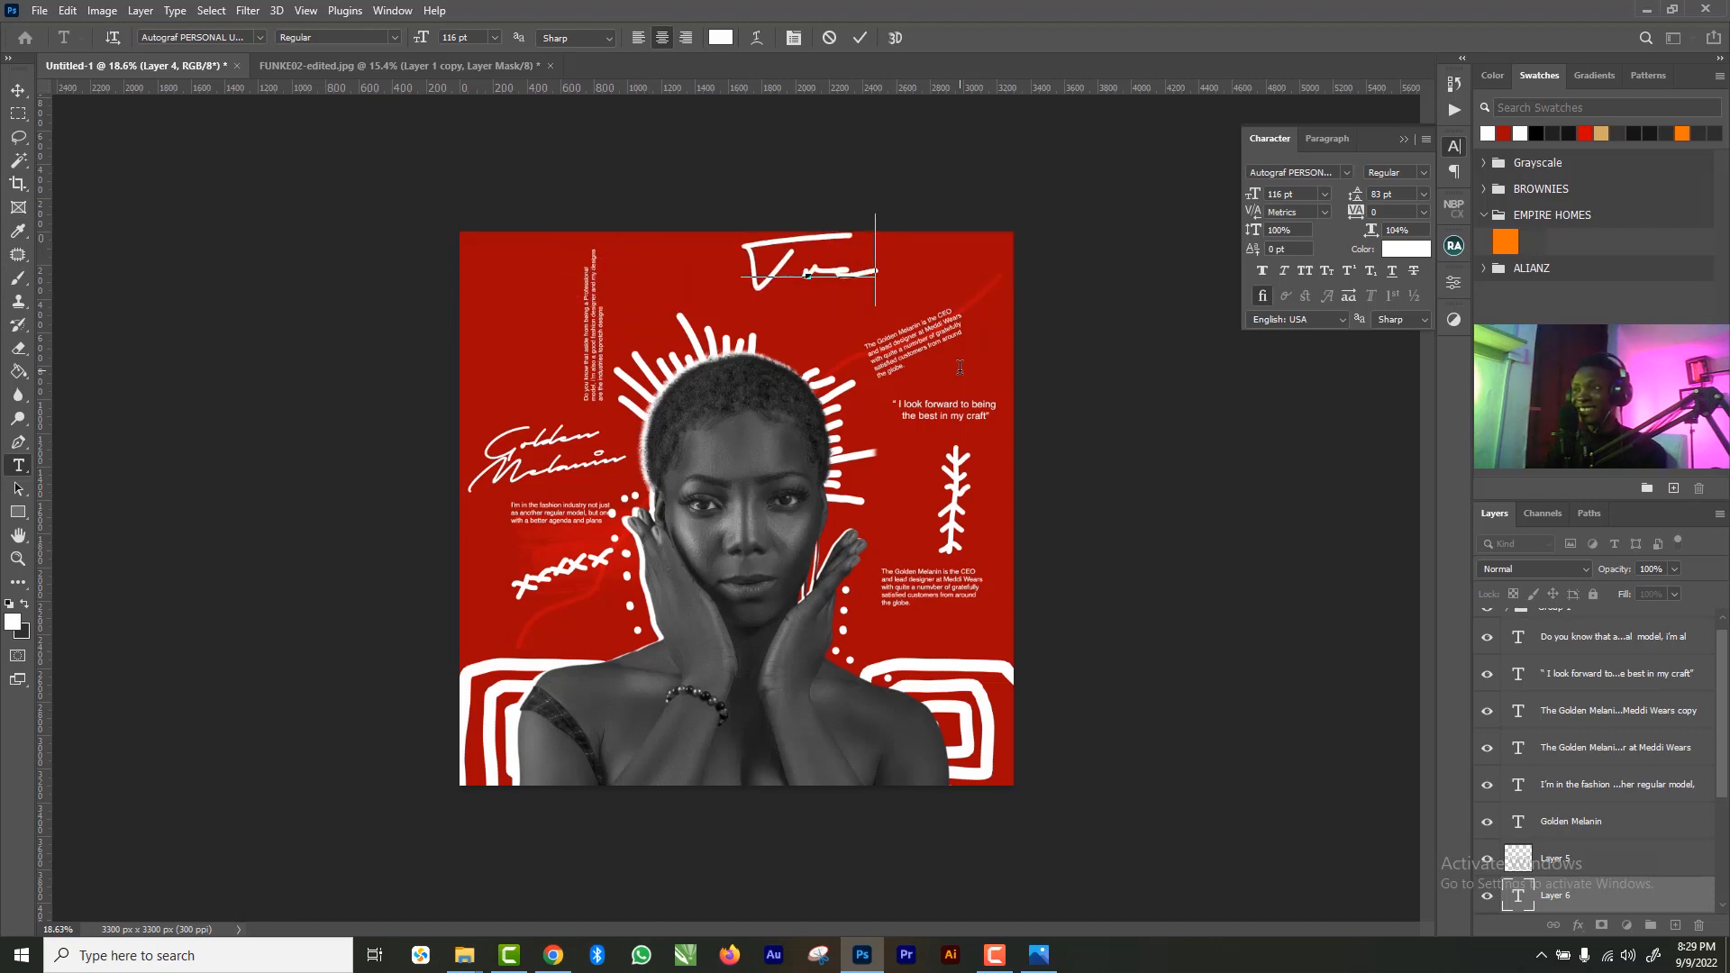
{"action": "type", "text": "ndy"}
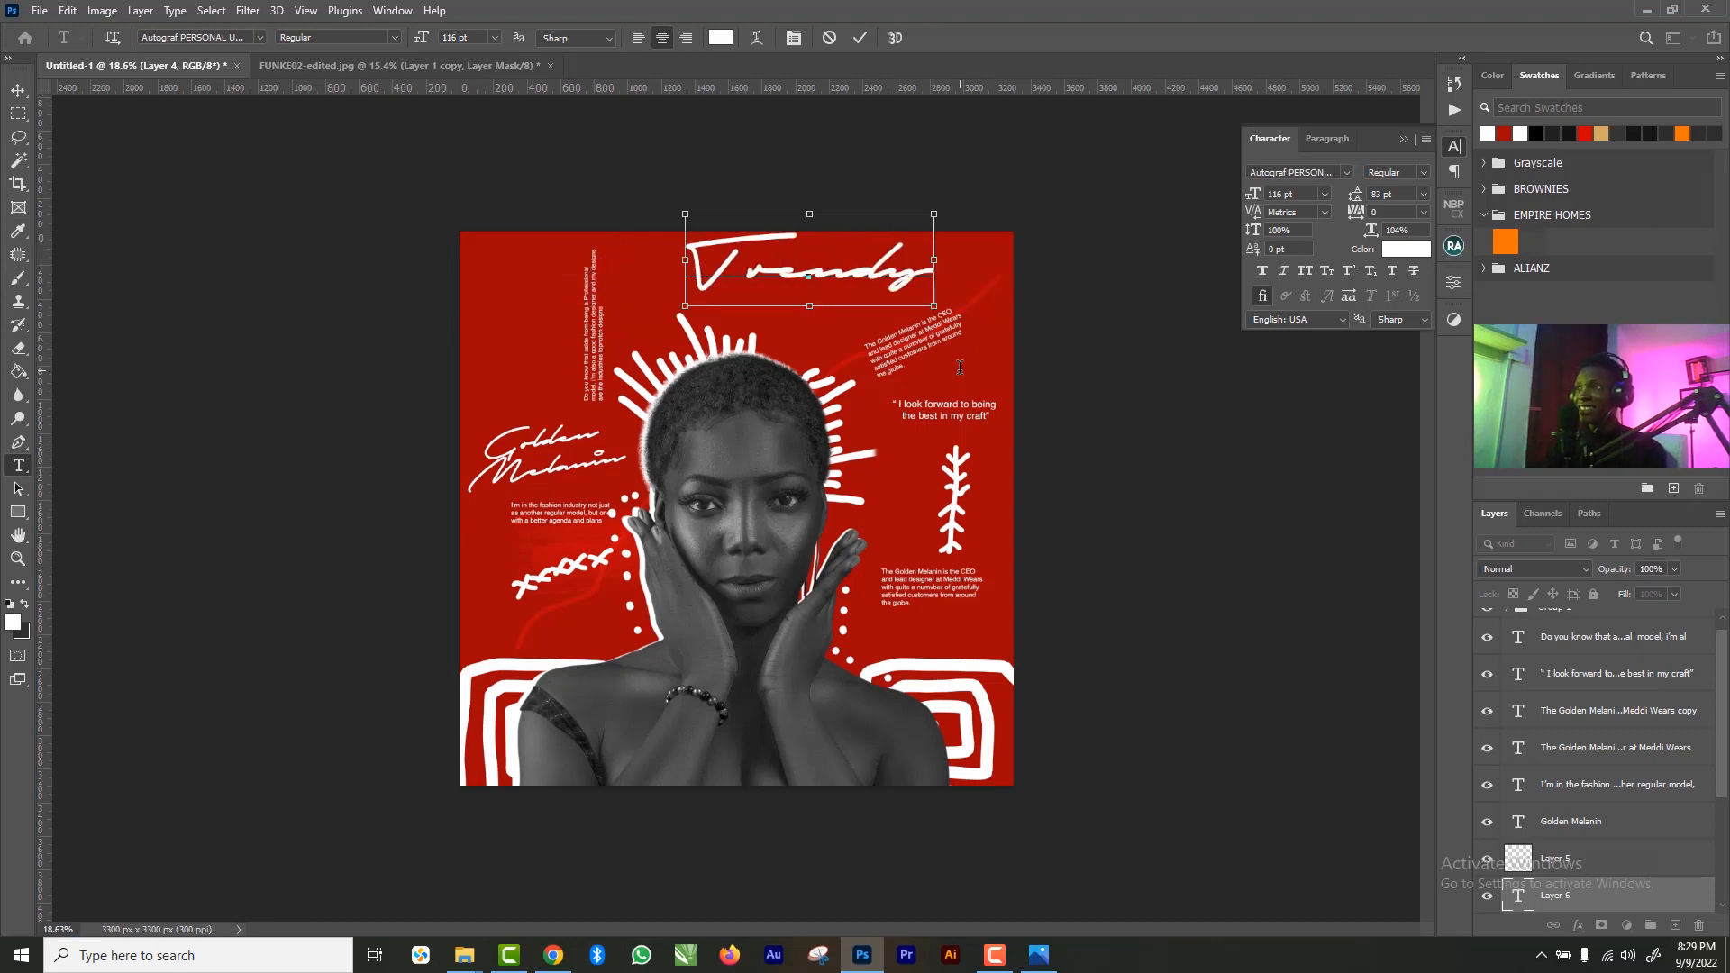
- Set the whole Trendy headline in MADE Soulmaze at 74 pt and apply the text edit
{"action": "key", "text": "ctrl+a"}
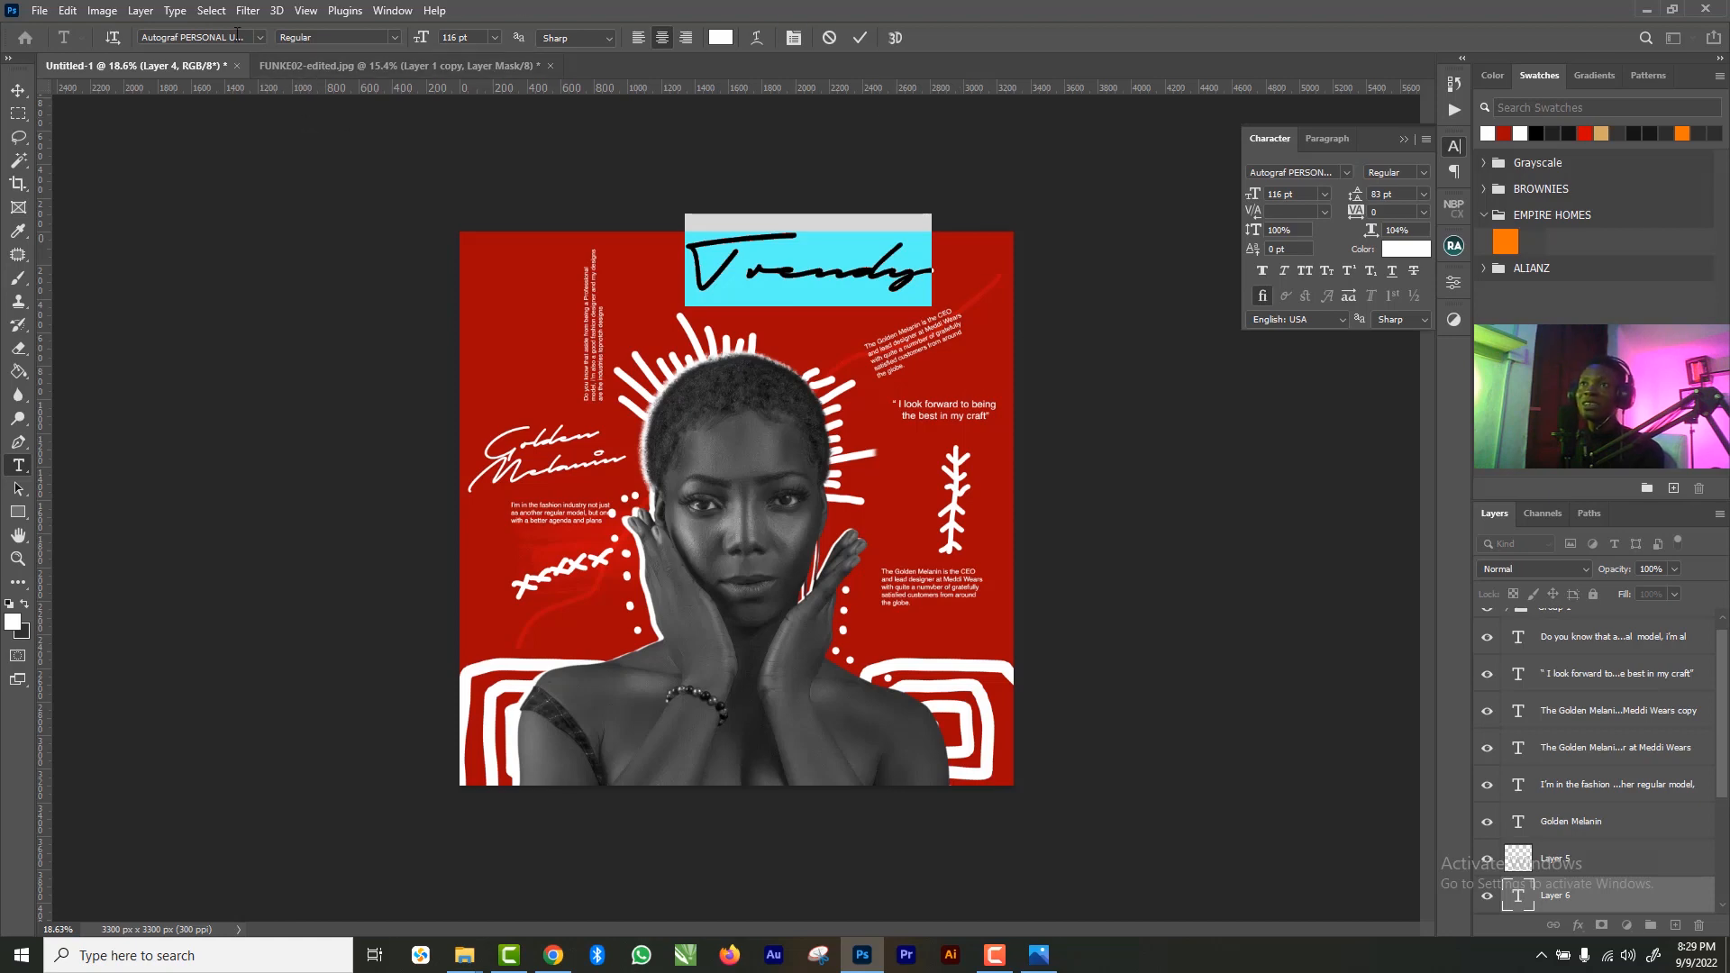
{"action": "left_click", "coordinate": [259, 37]}
{"action": "left_click", "coordinate": [310, 130]}
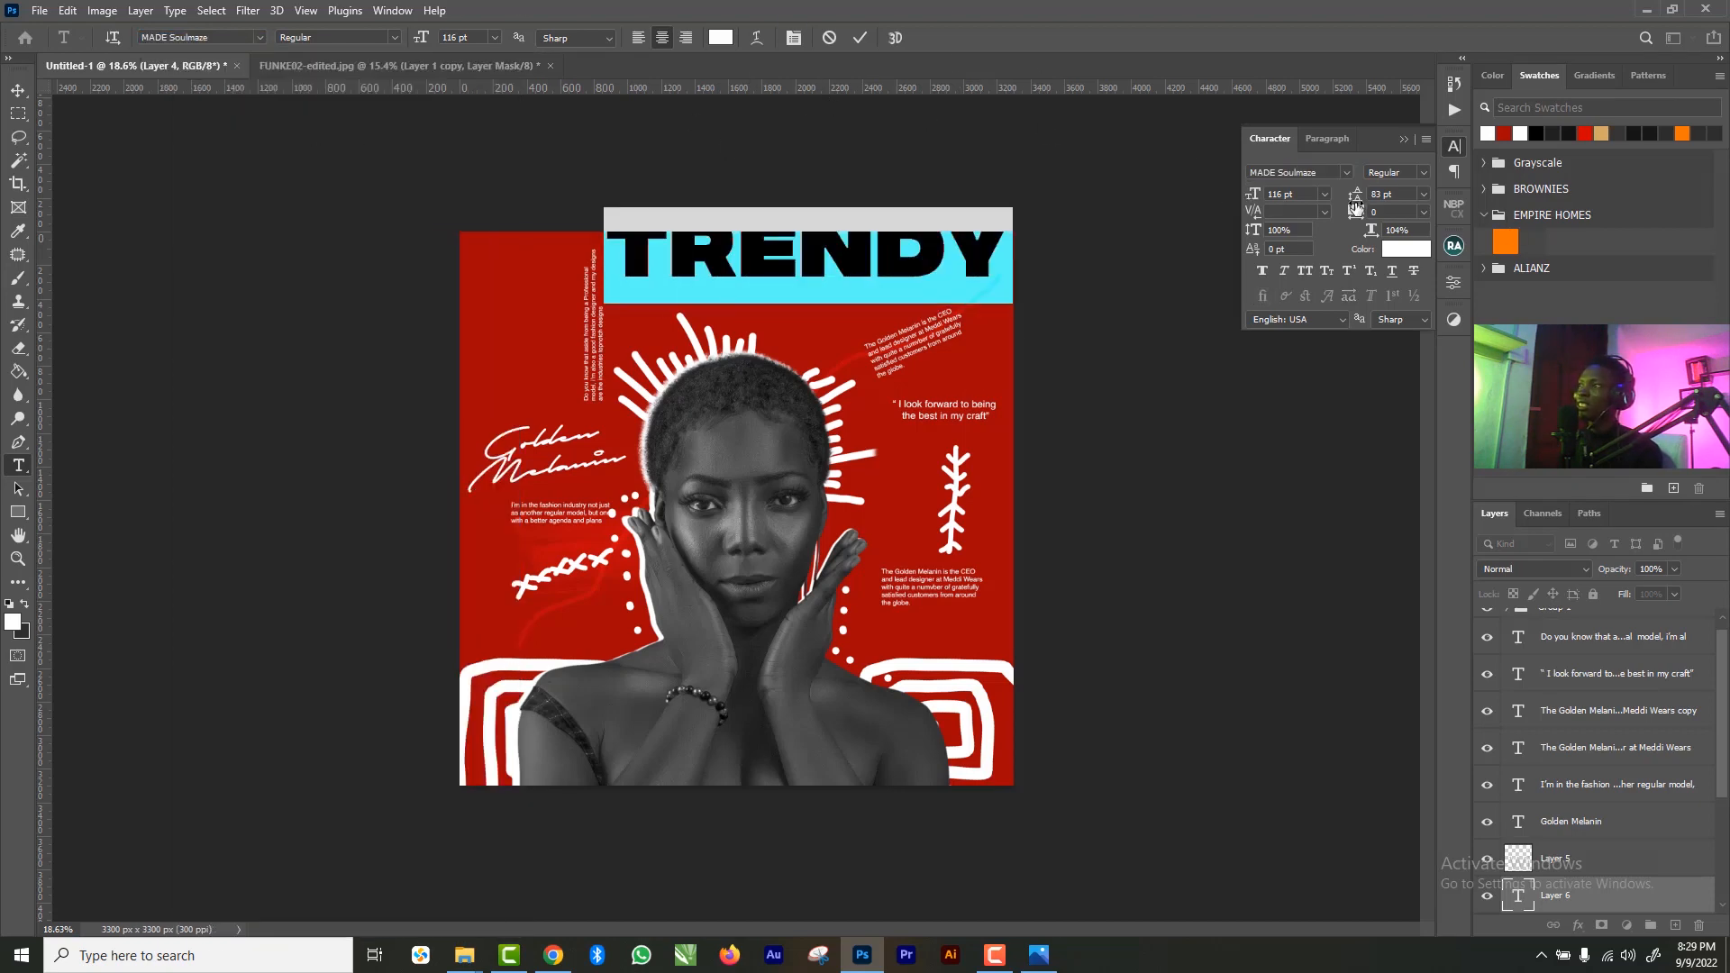
{"action": "left_click_drag", "start_coordinate": [1254, 196], "coordinate": [1217, 196]}
{"action": "left_click", "coordinate": [860, 37]}
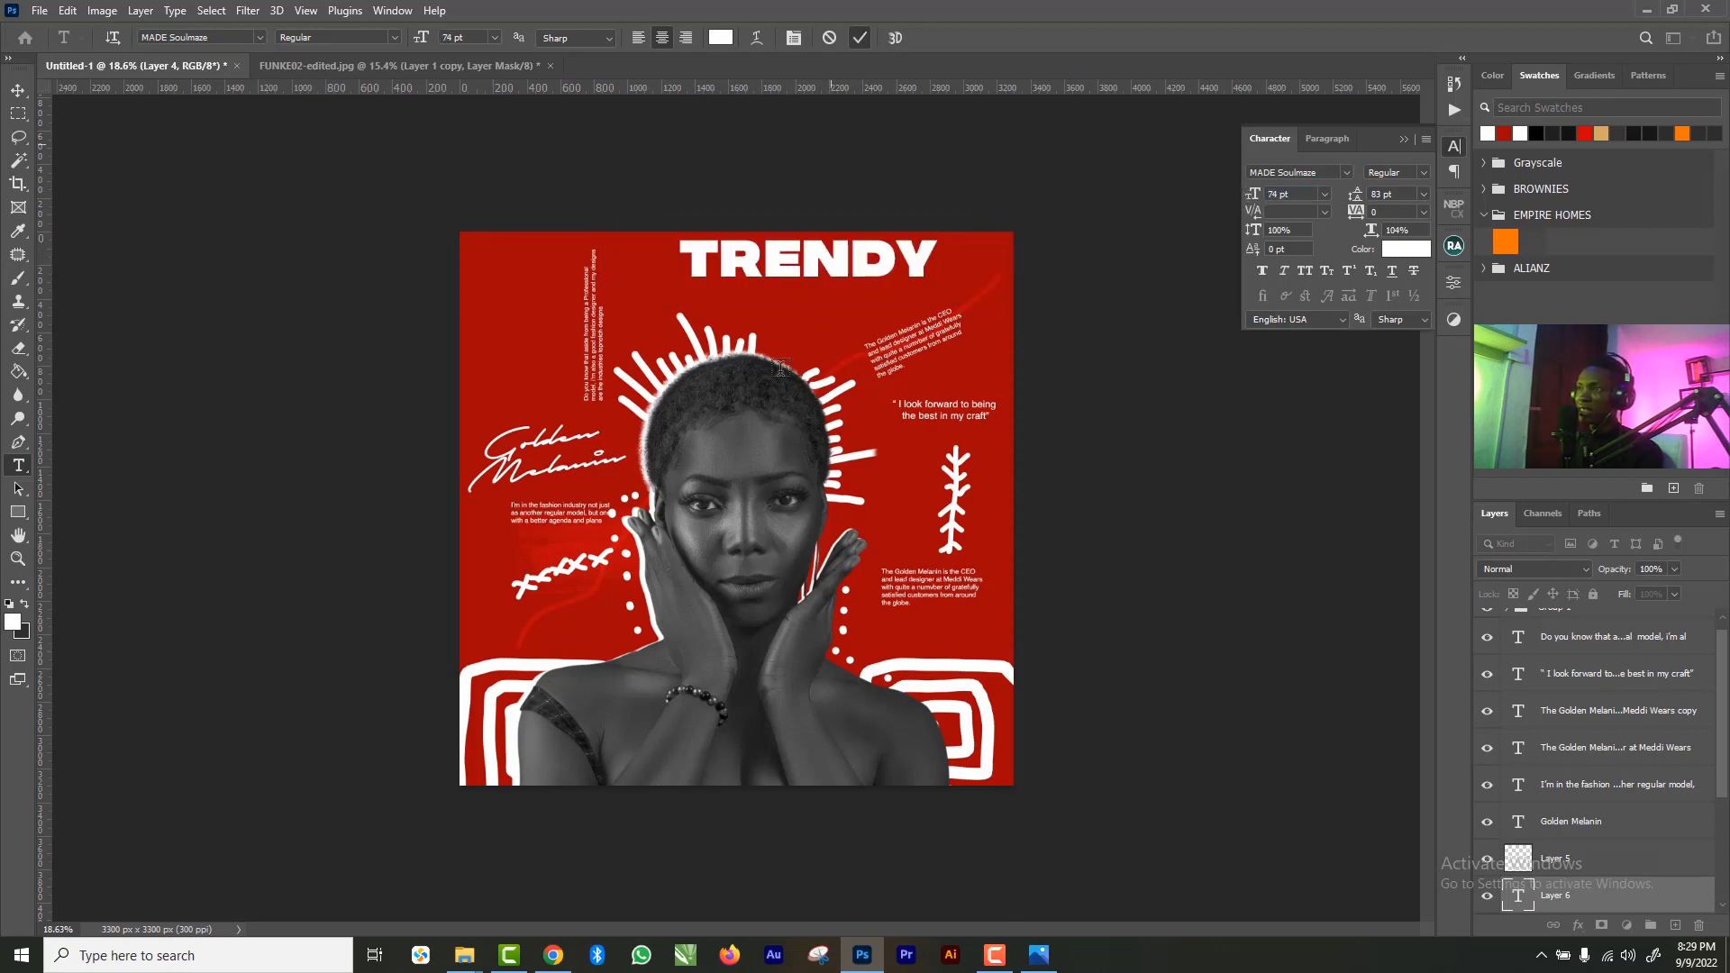
- Move the headline slightly right and down from the poster's top edge, and retype its text as "Trendy"
{"action": "key", "text": "v"}
{"action": "mouse_move", "coordinate": [783, 271]}
{"action": "left_mouse_down"}
{"action": "mouse_move", "coordinate": [737, 302]}
{"action": "mouse_move", "coordinate": [807, 285]}
{"action": "left_mouse_up"}
{"action": "key", "text": "t"}
{"action": "double_click", "coordinate": [937, 275]}
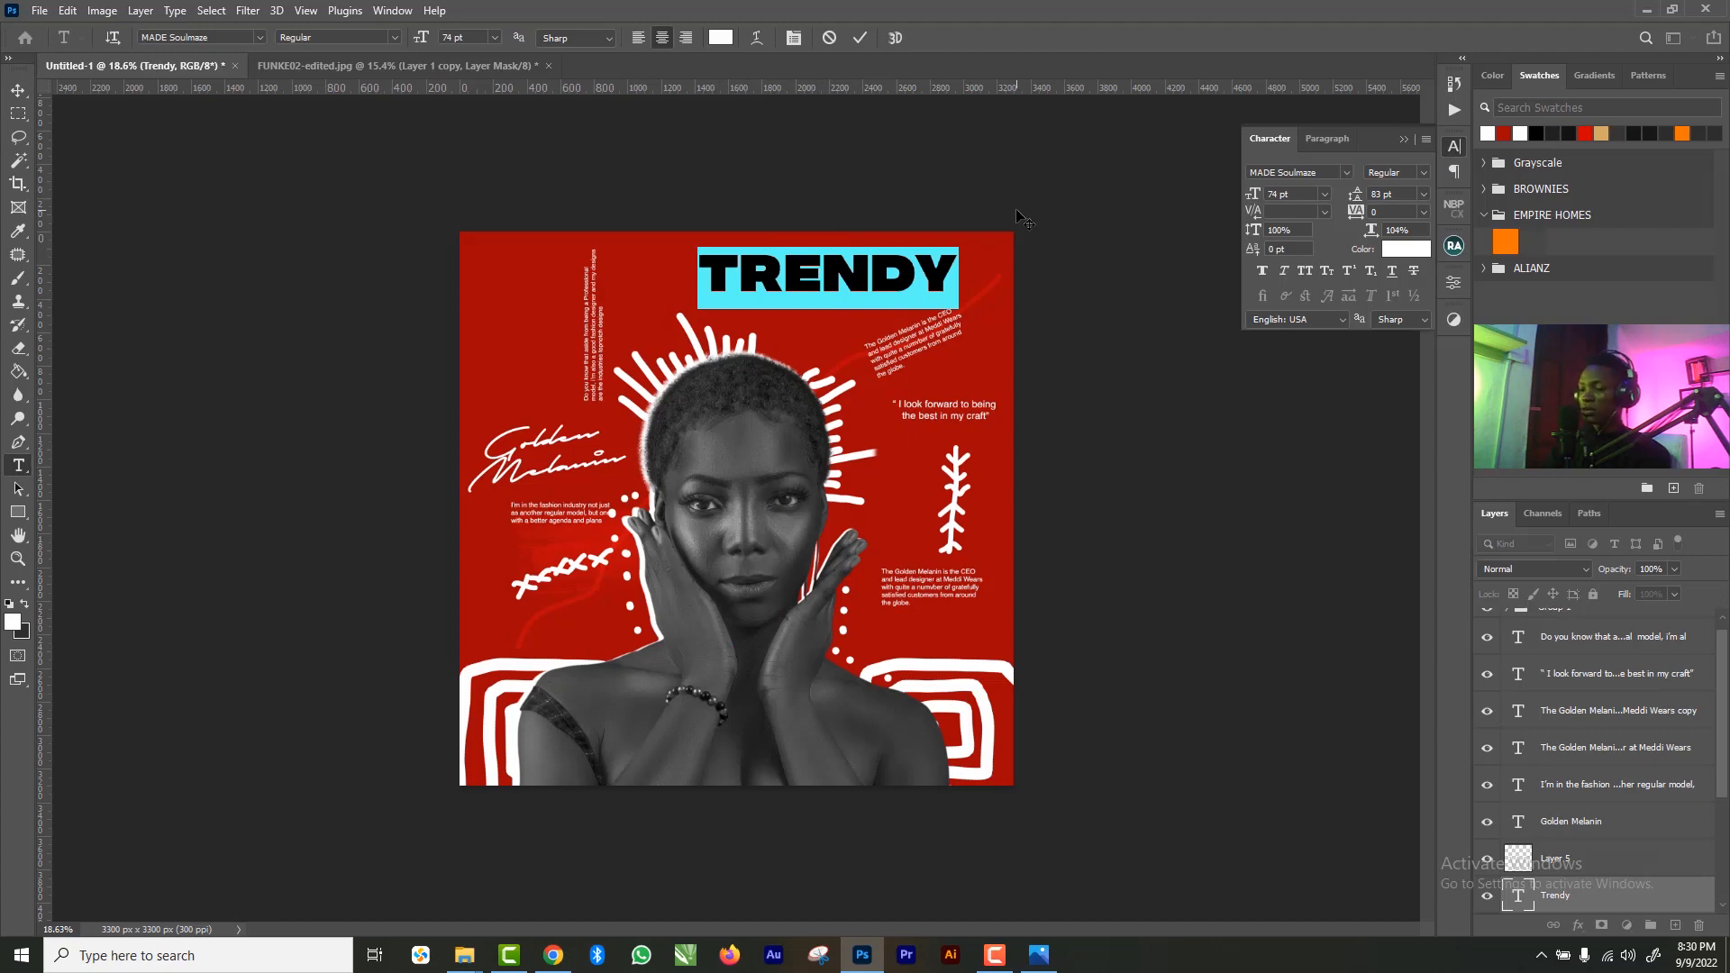
{"action": "type", "text": "TR"}
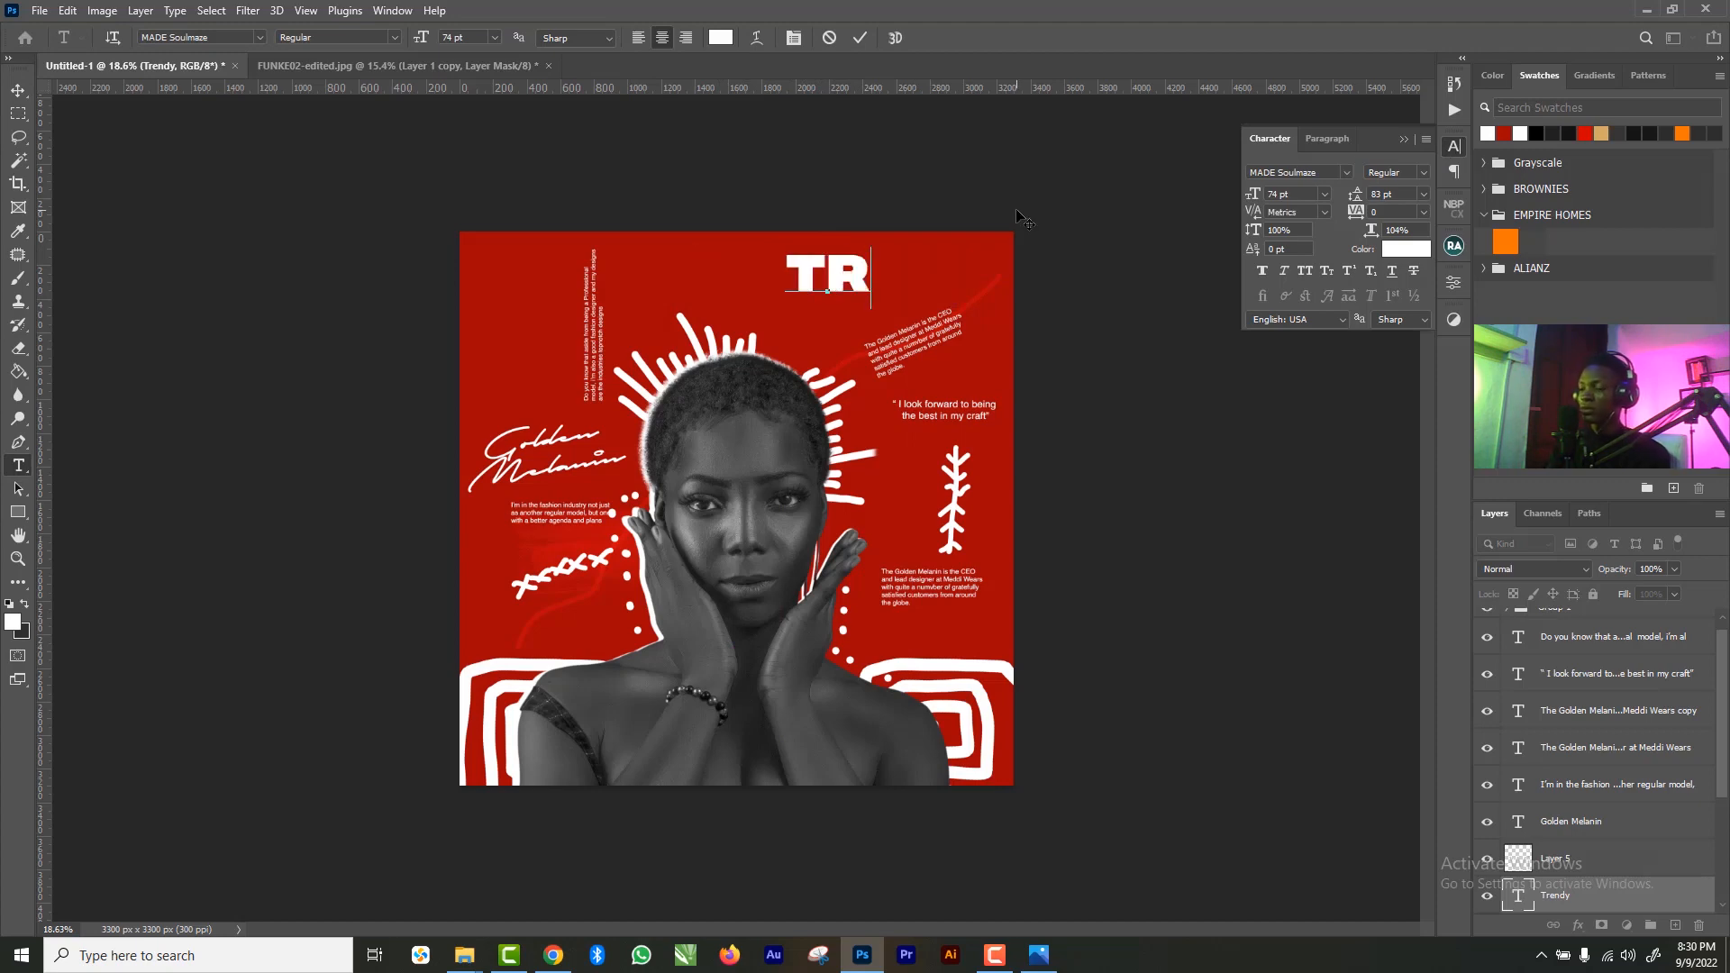
{"action": "type", "text": "ENDAU"}
{"action": "key", "text": "BackSpace"}
{"action": "key", "text": "BackSpace"}
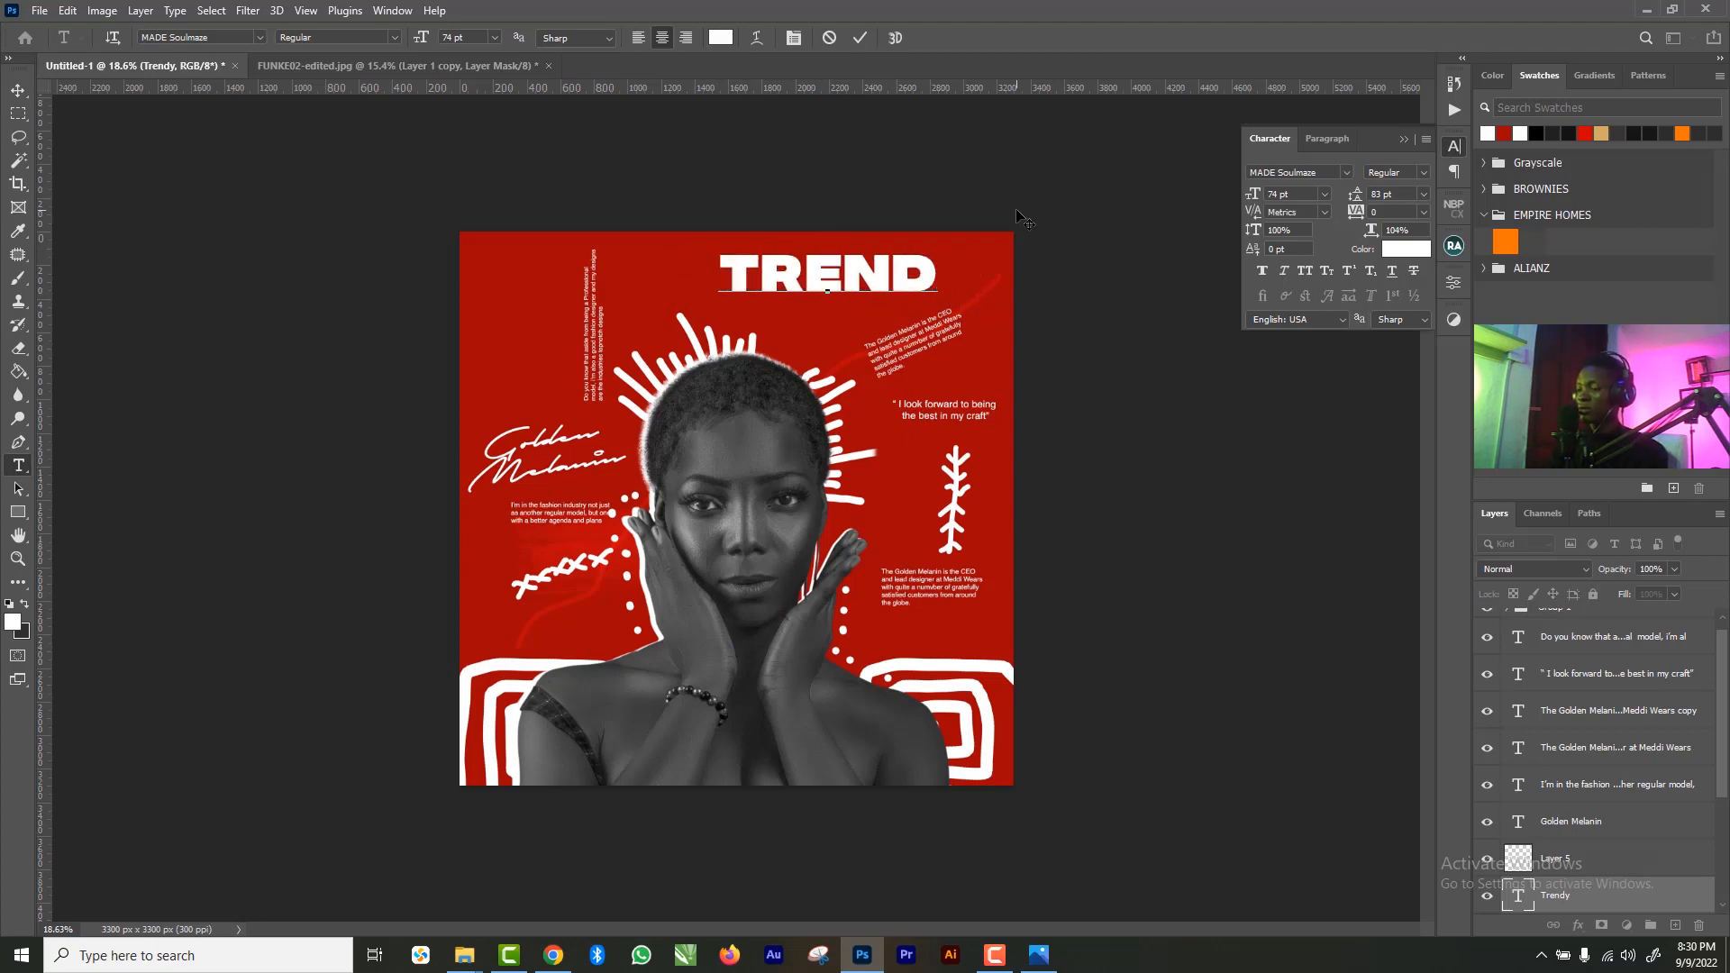
{"action": "type", "text": "Y"}
- Change the whole headline's font to Phonk Regular DEMO
{"action": "key", "text": "ctrl+a"}
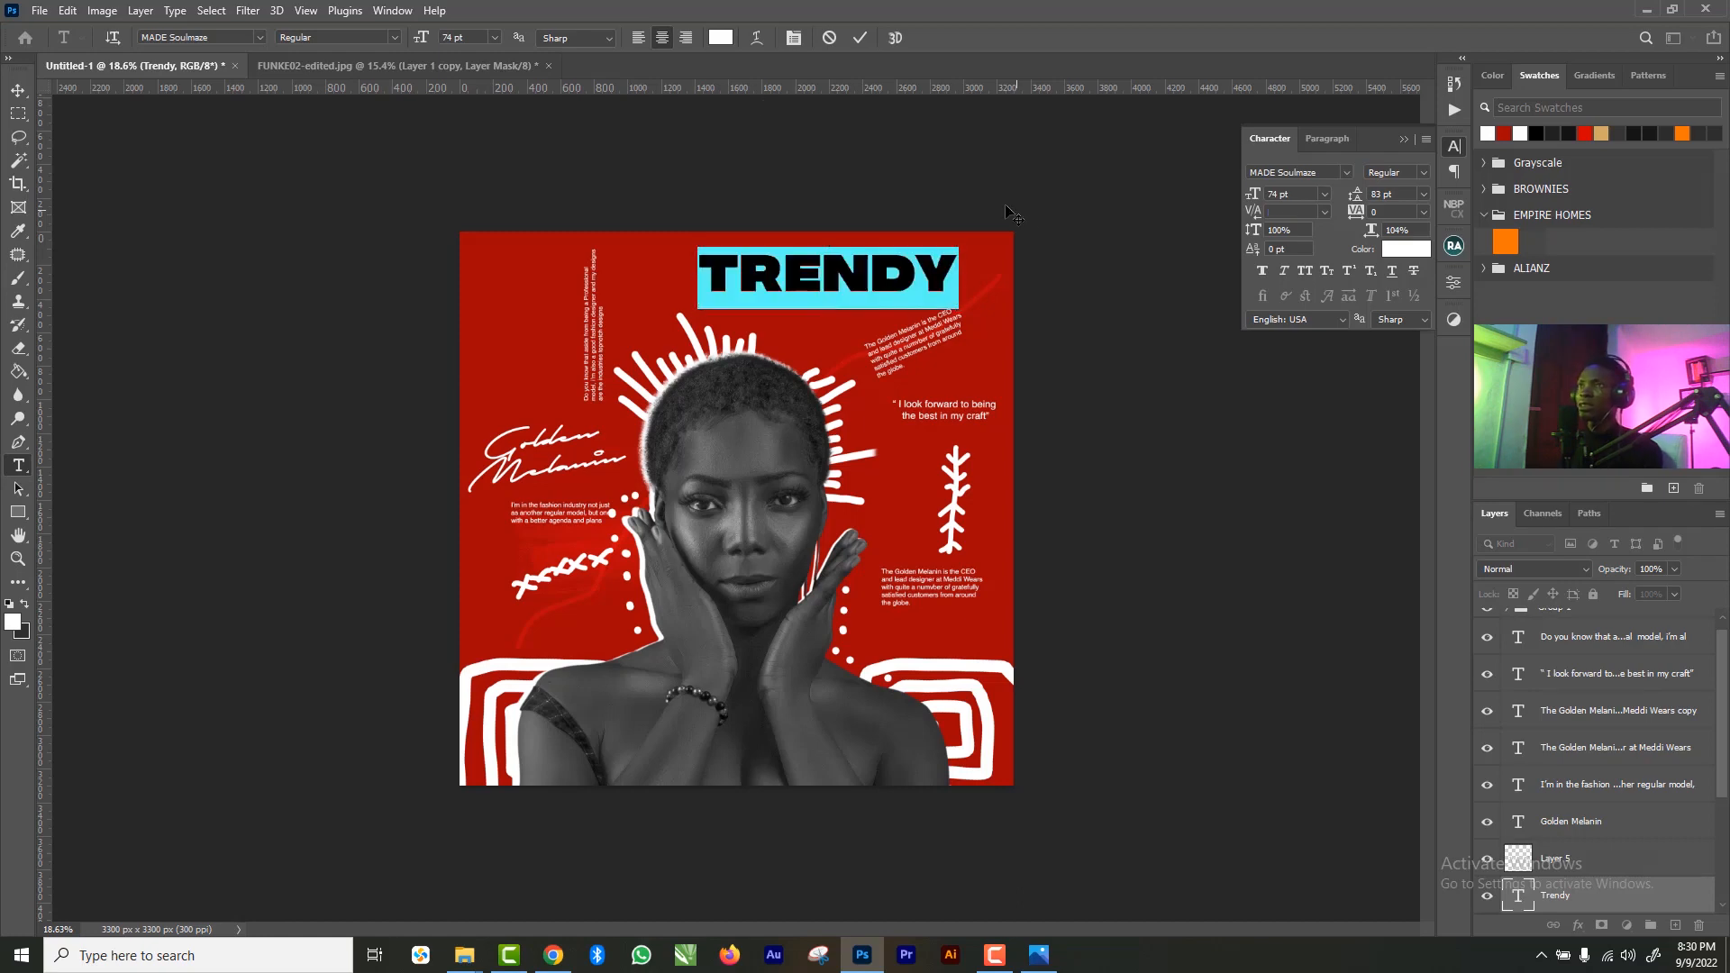
{"action": "left_click", "coordinate": [262, 40]}
{"action": "left_click", "coordinate": [299, 133]}
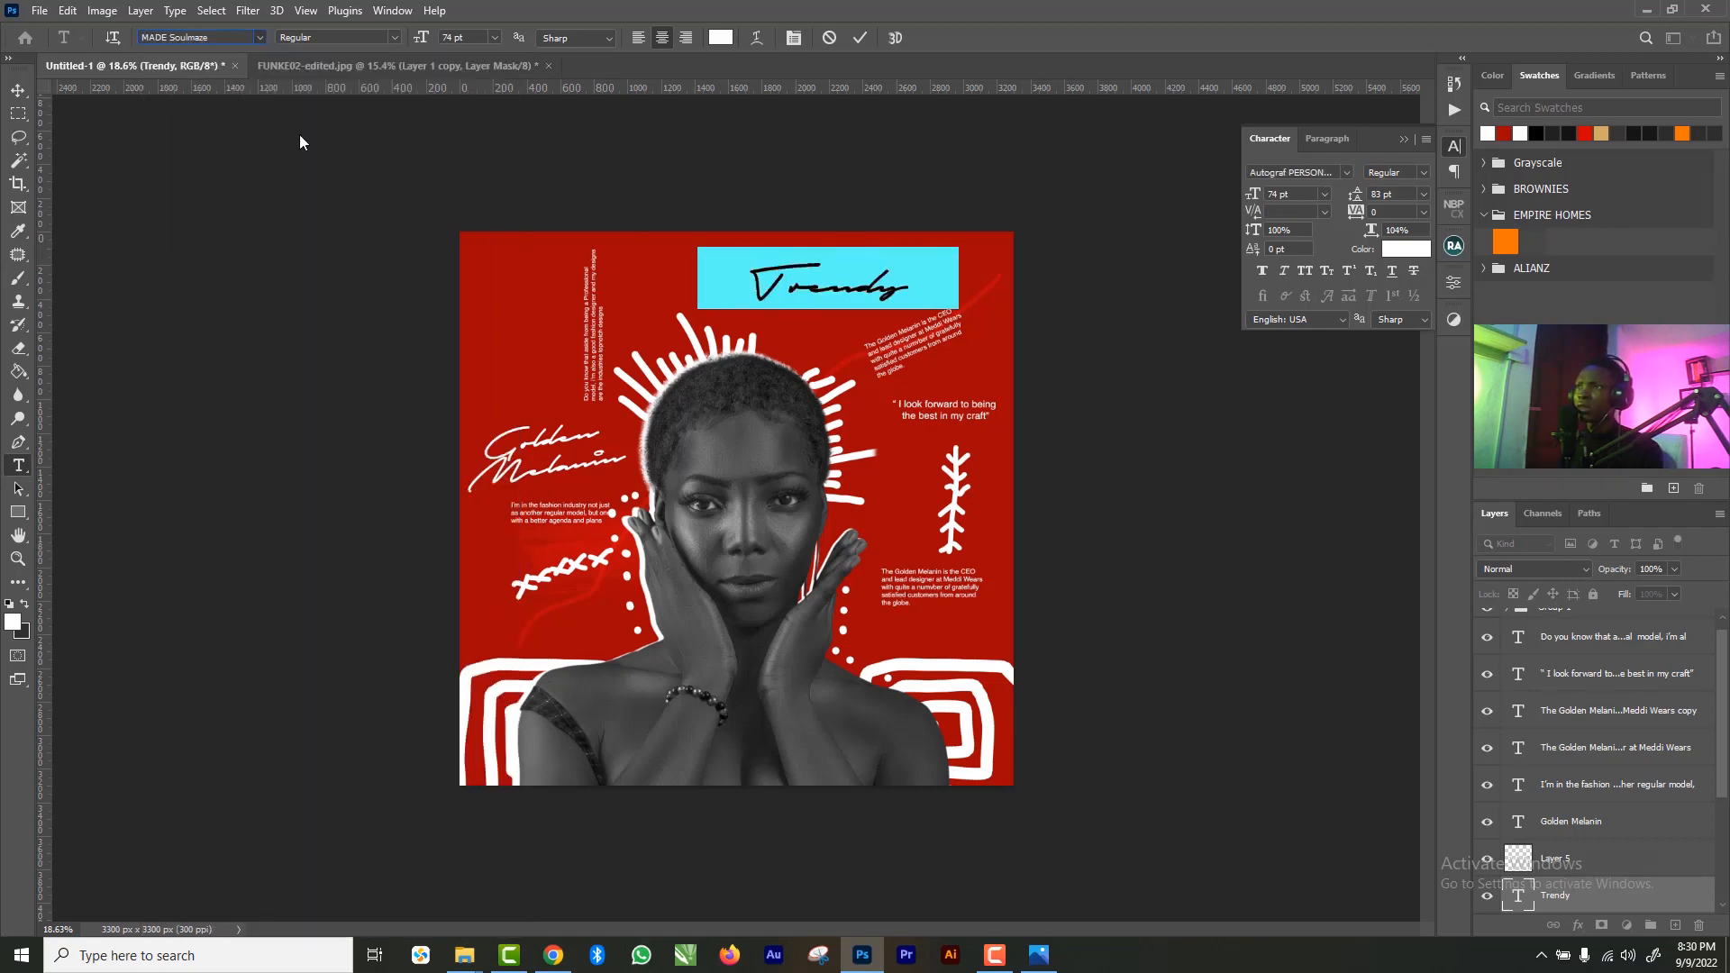
{"action": "left_click", "coordinate": [260, 37]}
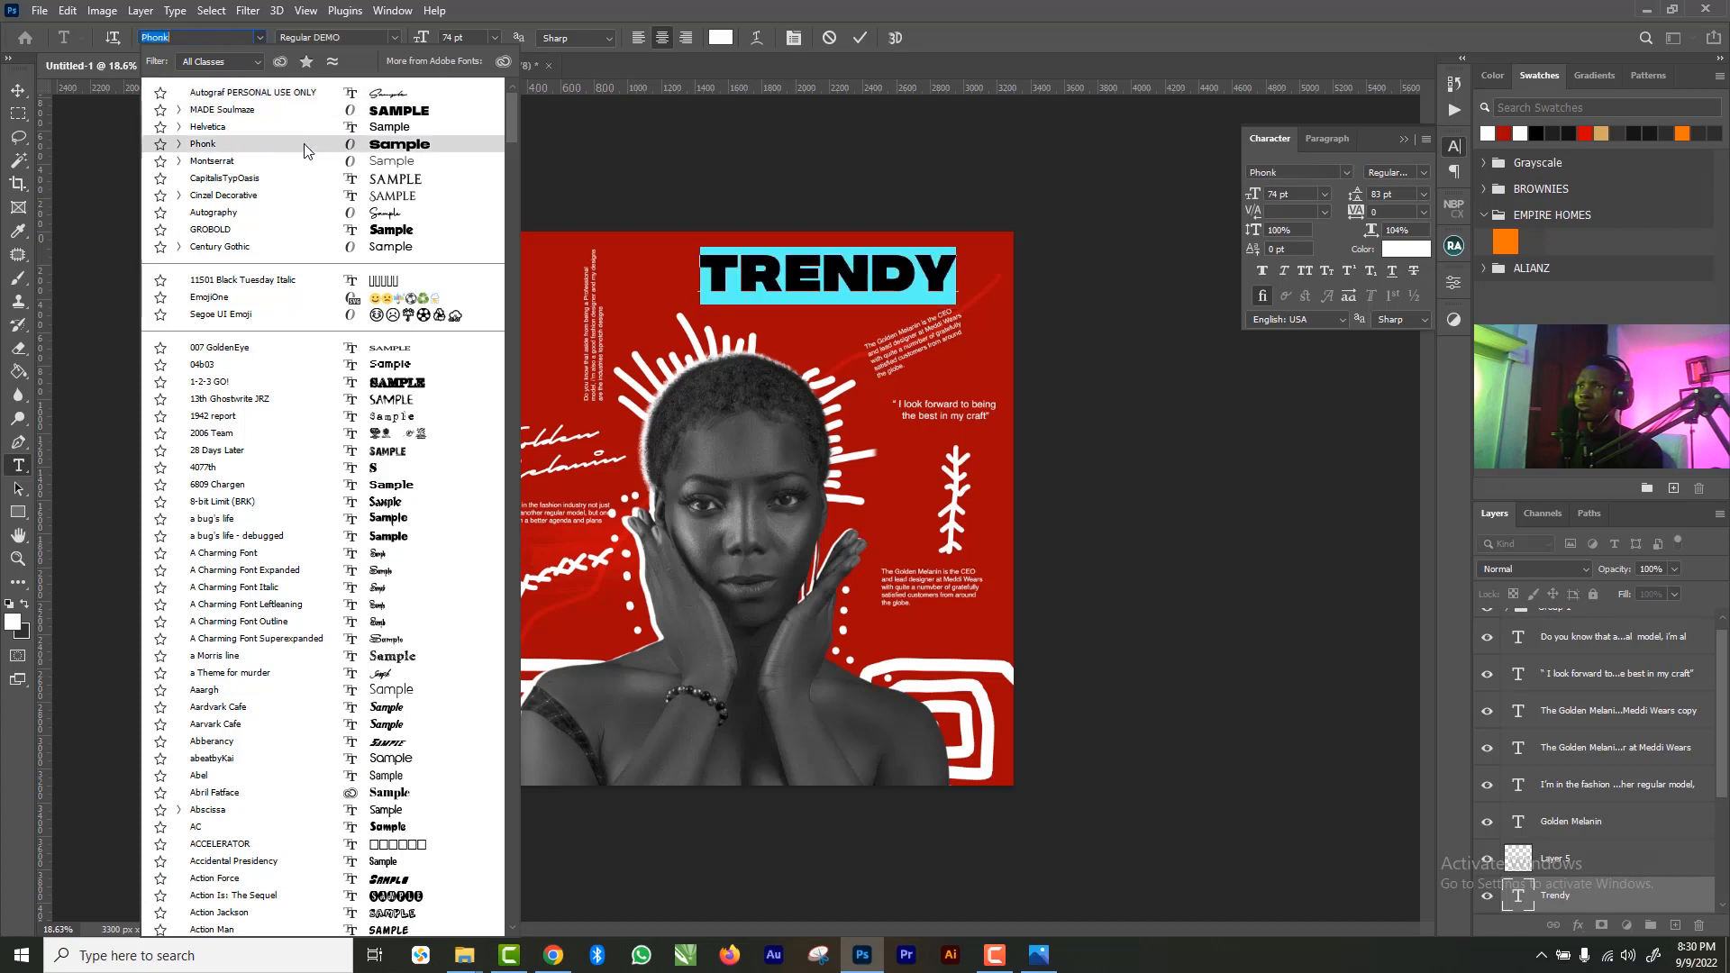
{"action": "left_click", "coordinate": [305, 146]}
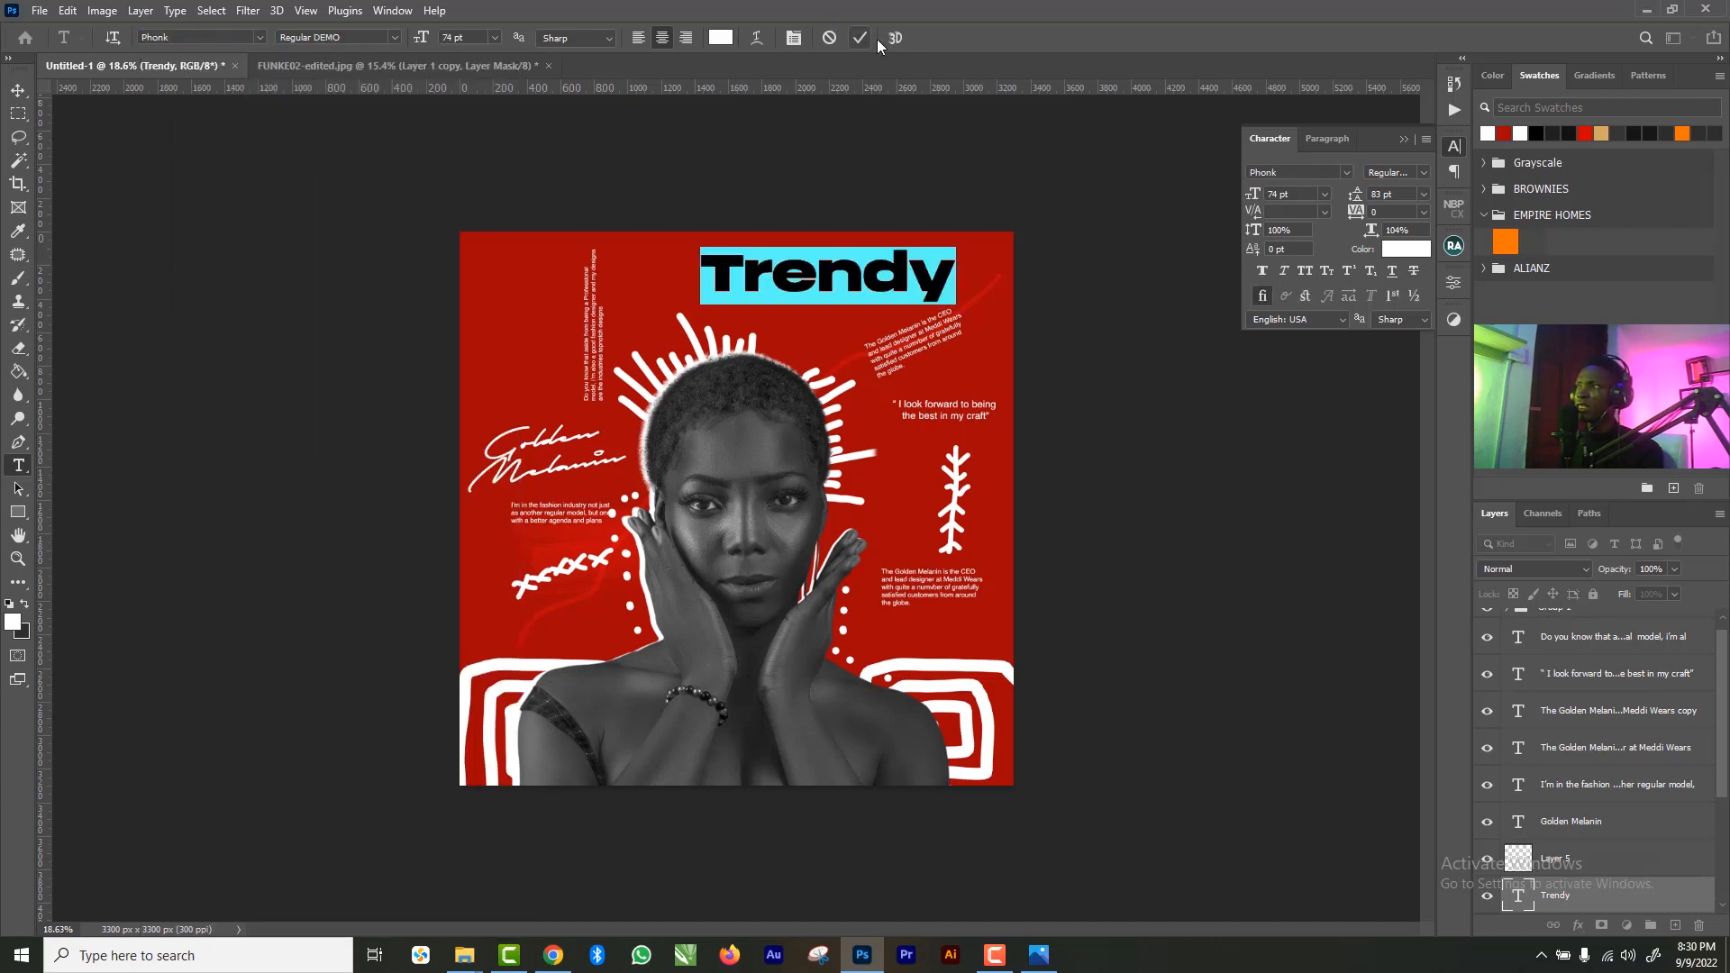
- Recolor the Trendy headline golden yellow and apply the text edit
{"action": "left_click", "coordinate": [1416, 252]}
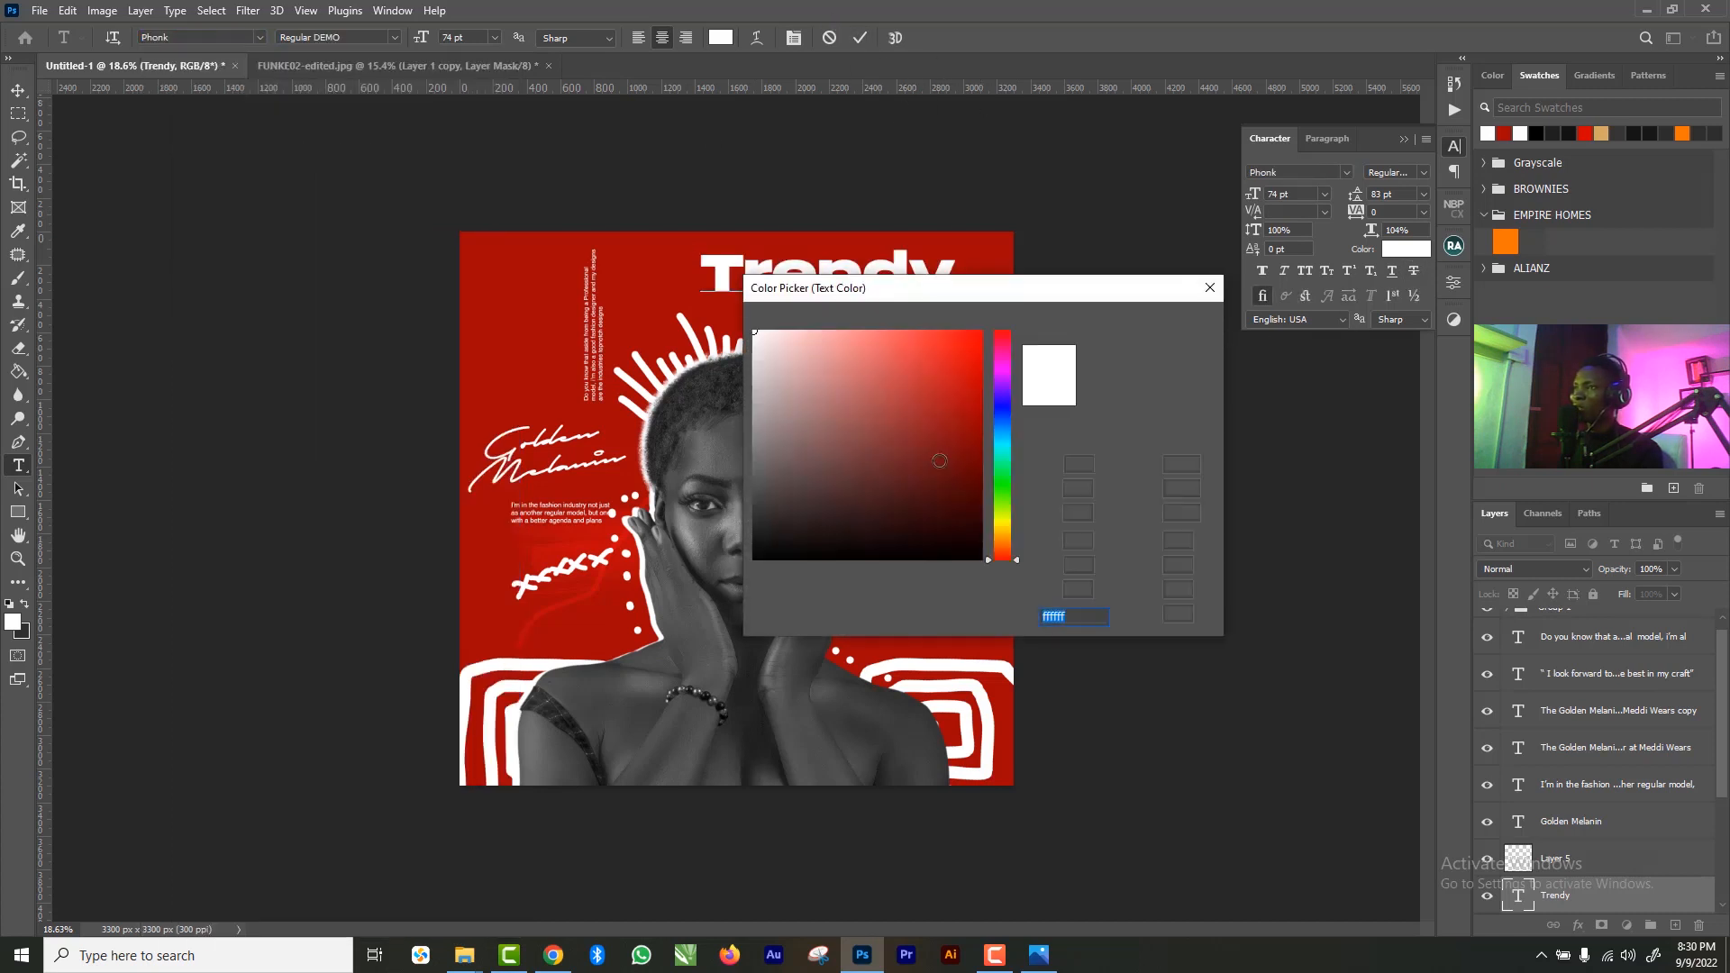
{"action": "left_click", "coordinate": [1004, 530]}
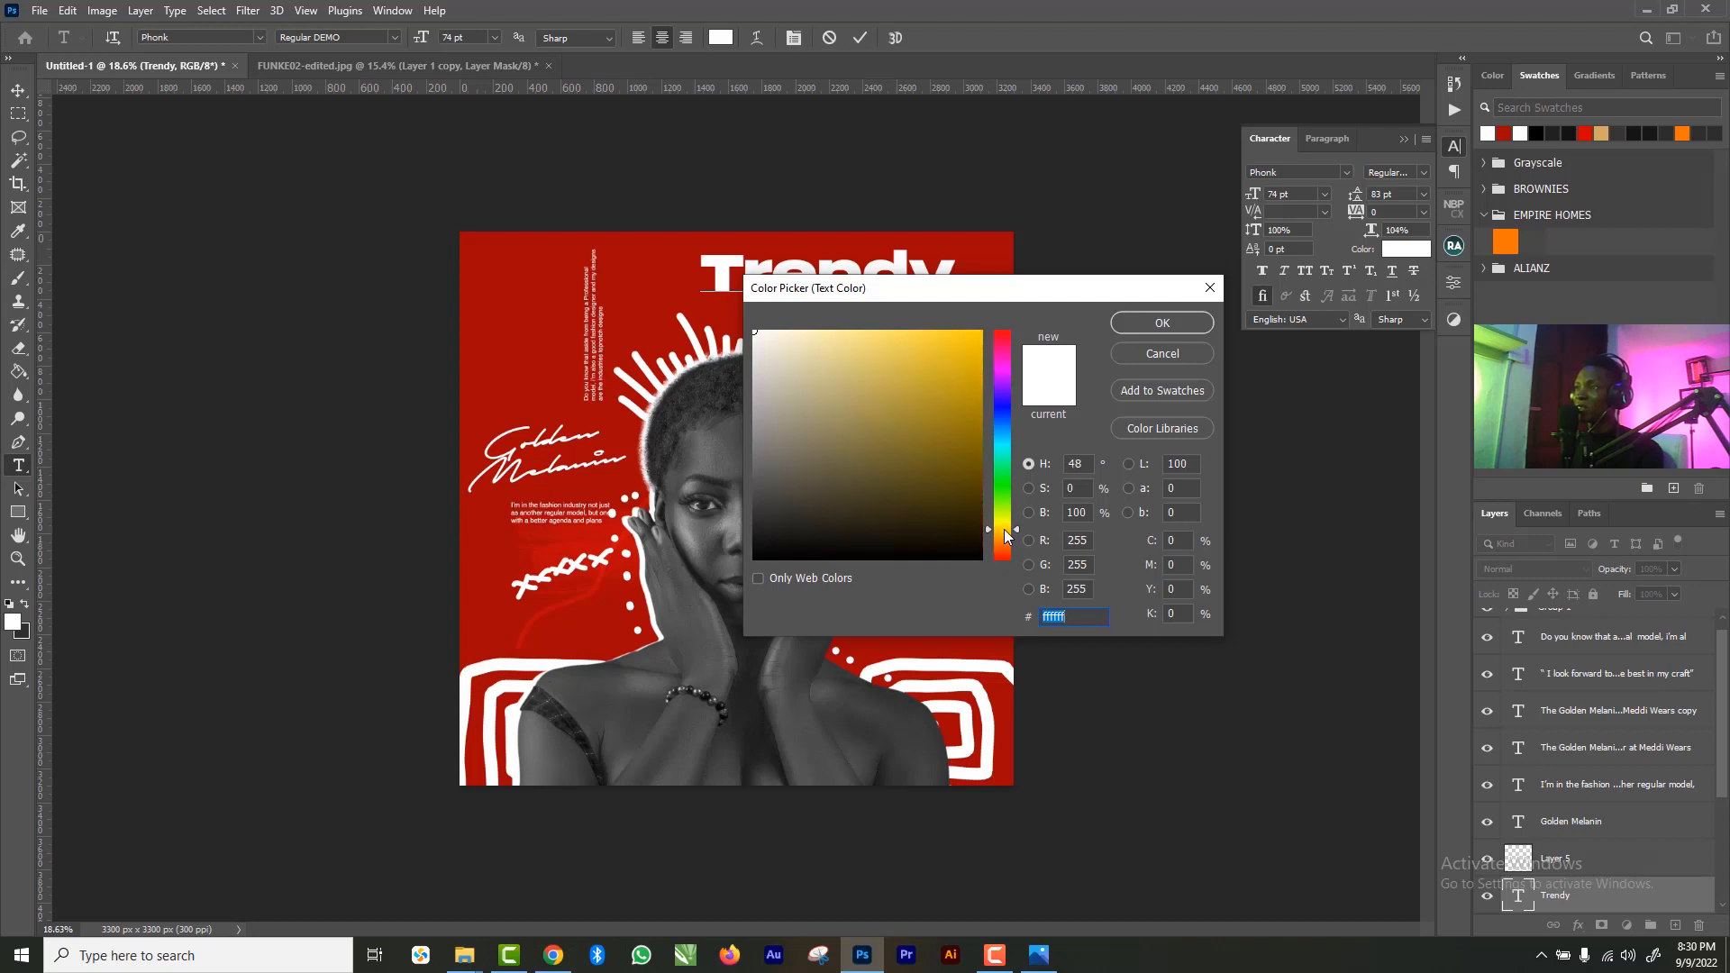
{"action": "left_click", "coordinate": [970, 404]}
{"action": "left_click", "coordinate": [1154, 322]}
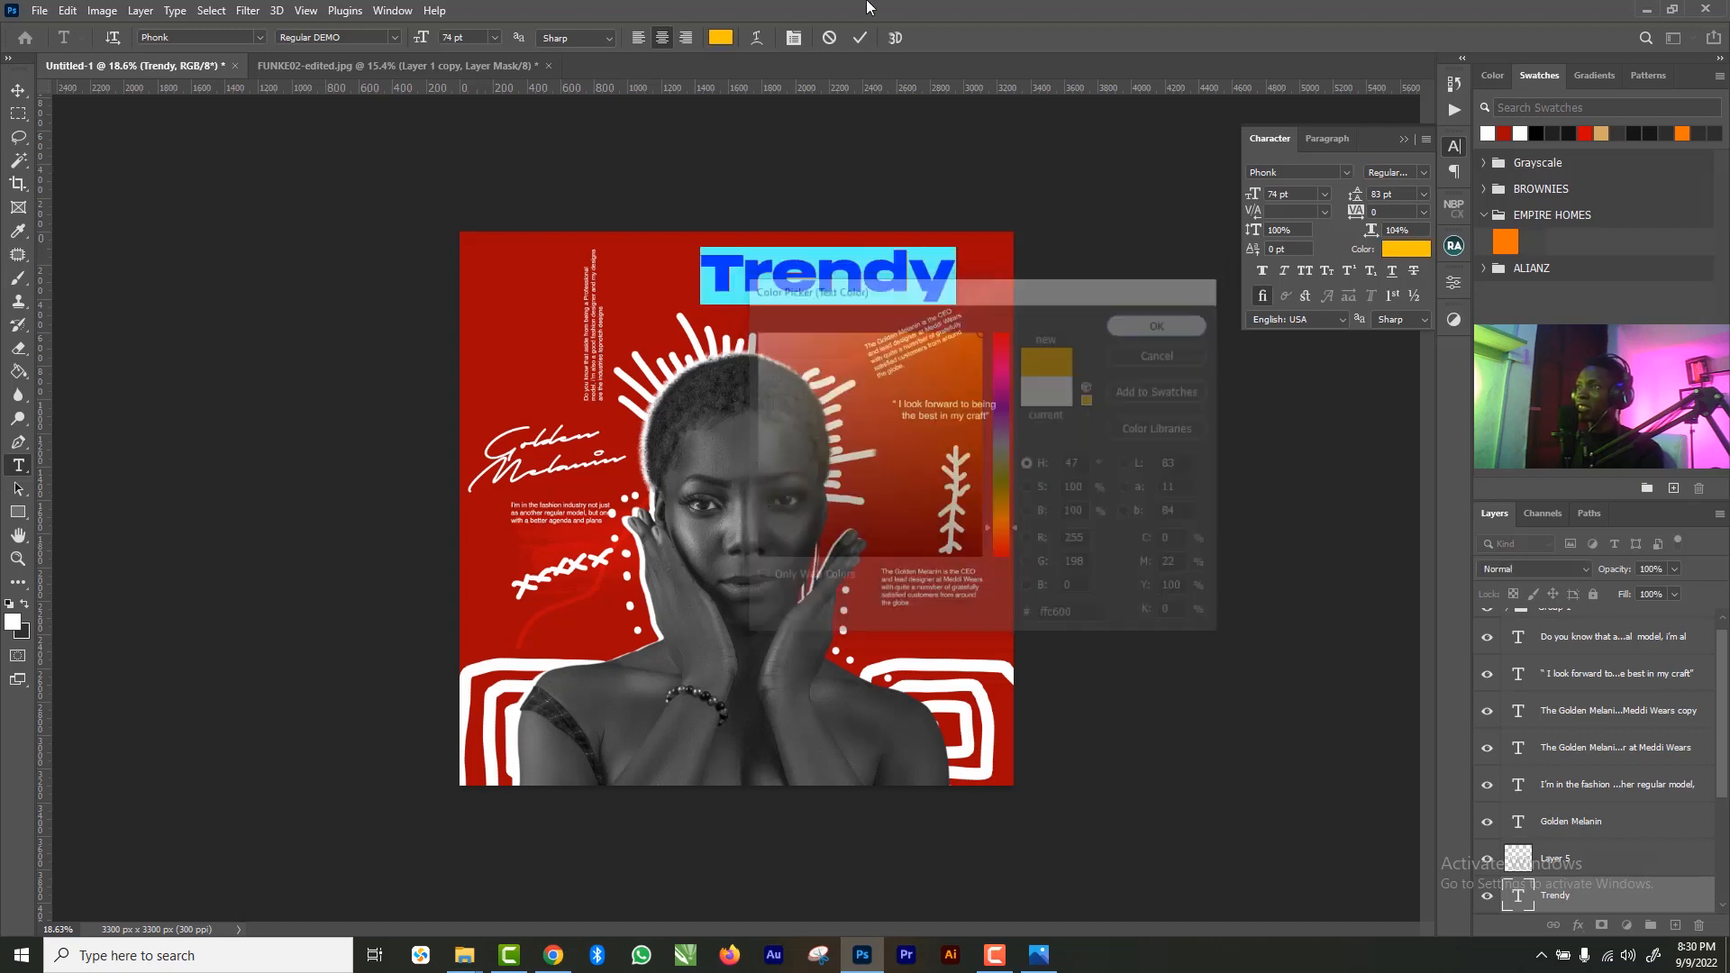
{"action": "left_click", "coordinate": [860, 38]}
- Reposition the yellow Trendy headline so it sits centered just above the model's head
{"action": "key", "text": "v"}
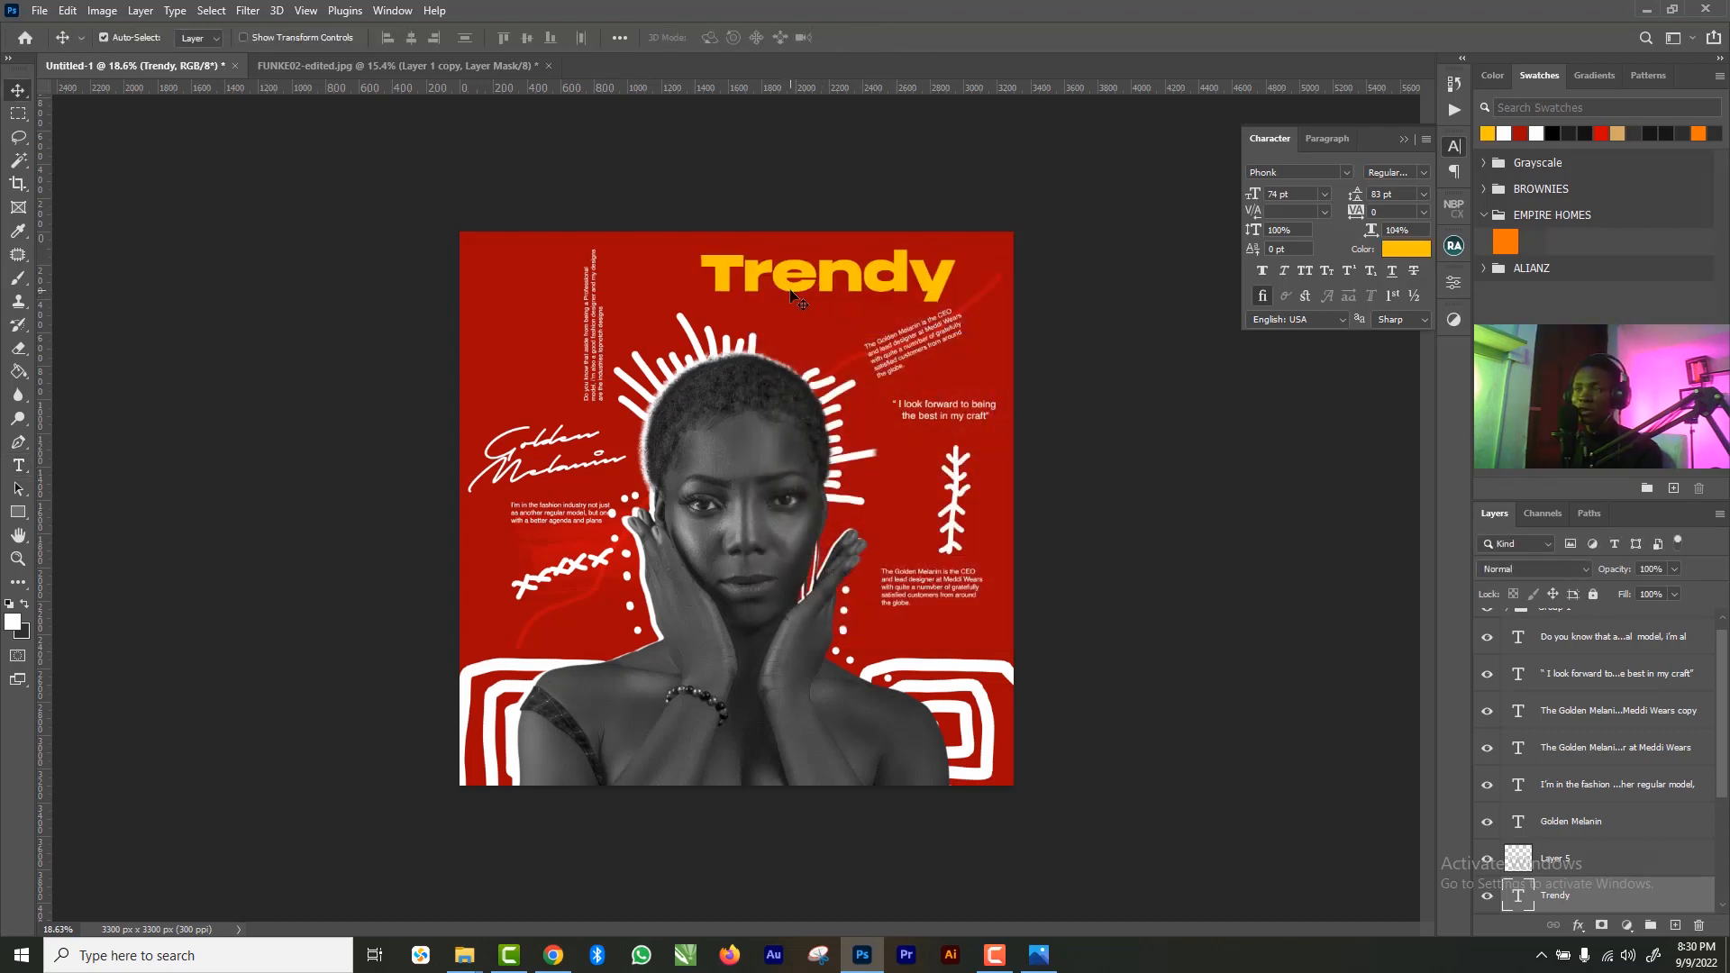
{"action": "left_click_drag", "start_coordinate": [781, 285], "coordinate": [842, 367]}
{"action": "key", "text": "t"}
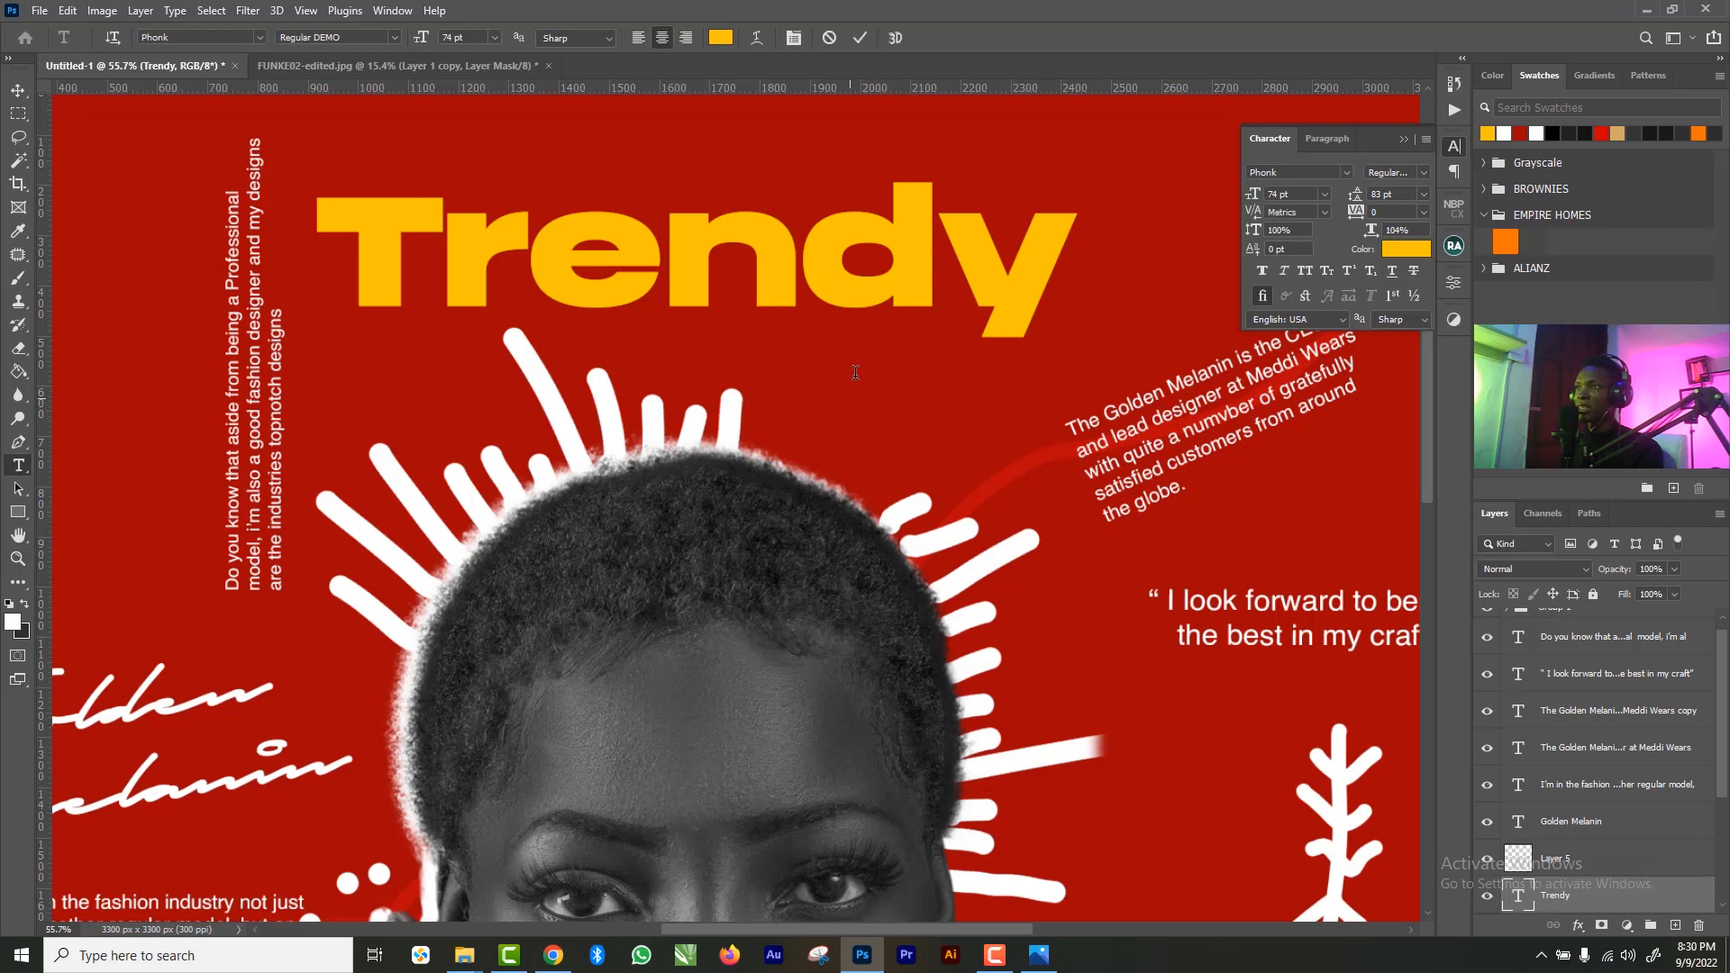
- Add a 7 pt text line below the Trendy headline reading "Photoshop Design by" followed by the designer's name
{"action": "left_click", "coordinate": [852, 388]}
{"action": "left_click_drag", "start_coordinate": [421, 38], "coordinate": [345, 56]}
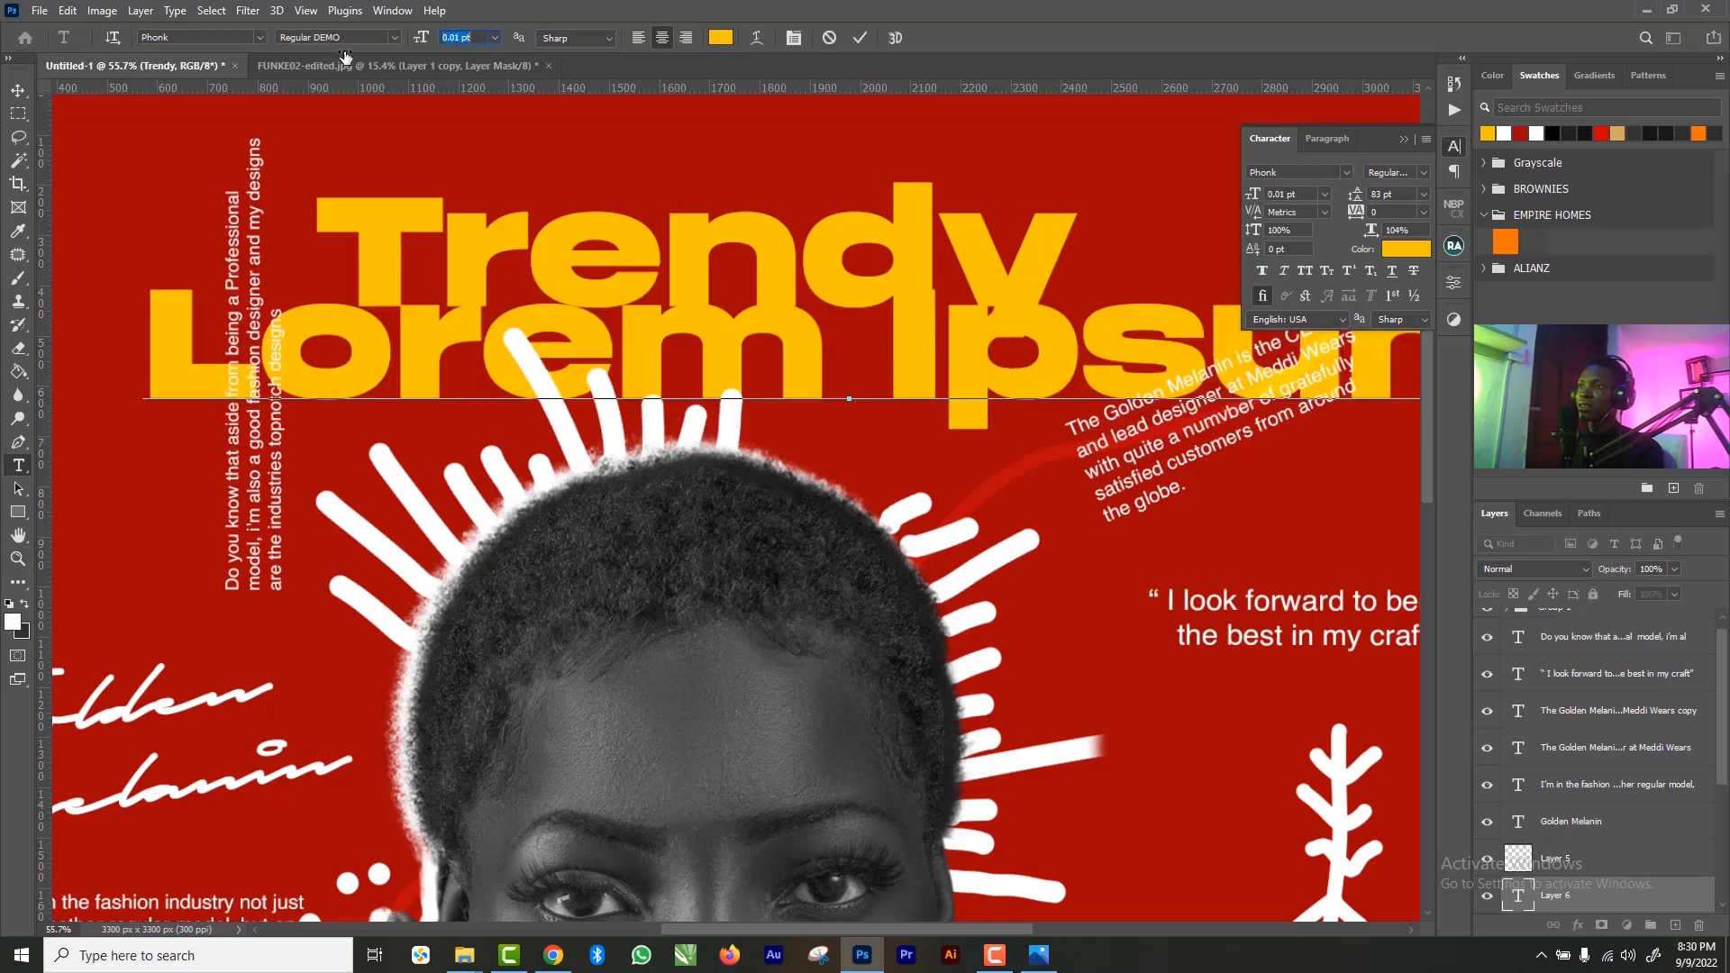
{"action": "type", "text": "7"}
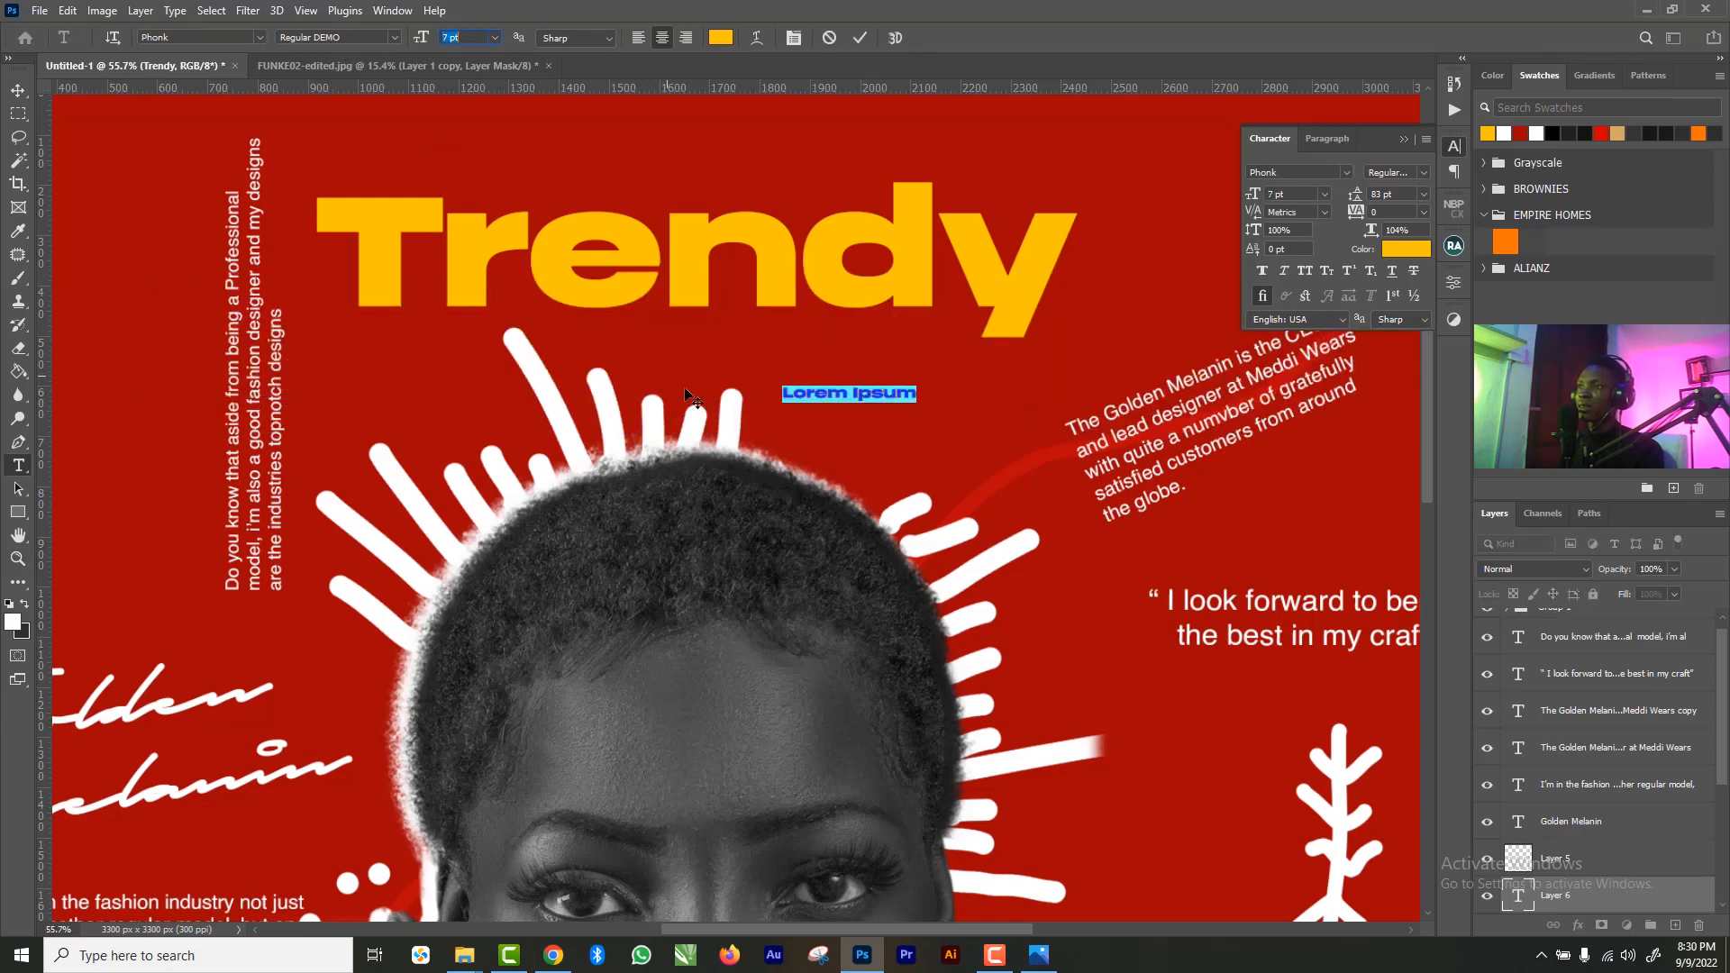
{"action": "key", "text": "Return"}
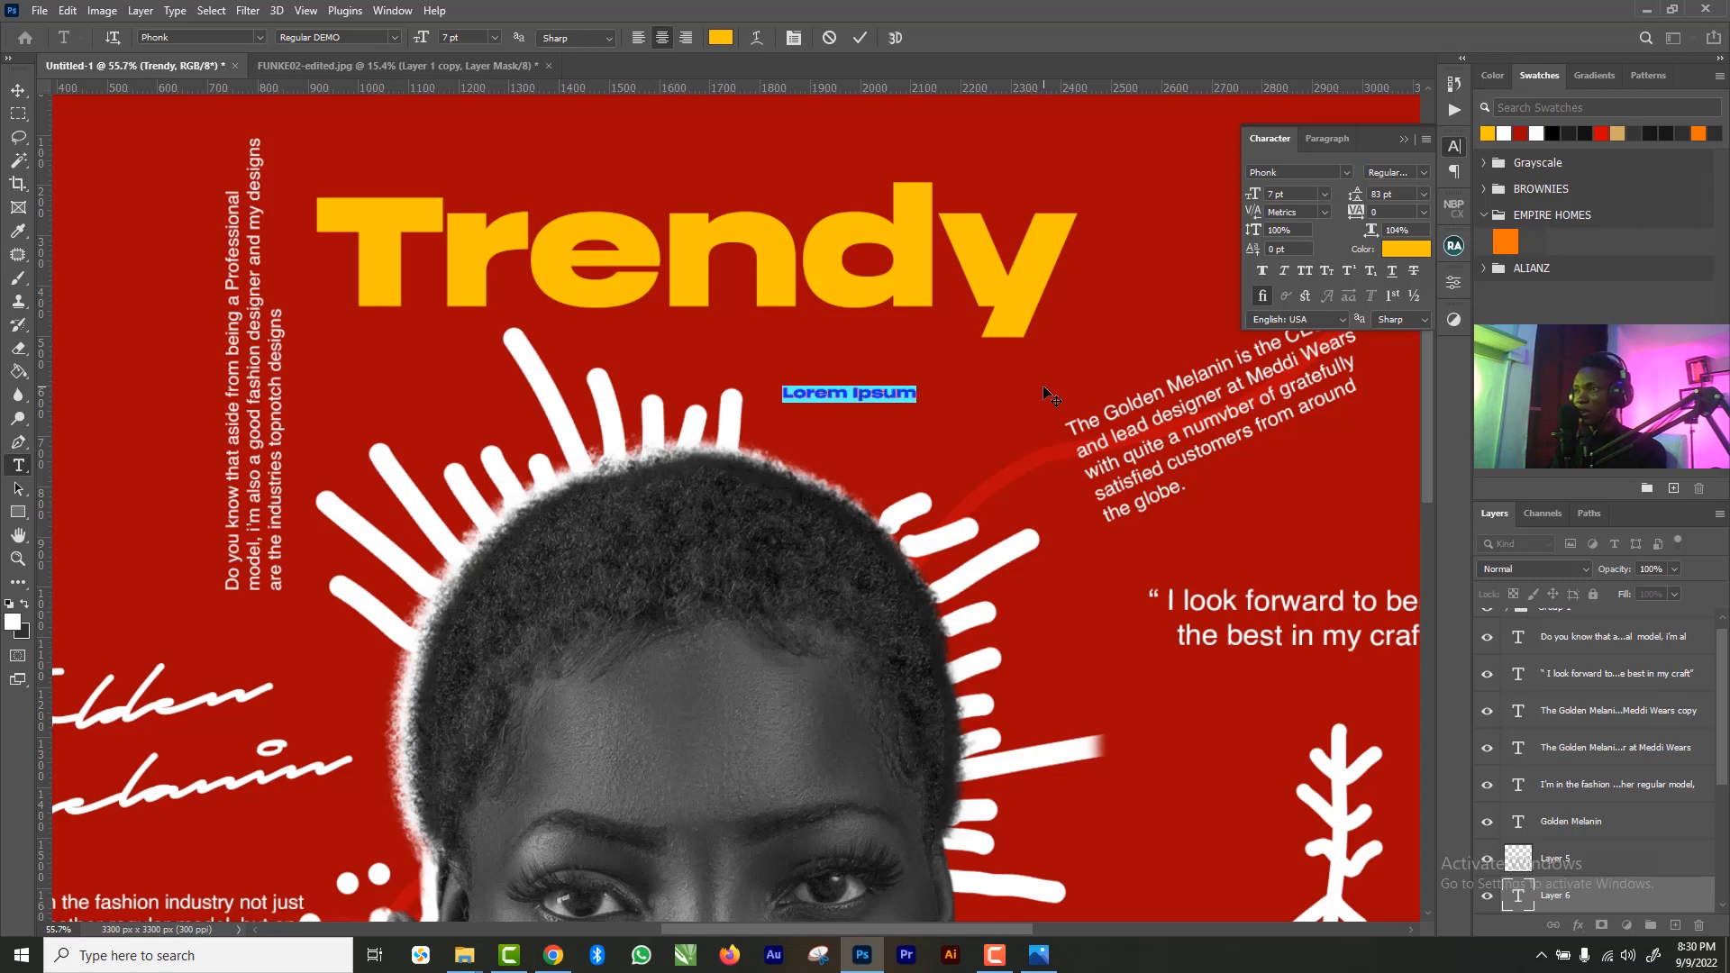
{"action": "type", "text": "Photo"}
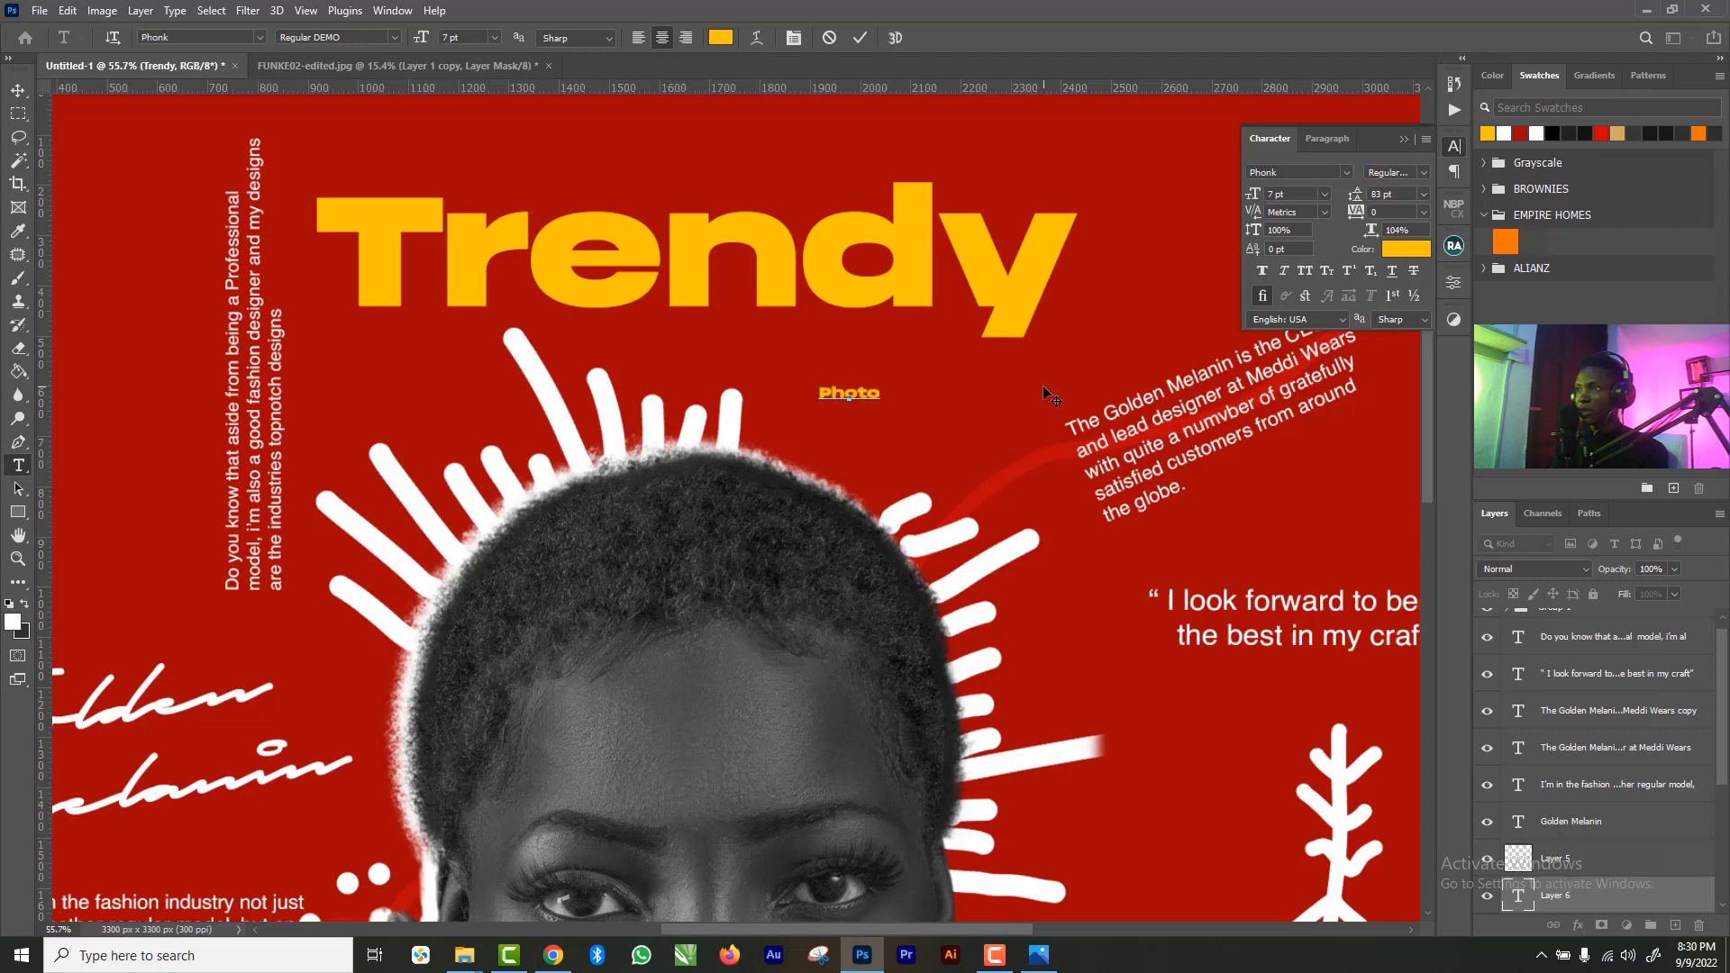
{"action": "type", "text": "shop D"}
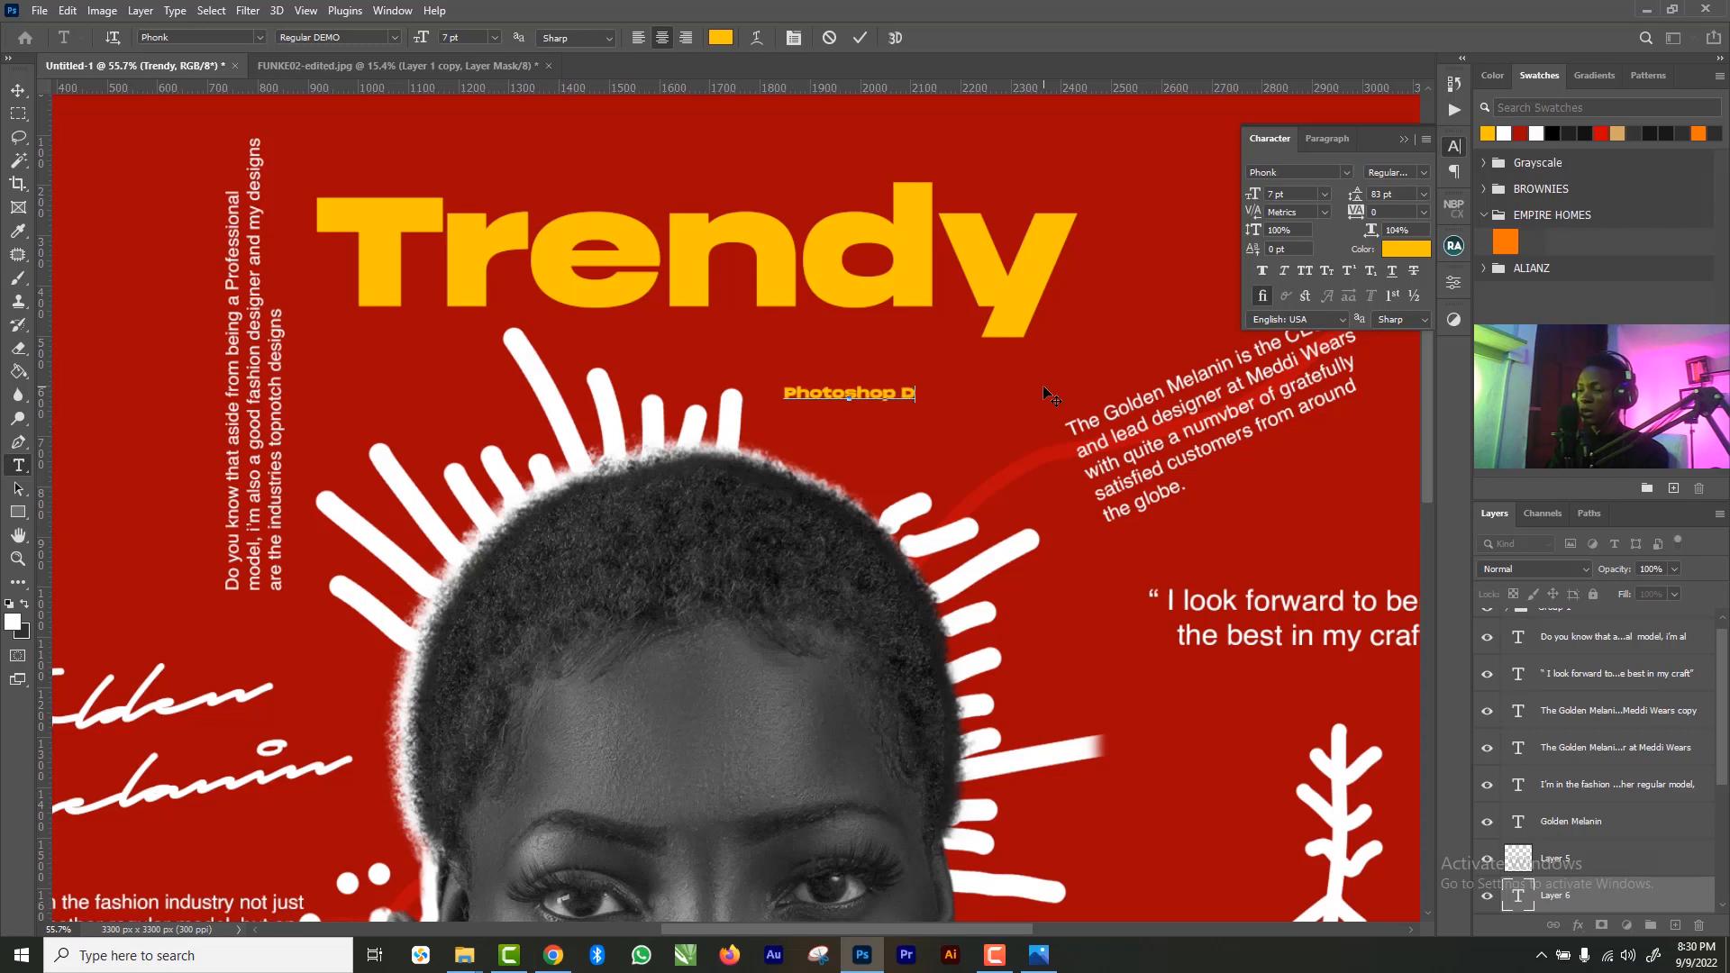
{"action": "type", "text": "esign "}
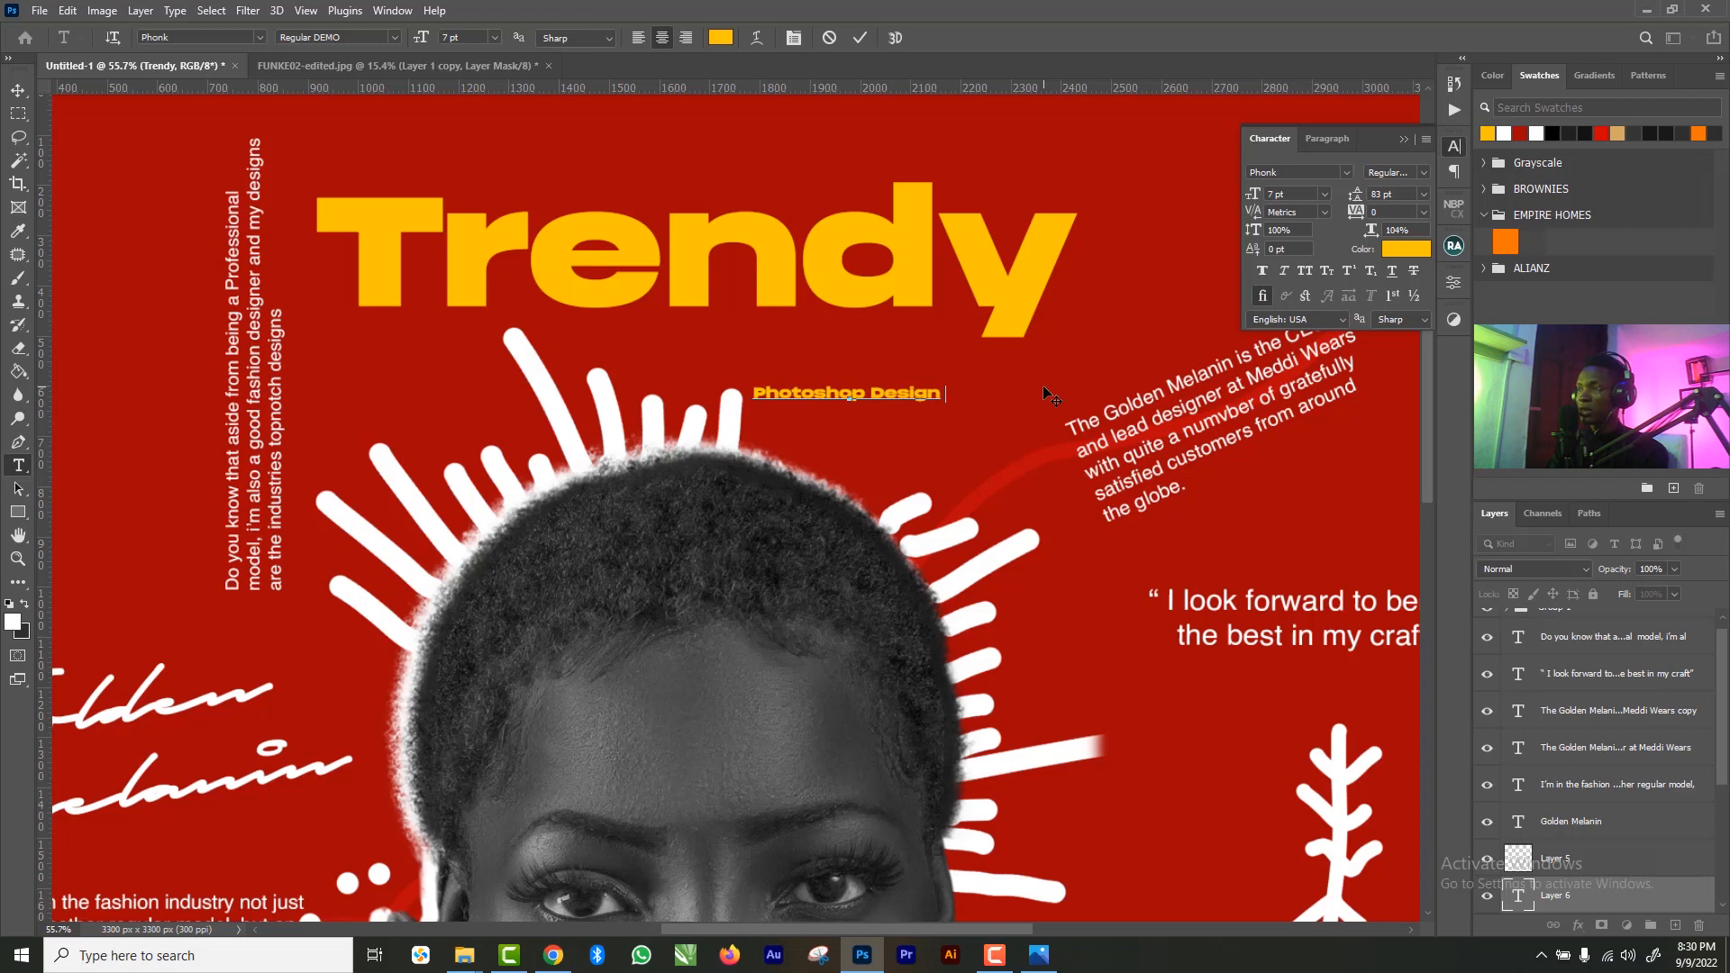
{"action": "type", "text": "by Princ"}
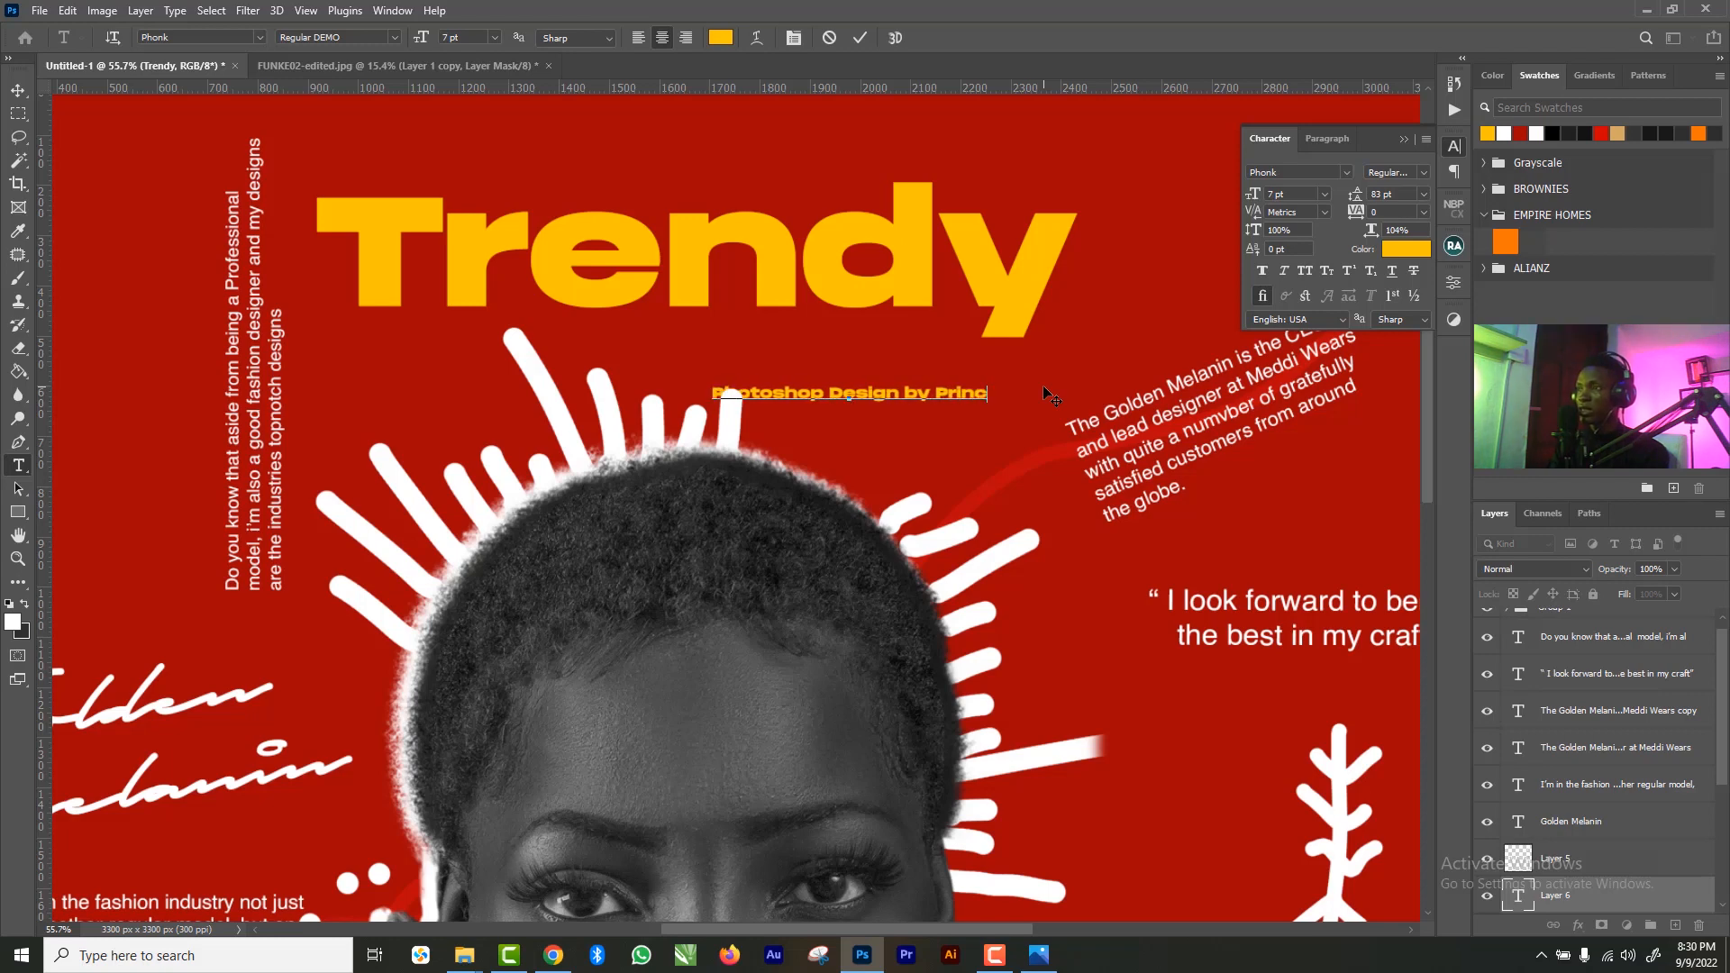
{"action": "type", "text": "edynamic"}
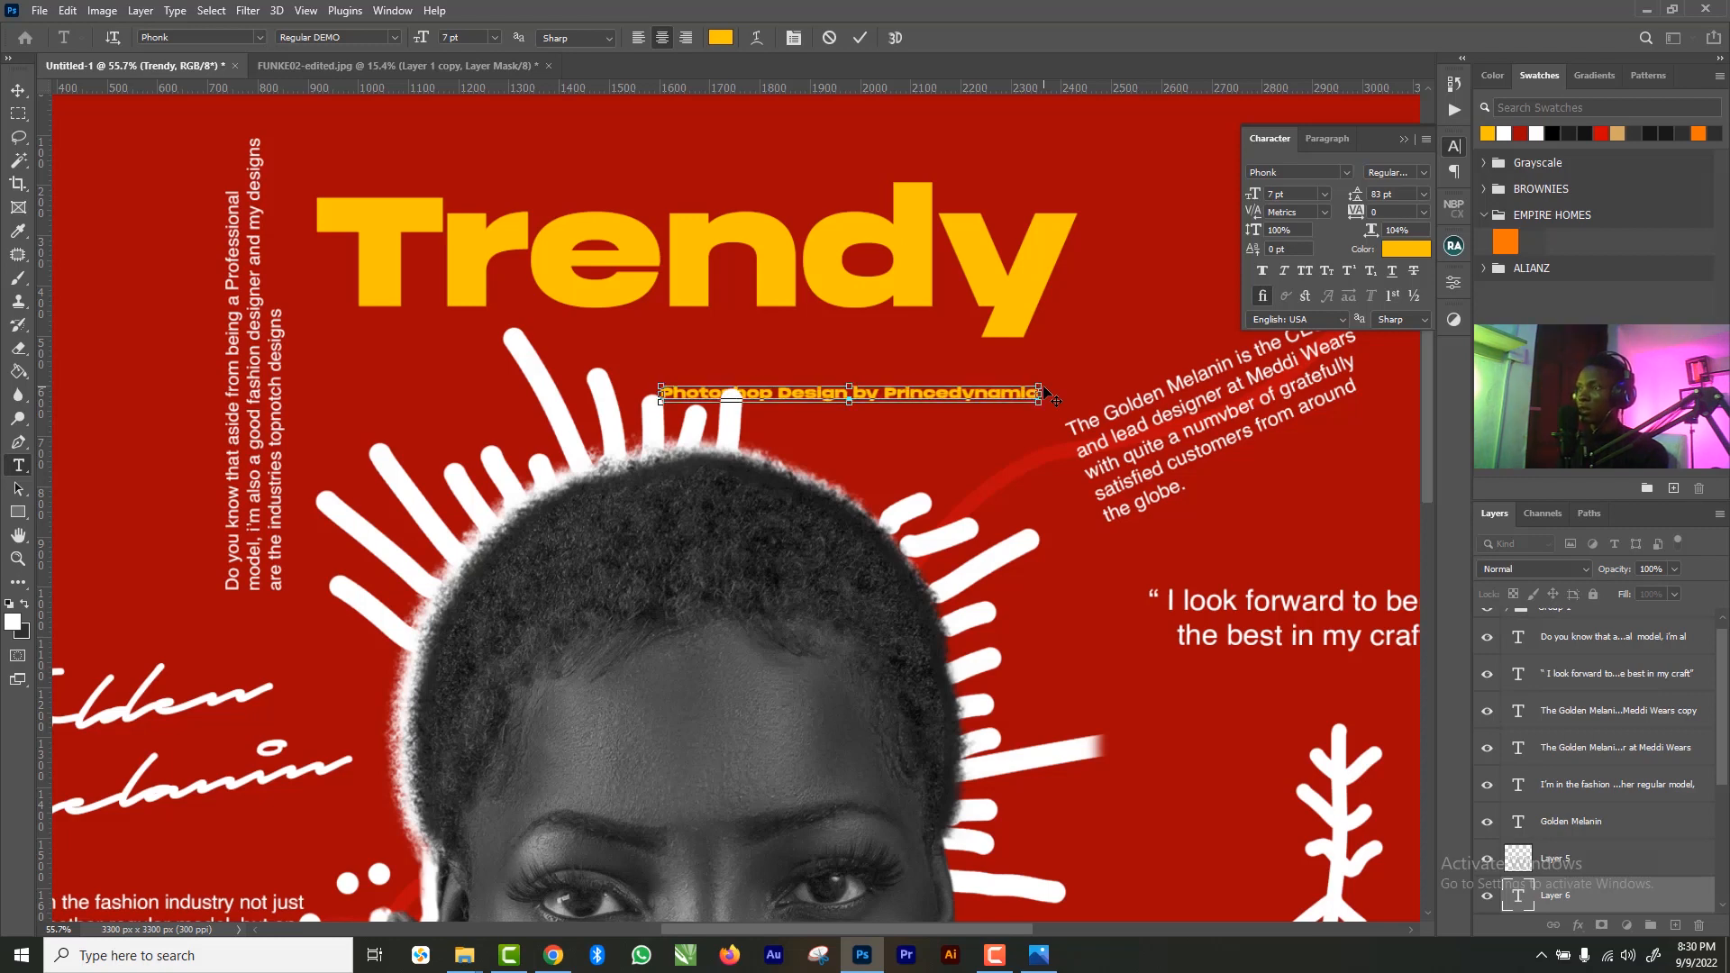
- Recolor the whole design credit line white (ffffff) and apply the text edit
{"action": "key", "text": "ctrl+a"}
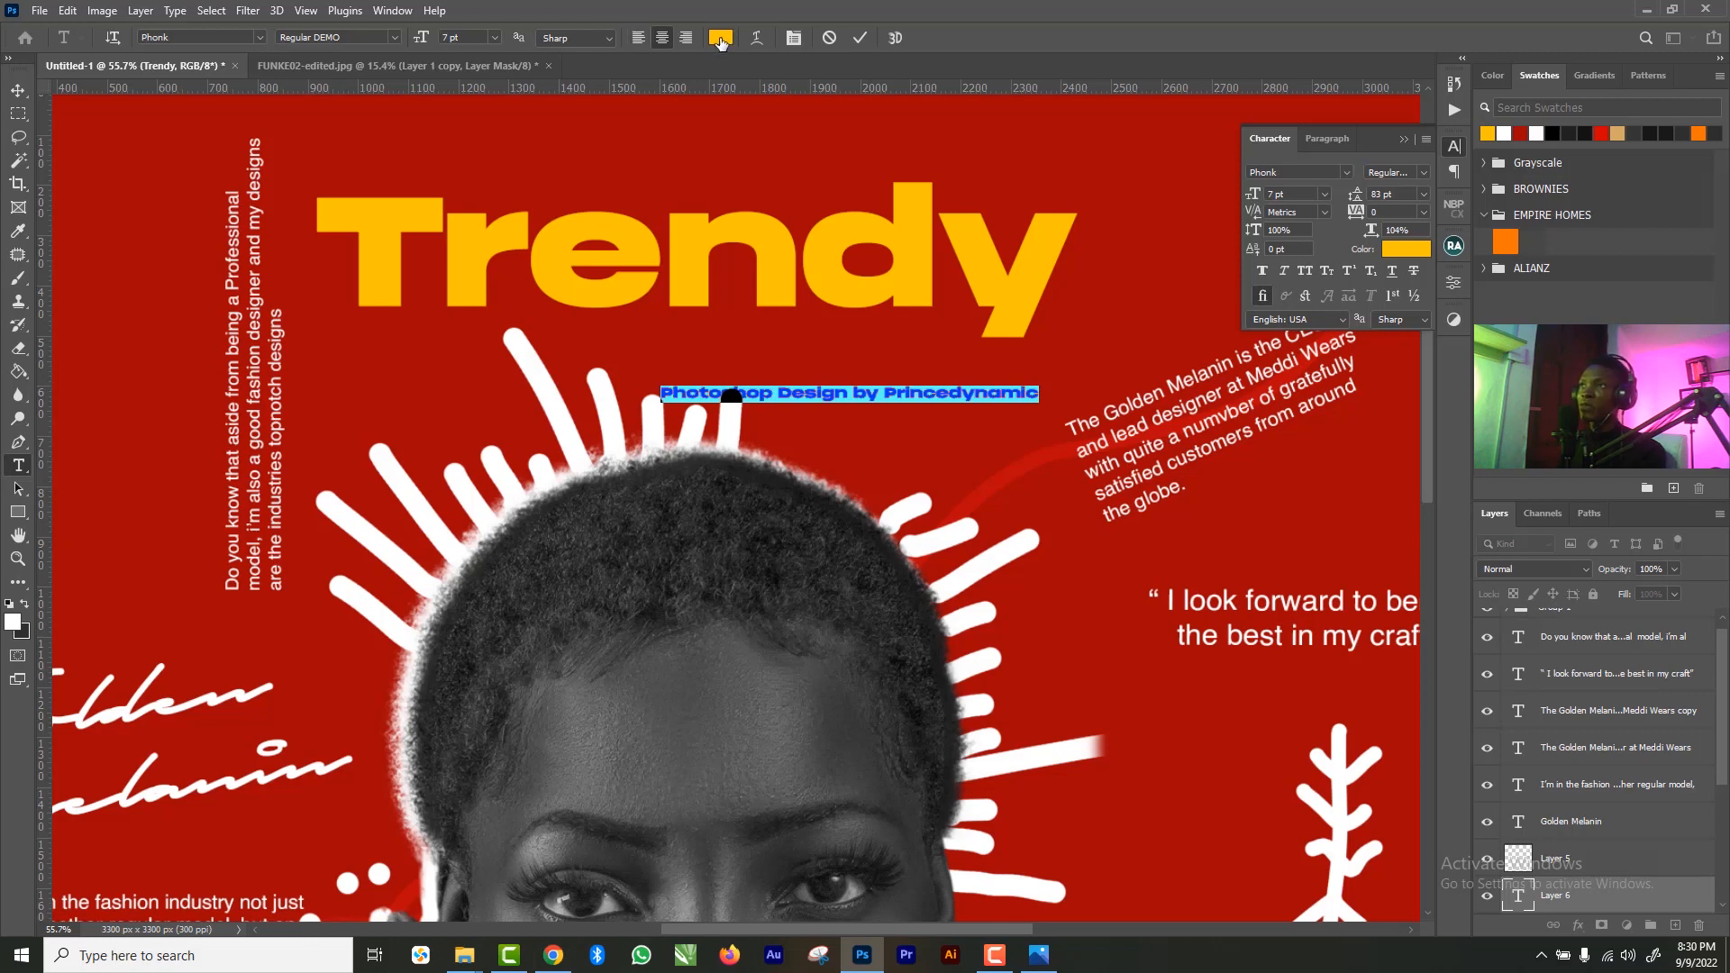
{"action": "left_click", "coordinate": [721, 37]}
{"action": "type", "text": "ffffff"}
{"action": "left_click", "coordinate": [1190, 326]}
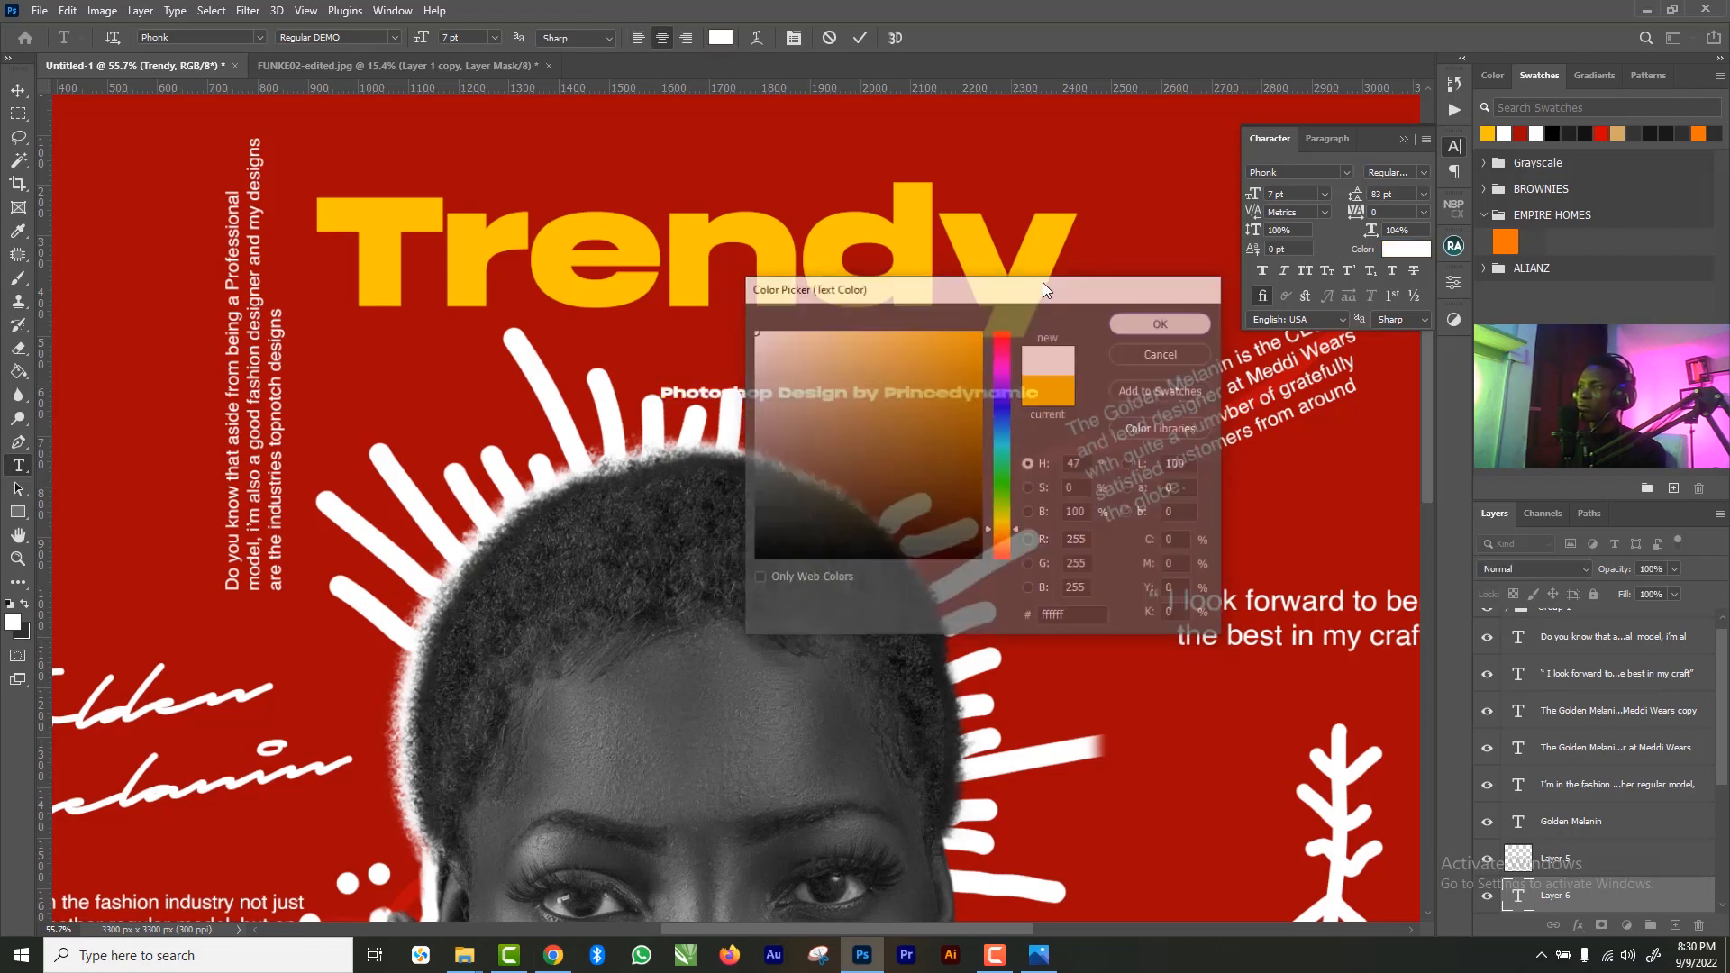
{"action": "left_click", "coordinate": [859, 37]}
- Move the white credit line up so it sits centered directly beneath the Trendy headline, and select it together with the headline
{"action": "key", "text": "v"}
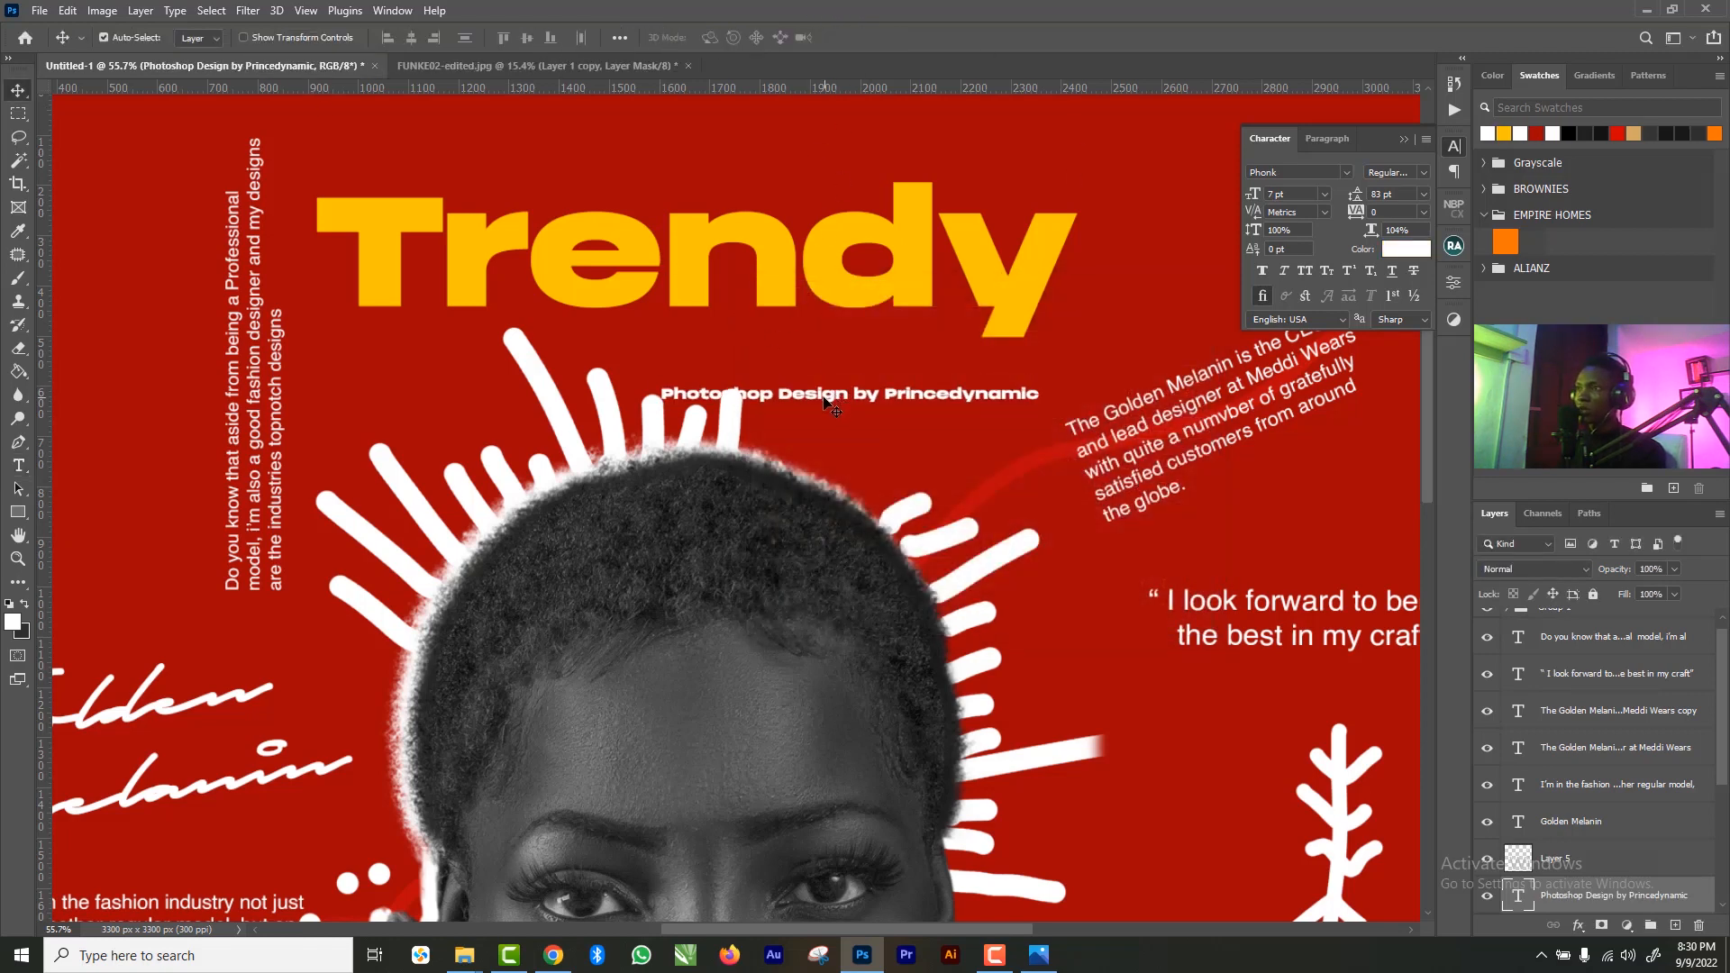
{"action": "left_click_drag", "start_coordinate": [831, 398], "coordinate": [752, 330]}
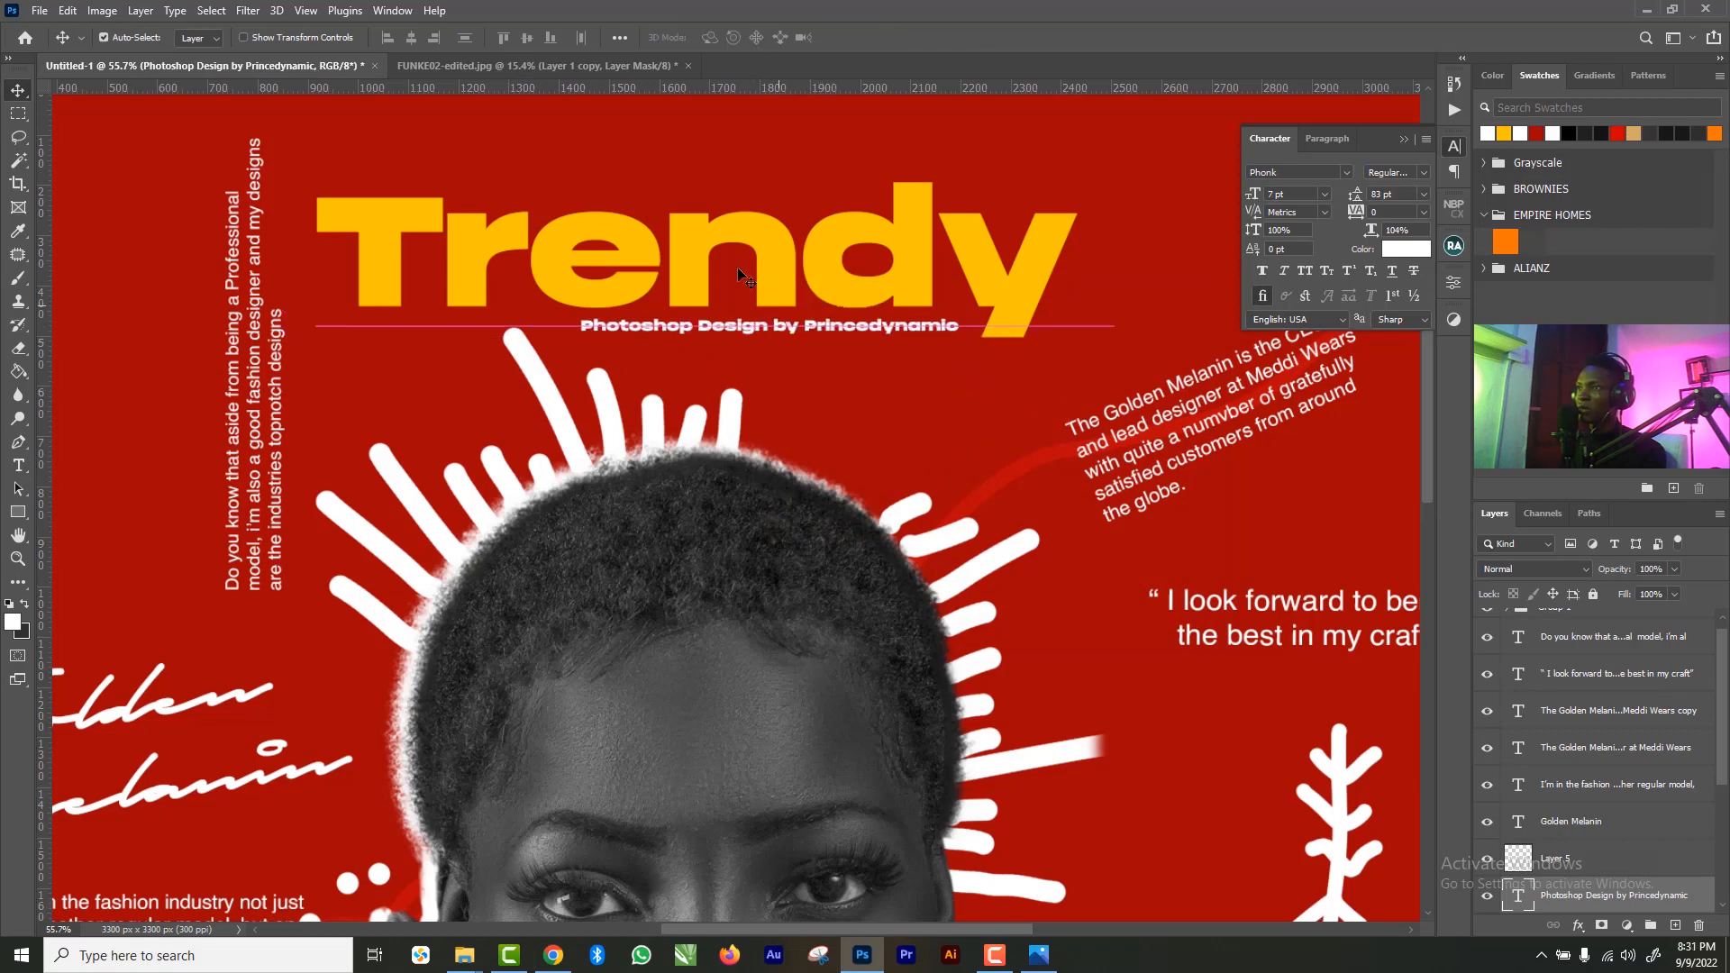
{"action": "left_click", "coordinate": [767, 271], "text": "shift"}
{"action": "key", "text": "z"}
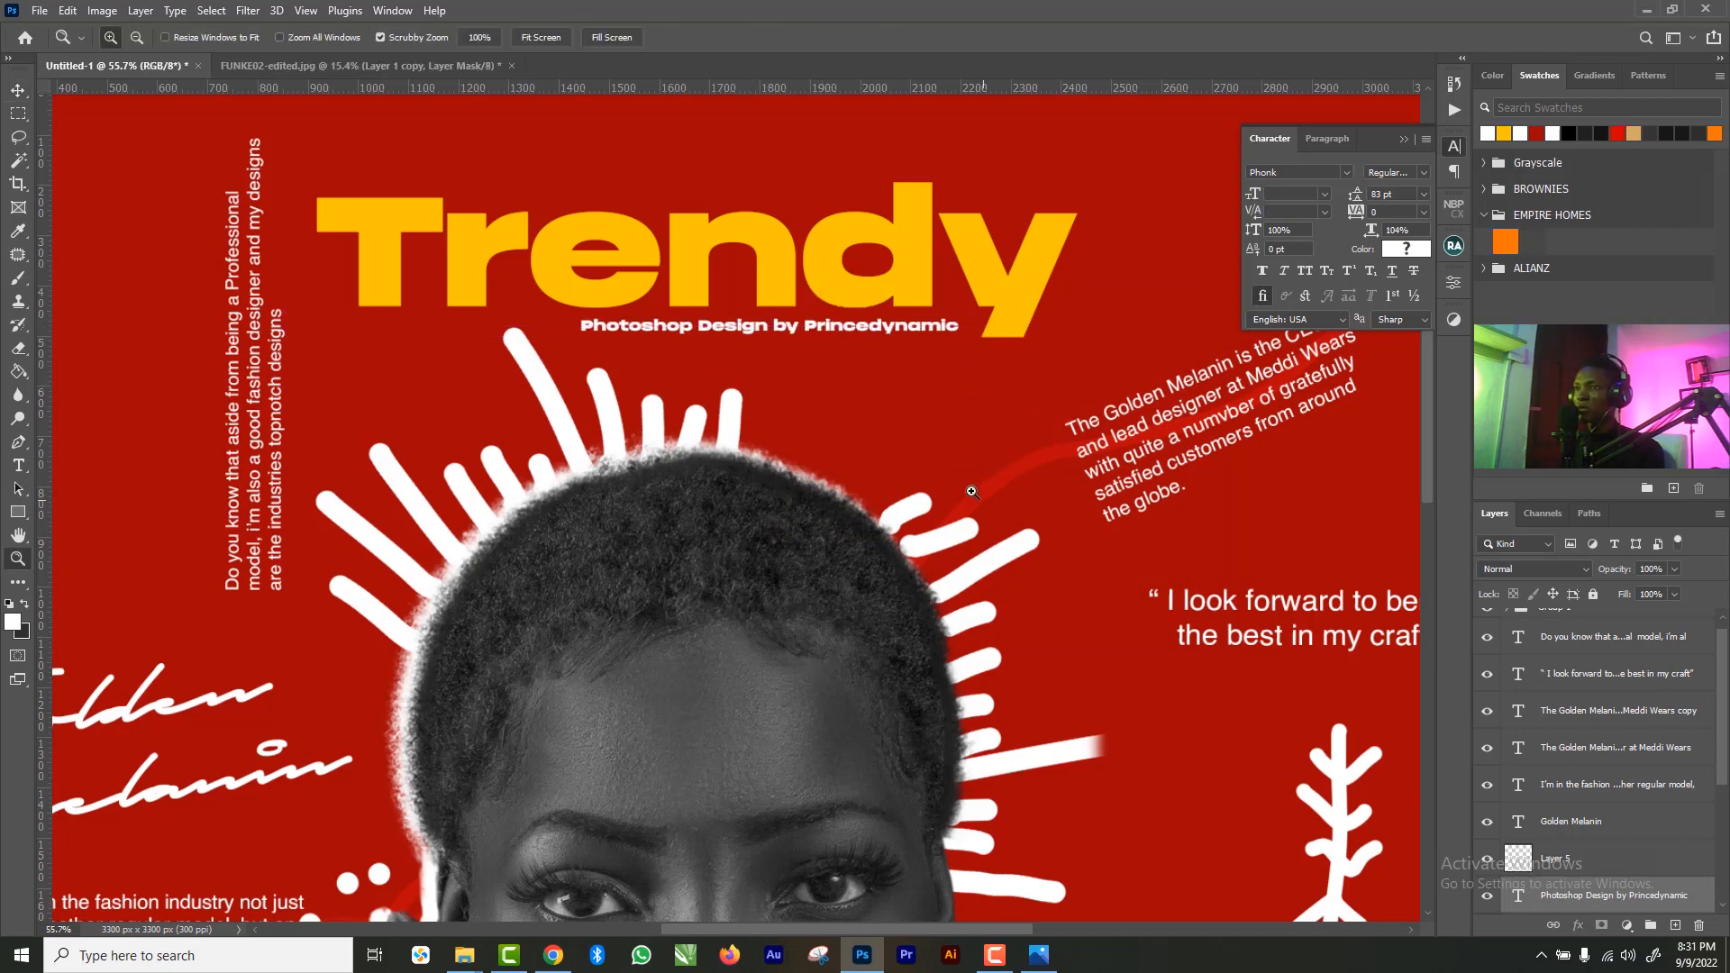
{"action": "left_click_drag", "start_coordinate": [969, 490], "coordinate": [870, 533]}
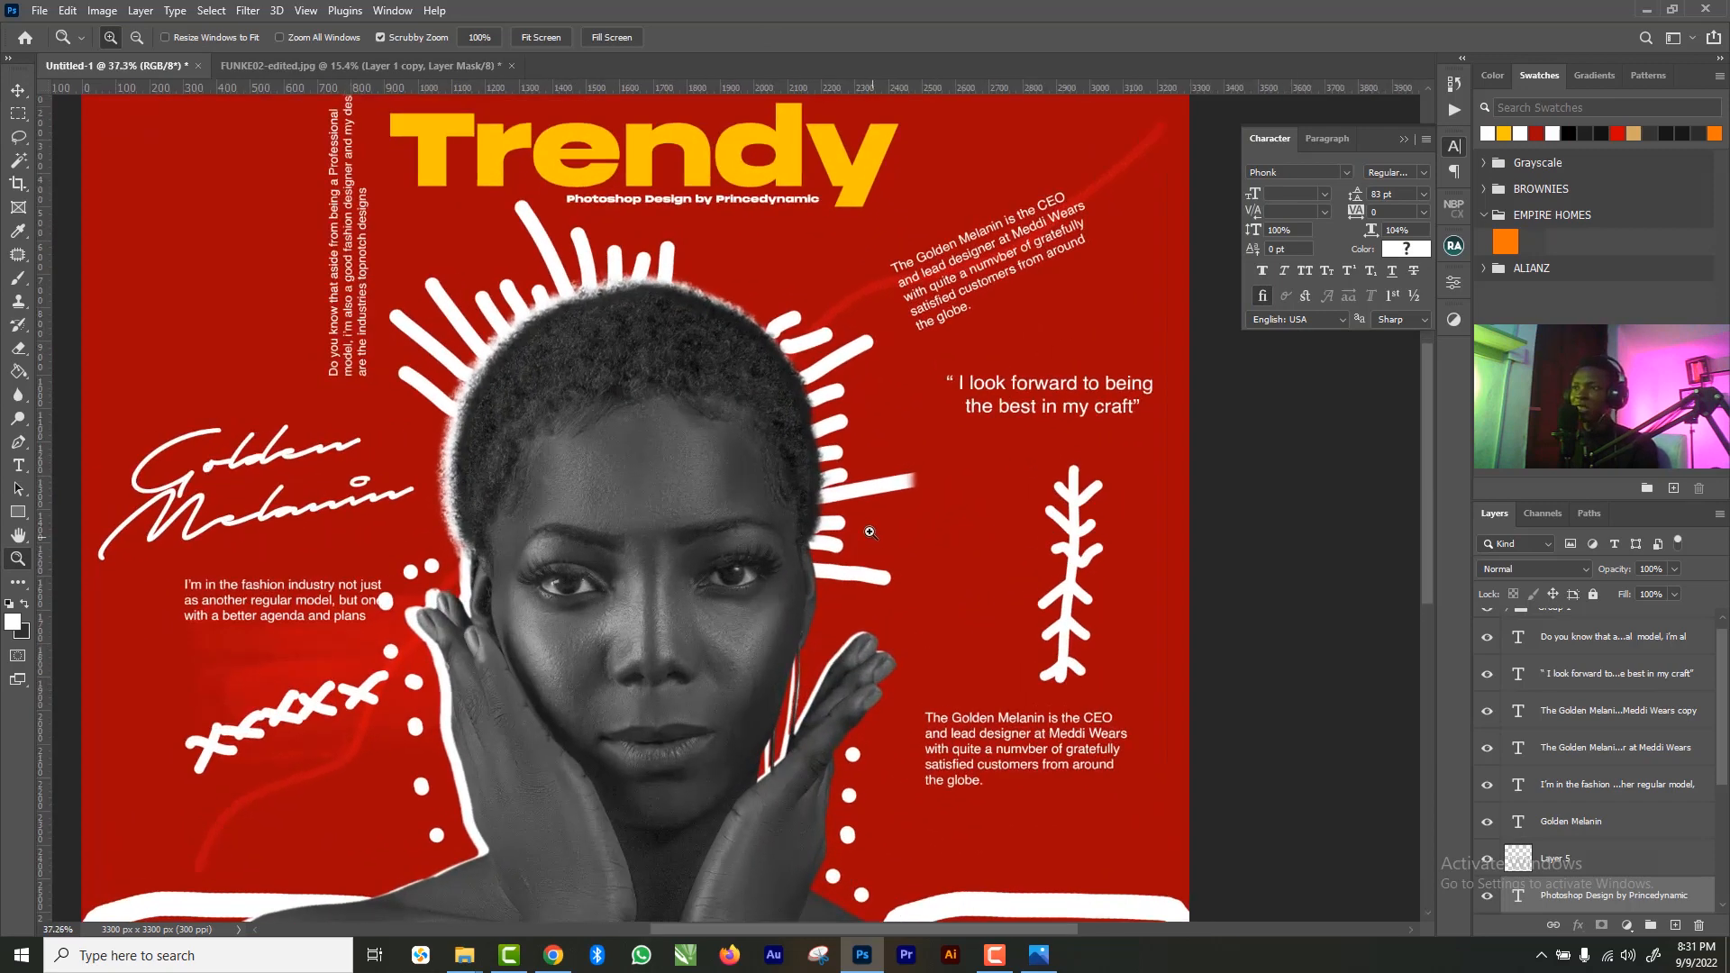
- On Layer 6 above the model, paint a white 15 px vertical line down the face's center from the forehead to the upper lip
{"action": "key", "text": "v"}
{"action": "left_click", "coordinate": [681, 489]}
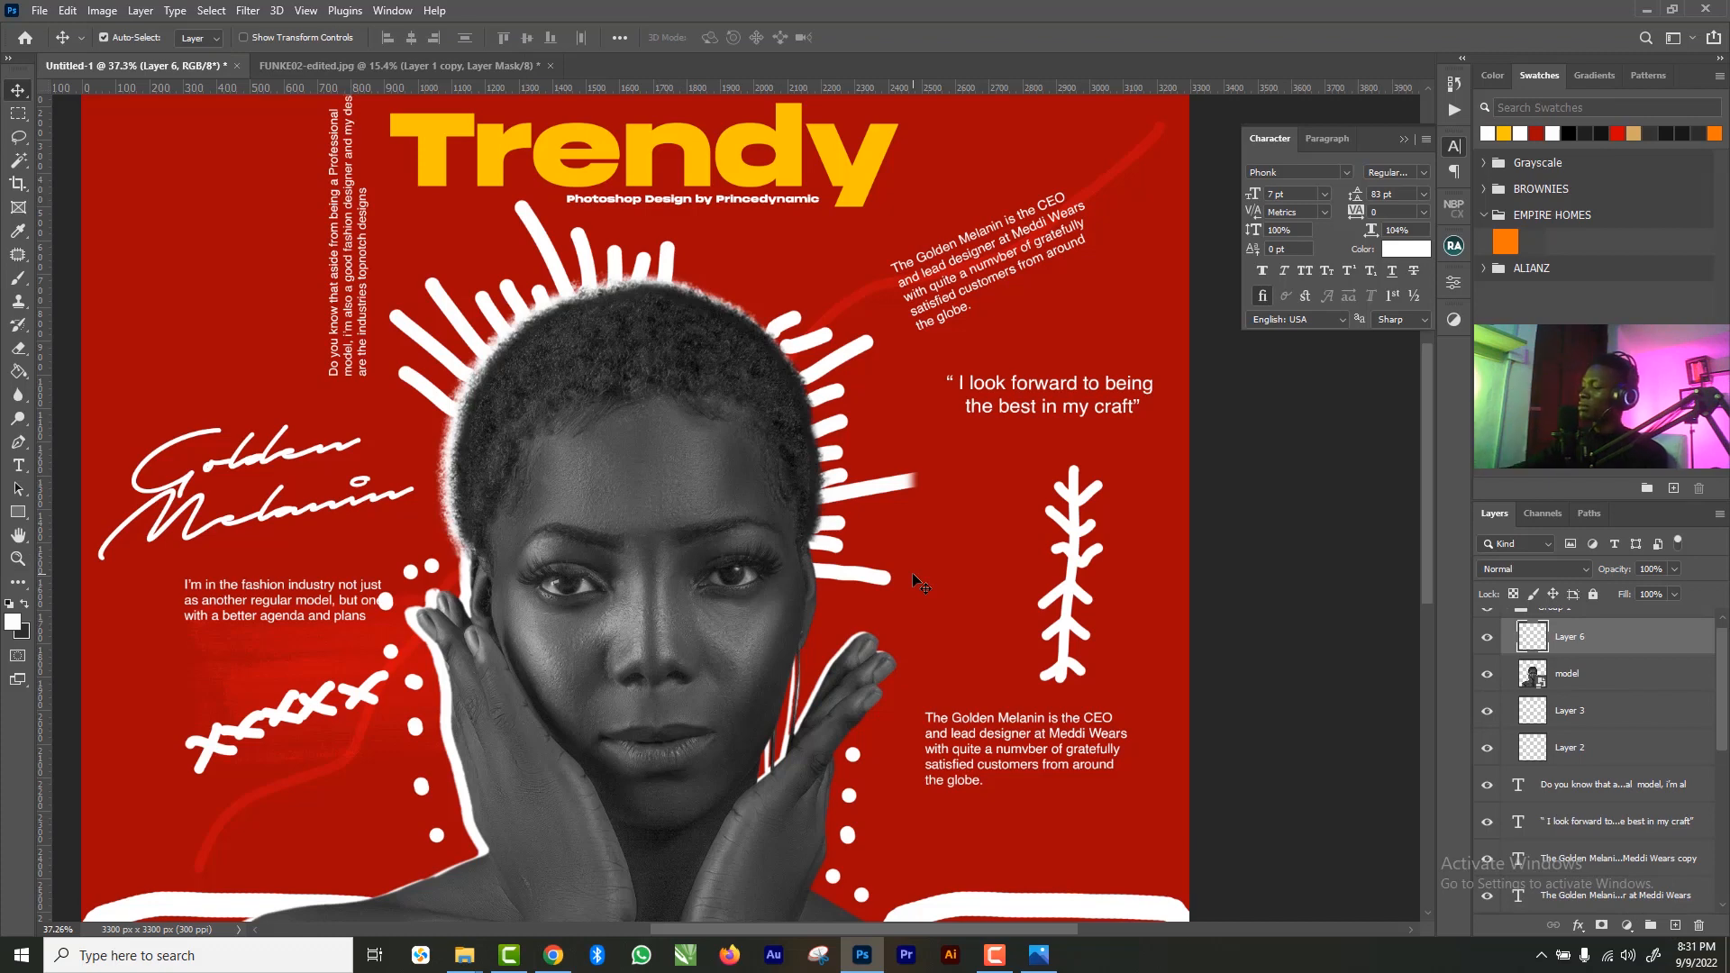
{"action": "key", "text": "b"}
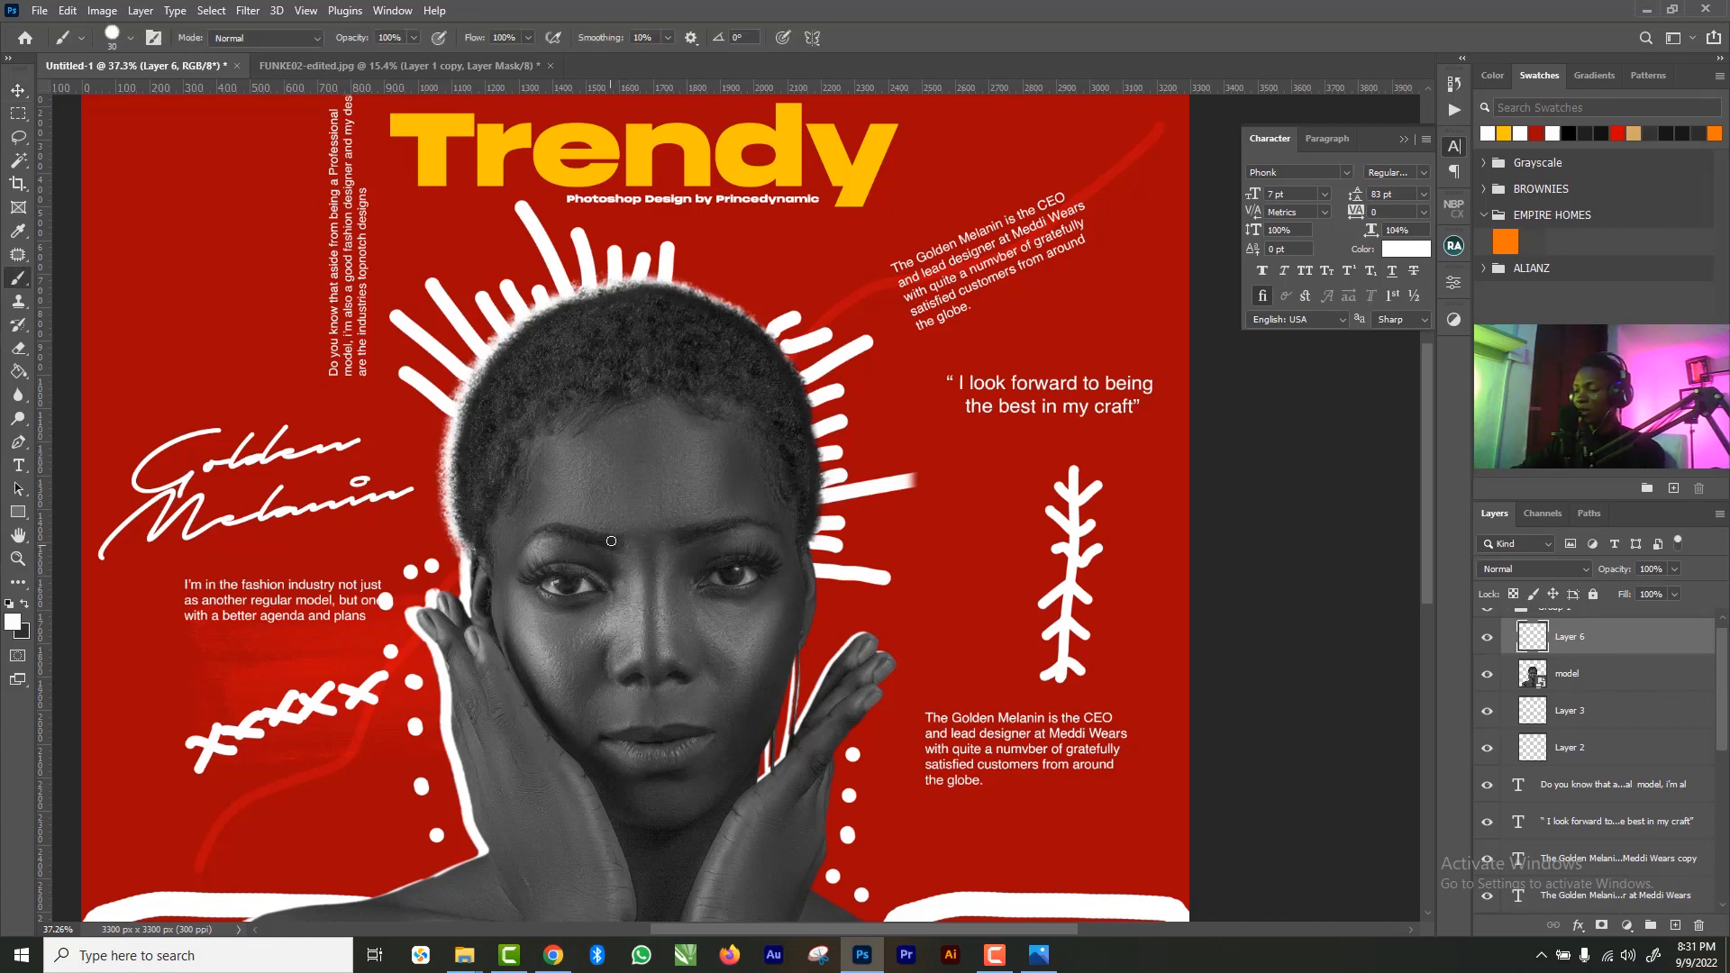
{"action": "key", "text": "ctrl+space"}
{"action": "mouse_move", "coordinate": [629, 545]}
{"action": "left_mouse_down"}
{"action": "mouse_move", "coordinate": [674, 545]}
{"action": "mouse_move", "coordinate": [746, 472]}
{"action": "mouse_move", "coordinate": [749, 486]}
{"action": "left_mouse_up"}
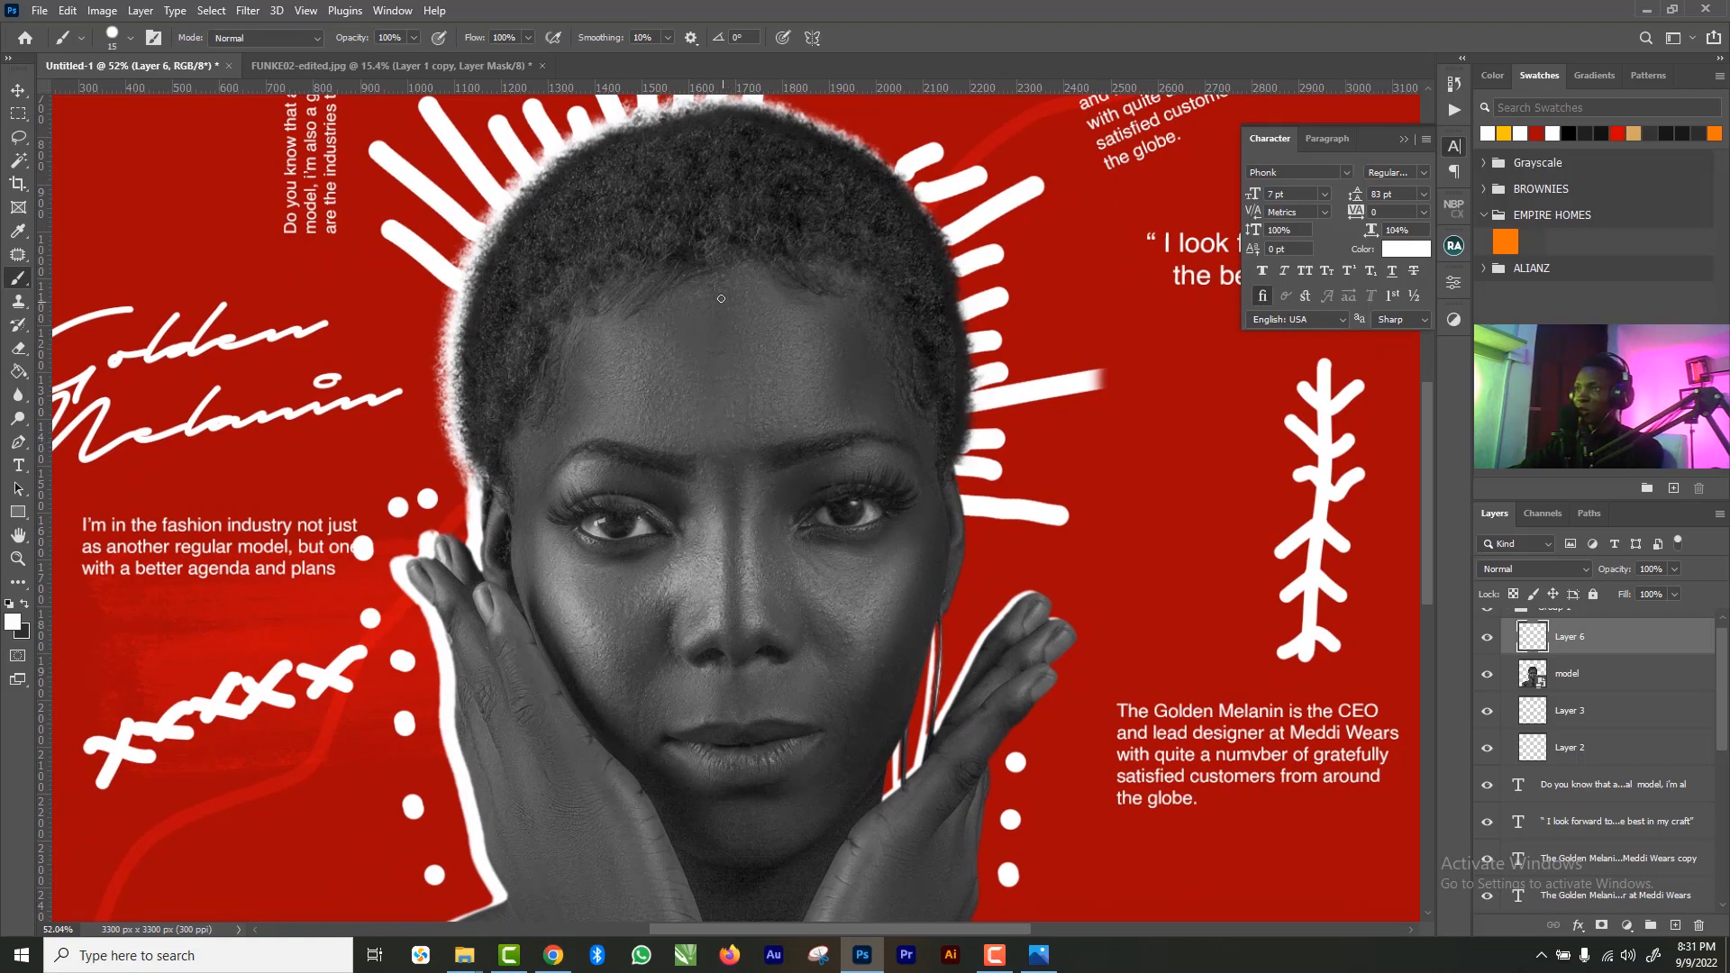
{"action": "left_click_drag", "start_coordinate": [726, 283], "coordinate": [732, 685]}
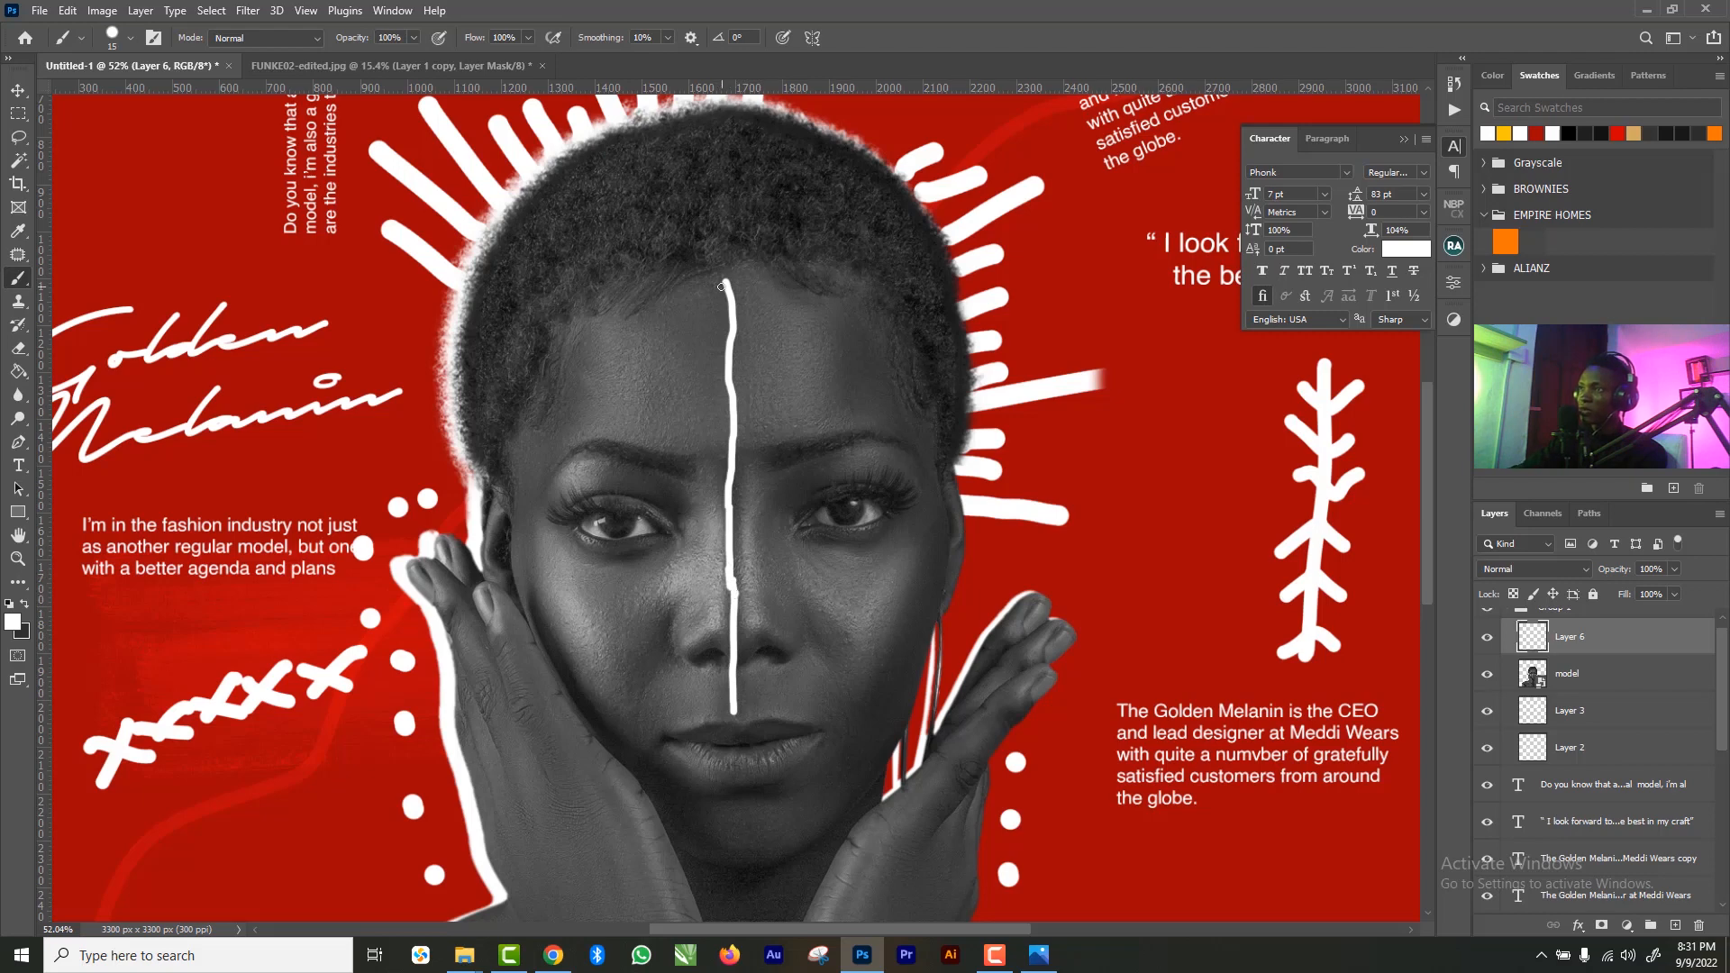
{"action": "mouse_move", "coordinate": [718, 284]}
{"action": "left_mouse_down"}
{"action": "mouse_move", "coordinate": [553, 363]}
{"action": "mouse_move", "coordinate": [517, 419]}
{"action": "mouse_move", "coordinate": [511, 532]}
{"action": "mouse_move", "coordinate": [588, 584]}
{"action": "mouse_move", "coordinate": [723, 552]}
{"action": "left_mouse_up"}
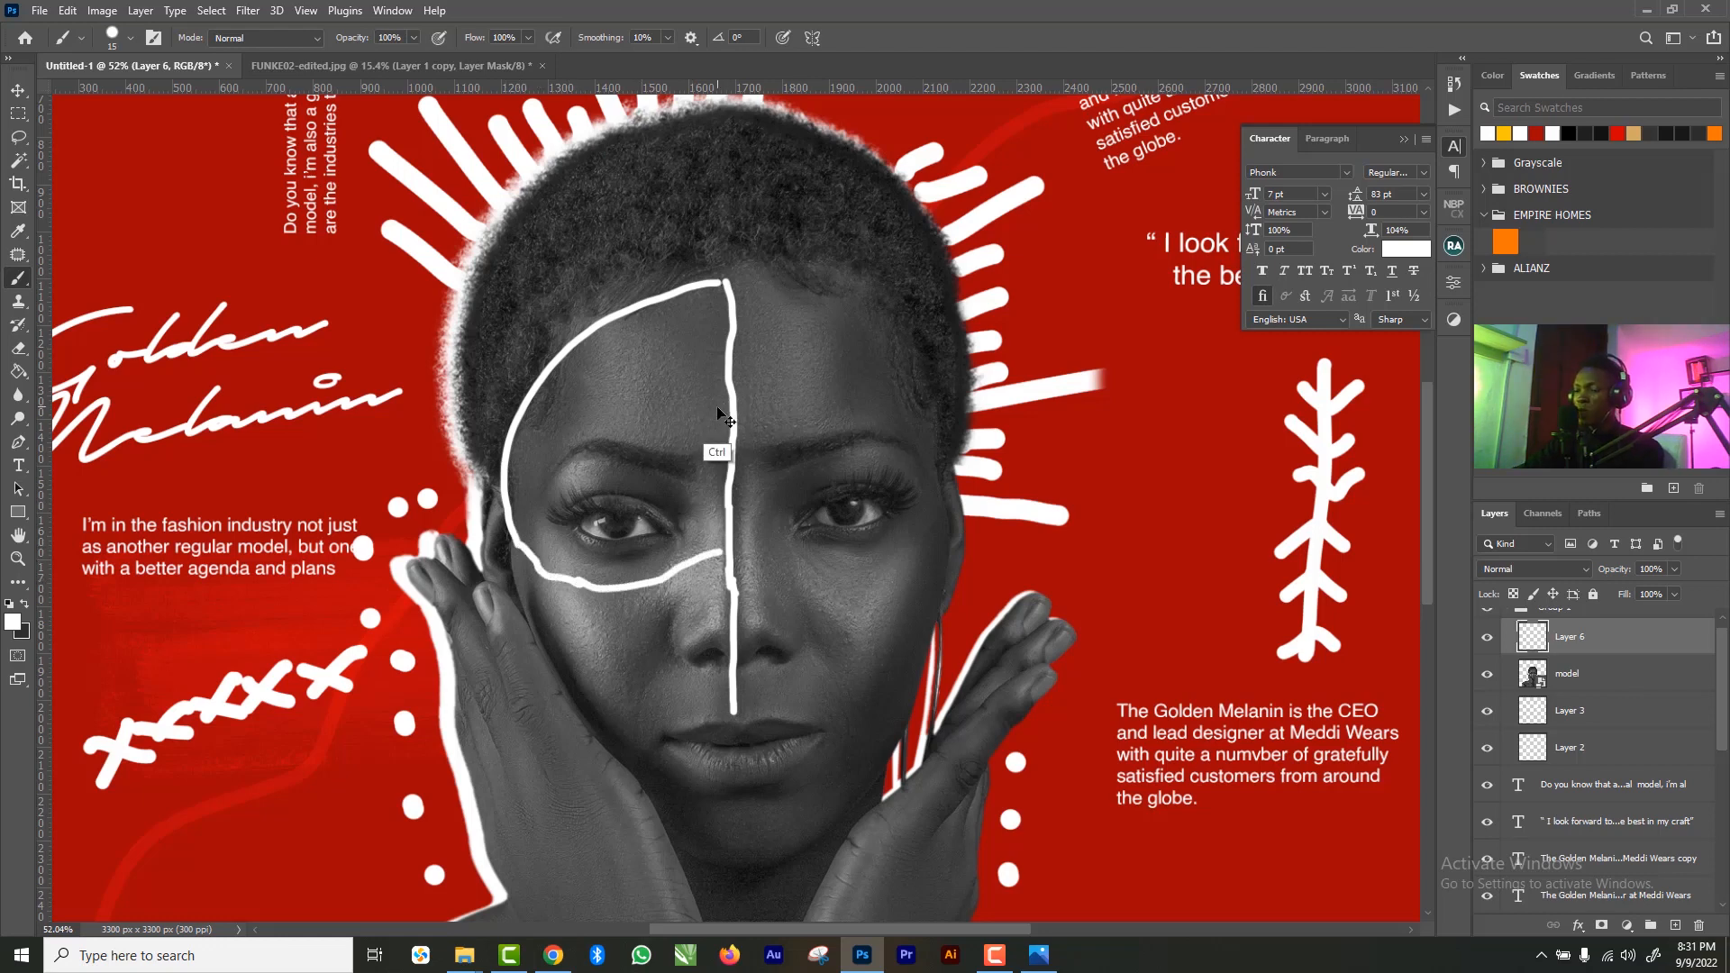
{"action": "key", "text": "ctrl+z"}
{"action": "key", "text": "ctrl+z"}
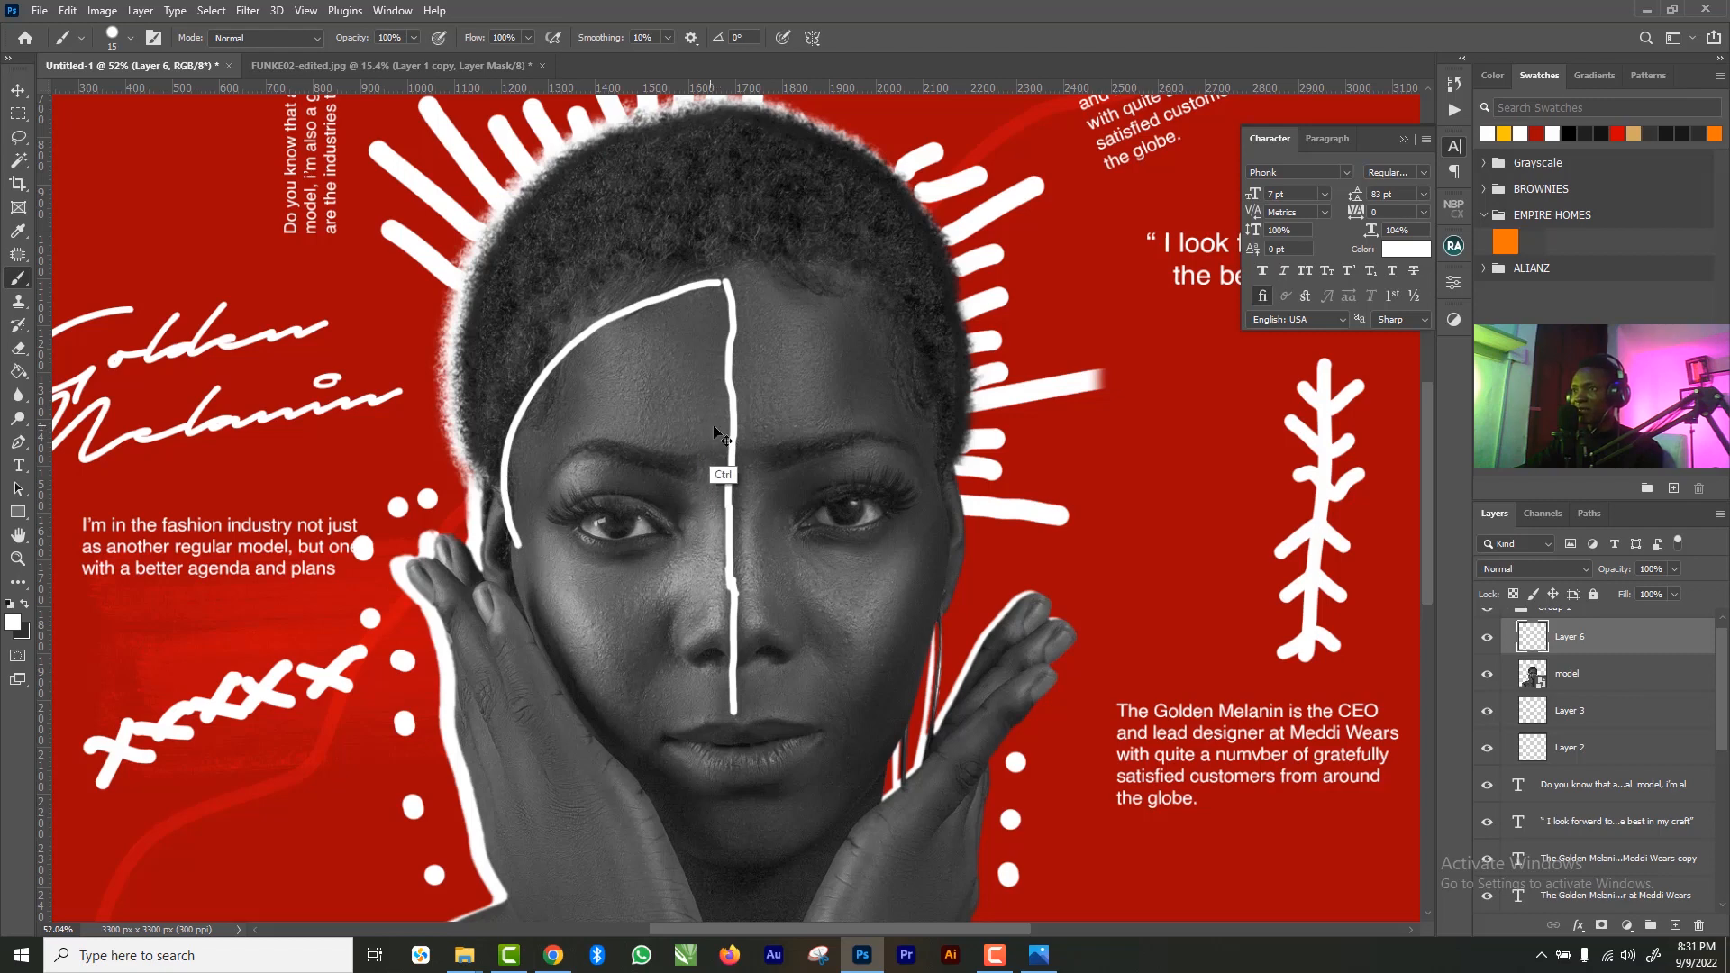
{"action": "key", "text": "ctrl+z"}
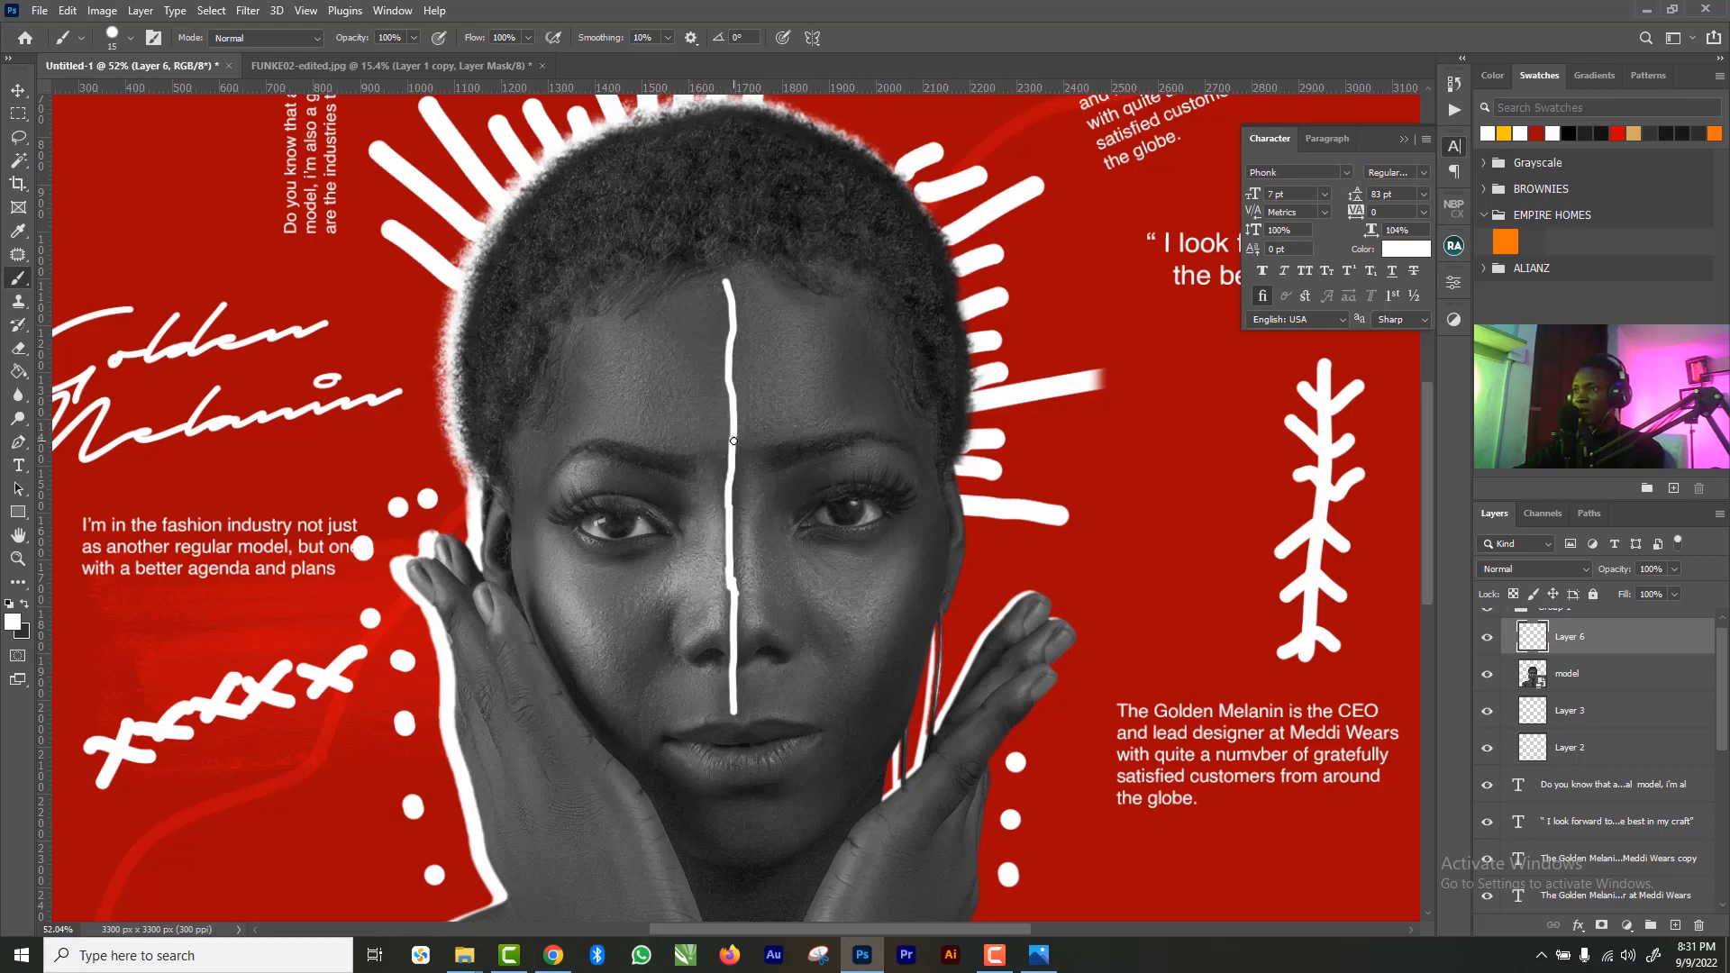
- Paint a white loop around the eye on the image's left side, with short lash-like strokes along its lower and upper edges
{"action": "mouse_move", "coordinate": [733, 441]}
{"action": "left_mouse_down"}
{"action": "mouse_move", "coordinate": [665, 402]}
{"action": "mouse_move", "coordinate": [608, 405]}
{"action": "mouse_move", "coordinate": [550, 431]}
{"action": "mouse_move", "coordinate": [526, 479]}
{"action": "mouse_move", "coordinate": [538, 556]}
{"action": "mouse_move", "coordinate": [581, 586]}
{"action": "mouse_move", "coordinate": [656, 580]}
{"action": "mouse_move", "coordinate": [727, 518]}
{"action": "left_mouse_up"}
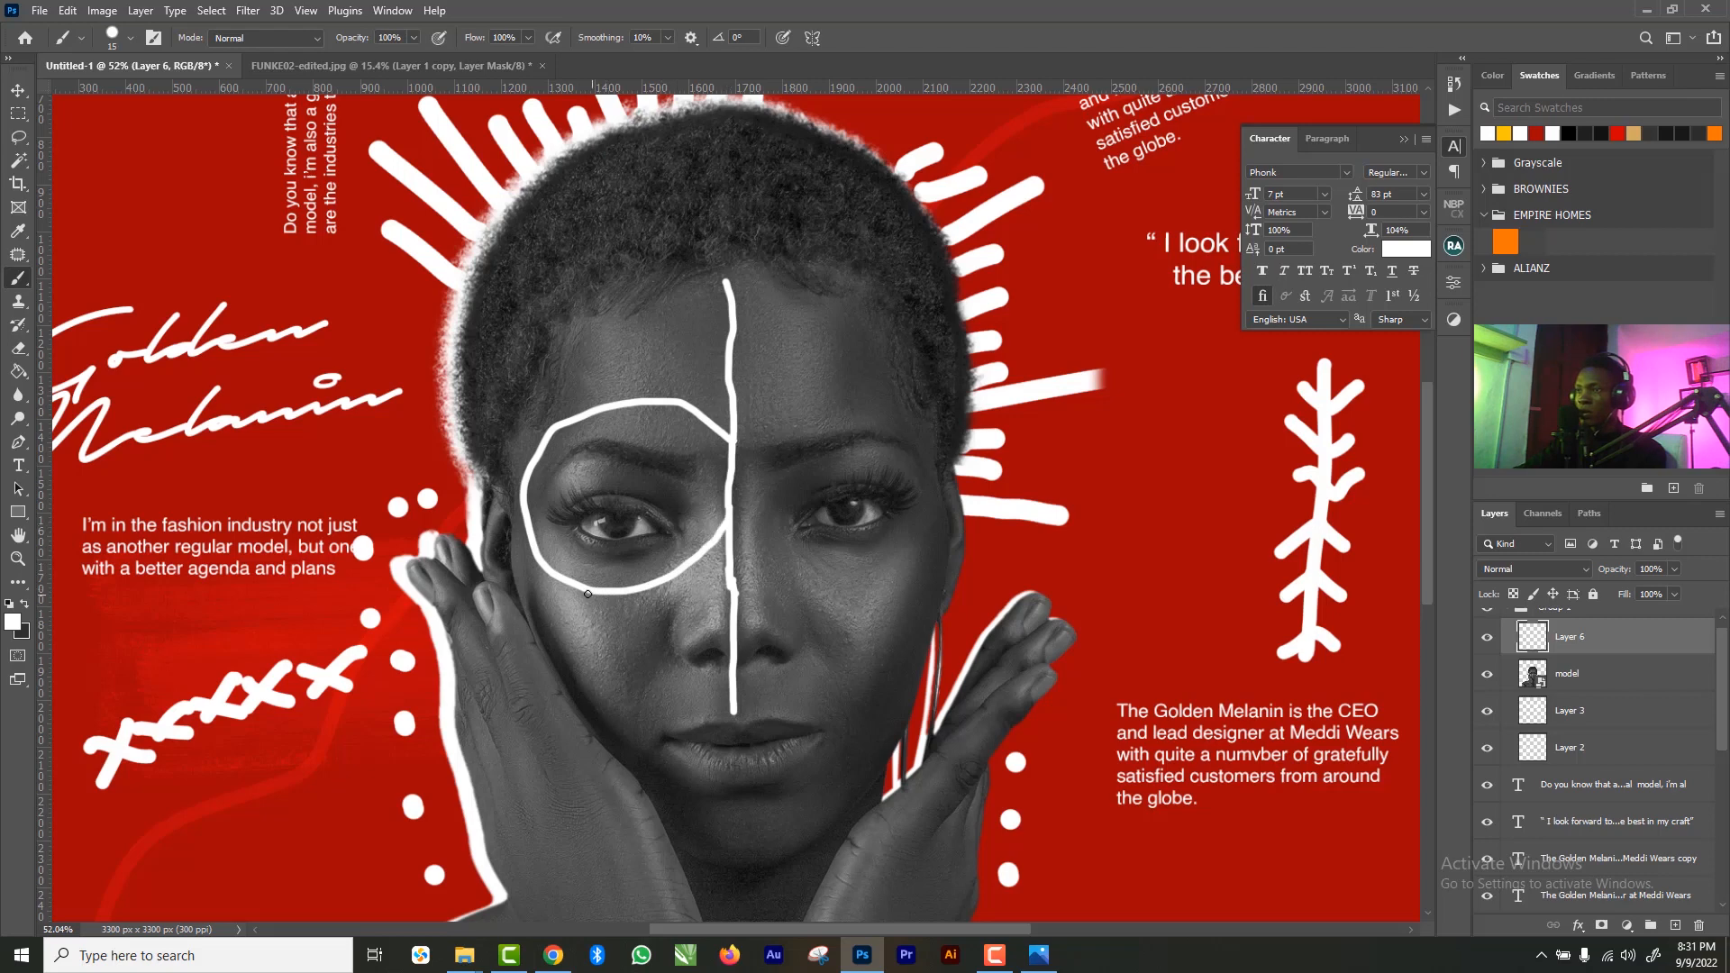
{"action": "mouse_move", "coordinate": [548, 574]}
{"action": "left_mouse_down"}
{"action": "mouse_move", "coordinate": [553, 617]}
{"action": "mouse_move", "coordinate": [572, 590]}
{"action": "mouse_move", "coordinate": [610, 627]}
{"action": "left_mouse_up"}
{"action": "mouse_move", "coordinate": [634, 590]}
{"action": "left_mouse_down"}
{"action": "mouse_move", "coordinate": [642, 618]}
{"action": "mouse_move", "coordinate": [694, 595]}
{"action": "left_mouse_up"}
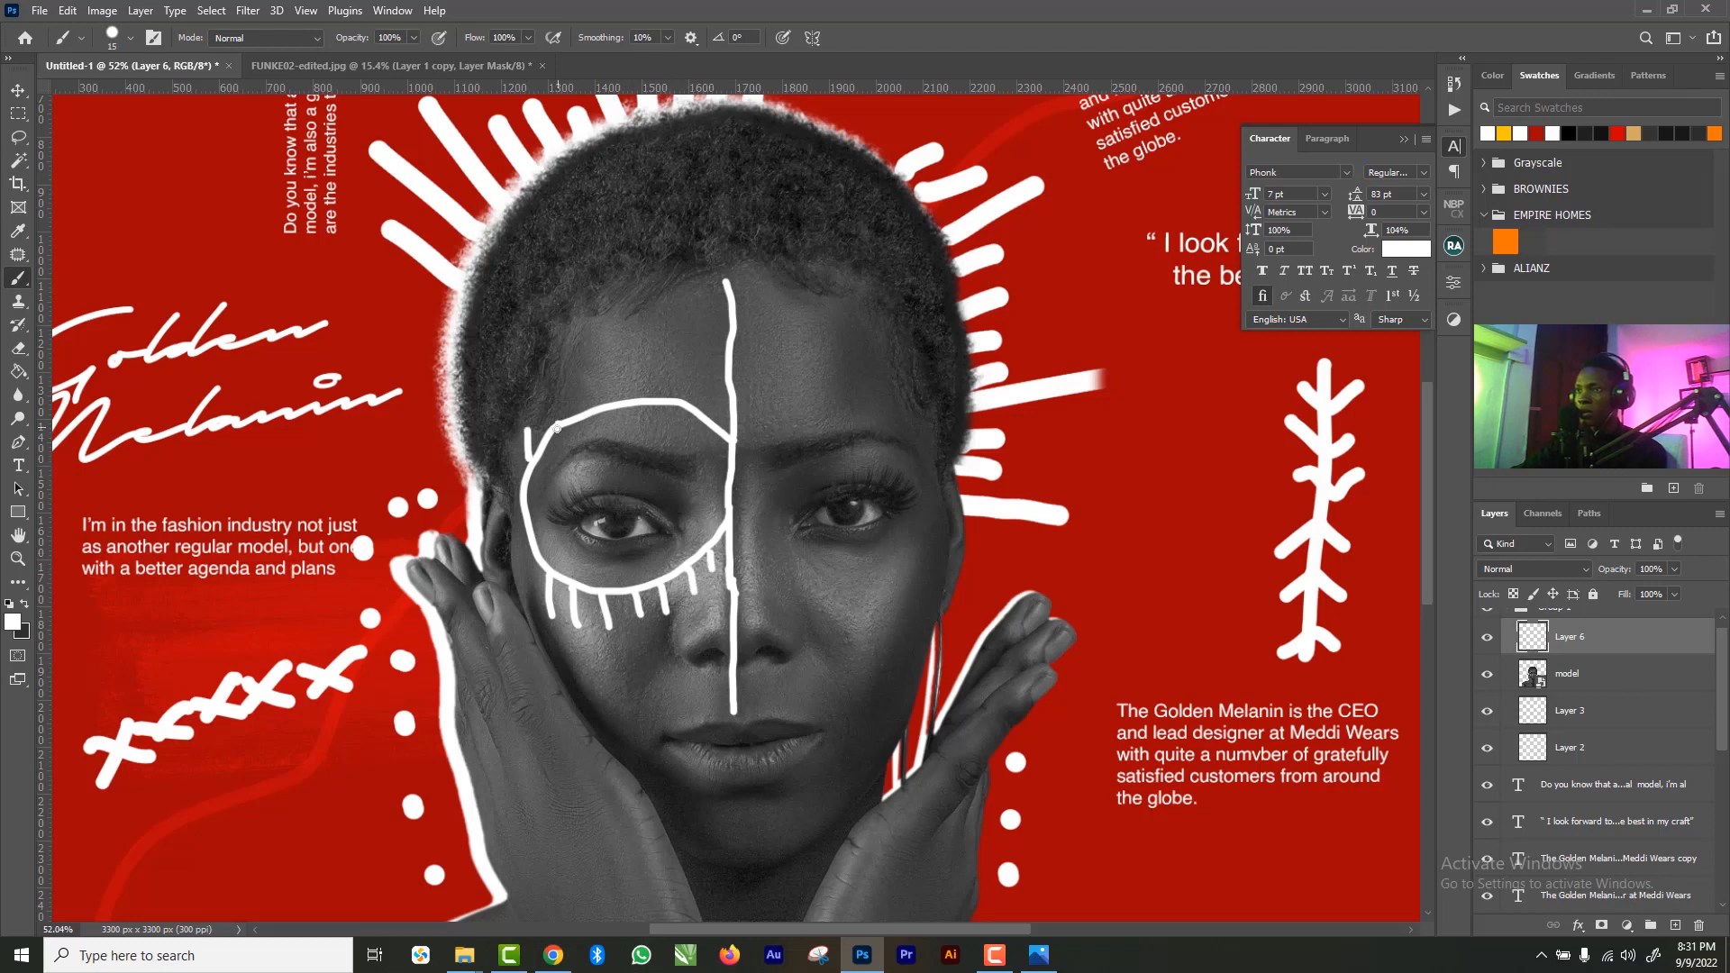
{"action": "left_click_drag", "start_coordinate": [556, 425], "coordinate": [553, 400]}
{"action": "mouse_move", "coordinate": [584, 416]}
{"action": "left_mouse_down"}
{"action": "mouse_move", "coordinate": [581, 390]}
{"action": "mouse_move", "coordinate": [650, 373]}
{"action": "left_mouse_up"}
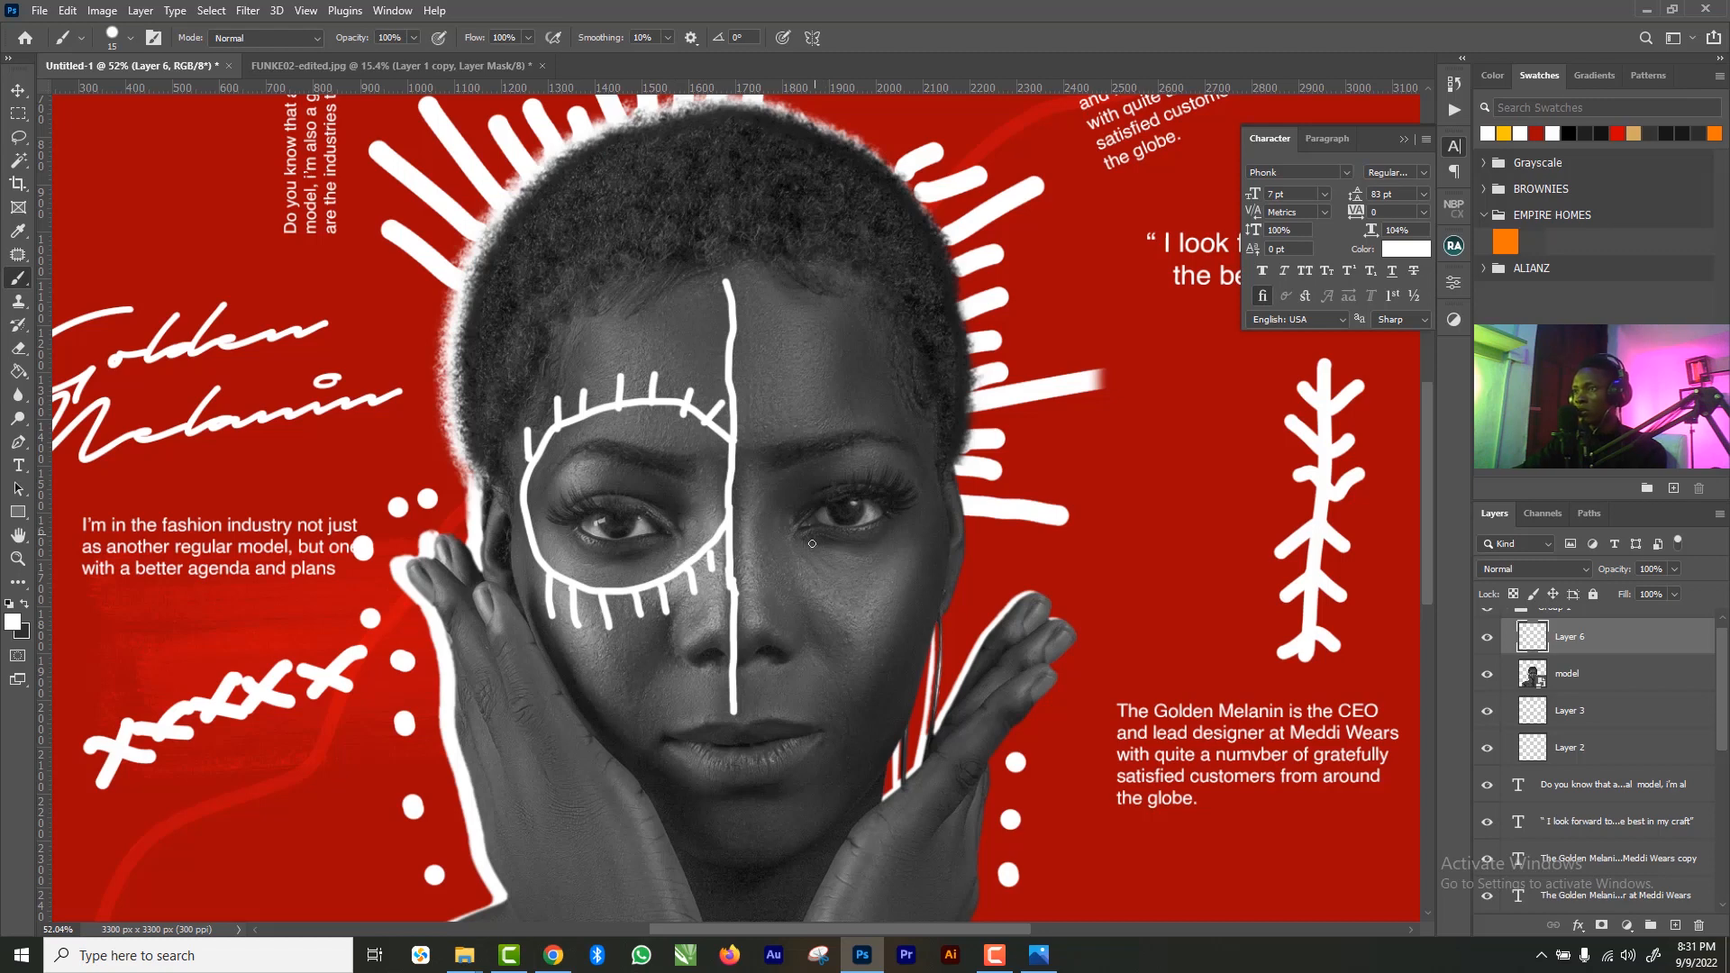
- Paint slanted white strokes off the center line beside the nose, and a vertical row of small dots on the chin
{"action": "mouse_move", "coordinate": [734, 524]}
{"action": "left_mouse_down"}
{"action": "mouse_move", "coordinate": [784, 561]}
{"action": "mouse_move", "coordinate": [777, 608]}
{"action": "left_mouse_up"}
{"action": "mouse_move", "coordinate": [739, 501]}
{"action": "left_mouse_down"}
{"action": "mouse_move", "coordinate": [778, 531]}
{"action": "mouse_move", "coordinate": [777, 475]}
{"action": "left_mouse_up"}
{"action": "left_click_drag", "start_coordinate": [742, 600], "coordinate": [777, 632]}
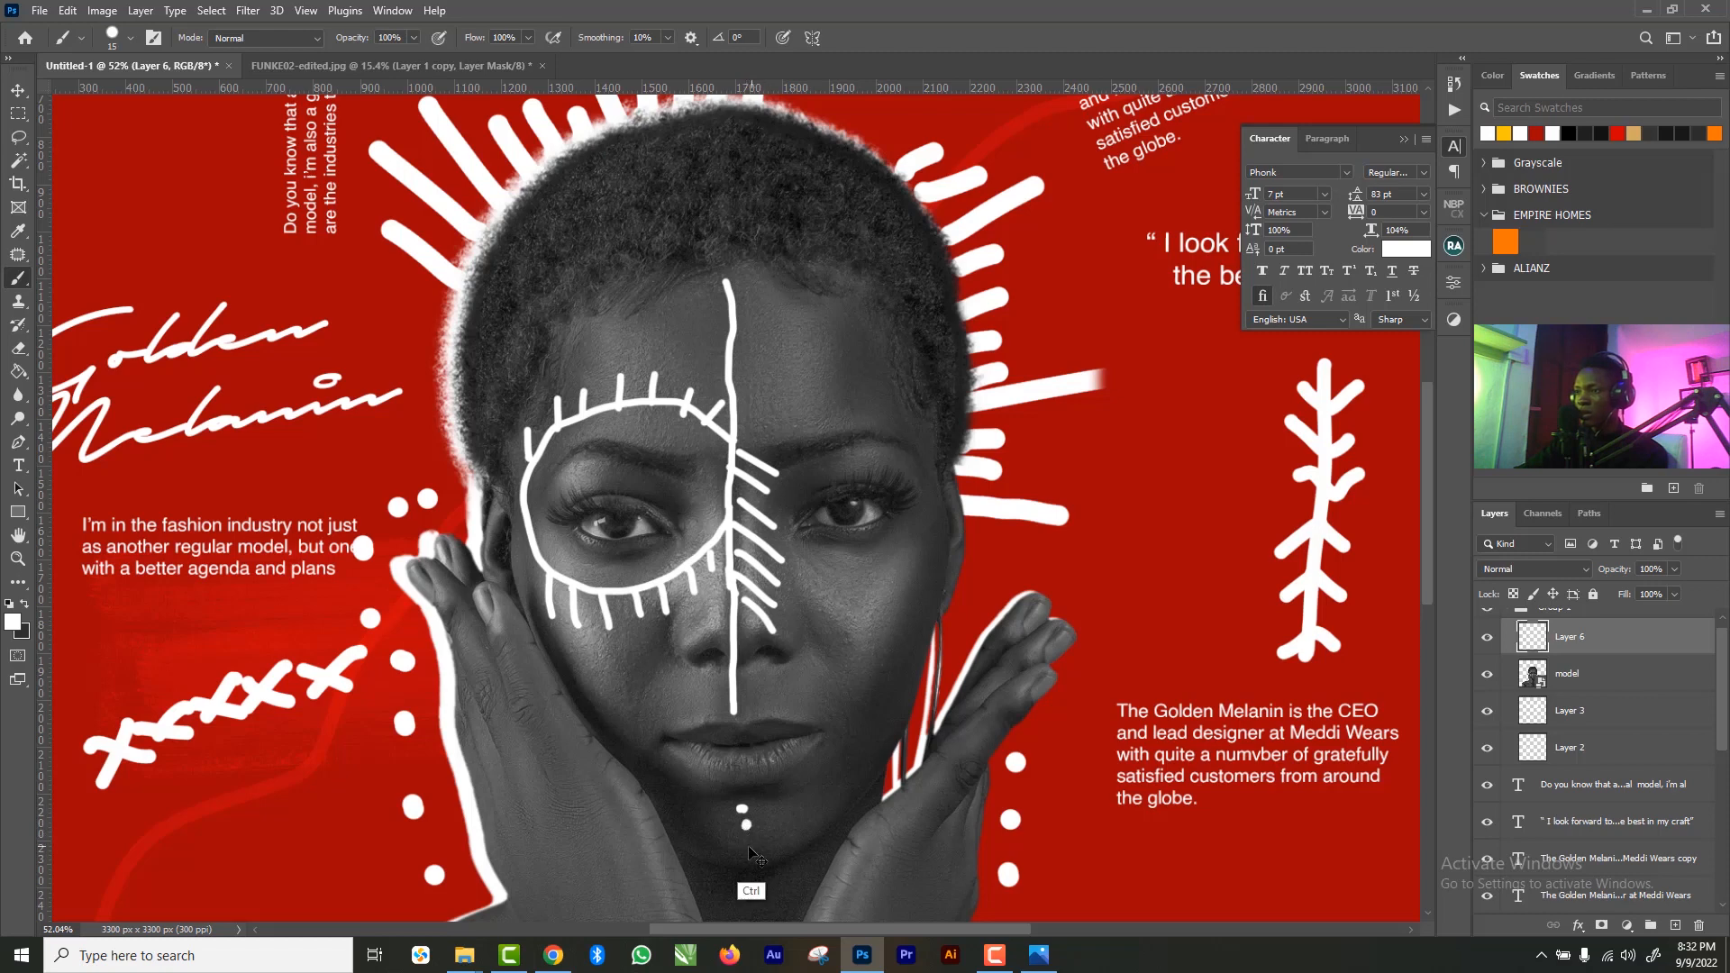
{"action": "key", "text": "ctrl+z"}
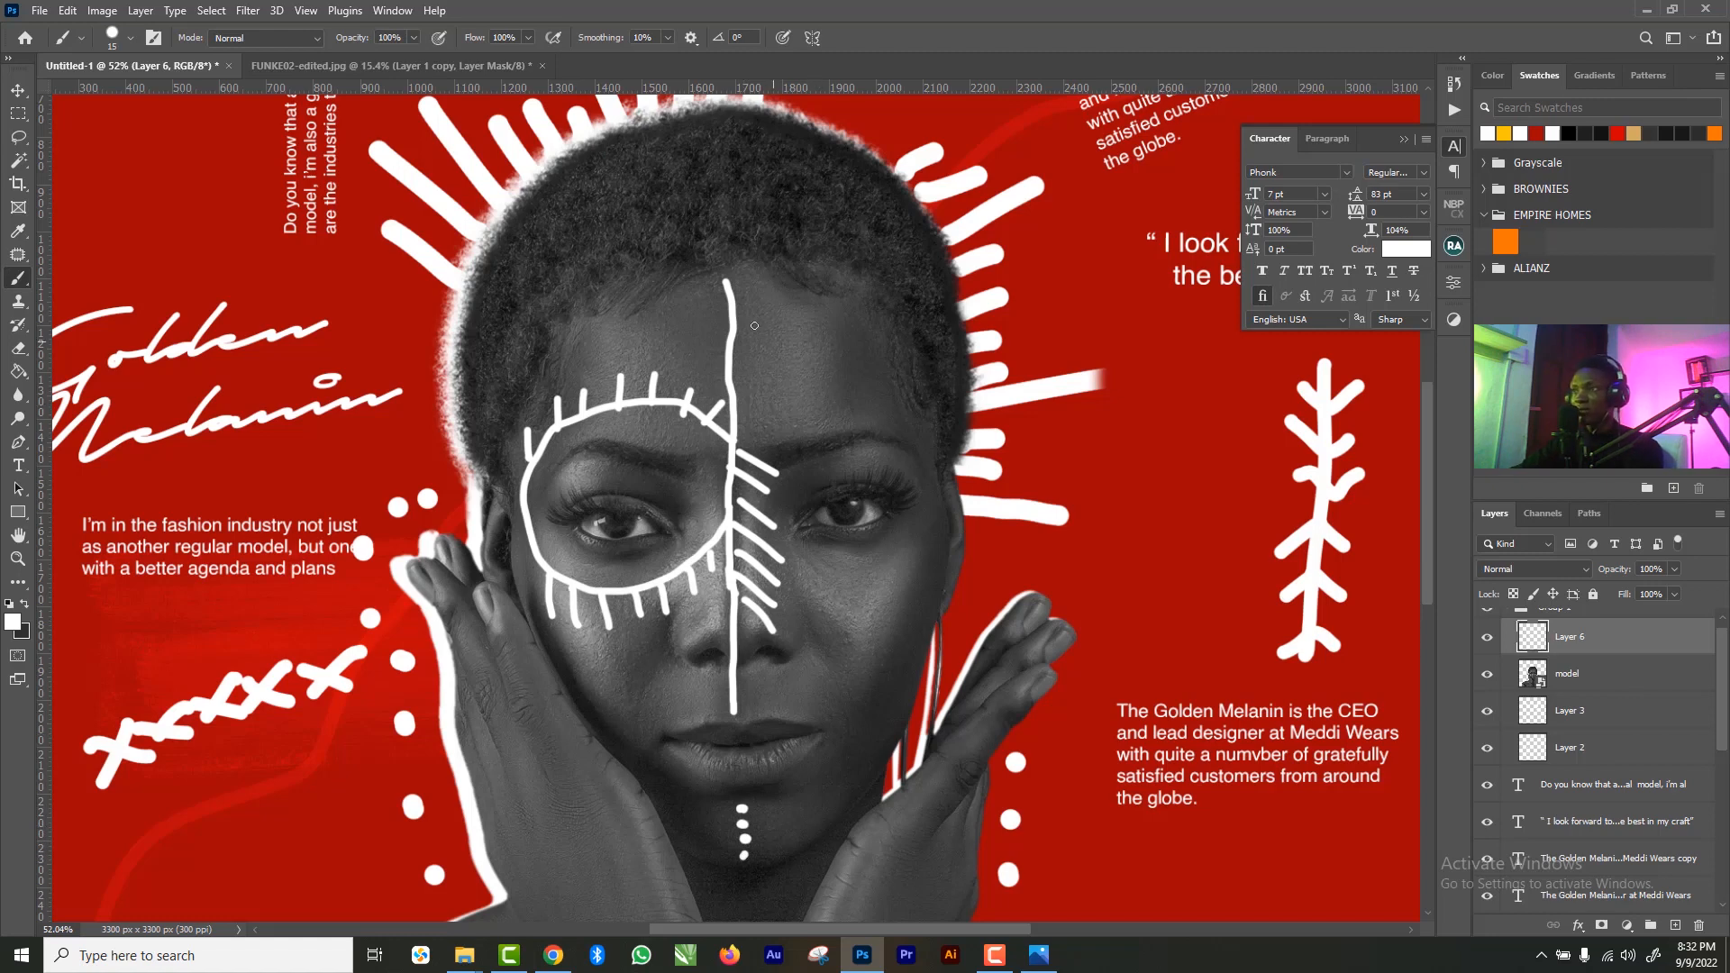
- Paint a stack of slightly curved horizontal white strokes from the center line across the forehead, redoing the first one
{"action": "left_click_drag", "start_coordinate": [738, 318], "coordinate": [867, 321]}
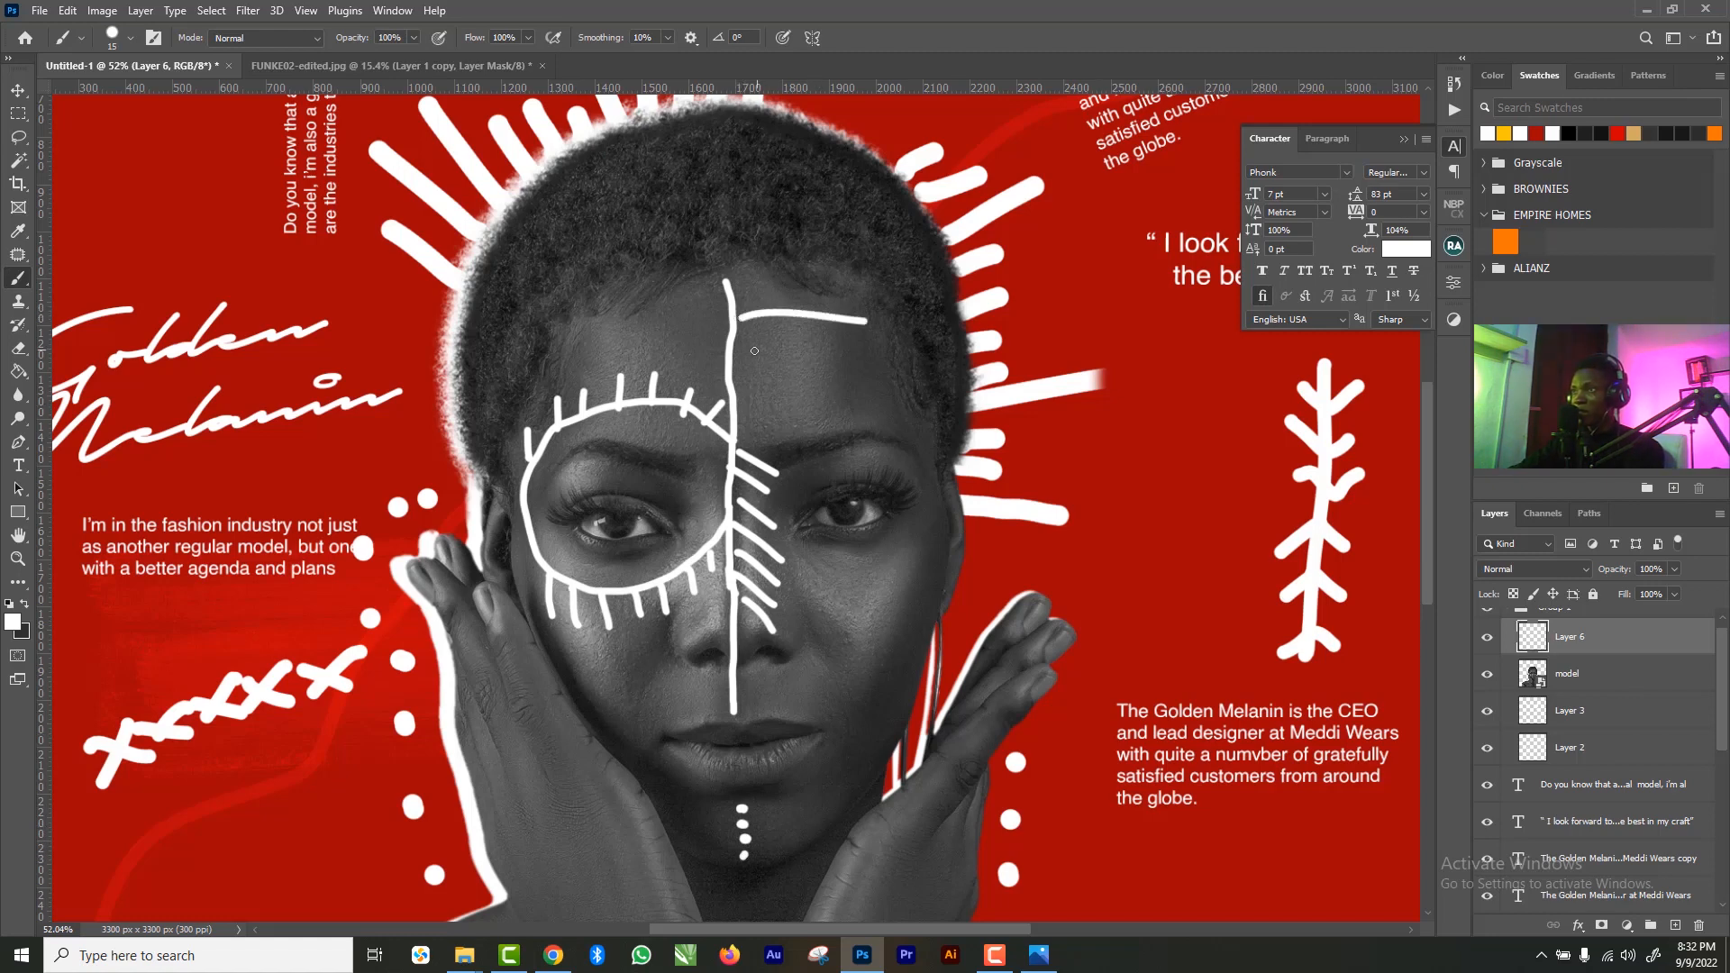
{"action": "key", "text": "ctrl+z"}
{"action": "left_click_drag", "start_coordinate": [738, 321], "coordinate": [827, 312]}
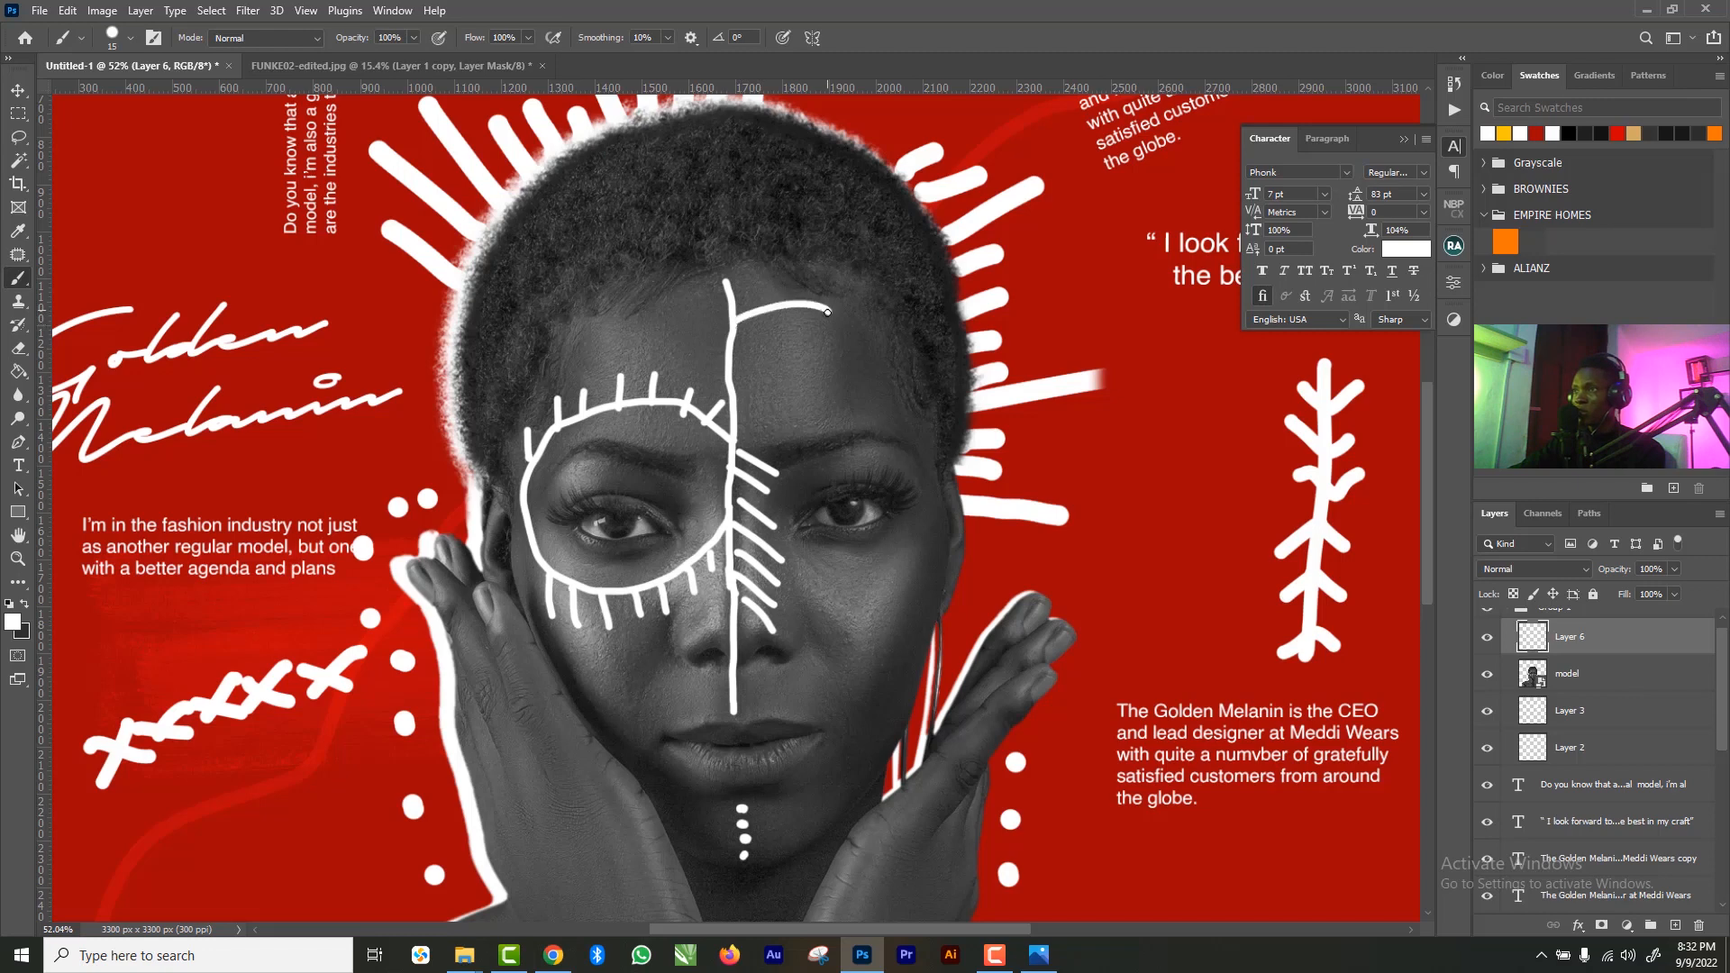
{"action": "mouse_move", "coordinate": [739, 346]}
{"action": "left_mouse_down"}
{"action": "mouse_move", "coordinate": [822, 348]}
{"action": "mouse_move", "coordinate": [816, 365]}
{"action": "left_mouse_up"}
{"action": "mouse_move", "coordinate": [732, 403]}
{"action": "left_mouse_down"}
{"action": "mouse_move", "coordinate": [815, 394]}
{"action": "mouse_move", "coordinate": [829, 421]}
{"action": "left_mouse_up"}
- Reduce the brush to 9 px and paint a row of short white dashes beneath the eye on the image's right side
{"action": "key", "text": "z"}
{"action": "mouse_move", "coordinate": [822, 546]}
{"action": "left_mouse_down"}
{"action": "mouse_move", "coordinate": [753, 536]}
{"action": "mouse_move", "coordinate": [779, 517]}
{"action": "mouse_move", "coordinate": [988, 597]}
{"action": "left_mouse_up"}
{"action": "key", "text": "b"}
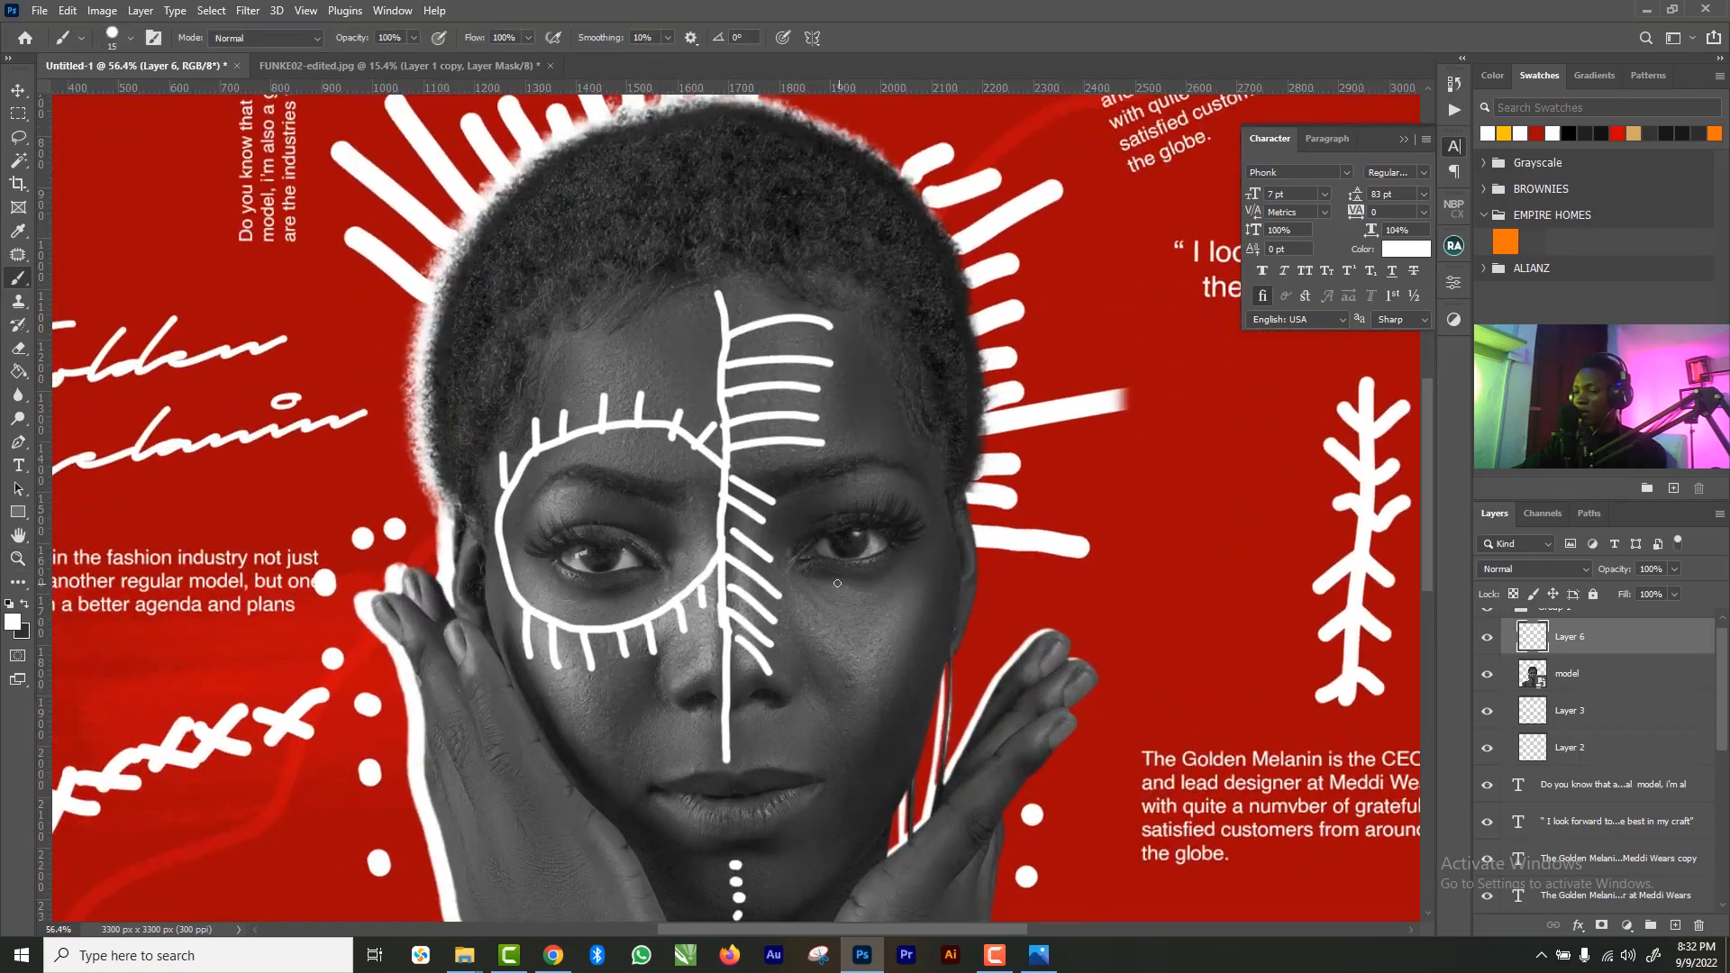
{"action": "key", "text": "z"}
{"action": "left_click_drag", "start_coordinate": [847, 585], "coordinate": [909, 615]}
{"action": "key", "text": "b"}
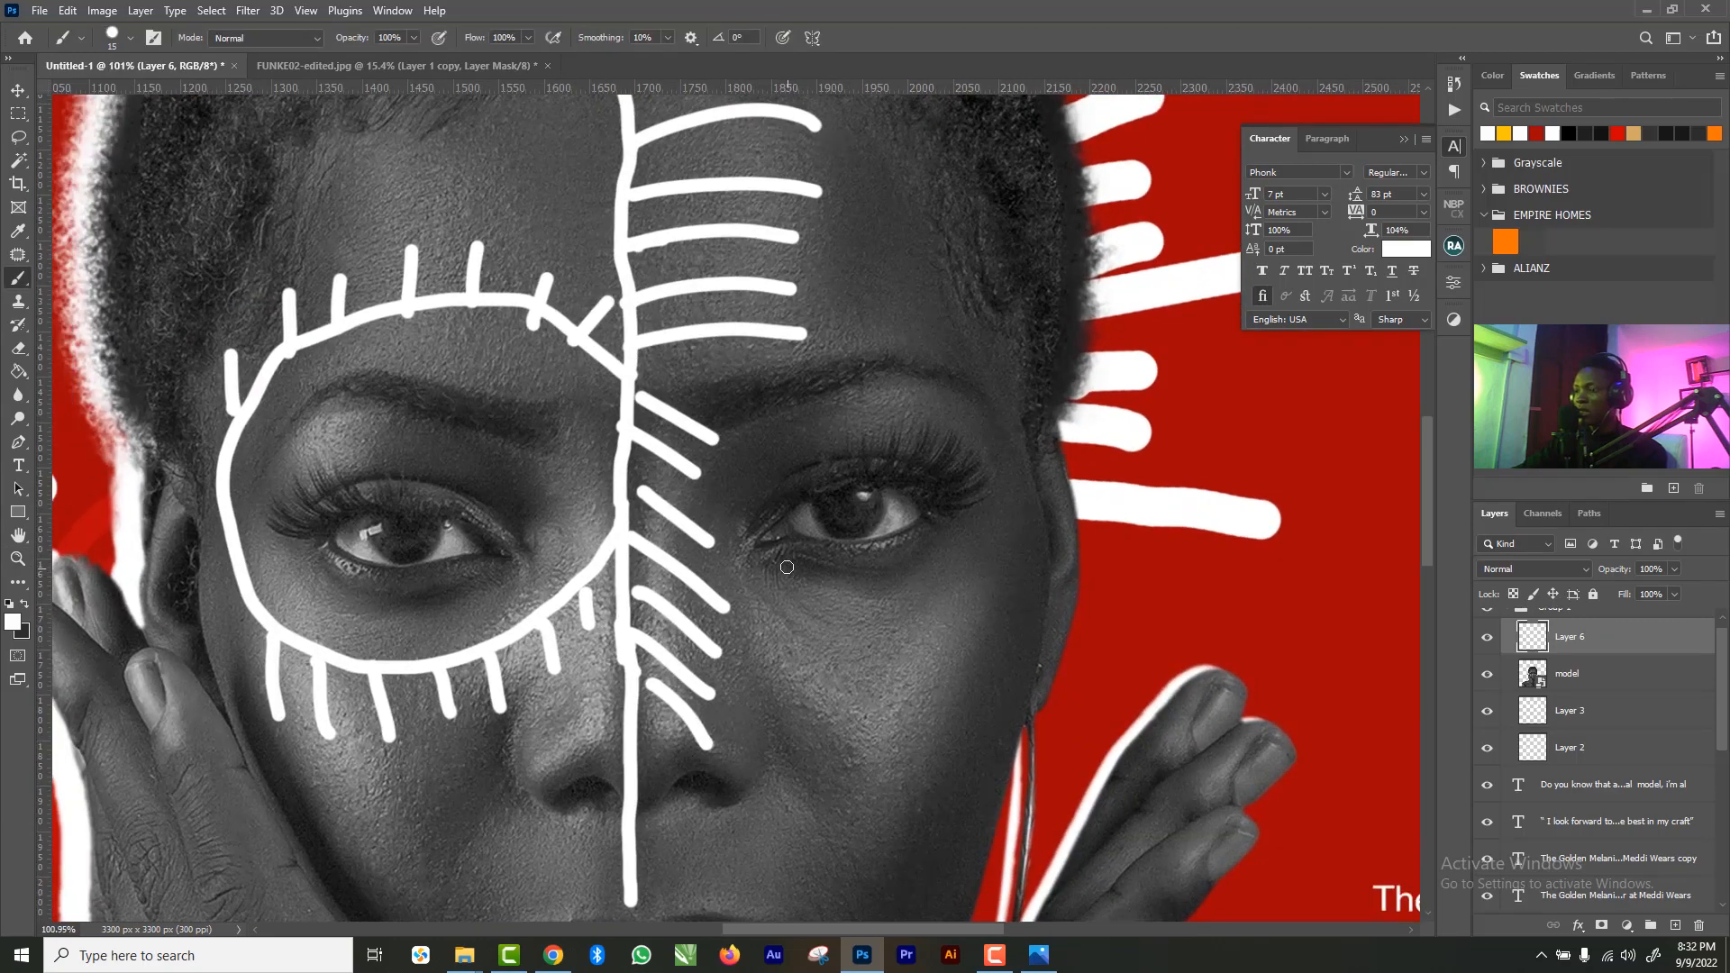
{"action": "key", "text": "bracketleft"}
{"action": "key", "text": "bracketleft"}
{"action": "left_click_drag", "start_coordinate": [802, 569], "coordinate": [799, 586]}
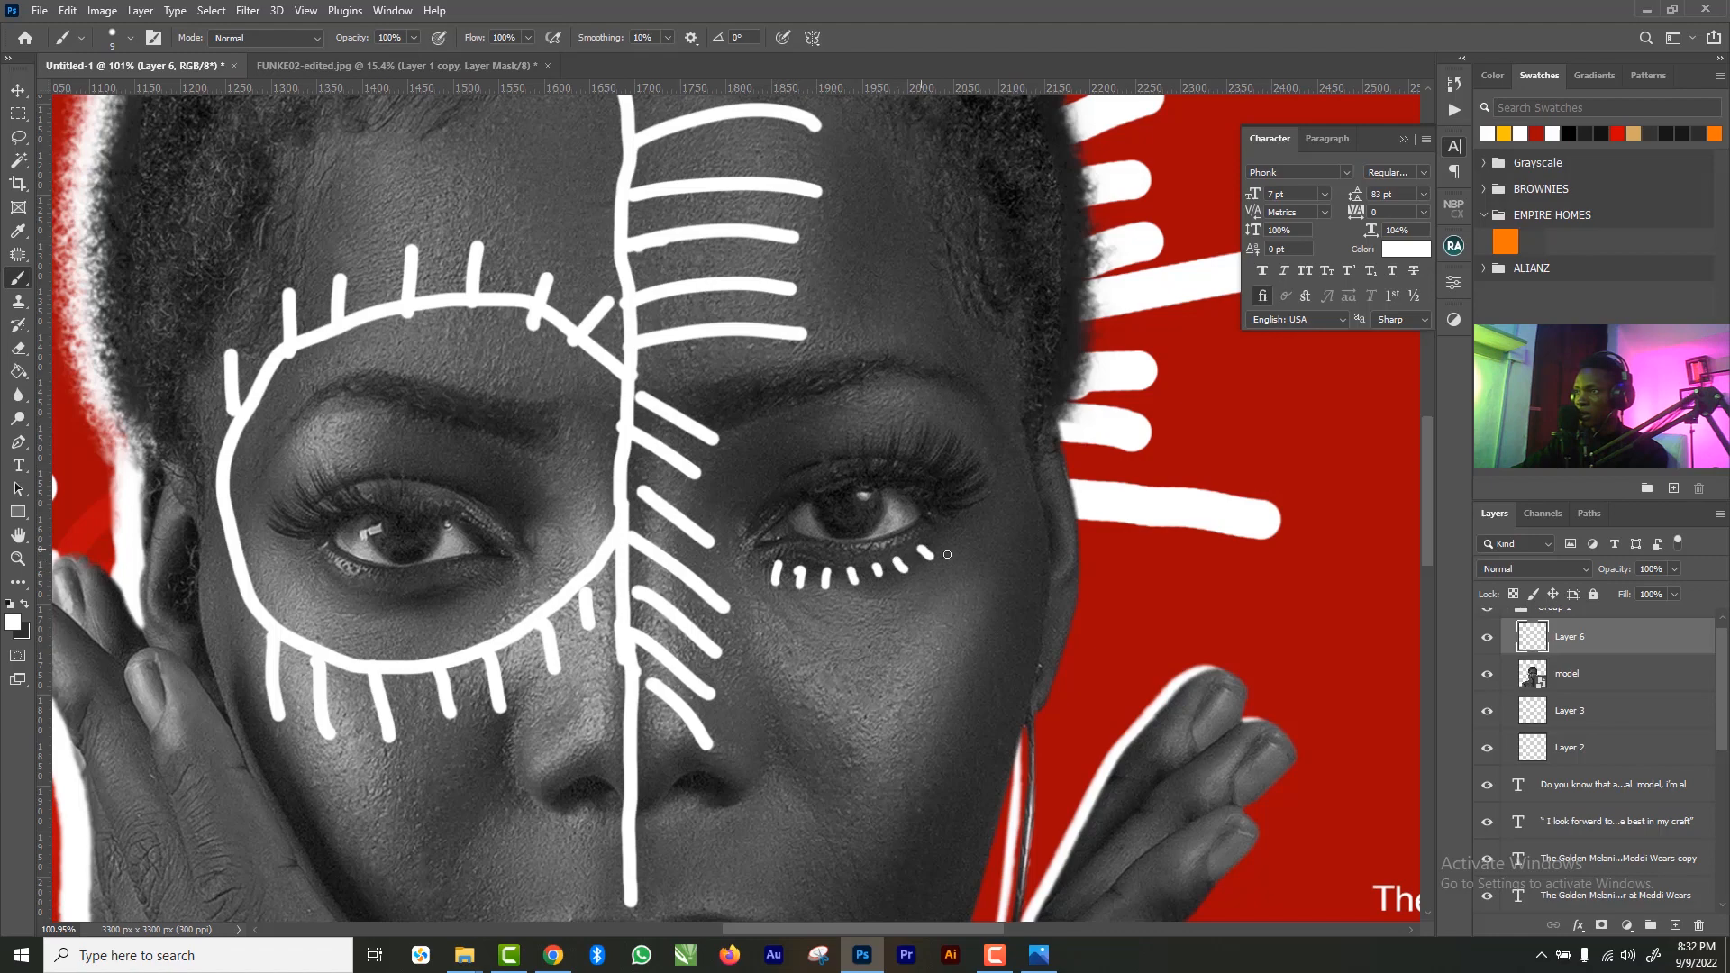
- Set the blend mode of the face-paint layer, Layer 6, to Overlay and view the whole poster
{"action": "key", "text": "z"}
{"action": "scroll", "coordinate": [887, 584], "scroll_direction": "down", "scroll_amount": 5}
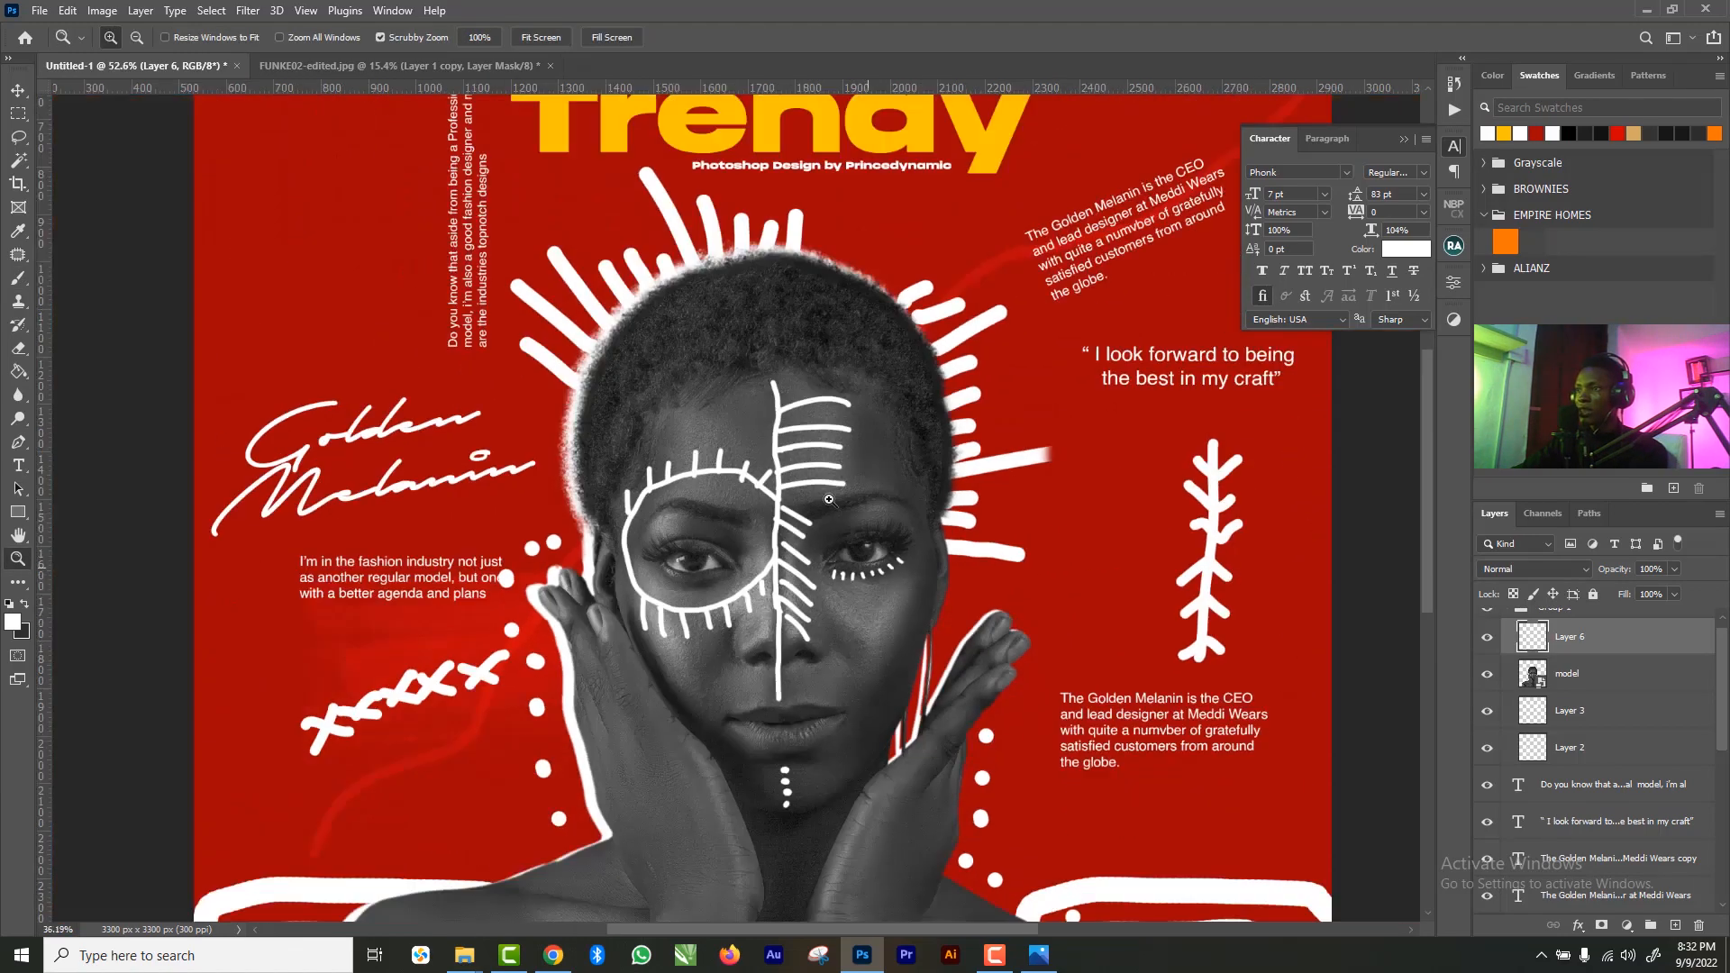
{"action": "left_click", "coordinate": [1531, 569]}
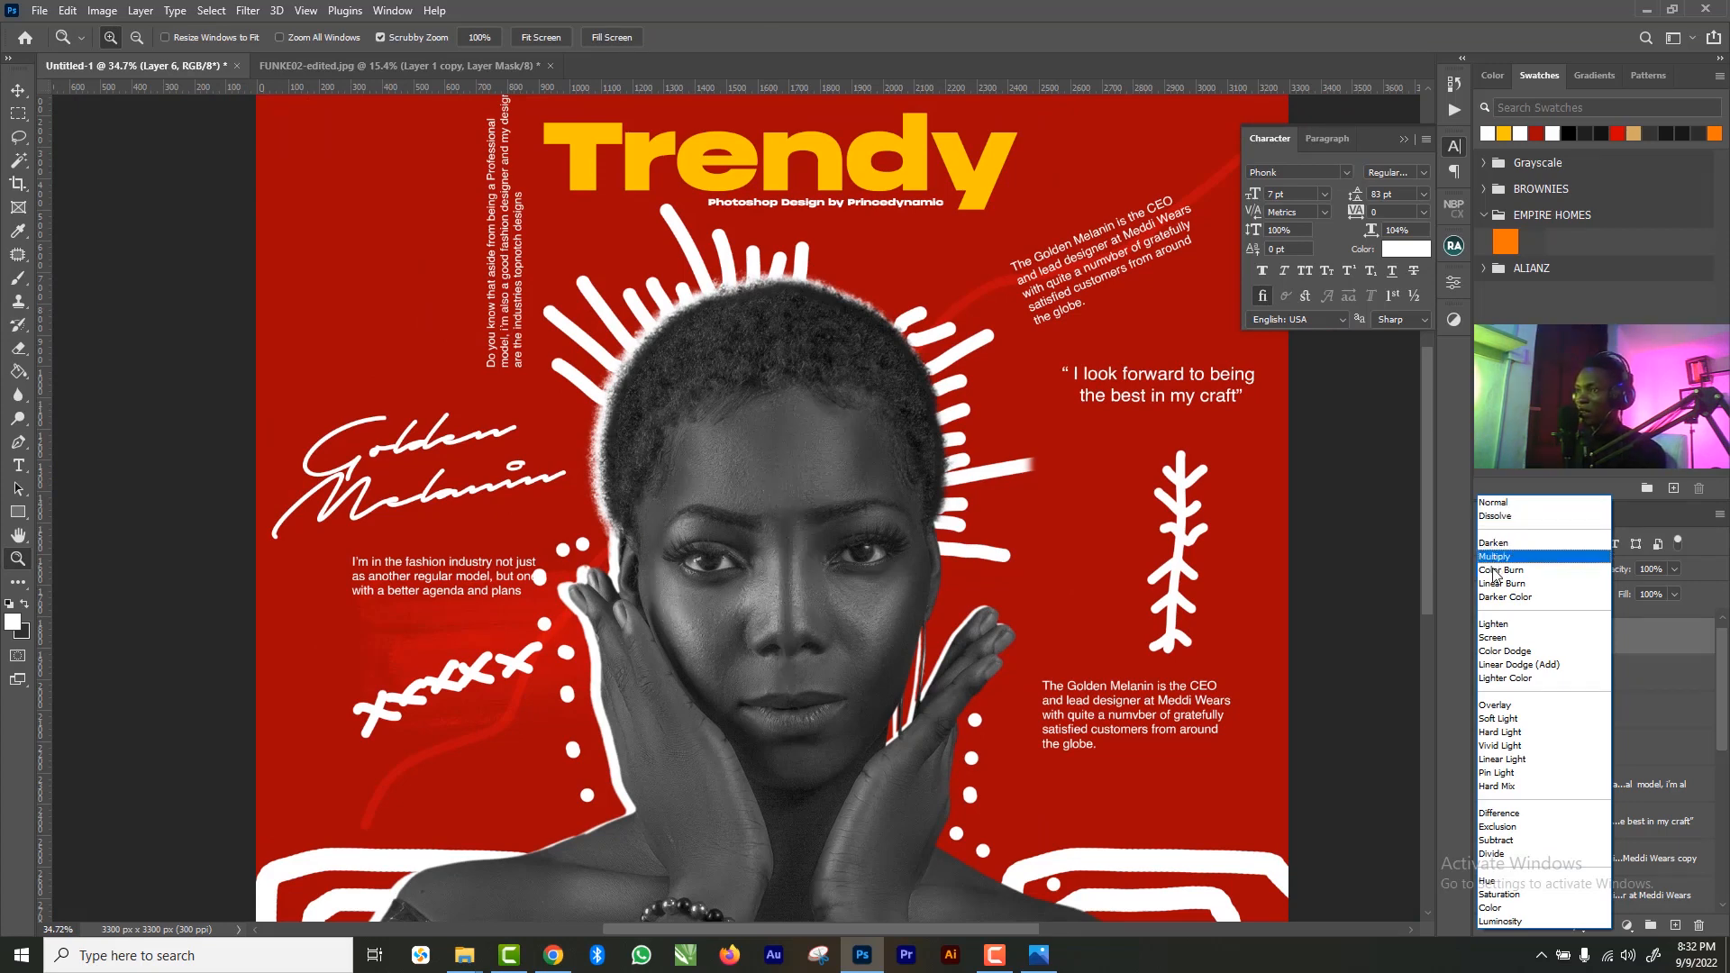
{"action": "left_click", "coordinate": [1498, 705]}
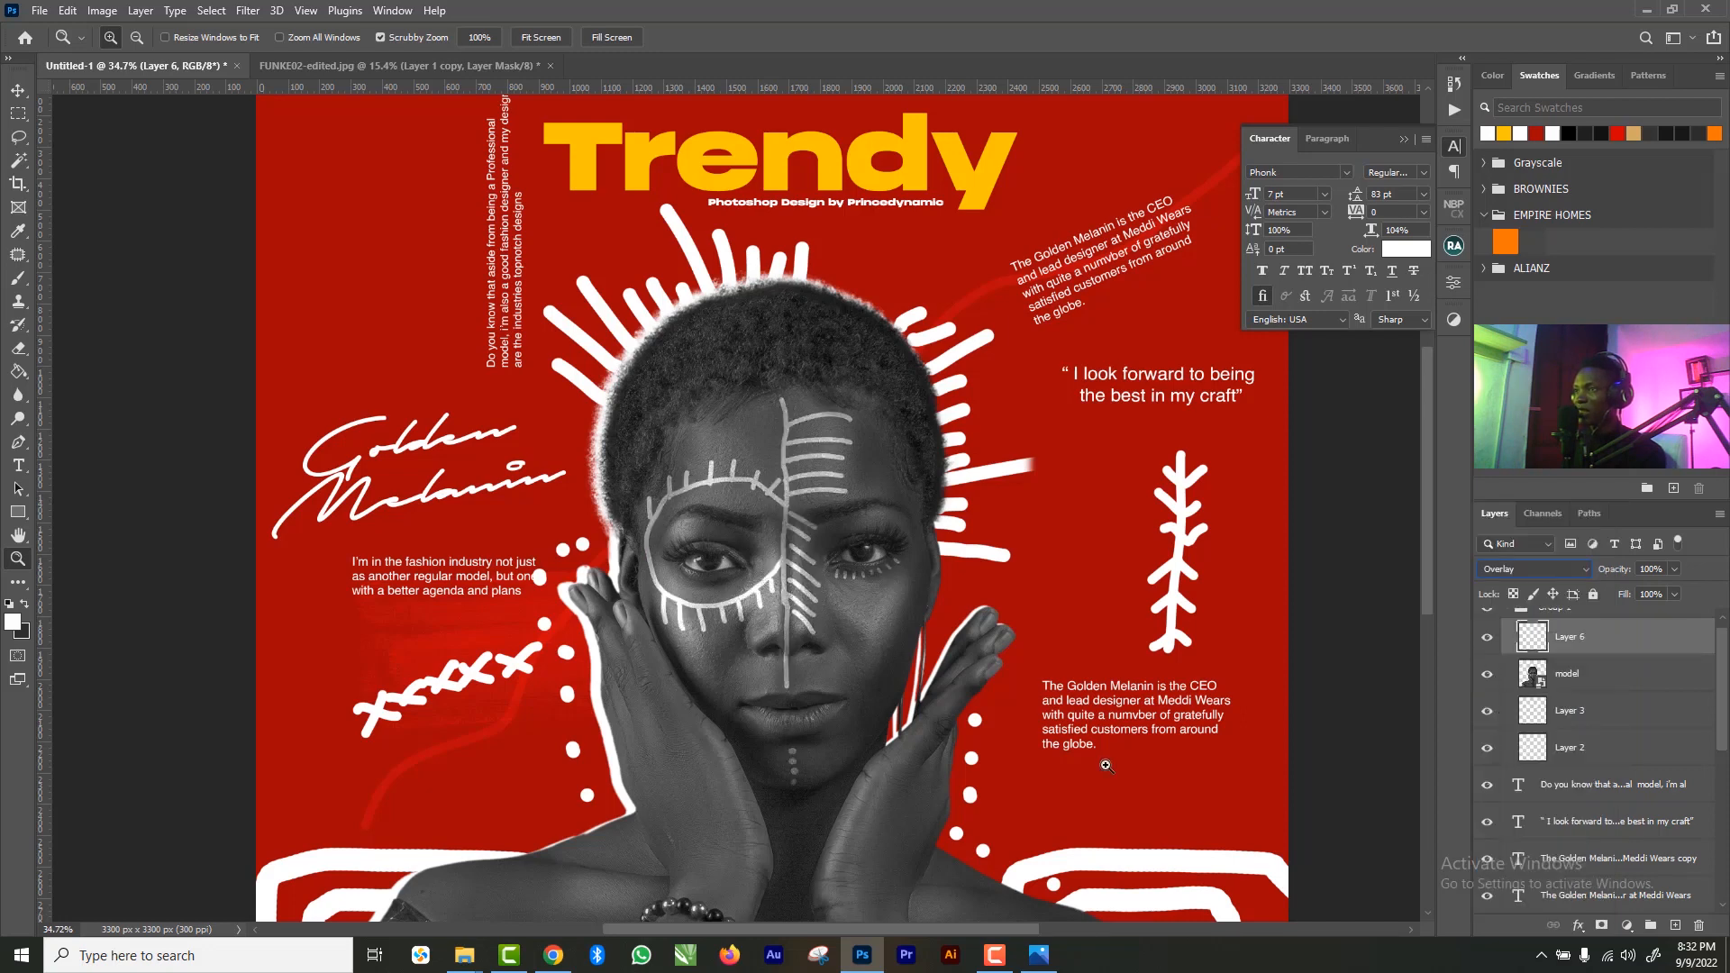
{"action": "left_click_drag", "start_coordinate": [769, 599], "coordinate": [862, 688]}
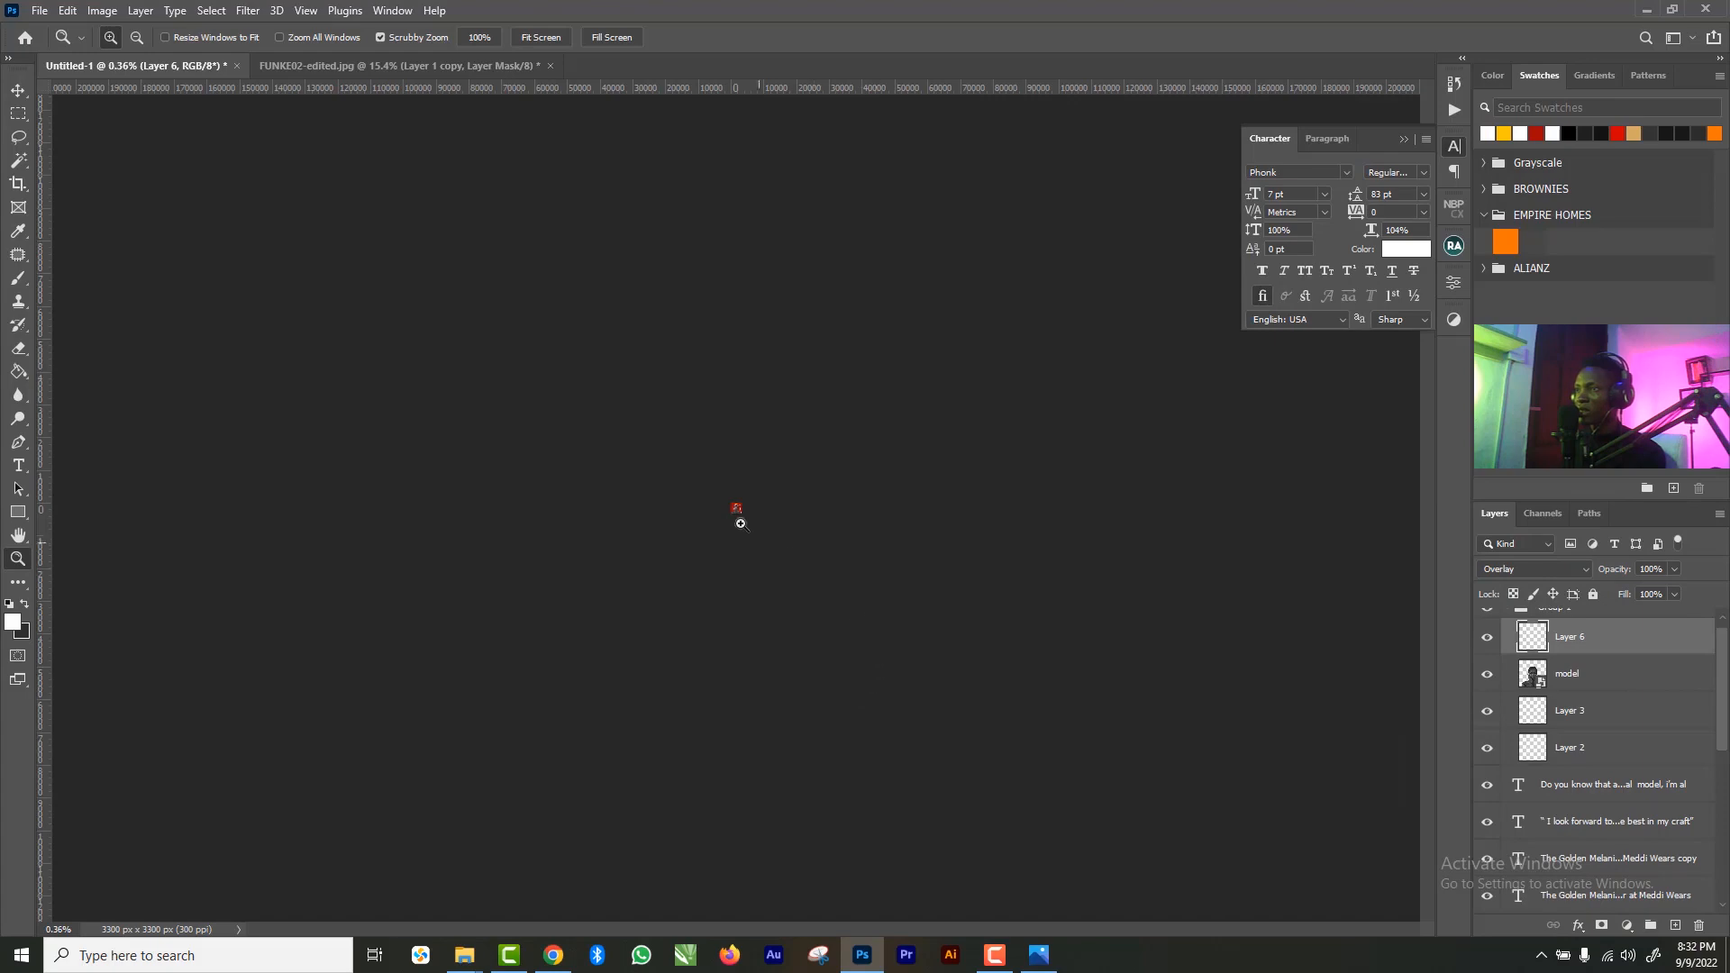
{"action": "left_click_drag", "start_coordinate": [711, 491], "coordinate": [767, 532]}
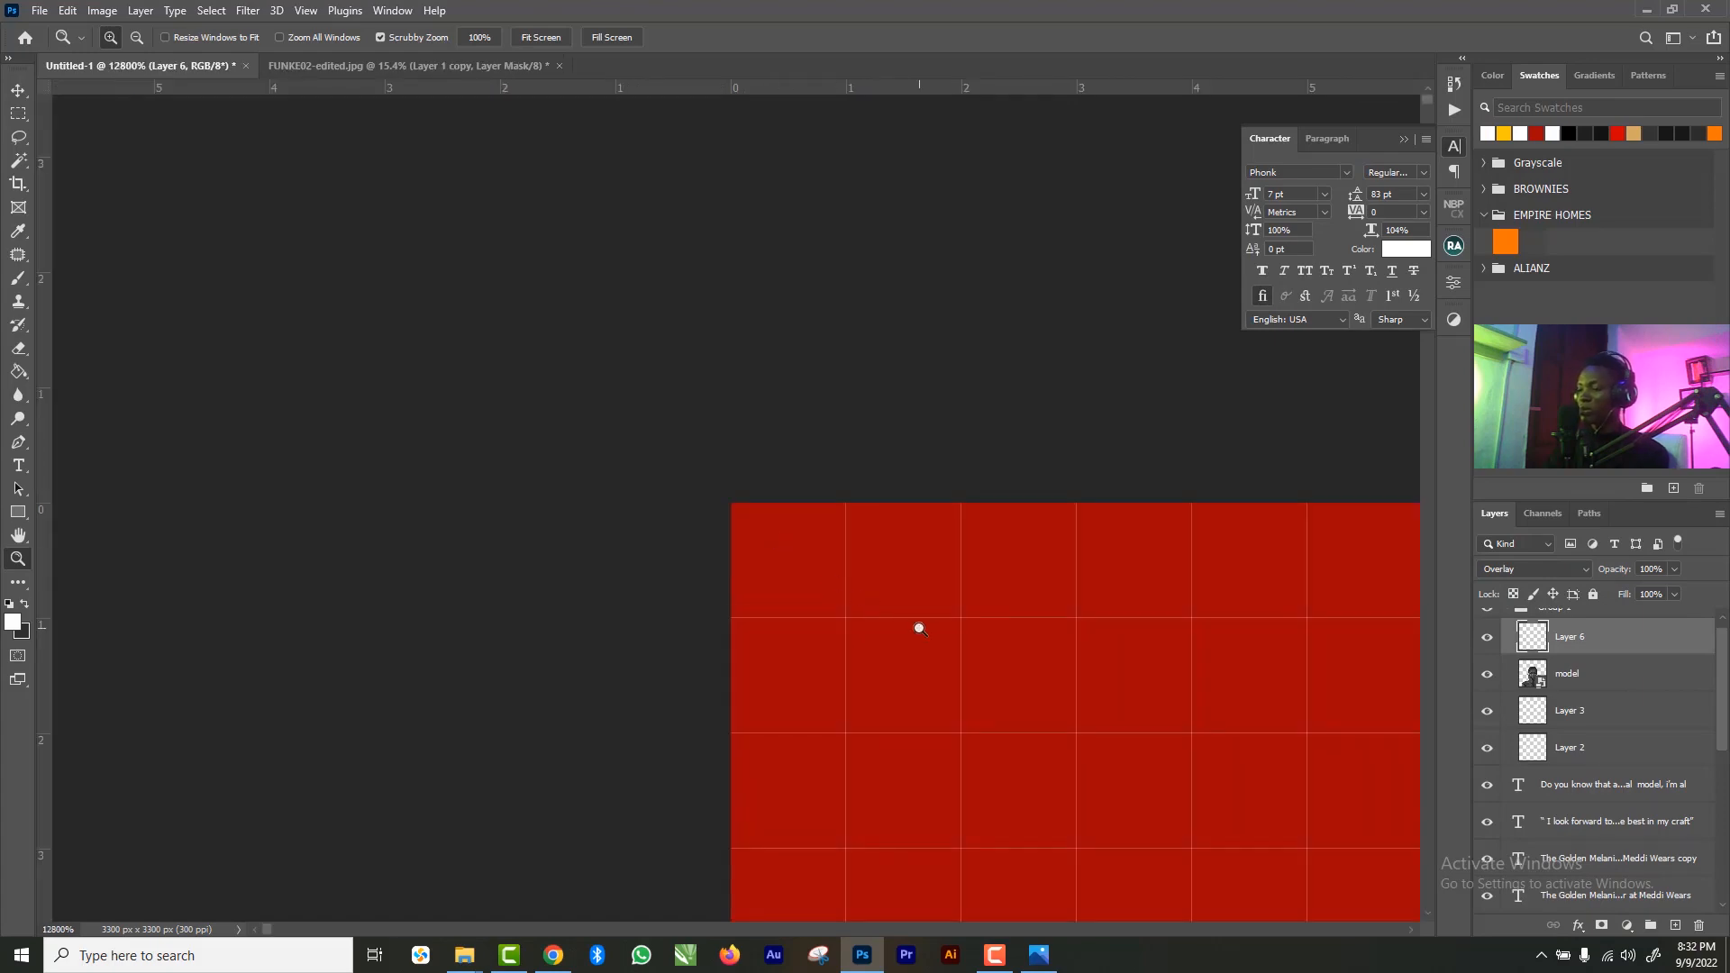
{"action": "key", "text": "ctrl+0"}
{"action": "left_click_drag", "start_coordinate": [777, 485], "coordinate": [822, 531]}
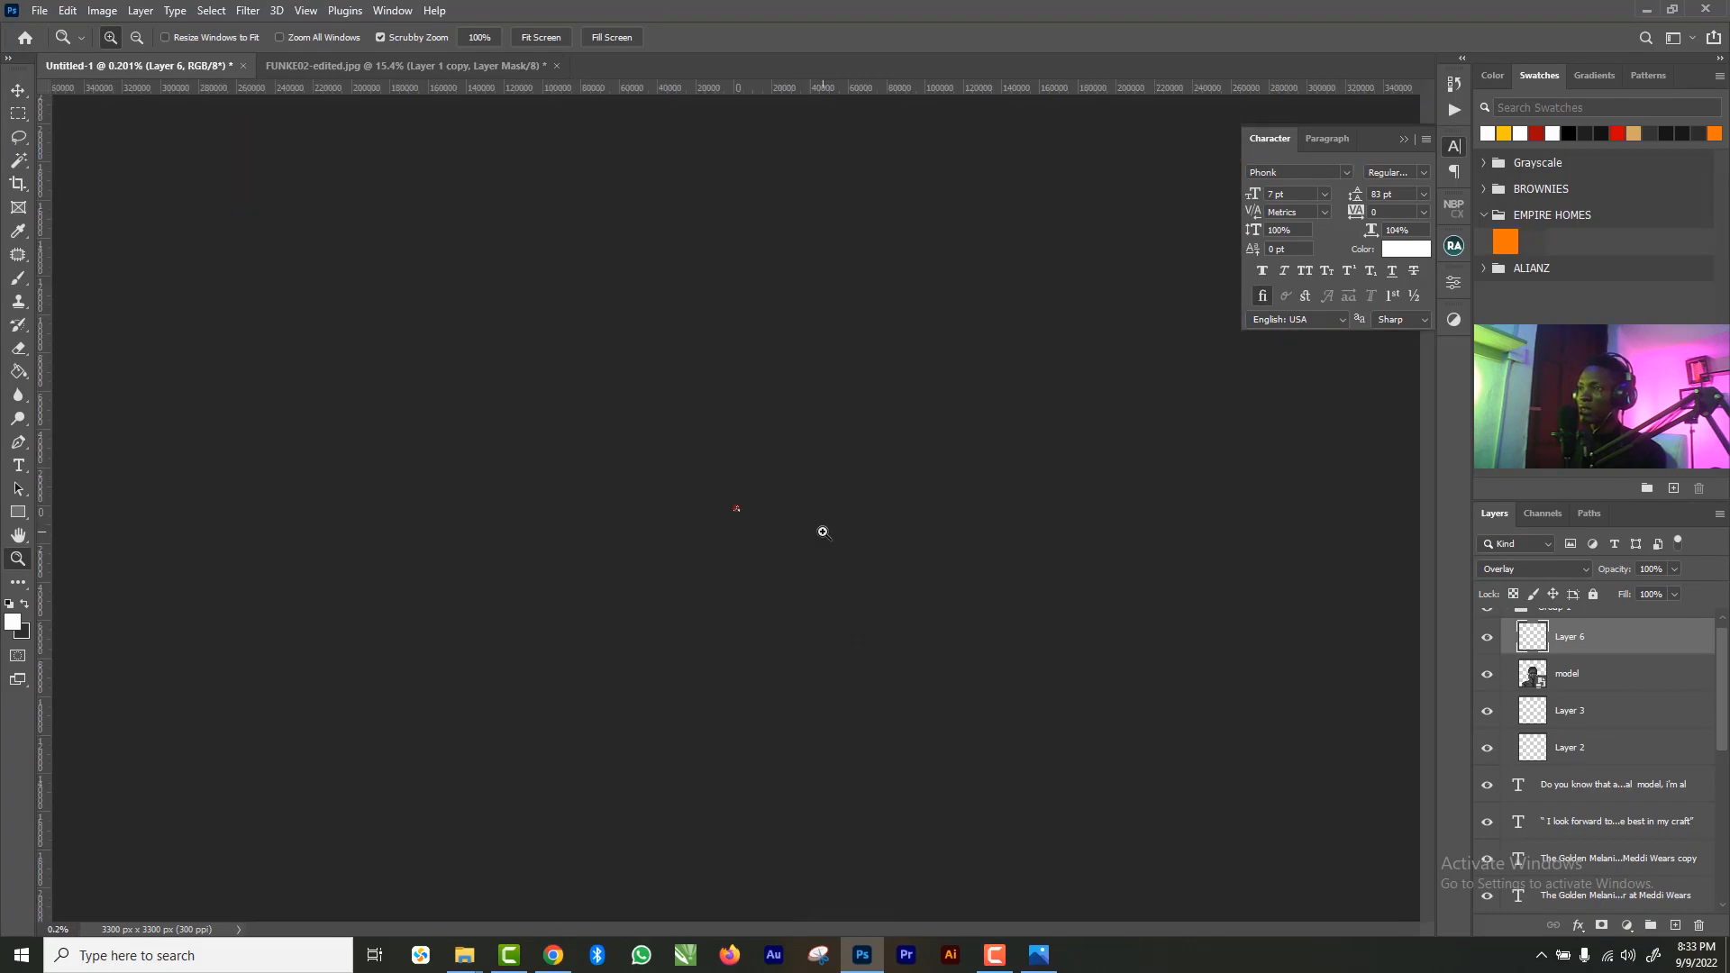
{"action": "key", "text": "ctrl+minus"}
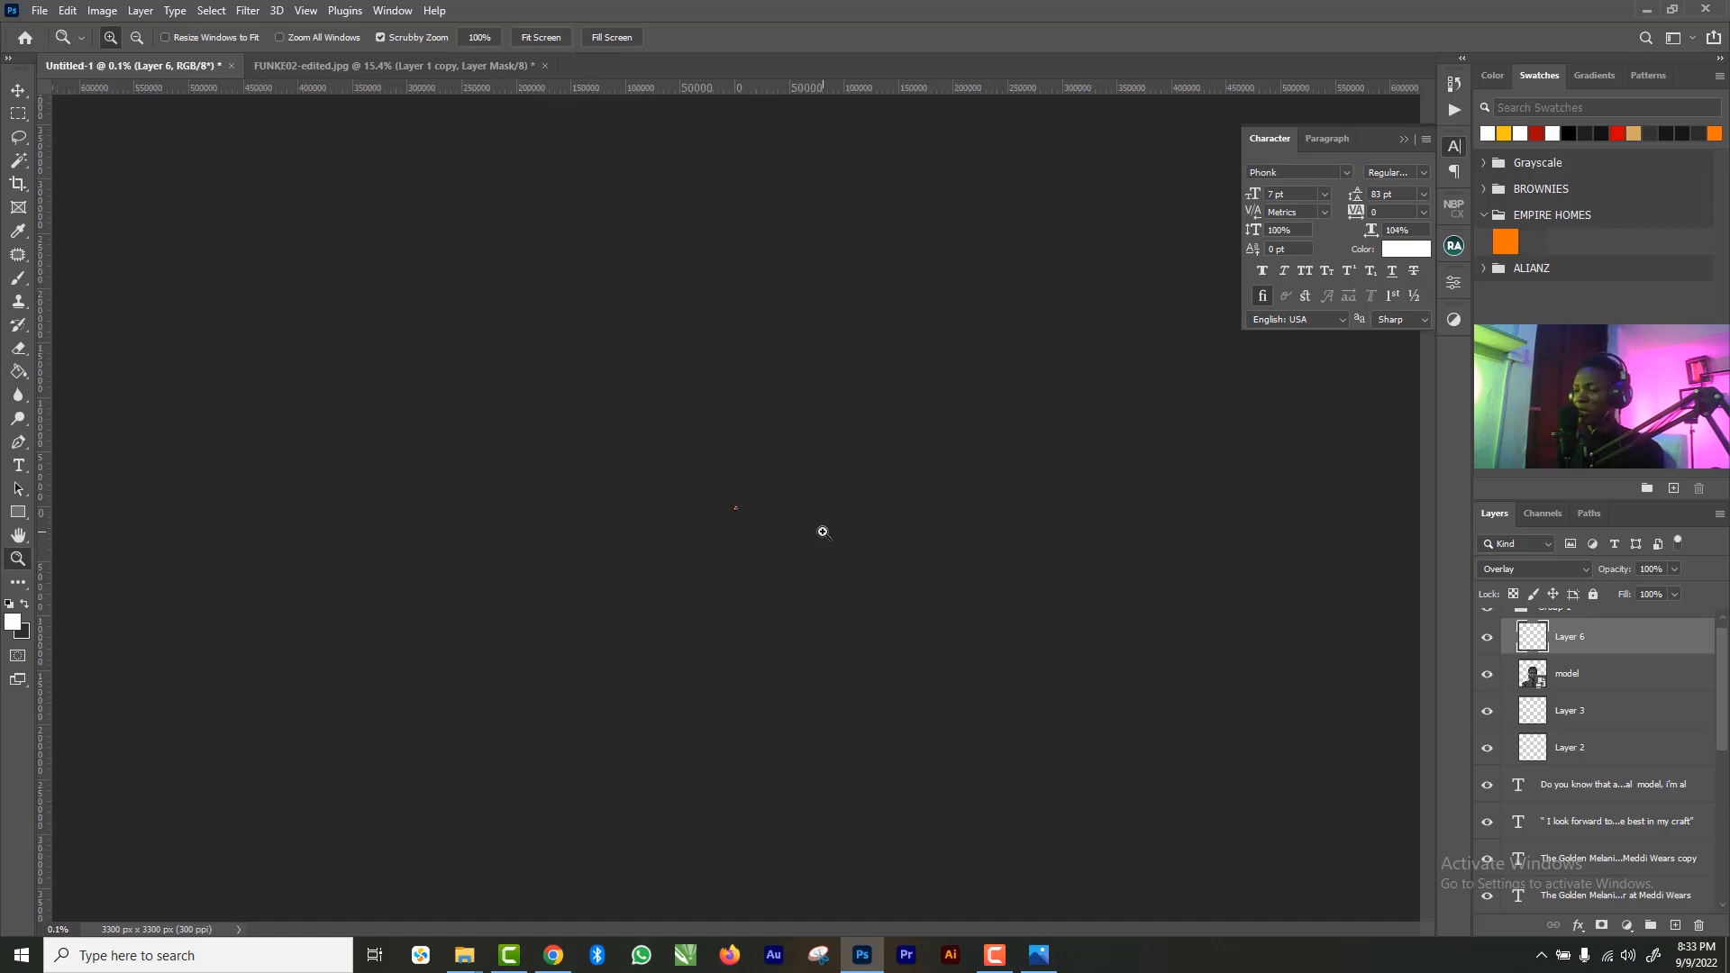
{"action": "key", "text": "ctrl+0"}
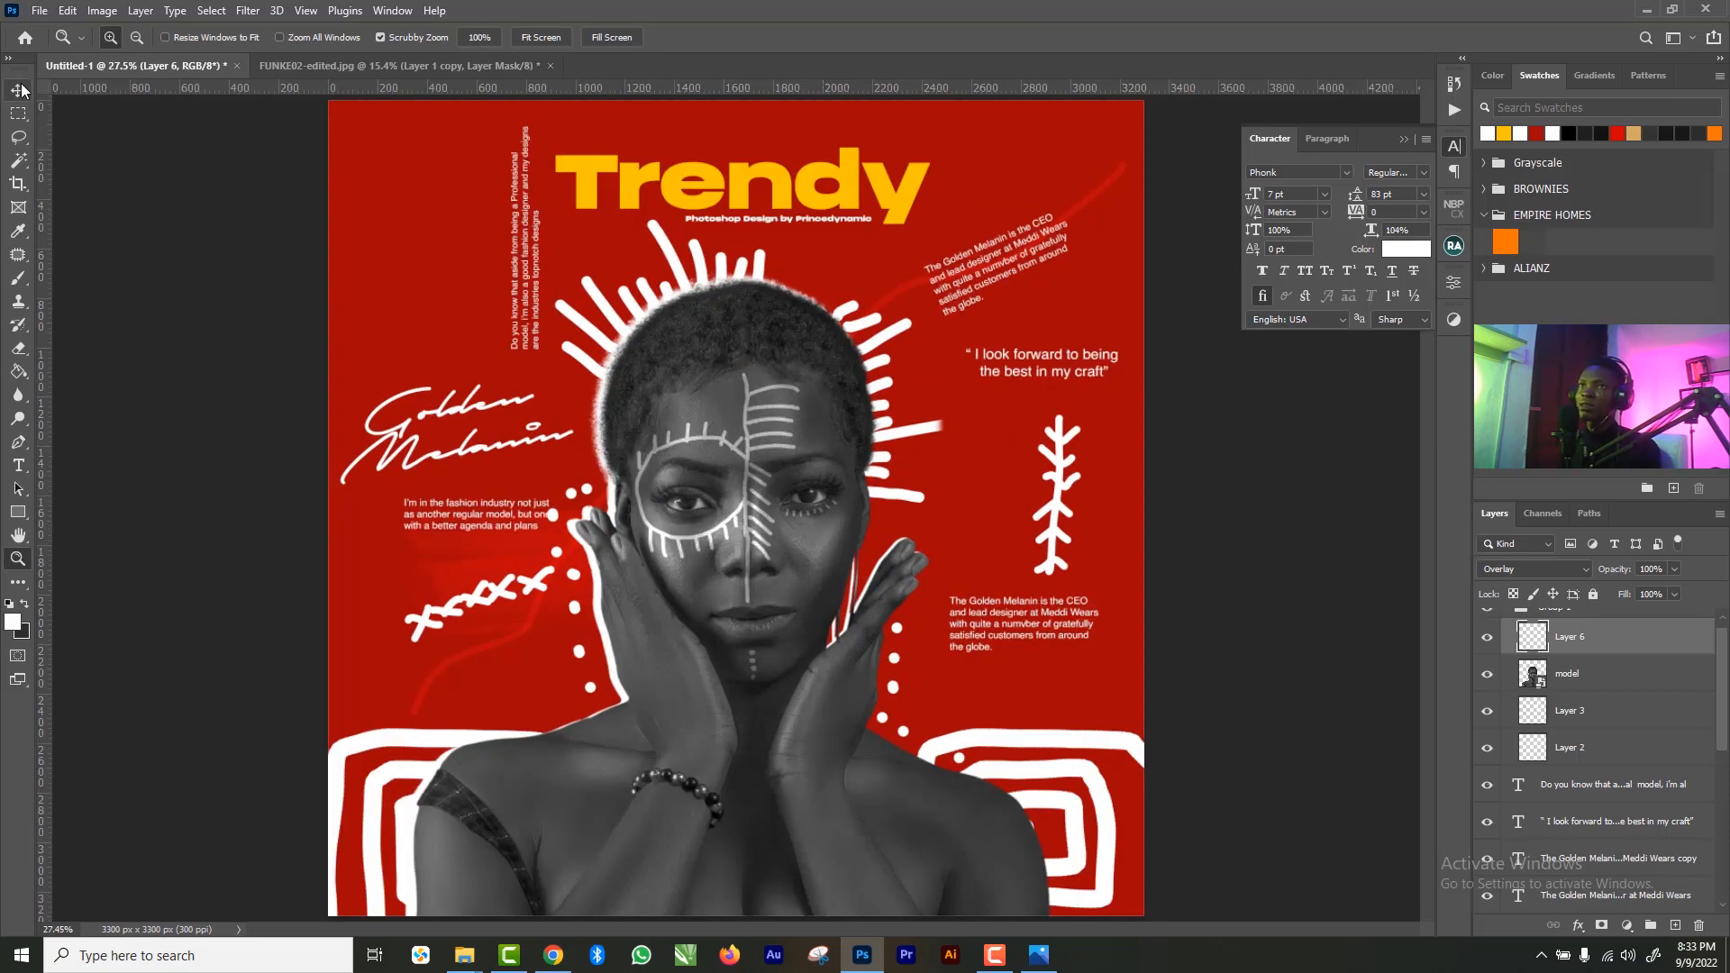
- Duplicate the face-paint layer, Layer 6, and lower the copy's opacity to 5%
{"action": "key", "text": "v"}
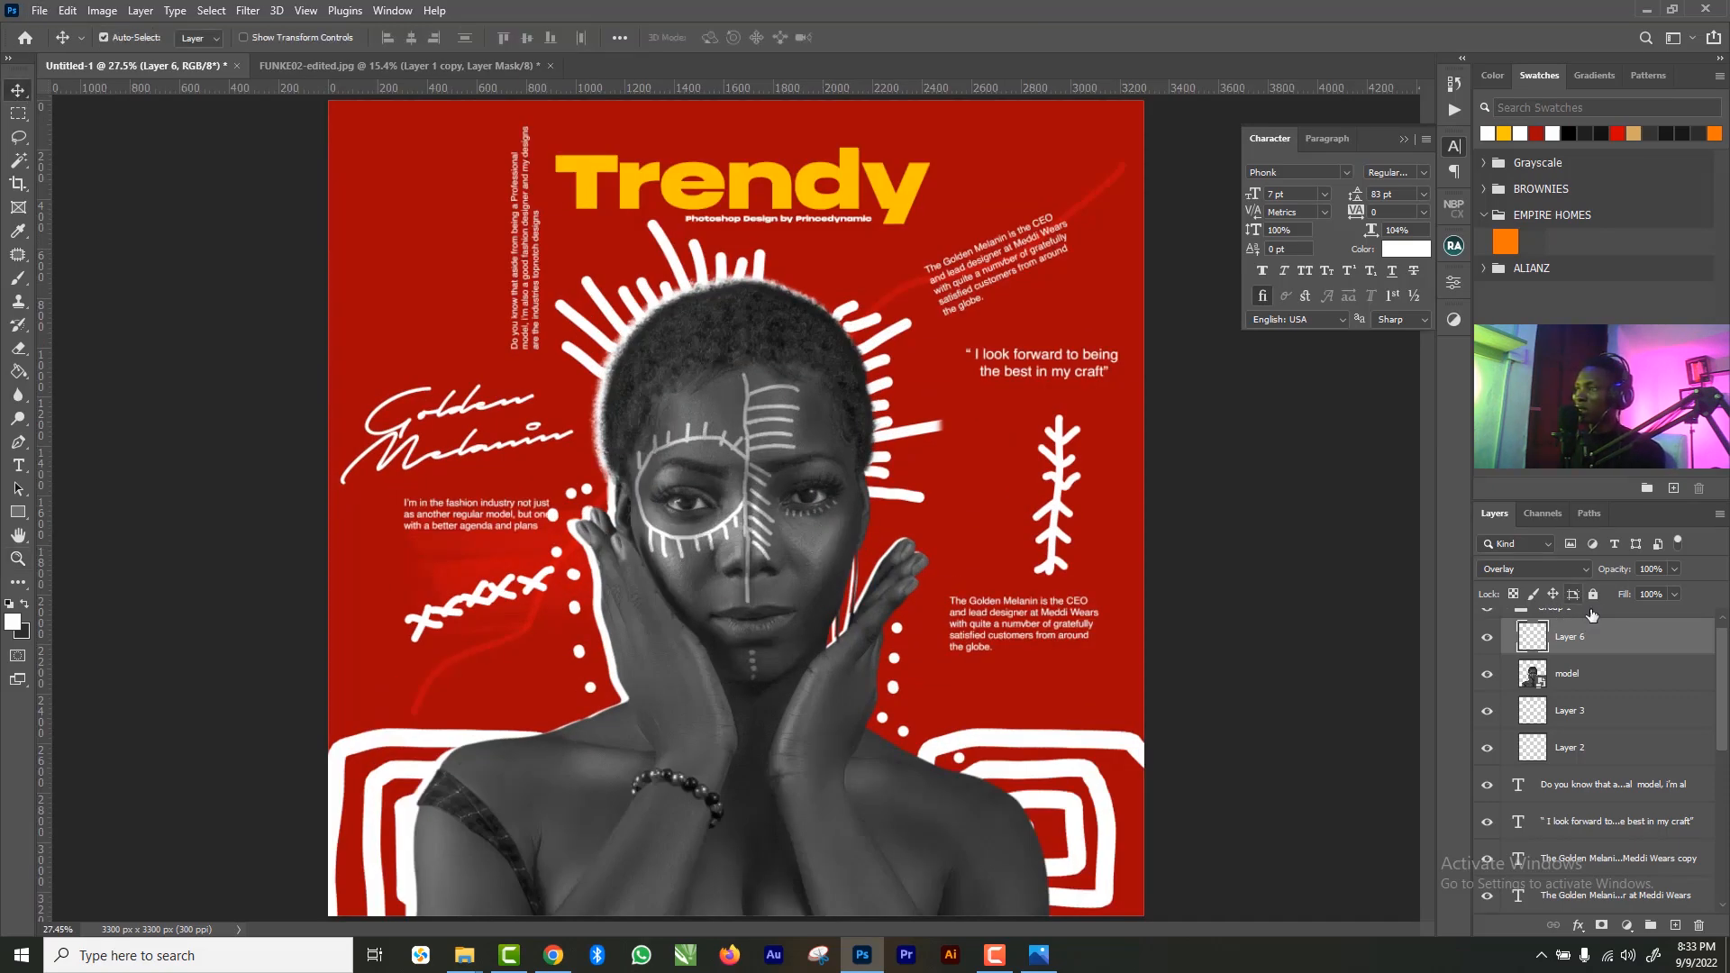
{"action": "key", "text": "ctrl+j"}
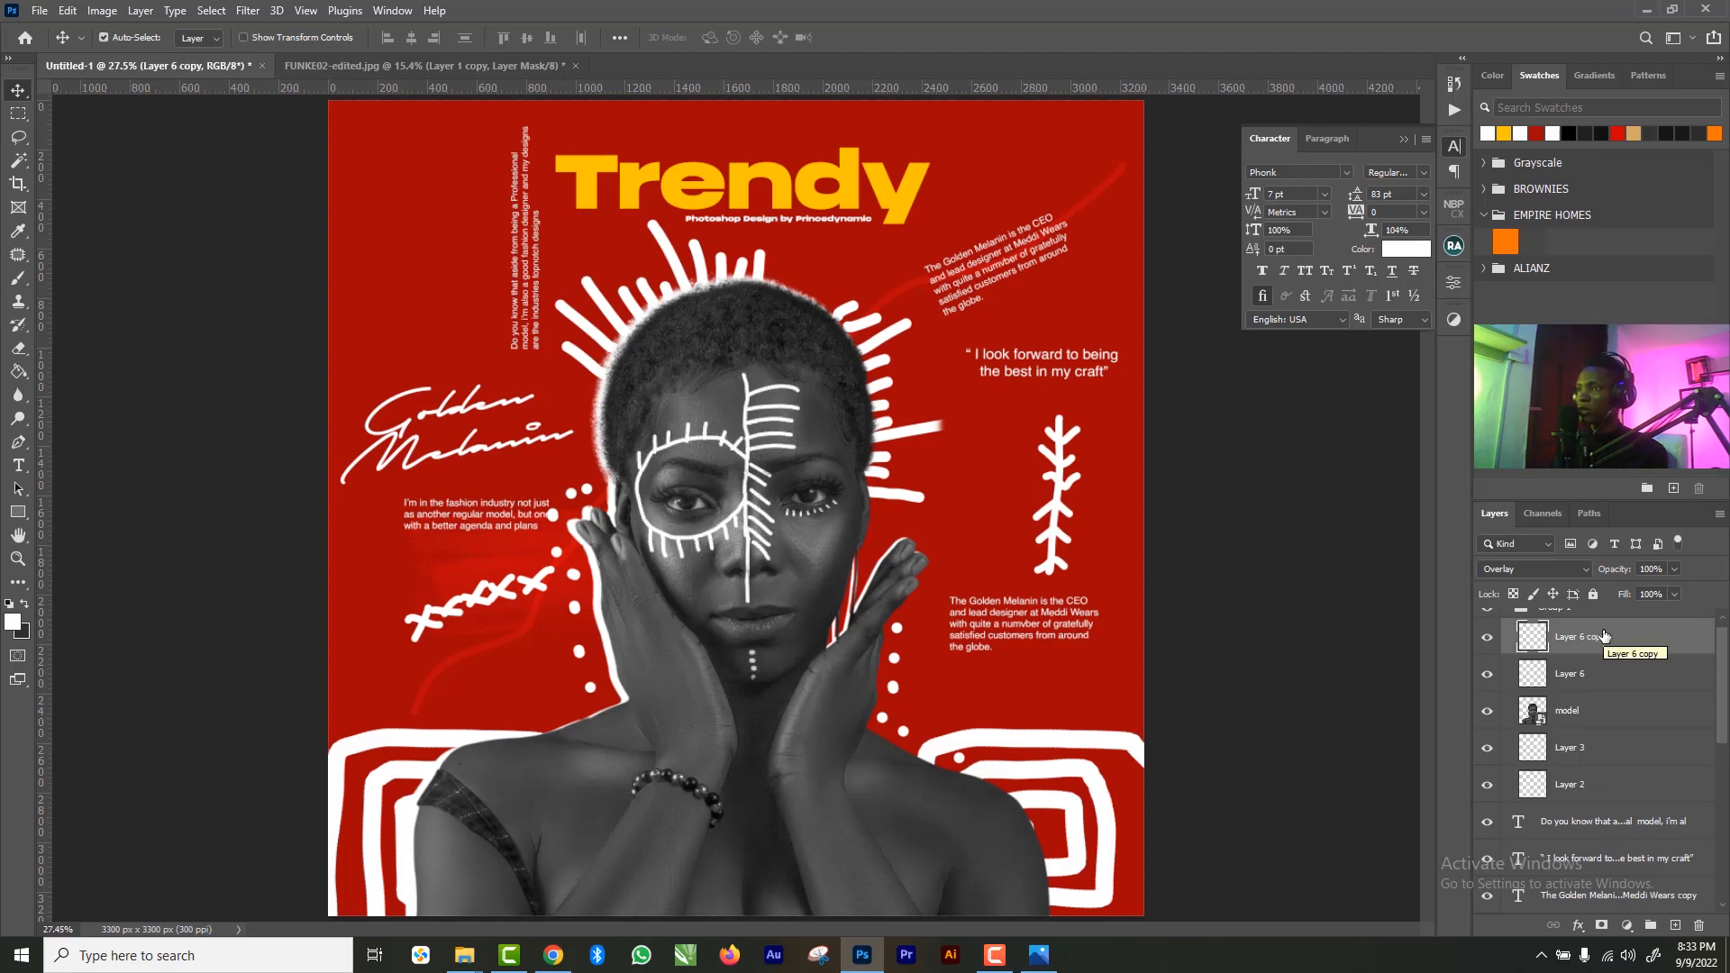
{"action": "left_click", "coordinate": [1675, 570]}
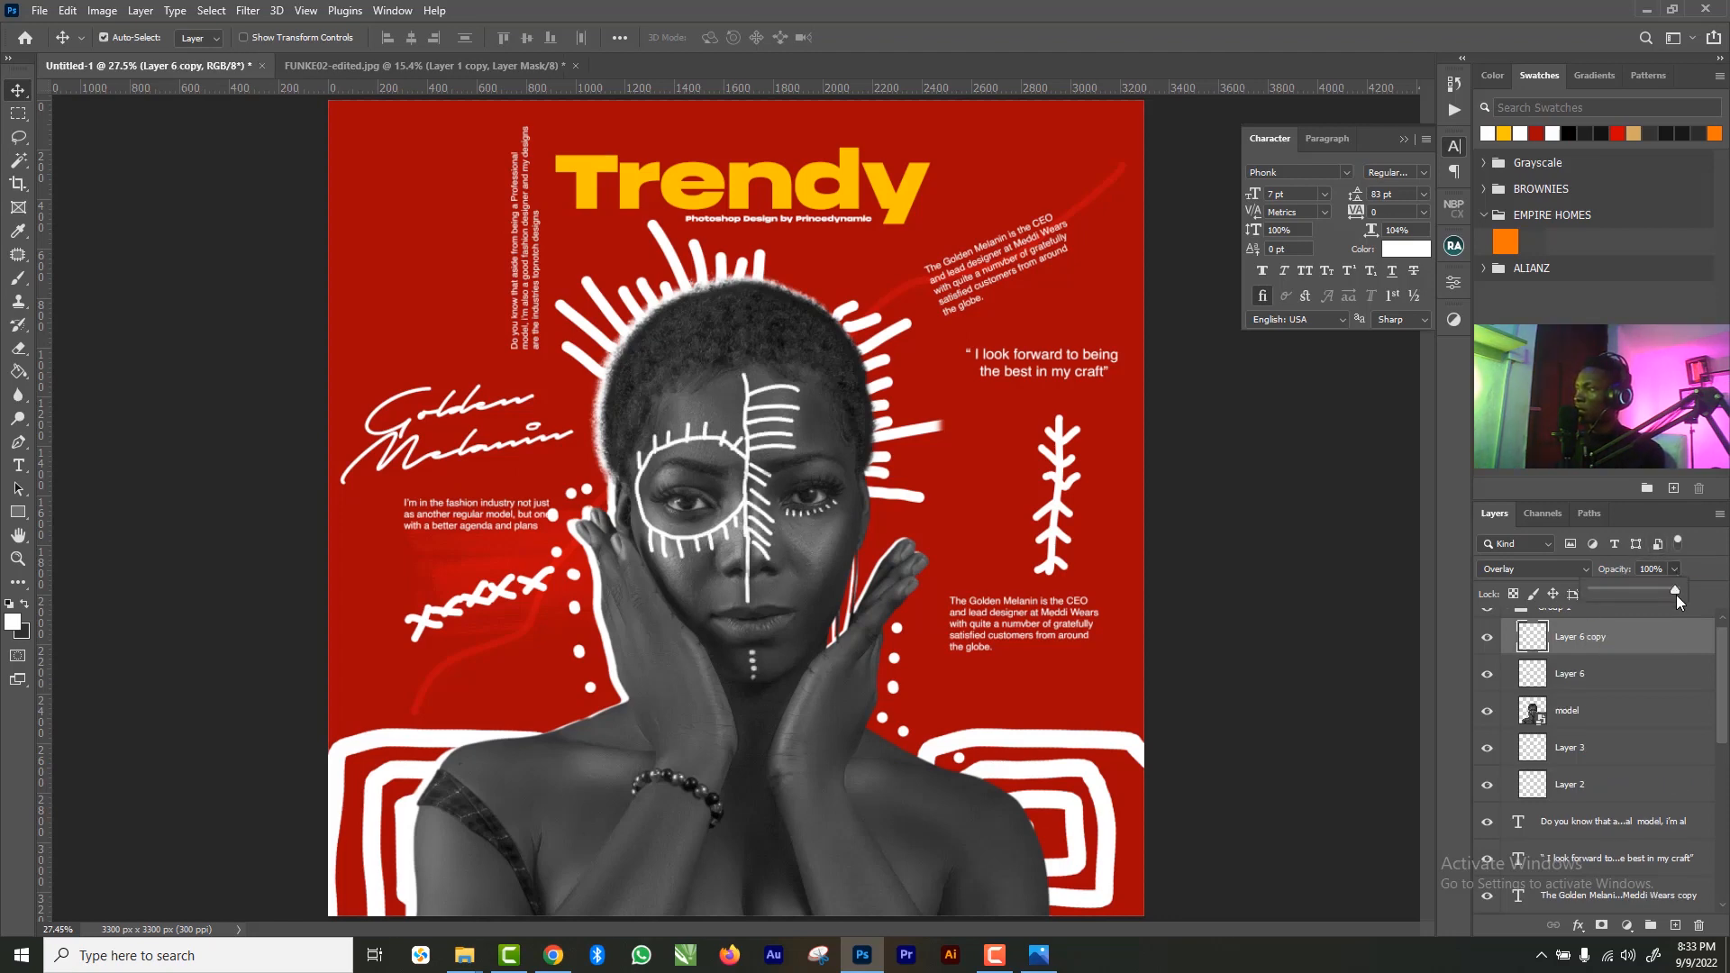
{"action": "left_click_drag", "start_coordinate": [1611, 599], "coordinate": [1612, 594]}
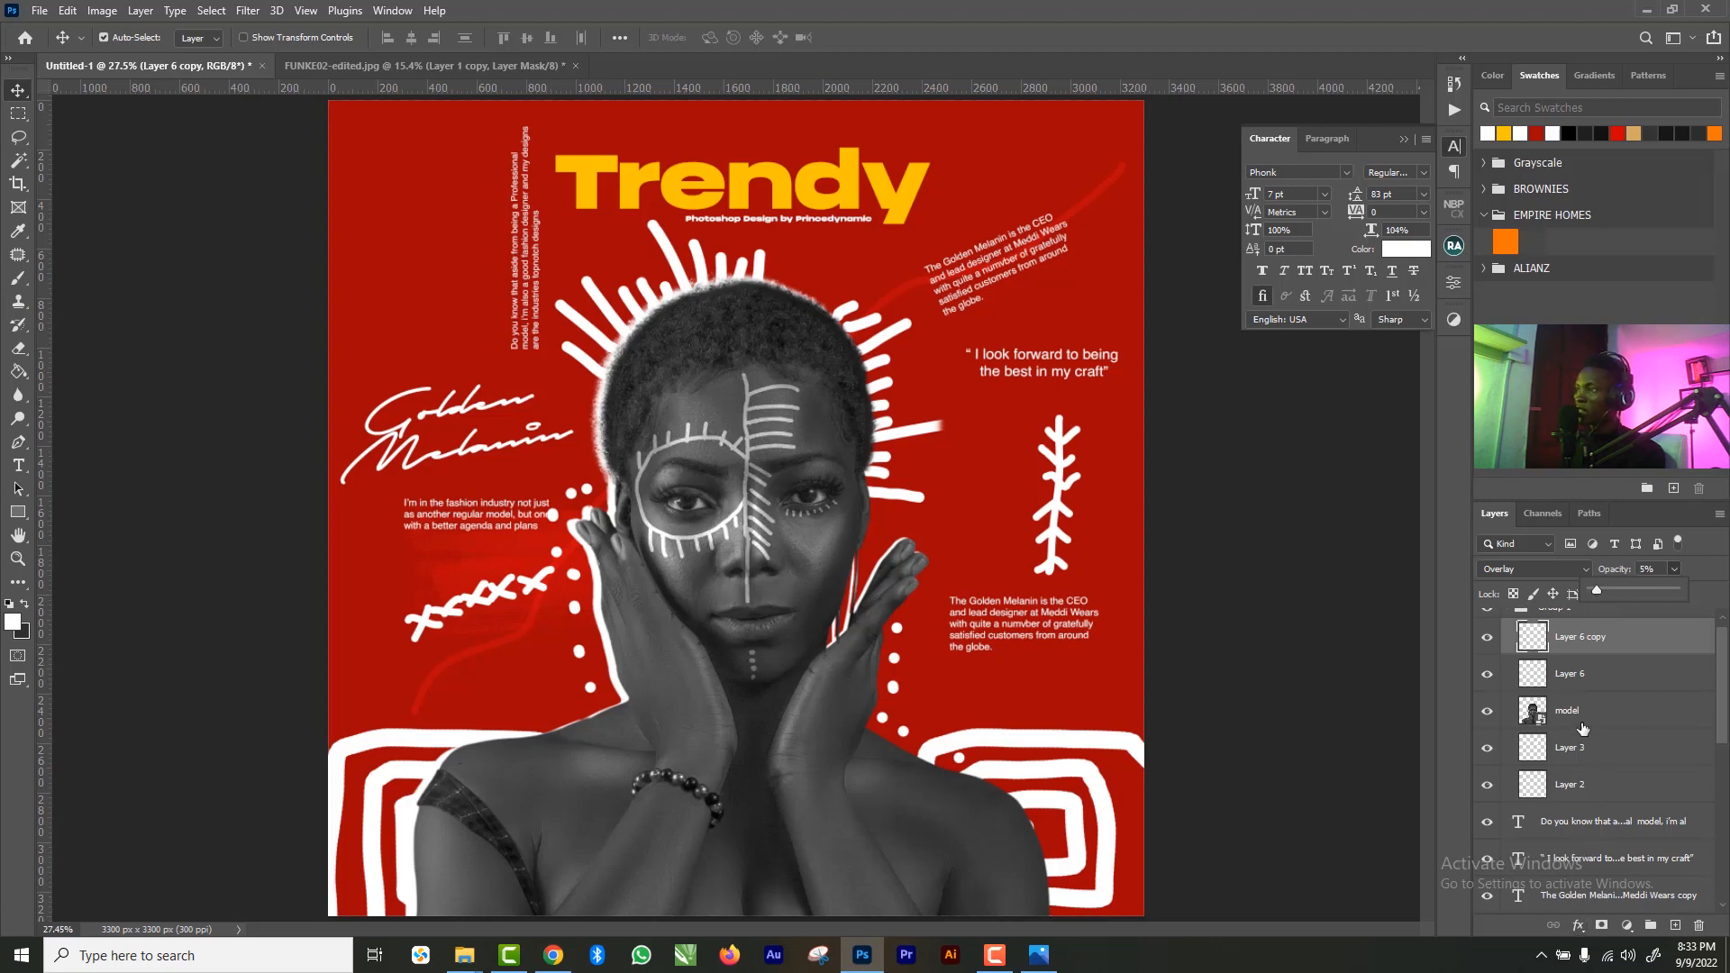
- Add an Outer Glow effect with 66% opacity to the duplicated face-paint layer
{"action": "left_click", "coordinate": [1578, 926]}
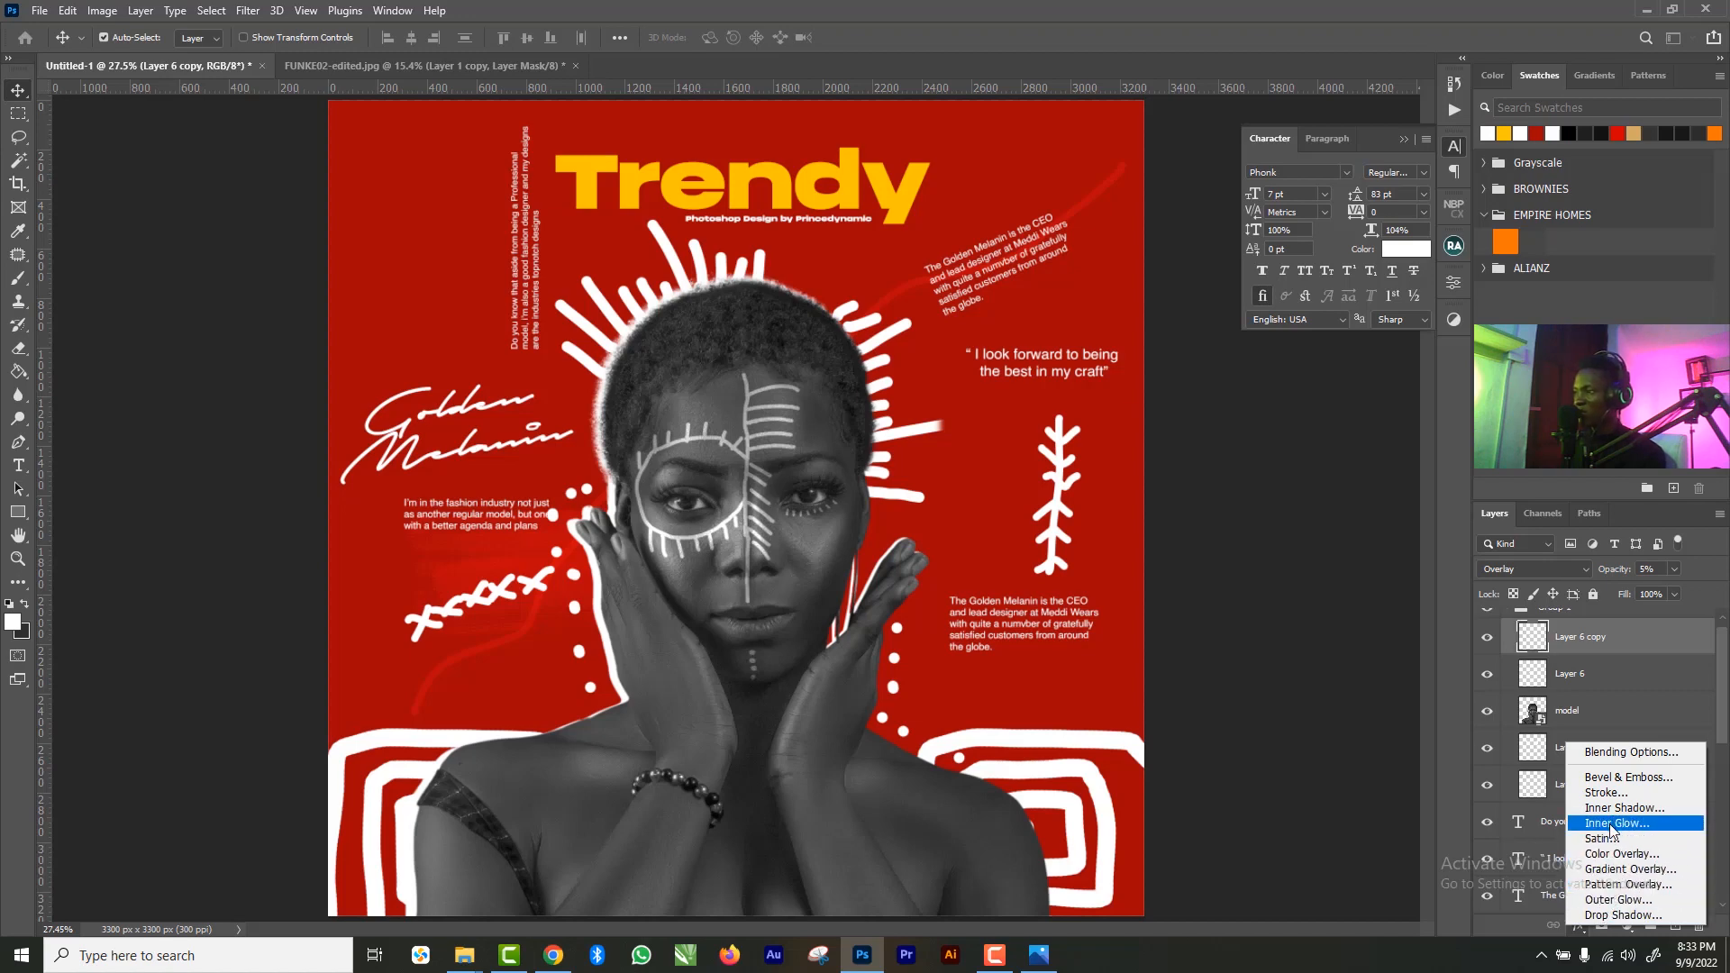
{"action": "left_click", "coordinate": [1616, 901]}
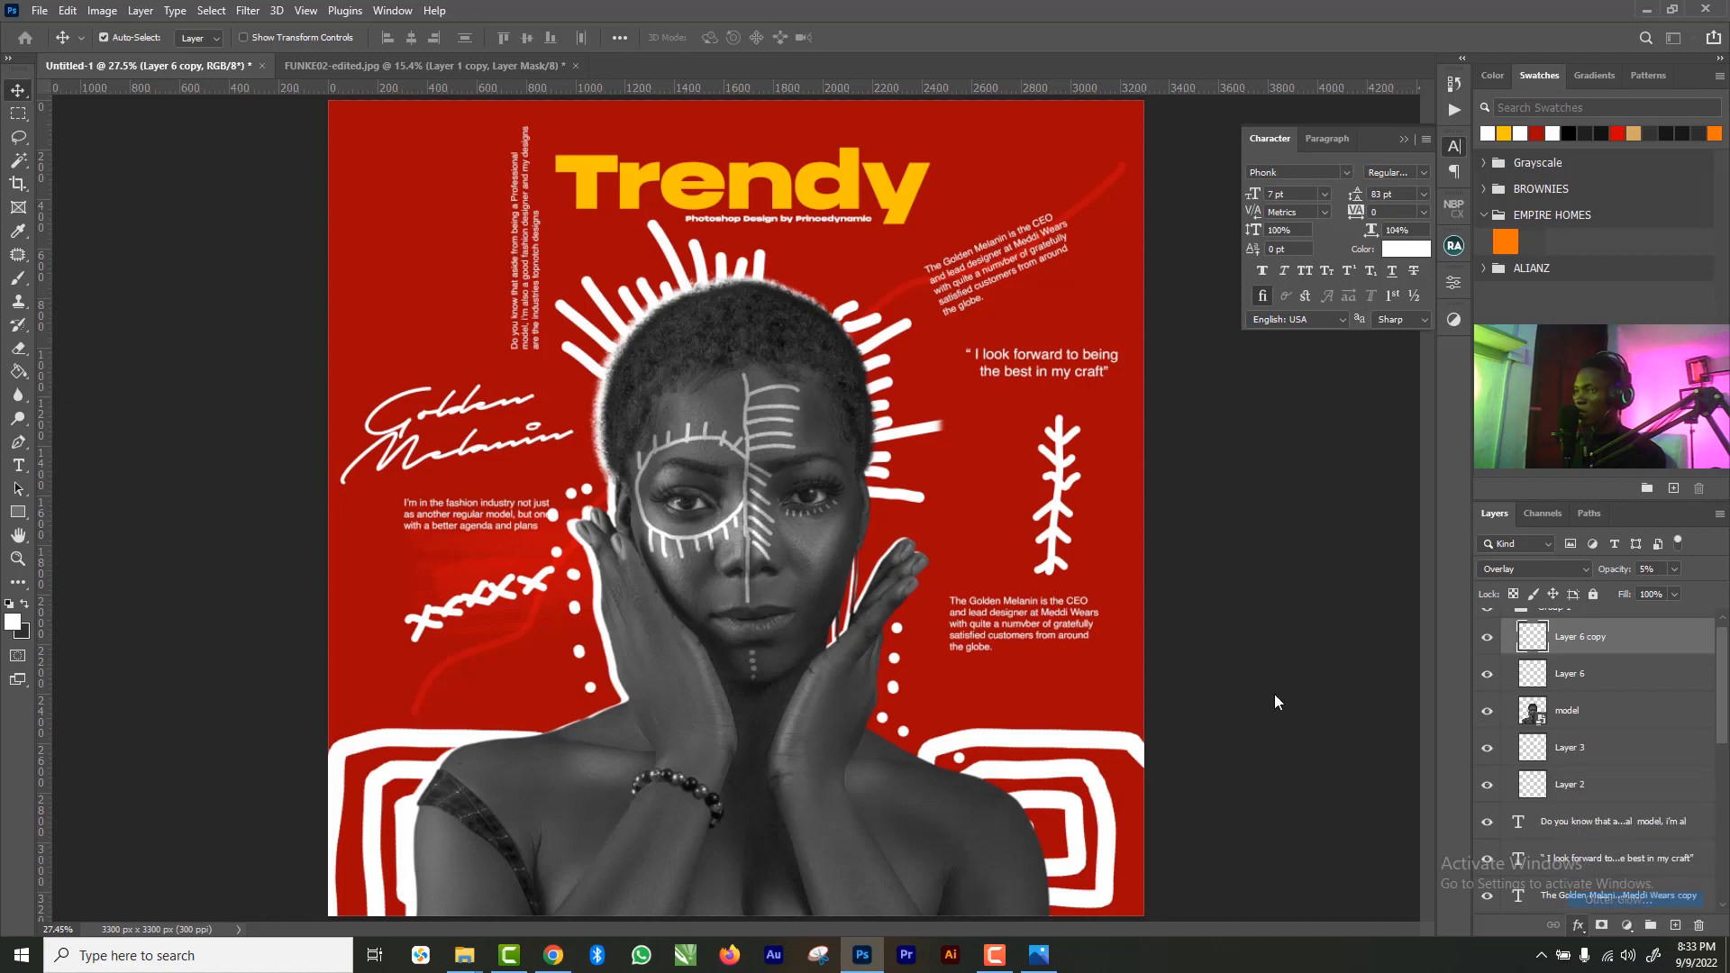
{"action": "left_click_drag", "start_coordinate": [850, 220], "coordinate": [1291, 251]}
{"action": "left_click_drag", "start_coordinate": [1311, 338], "coordinate": [1337, 337]}
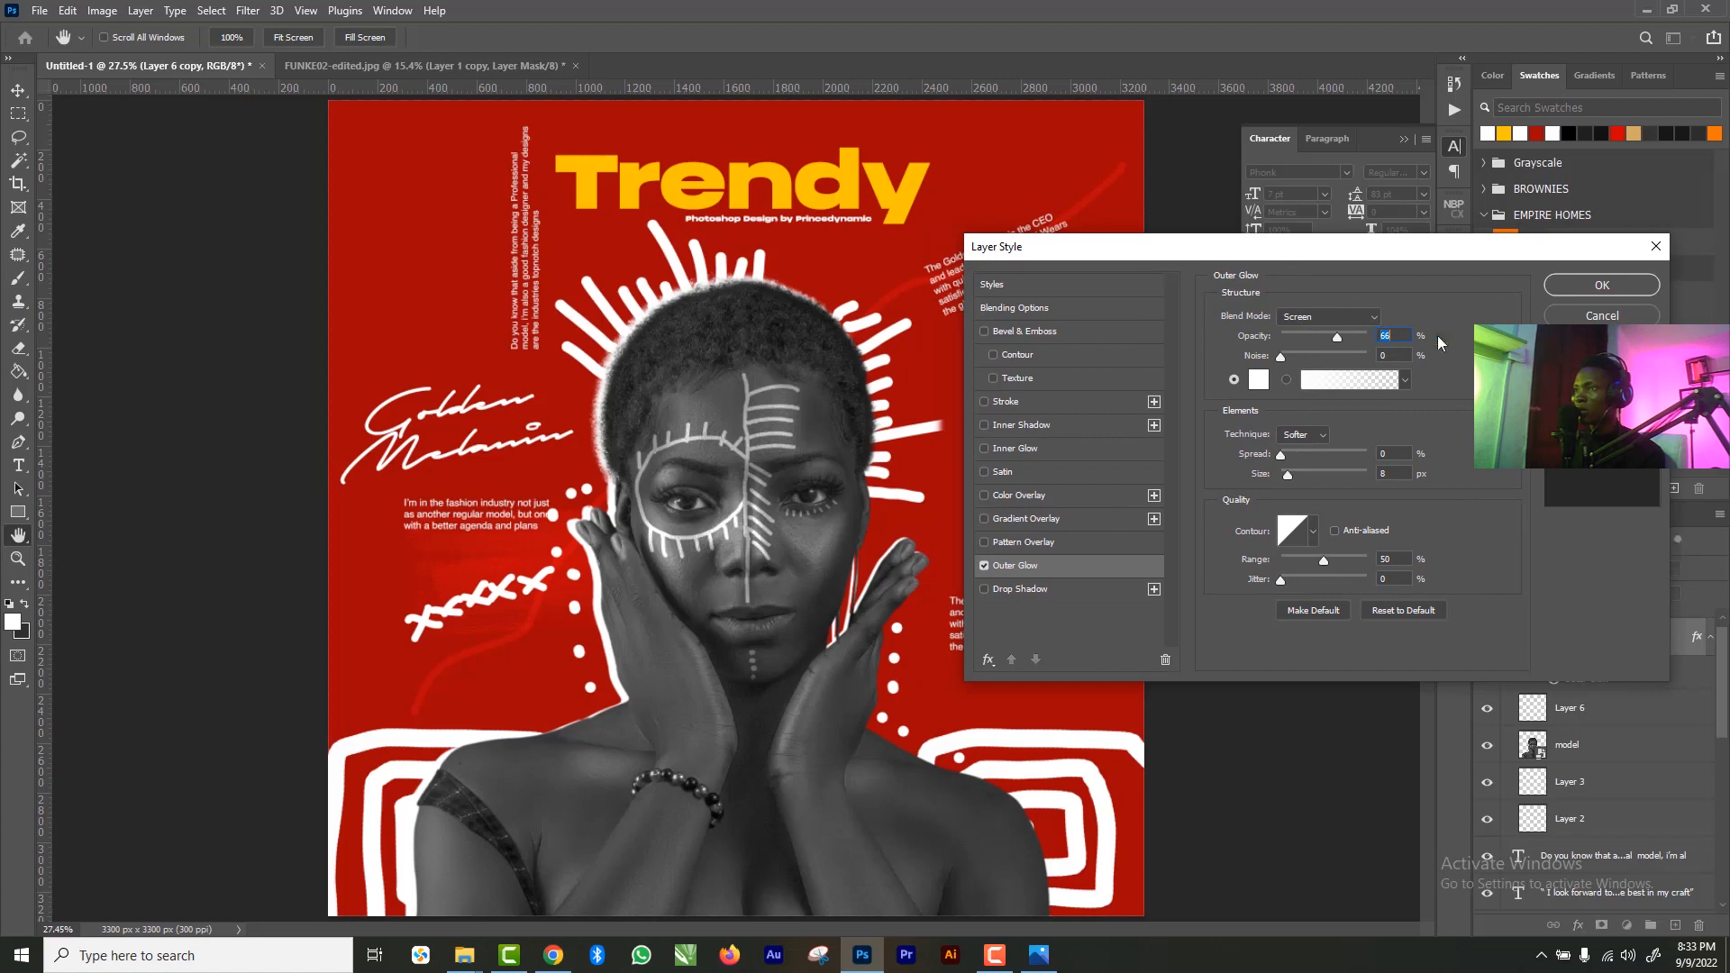
{"action": "left_click", "coordinate": [1600, 285]}
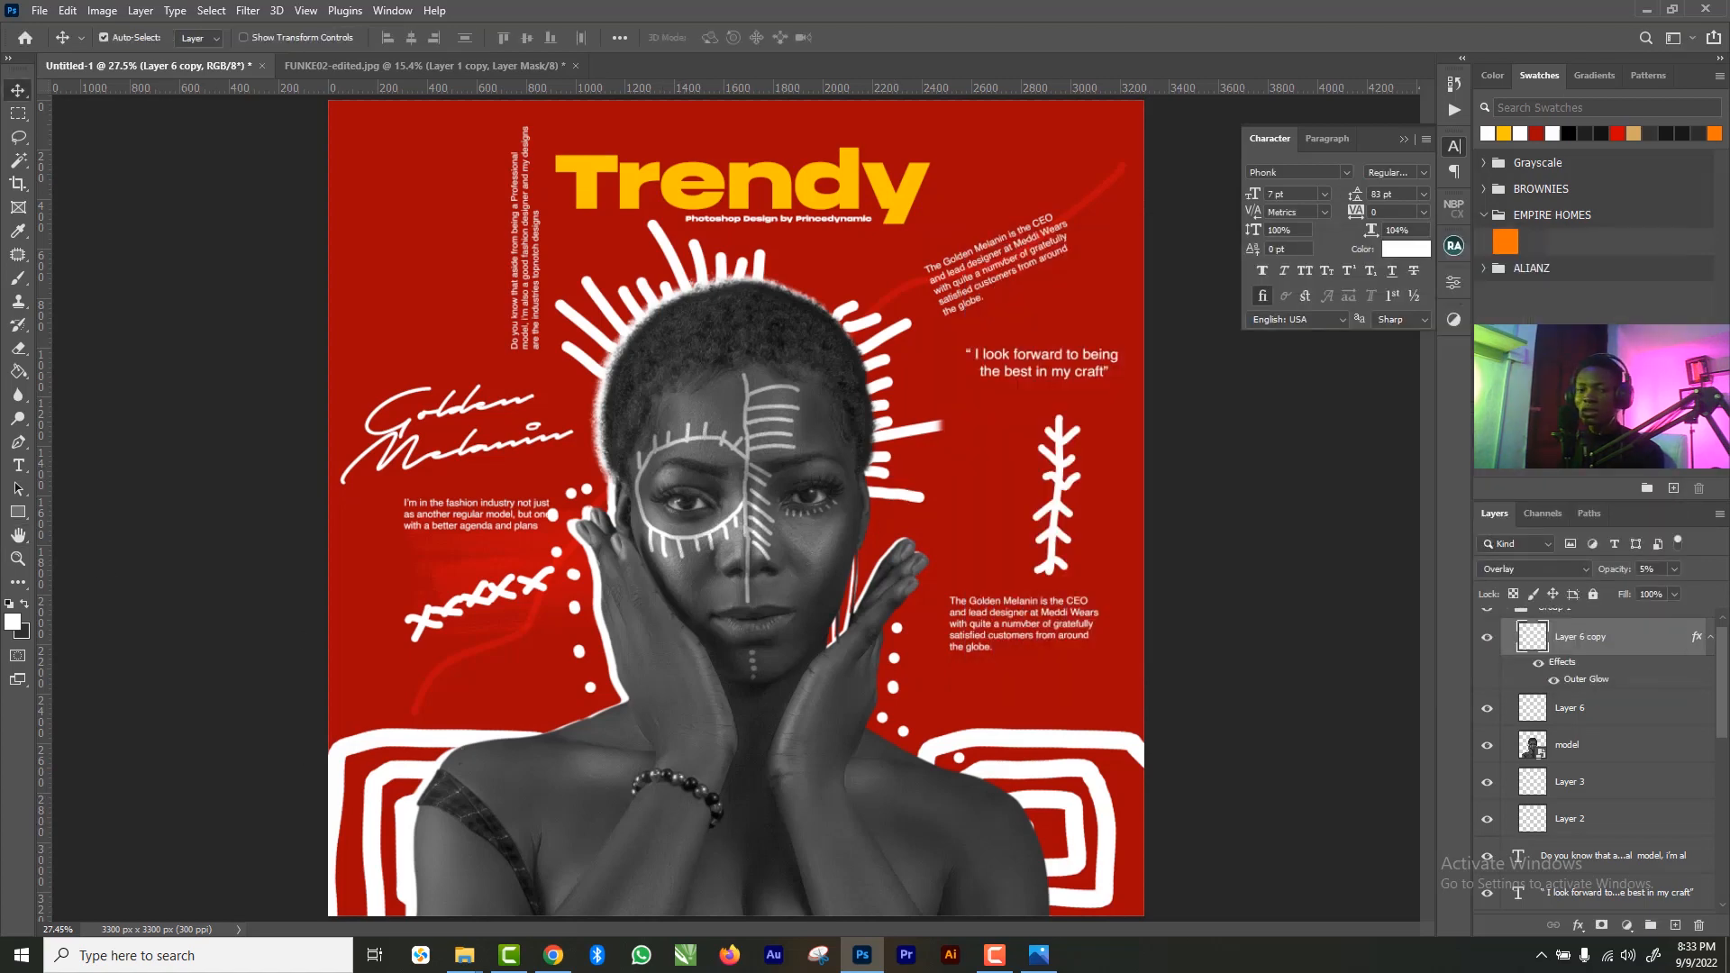
- Open LOGOFOLIO - ALL.jpg as a separate document and unlock its Background layer
{"action": "key", "text": "F9"}
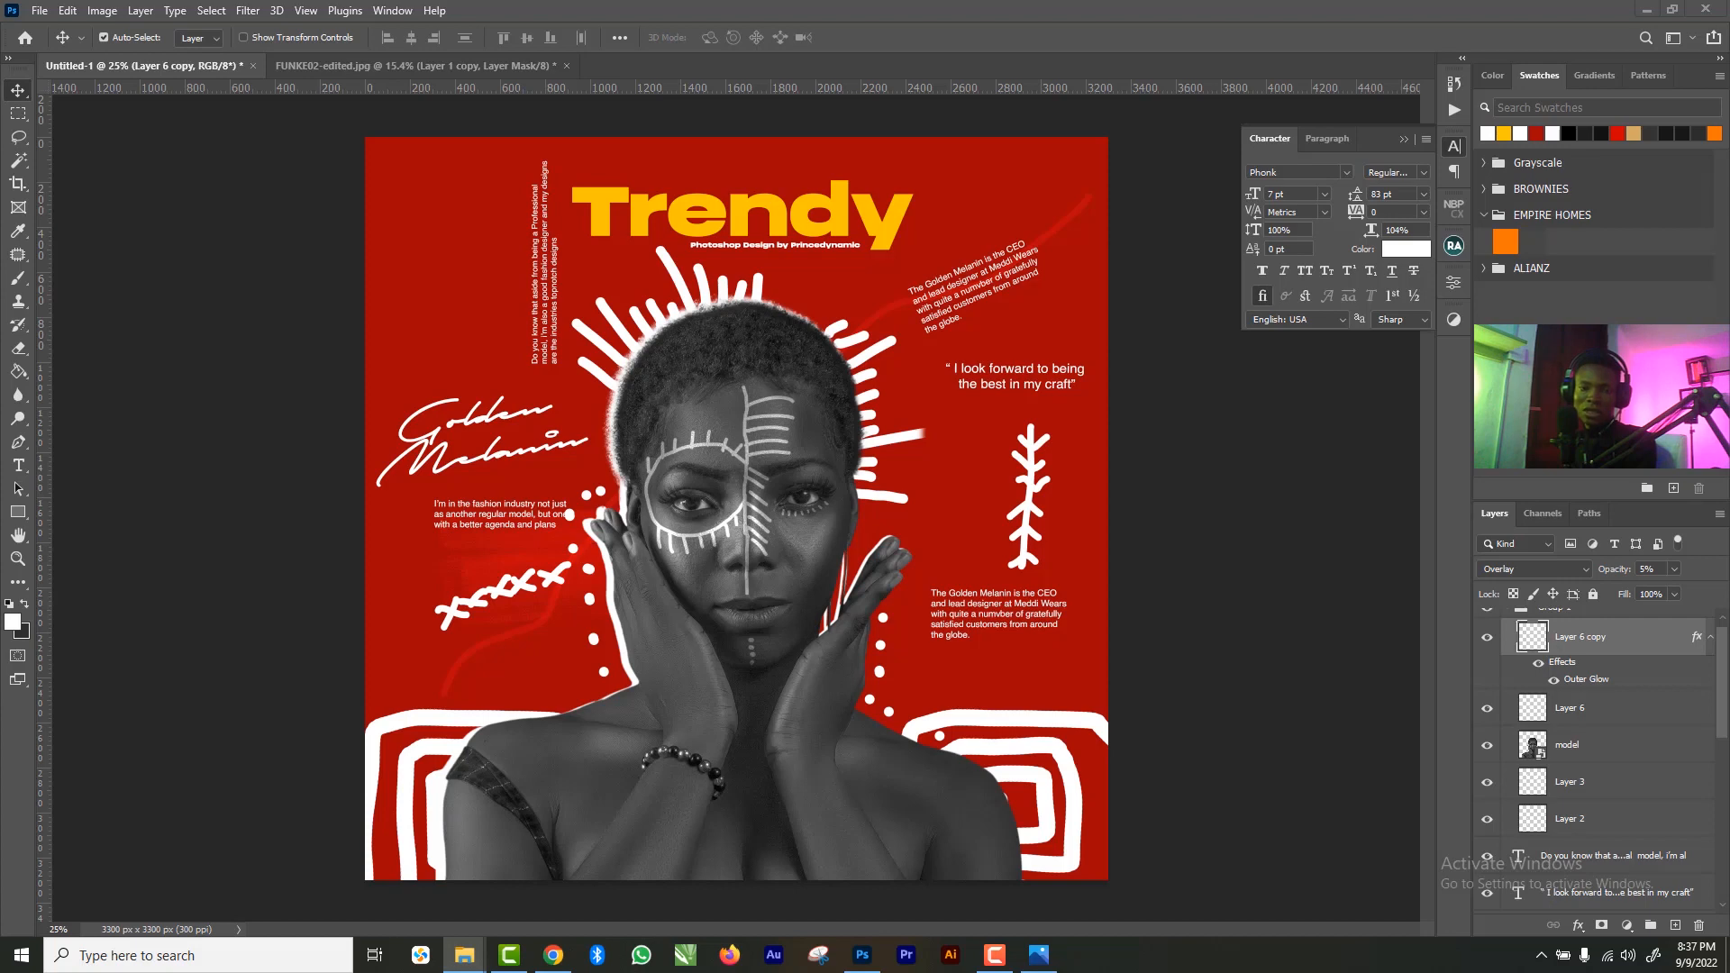
{"action": "left_click_drag", "start_coordinate": [627, 59], "coordinate": [629, 62]}
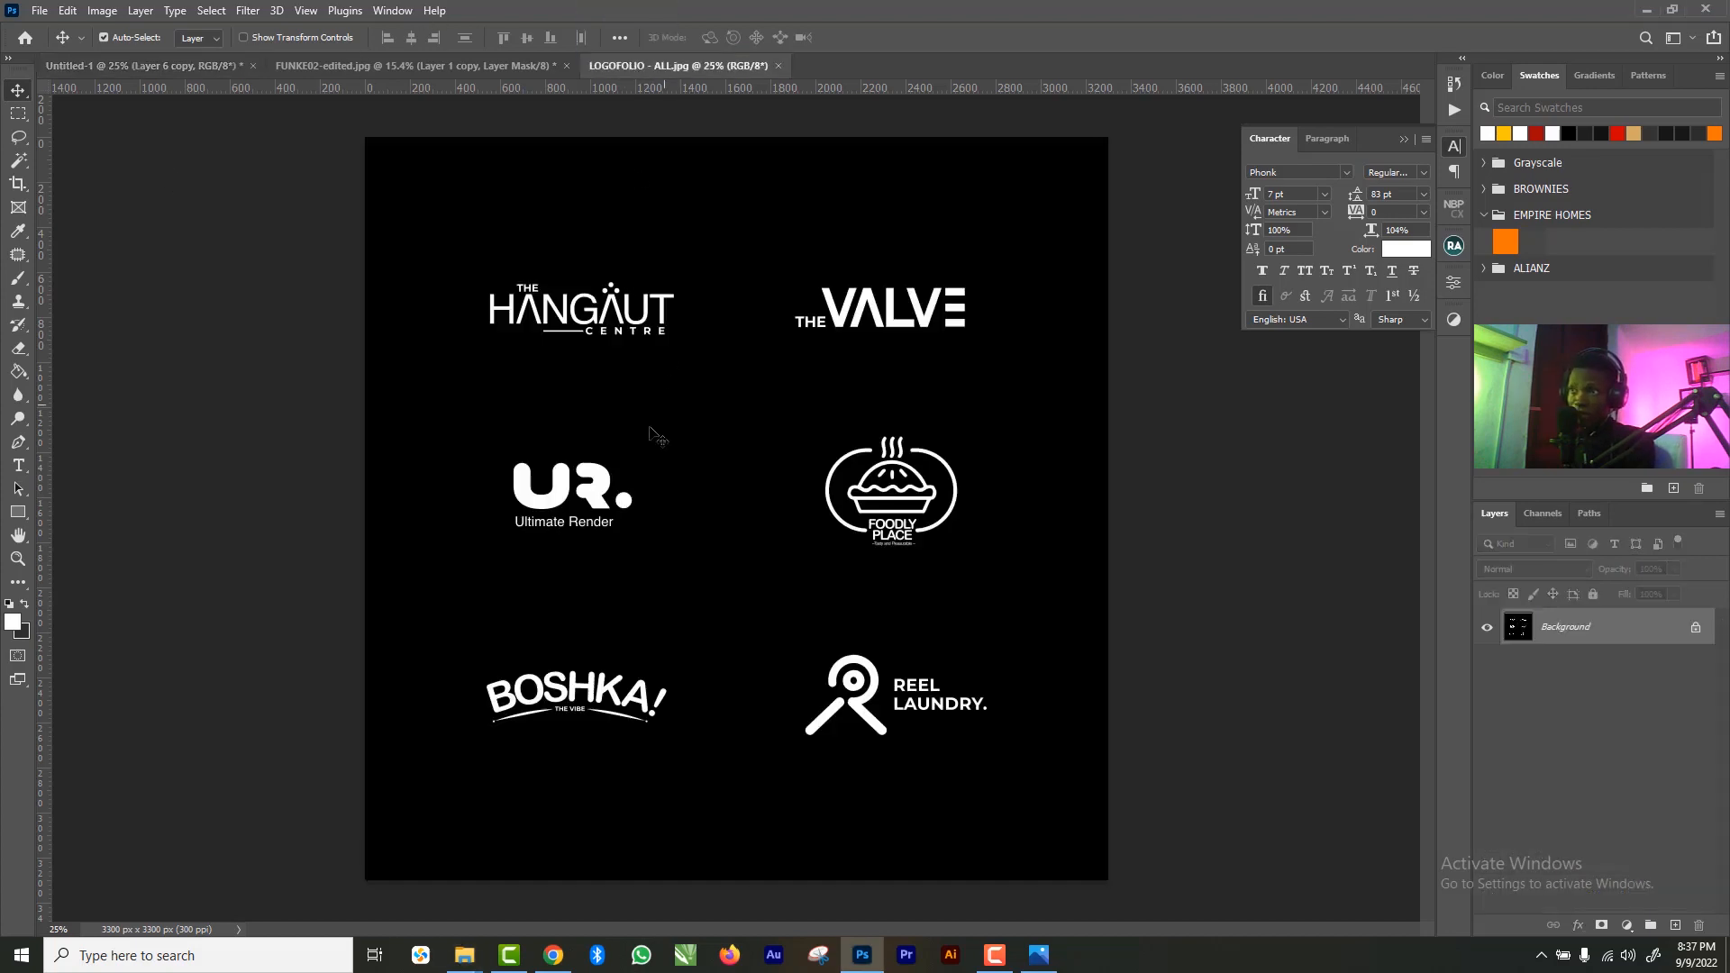
{"action": "left_click", "coordinate": [1695, 628]}
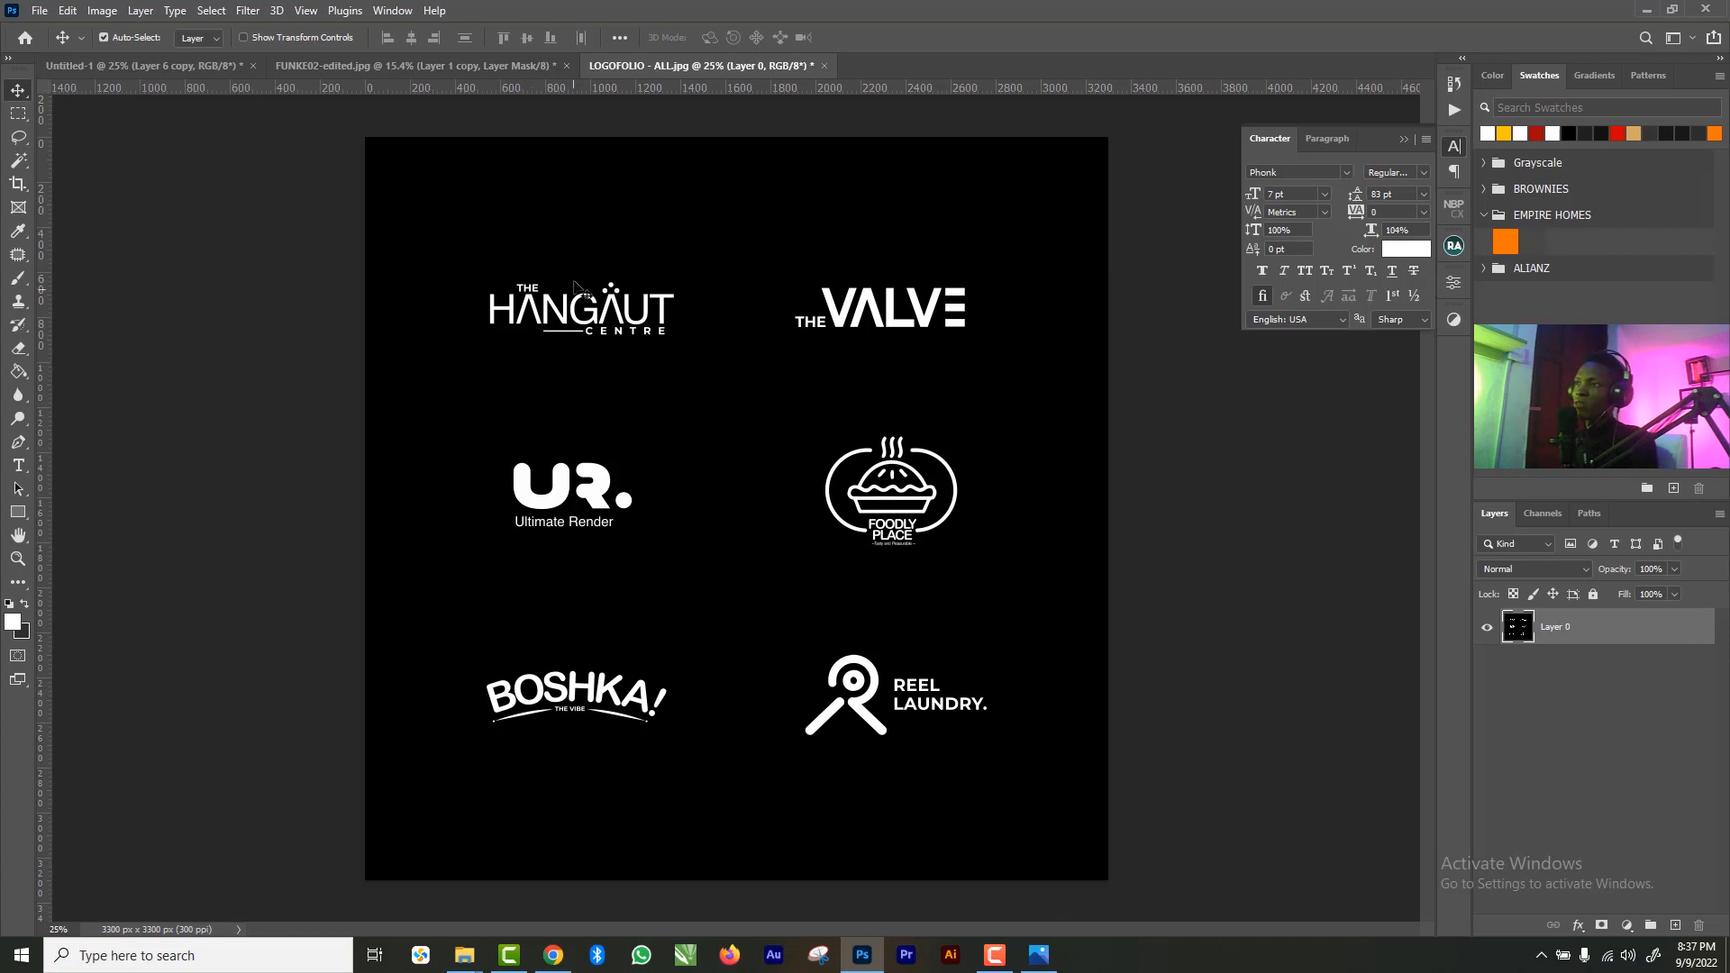
- Try to select only The Hangaut Centre logo with the Rectangular Marquee, redrawing the selection several times
{"action": "key", "text": "z"}
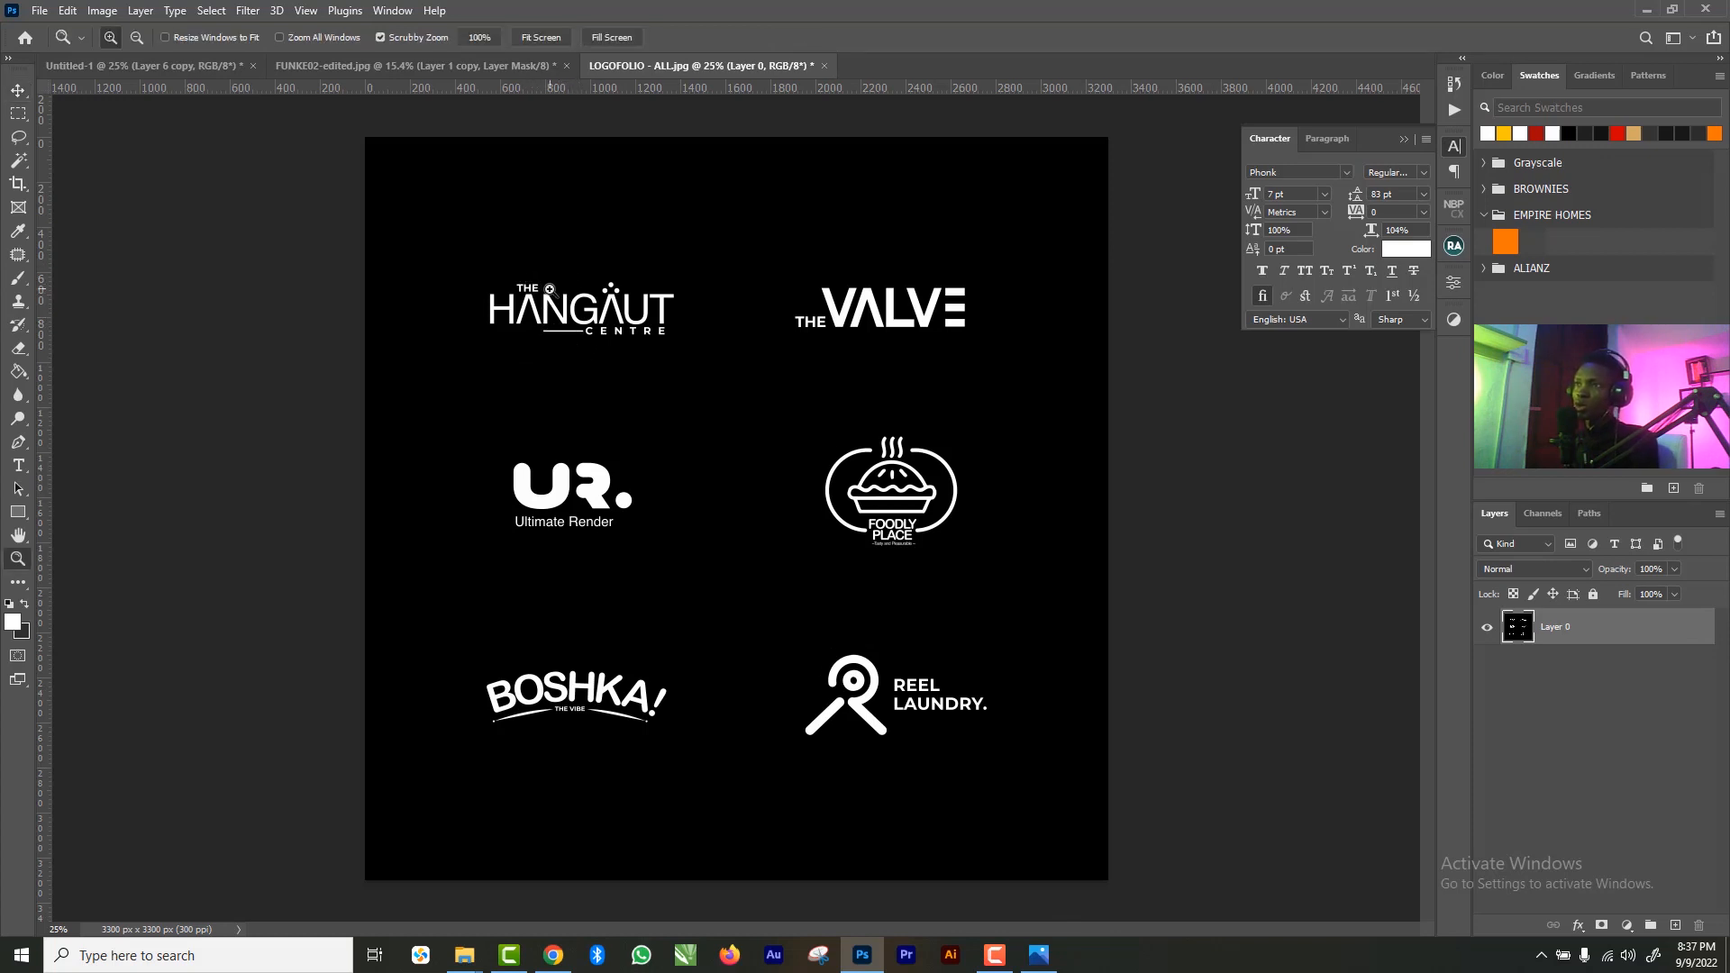
{"action": "left_click_drag", "start_coordinate": [592, 313], "coordinate": [613, 331]}
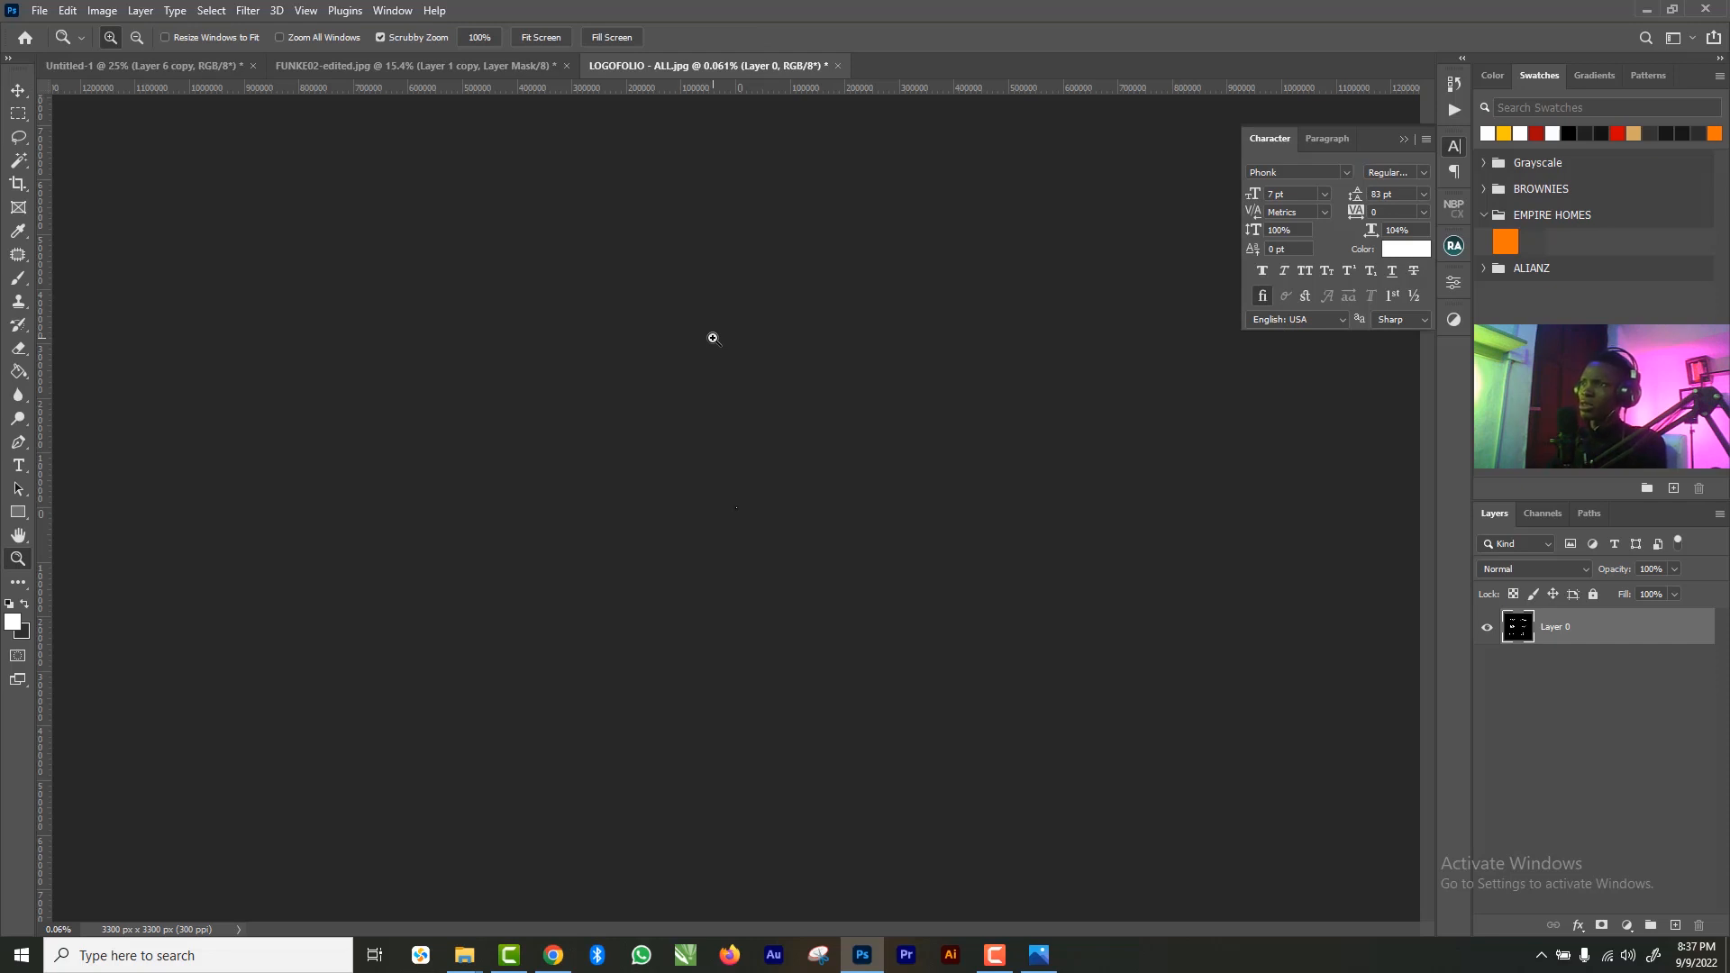
{"action": "key", "text": "ctrl+0"}
{"action": "left_click", "coordinate": [18, 114]}
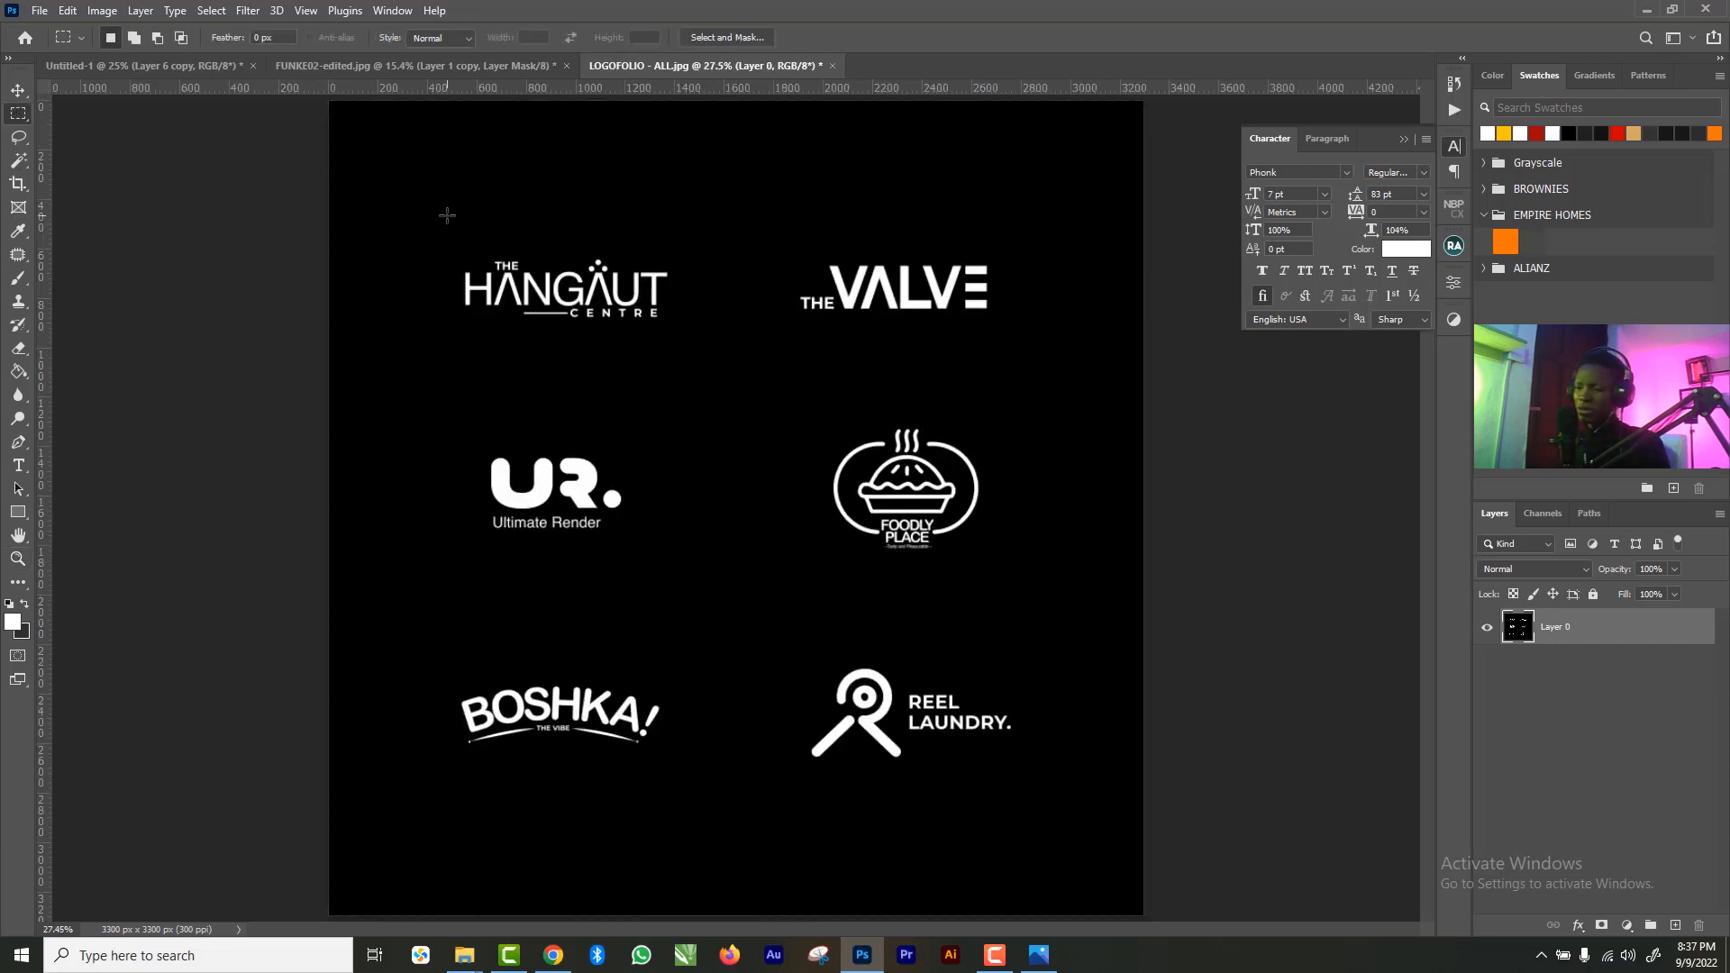
{"action": "left_click_drag", "start_coordinate": [432, 222], "coordinate": [1143, 578]}
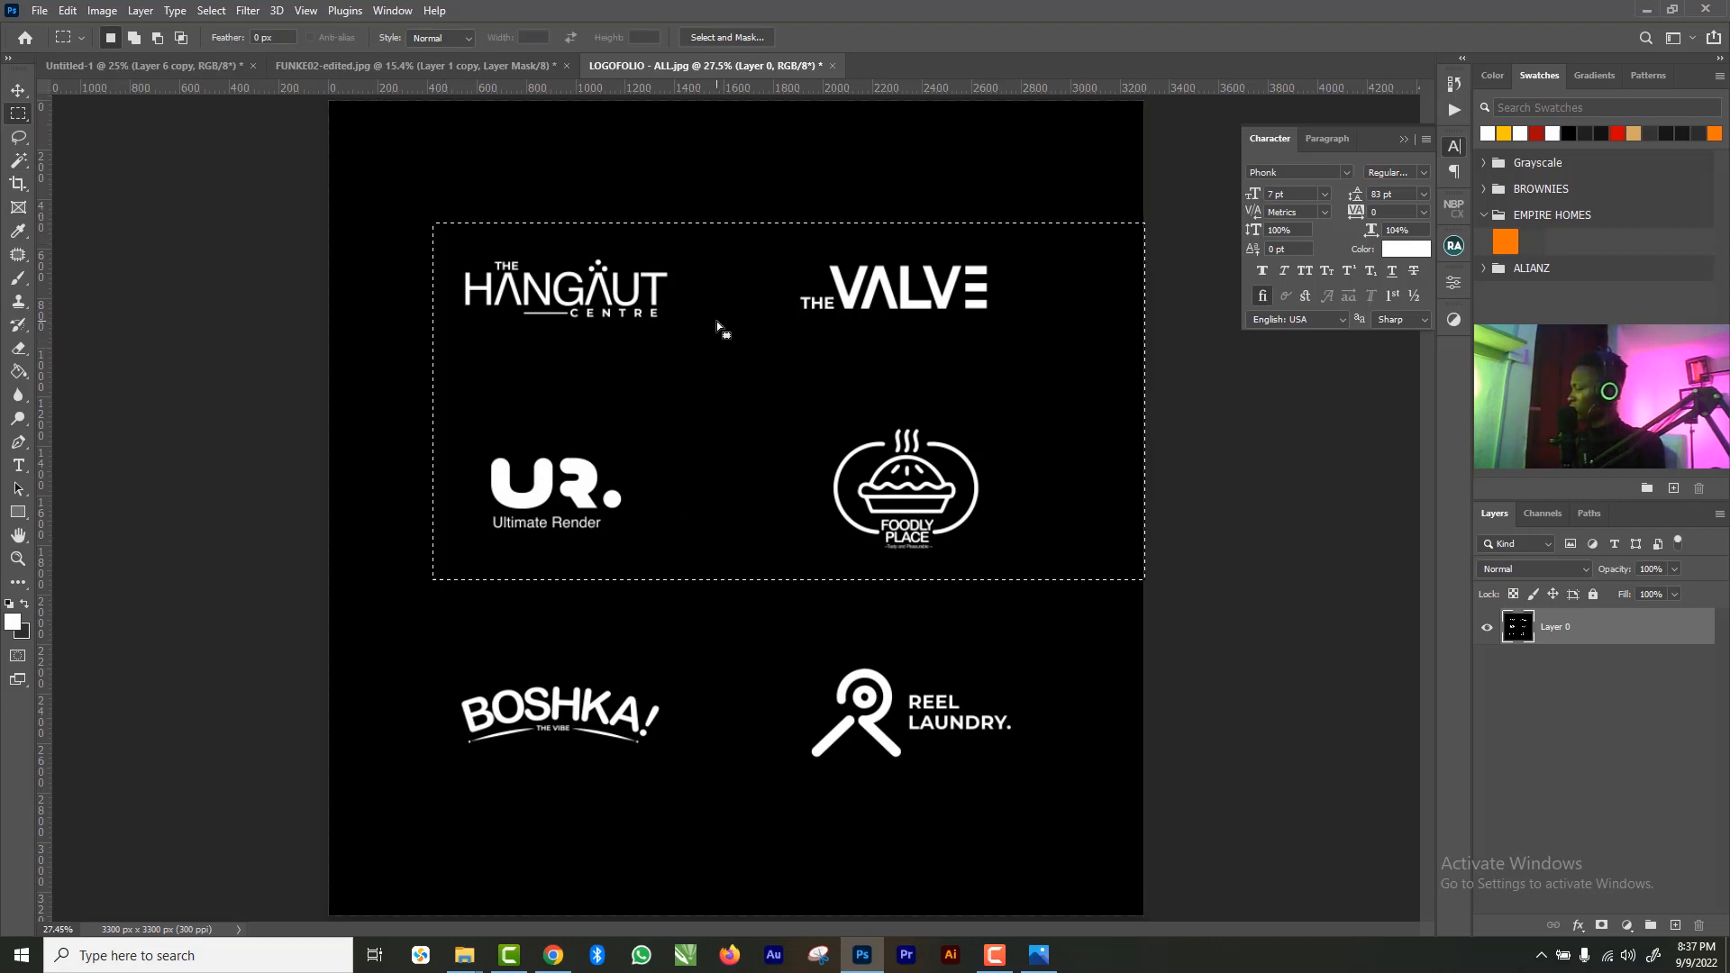
{"action": "left_click_drag", "start_coordinate": [684, 158], "coordinate": [1143, 579]}
{"action": "mouse_move", "coordinate": [421, 212]}
{"action": "left_mouse_down"}
{"action": "mouse_move", "coordinate": [675, 390]}
{"action": "mouse_move", "coordinate": [716, 381]}
{"action": "left_mouse_up"}
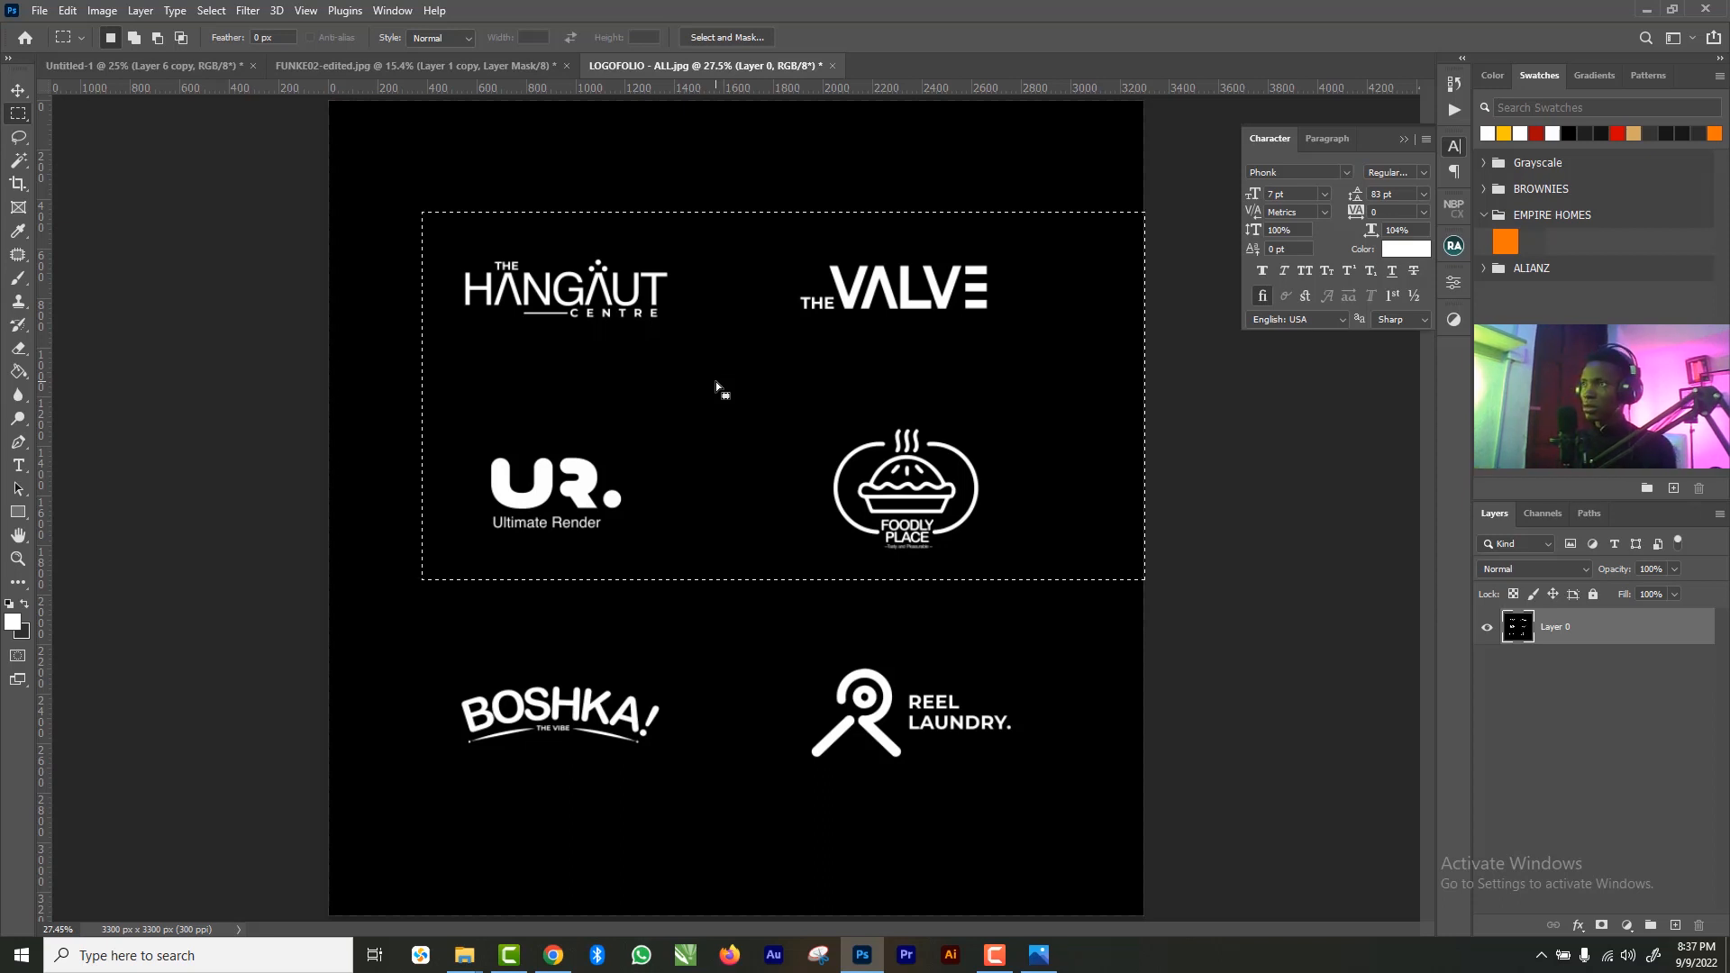
{"action": "left_click_drag", "start_coordinate": [644, 185], "coordinate": [700, 209]}
{"action": "left_click_drag", "start_coordinate": [466, 231], "coordinate": [438, 167]}
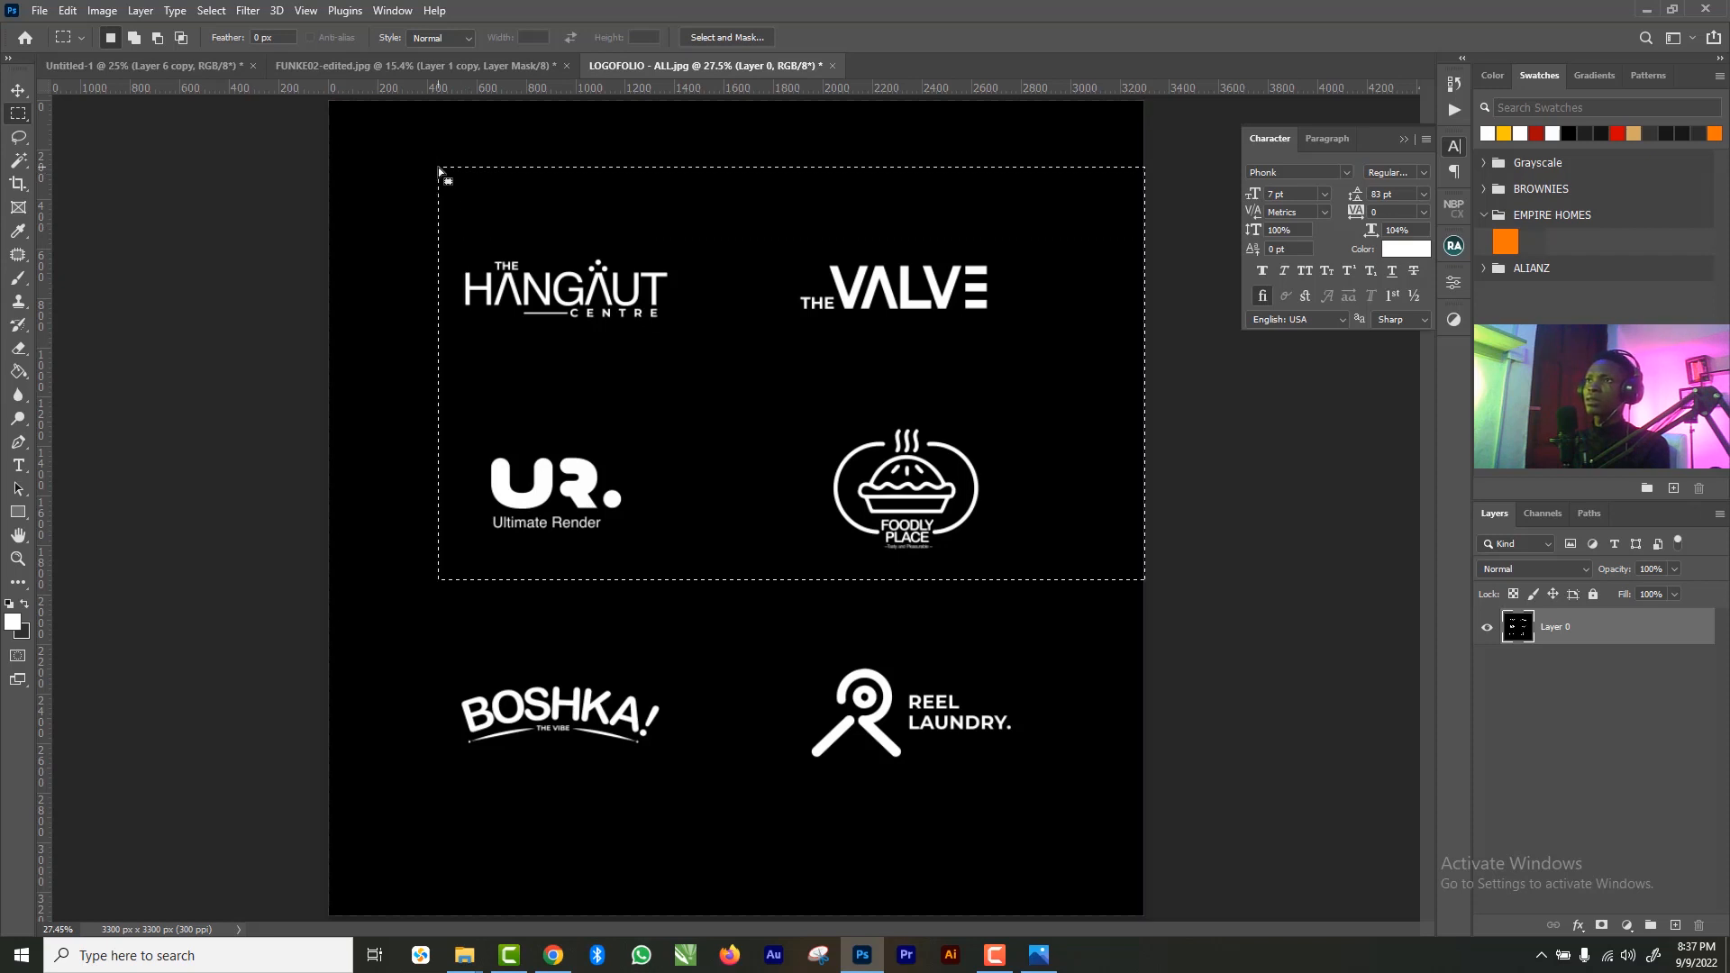
{"action": "left_click_drag", "start_coordinate": [574, 312], "coordinate": [575, 312]}
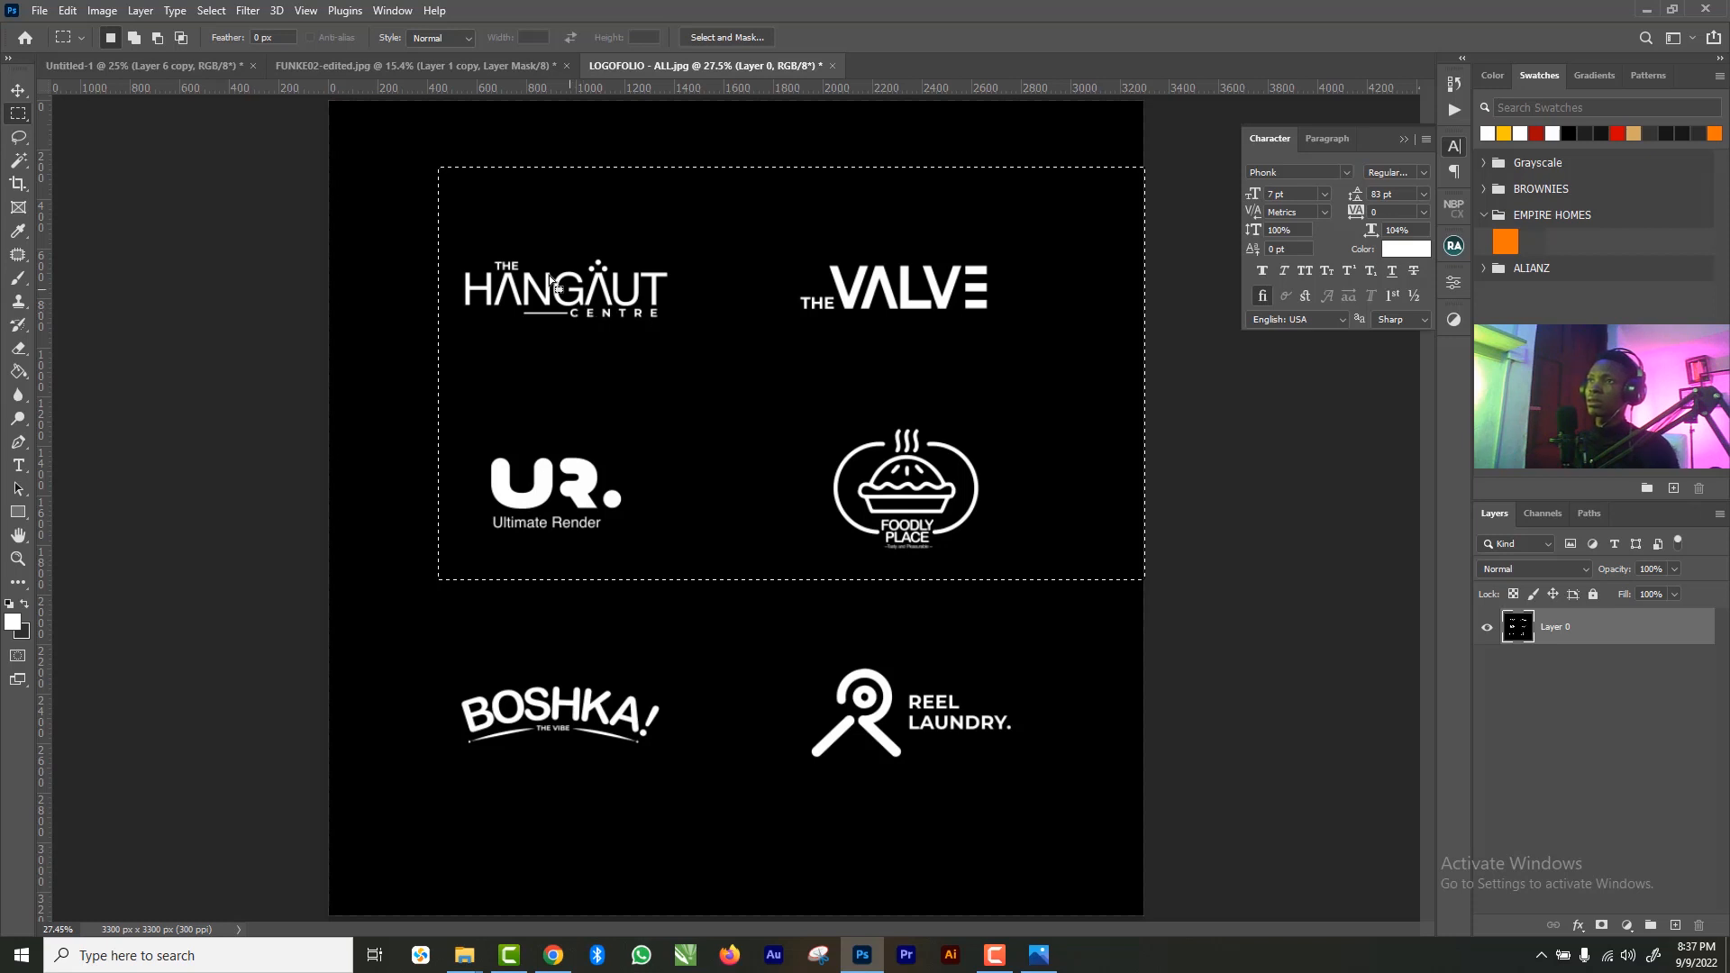
{"action": "left_click_drag", "start_coordinate": [388, 147], "coordinate": [1144, 581]}
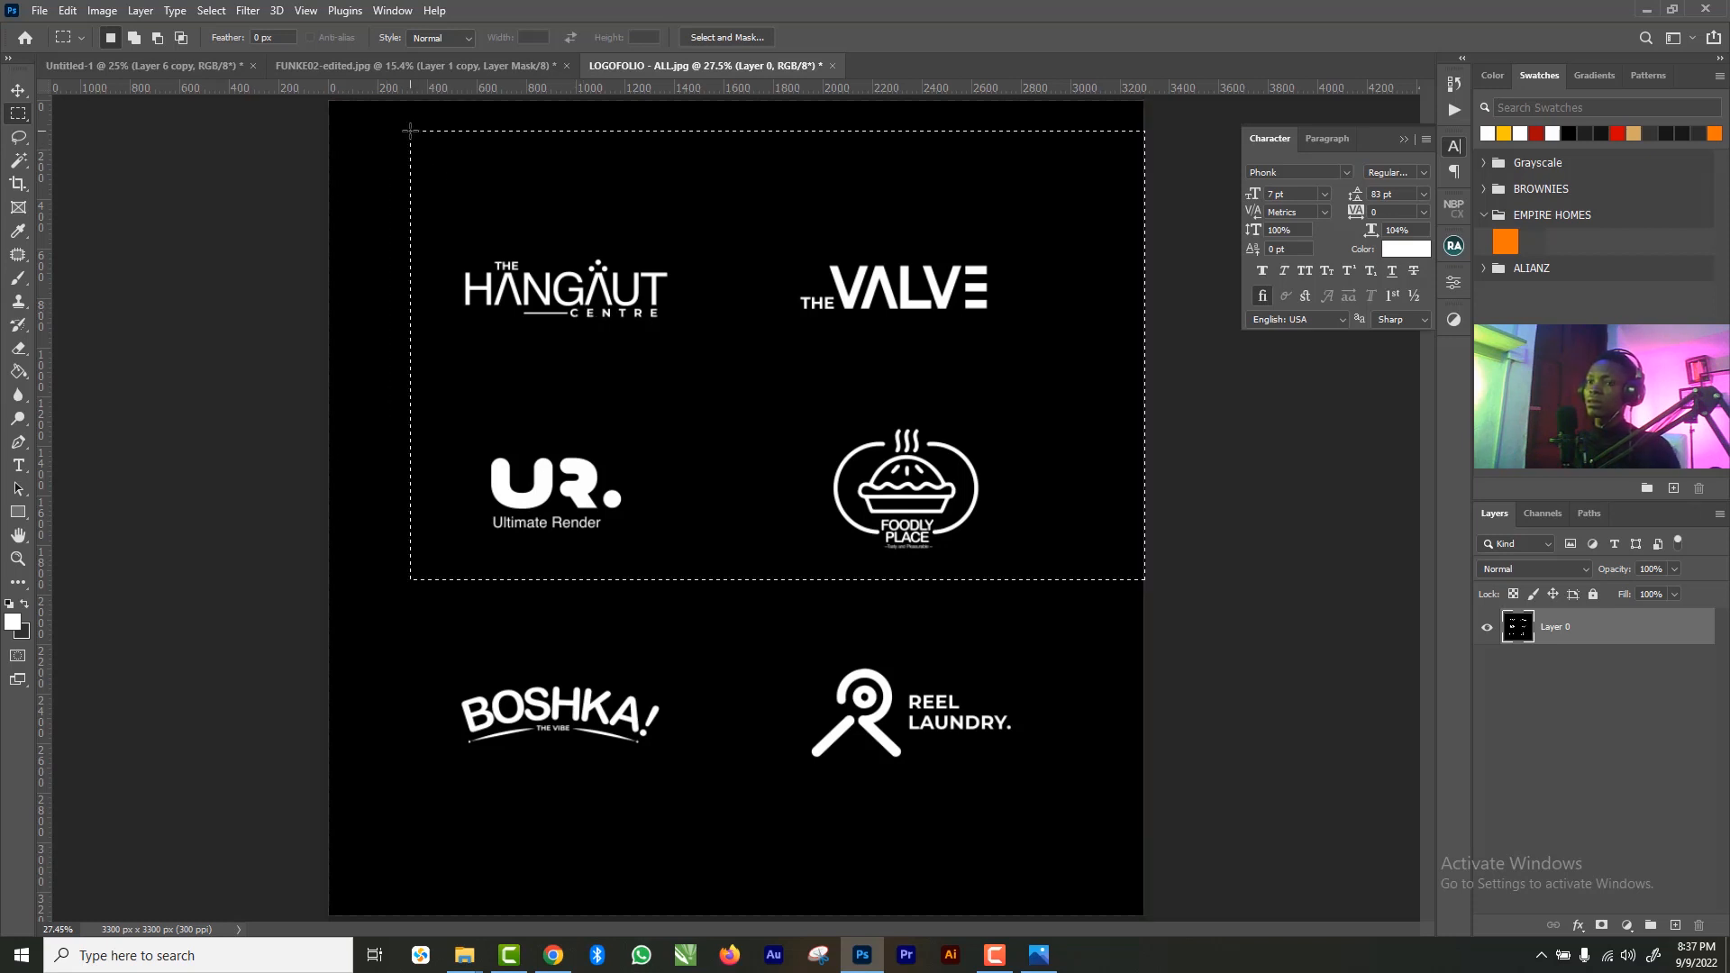
{"action": "left_click_drag", "start_coordinate": [394, 174], "coordinate": [1144, 580]}
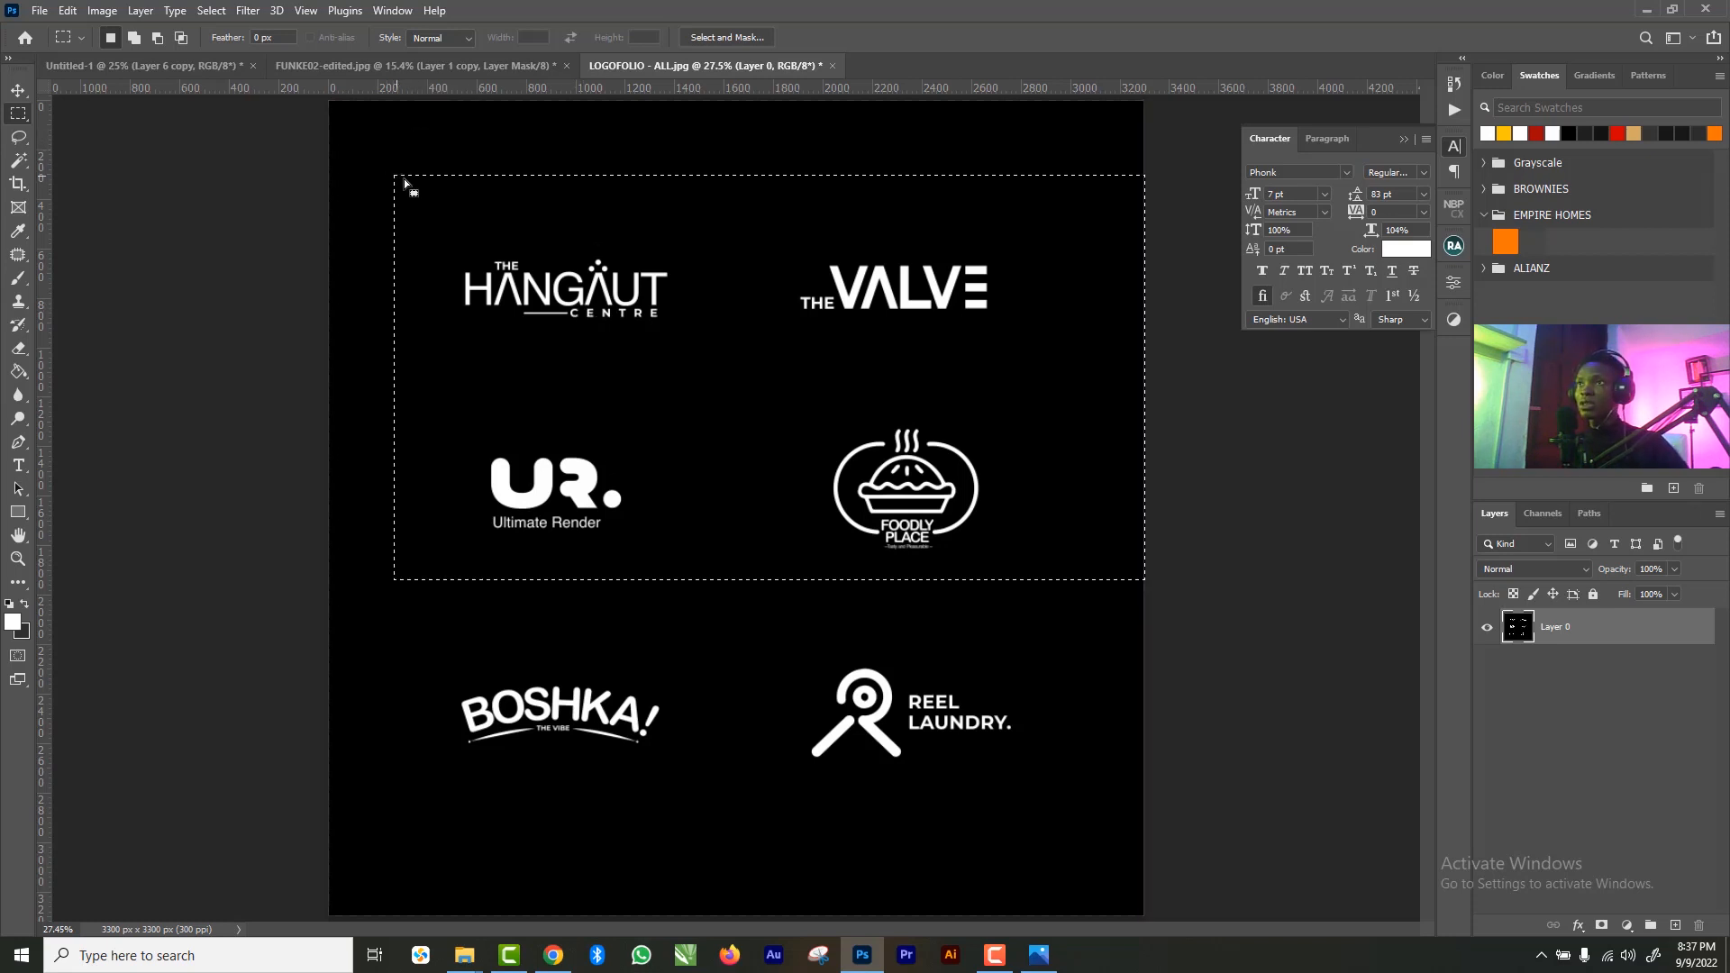
- Clear the rectangular selection around the upper four logos
{"action": "left_click", "coordinate": [18, 90]}
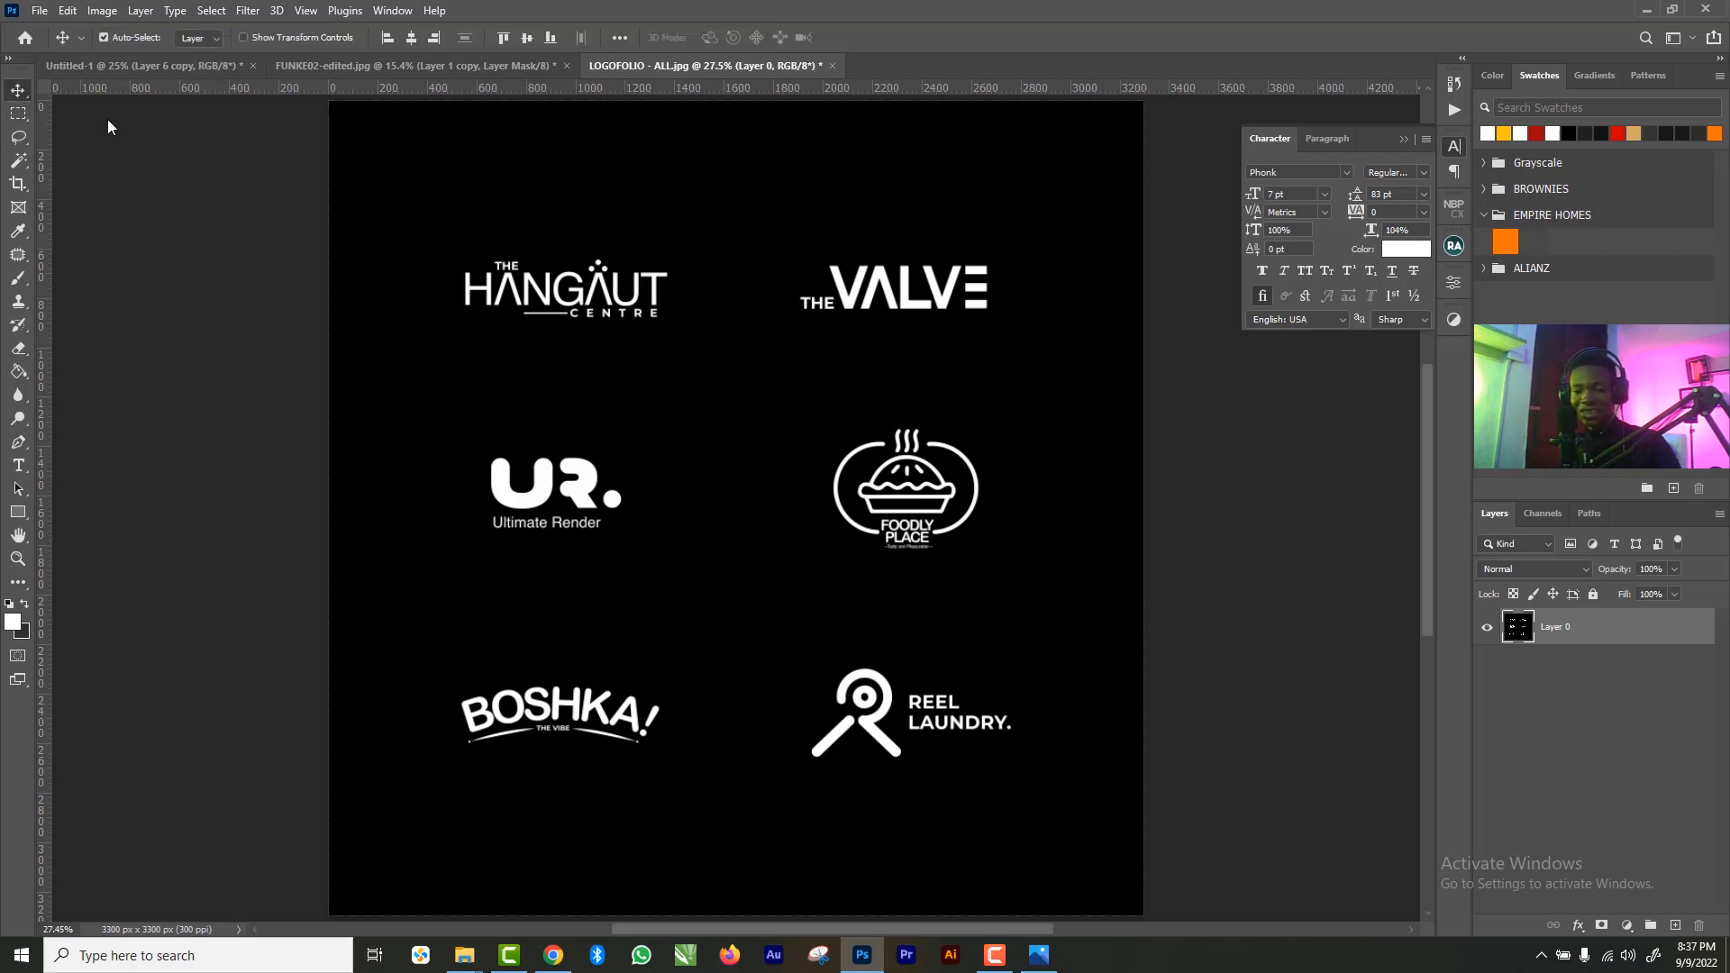
{"action": "key", "text": "ctrl+minus"}
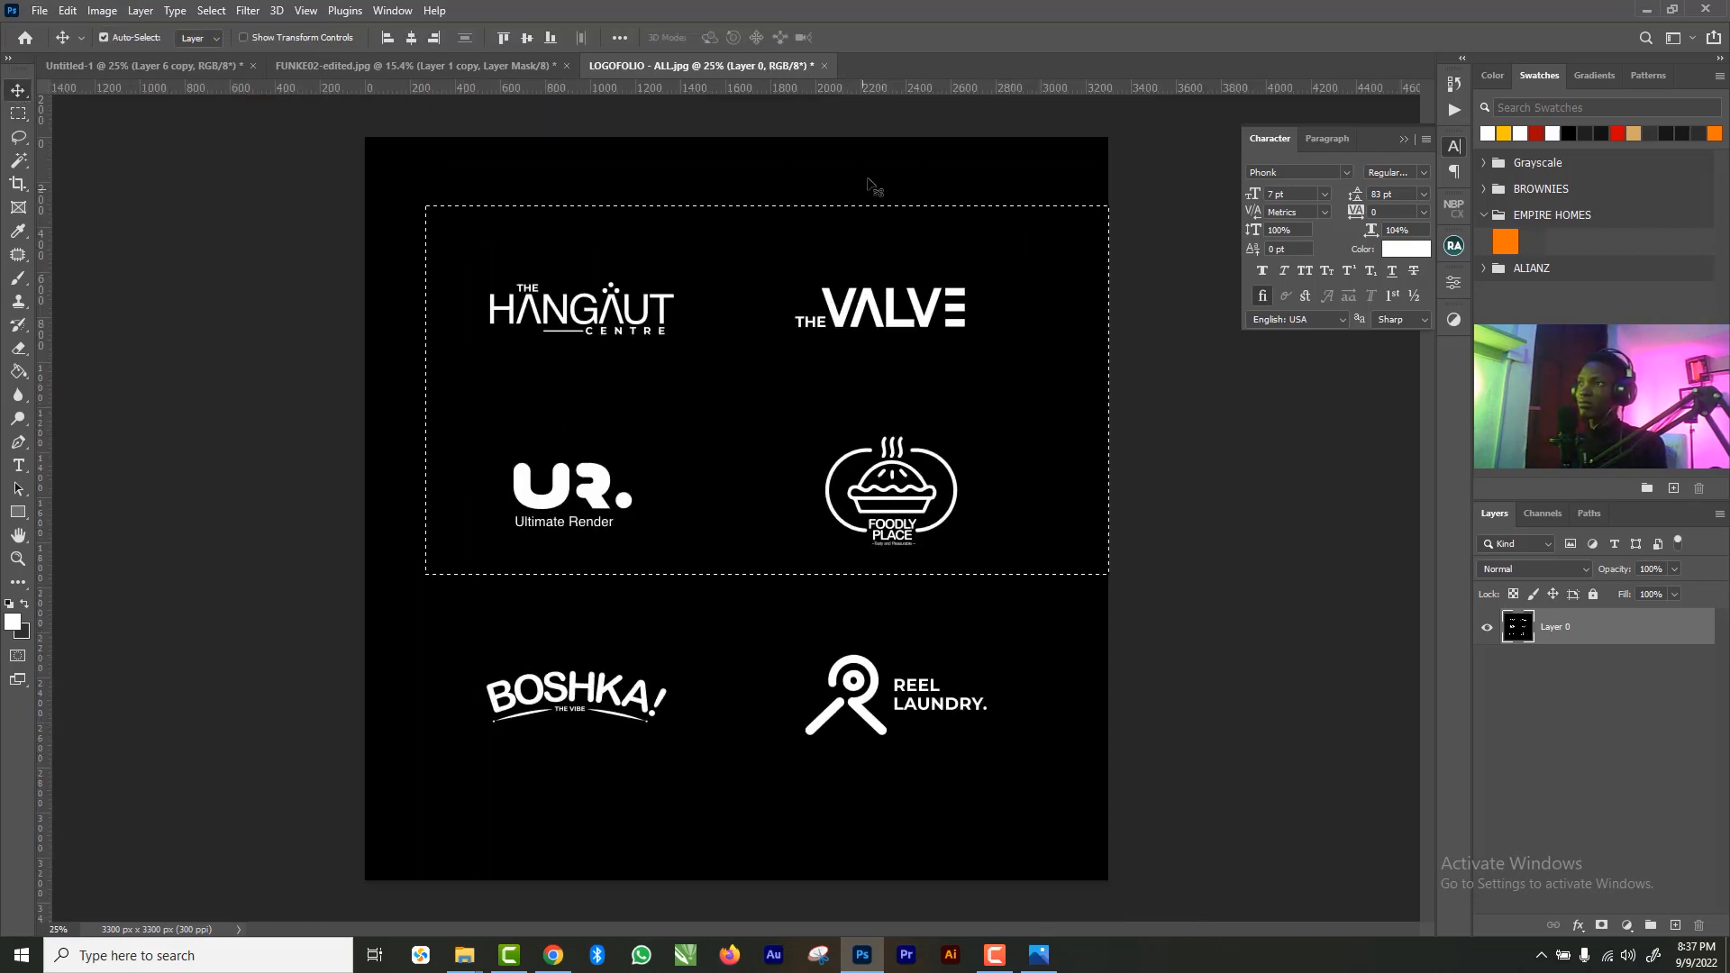
{"action": "key", "text": "ctrl"}
{"action": "key", "text": "ctrl+d"}
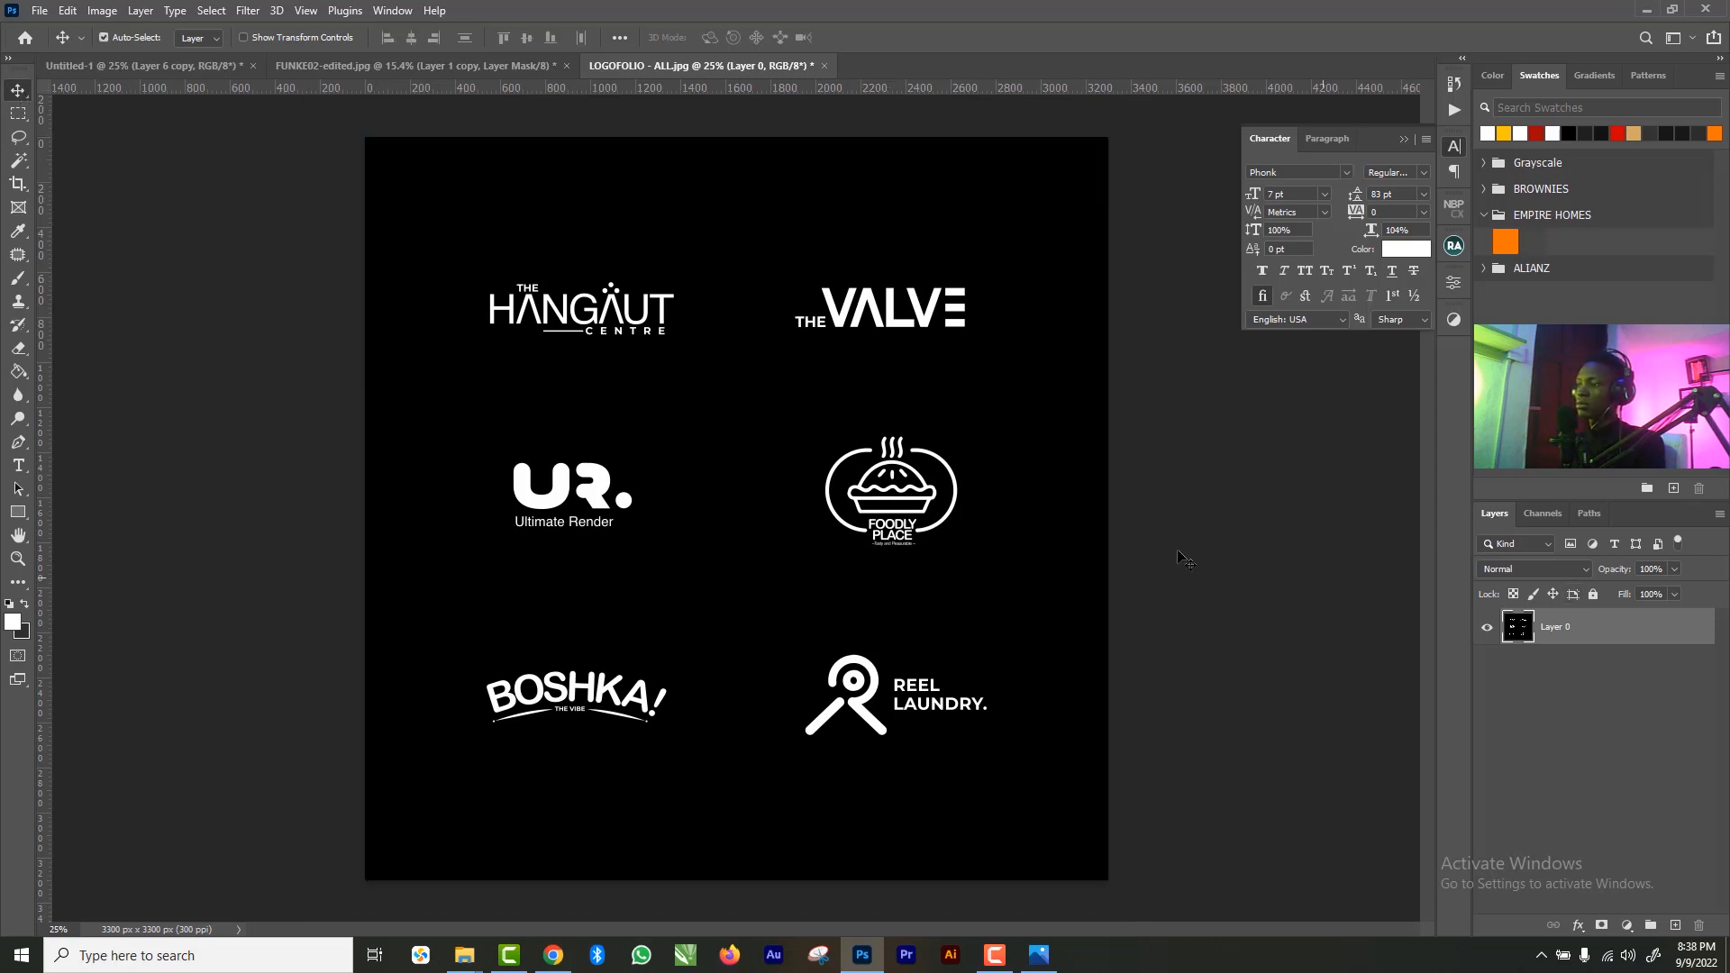
- Try again to draw a tight rectangular marquee around The Hangaut Centre logo and undo the last attempt
{"action": "key", "text": "m"}
{"action": "left_click_drag", "start_coordinate": [453, 247], "coordinate": [1108, 580]}
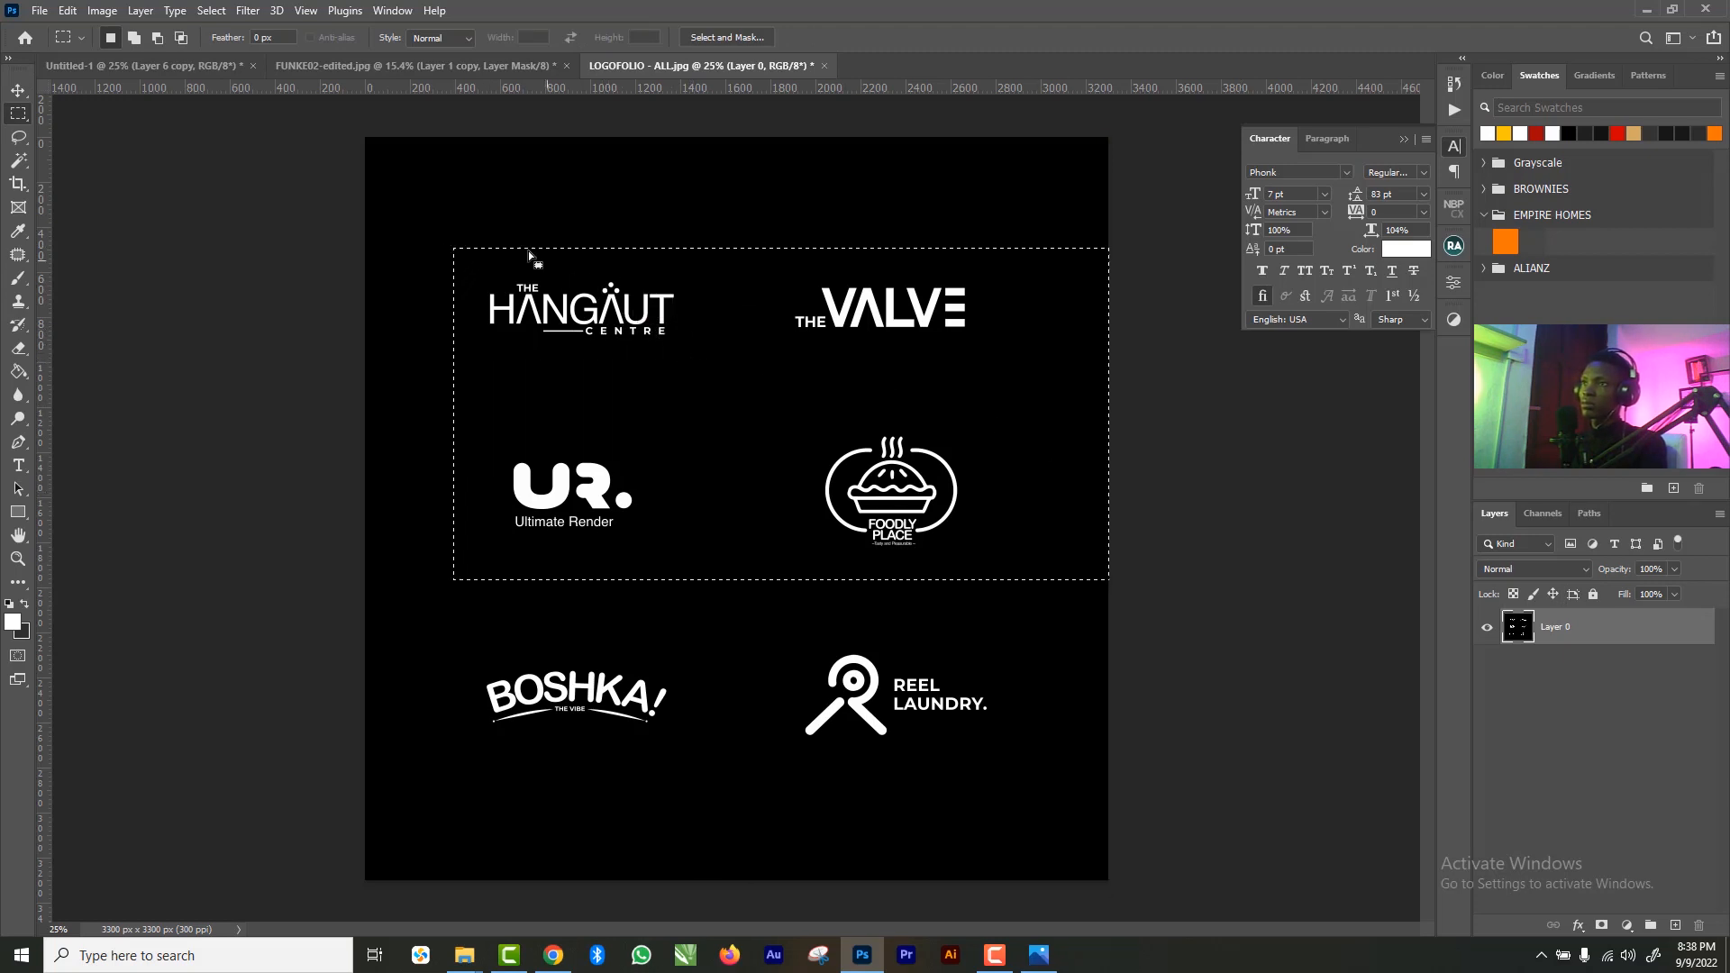
{"action": "left_click_drag", "start_coordinate": [459, 221], "coordinate": [695, 359]}
{"action": "key", "text": "ctrl+z"}
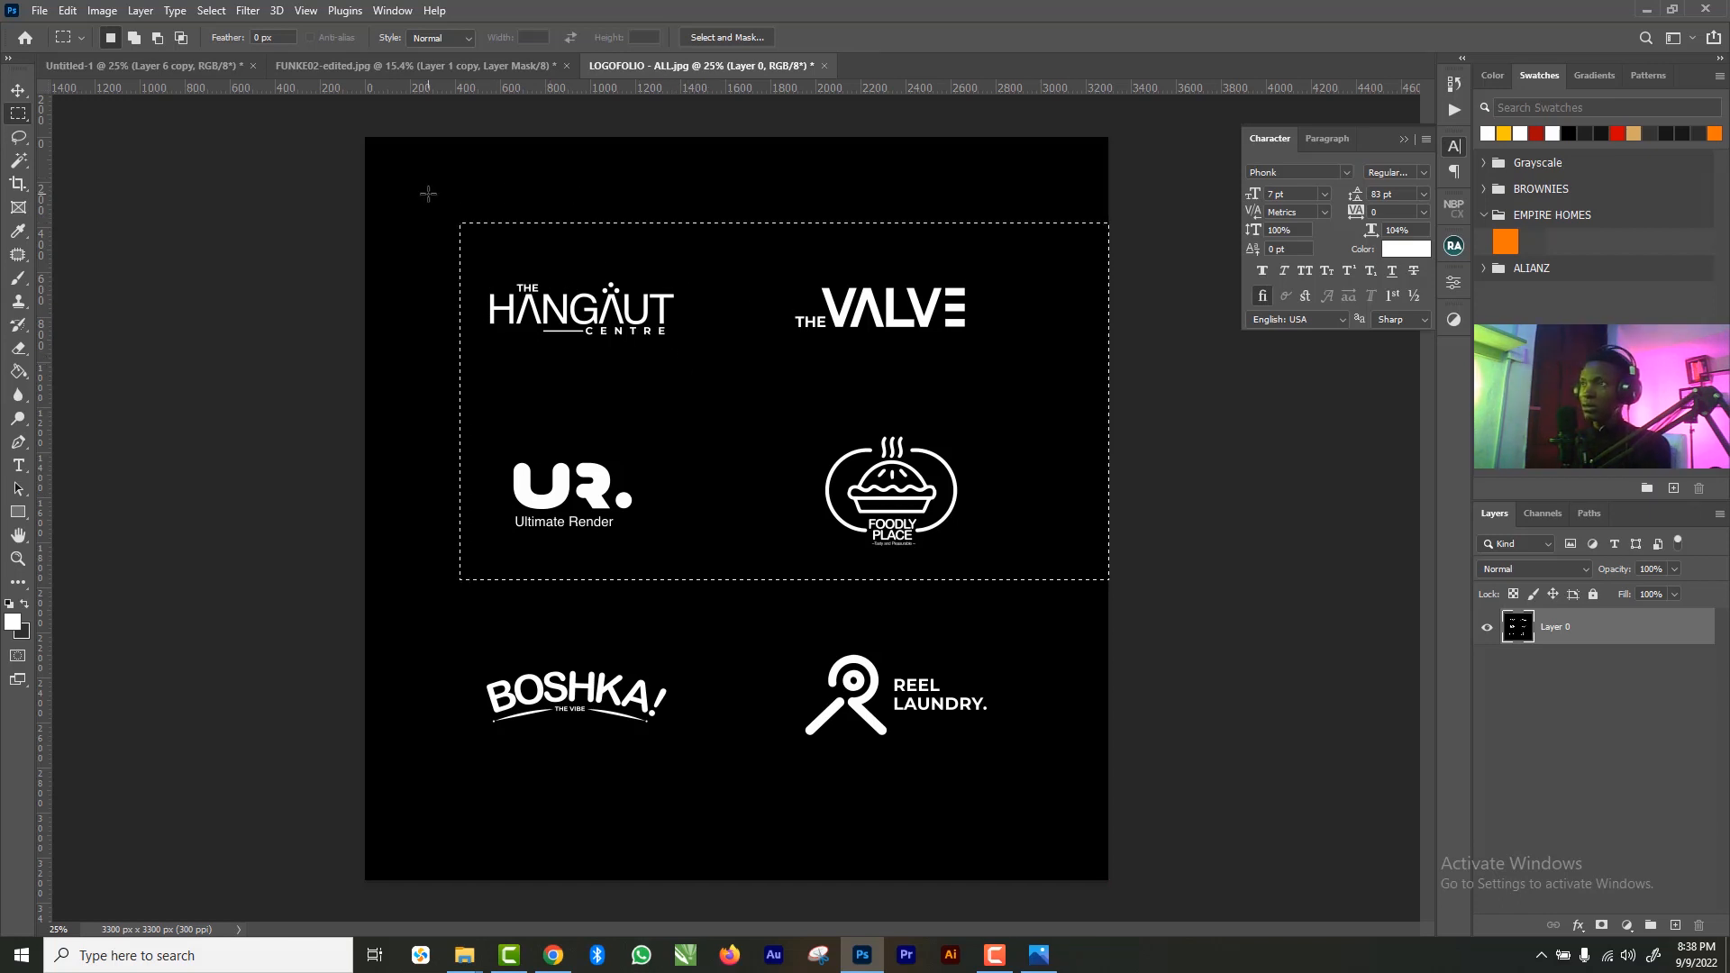
{"action": "type", "text": "vfl"}
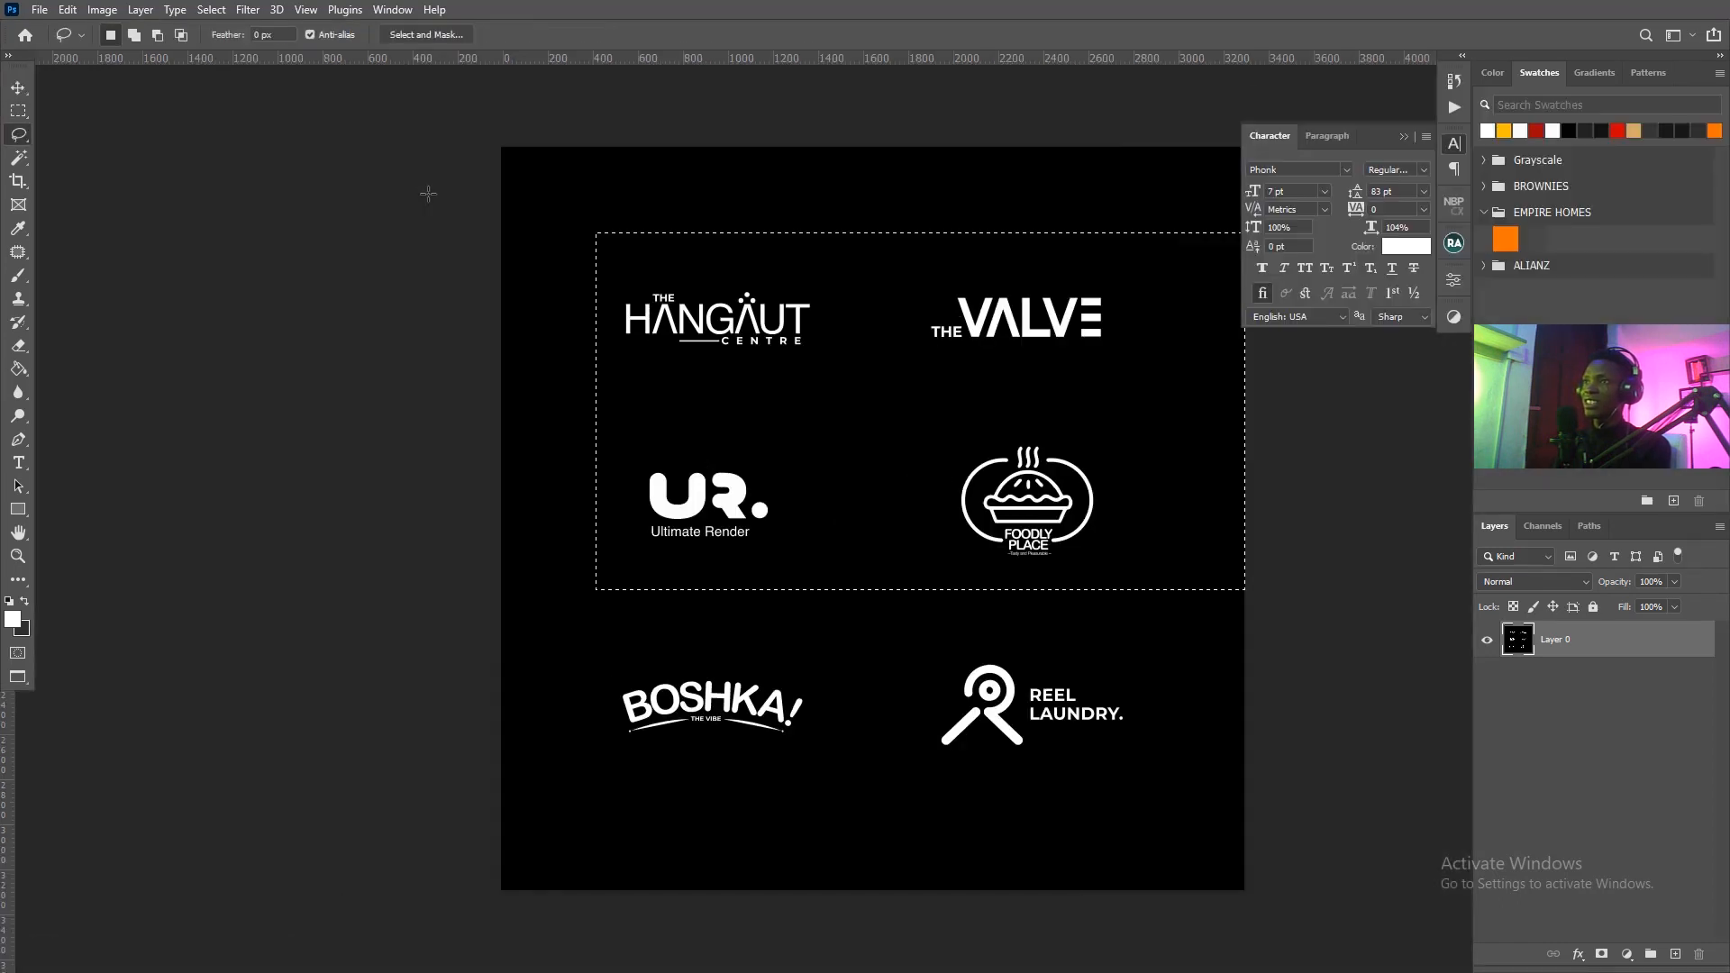
{"action": "type", "text": "dkwa"}
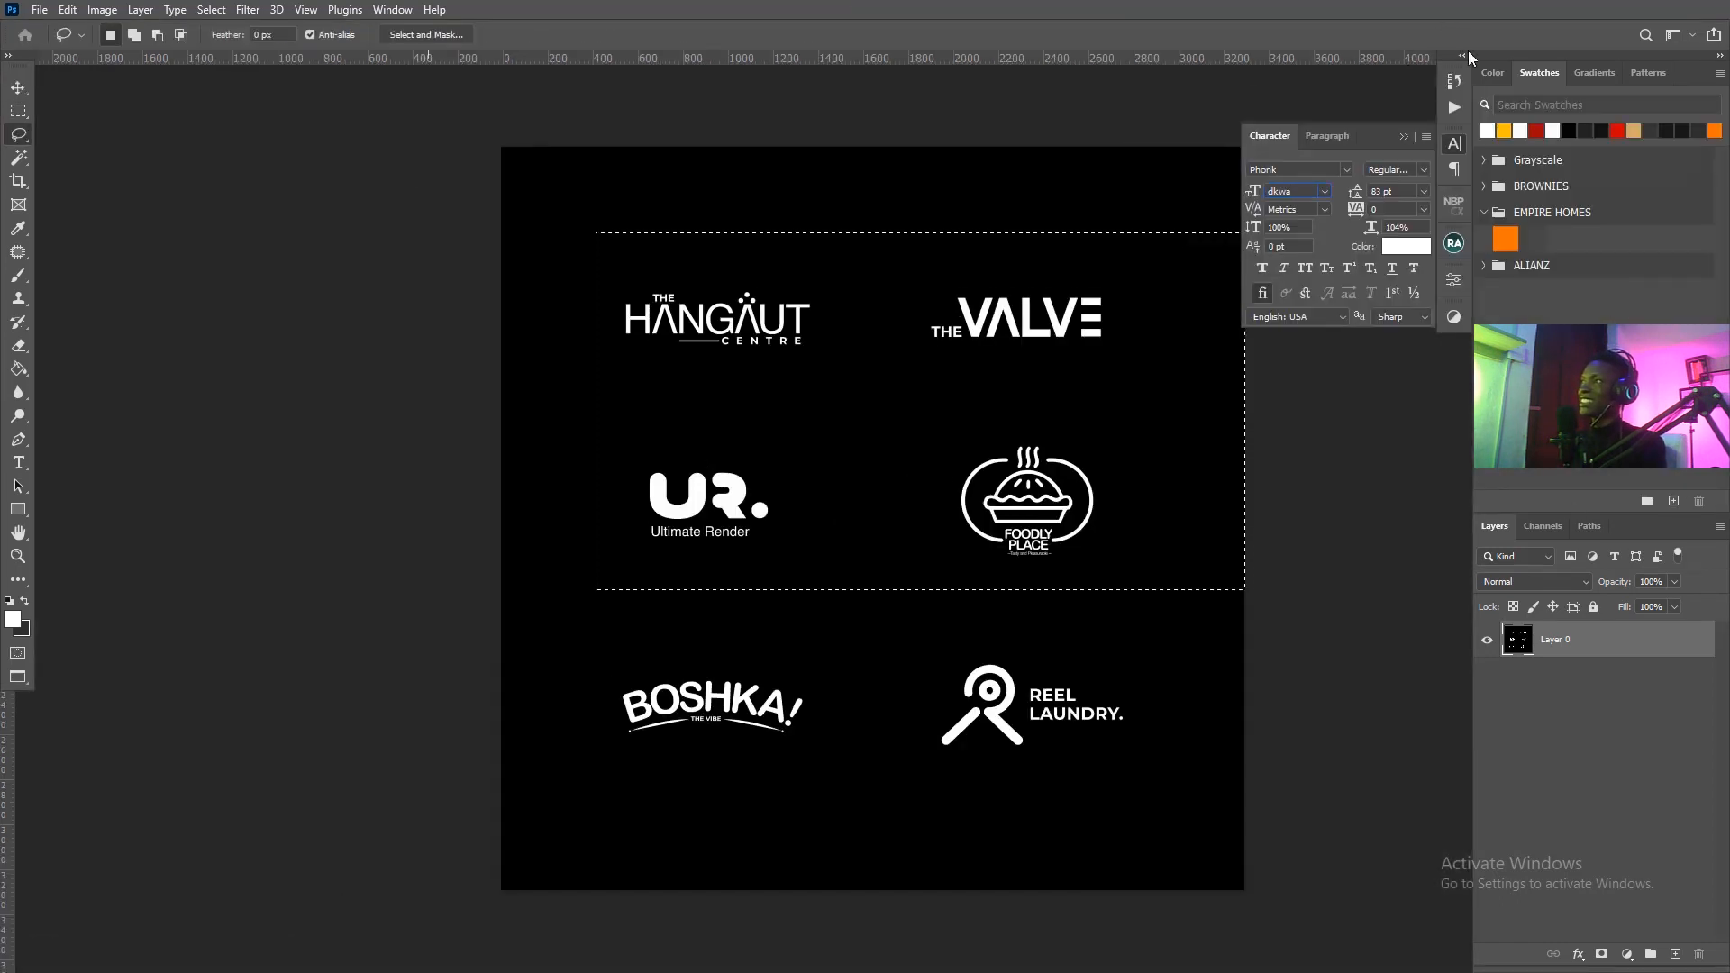
- Reset the Essentials workspace to its defaults, dismiss the invalid font size entry, and clear the selection on the logo sheet
{"action": "left_click", "coordinate": [393, 9]}
{"action": "mouse_move", "coordinate": [494, 49]}
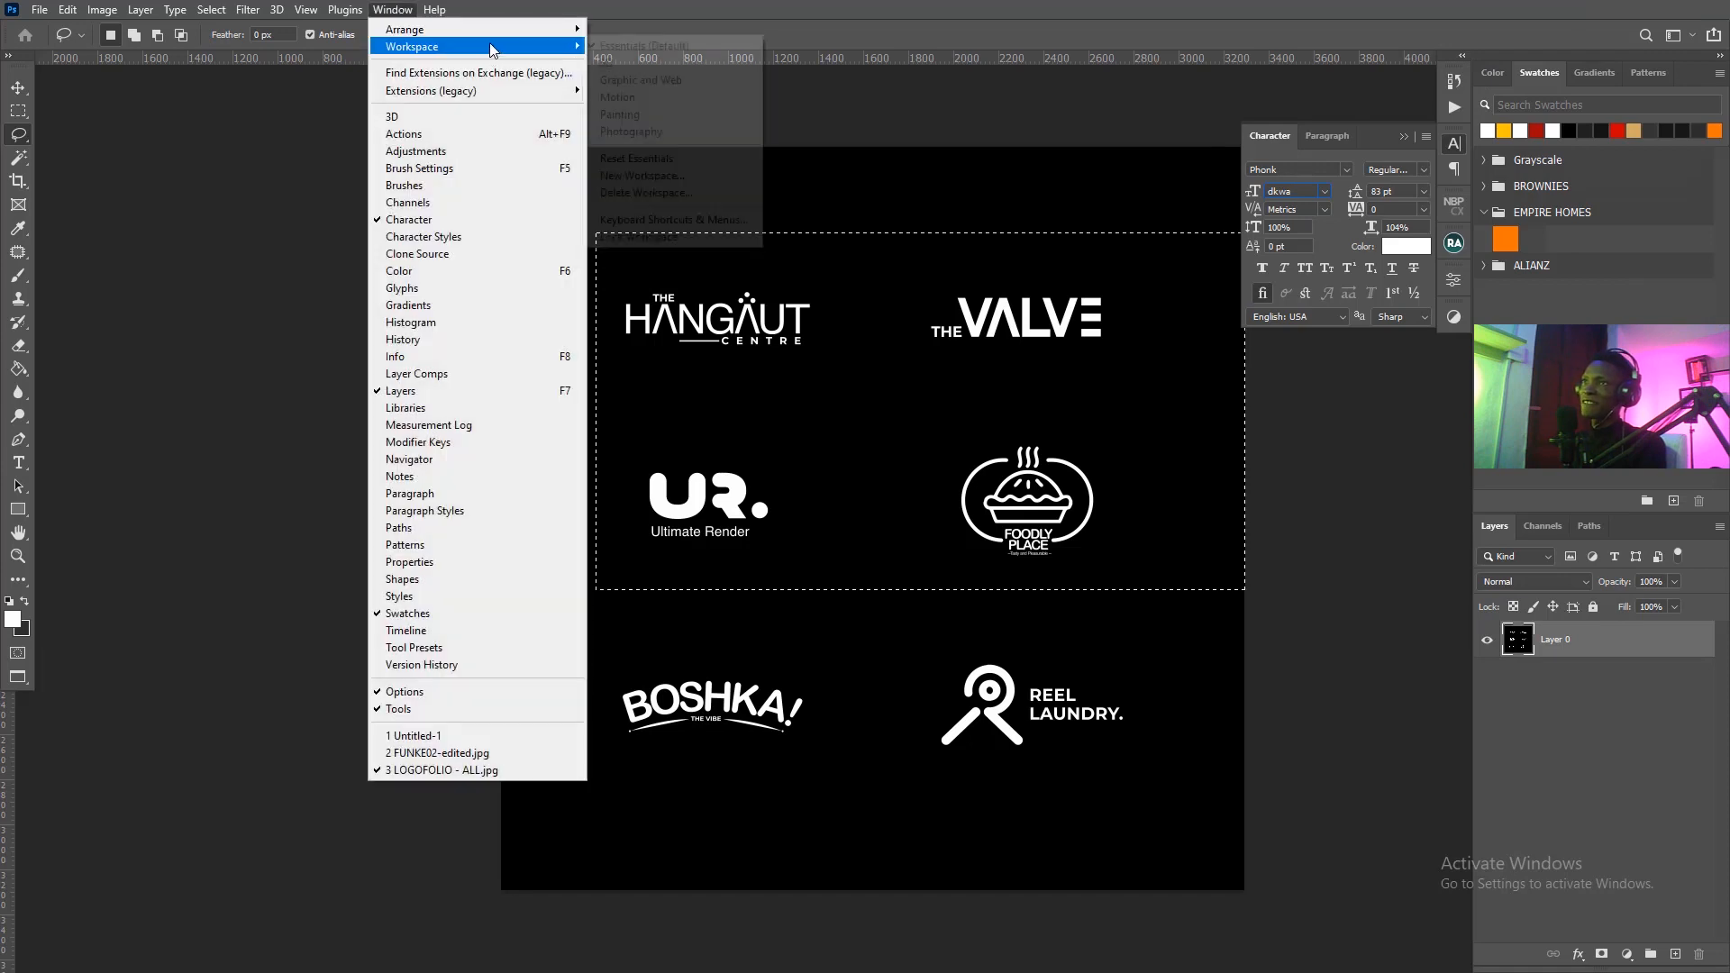
{"action": "left_click", "coordinate": [661, 159]}
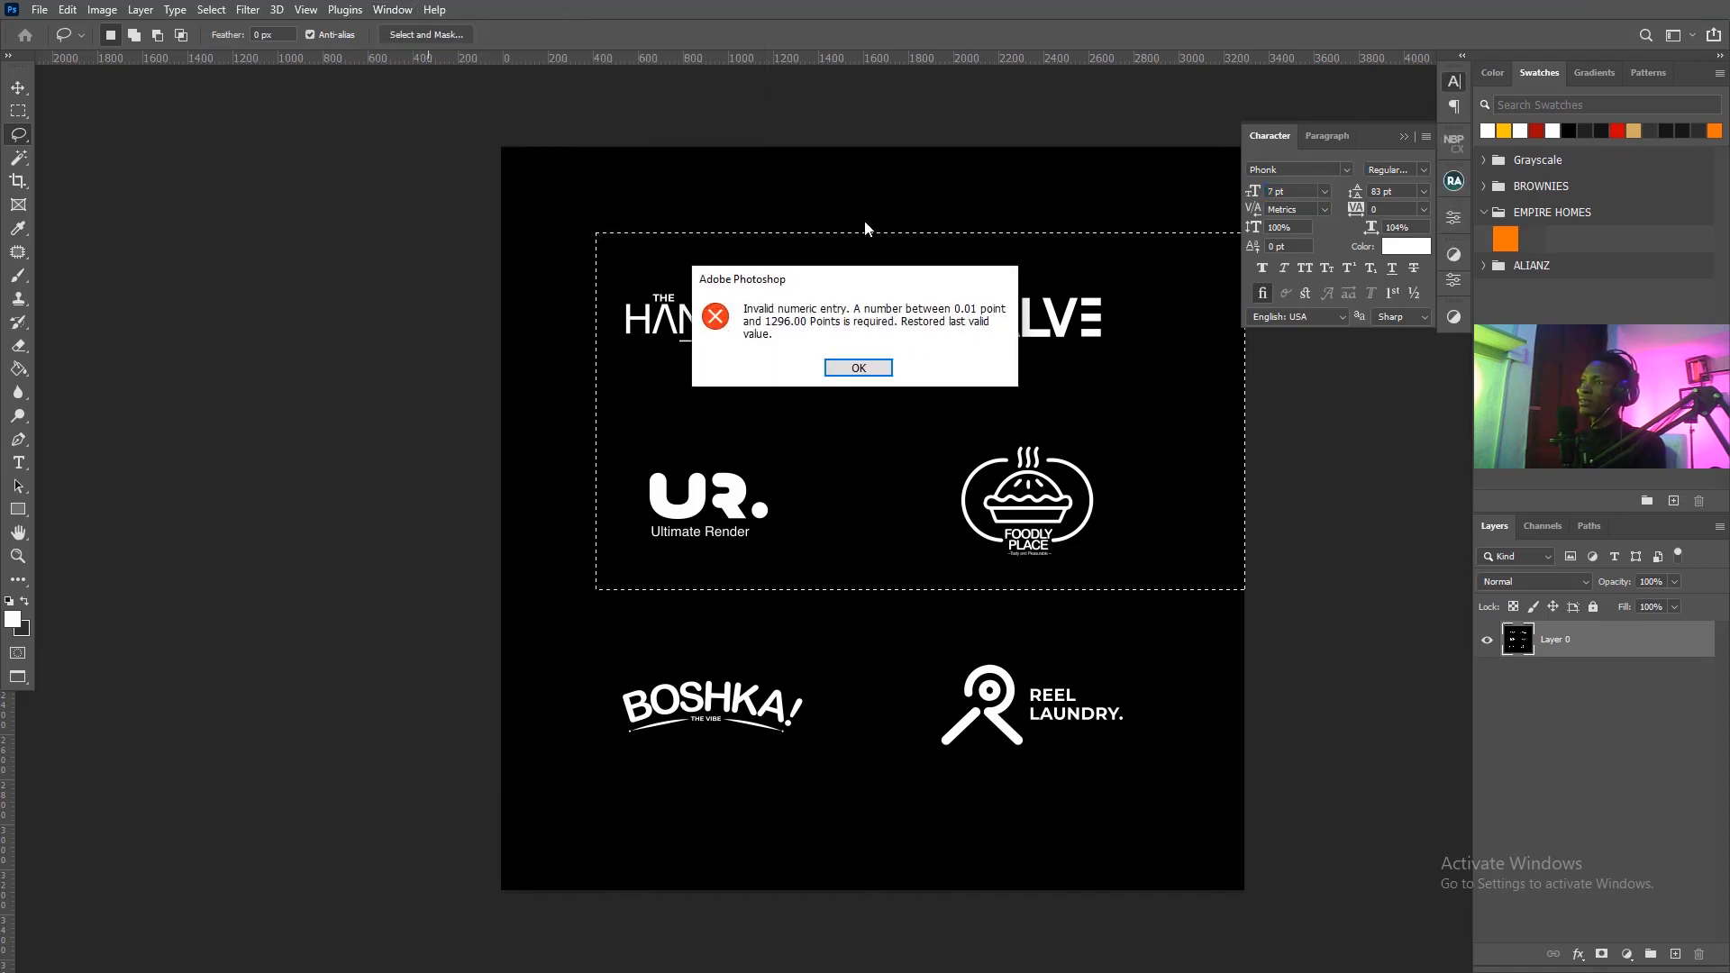
{"action": "left_click", "coordinate": [859, 368]}
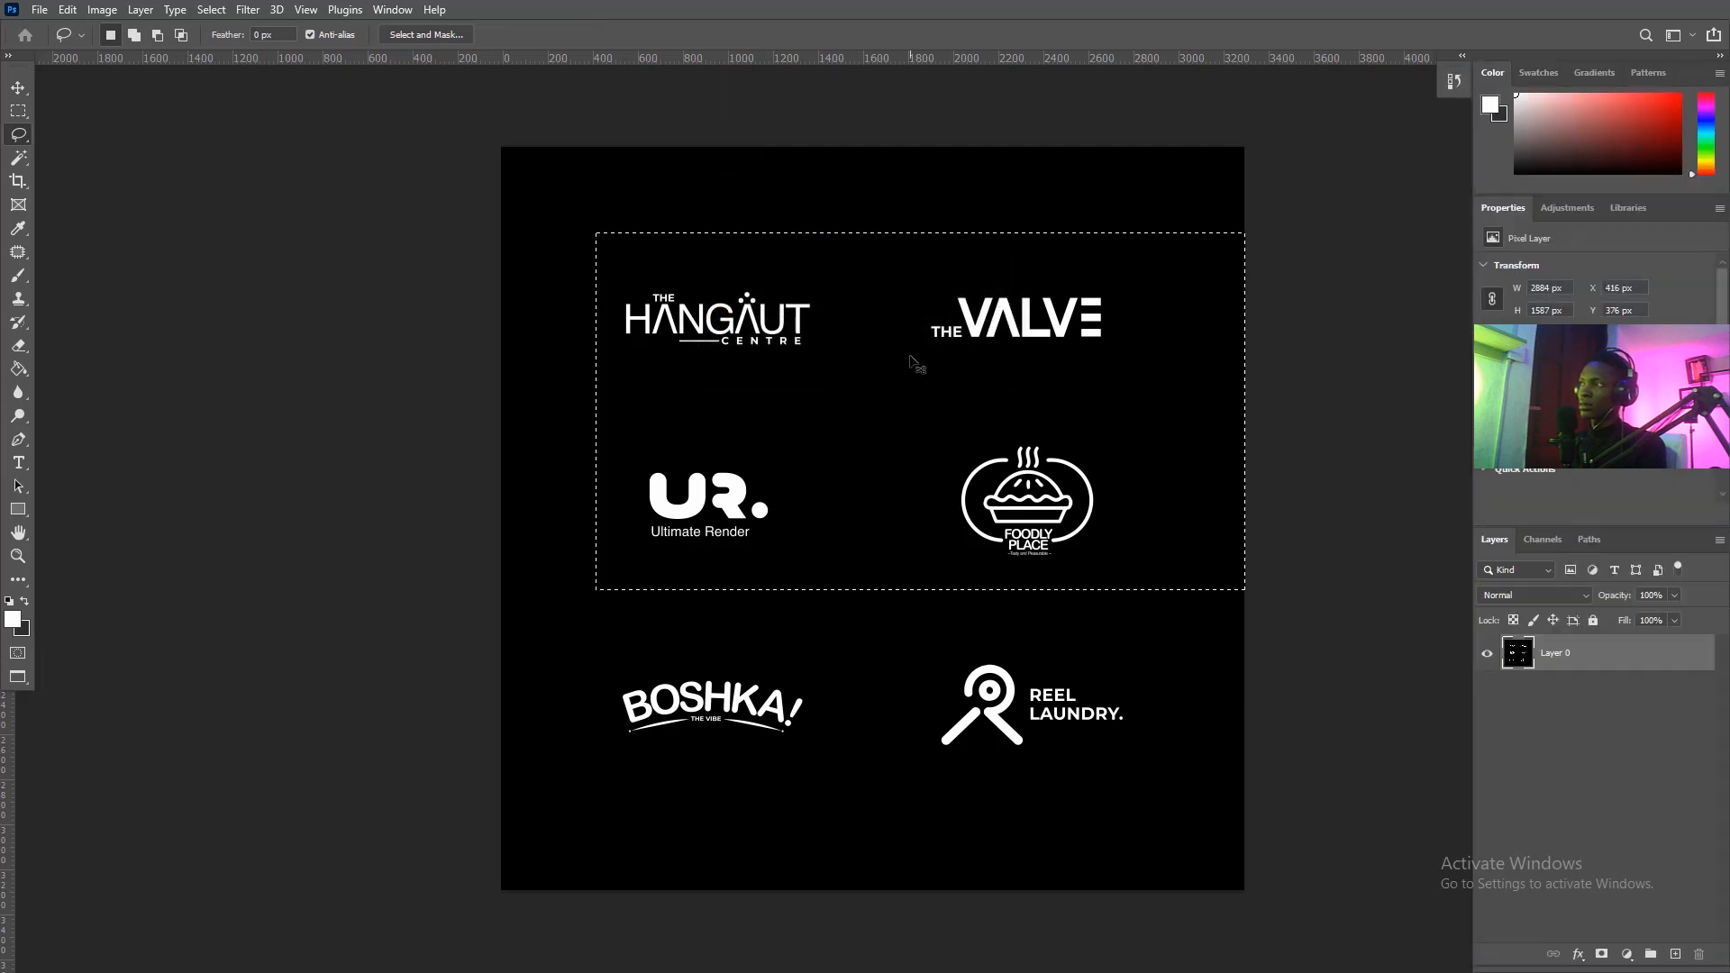
{"action": "key", "text": "ctrl+d"}
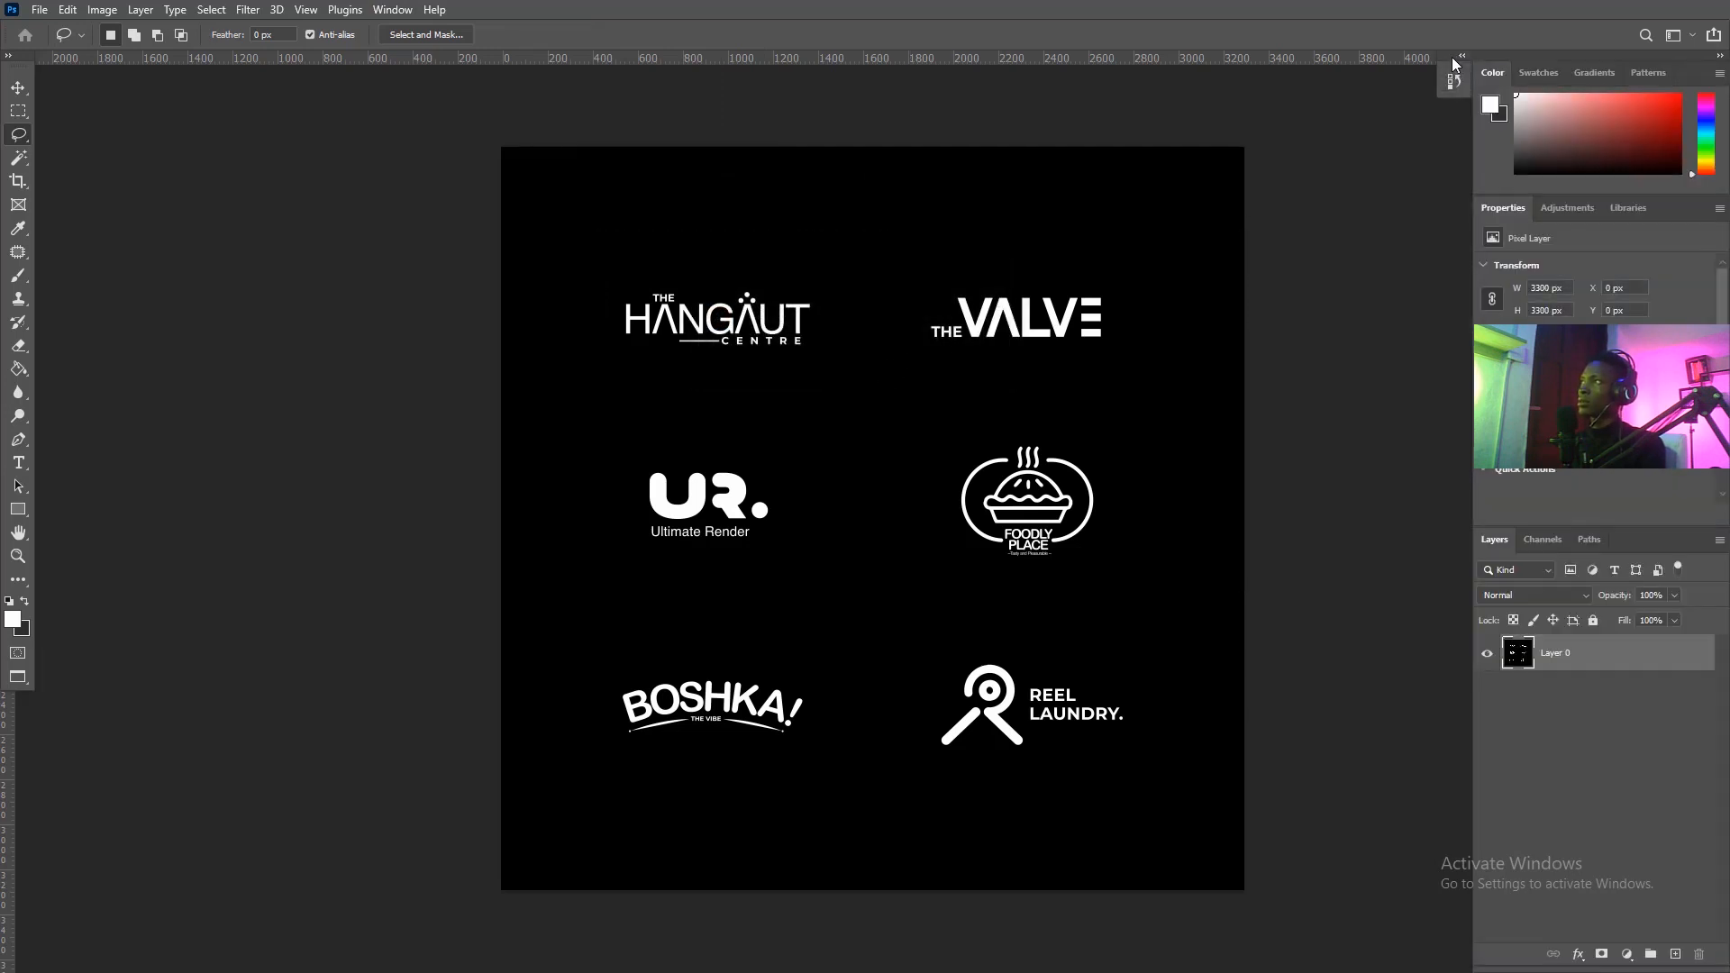
- Cycle the screen modes back to the standard view with document tabs and switch to the Move tool
{"action": "key", "text": "r"}
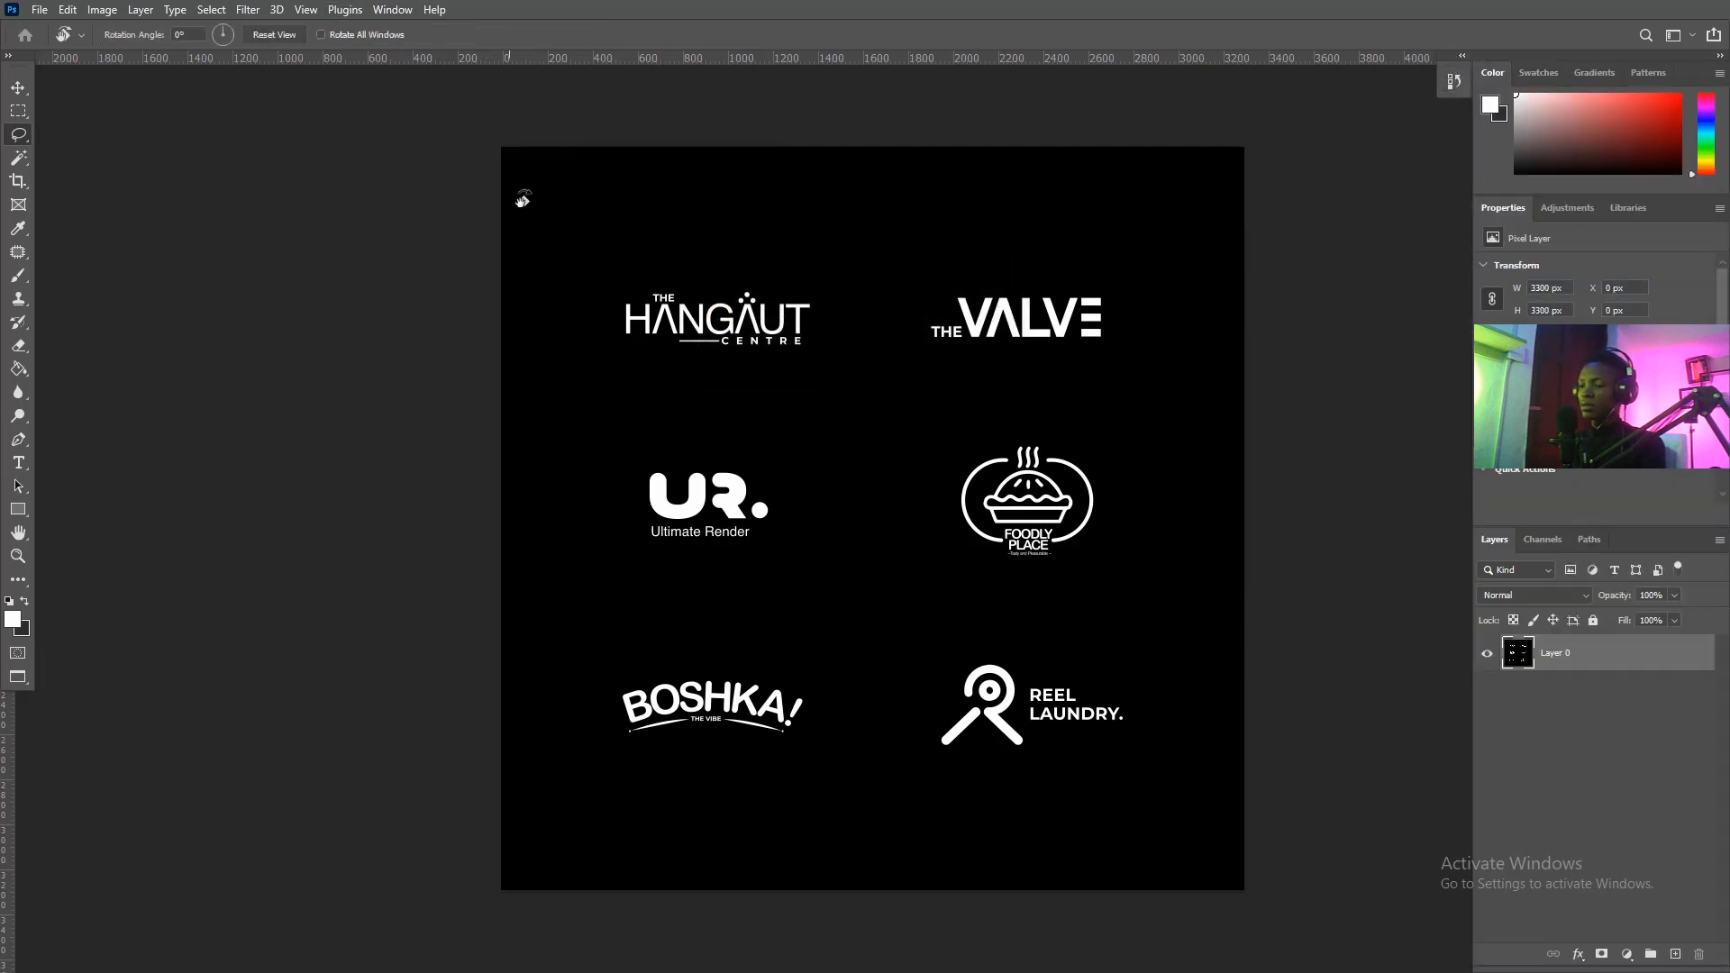
{"action": "key", "text": "f"}
{"action": "key", "text": "f"}
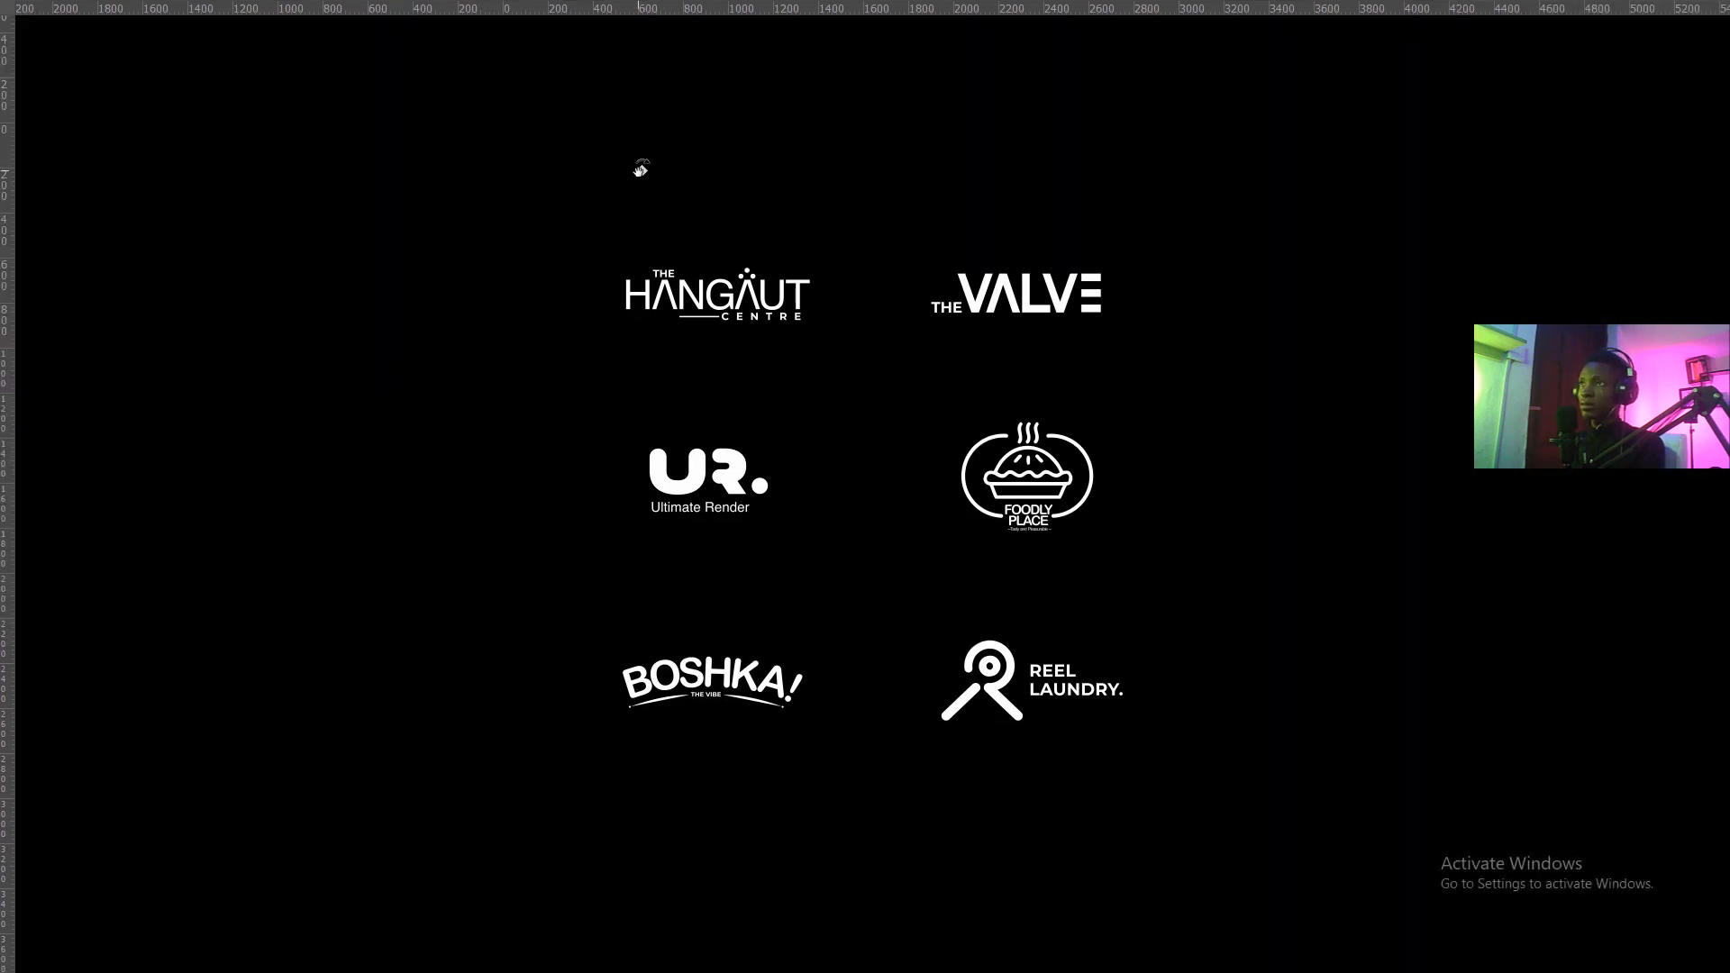
{"action": "key", "text": "v"}
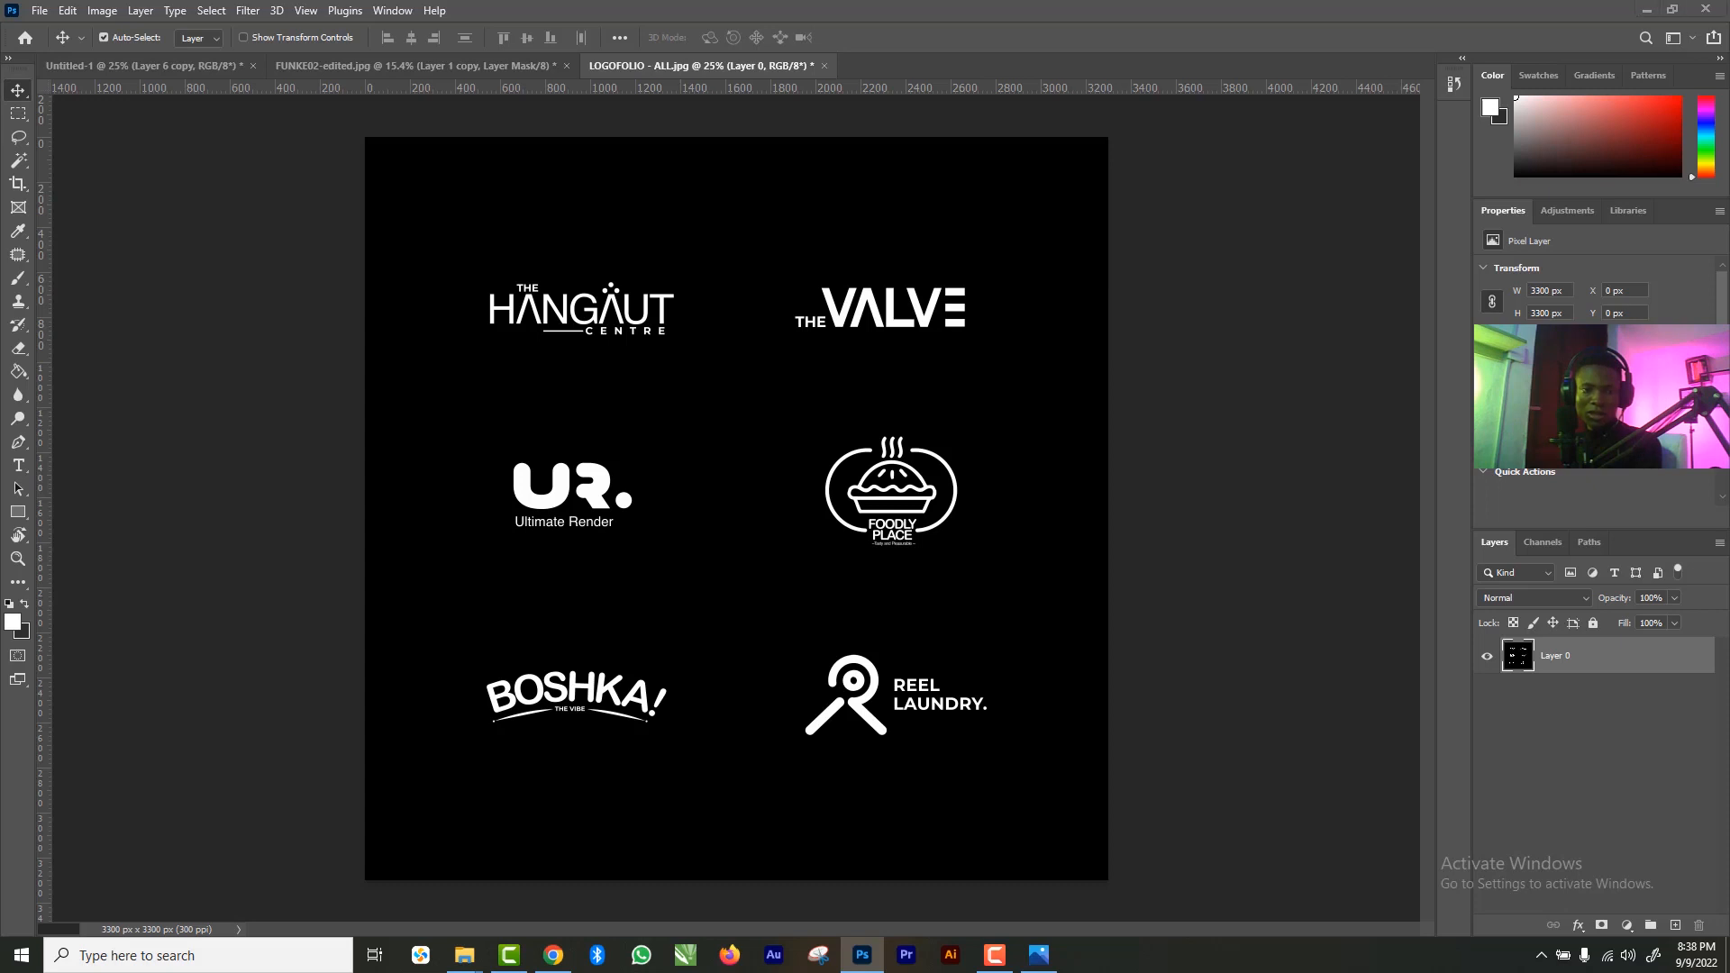
{"action": "key", "text": "super+e"}
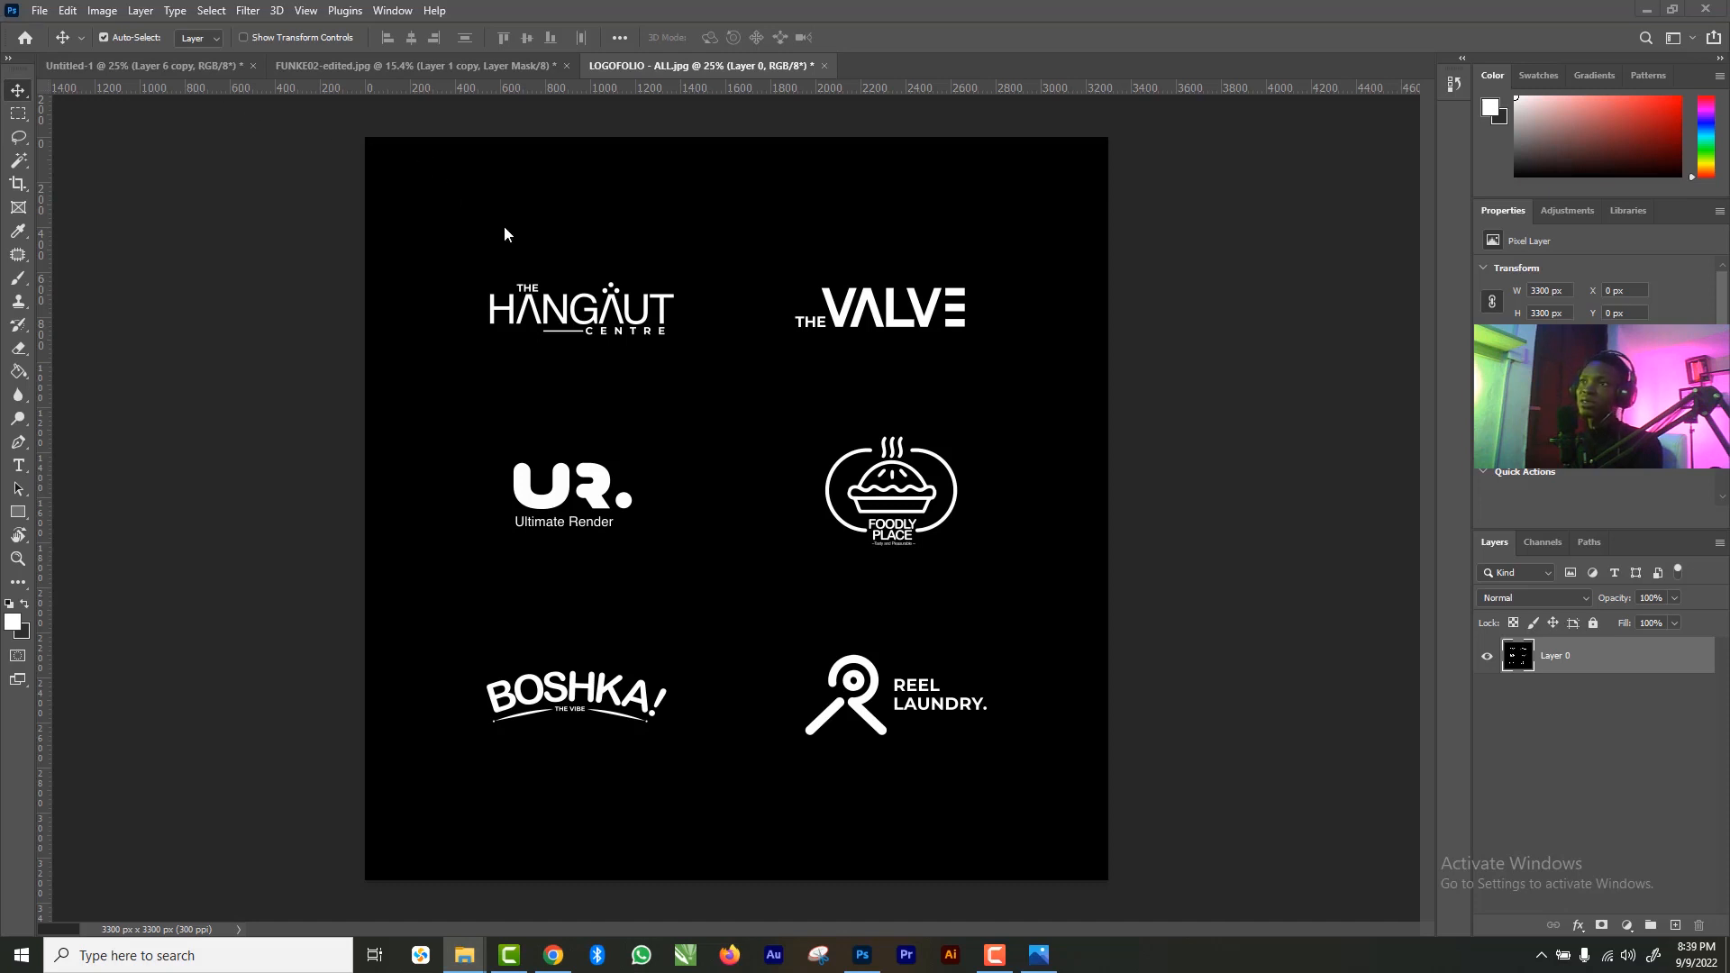
{"action": "left_click", "coordinate": [598, 250]}
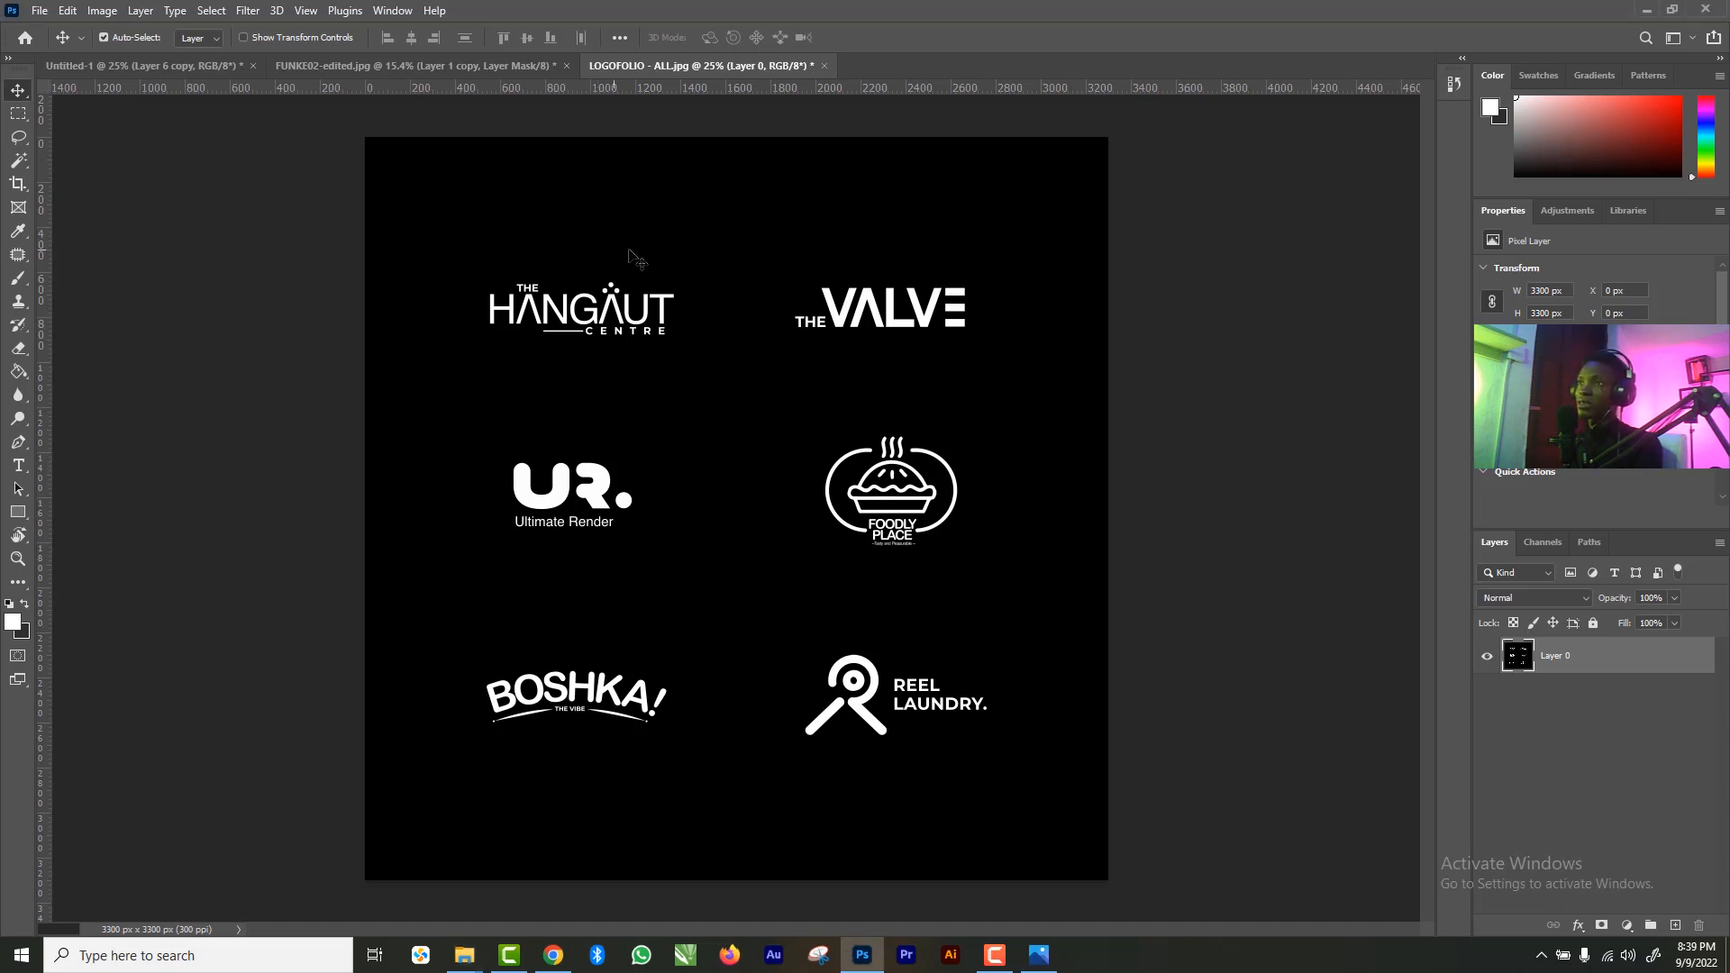
- Select the logo sheet's black background with the Magic Wand, delete it, and clear the selection
{"action": "key", "text": "w"}
{"action": "left_click", "coordinate": [683, 254]}
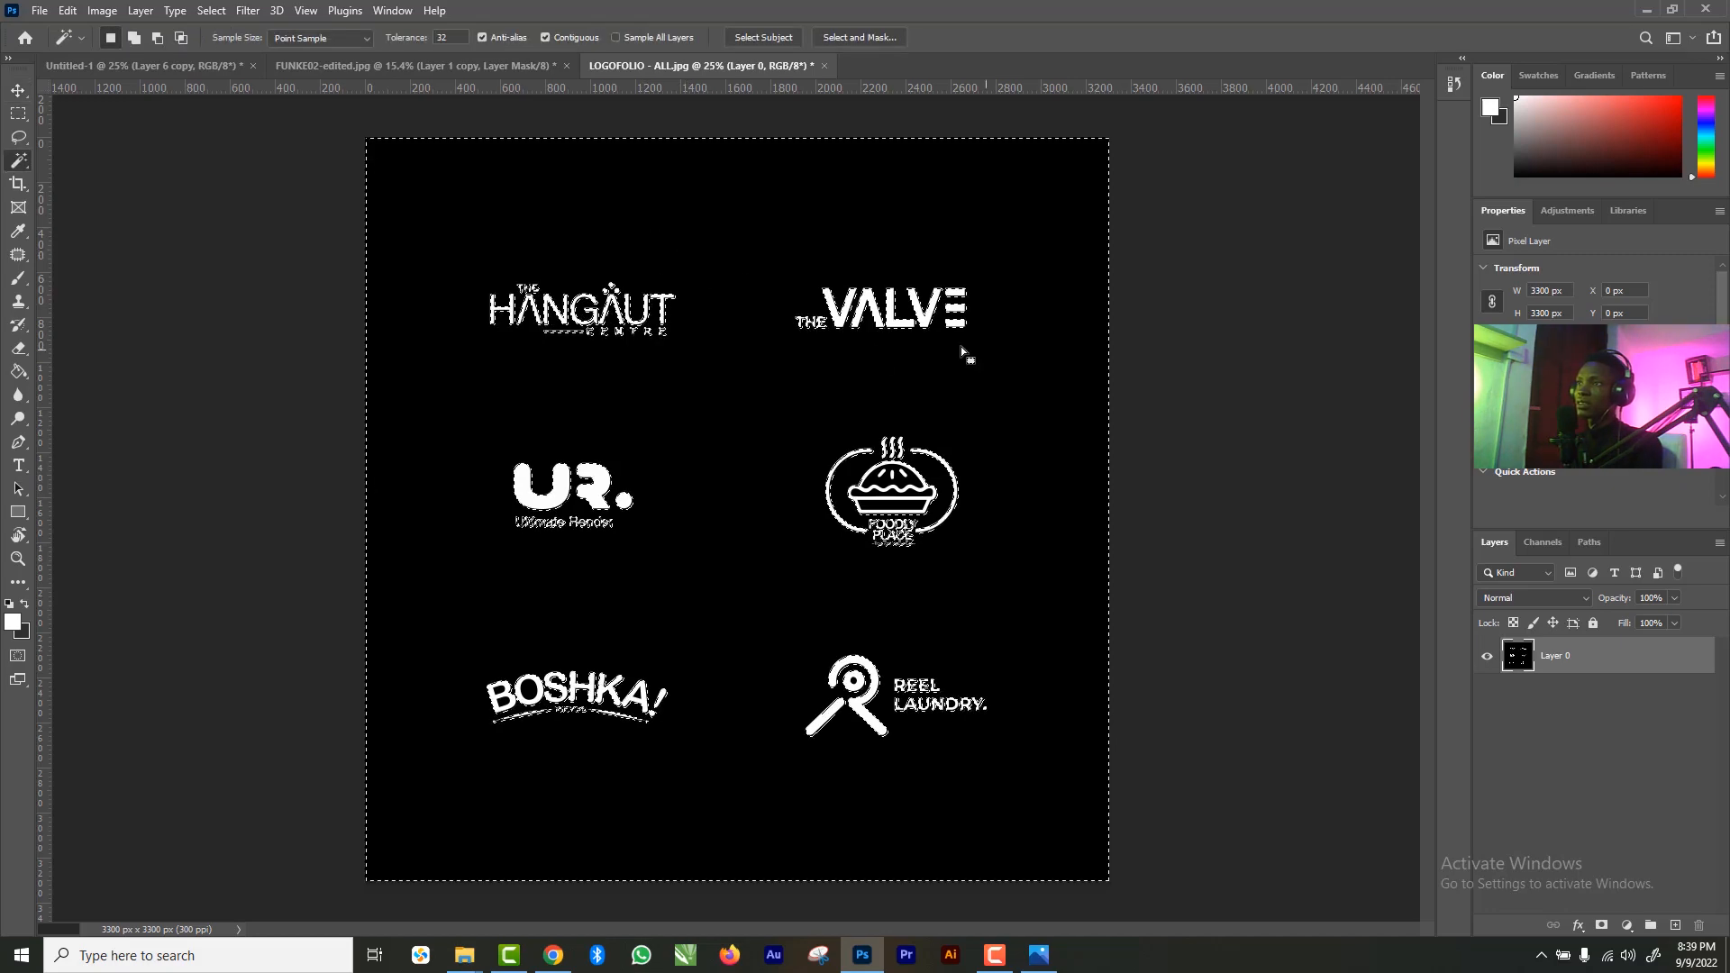
{"action": "key", "text": "Delete"}
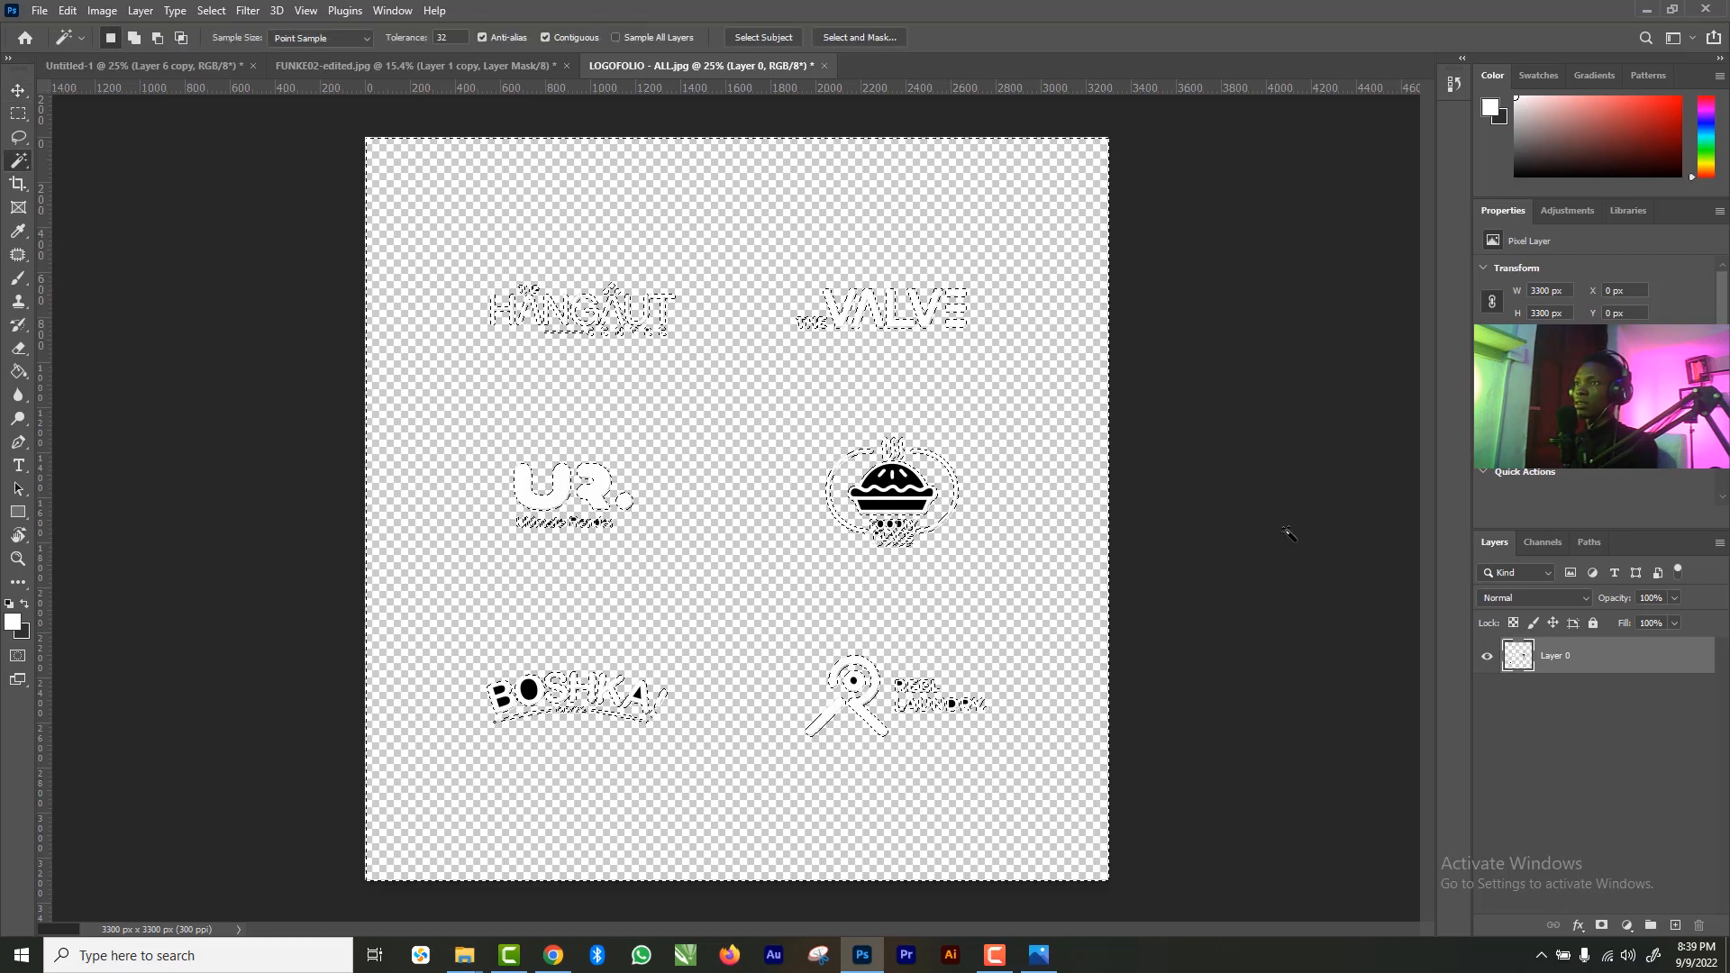
{"action": "key", "text": "ctrl+d"}
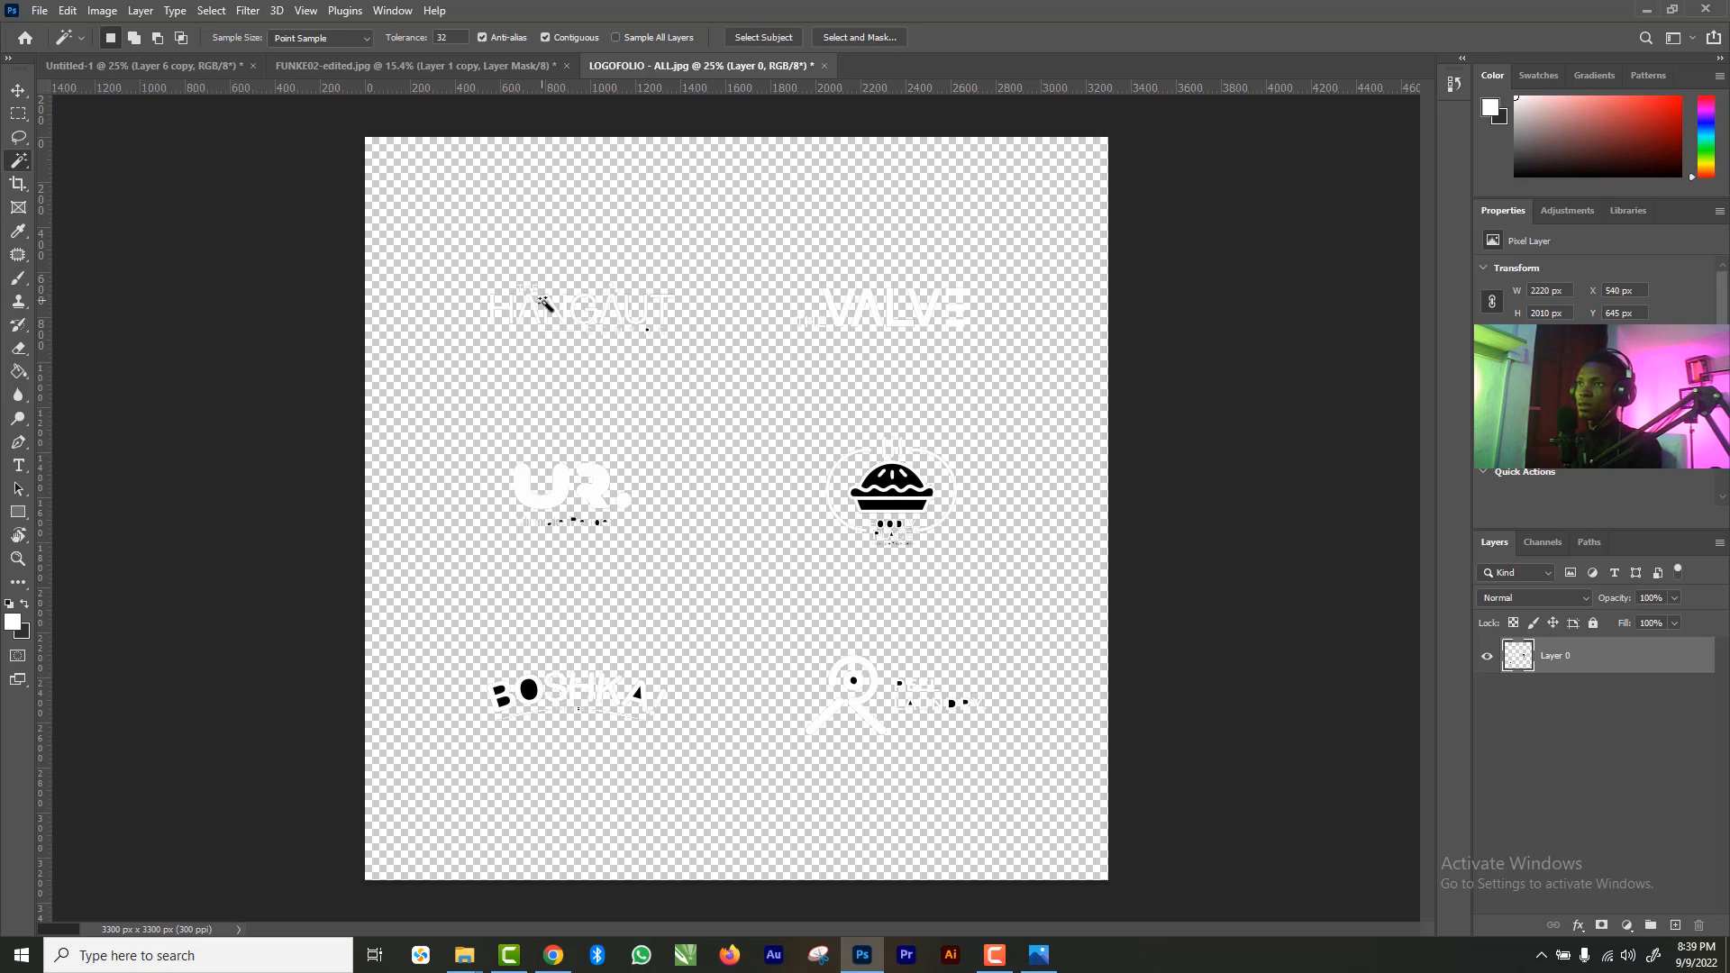
- Try to crop the logo sheet down to The Hangaut Centre logo at a 4:5 ratio
{"action": "key", "text": "c"}
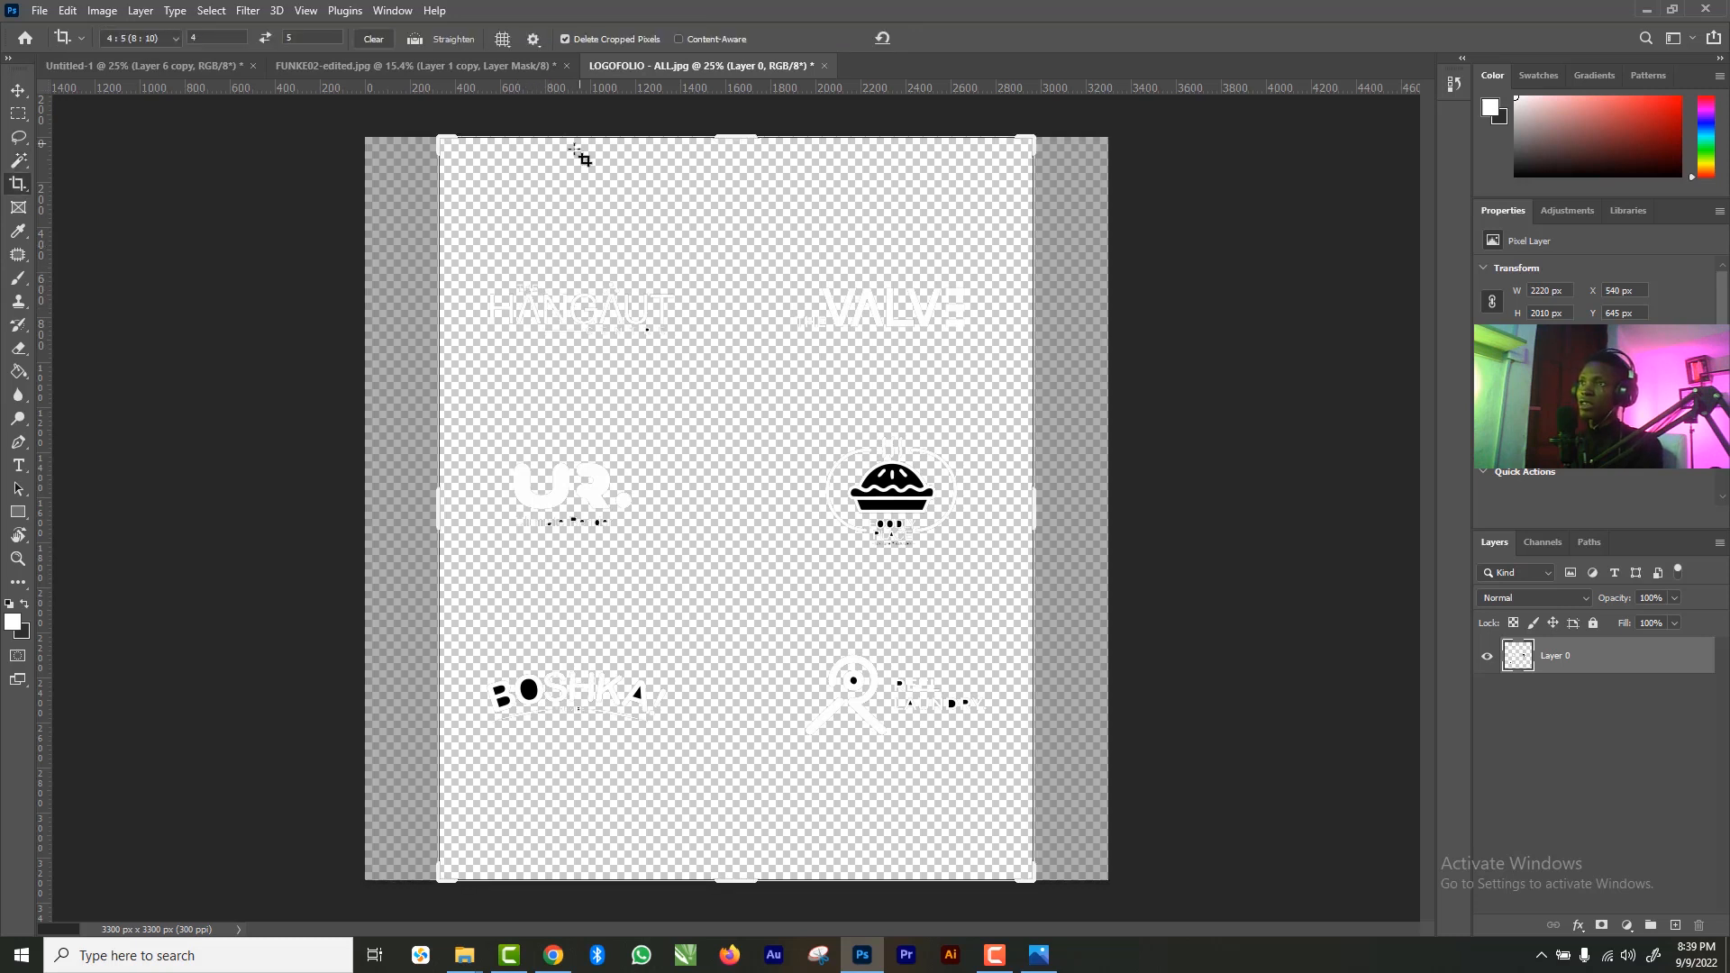
{"action": "left_click_drag", "start_coordinate": [468, 248], "coordinate": [676, 347]}
{"action": "left_click_drag", "start_coordinate": [732, 674], "coordinate": [283, 544]}
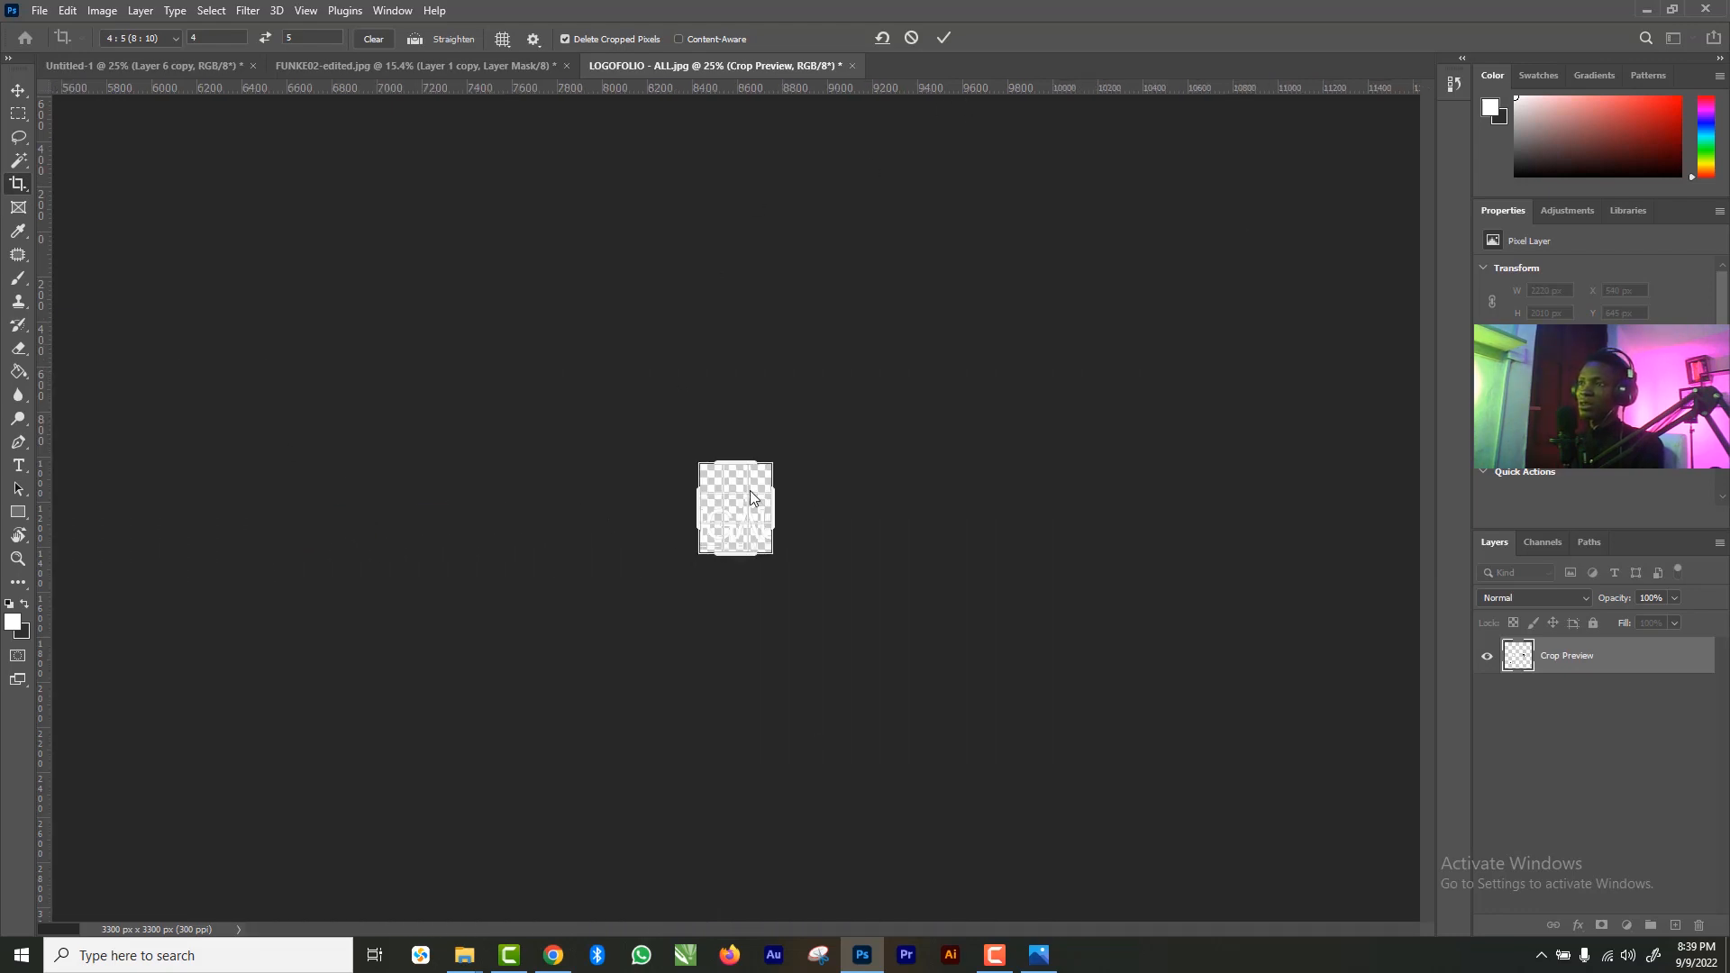
{"action": "left_click", "coordinate": [943, 38]}
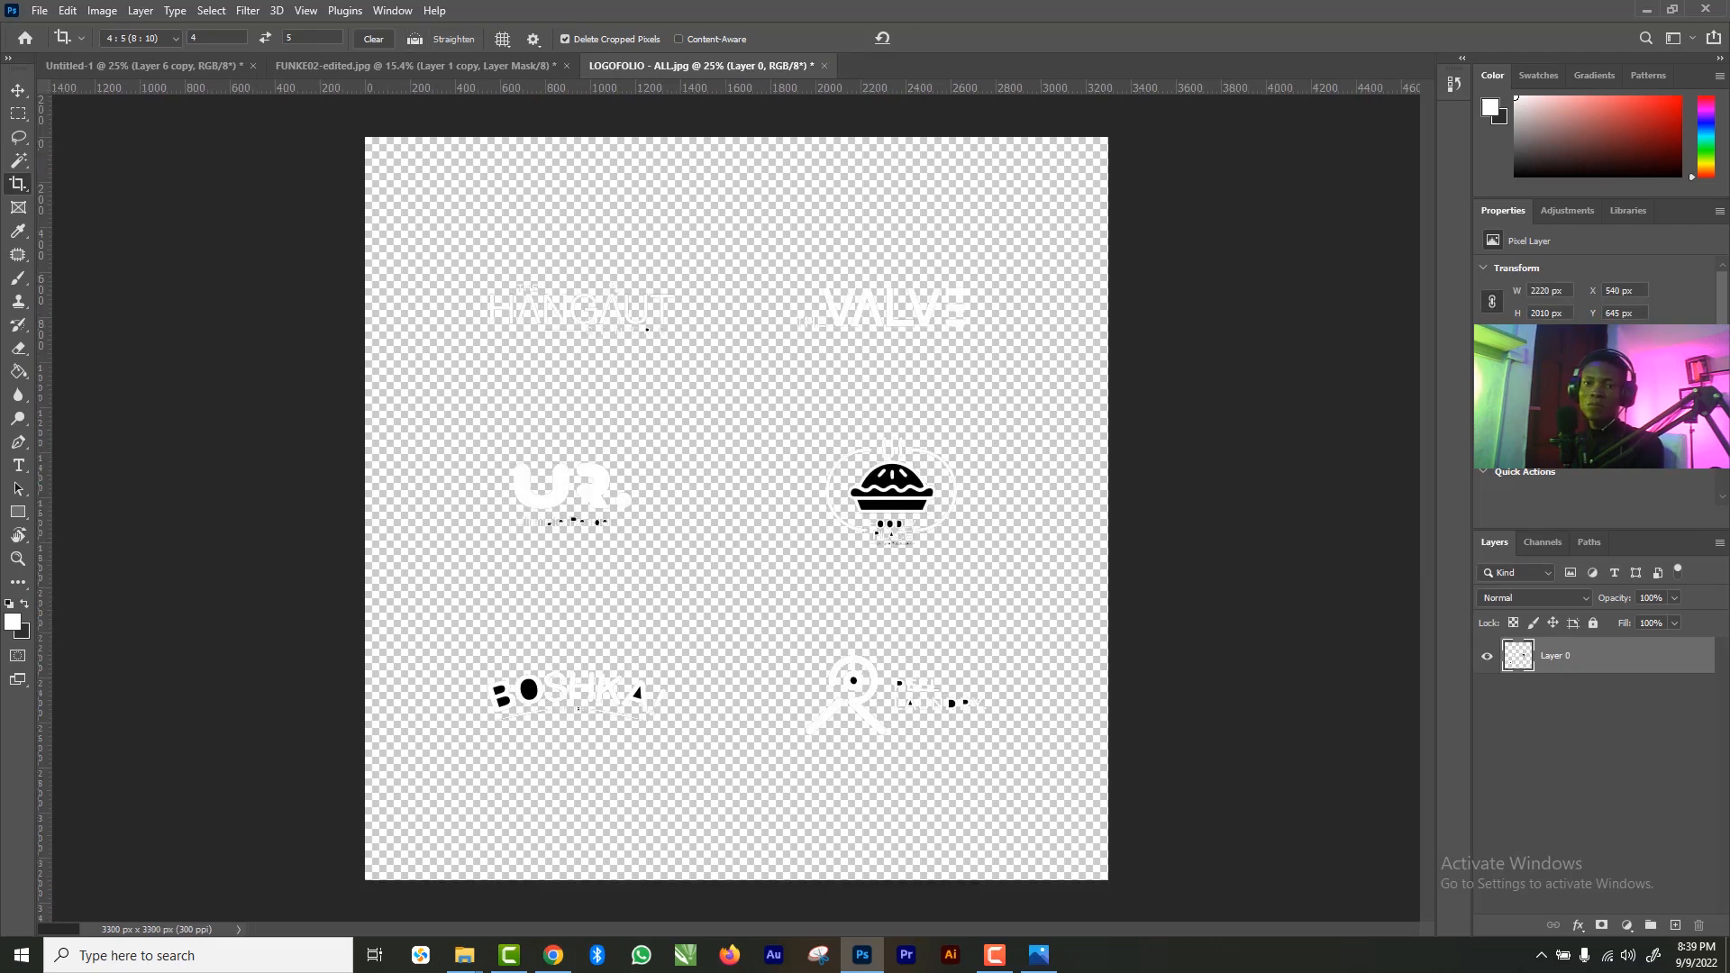
{"action": "key", "text": "alt+Tab"}
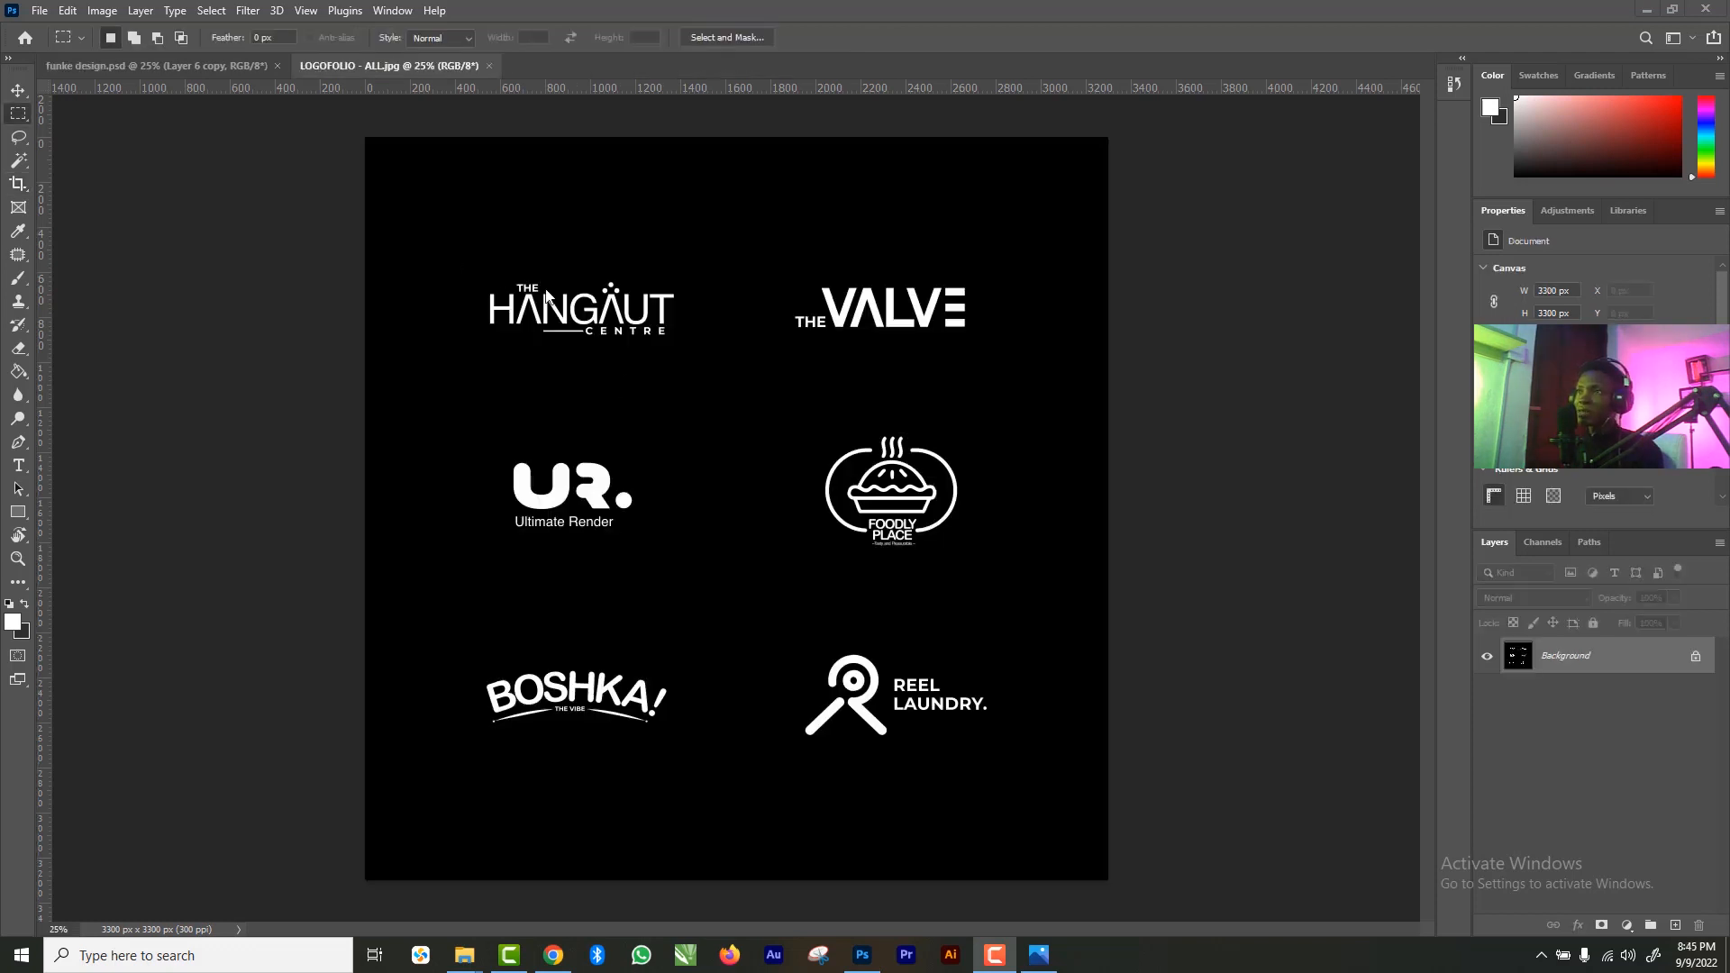
- Copy a rectangular area of about 1332 × 704 px around The Hangaut Centre logo to a new layer and bring it into funke design.psd
{"action": "left_click", "coordinate": [549, 292]}
{"action": "left_click_drag", "start_coordinate": [441, 231], "coordinate": [738, 375]}
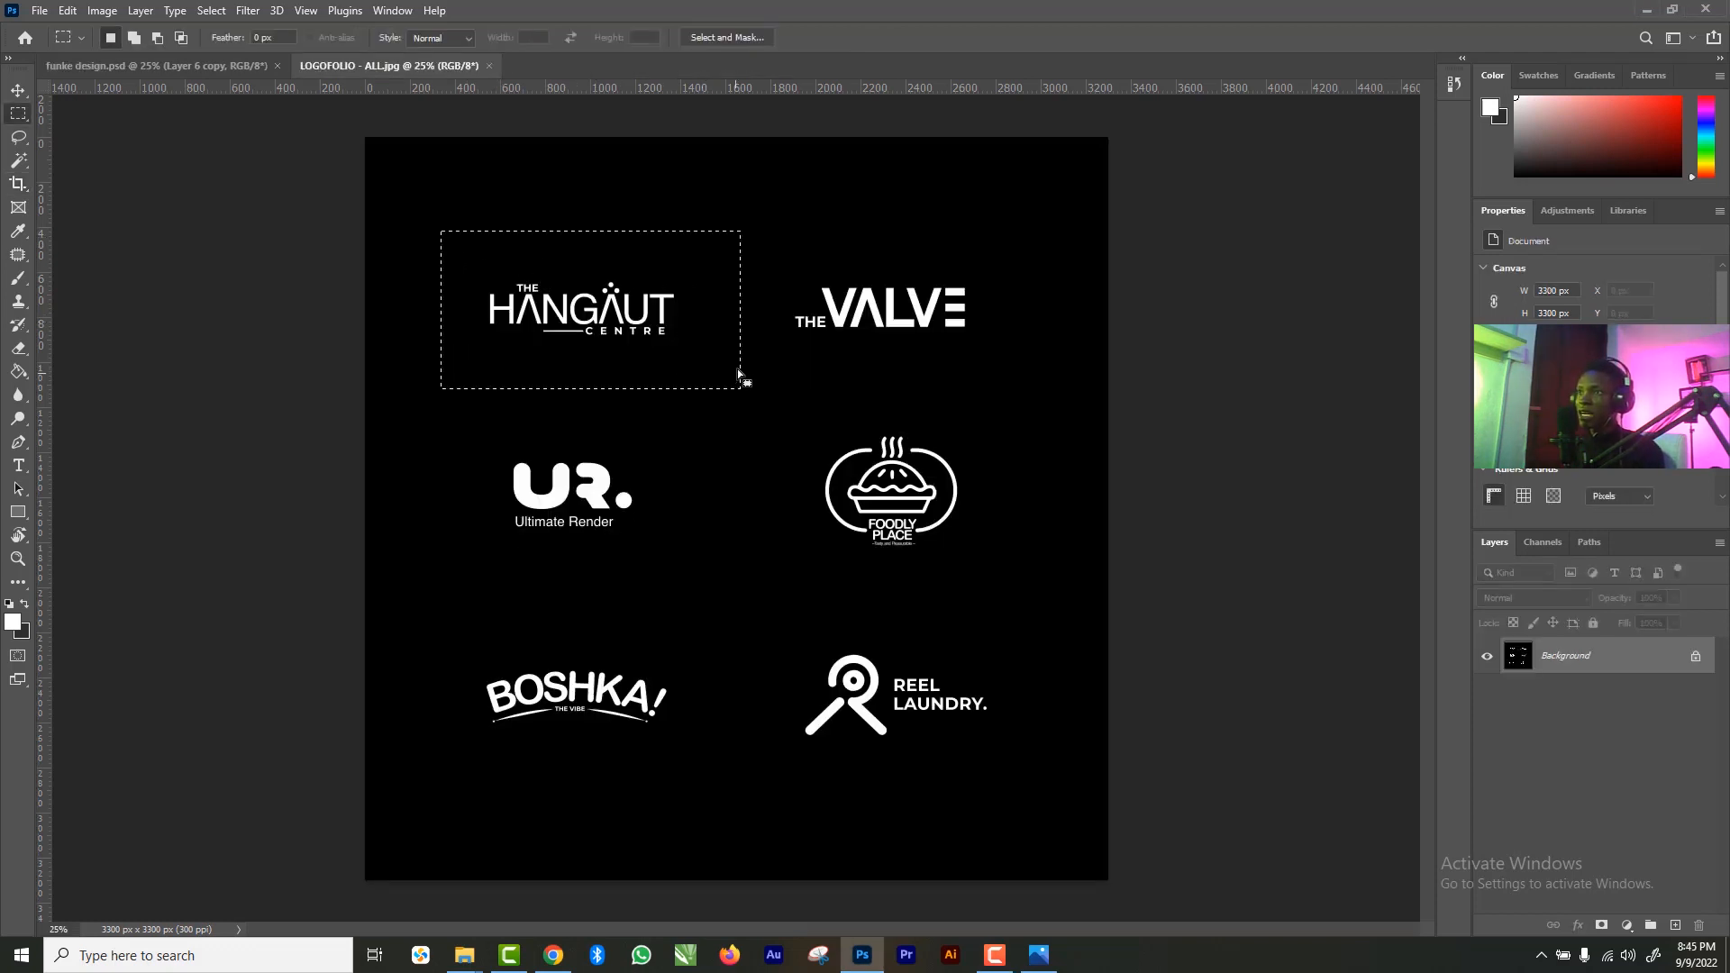
{"action": "key", "text": "ctrl+shift+alt+n"}
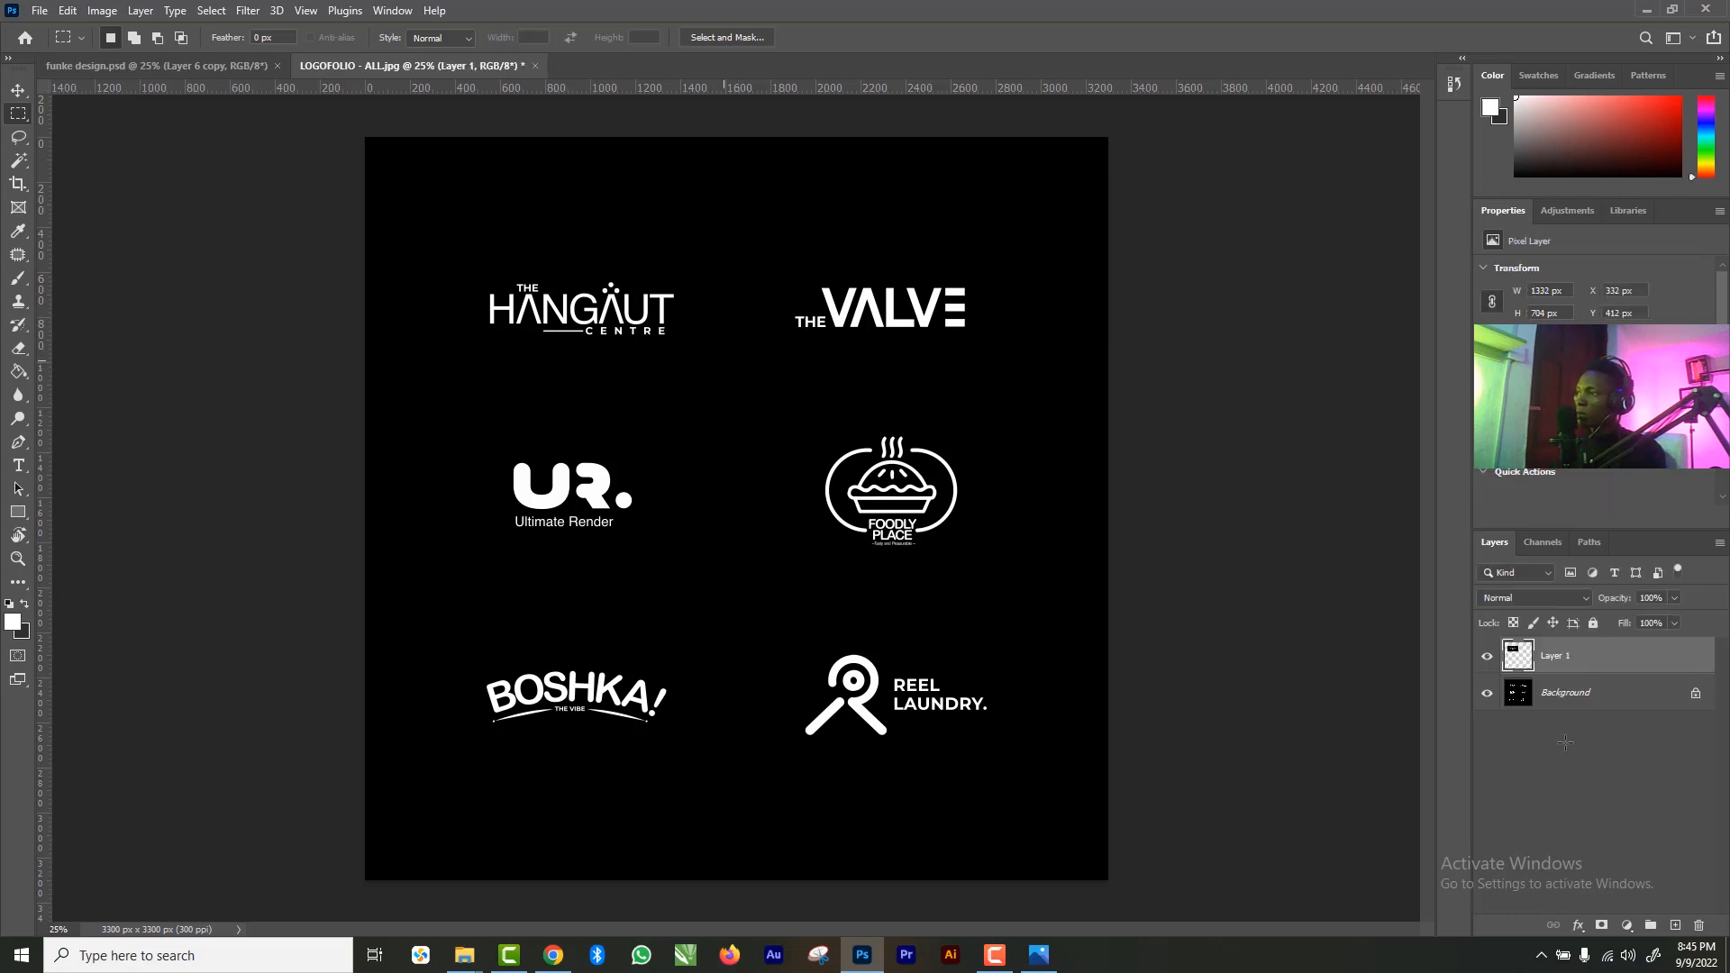
{"action": "left_click_drag", "start_coordinate": [1550, 655], "coordinate": [568, 259]}
- Remove the black background around the imported Hangaut Centre logo with the Magic Wand and clear the selection
{"action": "key", "text": "z"}
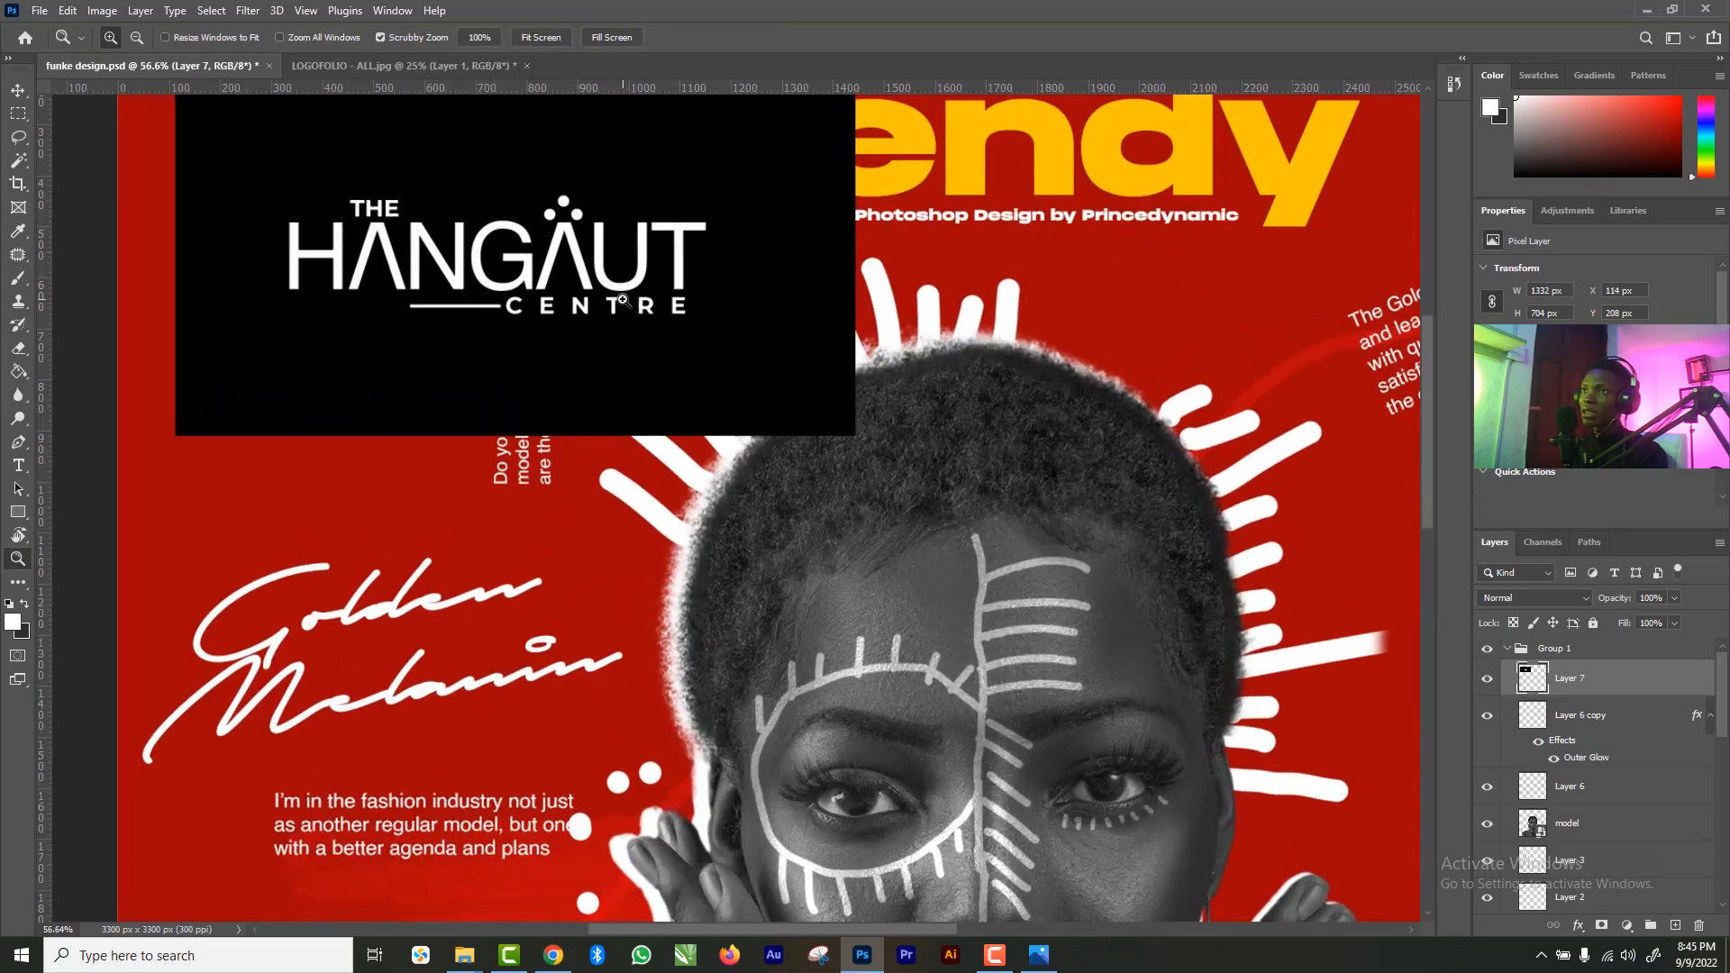
{"action": "key", "text": "w"}
{"action": "left_click", "coordinate": [550, 171]}
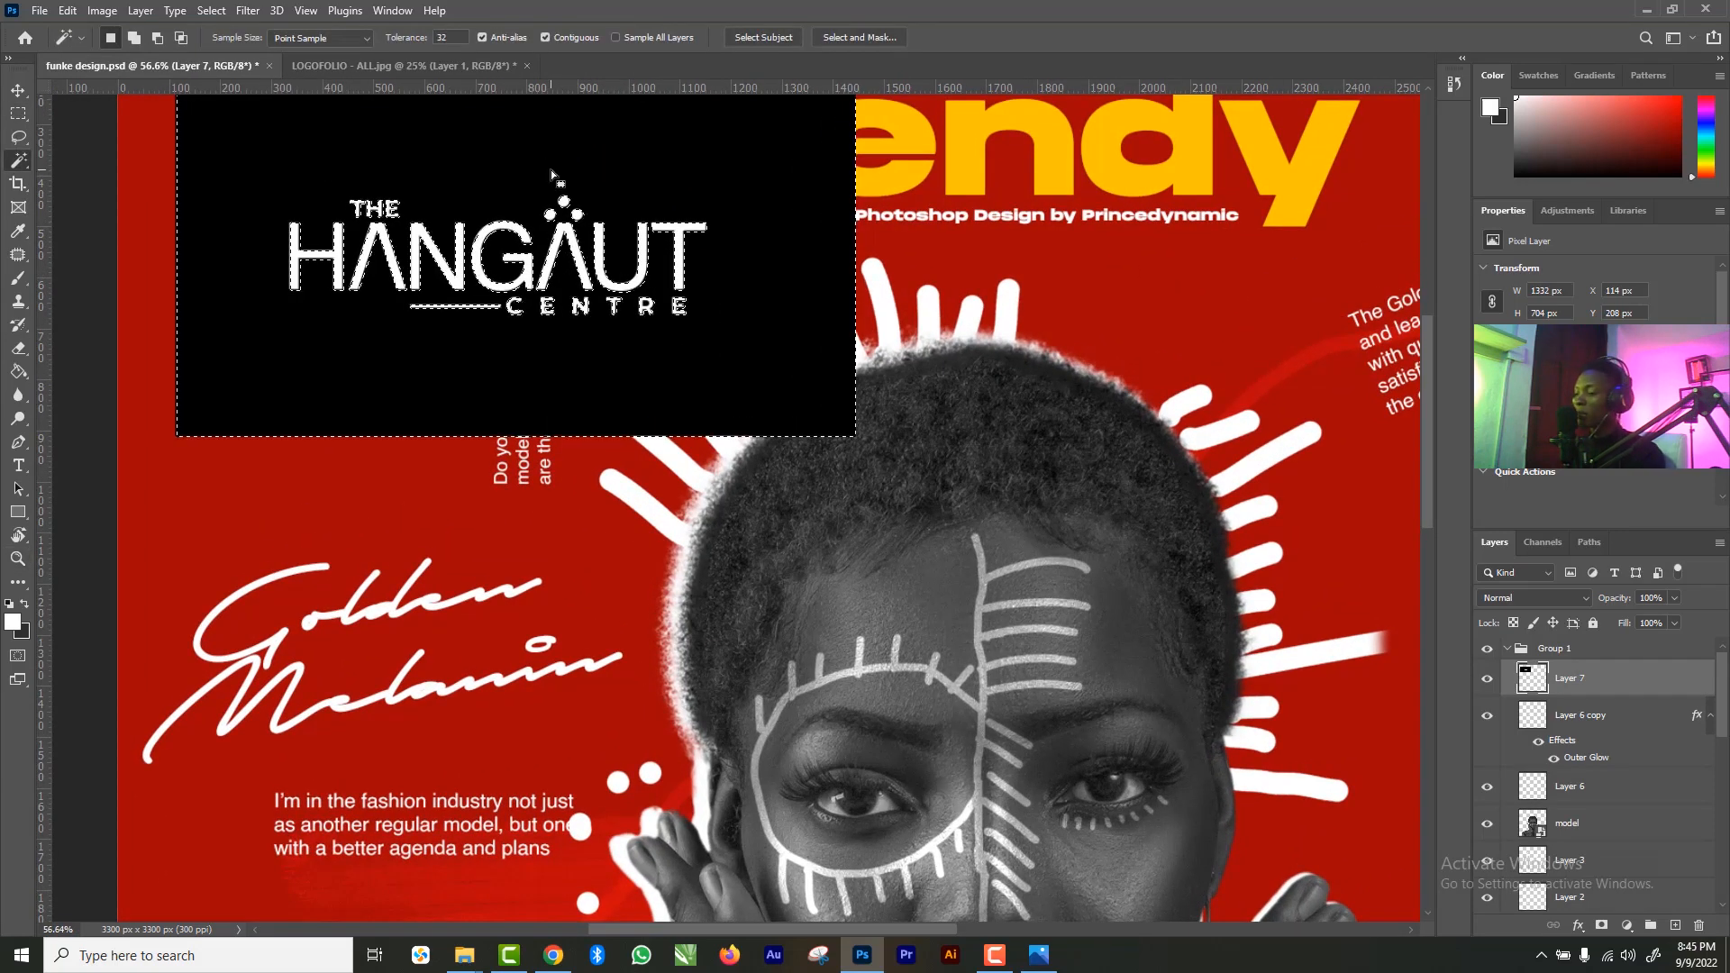
{"action": "key", "text": "Delete"}
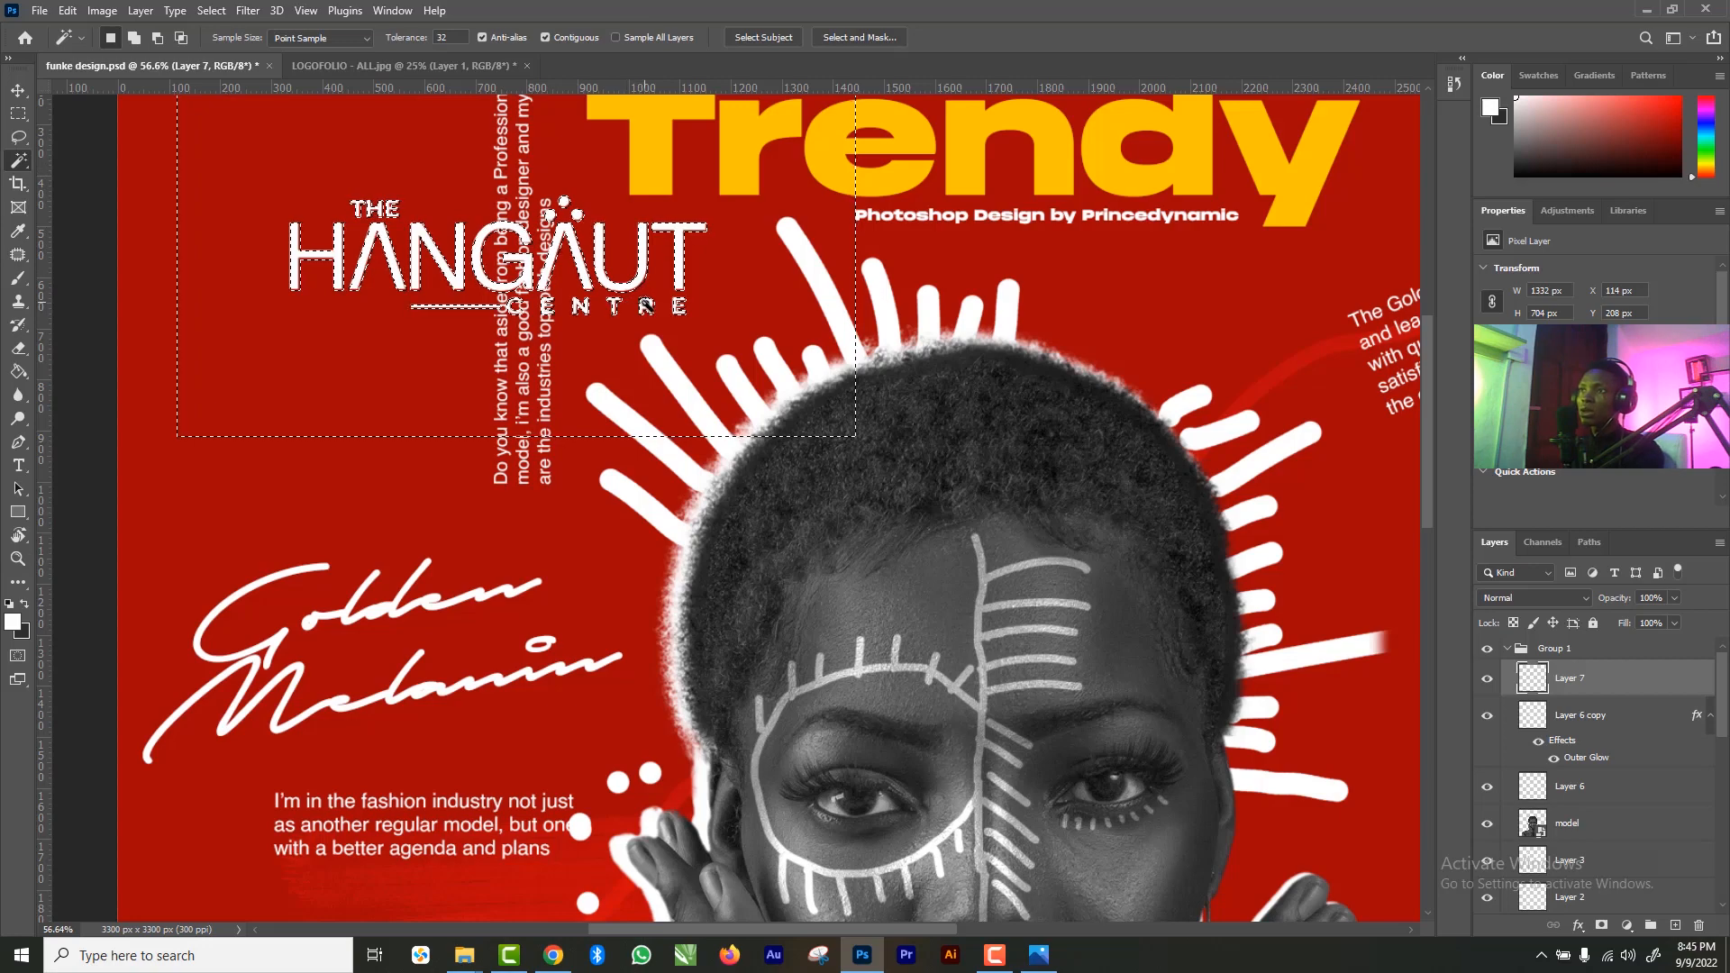
{"action": "key", "text": "ctrl+d"}
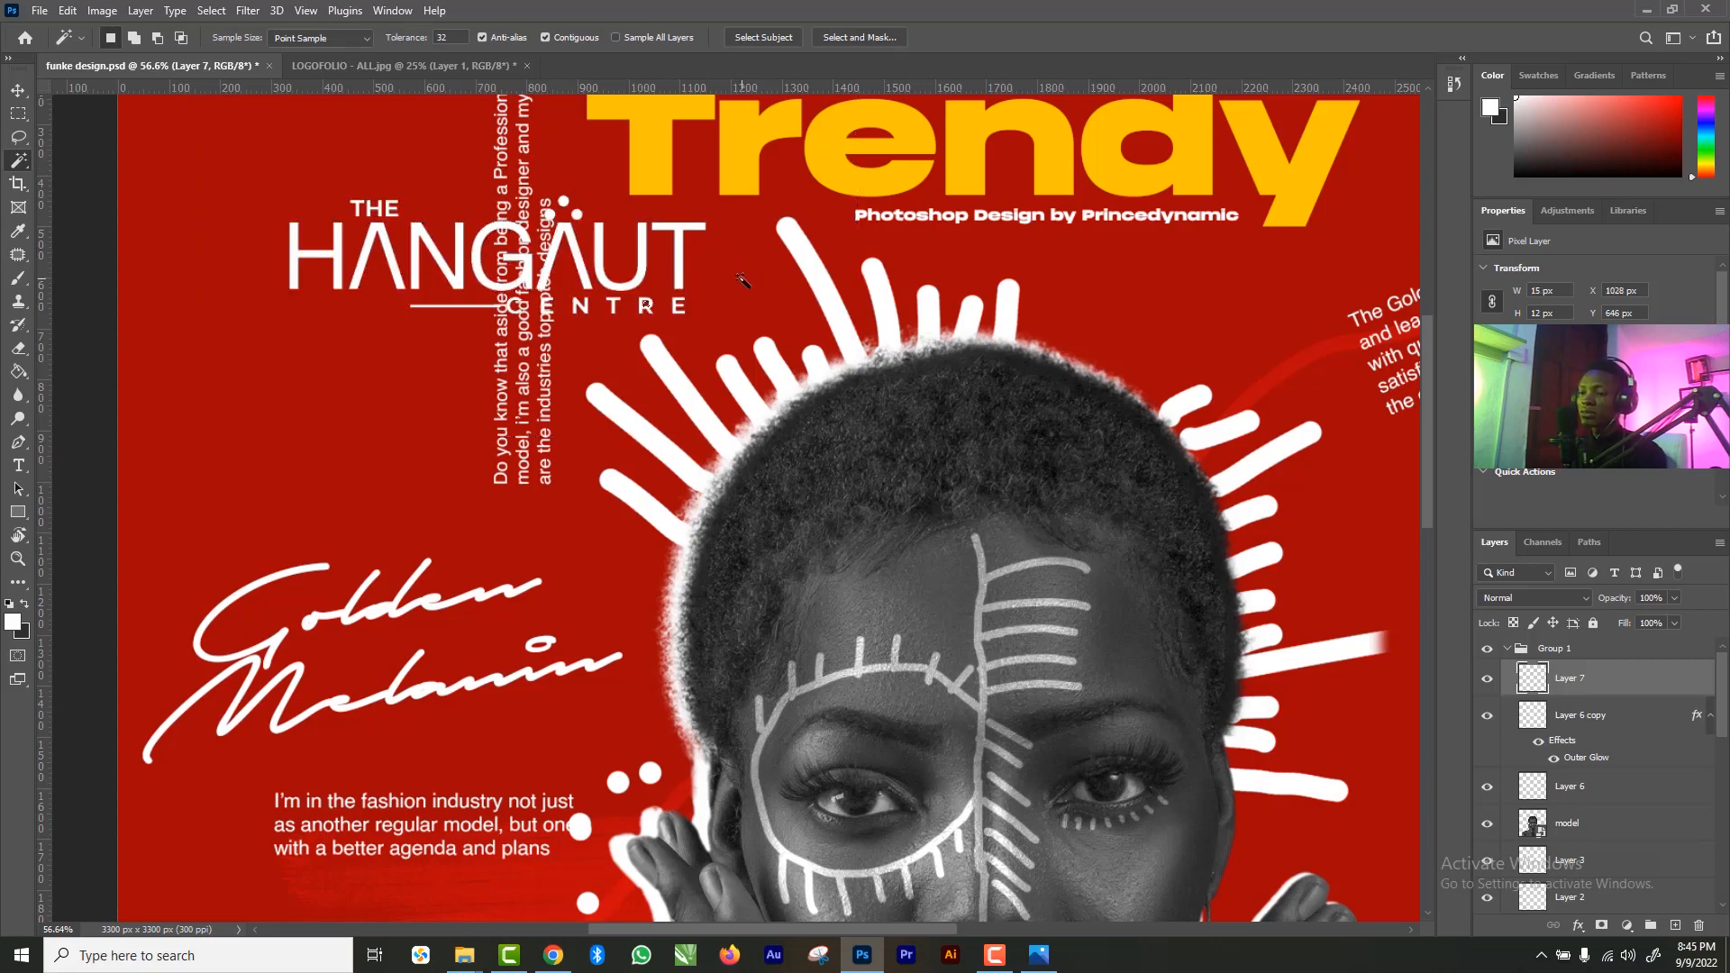
- Move The Hangaut Centre logo toward the poster's upper-left corner and scale it to about 84%
{"action": "key", "text": "v"}
{"action": "scroll", "coordinate": [733, 292], "scroll_direction": "down", "scroll_amount": 4}
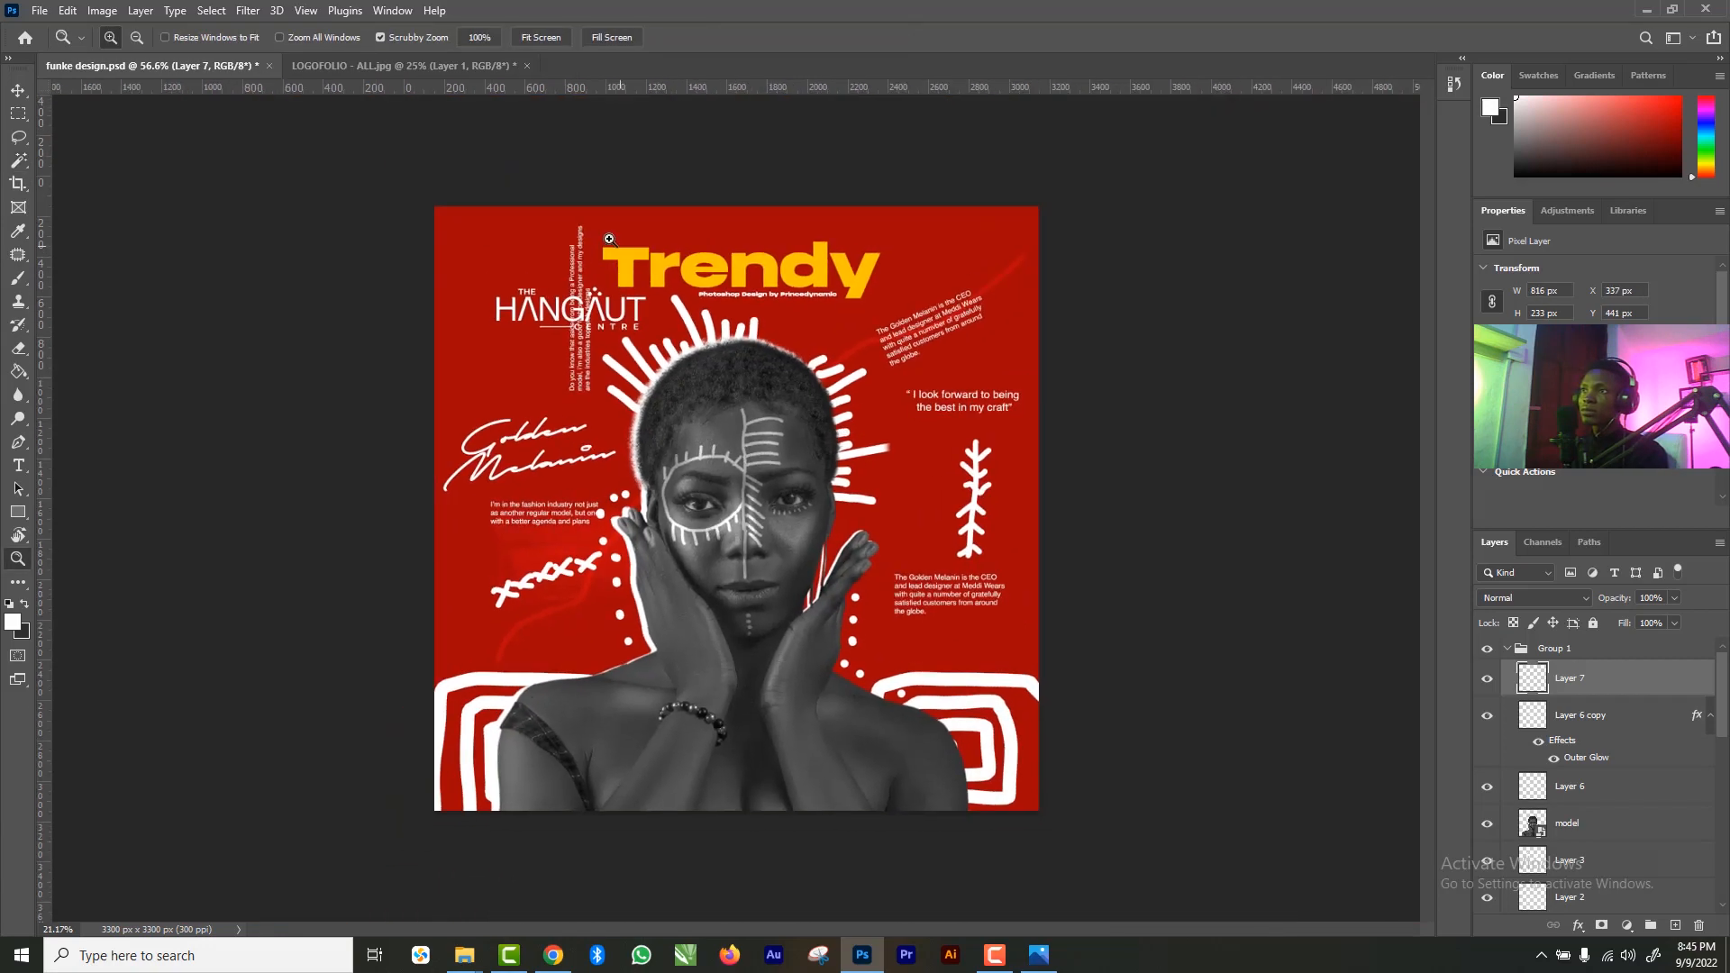
{"action": "left_click", "coordinate": [633, 329], "text": "ctrl"}
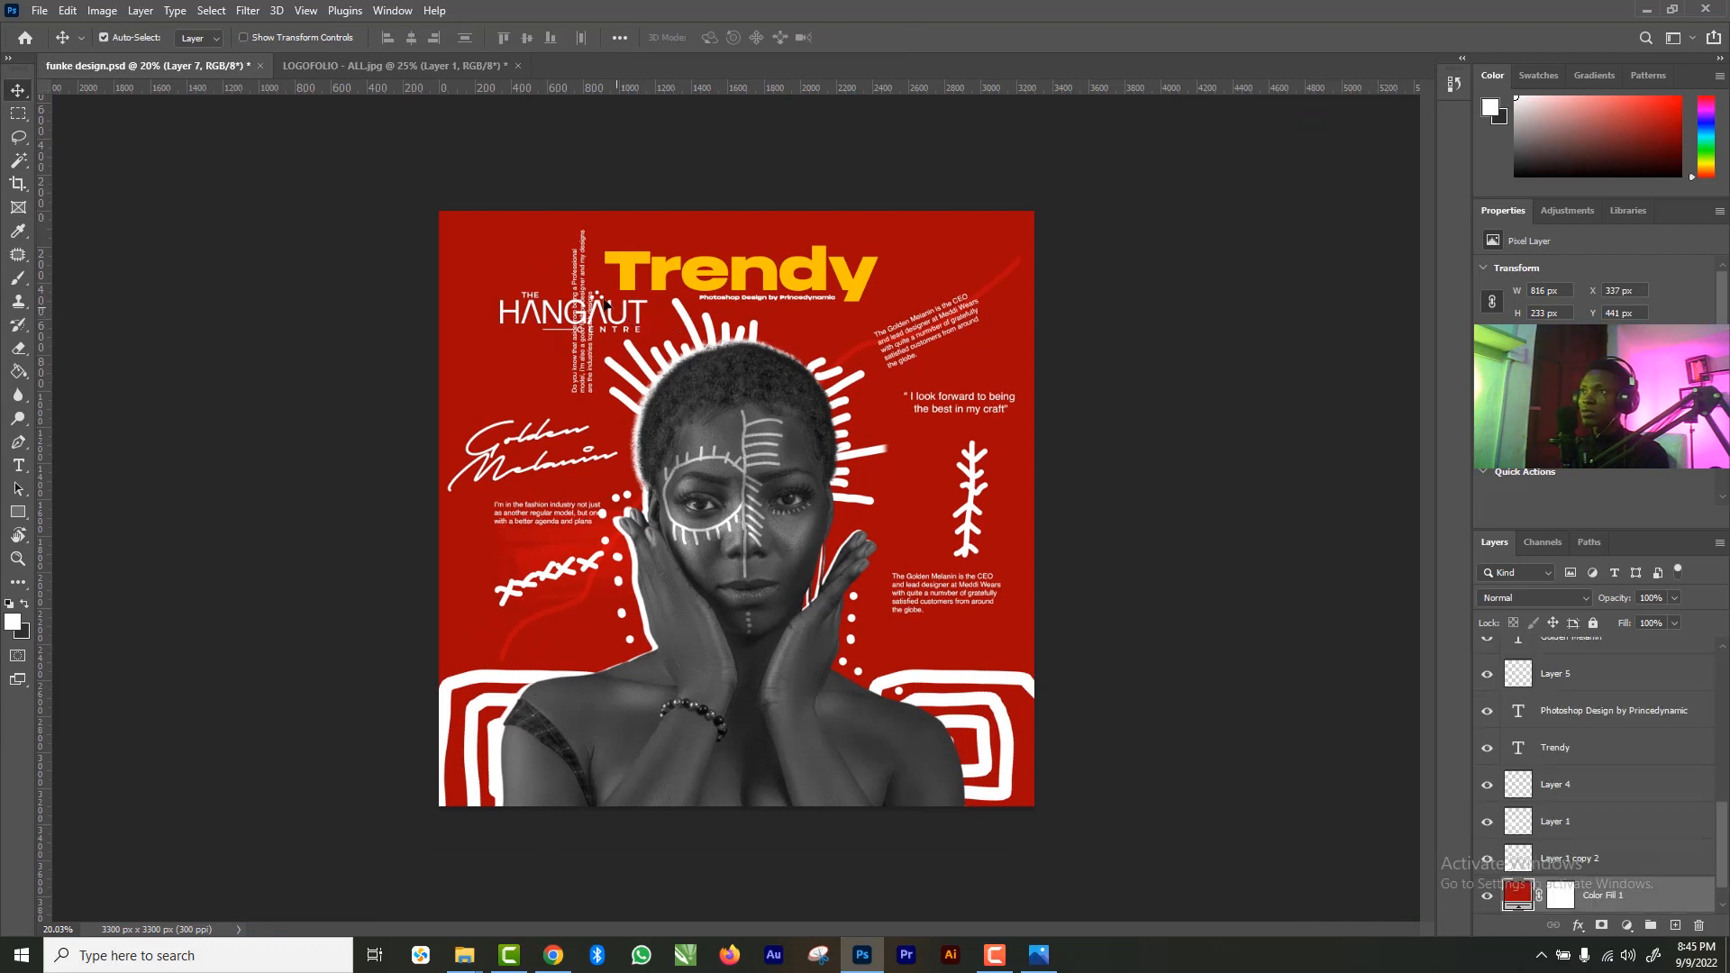
{"action": "key", "text": "ctrl"}
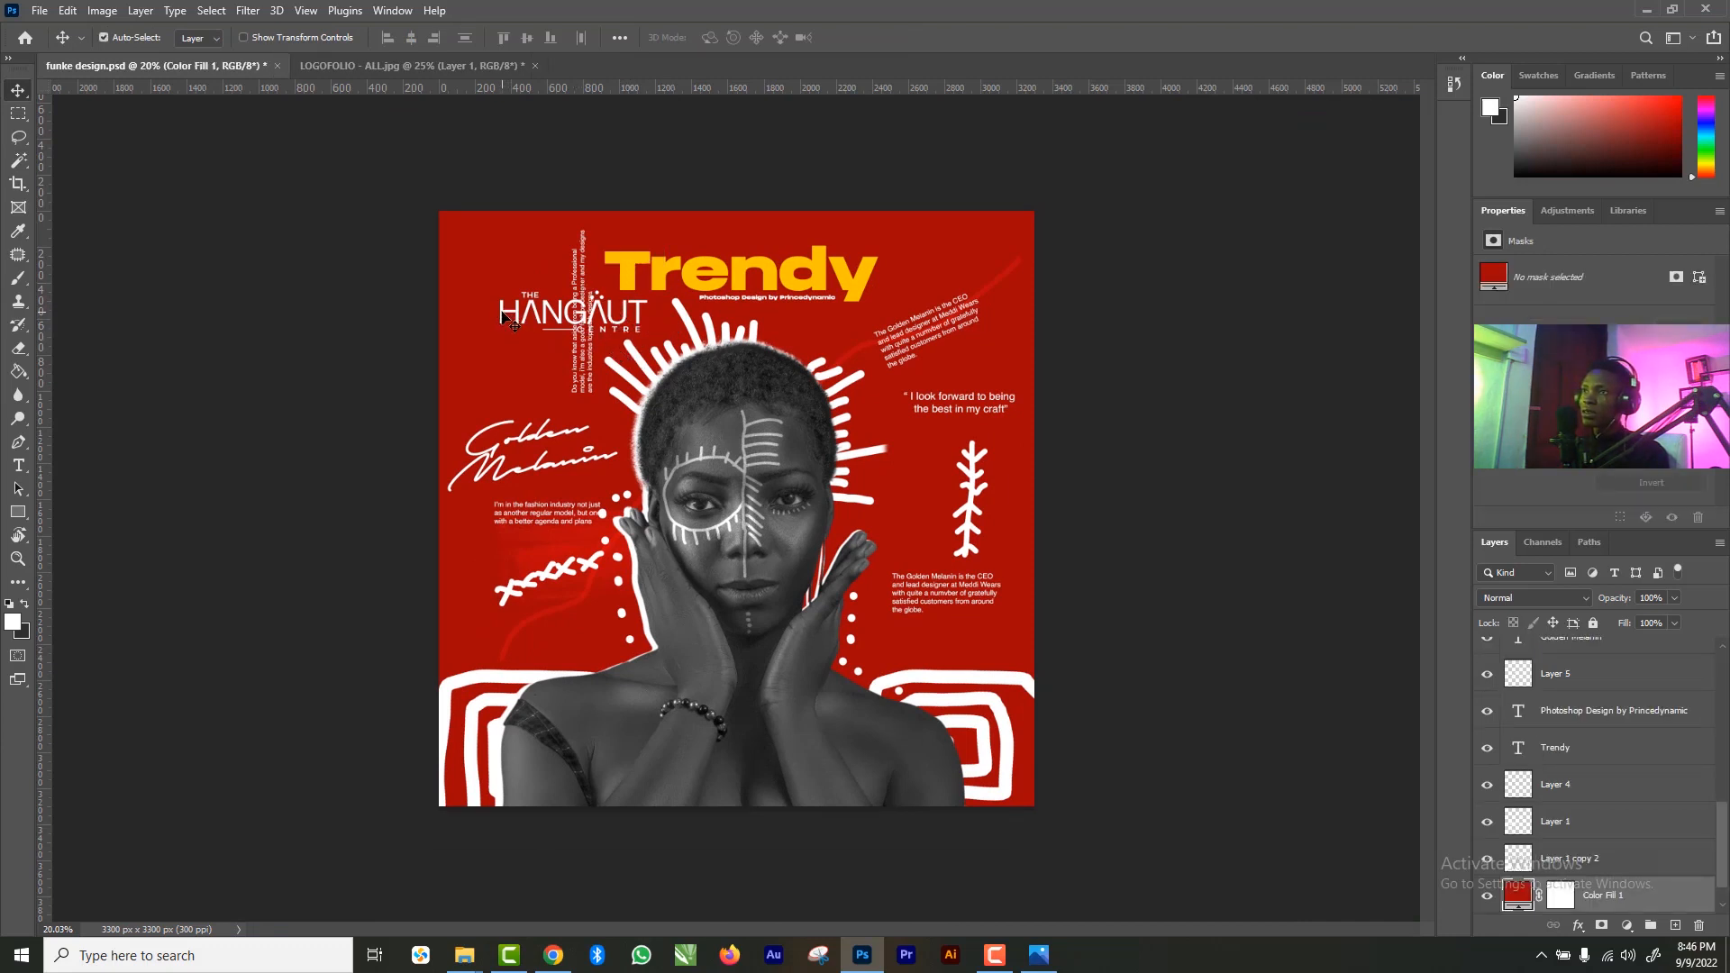
{"action": "left_click_drag", "start_coordinate": [505, 316], "coordinate": [478, 283]}
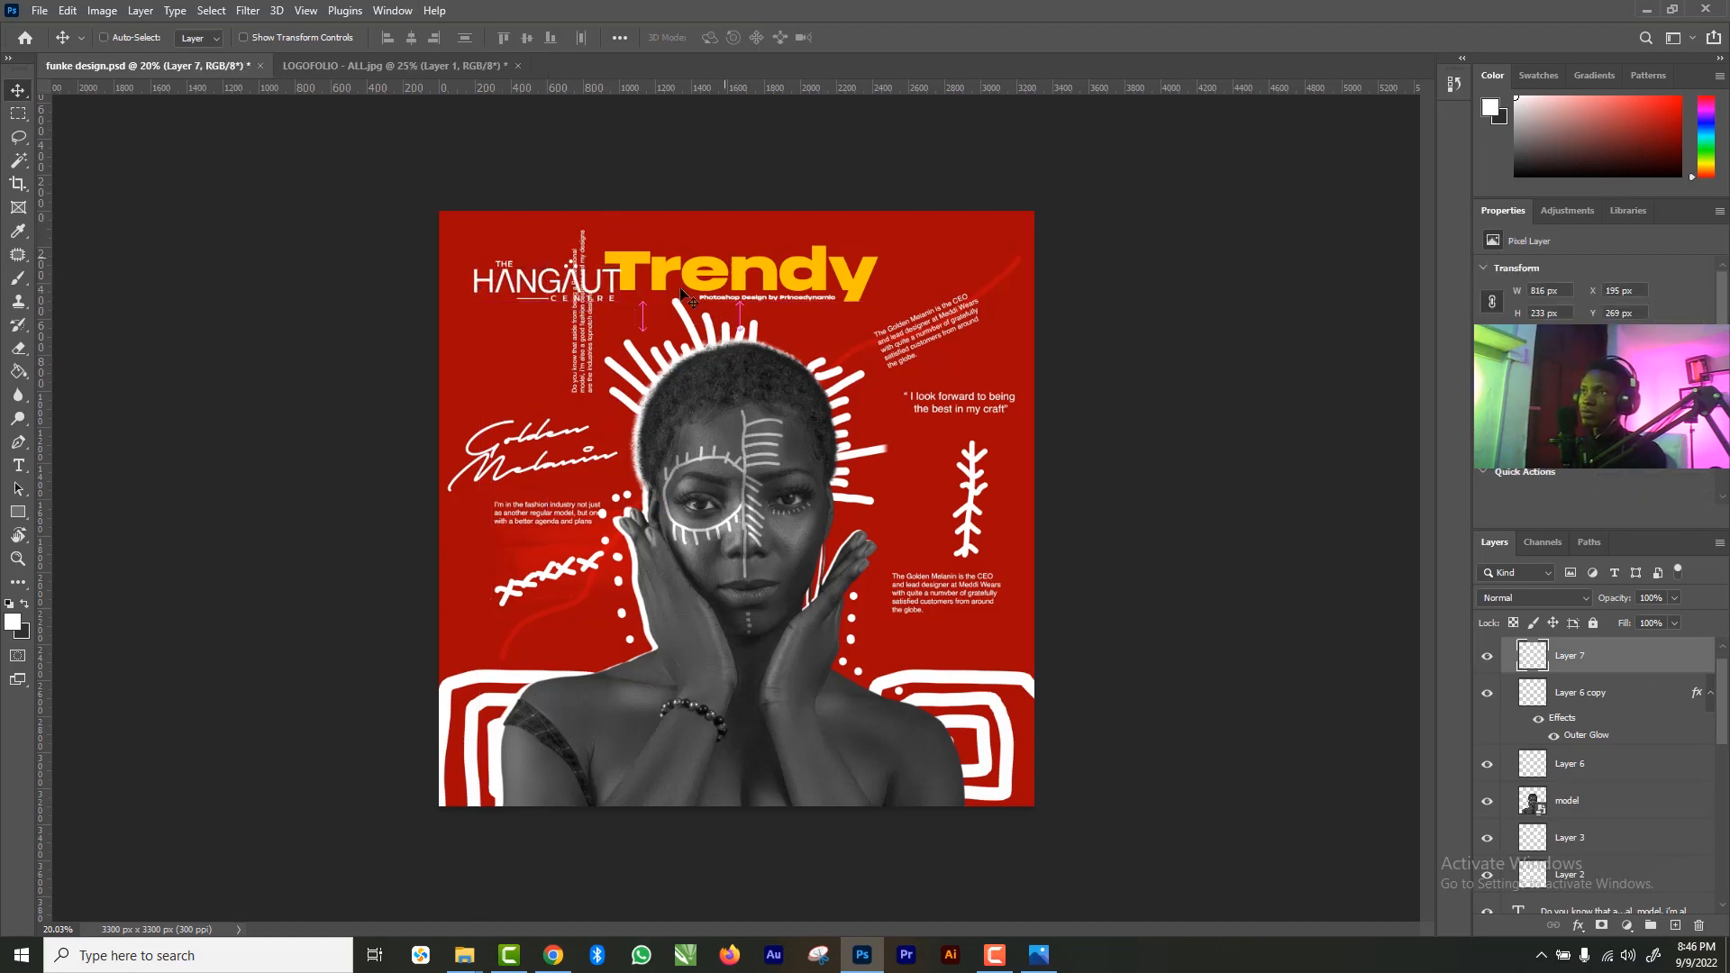
{"action": "key", "text": "ctrl+t"}
{"action": "left_click_drag", "start_coordinate": [620, 299], "coordinate": [596, 294]}
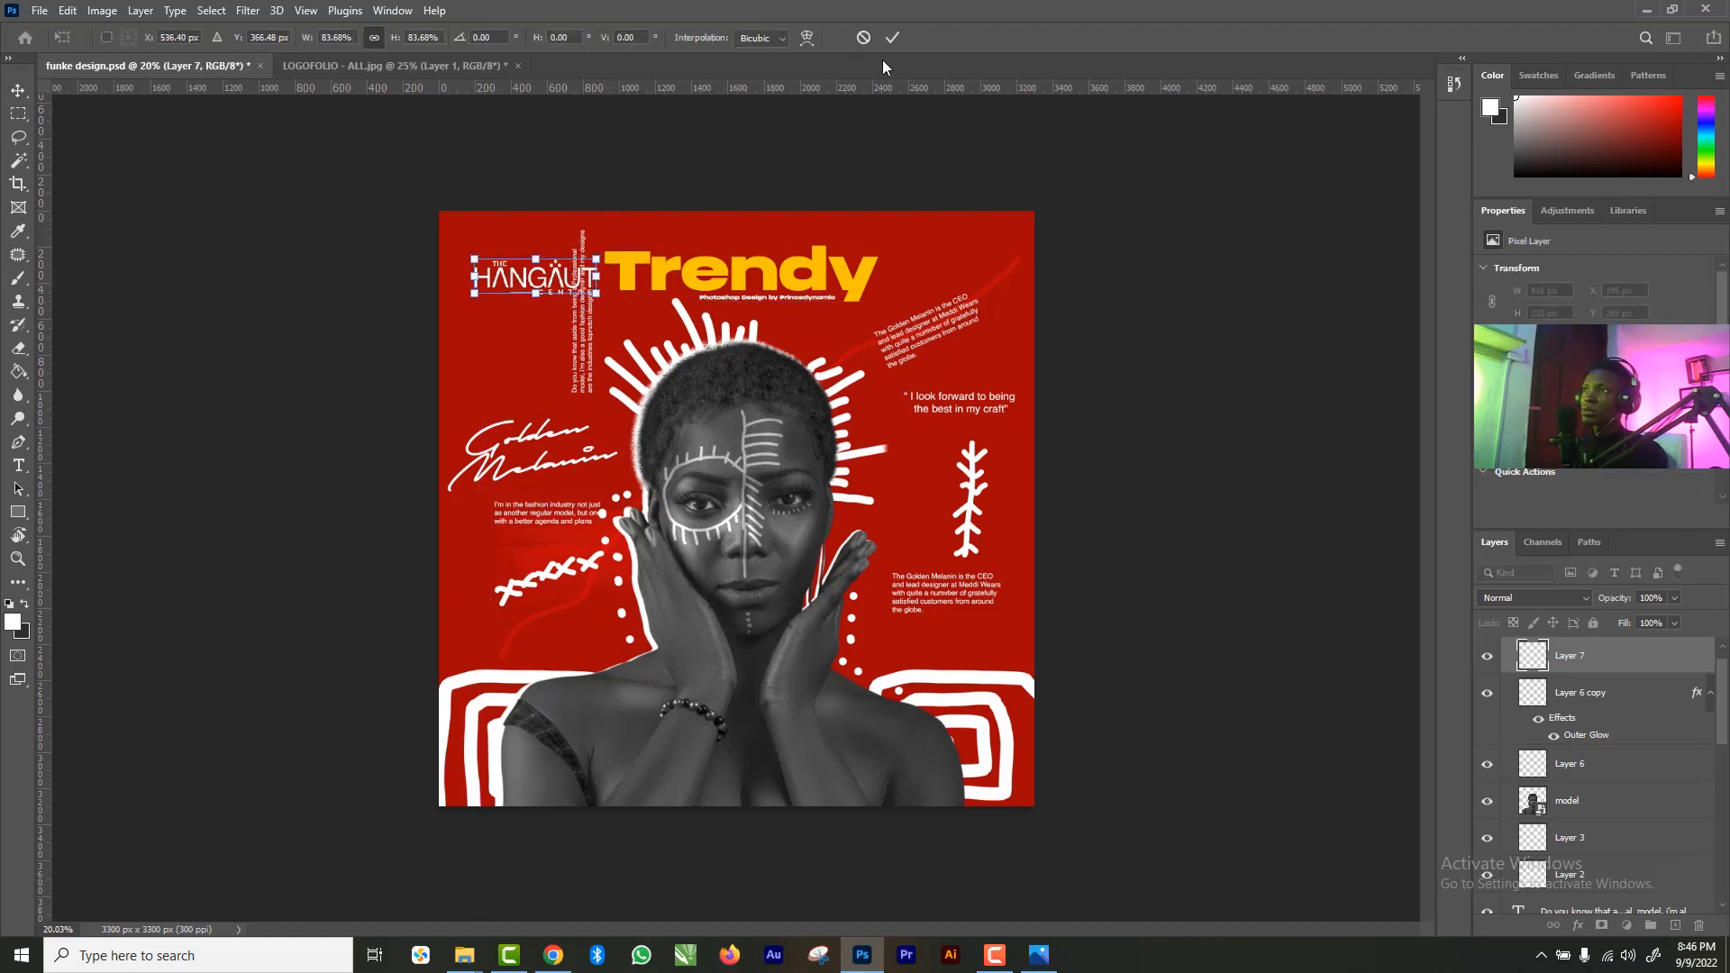
{"action": "left_click", "coordinate": [892, 37]}
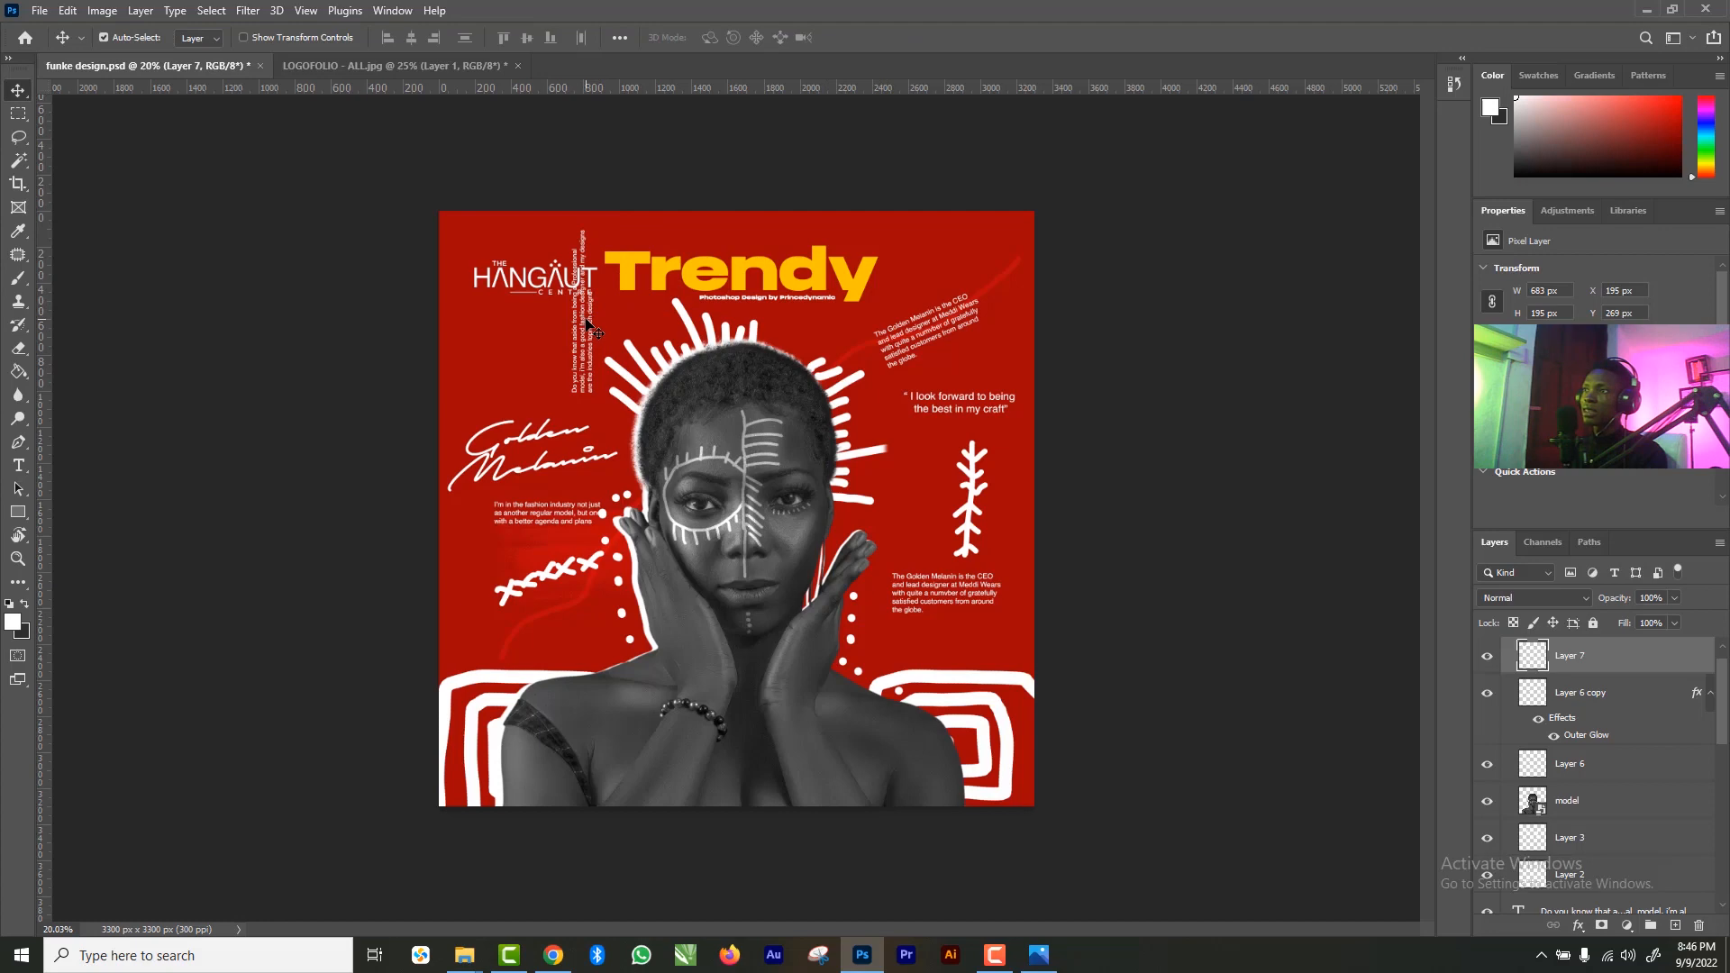
- Shift the vertical "Do you know" paragraph and the Trendy heading rightward clear of the logo, and select the paragraph
{"action": "left_click_drag", "start_coordinate": [592, 326], "coordinate": [736, 273]}
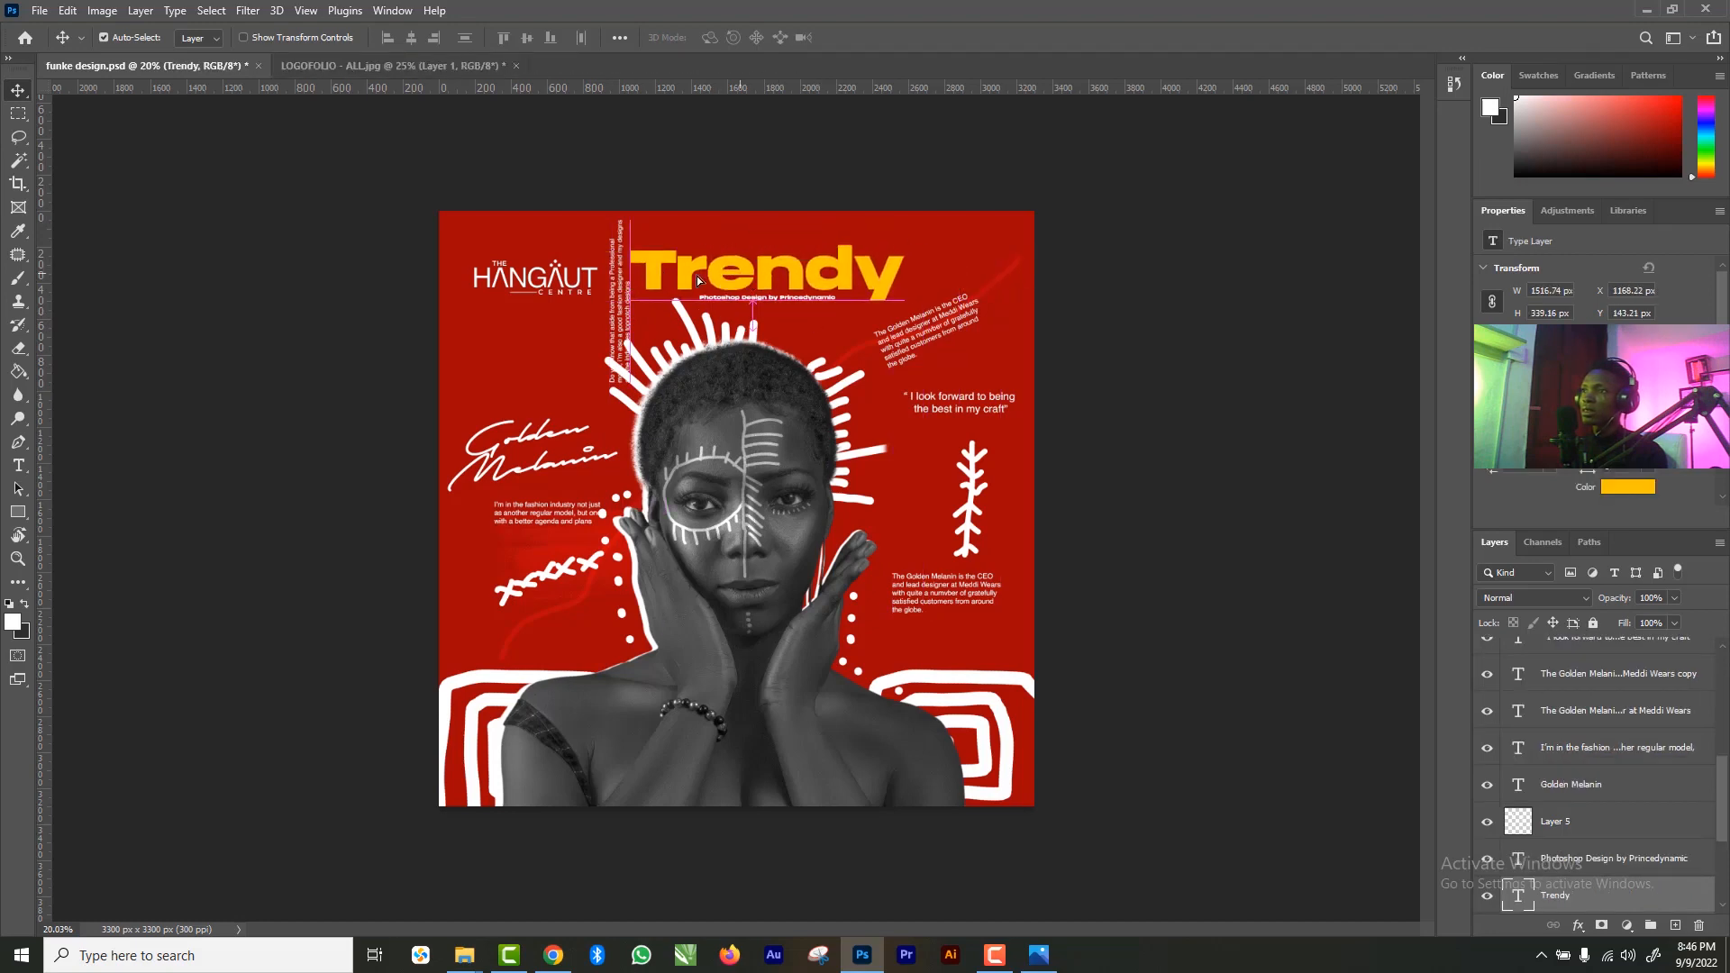
{"action": "left_click", "coordinate": [630, 306]}
{"action": "key", "text": "t"}
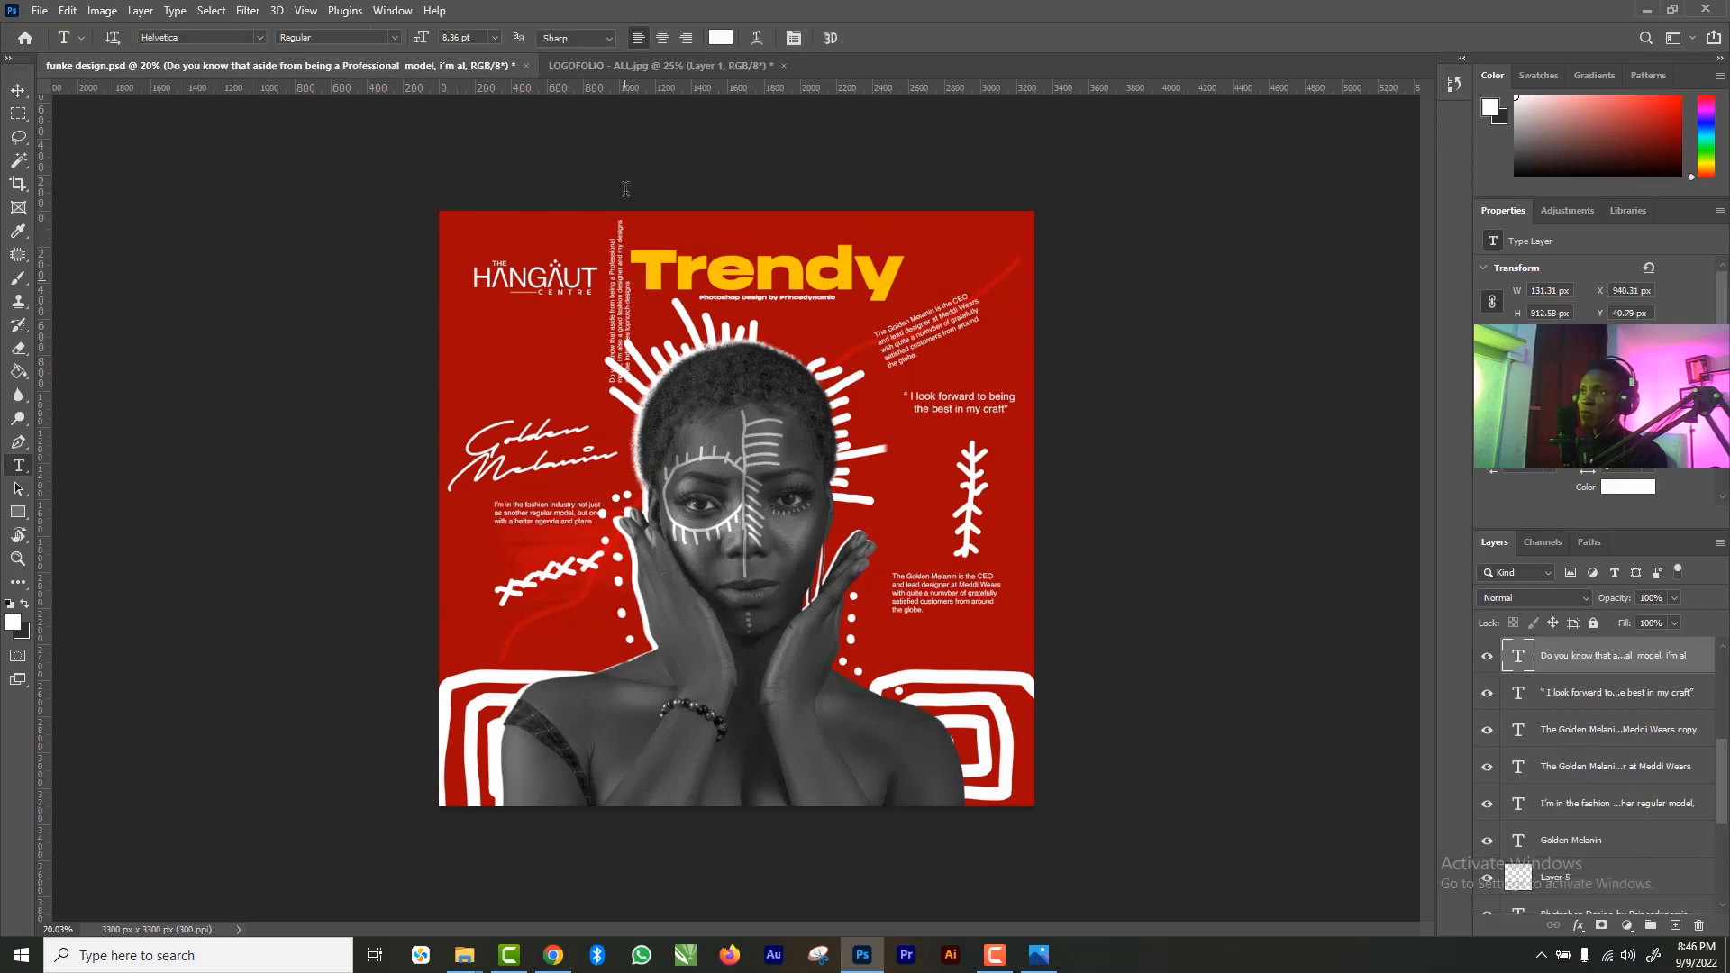
{"action": "left_click", "coordinate": [18, 90]}
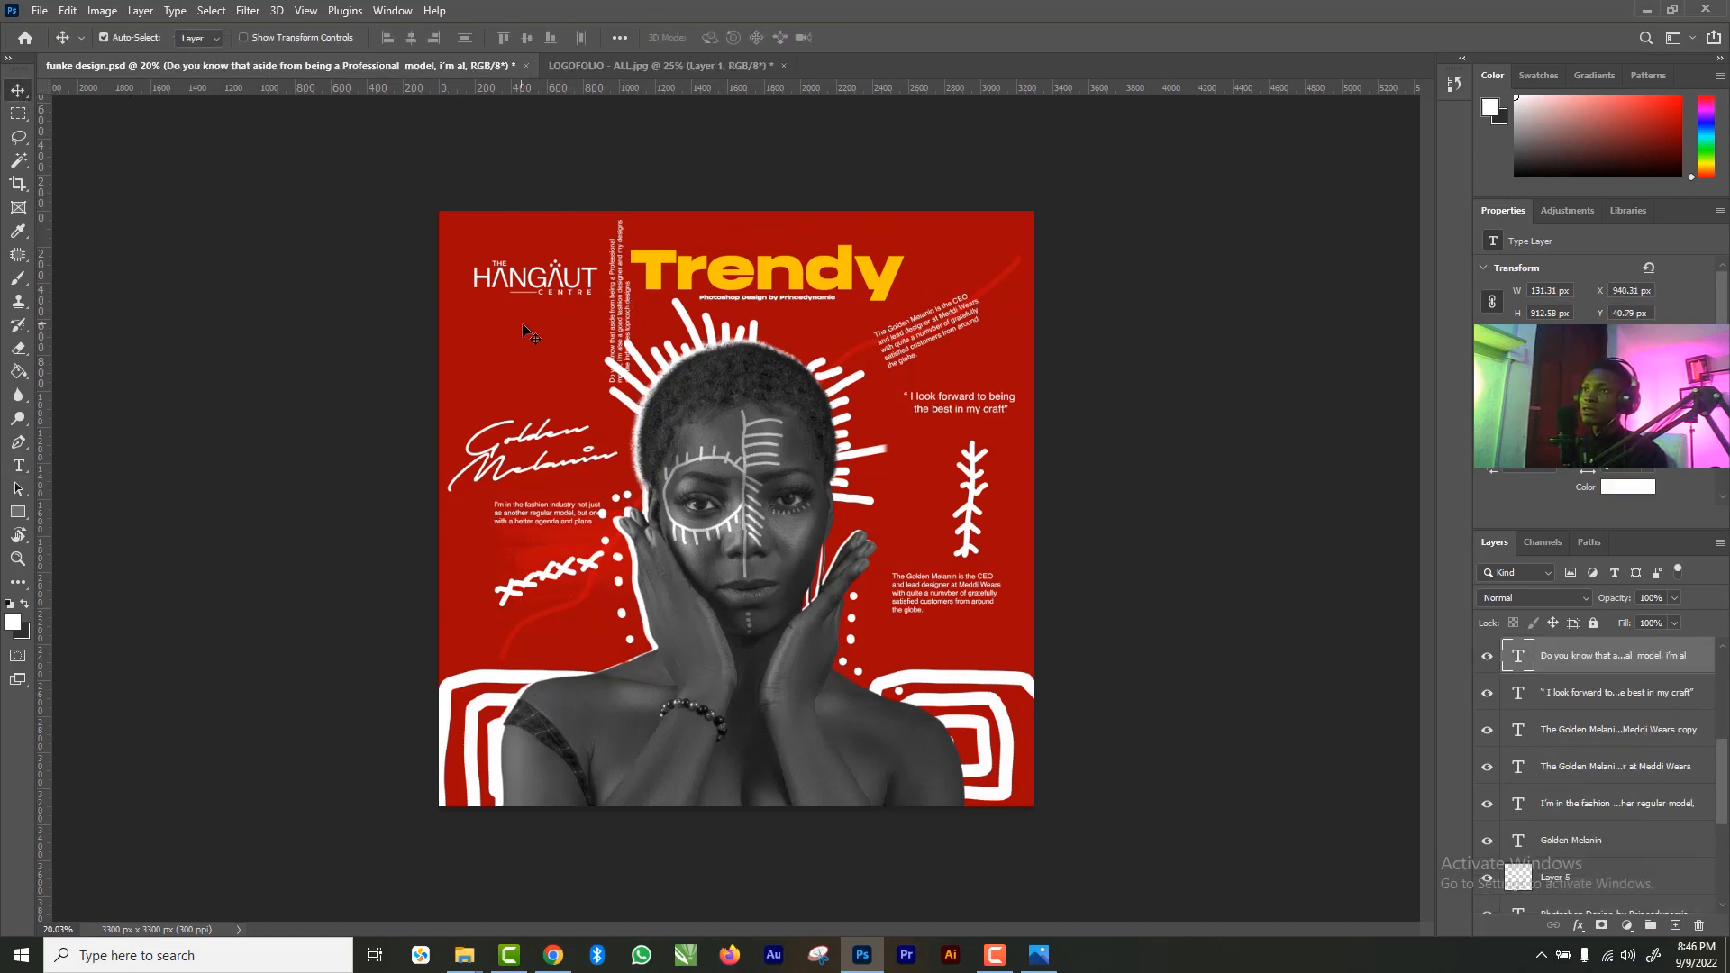
- Scale the vertical paragraph to about 76%, rotate it about 98° to near horizontal, and position it beneath the Hangaut Centre logo
{"action": "key", "text": "ctrl+t"}
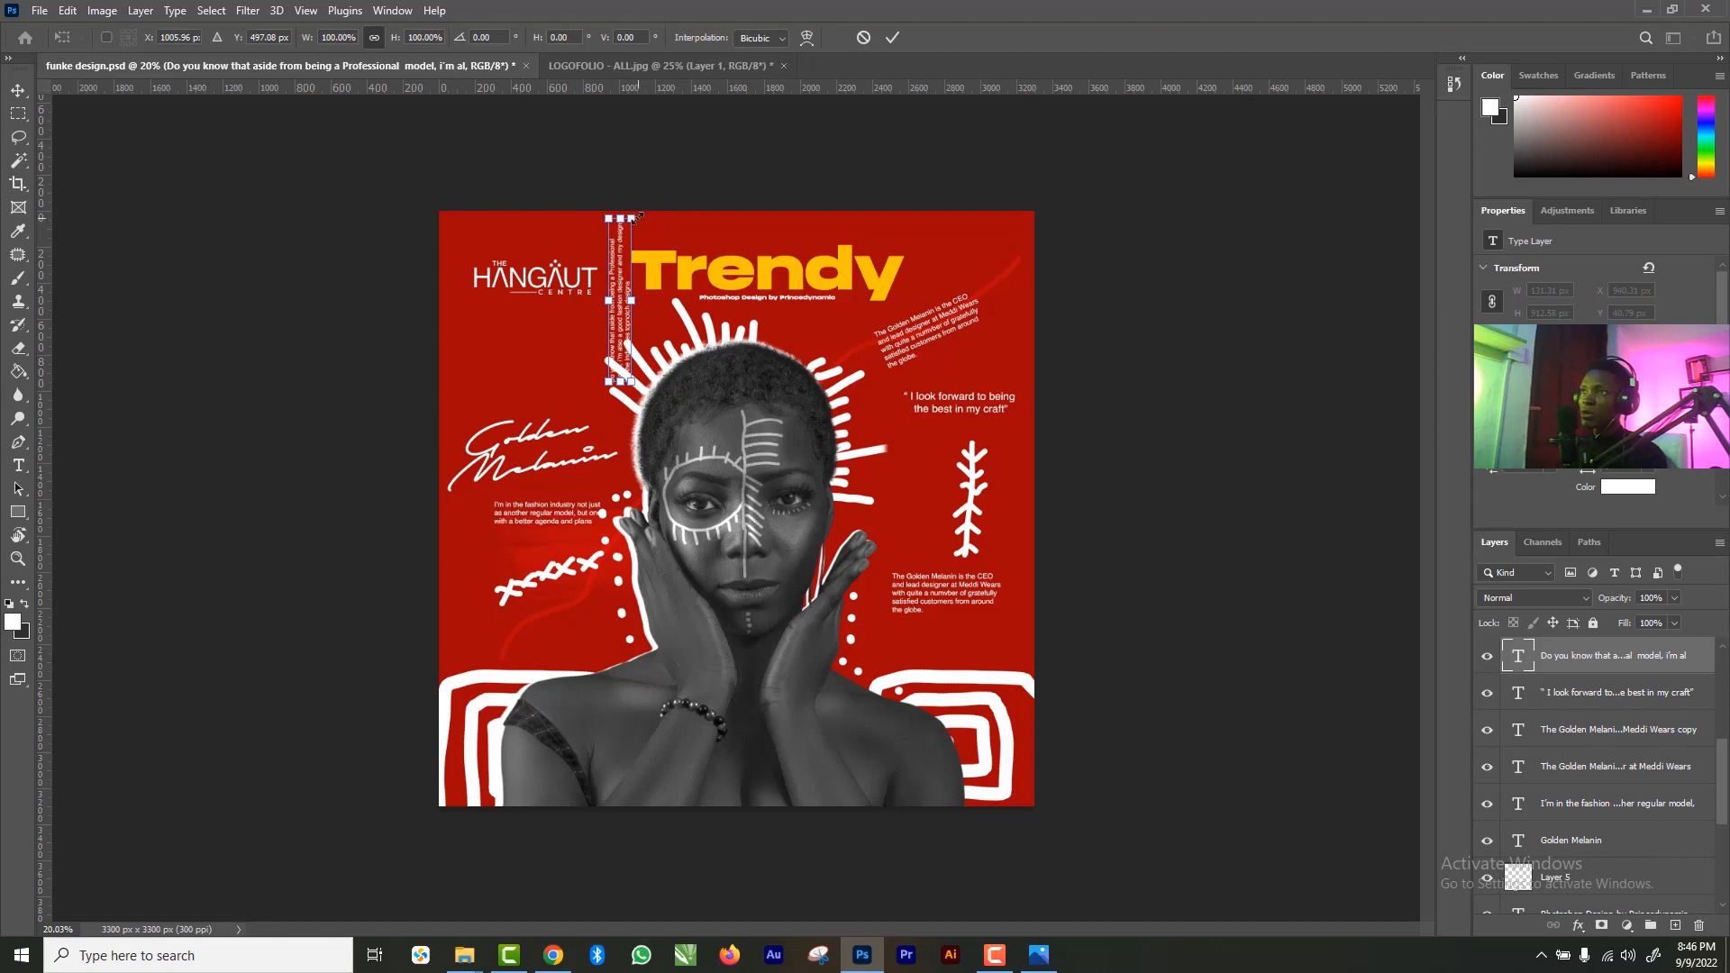
{"action": "left_click_drag", "start_coordinate": [620, 226], "coordinate": [621, 269]}
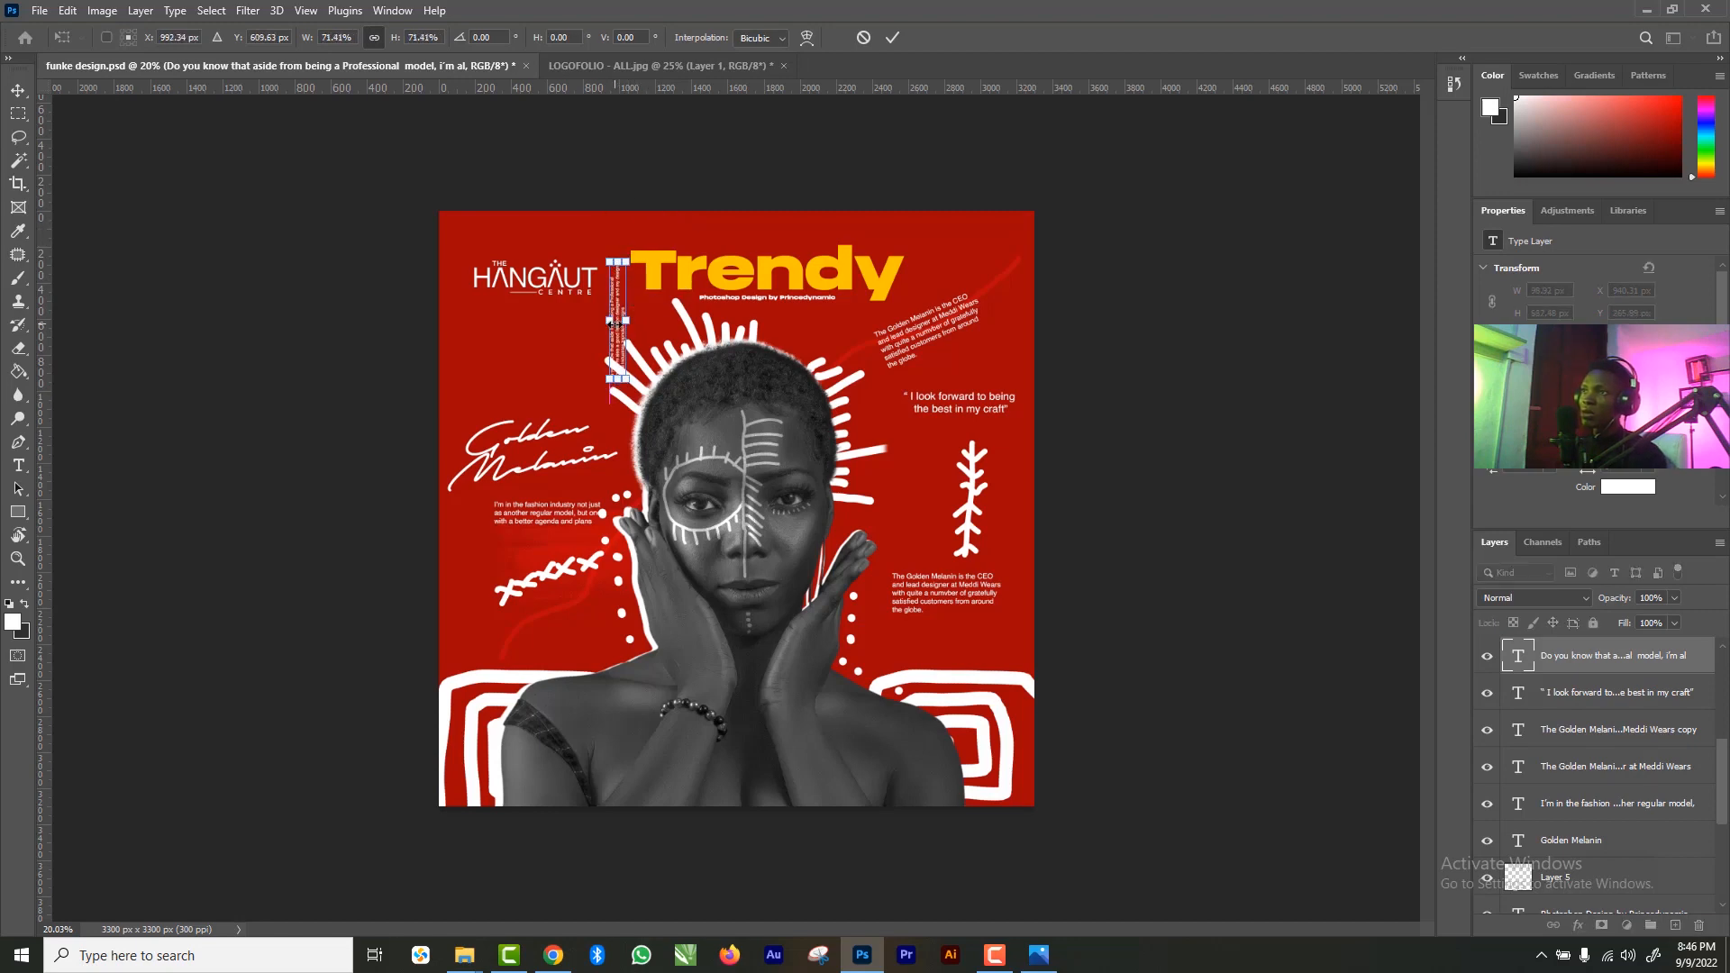
{"action": "left_click_drag", "start_coordinate": [619, 335], "coordinate": [549, 402]}
{"action": "left_click_drag", "start_coordinate": [647, 347], "coordinate": [640, 435]}
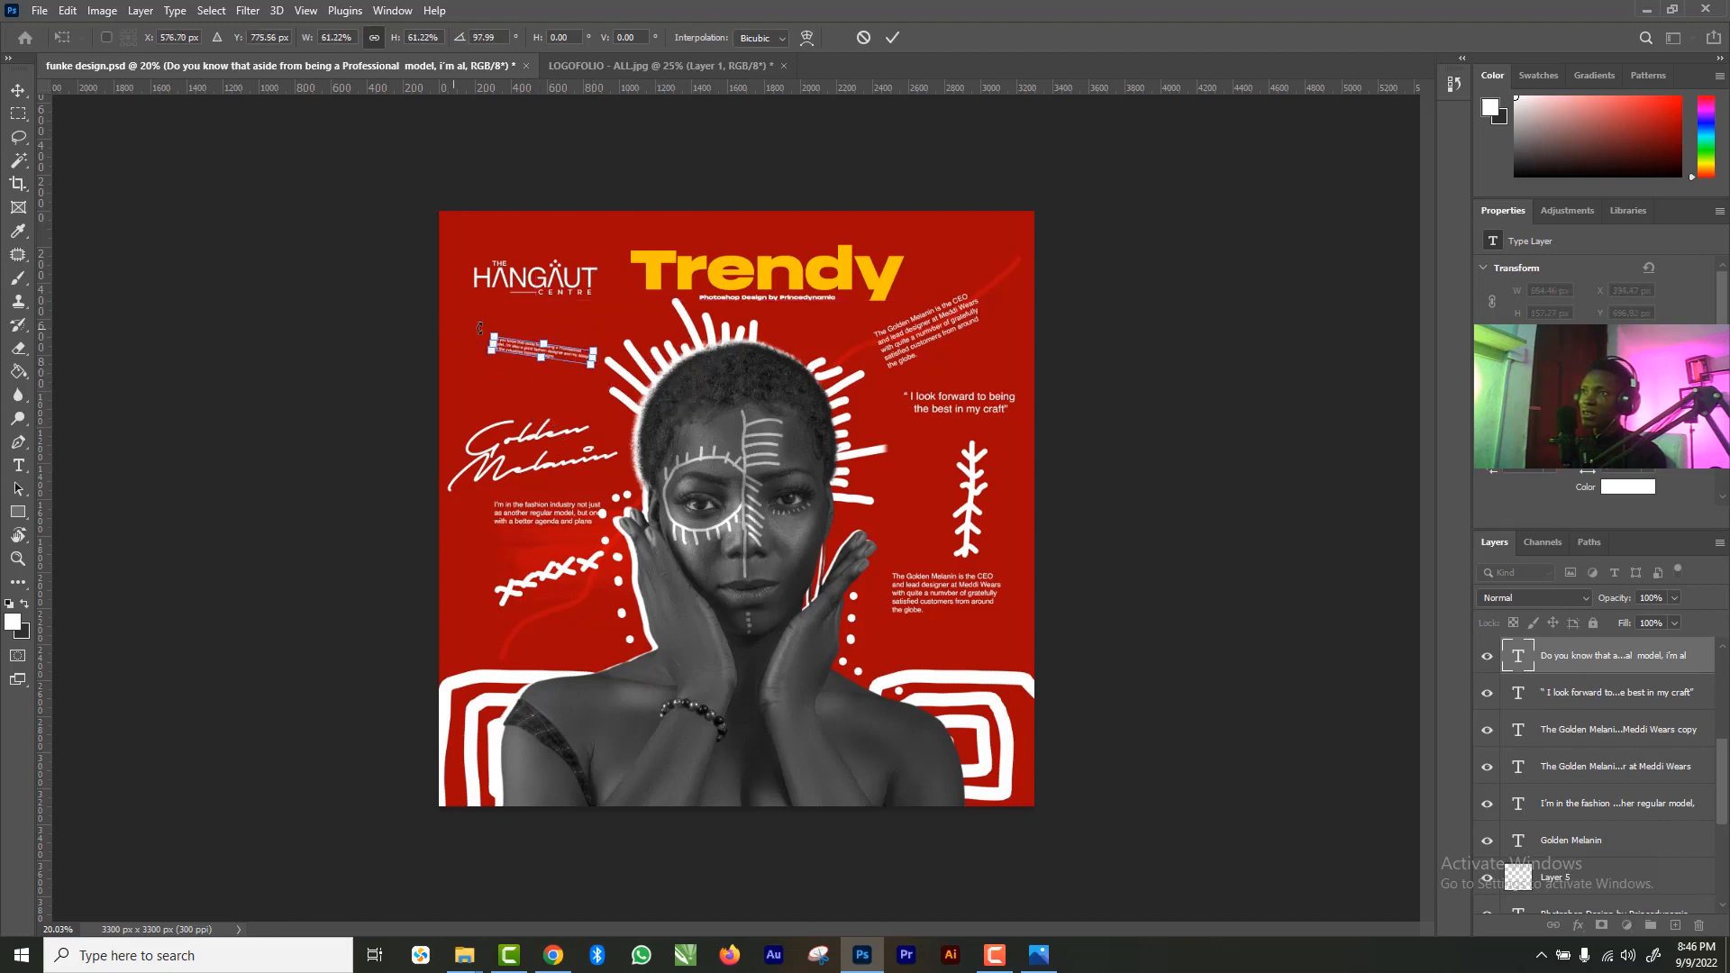
{"action": "left_click_drag", "start_coordinate": [494, 330], "coordinate": [486, 313]}
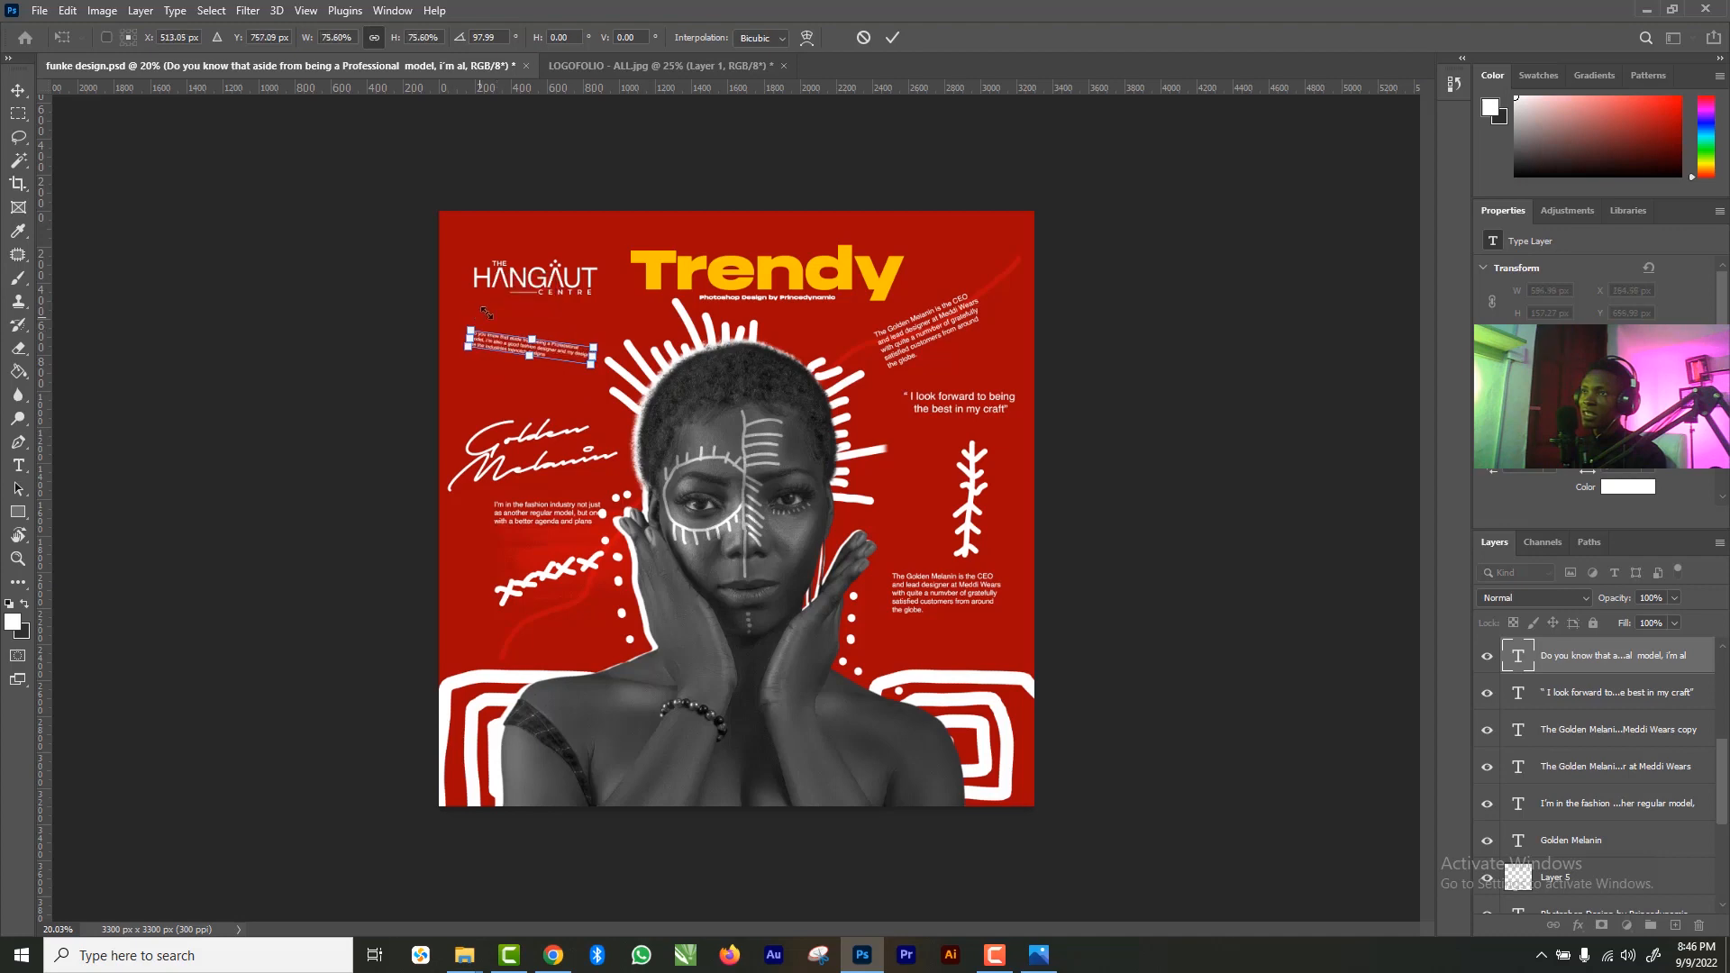
{"action": "left_click", "coordinate": [894, 37]}
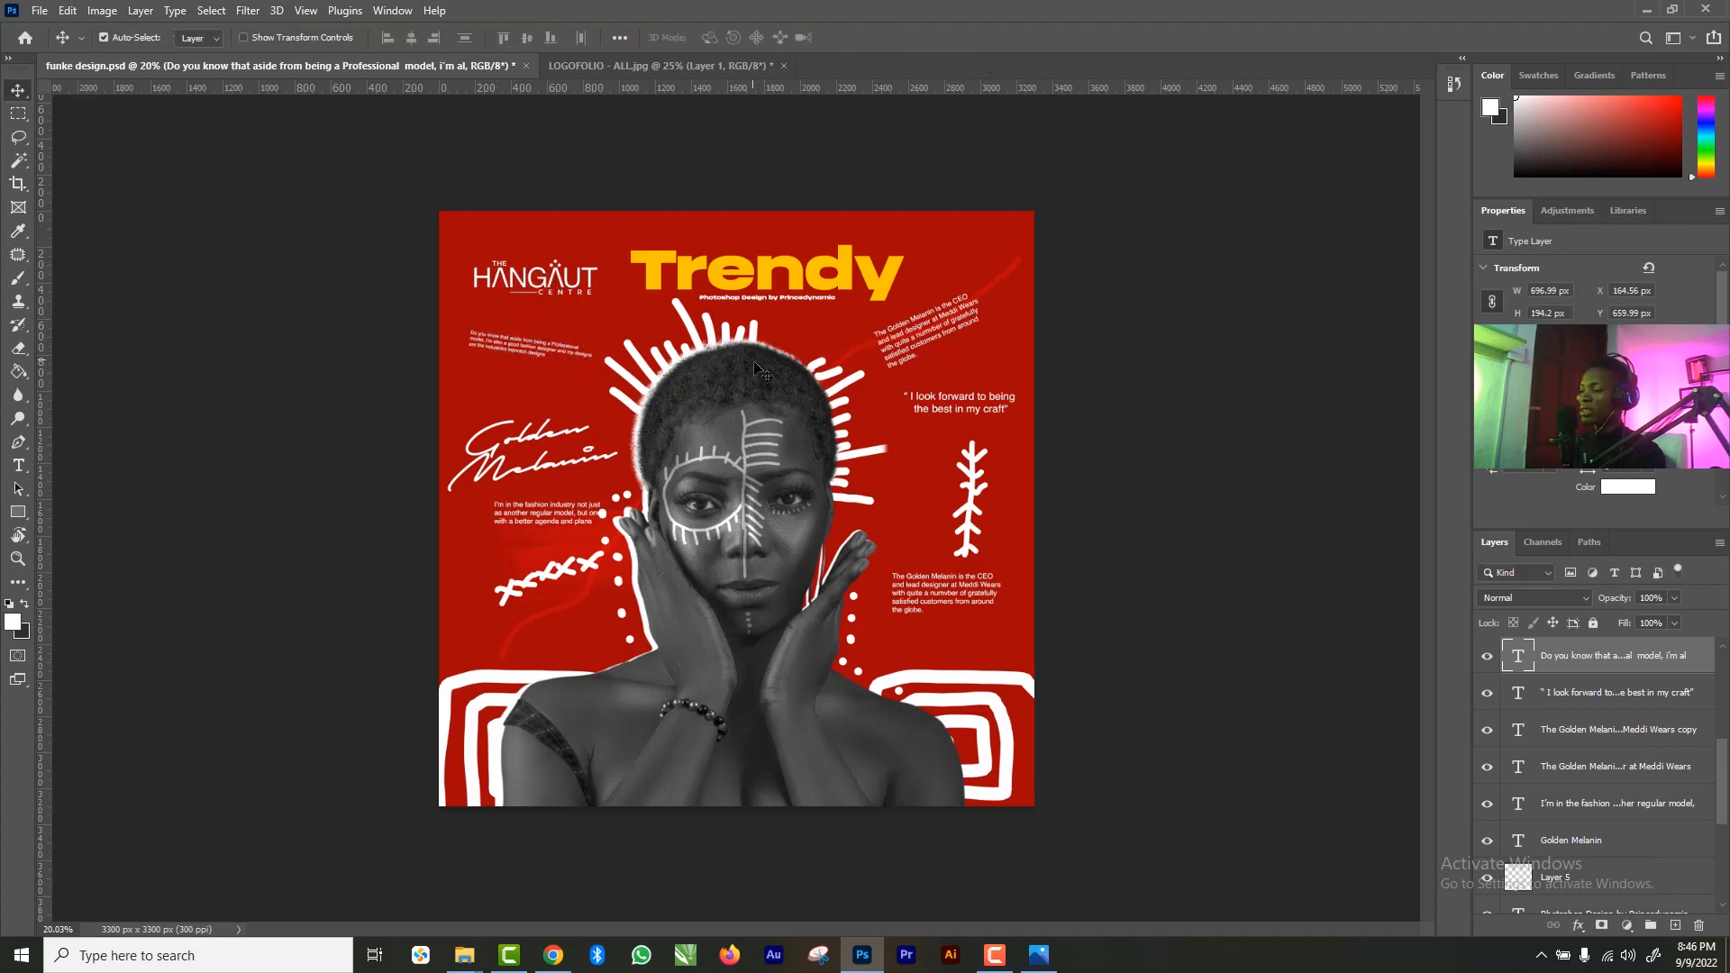
{"action": "key", "text": "Down"}
{"action": "key", "text": "Down"}
{"action": "key", "text": "Down"}
{"action": "key", "text": "Right"}
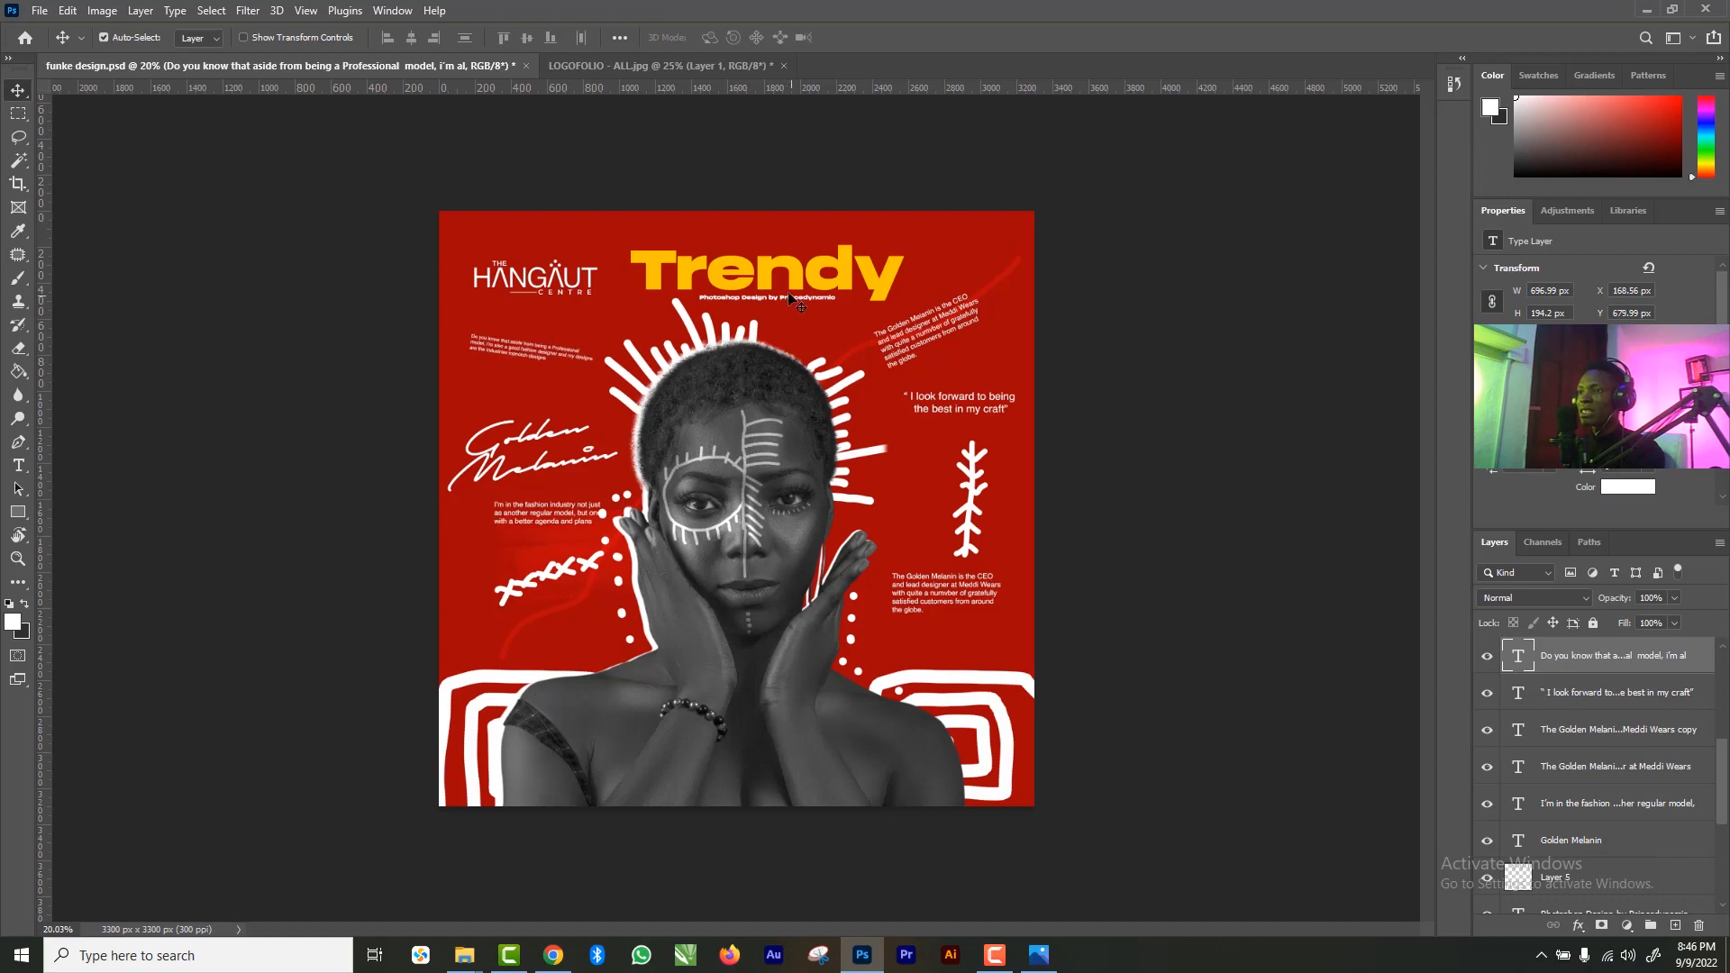
- Replace the yellow Trendy heading text with "Afroristic"
{"action": "left_click", "coordinate": [746, 274]}
{"action": "key", "text": "t"}
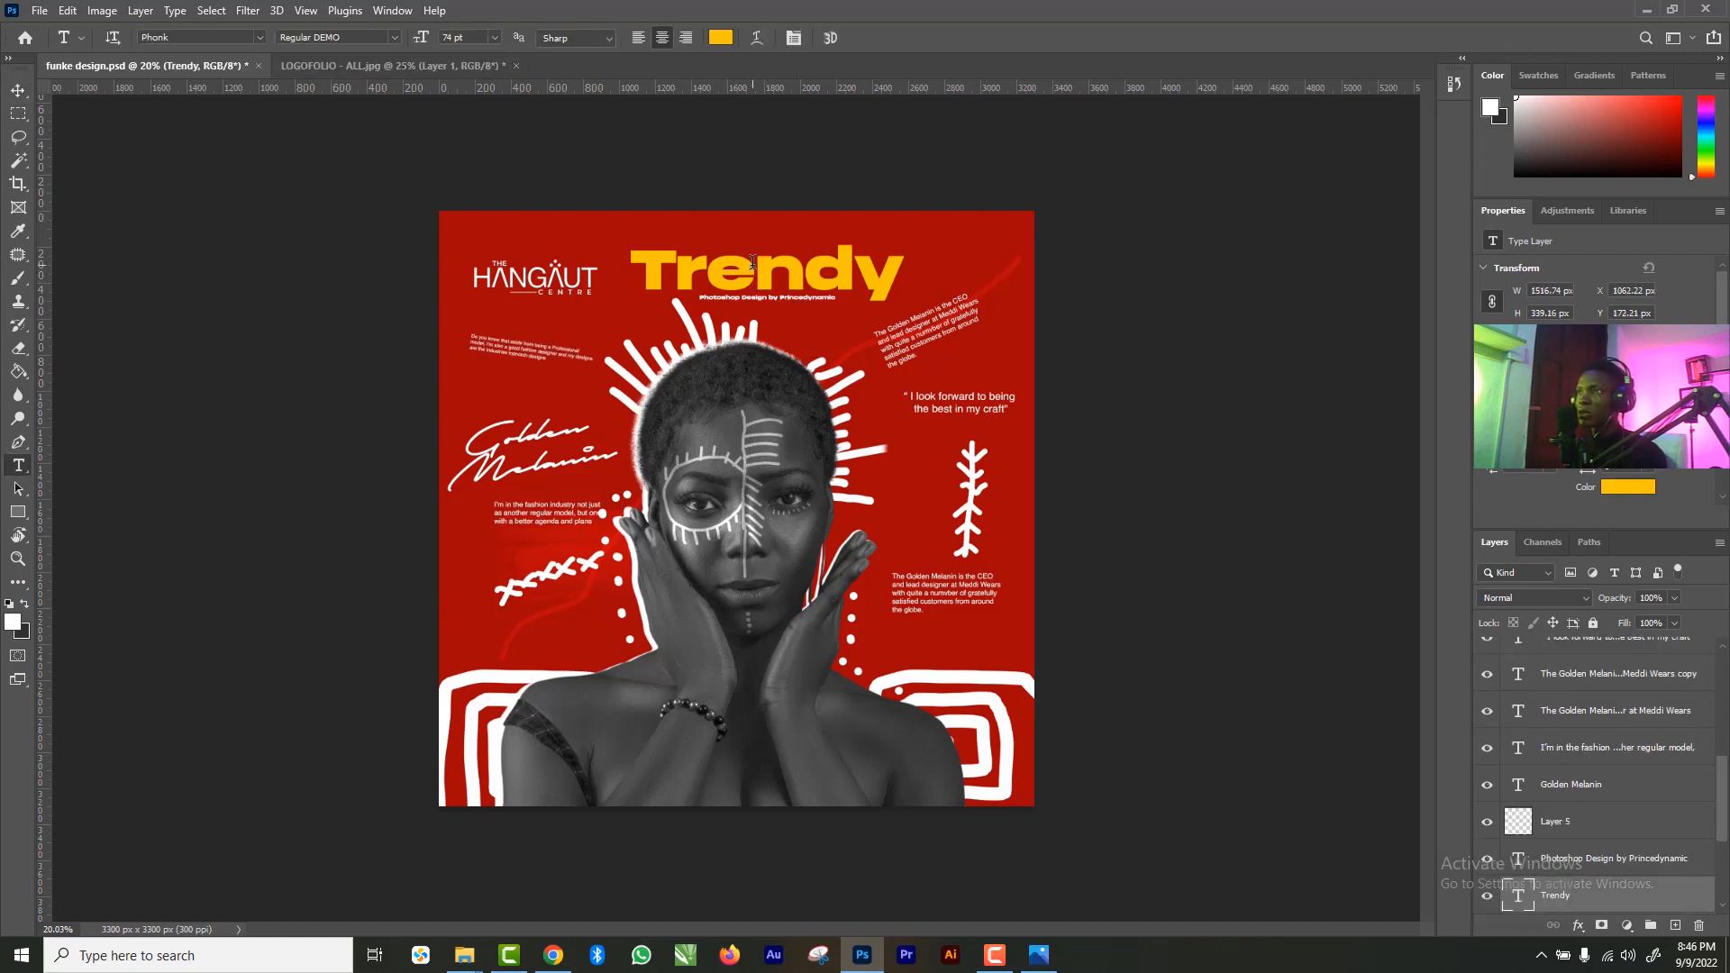
{"action": "double_click", "coordinate": [753, 262]}
{"action": "type", "text": "A"}
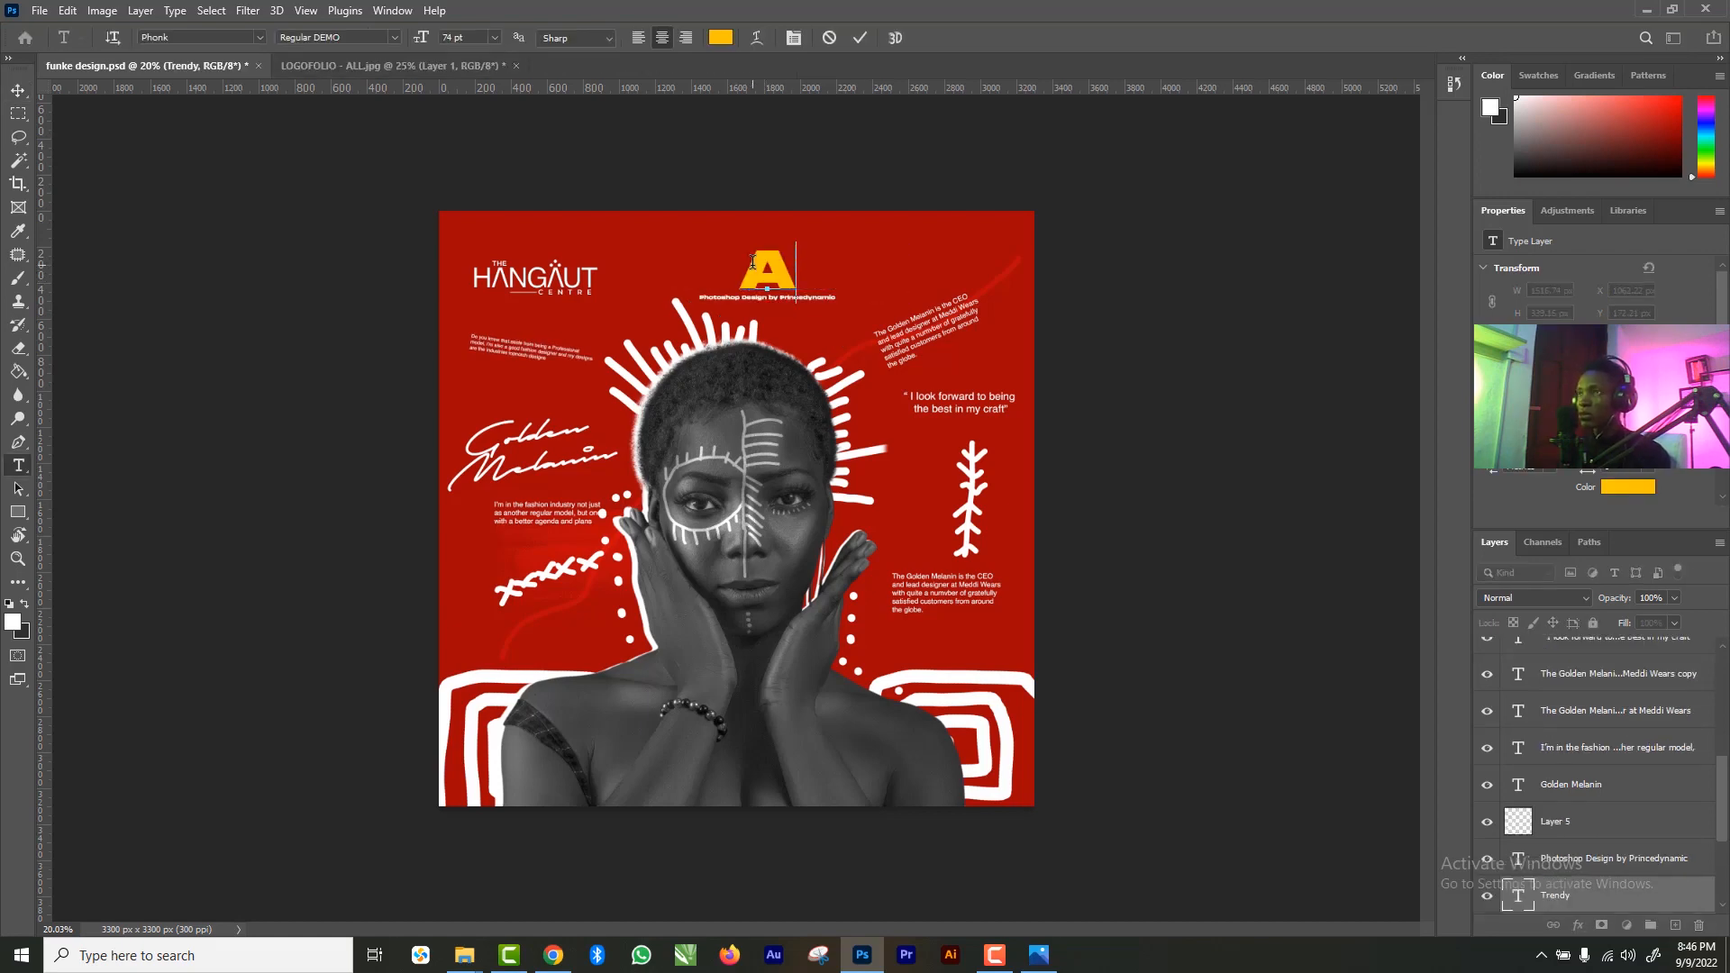
{"action": "type", "text": "fro"}
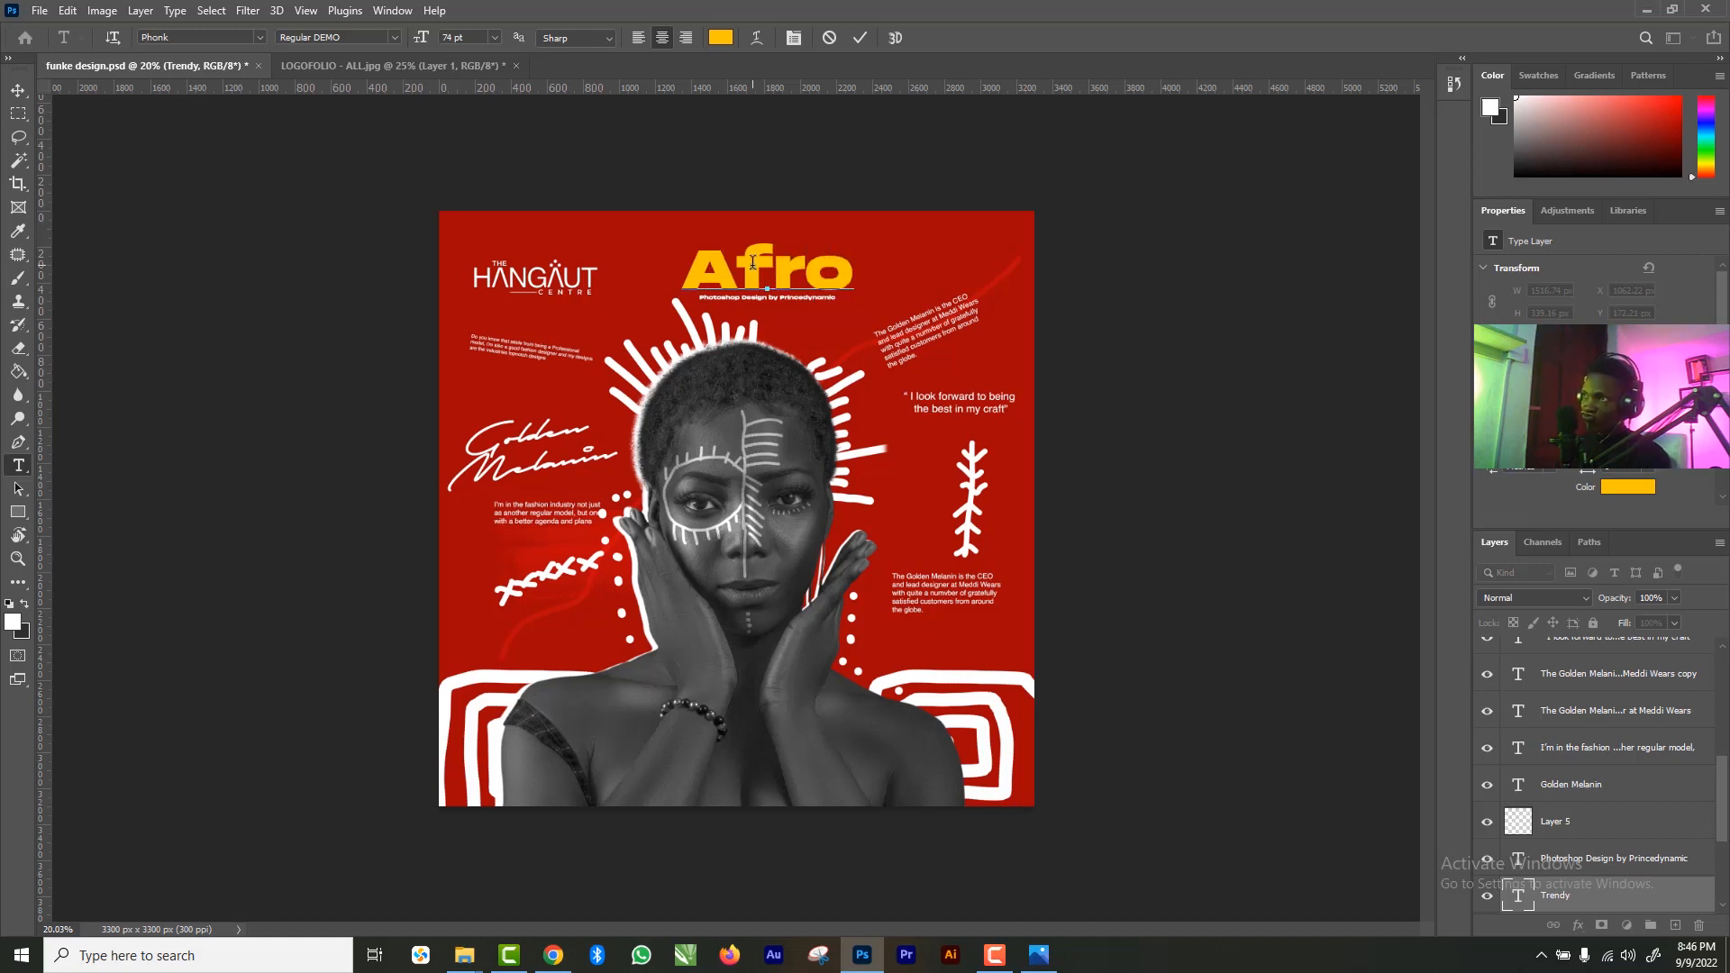
{"action": "type", "text": "ristiv"}
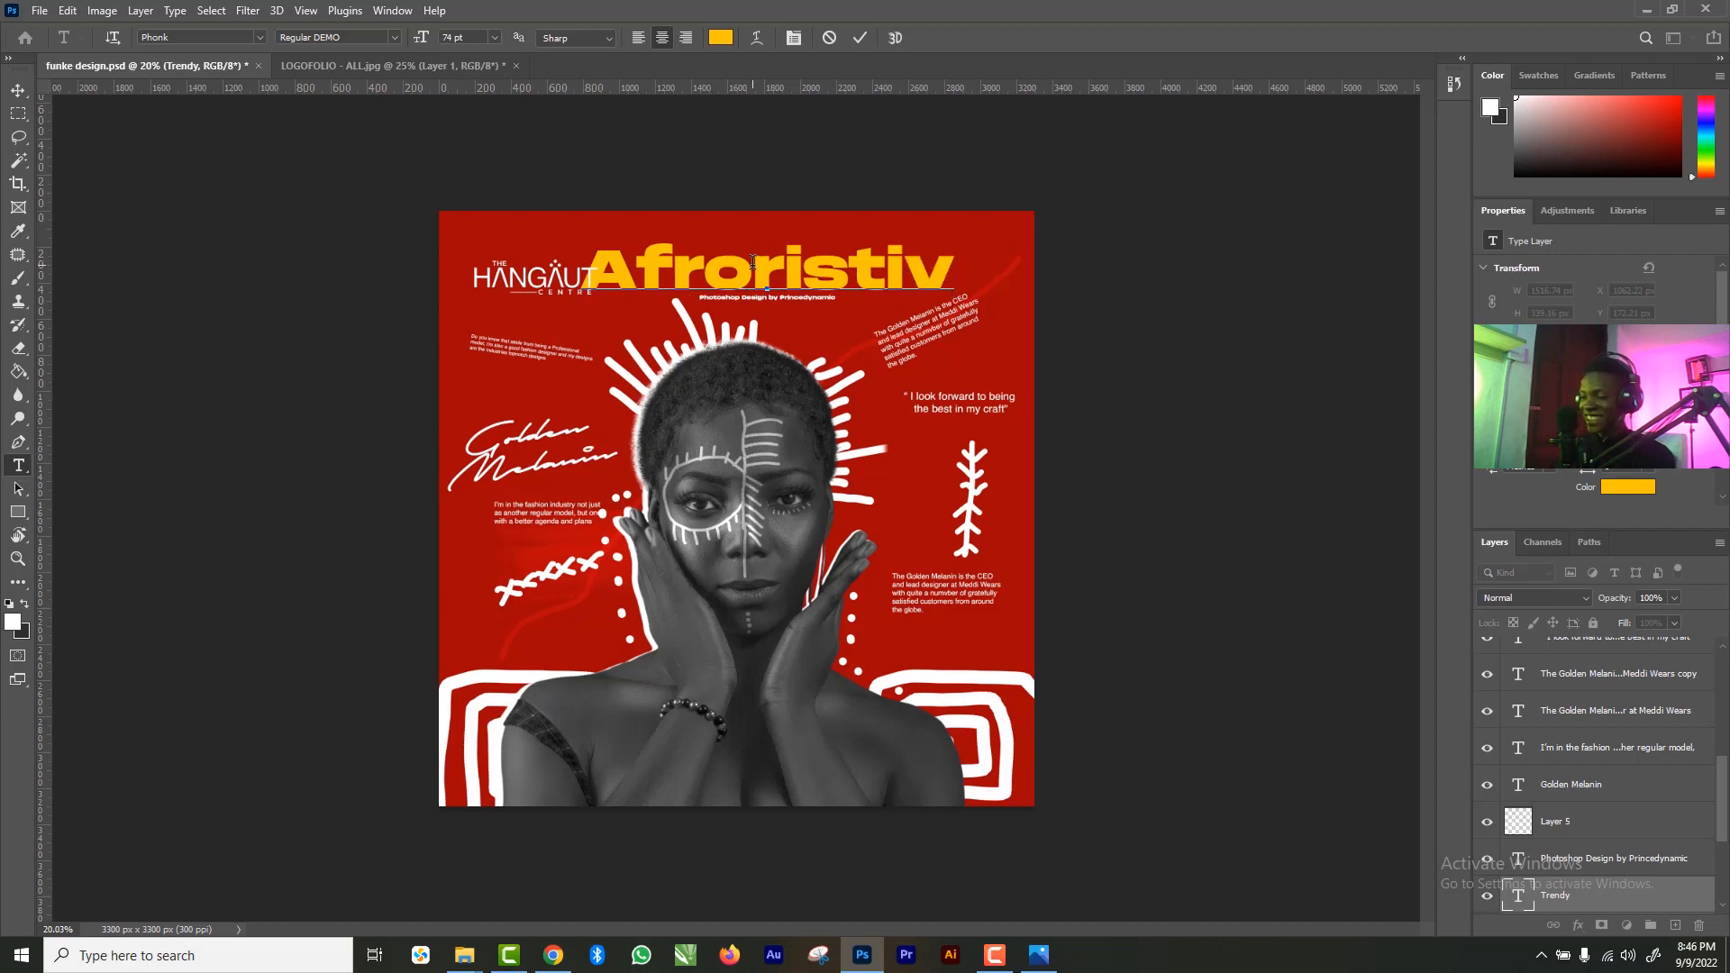
{"action": "key", "text": "BackSpace"}
{"action": "type", "text": "c"}
- Recolor the "ristic" part of the heading to white (ffffff) and commit the text edit
{"action": "left_click_drag", "start_coordinate": [769, 279], "coordinate": [966, 286]}
{"action": "left_click", "coordinate": [727, 37]}
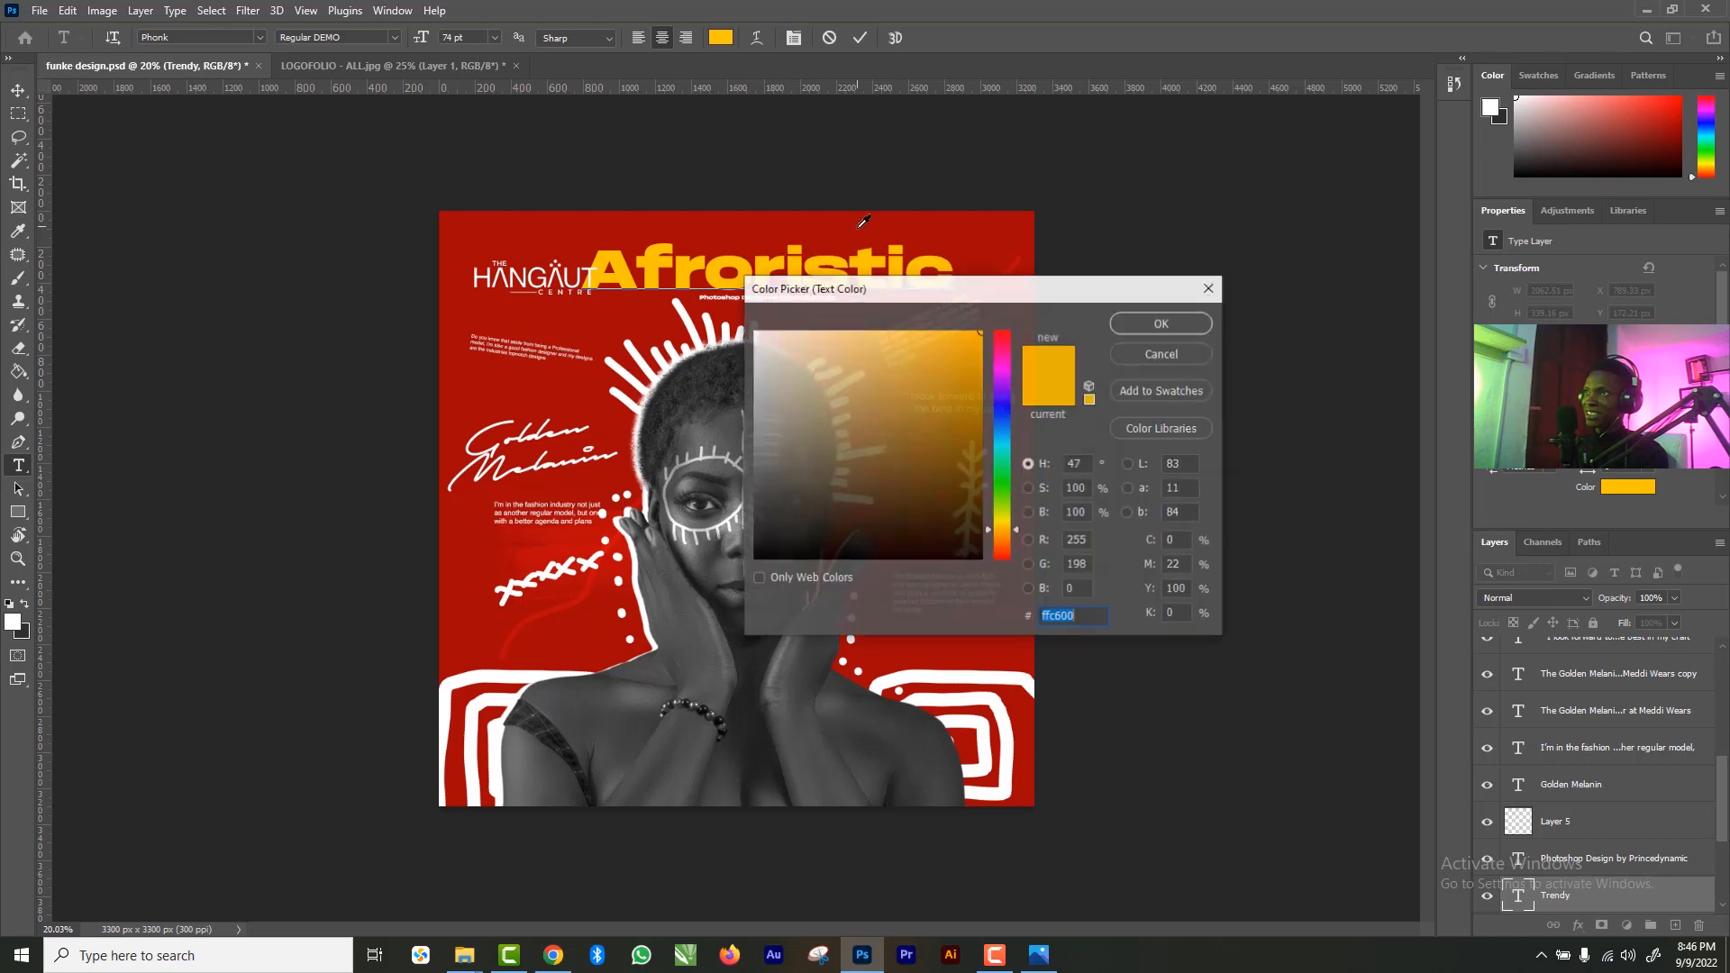
{"action": "type", "text": "ffffff"}
{"action": "left_click", "coordinate": [1162, 322]}
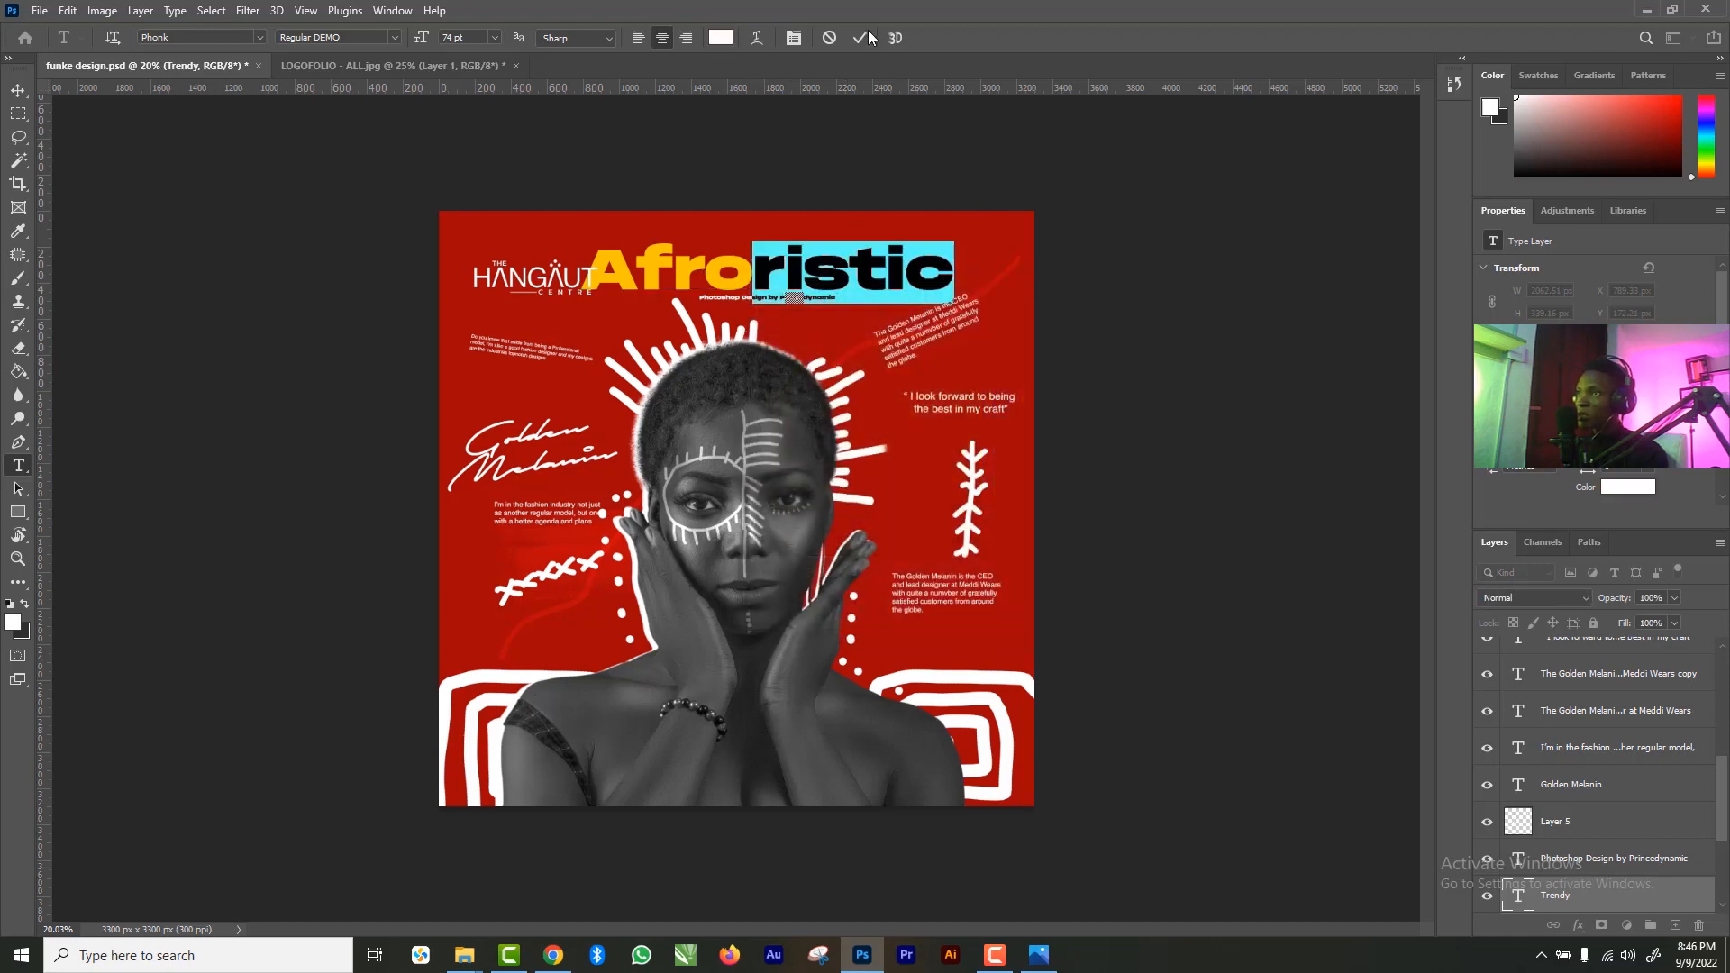
{"action": "left_click", "coordinate": [860, 37]}
- Scale the Afroristic heading to about 71% and position it right of the logo, with the design credit line centered beneath it
{"action": "key", "text": "v"}
{"action": "left_click_drag", "start_coordinate": [828, 288], "coordinate": [875, 280]}
{"action": "key", "text": "ctrl+t"}
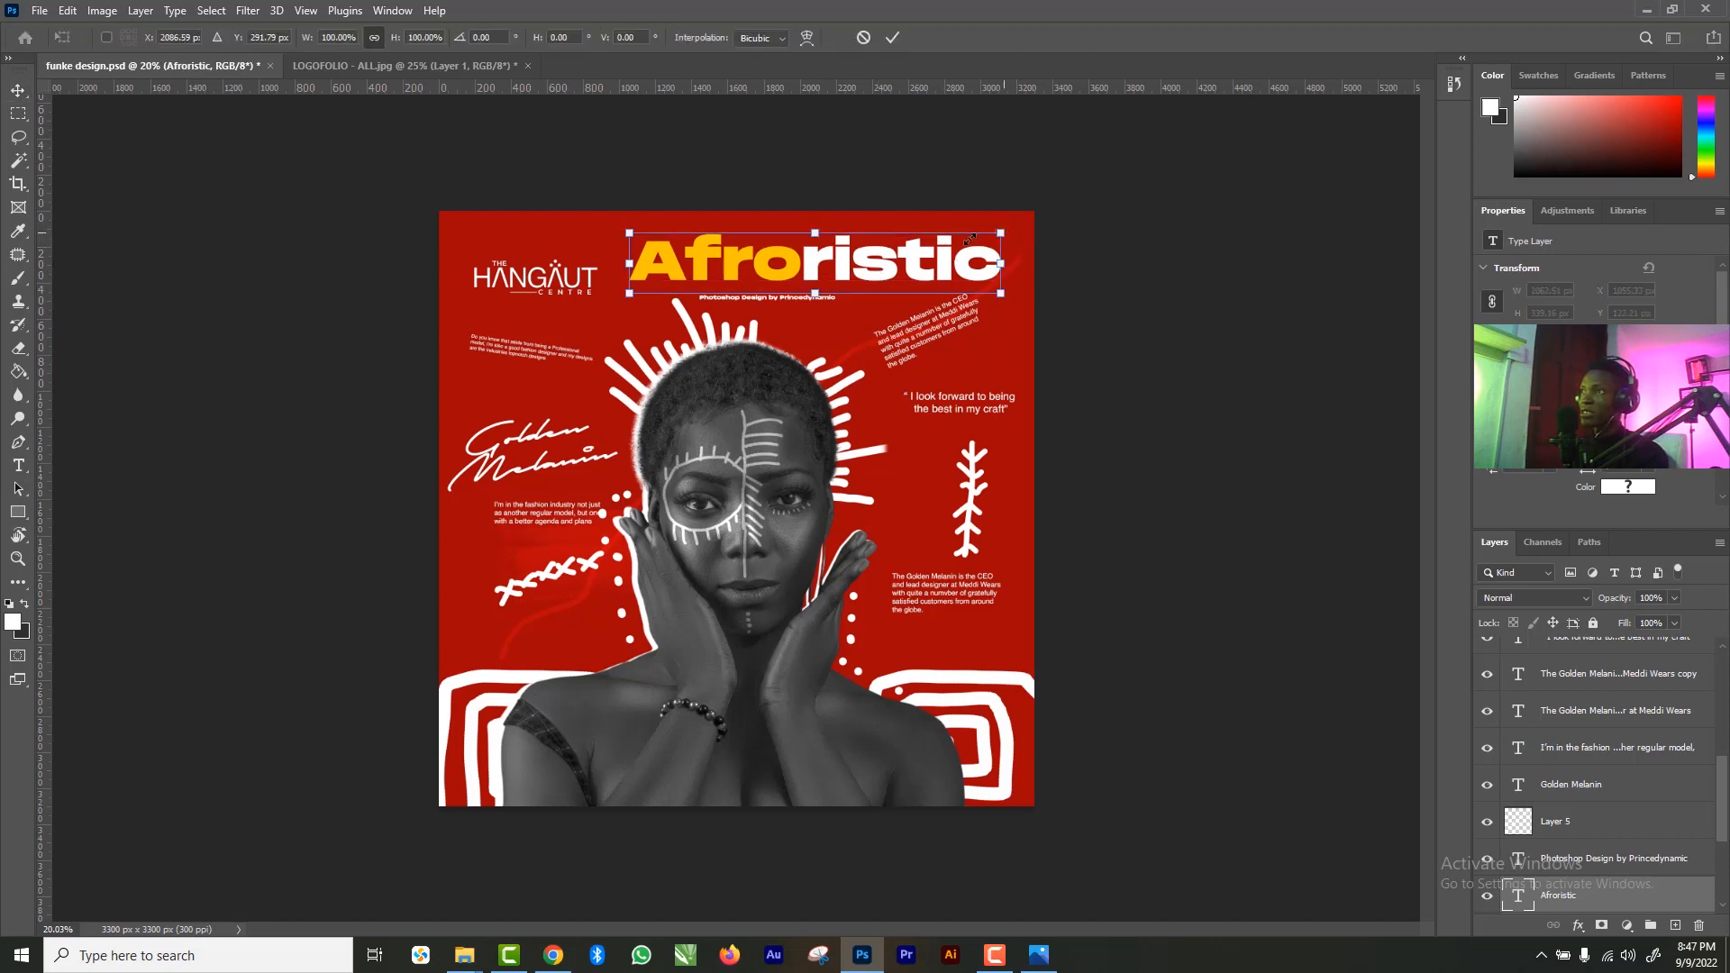
{"action": "left_click_drag", "start_coordinate": [970, 239], "coordinate": [892, 250]}
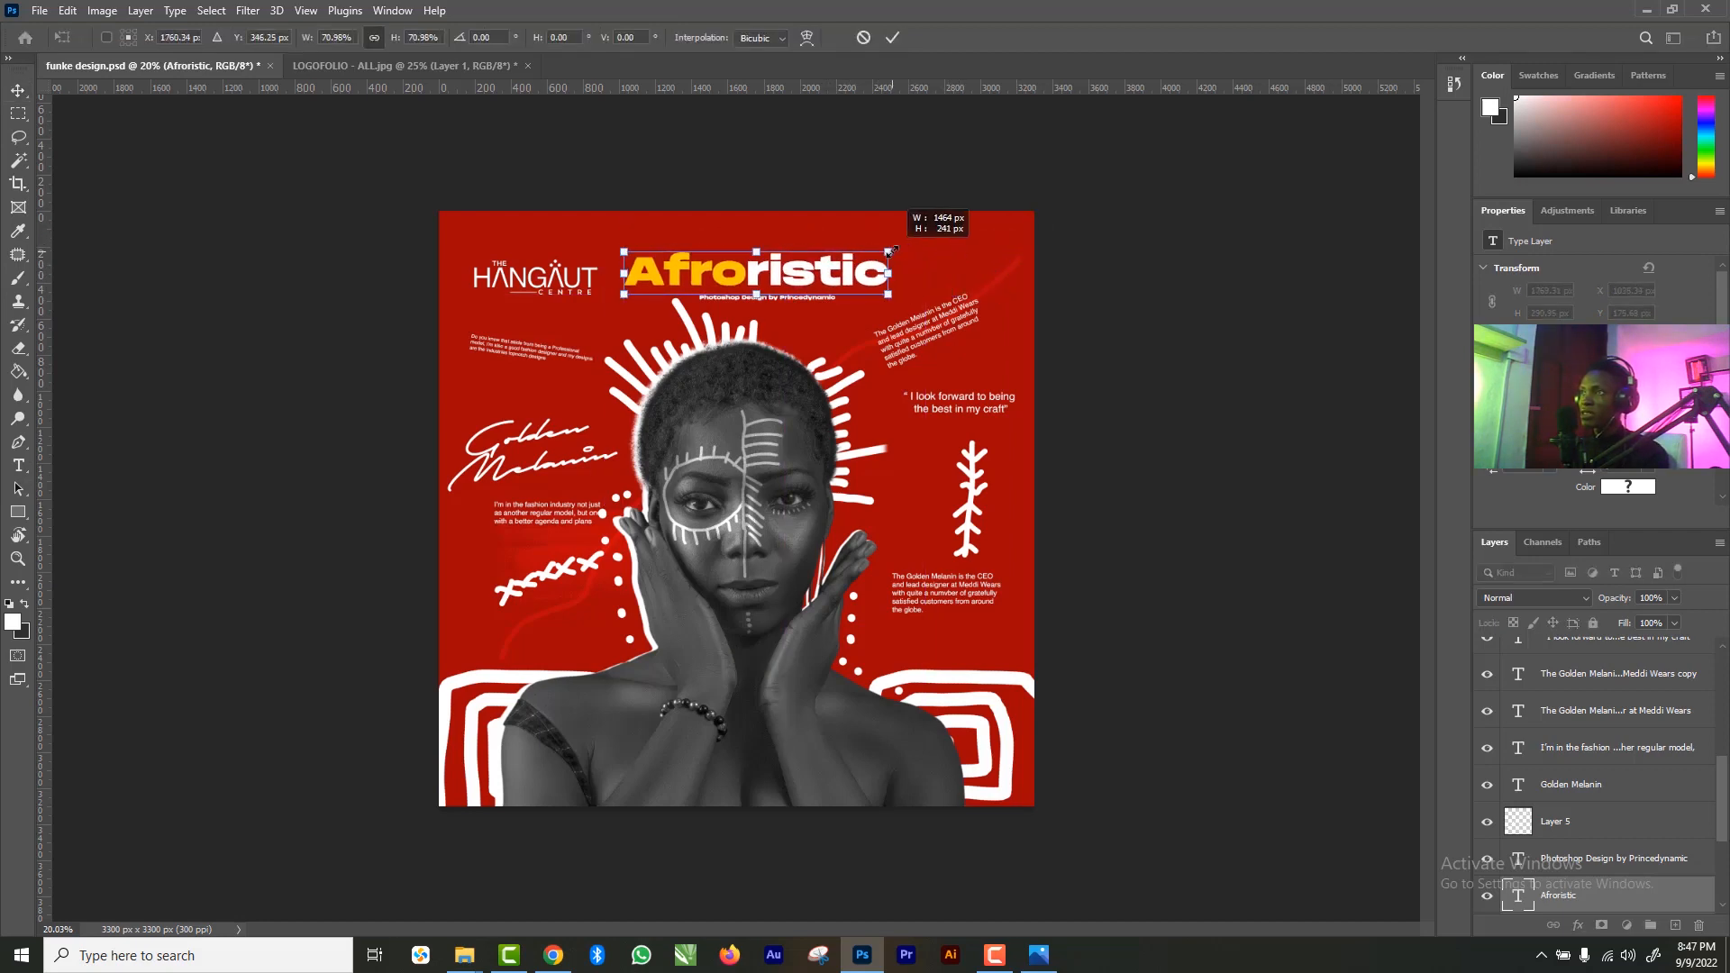
{"action": "left_click", "coordinate": [892, 37]}
{"action": "left_click_drag", "start_coordinate": [759, 268], "coordinate": [801, 306]}
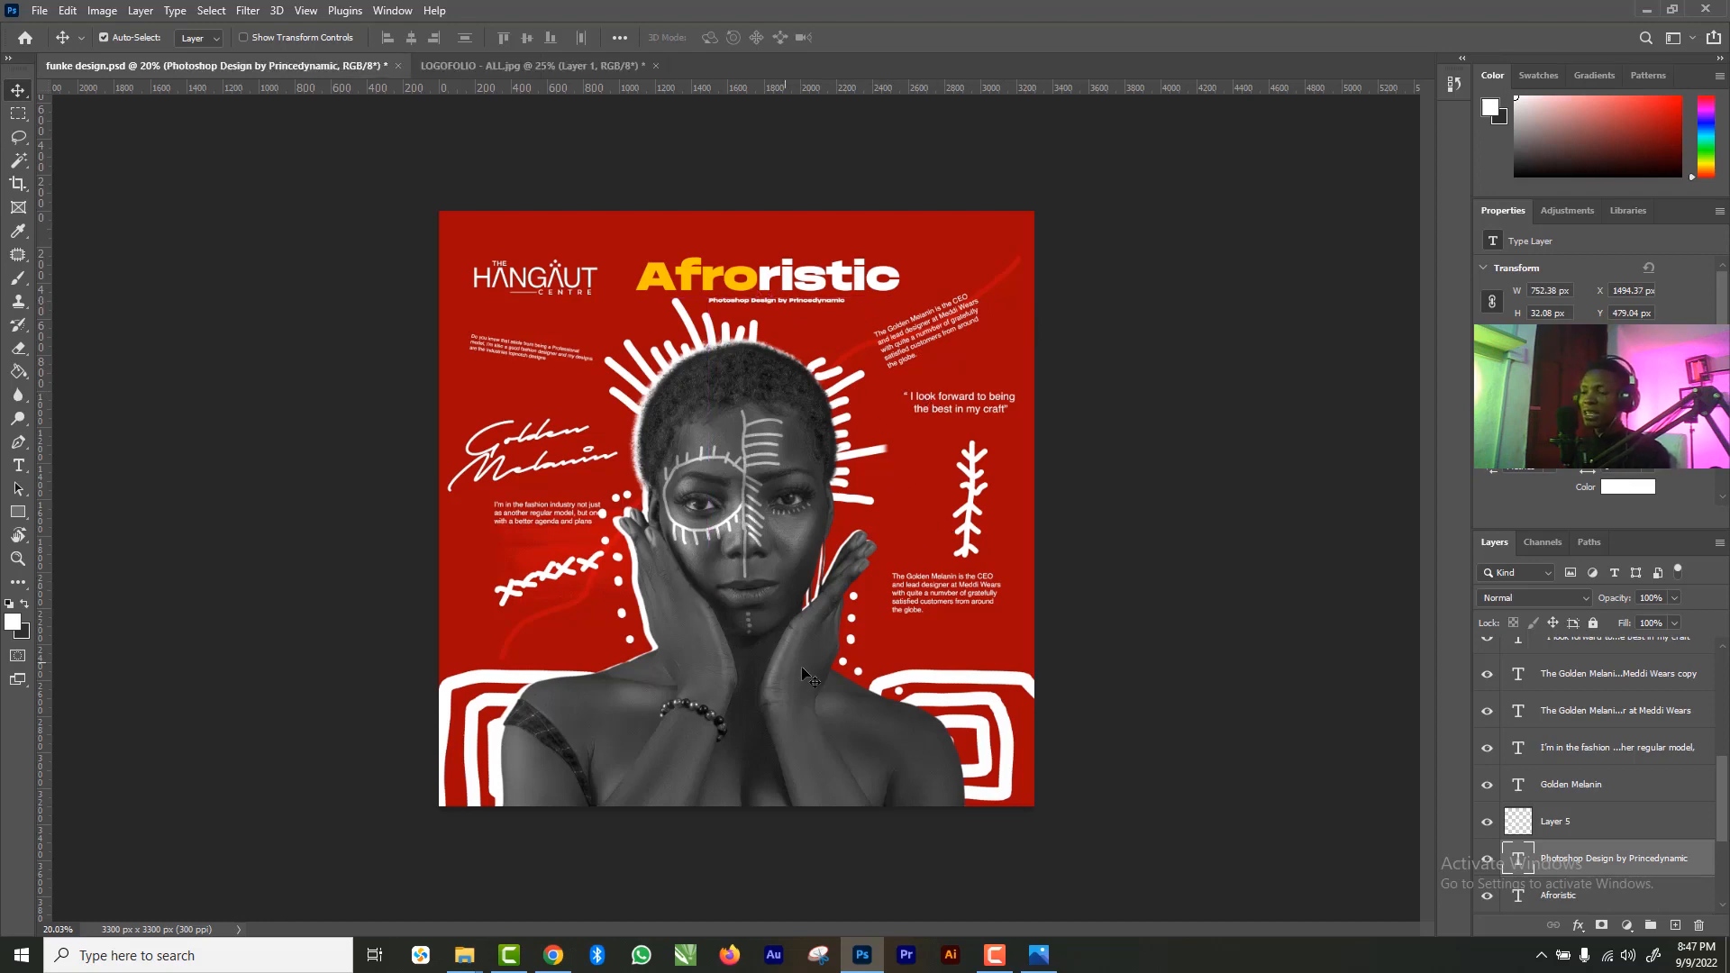
- Collapse Group 1 and stamp all visible layers into a new merged layer above it
{"action": "key", "text": "z"}
{"action": "left_click_drag", "start_coordinate": [802, 667], "coordinate": [782, 647]}
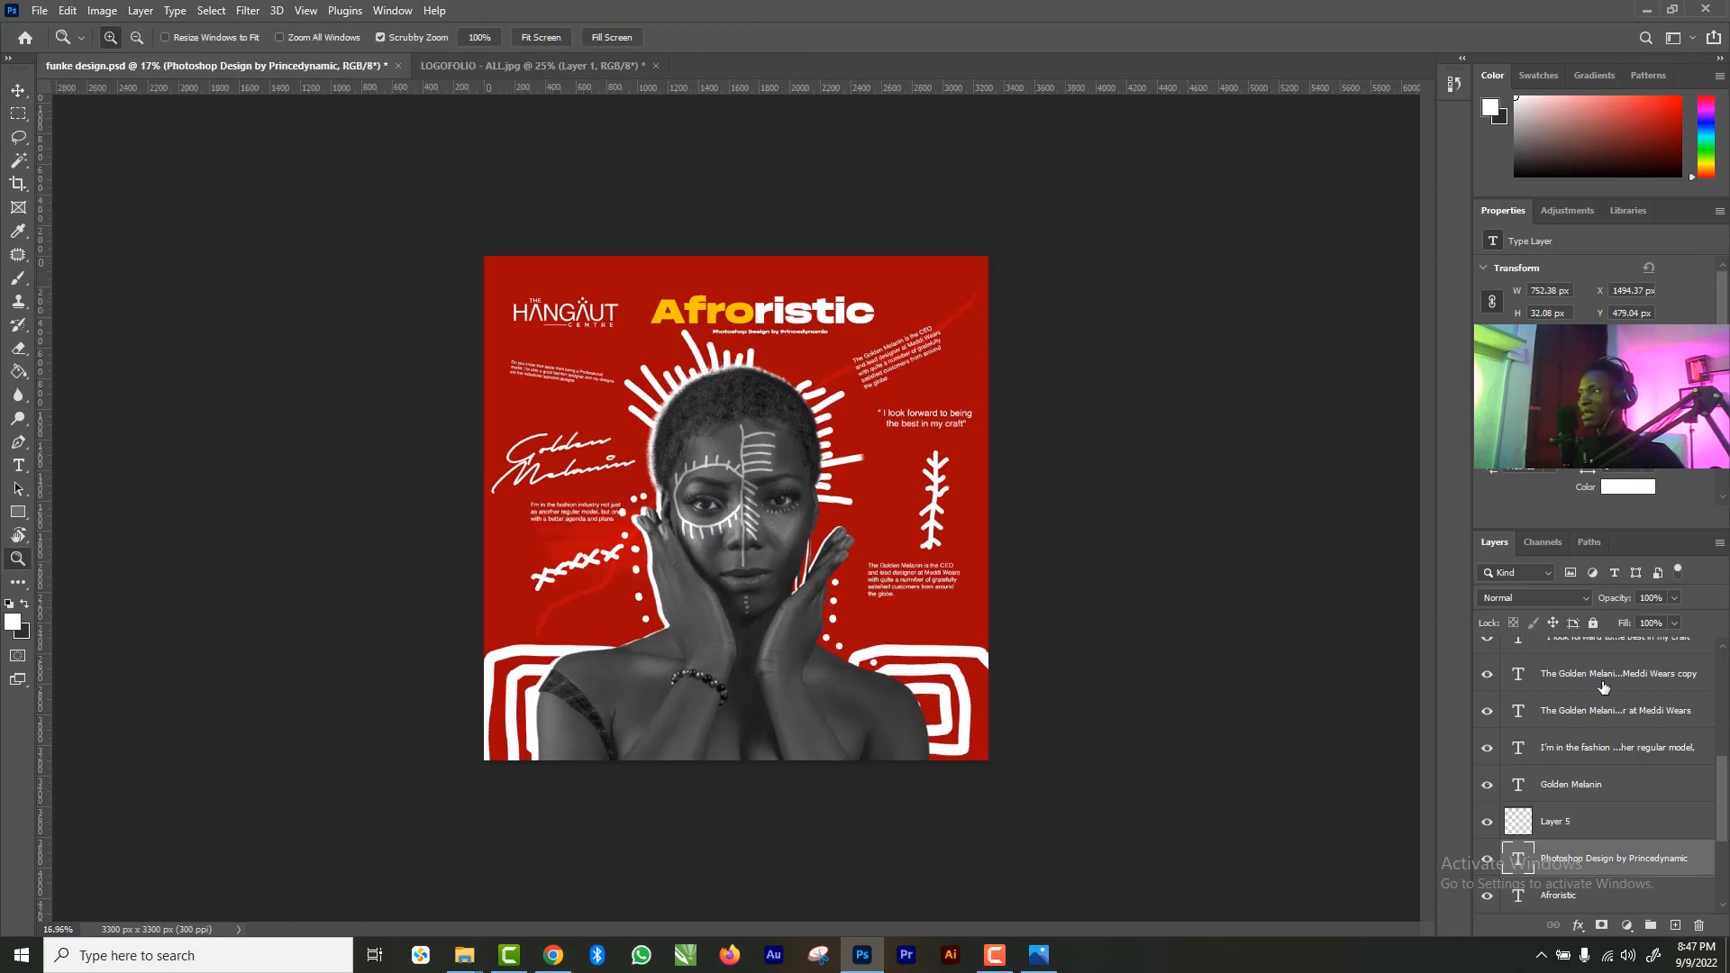
{"action": "scroll", "coordinate": [1601, 674], "scroll_direction": "down", "scroll_amount": 5}
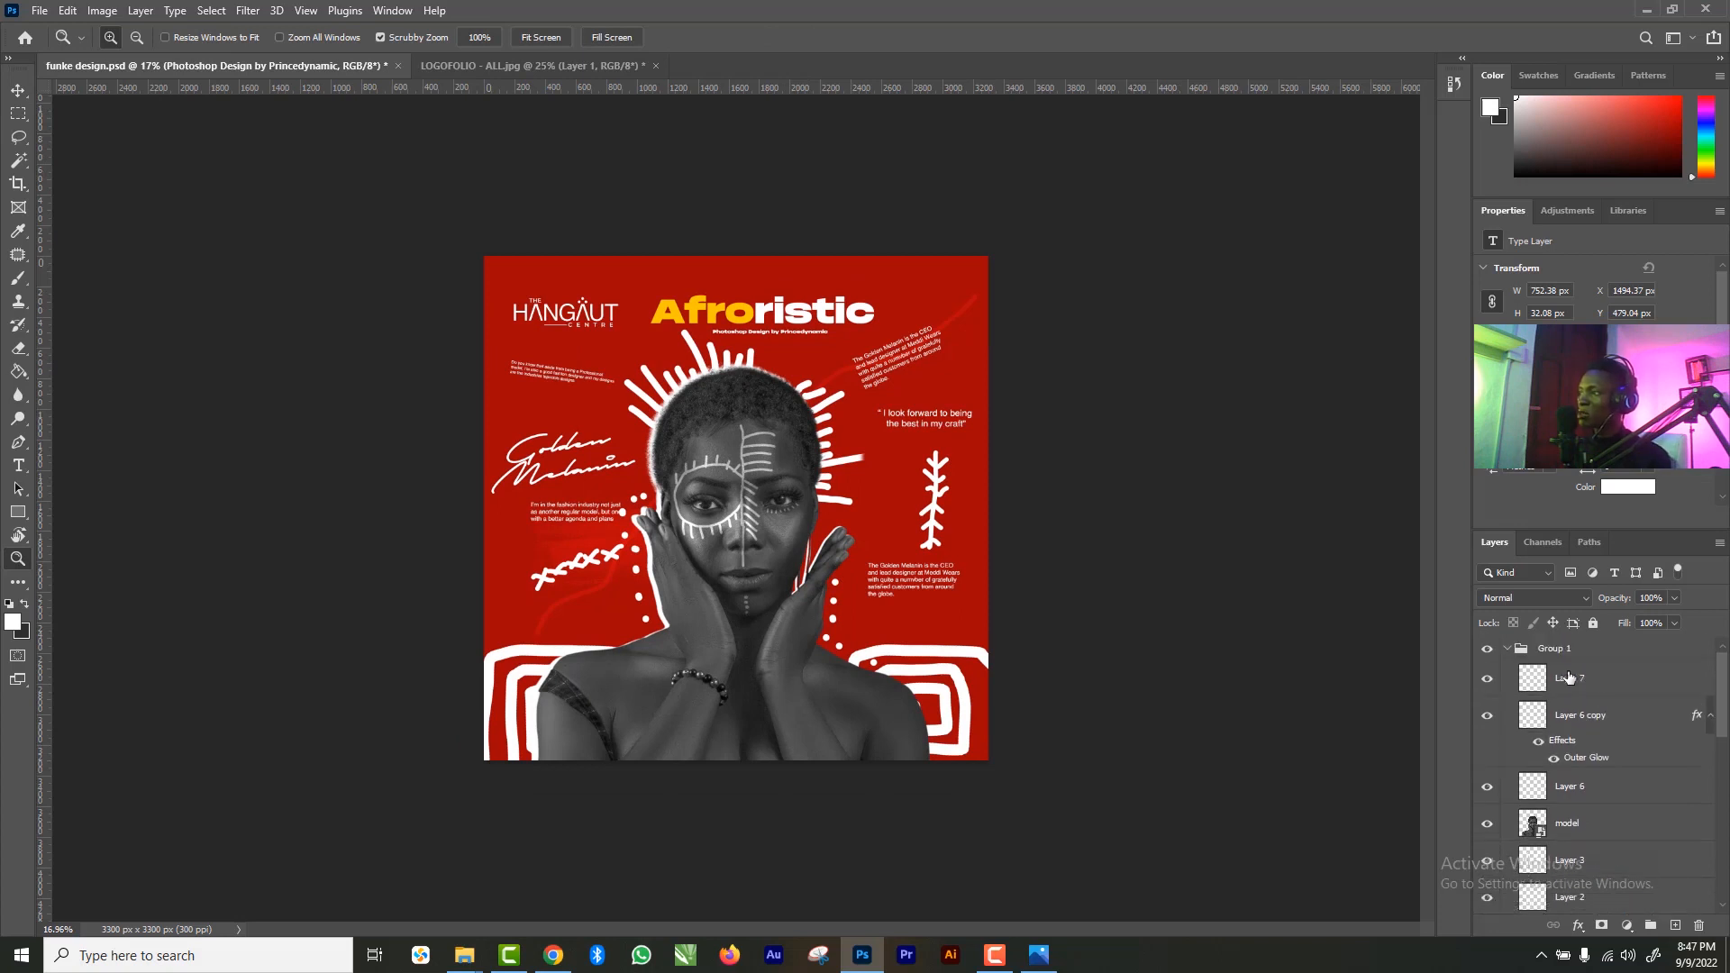
{"action": "left_click", "coordinate": [1506, 649]}
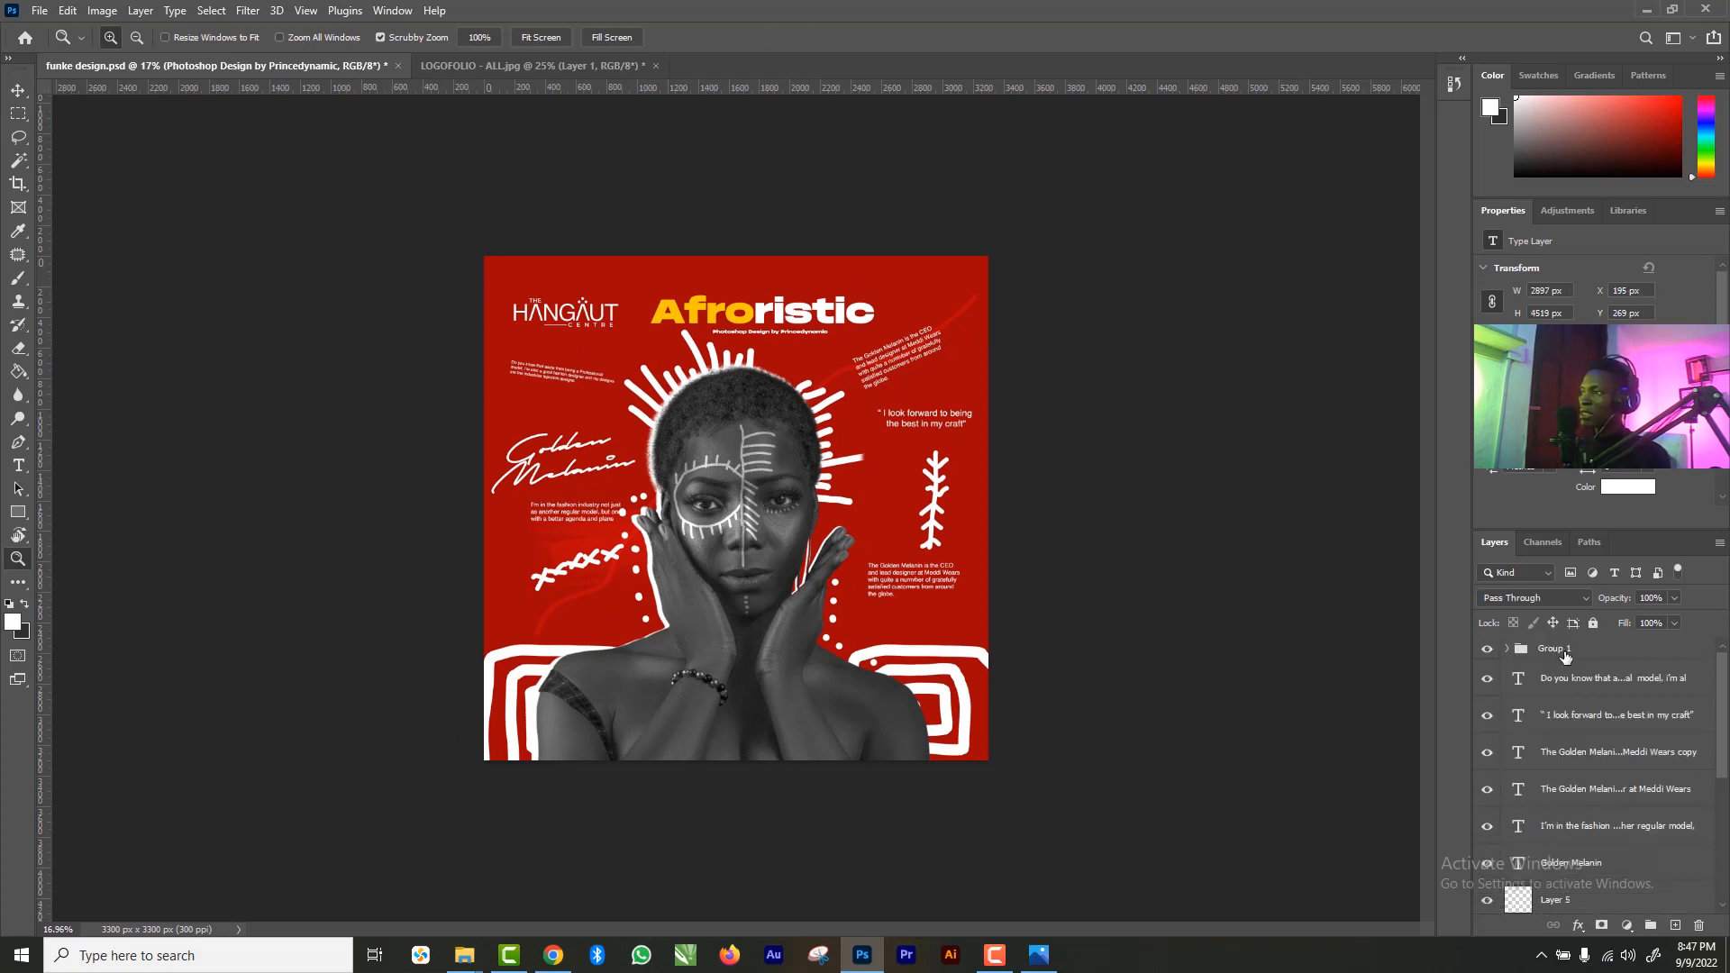
{"action": "left_click", "coordinate": [1565, 654]}
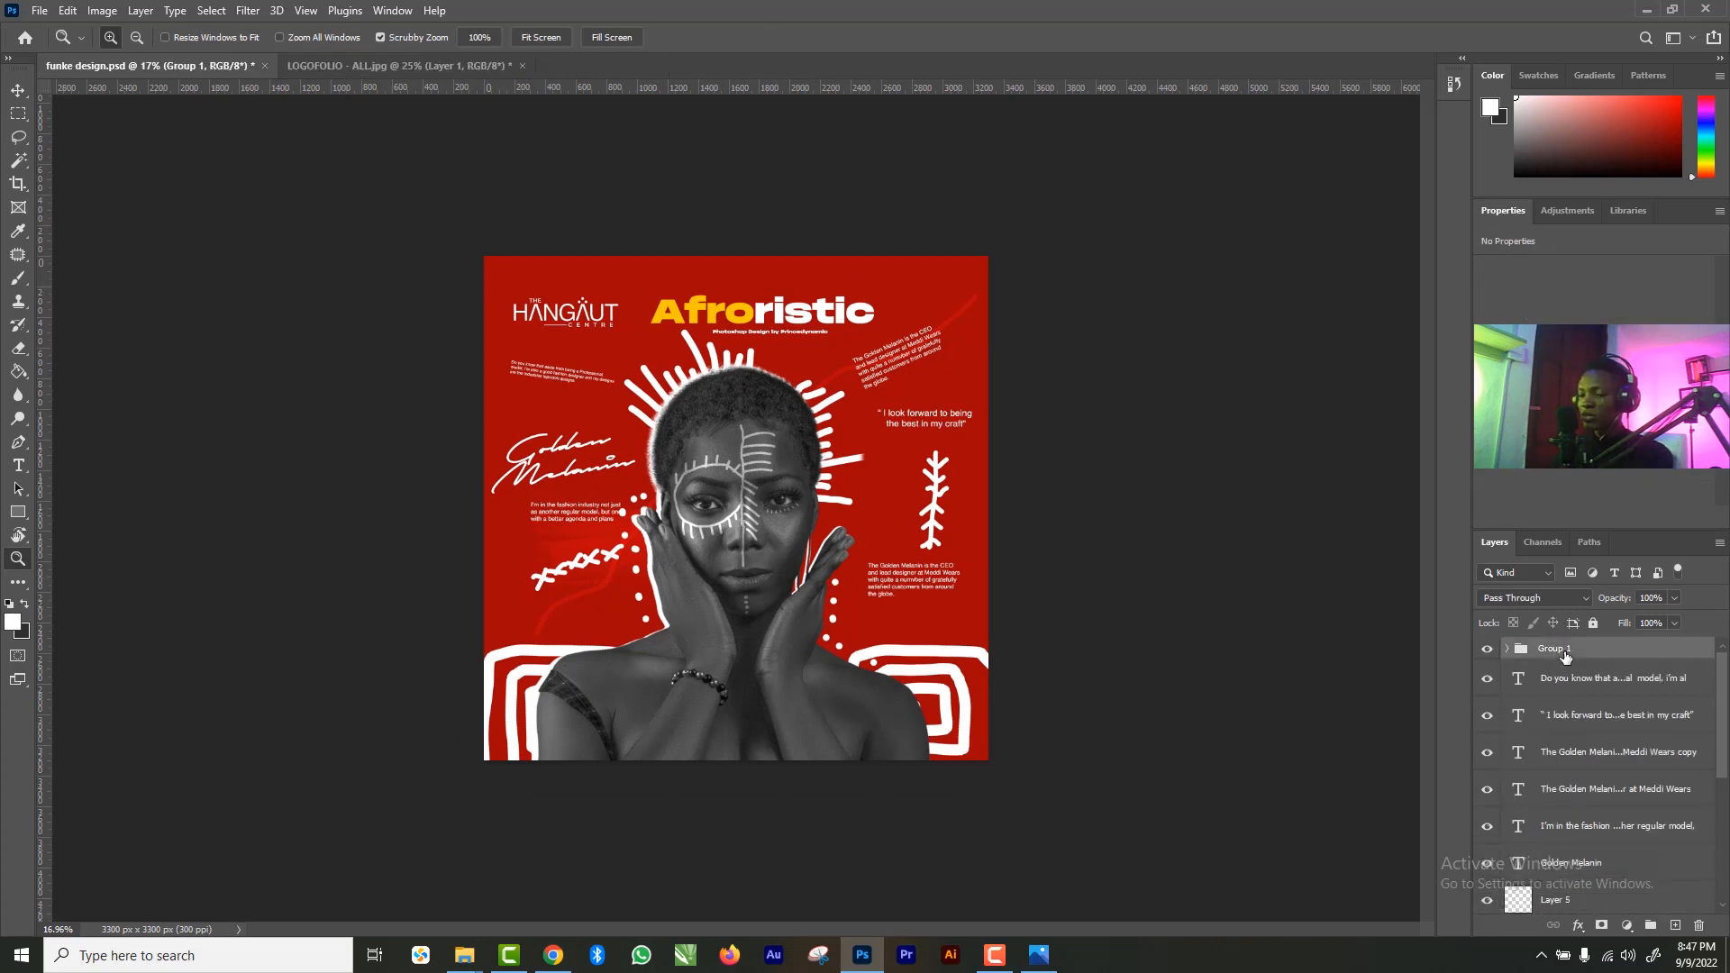
{"action": "key", "text": "ctrl+shift+alt+e"}
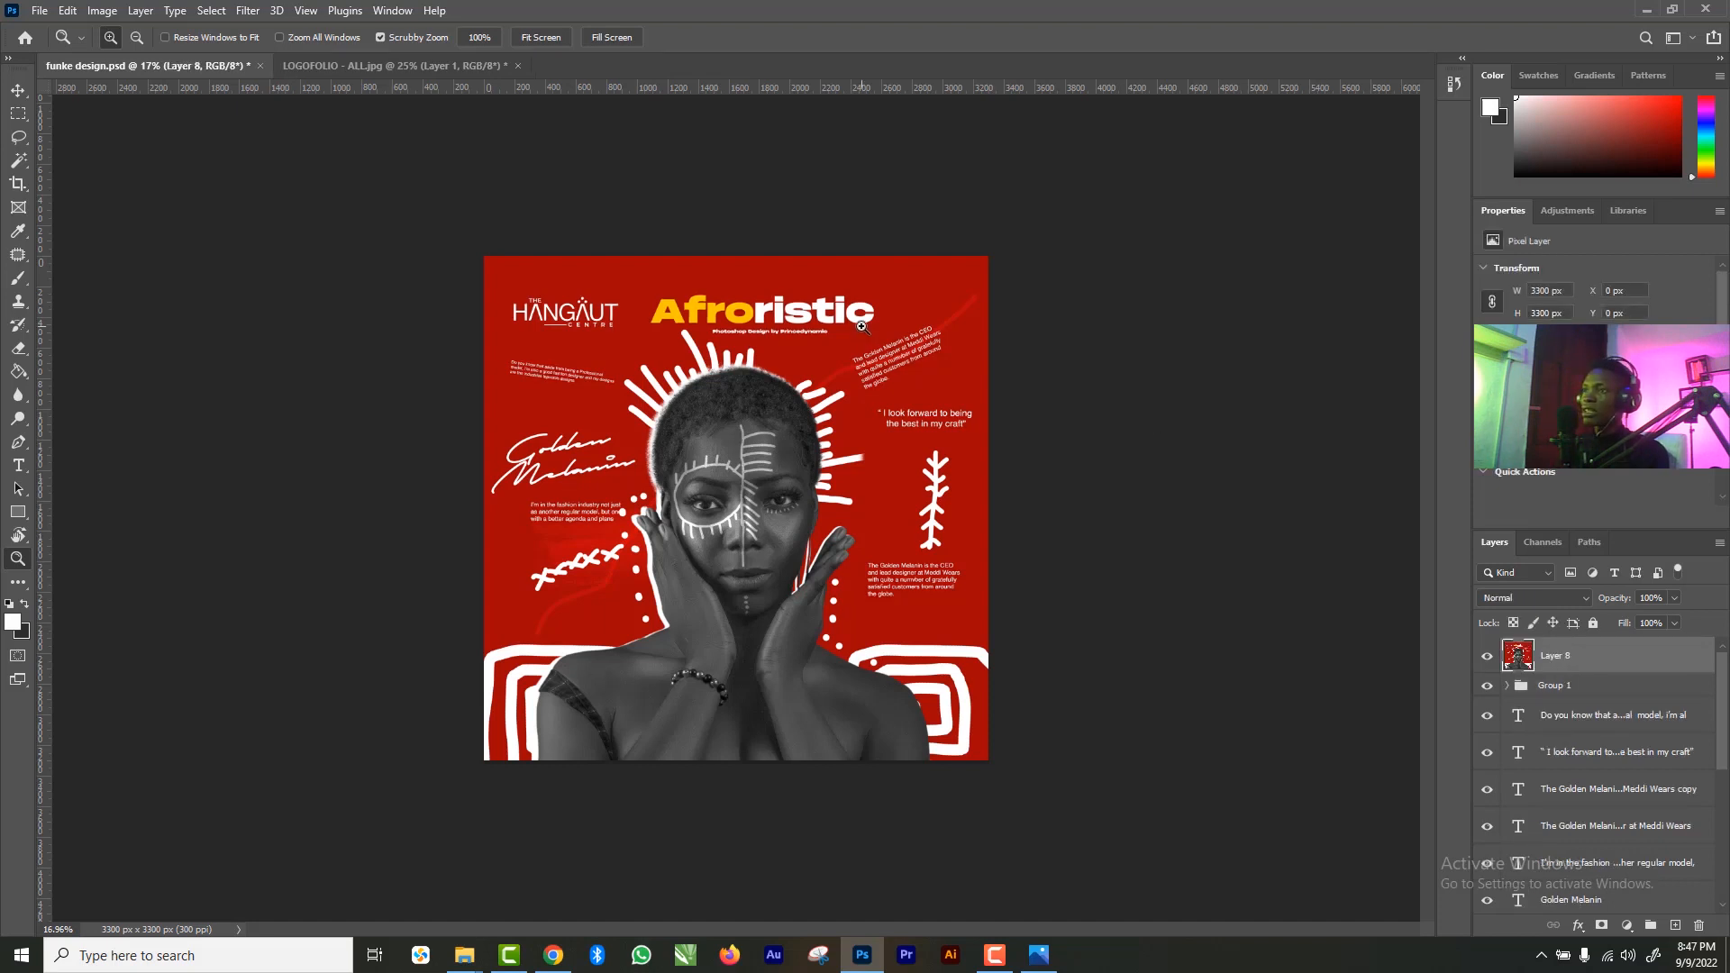
- Group every layer beneath the merged poster layer, hide that group, and select the merged layer
{"action": "left_click", "coordinate": [1572, 687]}
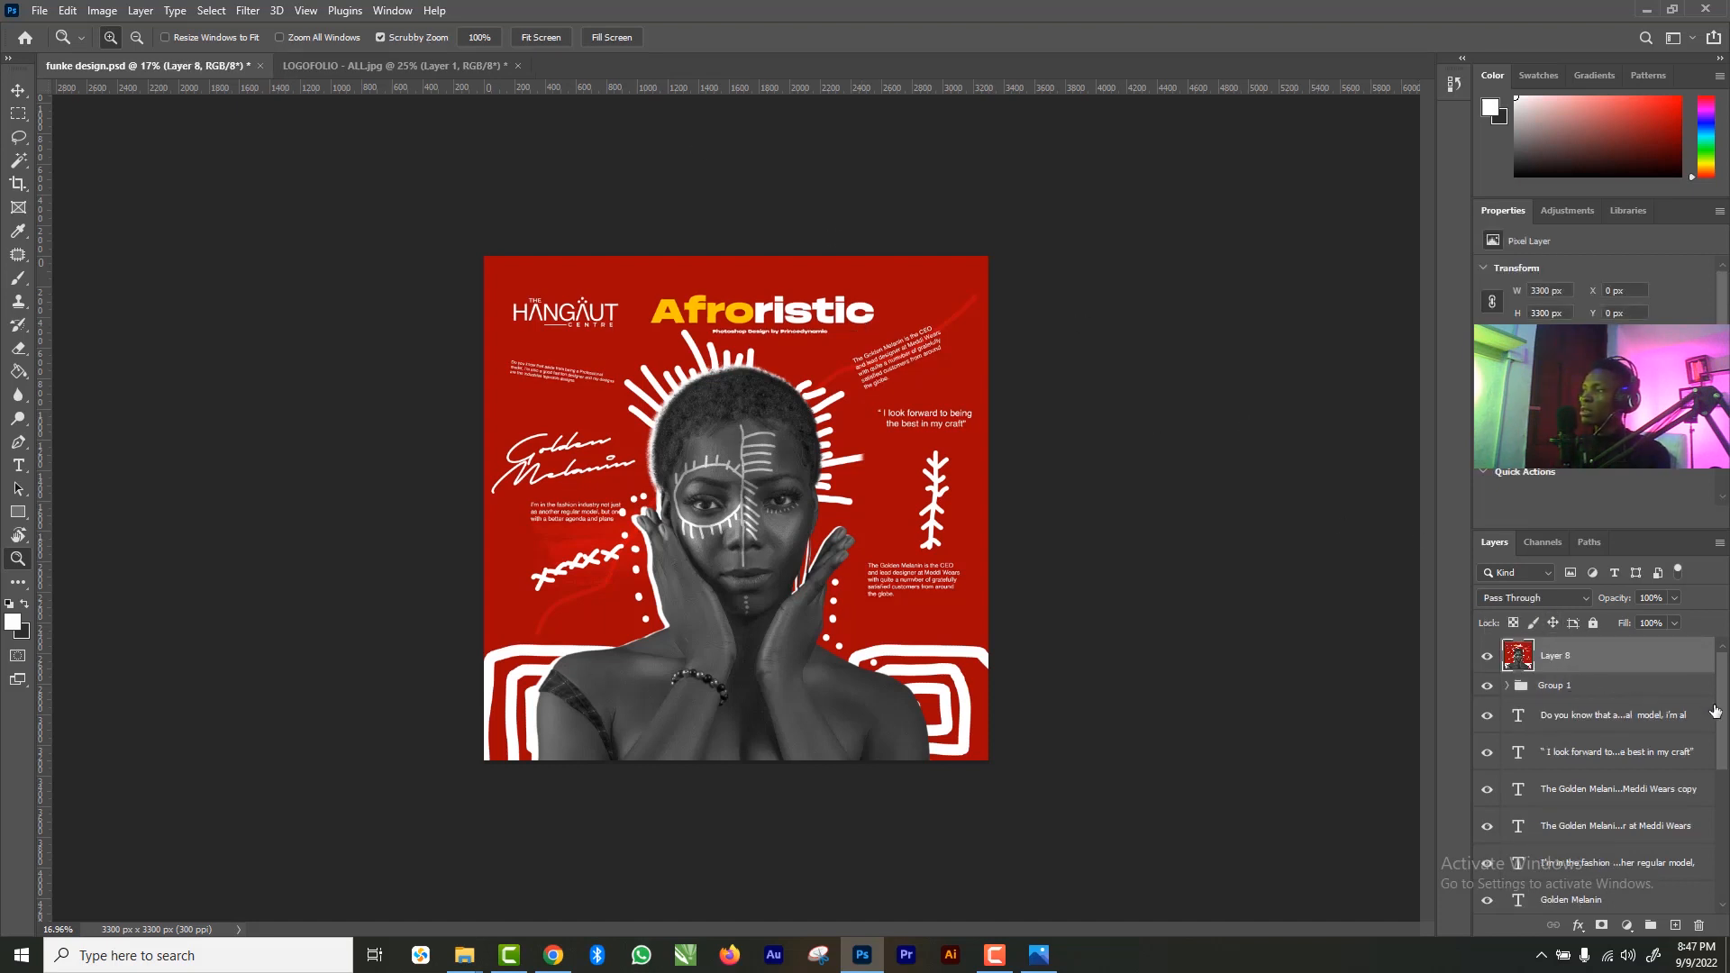
{"action": "left_click_drag", "start_coordinate": [1721, 719], "coordinate": [1721, 879]}
{"action": "left_click", "coordinate": [1579, 890], "text": "shift"}
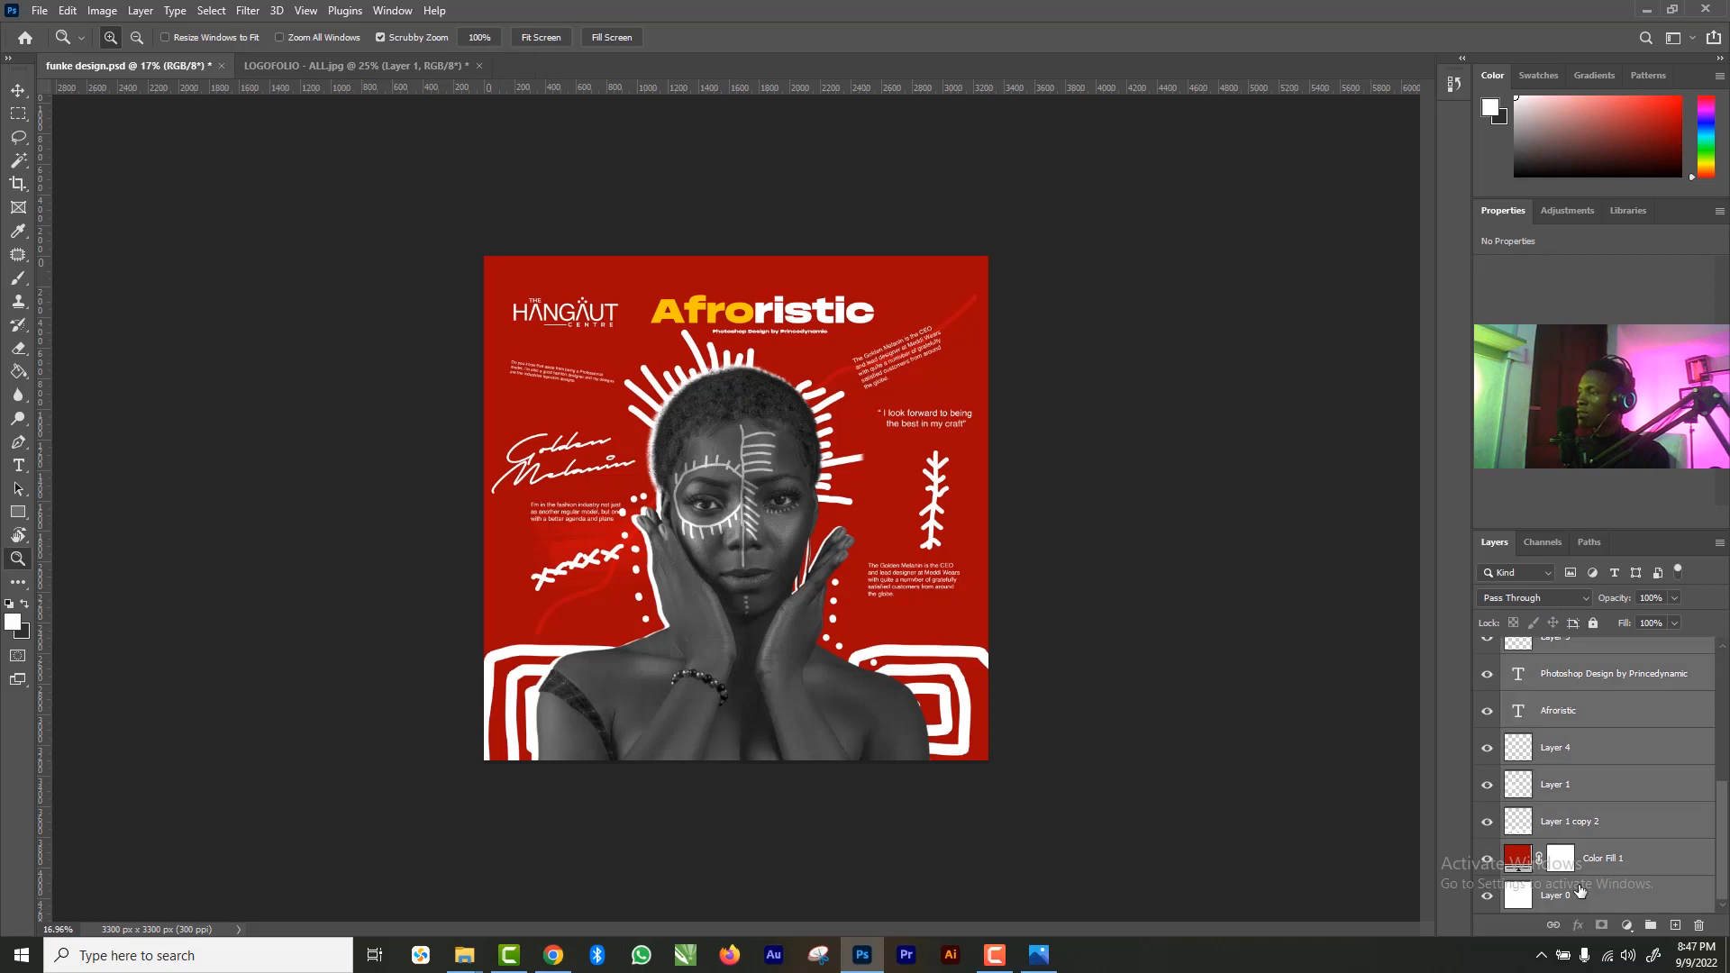
{"action": "key", "text": "ctrl+g"}
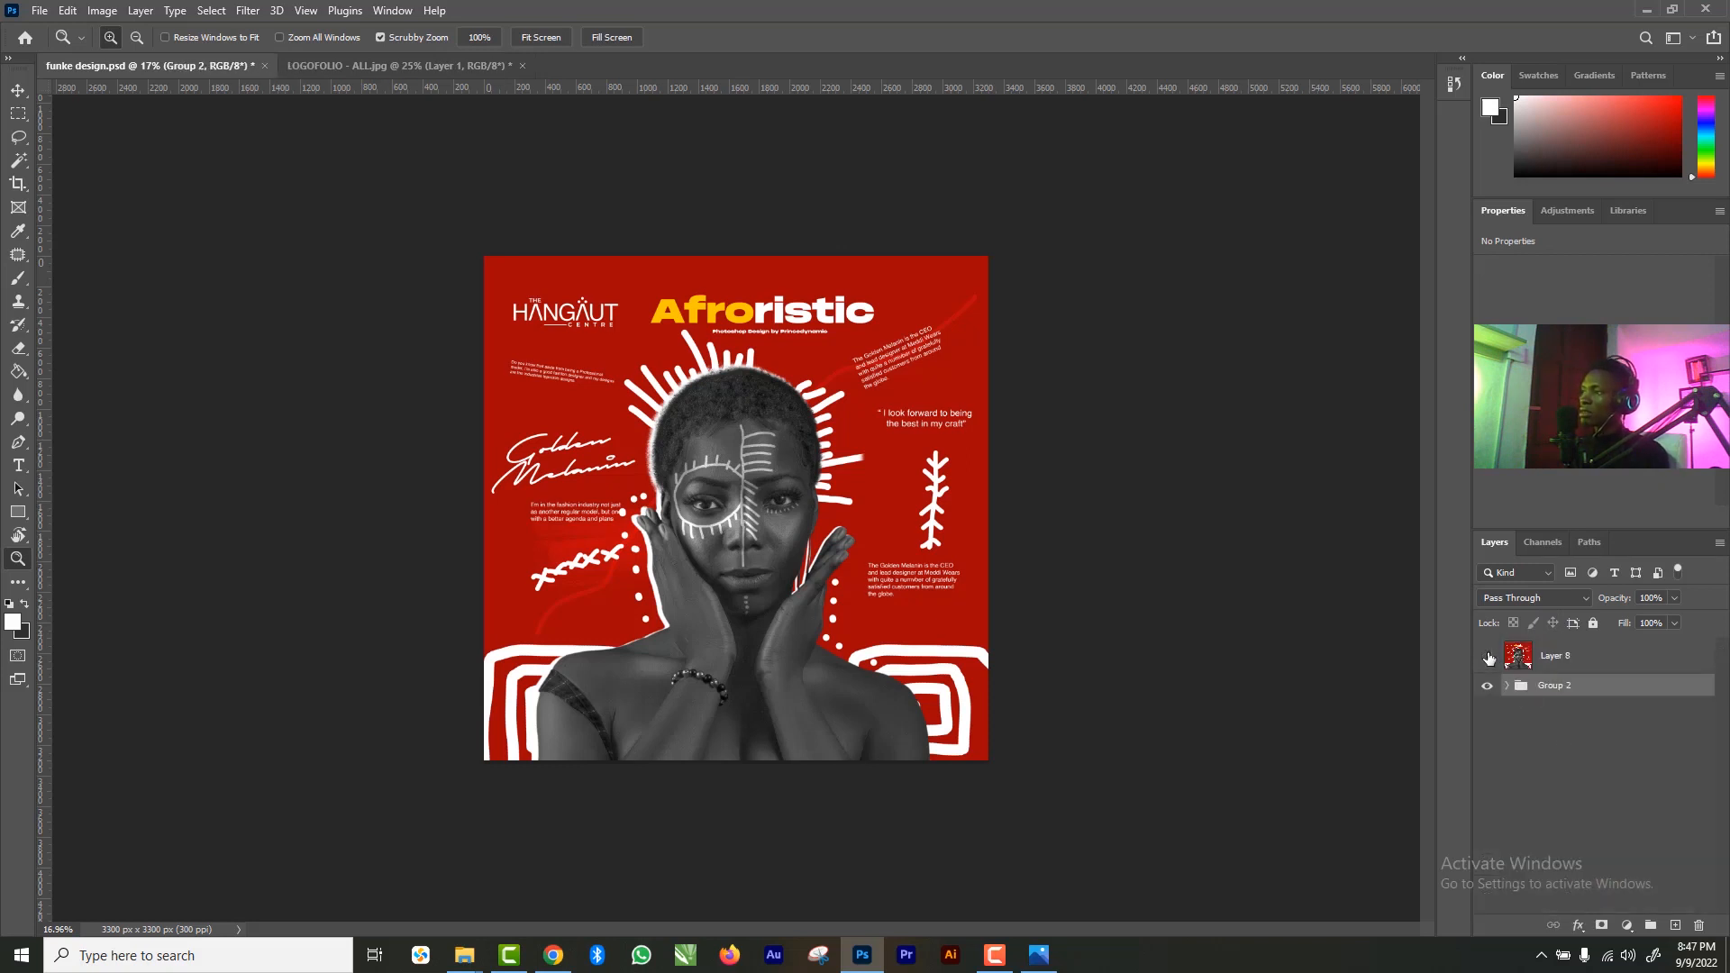
{"action": "left_click", "coordinate": [1586, 656]}
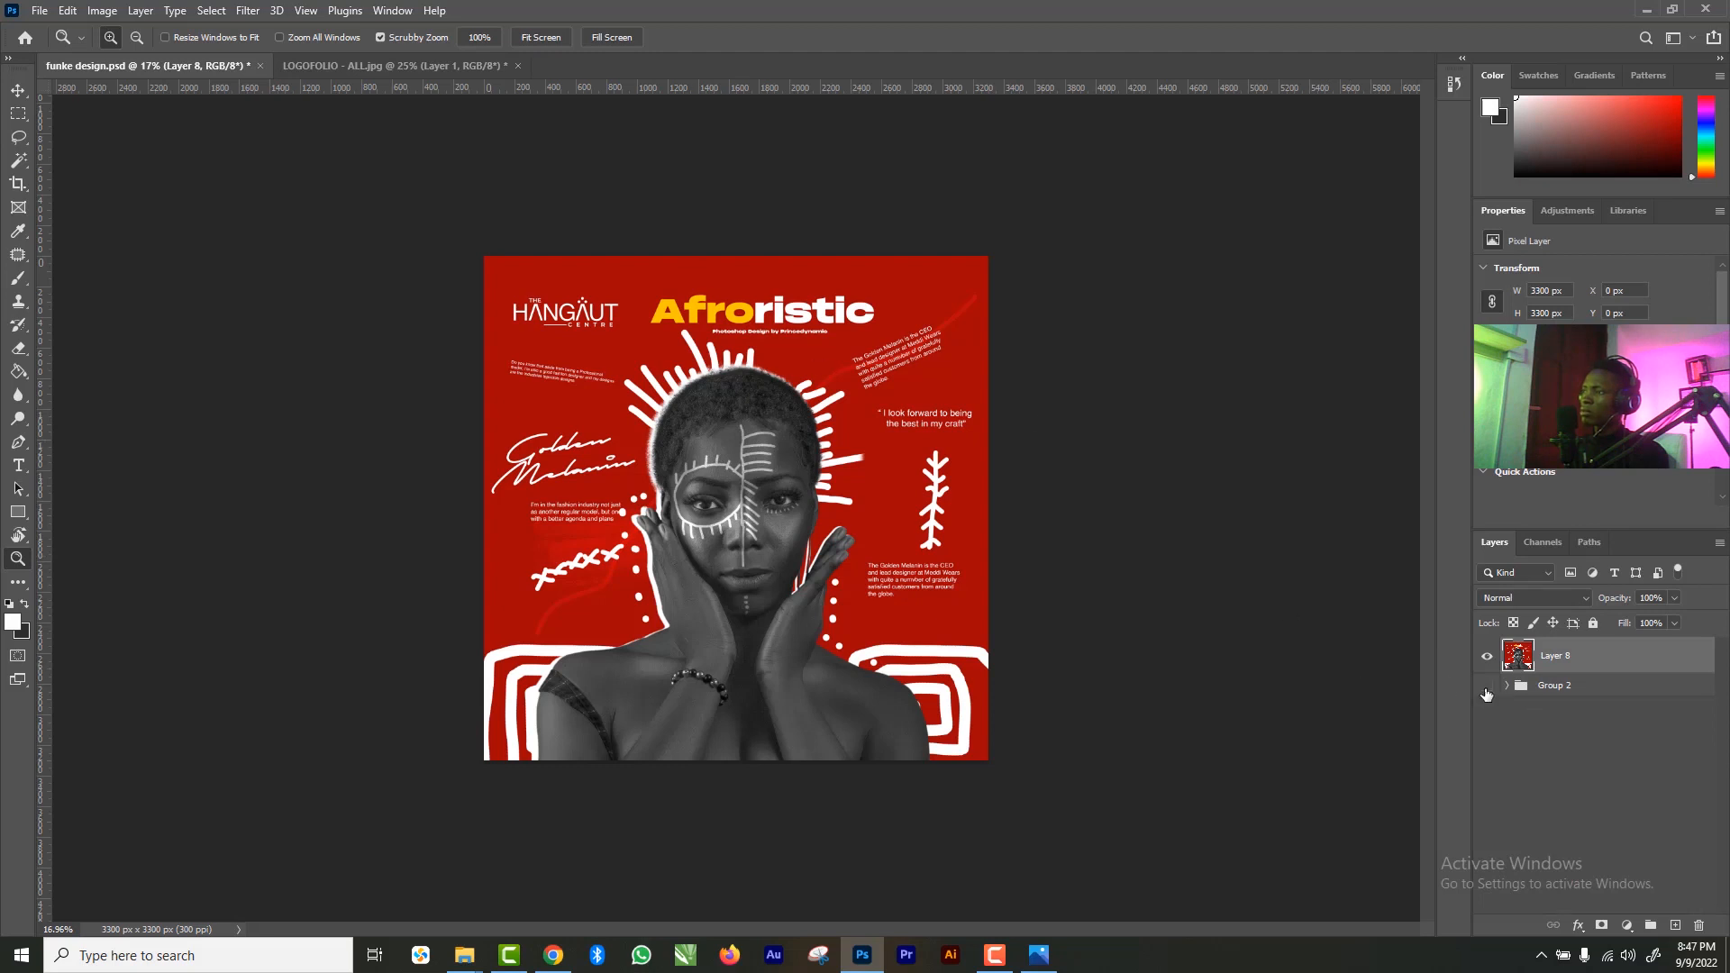
- Open the merged poster layer in the Camera Raw Filter and set Contrast to +34, keeping Temperature at 0
{"action": "left_click", "coordinate": [251, 11]}
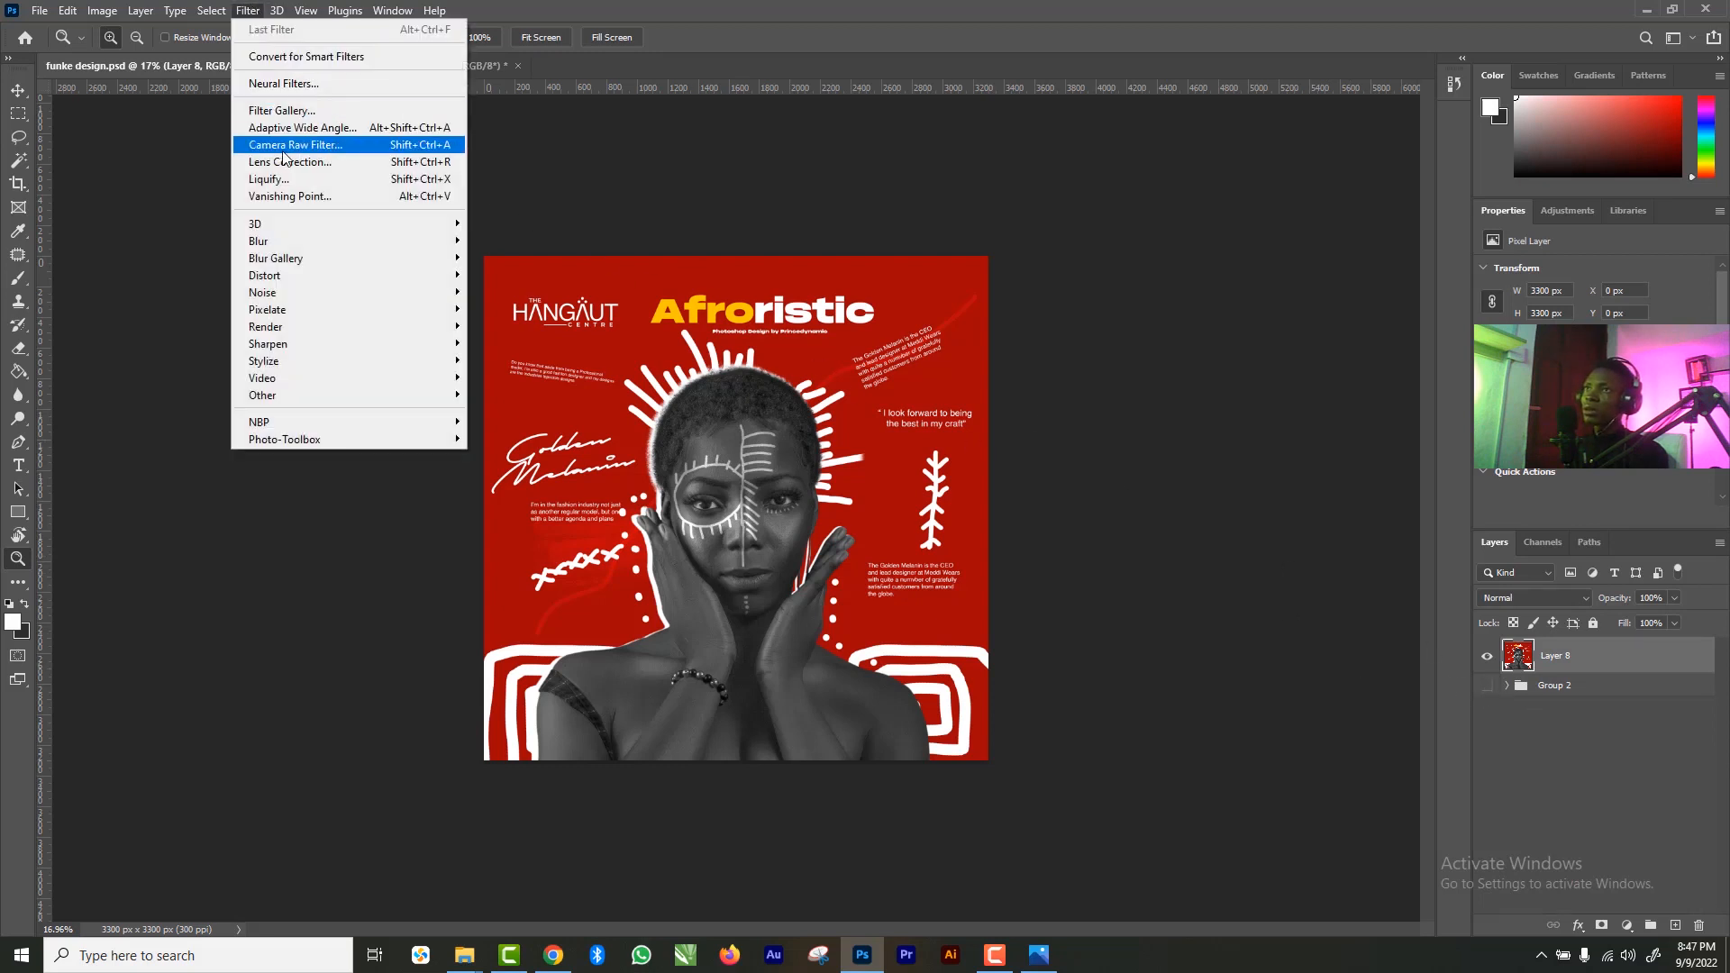
{"action": "left_click", "coordinate": [295, 148]}
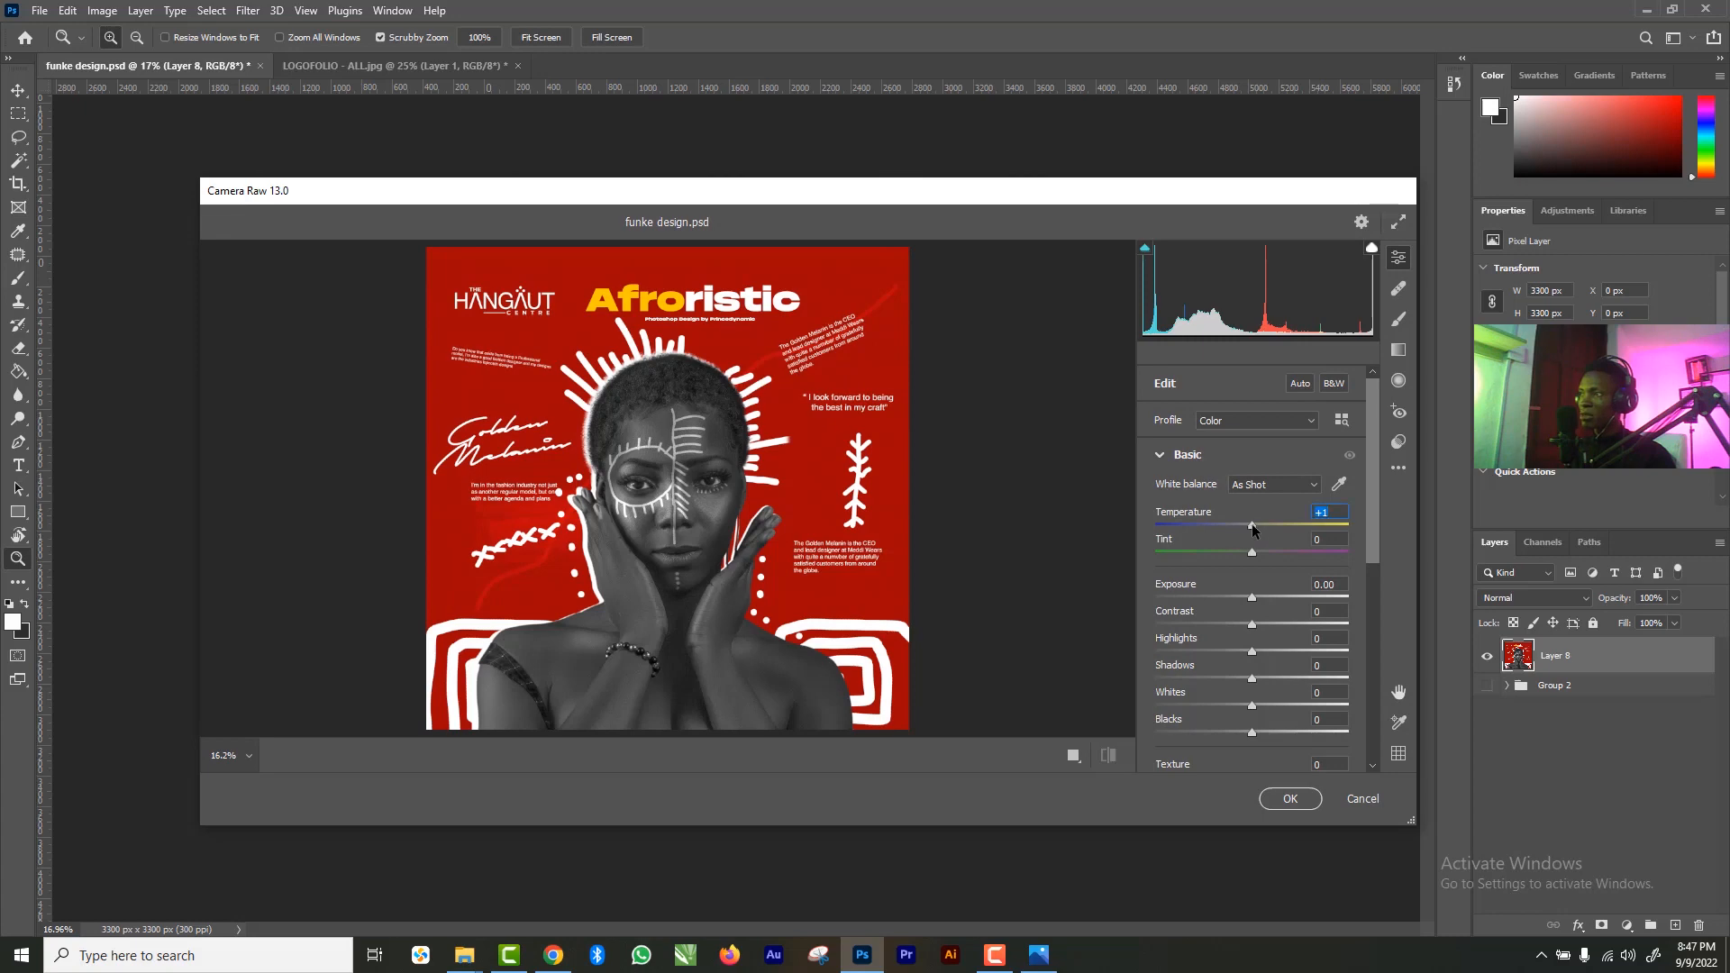
{"action": "mouse_move", "coordinate": [1253, 530]}
{"action": "left_mouse_down"}
{"action": "mouse_move", "coordinate": [1236, 528]}
{"action": "mouse_move", "coordinate": [1251, 529]}
{"action": "left_mouse_up"}
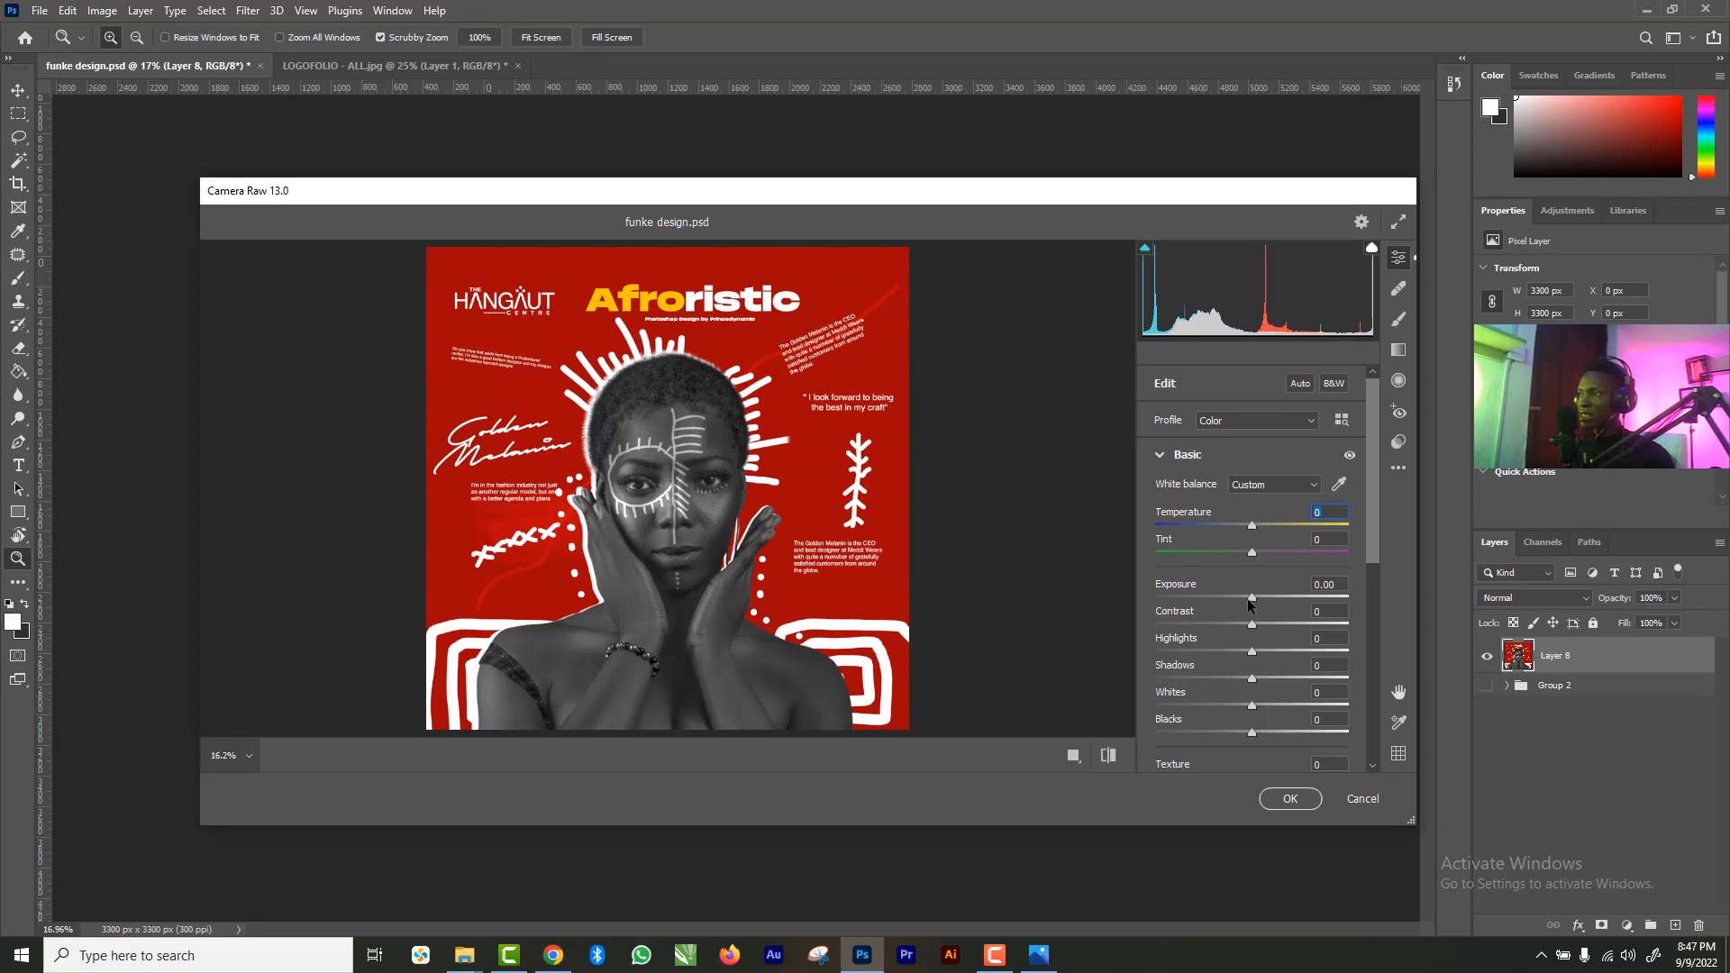
{"action": "left_click_drag", "start_coordinate": [1255, 625], "coordinate": [1287, 627]}
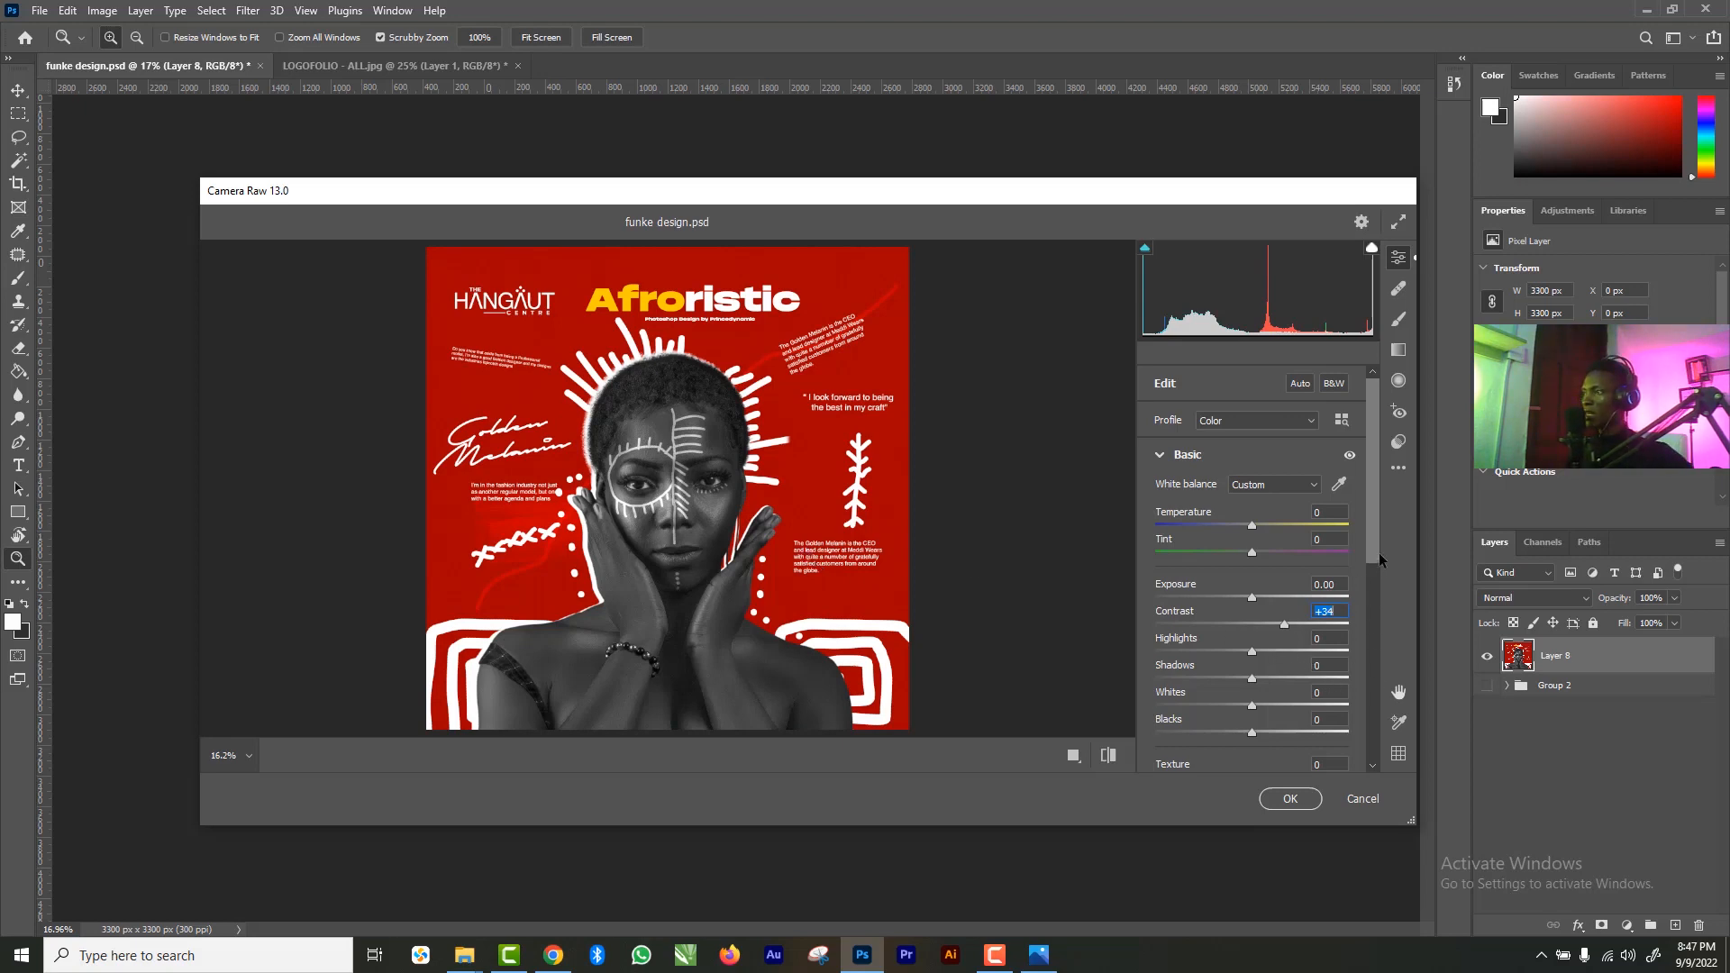
- Set Clarity to +4, Blacks to -29 and Sharpening to 25 in the Camera Raw adjustments
{"action": "scroll", "coordinate": [1373, 569], "scroll_direction": "down", "scroll_amount": 5}
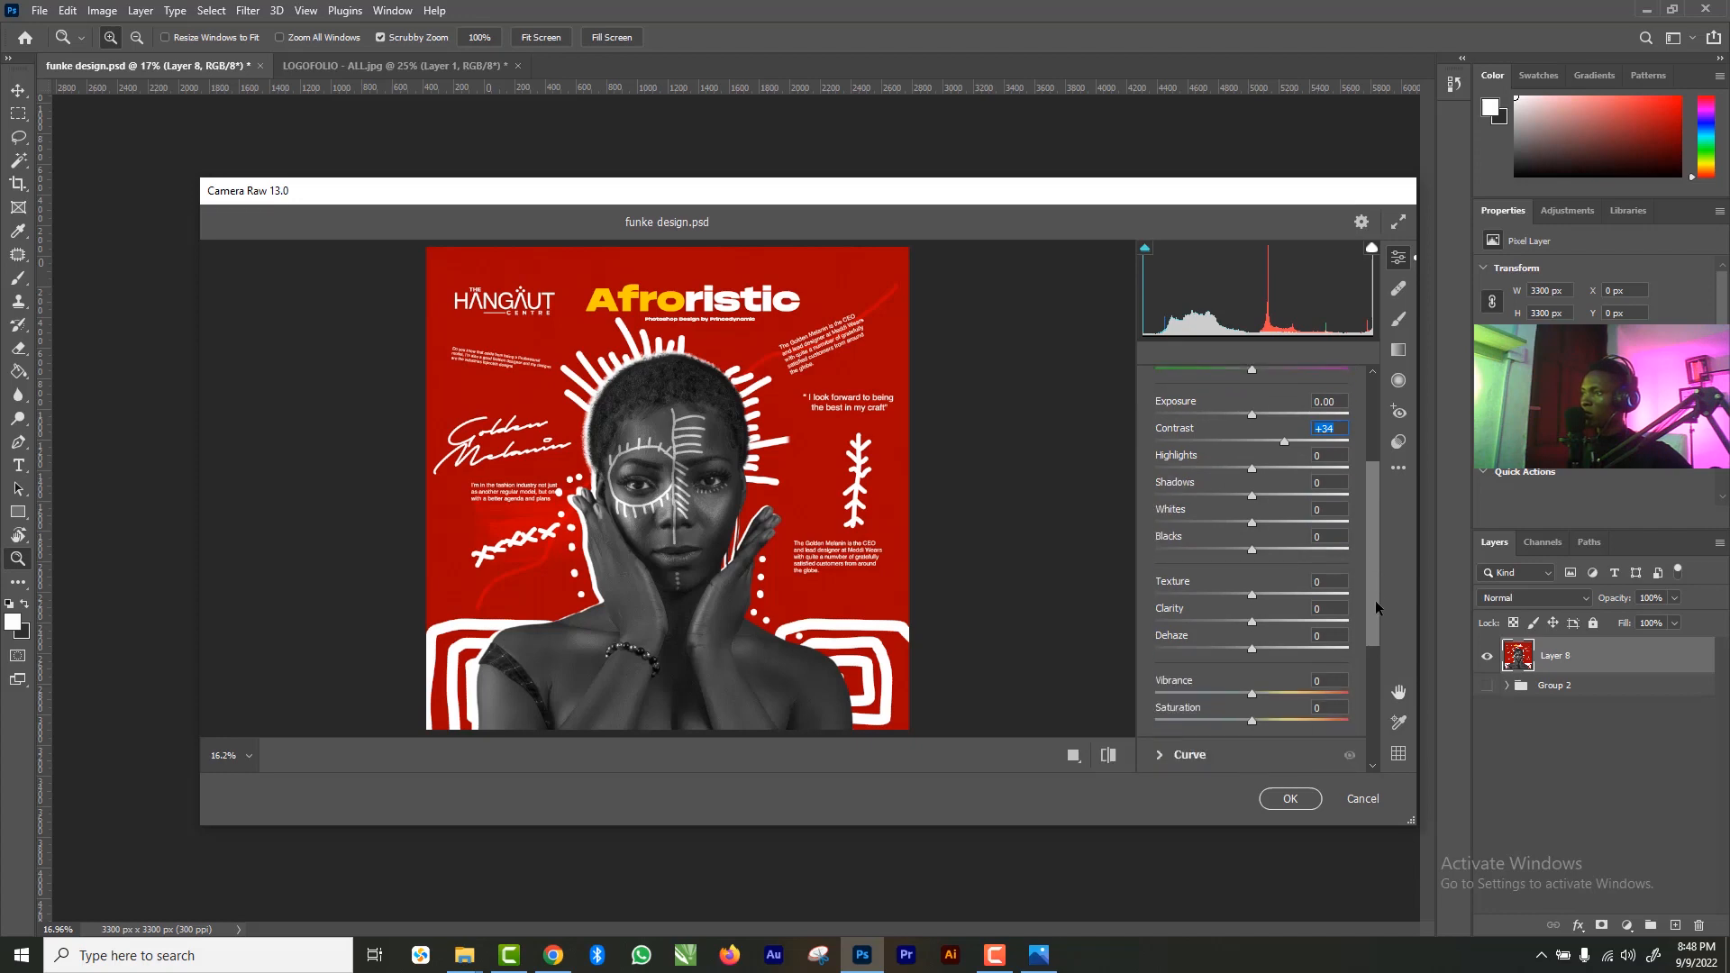
{"action": "left_click_drag", "start_coordinate": [1253, 609], "coordinate": [1256, 610]}
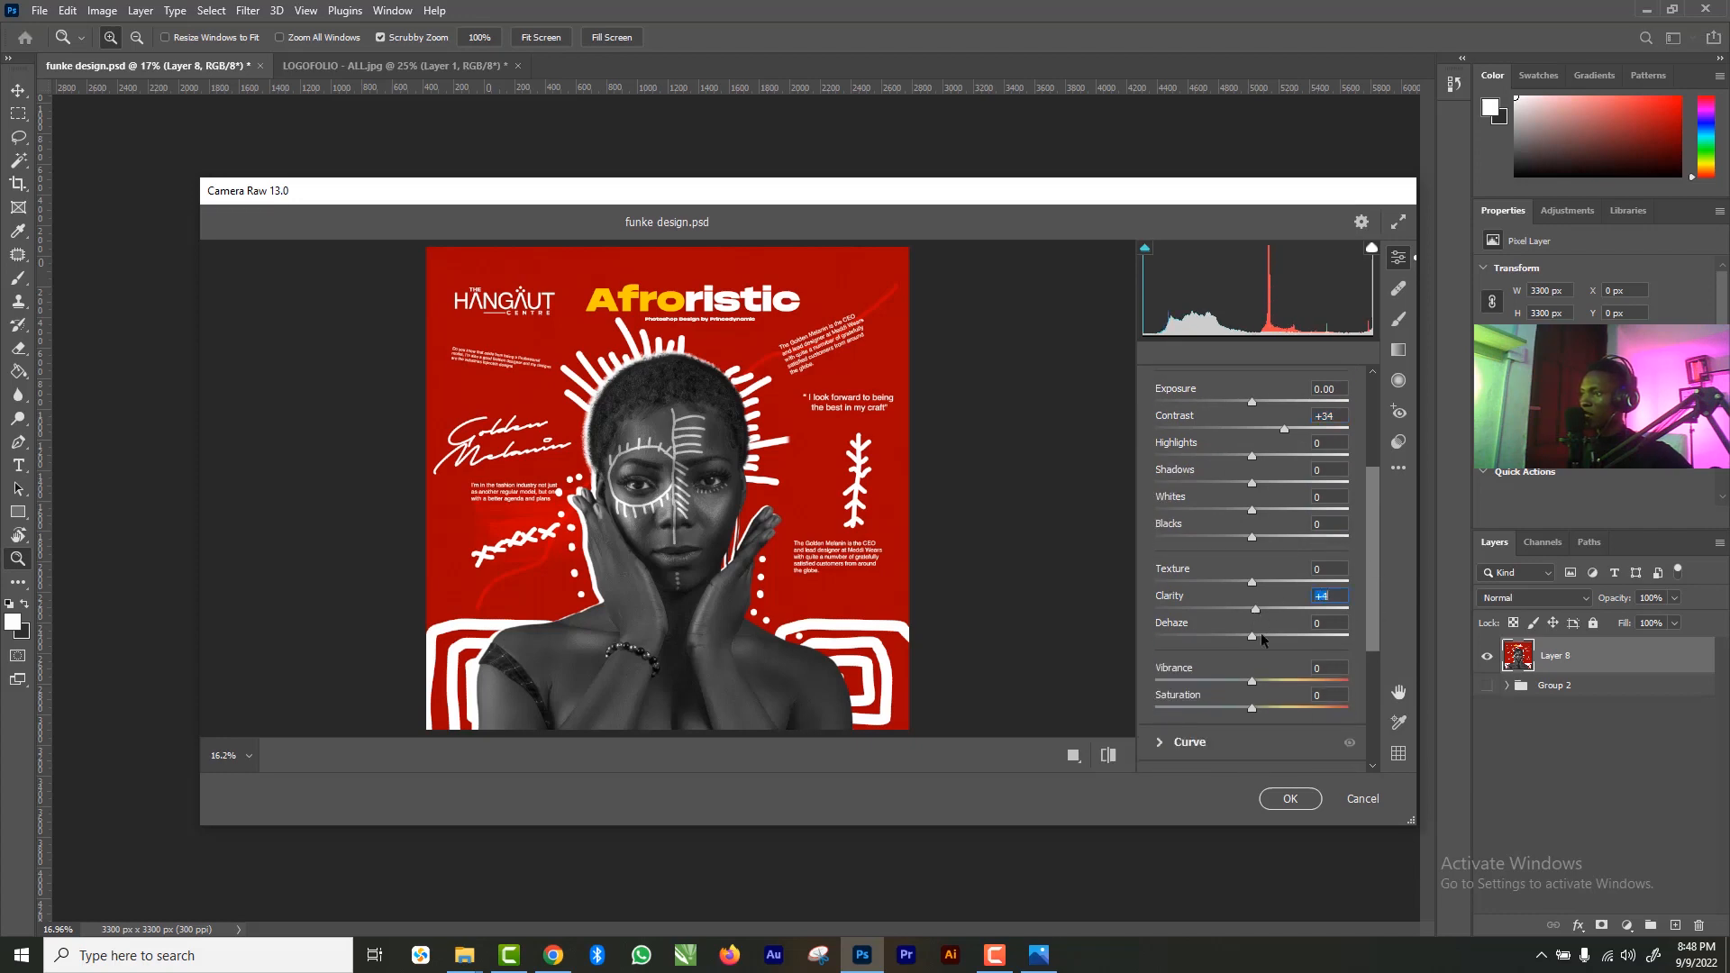
{"action": "scroll", "coordinate": [1376, 627], "scroll_direction": "down", "scroll_amount": 3}
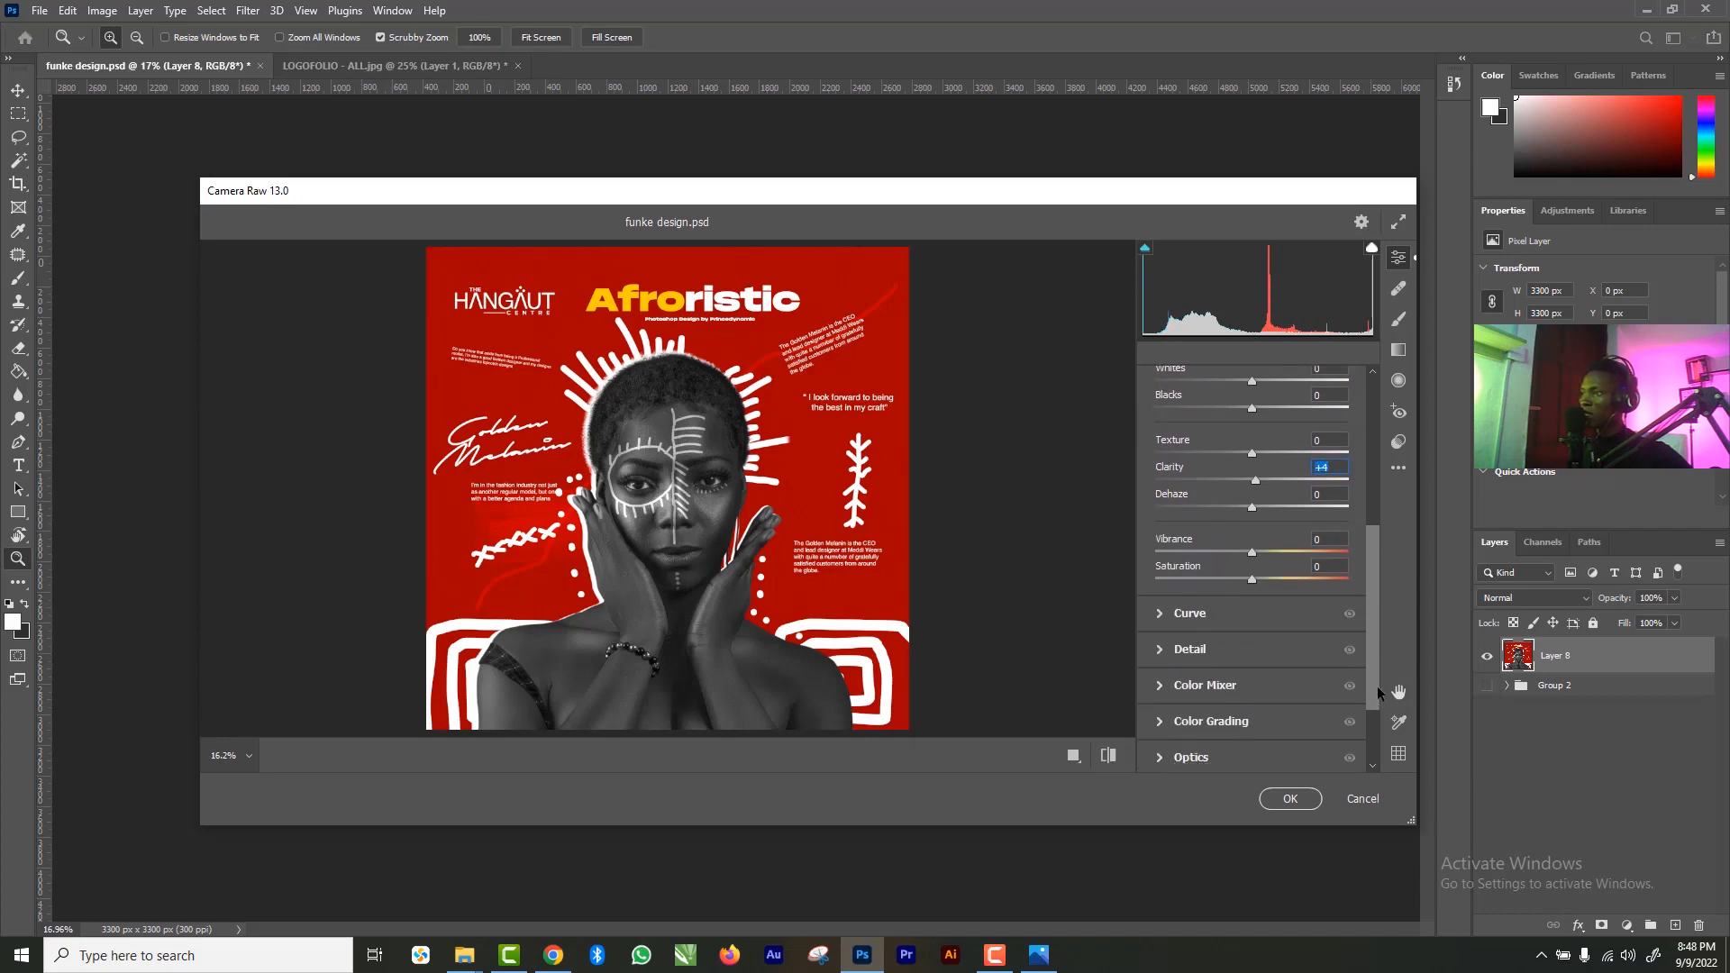
{"action": "left_click_drag", "start_coordinate": [1255, 451], "coordinate": [1224, 451]}
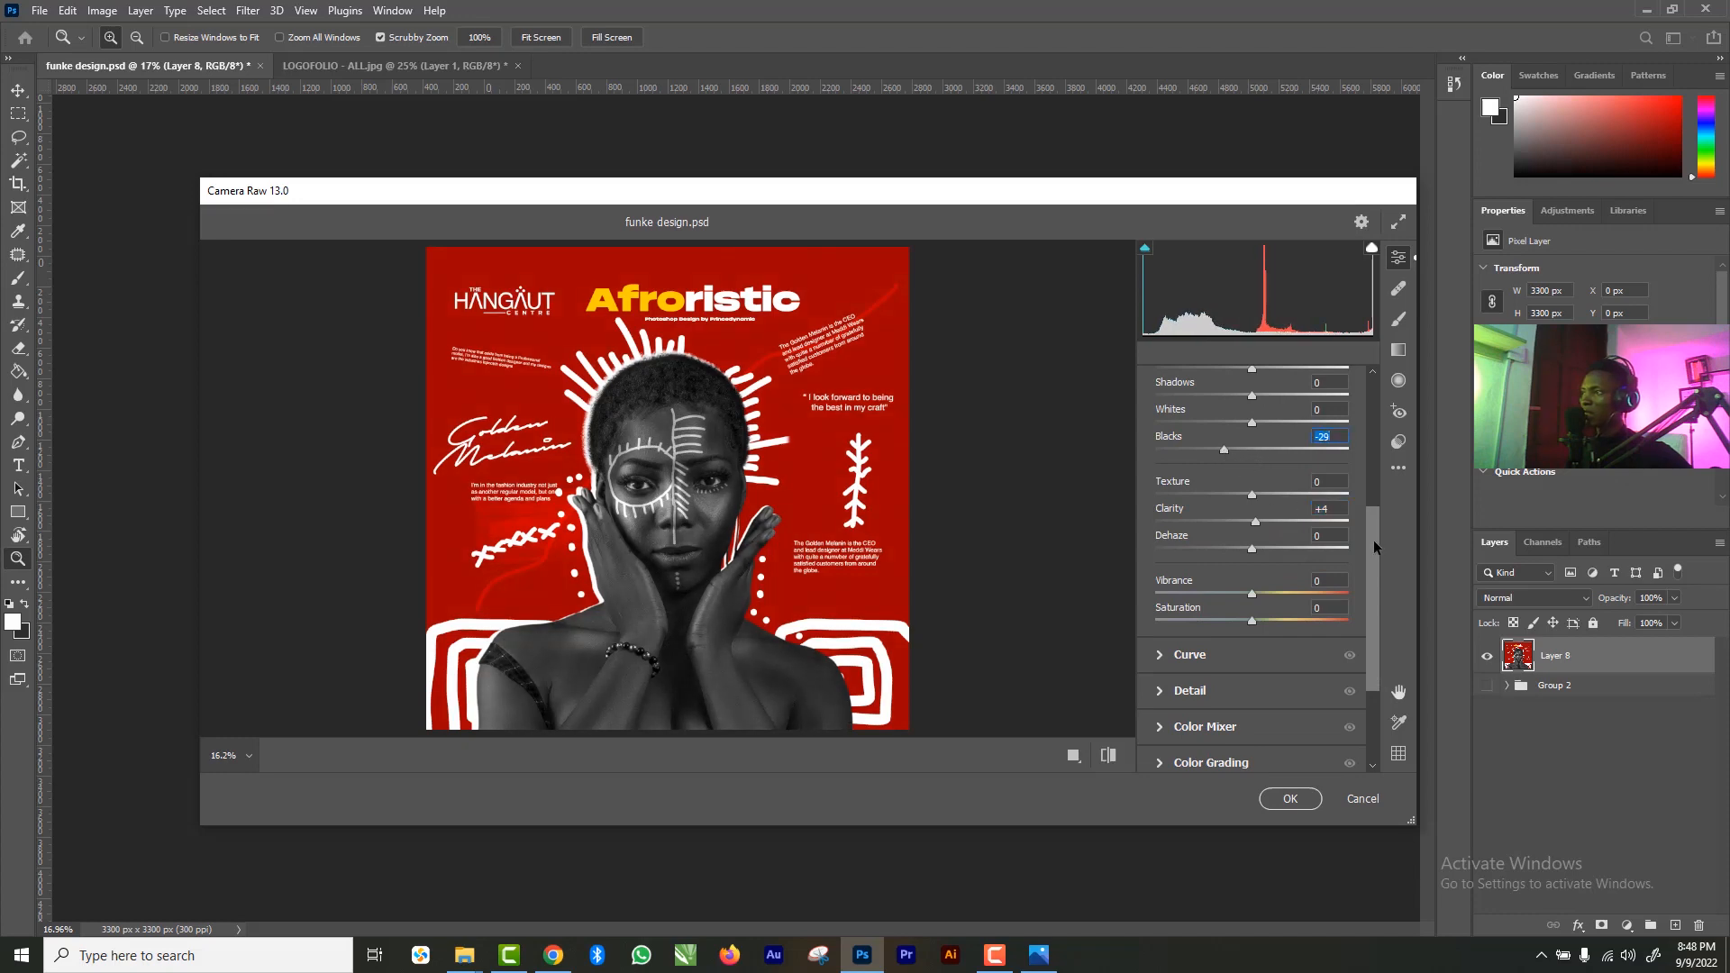
{"action": "left_click_drag", "start_coordinate": [1373, 539], "coordinate": [1374, 593]}
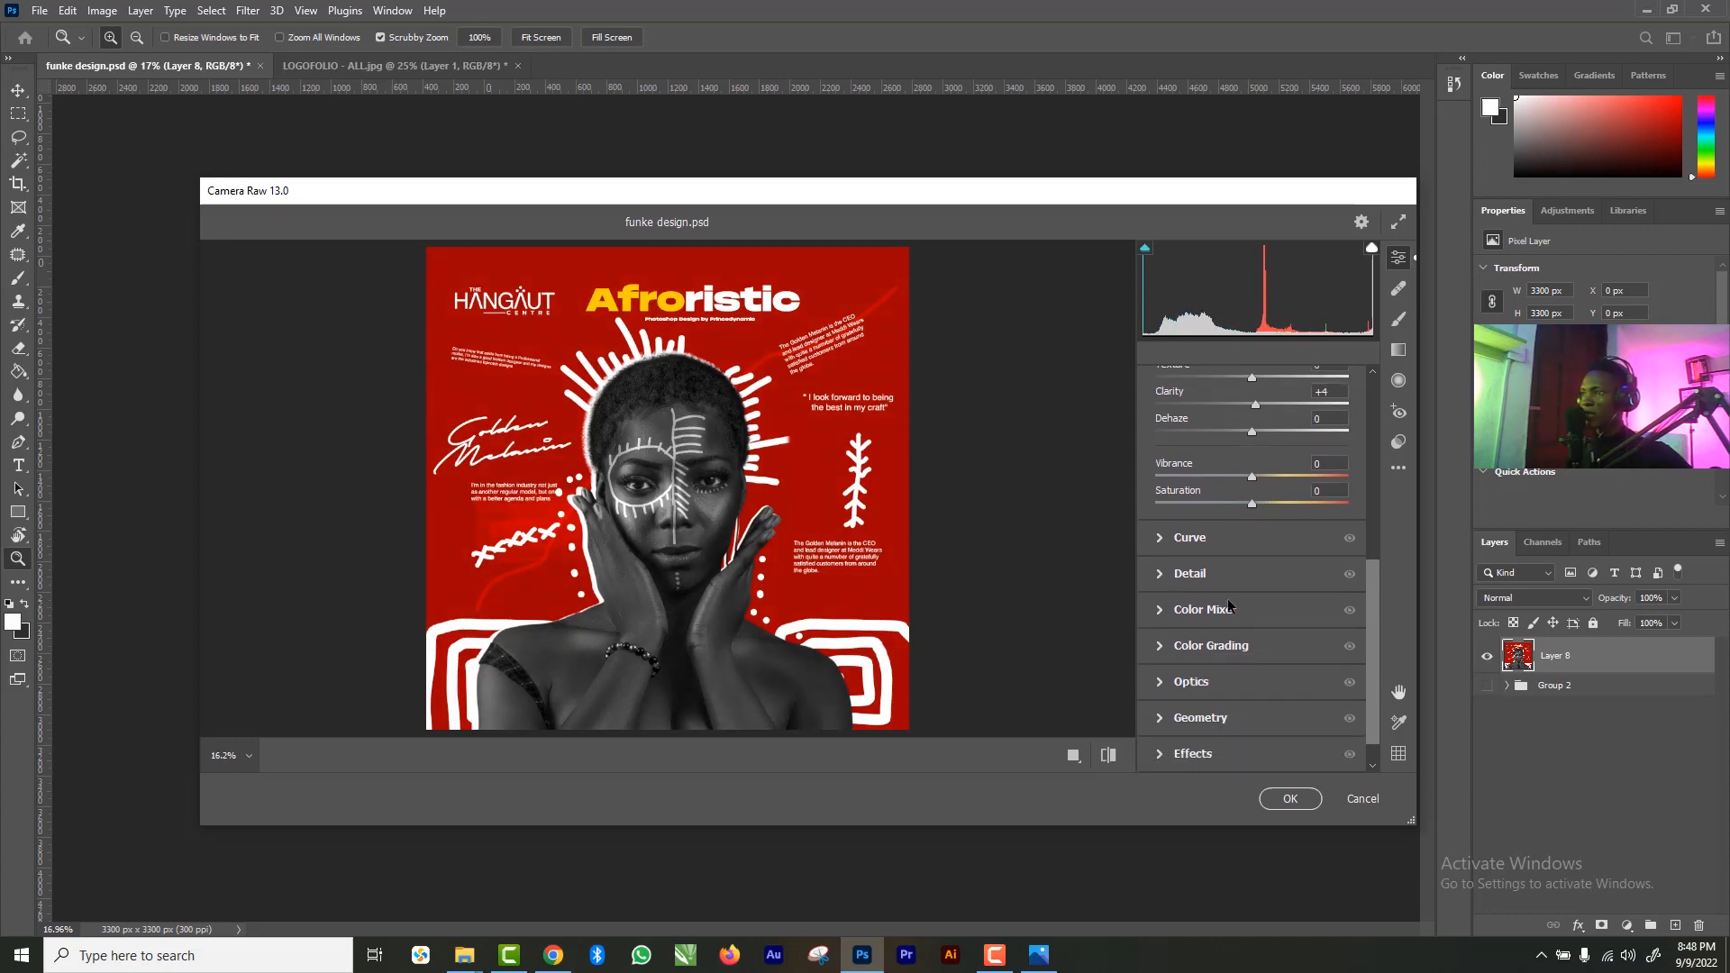
{"action": "left_click", "coordinate": [1162, 581]}
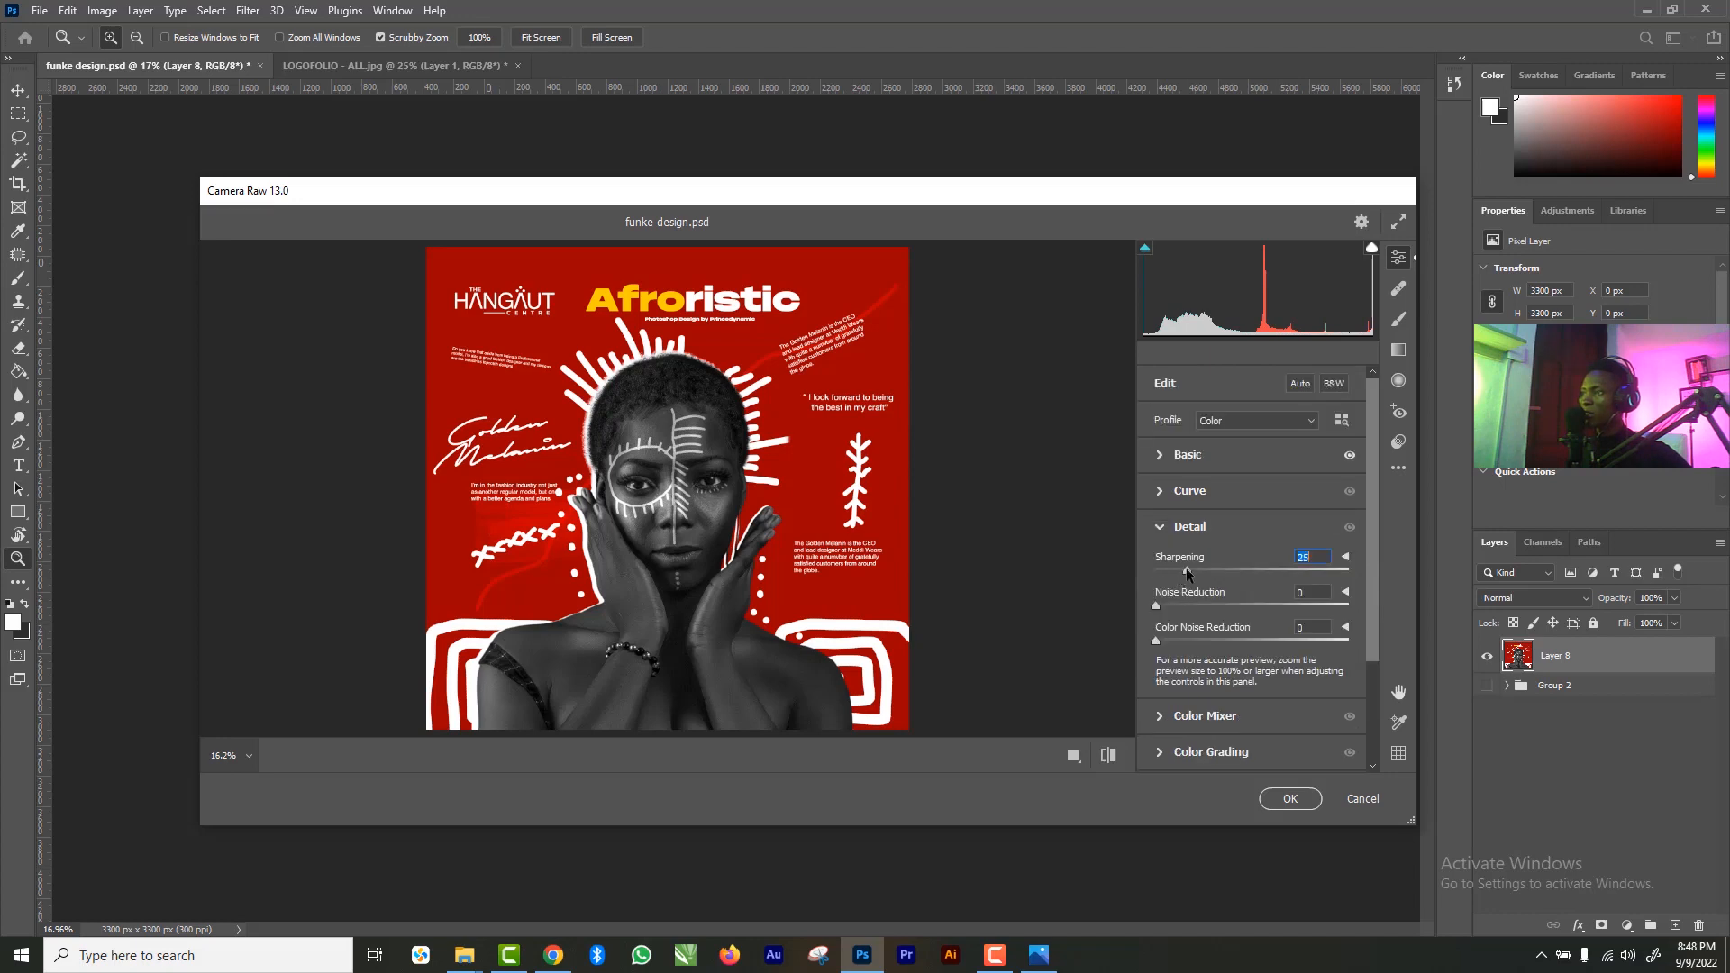
{"action": "left_click", "coordinate": [1159, 532]}
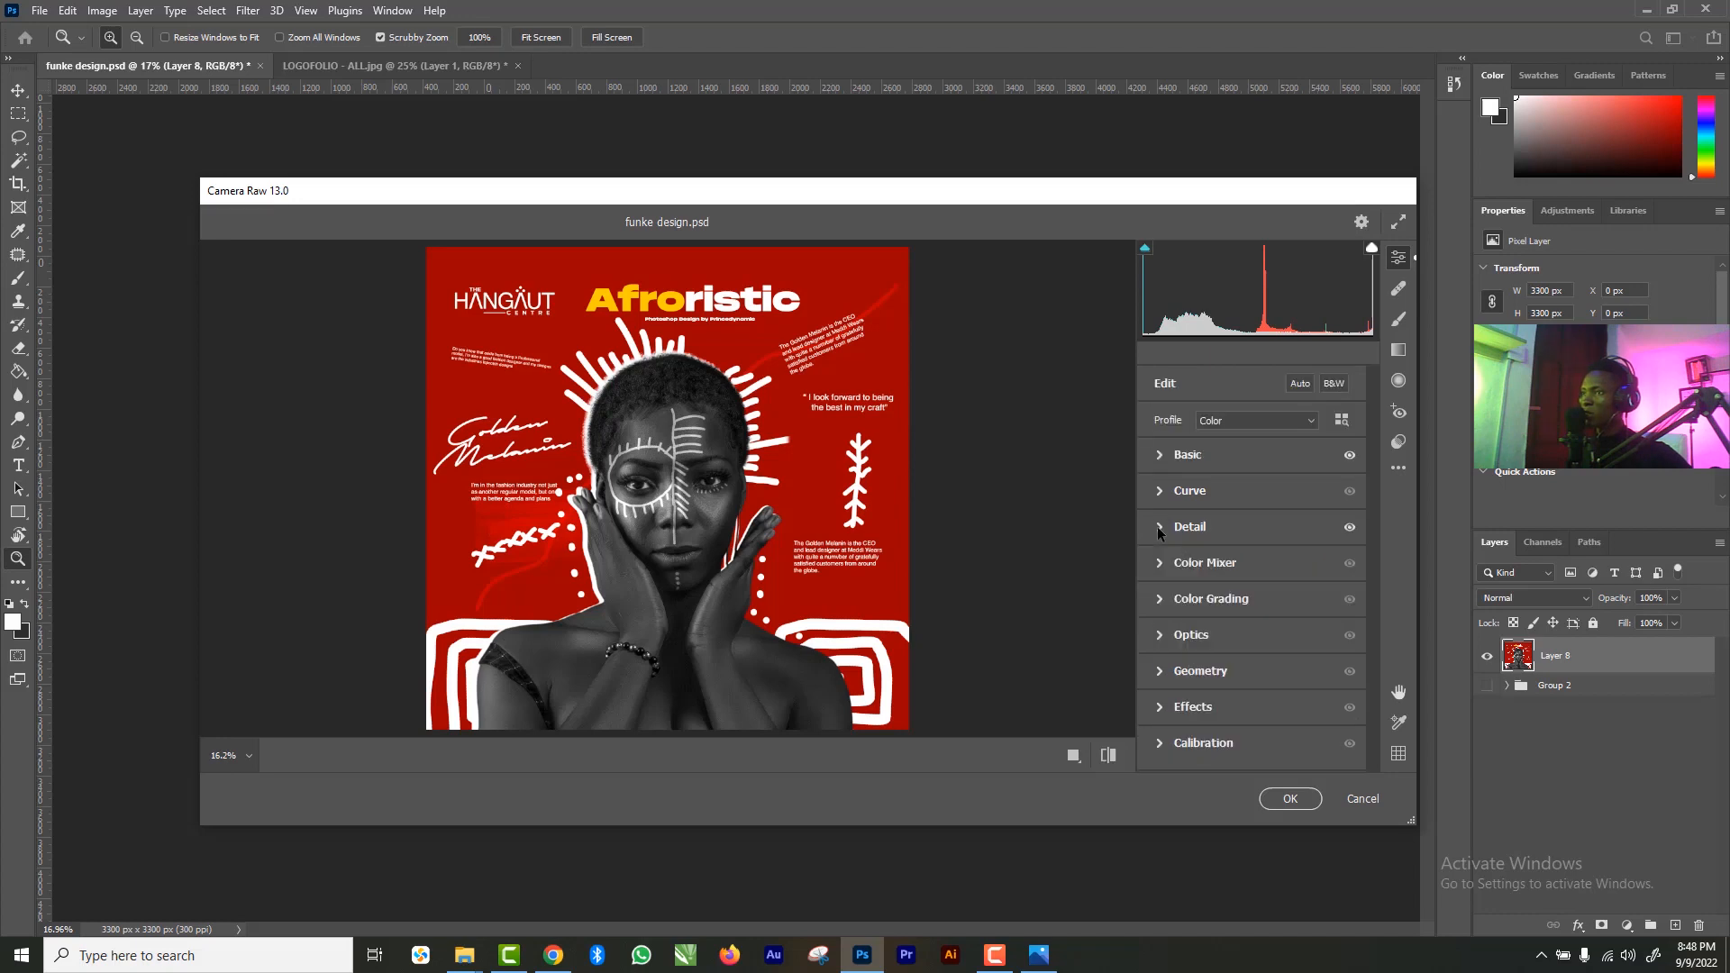
- Add a Grain effect of 23 to the poster and apply the Camera Raw filter
{"action": "left_click", "coordinate": [1162, 710]}
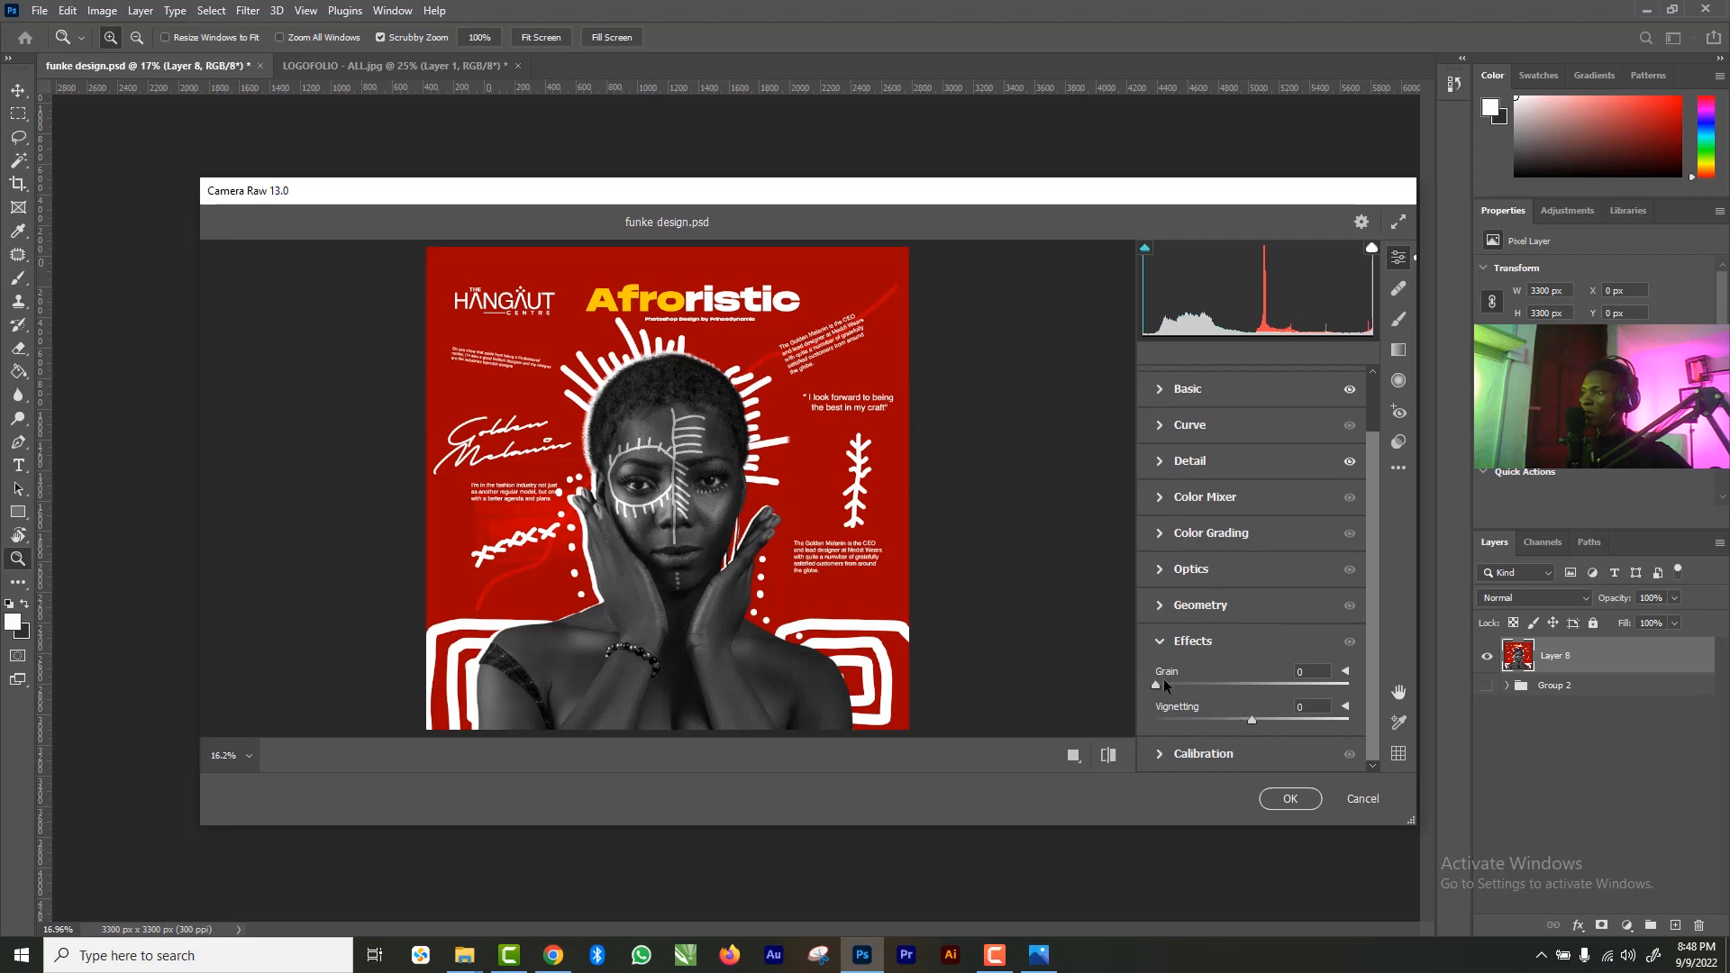
{"action": "left_click_drag", "start_coordinate": [1160, 684], "coordinate": [1179, 686]}
{"action": "left_click_drag", "start_coordinate": [800, 533], "coordinate": [930, 637]}
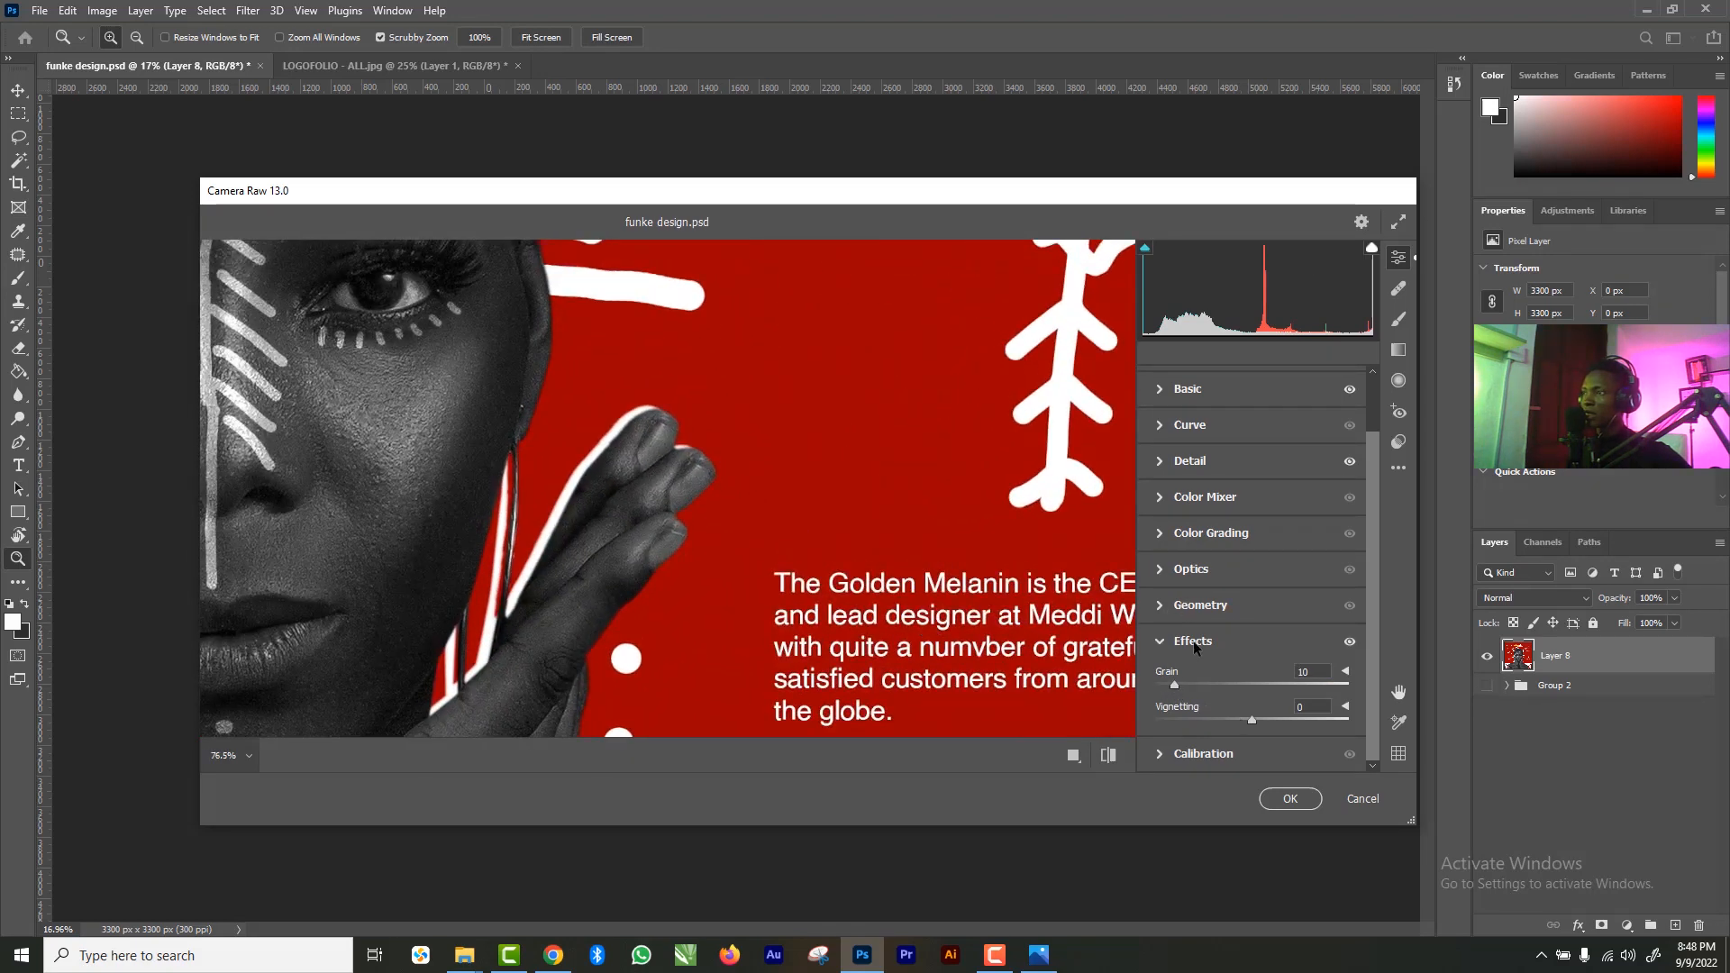
{"action": "left_click_drag", "start_coordinate": [1180, 682], "coordinate": [1198, 687]}
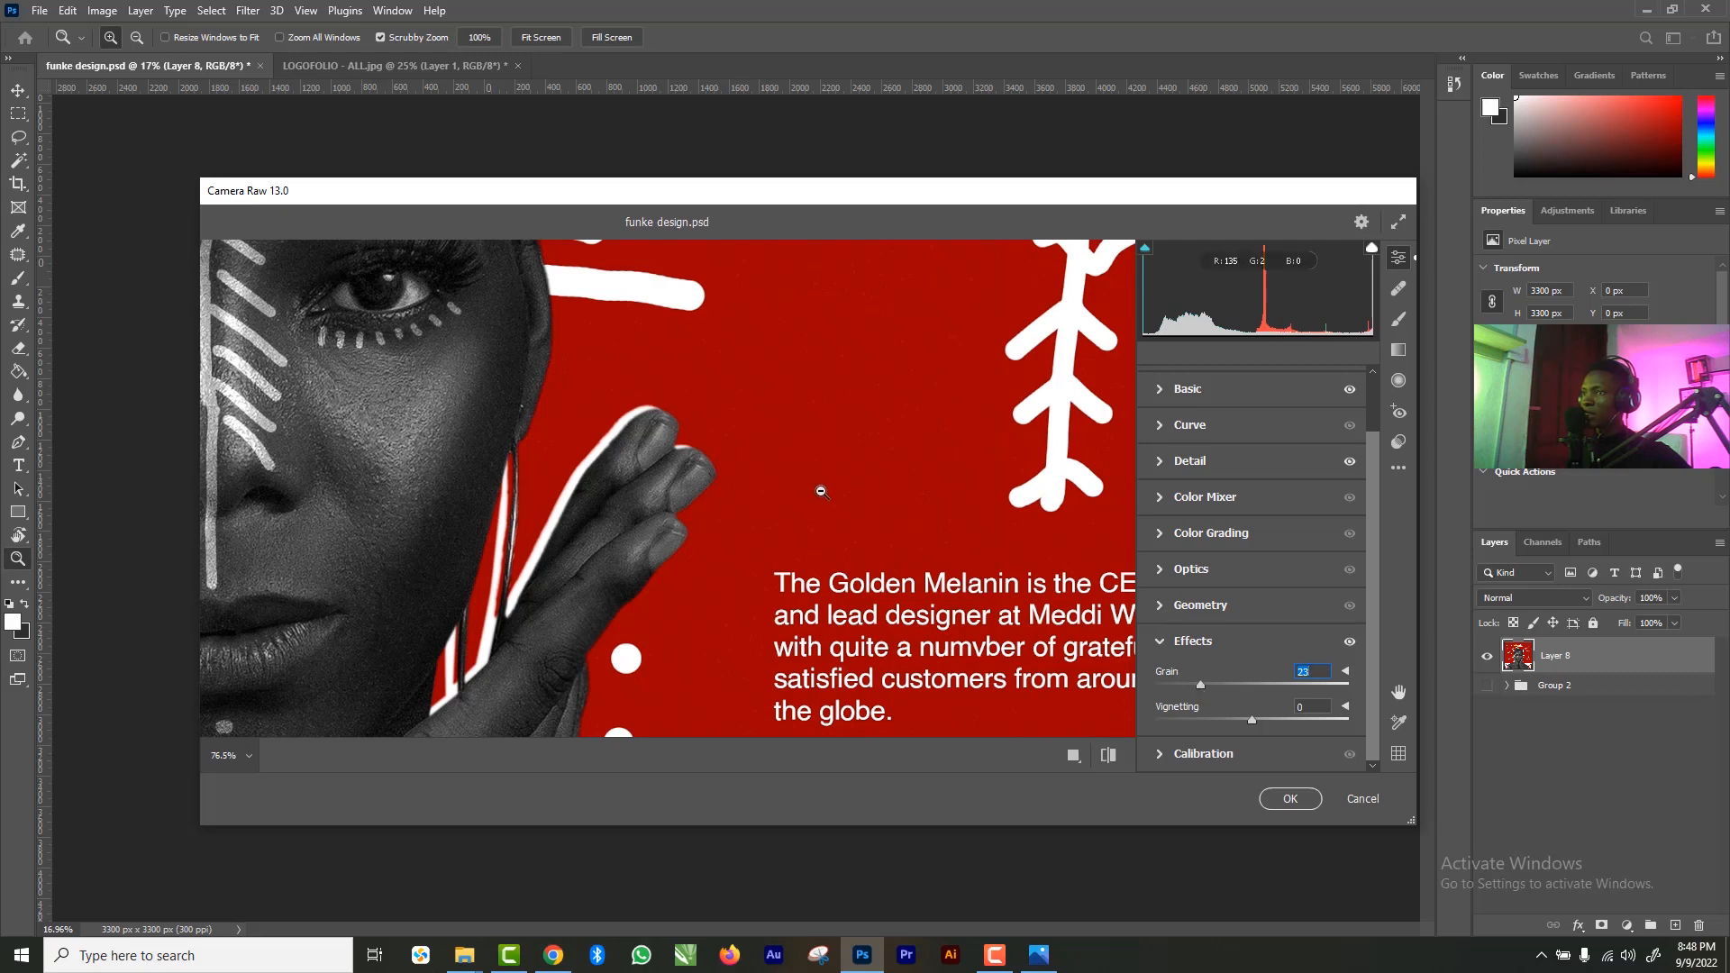
{"action": "left_click_drag", "start_coordinate": [820, 490], "coordinate": [719, 406]}
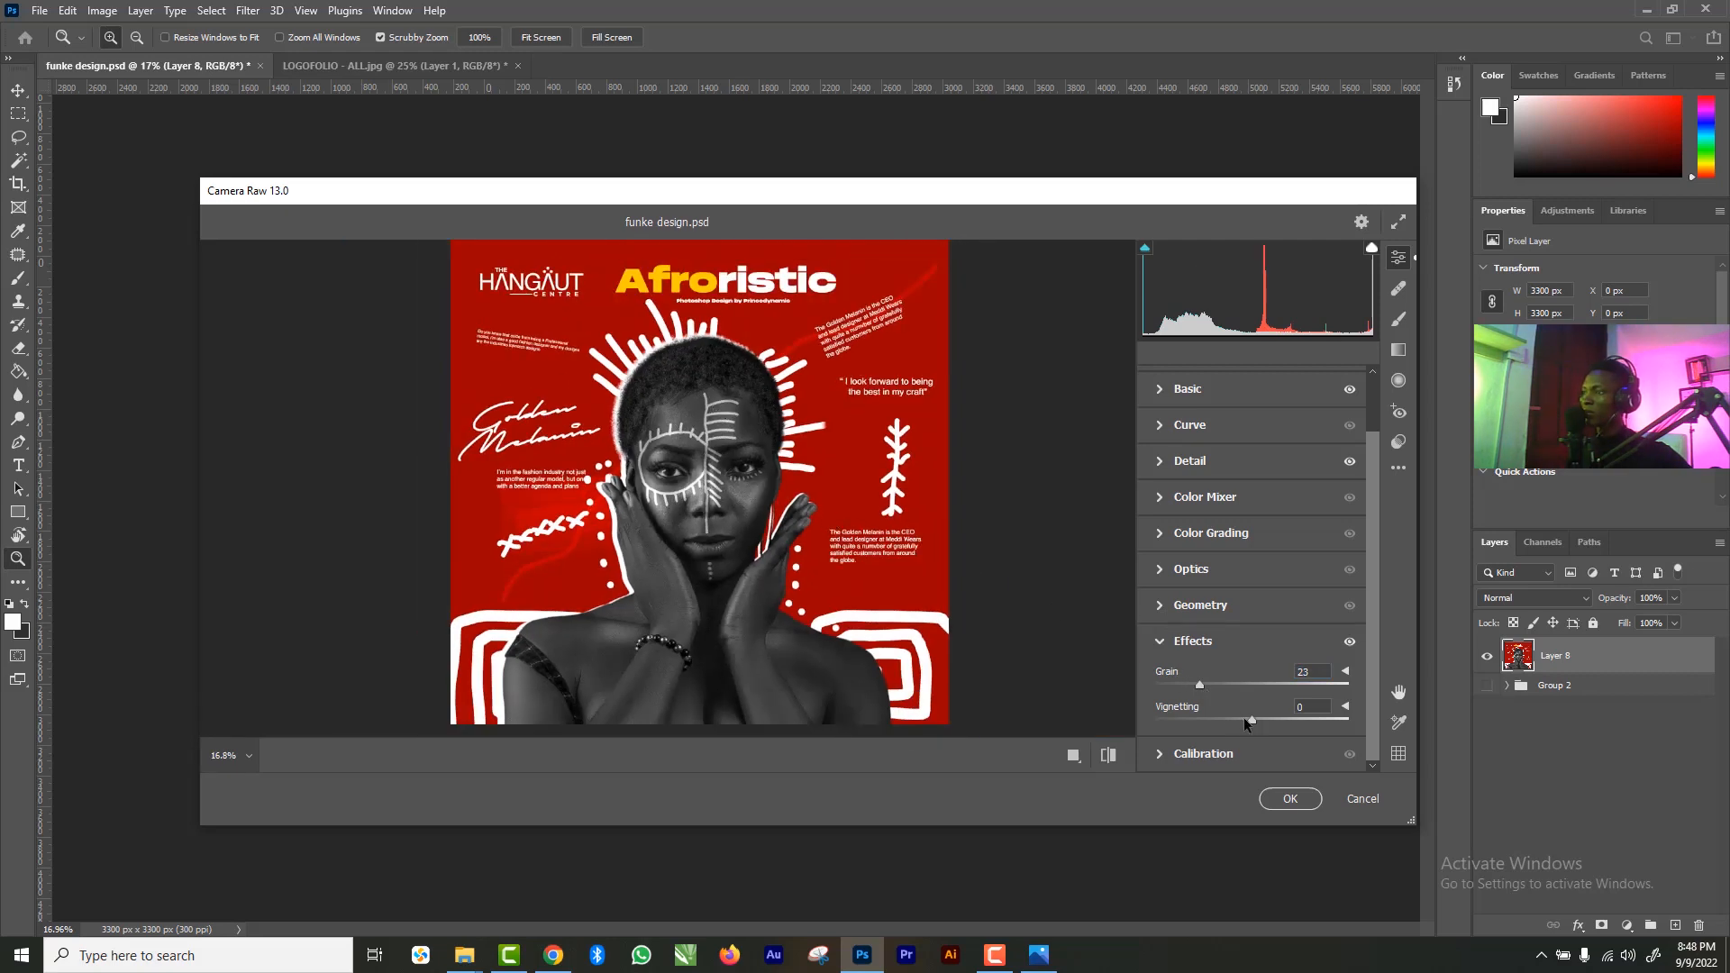
{"action": "left_click_drag", "start_coordinate": [1243, 717], "coordinate": [1250, 722]}
{"action": "left_click", "coordinate": [1279, 799]}
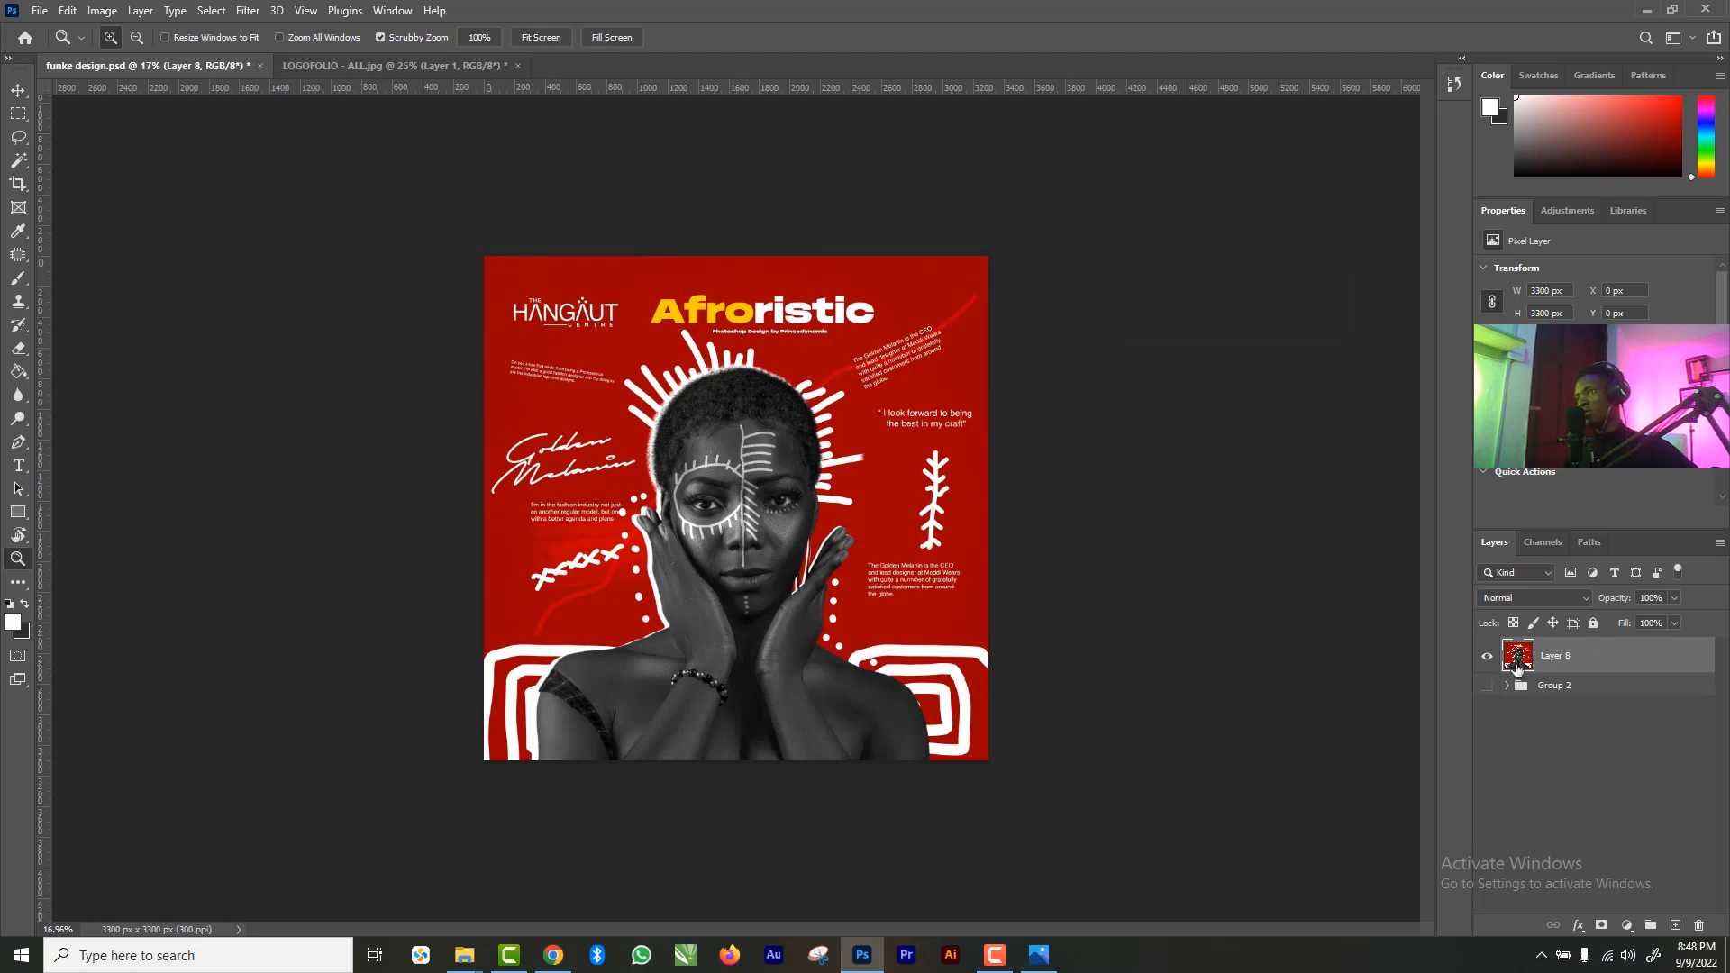
- Show Group 2 again and toggle the filtered layer's visibility to compare the poster before and after the Camera Raw adjustments
{"action": "left_click", "coordinate": [1488, 657]}
{"action": "left_click", "coordinate": [1488, 657]}
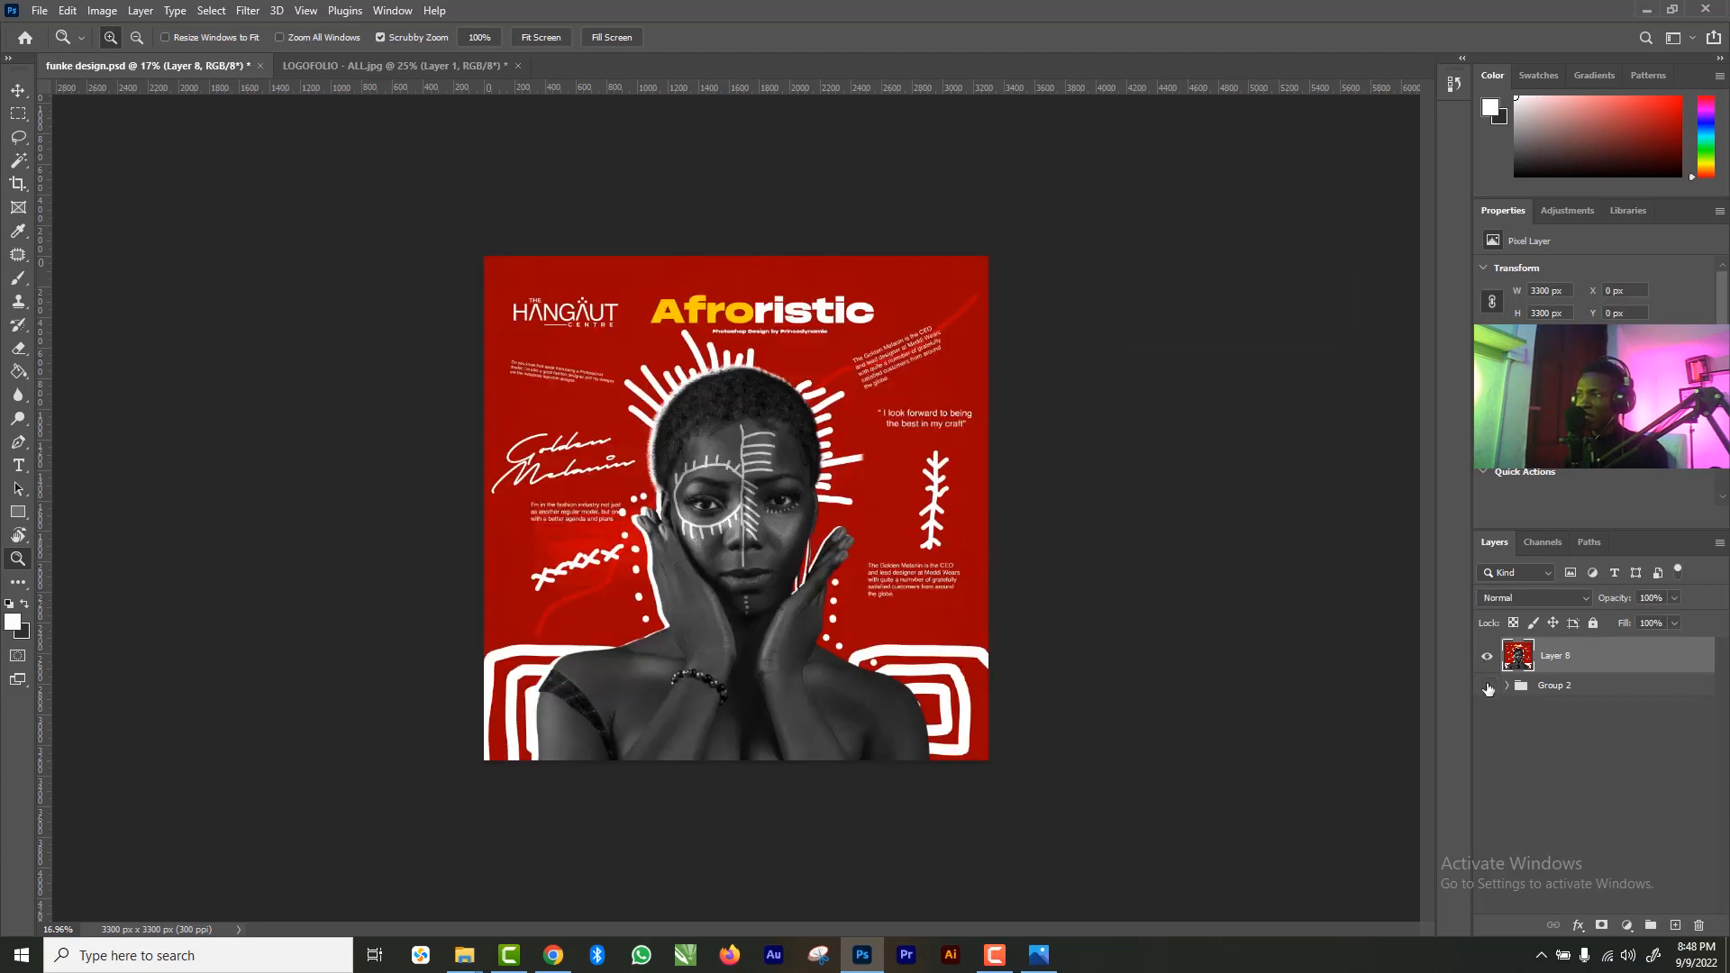
{"action": "left_click", "coordinate": [1488, 657]}
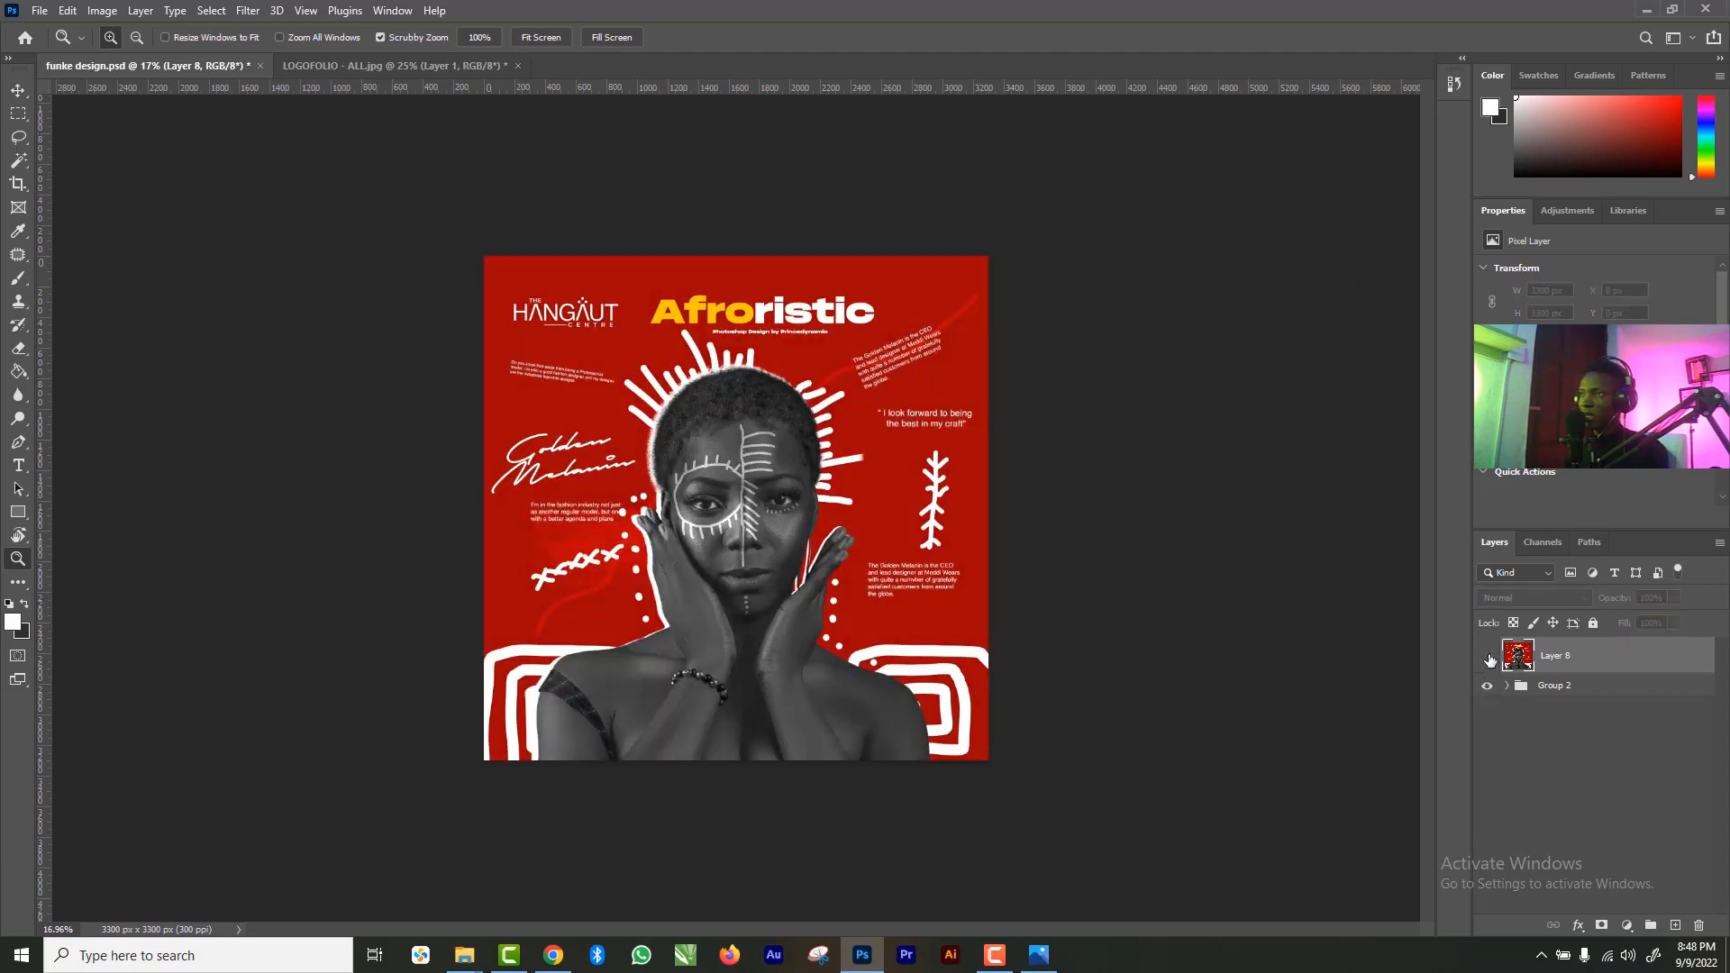
{"action": "left_click", "coordinate": [1488, 656]}
{"action": "left_click", "coordinate": [1487, 657]}
{"action": "left_click", "coordinate": [1488, 657]}
{"action": "left_click", "coordinate": [1488, 657]}
{"action": "left_click", "coordinate": [1487, 657]}
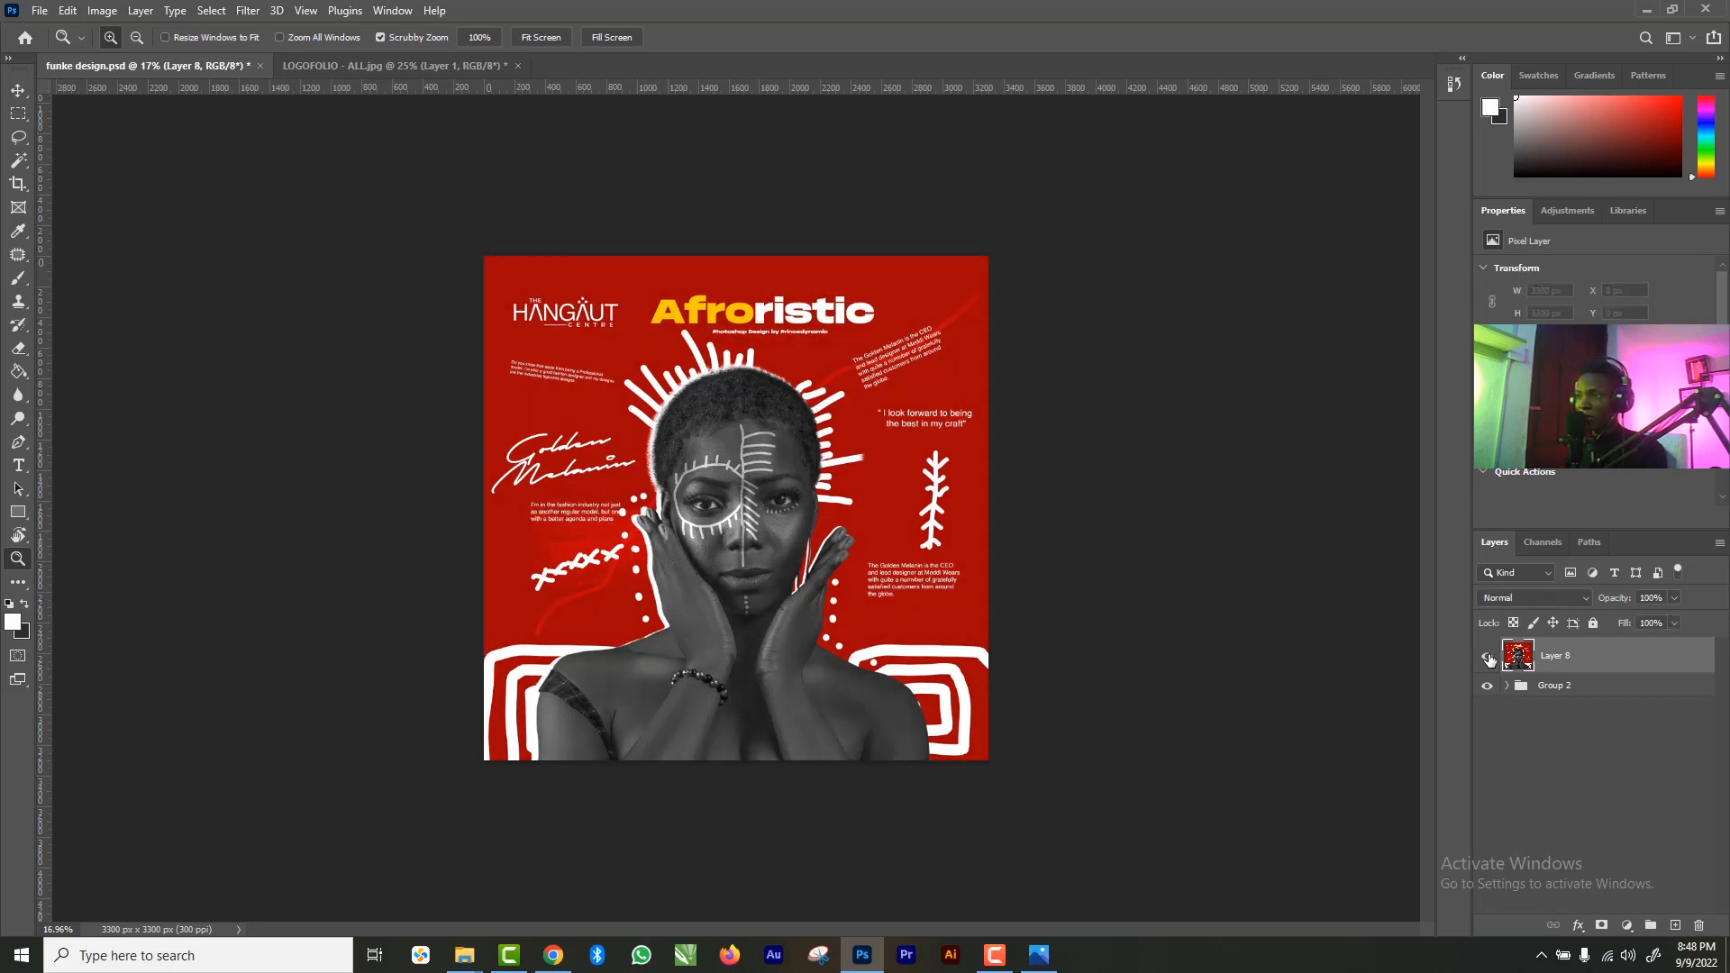
{"action": "left_click", "coordinate": [1488, 657]}
{"action": "left_click", "coordinate": [1488, 657]}
{"action": "left_click", "coordinate": [1488, 657]}
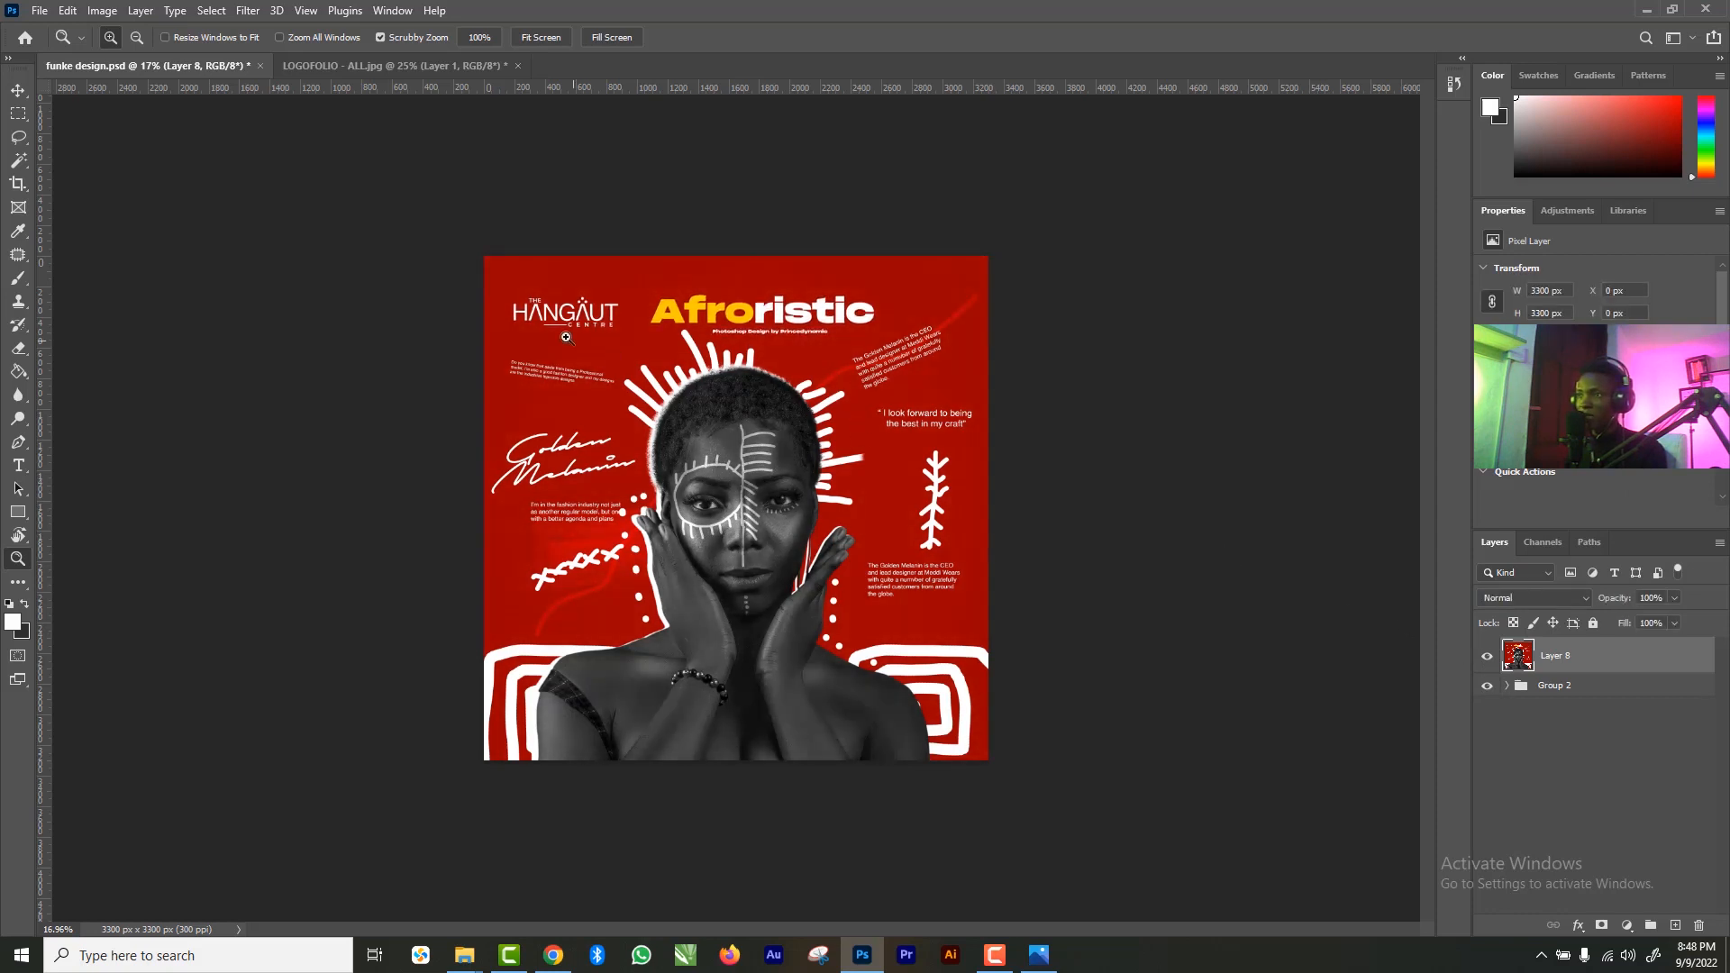
{"action": "left_click", "coordinate": [27, 95]}
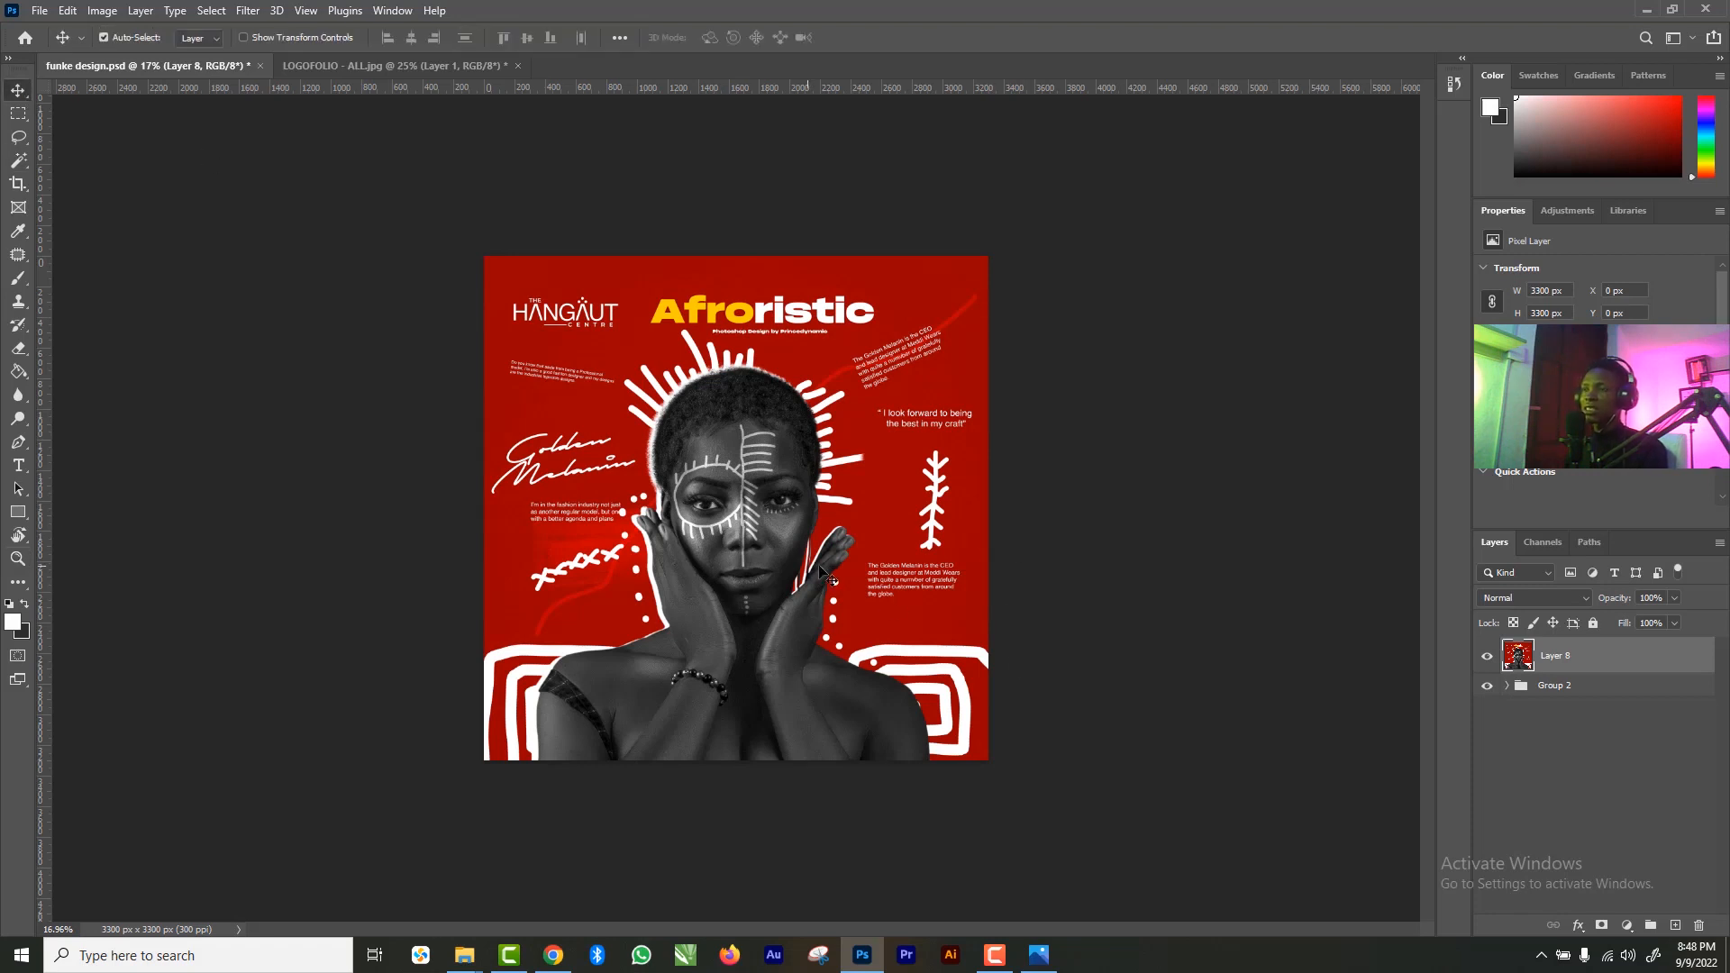